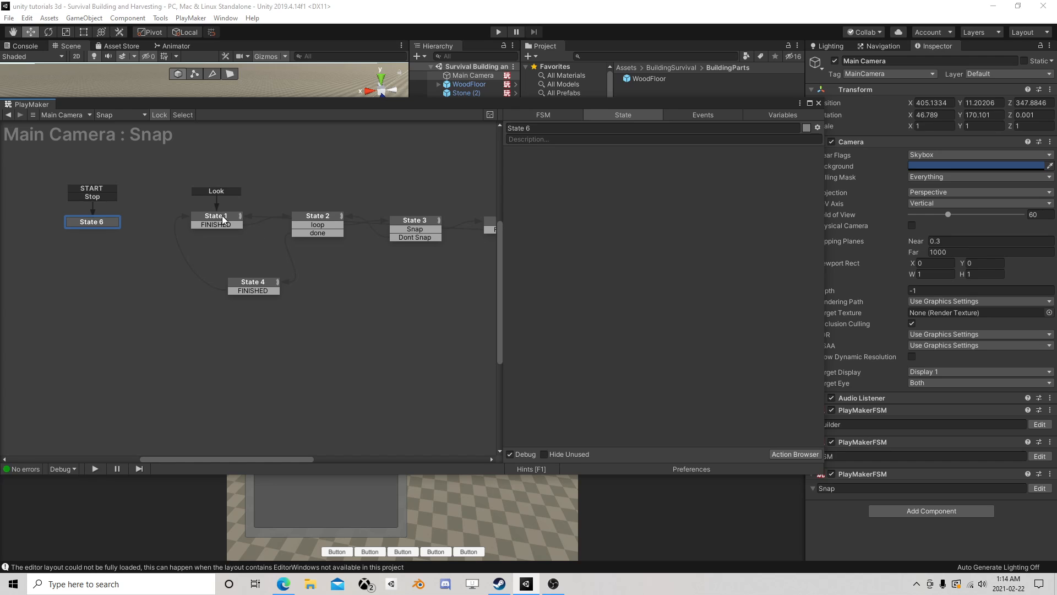
- Review the actions of State 1, State 5 and State 3 in the Main Camera's Snap FSM
left_click(225, 219)
scroll(344, 281, "down", 2)
middle_click_drag(344, 281, 297, 274)
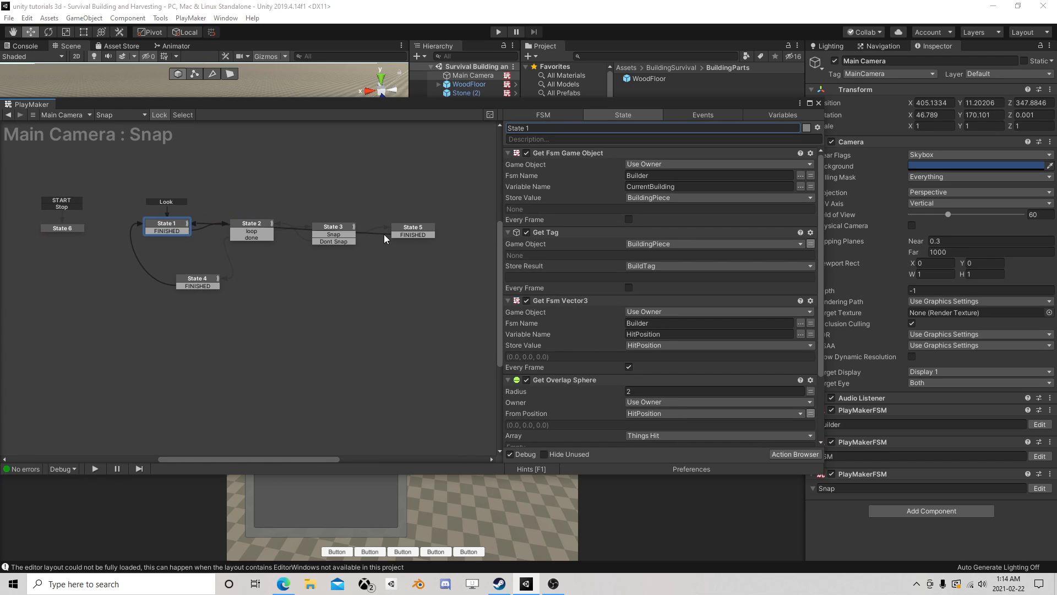
left_click(407, 230)
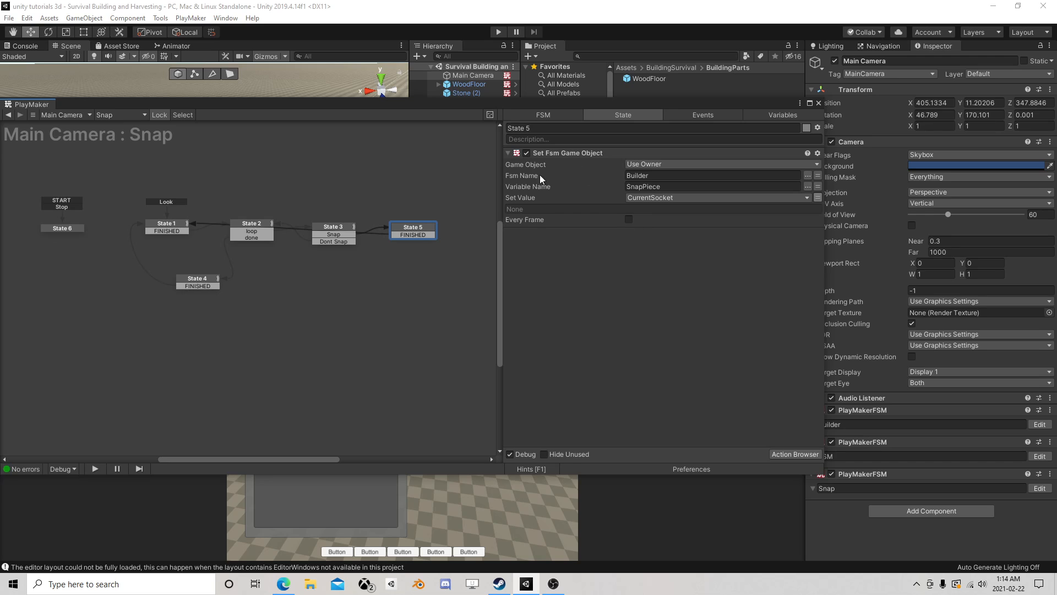
left_click(331, 234)
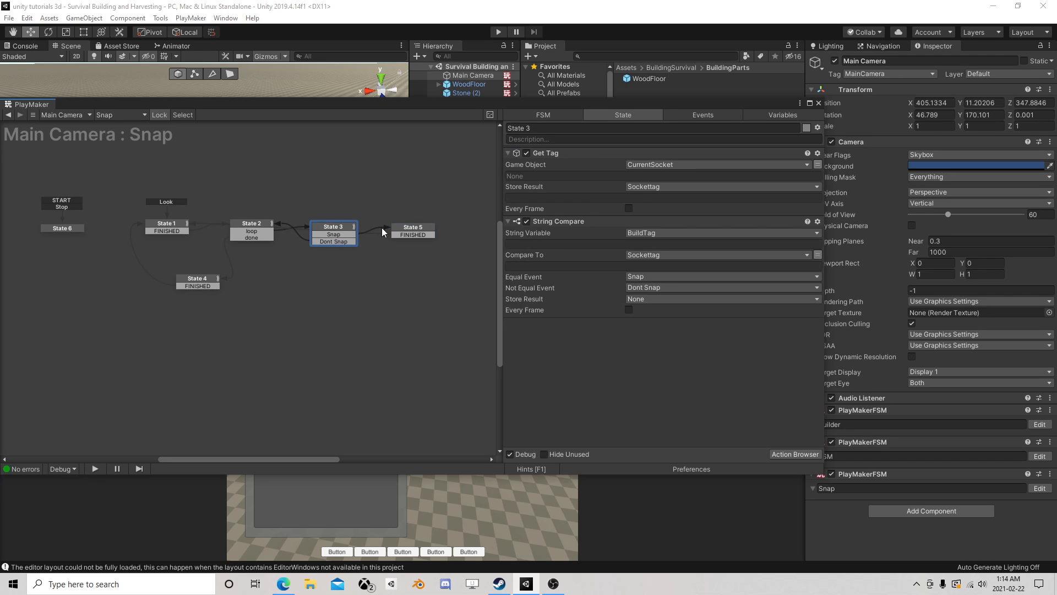
left_click(818, 103)
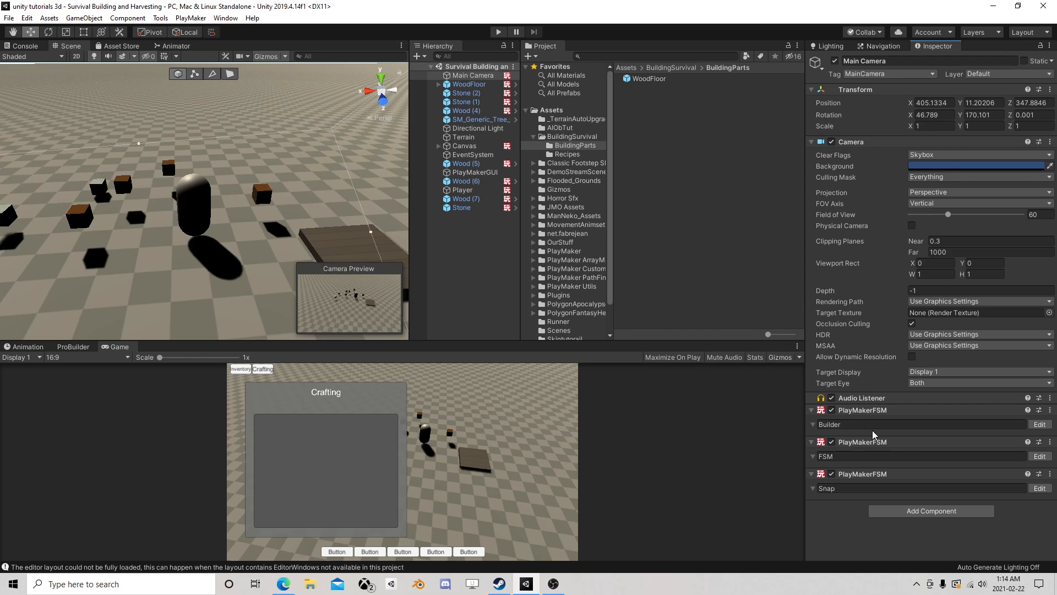
- Examine the raycast, position, distance and compare actions of State 6 and the actions of State 7 in the Main Camera's Builder FSM
left_click(1039, 424)
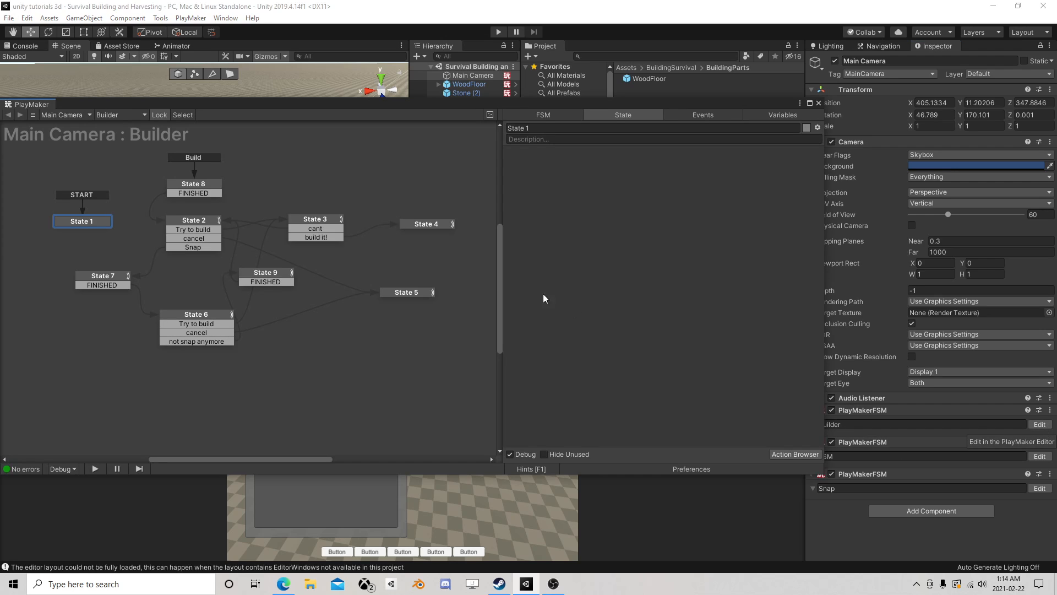
left_click(209, 318)
scroll(559, 242, "down", 10)
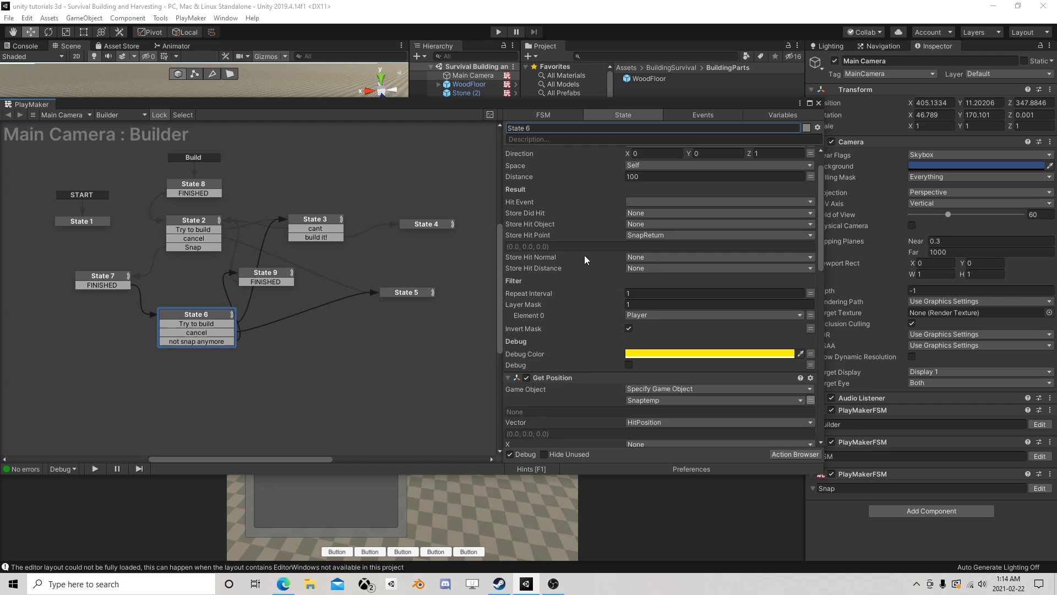
scroll(595, 291, "down", 3)
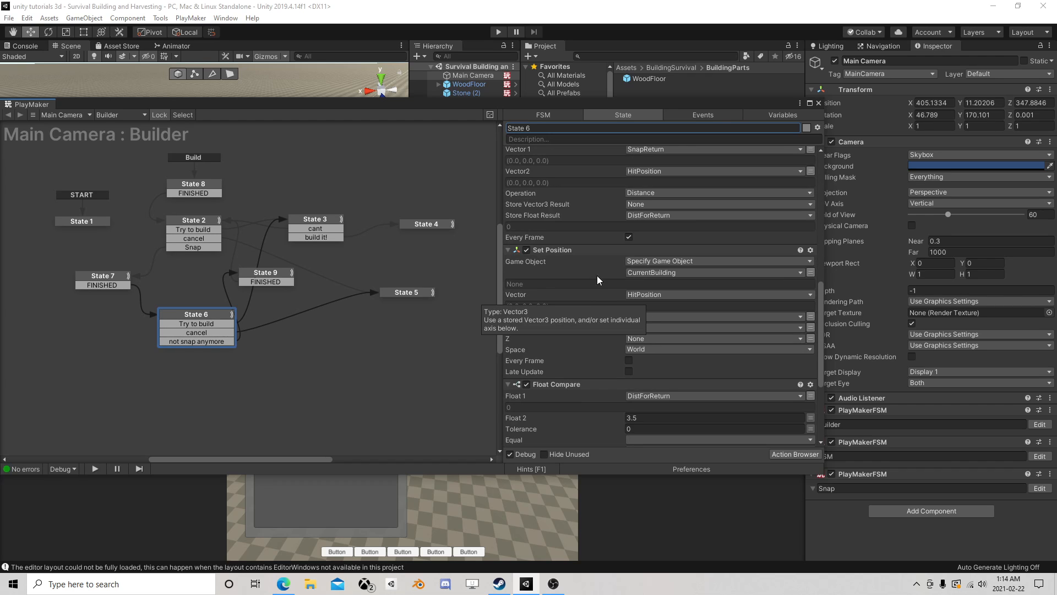
scroll(603, 281, "down", 3)
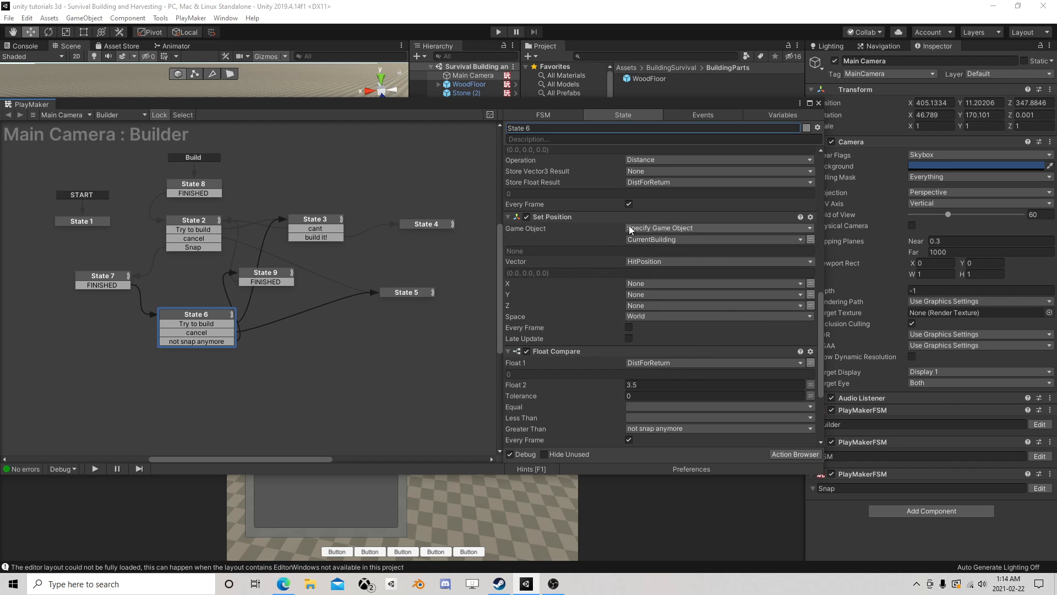
scroll(568, 267, "down", 5)
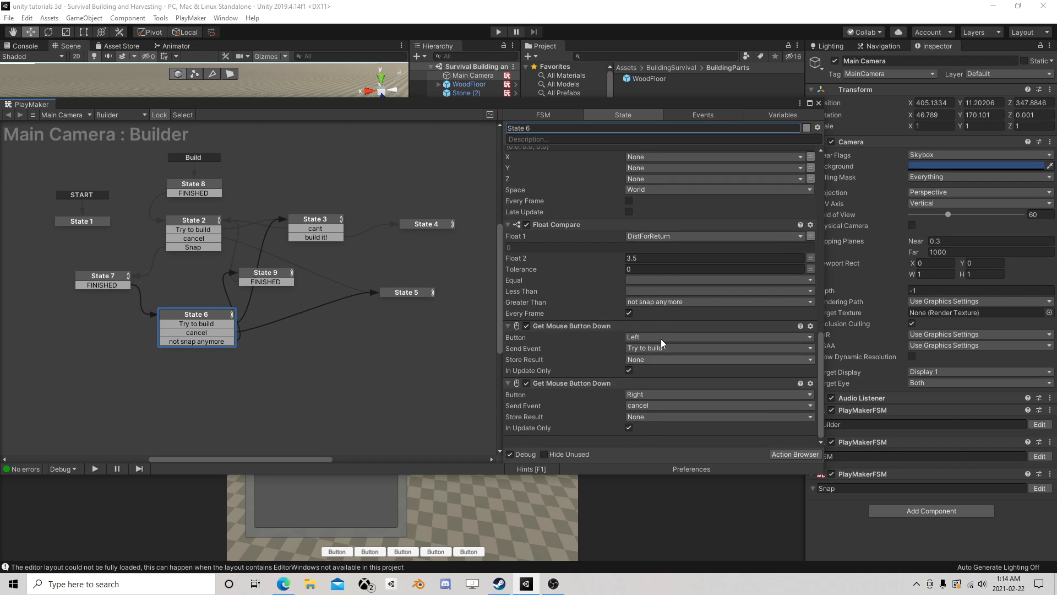
scroll(661, 342, "up", 5)
scroll(661, 297, "up", 4)
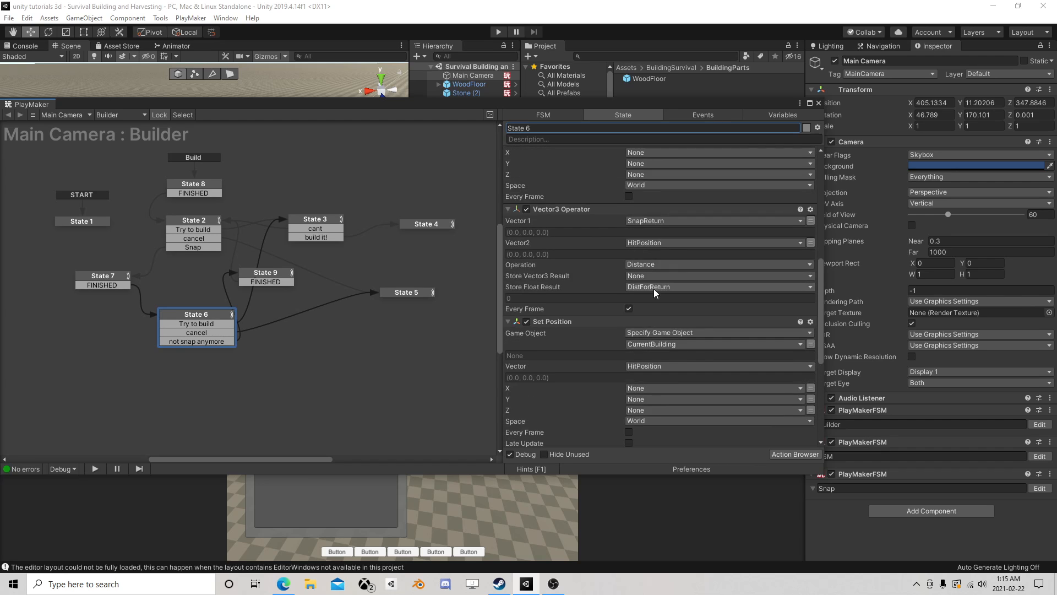
scroll(639, 296, "up", 3)
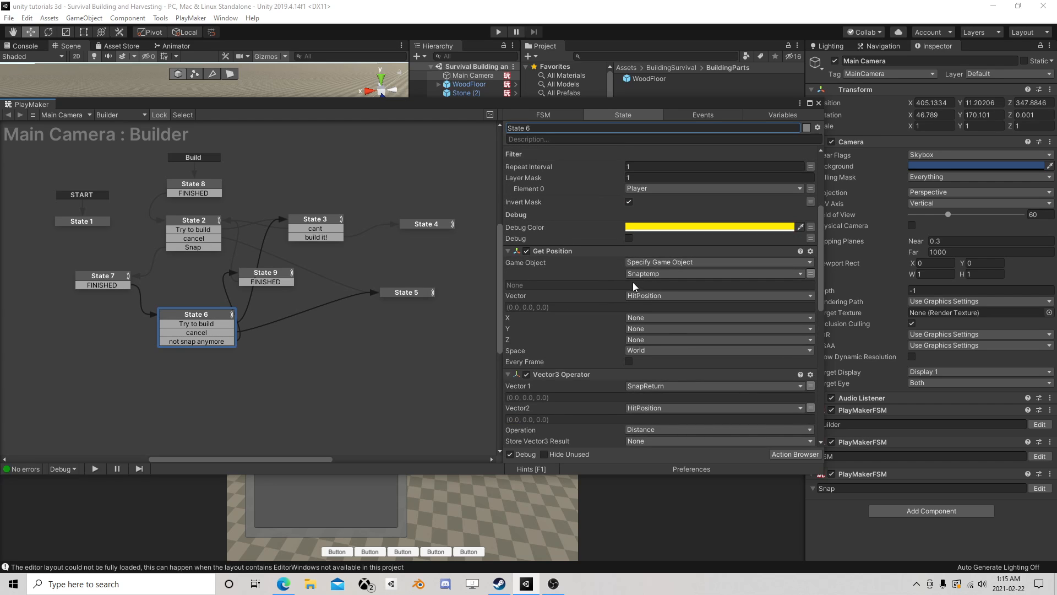
scroll(625, 283, "down", 2)
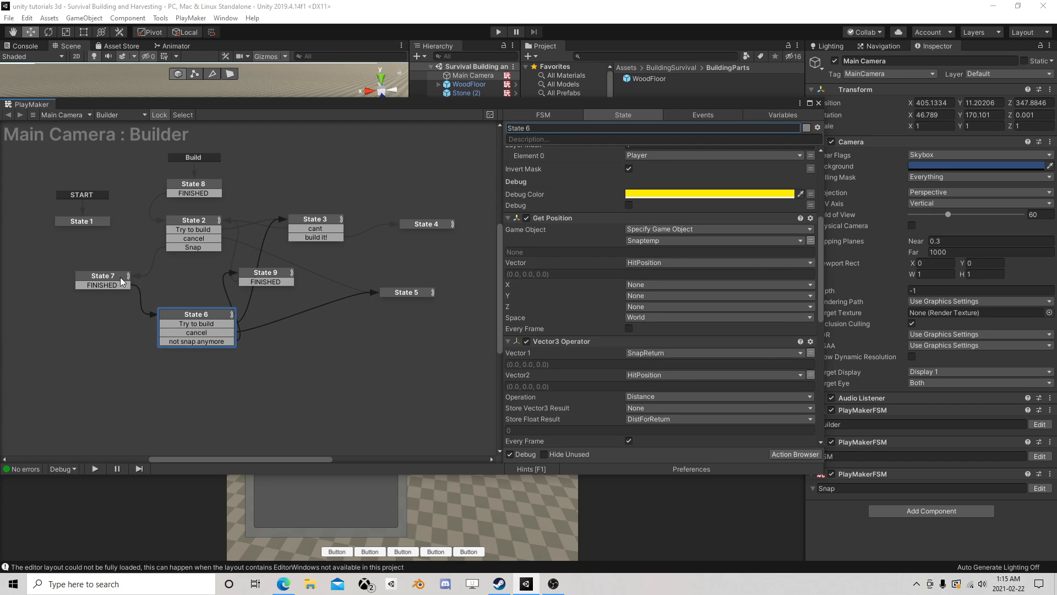
left_click(97, 277)
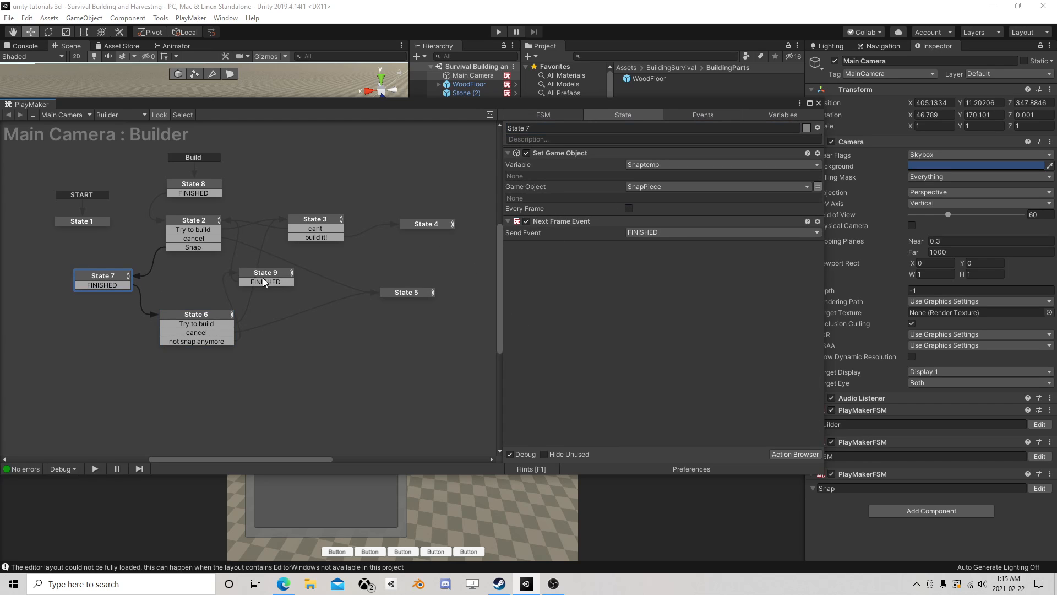
left_click(194, 318)
scroll(671, 299, "down", 3)
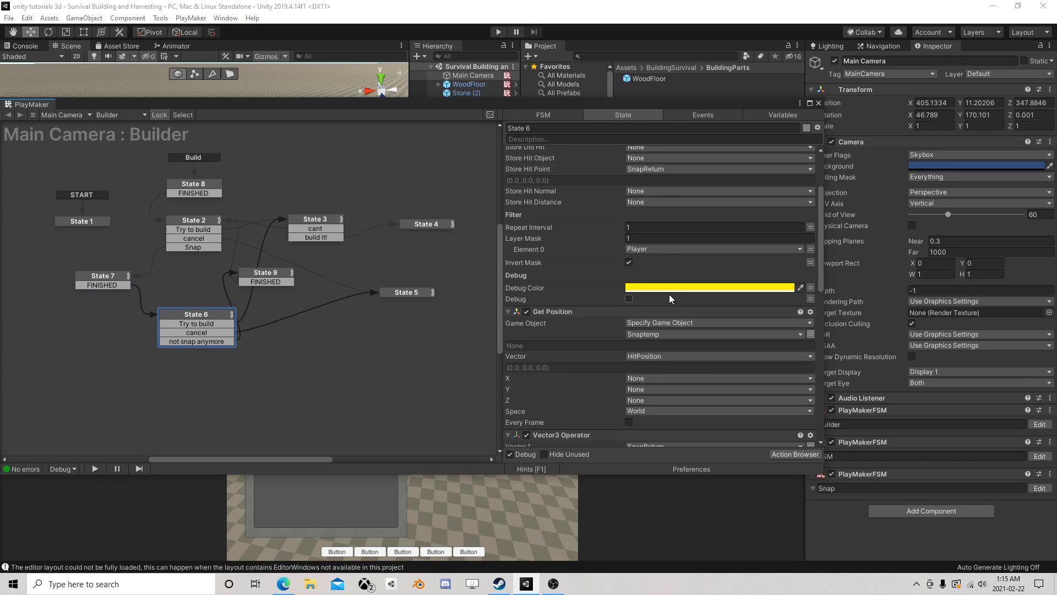
scroll(650, 318, "down", 2)
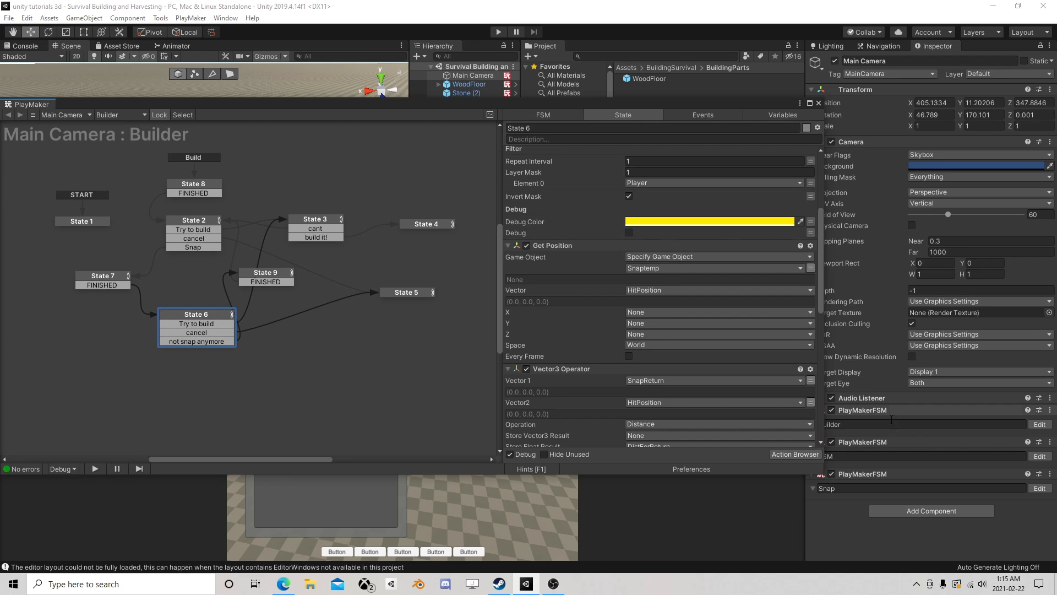
- Check which Builder variable State 5 of the Main Camera's Snap FSM sets
left_click(1040, 488)
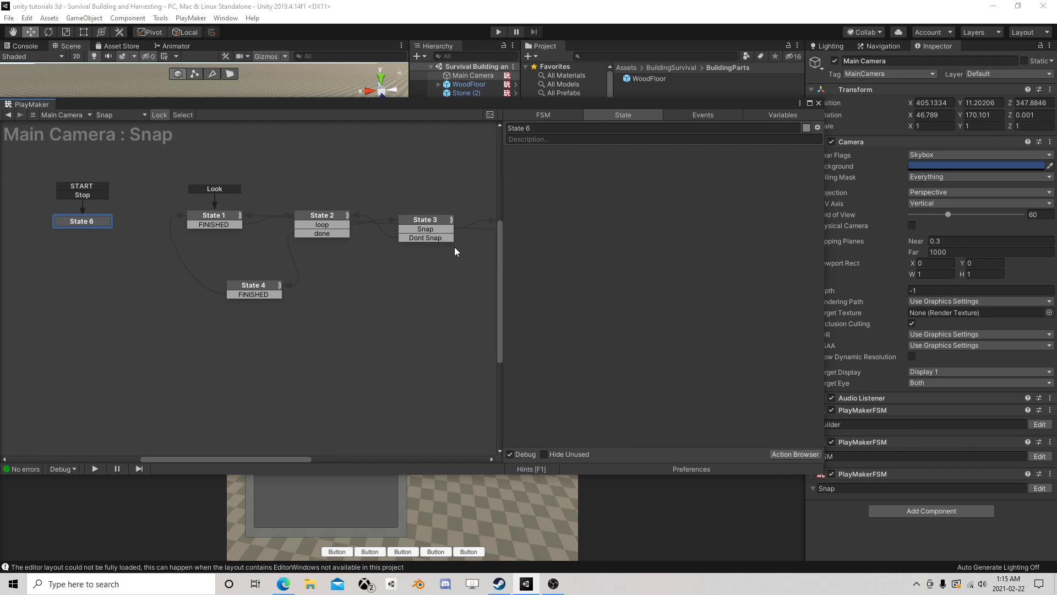
middle_click_drag(454, 247, 332, 256)
left_click(398, 233)
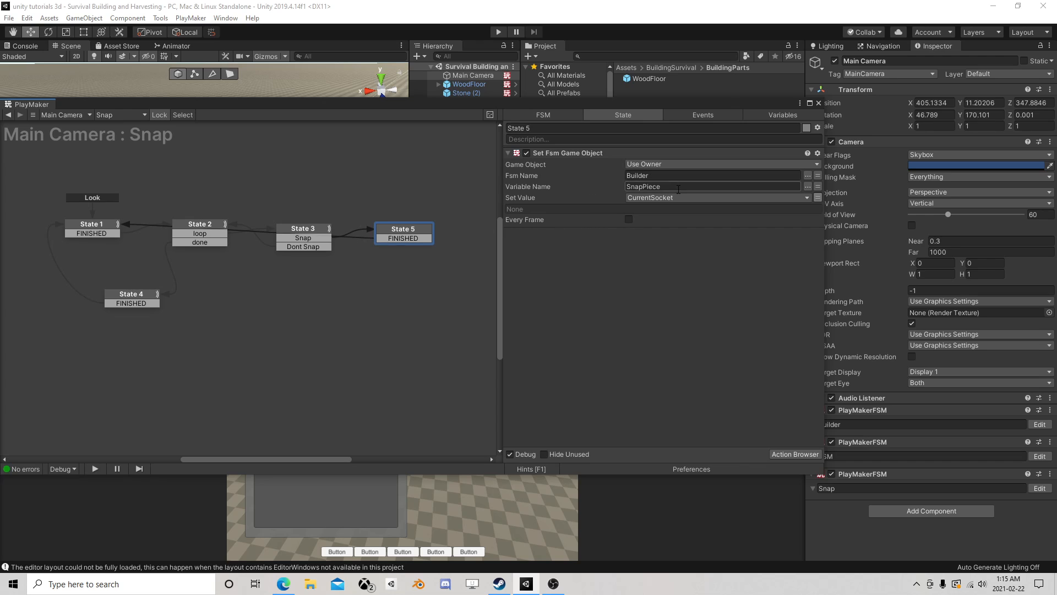
left_click(819, 102)
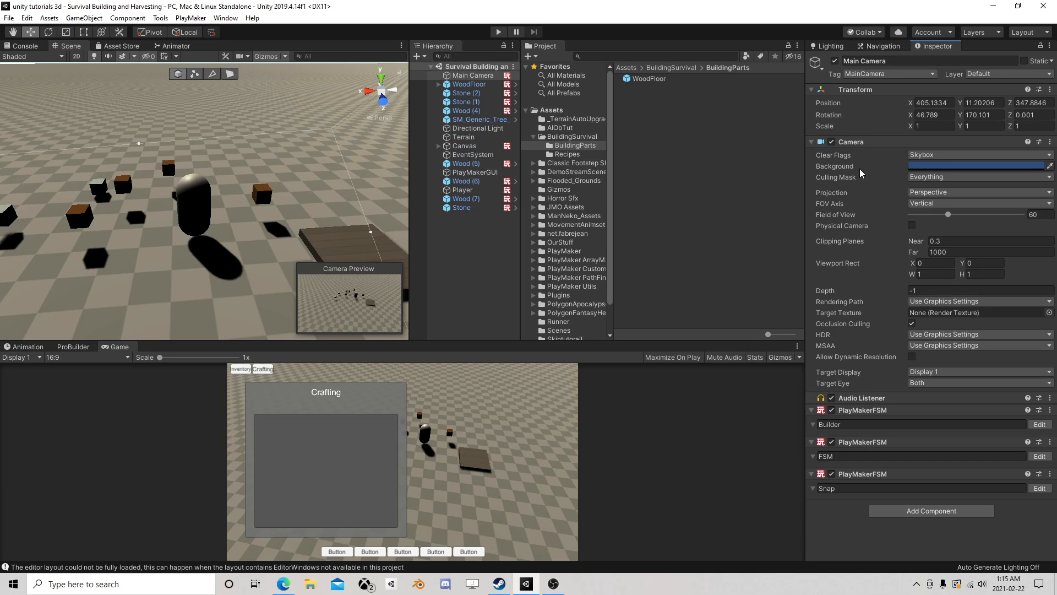
- Compare the Set Game Object action in State 7 of the Builder FSM with the Get Position action in State 6
left_click(1038, 424)
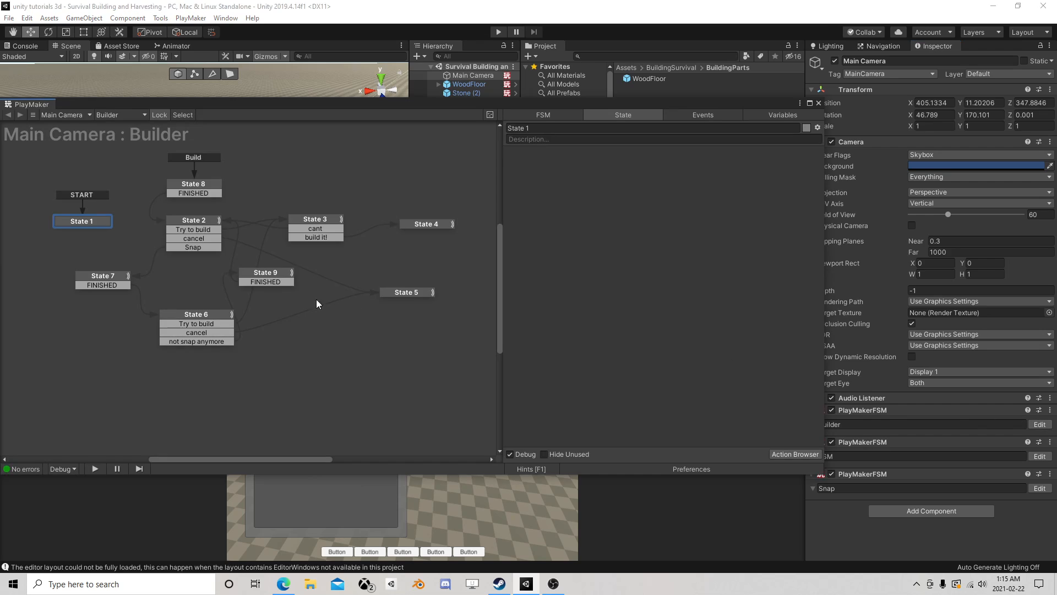
left_click(86, 272)
left_click(100, 274)
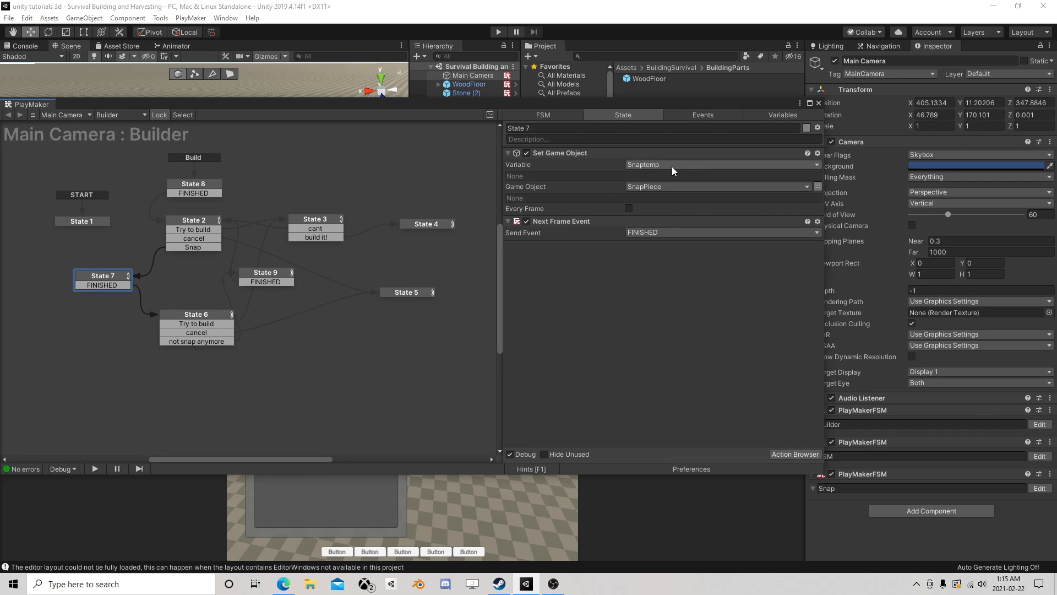
left_click(189, 318)
scroll(627, 253, "down", 5)
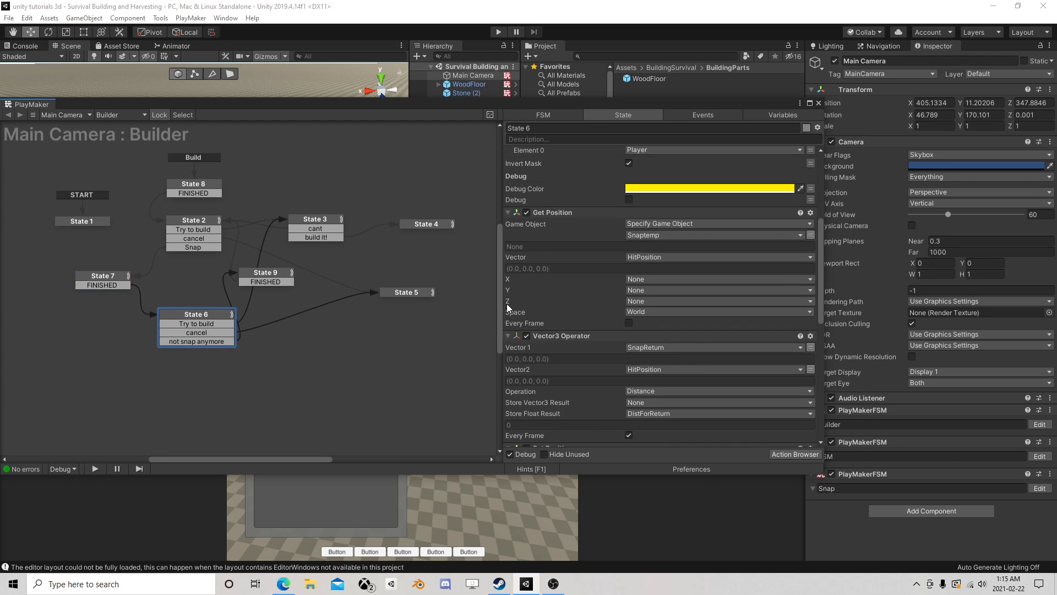
- Add a Get Rotation action to State 7 of the Builder FSM
left_click(113, 282)
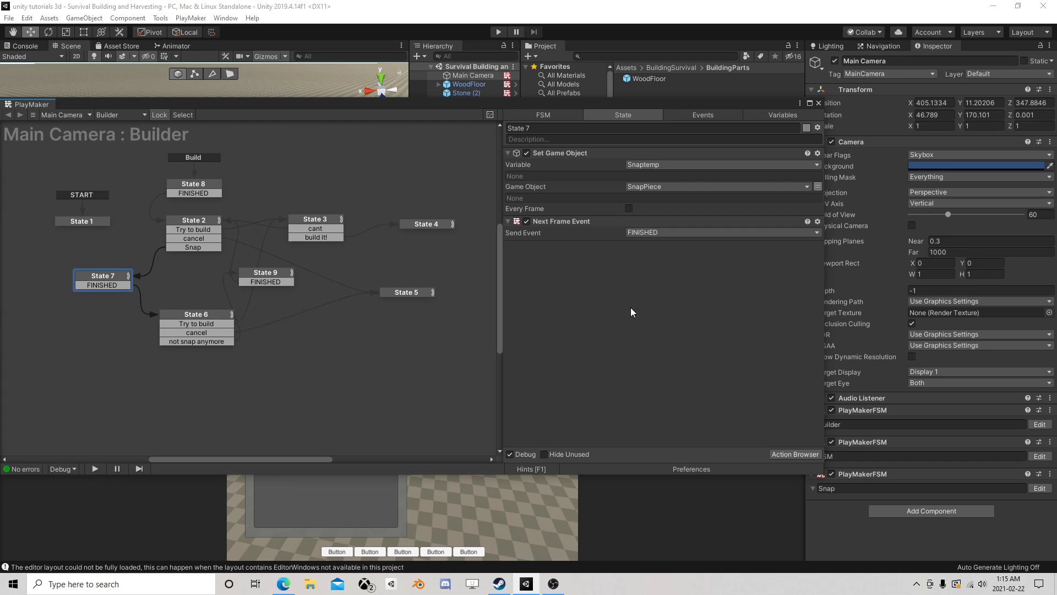
left_click(793, 452)
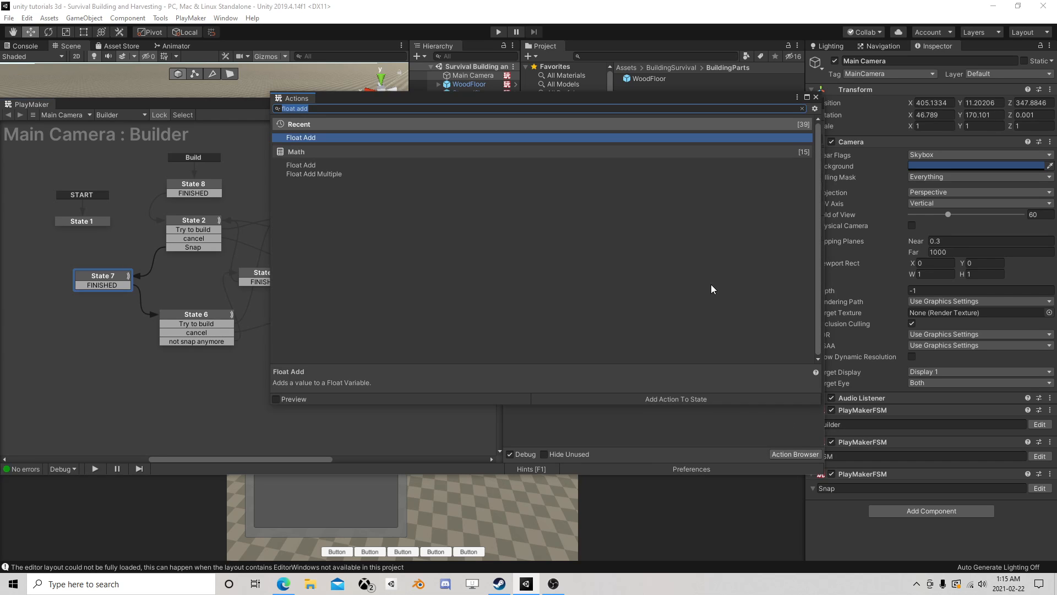
type("get r")
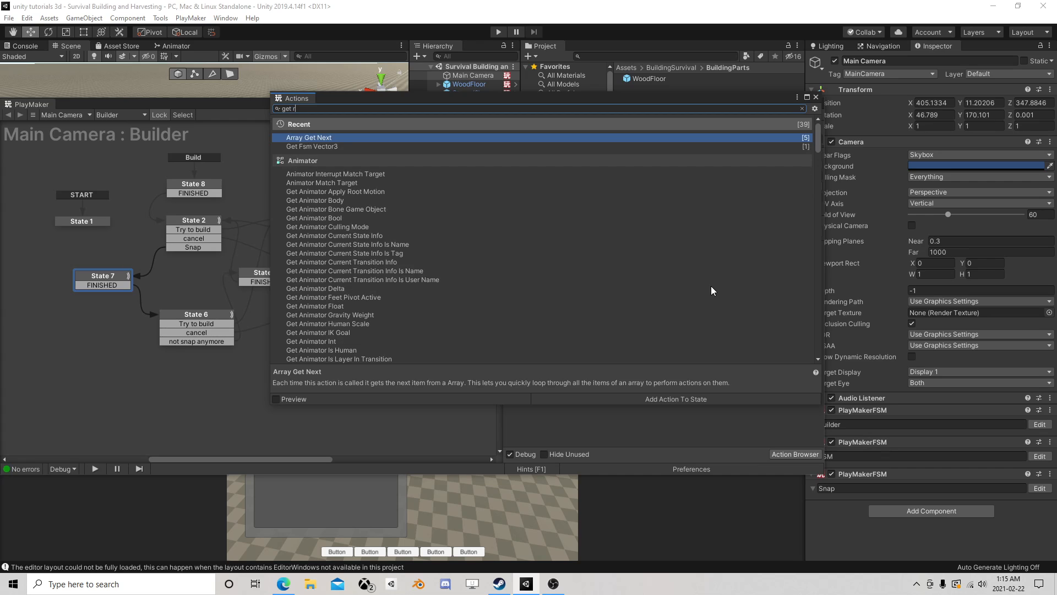
type("ot")
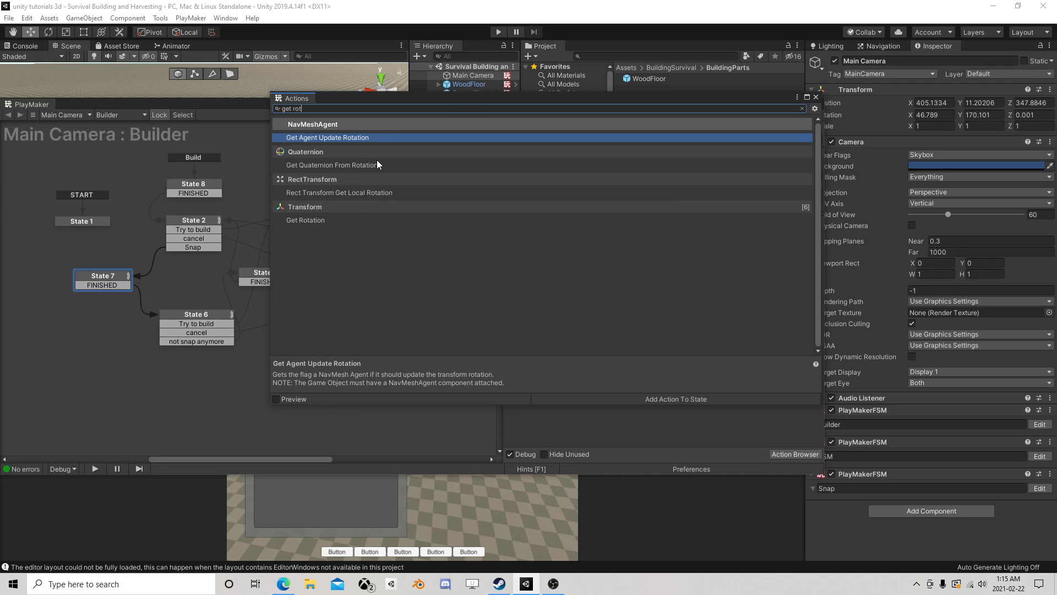
double_click(319, 219)
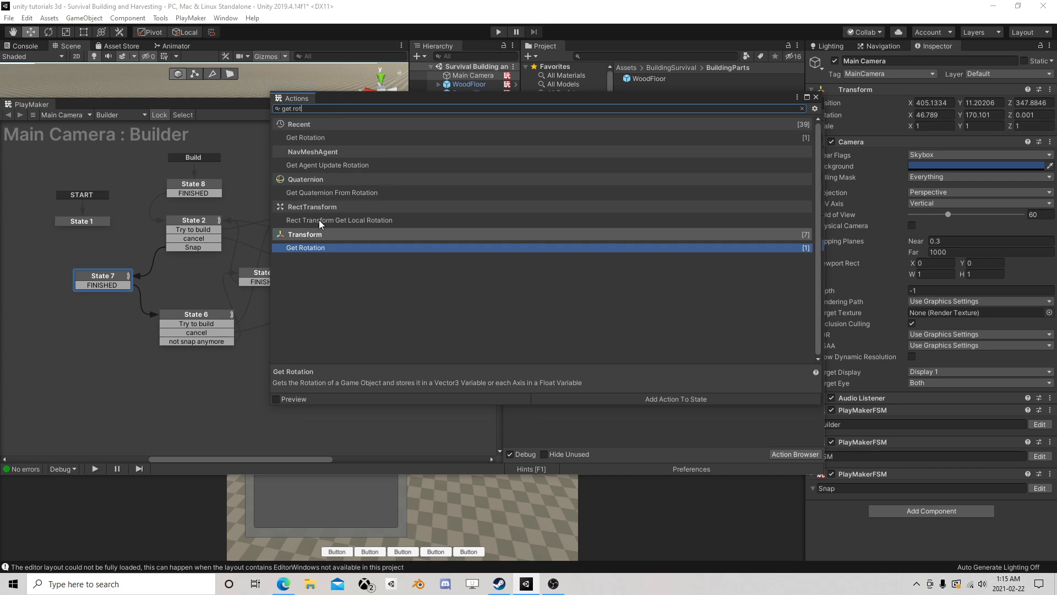
left_click(815, 97)
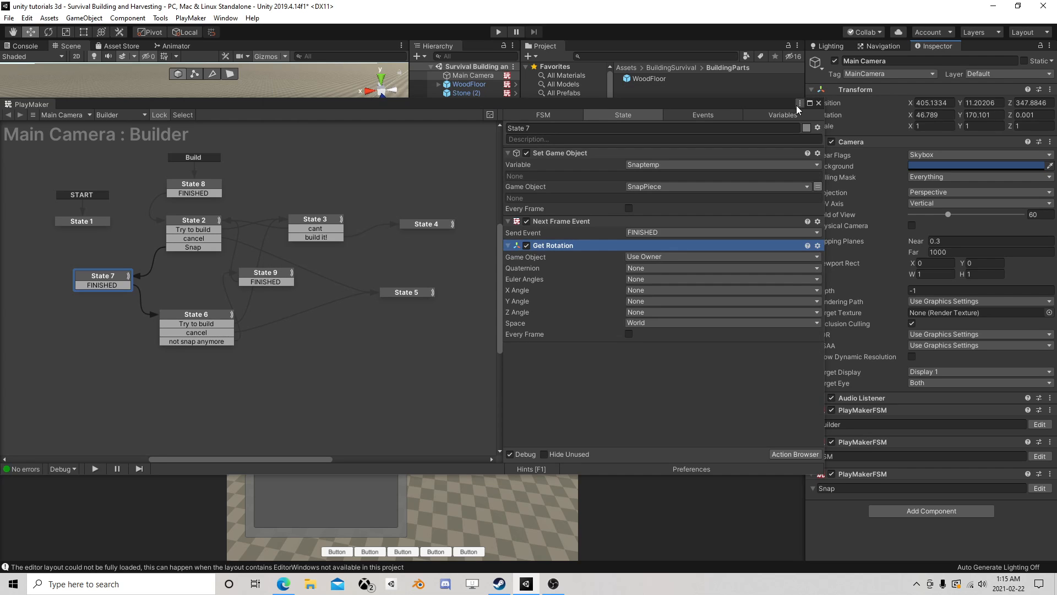
- Place Get Rotation before Next Frame Event in State 7 and specify the SnapPiece variable as its game object
left_click_drag(554, 248, 552, 221)
left_click(652, 232)
left_click(690, 257)
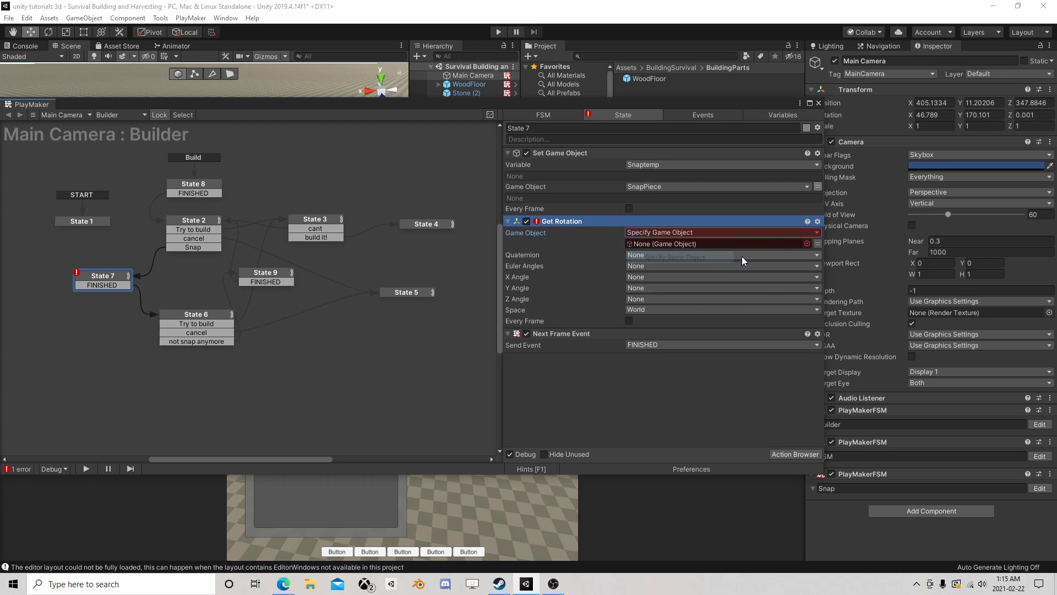
left_click(738, 245)
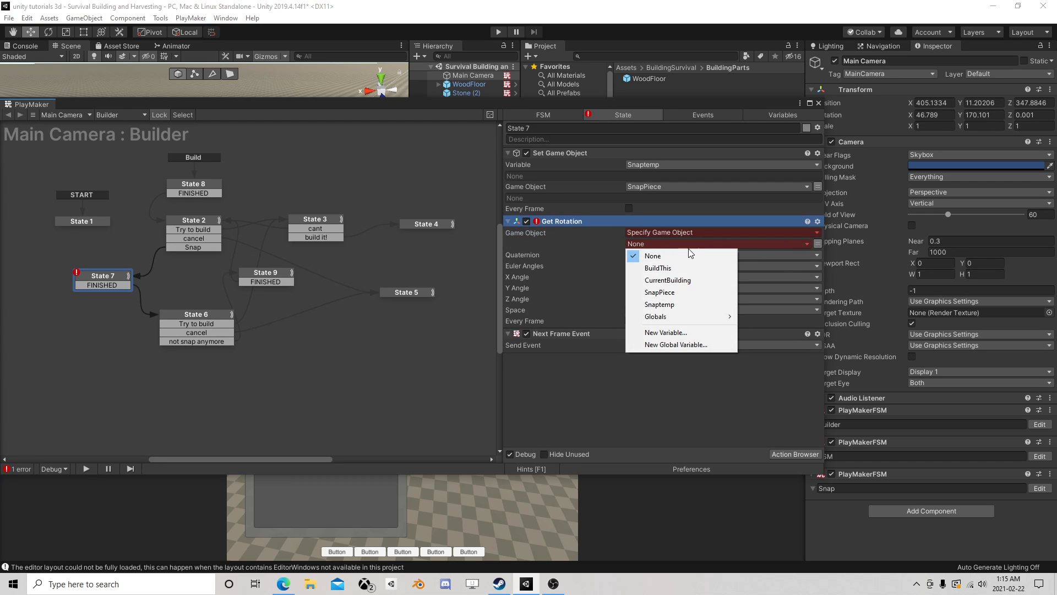
left_click(681, 292)
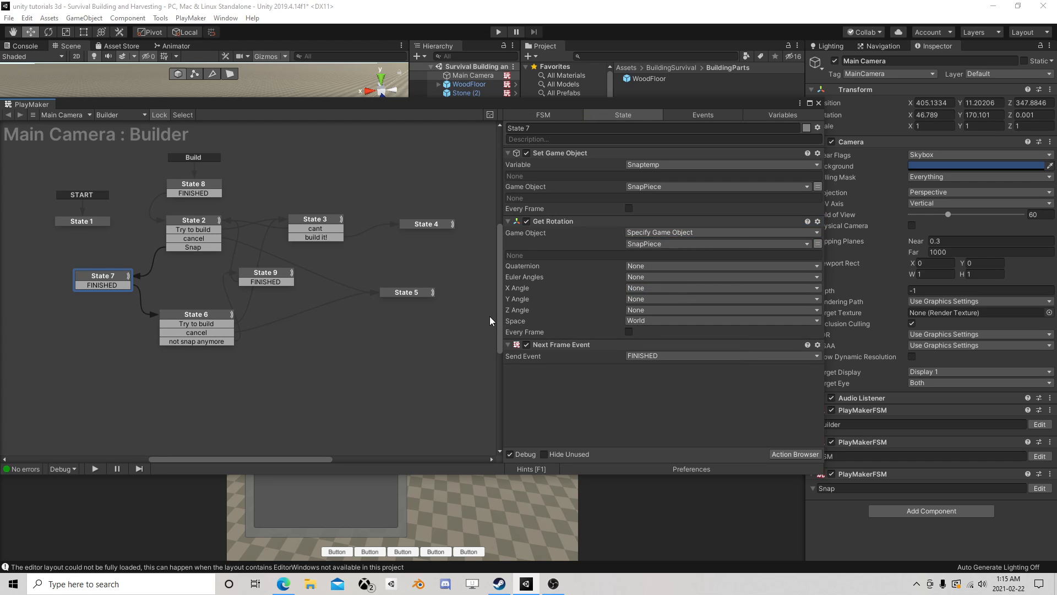
- Store the Y Angle of the Get Rotation action in a new variable named SnapRotation
left_click(639, 298)
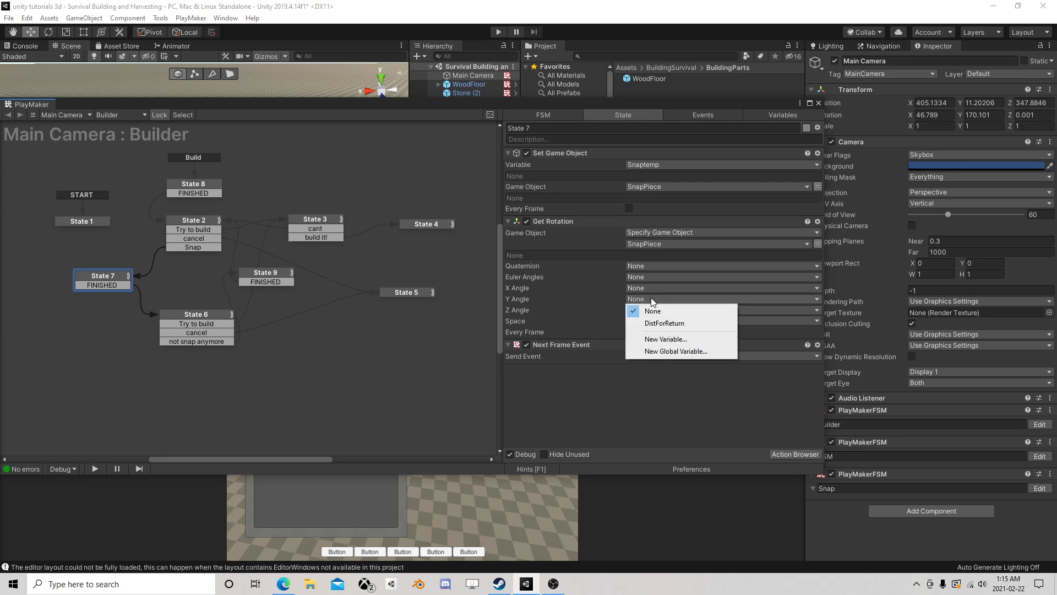
left_click(673, 337)
type("Sn")
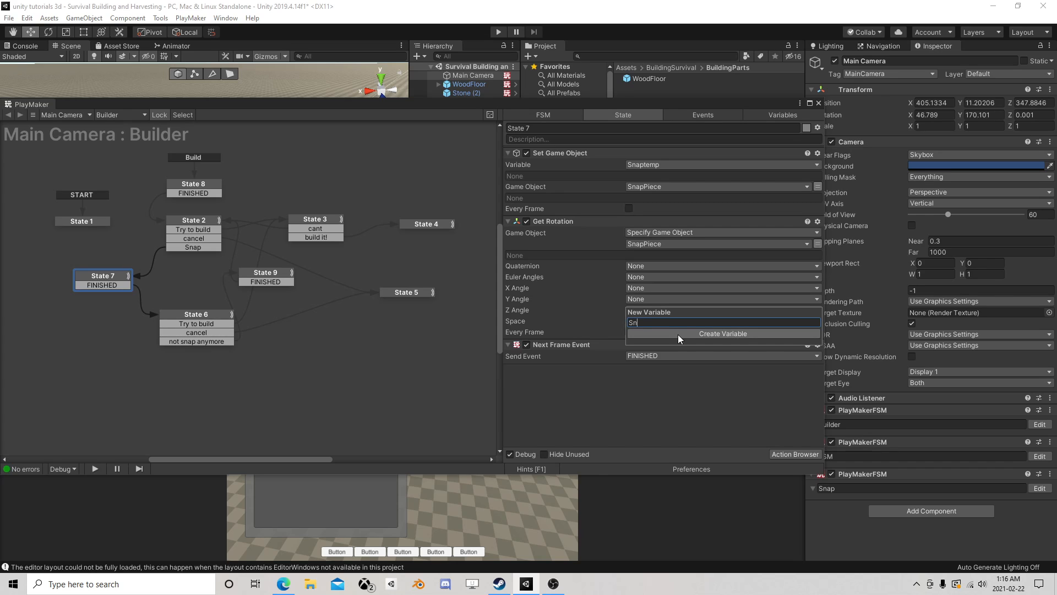
type("apRotation")
left_click(678, 334)
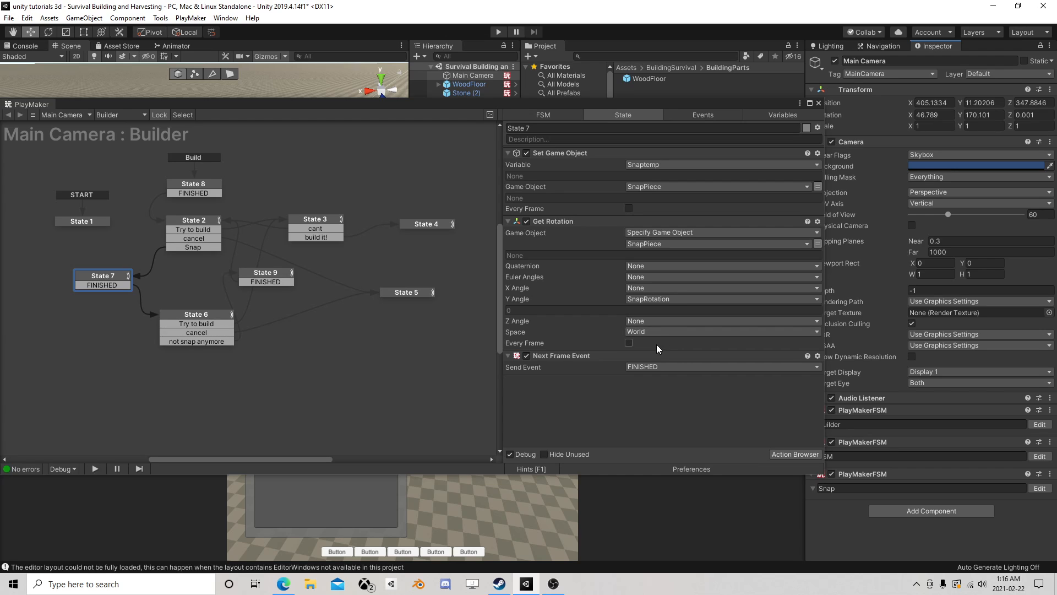
- Add a Set Rotation action to State 6 of the Builder FSM and place it directly after Float Compare
left_click(201, 319)
scroll(683, 357, "down", 1)
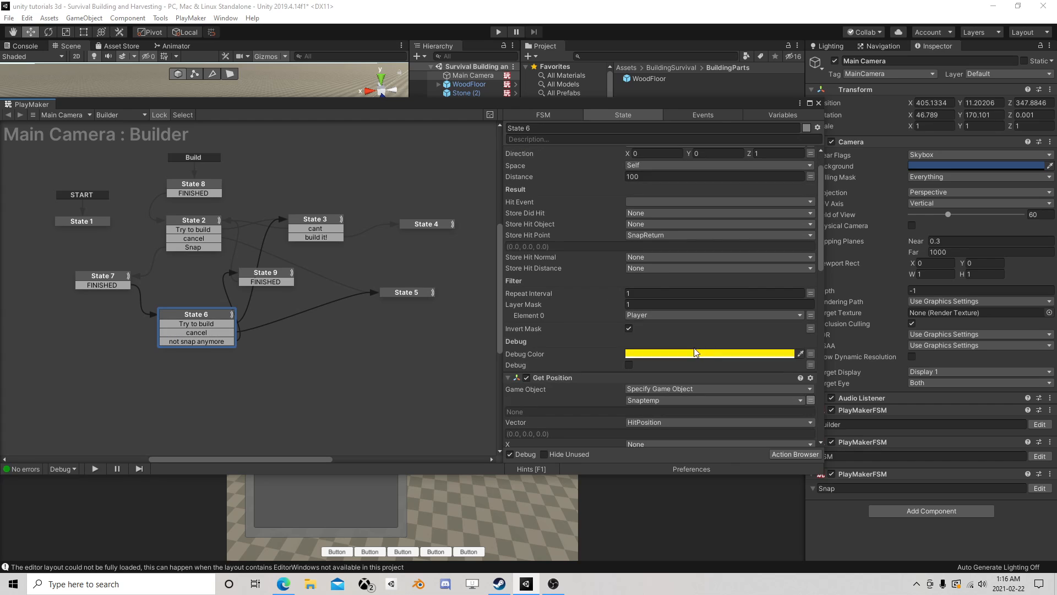
scroll(683, 357, "down", 6)
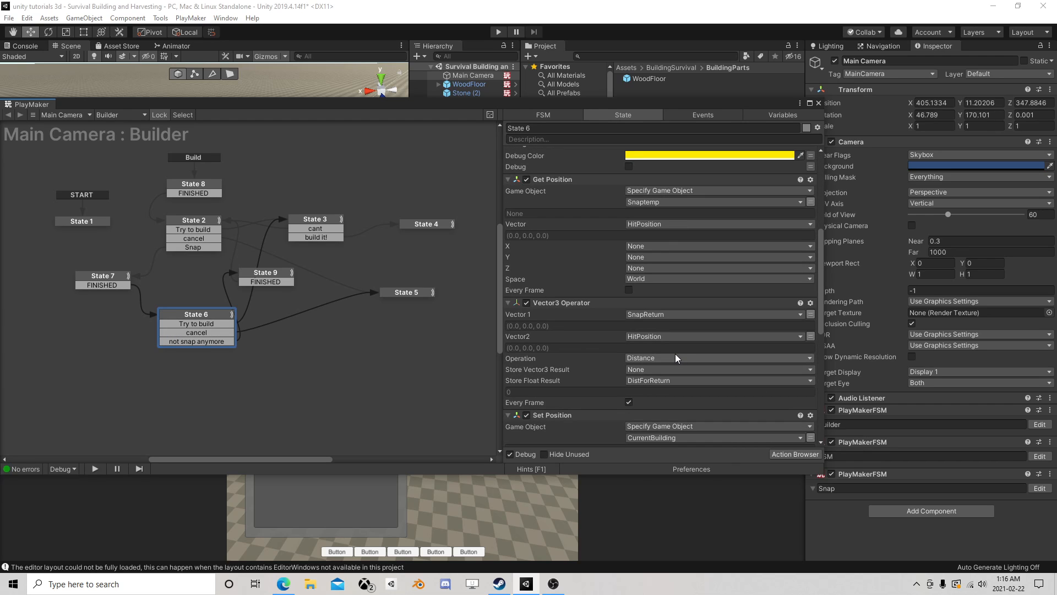
left_click(786, 451)
type("set rot")
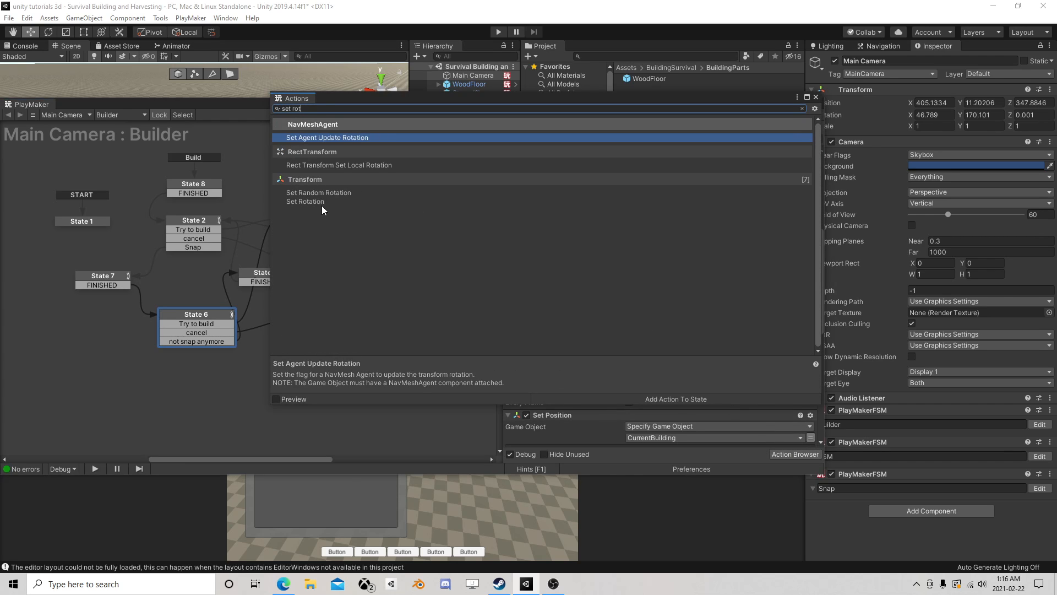
double_click(306, 202)
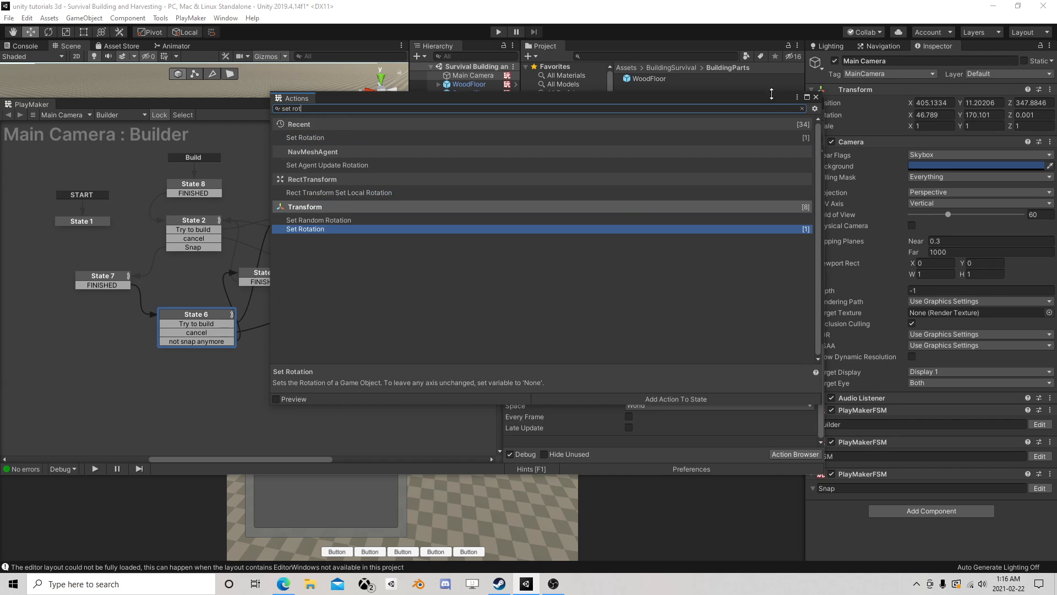
left_click(730, 156)
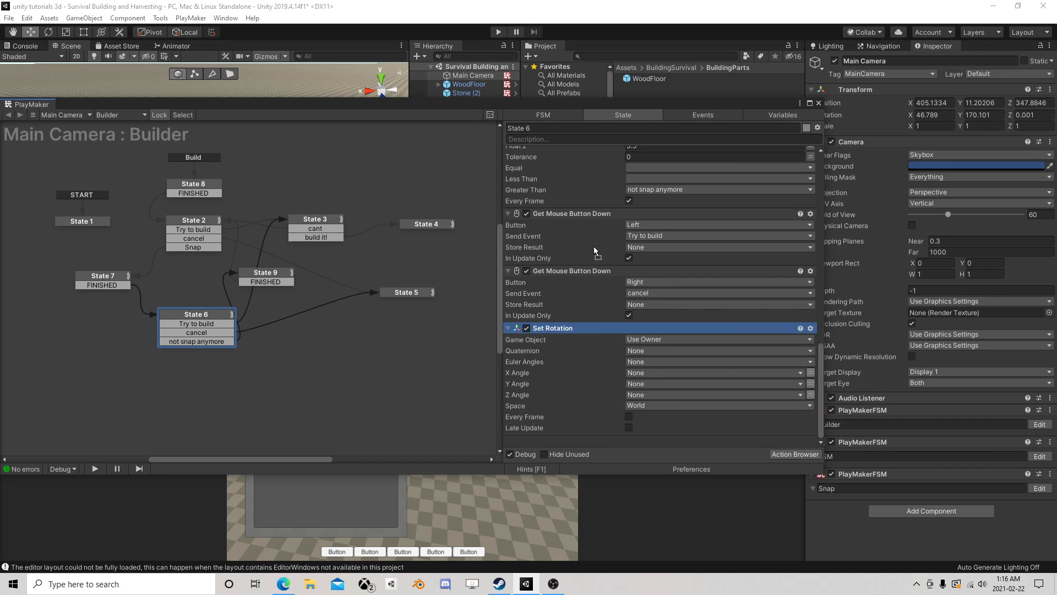
left_click_drag(554, 329, 550, 209)
scroll(603, 261, "up", 5)
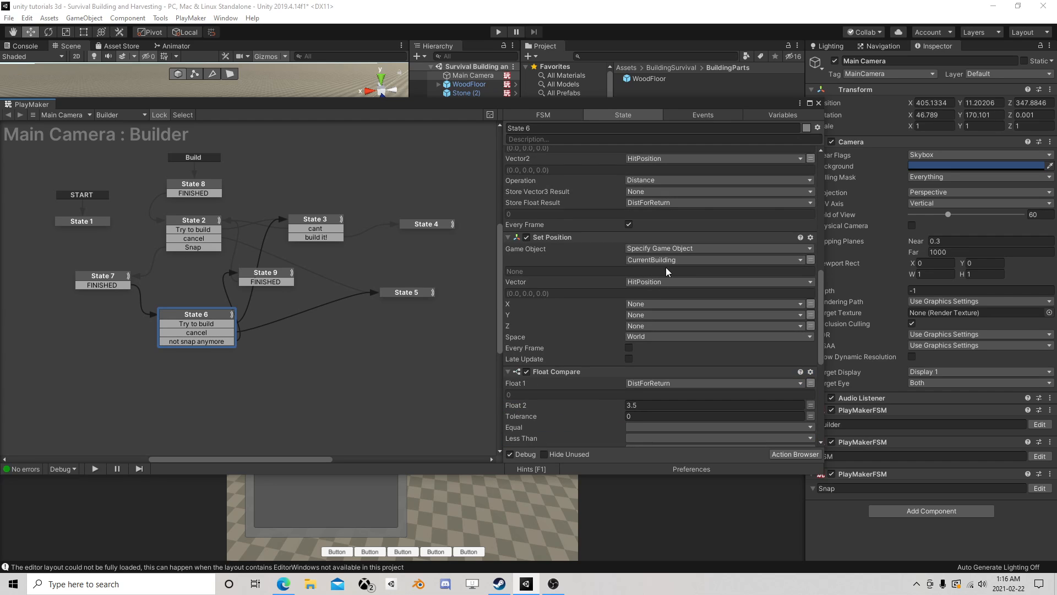
scroll(667, 272, "down", 5)
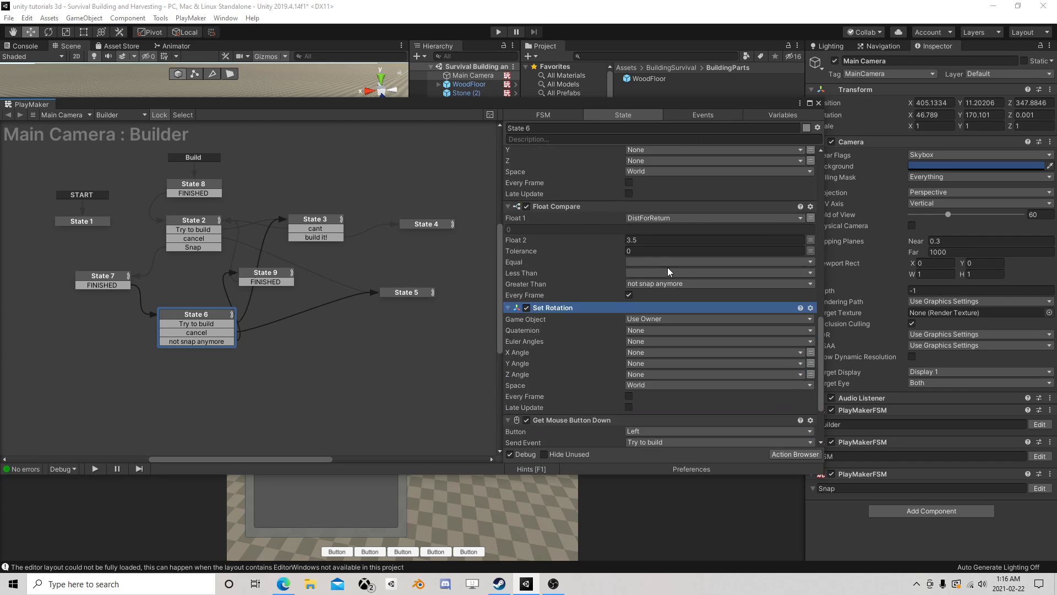
- Specify the CurrentBuilding variable as Set Rotation's game object in State 6 and use SnapRotation for its Y Angle
left_click(645, 319)
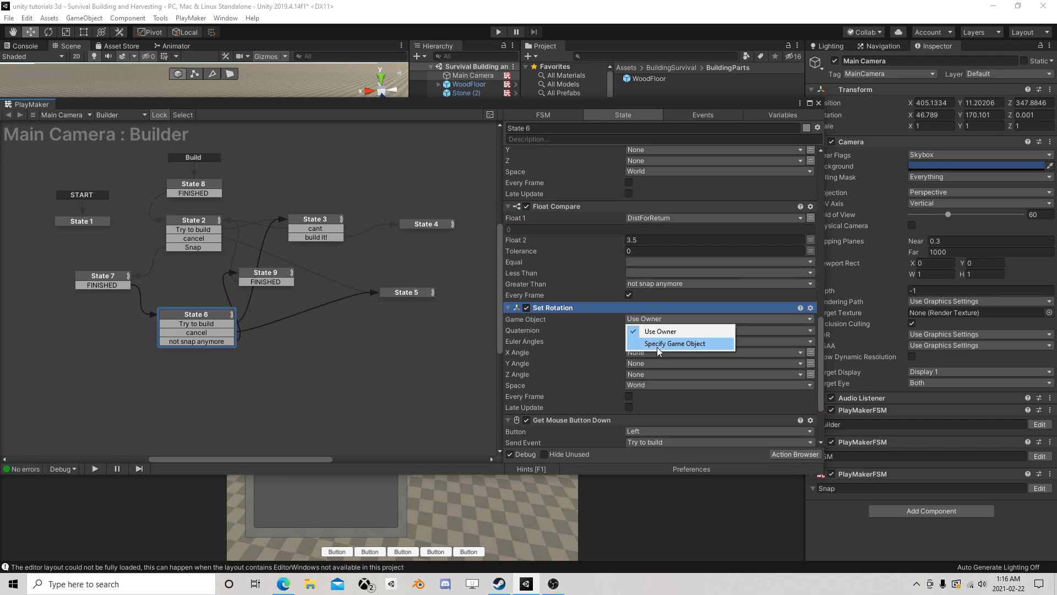
left_click(649, 345)
left_click(815, 330)
left_click(738, 332)
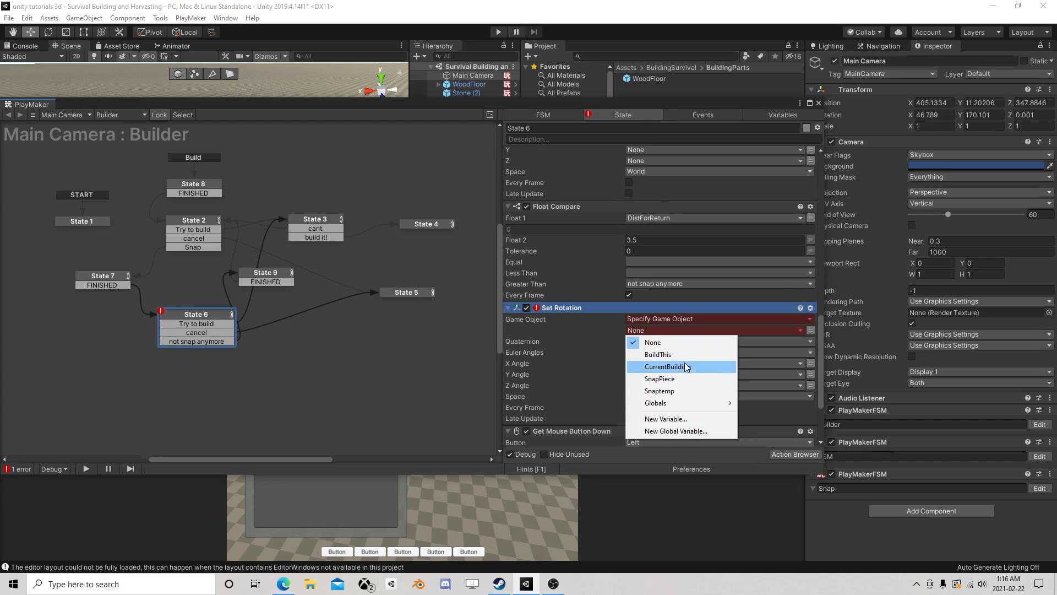
left_click(708, 366)
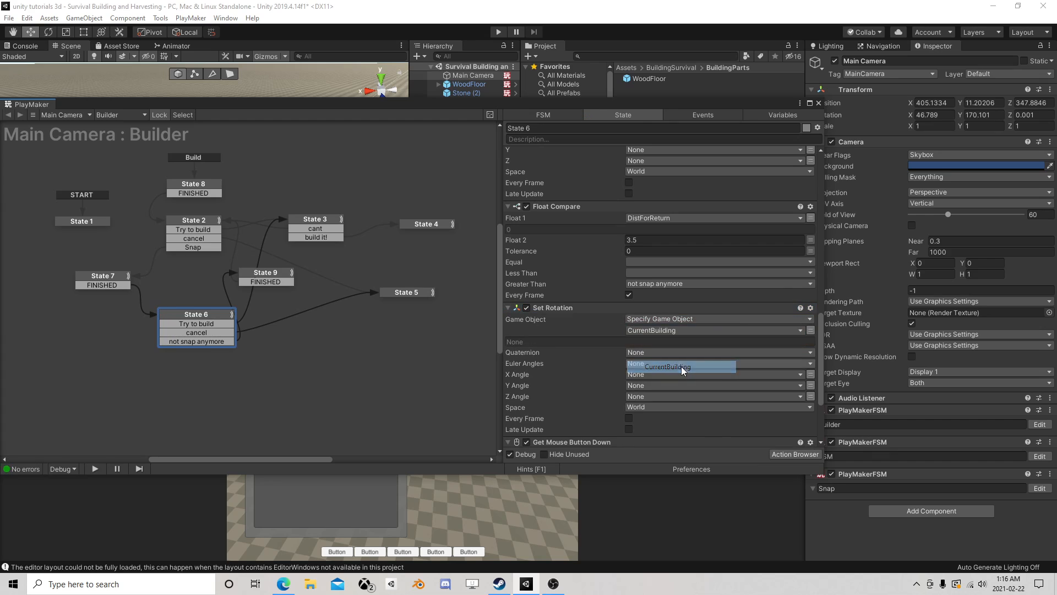
left_click(644, 386)
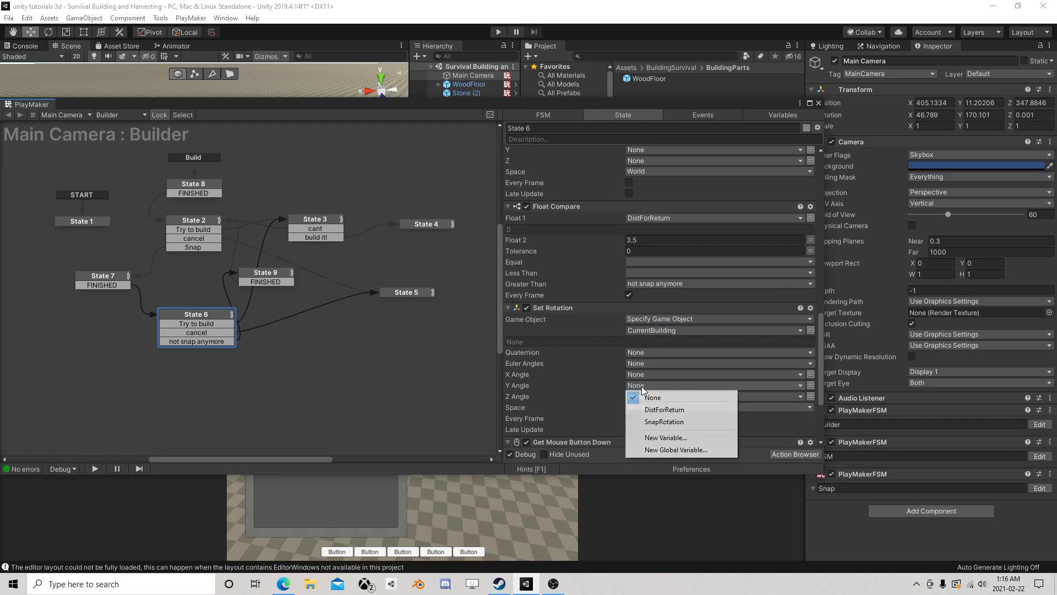
left_click(671, 421)
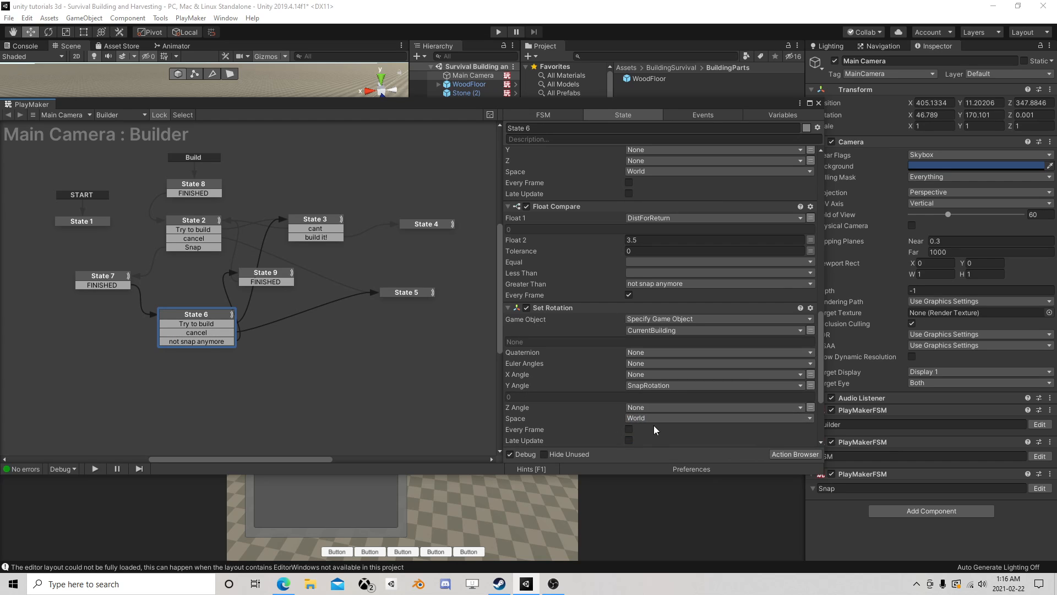
- Paste a copy of State 6's Set Rotation before Set Position in State 2 and switch its Y Angle to a fixed 0
right_click(567, 309)
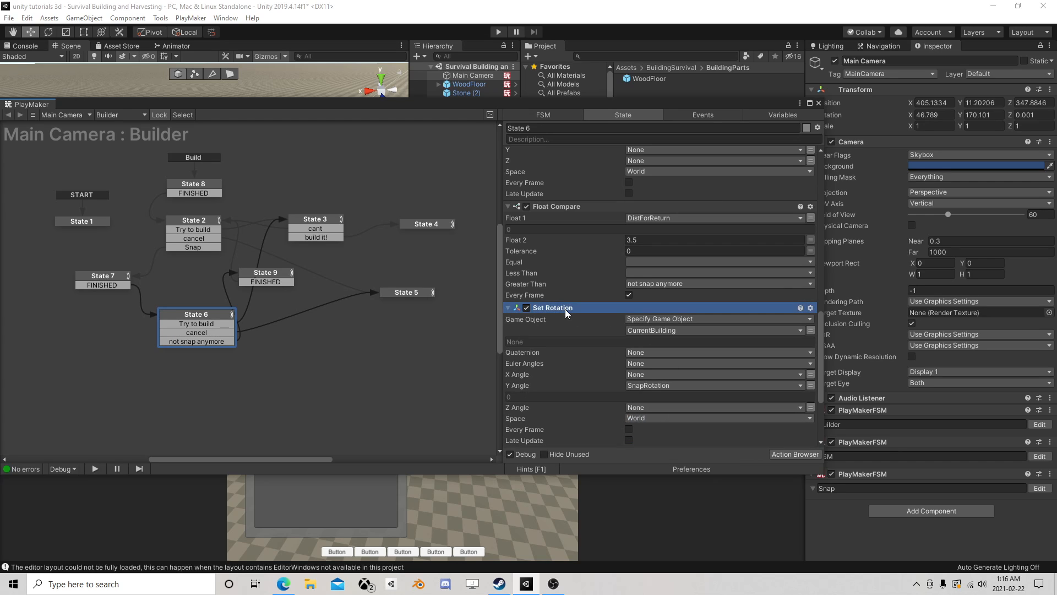
left_click(617, 373)
left_click(205, 221)
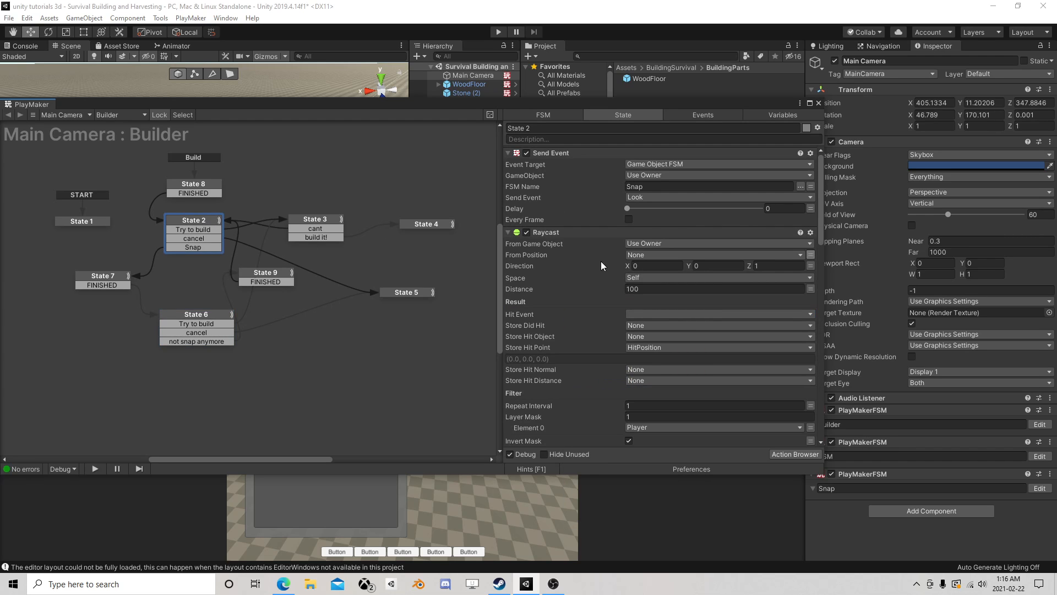
left_click(553, 235)
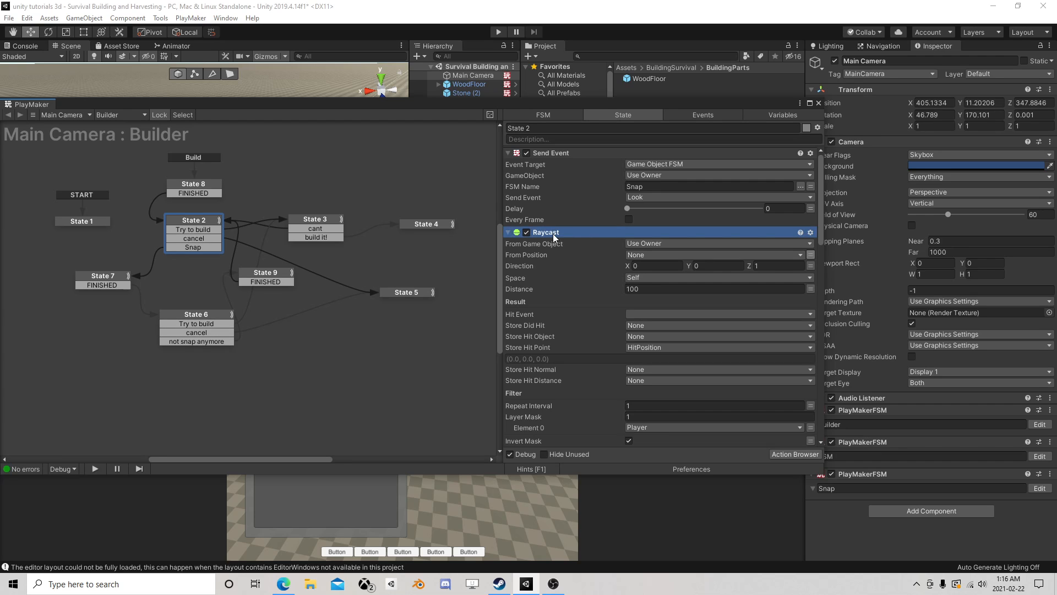
scroll(577, 280, "down", 5)
right_click(567, 258)
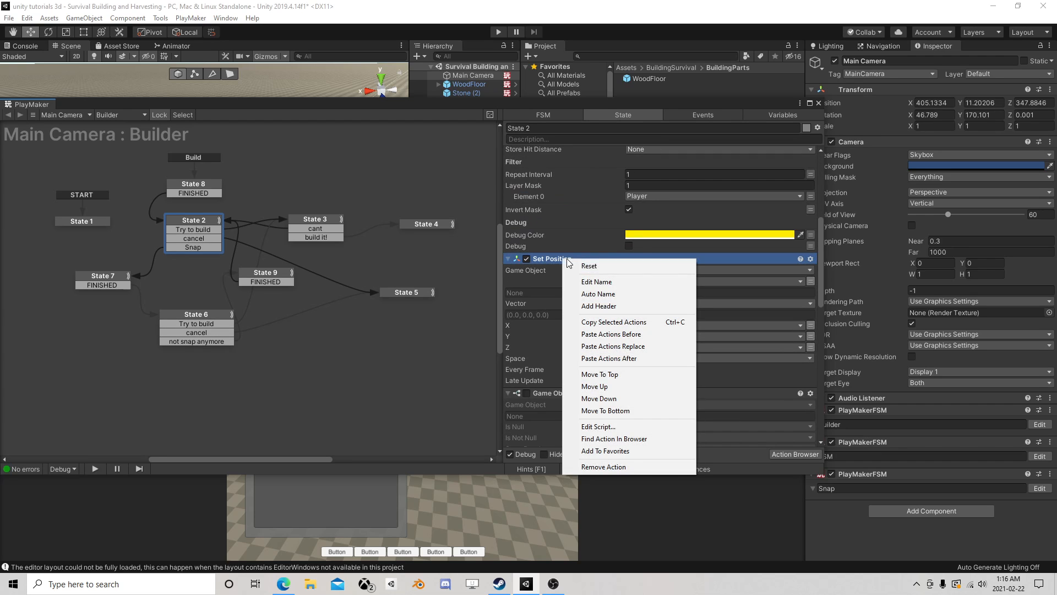
left_click(602, 334)
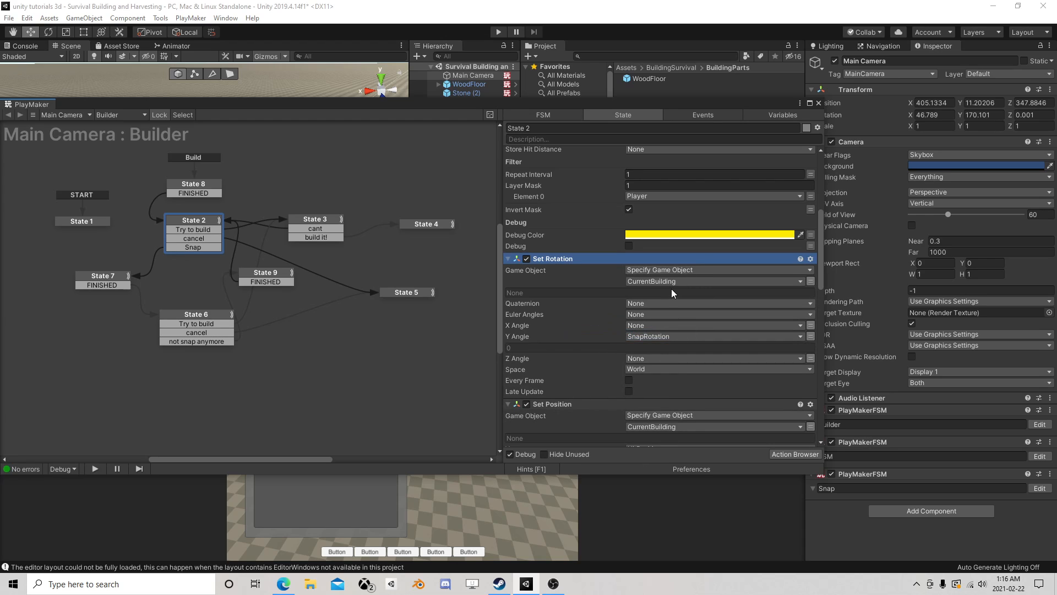
left_click(810, 337)
scroll(660, 344, "down", 2)
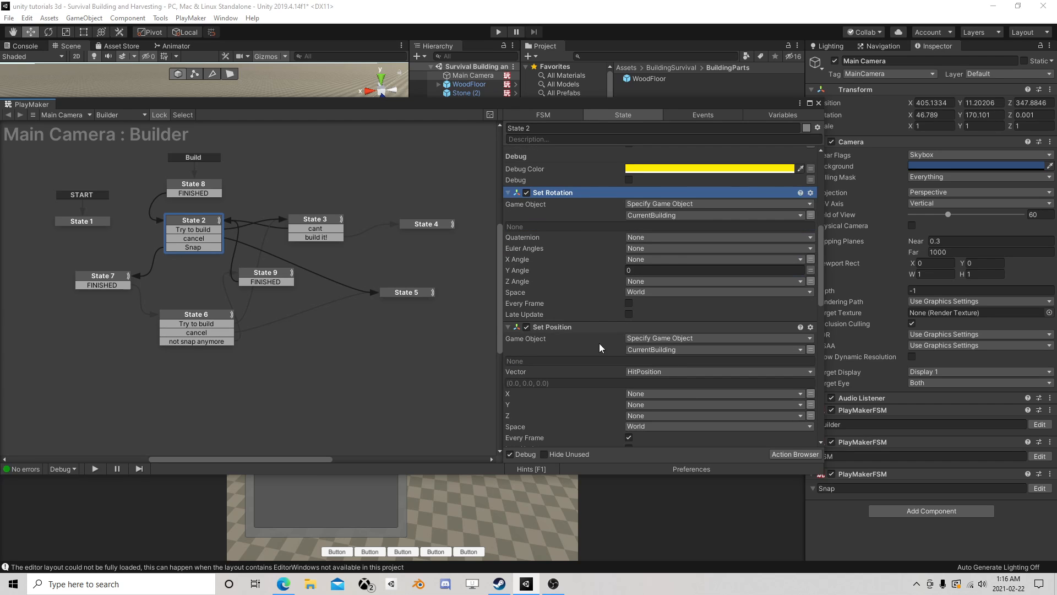
- Delete the disabled Game Object Is Null action from State 2 and close the FSM editor
scroll(547, 323, "down", 5)
left_click(557, 296)
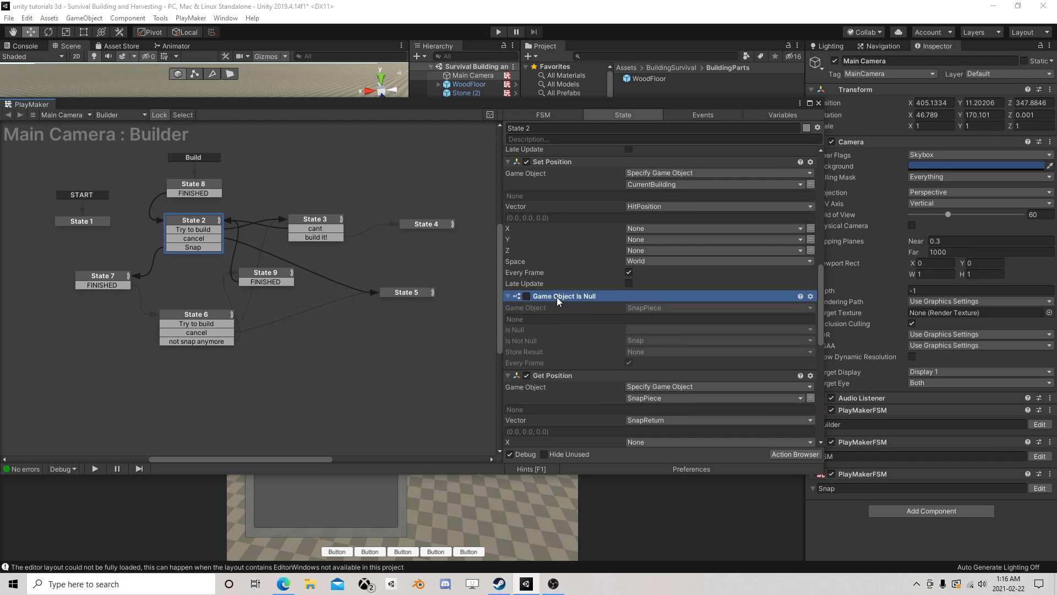
key("Delete")
scroll(562, 307, "down", 6)
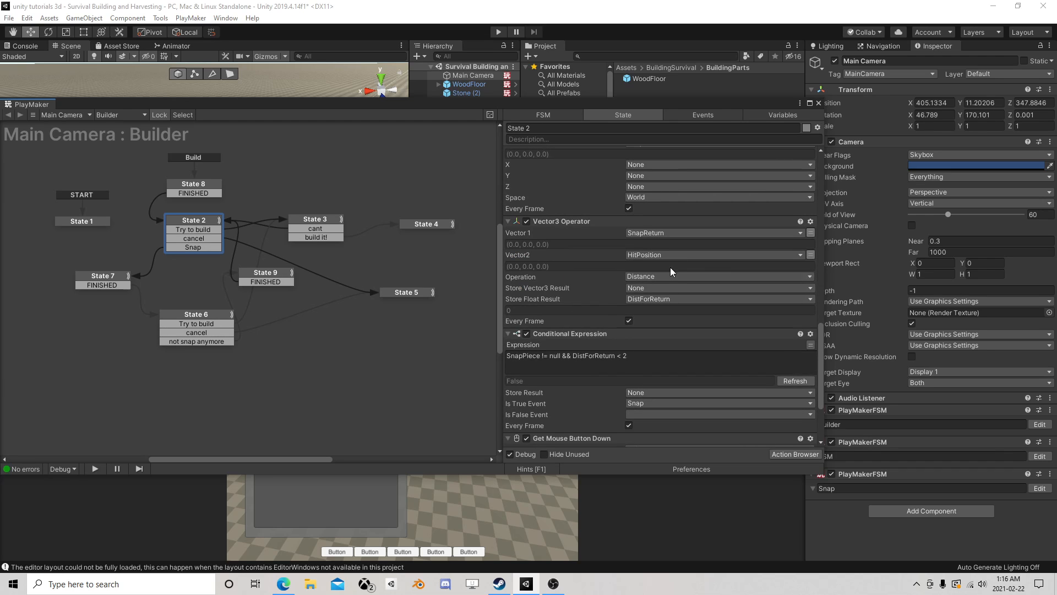
left_click(818, 103)
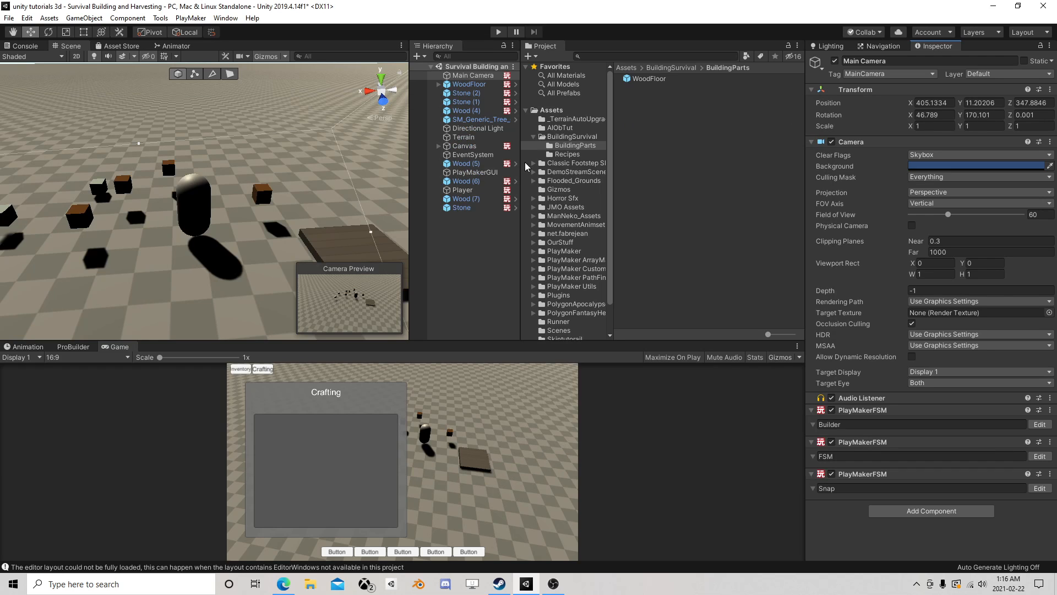
scroll(243, 167, "down", 5)
right_click_drag(243, 167, 234, 181)
mouse_move(233, 182)
middle_mouse_down()
mouse_move(160, 240)
mouse_move(250, 187)
middle_mouse_up()
scroll(250, 188, "up", 3)
scroll(251, 188, "up", 4)
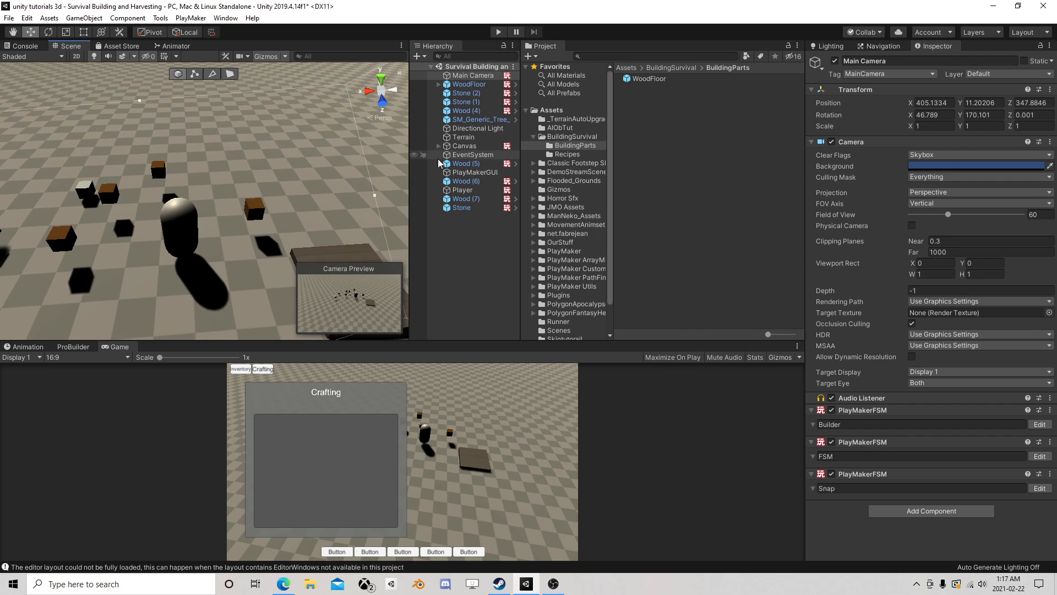
- Open the Crafting FSM of the Canvas object for editing
left_click(464, 146)
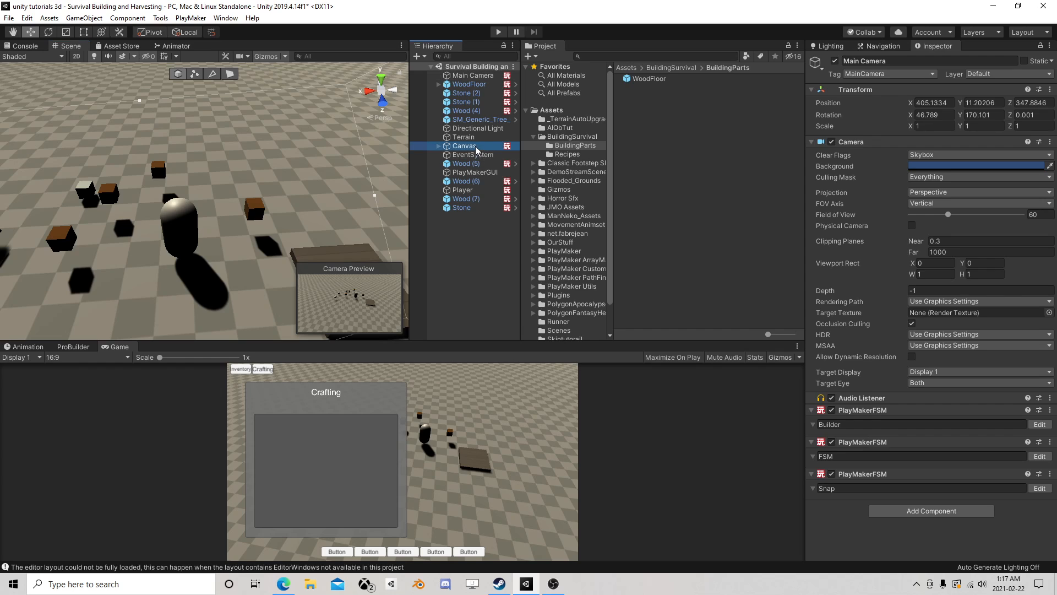
scroll(935, 396, "down", 10)
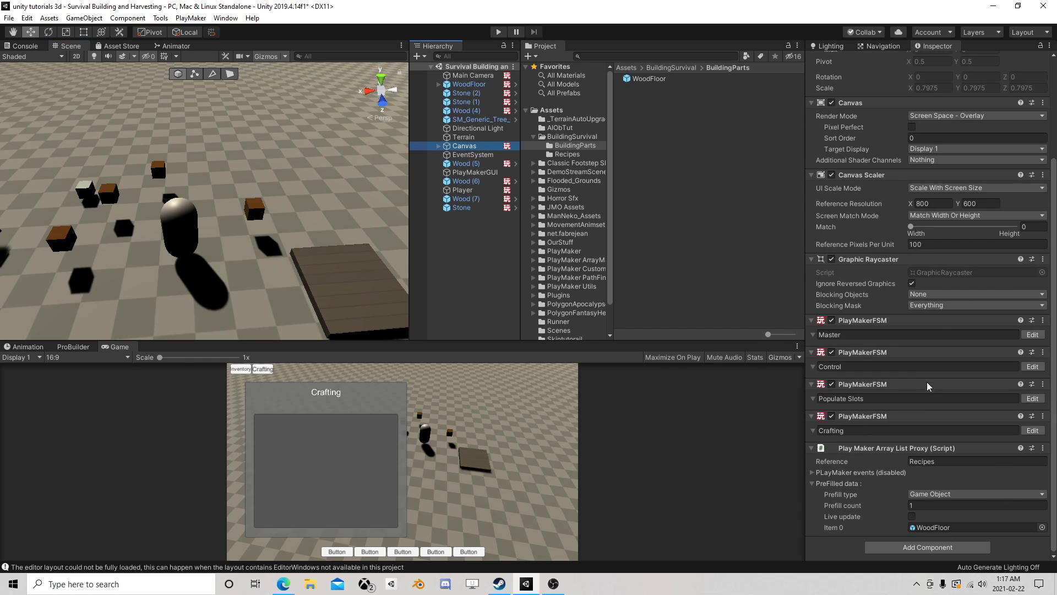
left_click(1032, 430)
scroll(308, 209, "up", 2)
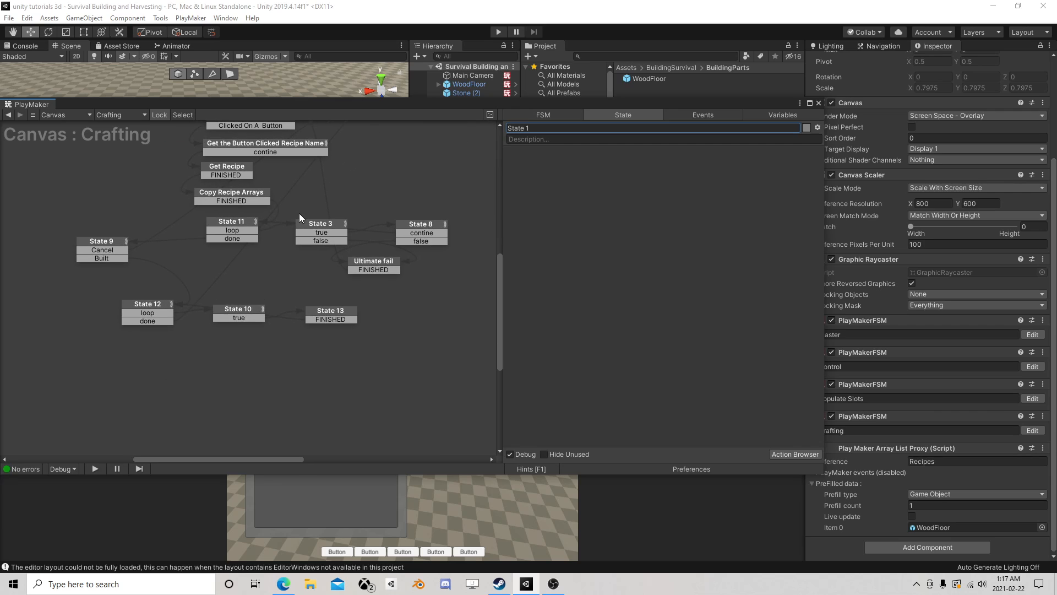
- Examine how State 9 of the Crafting FSM leads into States 12, 10 and 13, and select those last three states
left_click(147, 315)
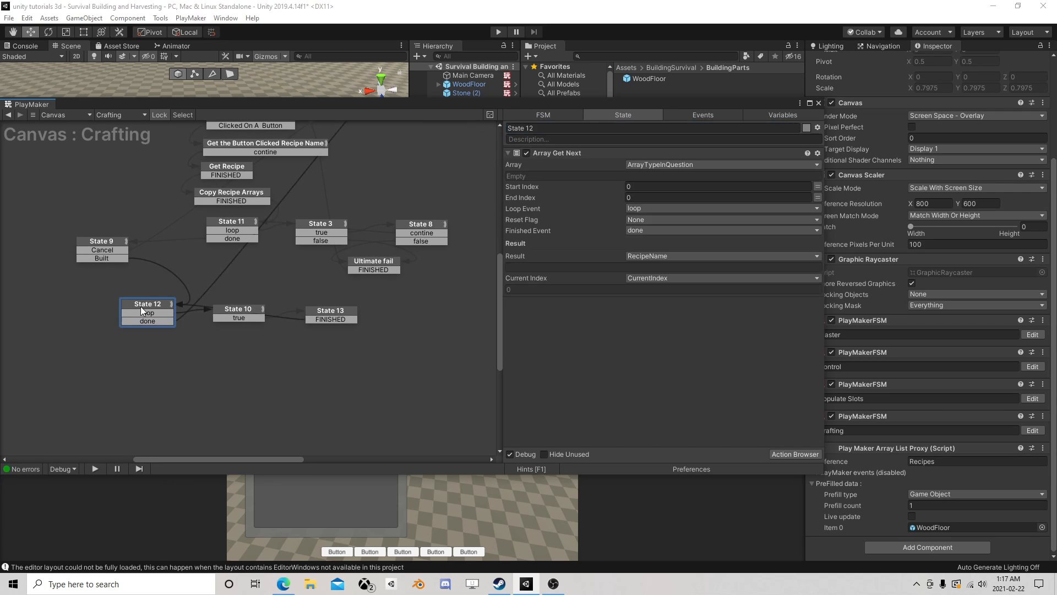
left_click(237, 312)
left_click(330, 312)
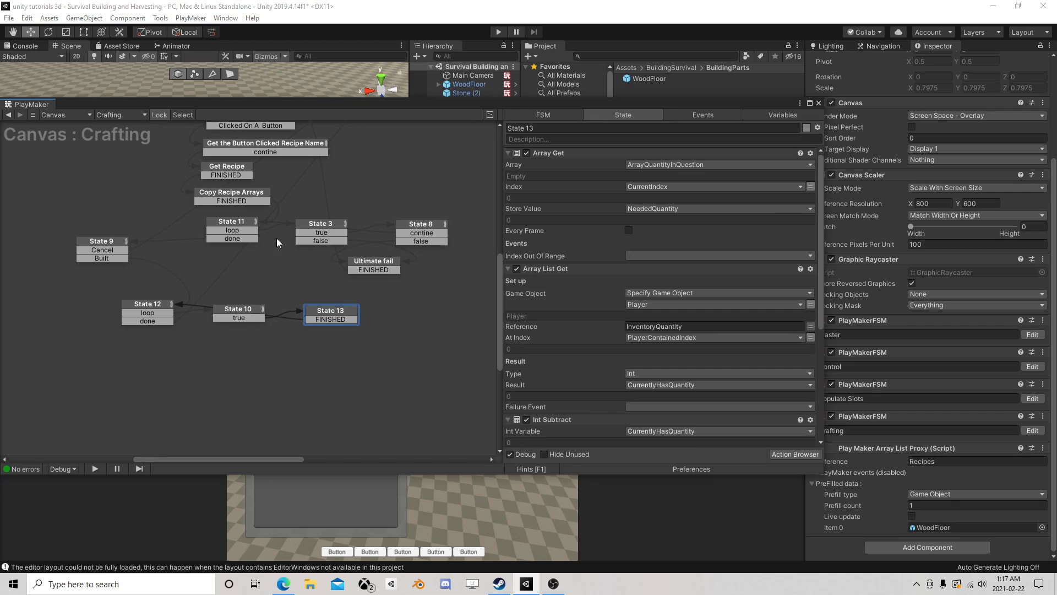
left_click(97, 247)
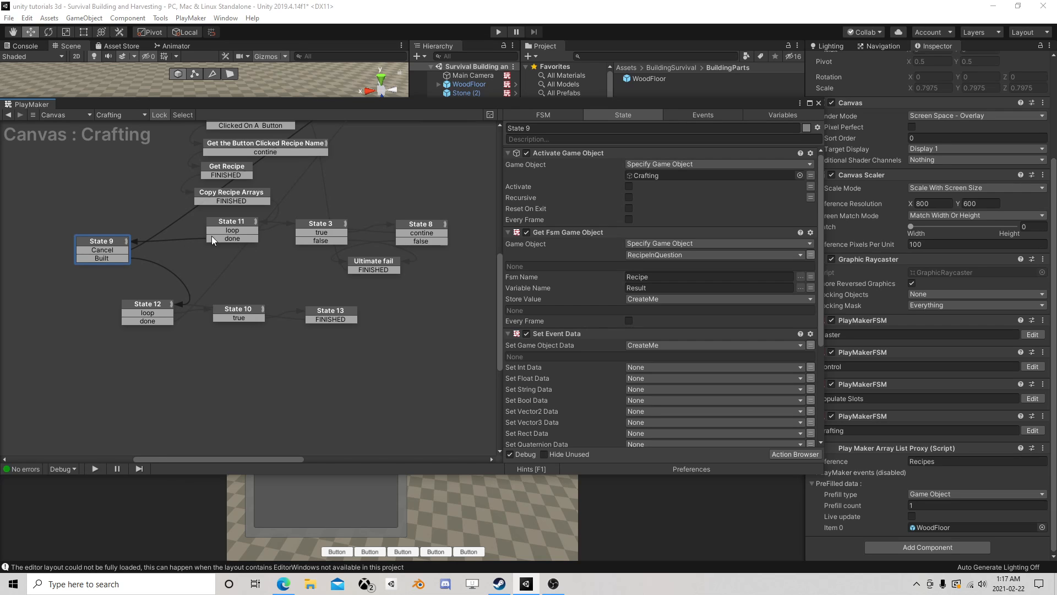
scroll(192, 254, "down", 5)
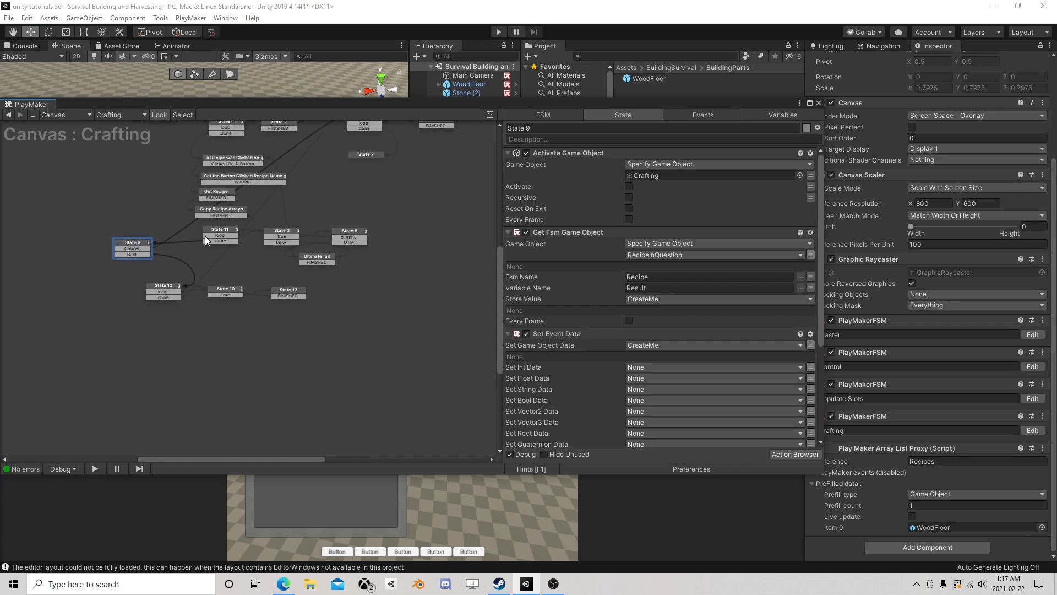
scroll(136, 285, "up", 5)
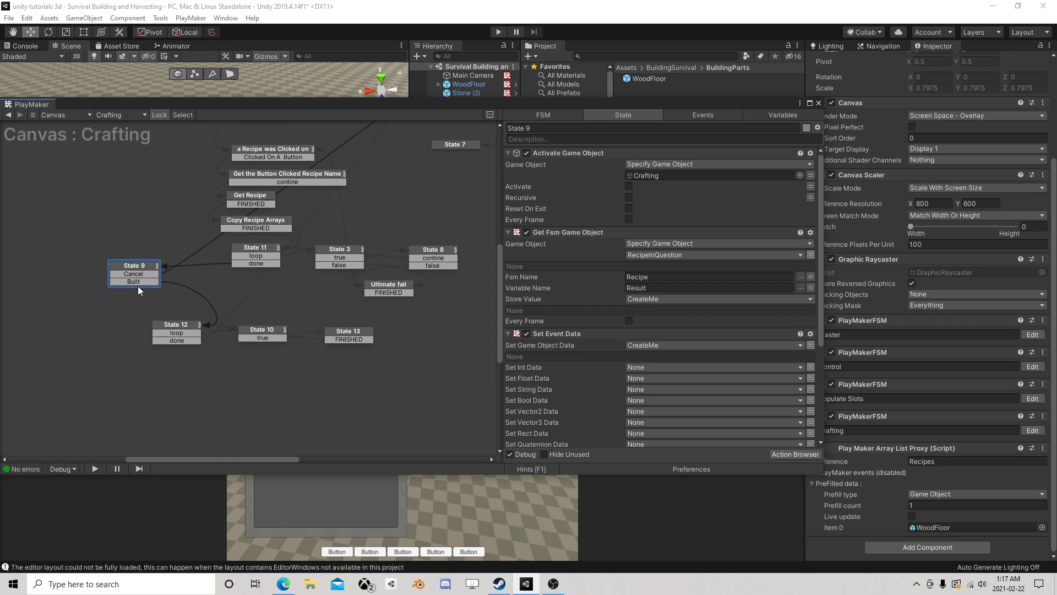
scroll(143, 279, "down", 3)
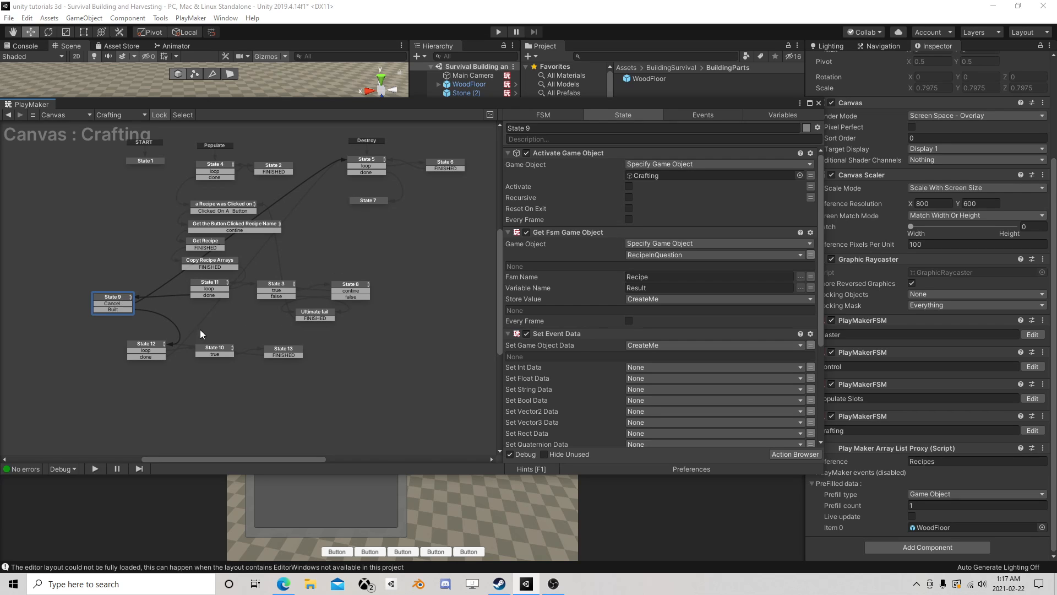
left_click_drag(111, 335, 318, 374)
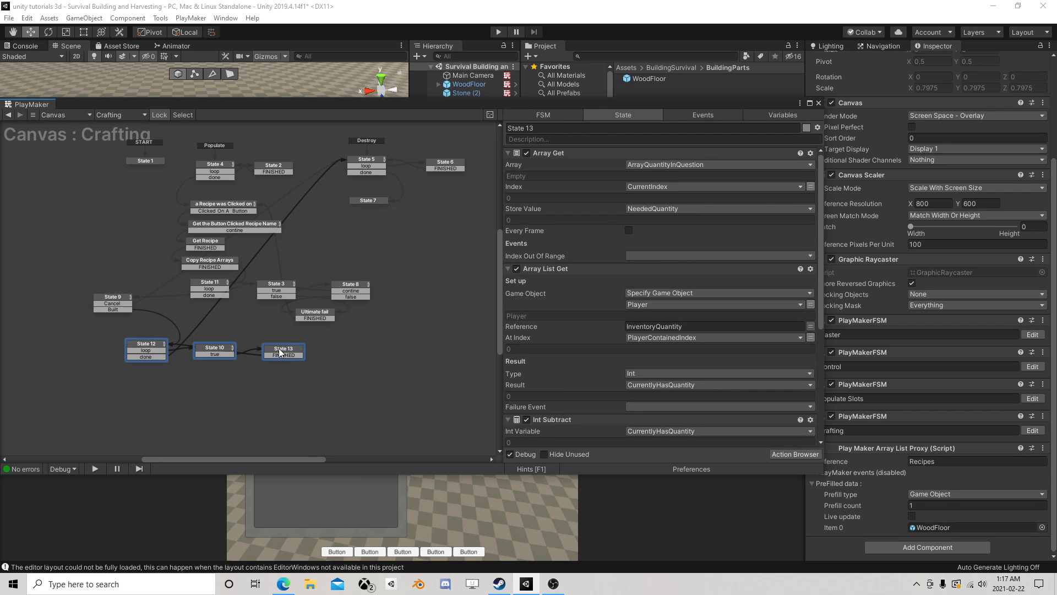
scroll(319, 323, "down", 1)
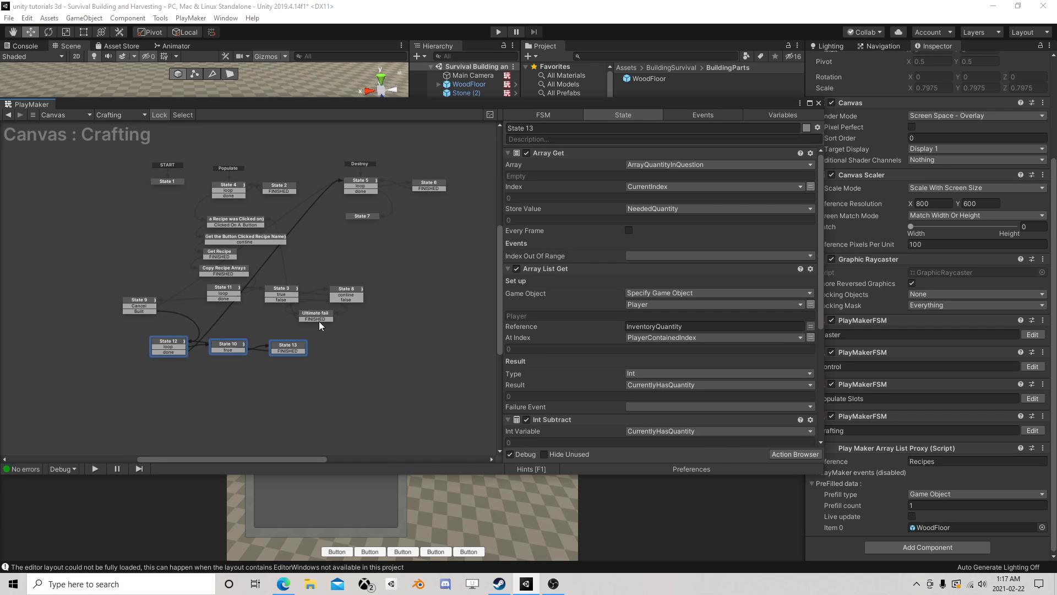
scroll(318, 318, "up", 4)
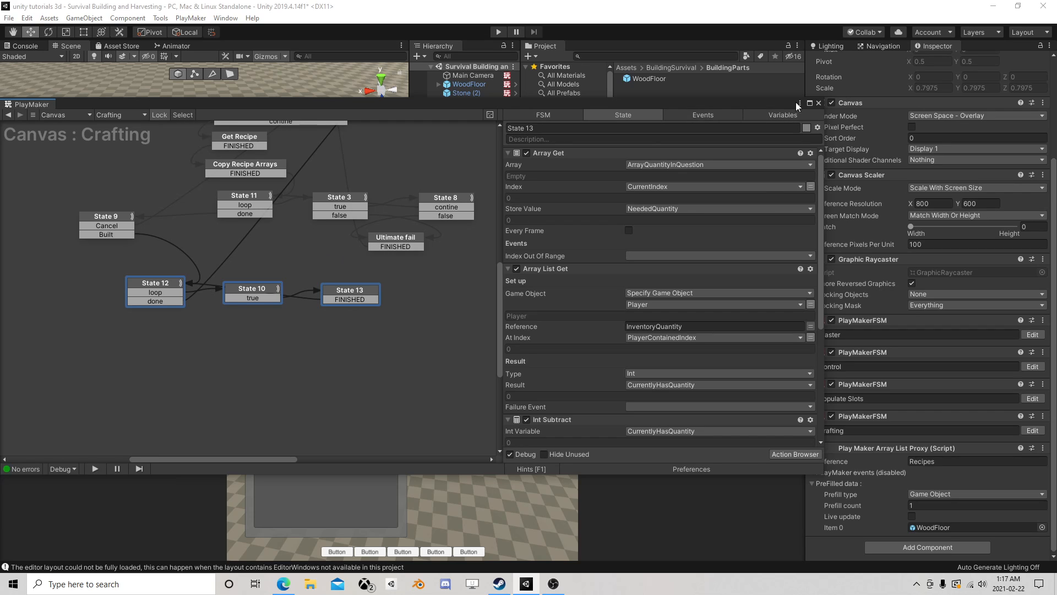
- Close the FSM editor, add another PlayMakerFSM component to the Canvas object and name it Reduce Resources
left_click(818, 103)
left_click(927, 546)
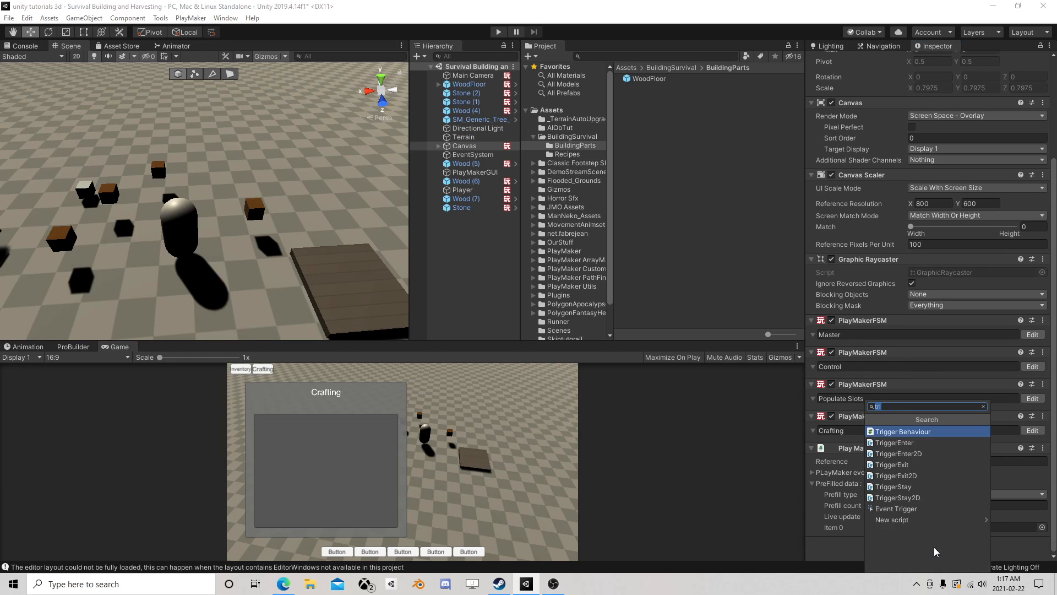
type("fsm")
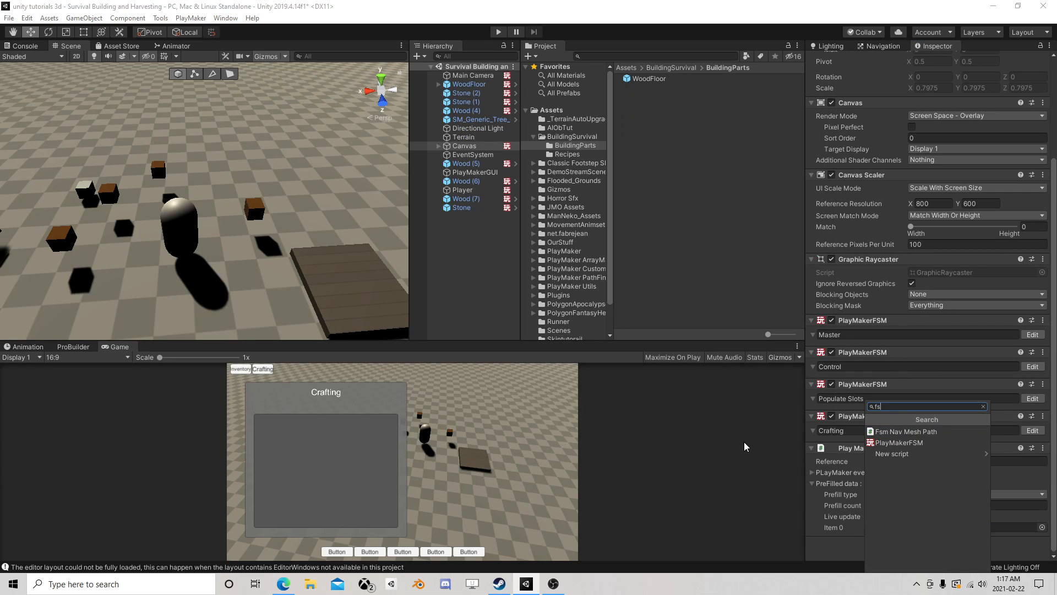
left_click(909, 445)
scroll(852, 507, "down", 1)
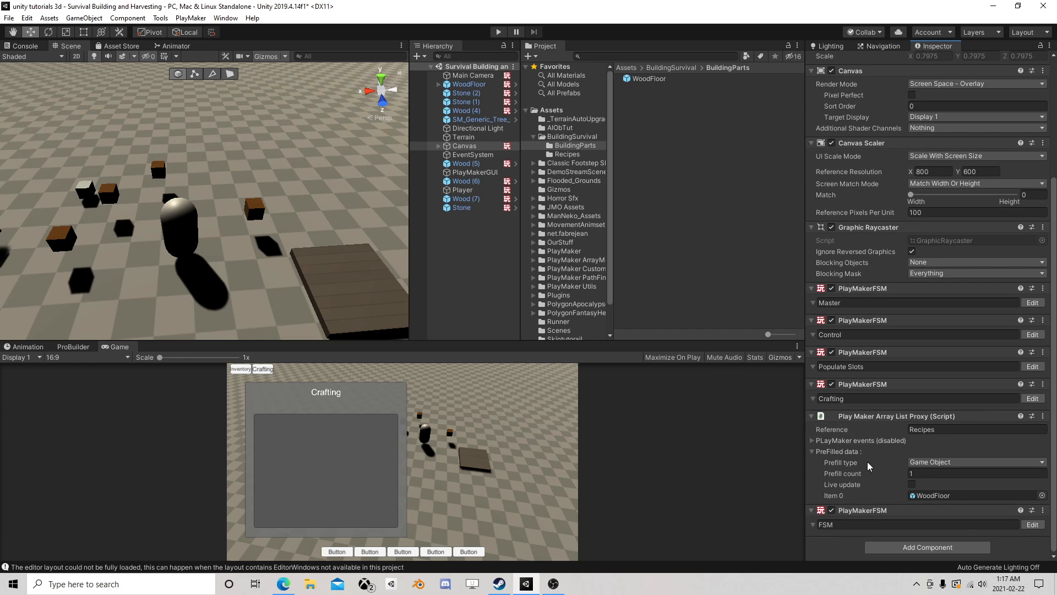
left_click(847, 524)
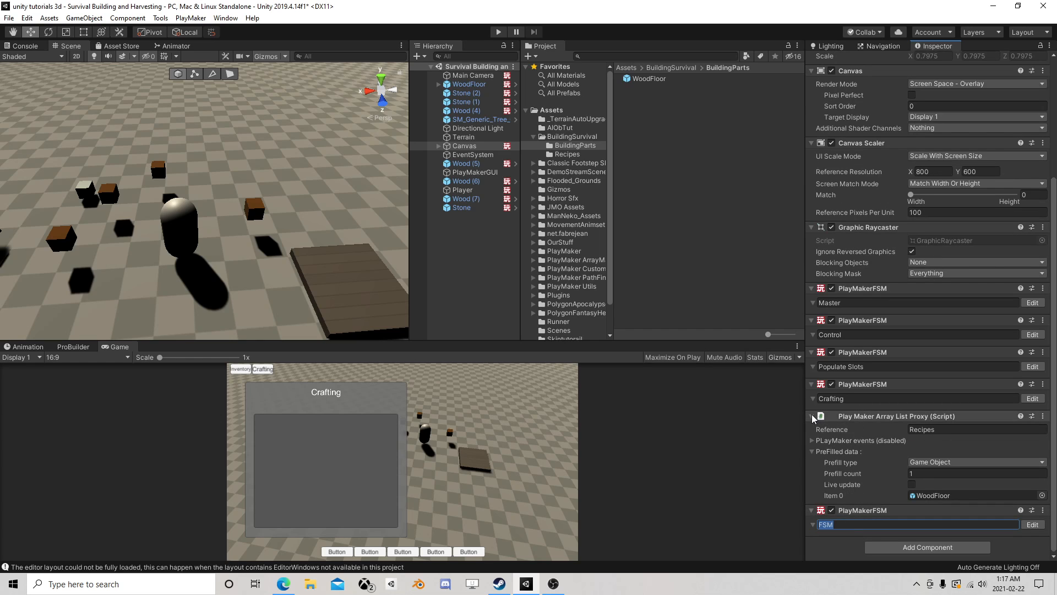
left_click(826, 417)
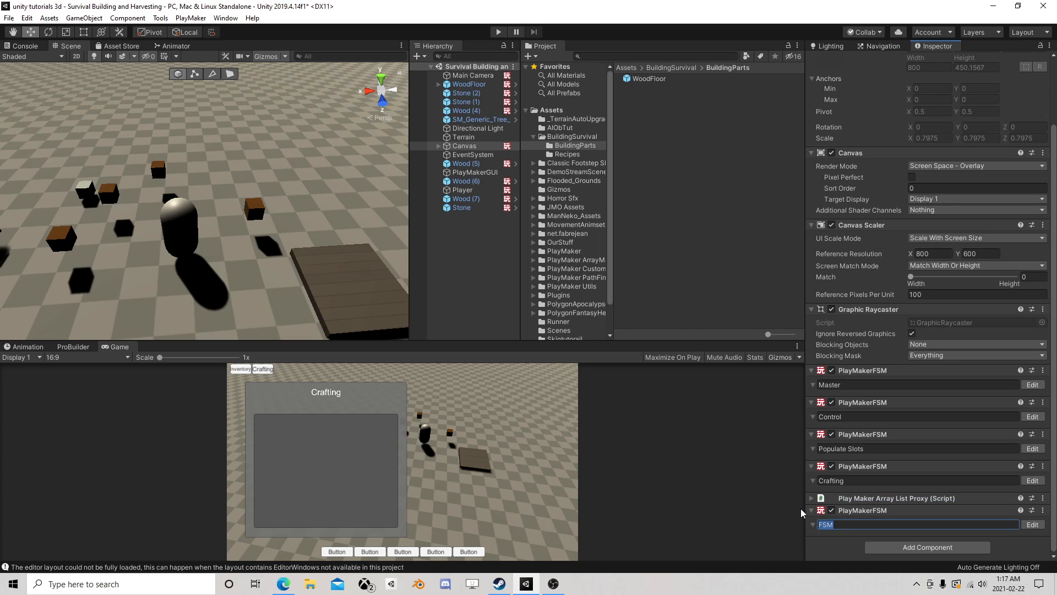
type("Reduce Resources")
- In the Reduce Resources FSM, add a second state beside State 1 and create an event named Reduce
left_click(1032, 524)
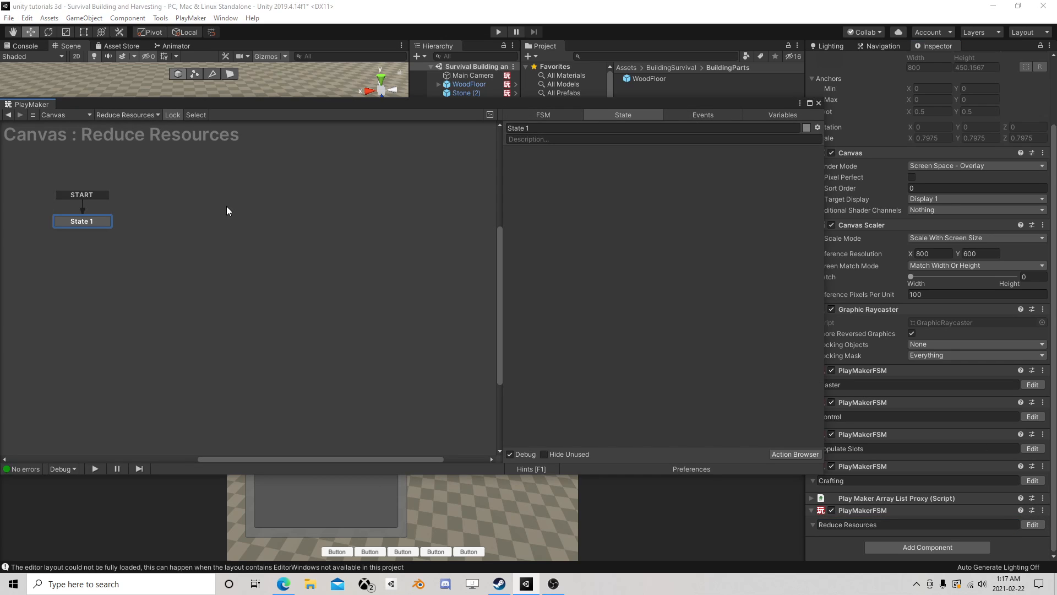
right_click(213, 213)
left_click(223, 220)
left_click(687, 117)
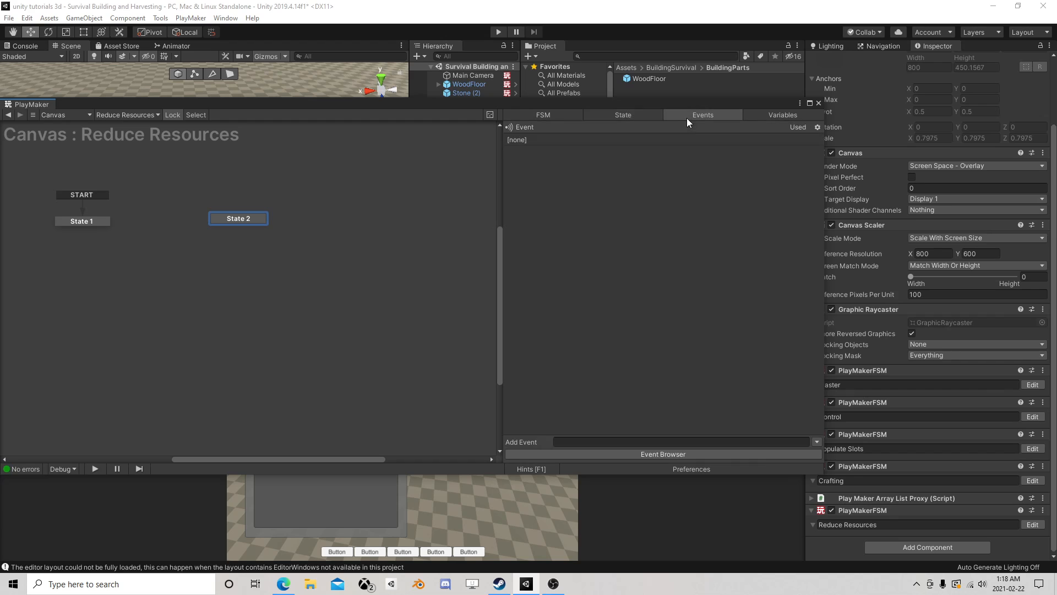
left_click(617, 441)
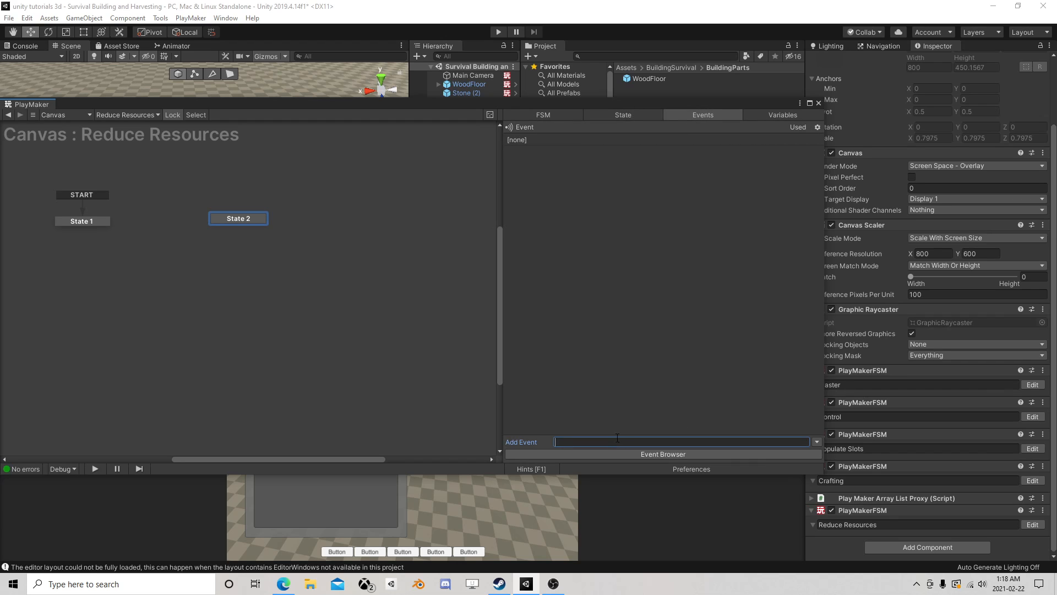
type("Reduce")
key("Return")
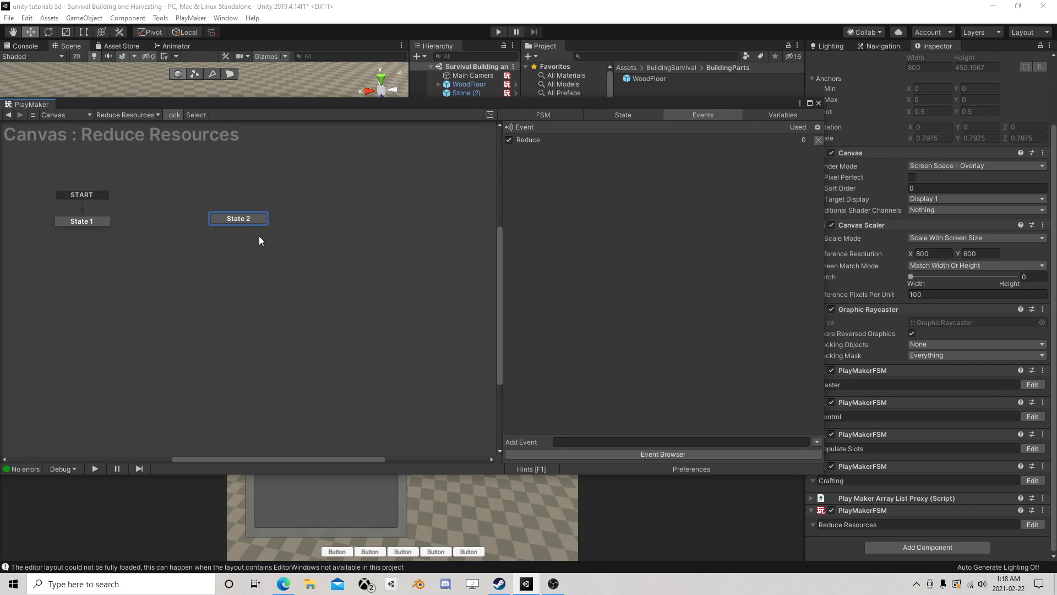
- Give State 2 a global transition on the Reduce event, shift the state slightly and close the FSM editor
right_click(231, 219)
mouse_move(257, 239)
left_click(427, 238)
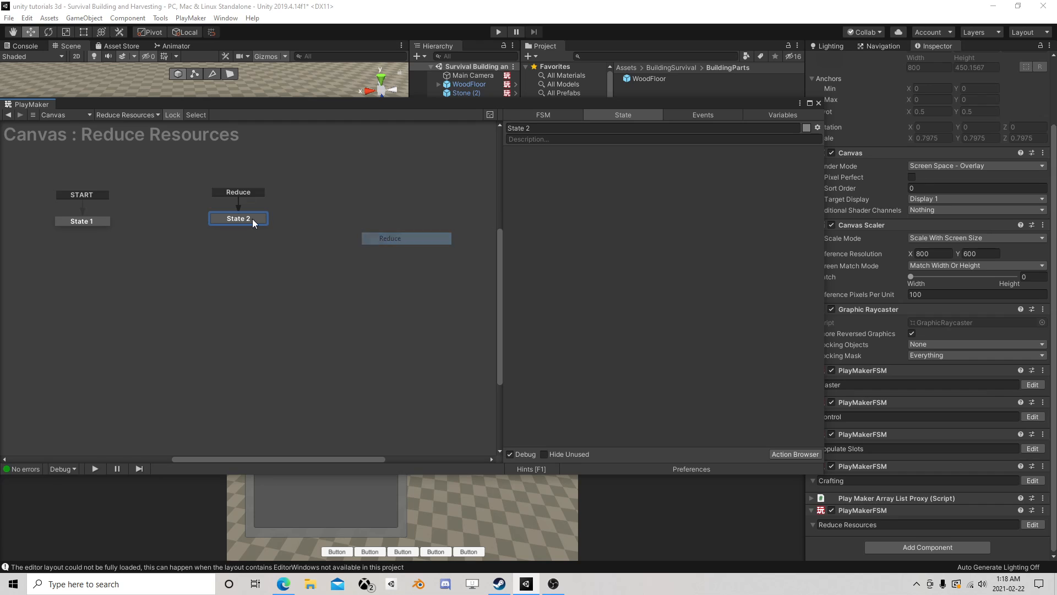
left_click_drag(252, 219, 273, 221)
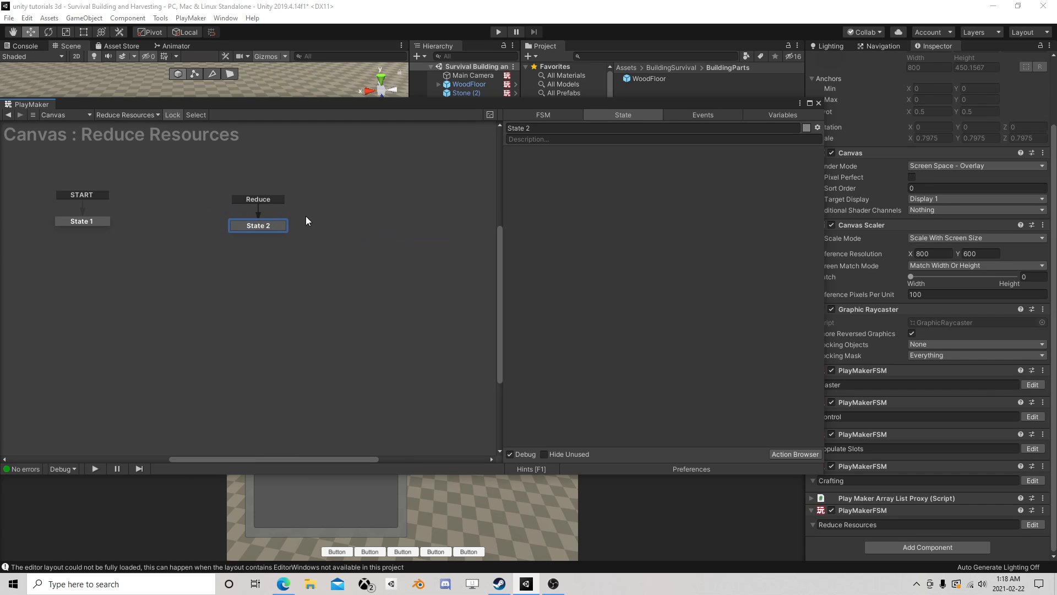
left_click(819, 103)
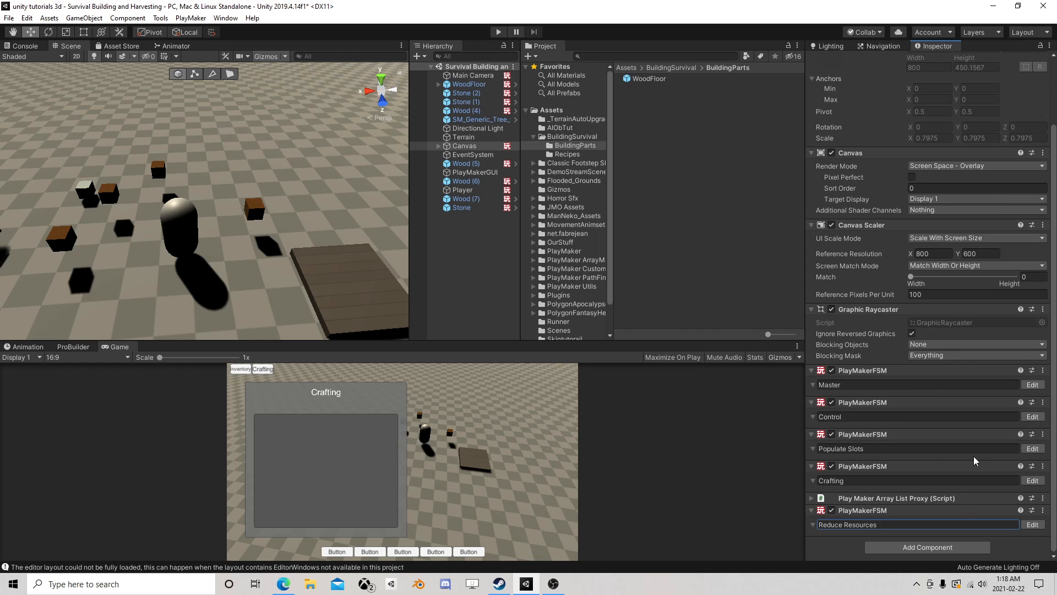
- Examine the WoodFloor prefab in the Recipes folder and the prefilled item of the Canvas object's Recipes array list
left_click(568, 153)
left_click(655, 78)
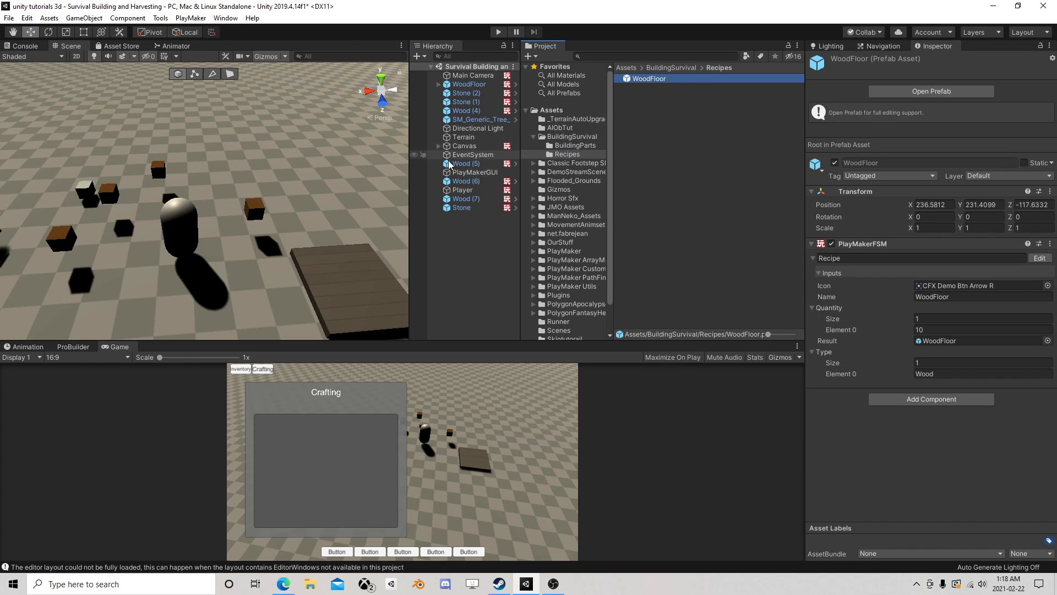
left_click(471, 146)
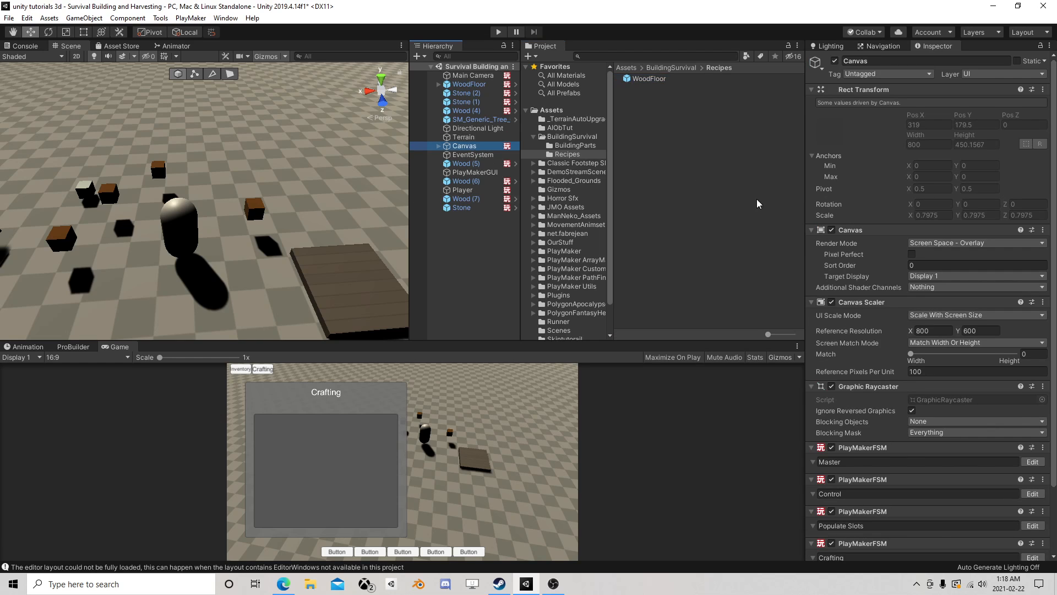
scroll(907, 314, "down", 3)
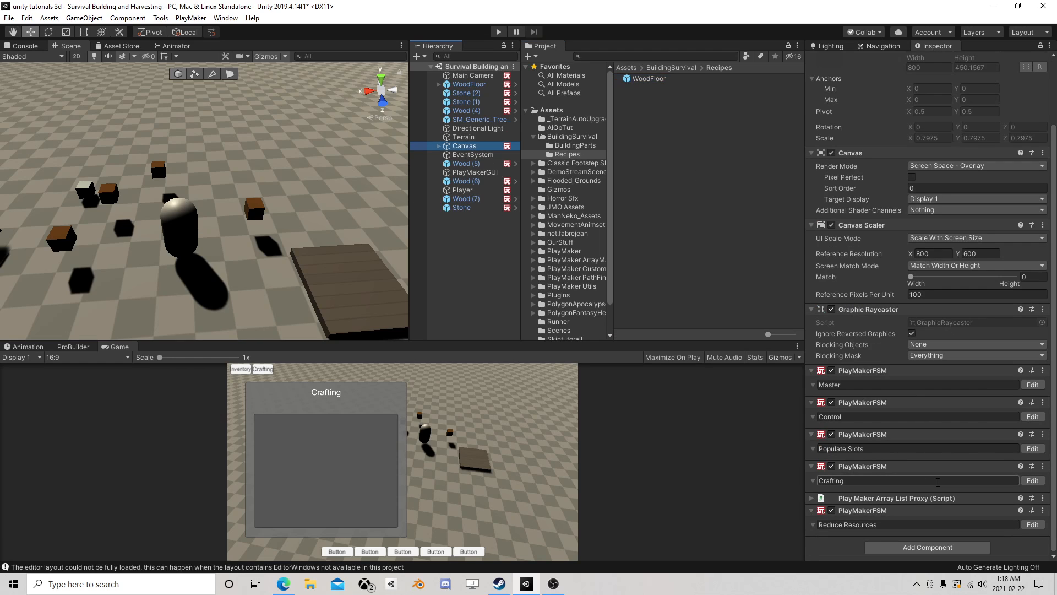
left_click(813, 500)
scroll(881, 462, "down", 3)
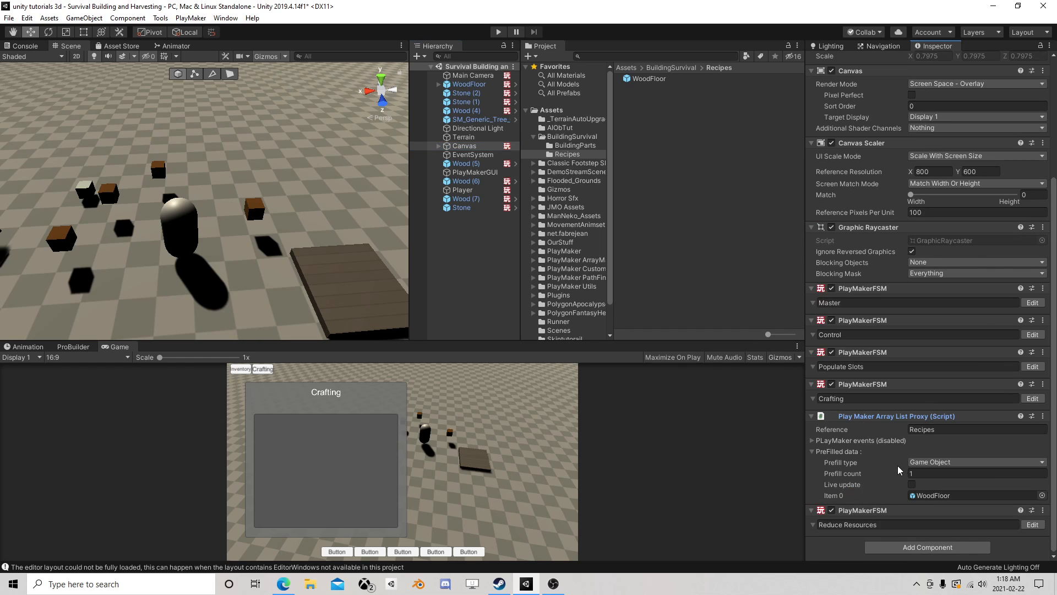
left_click(926, 494)
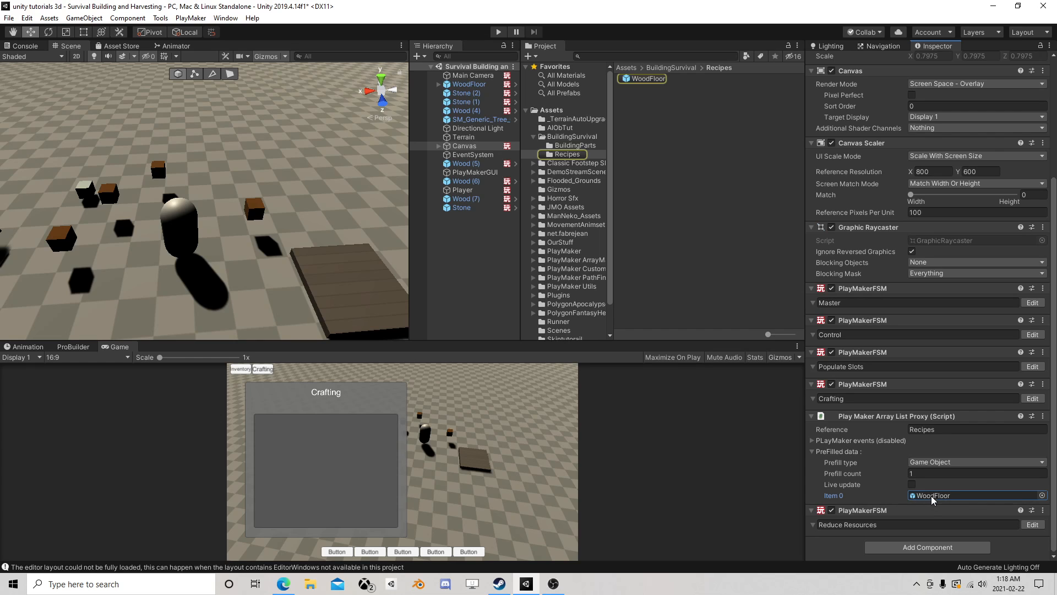
left_click(468, 145)
- Add a Get Event Info action to State 2 of the Reduce Resources FSM
left_click(1032, 524)
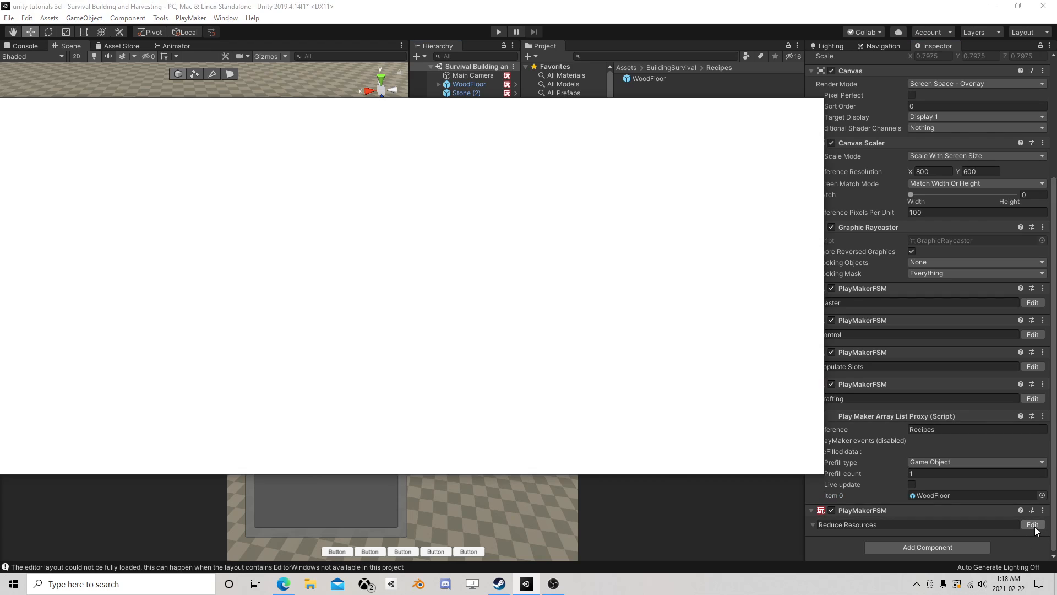
left_click(264, 228)
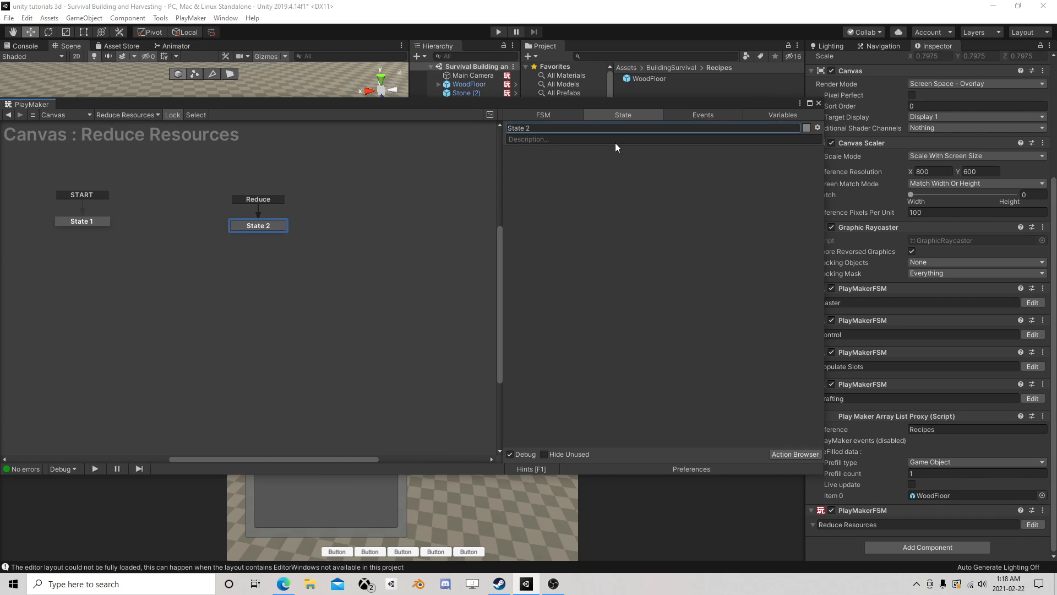
left_click(717, 115)
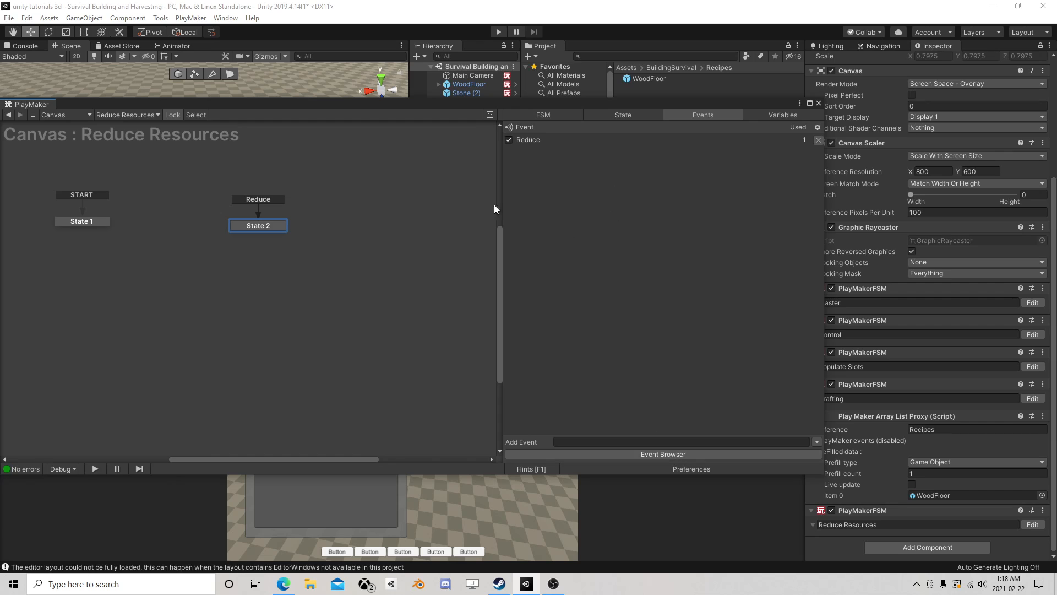
left_click(639, 116)
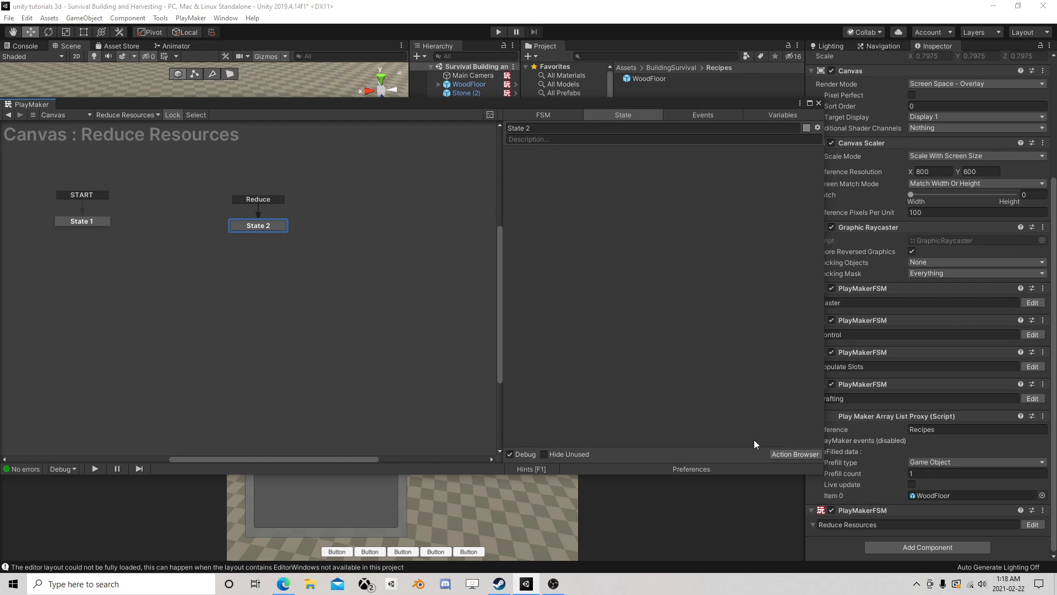
left_click(781, 455)
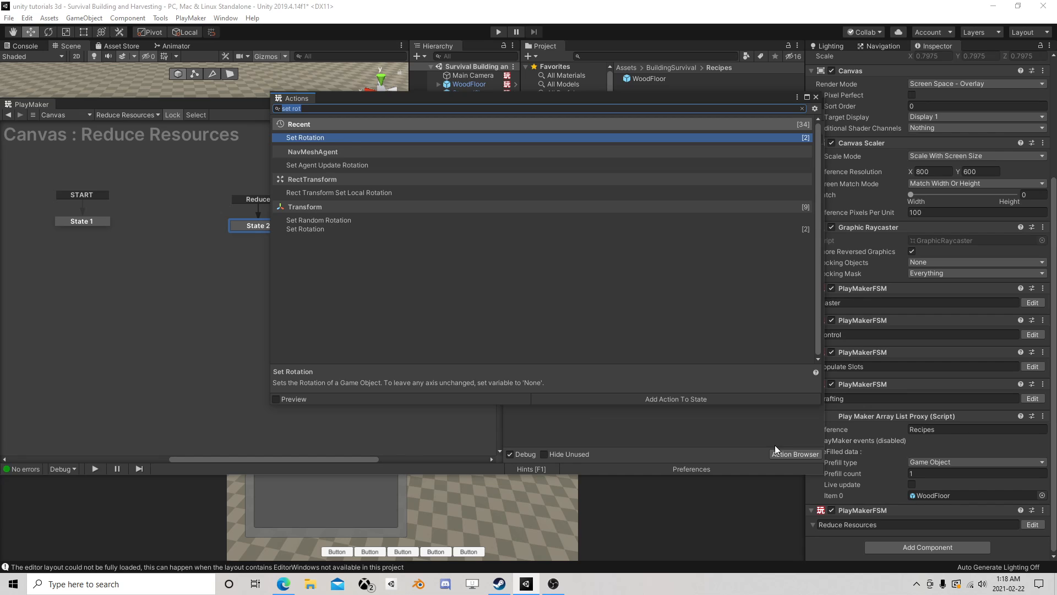
type("get eve")
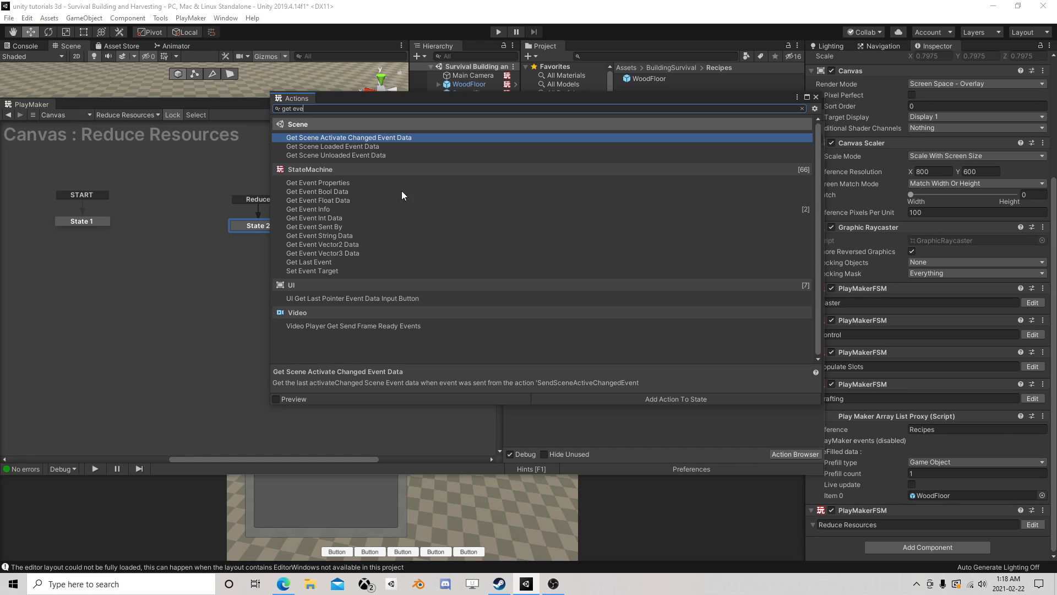
double_click(316, 209)
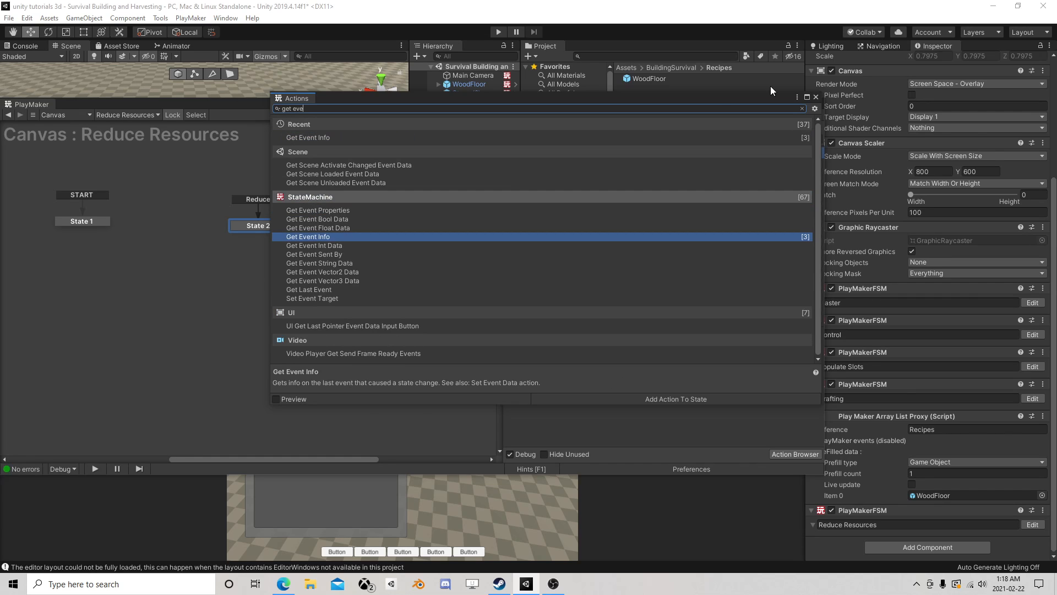
left_click(816, 97)
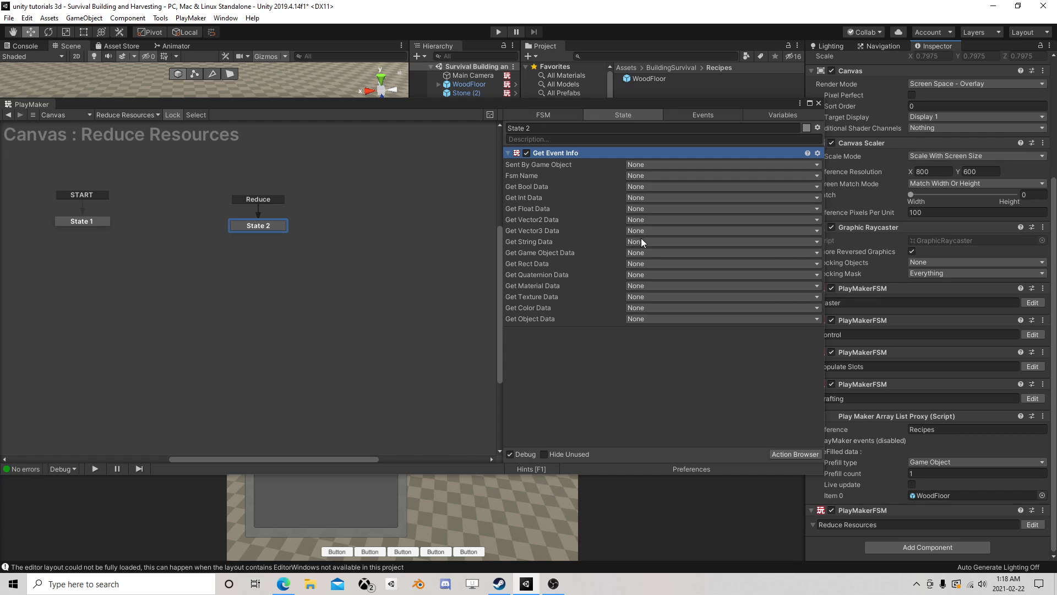
- Store the event's game object data in a new variable named Recipe to Reduce and close the FSM editor
left_click(636, 252)
left_click(661, 288)
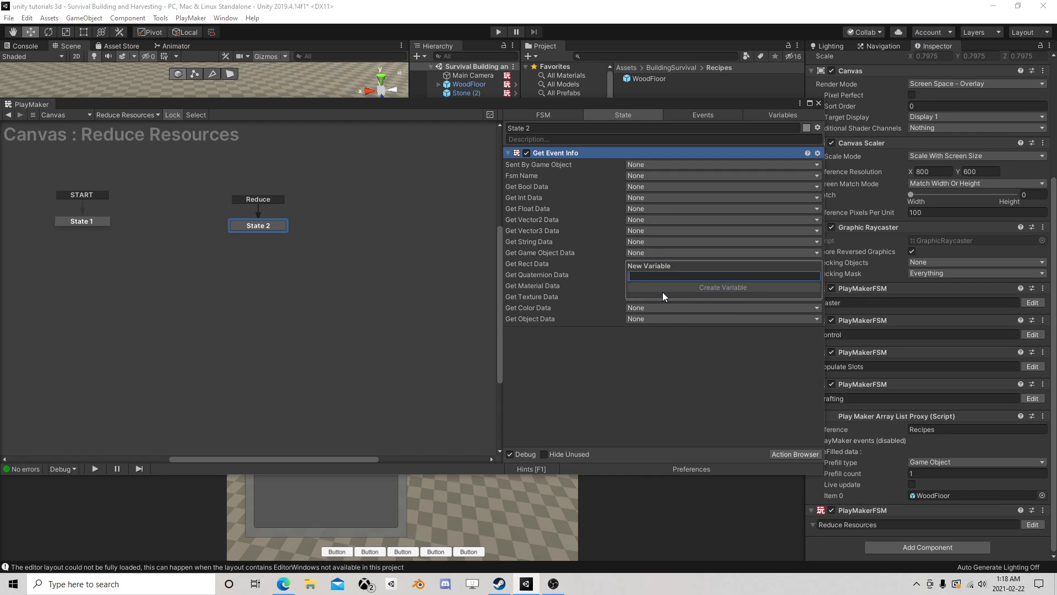
type("Recipe")
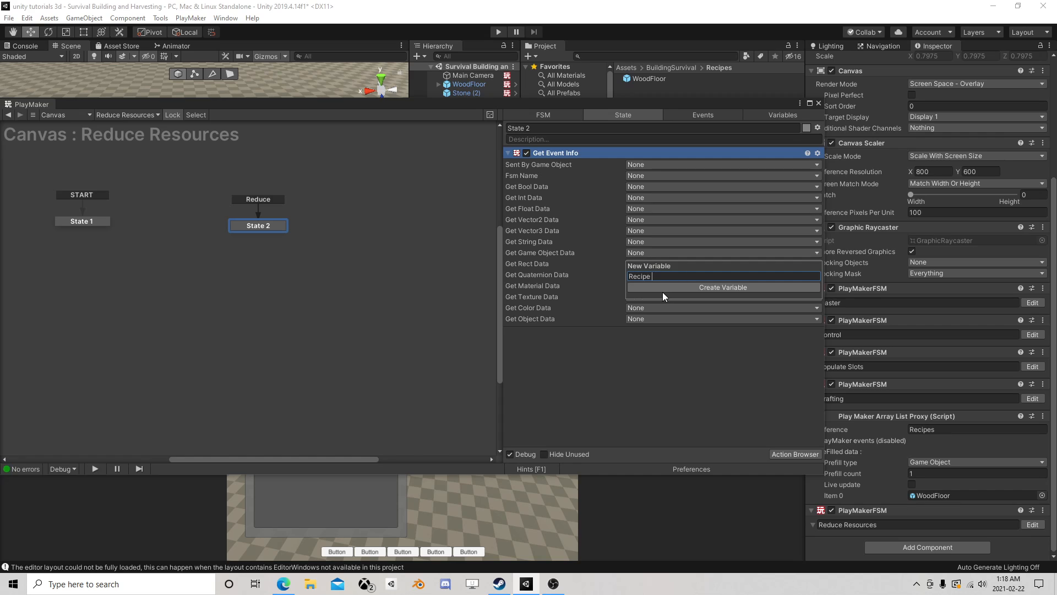
type(" to Reduce")
key("Return")
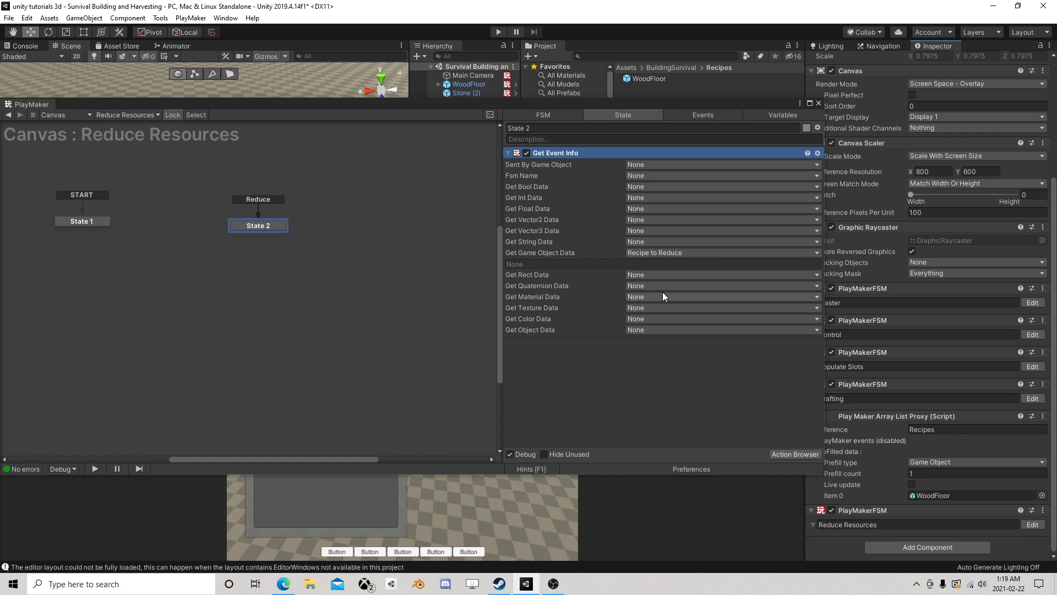
left_click(818, 103)
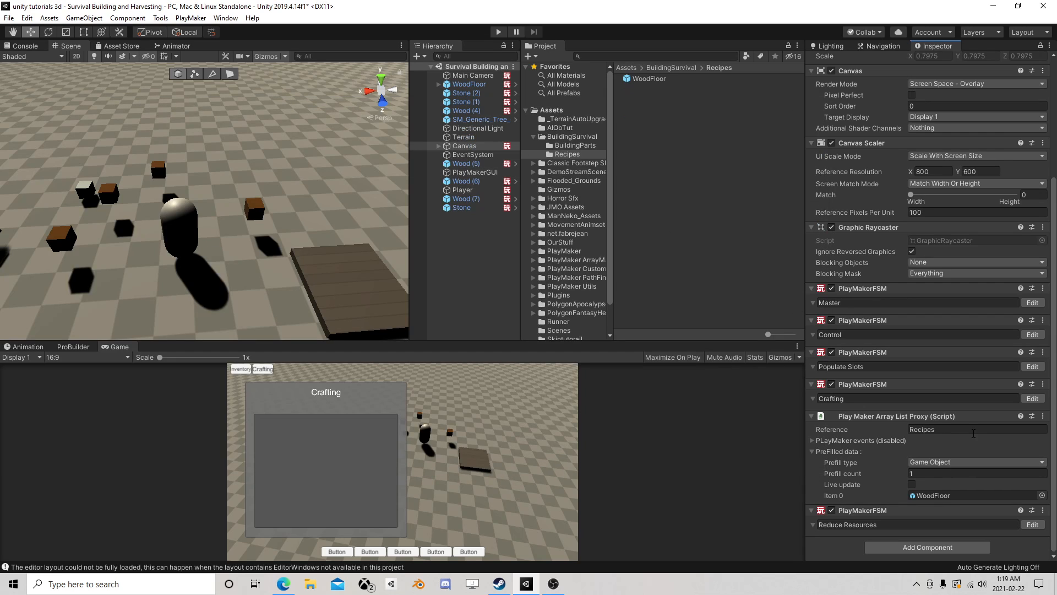
- In the Crafting FSM, reroute State 9's Built transition to a new state placed near State 5
left_click(1033, 398)
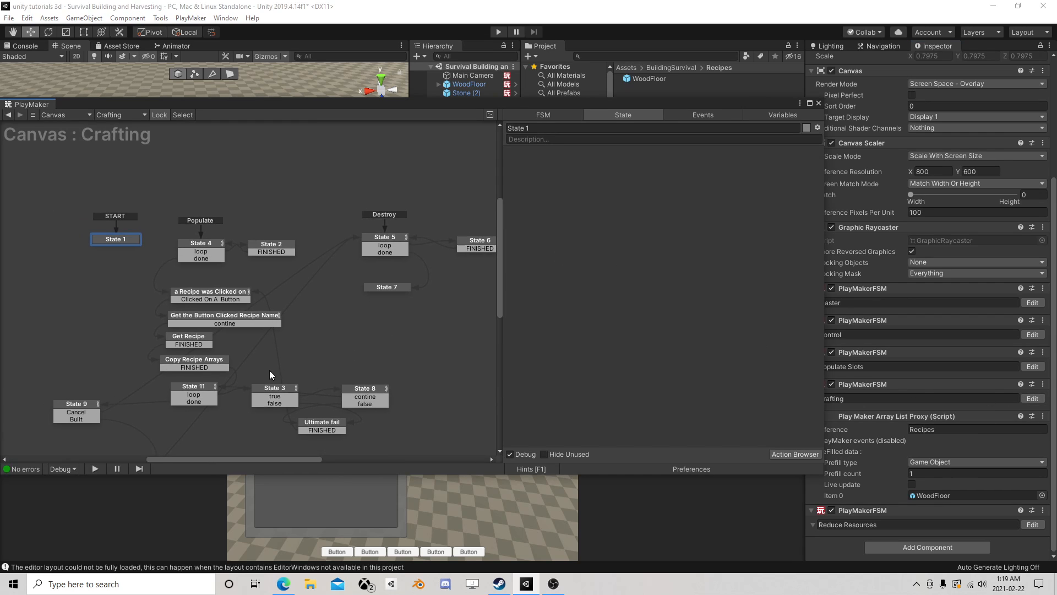
middle_click_drag(269, 370, 386, 265)
left_click(167, 305)
left_click(183, 322)
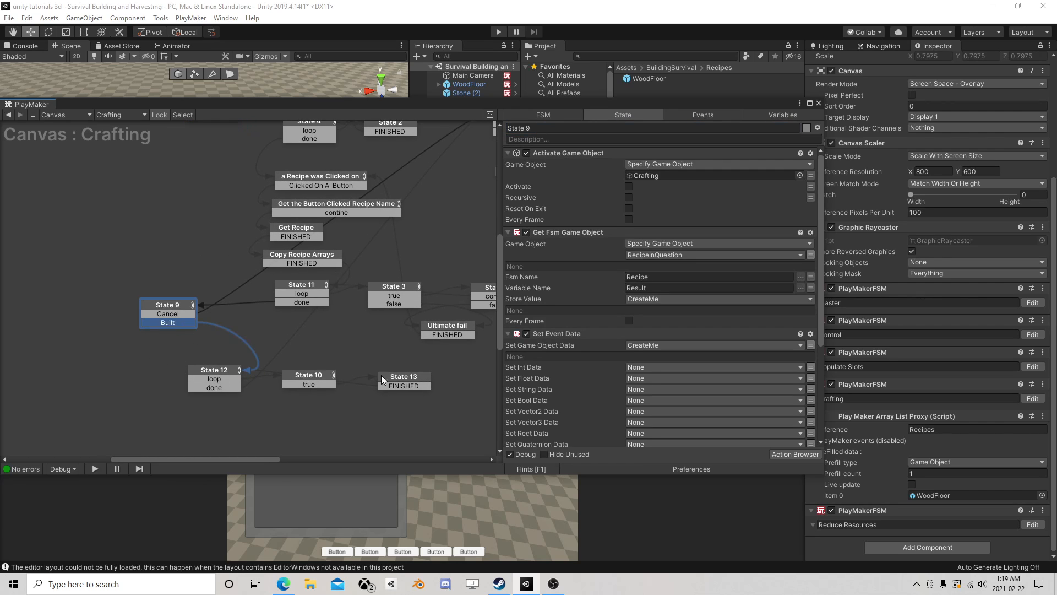
scroll(170, 325, "down", 2)
middle_click_drag(209, 295, 133, 353)
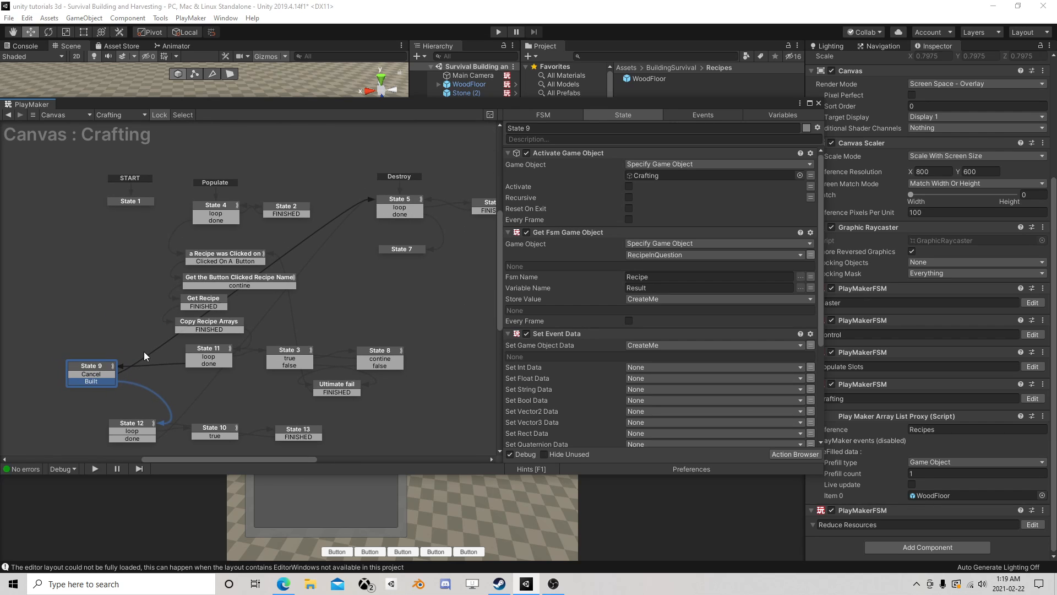
left_click(389, 203)
left_click(102, 377)
left_click_drag(106, 378, 319, 240)
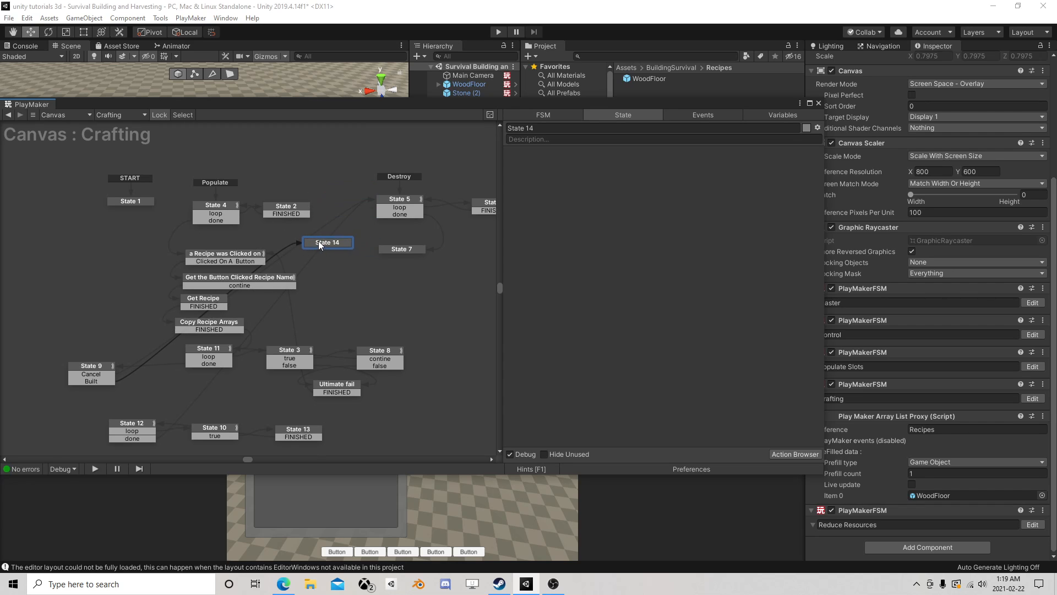
- Add a FINISHED transition to State 14 and link it to State 5
right_click(328, 242)
mouse_move(361, 252)
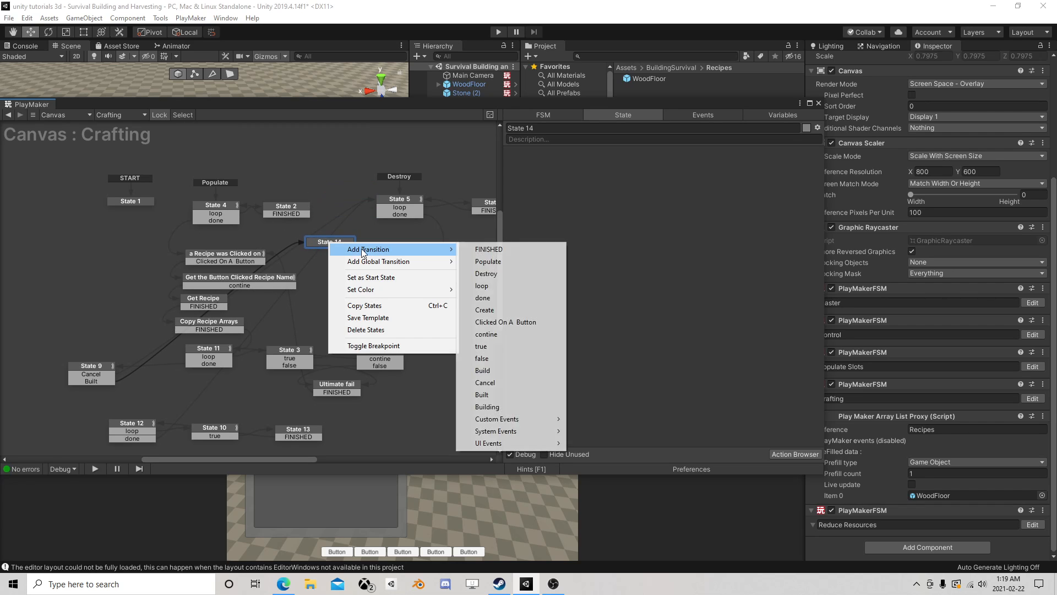
left_click(495, 250)
left_click_drag(342, 251, 392, 212)
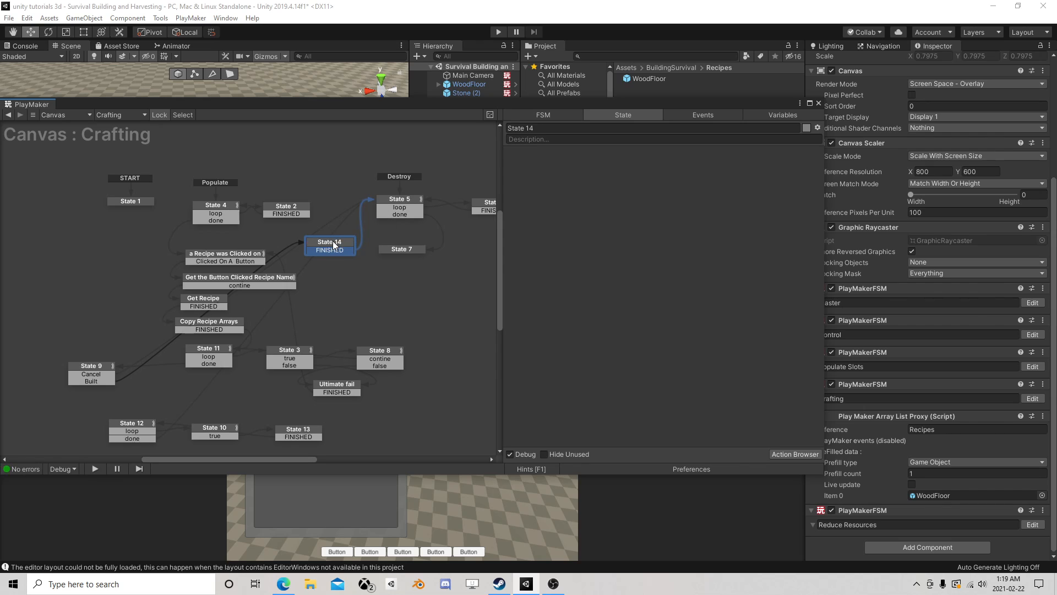
- Add a Send Event action to State 14 of the Crafting FSM and close the action browser
left_click(794, 454)
type("send eve")
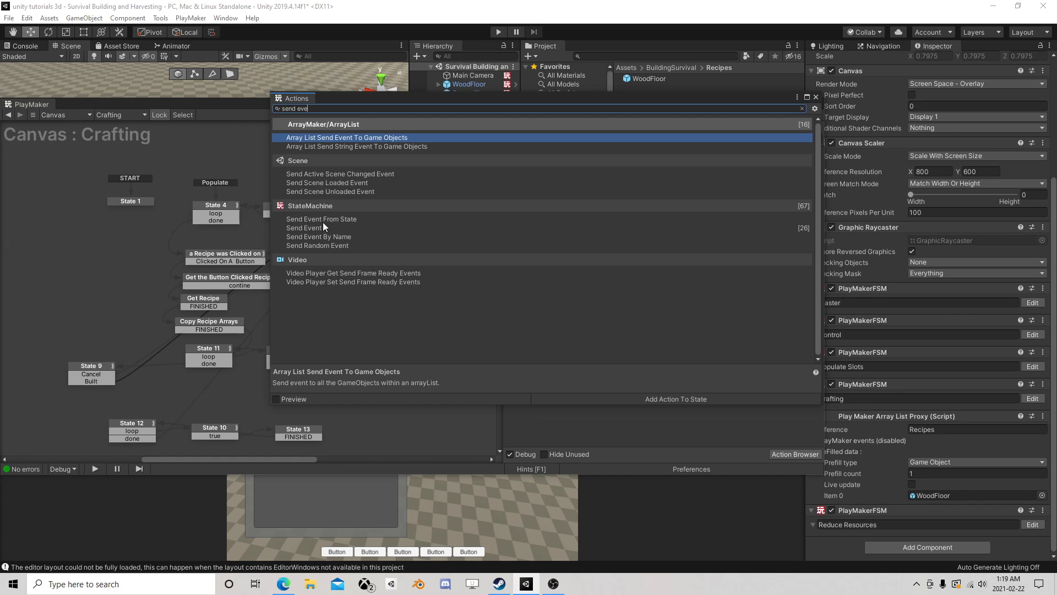
double_click(318, 227)
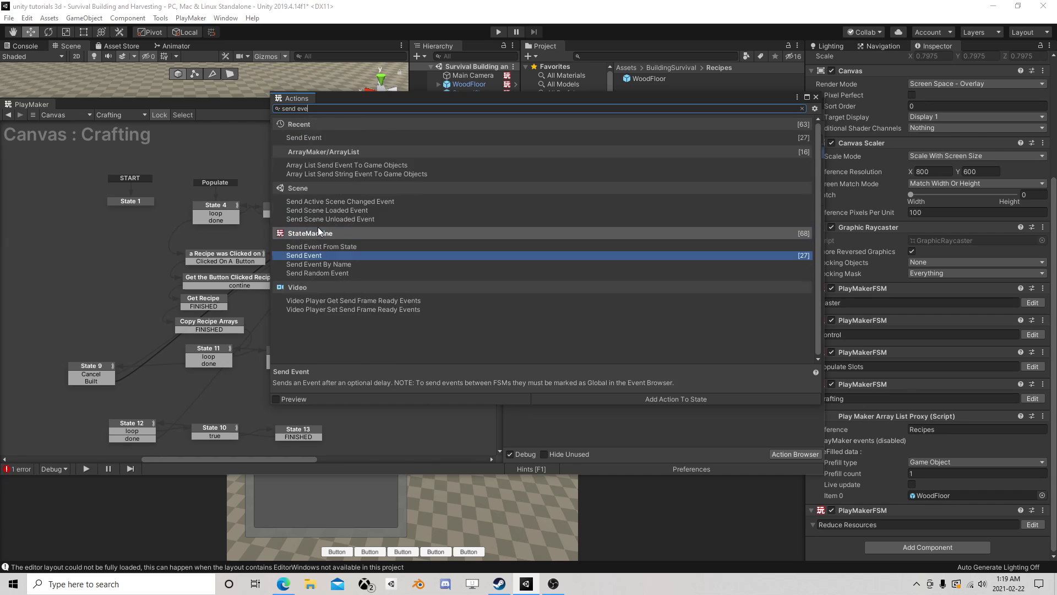
left_click(816, 97)
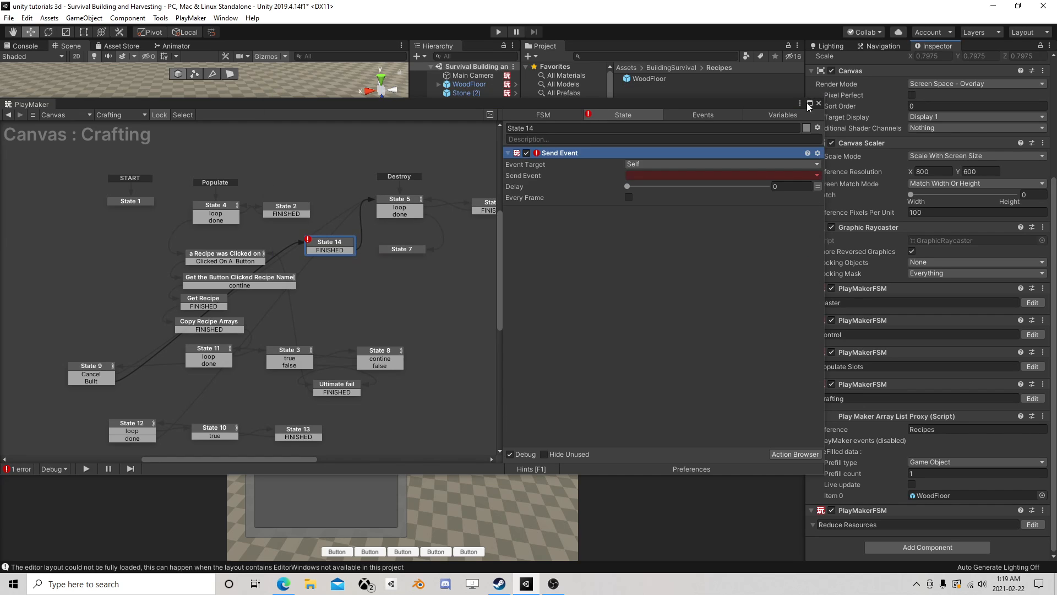
- Configure Send Event to target a Game Object FSM, with FSM name Reduce Resources and event Reduce
left_click(673, 164)
left_click(699, 201)
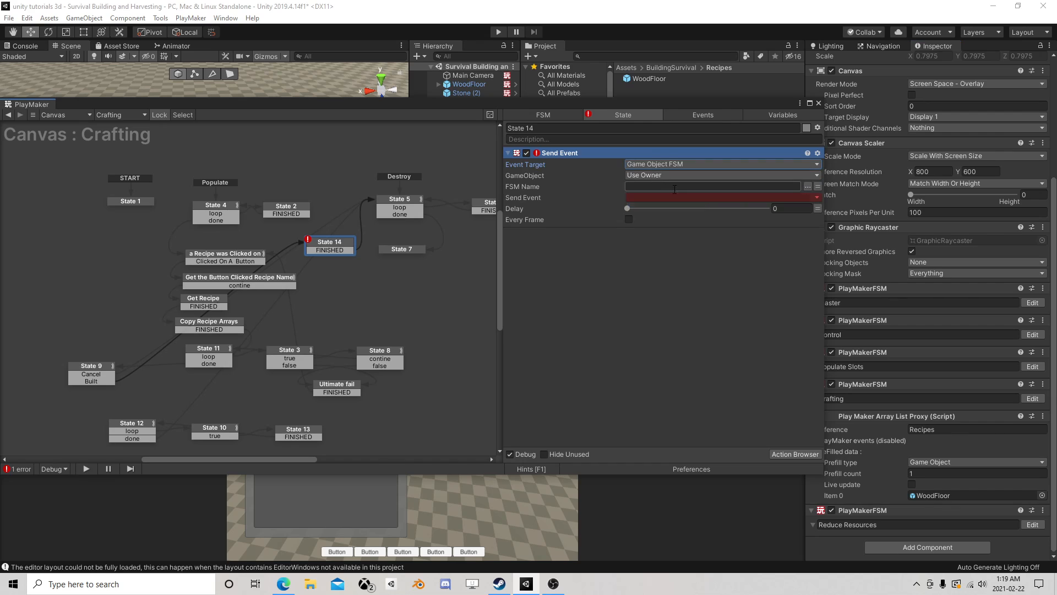
left_click(808, 186)
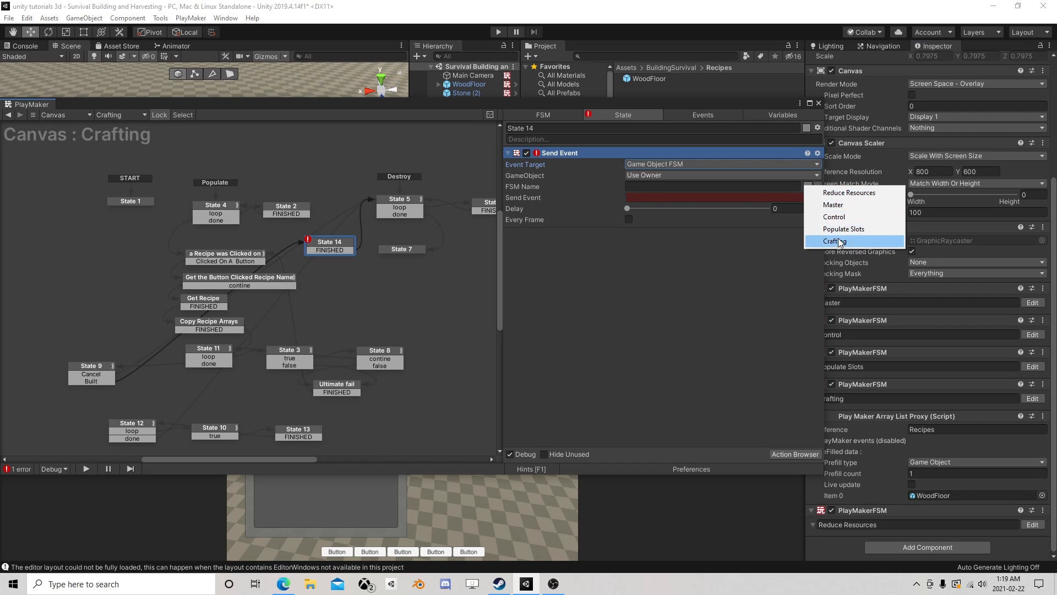
left_click(848, 193)
left_click(686, 197)
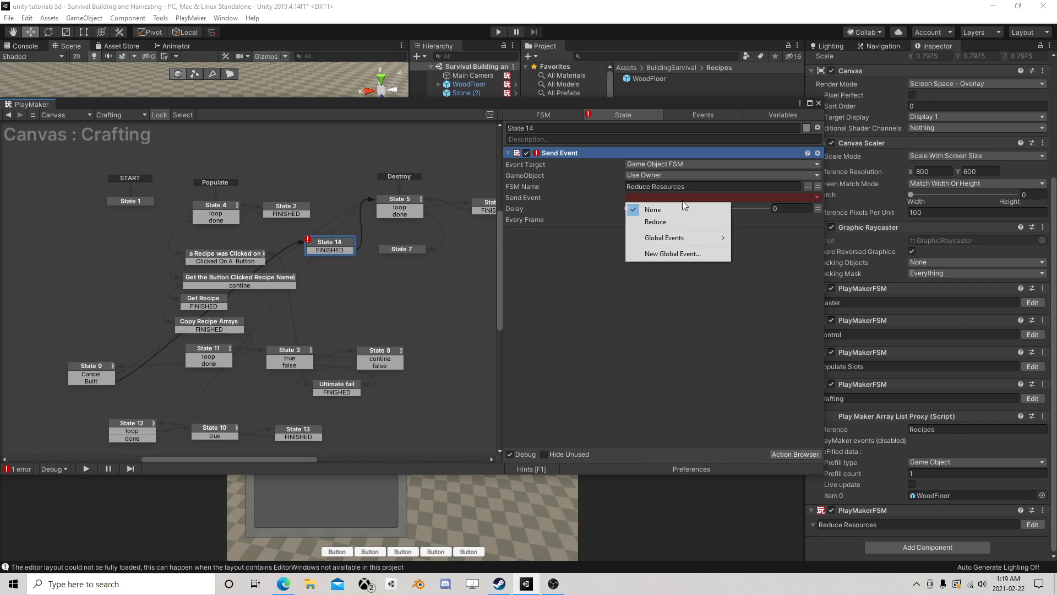
left_click(666, 223)
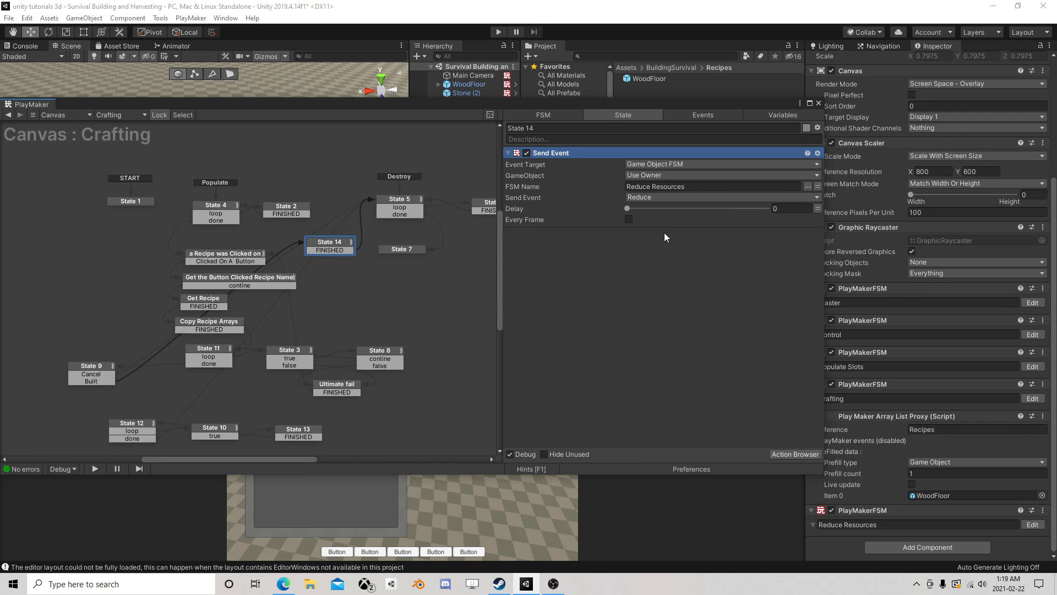
- Add a Set Event Data action above Send Event in State 14 and close the action browser
left_click(801, 457)
type("t")
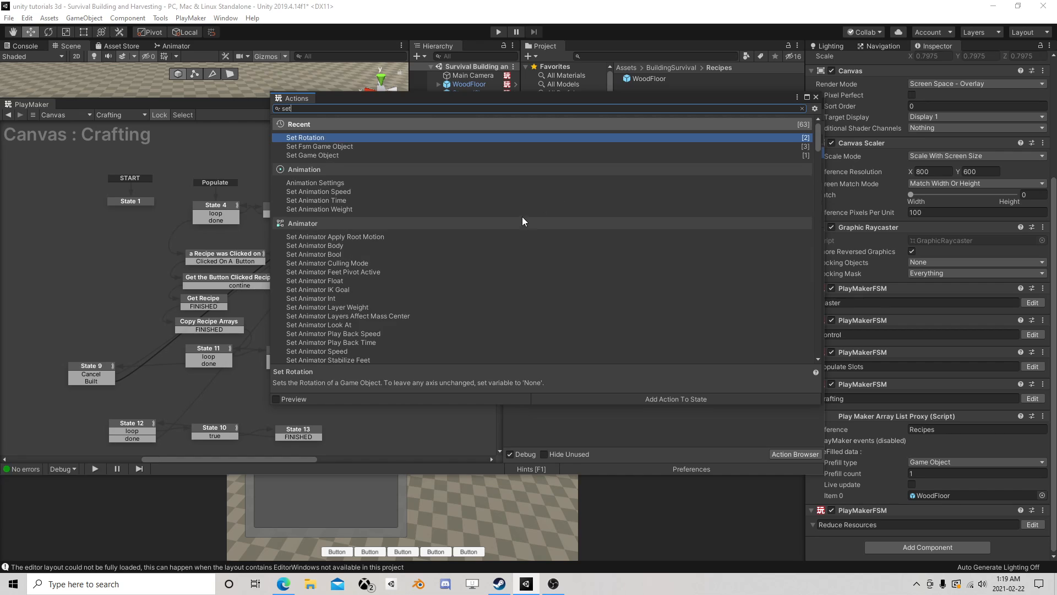
type(" eve")
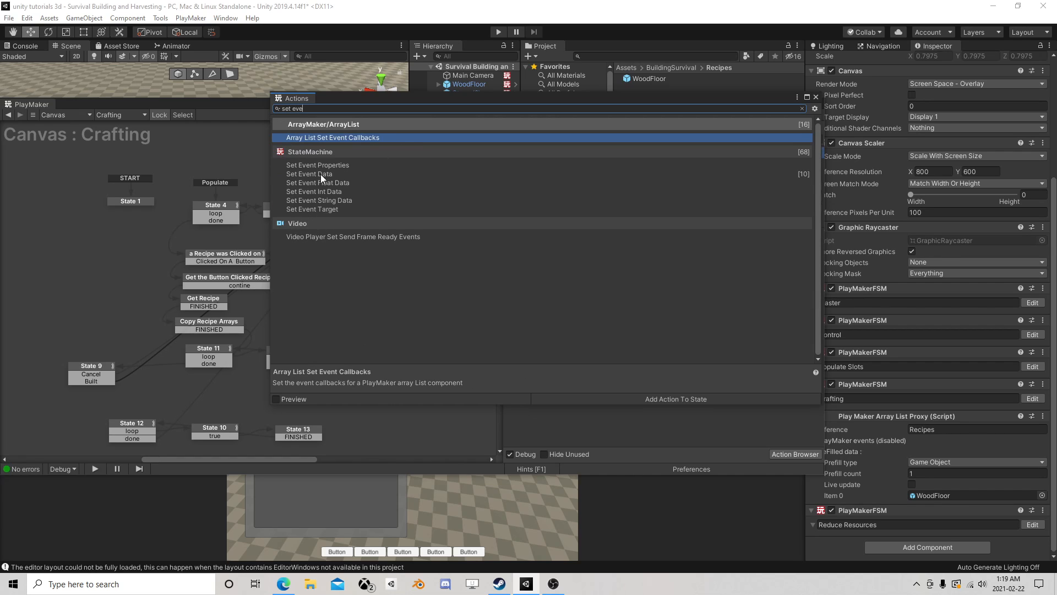
double_click(321, 174)
left_click(816, 97)
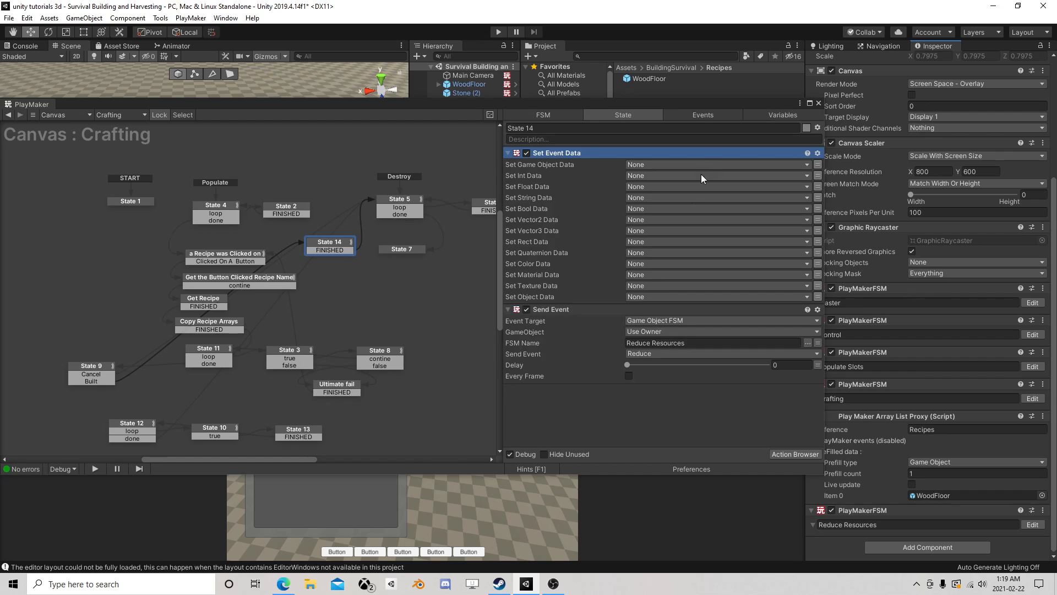
- Examine the Crafting FSM's recipe-checking and recipe-lookup states to identify which variable stores the clicked recipe's game object
left_click(639, 164)
left_click(597, 205)
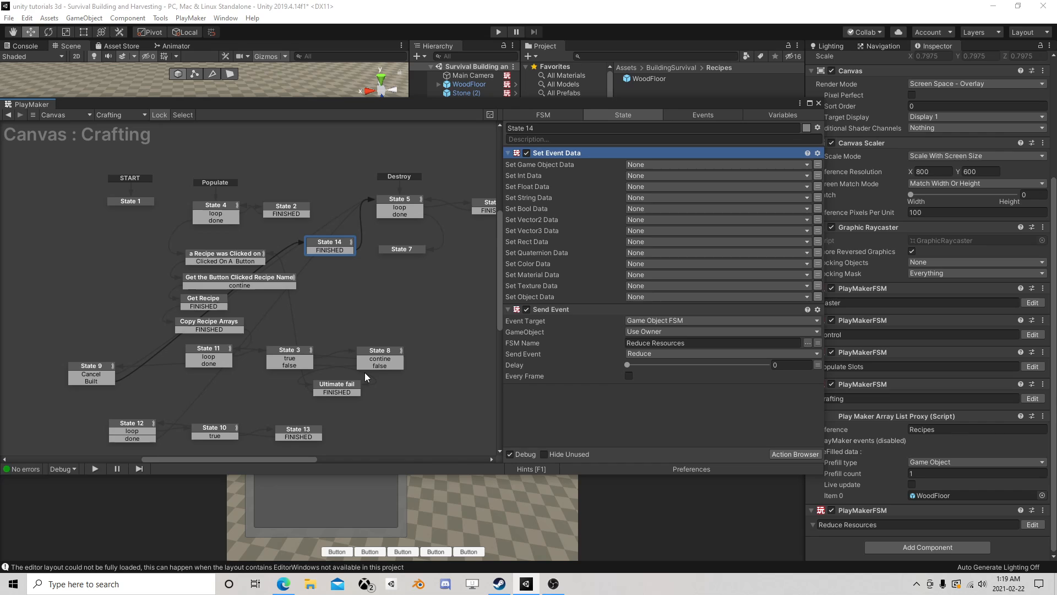
left_click(204, 350)
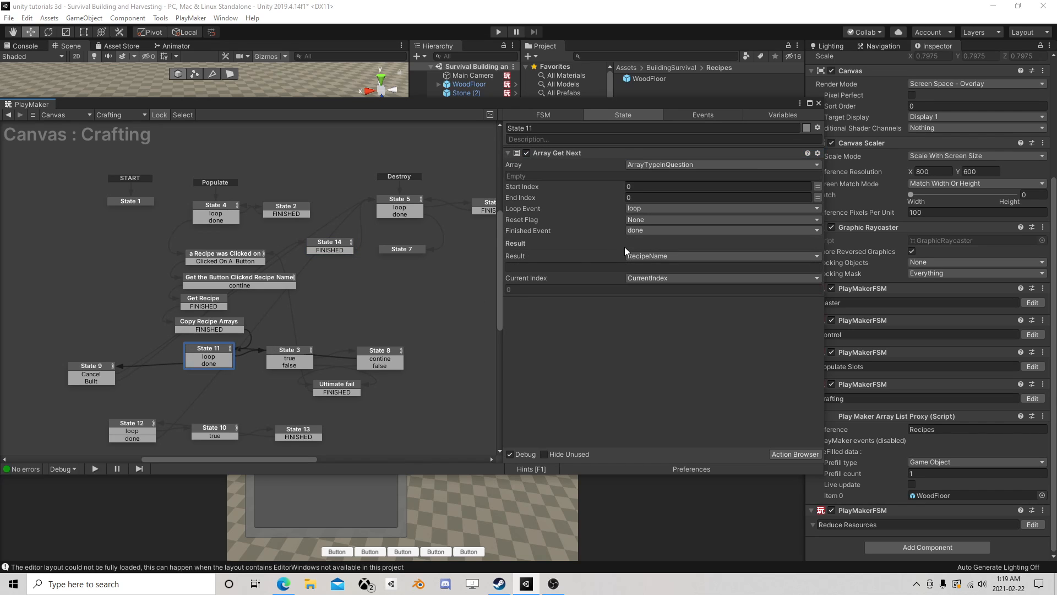
left_click(286, 355)
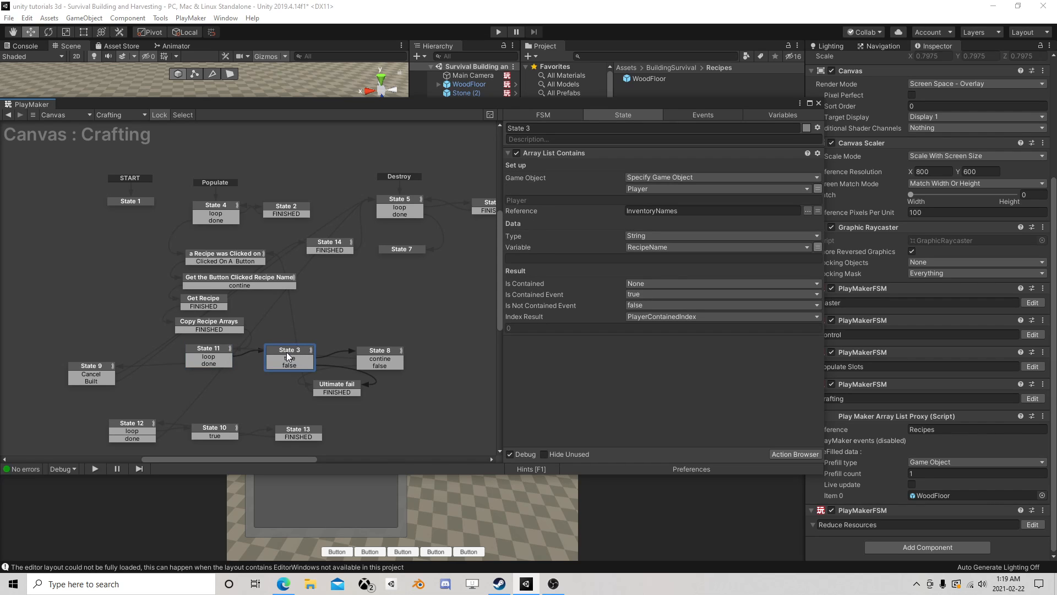
left_click(382, 355)
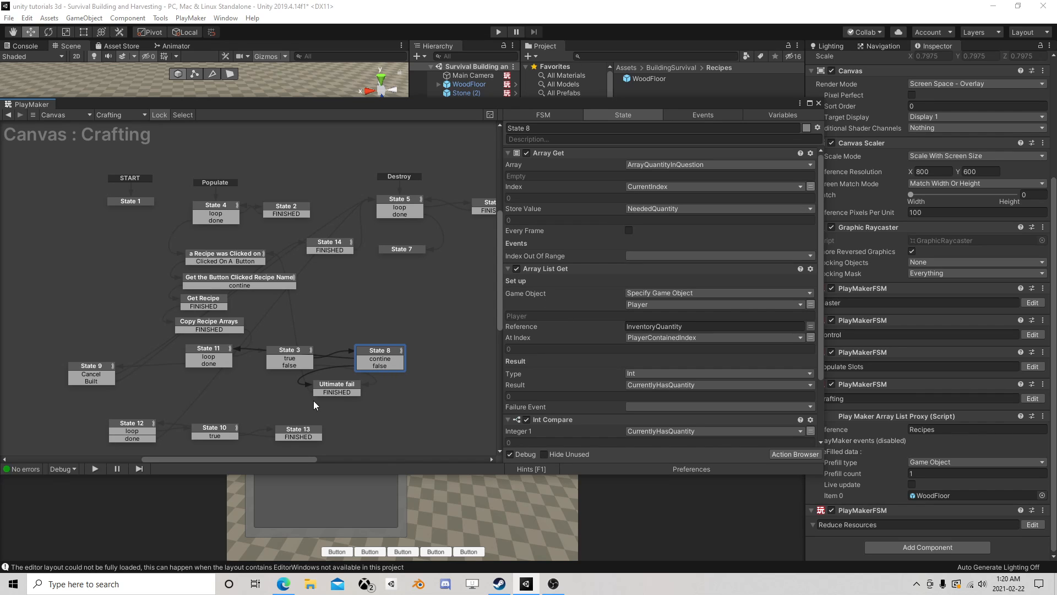
left_click(338, 387)
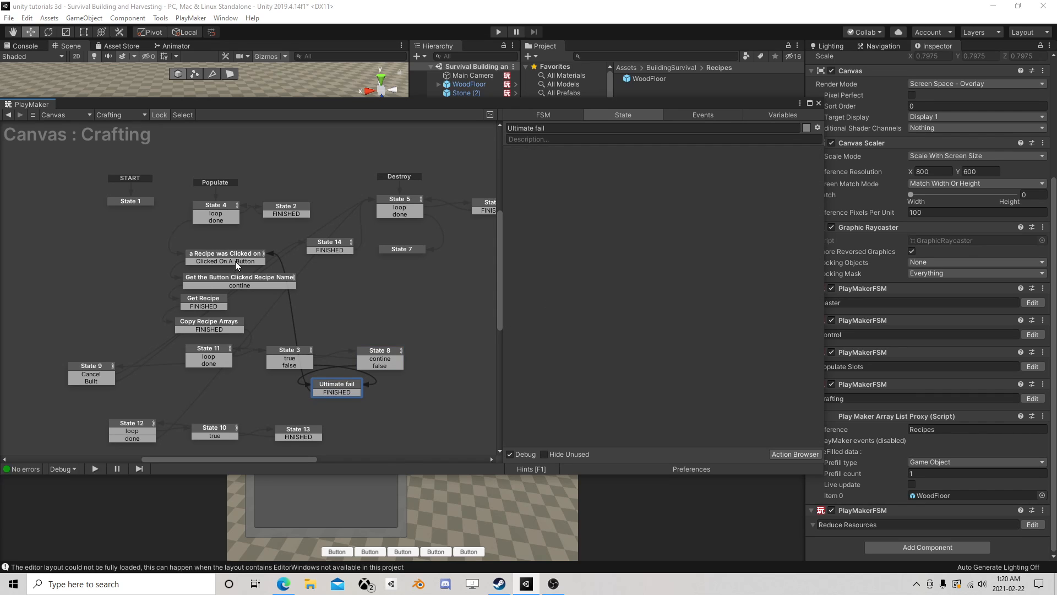
left_click(220, 279)
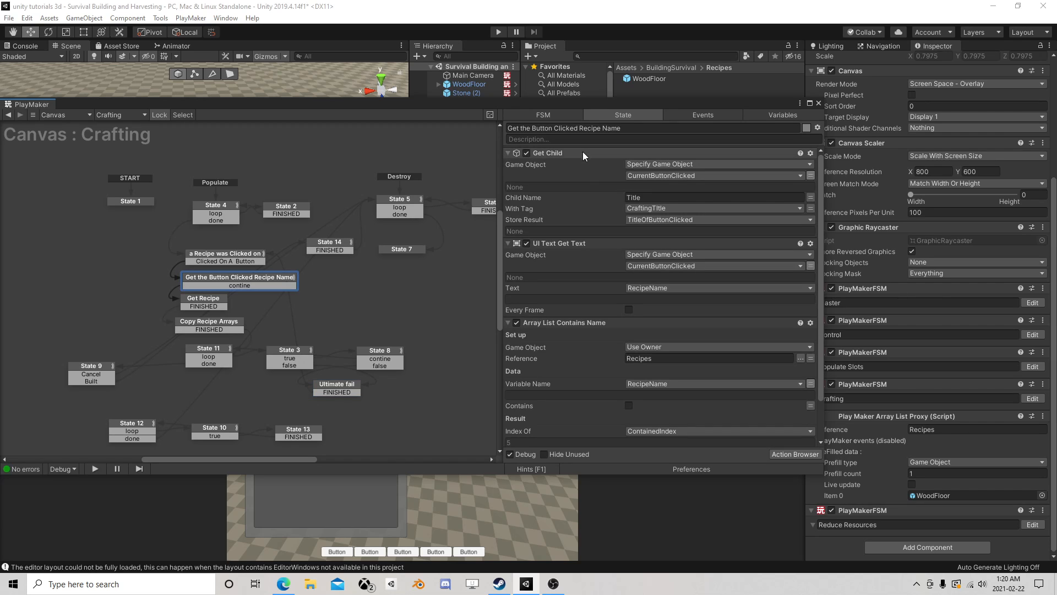
scroll(648, 281, "down", 2)
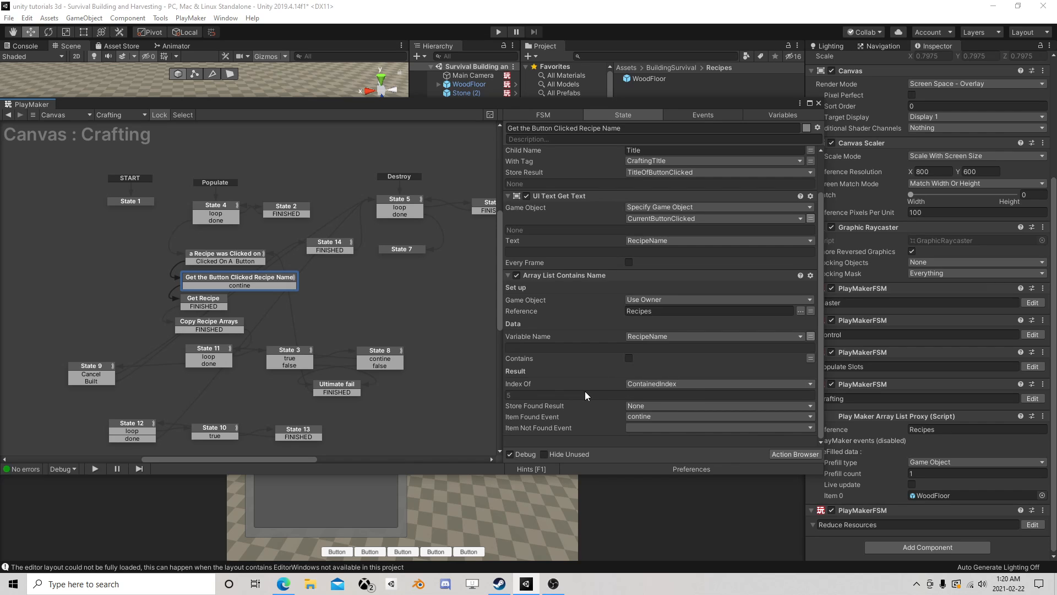
left_click(209, 299)
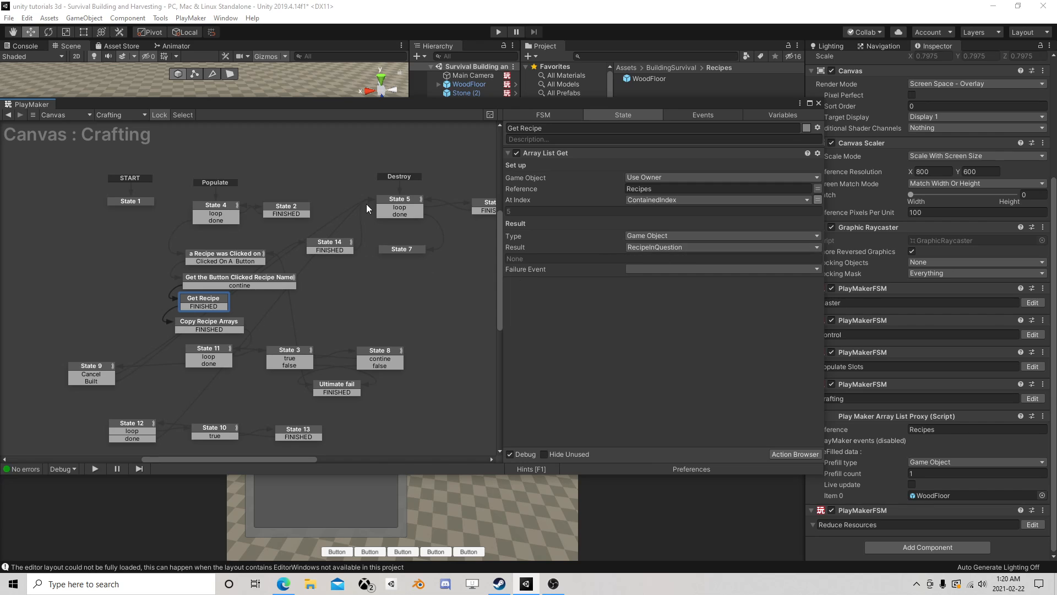
- Set the game object data of State 14's Set Event Data action to RecipeInQuestion and close the FSM editor
left_click(334, 243)
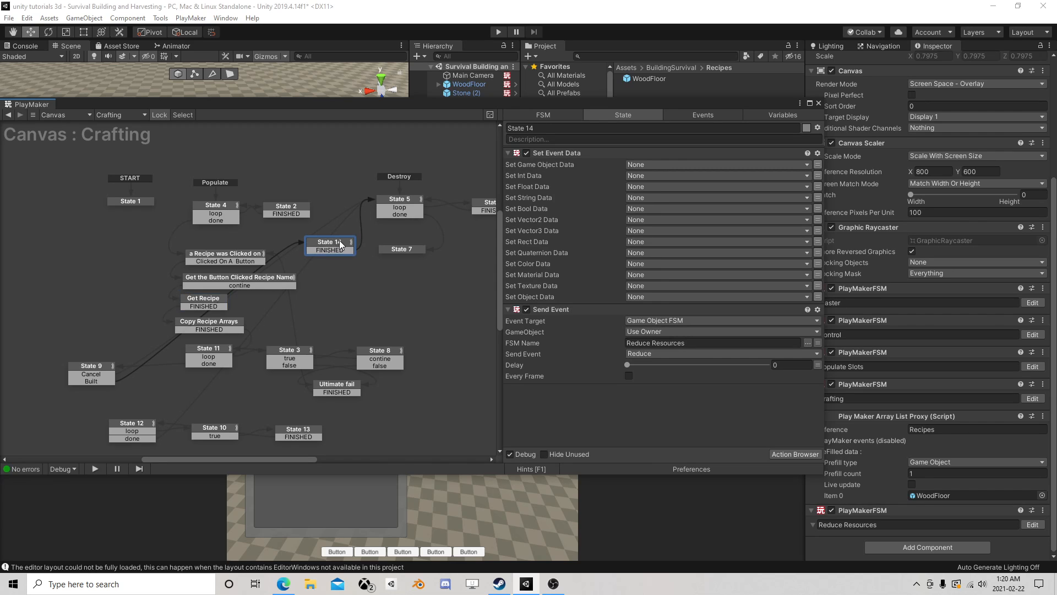
left_click(643, 165)
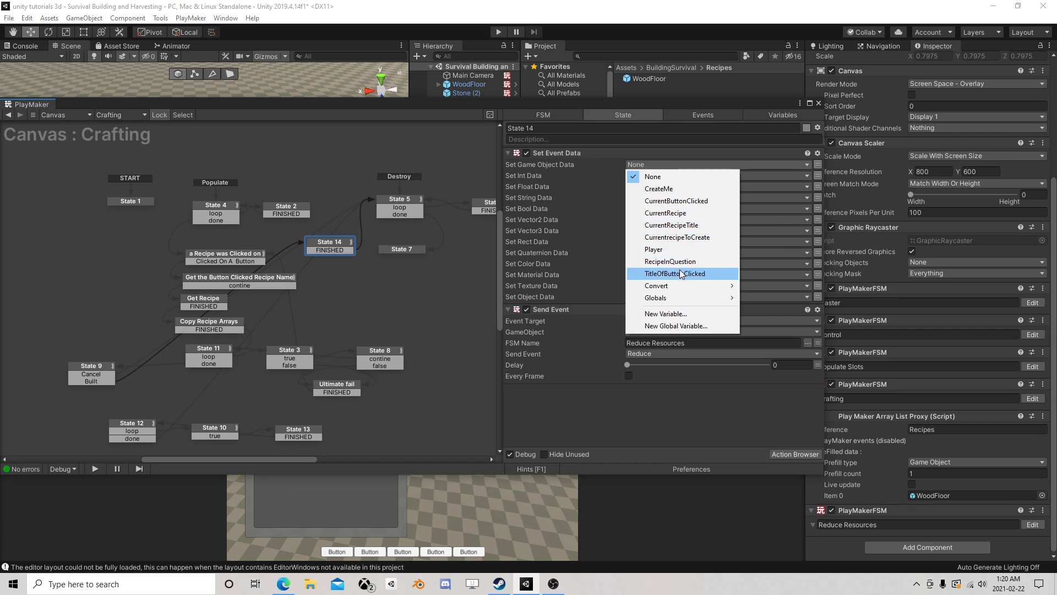
left_click(699, 262)
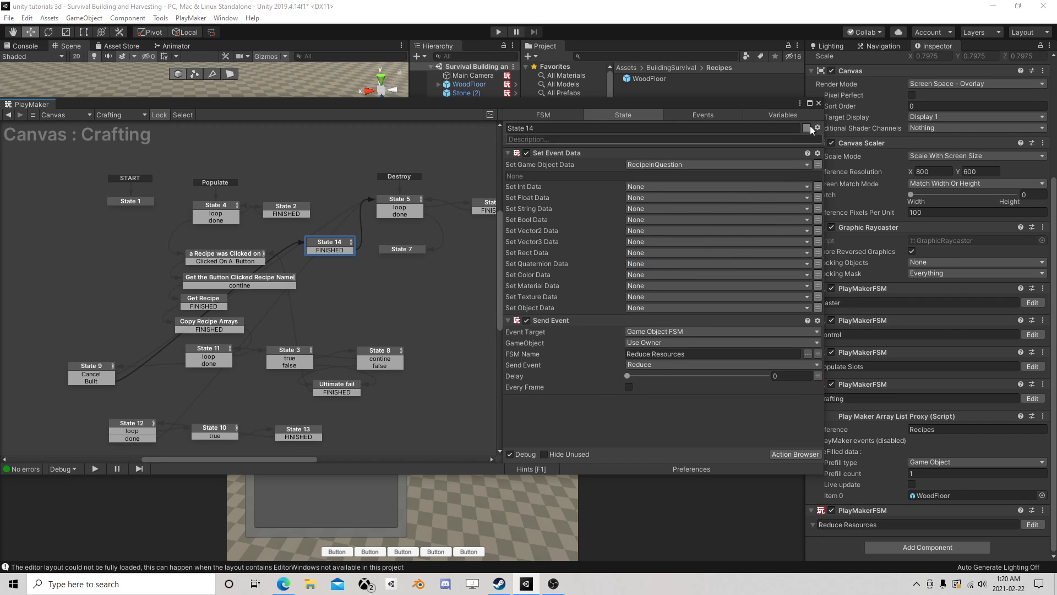
left_click(819, 103)
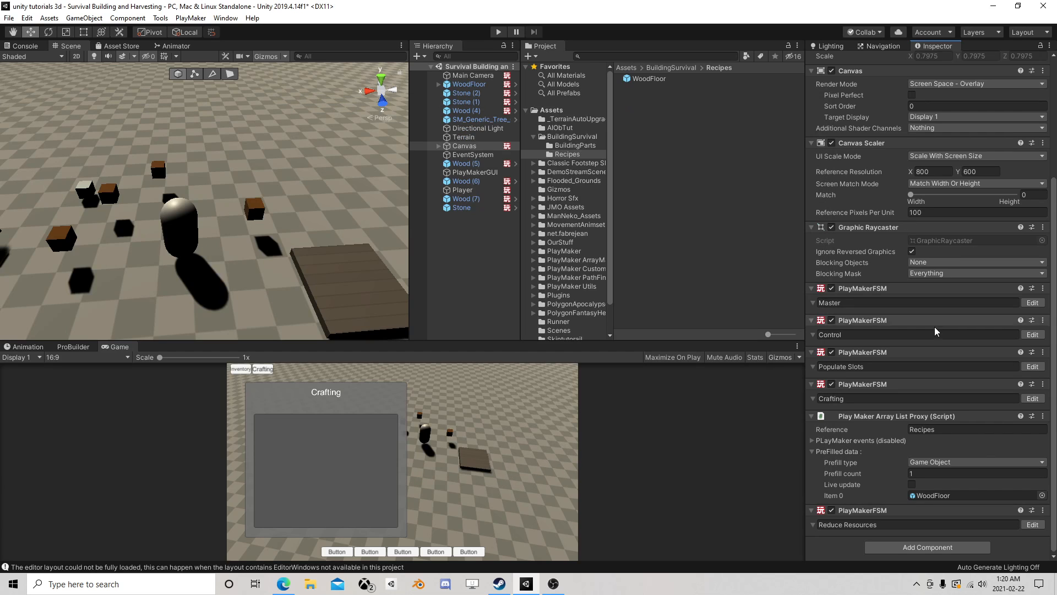
- Open the Reduce Resources FSM for editing and shift State 2 slightly upward
left_click(1032, 524)
left_click(256, 226)
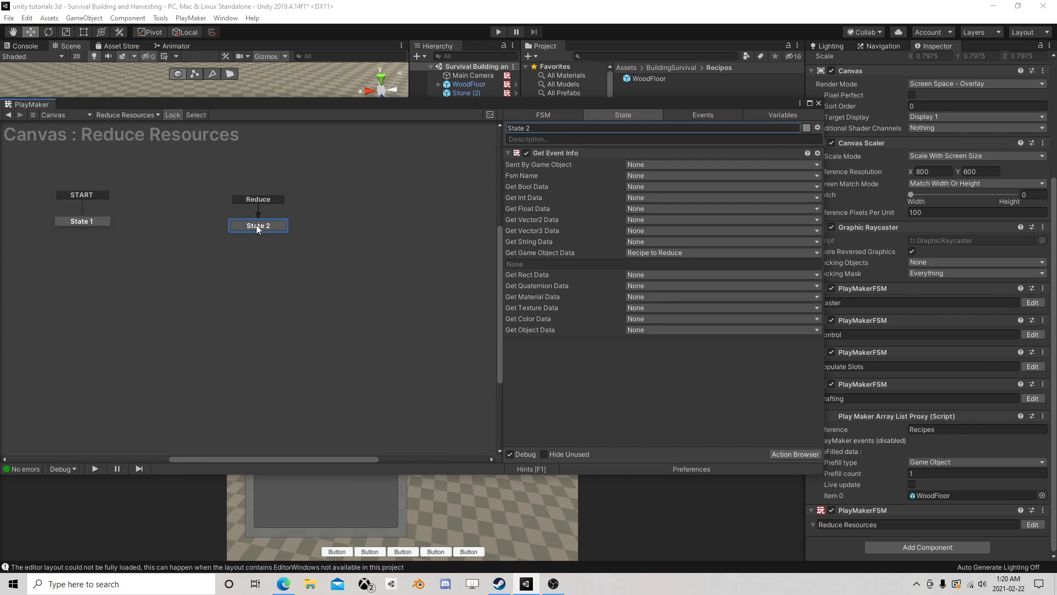
left_click_drag(256, 224, 253, 213)
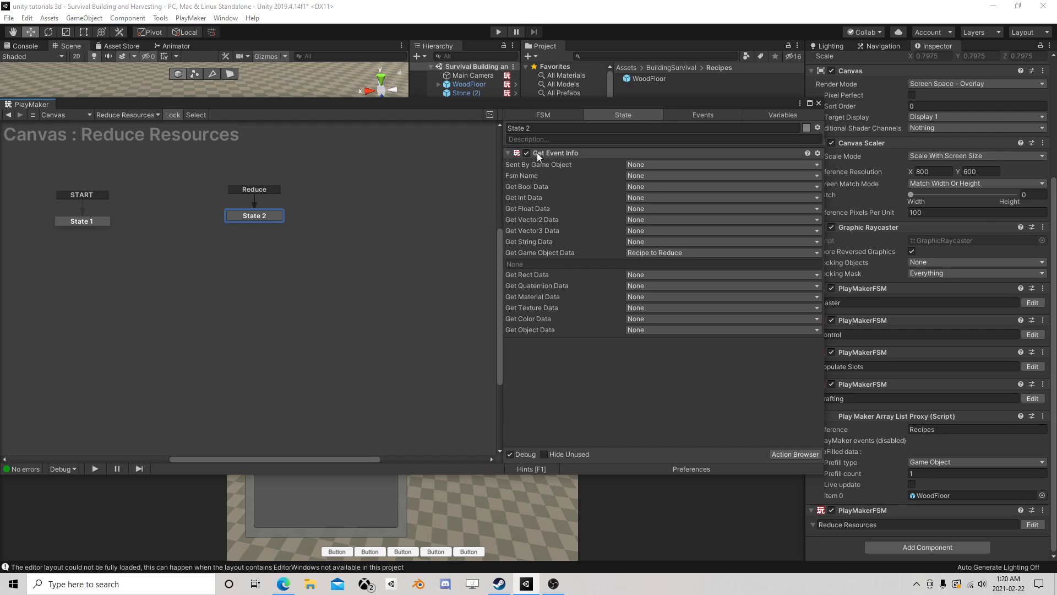
- Examine the Quantity and Type arrays on the WoodFloor recipe prefab and the inventory array lists on the Player
left_click_drag(708, 104, 785, 121)
left_click(659, 81)
left_click_drag(700, 128, 581, 88)
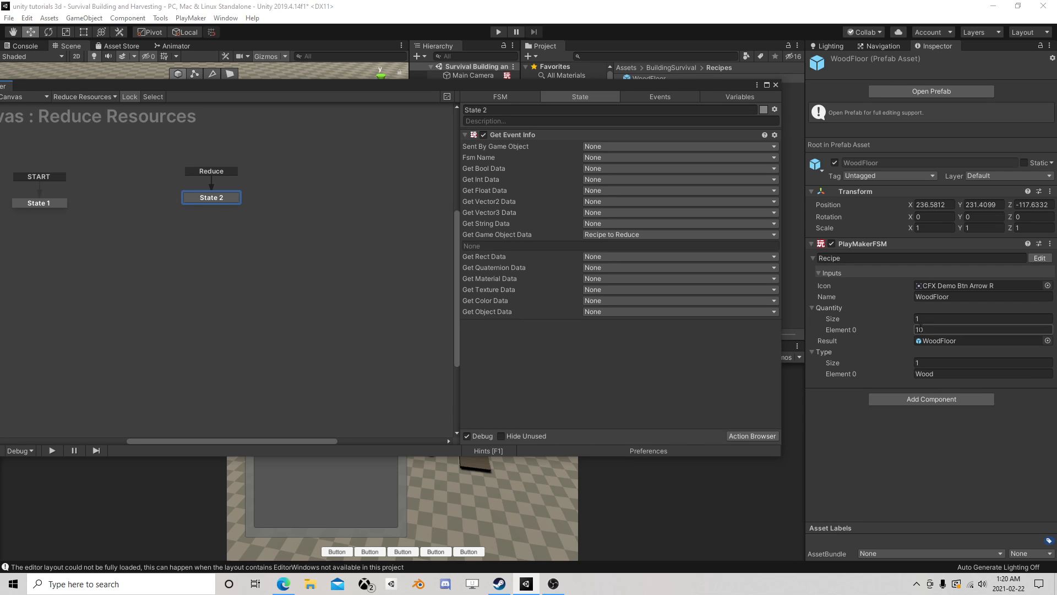
left_click_drag(729, 84, 741, 244)
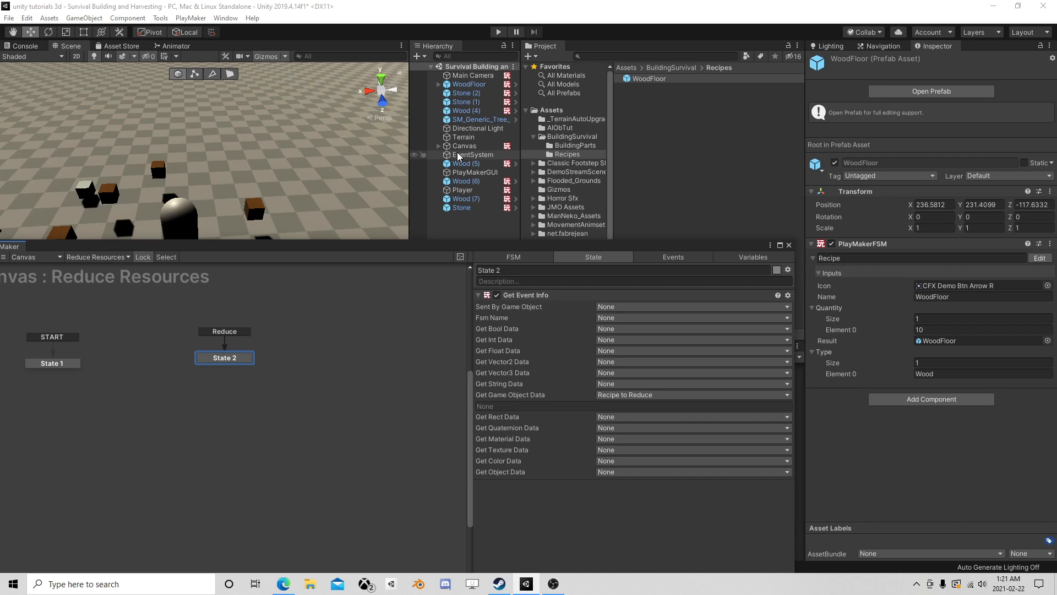
left_click(466, 190)
scroll(837, 330, "down", 10)
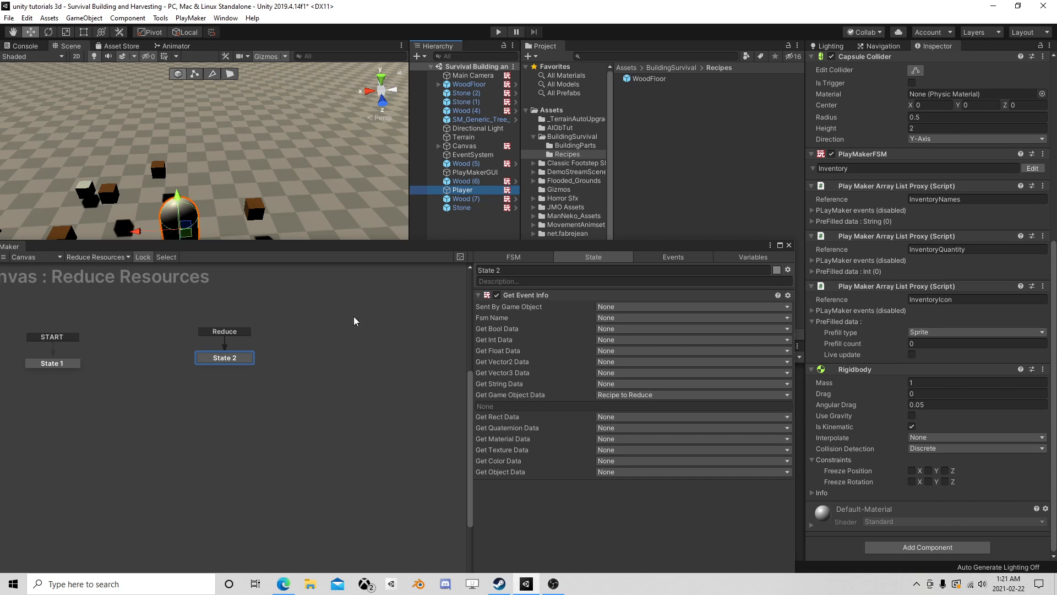
left_click_drag(380, 252, 413, 213)
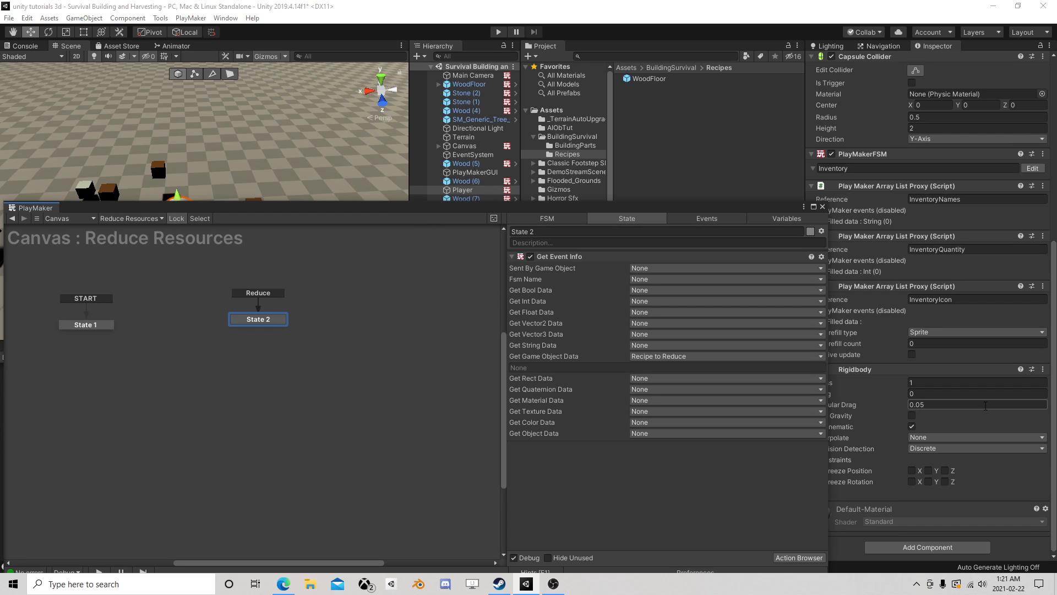
left_click_drag(744, 212, 723, 168)
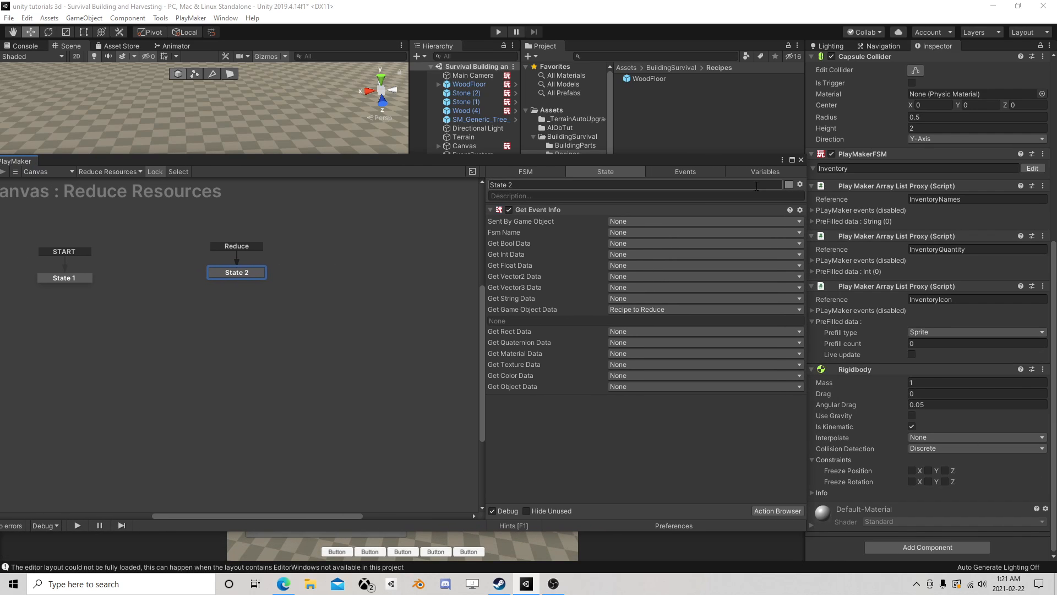
left_click_drag(745, 160, 741, 238)
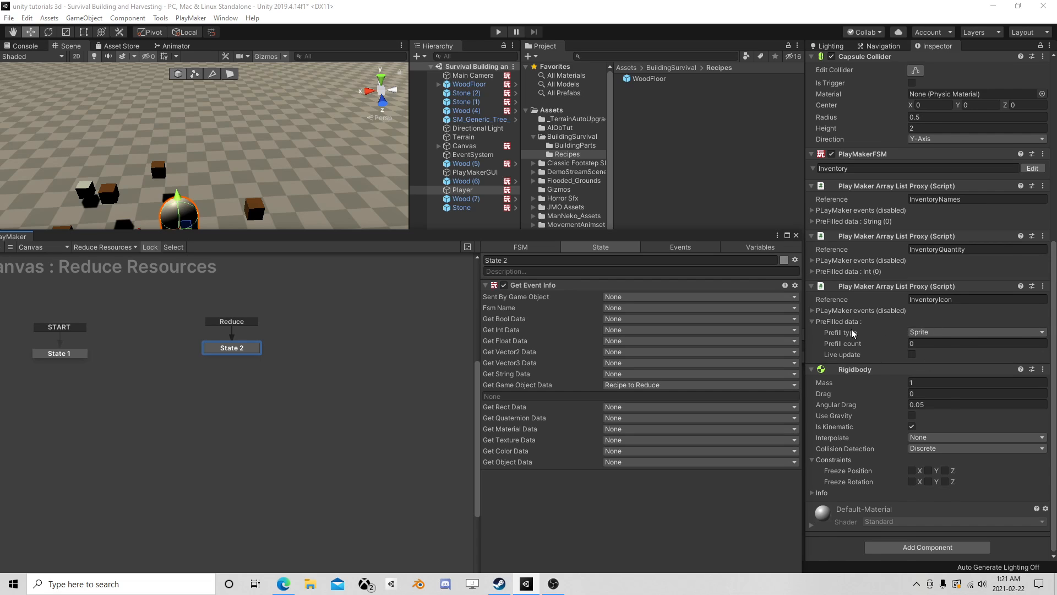
scroll(852, 333, "up", 3)
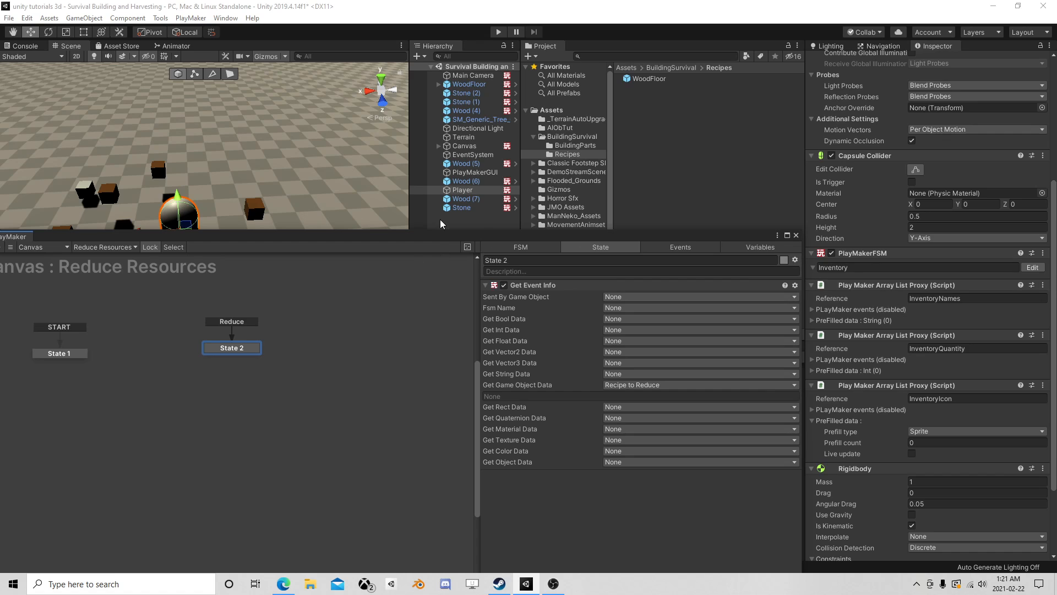
left_click(464, 146)
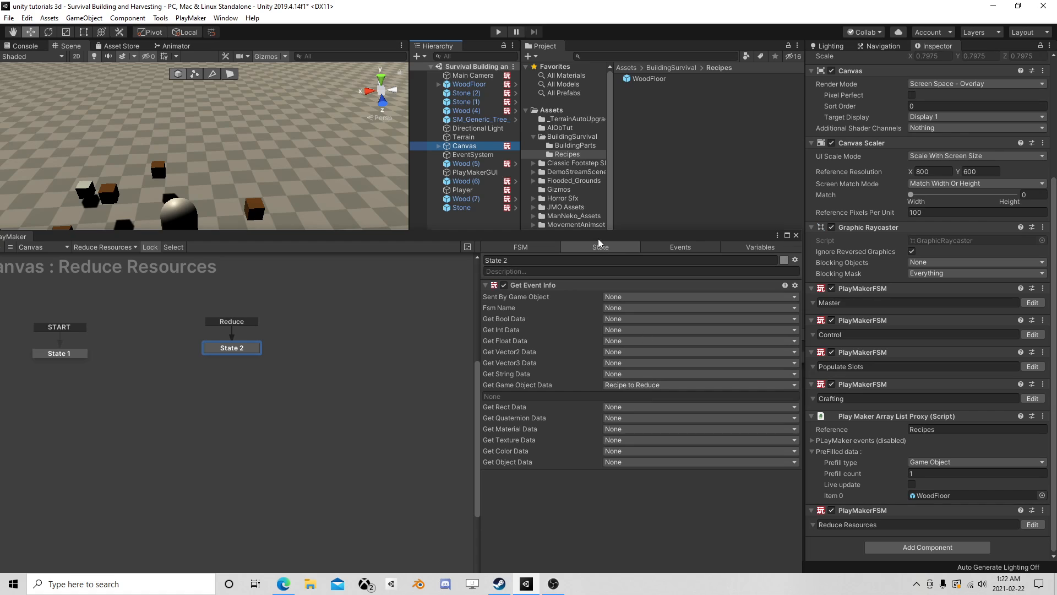
left_click_drag(599, 241, 584, 140)
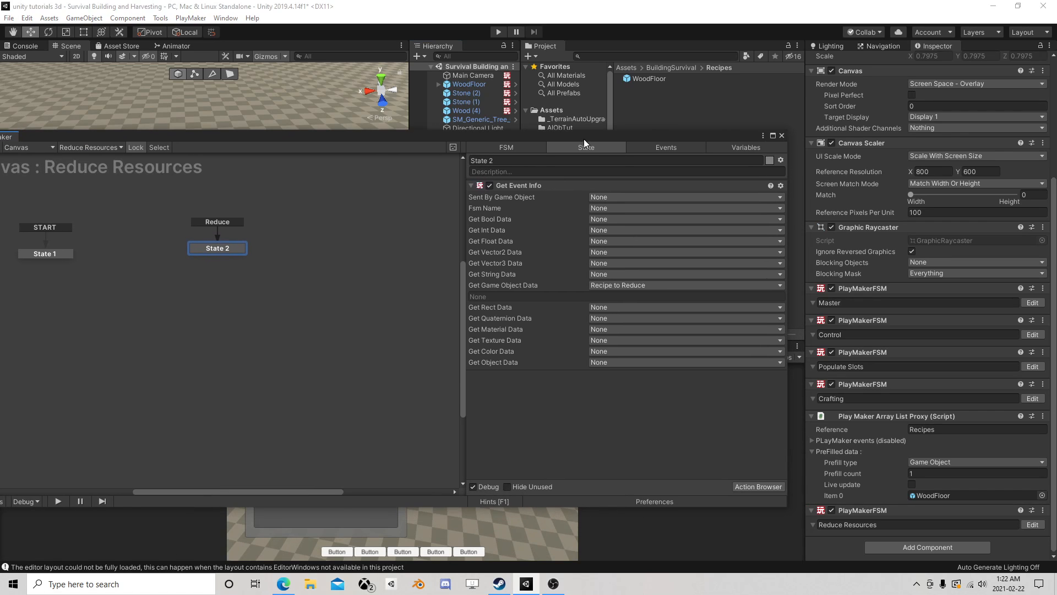
left_click(744, 487)
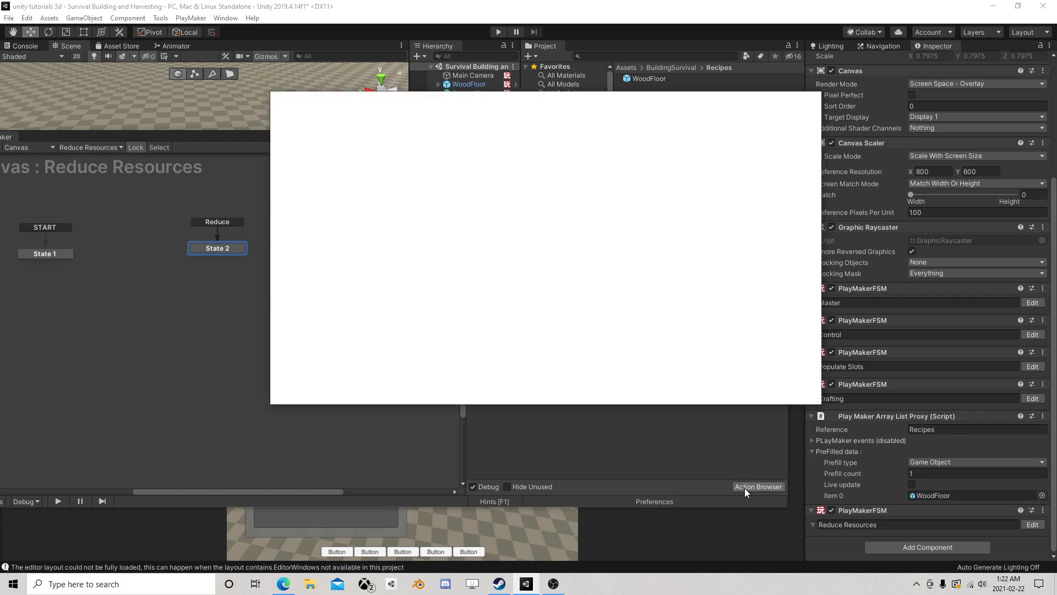
type("array")
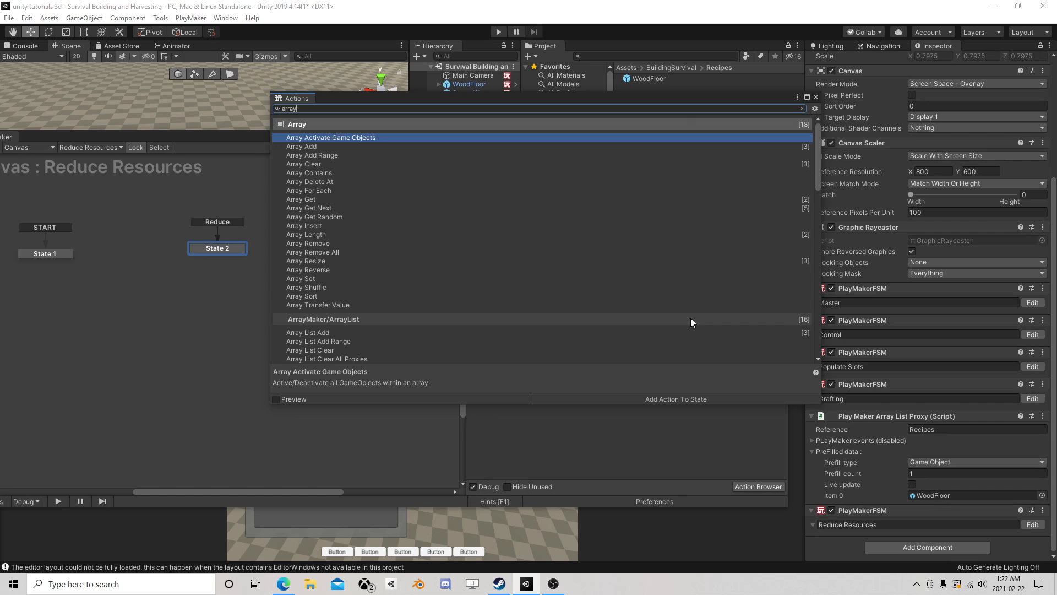
left_click_drag(684, 101, 627, 211)
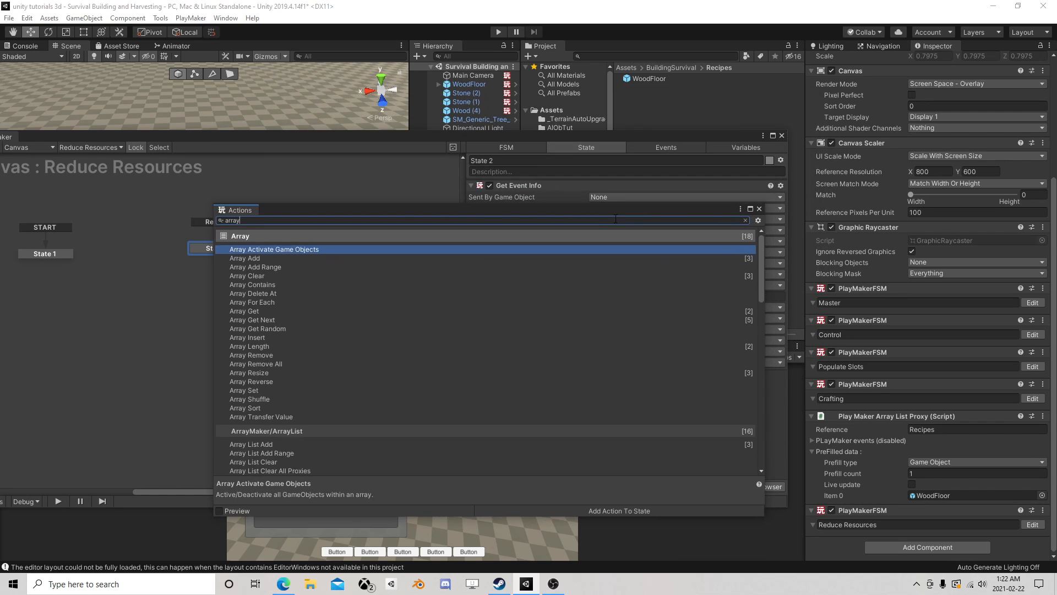
left_click(758, 210)
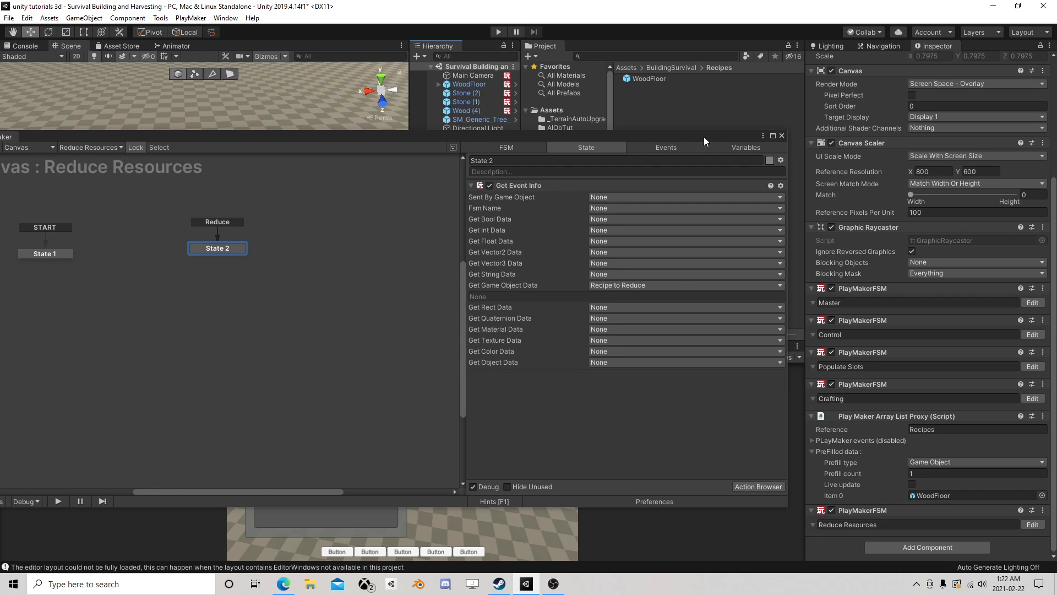
- Give State 2 of the Reduce Resources FSM a FINISHED transition leading to a new state placed directly below it
left_click_drag(703, 136, 735, 207)
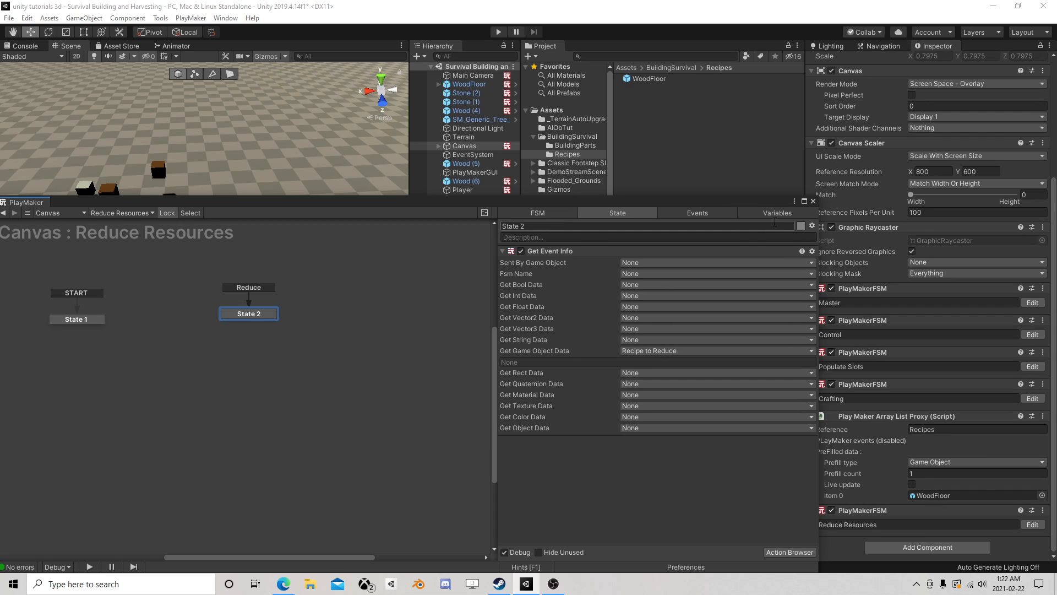
left_click(661, 80)
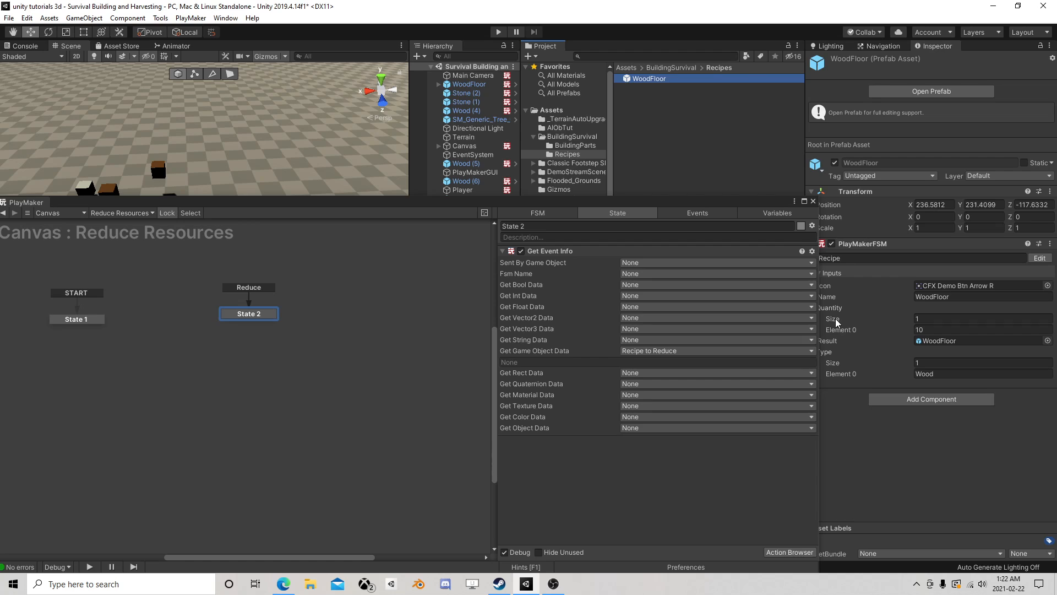
left_click_drag(768, 204, 766, 134)
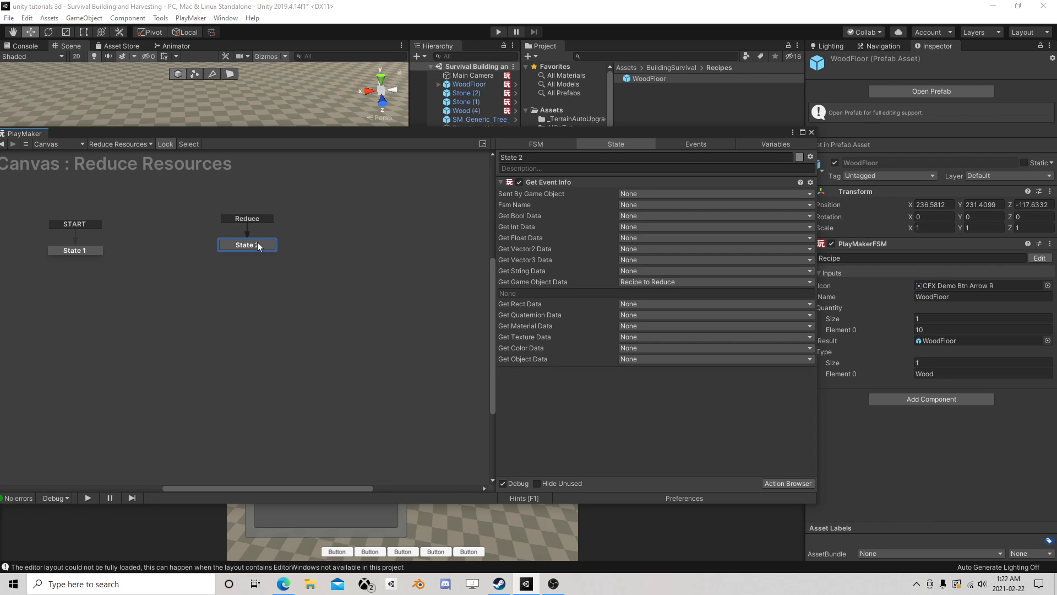
right_click(271, 251)
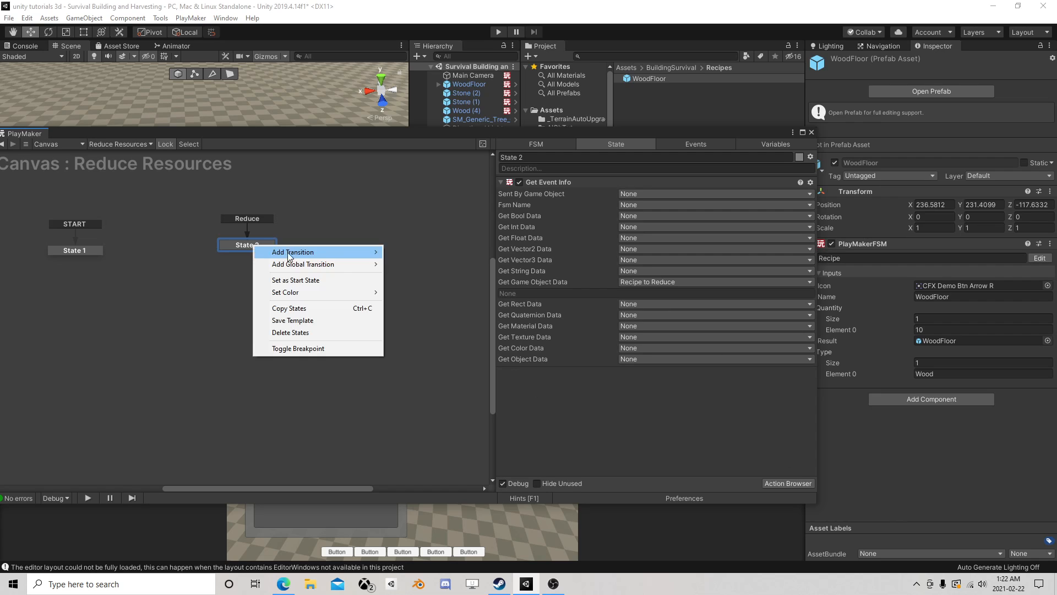
mouse_move(291, 253)
left_click(414, 263)
right_click(223, 288)
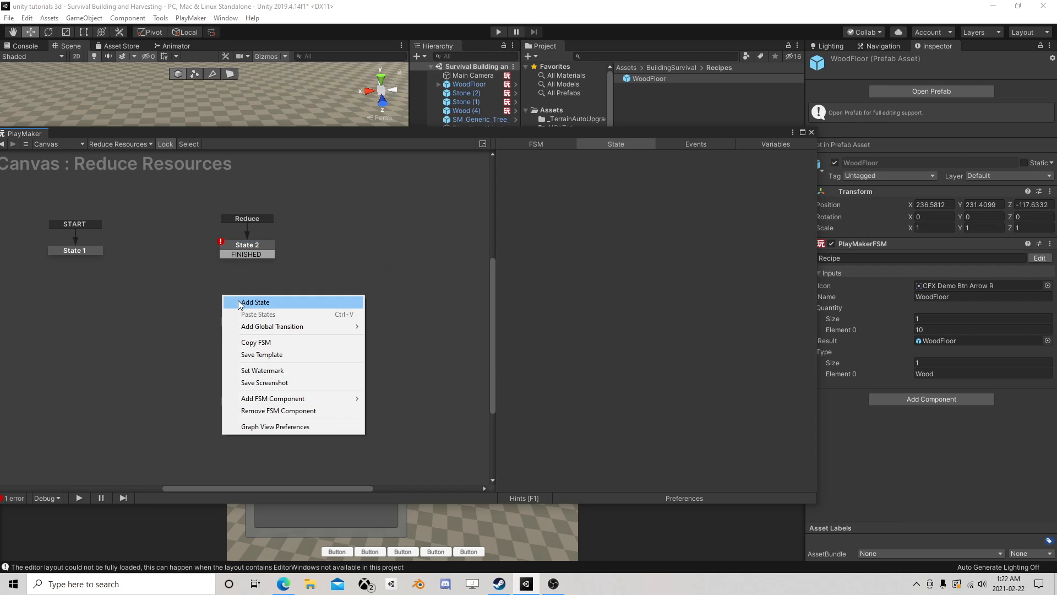
left_click(237, 305)
left_click_drag(247, 255, 255, 303)
left_click(255, 301)
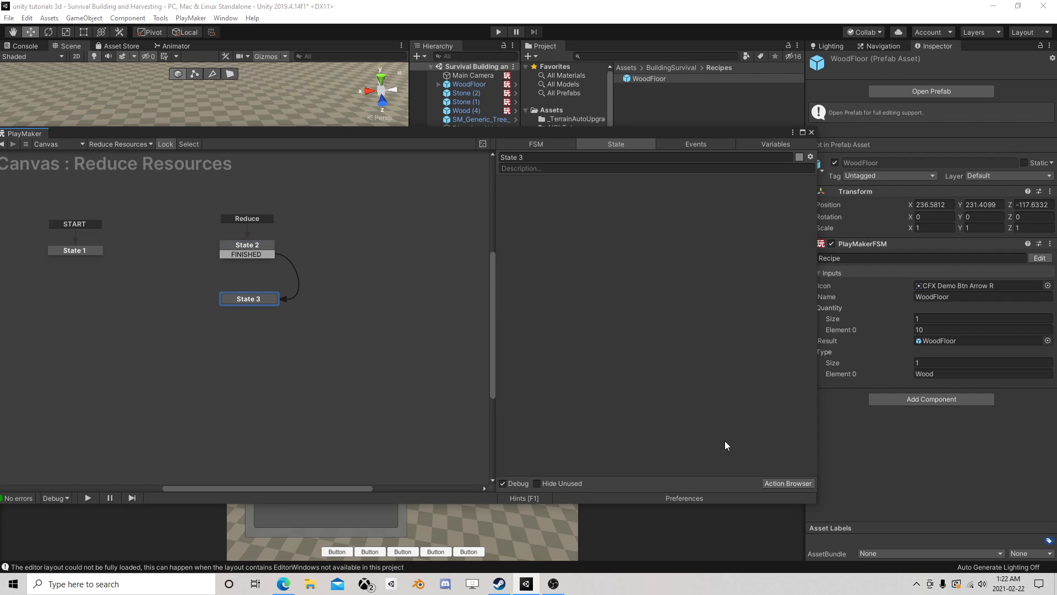
left_click(778, 483)
type("arra")
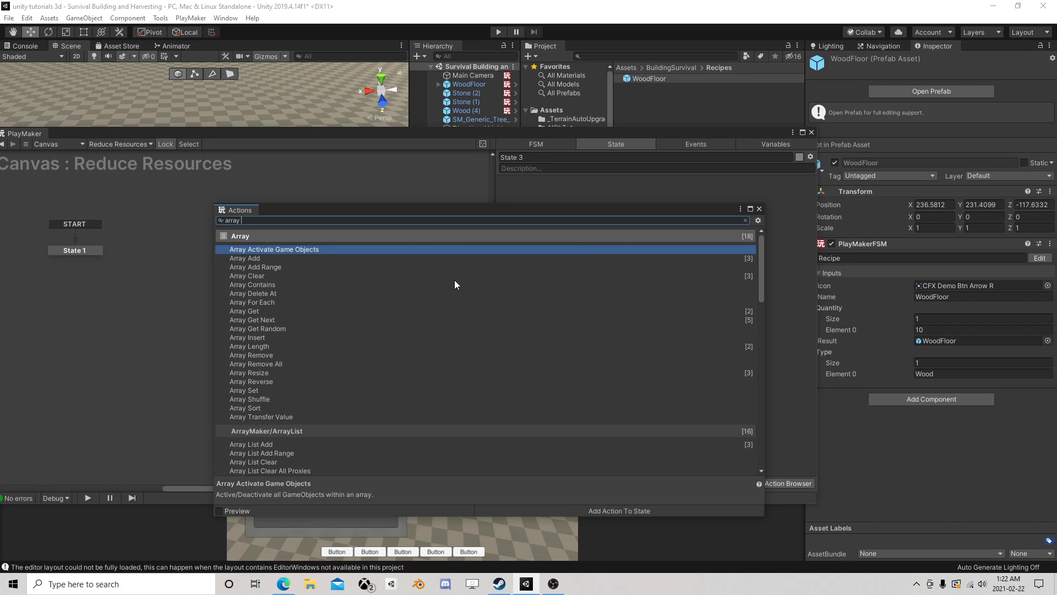
type("y get")
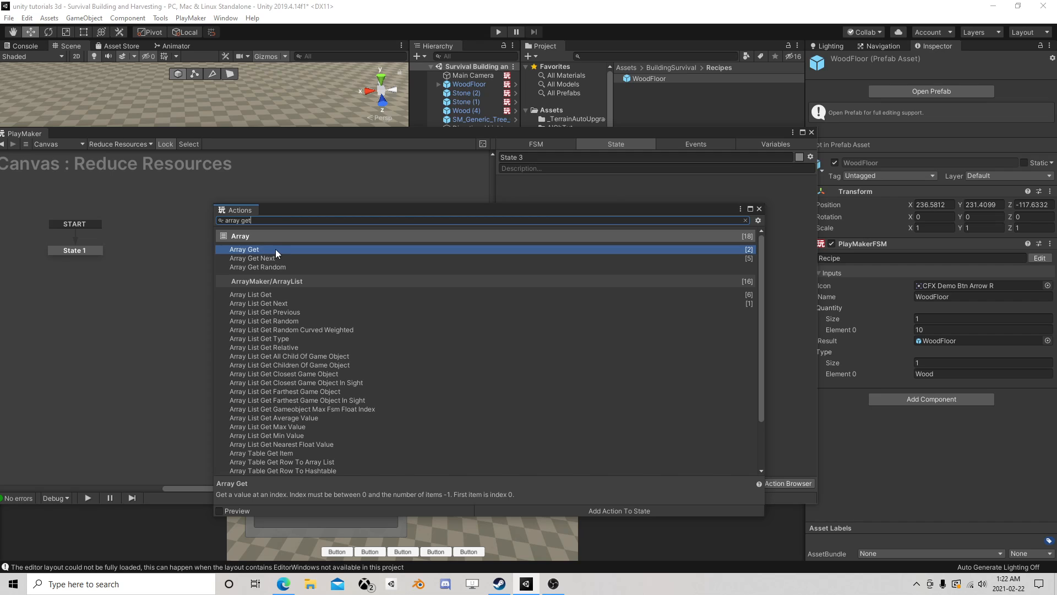
double_click(276, 249)
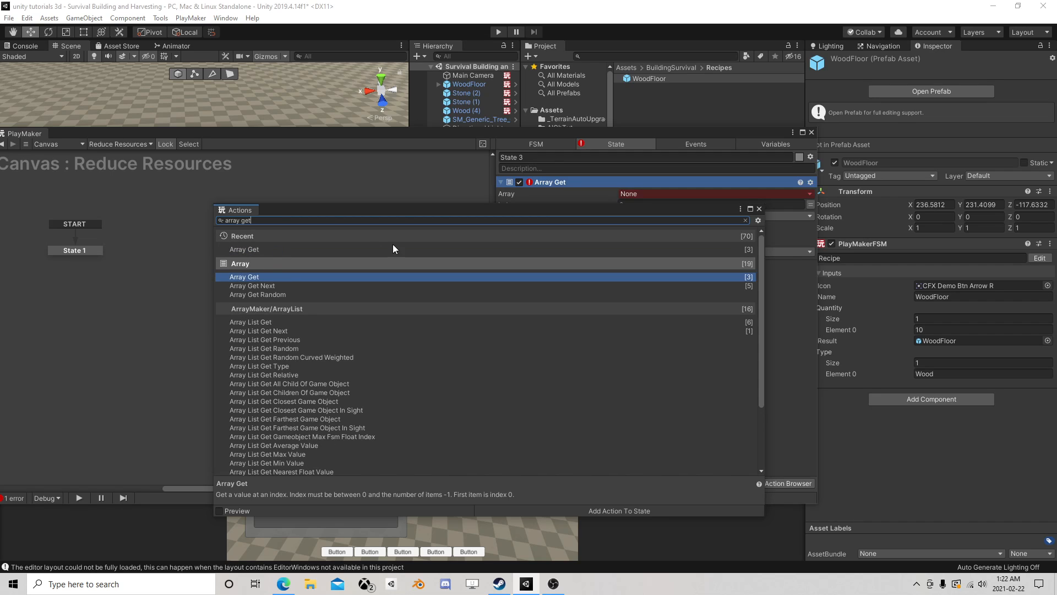
left_click(760, 208)
right_click(573, 180)
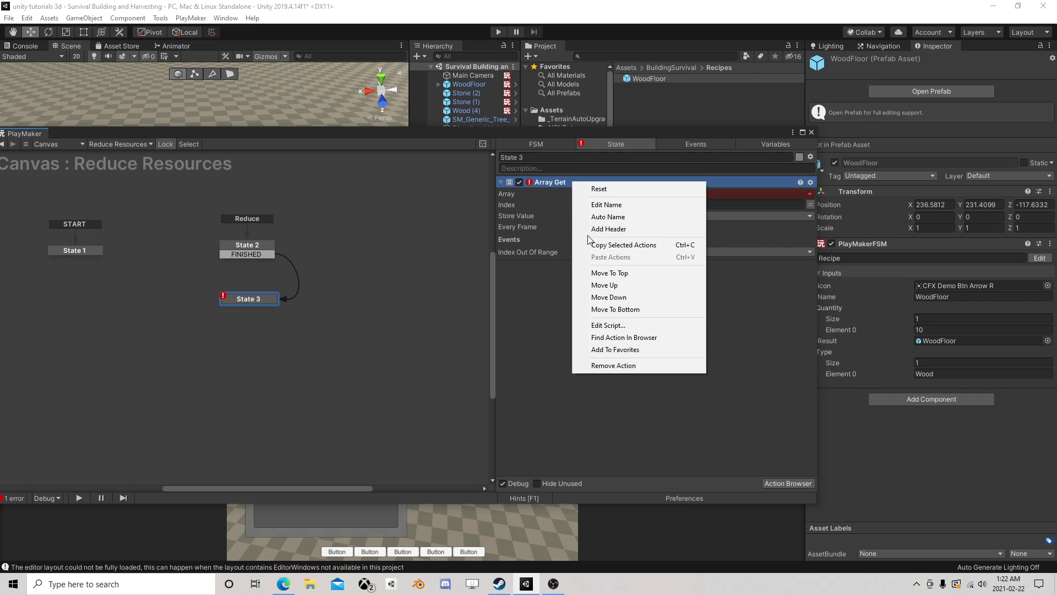
left_click(613, 365)
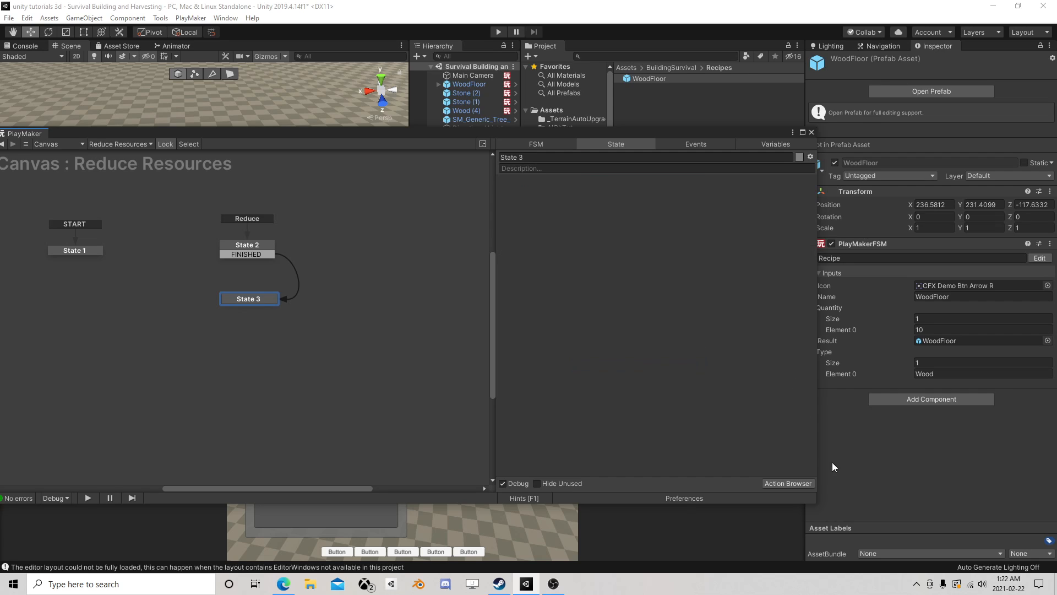
- Add a Get Fsm Array action to State 3
left_click(788, 483)
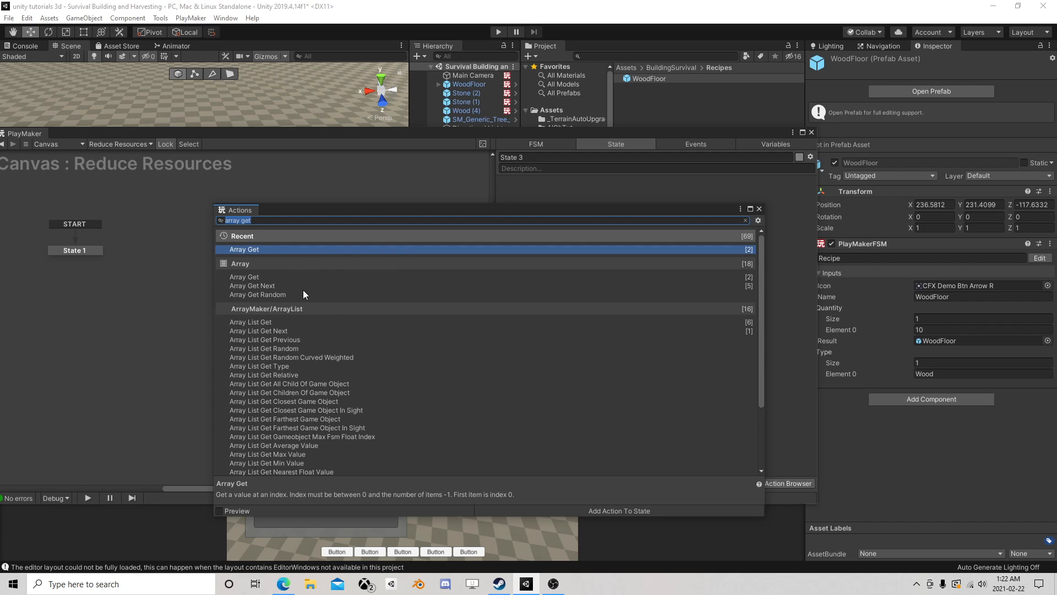
type("fsm arra")
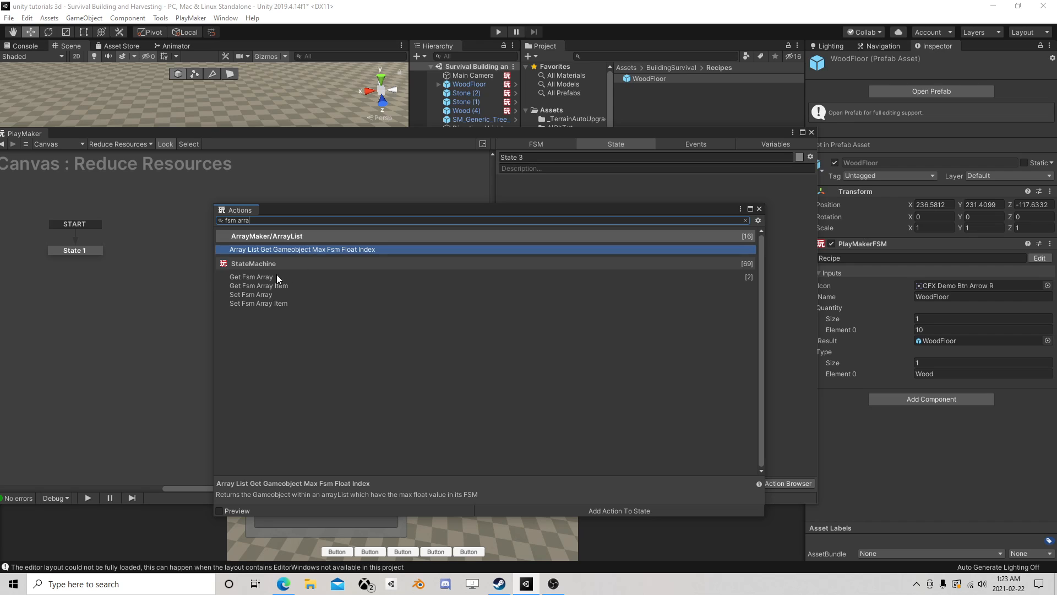
double_click(273, 276)
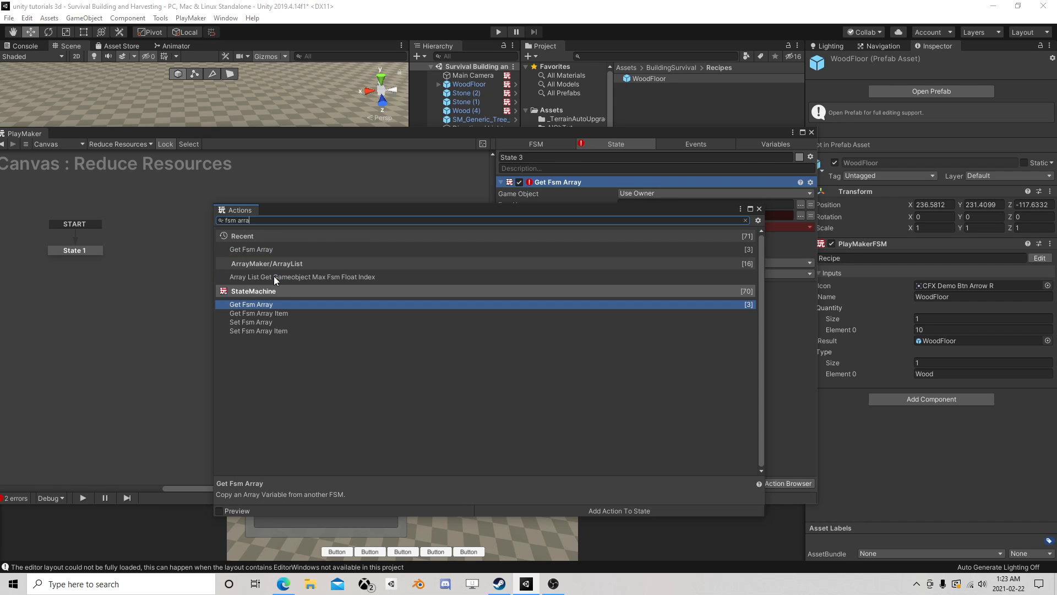
left_click(759, 209)
left_click_drag(654, 136, 614, 129)
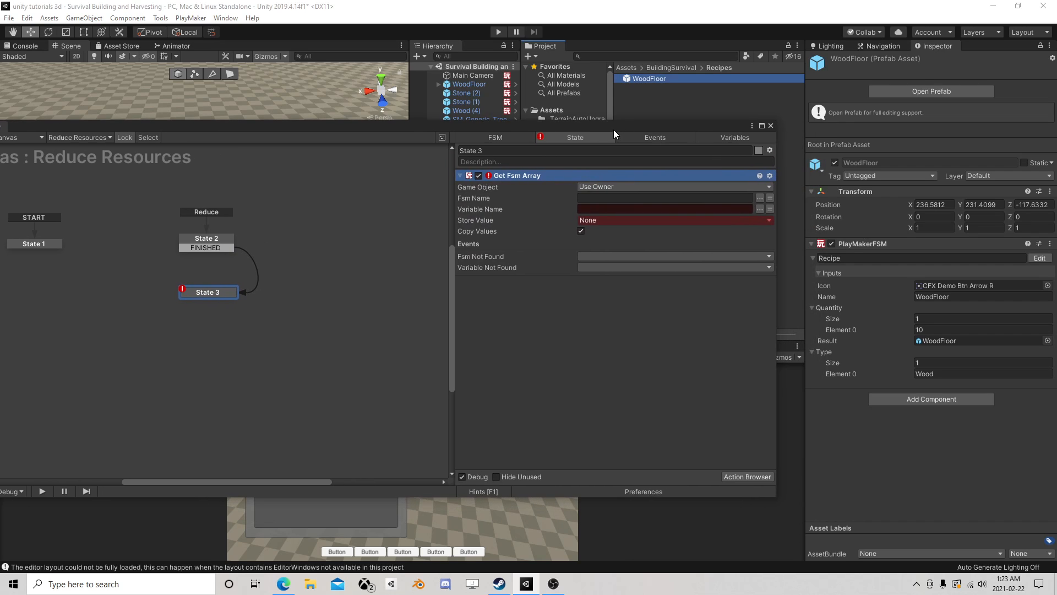
- Point the Get Fsm Array action at the WoodFloor recipe prefab's Recipe FSM and its Type variable
left_click(606, 186)
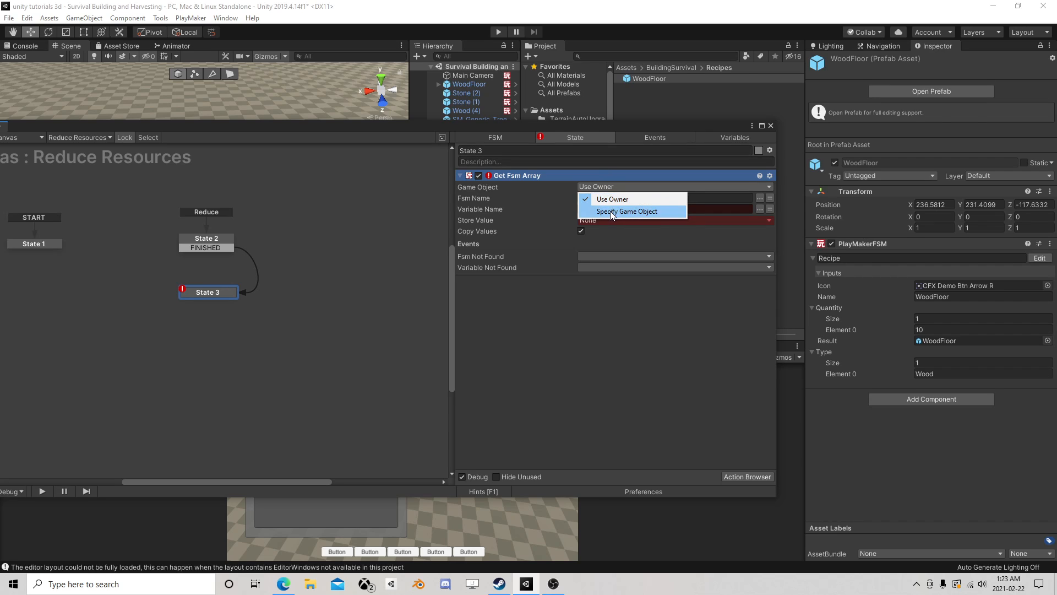
left_click(612, 212)
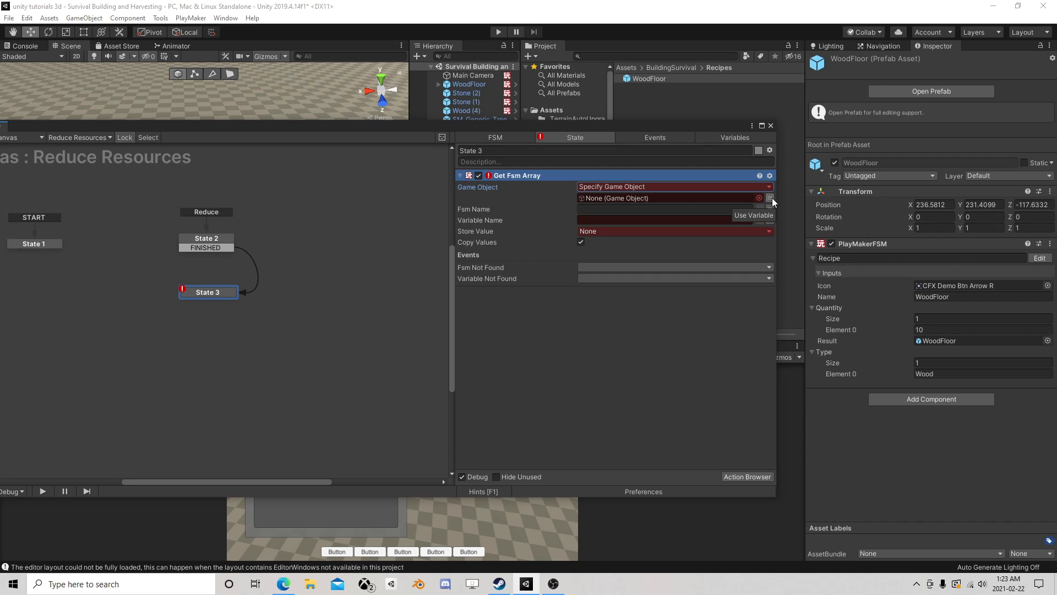
left_click_drag(646, 78, 623, 197)
left_click(760, 208)
left_click(795, 219)
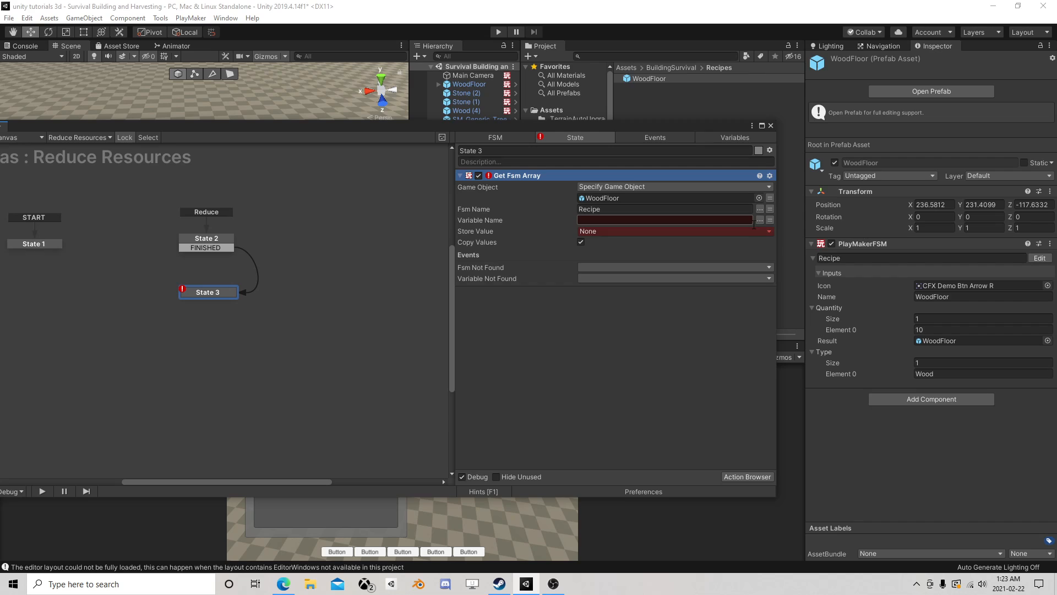
left_click(759, 219)
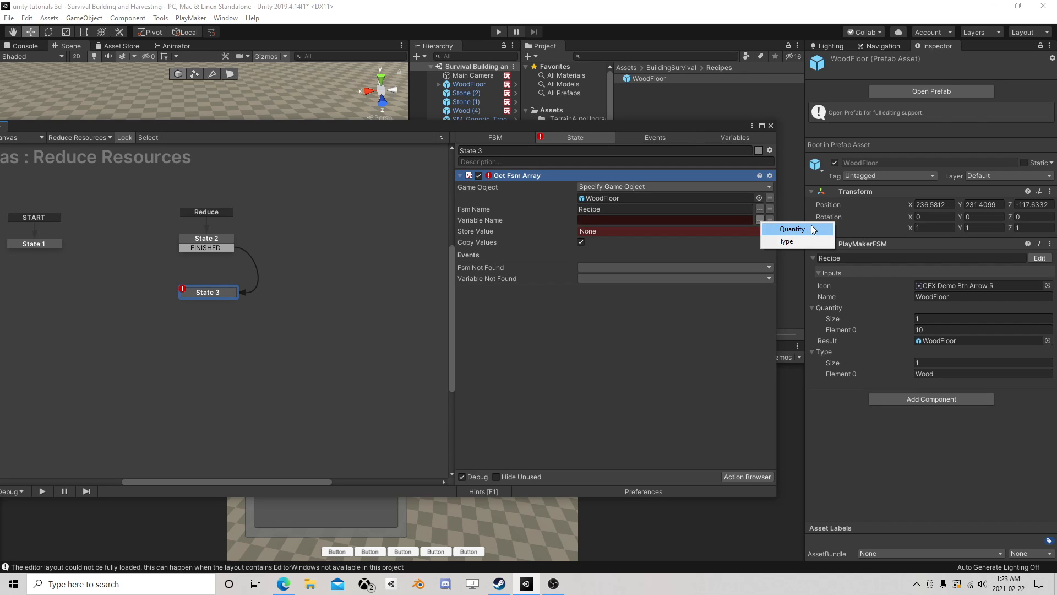
left_click(792, 242)
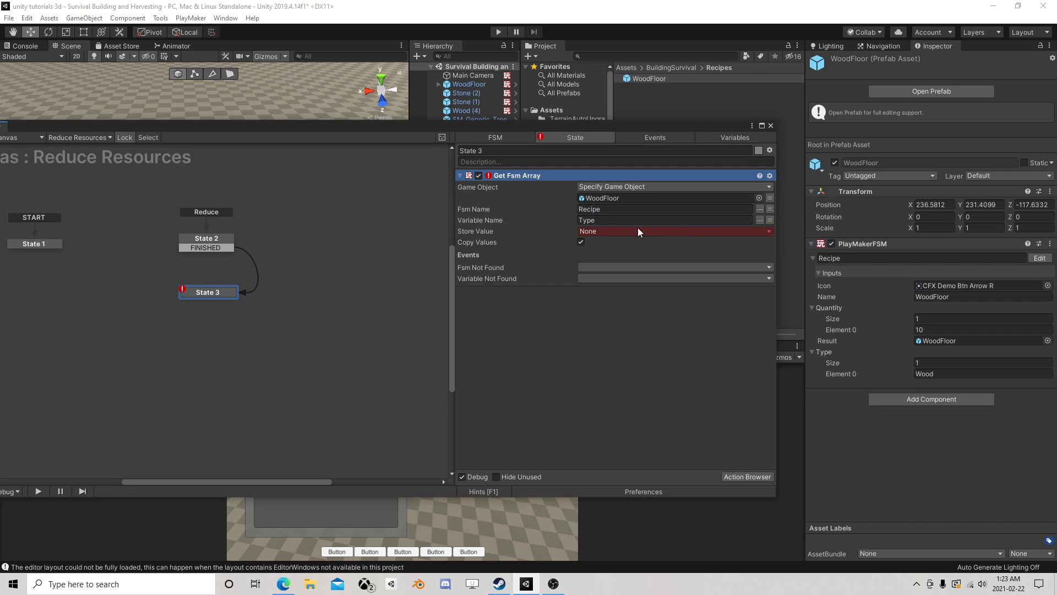
- Create an array variable named Type in the Reduce Resources FSM and set its array type to String
left_click(622, 229)
left_click(624, 253)
left_click(725, 138)
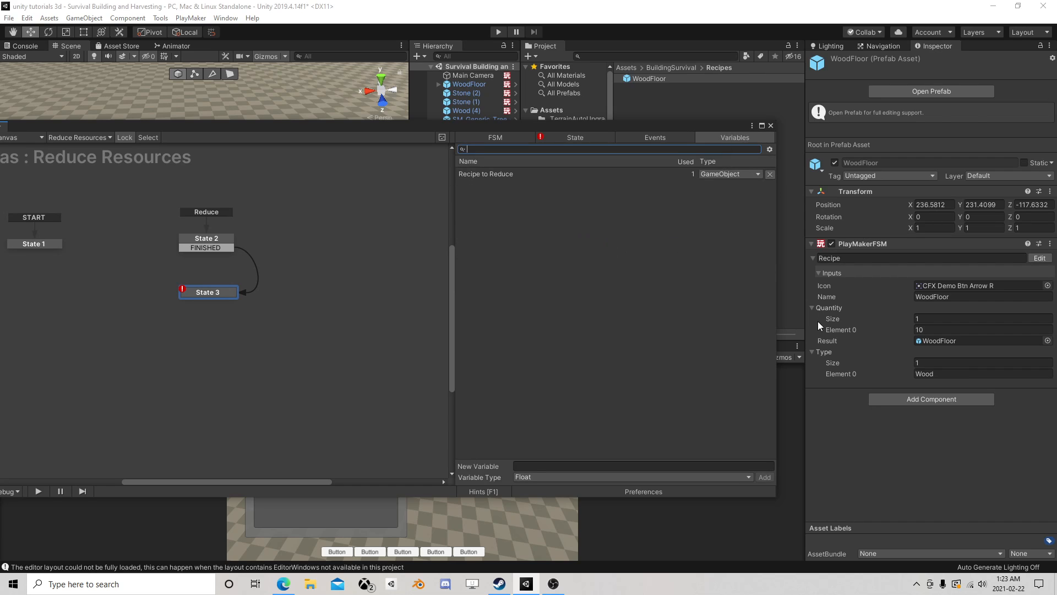
left_click(545, 478)
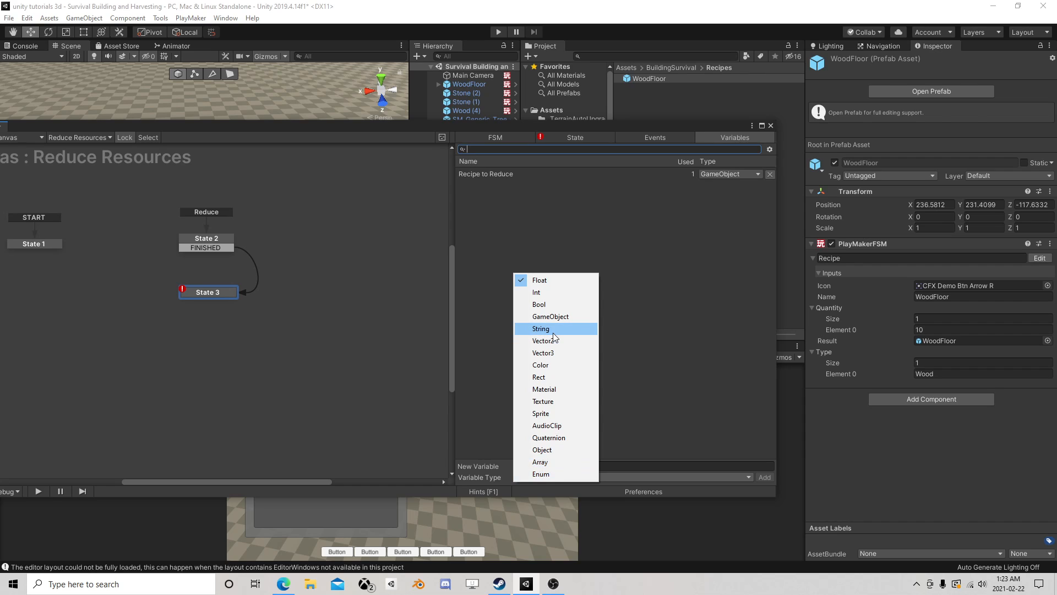
left_click(547, 461)
left_click(547, 465)
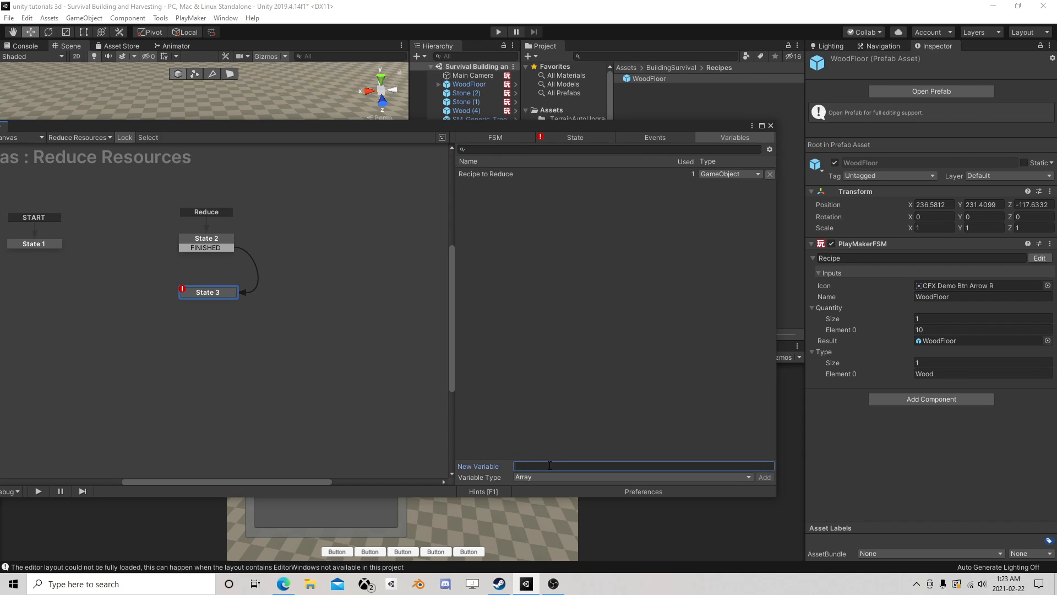
type("Type")
key("Return")
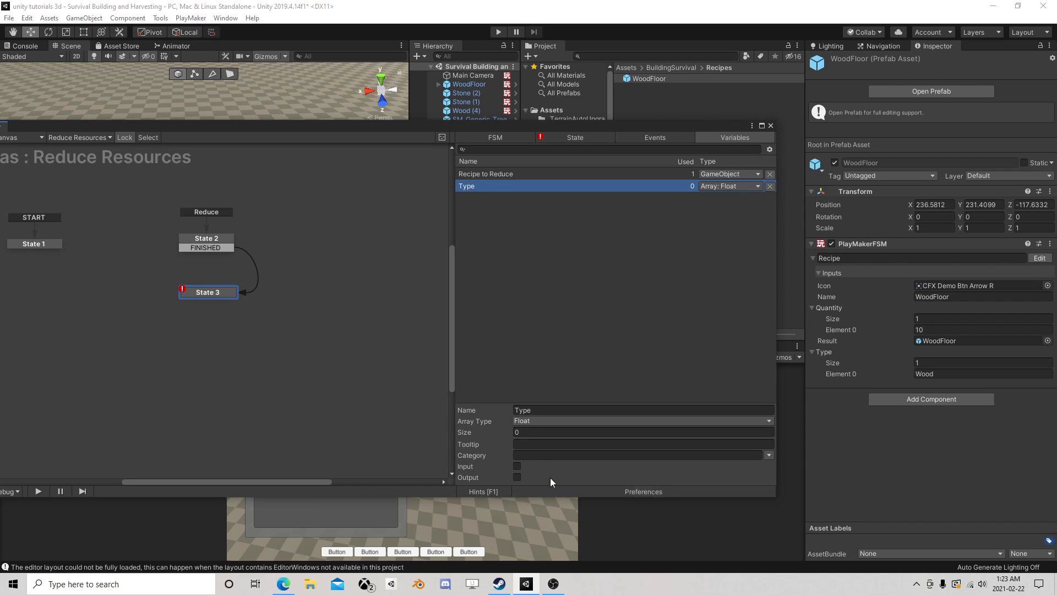
left_click(528, 421)
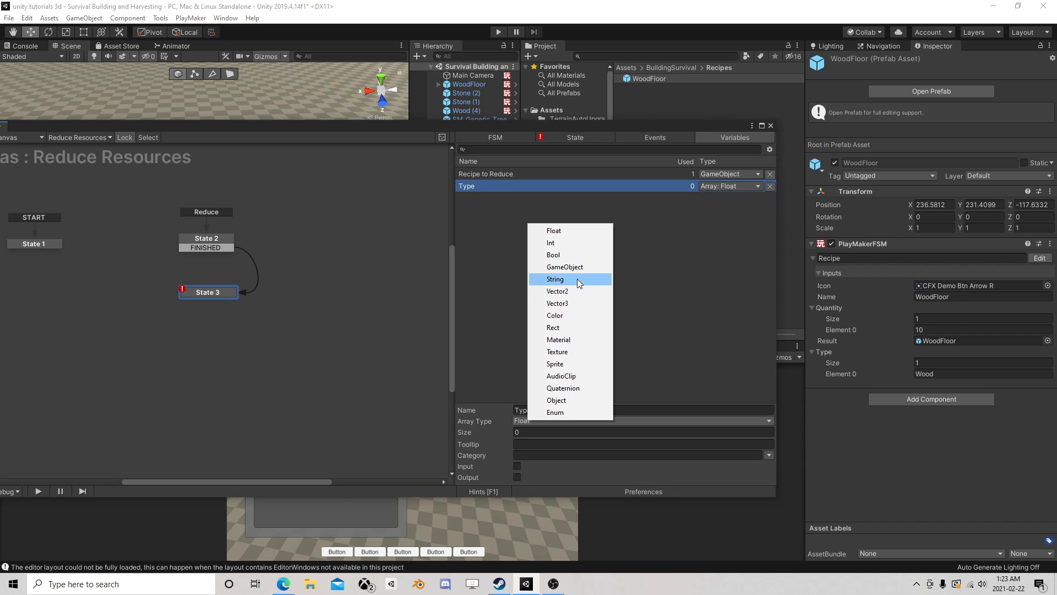
left_click(577, 279)
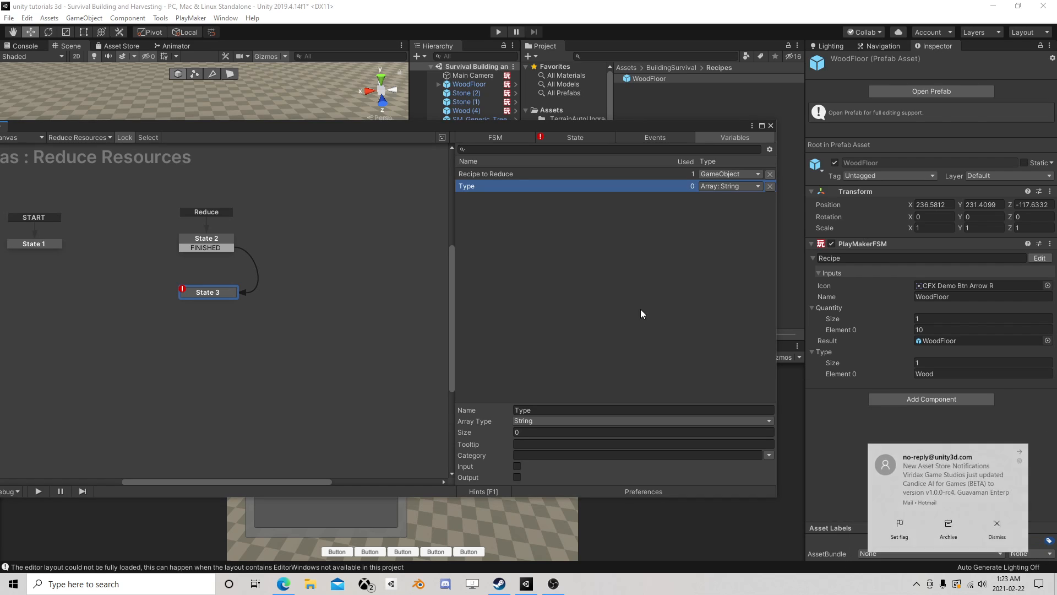
- Create an array variable named Quantity in the Reduce Resources FSM and set its array type to Int
left_click(572, 316)
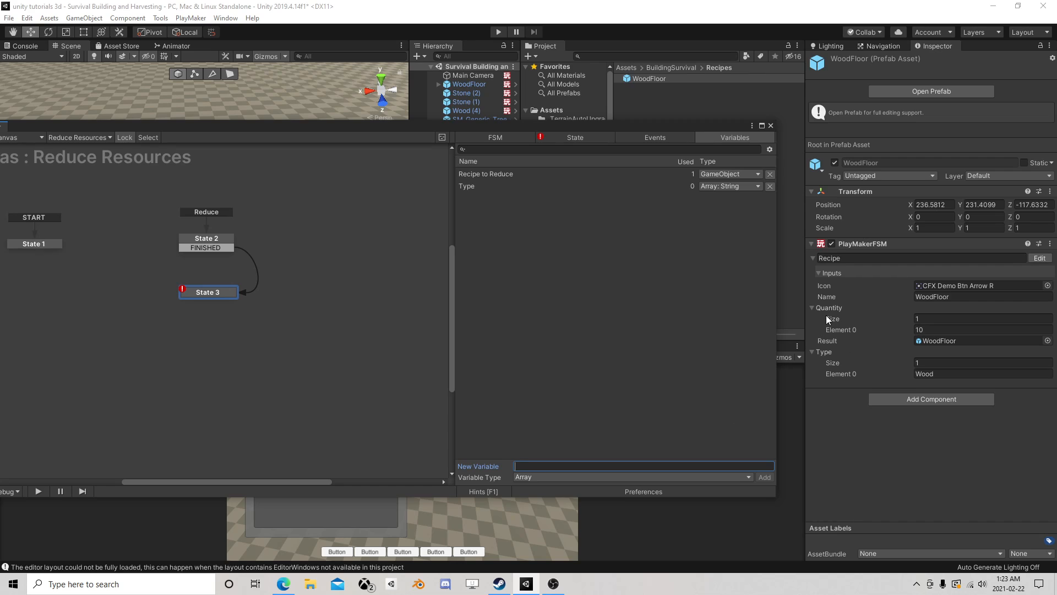
type("Quantity")
key("Return")
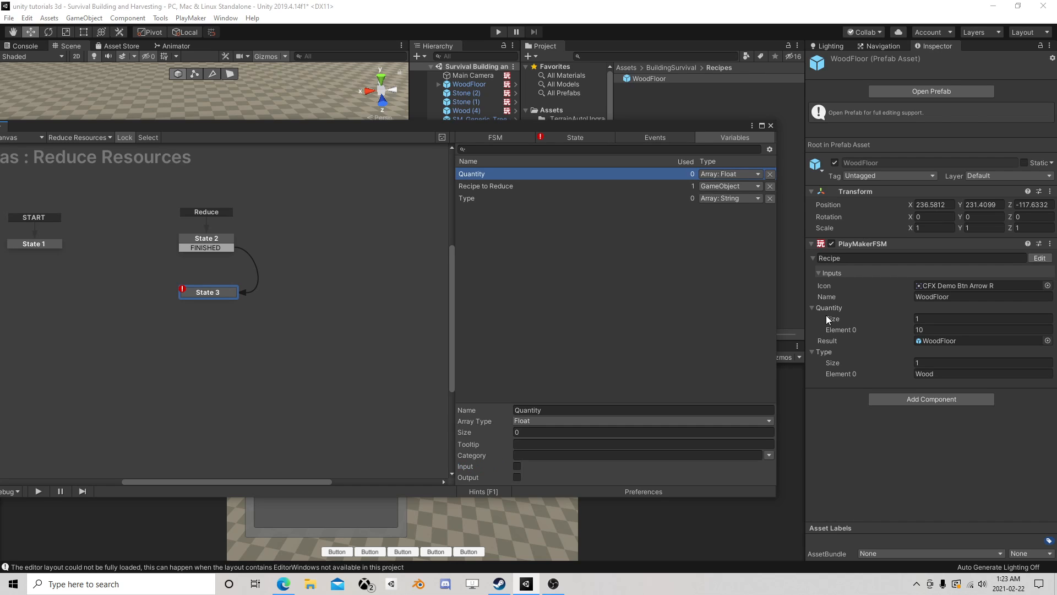
left_click(543, 422)
left_click(585, 247)
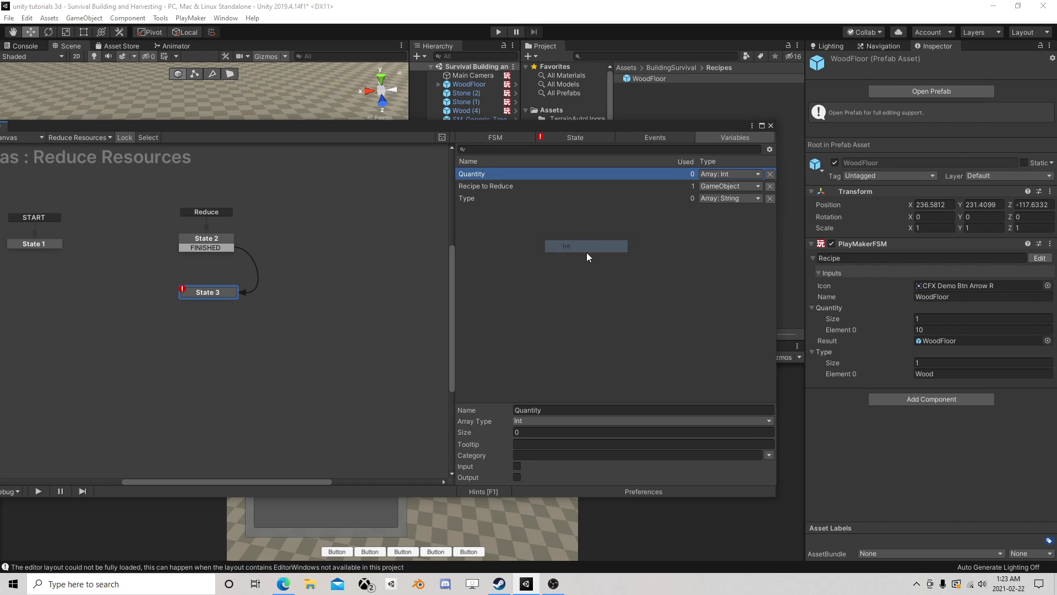
- Store the Get Fsm Array action's result in the Type array variable
left_click(563, 139)
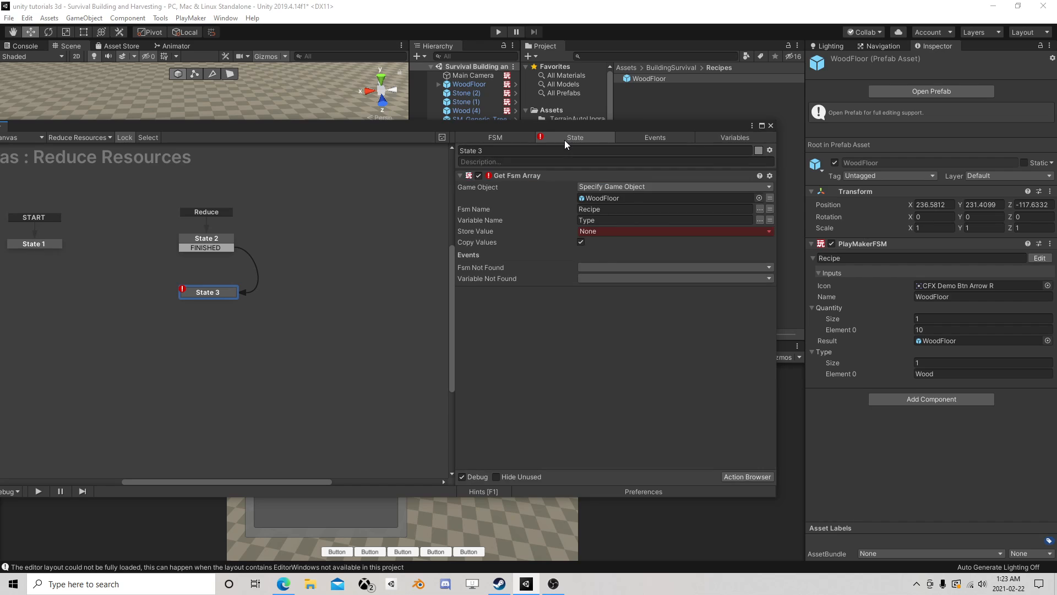
left_click(604, 231)
left_click(603, 266)
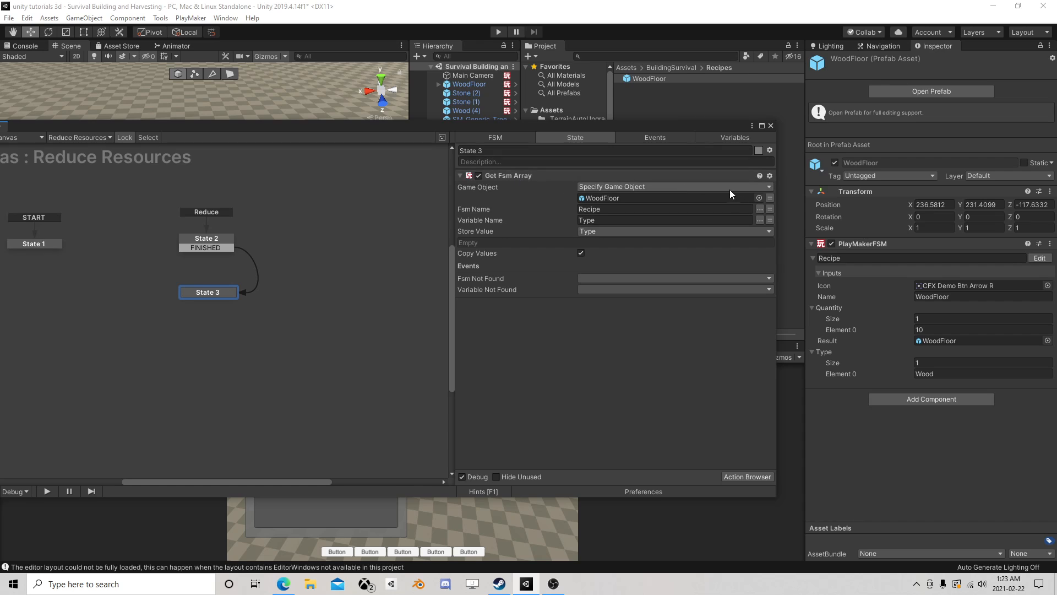
right_click(500, 176)
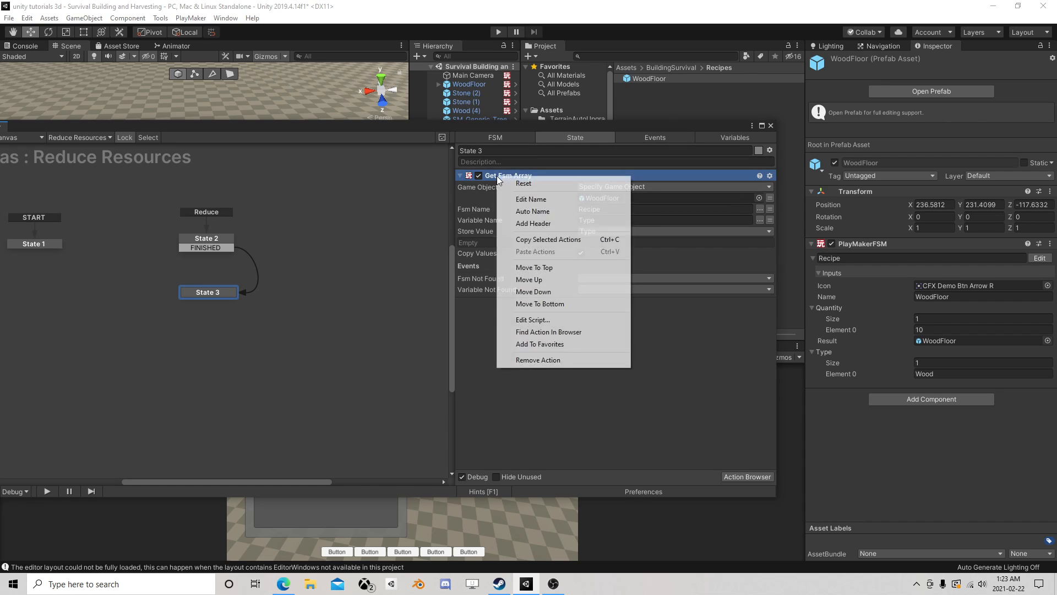
left_click(541, 240)
right_click(491, 342)
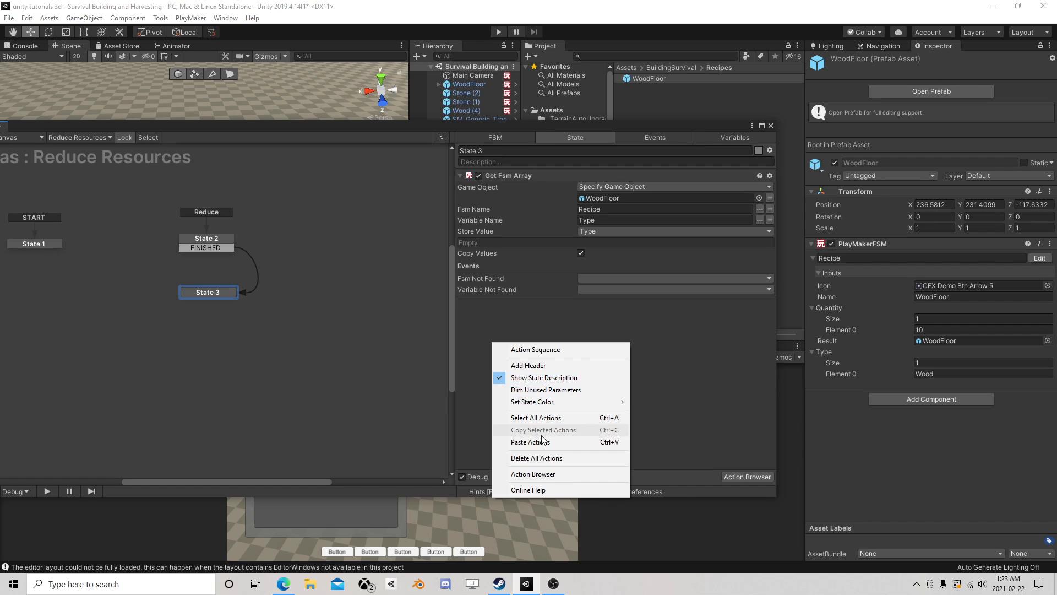
left_click(559, 442)
left_click(759, 347)
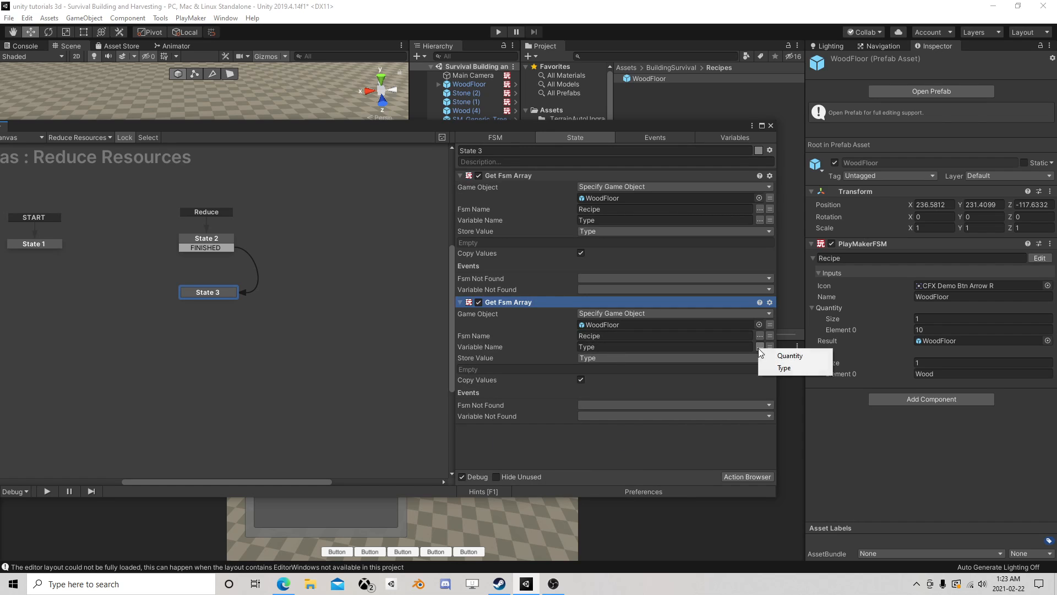
left_click(784, 356)
left_click(650, 358)
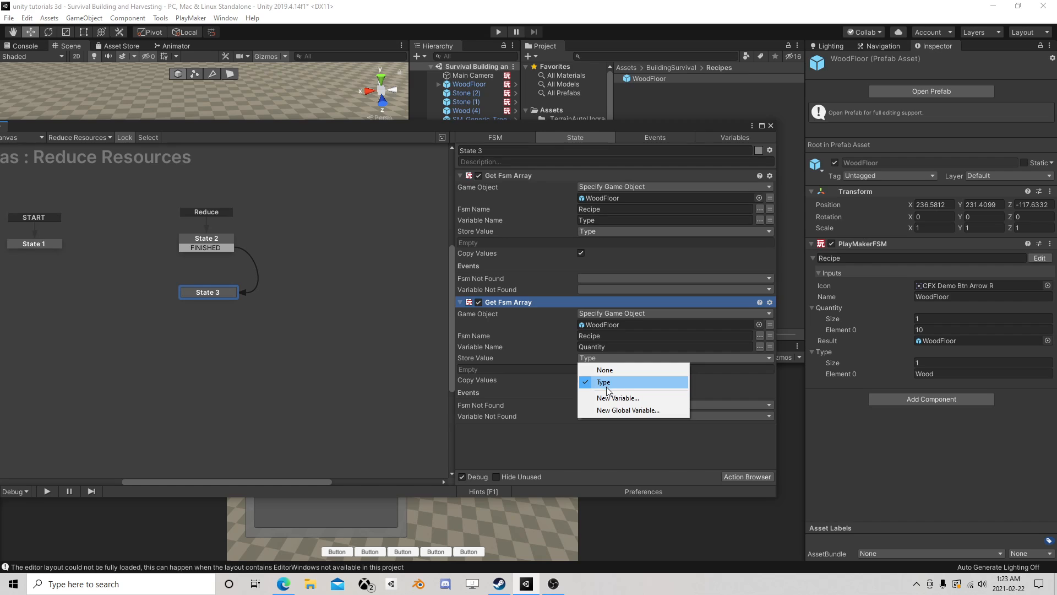
left_click(591, 398)
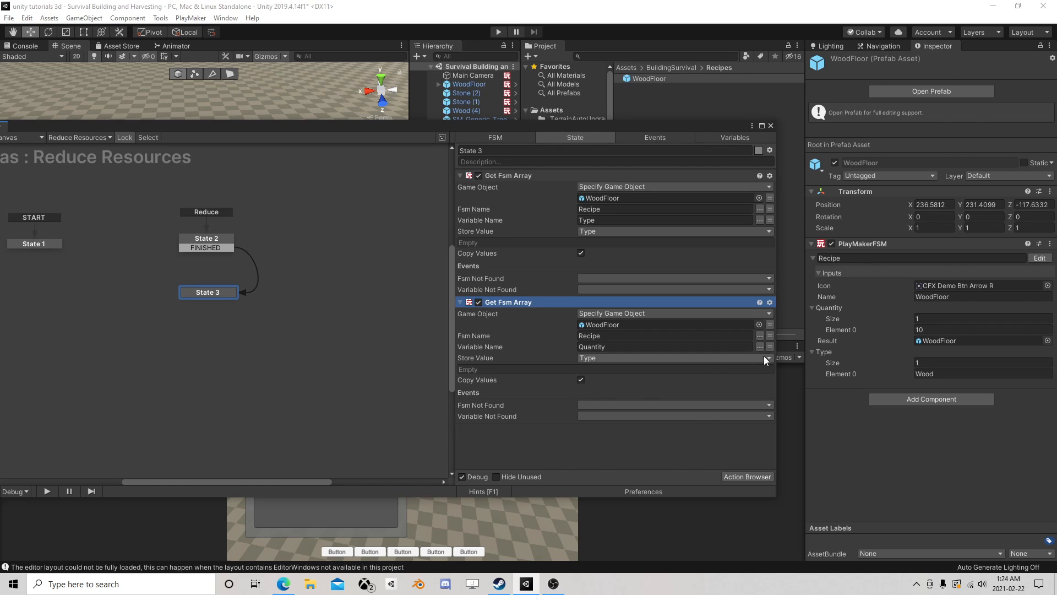
left_click(694, 358)
left_click(627, 368)
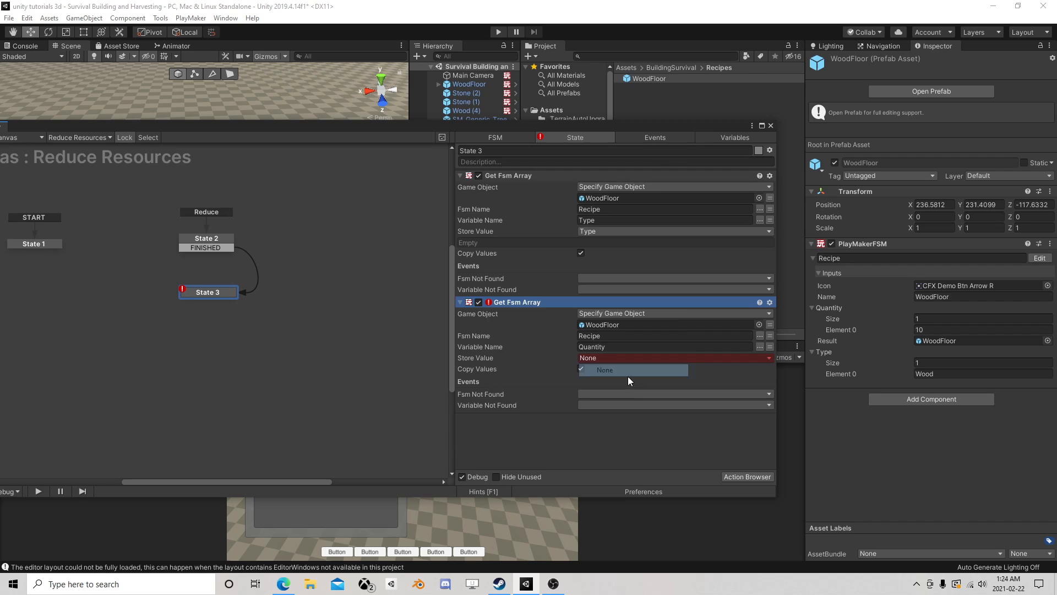
left_click(613, 354)
left_click(618, 369)
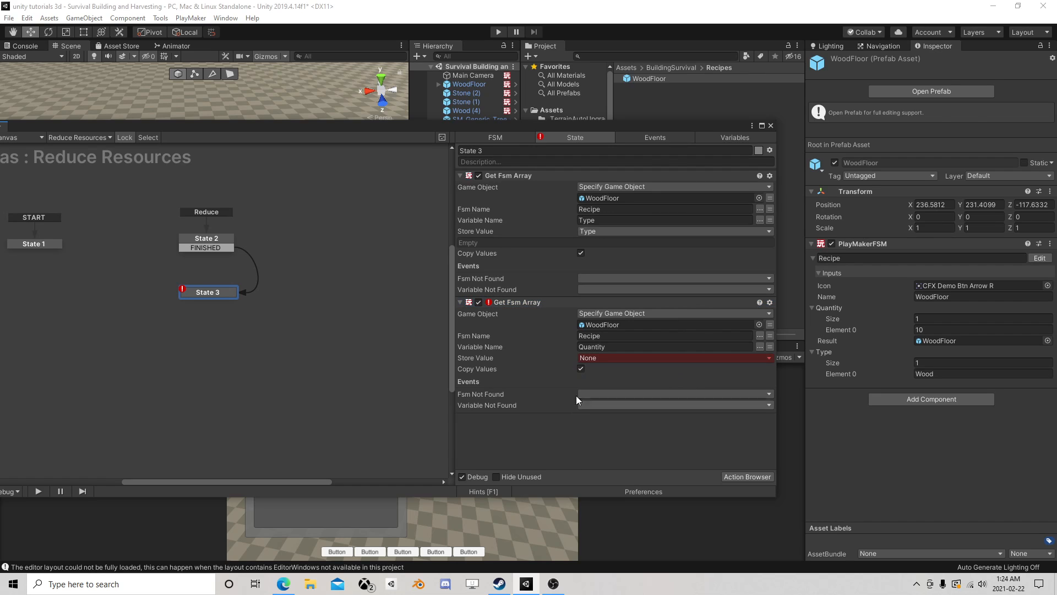
left_click(516, 304)
key("Delete")
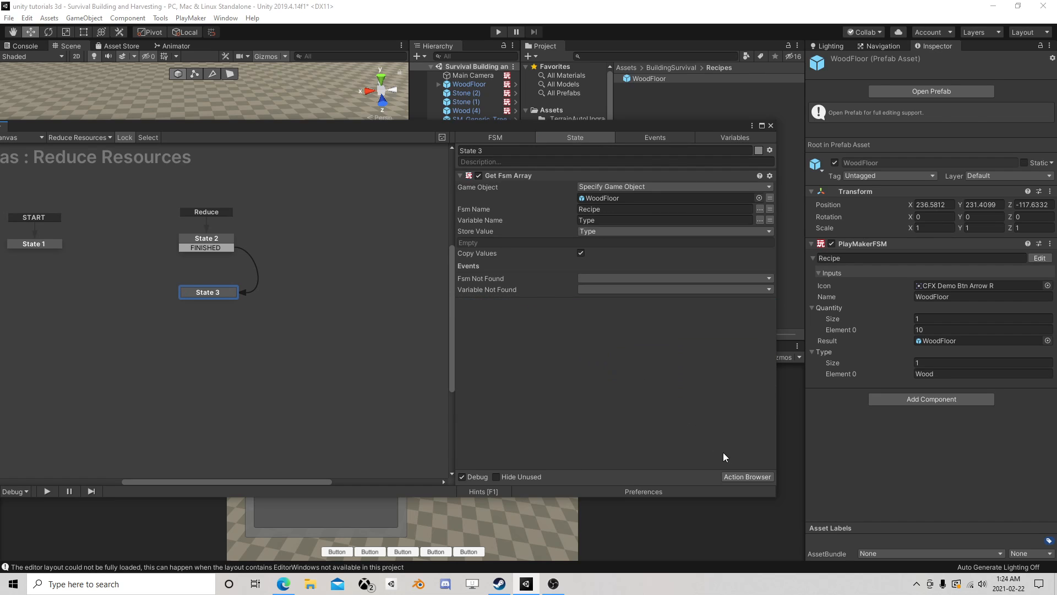
- Add a second Get Fsm Array action to State 3 and place it below the existing one
left_click(741, 477)
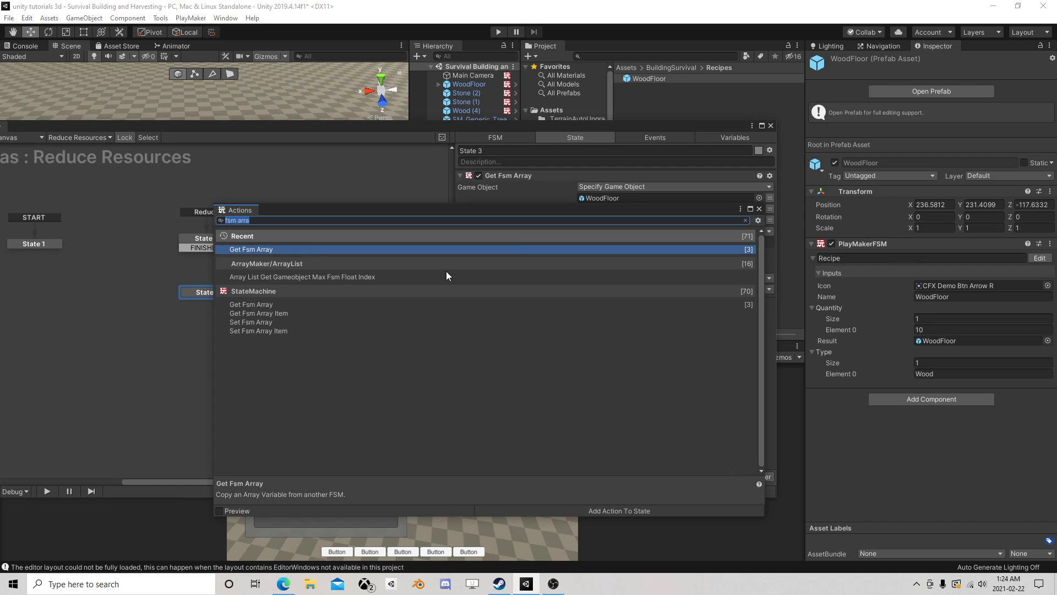
double_click(276, 251)
left_click(758, 209)
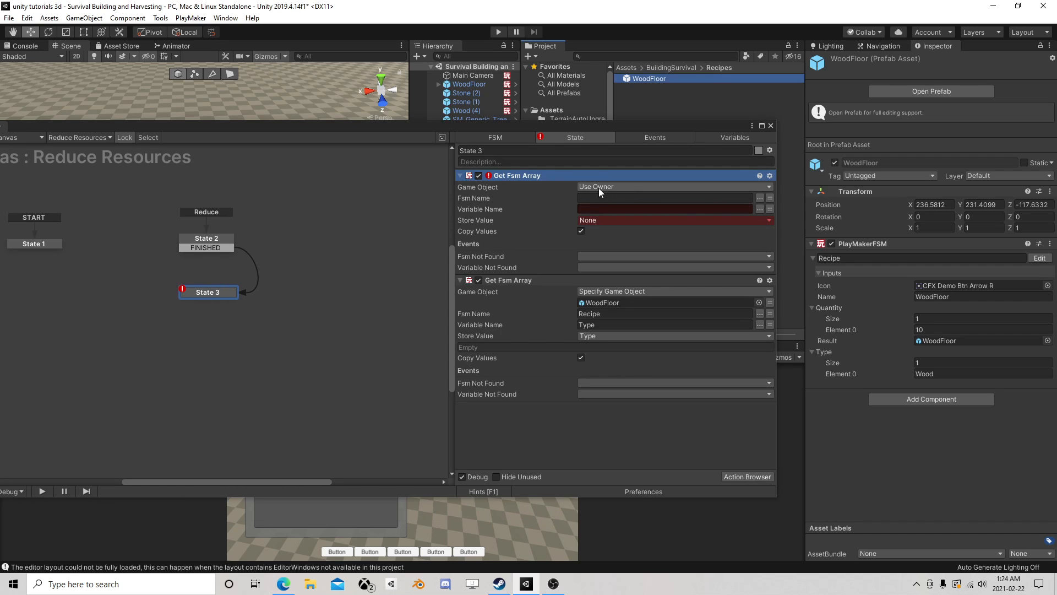
left_click_drag(517, 177, 529, 418)
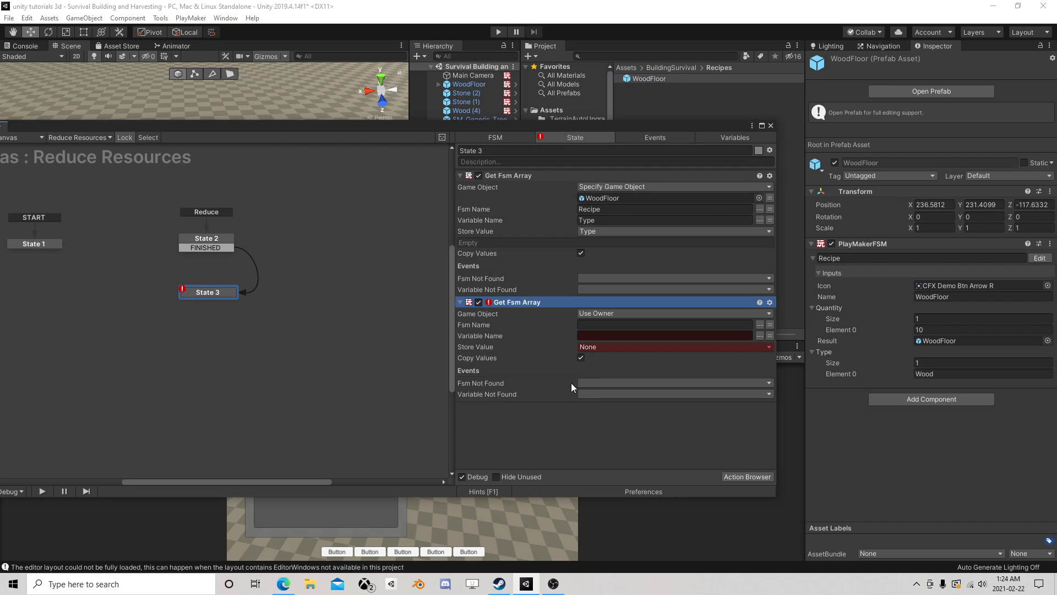
- Point the second Get Fsm Array action at the WoodFloor recipe prefab's Recipe FSM and Quantity variable, storing the result in Quantity
left_click(721, 313)
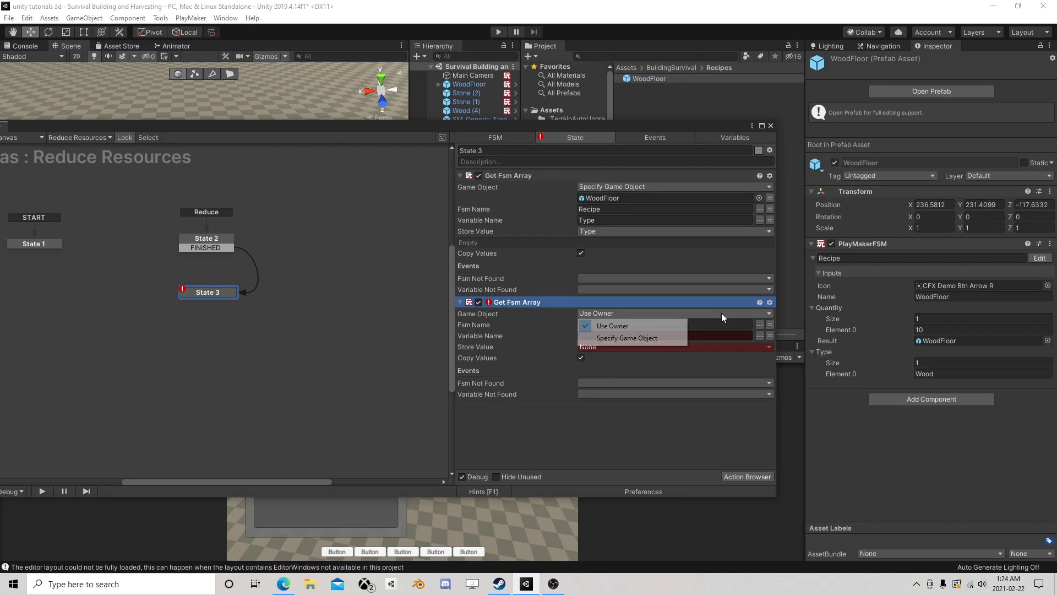
left_click(625, 338)
left_click_drag(650, 78, 620, 328)
left_click(759, 335)
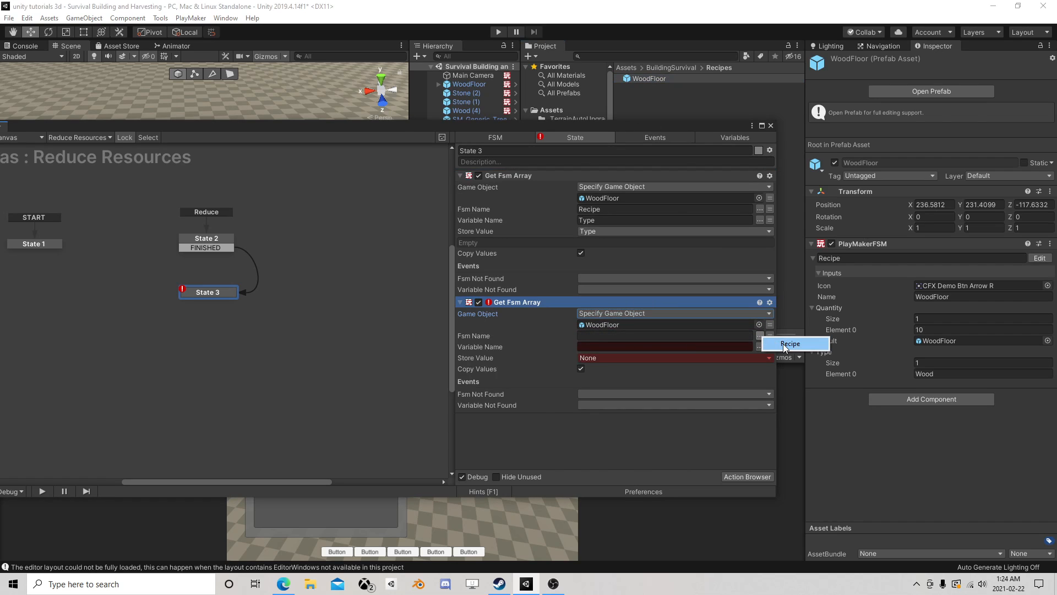
left_click(790, 343)
left_click(759, 346)
left_click(783, 354)
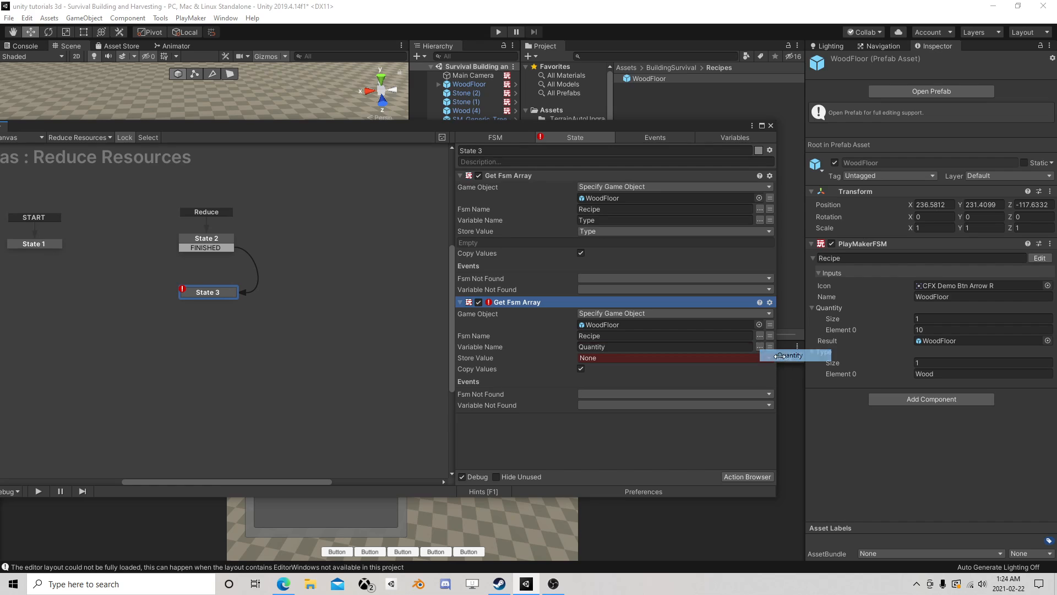
left_click(655, 358)
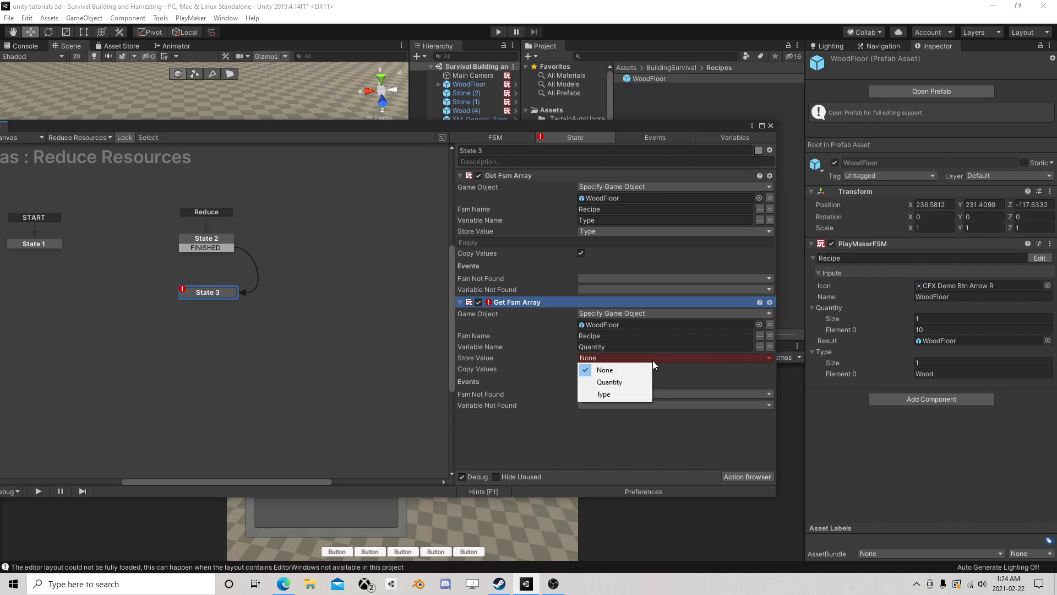
left_click(617, 384)
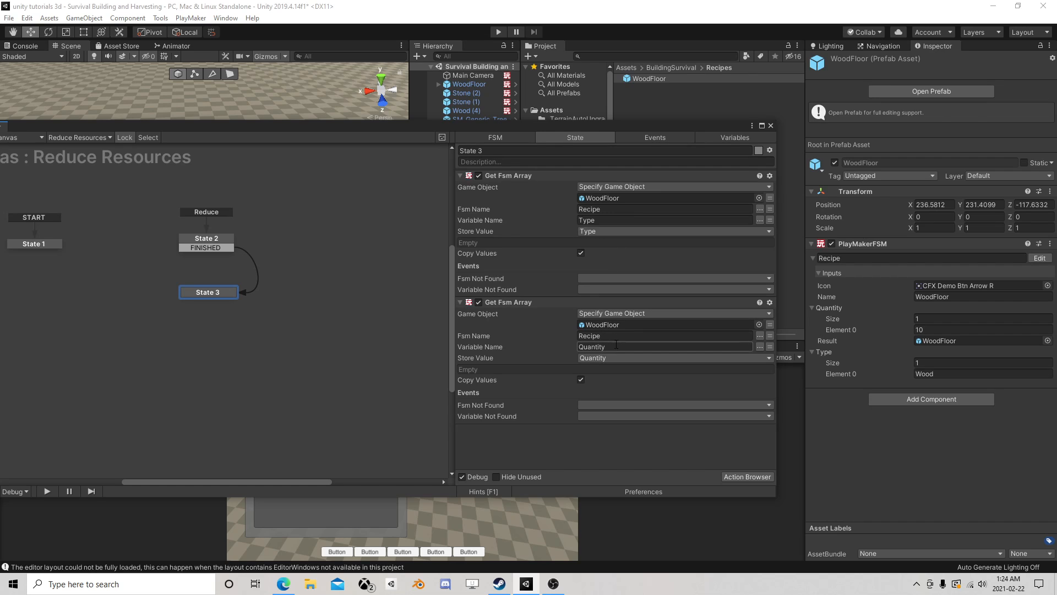
- Set the game object of both Get Fsm Array actions to the Recipe to Reduce variable
left_click(769, 198)
left_click(759, 198)
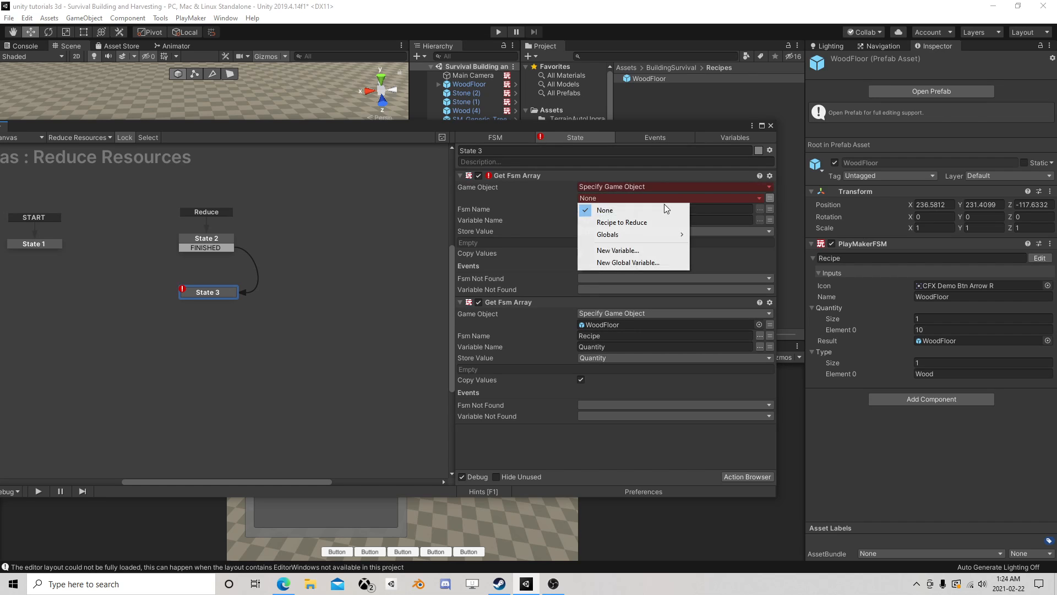
left_click(661, 218)
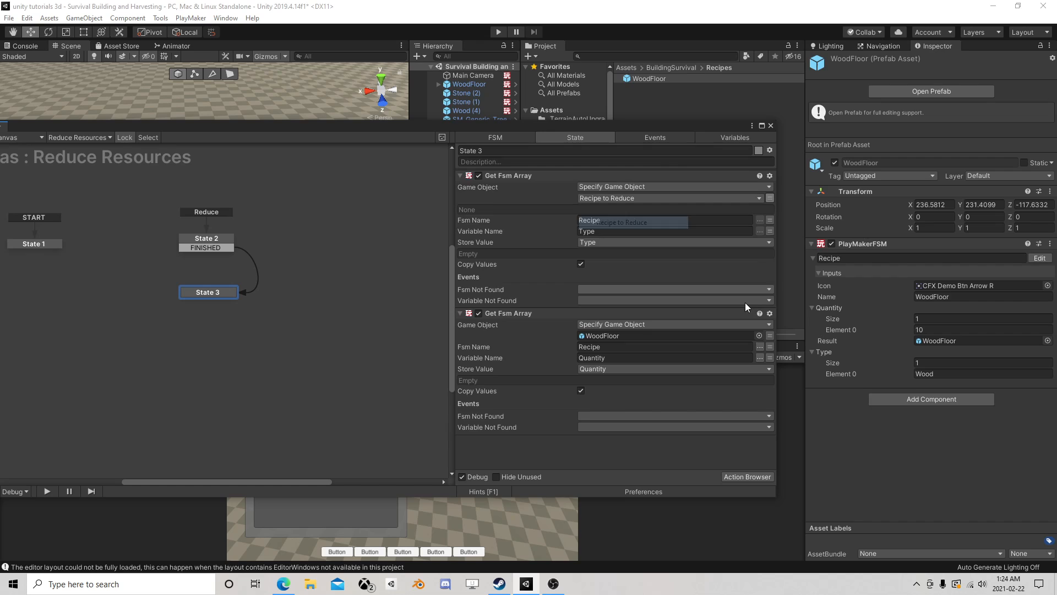
left_click(736, 335)
left_click(769, 336)
left_click(721, 336)
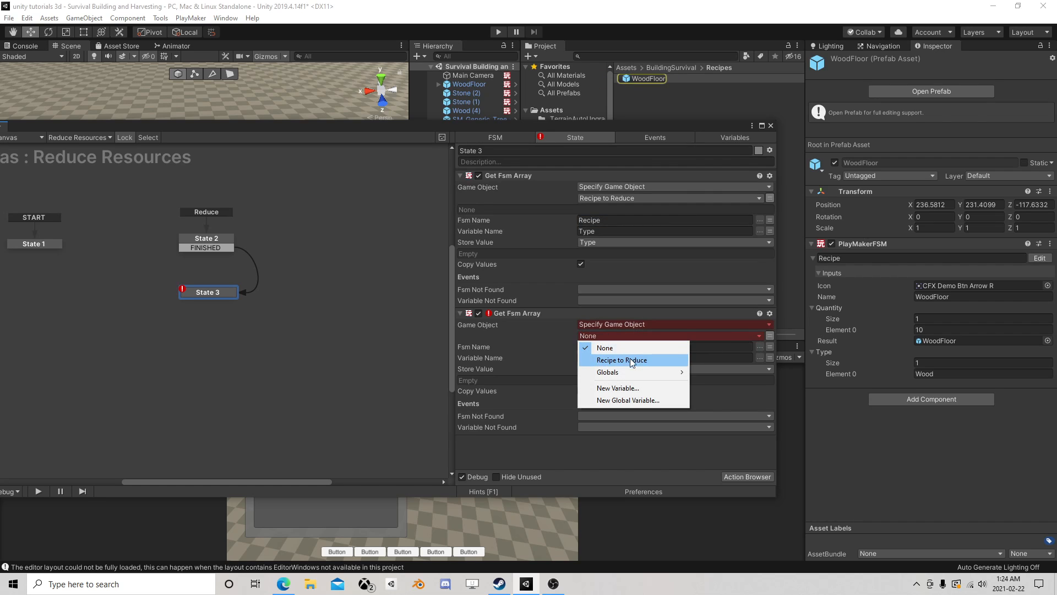
left_click(628, 356)
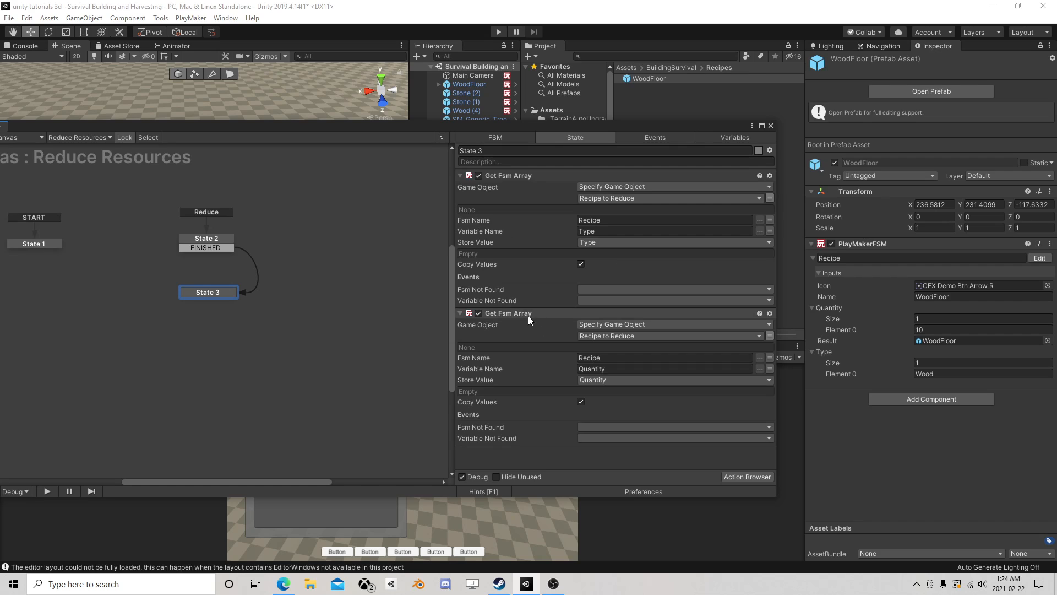
- Move State 3 directly under State 2 and add a FINISHED transition to it
left_click_drag(204, 291, 203, 272)
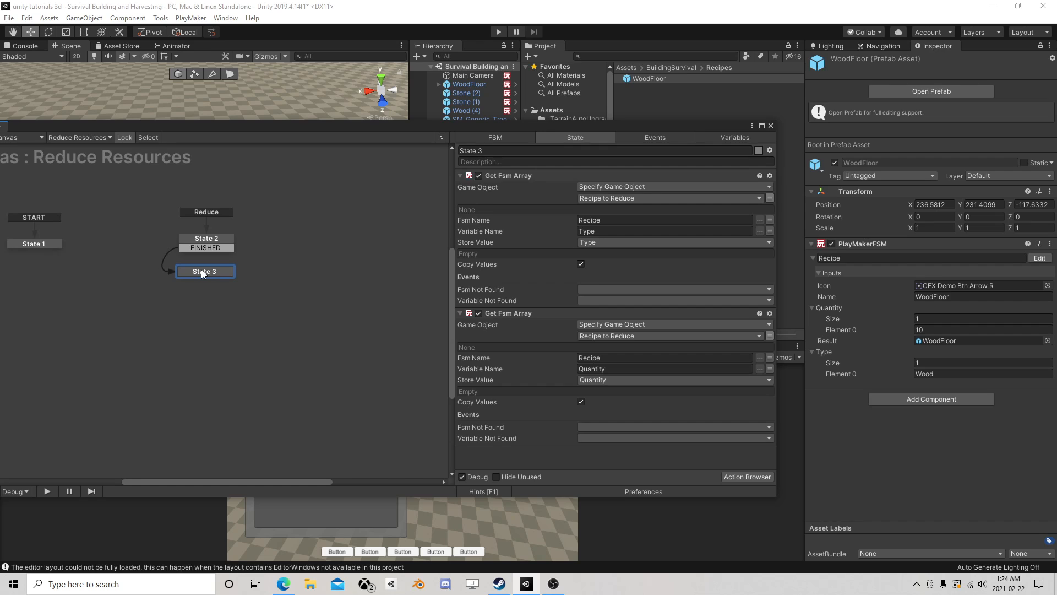
right_click(203, 271)
mouse_move(236, 278)
left_click(361, 287)
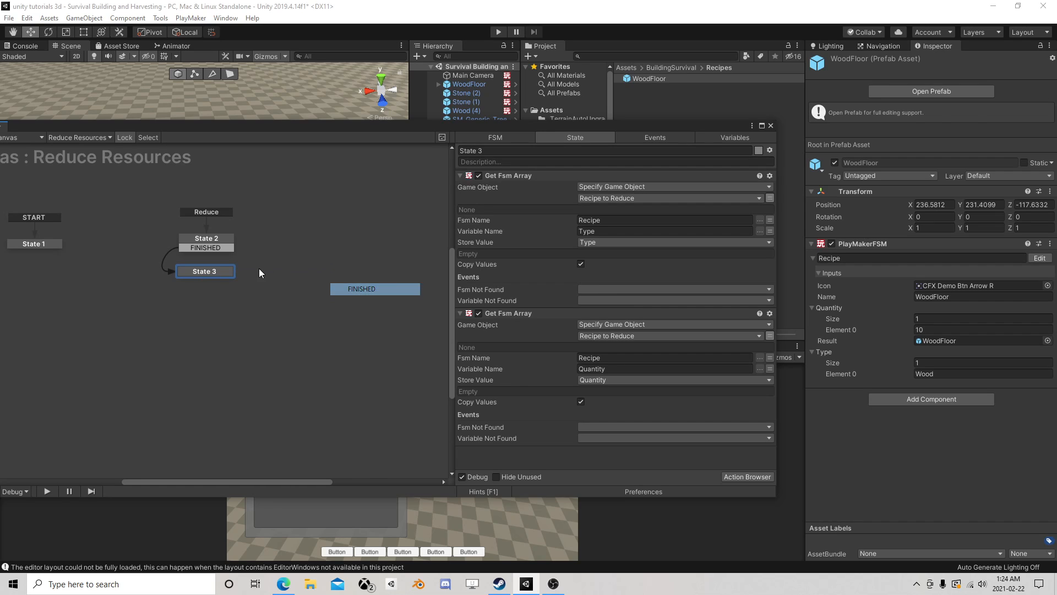
left_click_drag(215, 277, 215, 271)
- Rename State 2 to Retrieve Start Data
left_click(214, 242)
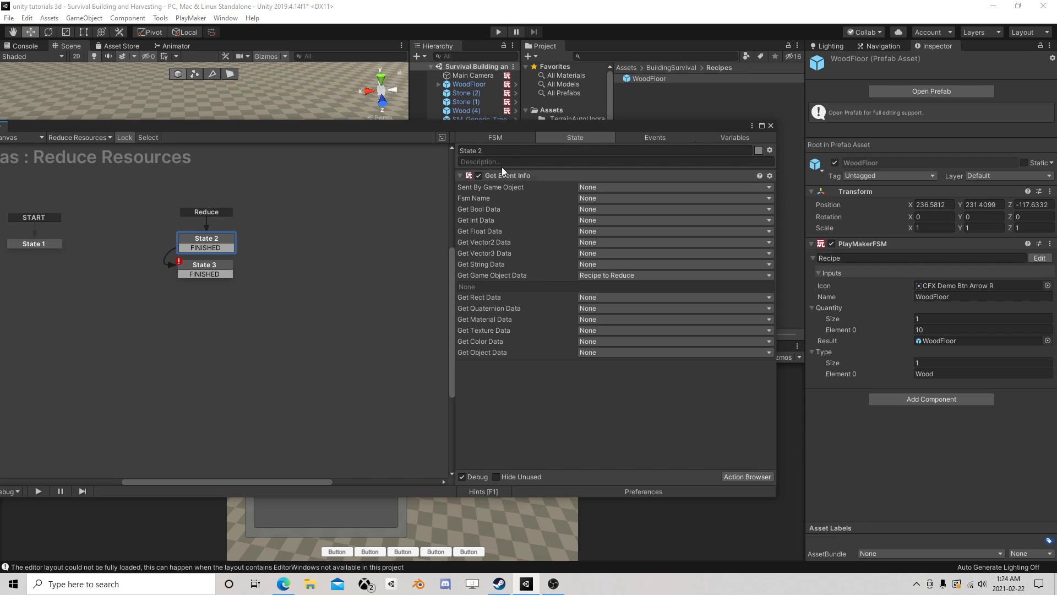
left_click(515, 152)
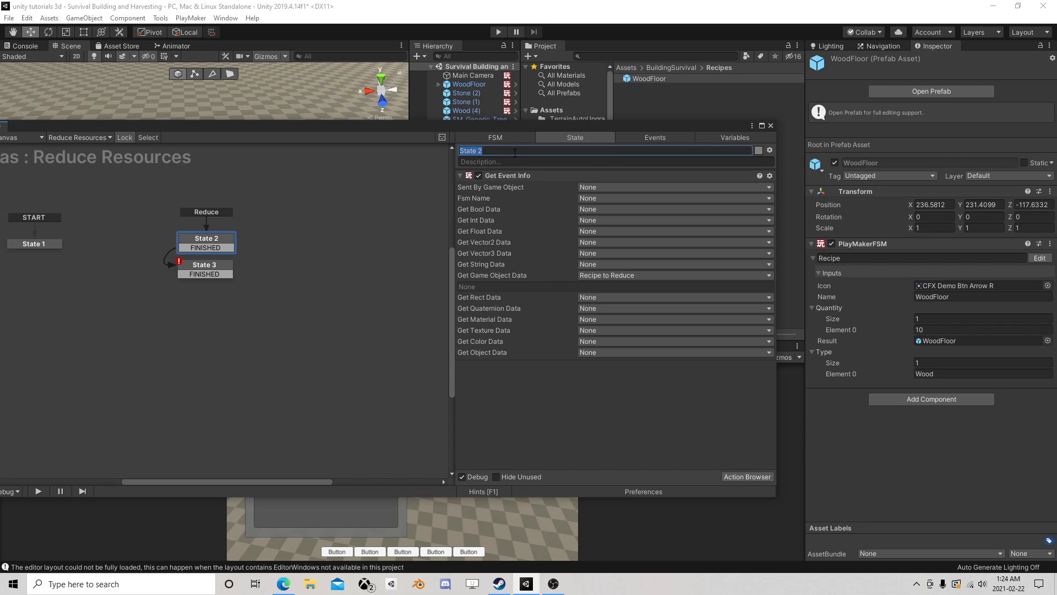
type("Retrieve Start Data")
key("Return")
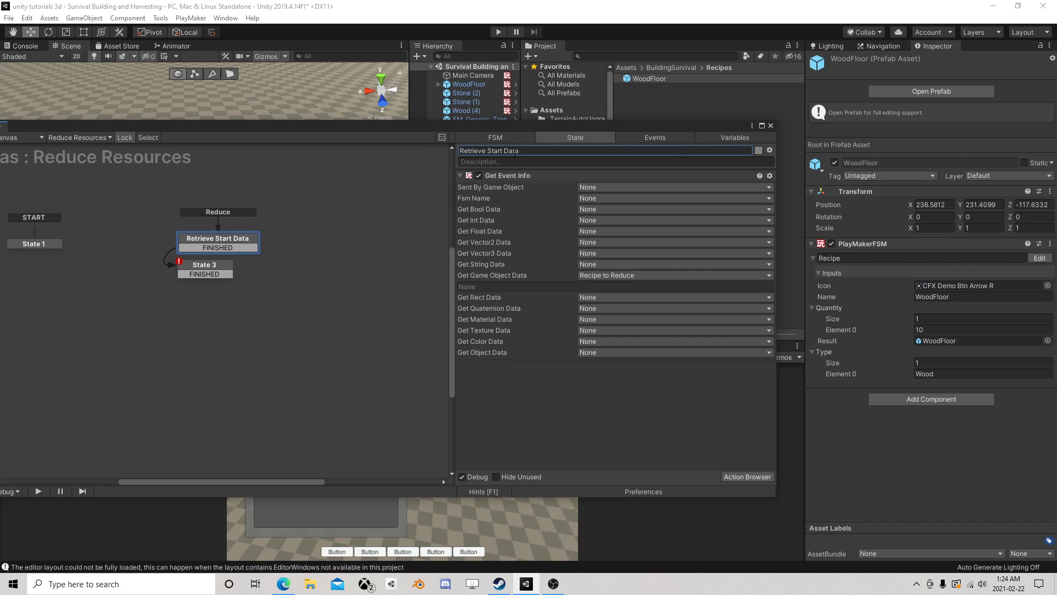
- Rename State 3 to Copy Recipe Arrays
left_click(208, 271)
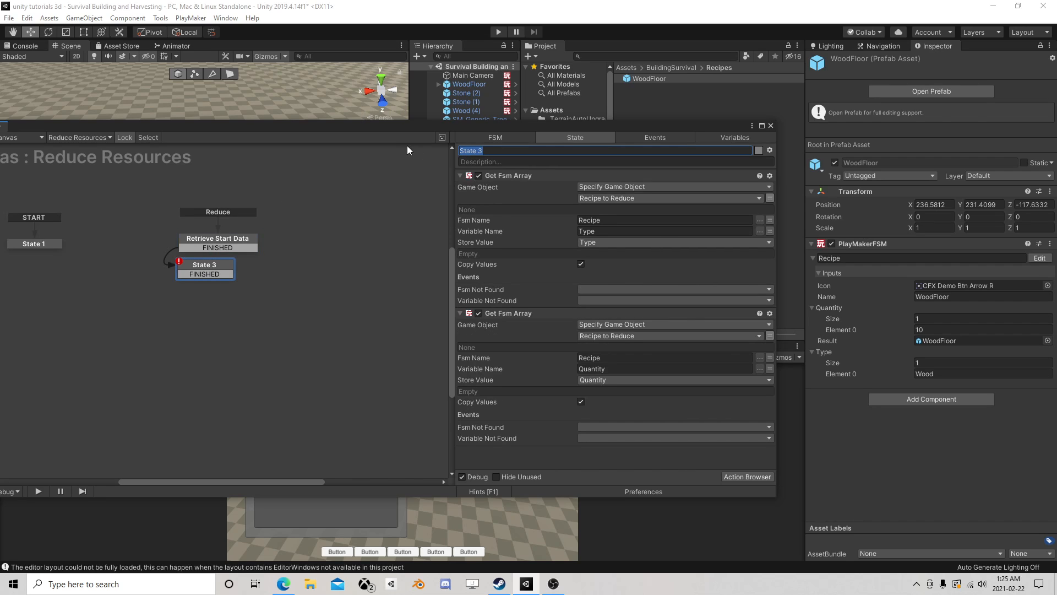
type("Copy Recipe Arrays")
key("Return")
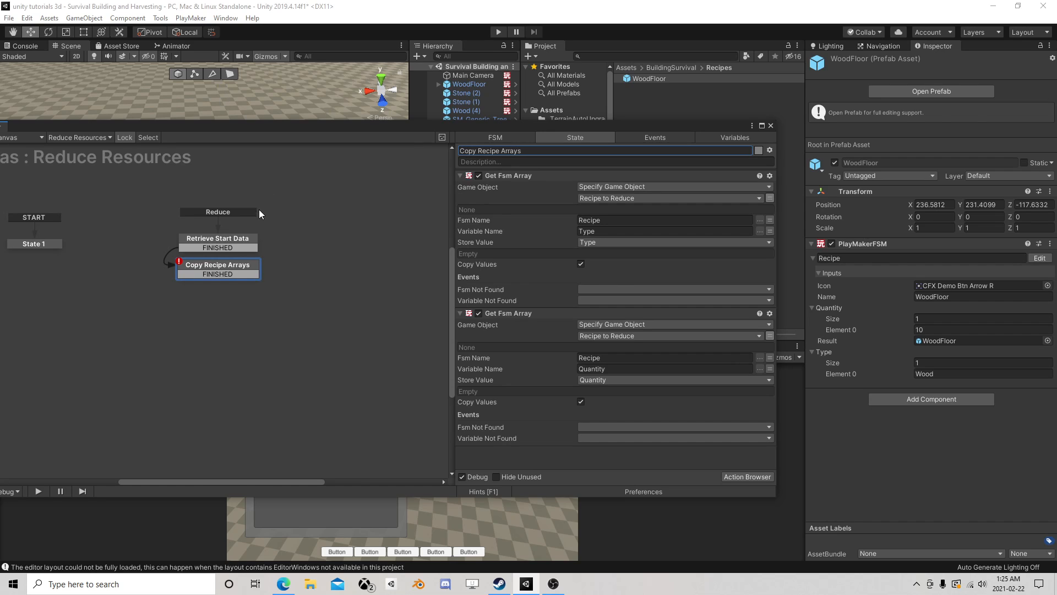
- Add a new state below Copy Recipe Arrays and connect that state's FINISHED transition to it
right_click(179, 315)
left_click(199, 320)
left_click_drag(224, 275, 208, 305)
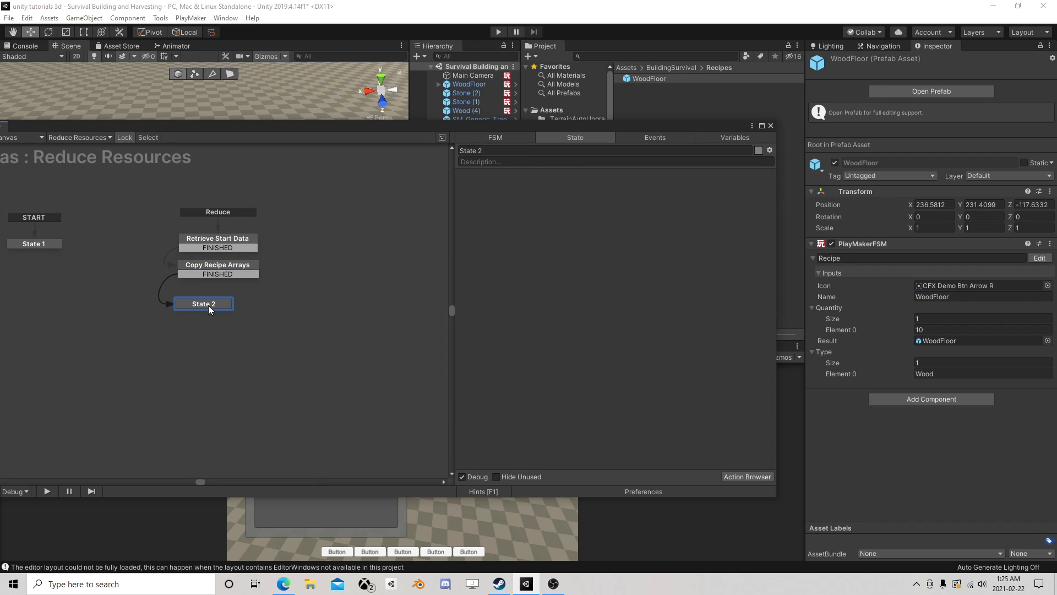
- Add an Array Get Next action to the new state
left_click(732, 476)
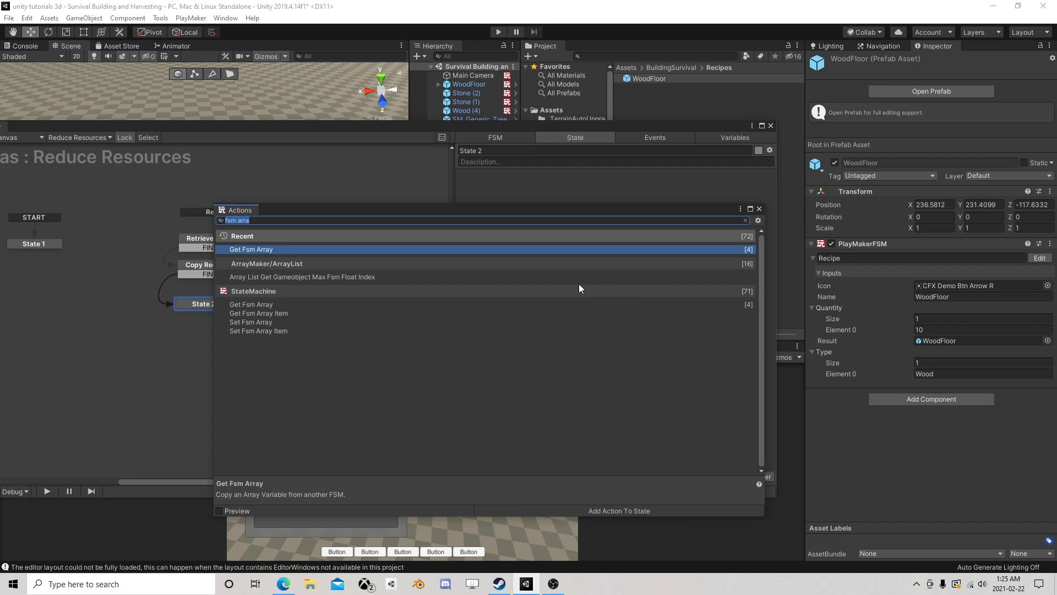
type("array")
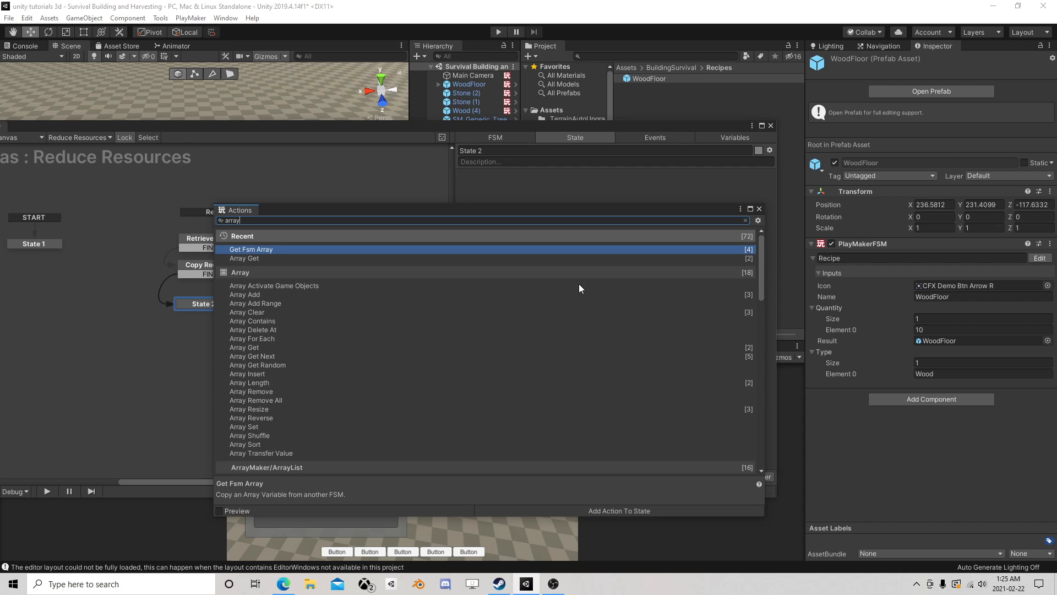
type(" get")
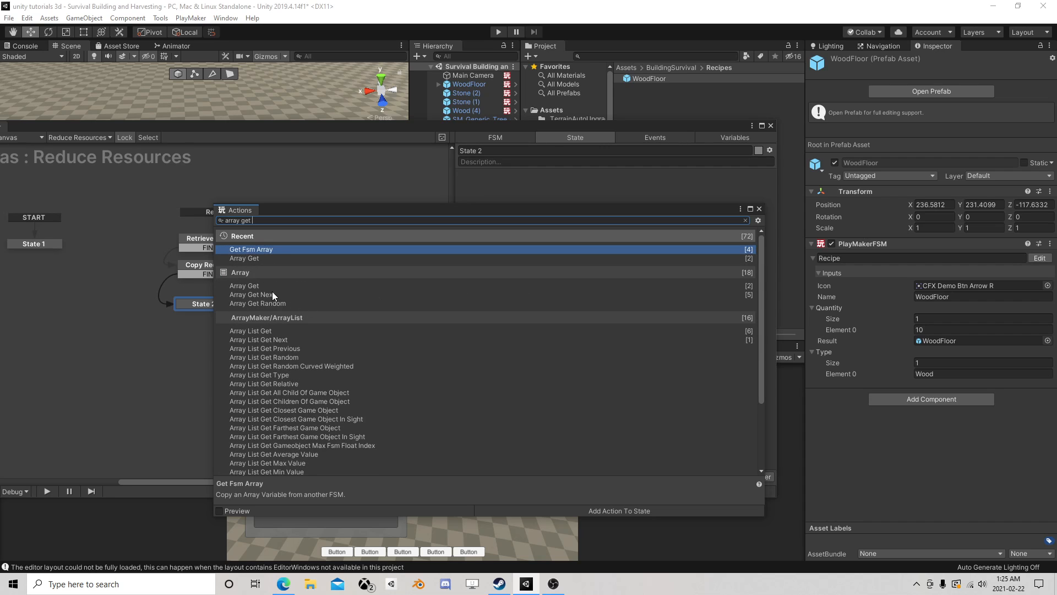
double_click(262, 294)
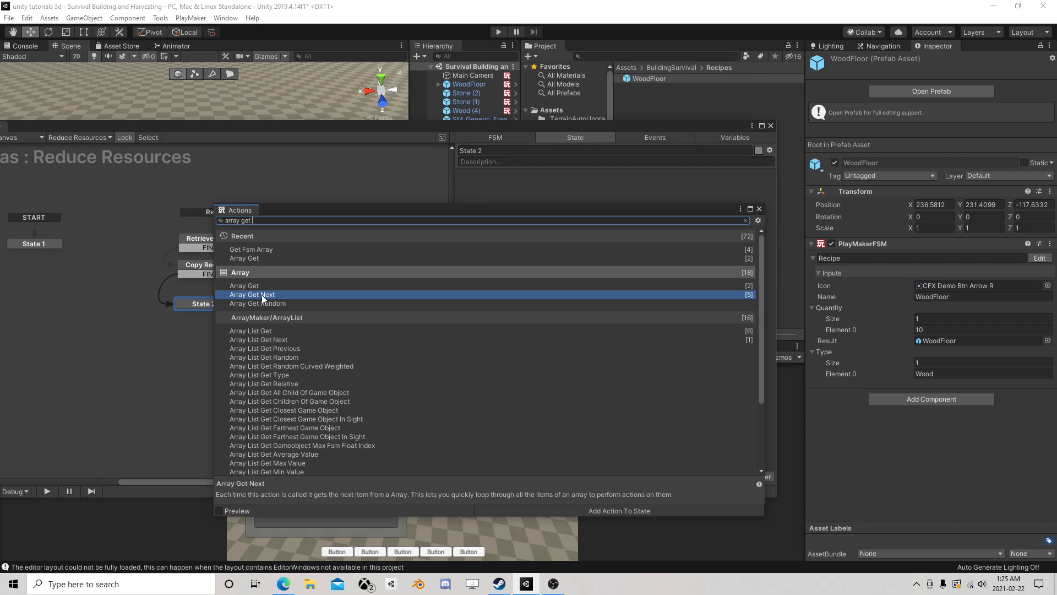
left_click(760, 209)
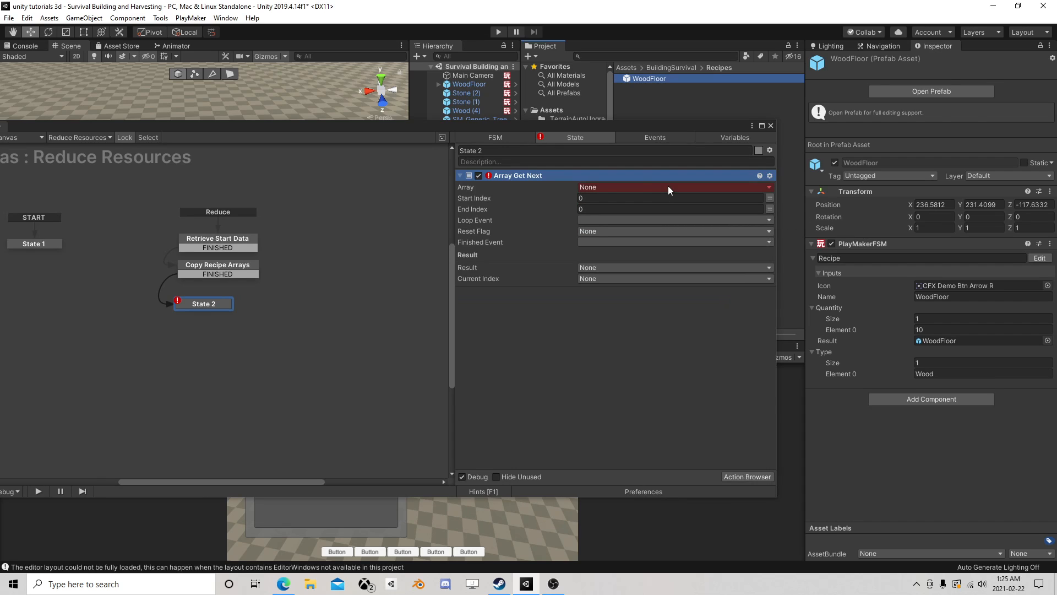
- Set State 2's Array Get Next action to iterate over the Type array and create a new loop event as its Loop Event
left_click(592, 185)
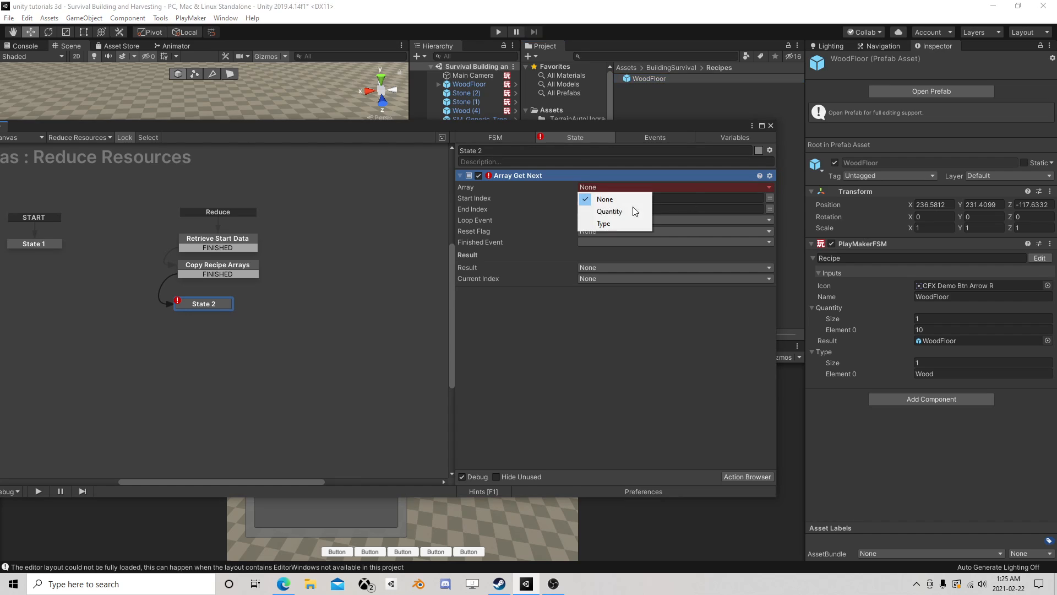
left_click(646, 222)
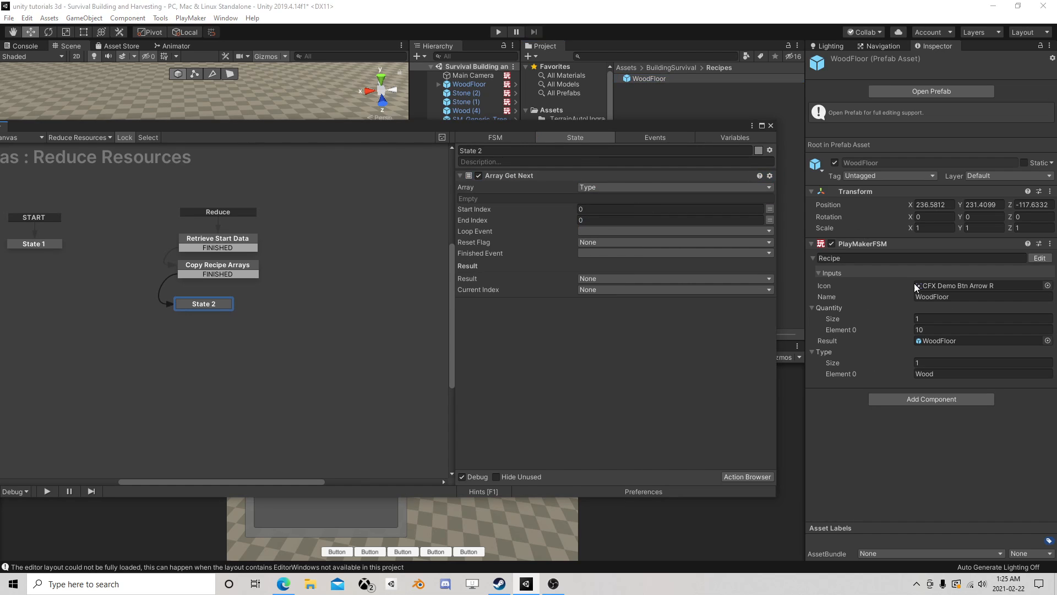
left_click(586, 231)
left_click(616, 323)
type("loop")
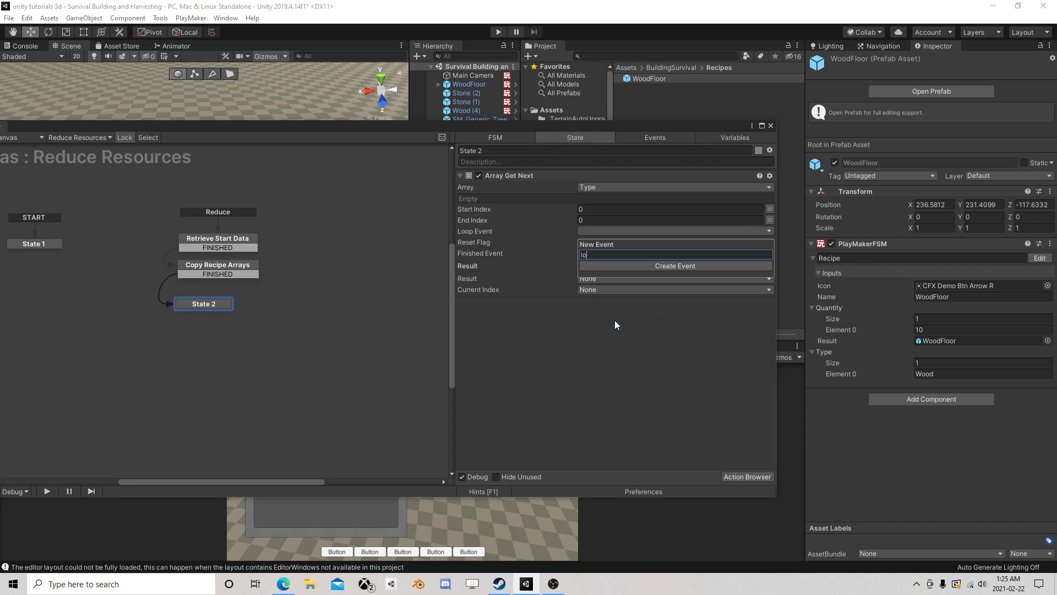
key("Return")
left_click(604, 252)
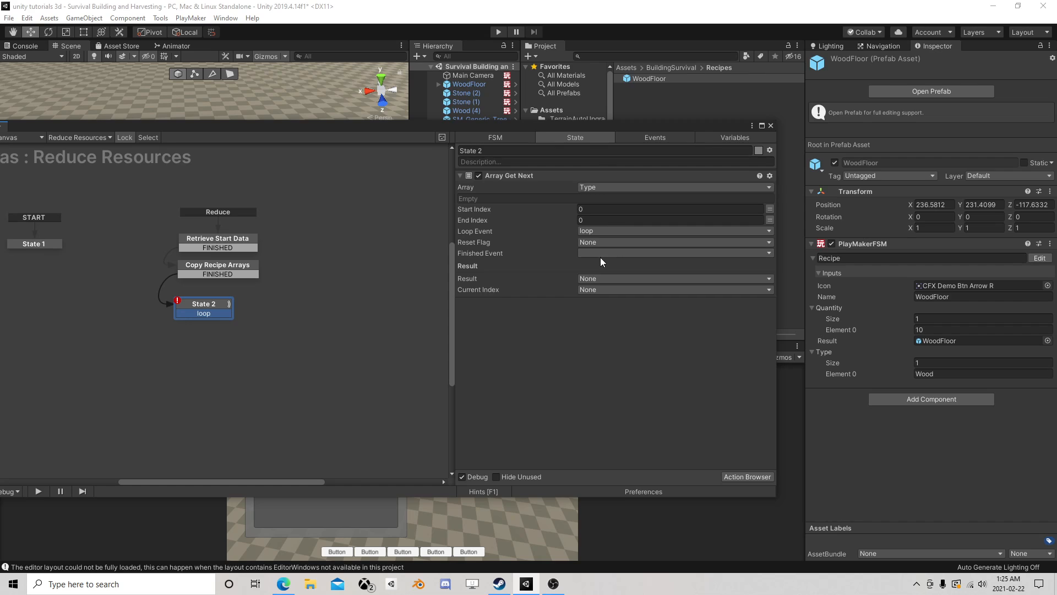
- Store the Array Get Next action's Current Index in a new variable named TypeIndex
left_click(595, 289)
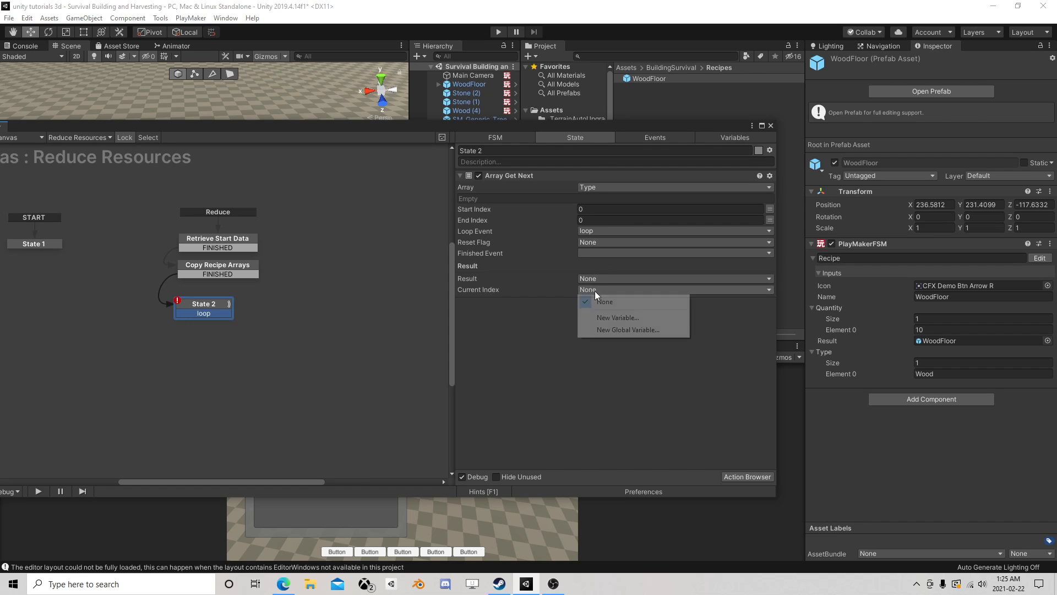
left_click(627, 316)
type("T")
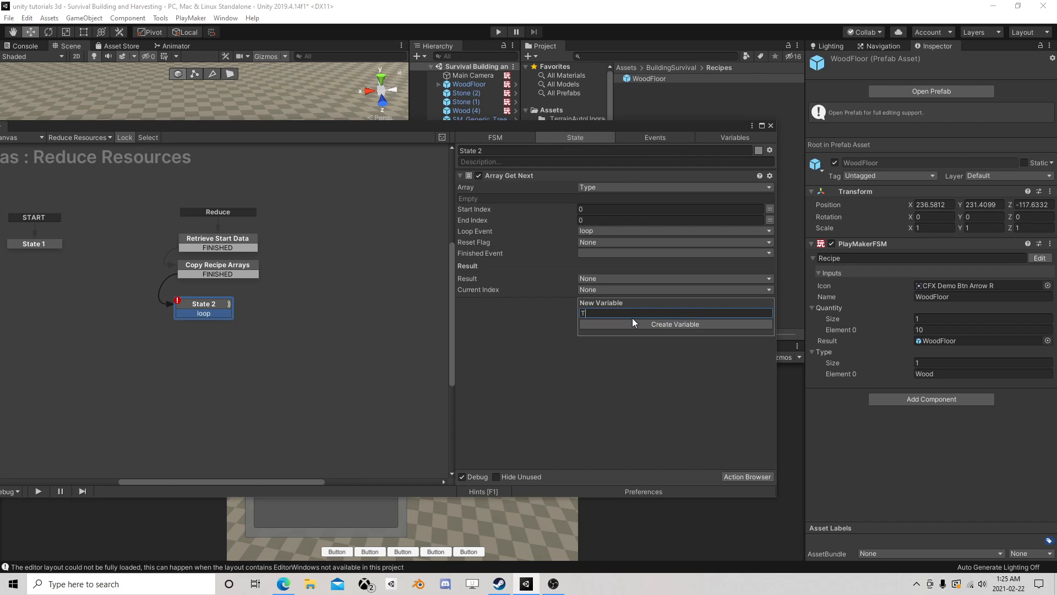
type("ypeIndex")
left_click(632, 320)
- Store the Array Get Next action's Result in a new variable named CurrentType
left_click(616, 288)
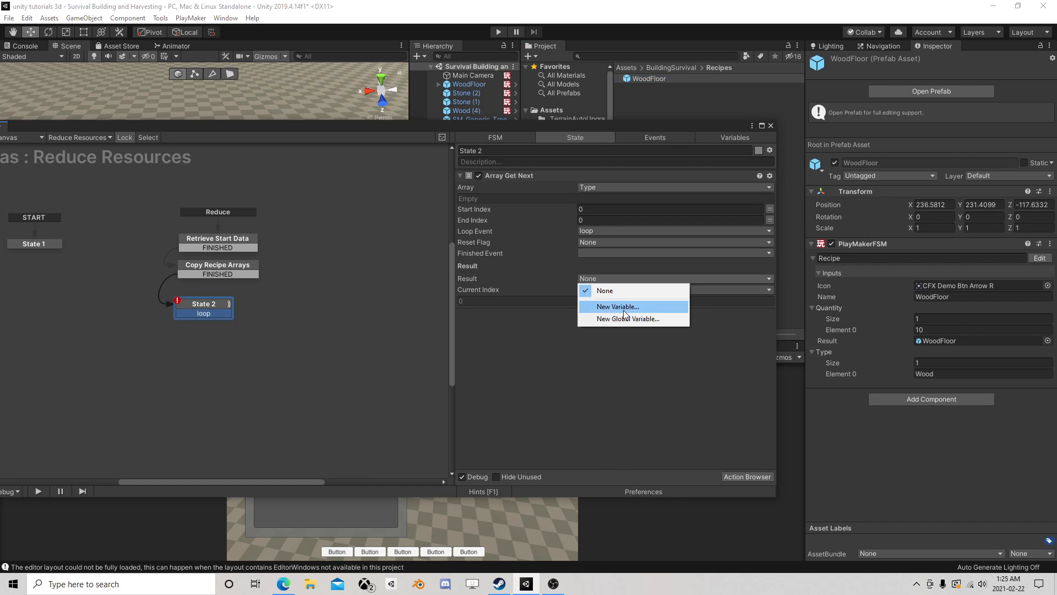
left_click(622, 306)
type("Curre")
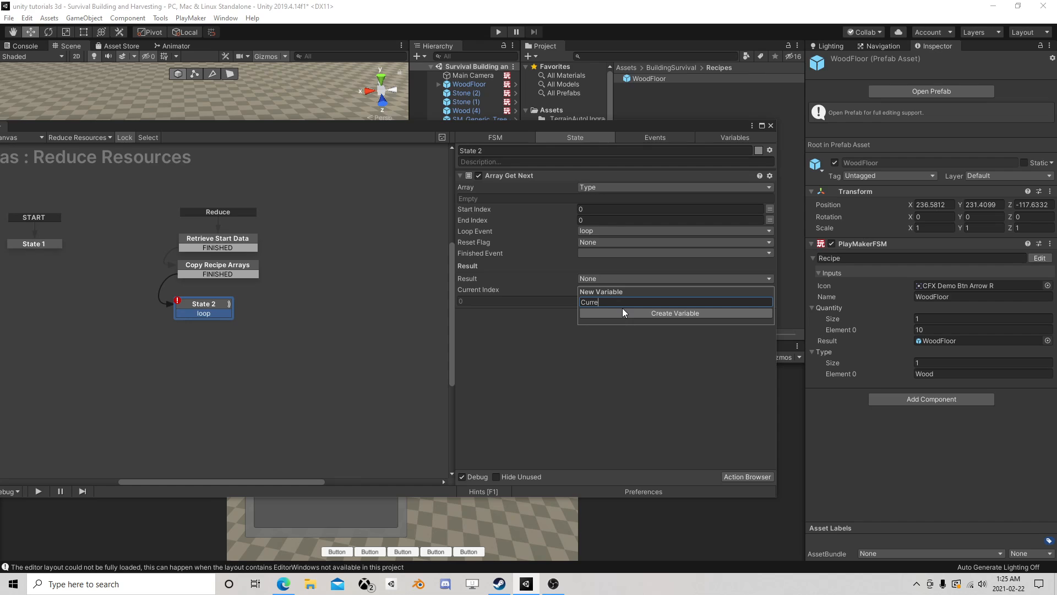
type("ntType")
left_click(623, 310)
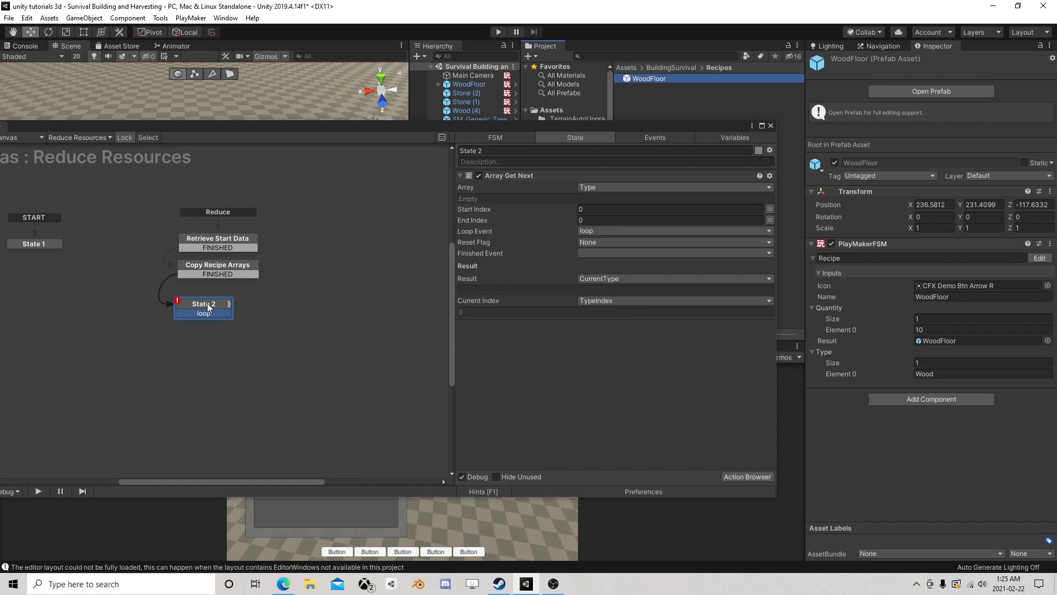
- Align State 2 below Copy Recipe Arrays, add a new state beside it, and connect State 2's loop transition to the new state
left_click_drag(208, 306, 211, 304)
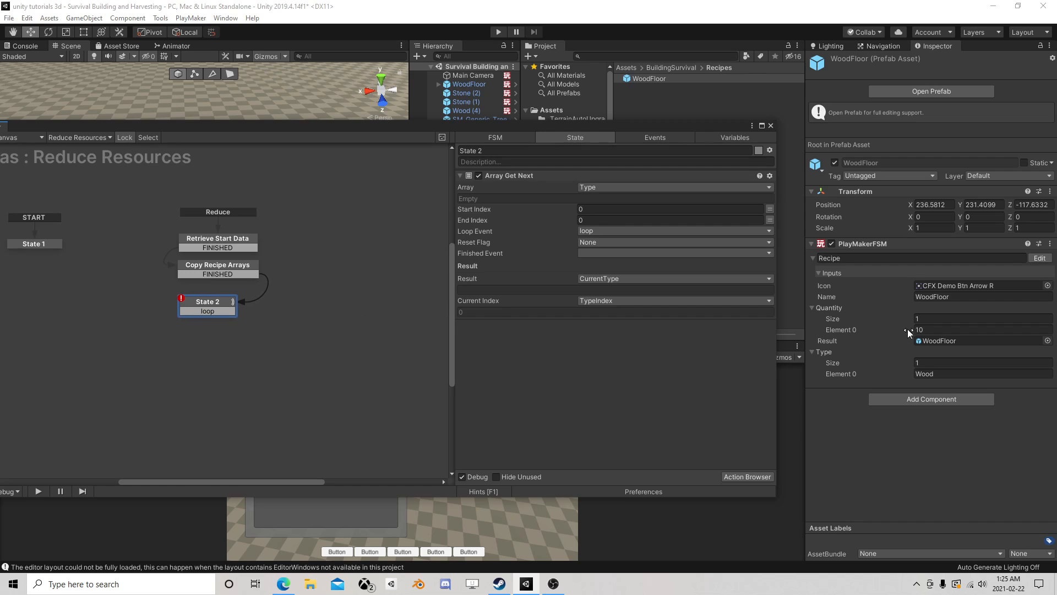
left_click(932, 374)
right_click(292, 303)
left_click(322, 308)
left_click_drag(223, 311, 326, 305)
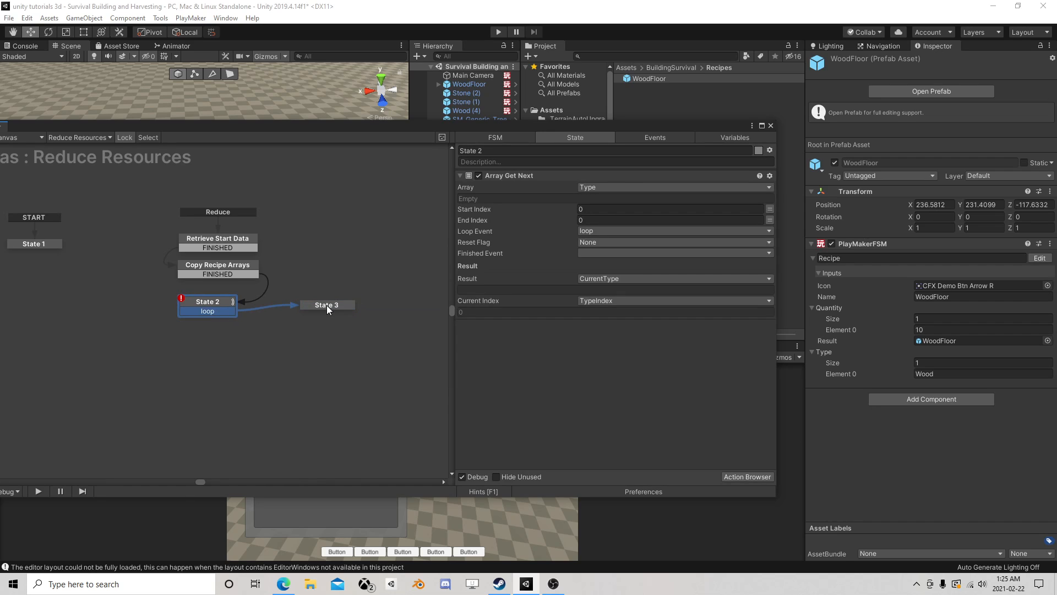
left_click(322, 304)
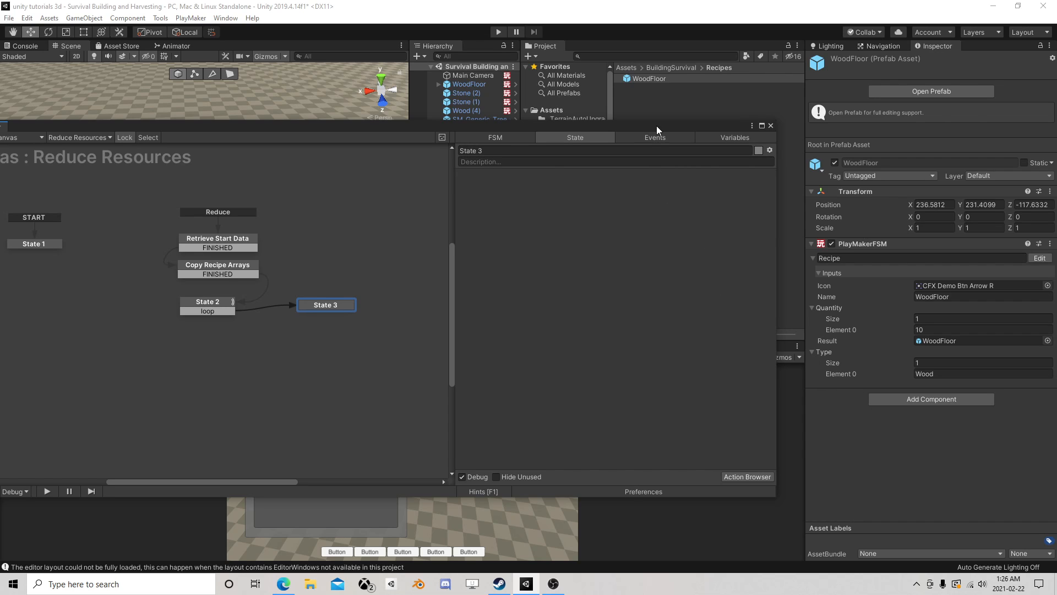
- Add the Player object from the scene as a GameObject variable of the Reduce Resources FSM
left_click_drag(656, 126, 683, 174)
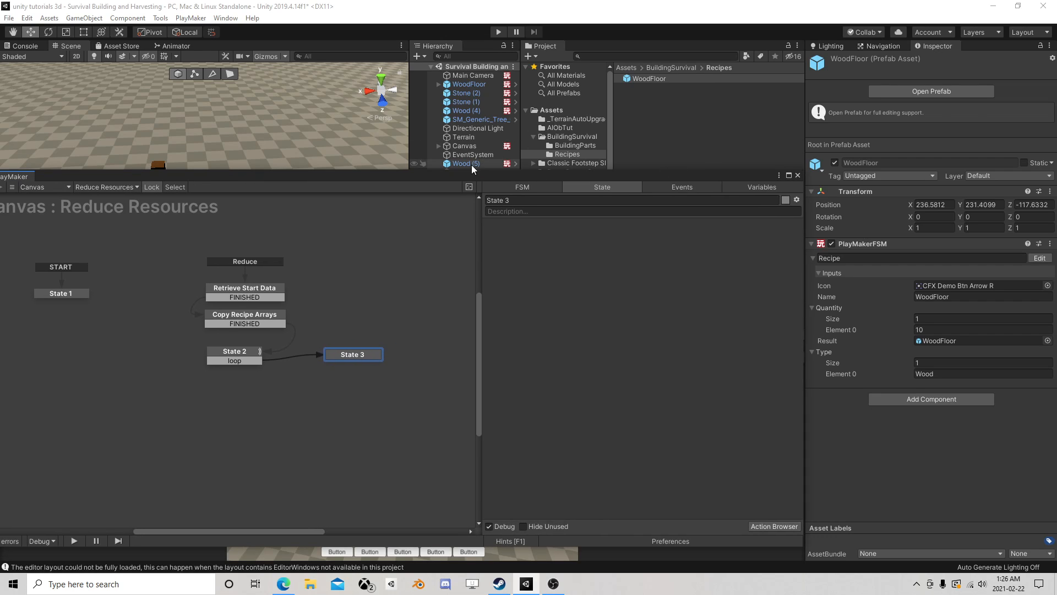
left_click_drag(468, 176, 474, 229)
left_click(462, 189)
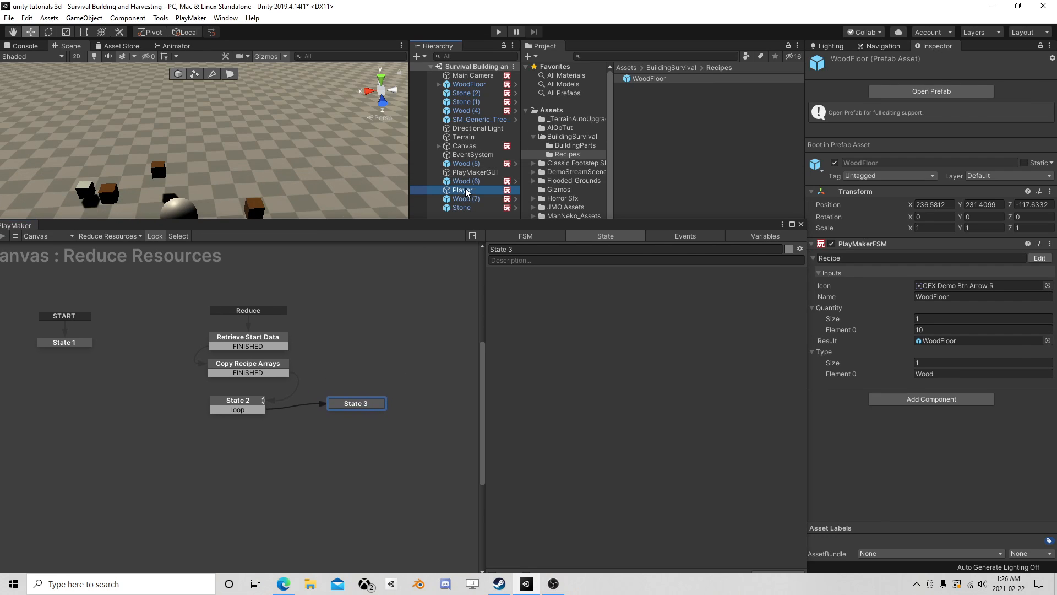
left_click(744, 237)
left_click_drag(463, 190, 575, 382)
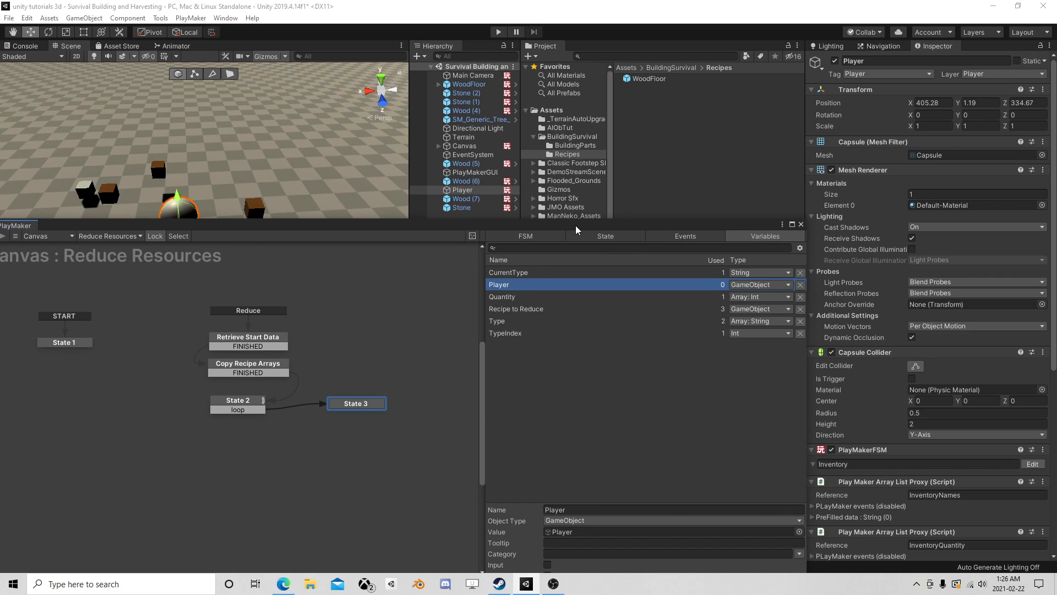
left_click_drag(575, 224, 569, 121)
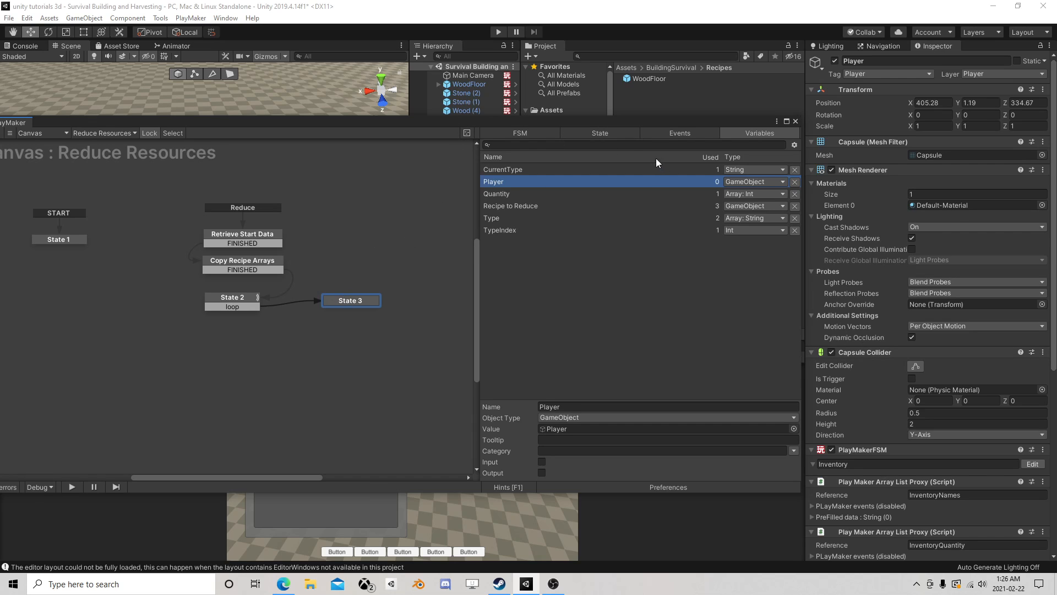
- Examine the Player's array list proxies and expand the InventoryNames proxy's prefilled data to check its type
left_click_drag(574, 122, 567, 212)
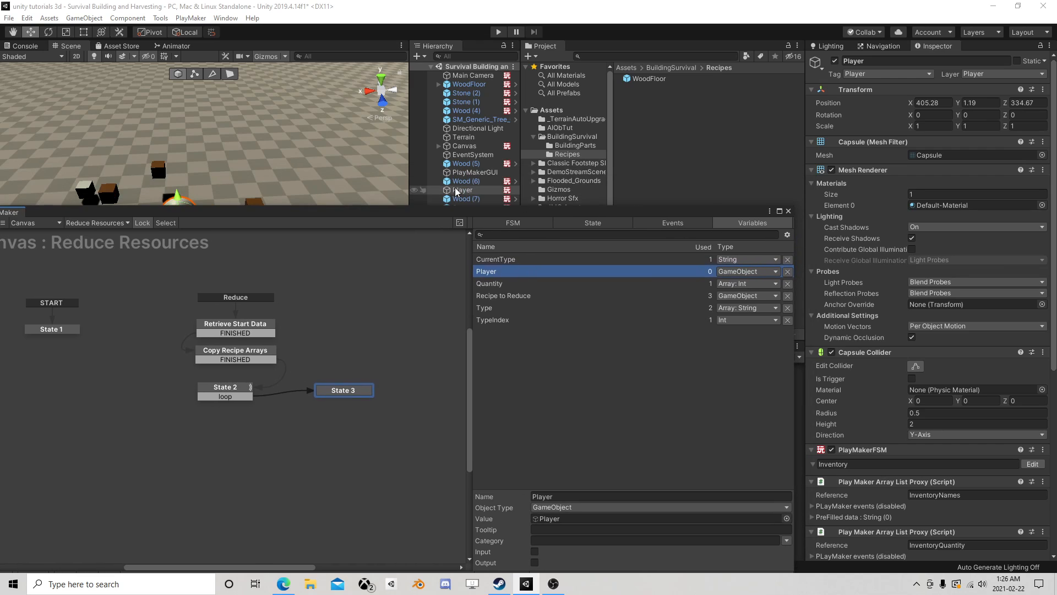
scroll(839, 319, "down", 5)
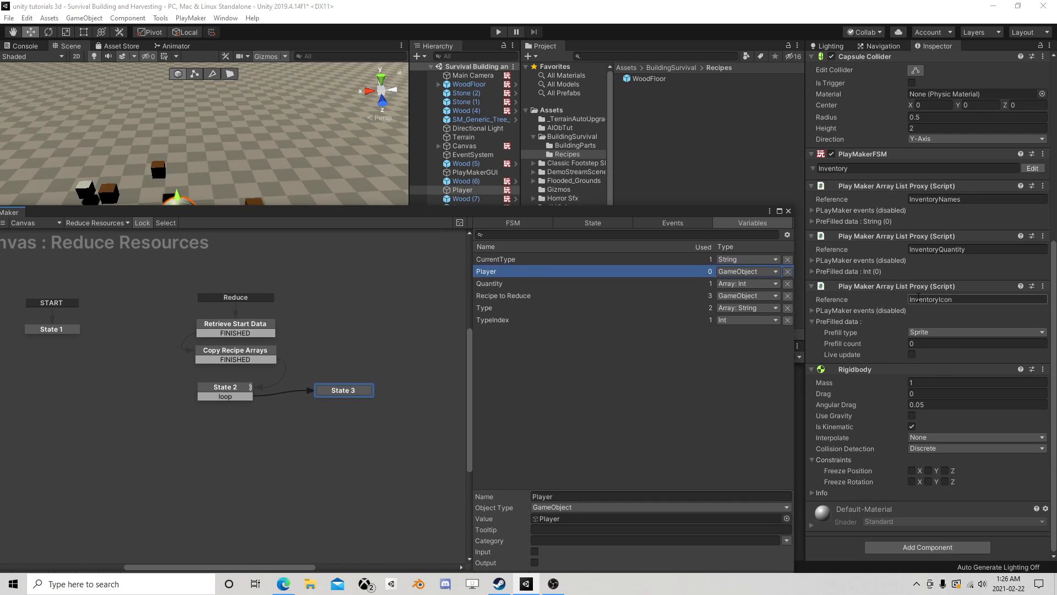
left_click(812, 210)
left_click(812, 211)
left_click(813, 221)
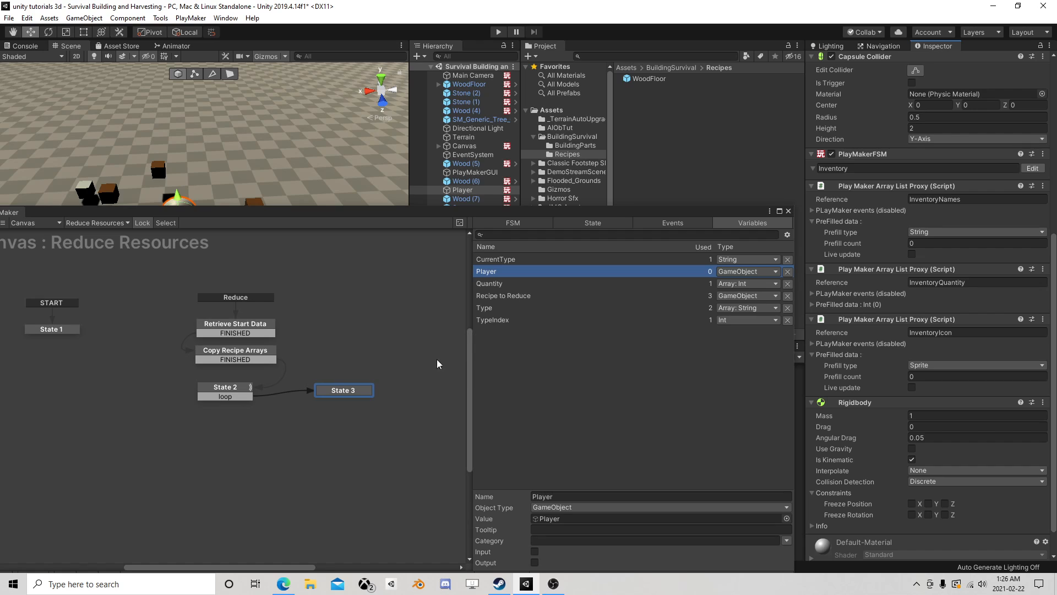
- Add an Array List Contains action to State 3
left_click_drag(348, 394, 360, 387)
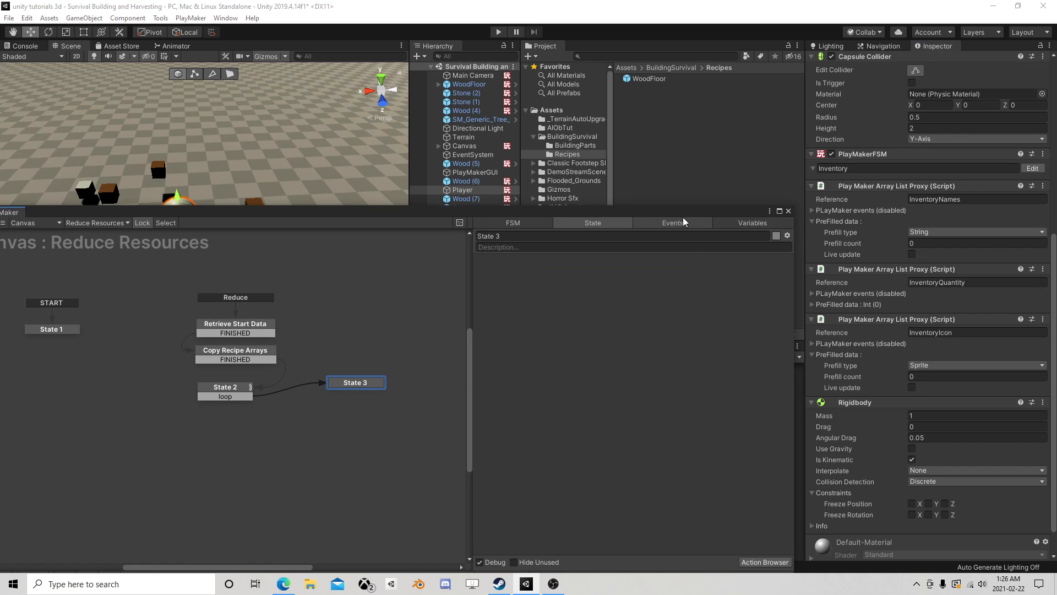
left_click(748, 497)
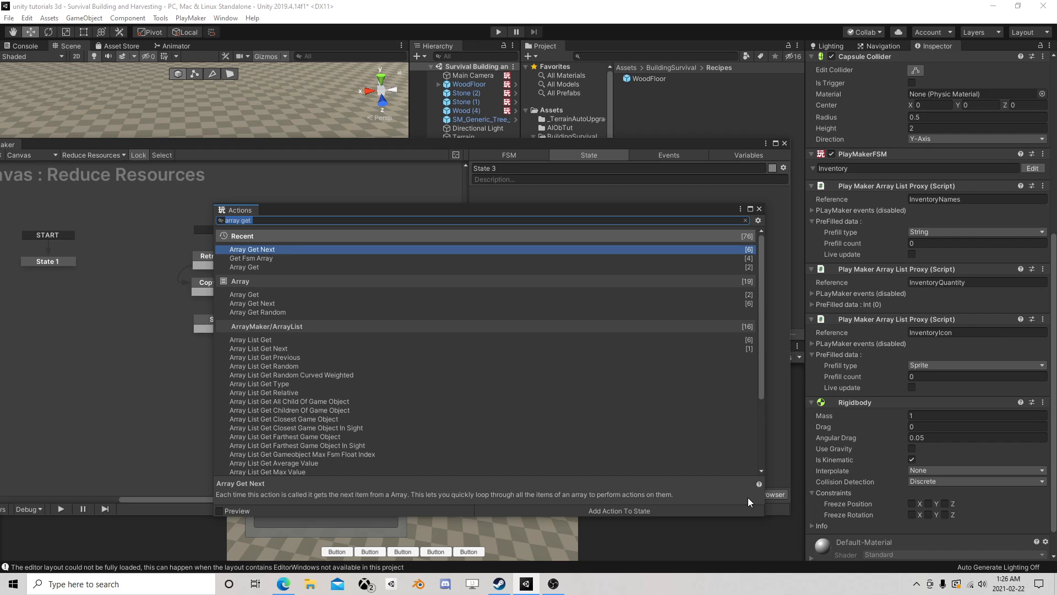
type("array li")
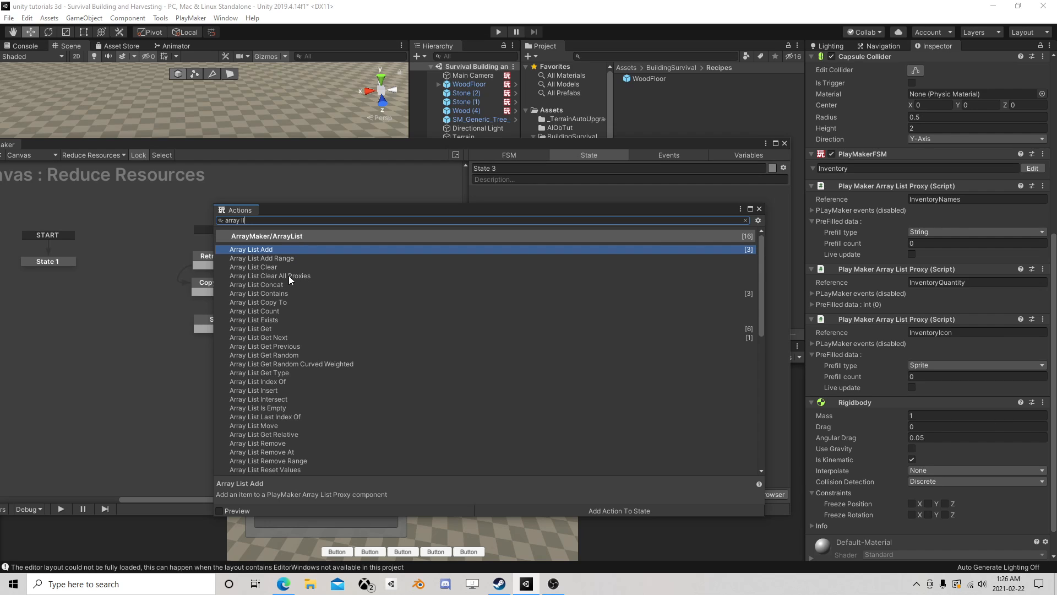
double_click(276, 293)
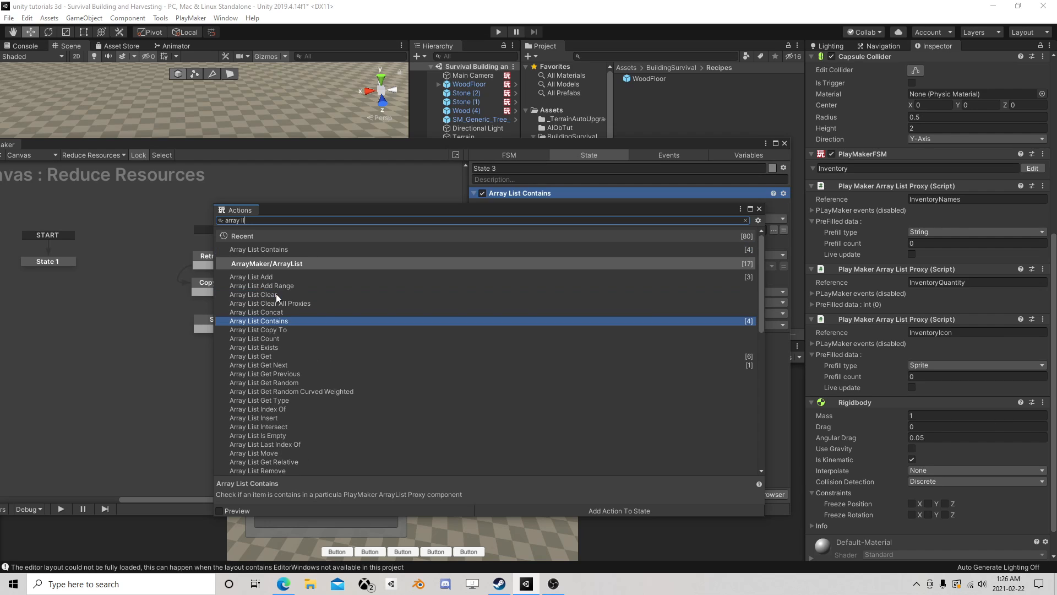
left_click(759, 209)
- Point the Array List Contains action at the Player variable and set its reference to InventoryNames
left_click(600, 219)
left_click(690, 243)
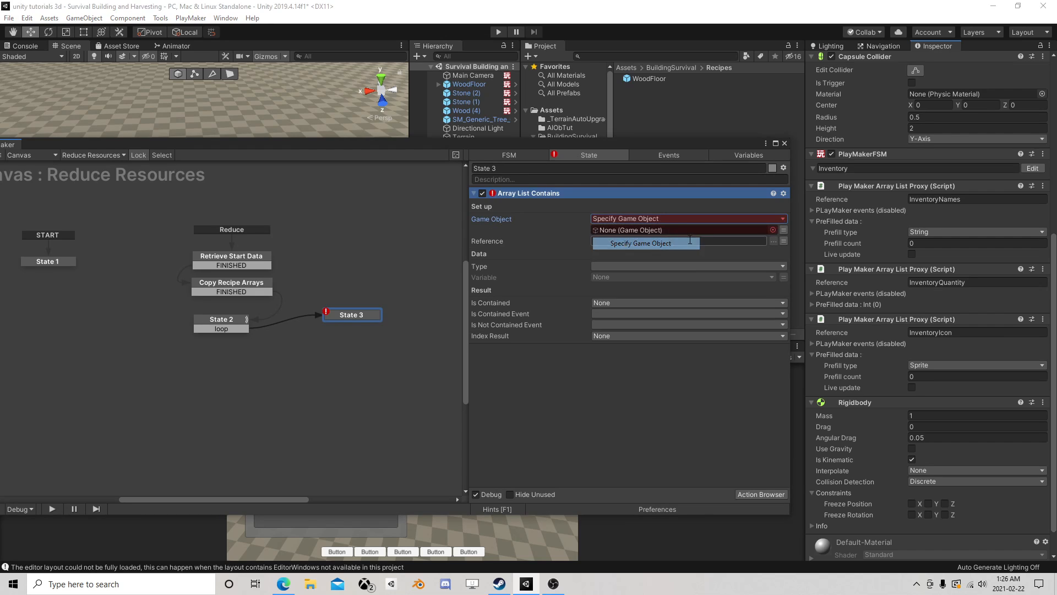
left_click(783, 229)
left_click(736, 230)
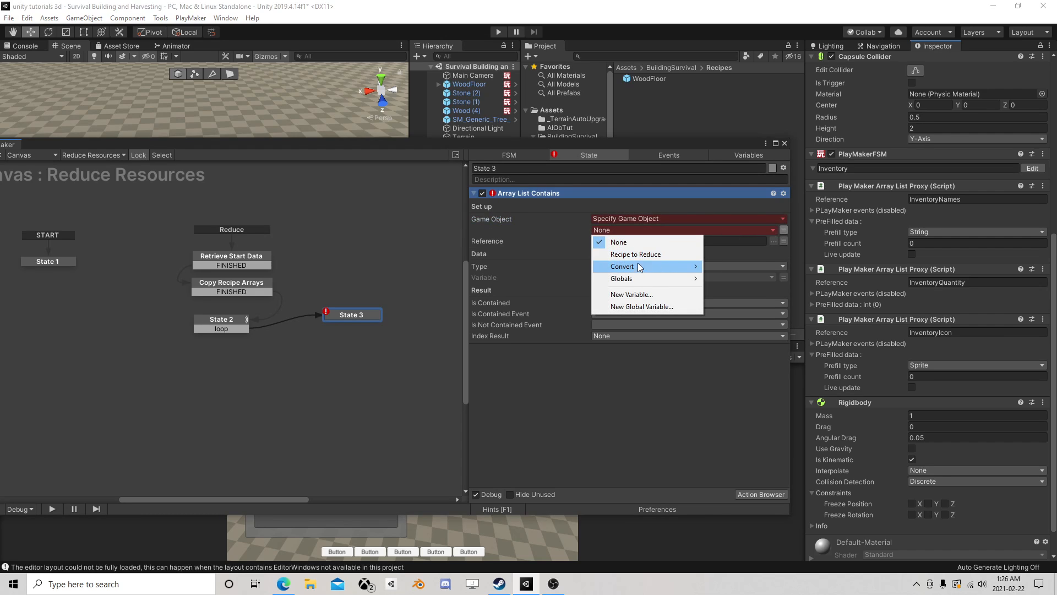
mouse_move(640, 268)
left_click(721, 267)
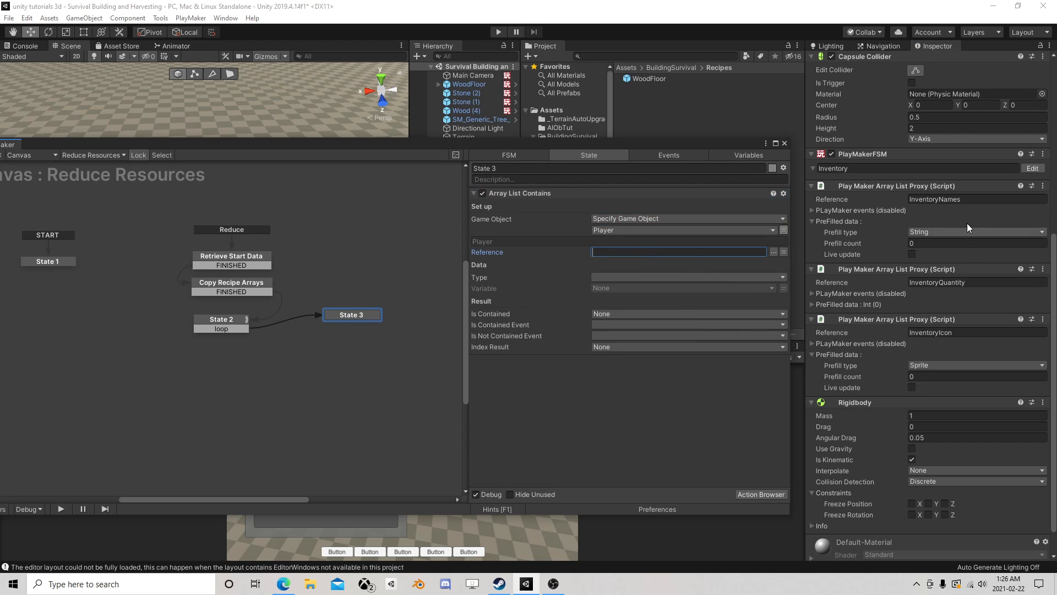
left_click(972, 199)
key("ctrl+c")
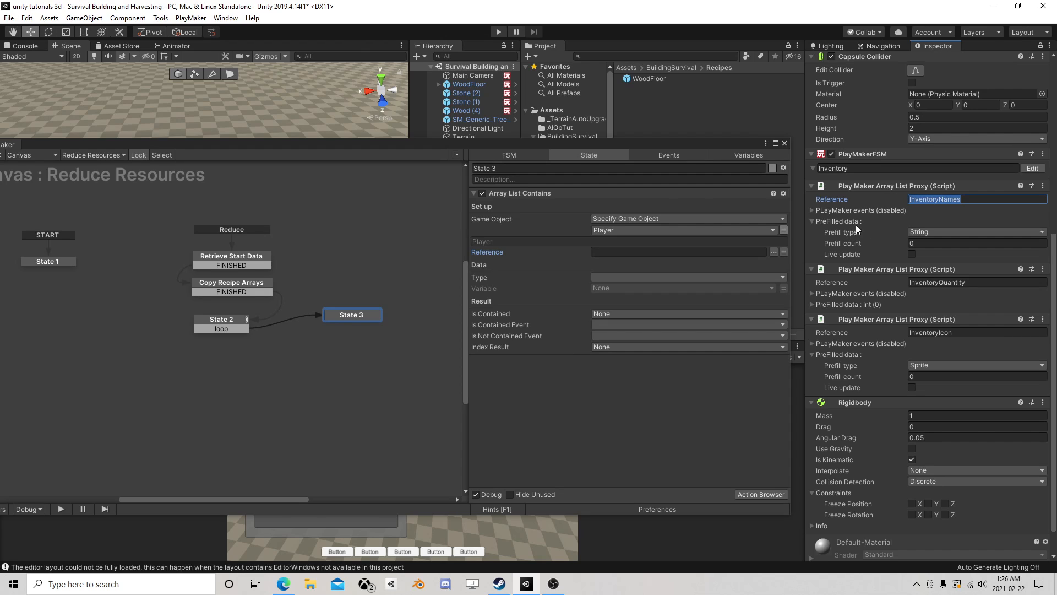
left_click(672, 251)
key("ctrl+v")
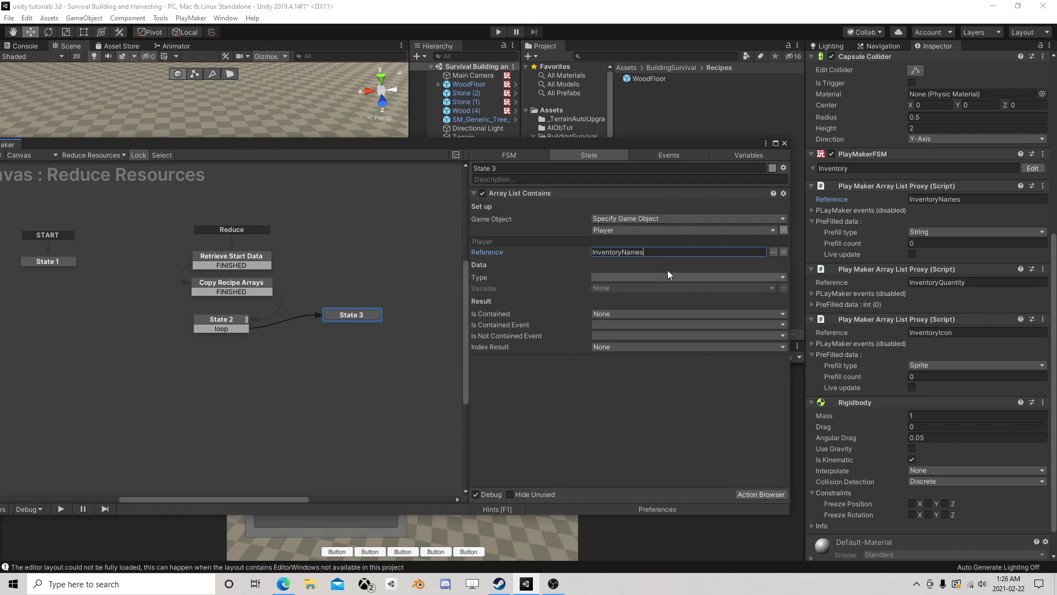
- Set the Array List Contains data type to String and assign it a new variable named PlayerType
left_click(651, 277)
left_click(627, 336)
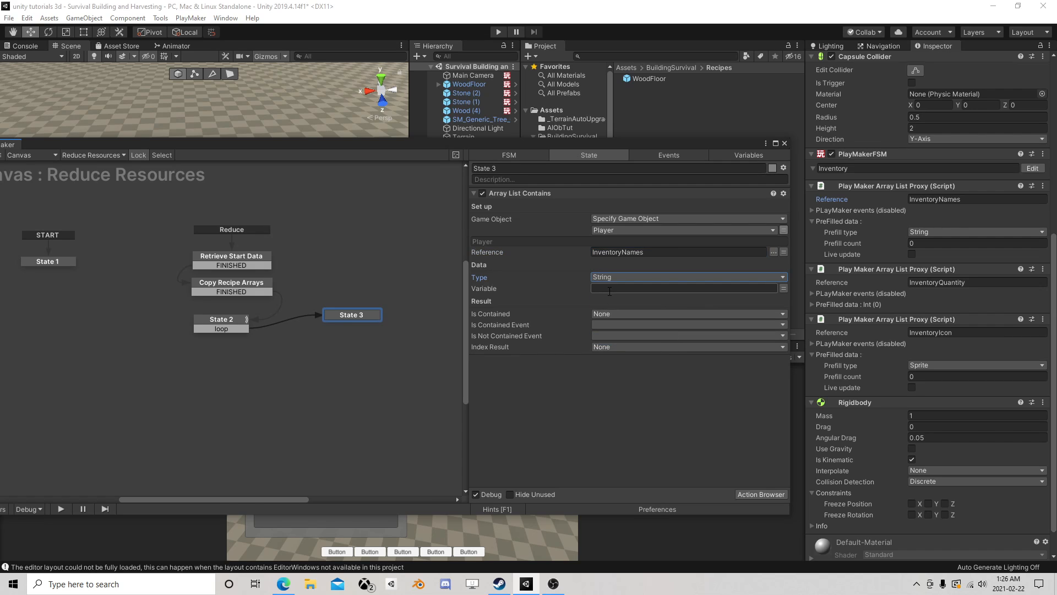
left_click(684, 290)
left_click(783, 289)
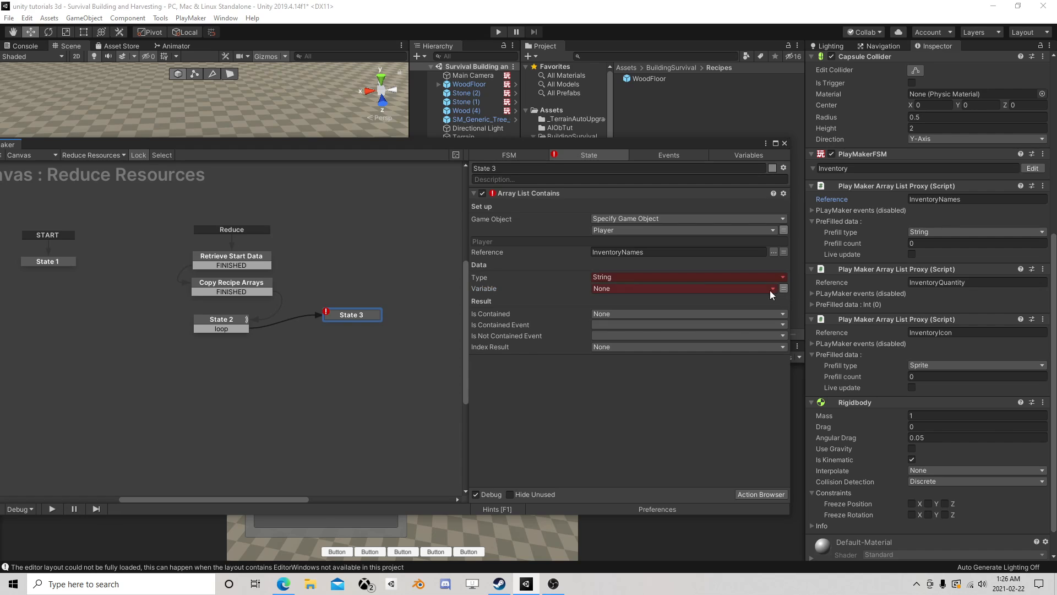
left_click(718, 289)
left_click(630, 352)
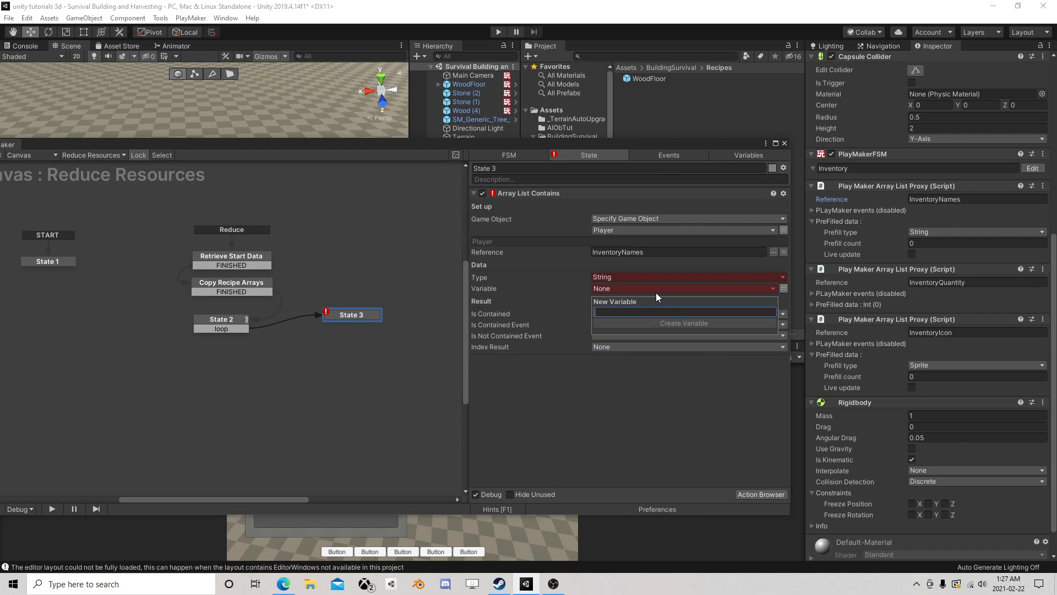
type("Player")
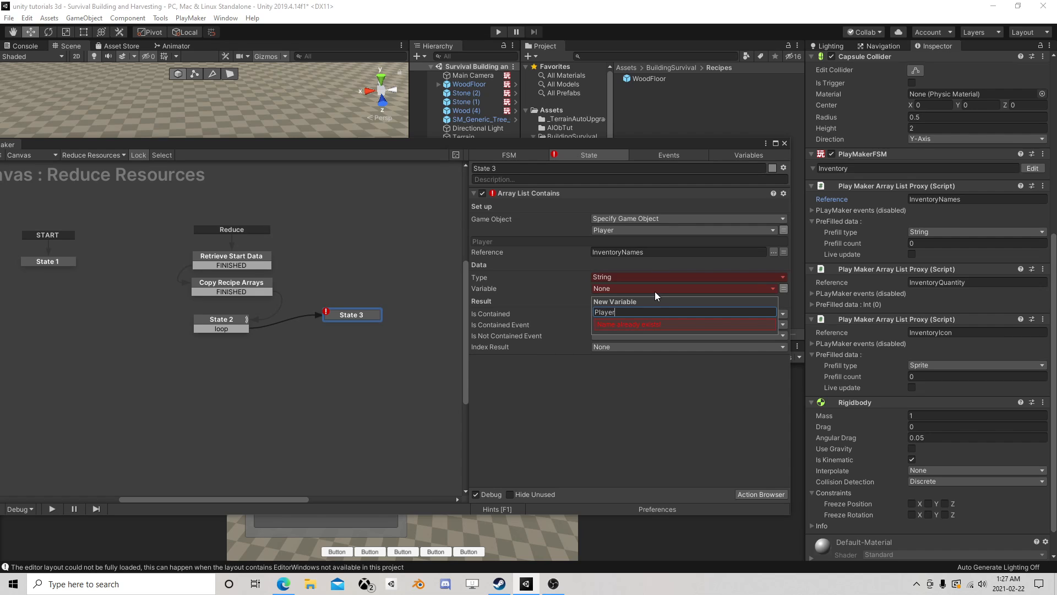
type("Type")
key("Return")
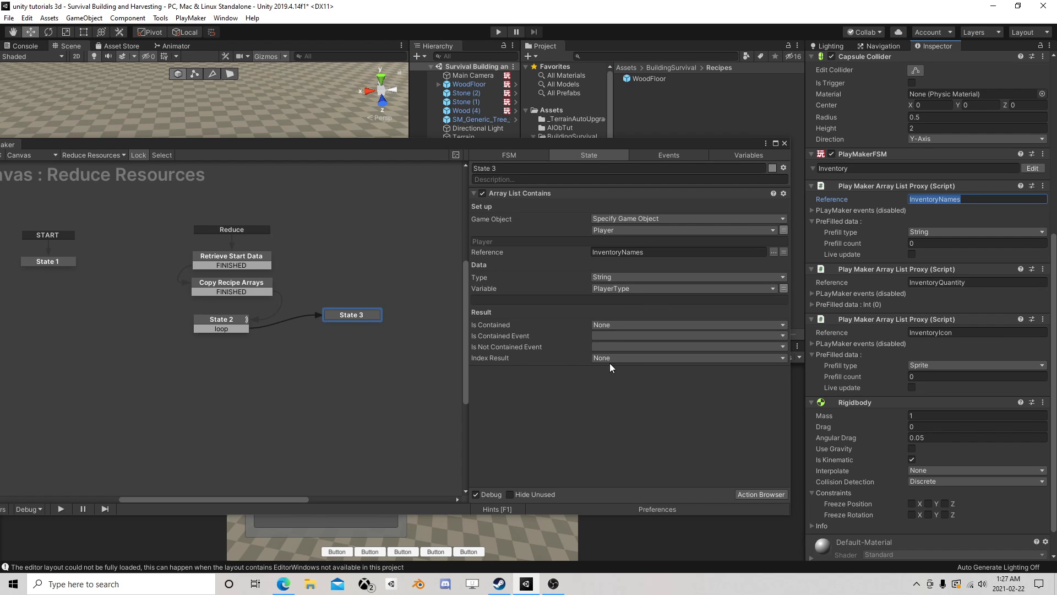
- Store the Array List Contains action's Index Result in a new variable named PlayerIndex
left_click(636, 358)
left_click(636, 399)
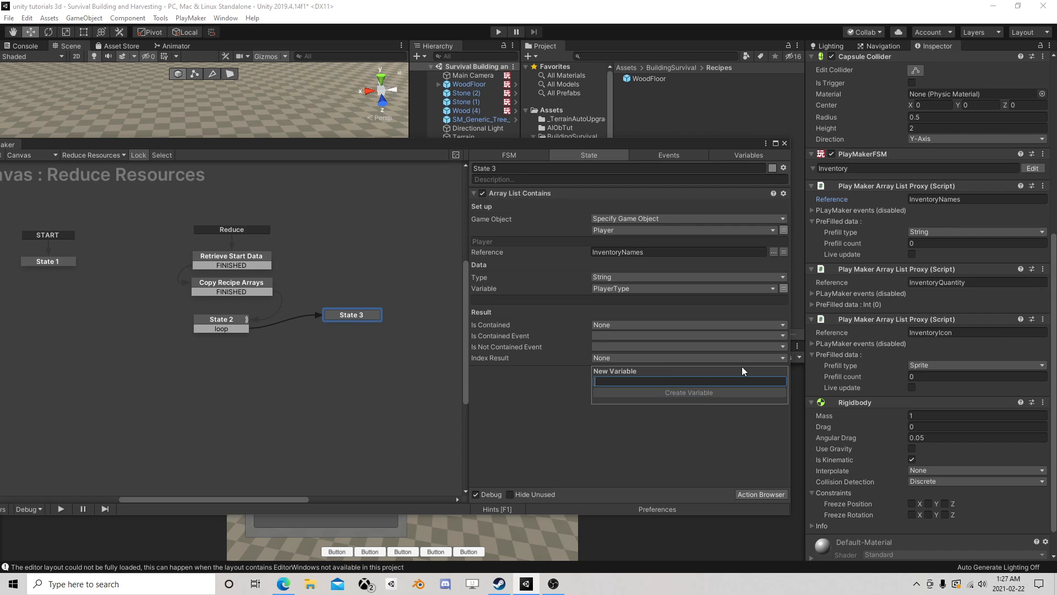
type("PlayerIndex")
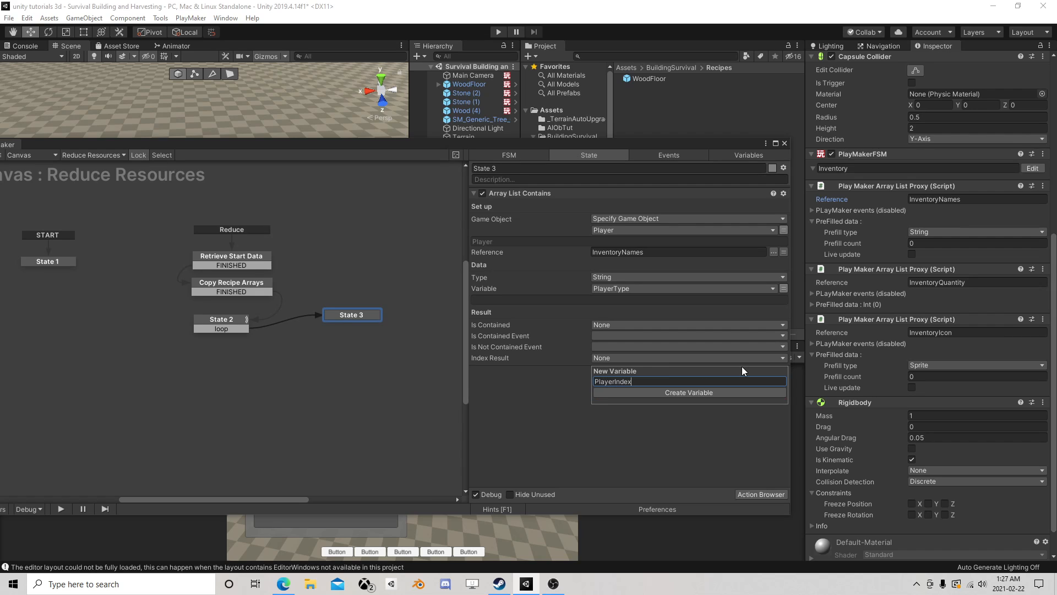
key("Return")
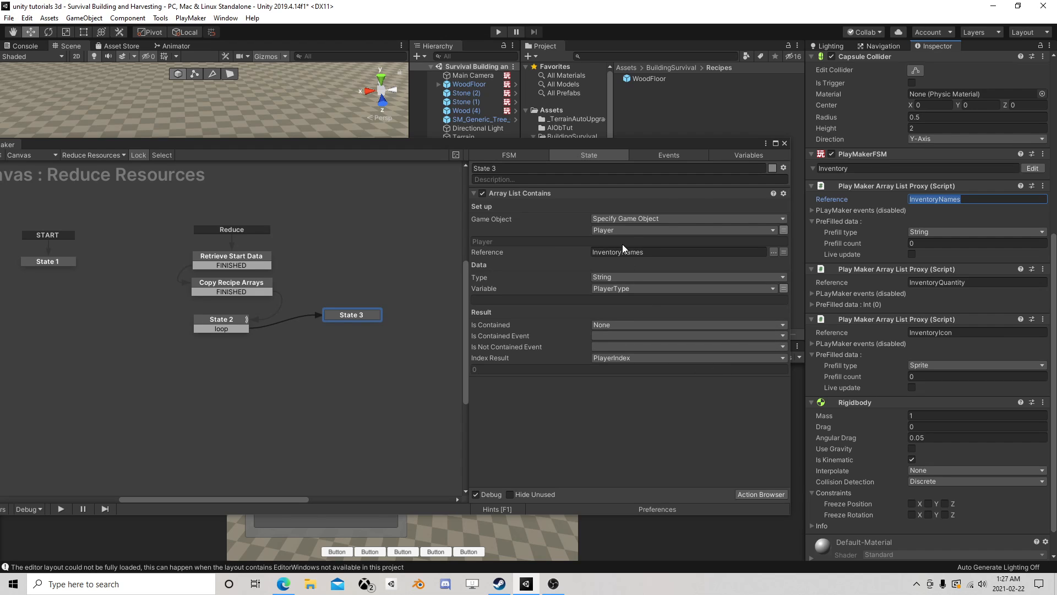
left_click(223, 321)
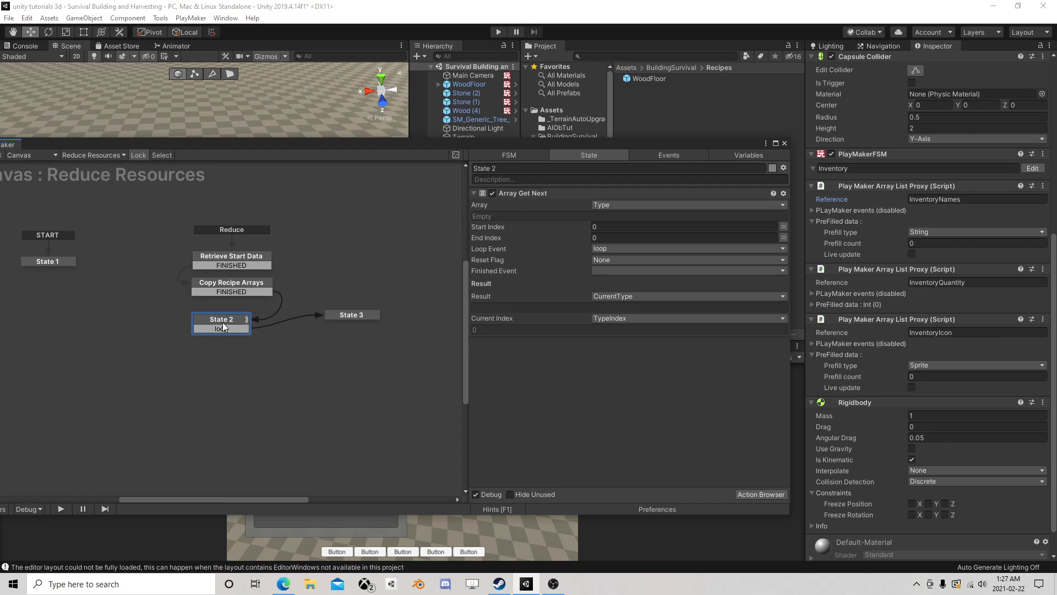
left_click(338, 319)
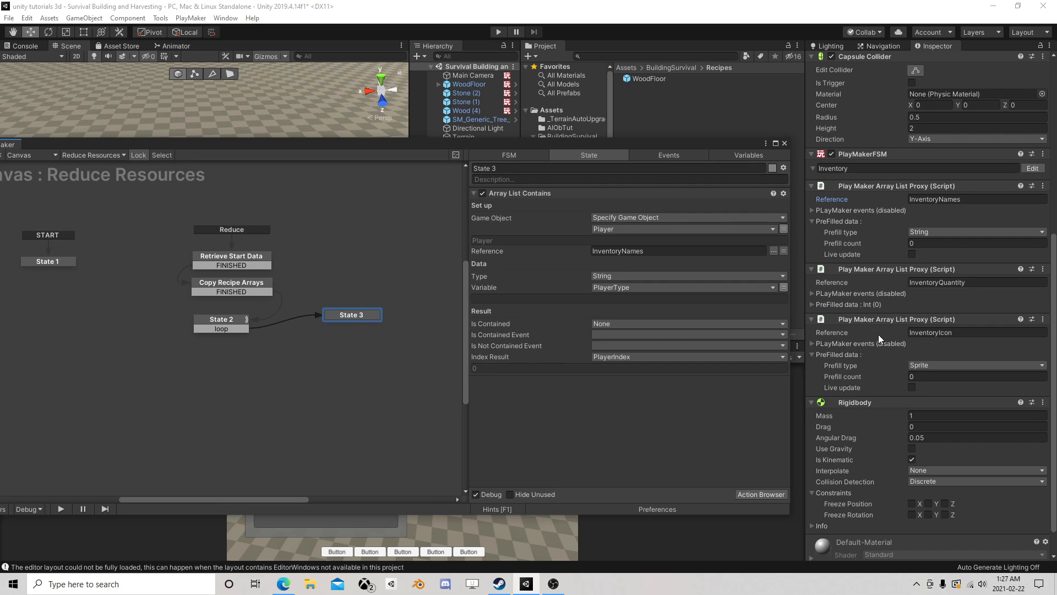
- Add a FINISHED transition to State 3 and connect it to a new State 4 placed below
scroll(881, 346, "down", 2)
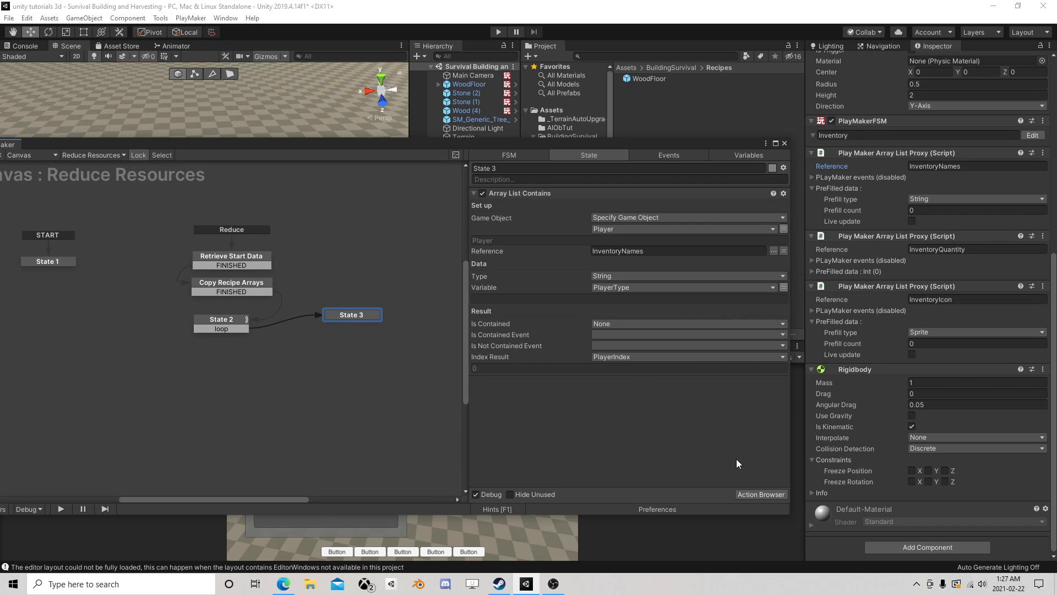
right_click(348, 316)
mouse_move(372, 325)
left_click(445, 338)
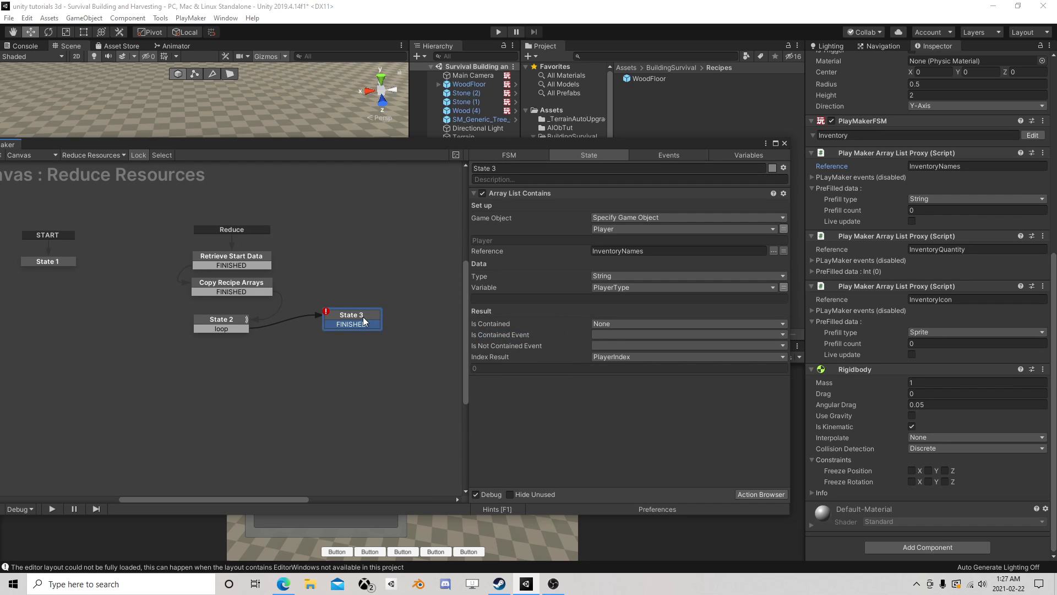
mouse_move(362, 320)
left_mouse_down()
mouse_move(362, 270)
mouse_move(361, 330)
mouse_move(360, 314)
left_mouse_up()
right_click(324, 329)
left_click(358, 335)
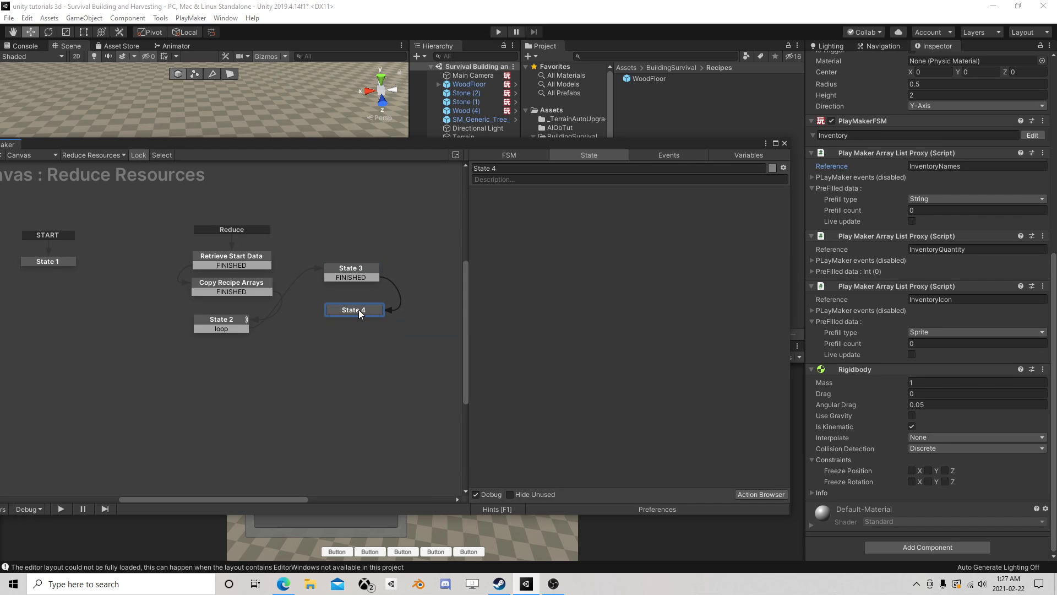
- Add an Array List Get action to State 4
left_click(751, 495)
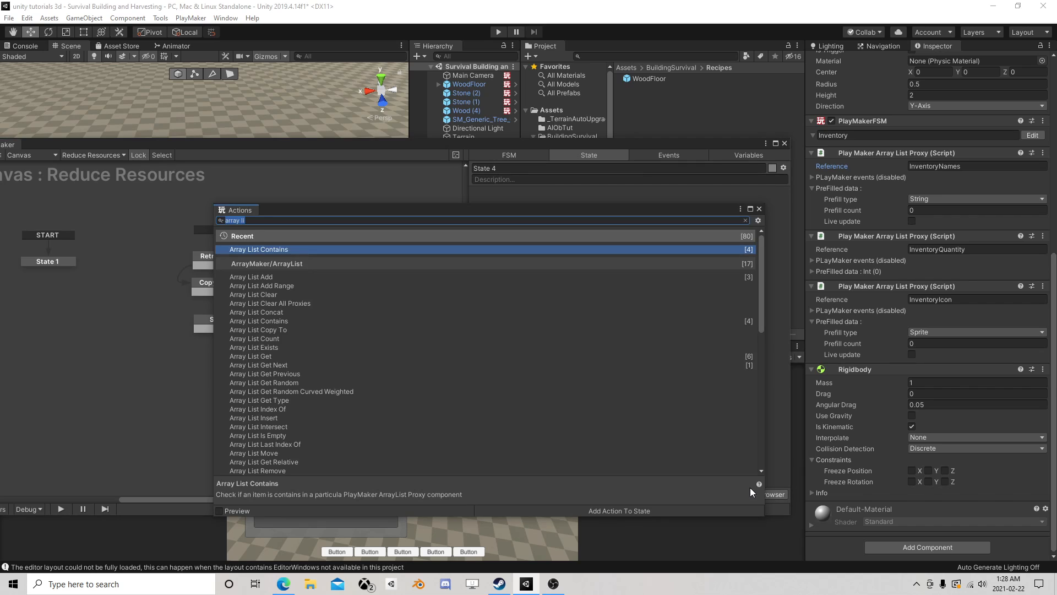
type("arra")
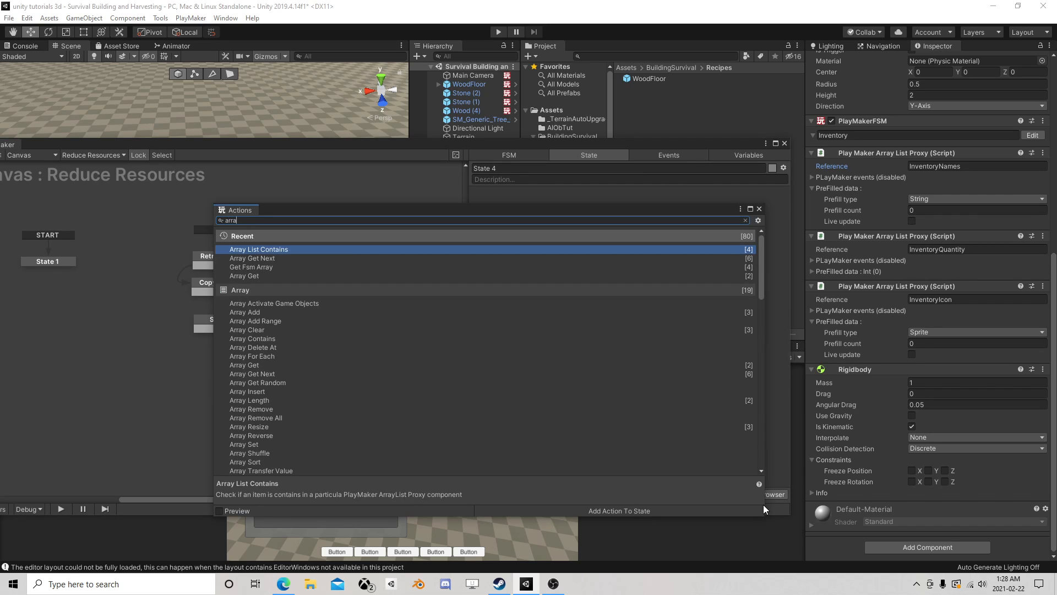
type("y lis")
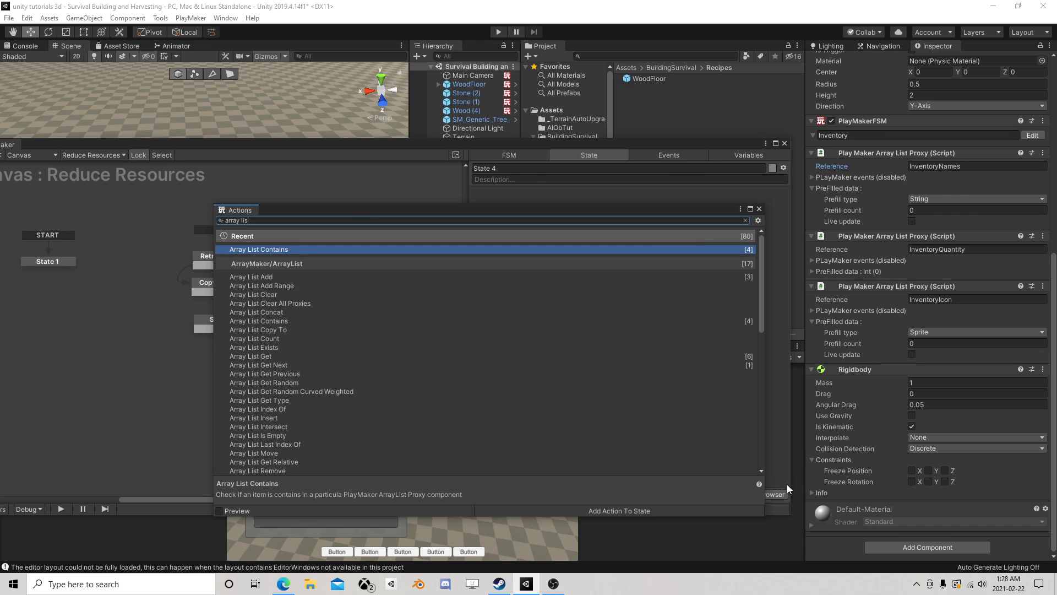
type("t get")
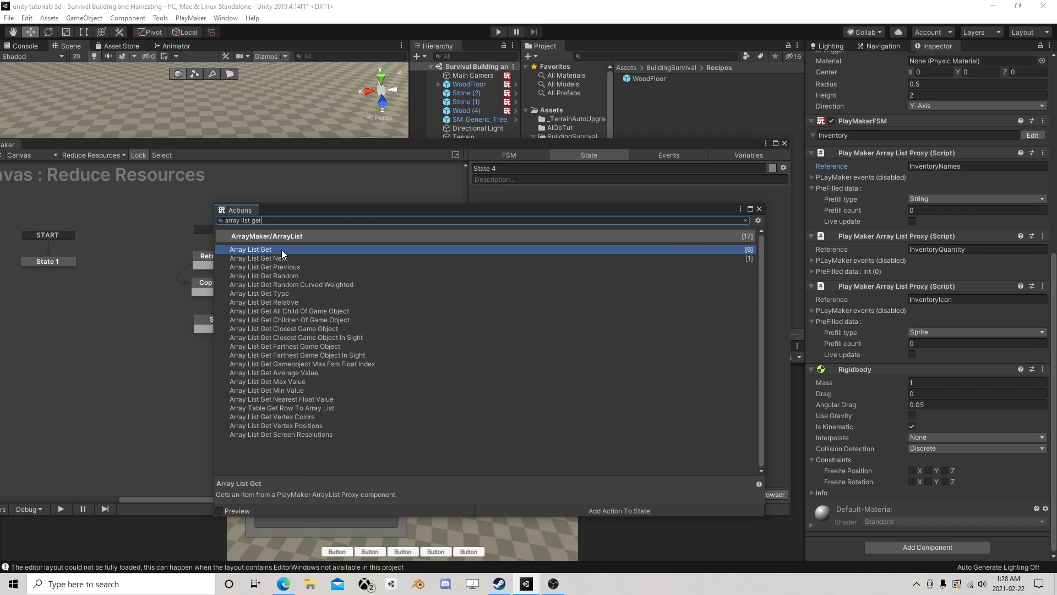
double_click(282, 249)
left_click(759, 209)
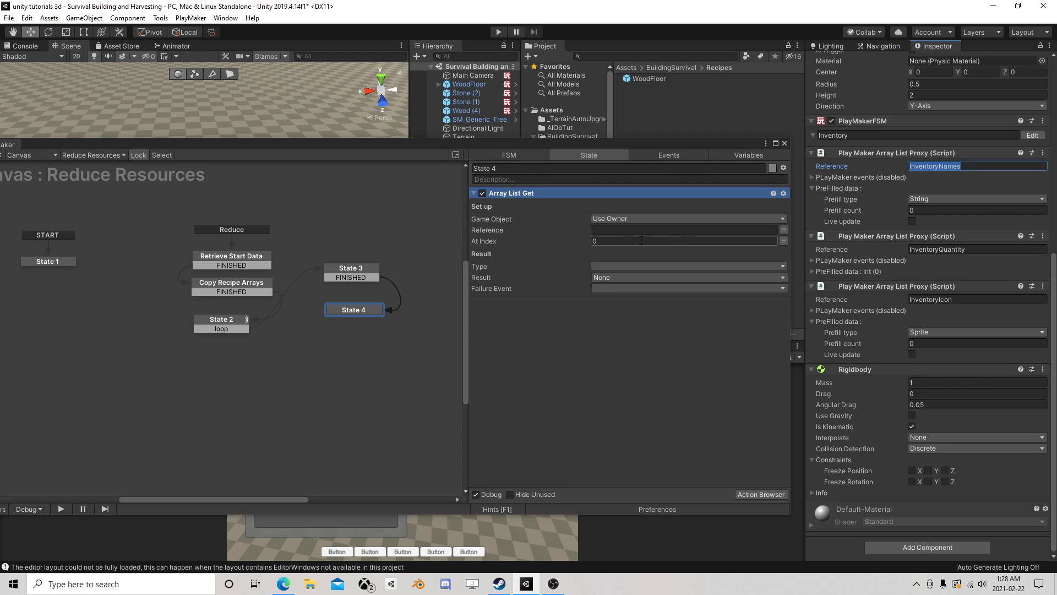
- Point the Array List Get action at a specified game object using the global Player variable
left_click(762, 220)
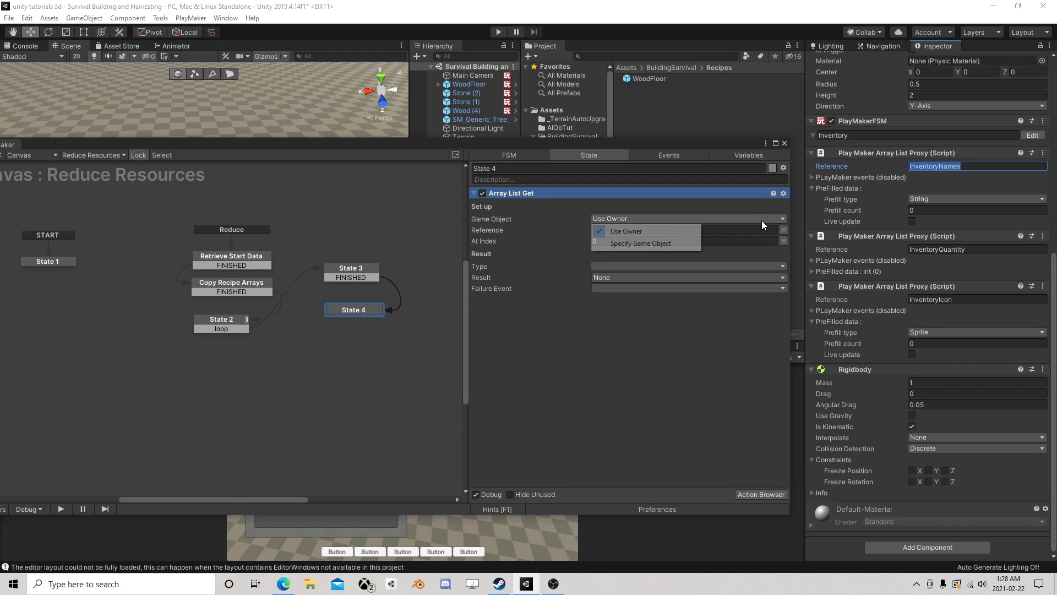
left_click(614, 242)
left_click(709, 231)
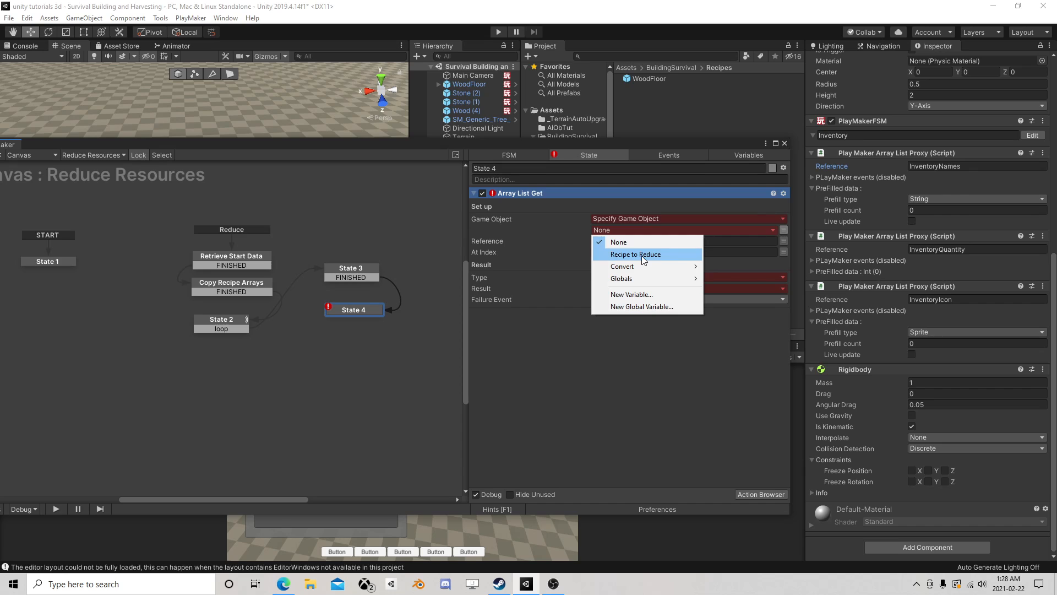
mouse_move(633, 266)
left_click(740, 266)
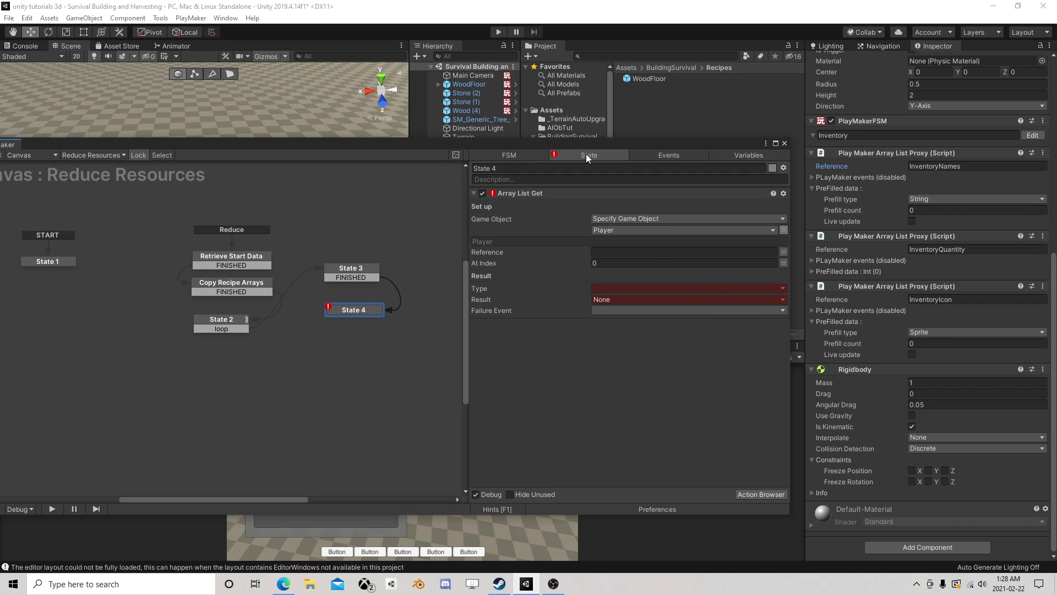
- Set the Array List Get reference to InventoryQuantity, copied from the Player's array list proxy, and its At Index to the PlayerIndex variable
left_click_drag(530, 146, 530, 213)
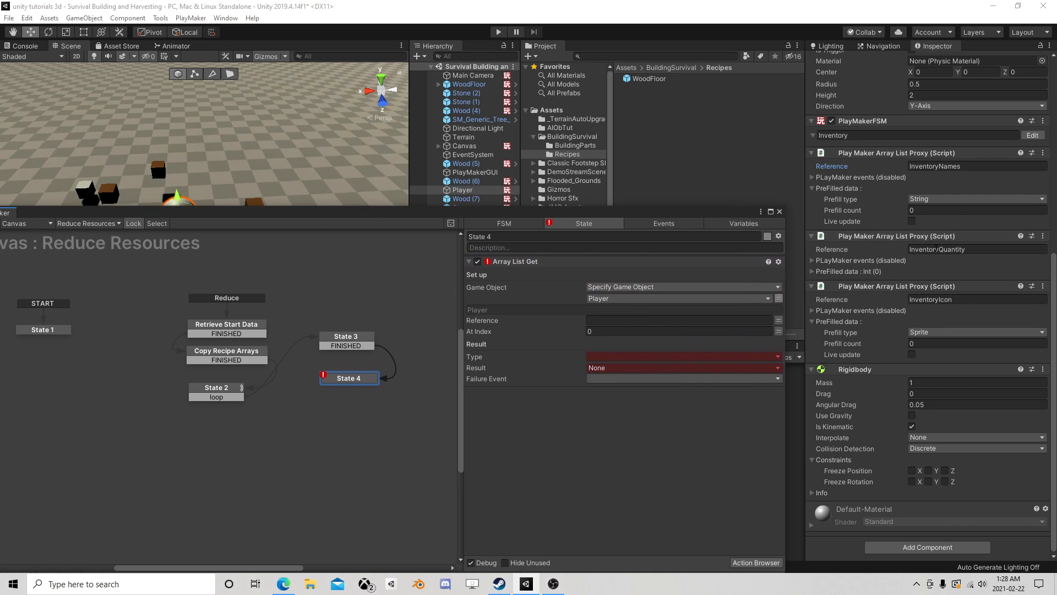
left_click(978, 249)
left_click_drag(979, 250, 884, 249)
key("ctrl+c")
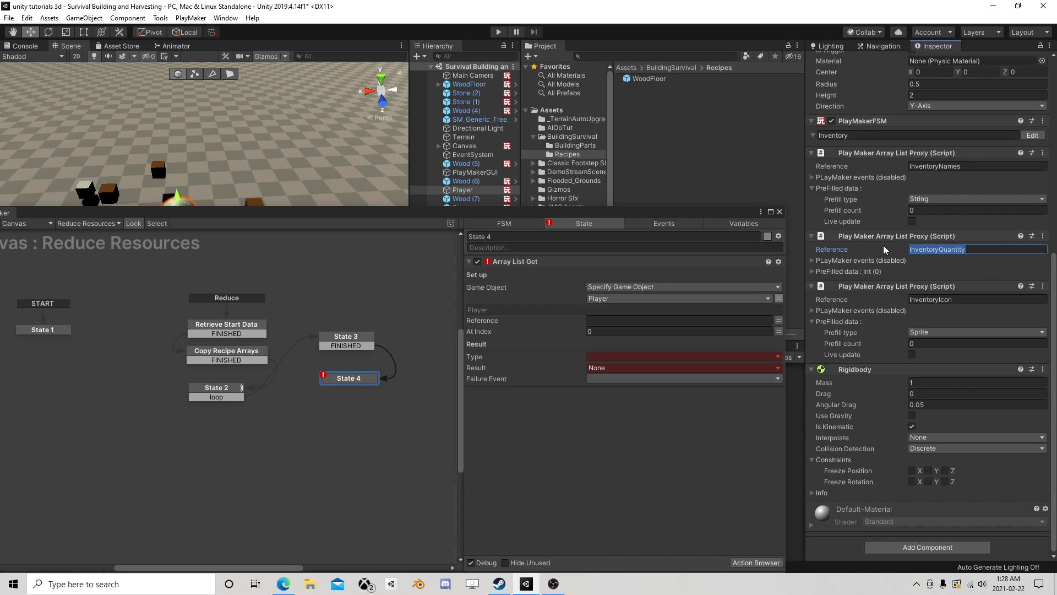
left_click(633, 319)
key("ctrl+v")
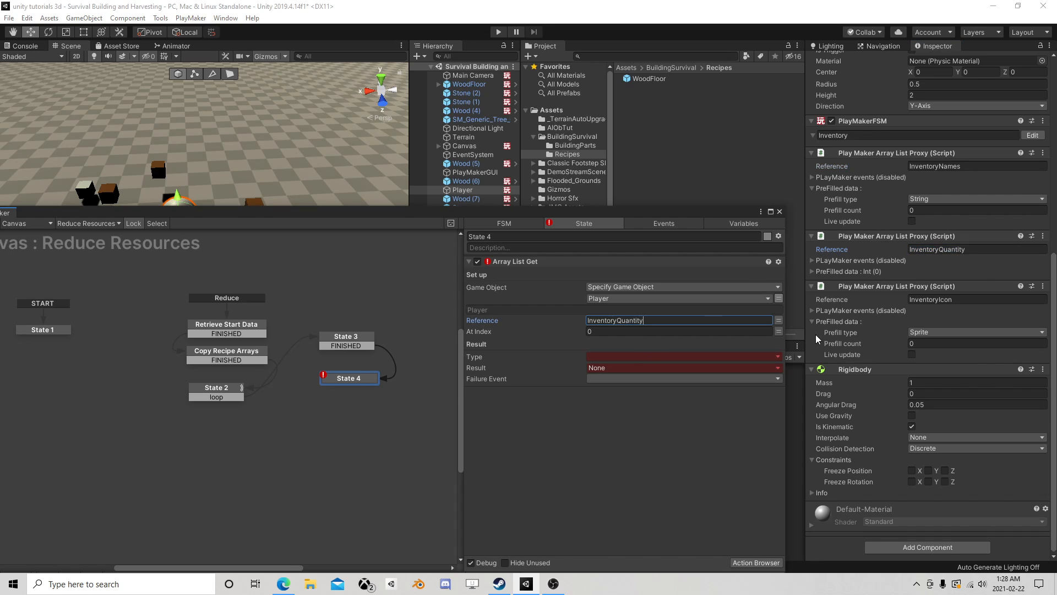
left_click(779, 331)
left_click(725, 333)
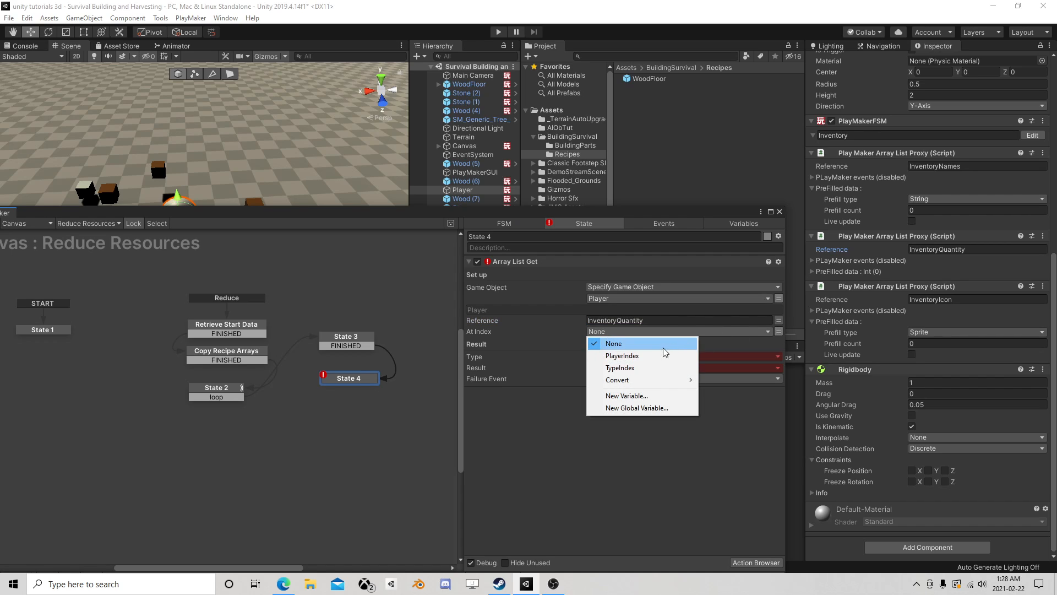
left_click(632, 361)
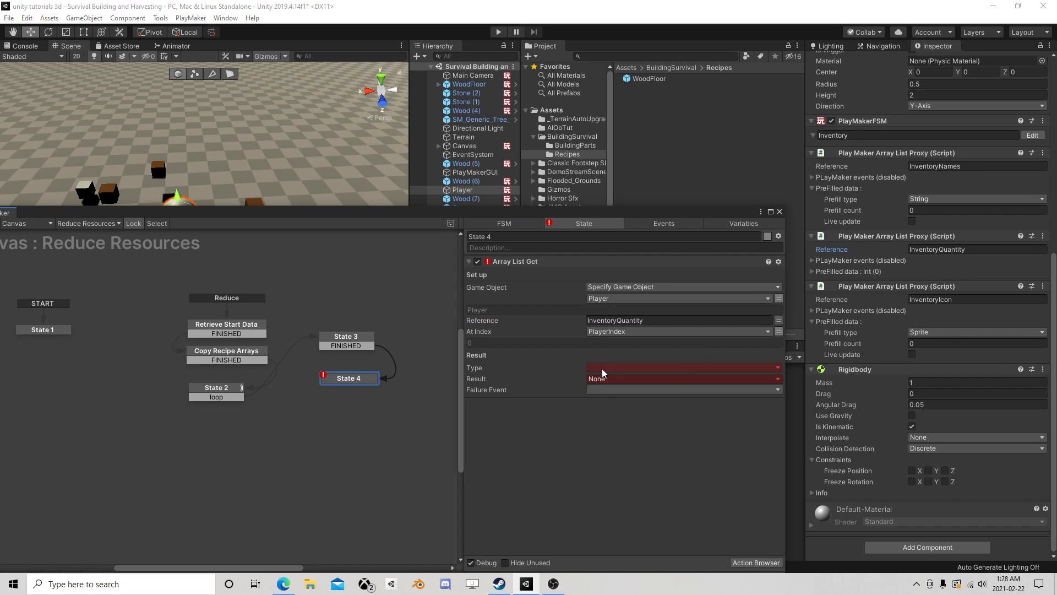
- Set the Array List Get result type to Int and store the result in a new variable named PlayerQuantity
left_click(605, 368)
left_click(611, 392)
left_click(606, 379)
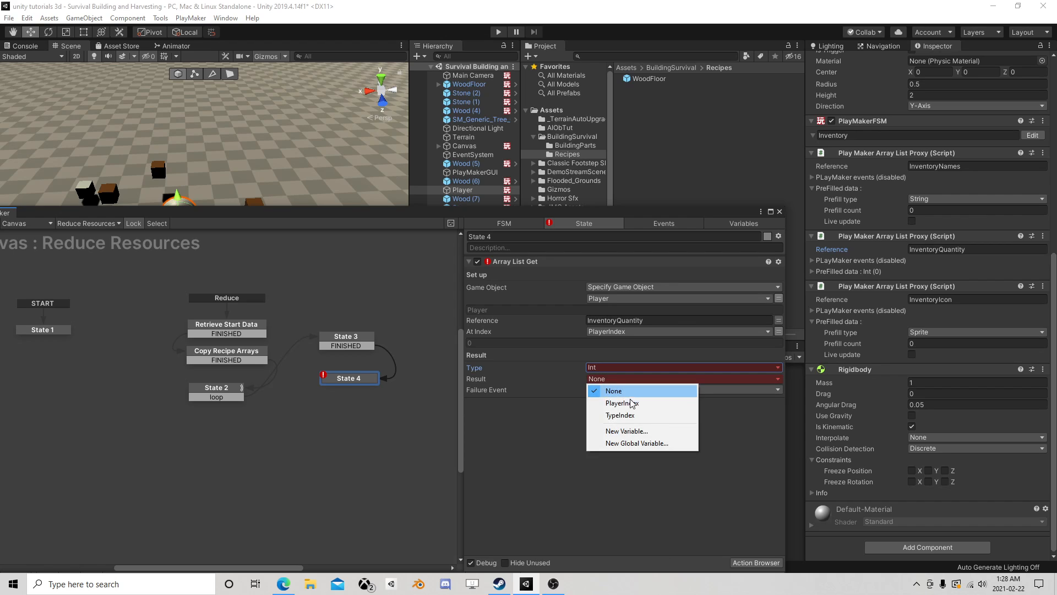
left_click(624, 431)
type("Pl")
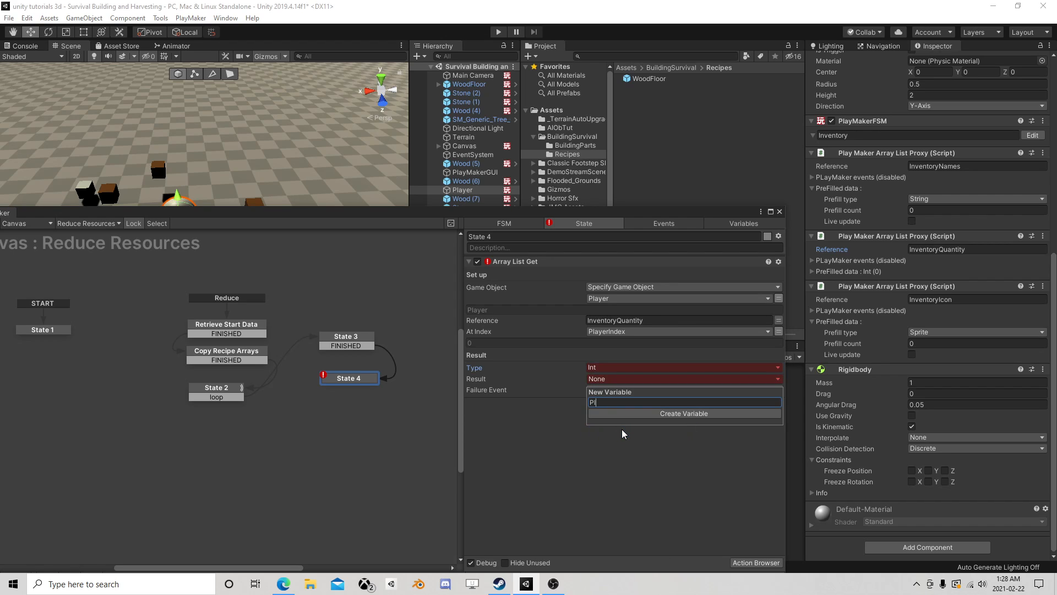
type("ayerQuantity")
key("Return")
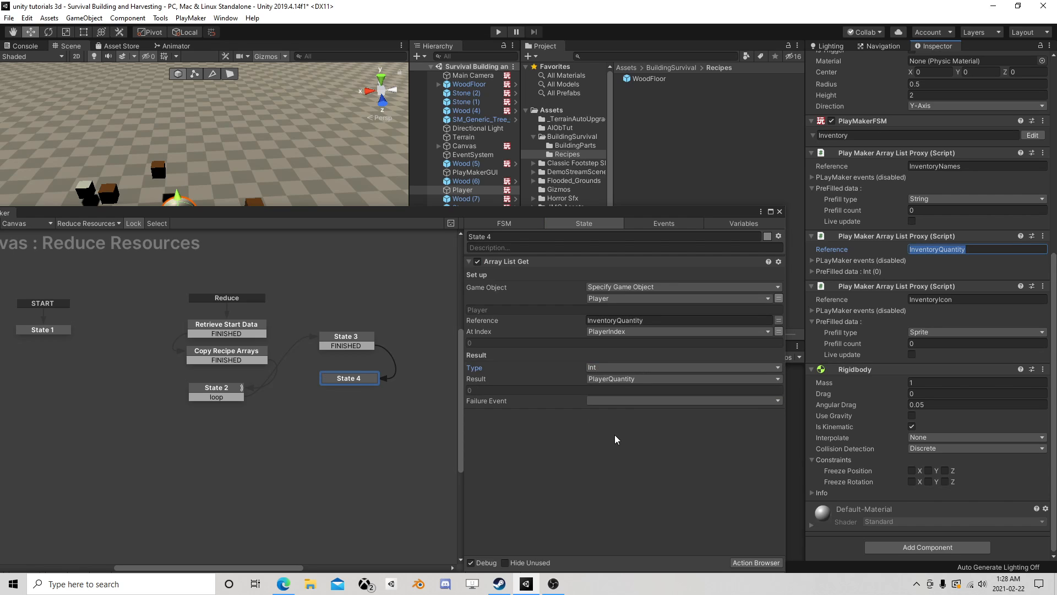
- Add an Int Subtract action to State 4 and place it after Array List Get
left_click_drag(588, 213, 590, 87)
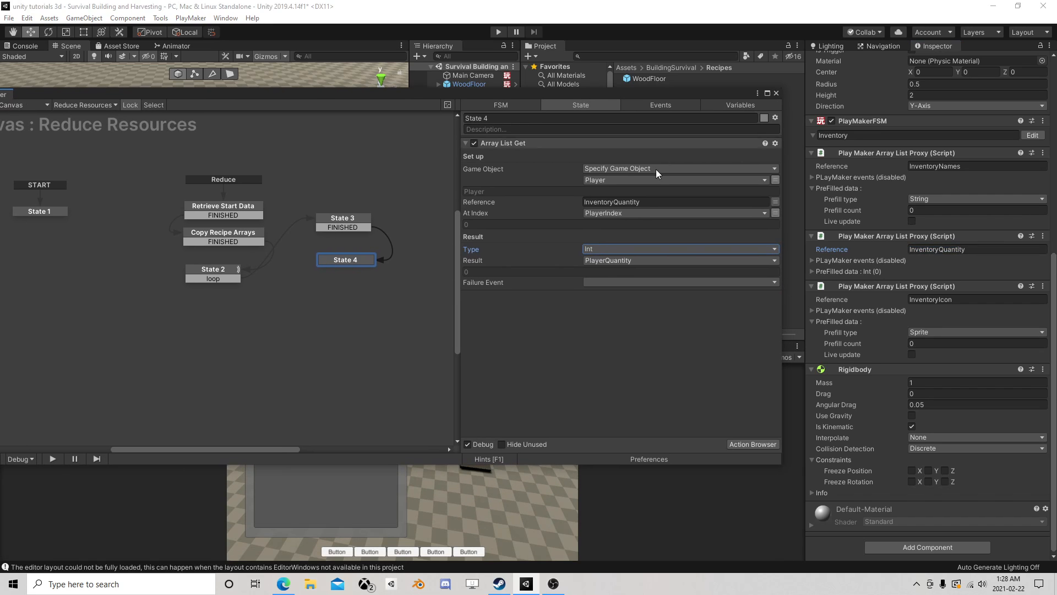
left_click(744, 443)
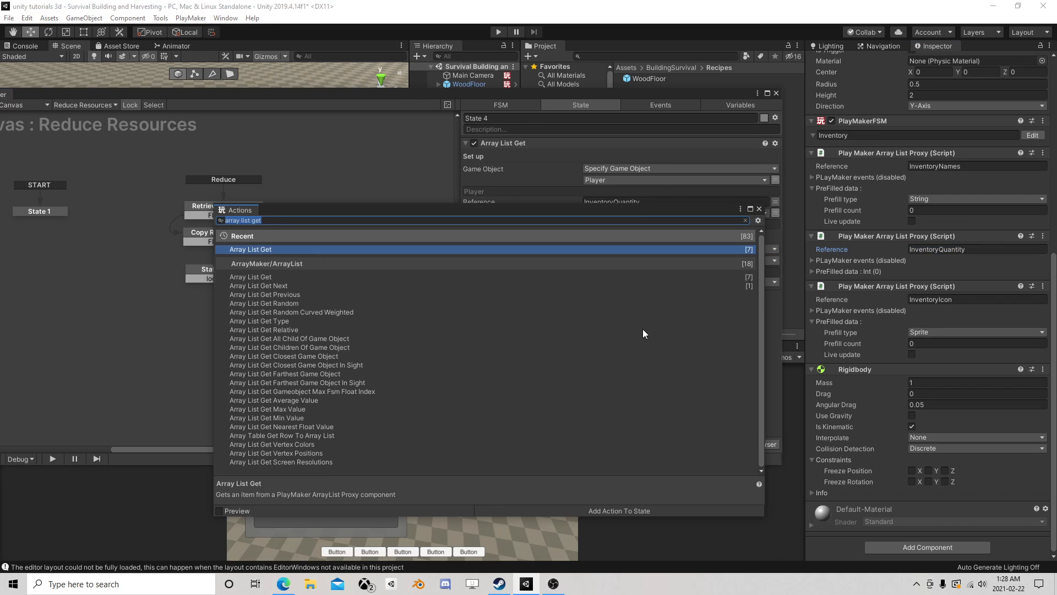
type("int subr")
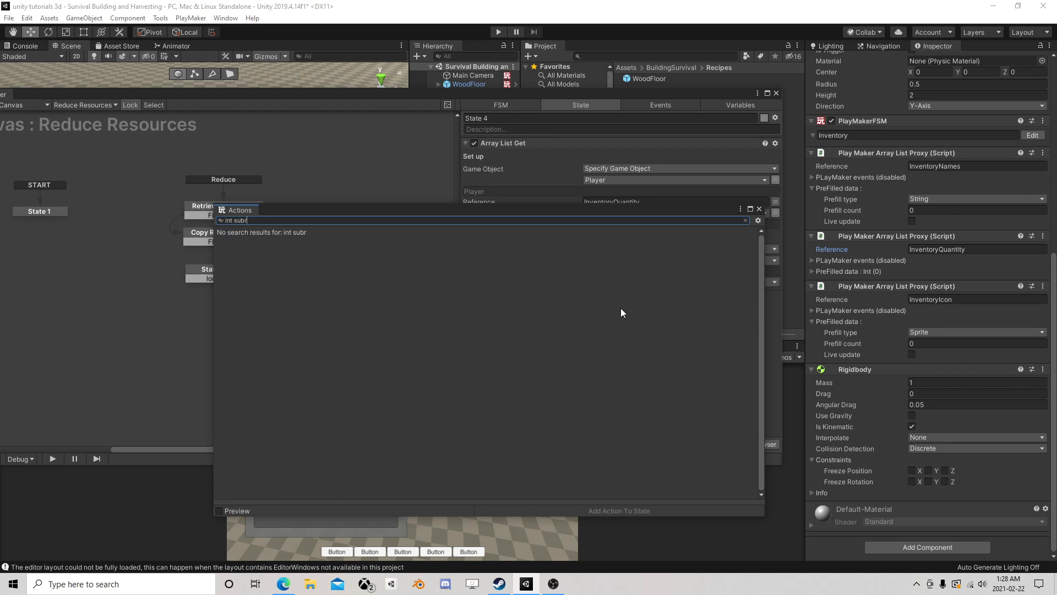
key("BackSpace")
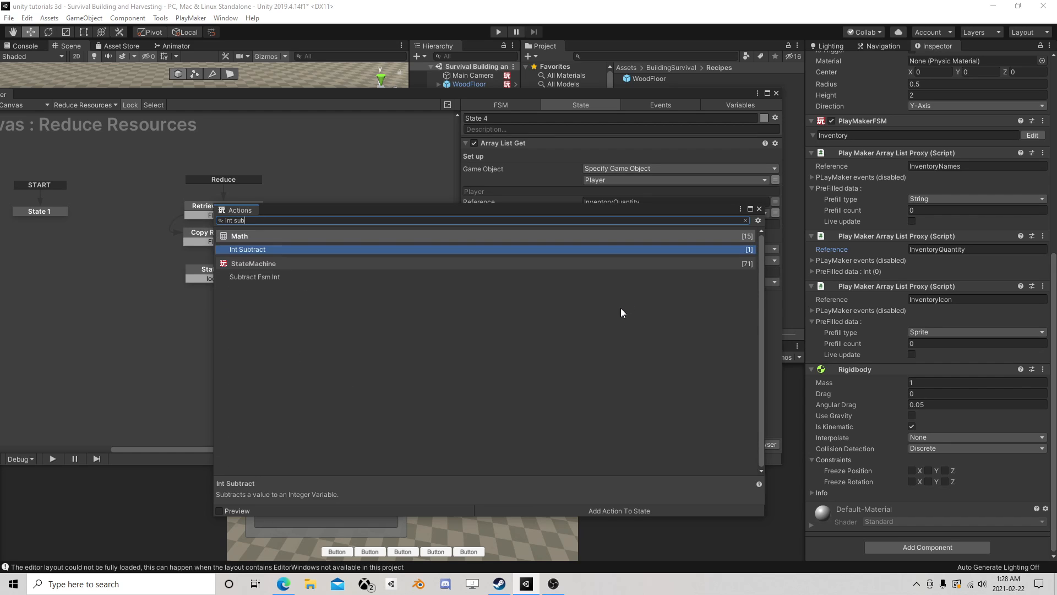
double_click(323, 251)
left_click(760, 209)
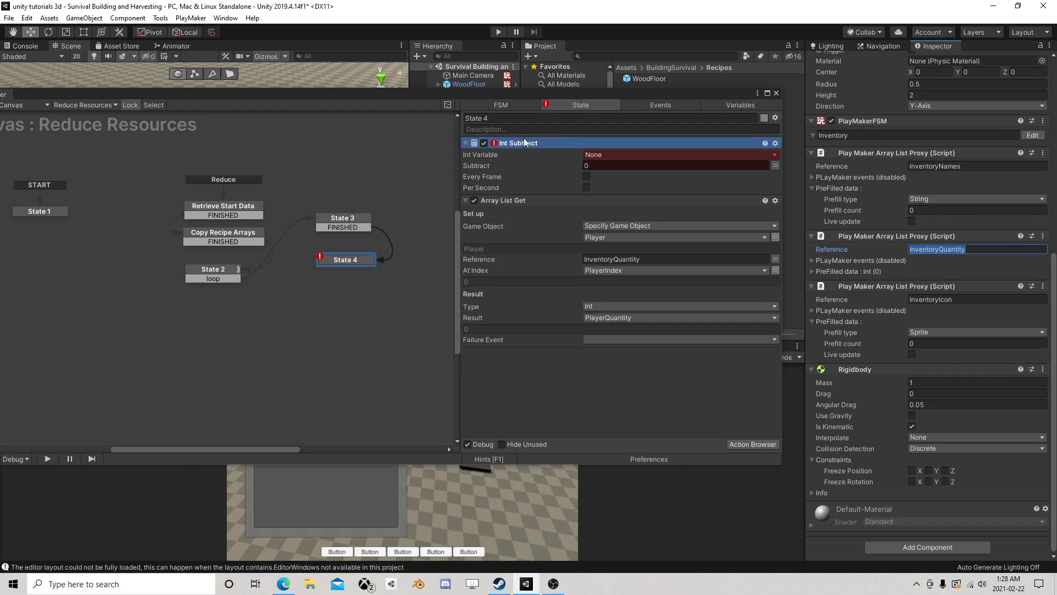
left_click_drag(524, 143, 530, 375)
- Set Int Subtract to subtract 1 from the PlayerQuantity variable
left_click(613, 305)
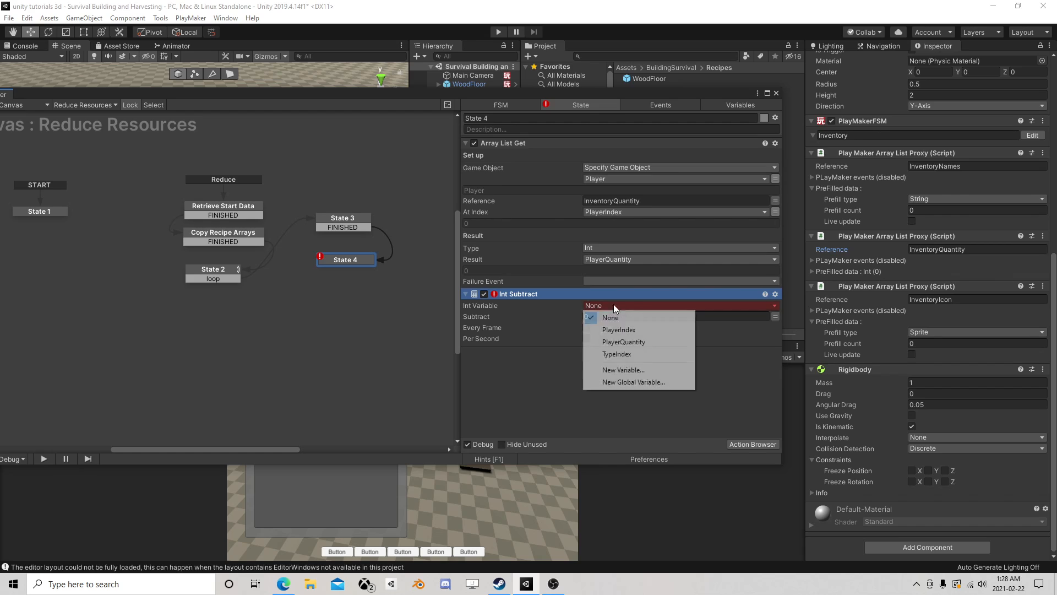
left_click(641, 343)
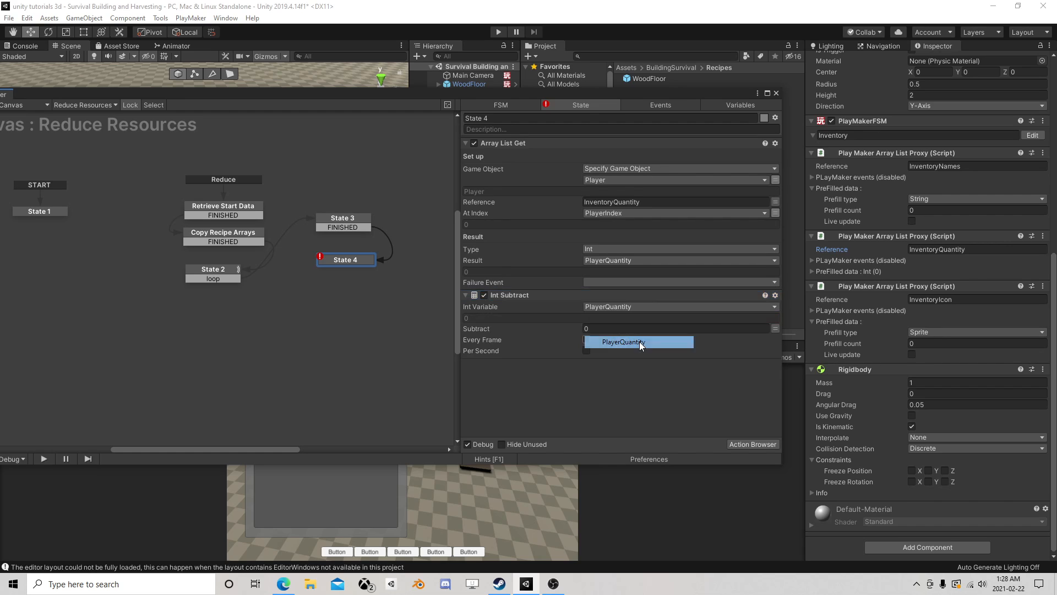
left_click(607, 329)
type("1")
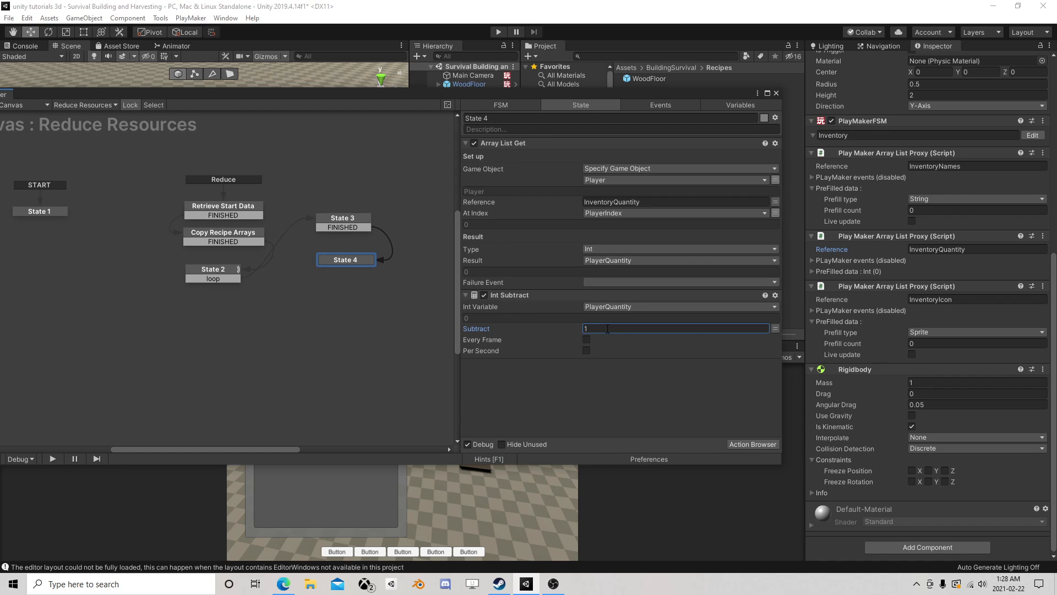
- Add an Array List Set action to State 4 and place it after Int Subtract
left_click(767, 444)
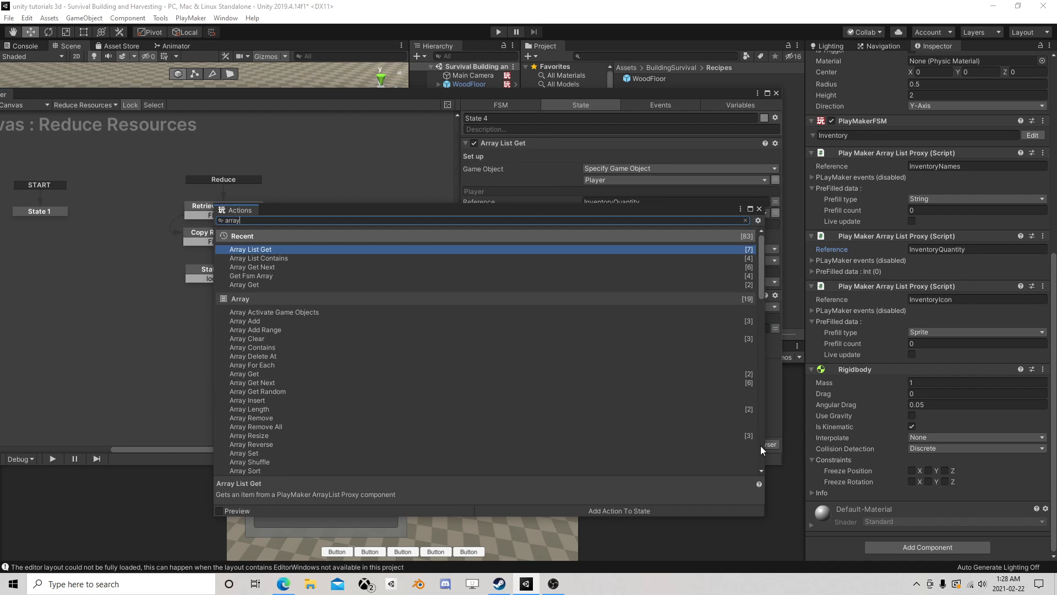
type("li")
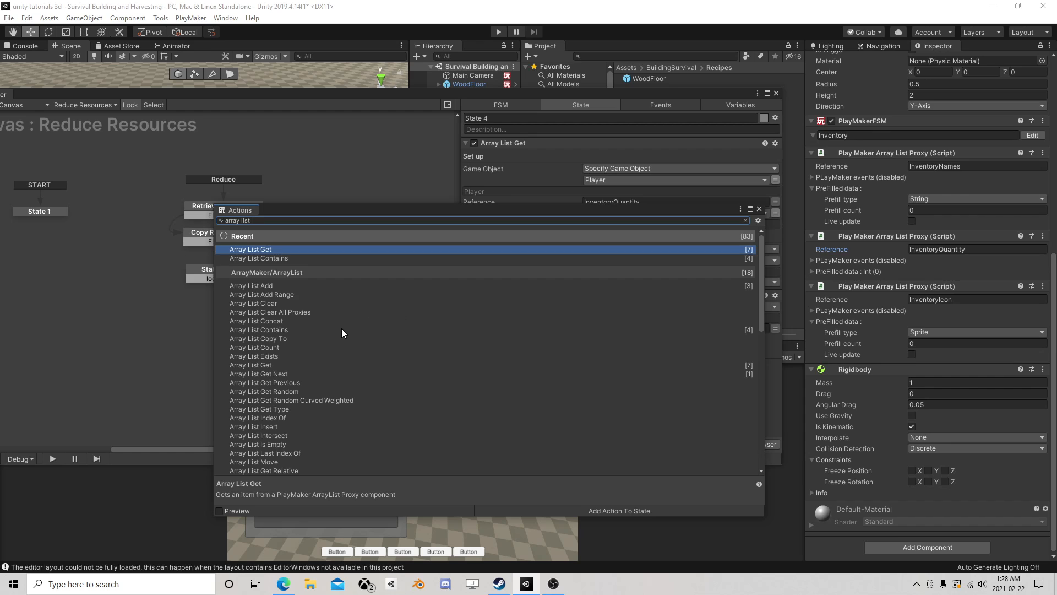
type("st se")
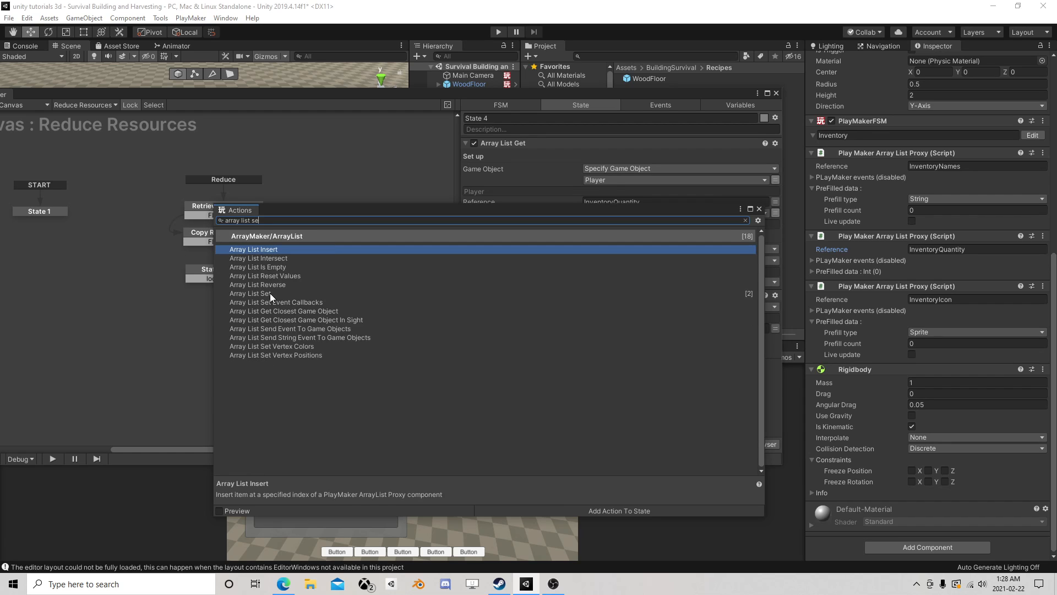
left_click(759, 208)
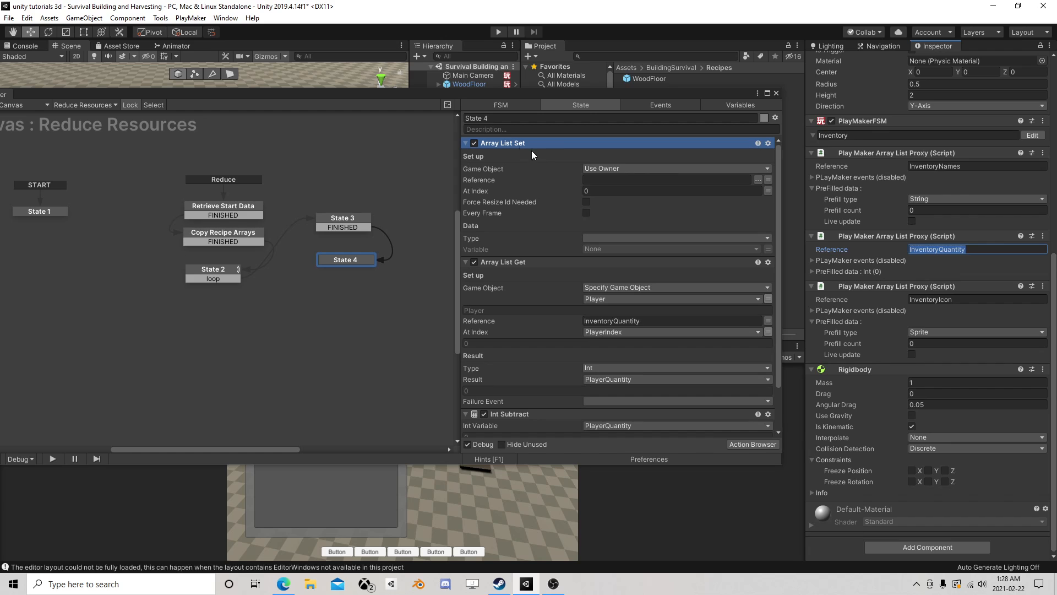
left_click_drag(571, 399, 547, 429)
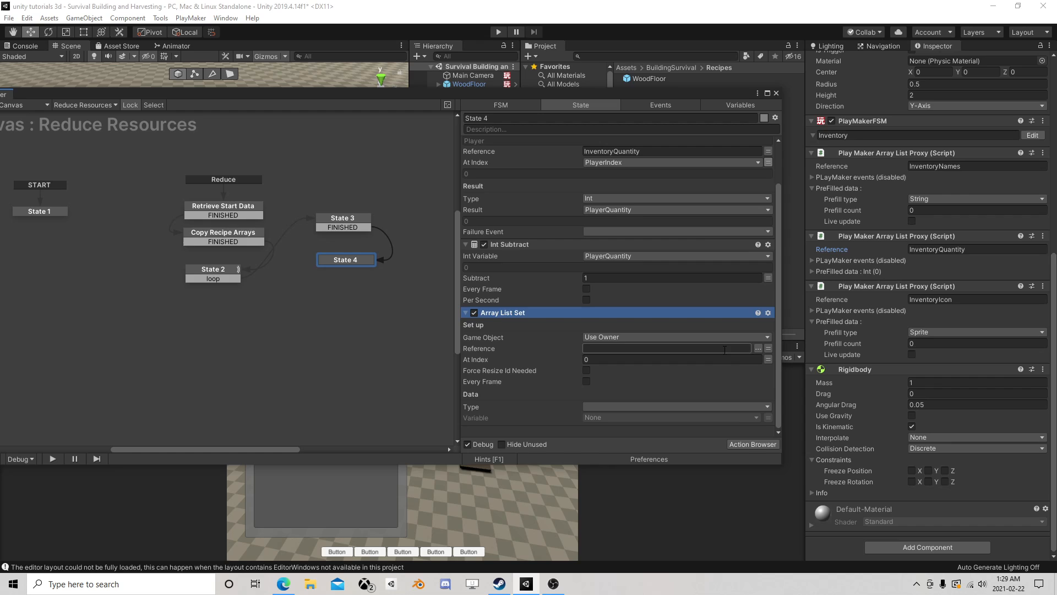
- Point the Array List Set action at a specified game object using the global Player variable
left_click(689, 336)
left_click(640, 362)
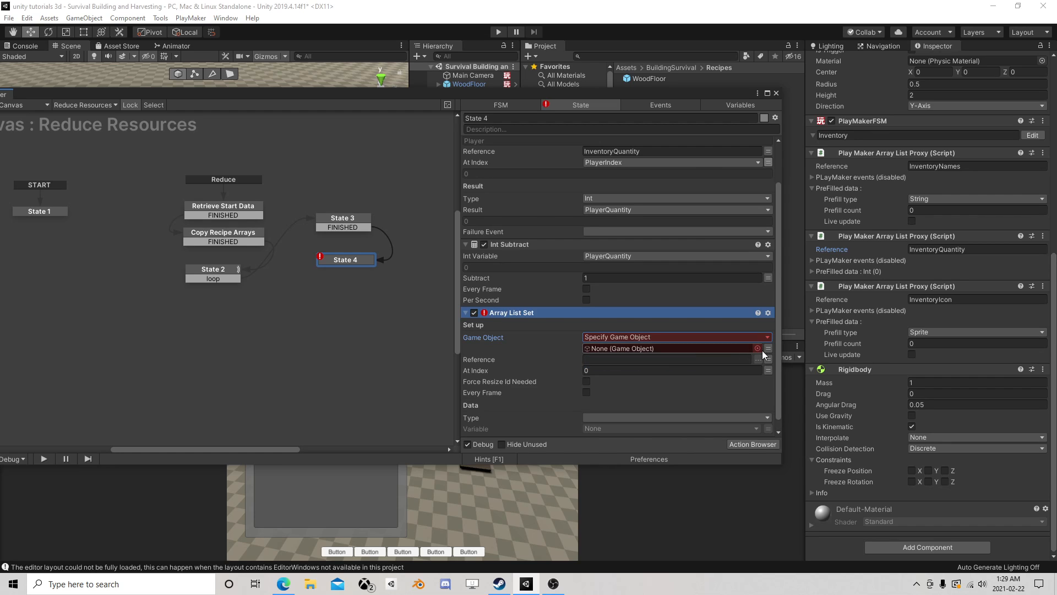
left_click(706, 348)
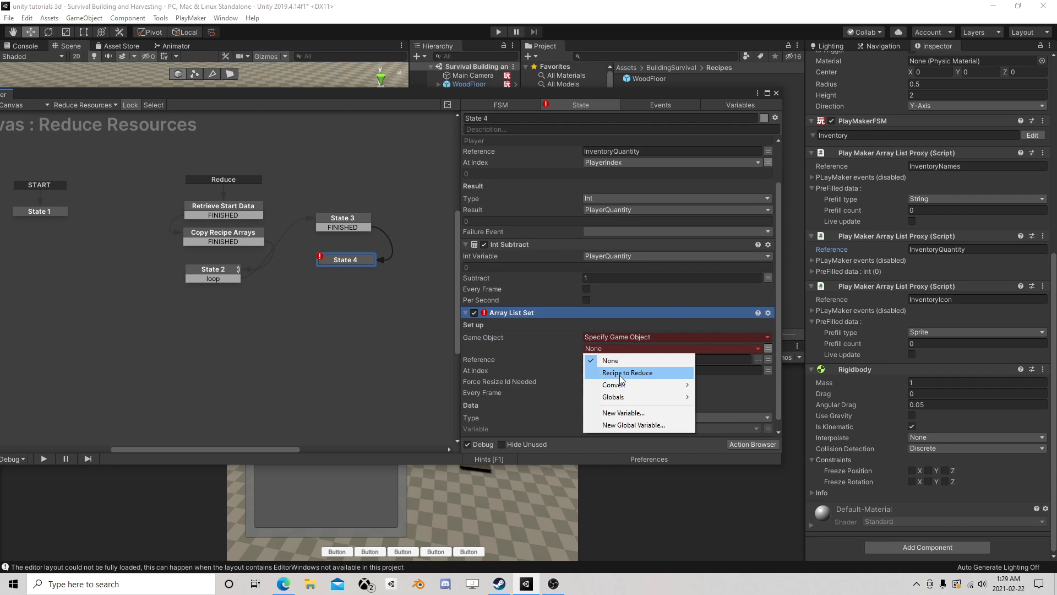
left_click(627, 373)
left_click(631, 351)
mouse_move(638, 386)
left_click(712, 386)
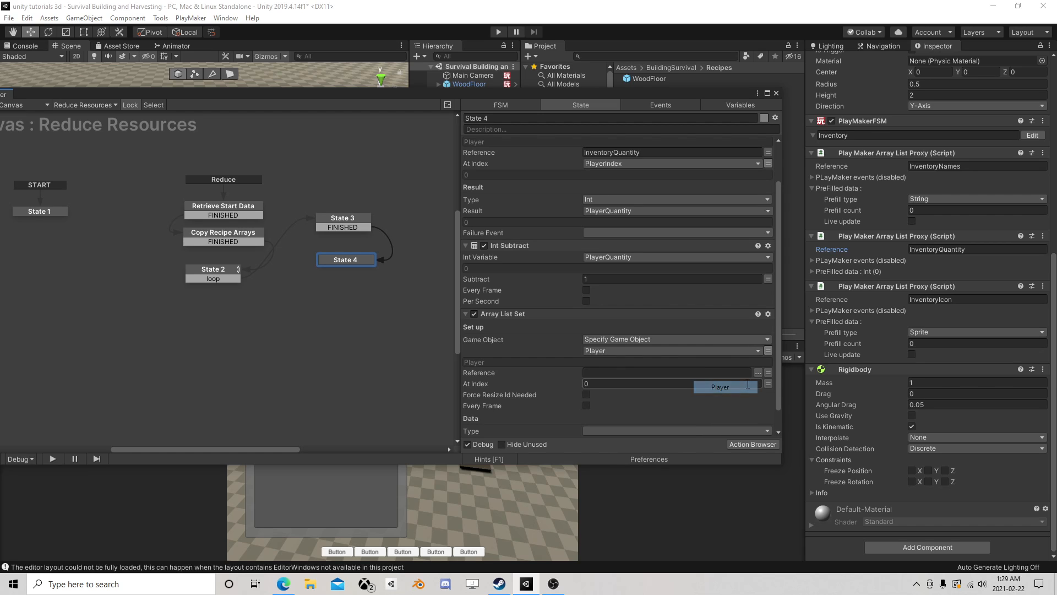
- Set the Array List Set reference to InventoryQuantity and its index to the PlayerIndex variable
left_click(820, 251)
key("ctrl+c")
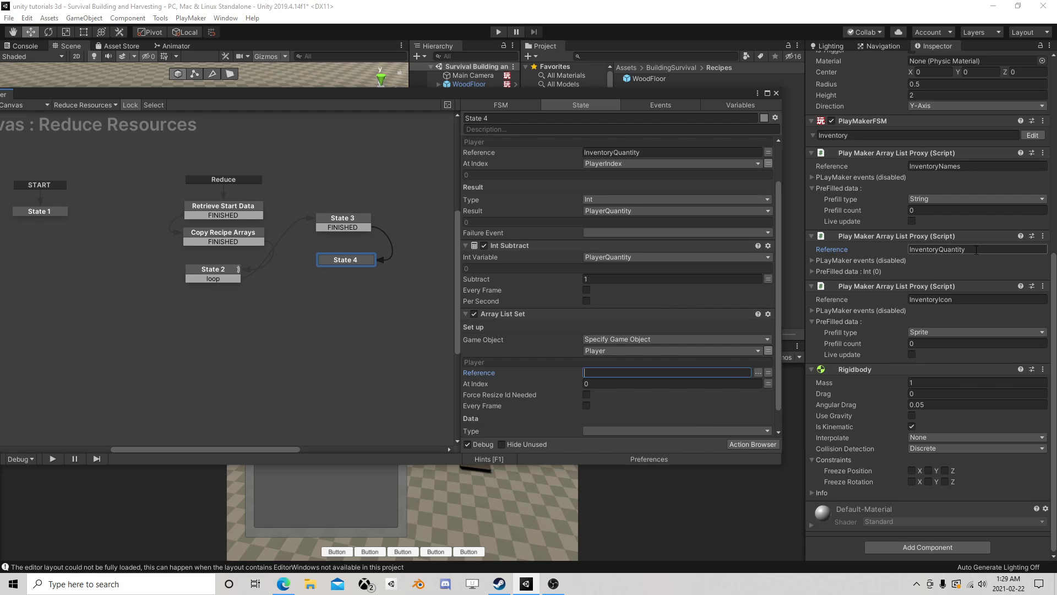
left_click(628, 372)
key("ctrl+v")
left_click(769, 384)
left_click(686, 384)
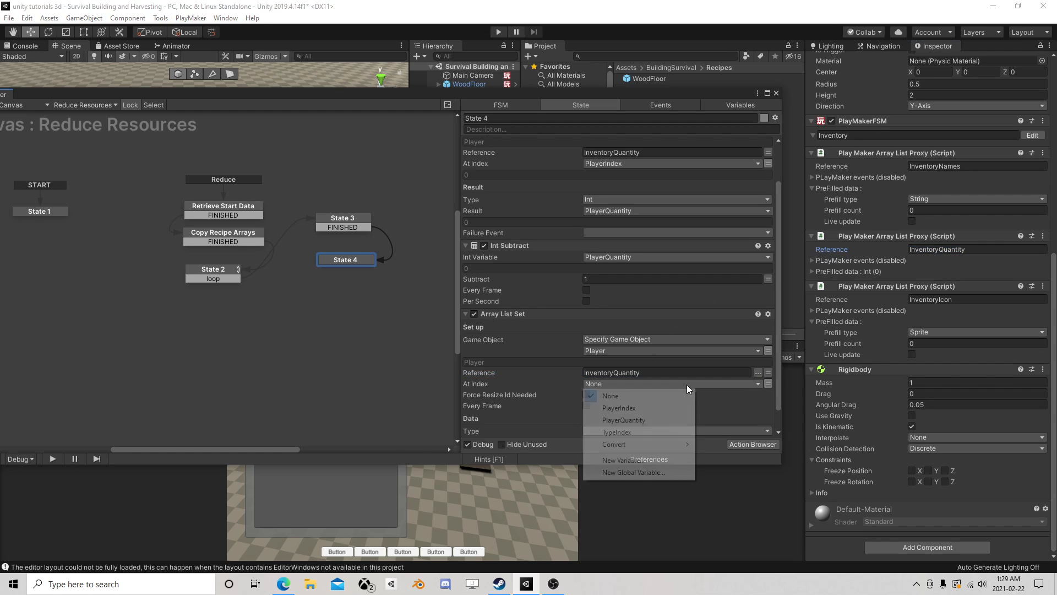
left_click(638, 407)
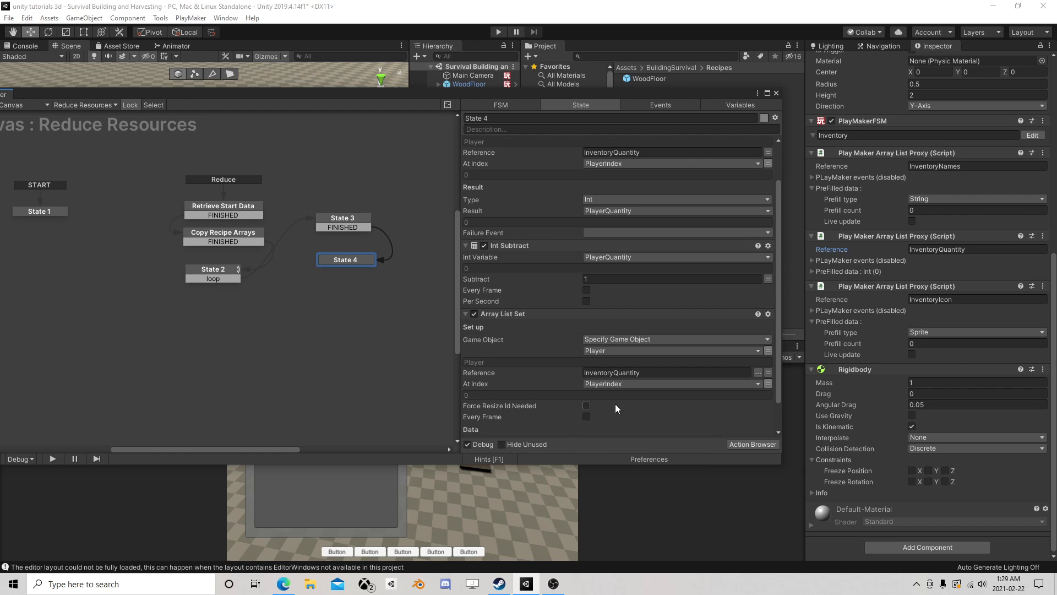
- Set the Array List Set data type to Int and use the PlayerQuantity variable as its value
scroll(639, 386, "down", 3)
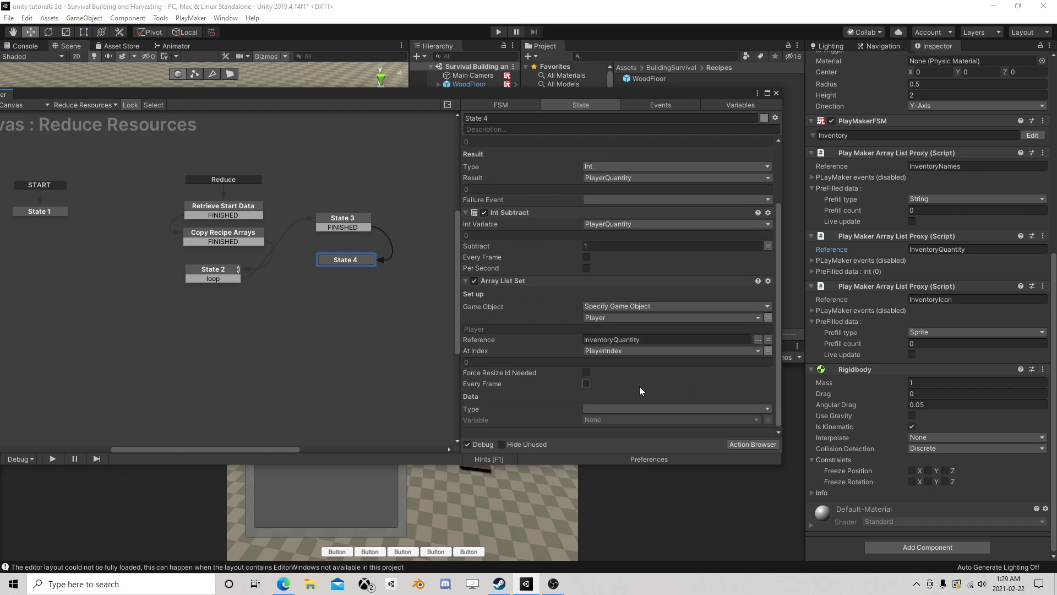
left_click(603, 405)
left_click(611, 246)
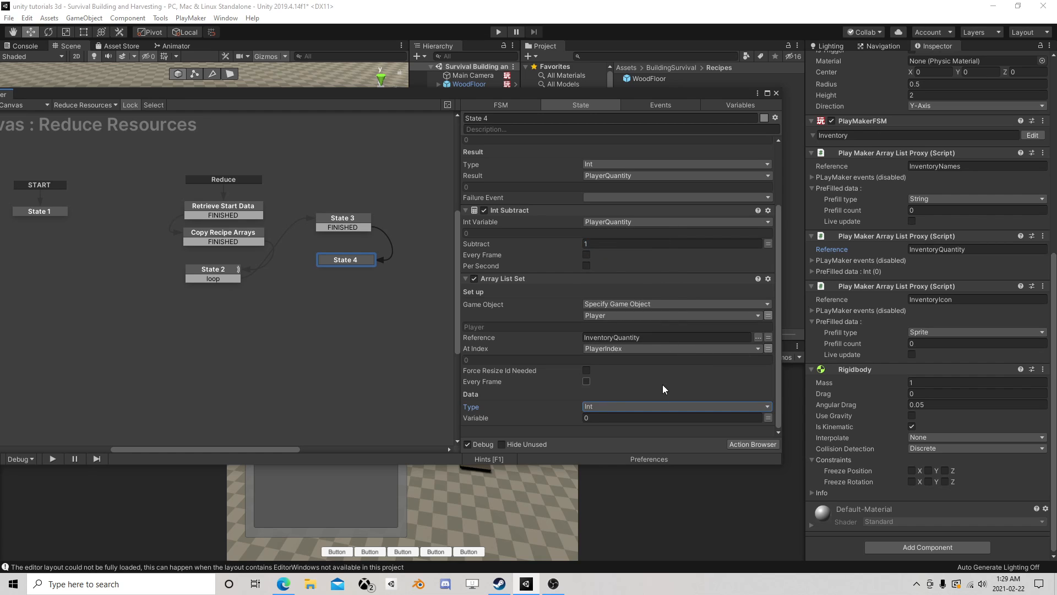
left_click(769, 418)
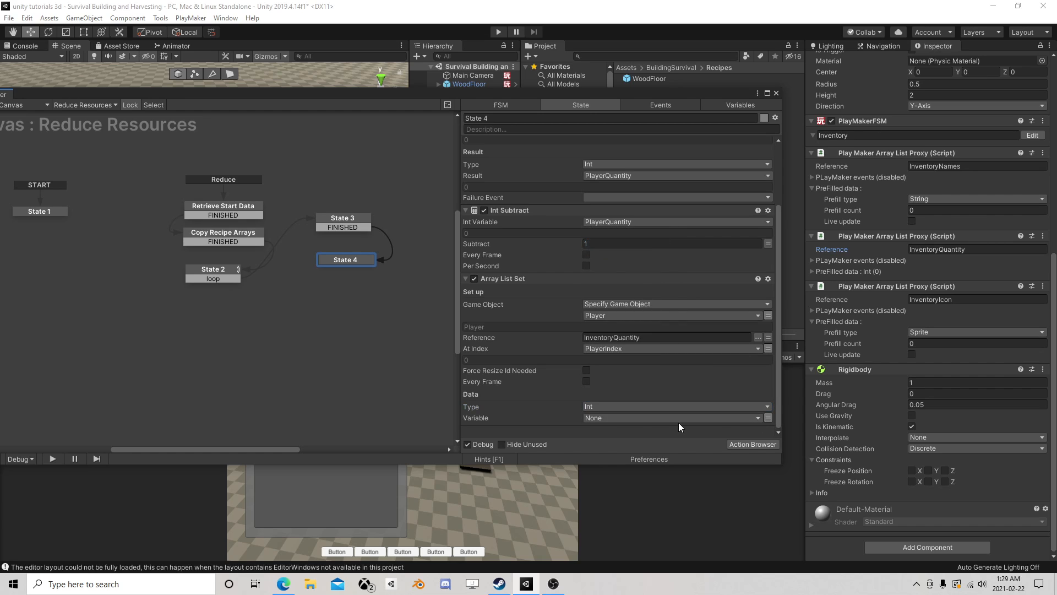
left_click(645, 418)
left_click(624, 454)
scroll(618, 187, "up", 5)
scroll(625, 245, "down", 5)
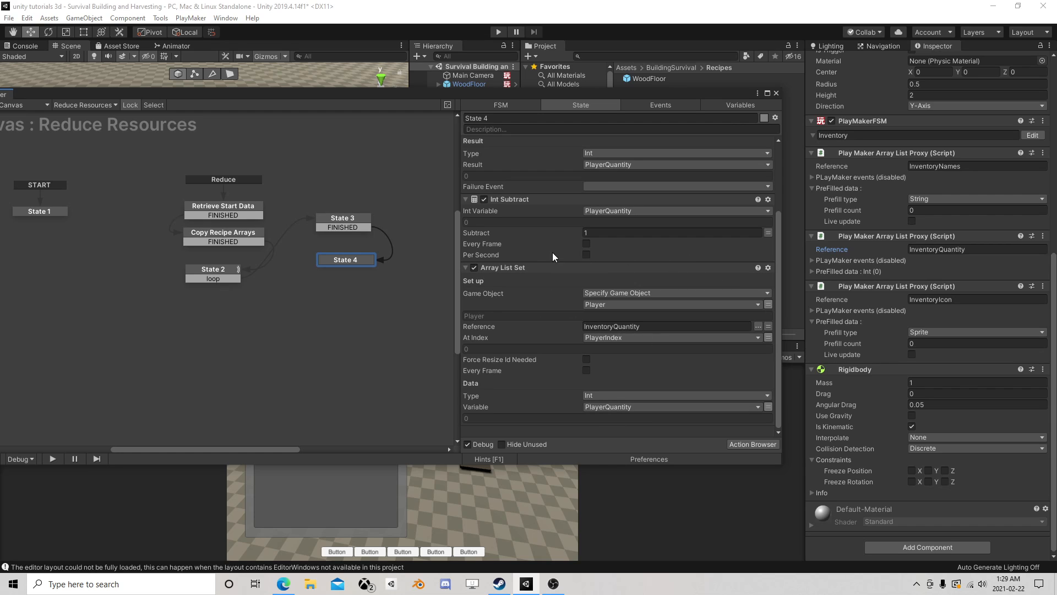
- Add a FINISHED transition to State 4 and link it back to State 3
left_click(349, 224)
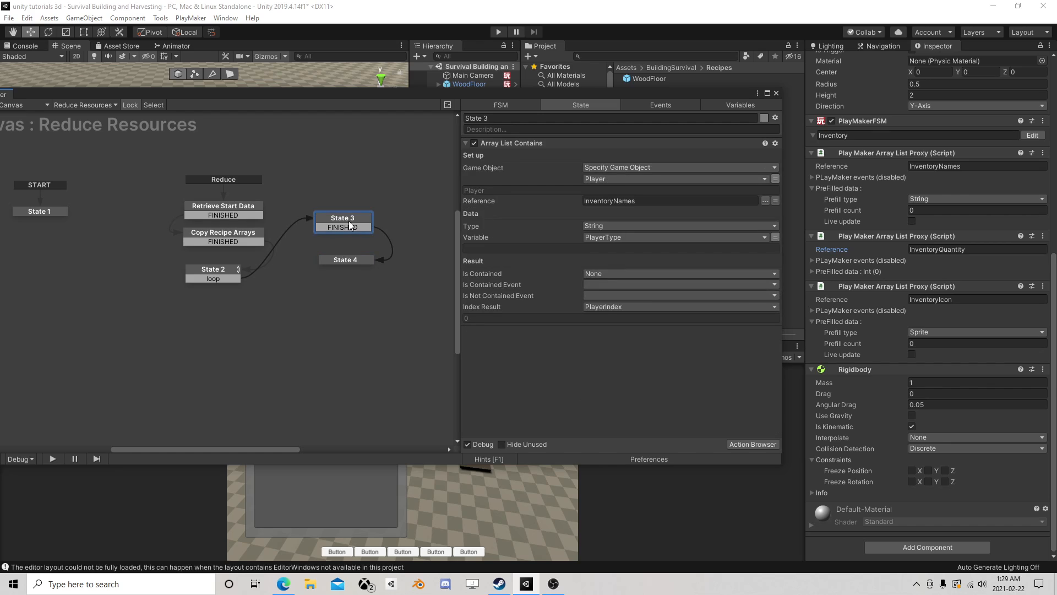
left_click(345, 261)
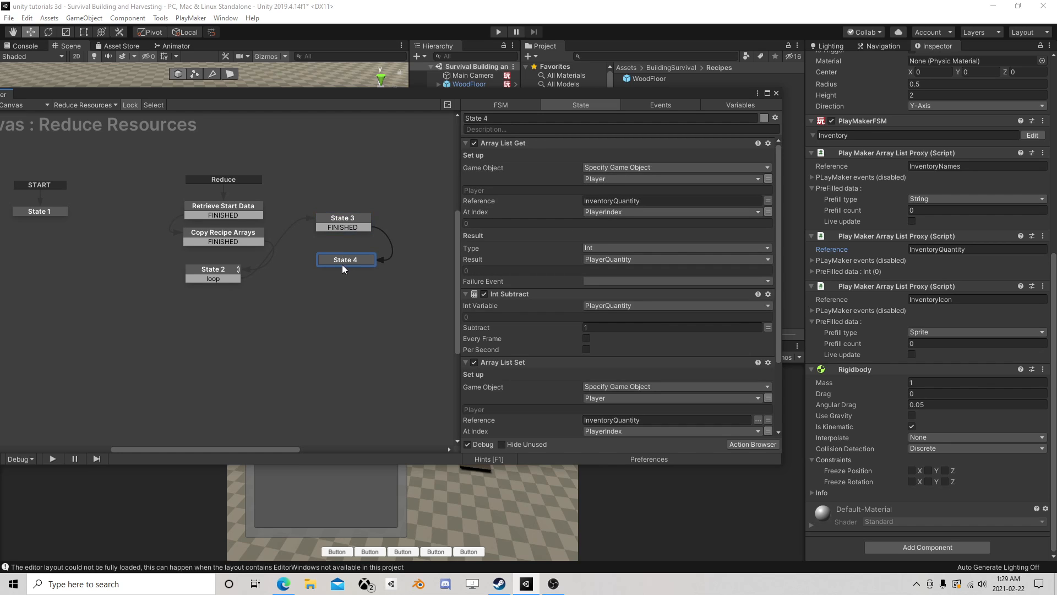
mouse_move(346, 259)
left_mouse_down()
mouse_move(363, 270)
mouse_move(345, 263)
left_mouse_up()
right_click(346, 263)
mouse_move(385, 268)
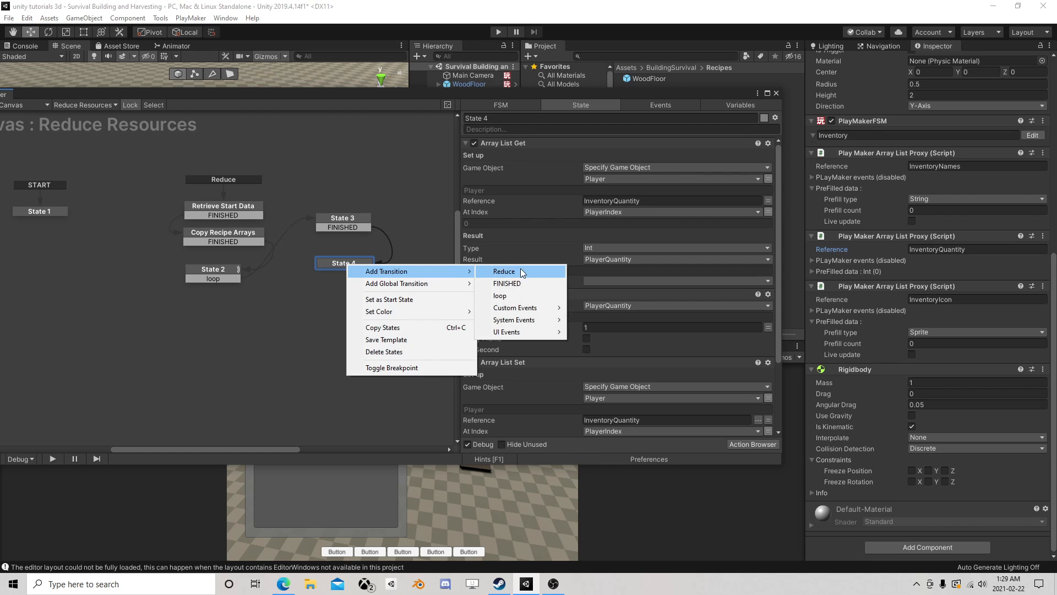
left_click(520, 282)
left_click_drag(359, 273, 341, 220)
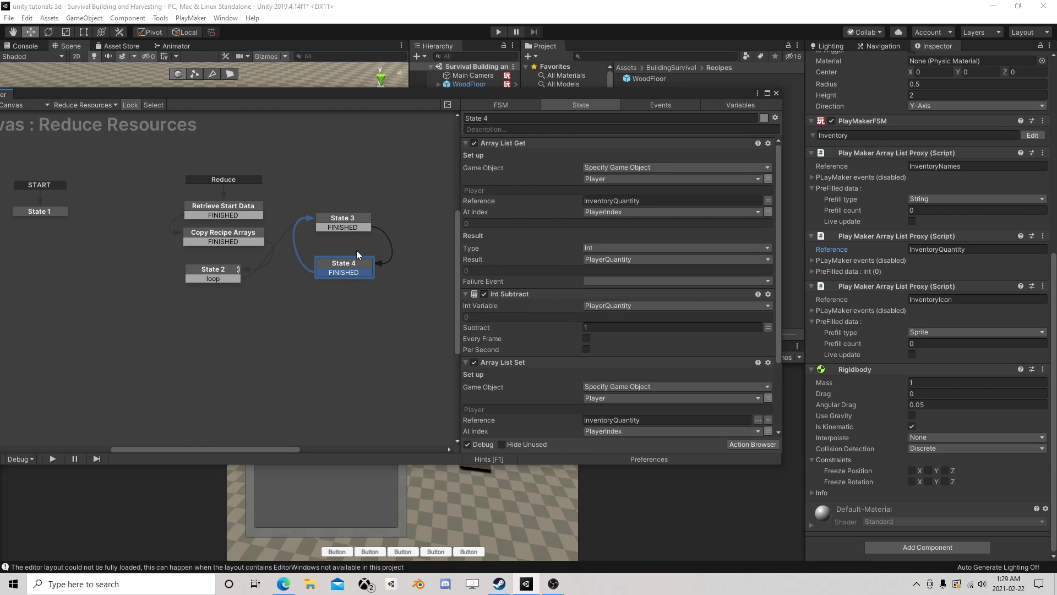
- Move State 3 and State 4 farther from State 2 in the graph, keeping State 4 below State 3
left_click(360, 223)
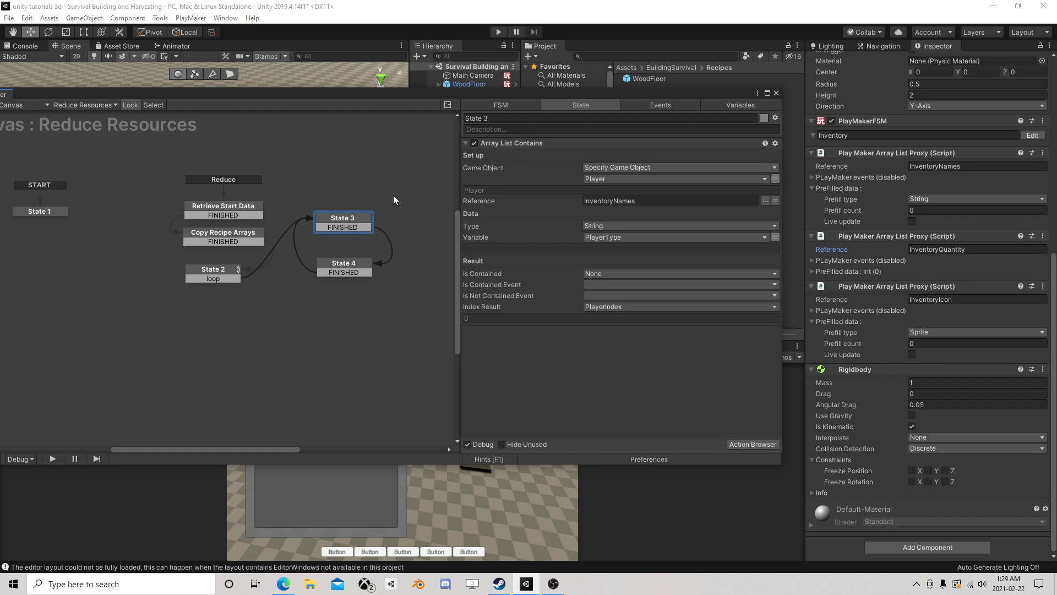
left_click_drag(349, 262, 400, 287)
left_click_drag(342, 220, 396, 234)
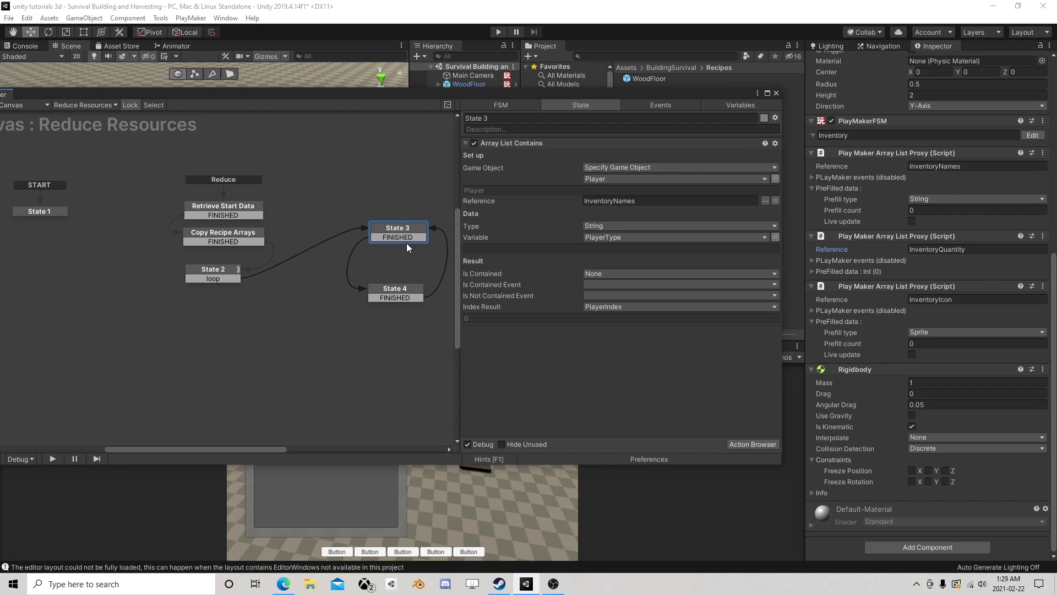
left_click_drag(400, 296, 404, 289)
left_click(383, 291)
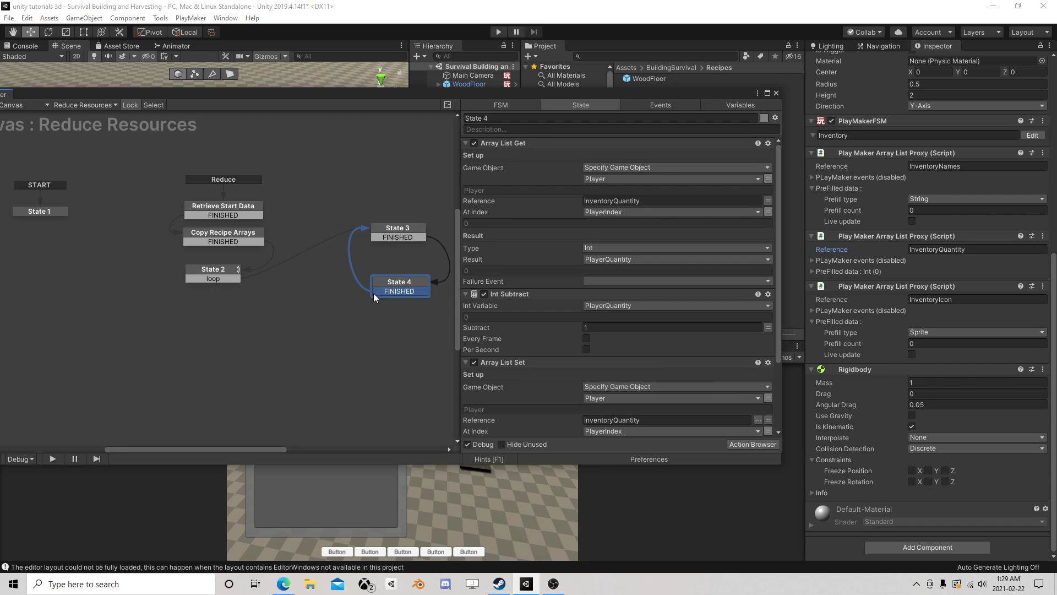
- Check the WoodFloor recipe's values, add a new state beside State 2, and link State 2's loop transition to it
left_click(216, 268)
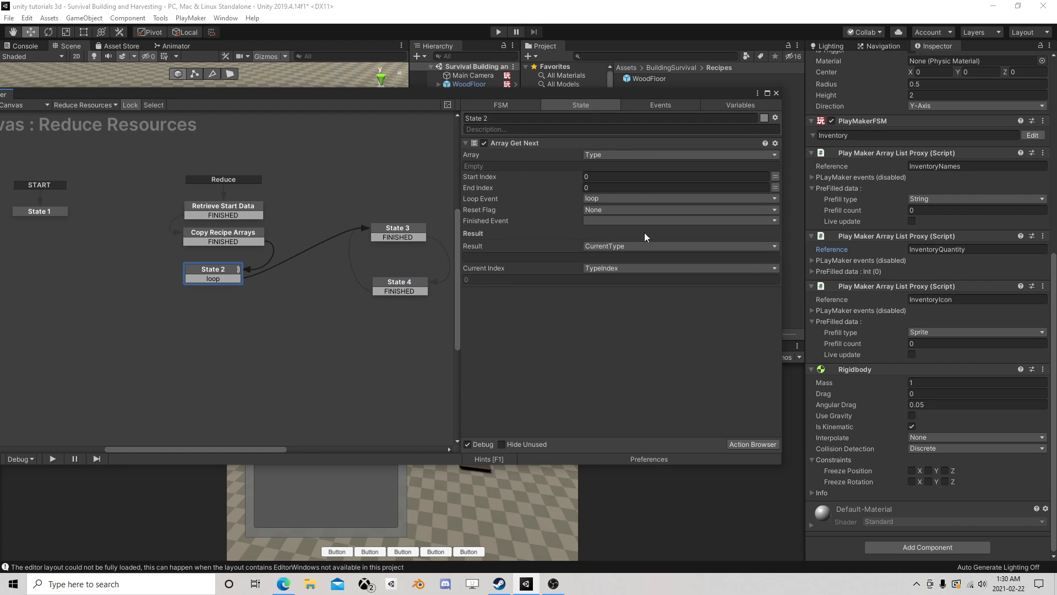
mouse_move(223, 274)
left_mouse_down()
mouse_move(200, 276)
mouse_move(225, 281)
left_mouse_up()
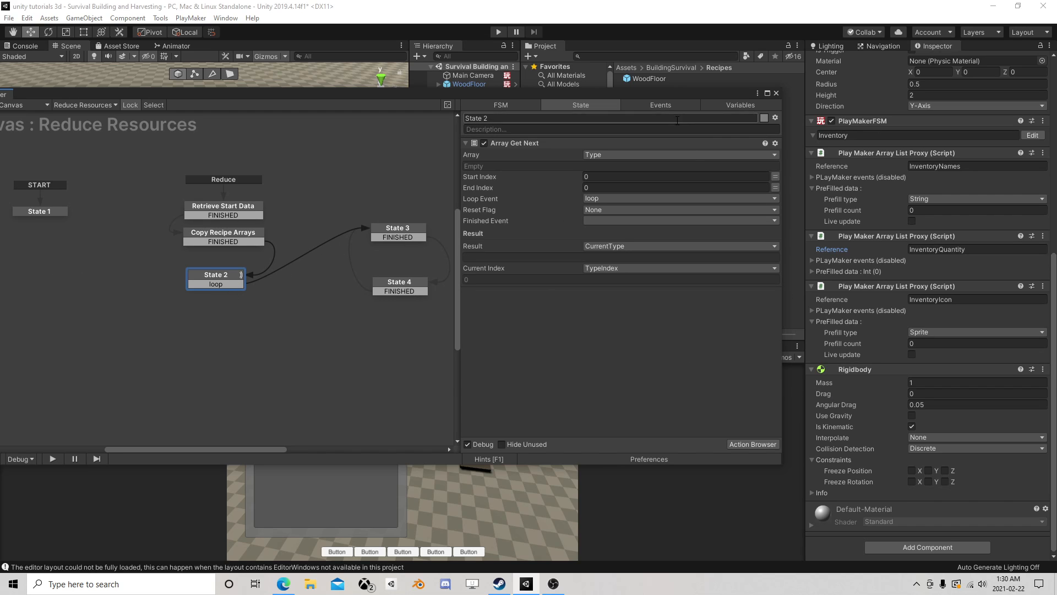
left_click_drag(659, 97, 664, 166)
left_click(649, 78)
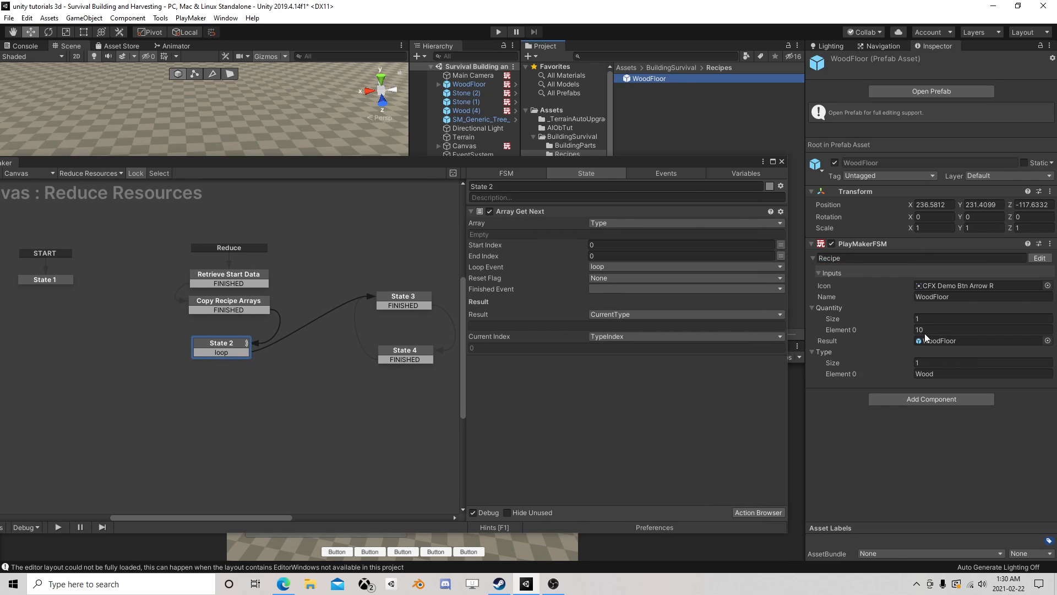
right_click(306, 285)
left_click(330, 288)
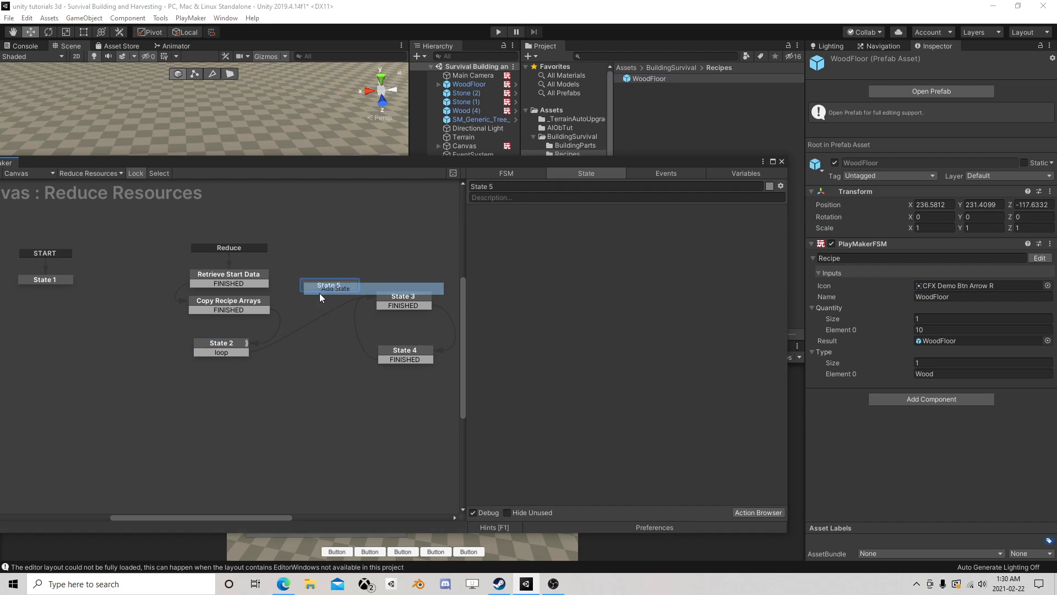
left_click_drag(240, 351, 297, 345)
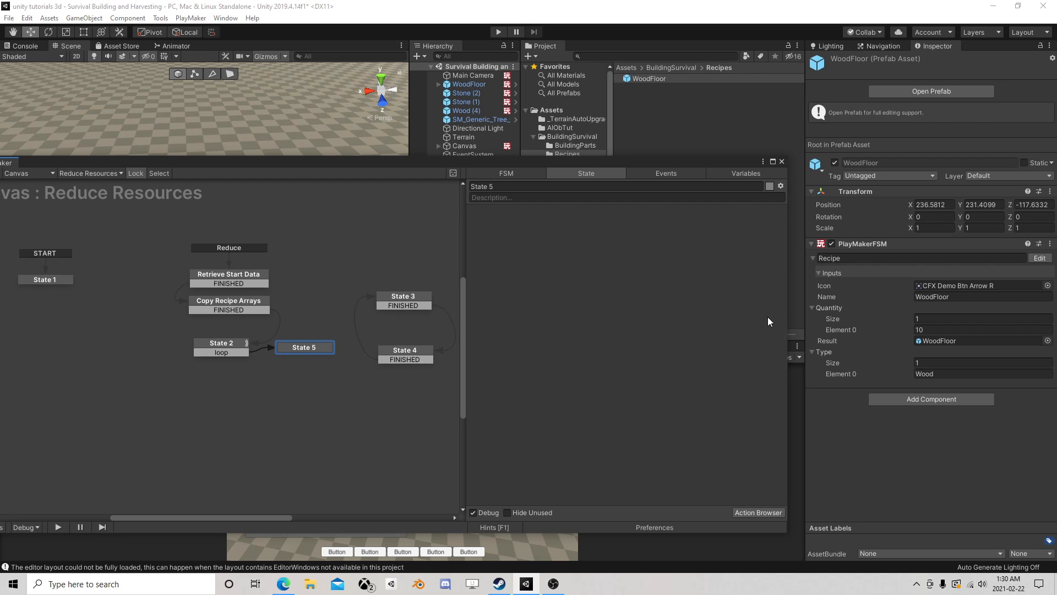
- Find the Array Get action and add it to State 5
left_click(757, 512)
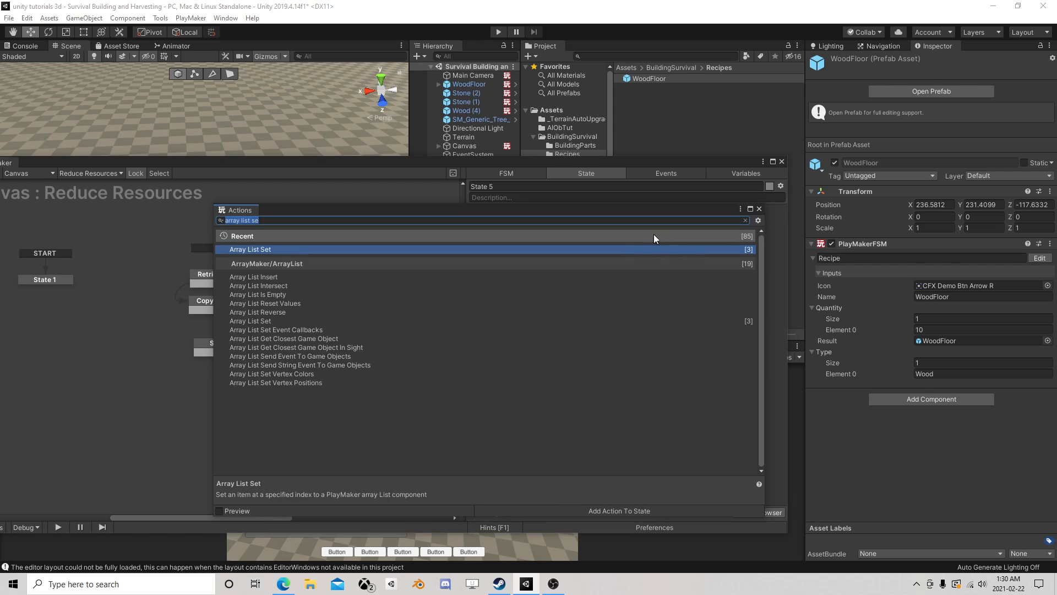
type("array")
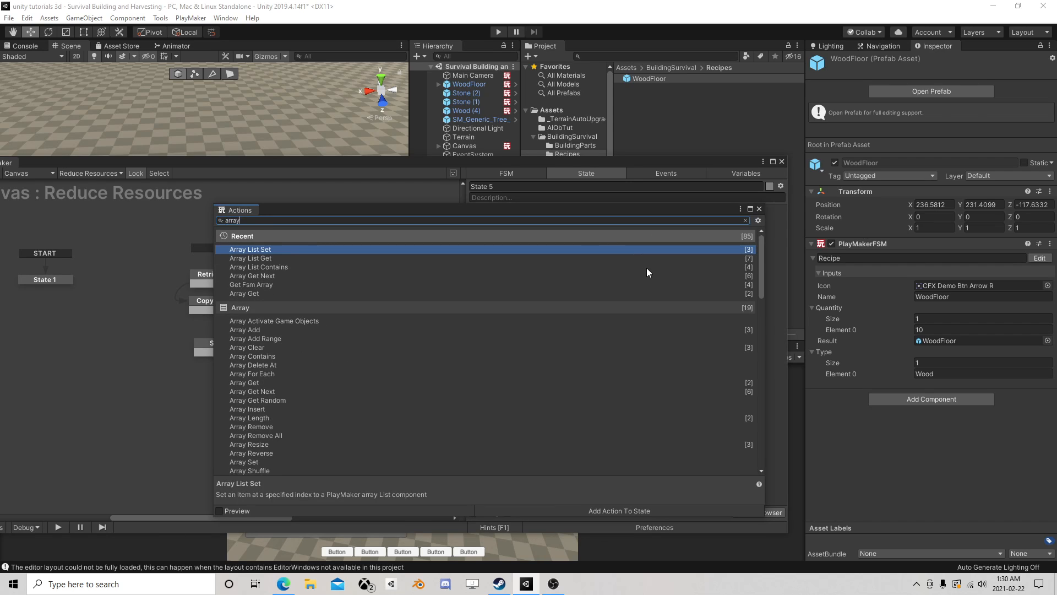
type(" get")
double_click(256, 276)
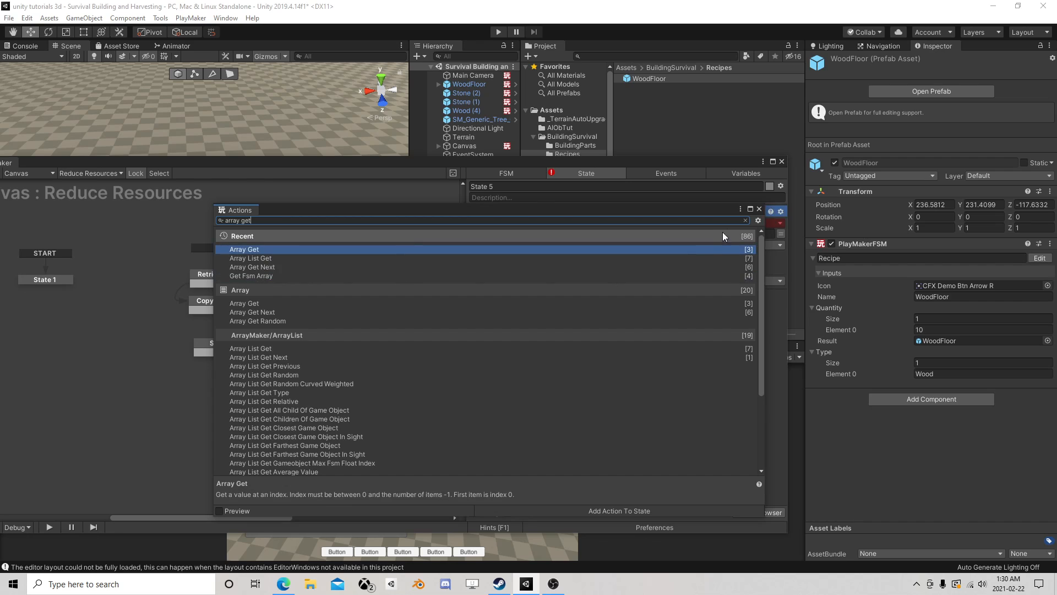
left_click(760, 210)
- Set Array Get in State 5 to read the Quantity array at the TypeIndex variable
left_click(610, 223)
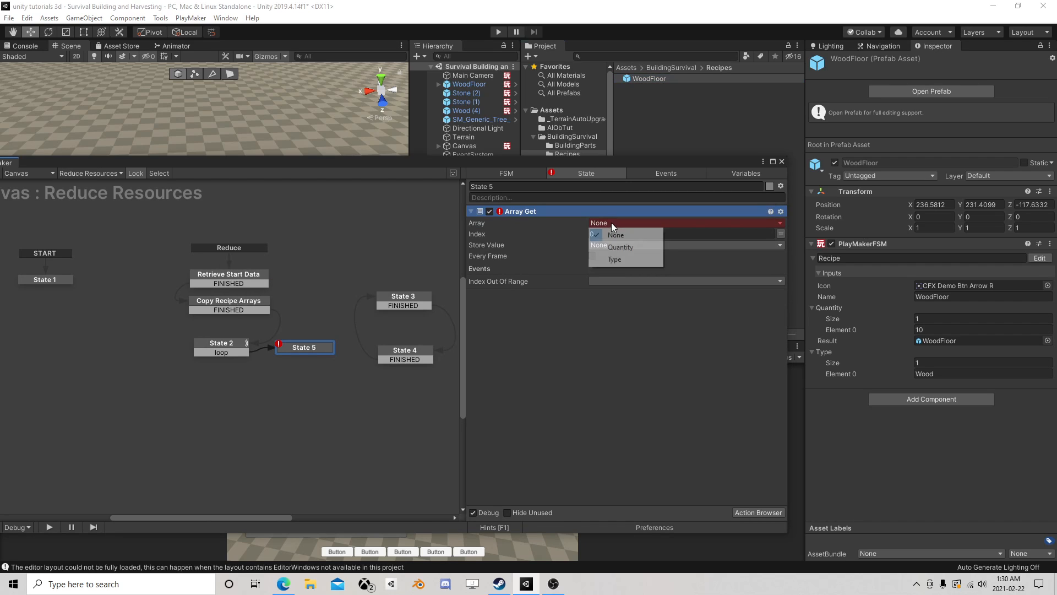
left_click(614, 243)
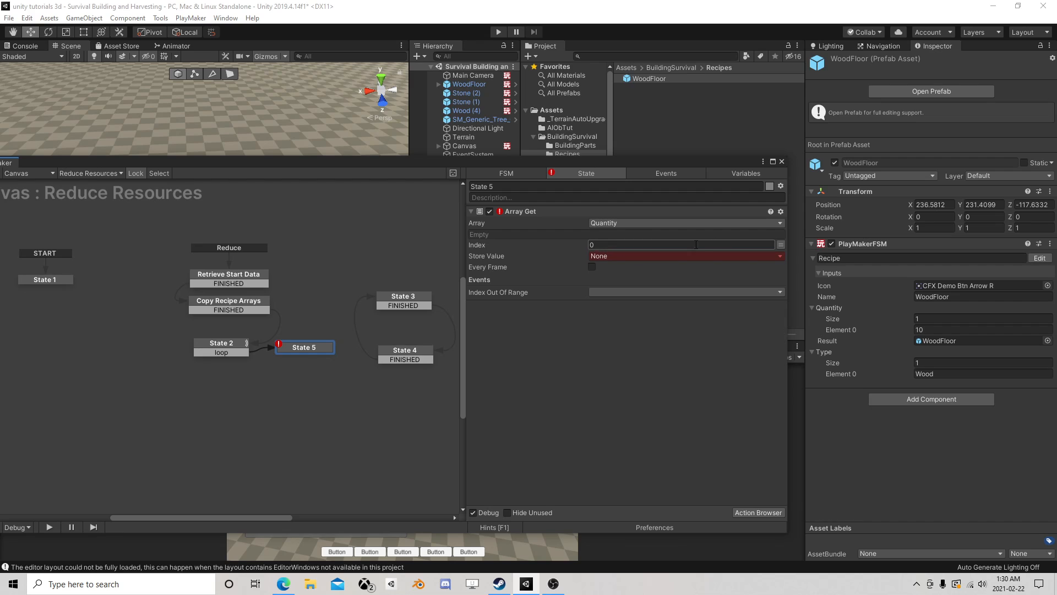
left_click(781, 245)
left_click(742, 244)
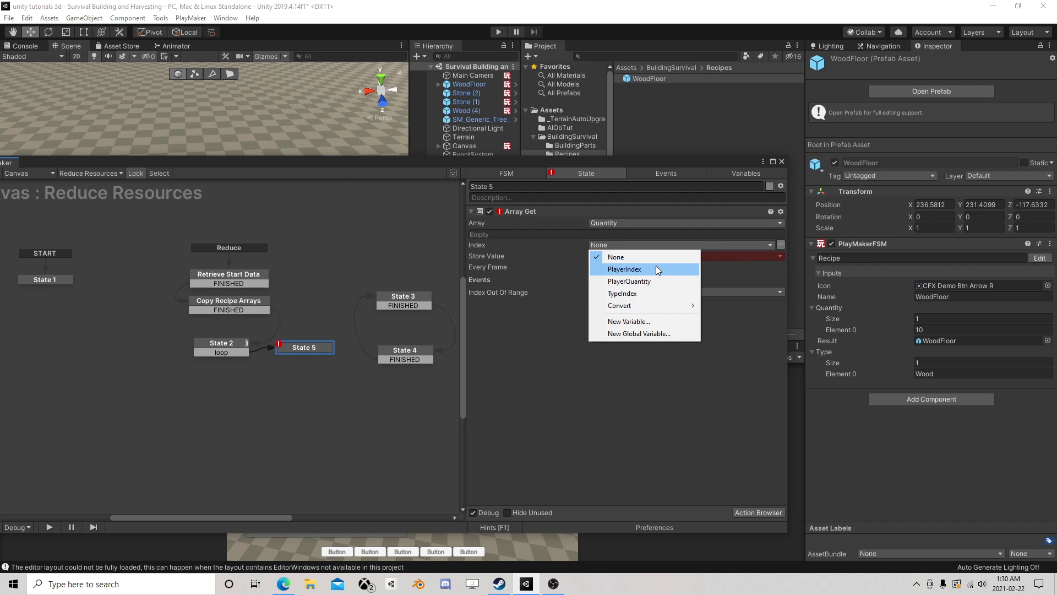
left_click(643, 292)
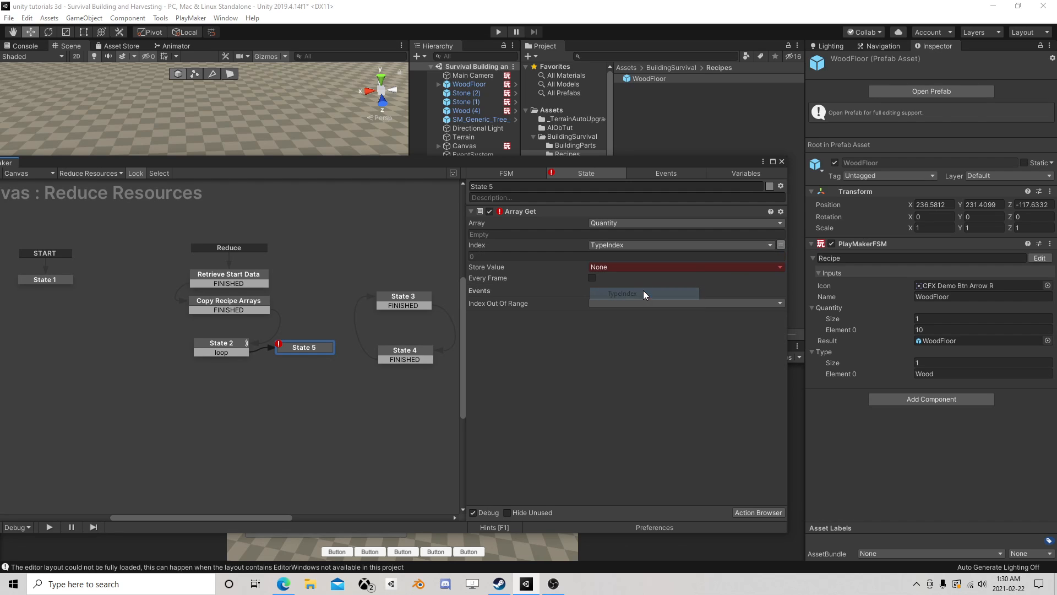
- Store the Array Get value in a new variable named RequiredAmount
left_click(612, 268)
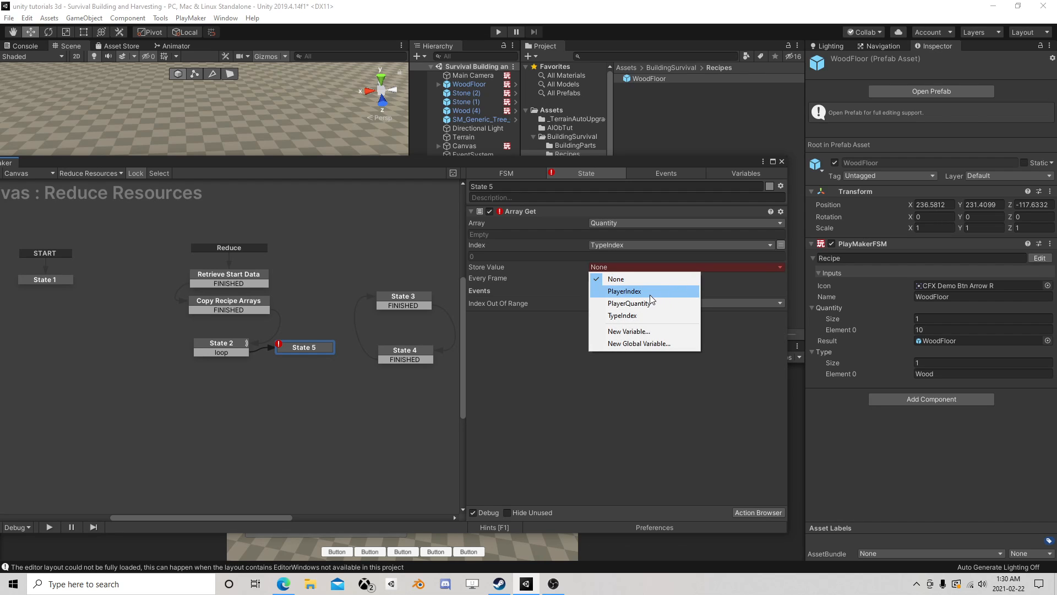
left_click(641, 332)
type("Re")
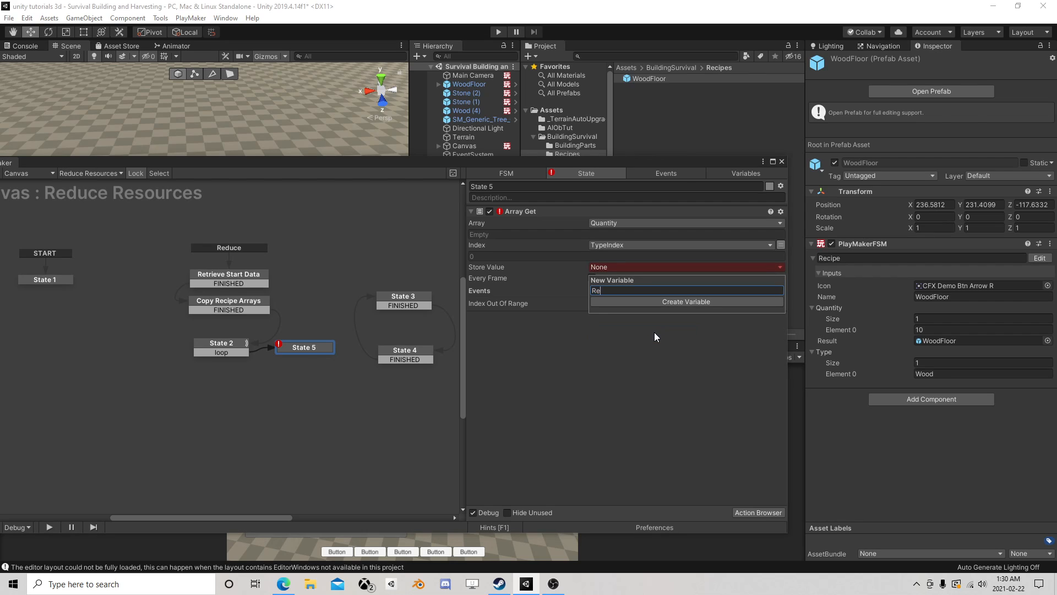
type("quiredAmount")
key("Return")
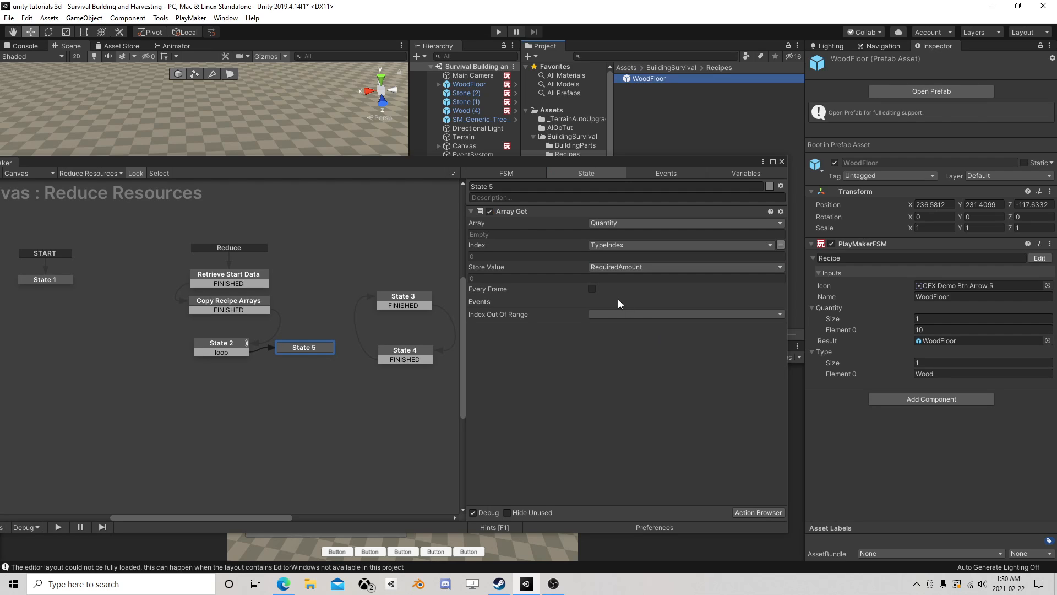
- Add a FINISHED transition to State 5 and link it to State 3
right_click(306, 348)
mouse_move(323, 358)
left_click(475, 368)
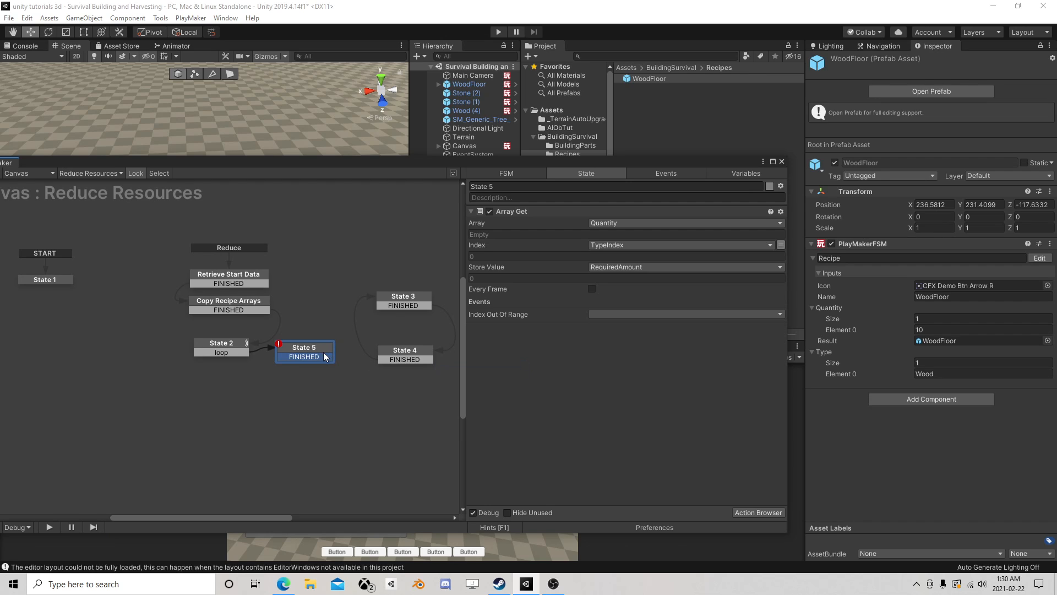
left_click_drag(325, 356, 397, 303)
- Shift State 2 and State 5 in the graph to leave more room before State 3
left_click_drag(313, 347, 310, 343)
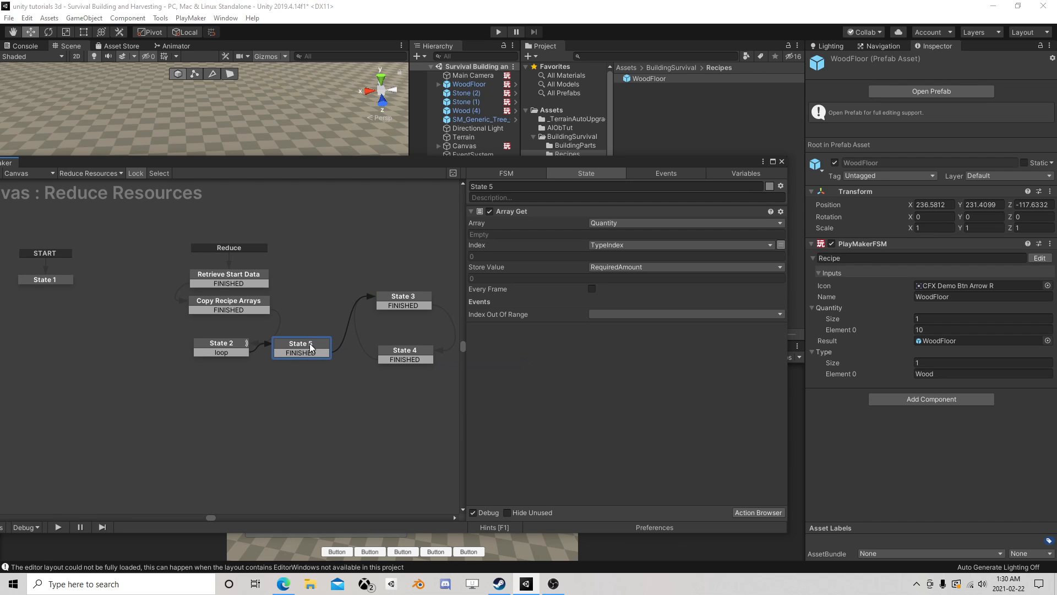
left_click_drag(226, 345, 202, 345)
left_click_drag(300, 346, 275, 345)
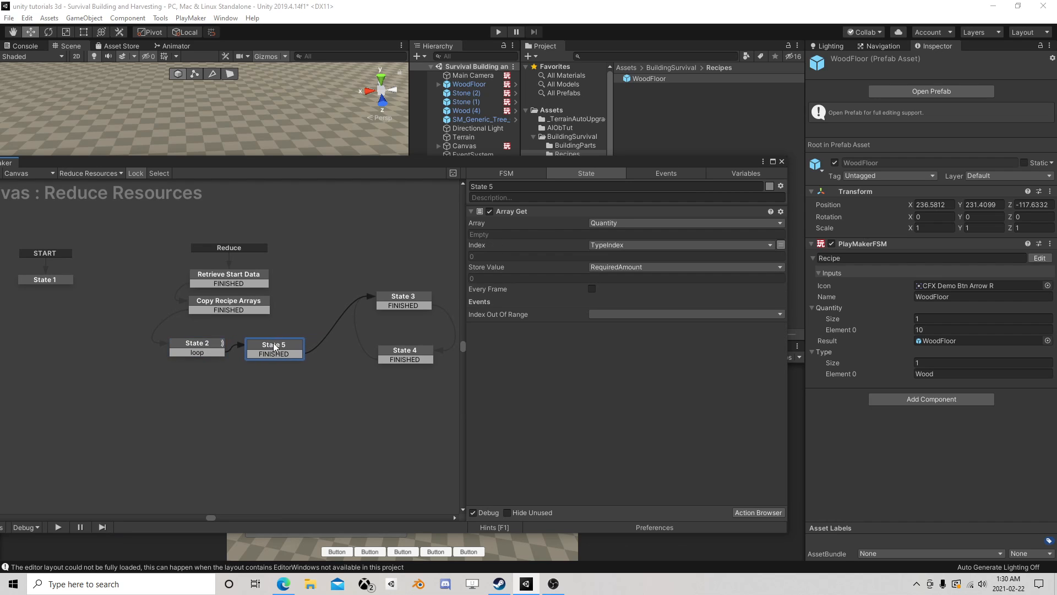
- Review the Array List Contains action in State 3 and the inventory quantity actions in State 4
left_click(412, 297)
middle_click_drag(352, 328, 299, 312)
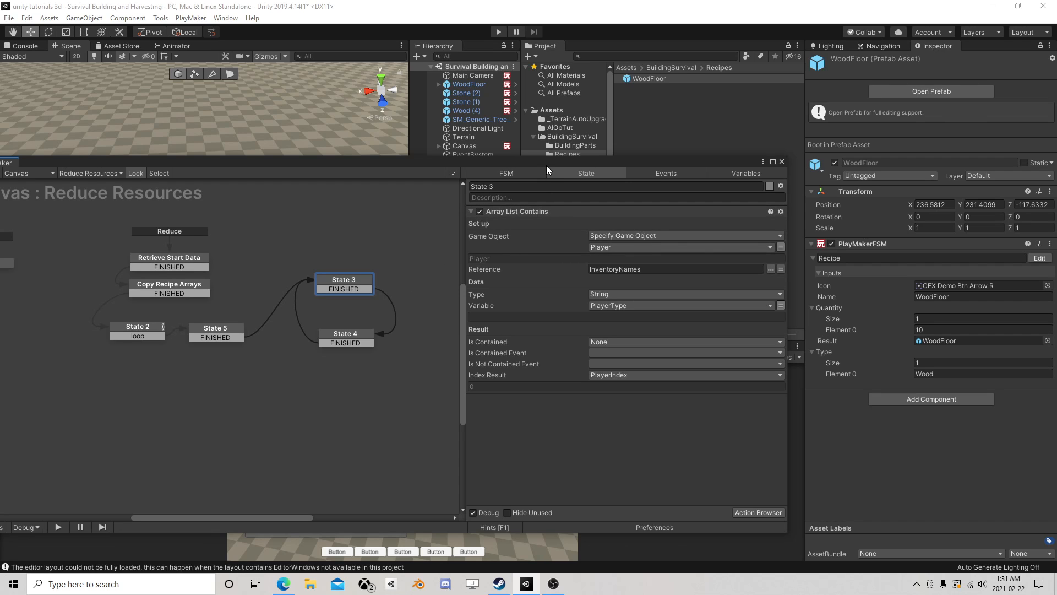
left_click_drag(546, 160, 583, 146)
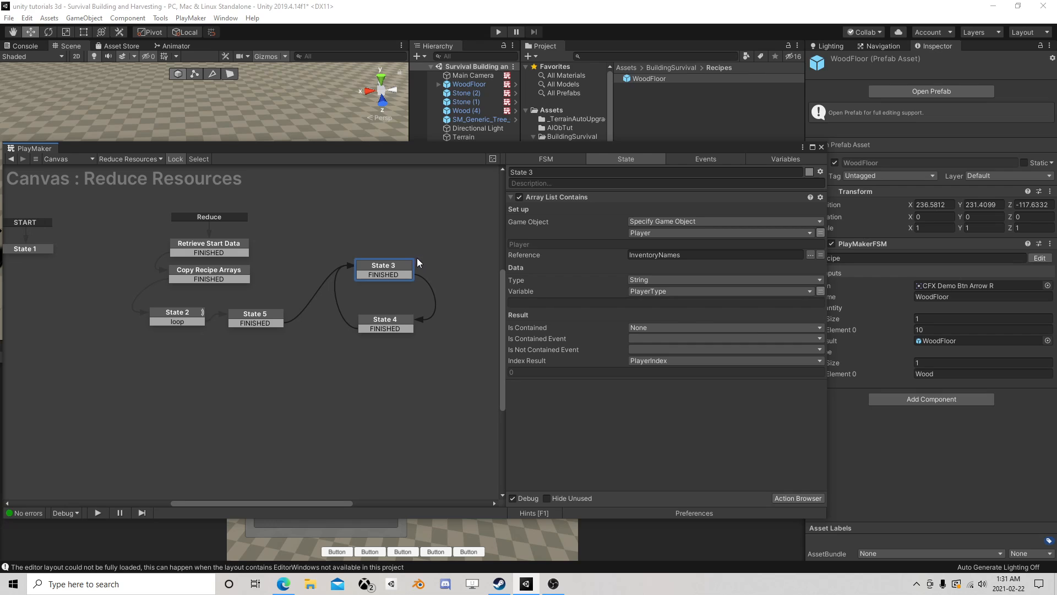
left_click(382, 325)
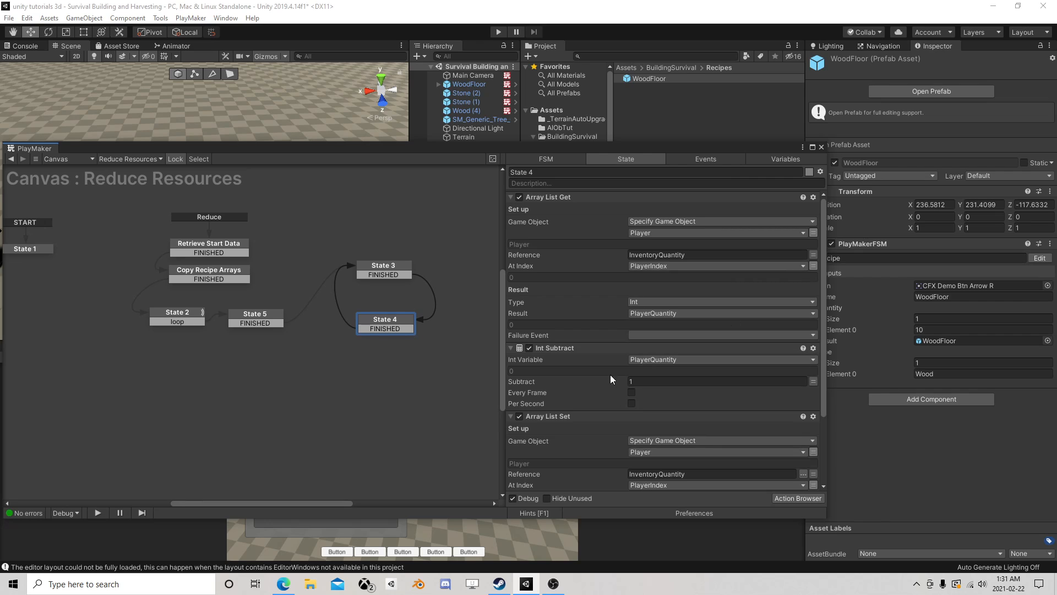
- Place State 4 beside State 3 in the graph and delete its FINISHED transition
left_click_drag(391, 321, 468, 274)
right_click(468, 275)
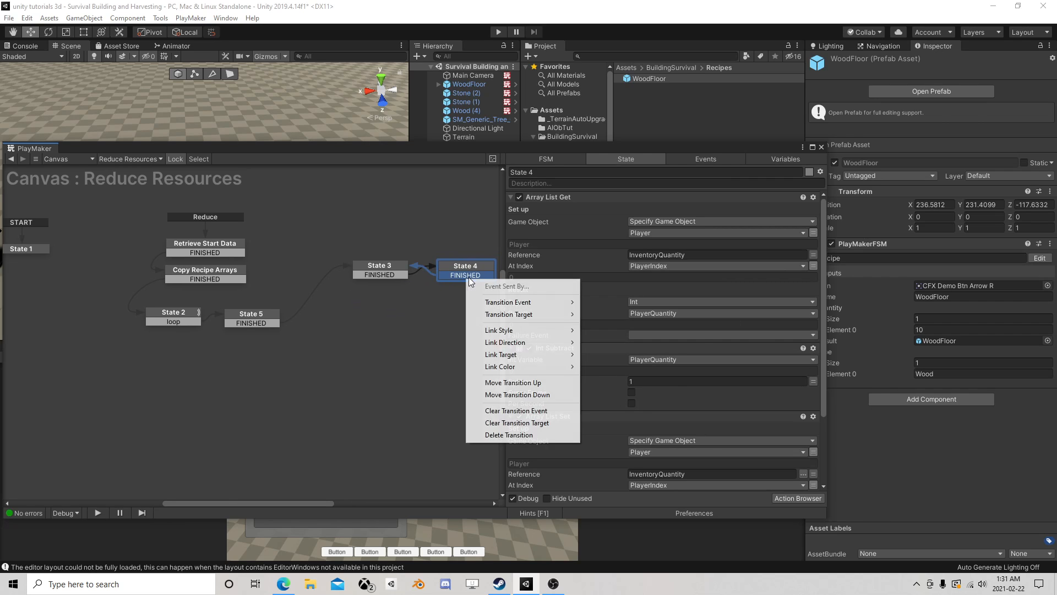
left_click(509, 435)
middle_click_drag(473, 259, 307, 294)
- Shift State 3 and State 4 to make room, add a new state before State 3, and link State 5's FINISHED transition to it
left_click(247, 269)
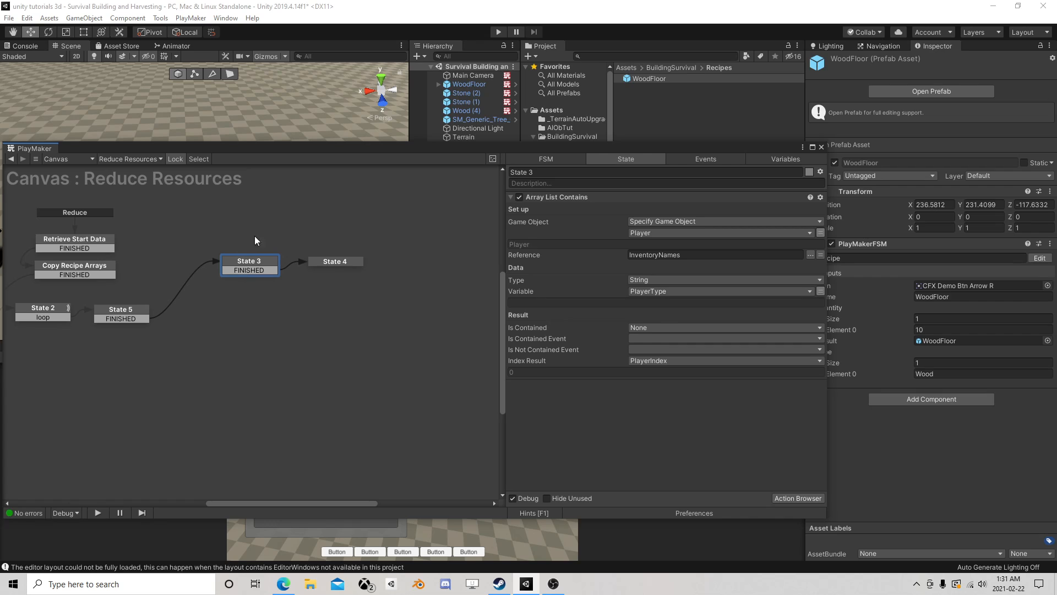
left_click(342, 262)
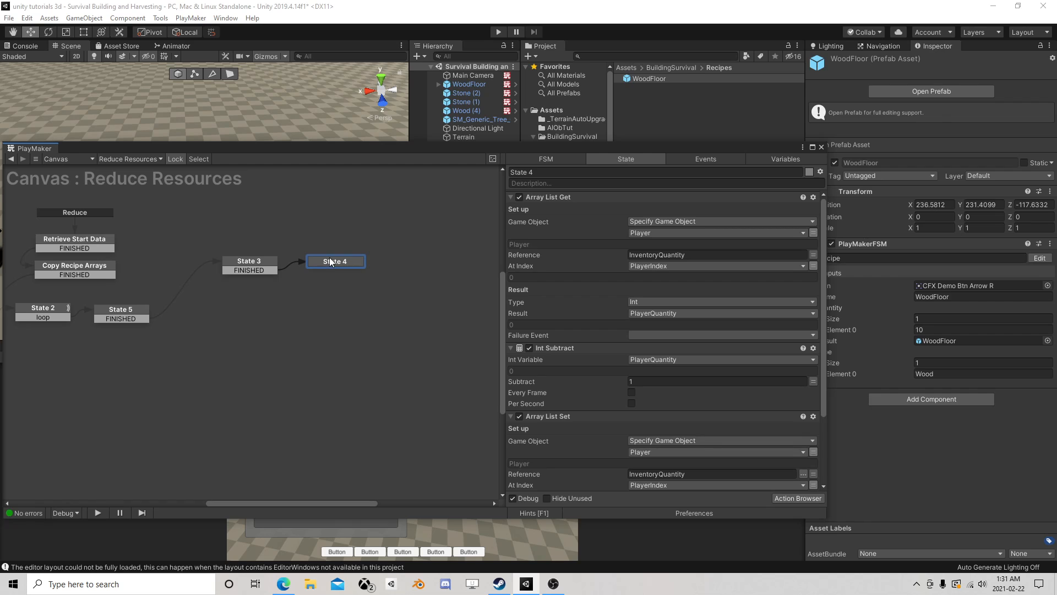
left_click_drag(254, 264, 355, 266)
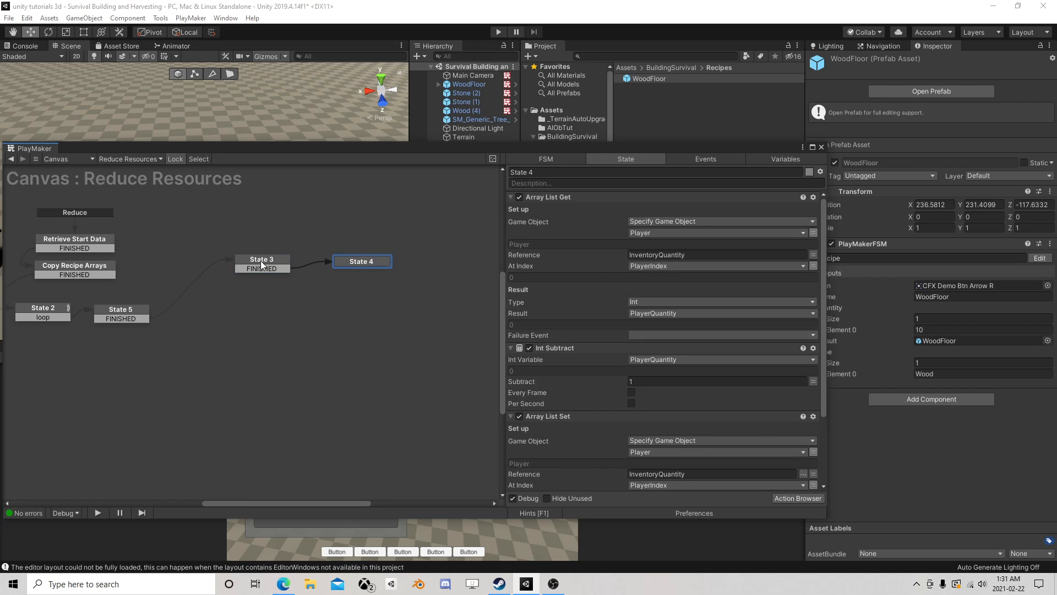
left_click(261, 264)
right_click(174, 250)
left_click(188, 257)
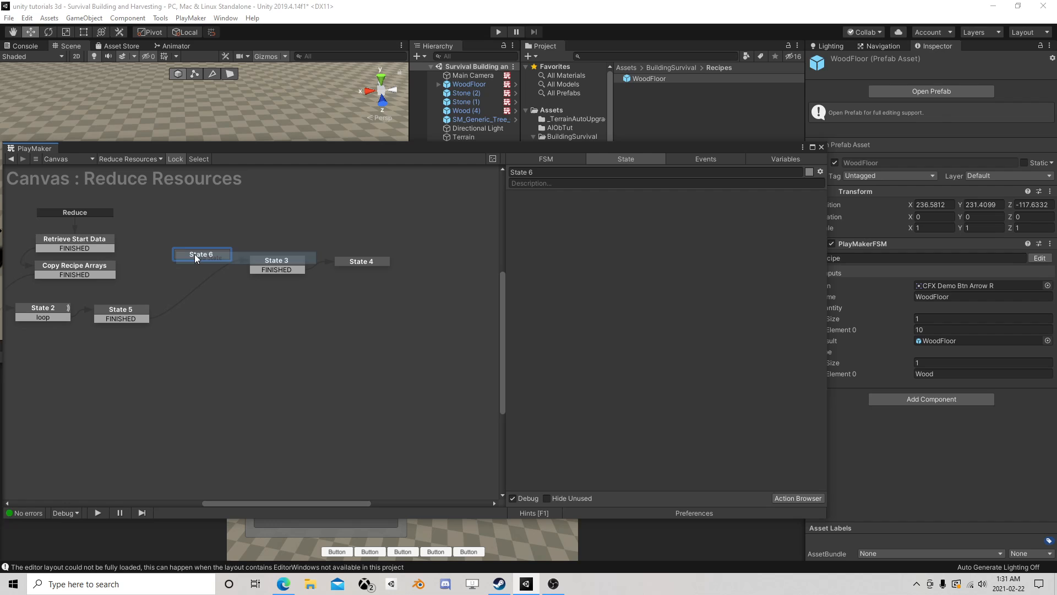
left_click_drag(133, 318, 201, 256)
left_click(201, 255)
- Add an Iterate action to State 6 and set its End Index to the RequiredAmount variable
left_click(807, 499)
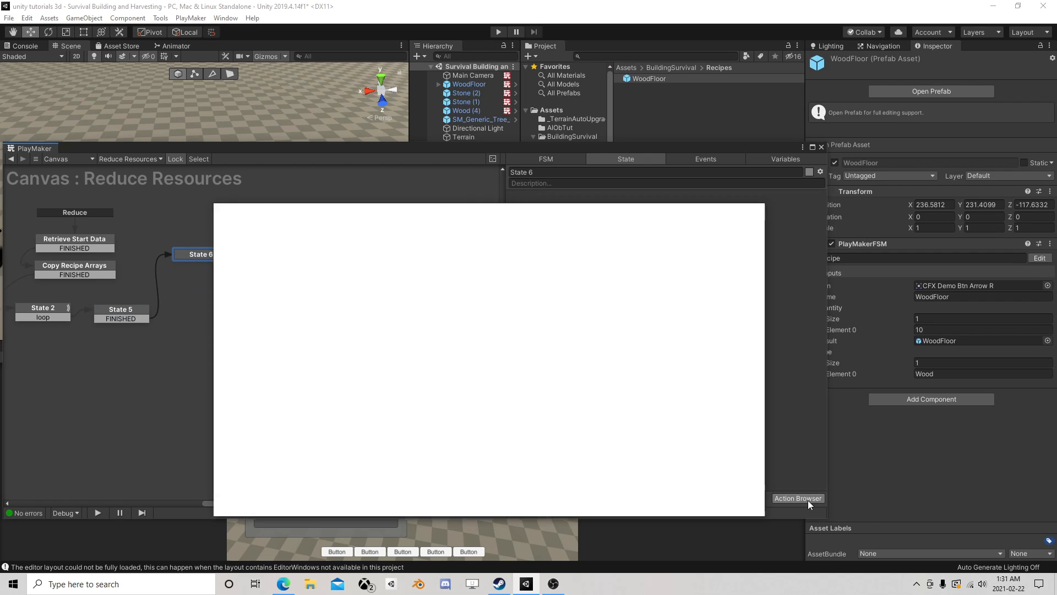
type("iter")
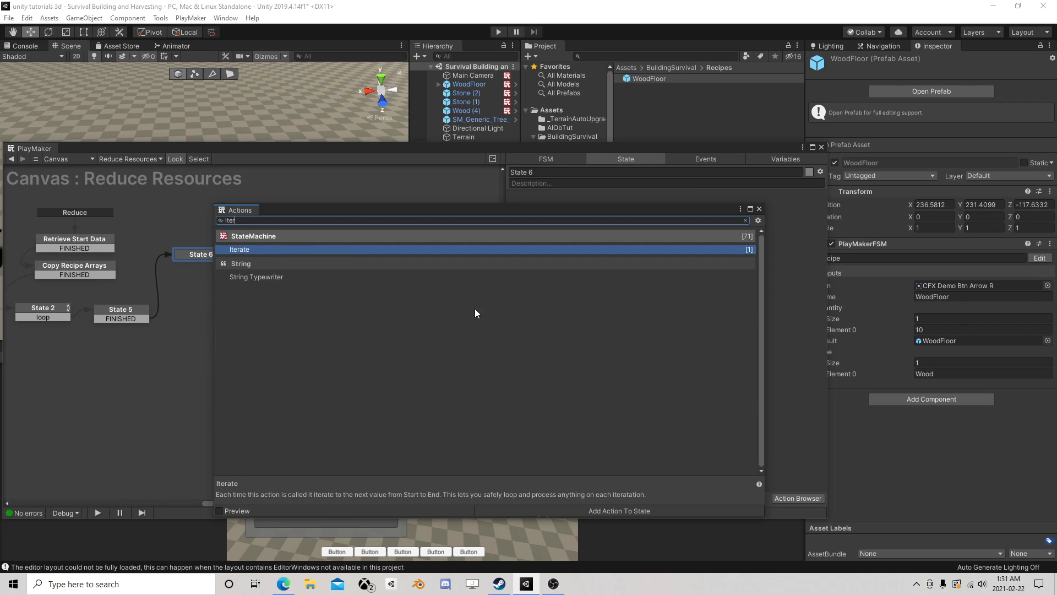
double_click(247, 249)
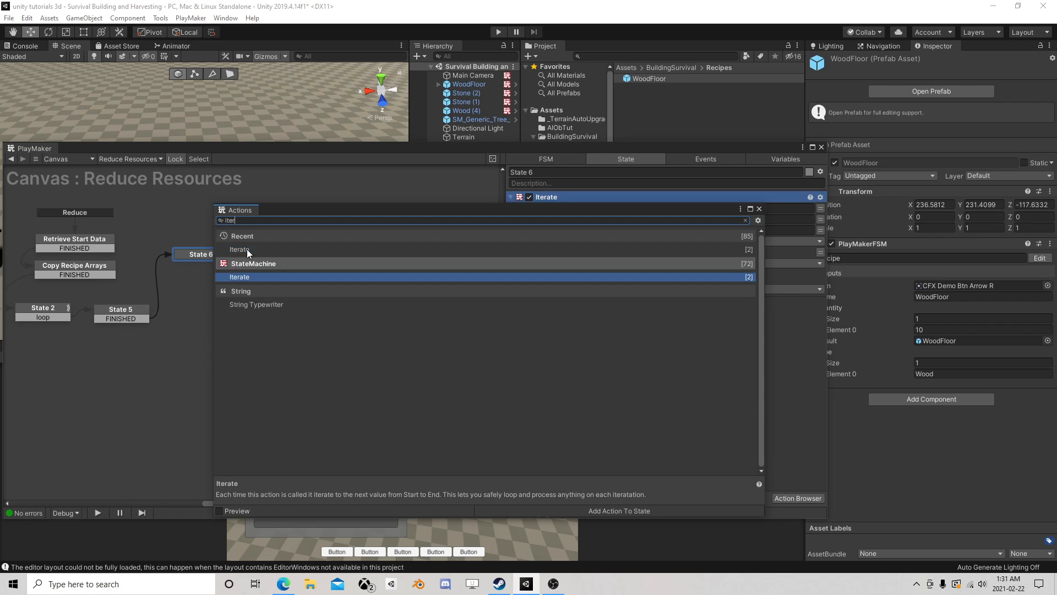
left_click(759, 209)
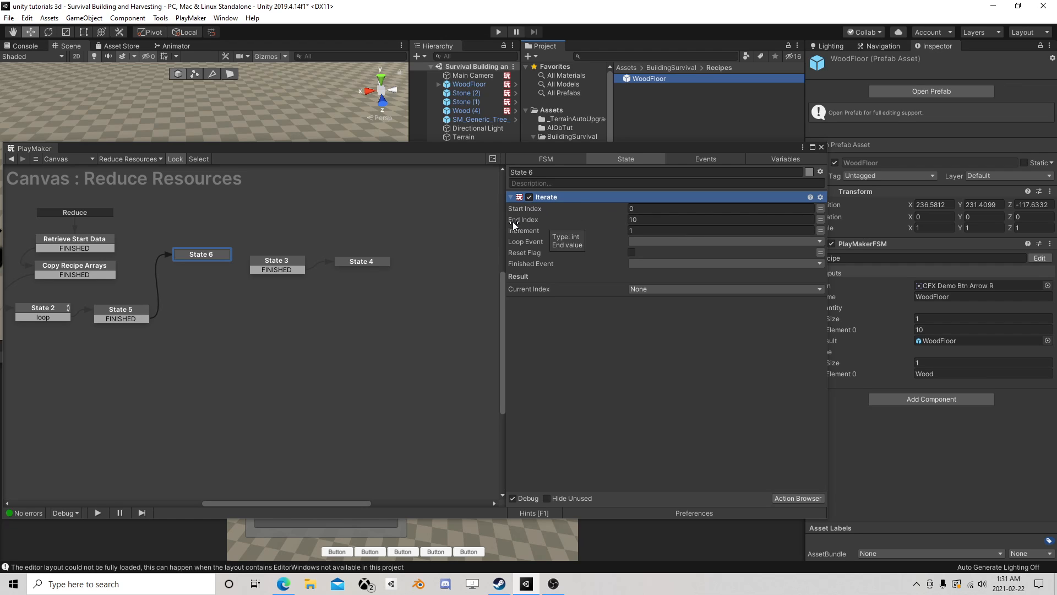
left_click(821, 219)
left_click(787, 219)
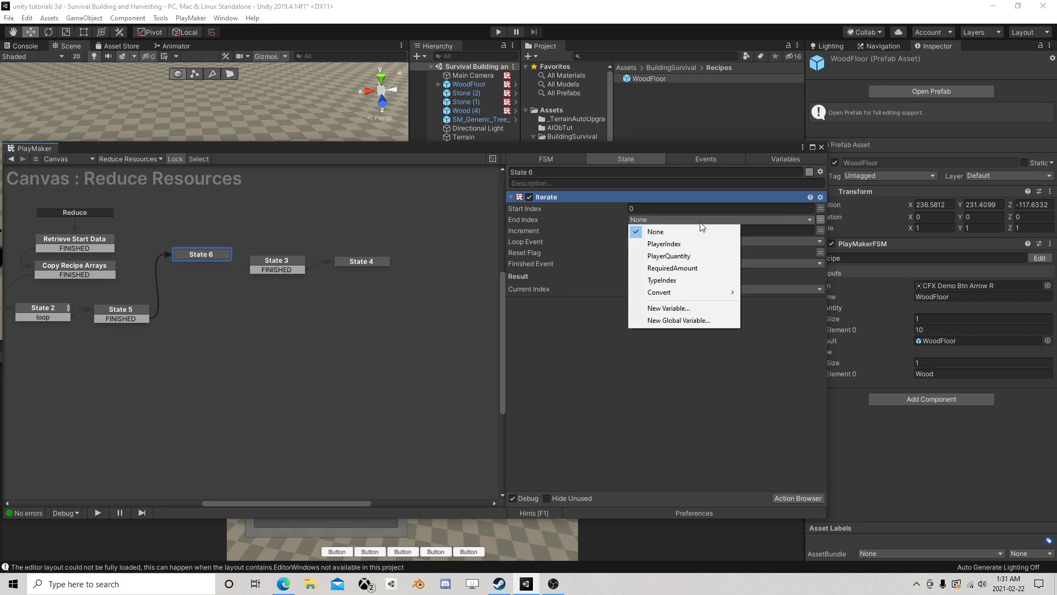
left_click(672, 268)
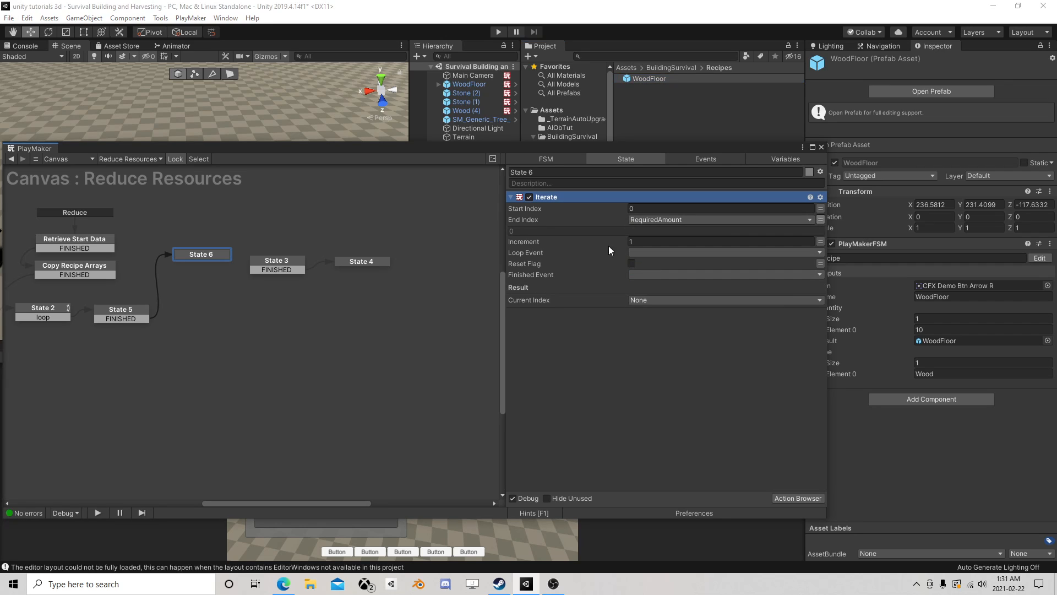
- Create a Loop event for the Iterate action's Loop Event and add its transition to State 6
left_click(658, 252)
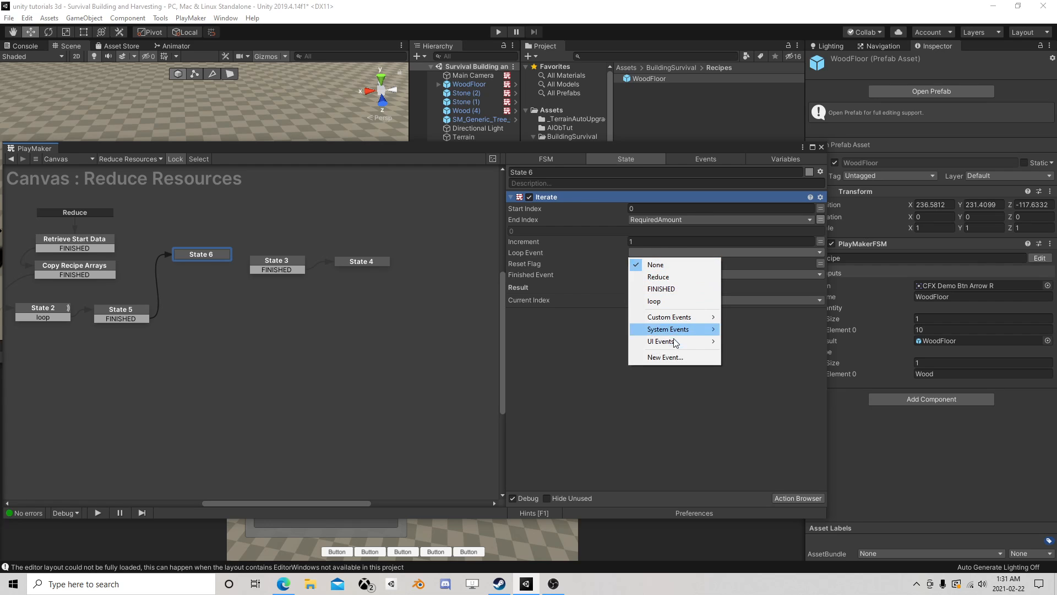
left_click(665, 357)
type("Lo")
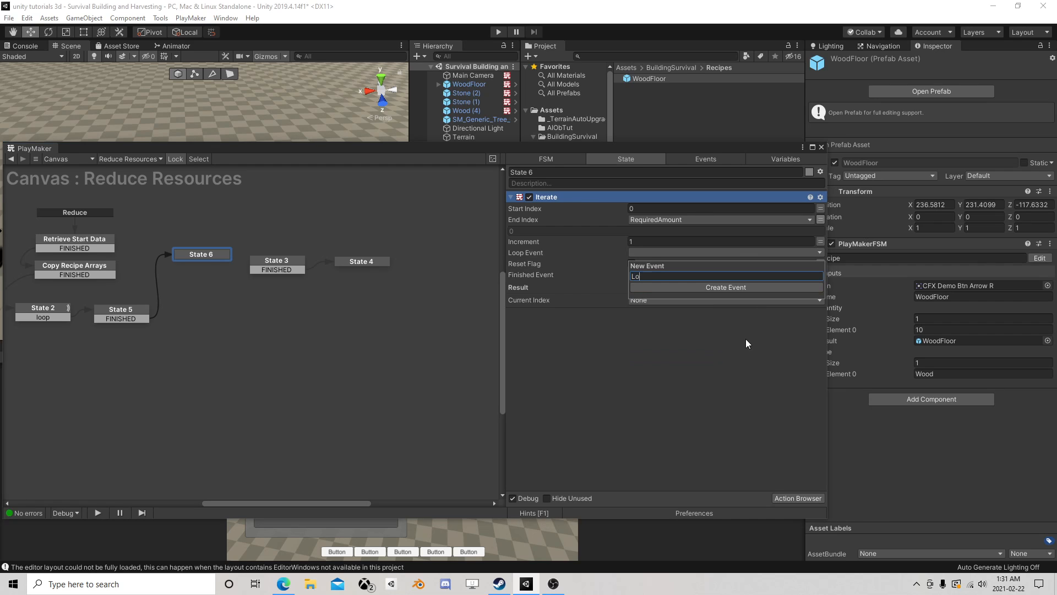
type("op")
key("Return")
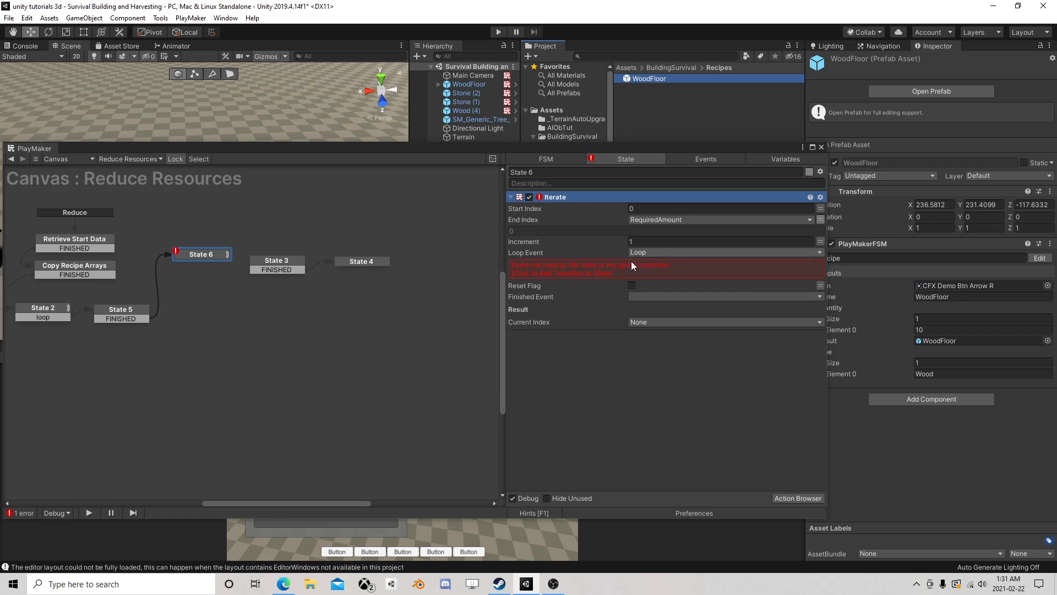
left_click(631, 266)
- Create a Done event for the Iterate action's Finished Event and add its transition to State 6
left_click(643, 274)
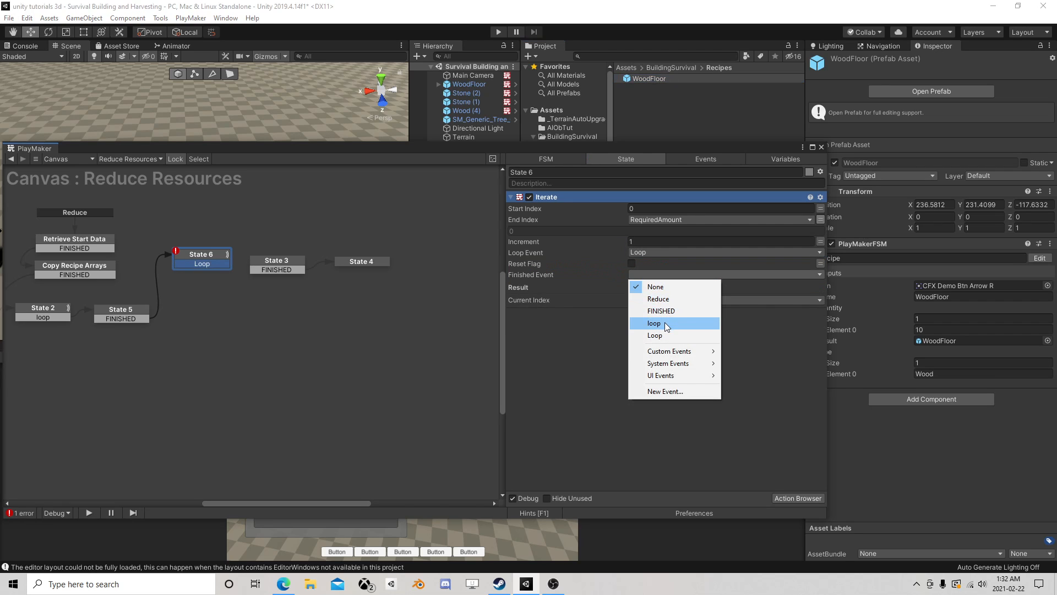
left_click(669, 391)
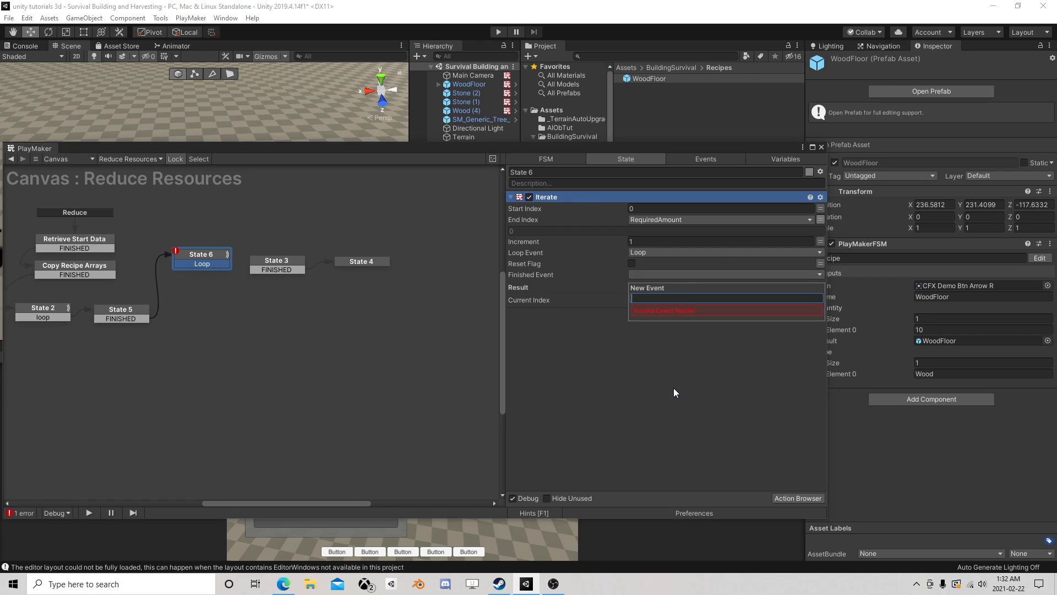
type("End")
key("Return")
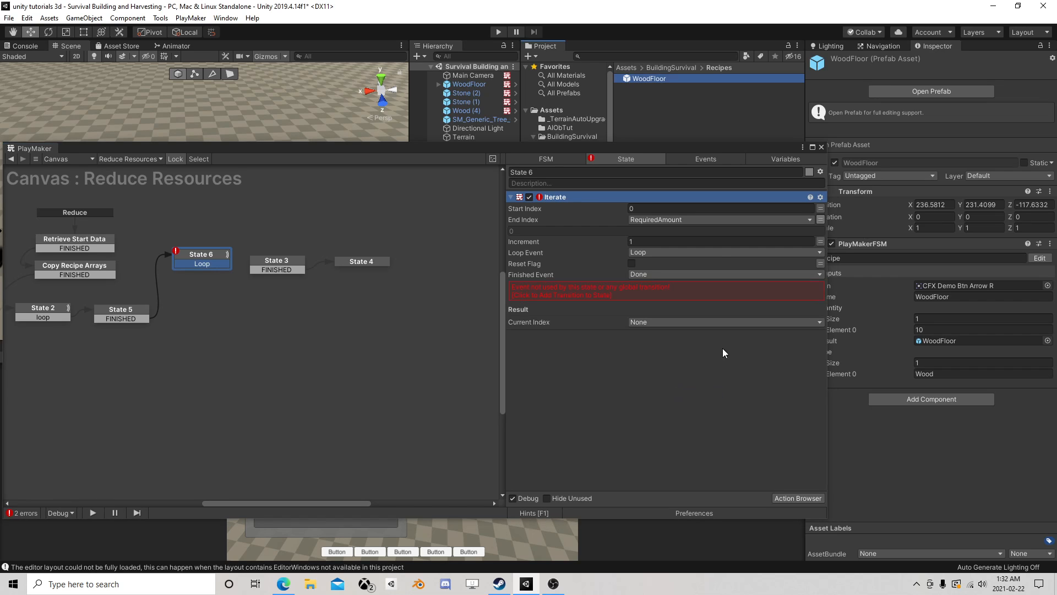
left_click(650, 292)
- Link State 6's Loop transition to State 3 and its Done transition back to State 2
scroll(190, 300, "down", 1)
middle_click_drag(214, 300, 268, 286)
left_click_drag(270, 253, 318, 253)
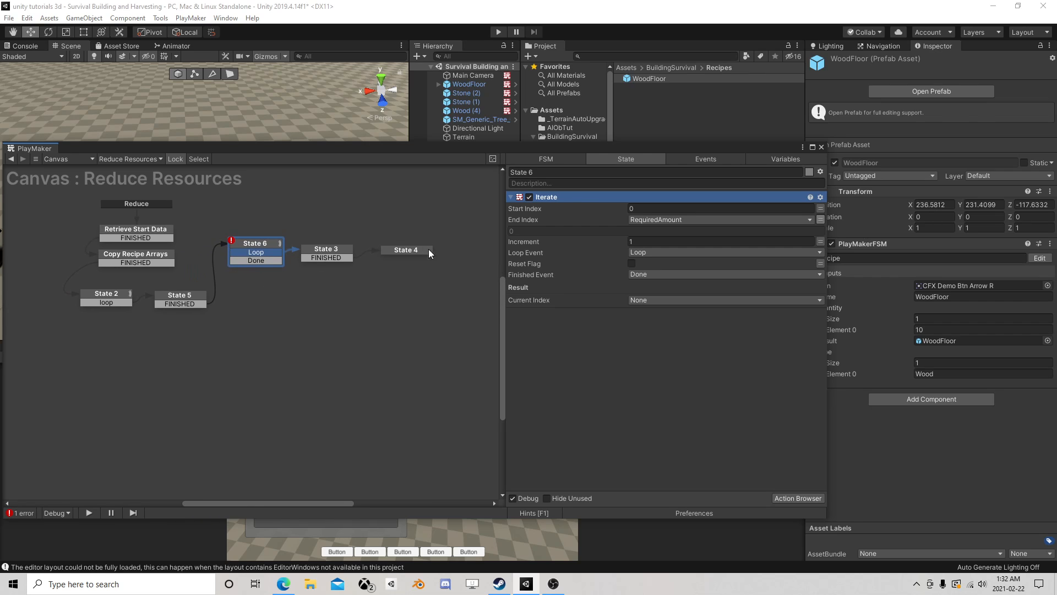
scroll(298, 283, "up", 1)
middle_click_drag(220, 301, 351, 297)
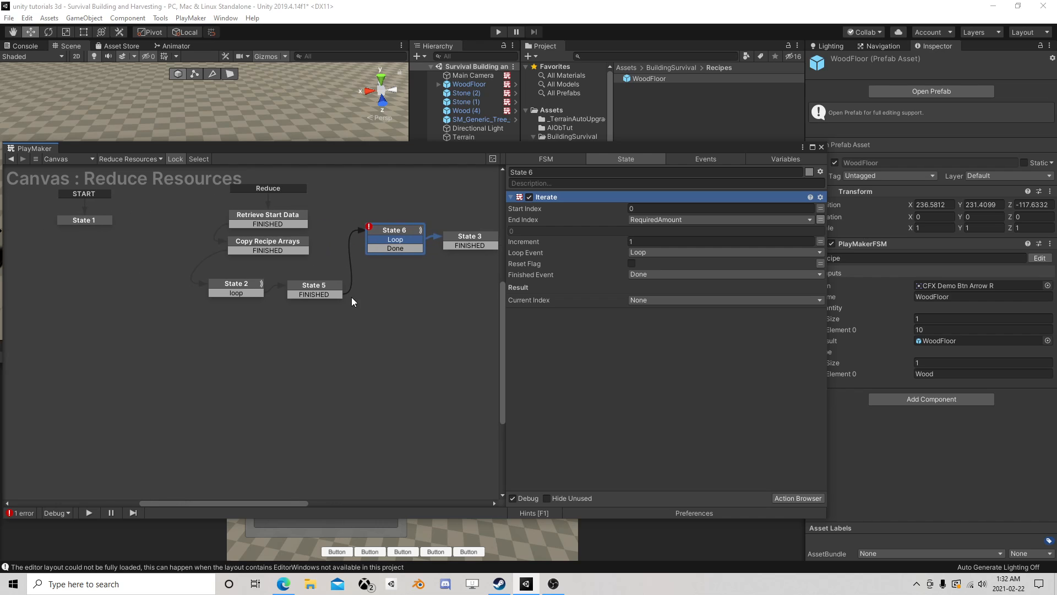
left_click(314, 287)
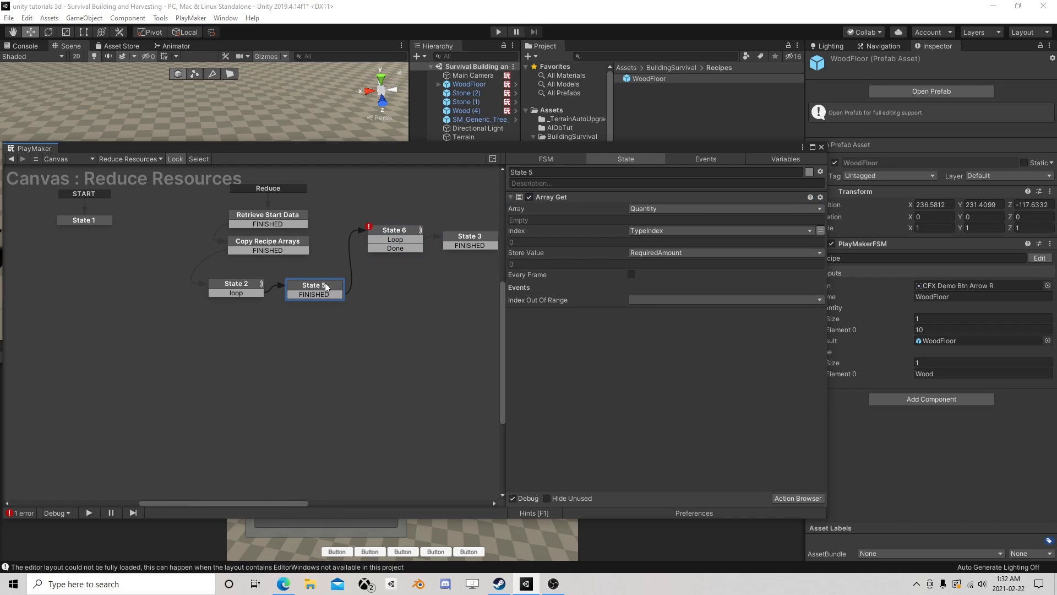
left_click_drag(384, 249, 237, 287)
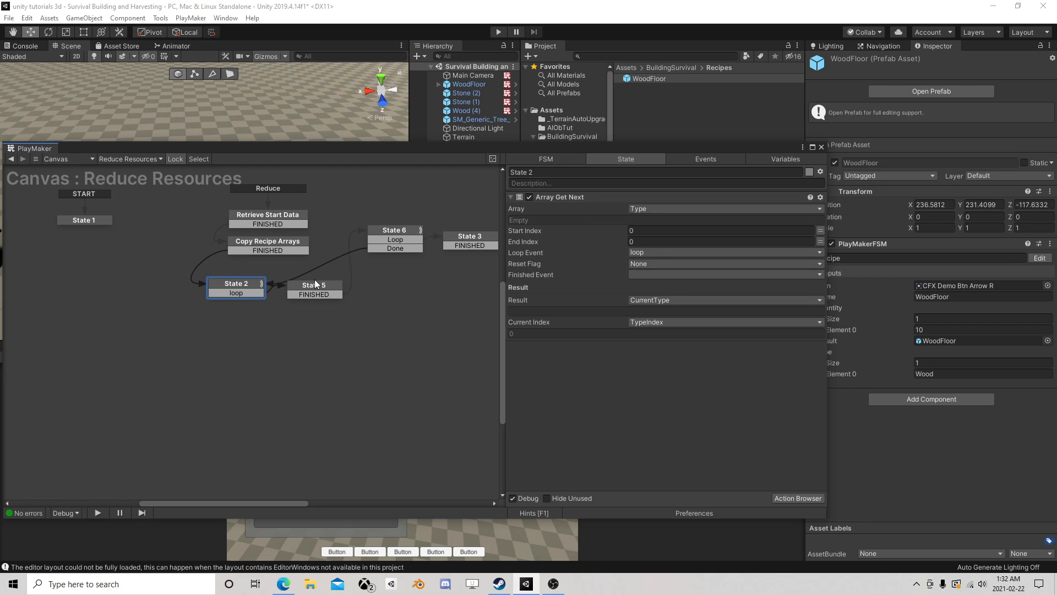
- Add a Done transition to State 2 and link it to a newly added empty state
right_click(230, 284)
mouse_move(275, 292)
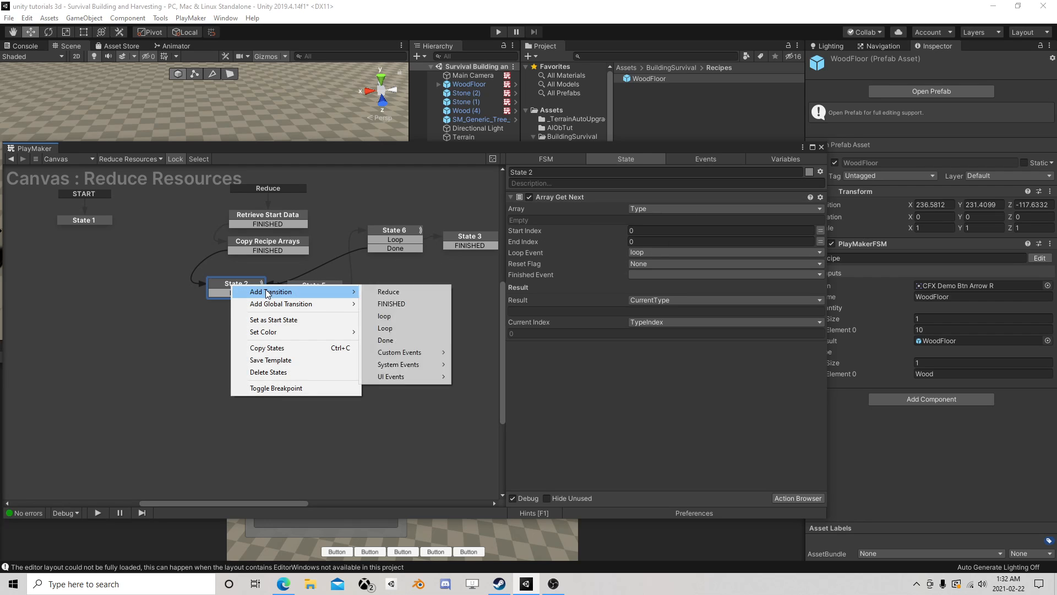
left_click(385, 339)
right_click(107, 331)
left_click(124, 338)
left_click_drag(218, 304, 146, 335)
middle_click_drag(392, 285, 157, 315)
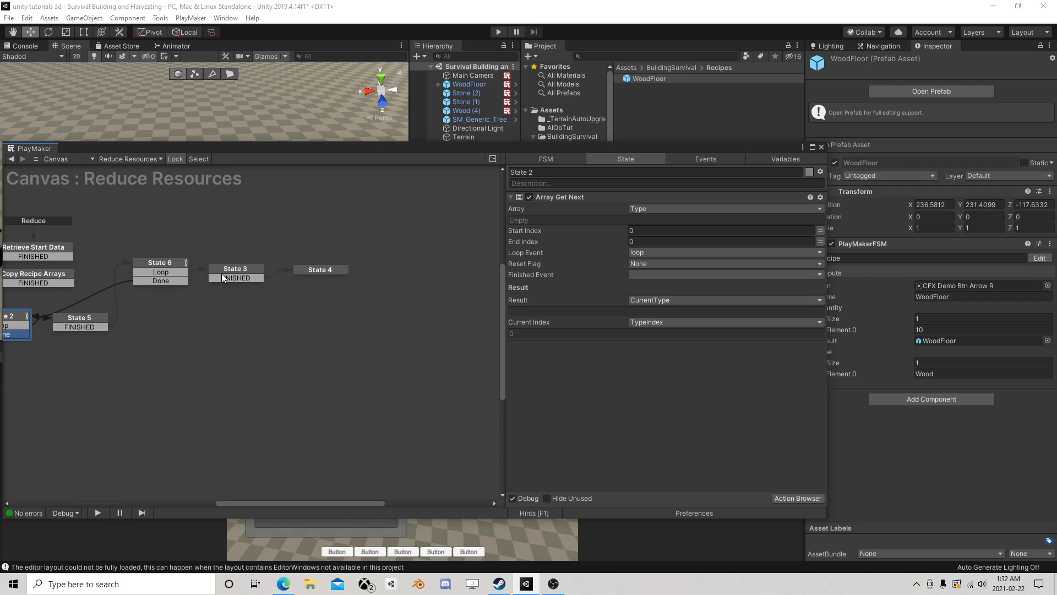
- Align State 3 and State 4 in a row with State 6 in the graph
left_click(240, 264)
left_click_drag(311, 269, 324, 262)
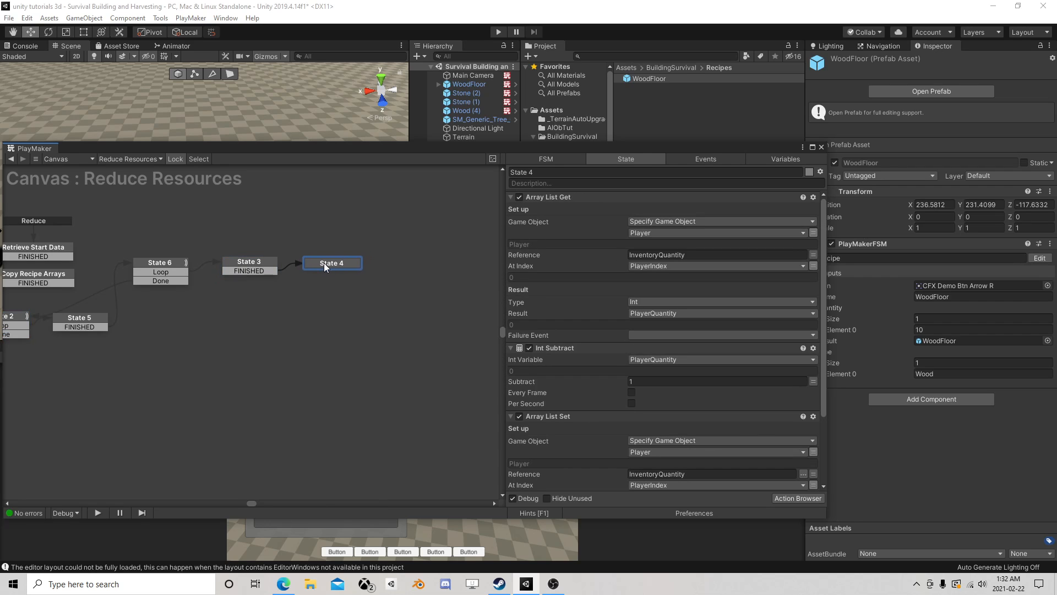
left_click(160, 271)
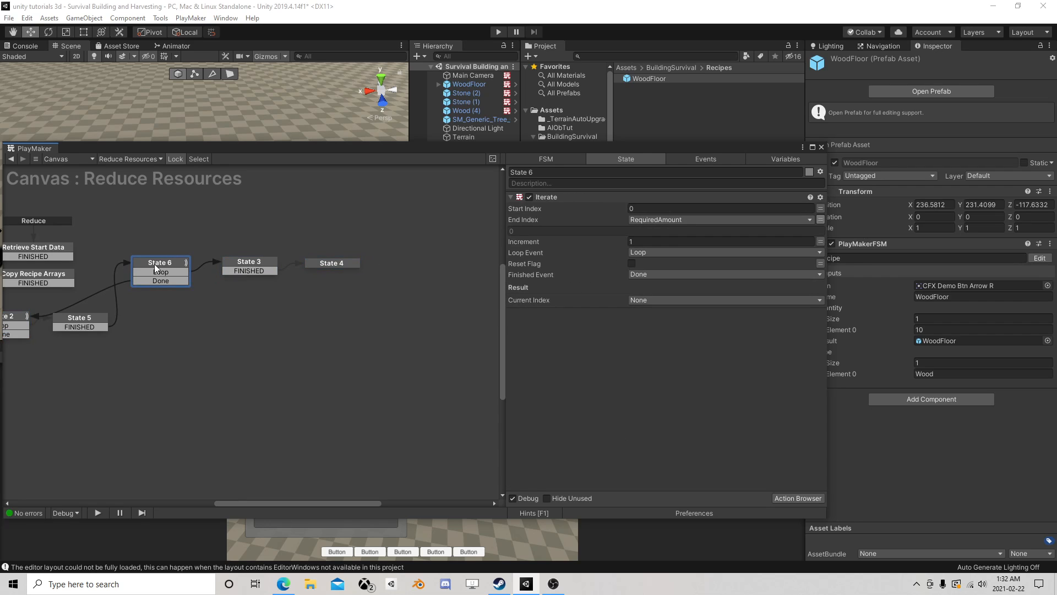
- Review the loop logic by checking the actions of State 2, State 5, State 6, State 3 and State 4 in order
middle_click_drag(114, 327, 176, 317)
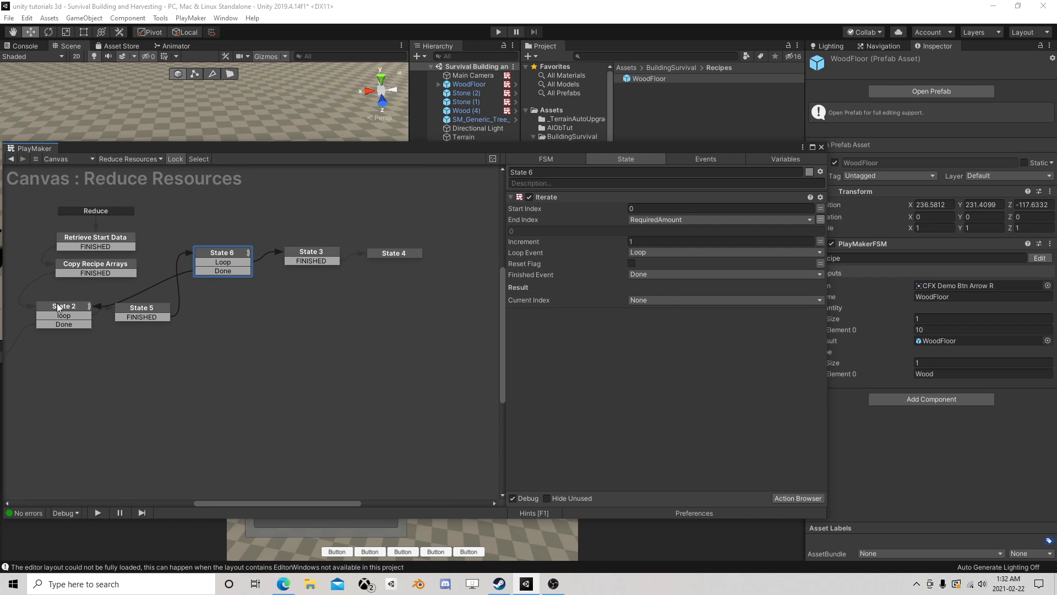
left_click(58, 306)
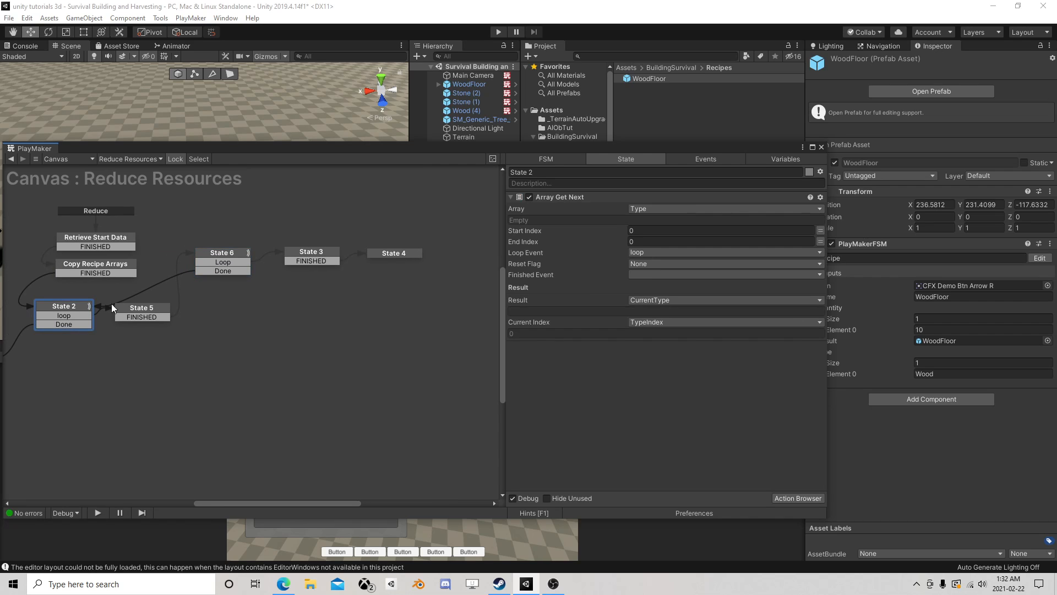
left_click(140, 312)
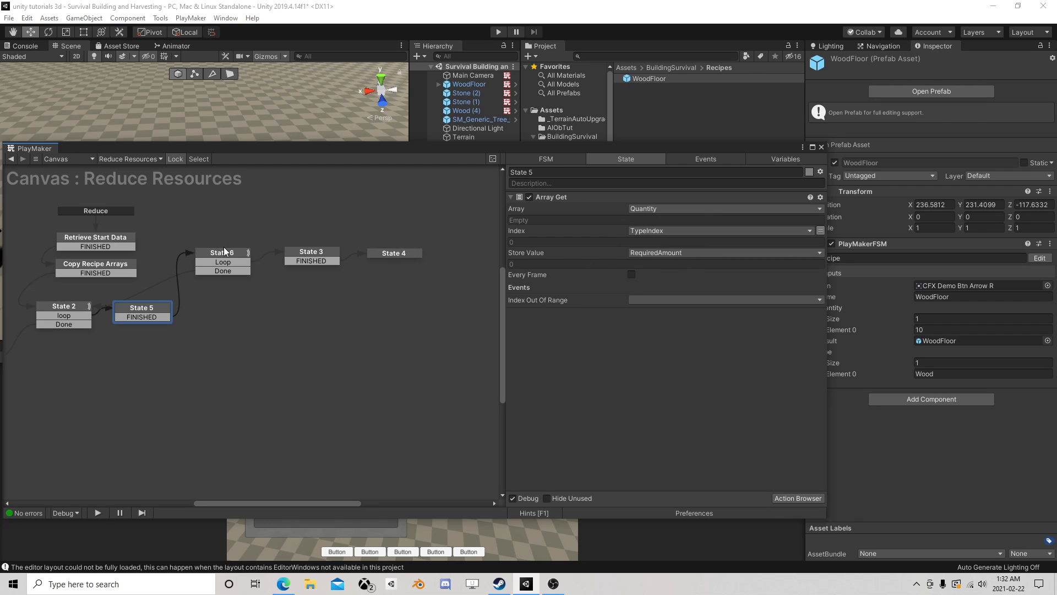
left_click(224, 251)
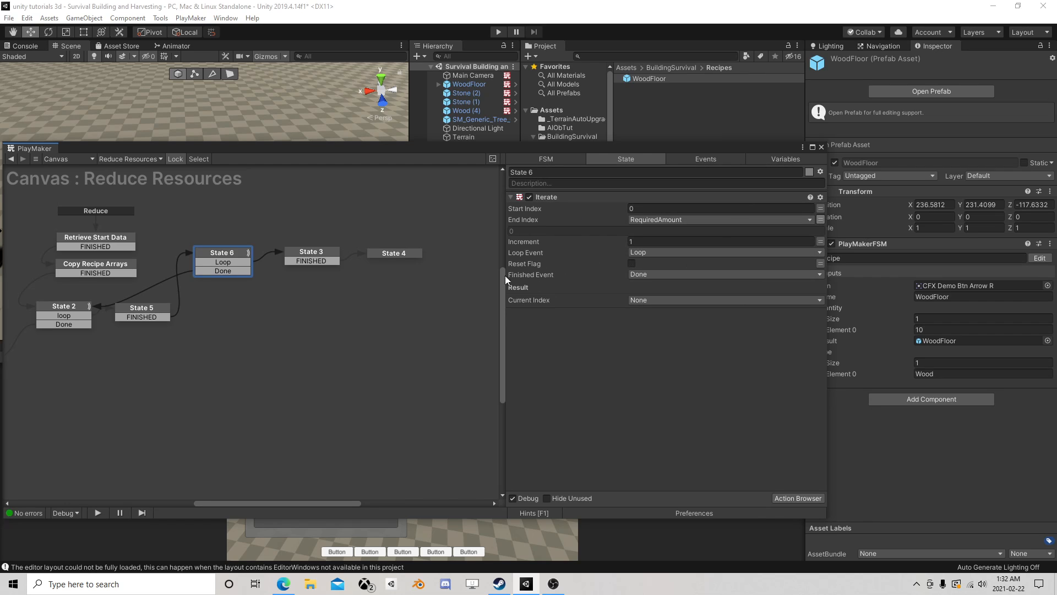
left_click(326, 251)
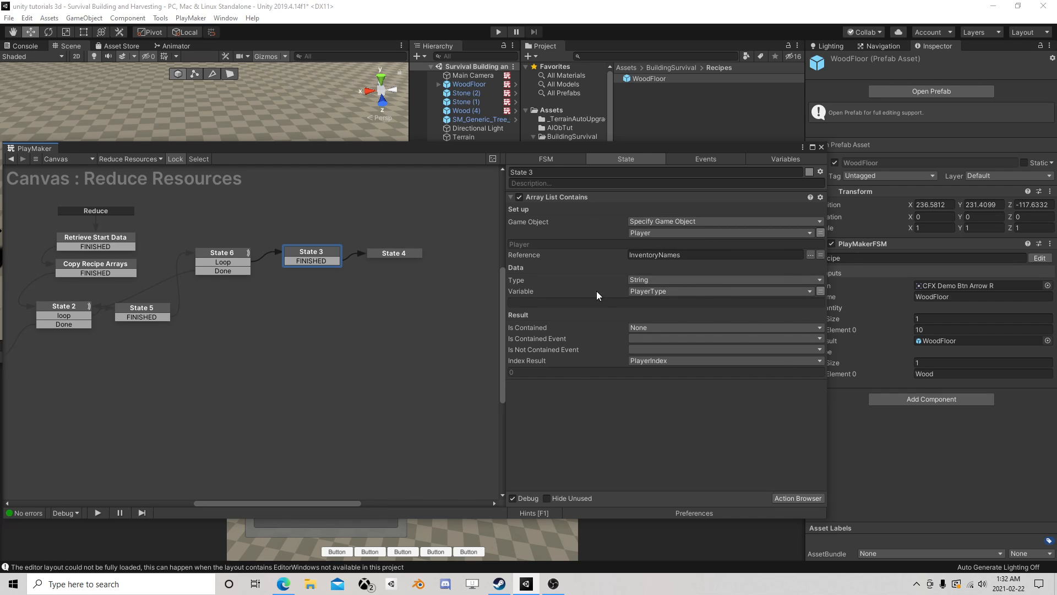
left_click(386, 254)
scroll(717, 295, "down", 3)
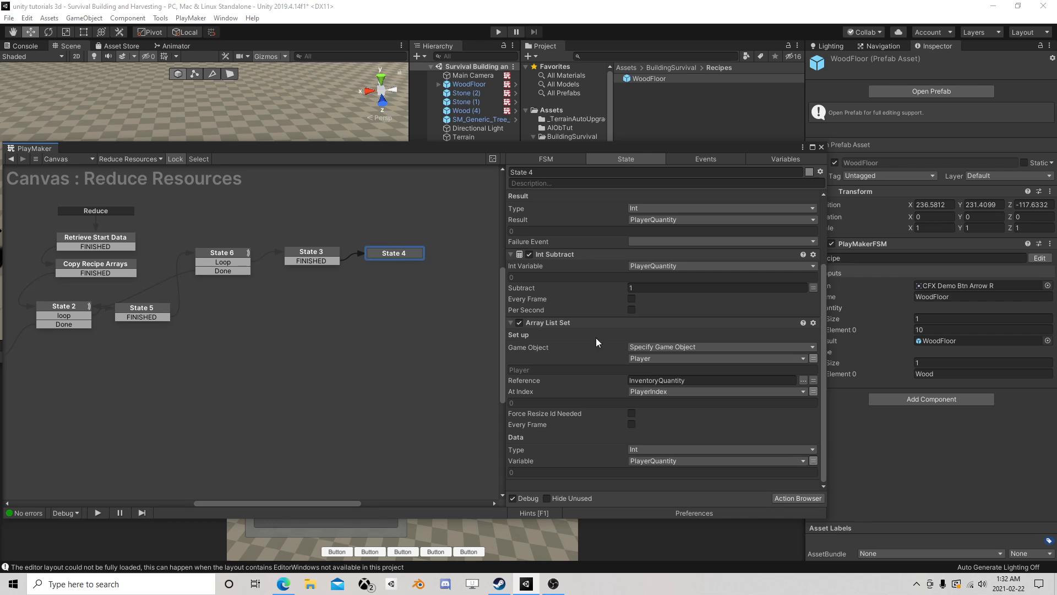
- Add a FINISHED transition to State 4 and link it to a new state placed beside it
right_click(391, 253)
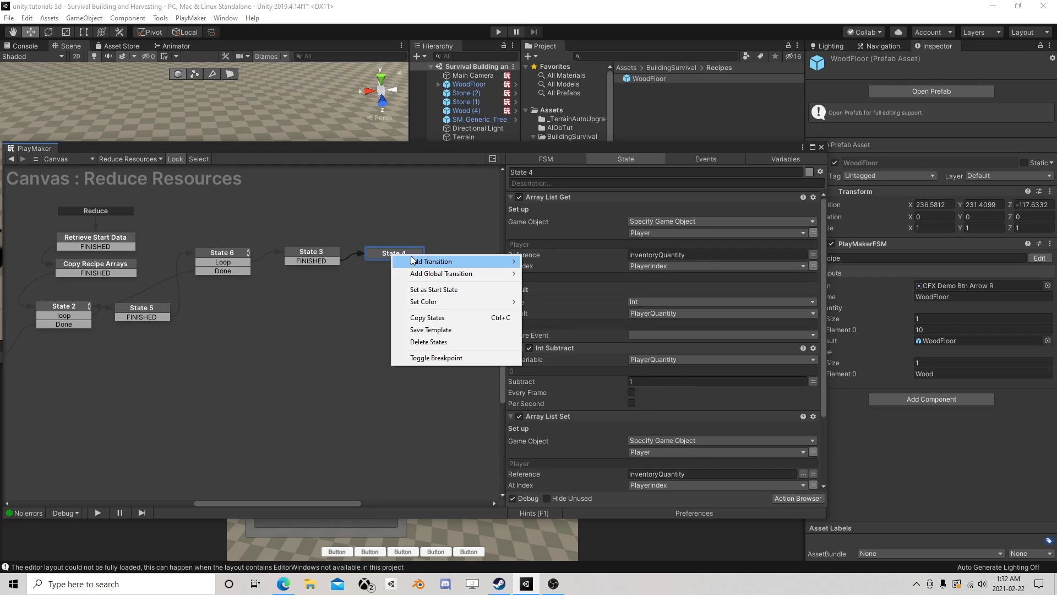
mouse_move(425, 262)
left_click(550, 275)
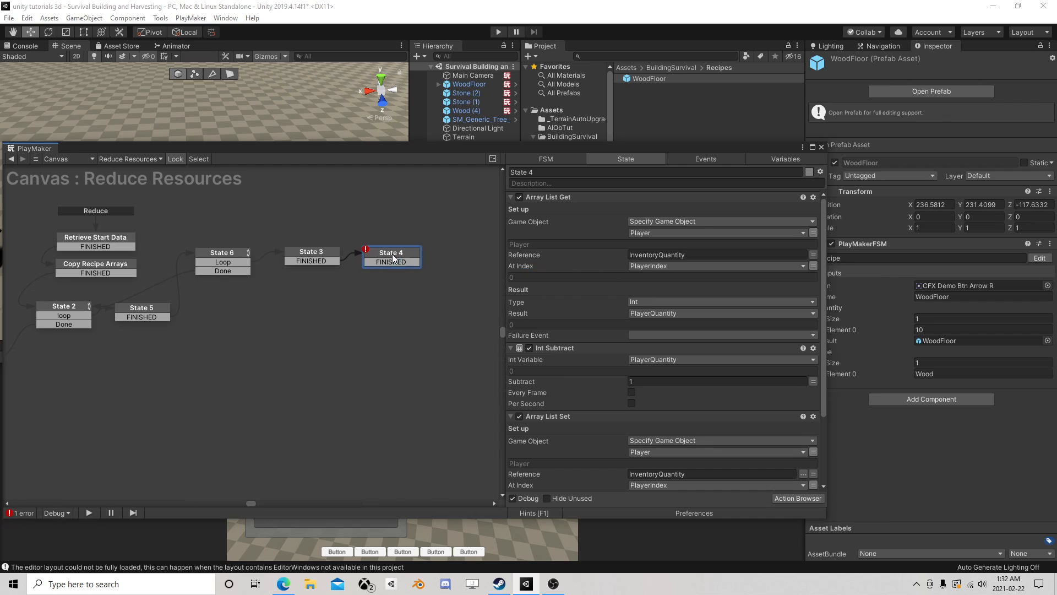
middle_click_drag(399, 258, 322, 266)
left_click_drag(322, 266, 349, 254)
left_click(365, 259)
left_click(361, 257)
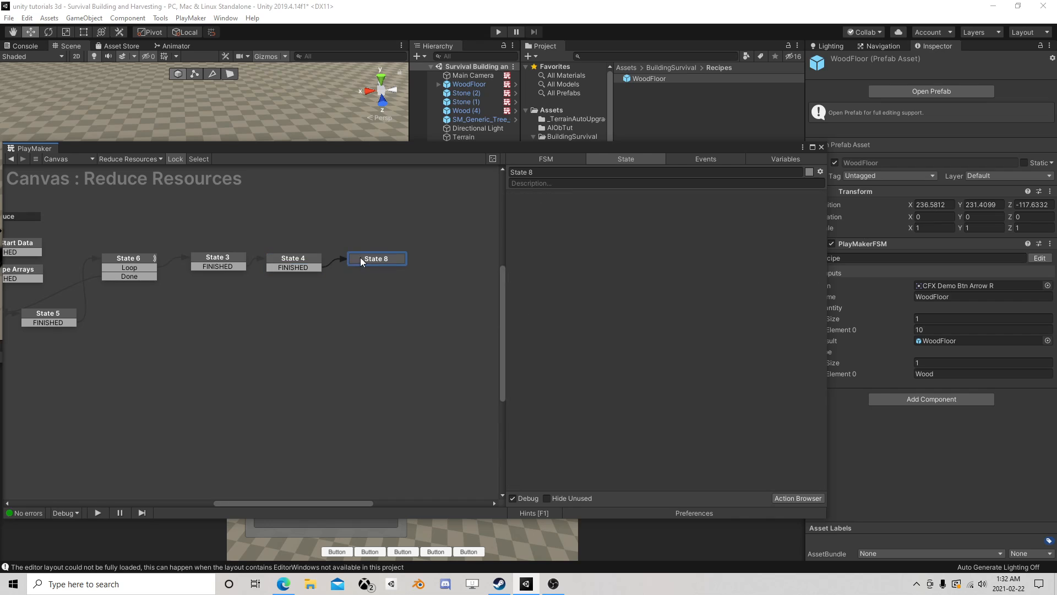
- Check the actions of State 3 and State 4 to see how the player quantity is found and reduced
left_click(290, 256)
left_click(224, 262)
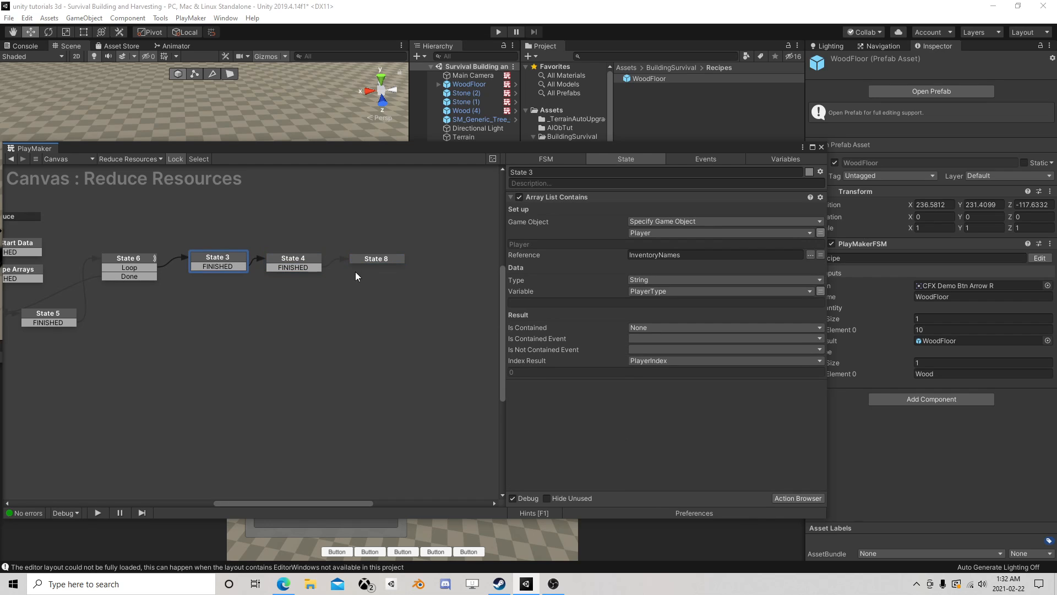
left_click(368, 259)
left_click(292, 267)
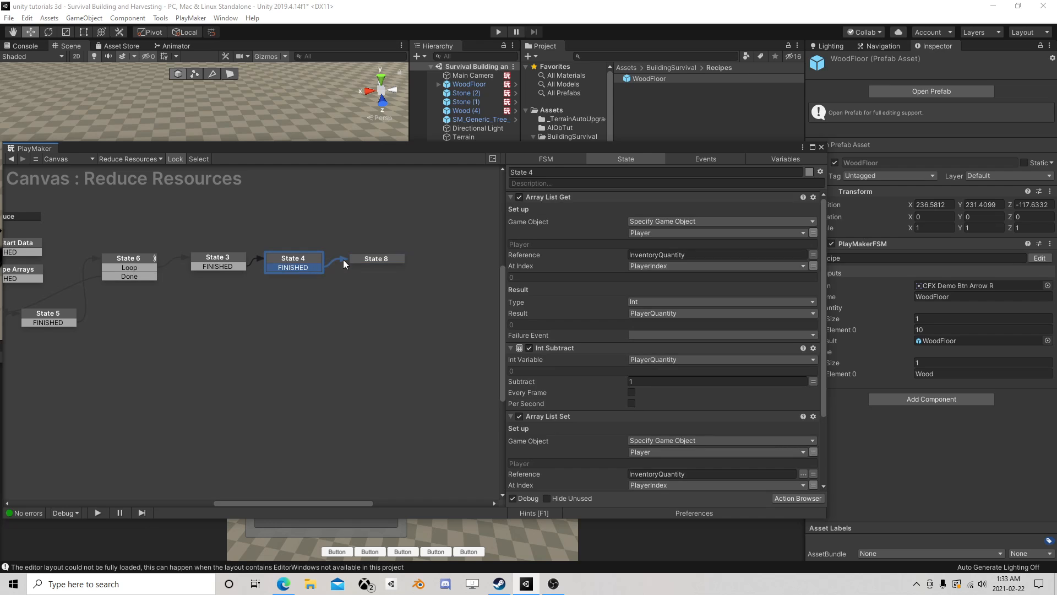
scroll(603, 345, "down", 3)
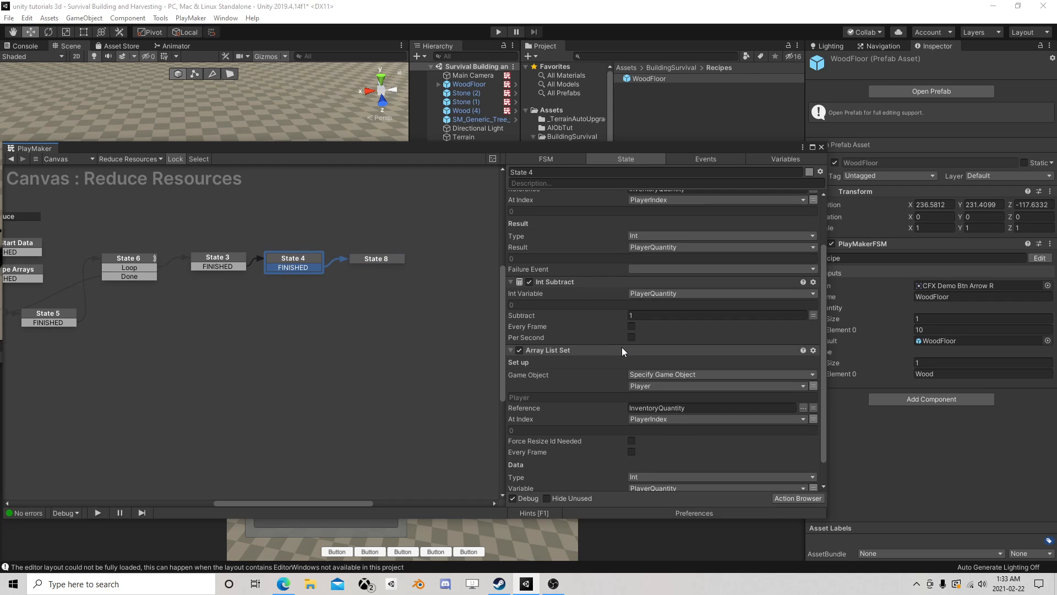
scroll(622, 347, "down", 3)
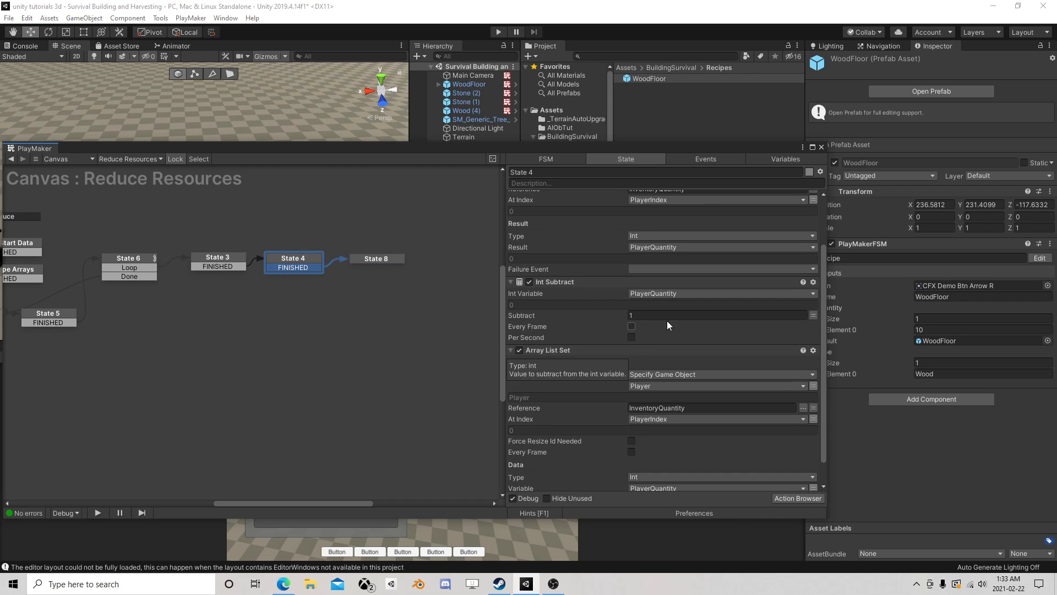
- Add an Int Compare action to State 8
left_click(381, 260)
left_click(796, 499)
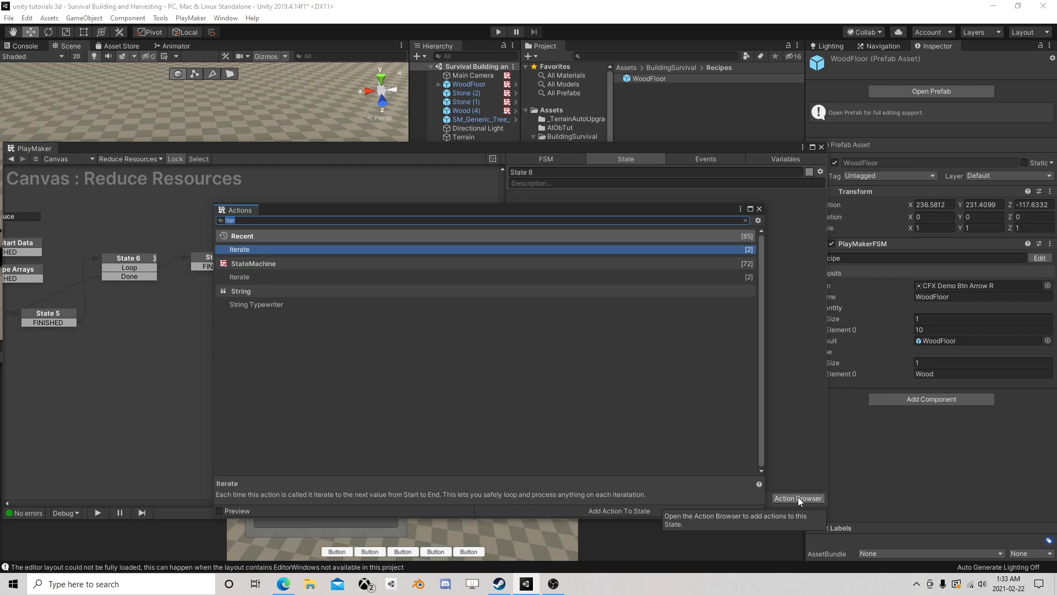
type("player")
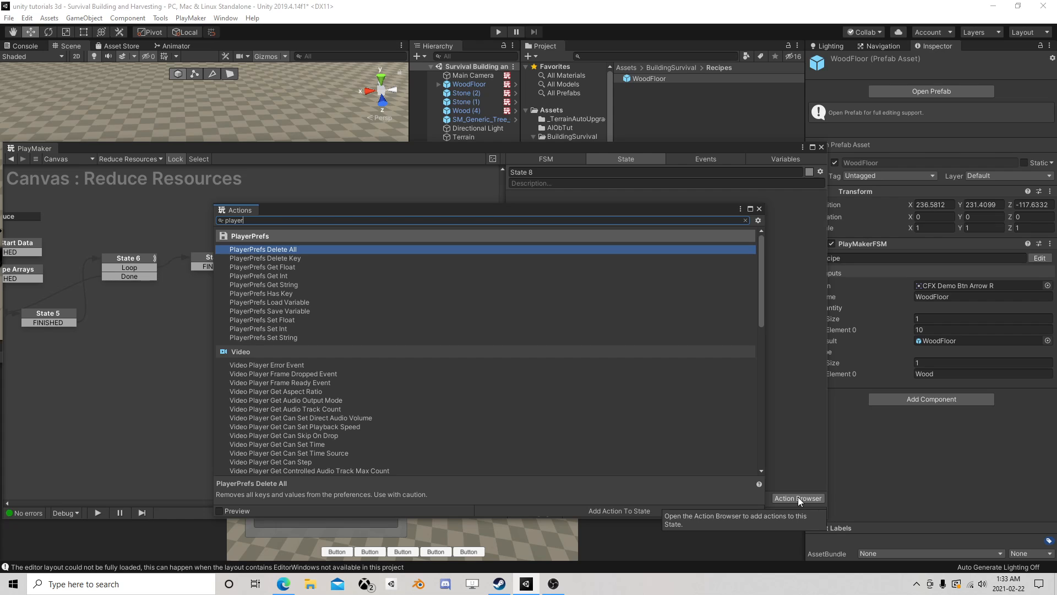
key("BackSpace")
key("BackSpace")
key("BackSpace")
key("BackSpace")
key("BackSpace")
key("BackSpace")
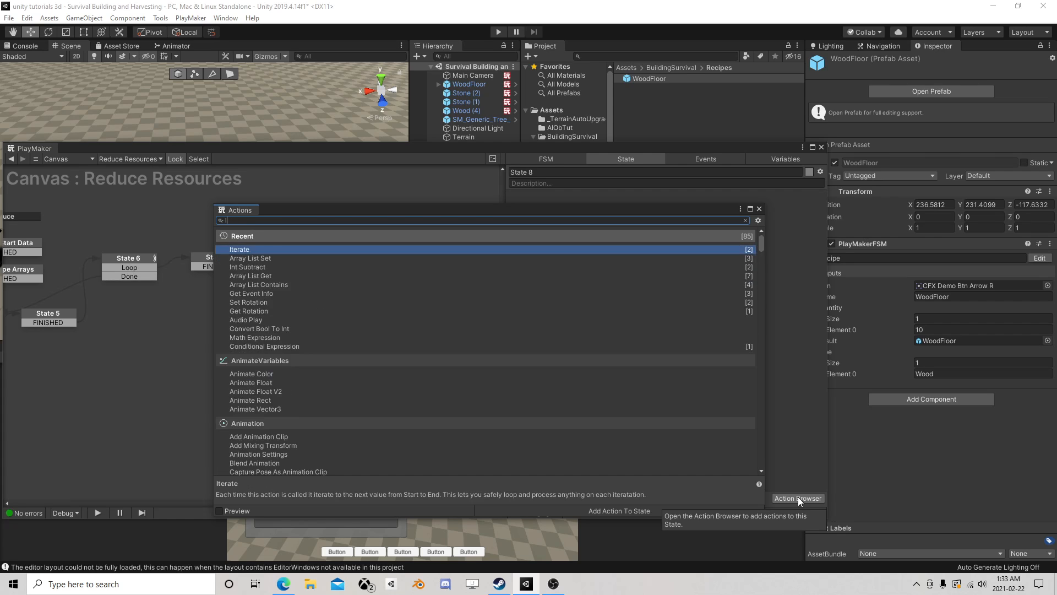
type("int com")
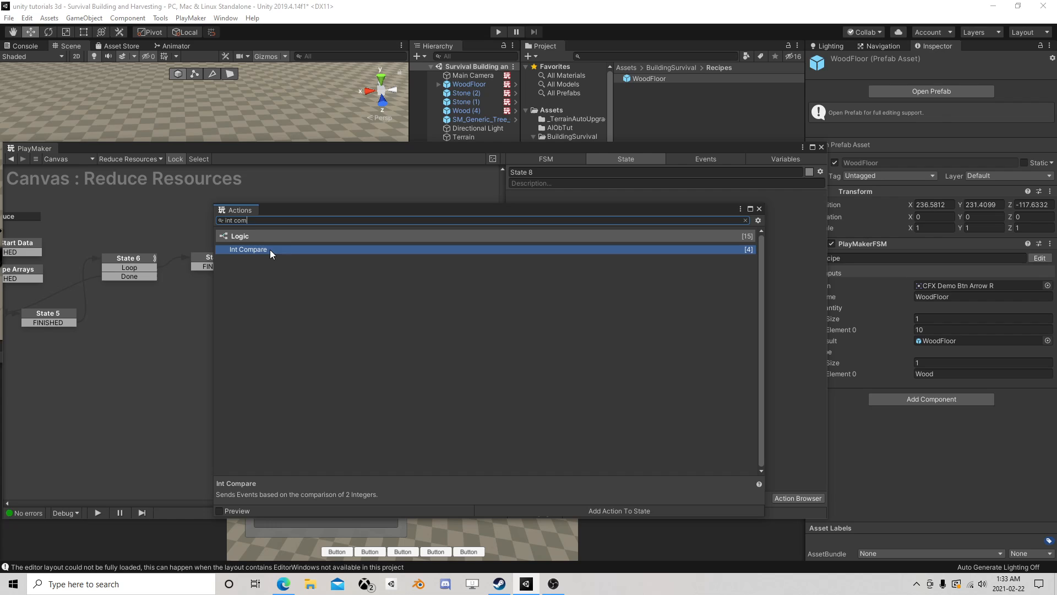
double_click(270, 249)
left_click(782, 208)
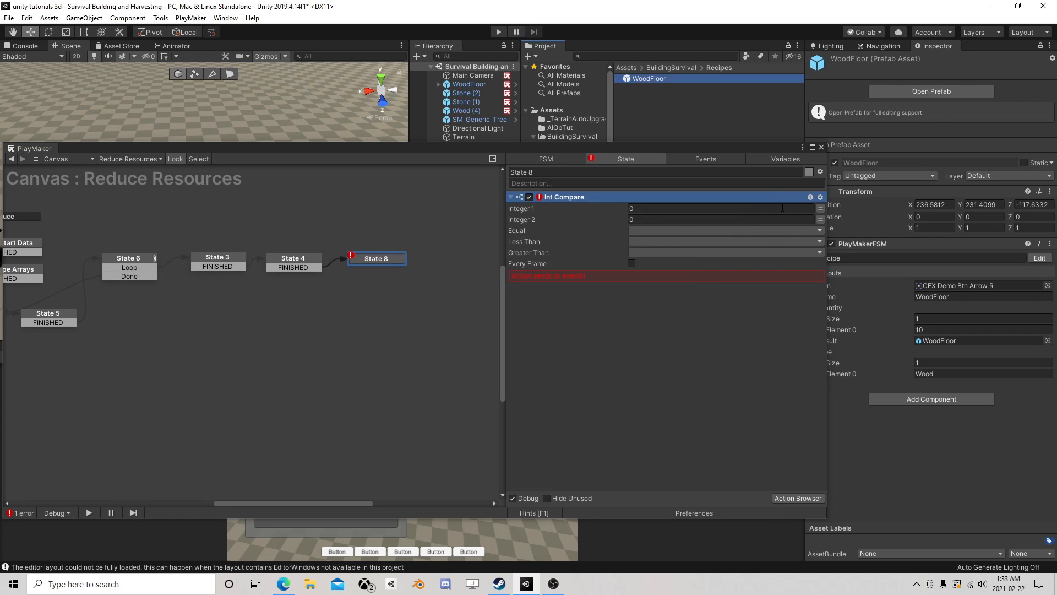
- Set Integer 1 of State 8's Int Compare to the PlayerQuantity variable, keeping 0 as Integer 2
left_click(820, 208)
left_click(769, 209)
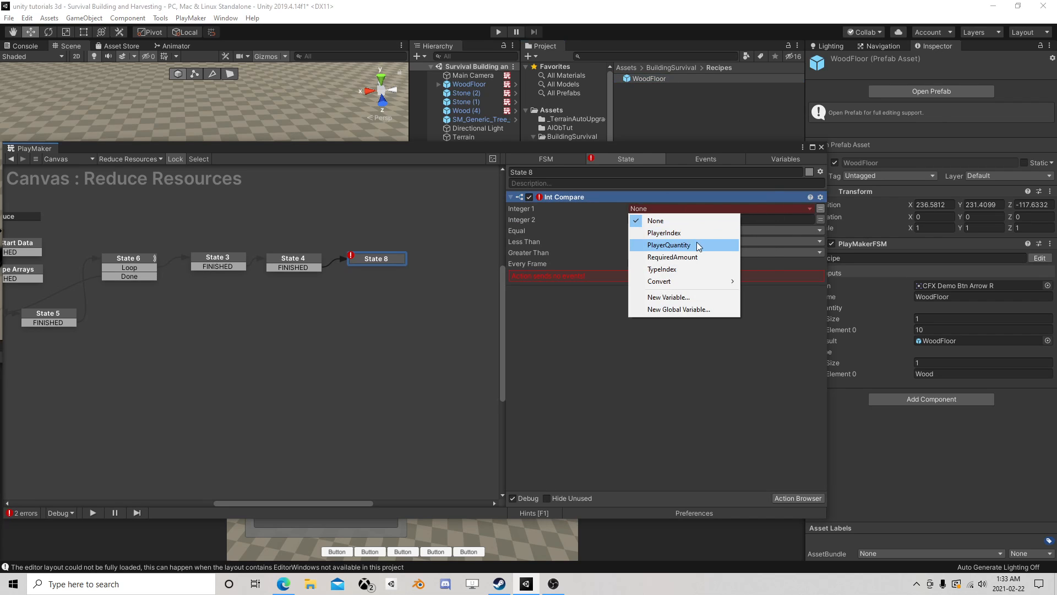
left_click(696, 245)
left_click(659, 230)
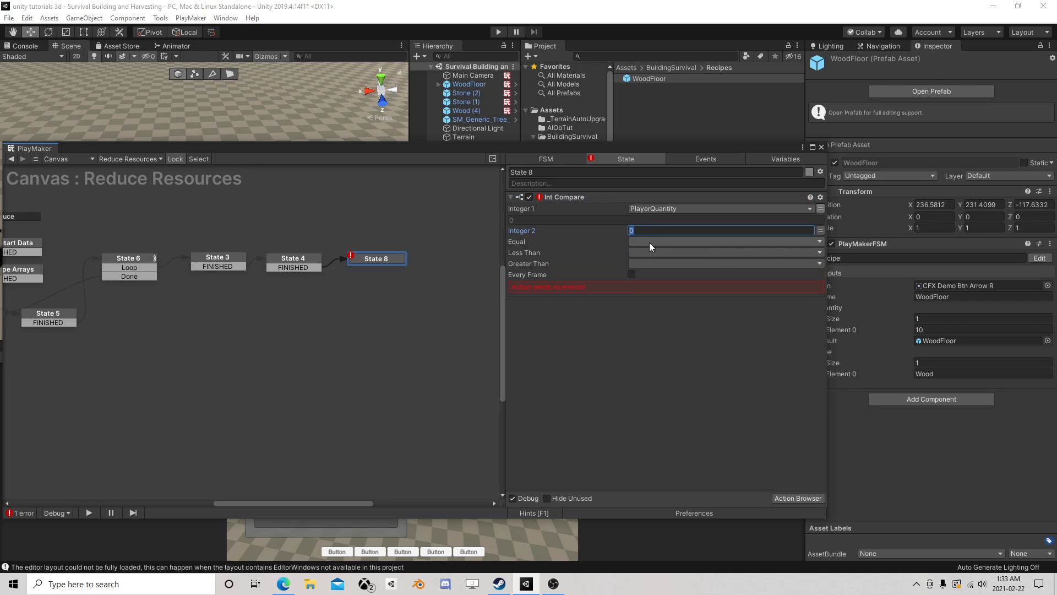
- Create a new event named clear for the Equal result and add its transition to State 8
left_click(650, 244)
left_click(668, 368)
type("c")
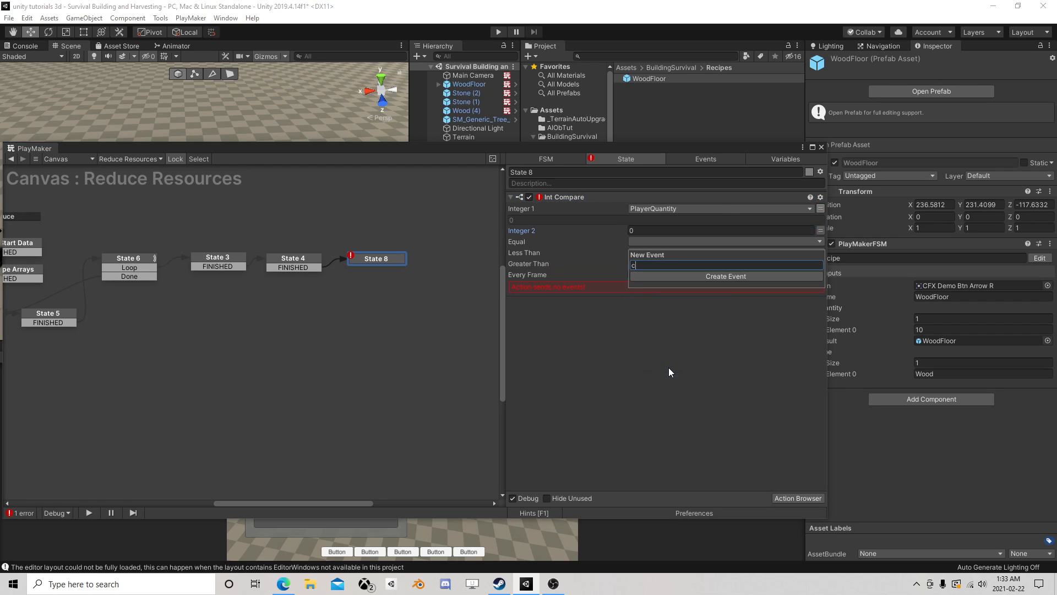
type("lear")
key("Return")
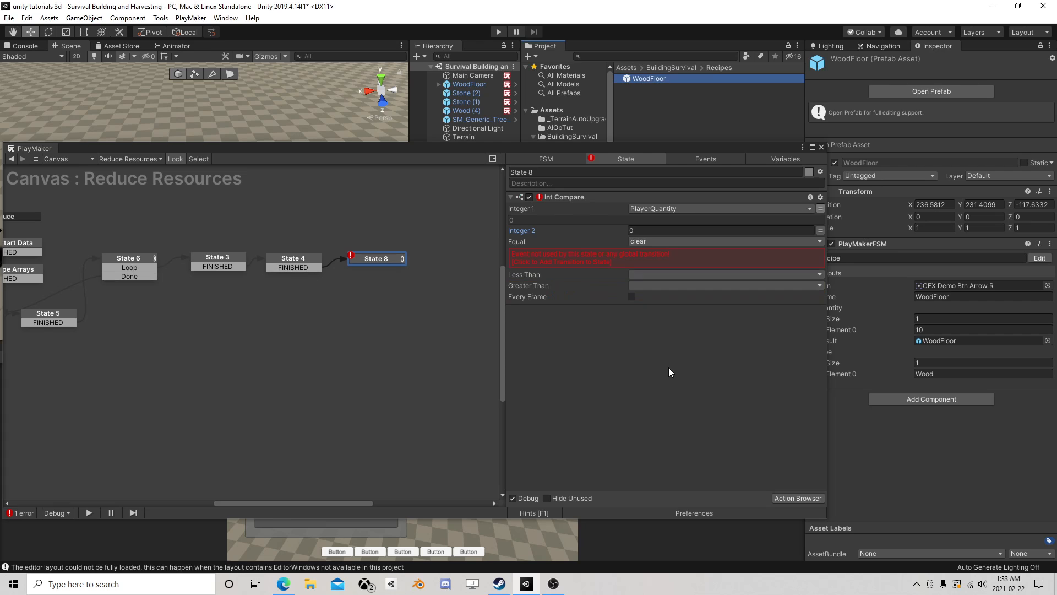
left_click(576, 266)
- Create a new event named great with a State 8 transition for Greater Than, and assign clear to Less Than
left_click(647, 262)
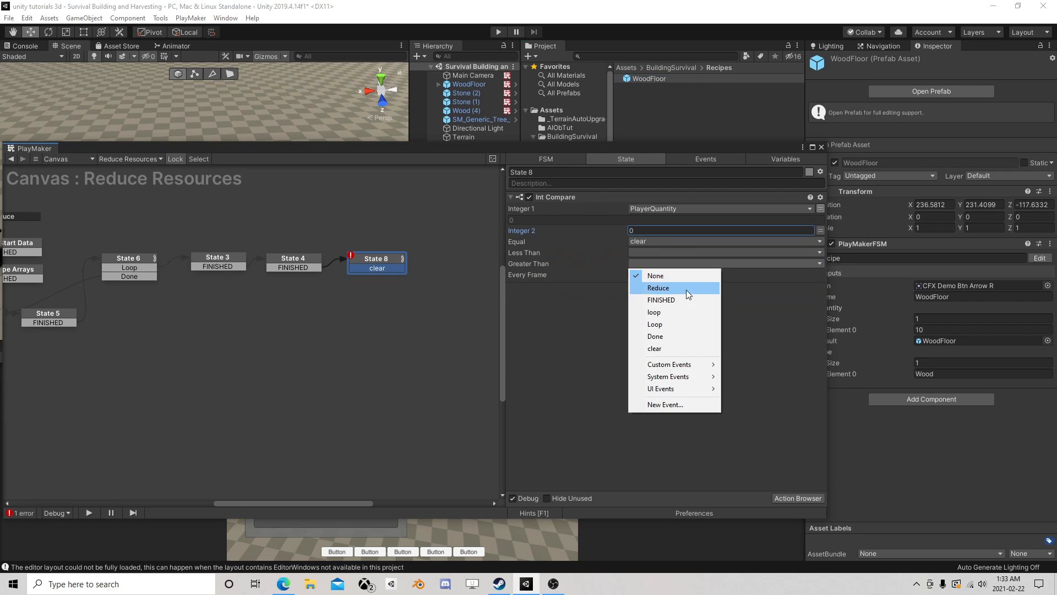
left_click(669, 405)
type("great")
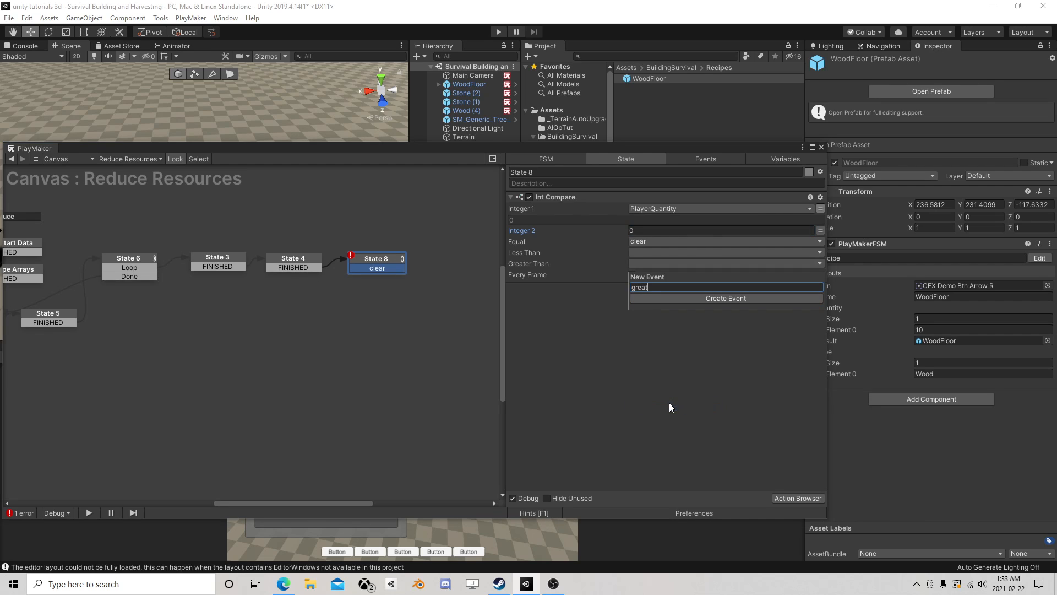
key("Return")
left_click(636, 281)
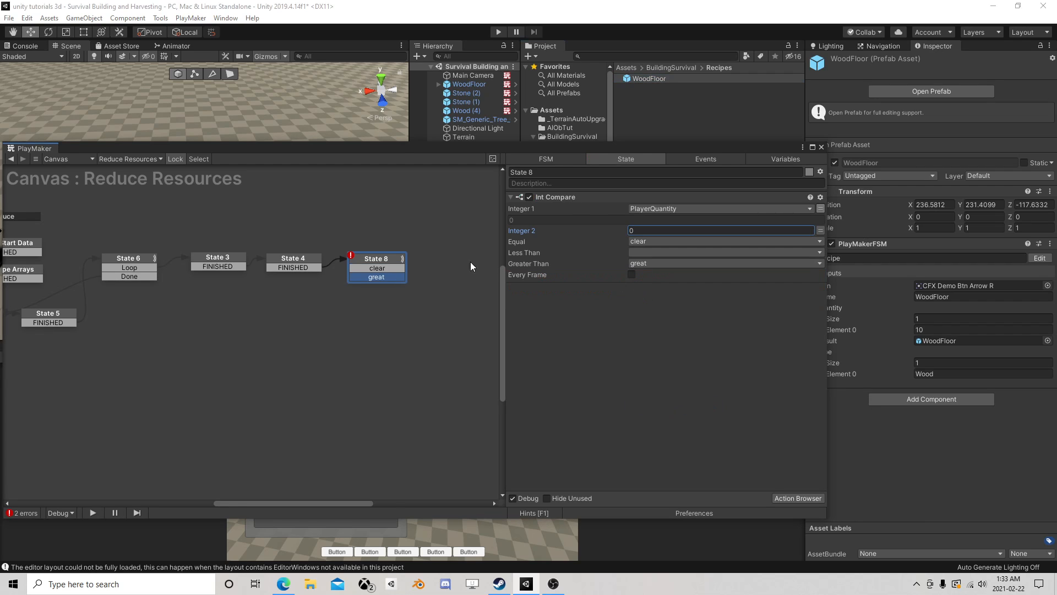
left_click(638, 253)
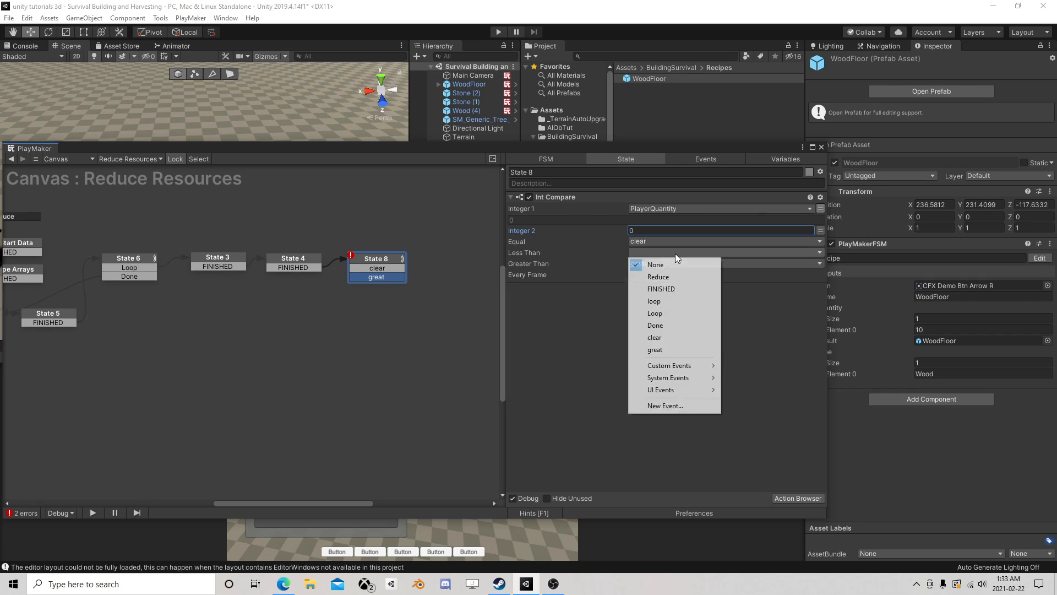
left_click(666, 338)
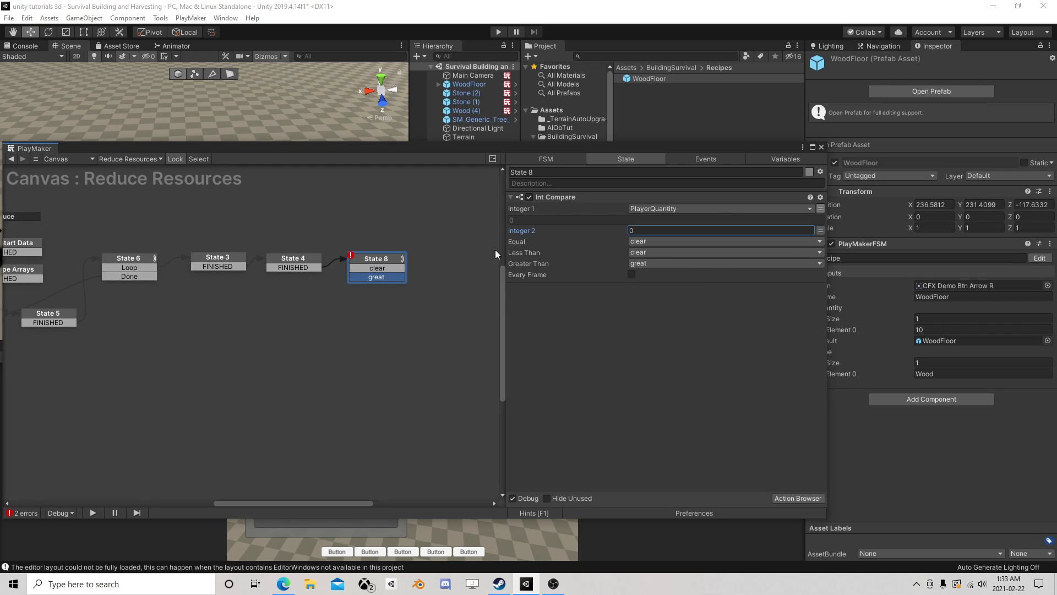
- Link State 8's great transition back to State 6 and reposition State 8 in the graph
left_click_drag(369, 261, 382, 258)
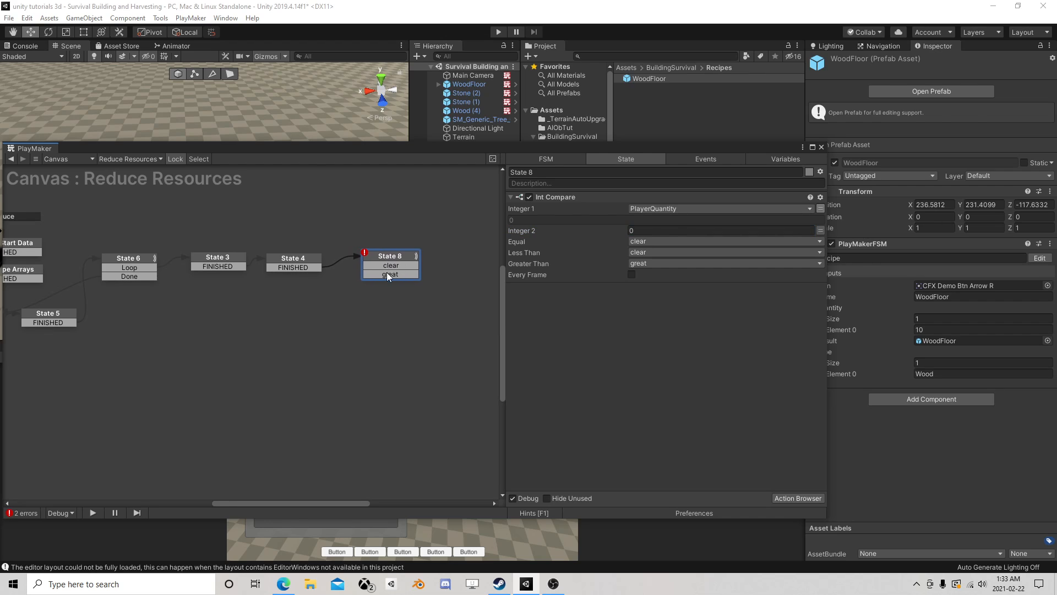
left_click_drag(378, 275, 141, 270)
left_click_drag(408, 259, 407, 287)
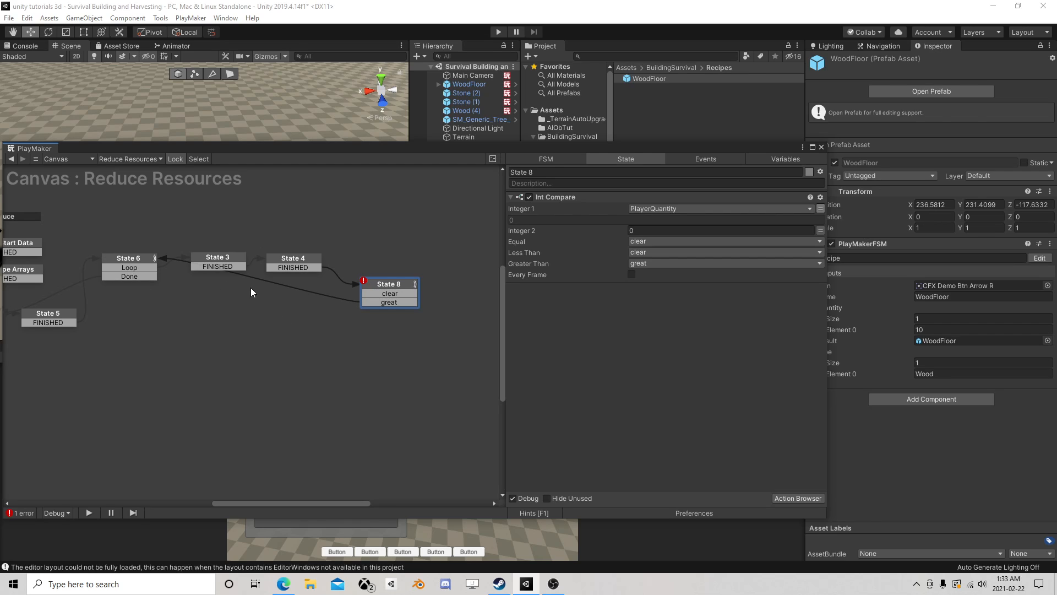
- Move State 8 next to State 4 and add a new state below it, linked from the clear transition
left_click_drag(404, 284, 355, 322)
left_click(316, 322)
right_click(317, 321)
left_click(337, 324)
left_click(354, 321)
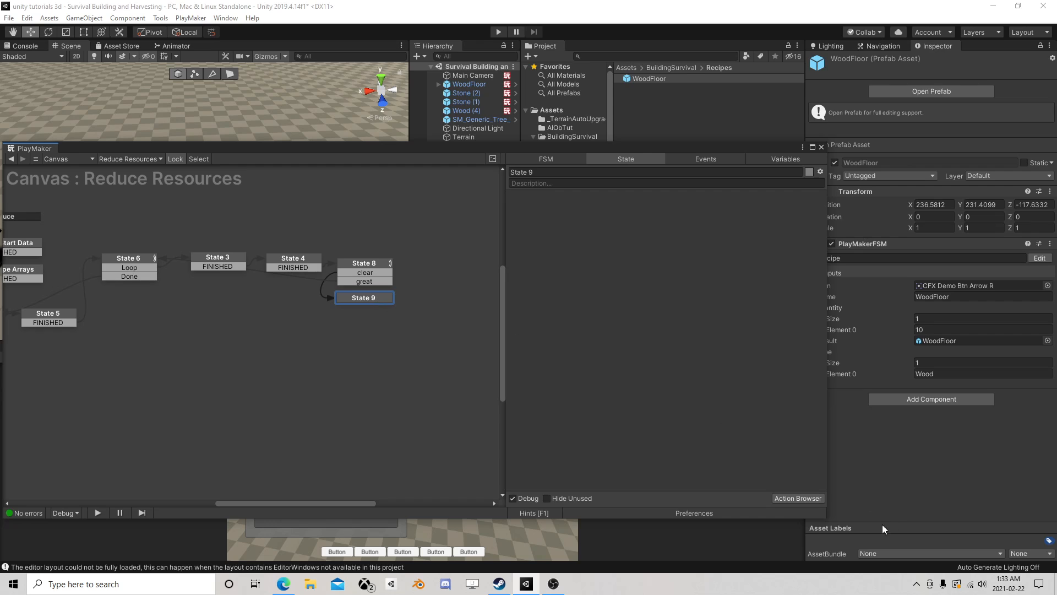
- Add an Array List Remove At action to State 9
left_click(797, 498)
type("a")
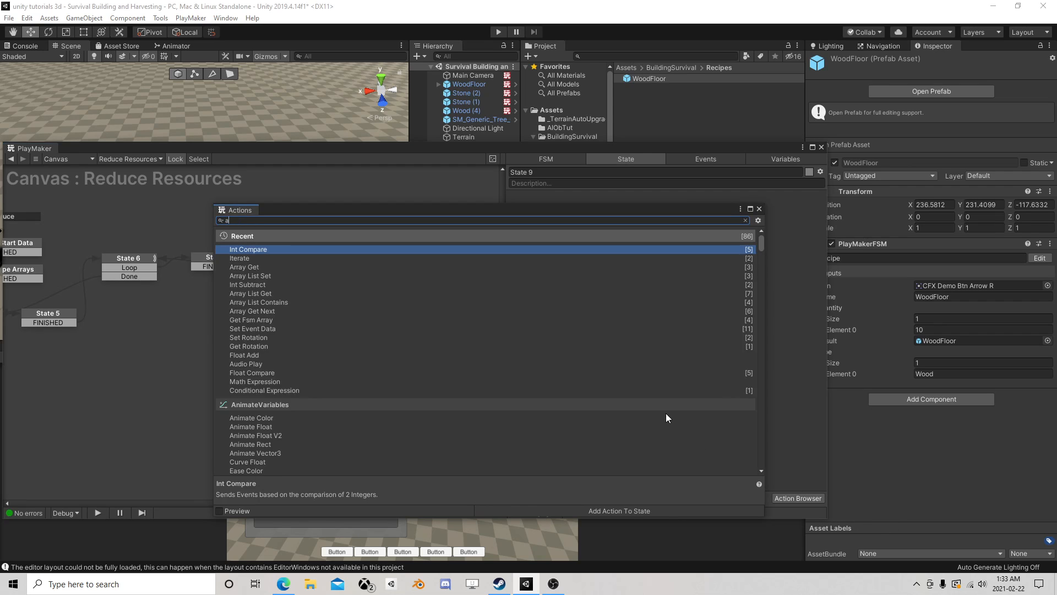
type("rray list")
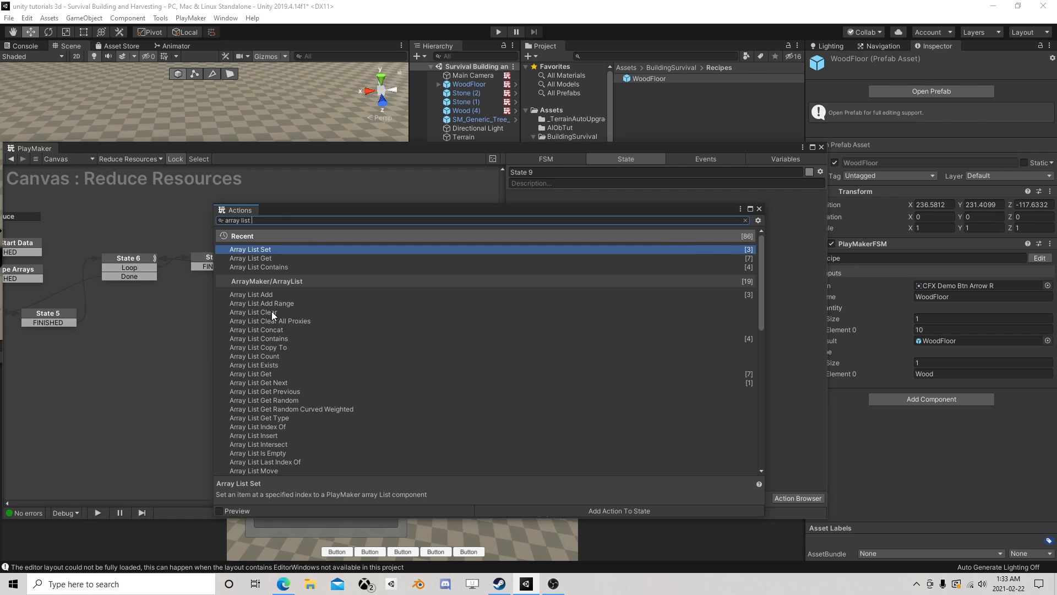
scroll(276, 341, "down", 3)
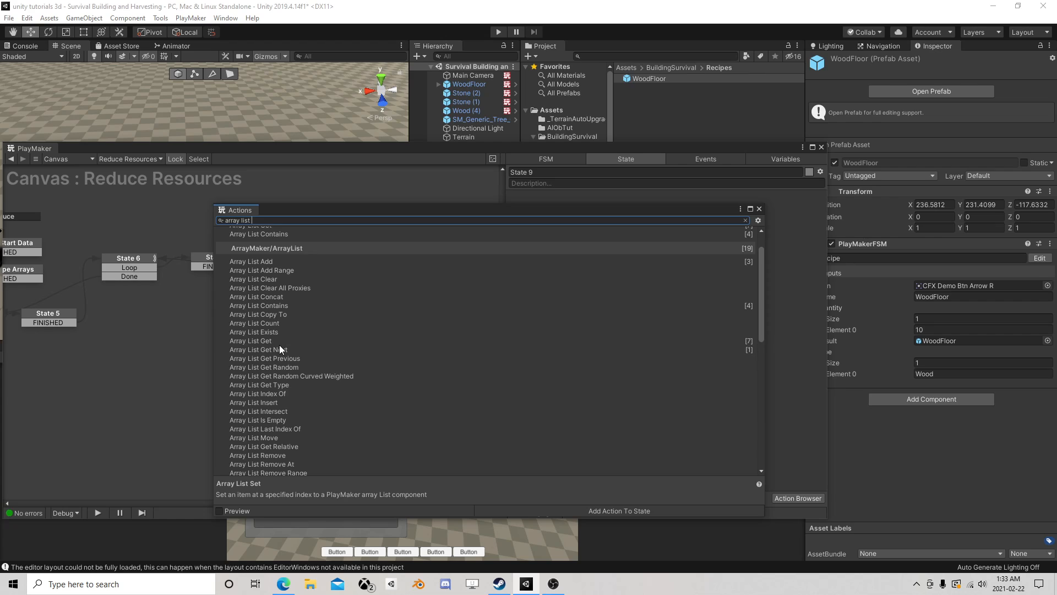
scroll(297, 393, "down", 6)
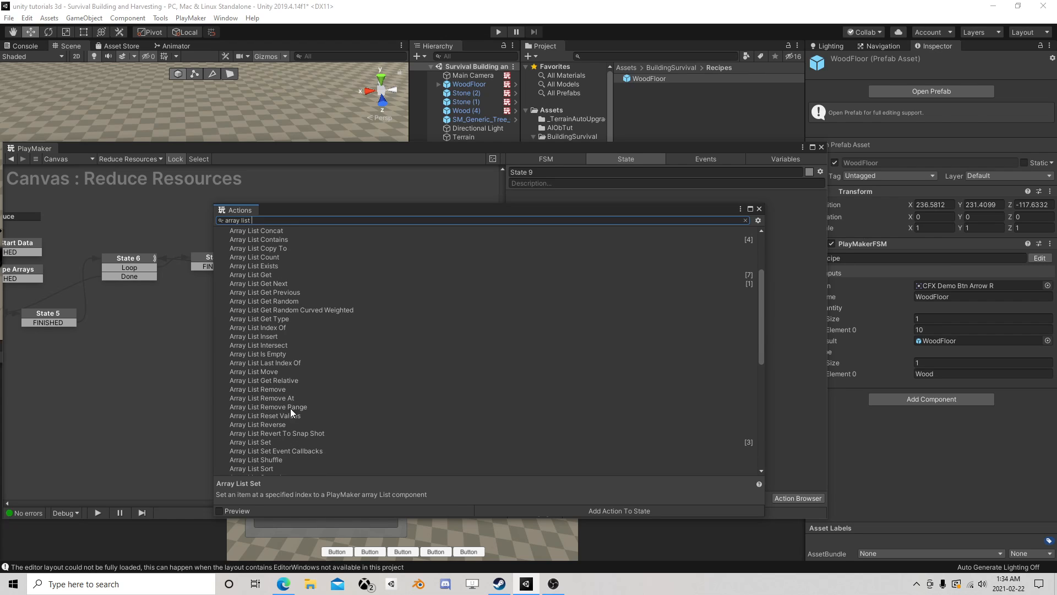
left_click(278, 399)
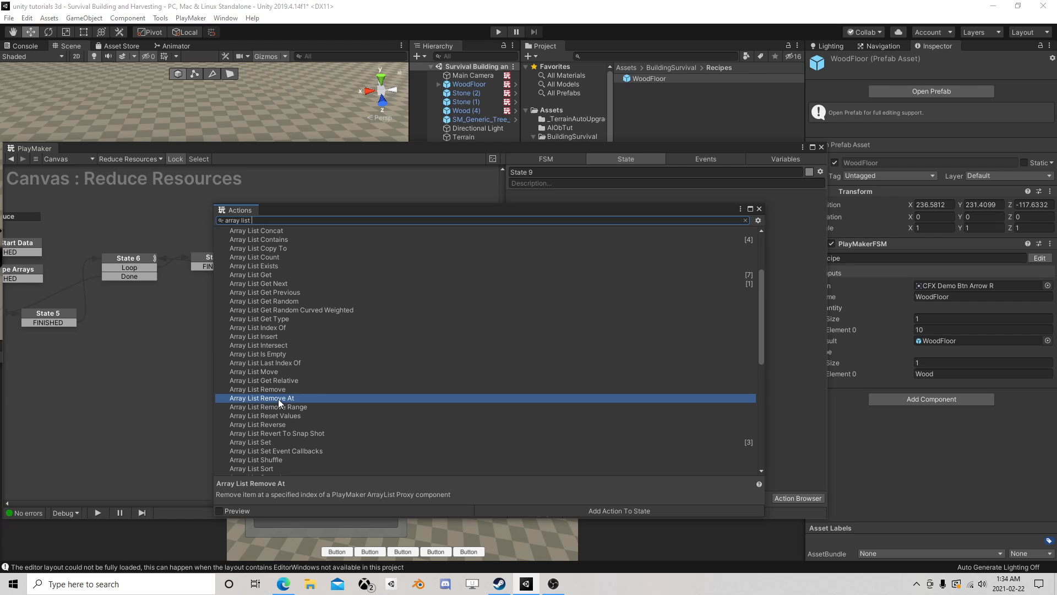
double_click(279, 398)
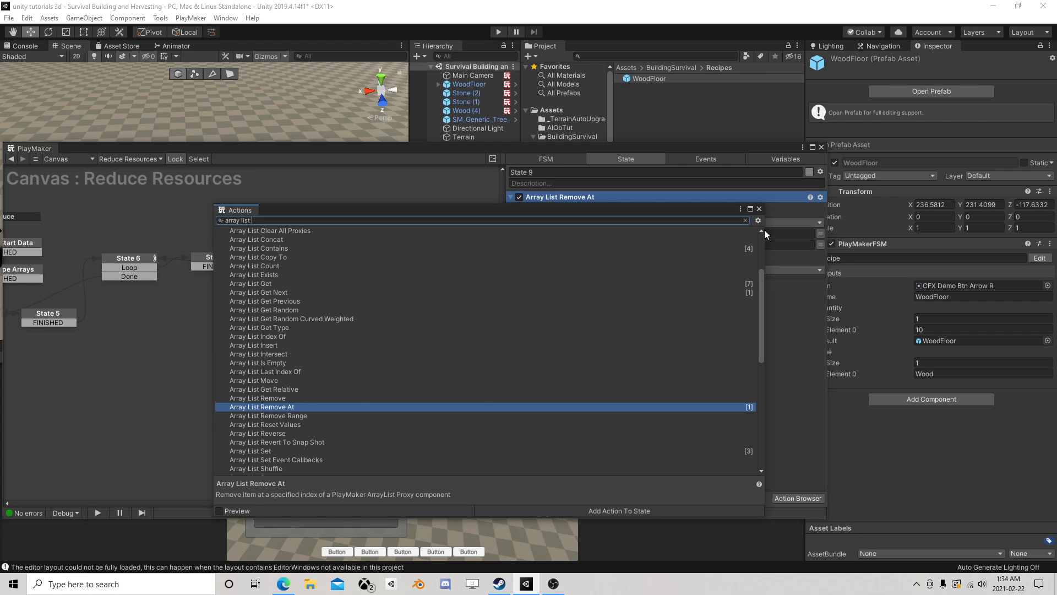
left_click(758, 208)
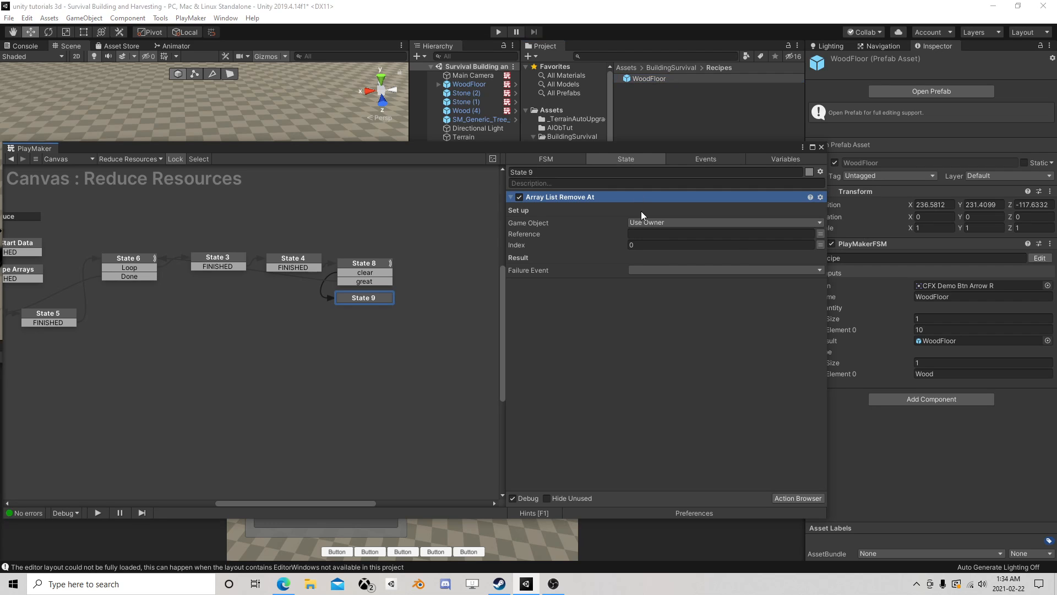
- Set the Array List Remove At action's game object to Specify Game Object with the global variable Player
left_click(647, 222)
left_click(682, 246)
left_click(820, 233)
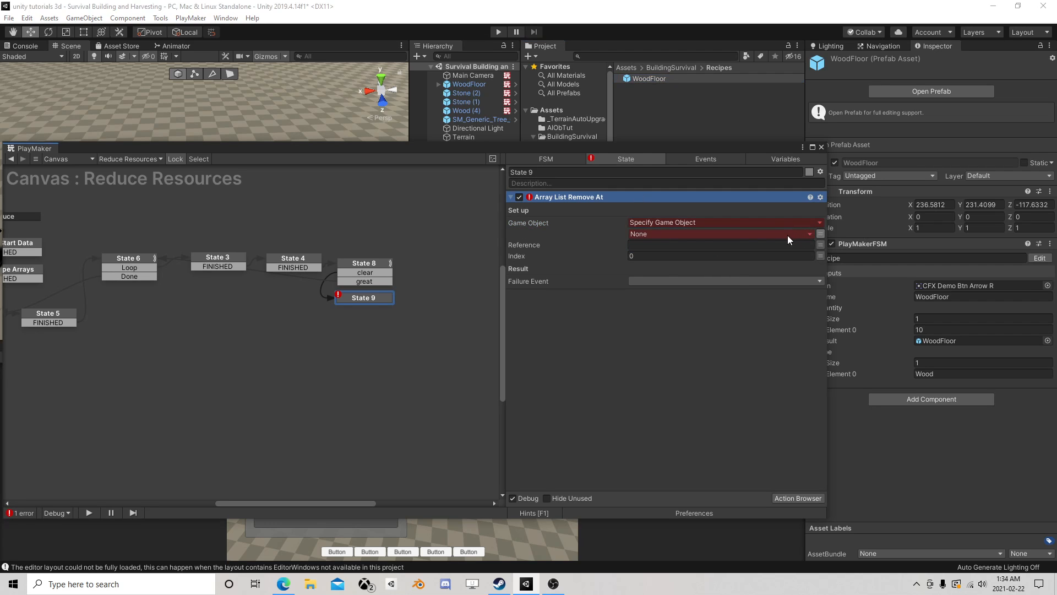
left_click(787, 234)
mouse_move(673, 269)
left_click(755, 271)
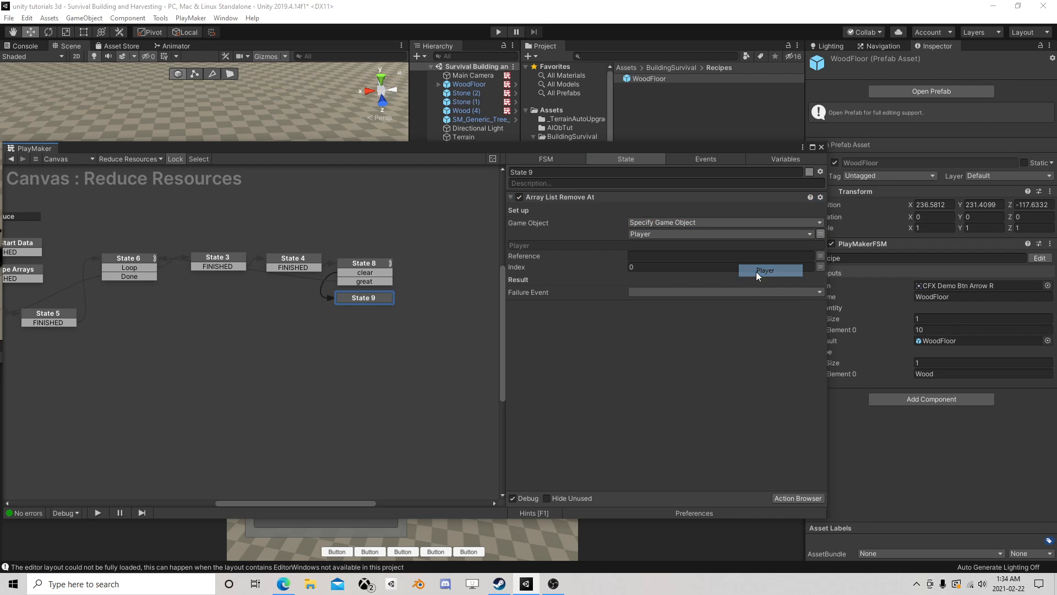
- Copy the InventoryNames reference from the Player's array list proxy into the Array List Remove At action's Reference
left_click_drag(663, 154, 664, 246)
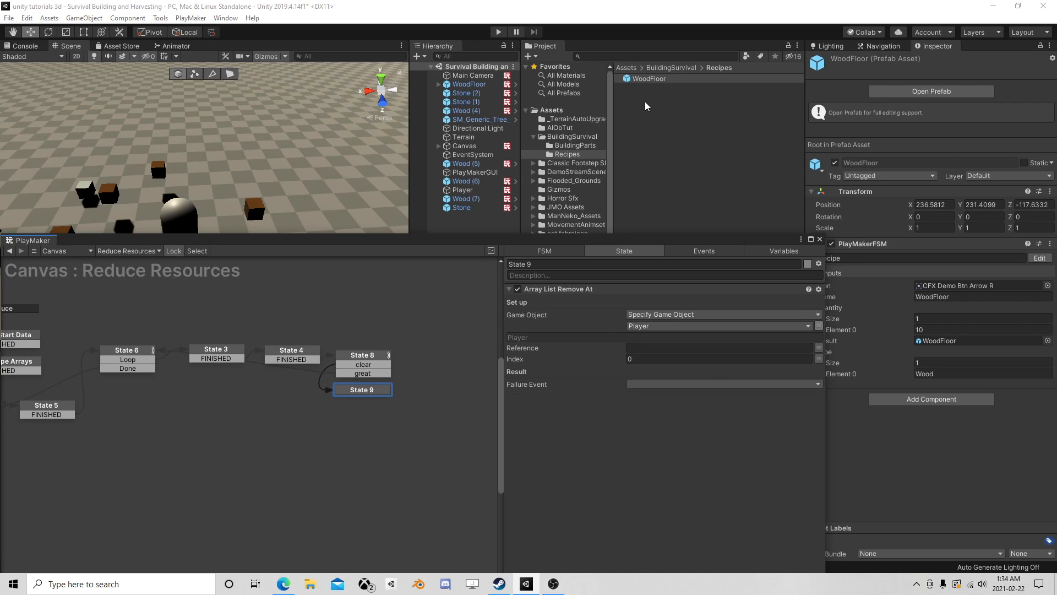
left_click(475, 190)
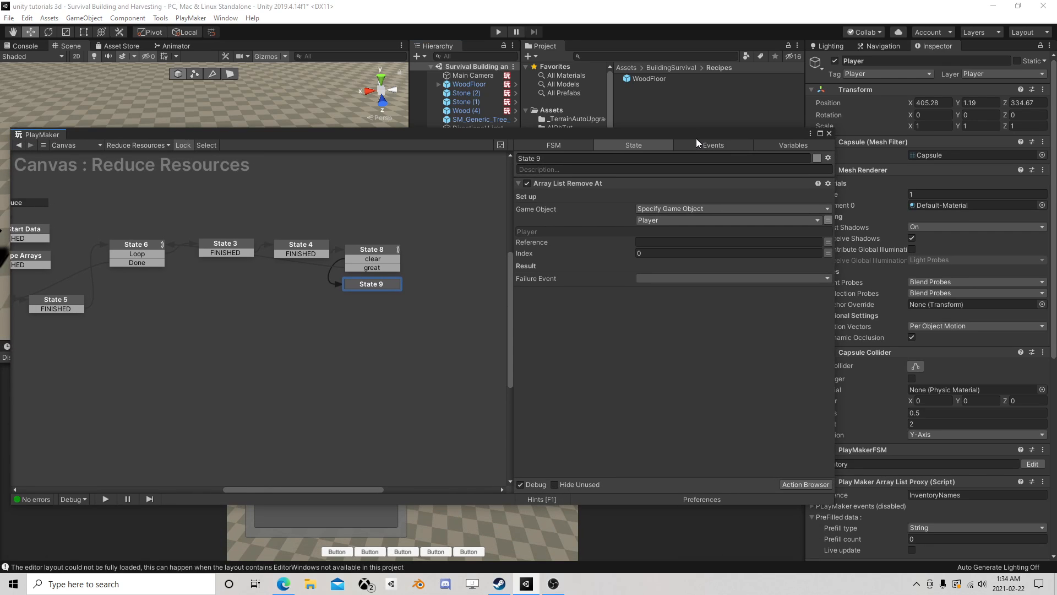
scroll(897, 279, "down", 10)
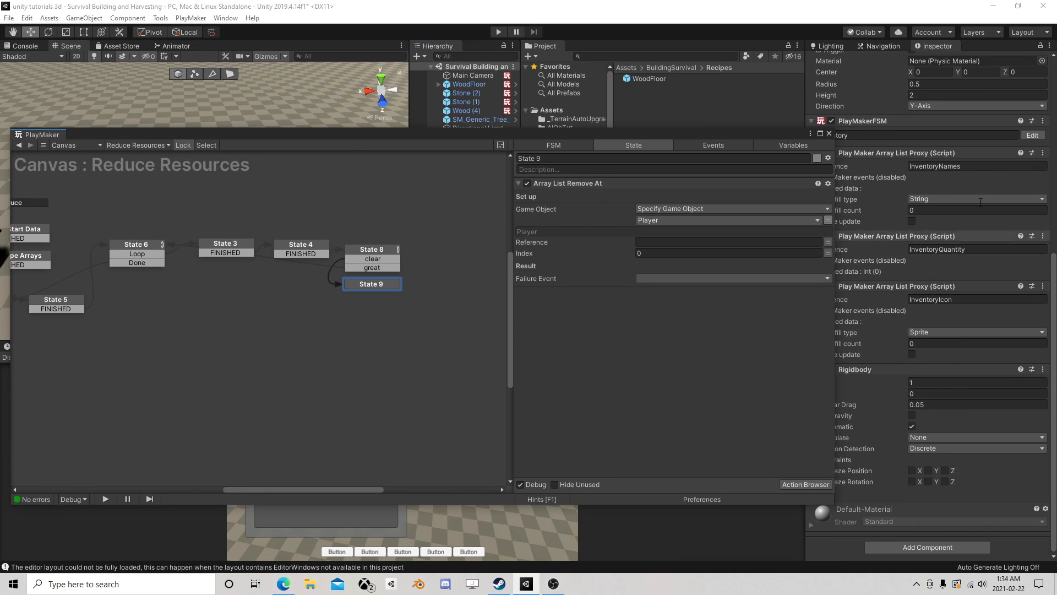
left_click(886, 166)
key("ctrl+c")
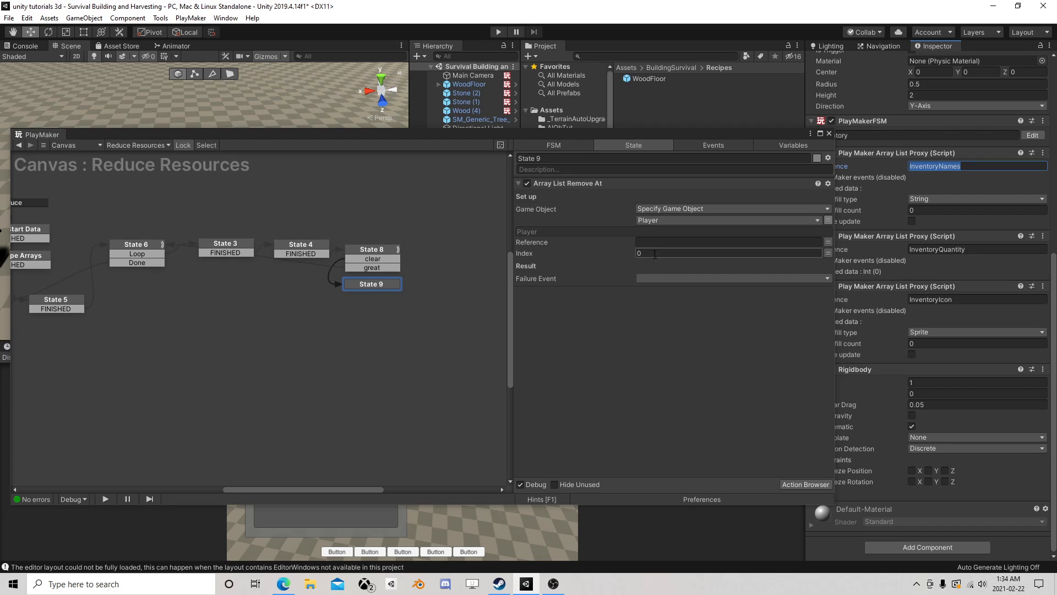
left_click(661, 242)
key("ctrl+v")
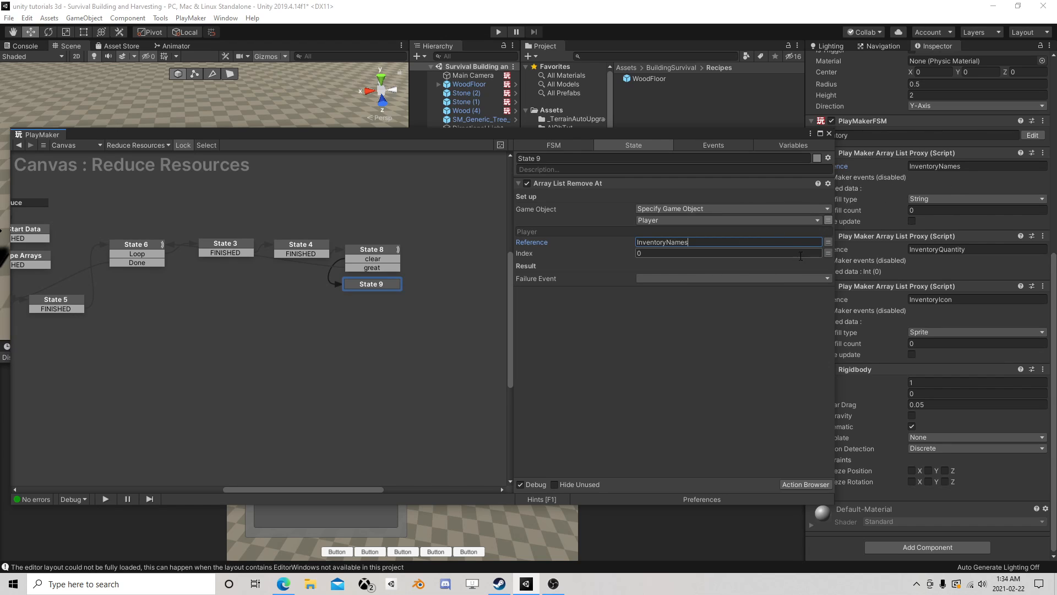
- Set the Index of State 9's Array List Remove At action to the PlayerIndex variable
left_click(828, 253)
left_click(756, 252)
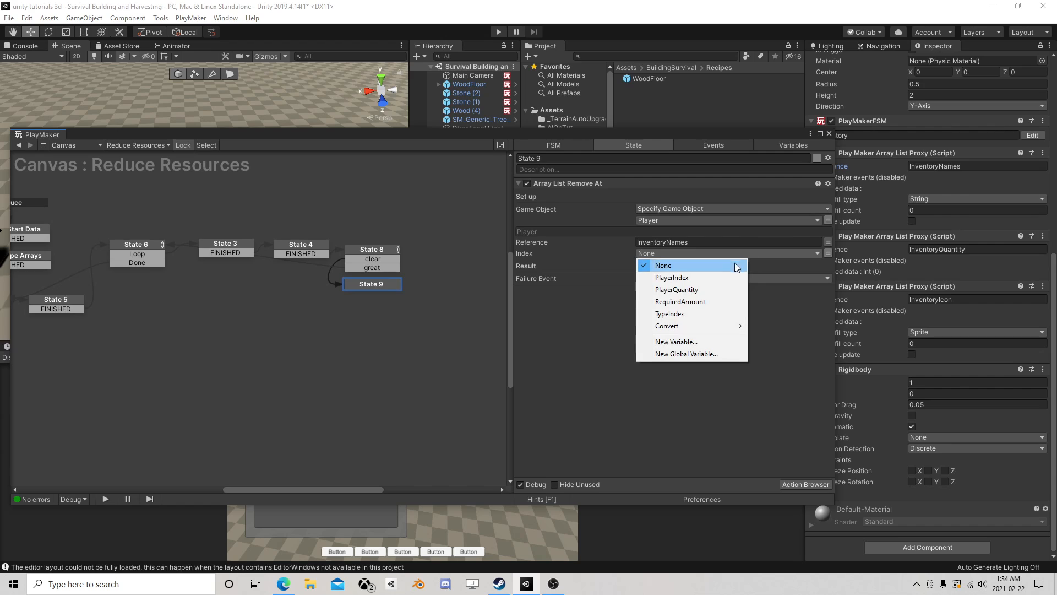
left_click(710, 278)
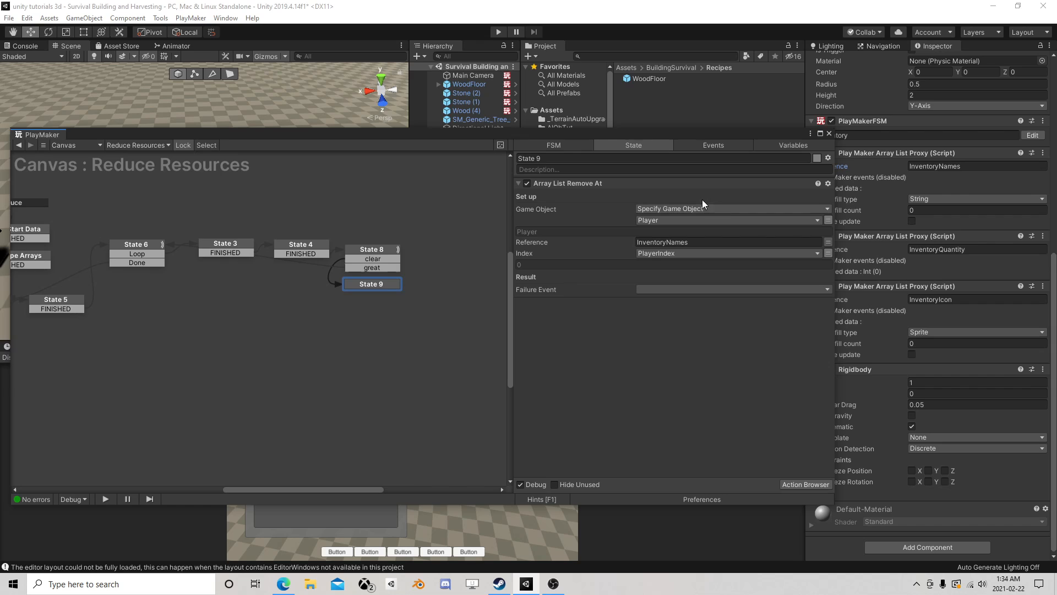
- Add a FINISHED transition to State 9 and link it to State 6
right_click(369, 284)
mouse_move(419, 285)
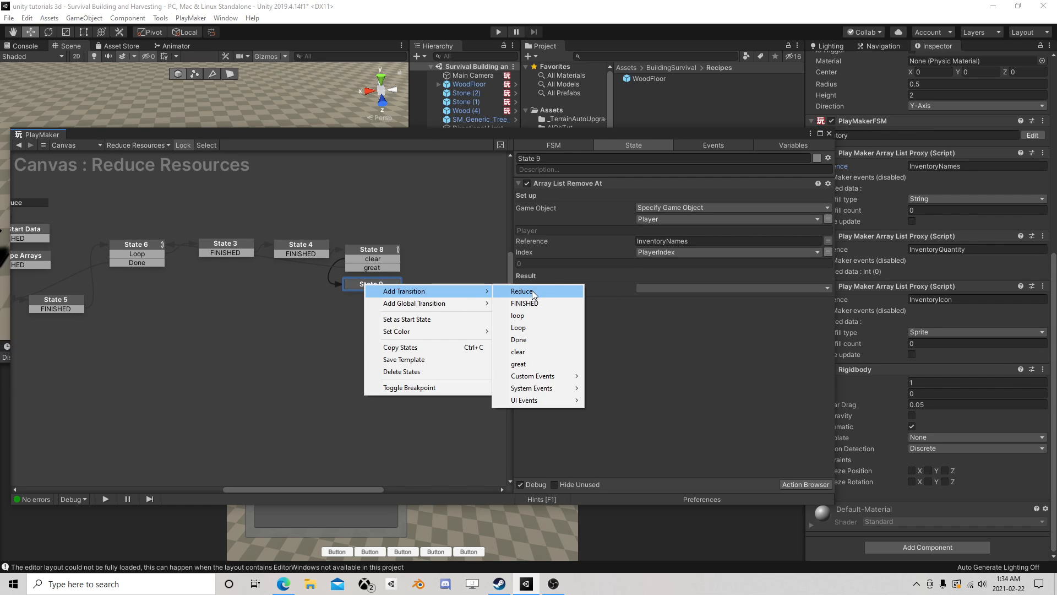
left_click(541, 302)
left_click_drag(384, 292, 140, 250)
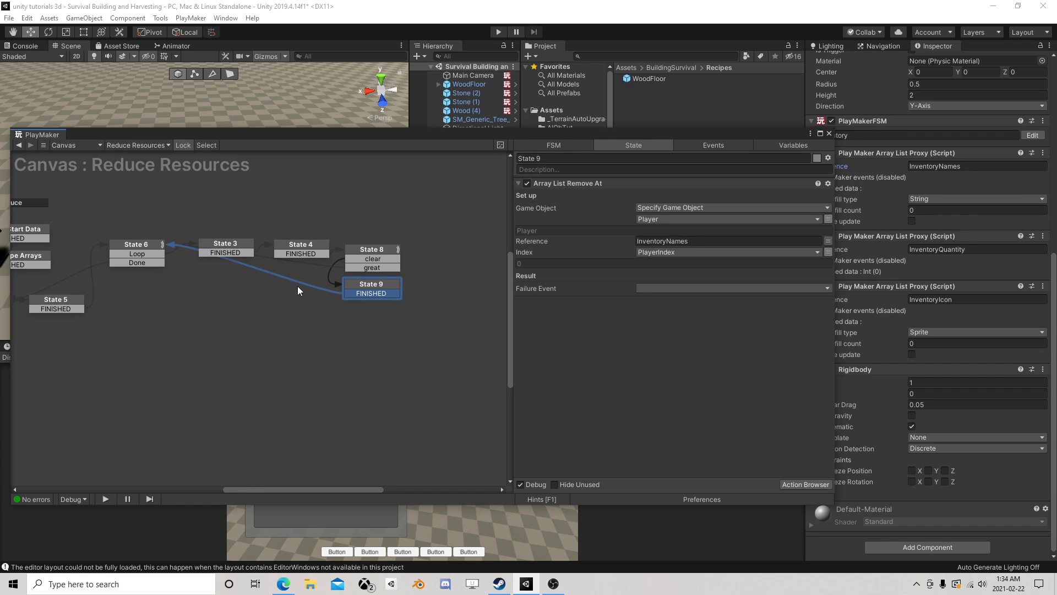
middle_click_drag(295, 292, 400, 325)
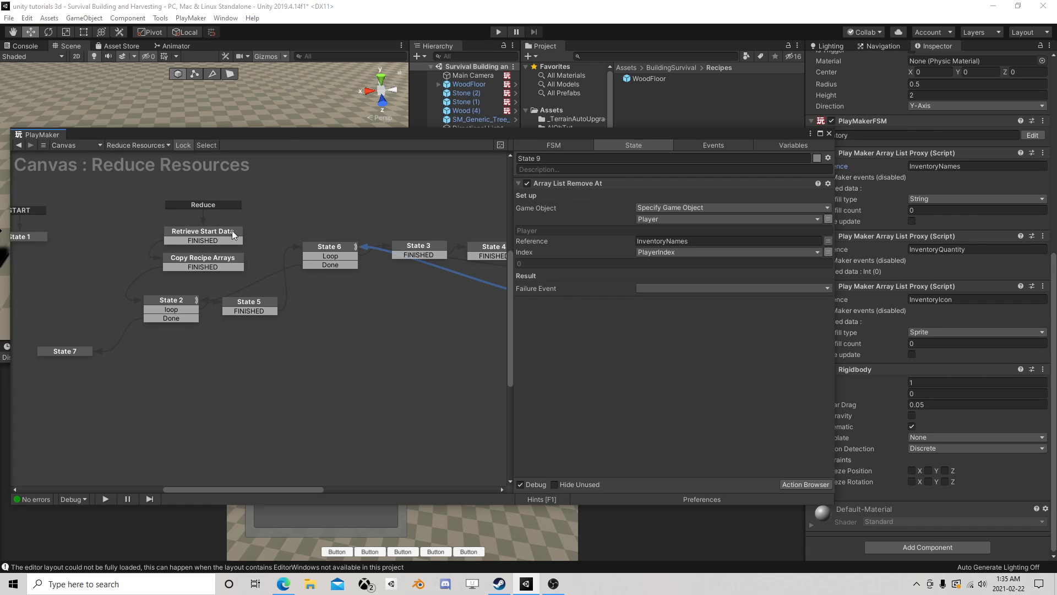
- Close the FSM editor and save the scene
left_click(829, 134)
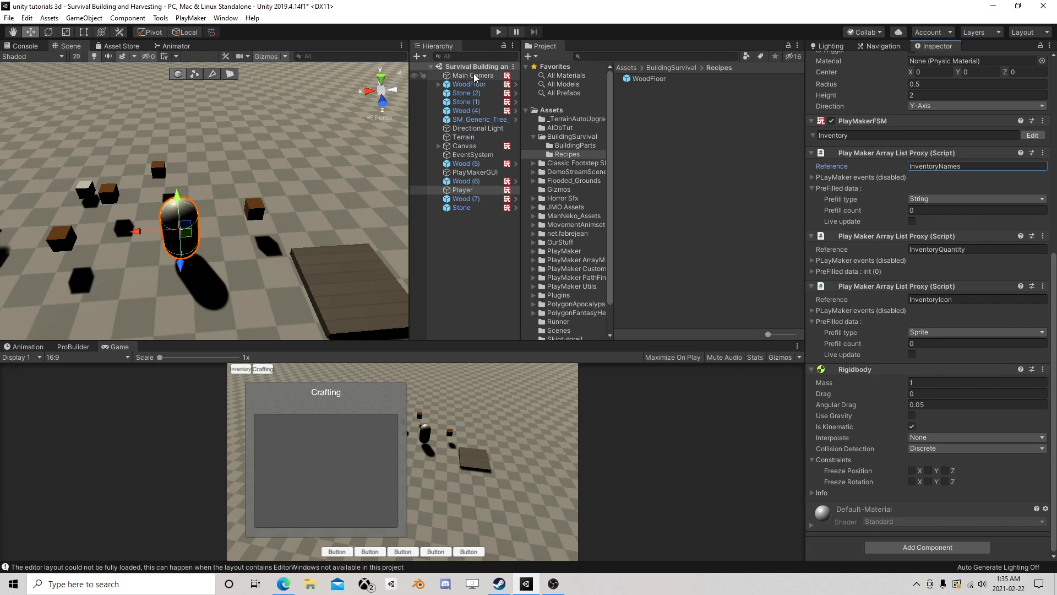
left_click(8, 19)
left_click(25, 59)
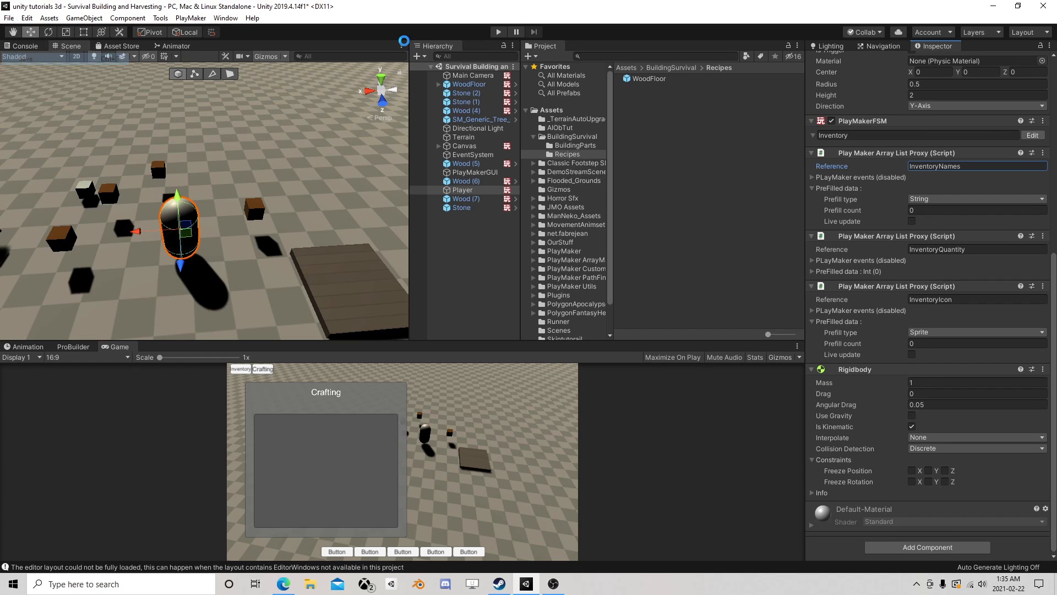
- Run the game, move the Player over the wood pieces to collect them, and create a WoodFloor from the Crafting panel
left_click(501, 33)
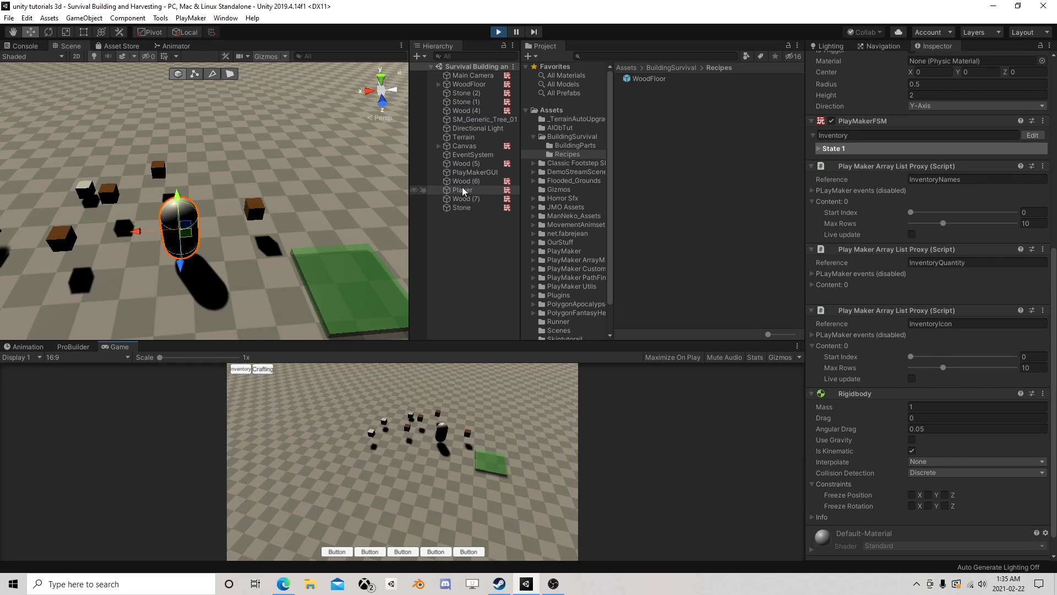
left_click_drag(186, 237, 166, 221)
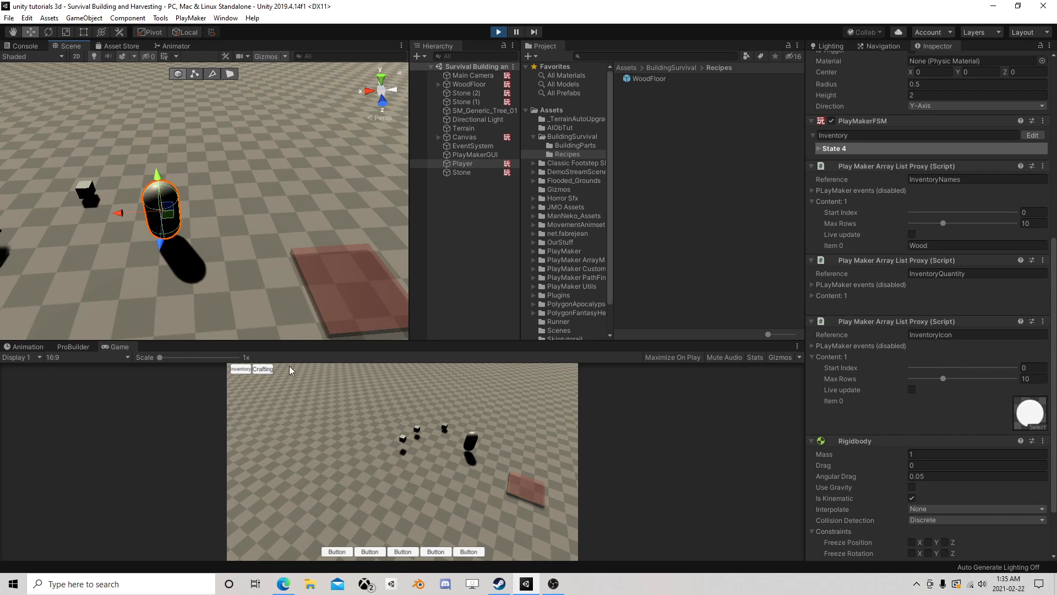
left_click(263, 369)
left_click(286, 427)
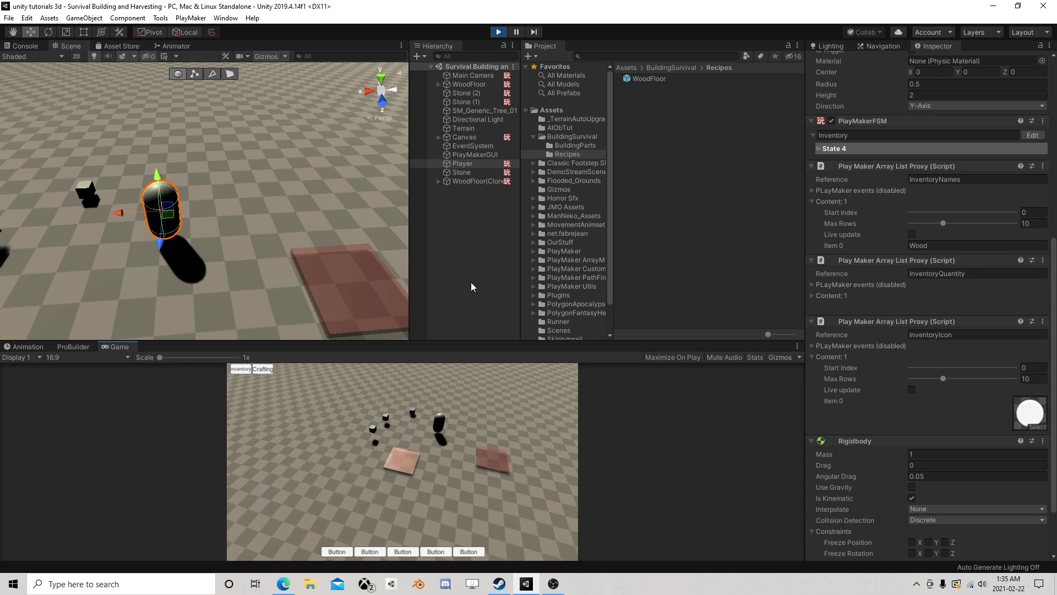
- Expand the Player's InventoryQuantity contents and place the WoodFloor on the ground in the game
scroll(904, 335, "down", 3)
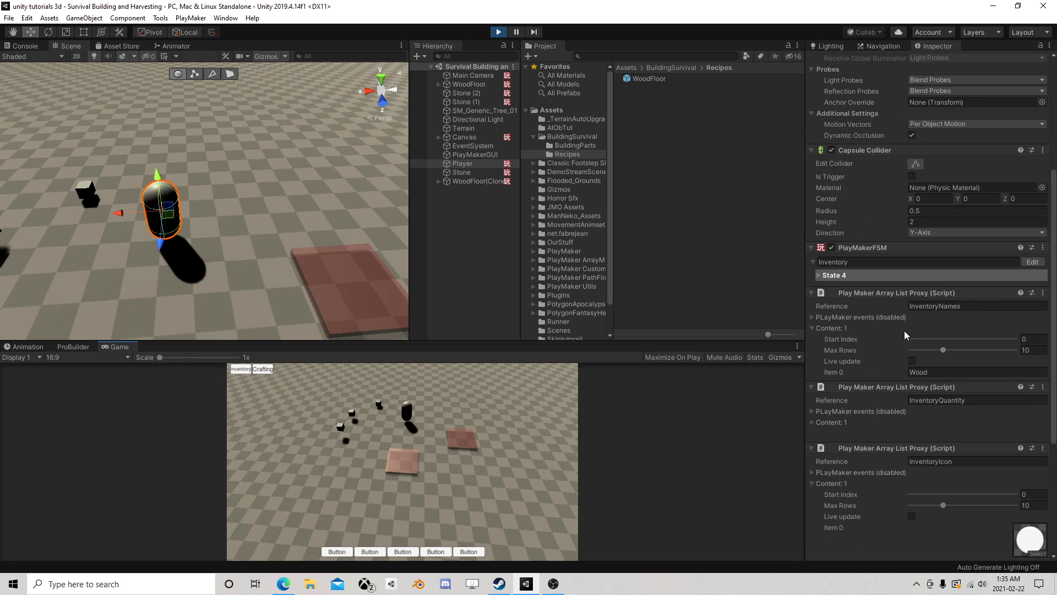
scroll(904, 330, "up", 4)
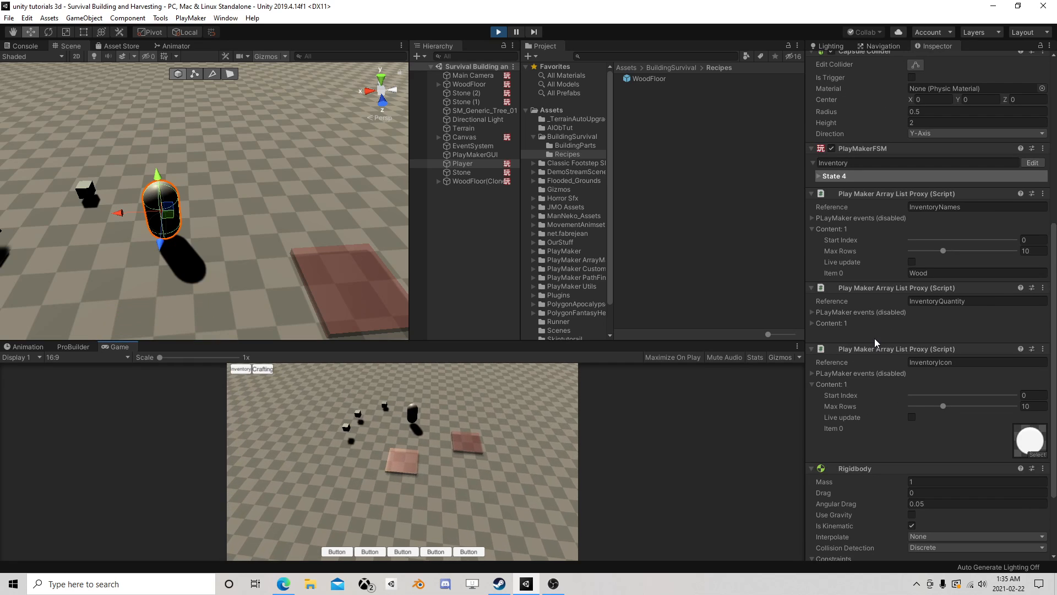
left_click(813, 312)
left_click(813, 334)
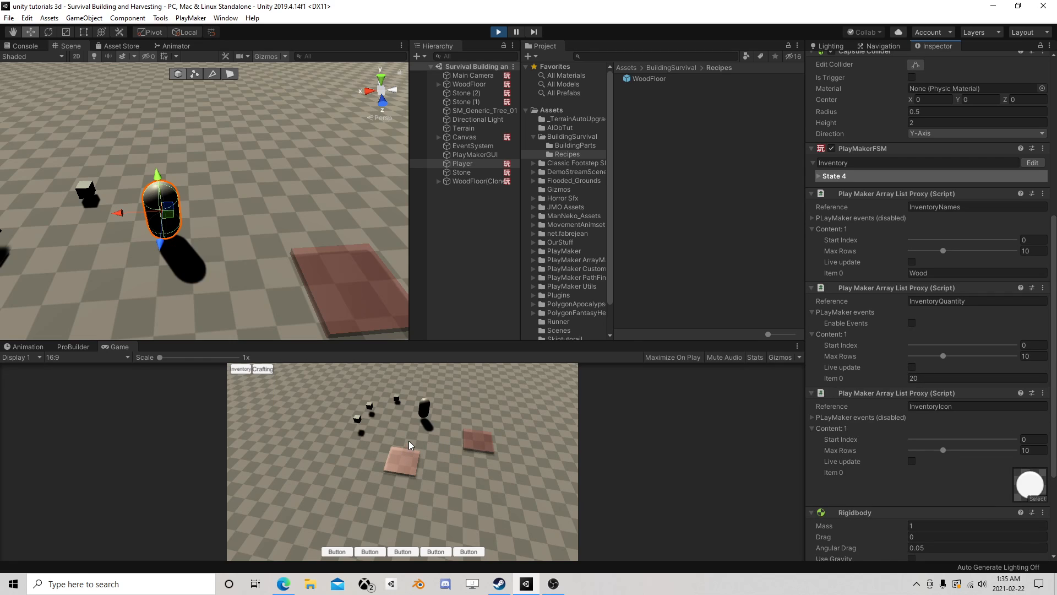
left_click(428, 533)
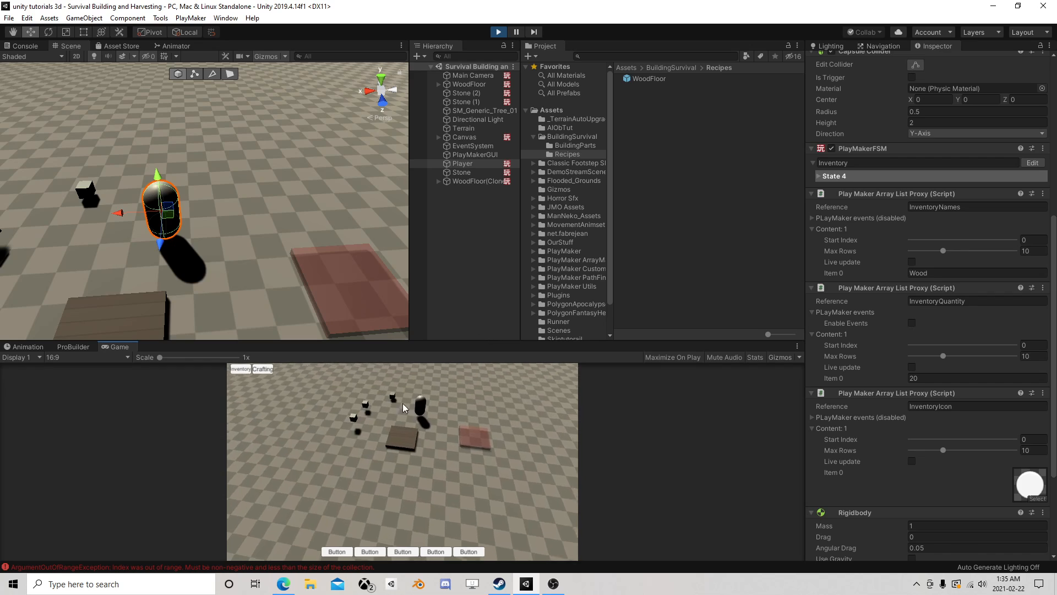
- Examine the console's index errors and open Canvas's Reduce Resources FSM at its active state
left_click(227, 566)
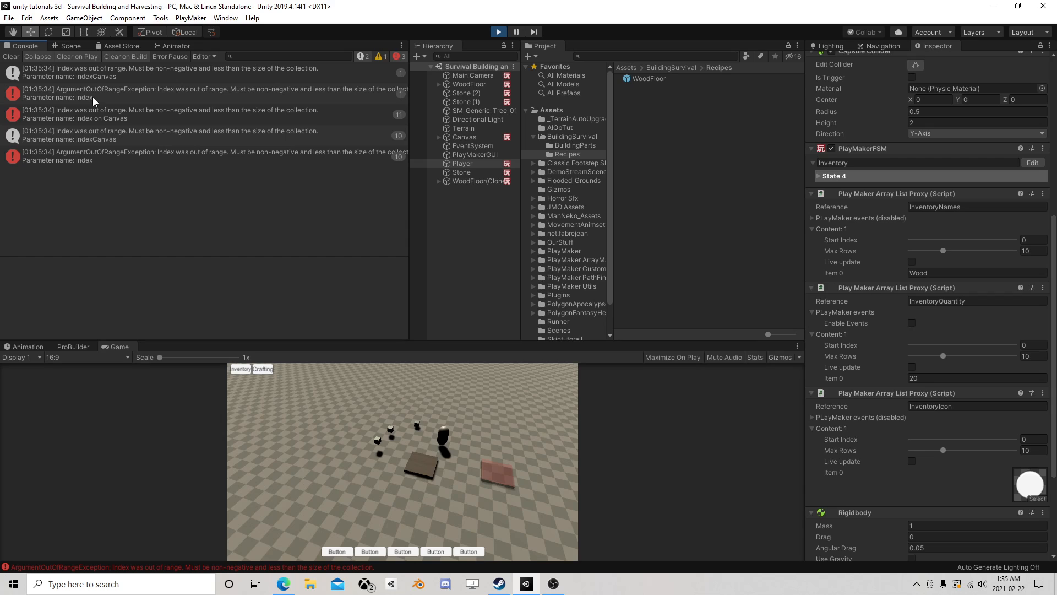
left_click(464, 137)
left_click(1030, 371)
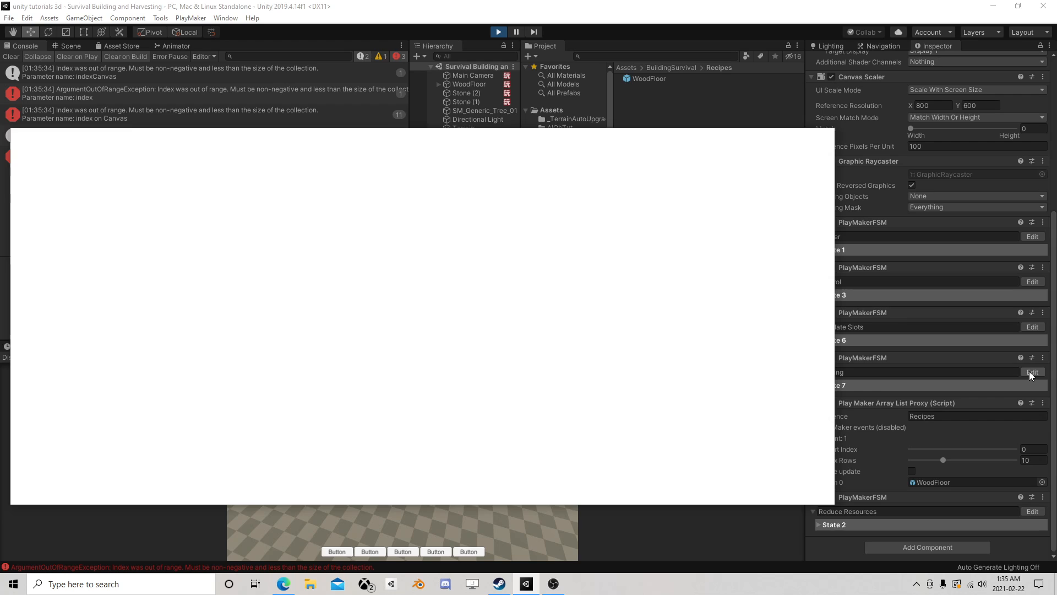
scroll(406, 347, "down", 5)
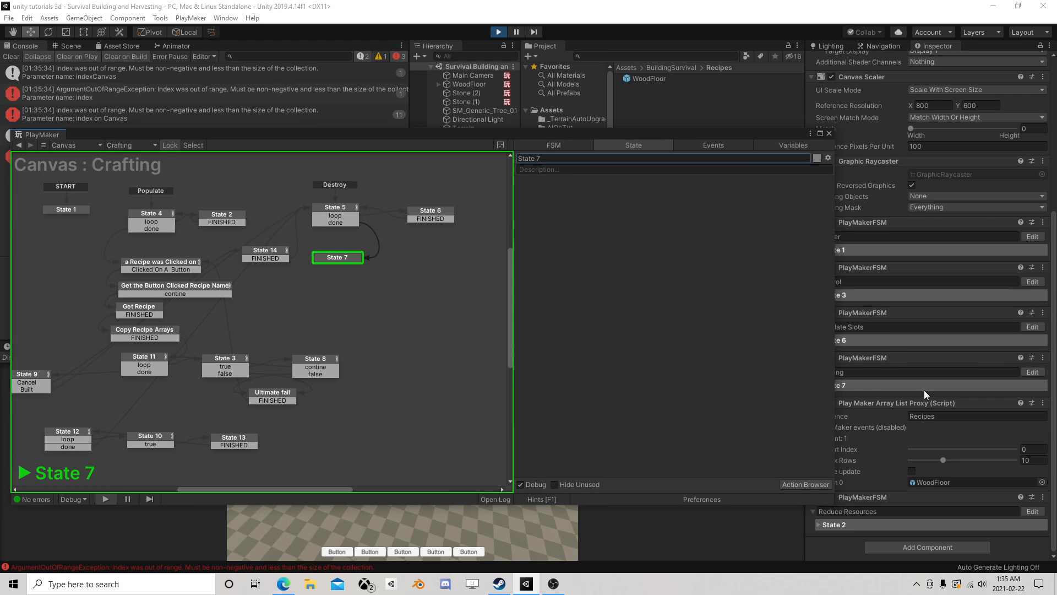
left_click(829, 134)
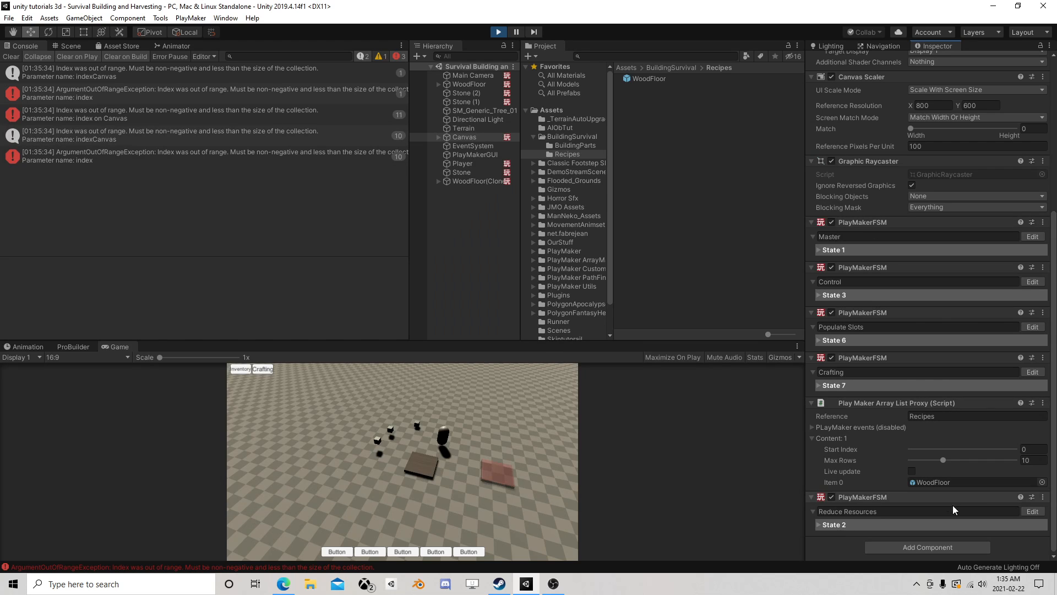
left_click(1032, 511)
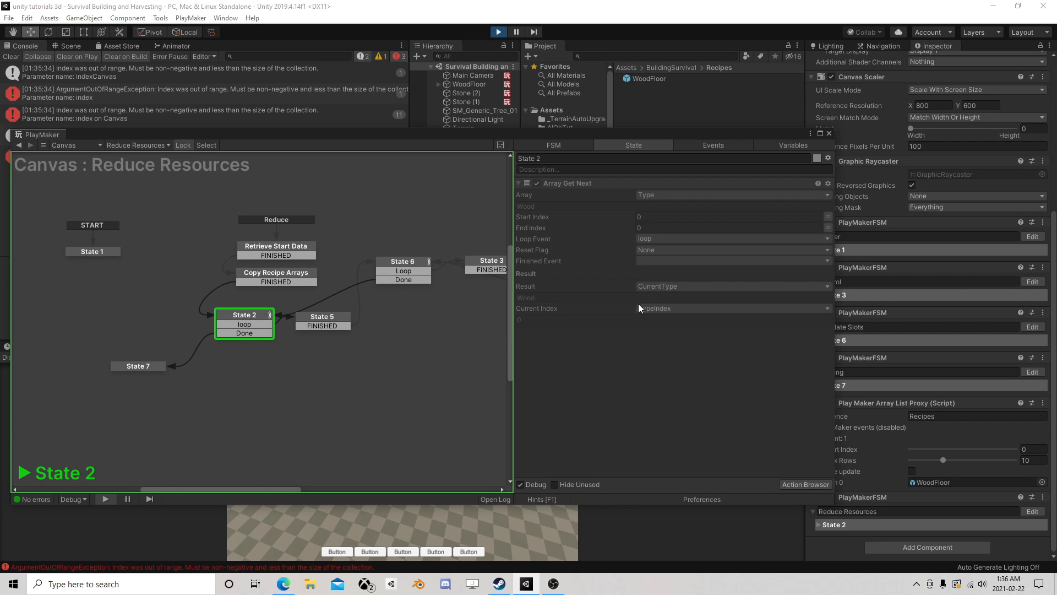
- Try to set the Finished Event of State 2's Array Get Next to Done while the game is running
left_click(662, 261)
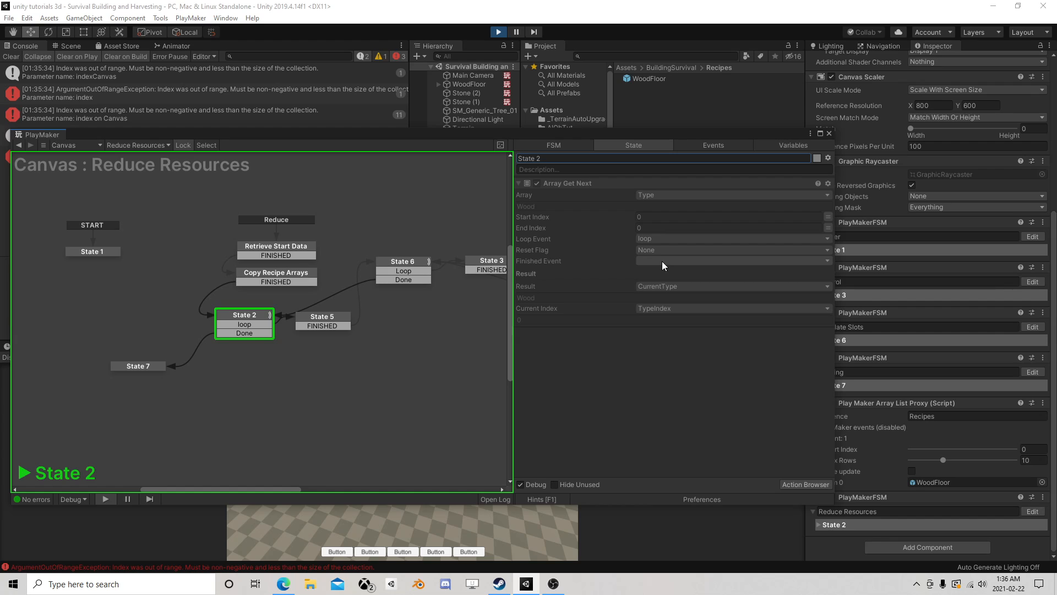
left_click(661, 260)
left_click(676, 333)
left_click_drag(270, 142, 264, 185)
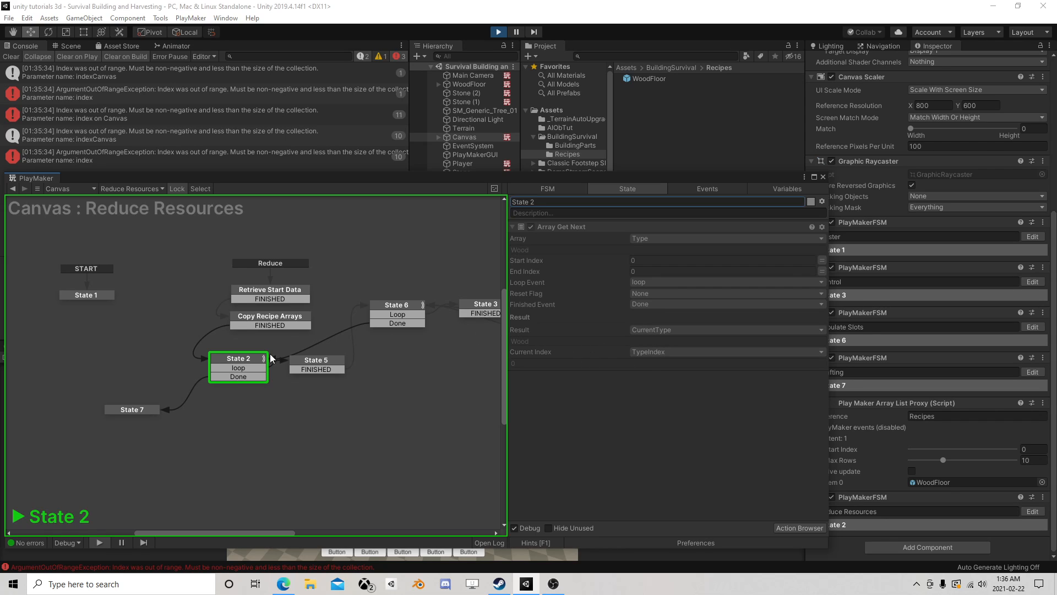
- Stop the running game and clear the console
left_click(497, 34)
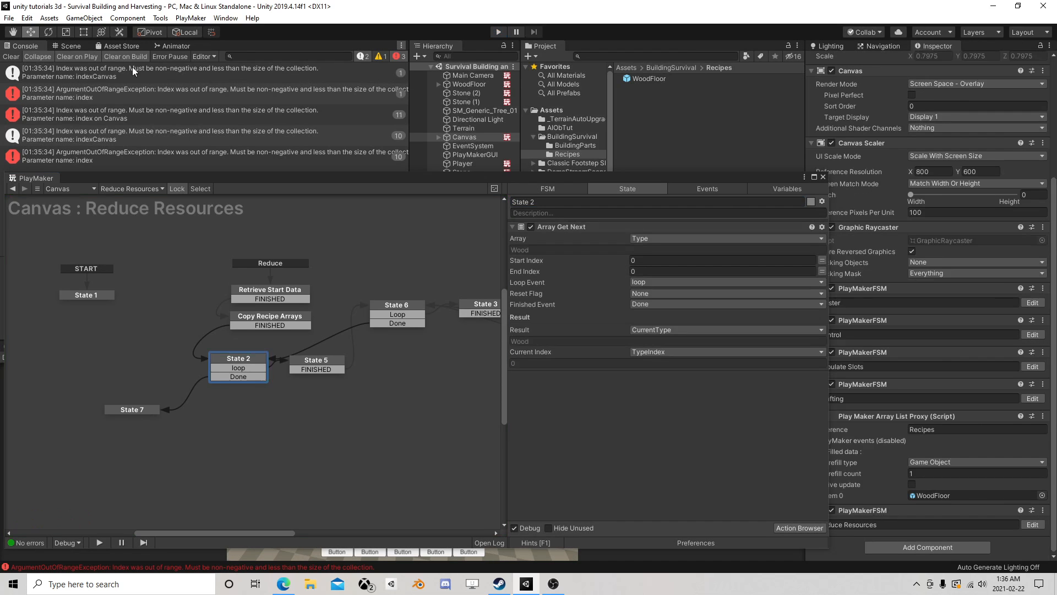
left_click(11, 56)
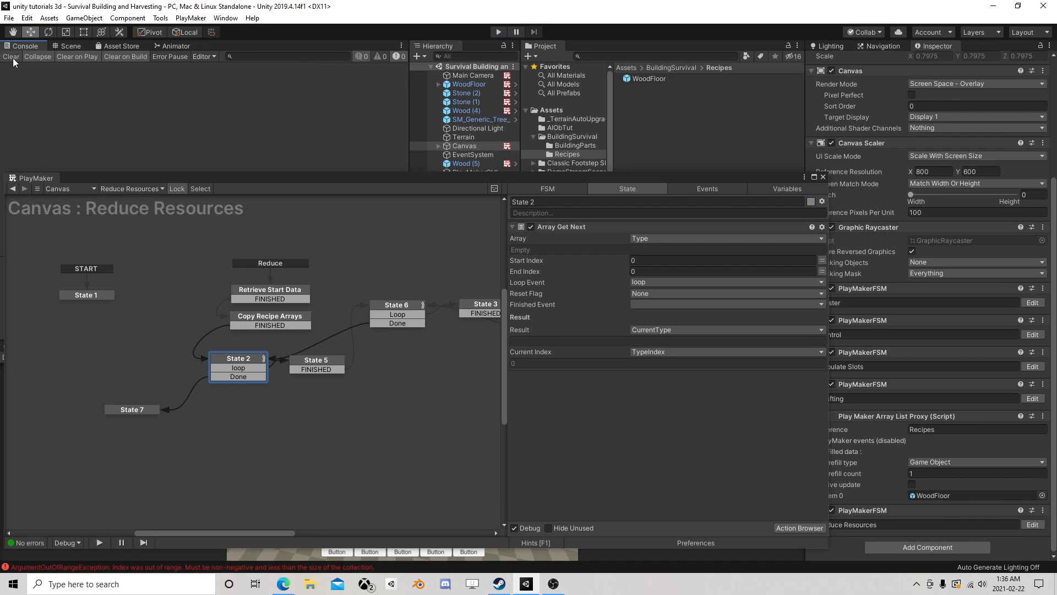
- Set the Finished Event of State 2's Array Get Next to Done and move State 5 slightly farther from State 2
left_click(647, 303)
left_click(656, 379)
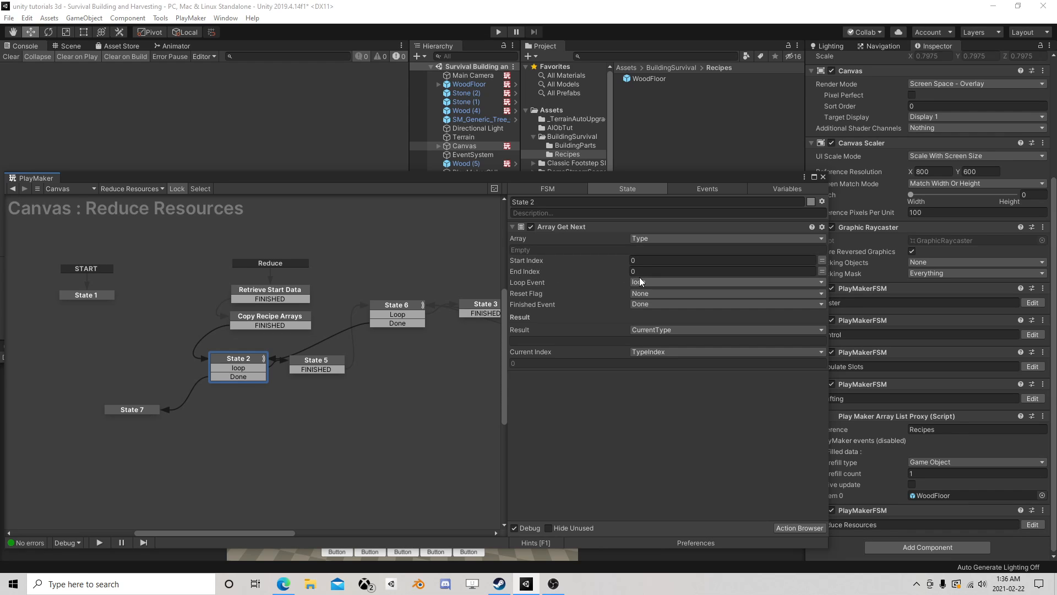
left_click_drag(321, 363, 340, 363)
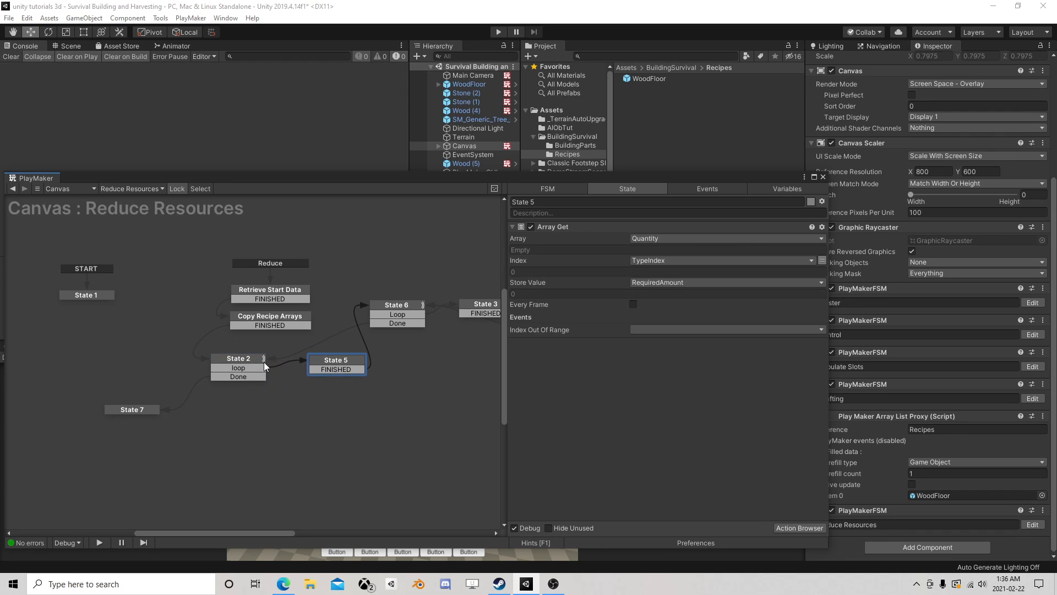
left_click(824, 177)
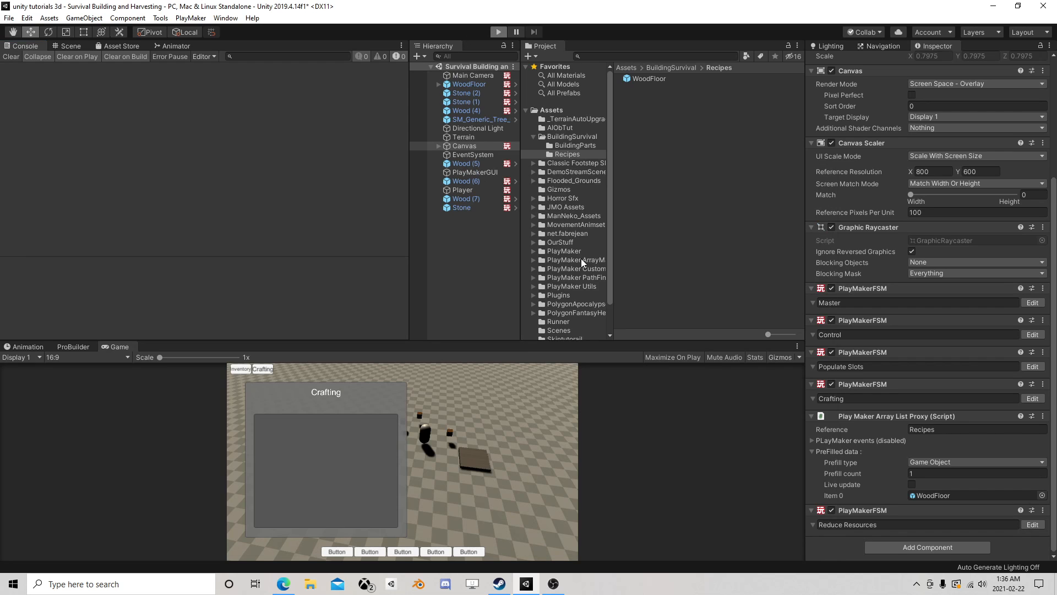
- Rerun the game, collect the wood with the Player, and craft and place a WoodFloor to retest the resource reduction
key("ctrl+p")
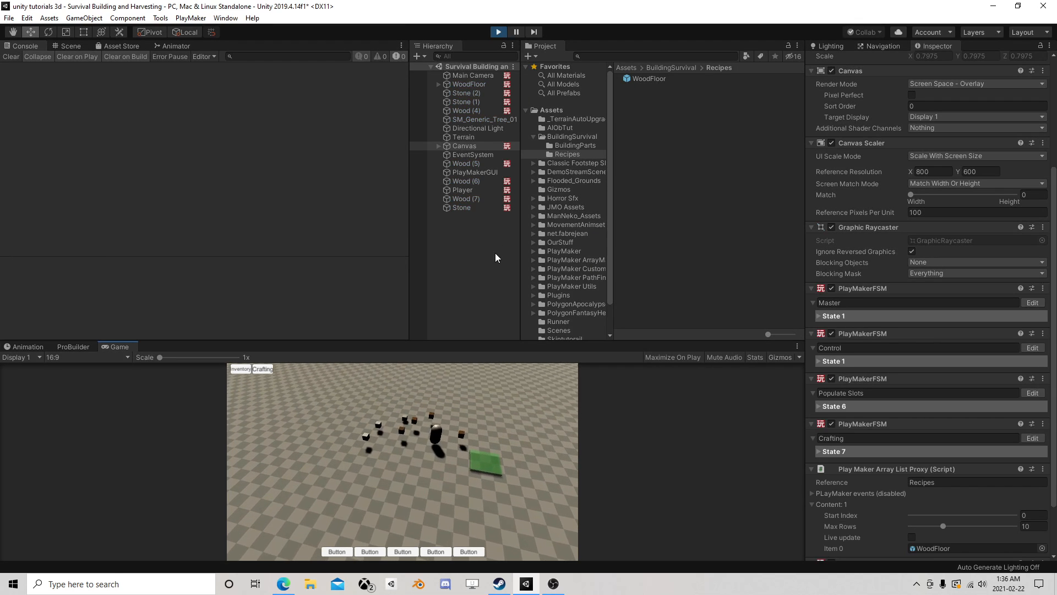
left_click(468, 189)
left_click(71, 46)
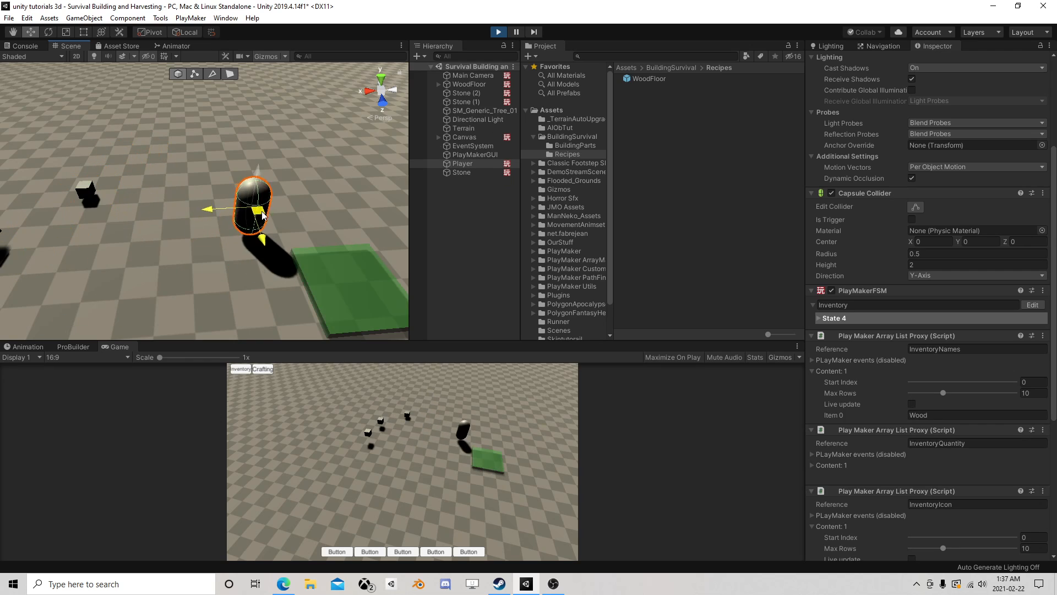
left_click(263, 367)
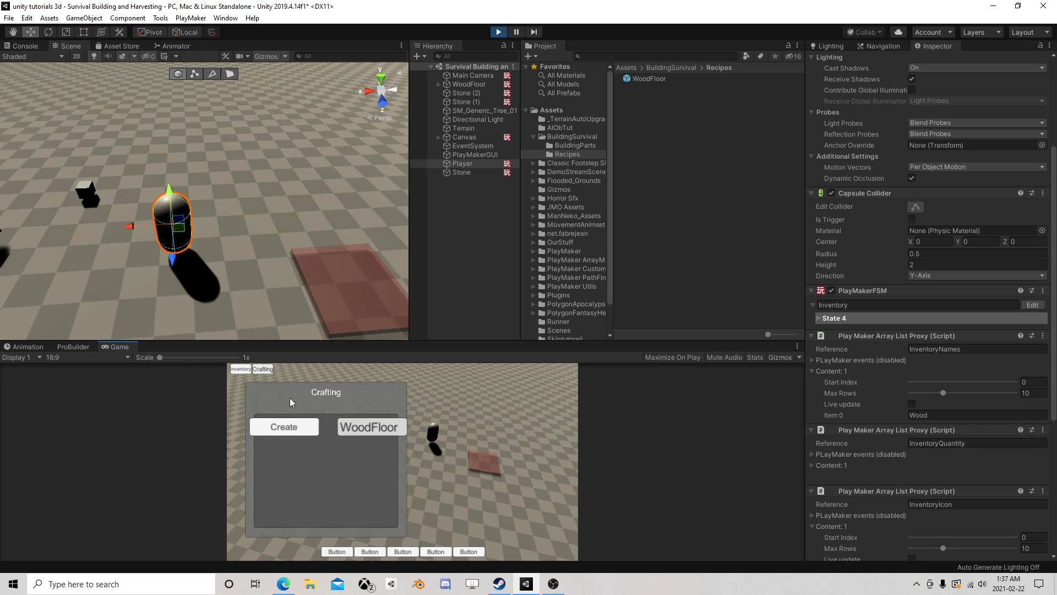
left_click(289, 428)
left_click(375, 438)
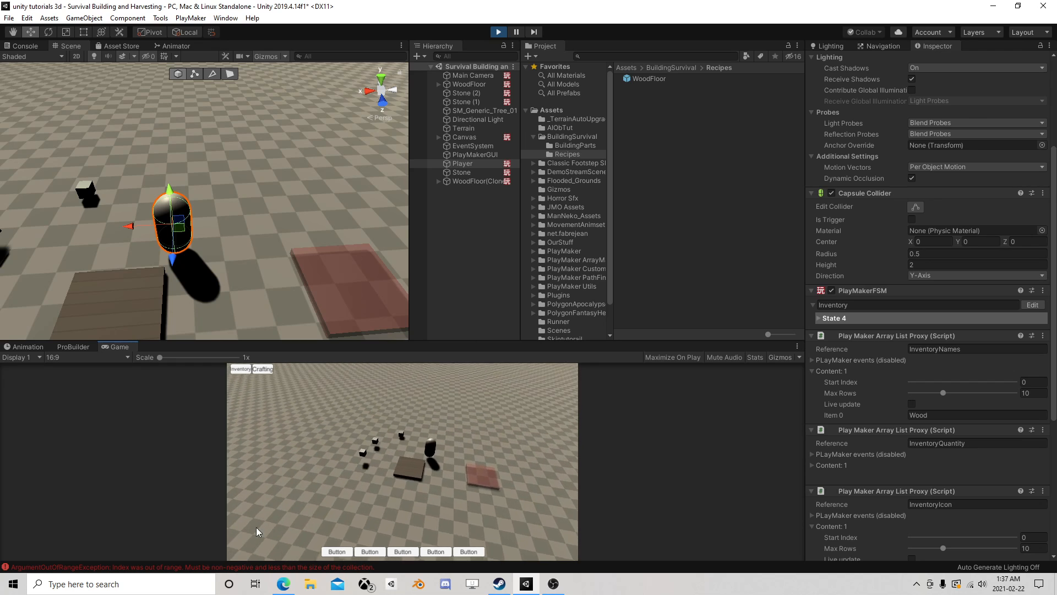
- Open Canvas's Reduce Resources FSM and examine the actions of States 2, 6 and 3 for the cause of the index error
left_click(466, 137)
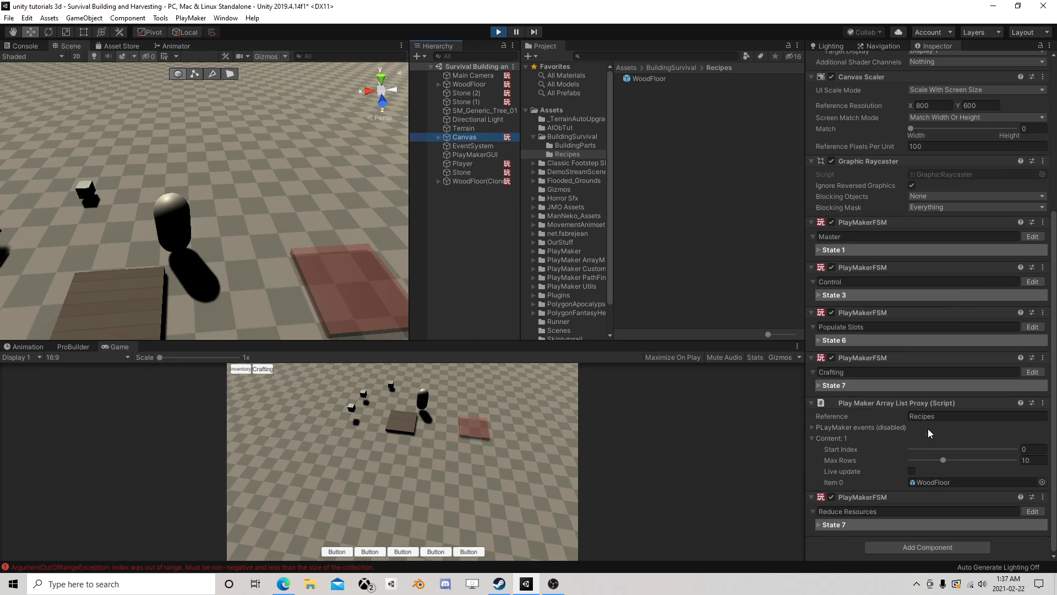
left_click(1032, 511)
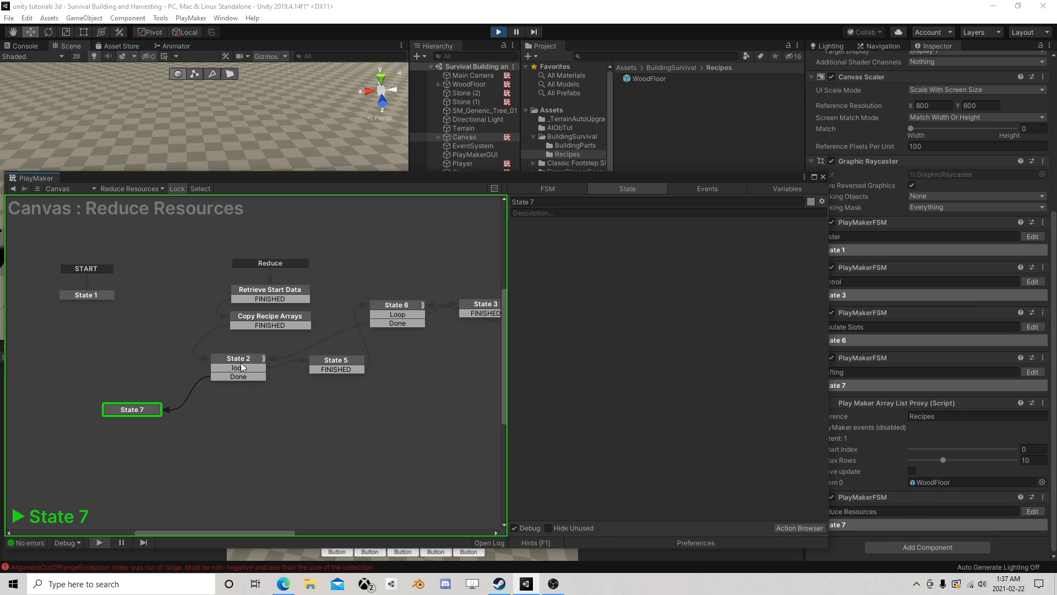
left_click(240, 363)
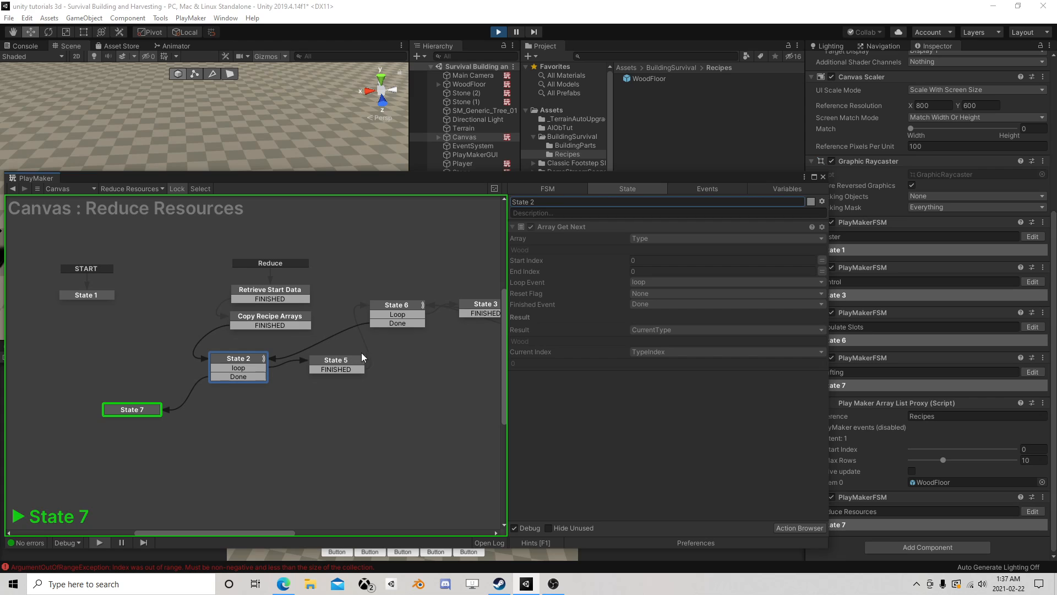
left_click(394, 312)
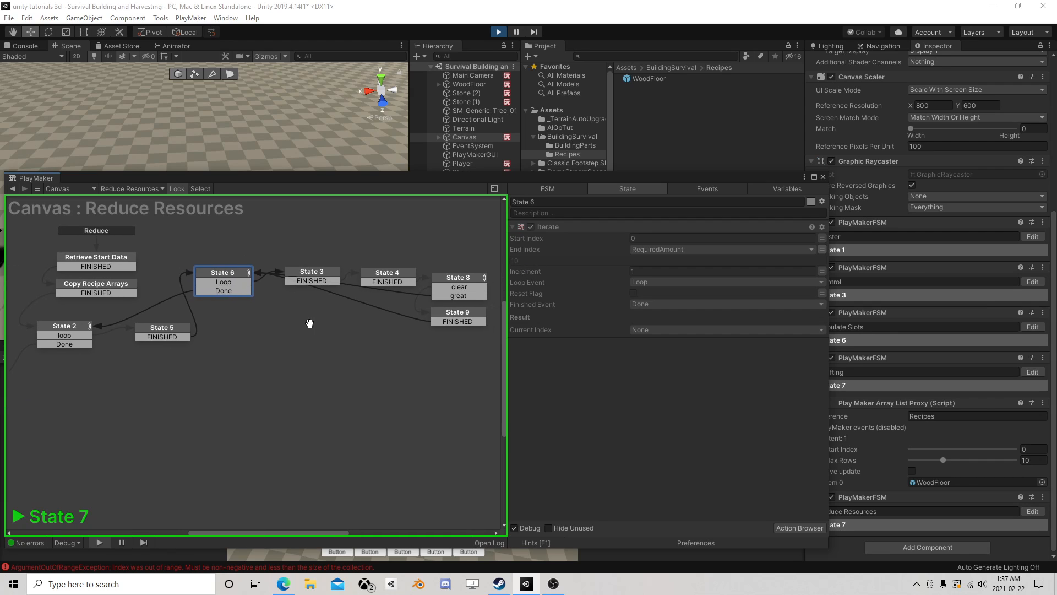
left_click(424, 304)
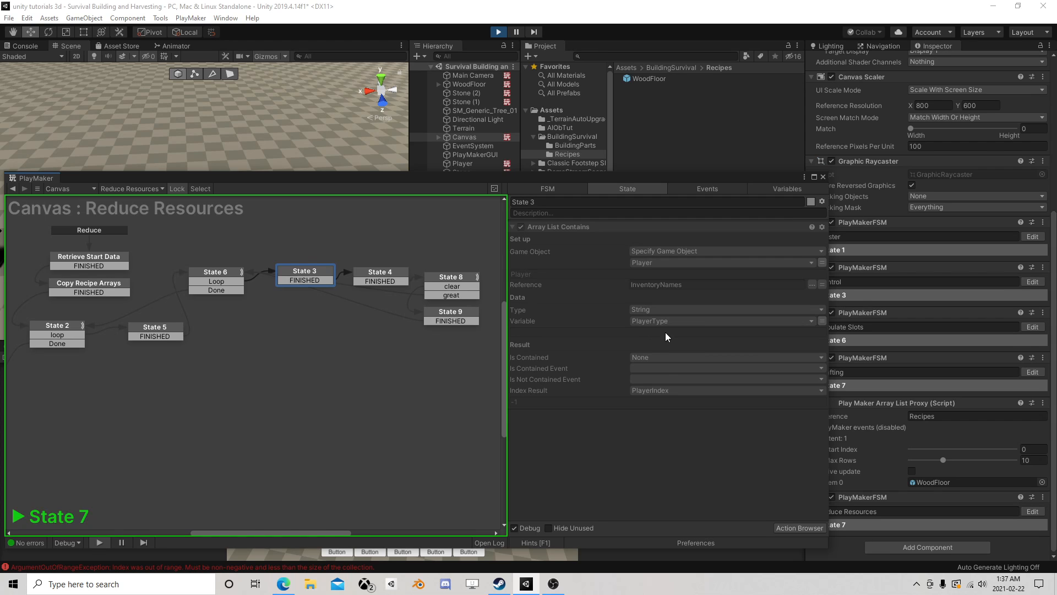
- Select the Player and examine the contents of its InventoryNames, InventoryQuantity and InventoryIcon arrays
left_click_drag(721, 174, 736, 211)
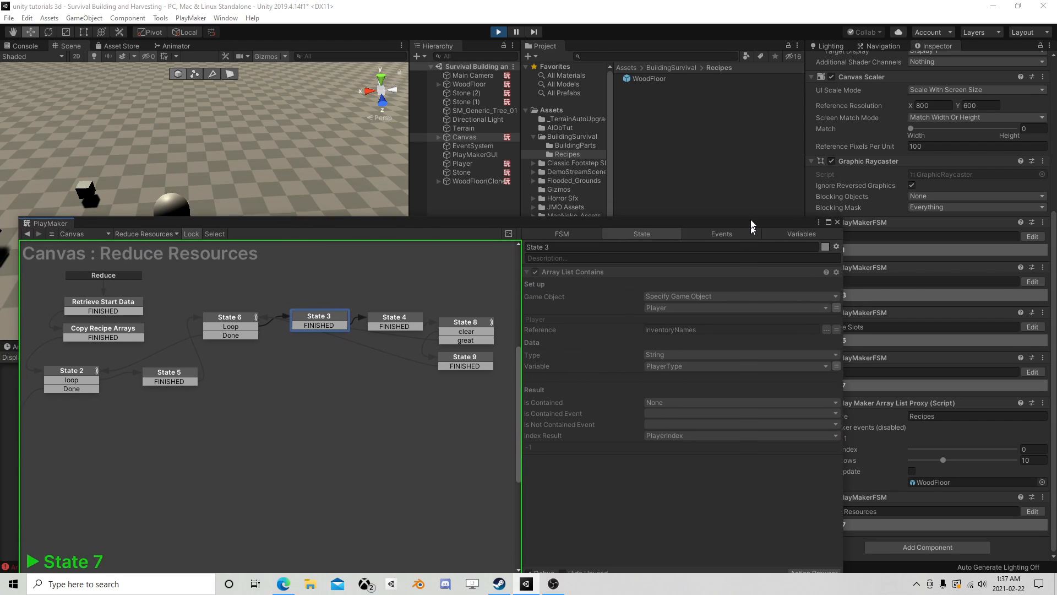
left_click(469, 164)
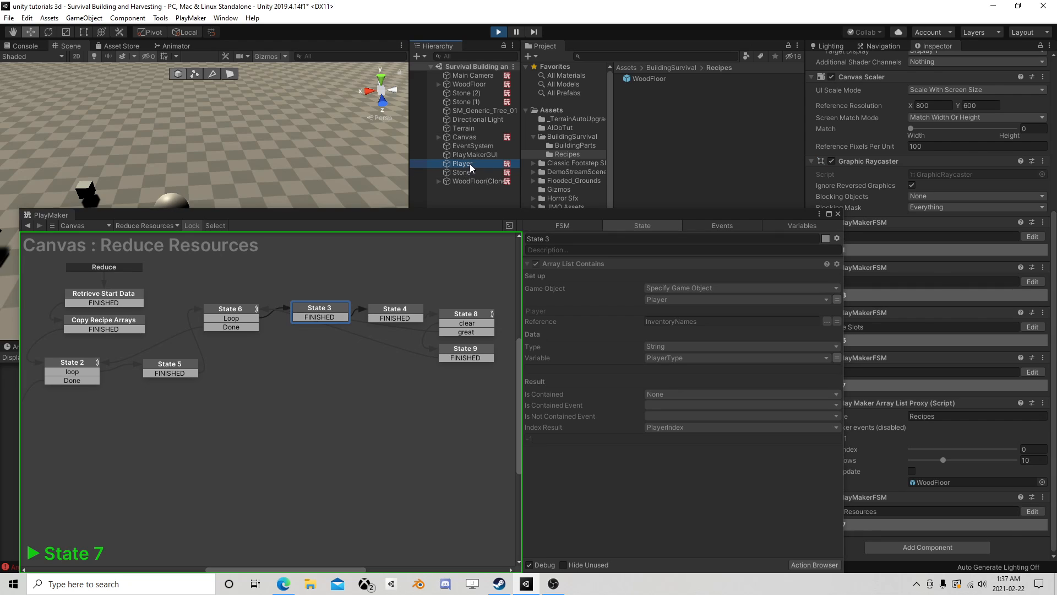
left_click_drag(756, 215, 662, 157)
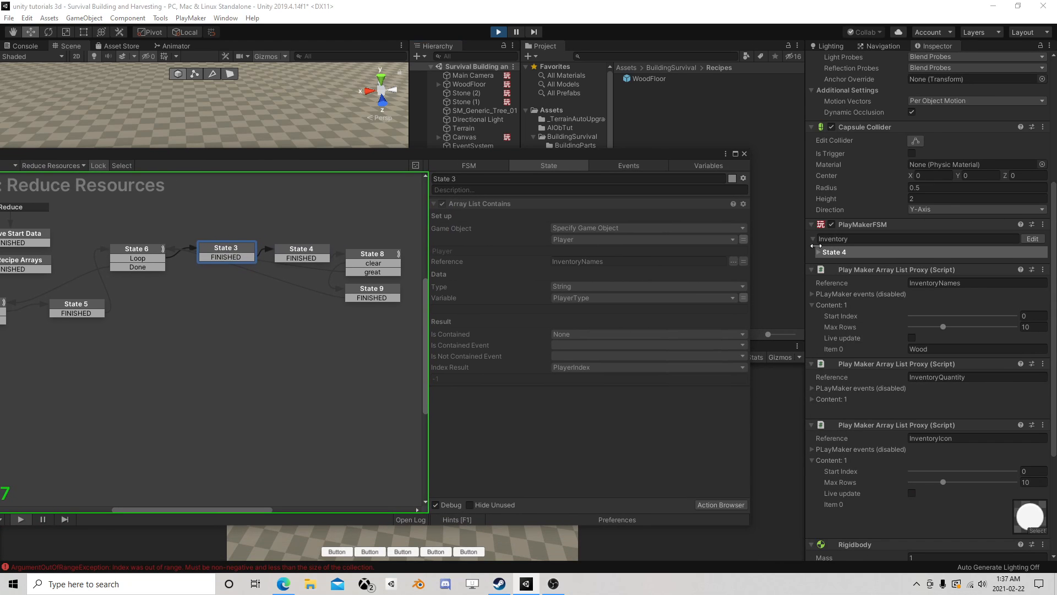
scroll(885, 362, "down", 3)
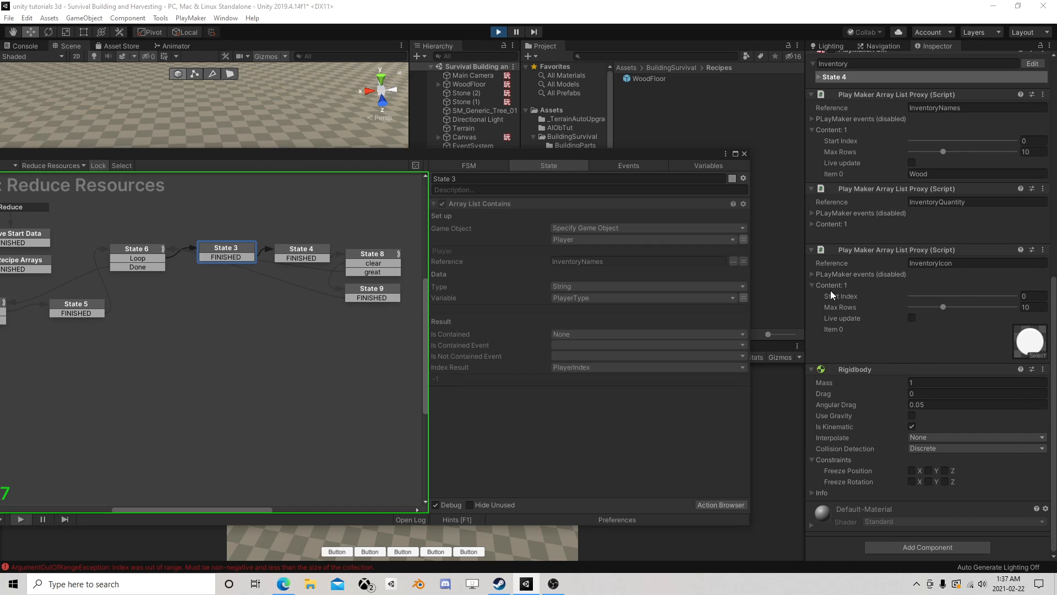
scroll(831, 289, "up", 1)
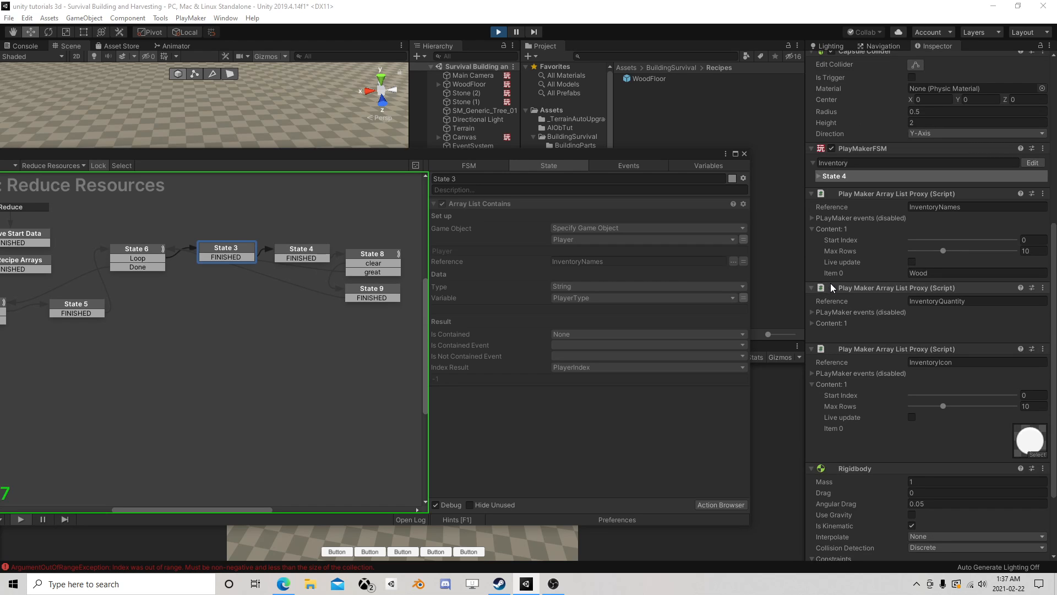
left_click(822, 324)
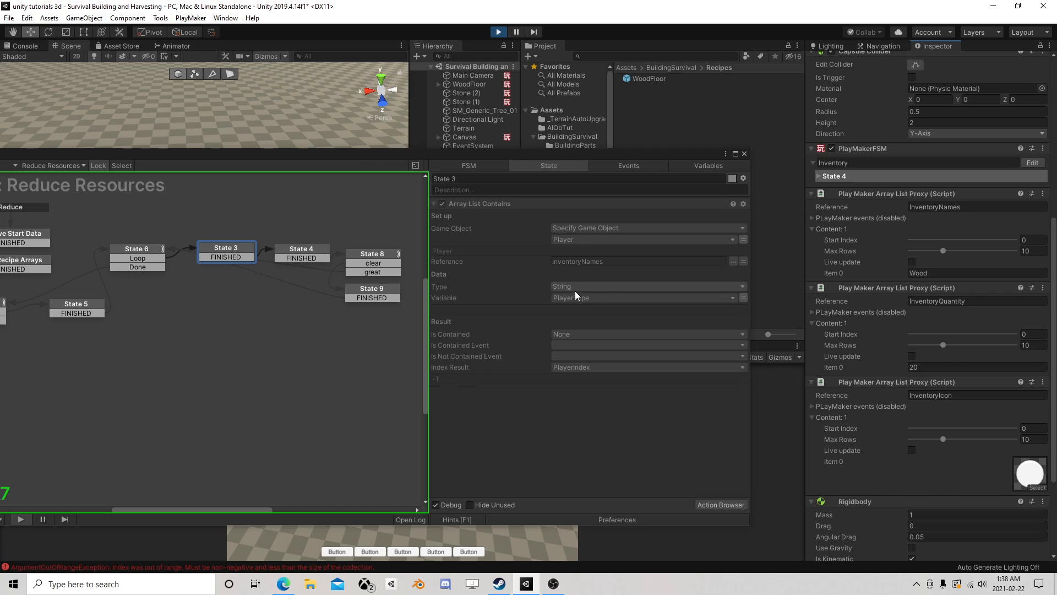
- Examine the actions of States 6, 5, 3 and 2 in the Reduce Resources FSM while the game runs
middle_click_drag(251, 319, 328, 324)
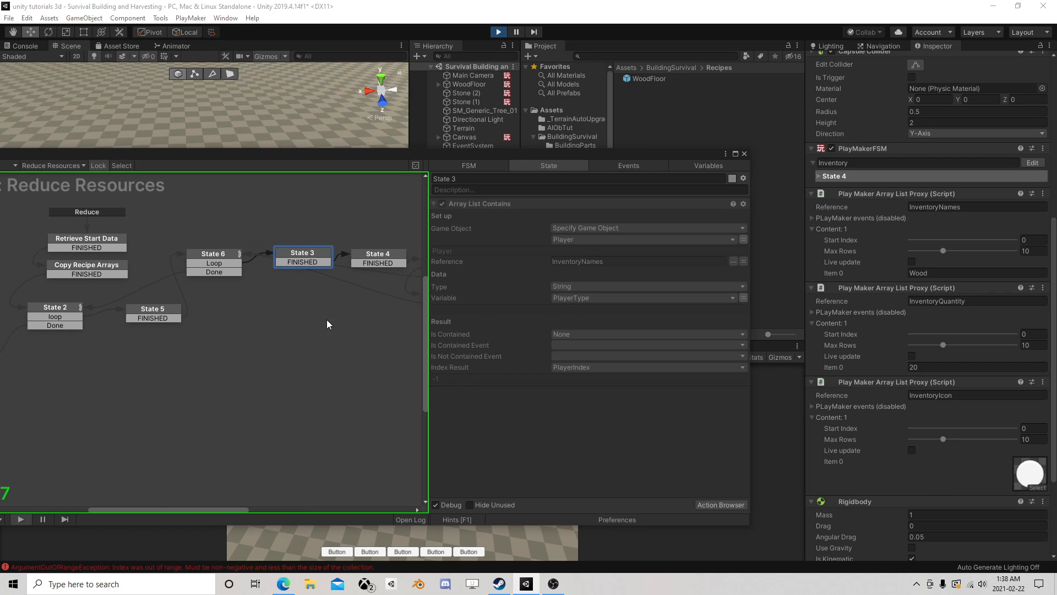
left_click(218, 258)
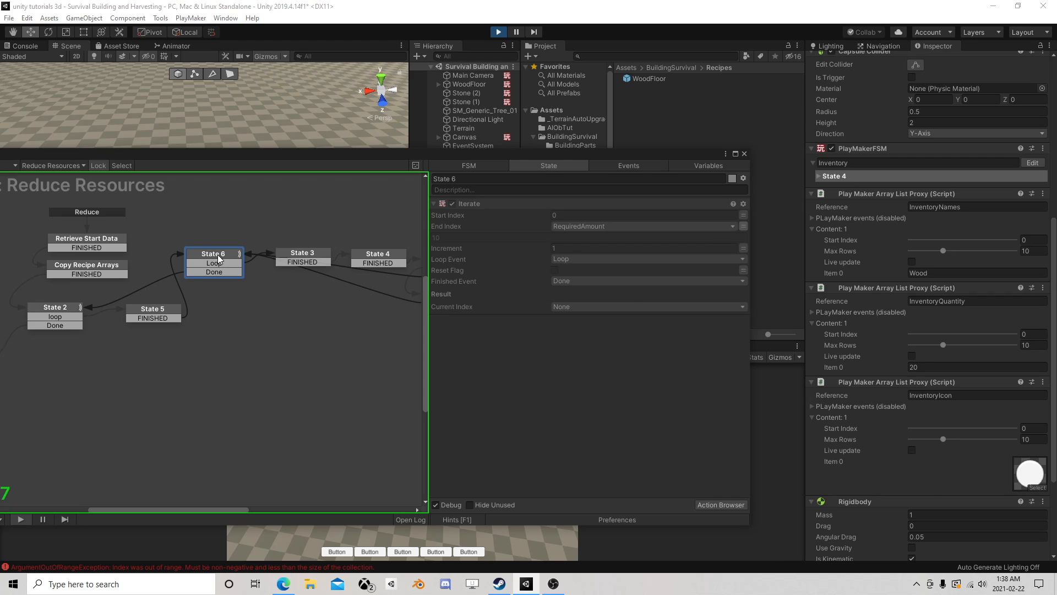
left_click(159, 314)
left_click(303, 255)
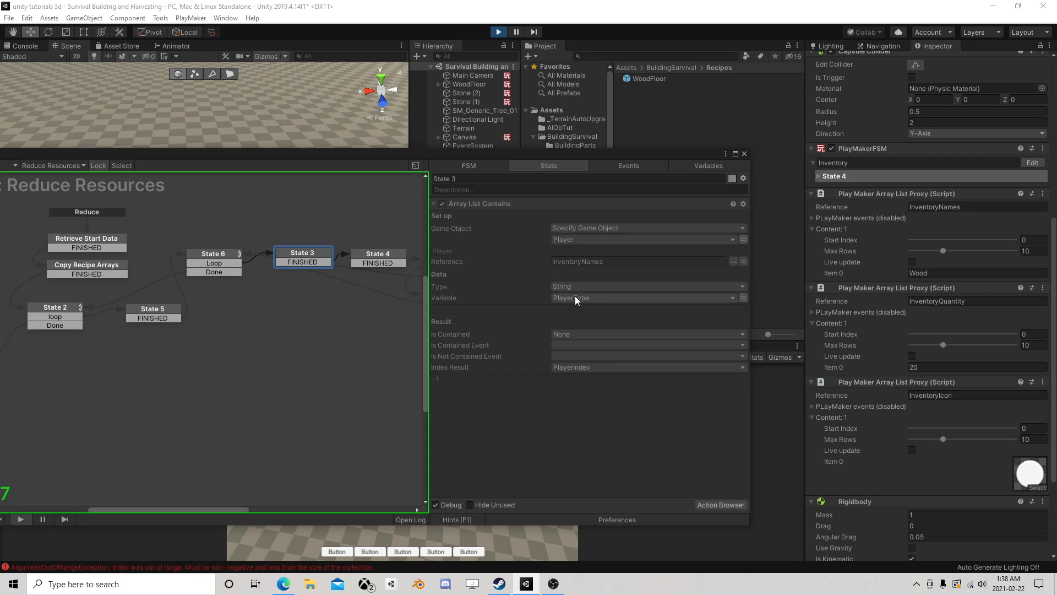
left_click(57, 308)
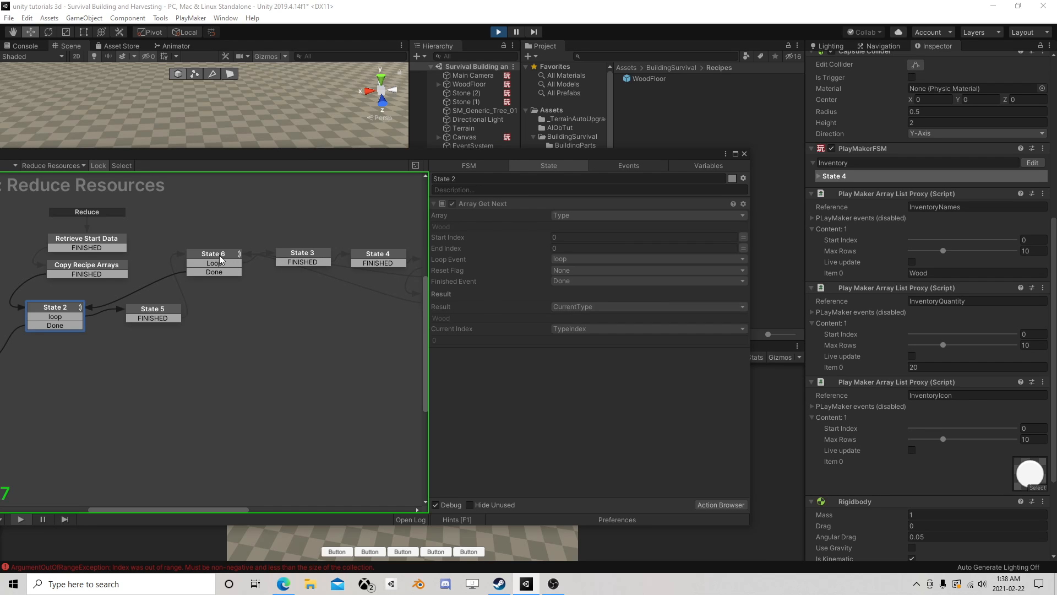
- Stop the game and set the Variable of State 3's Array List Contains to CurrentType
left_click(497, 34)
left_click(218, 261)
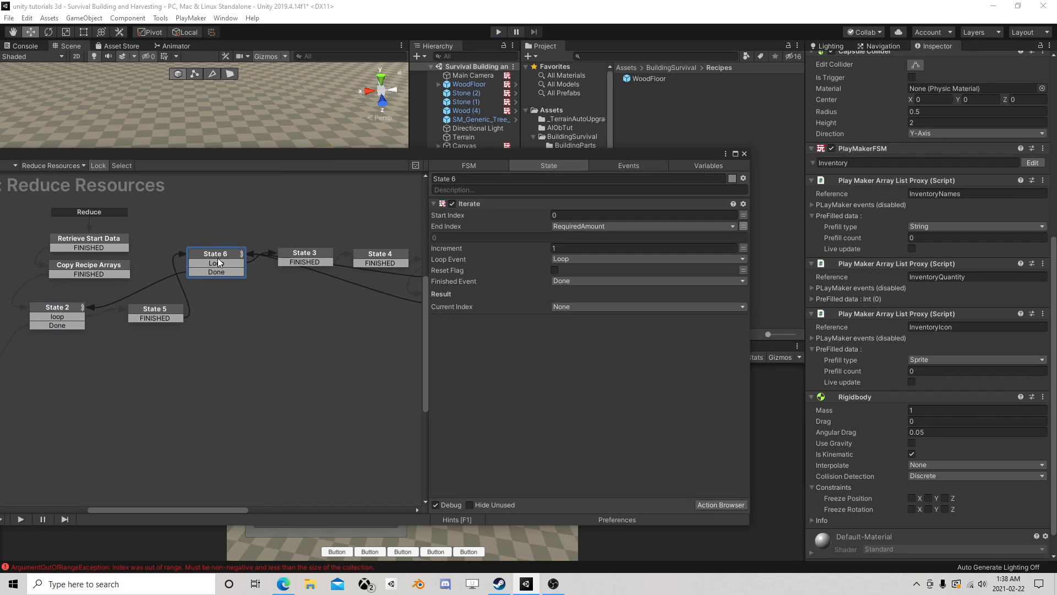
left_click(296, 259)
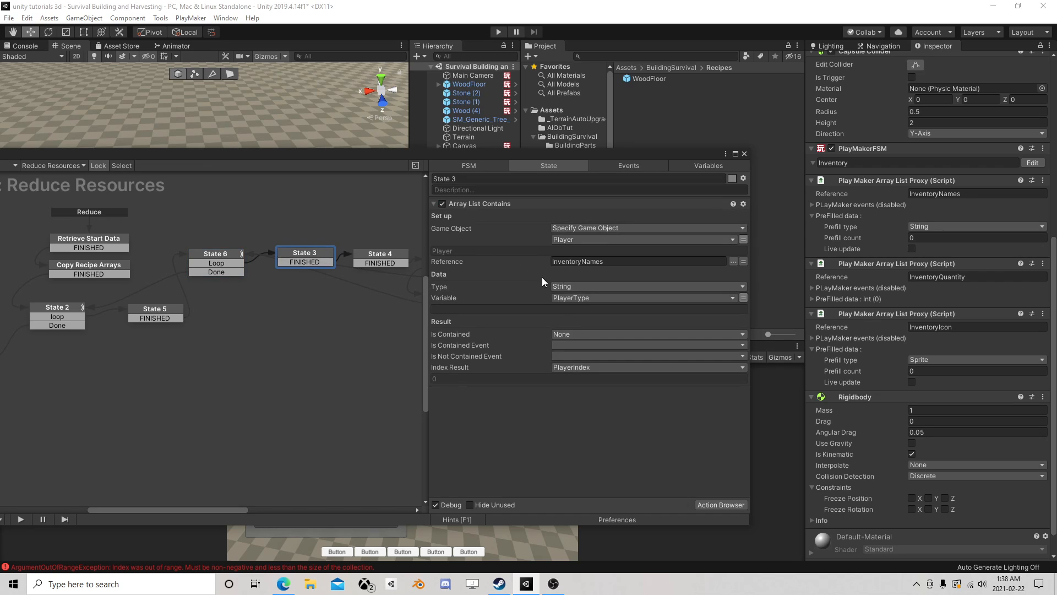
left_click(582, 300)
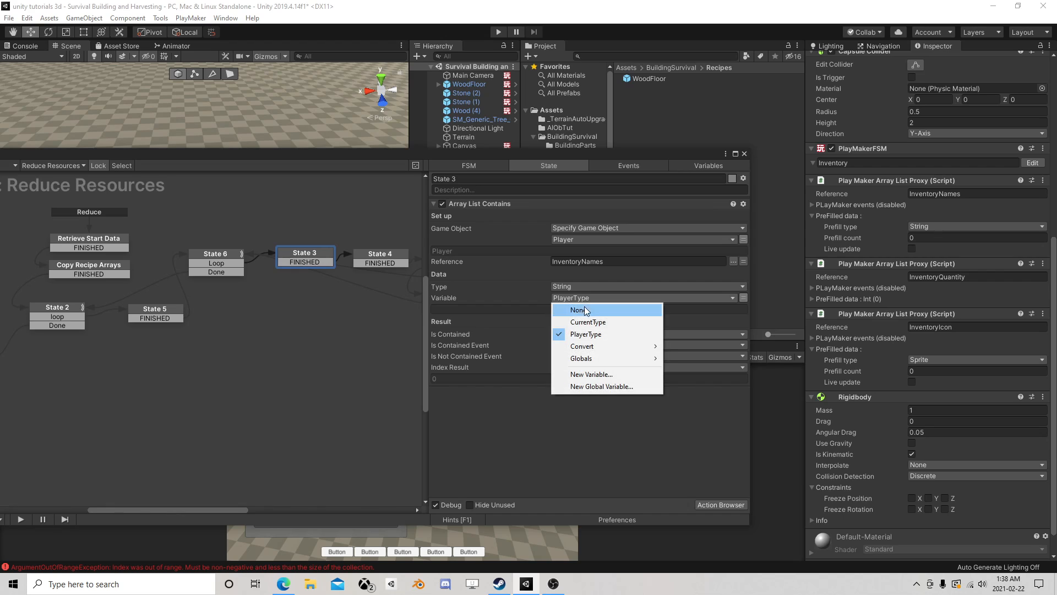
left_click(602, 327)
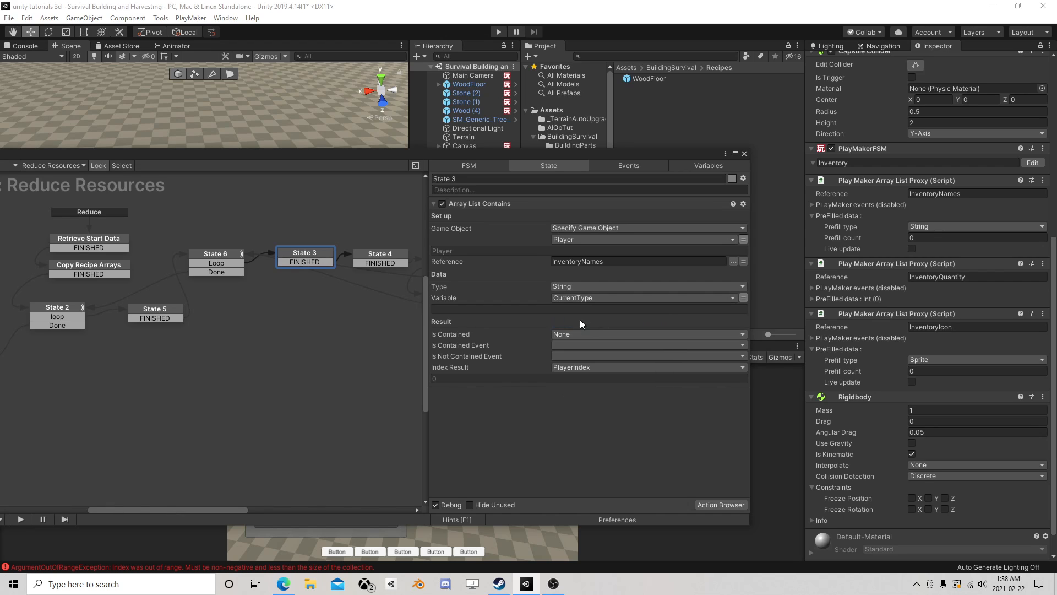
- Review how the type, index and RequiredAmount variables pass through States 2, 5, 6 and 3
left_click(62, 308)
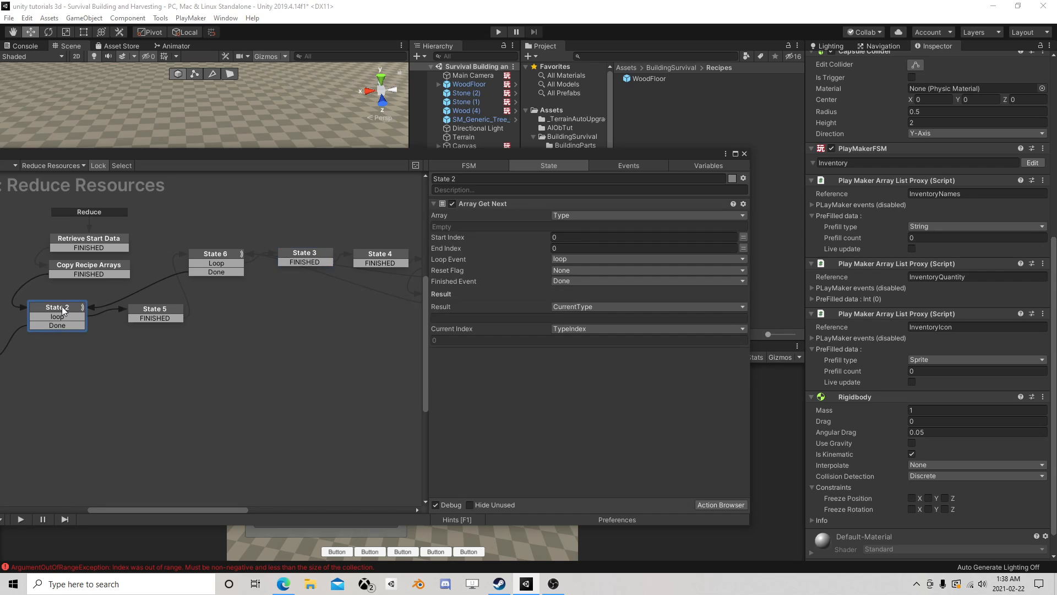
left_click(155, 312)
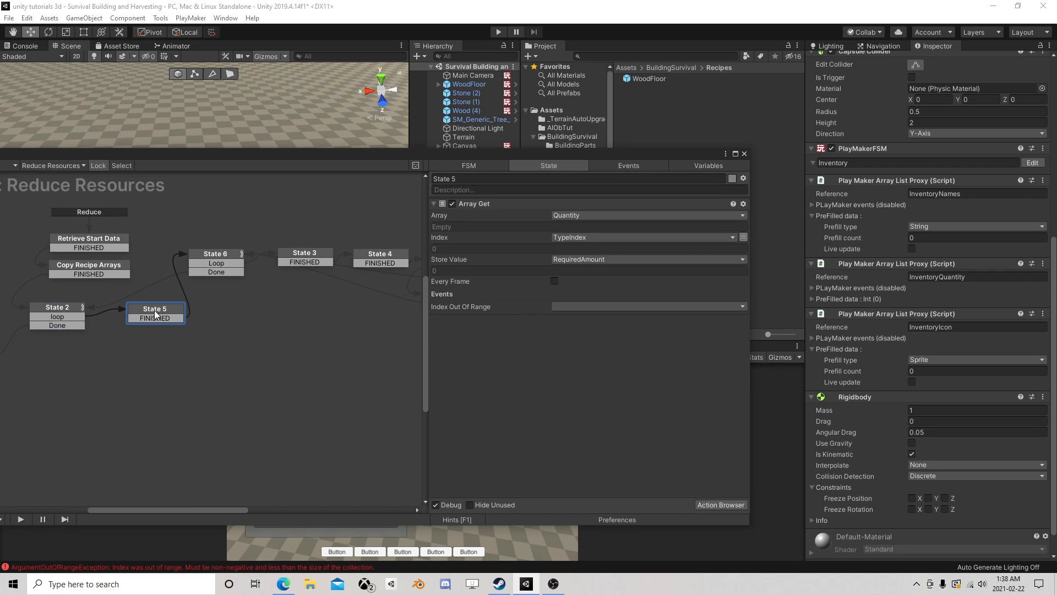
left_click(57, 309)
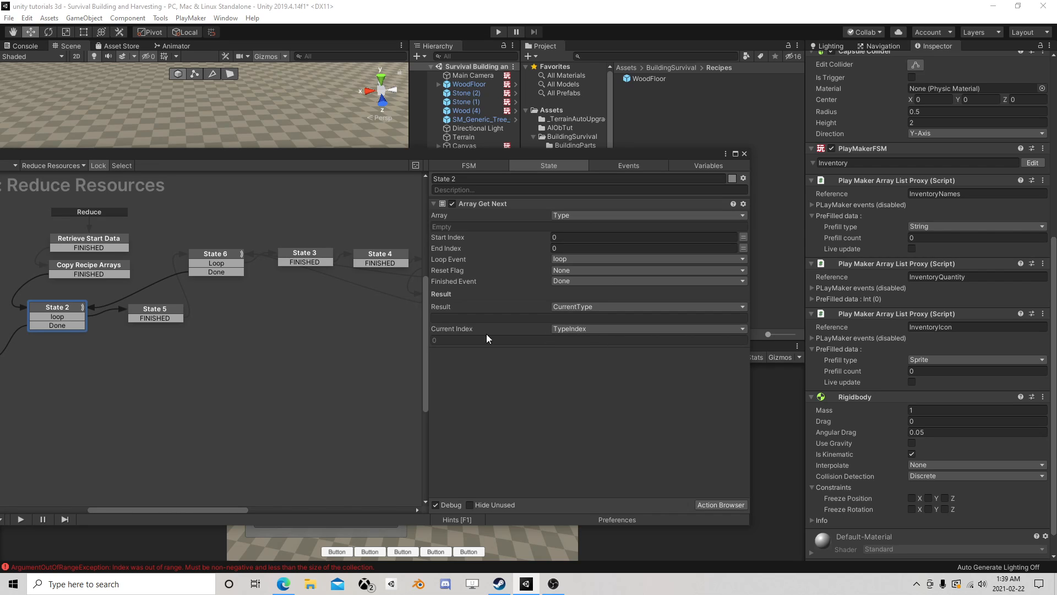
left_click(144, 314)
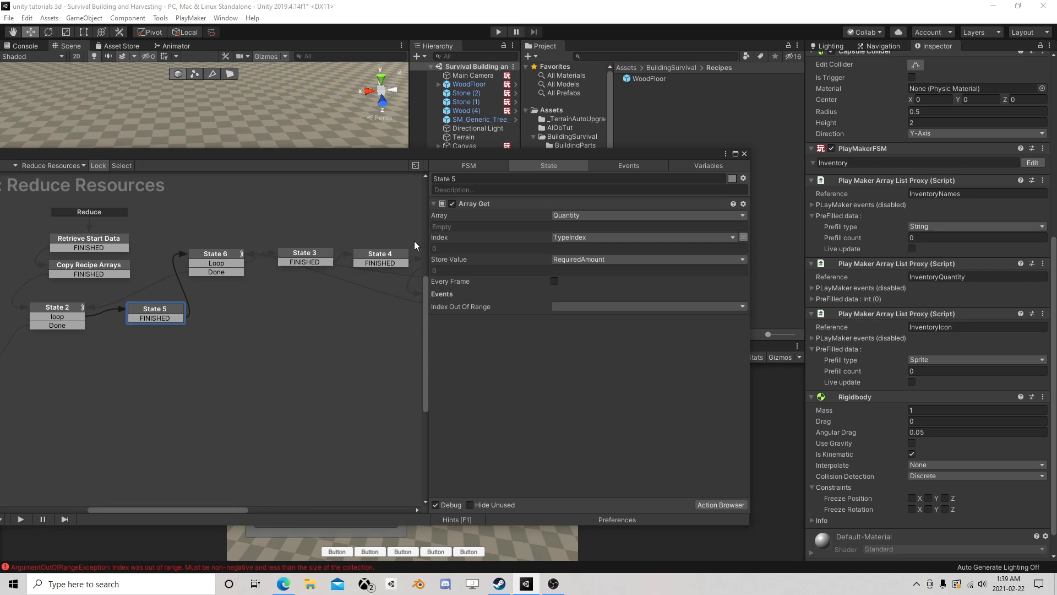
left_click(214, 256)
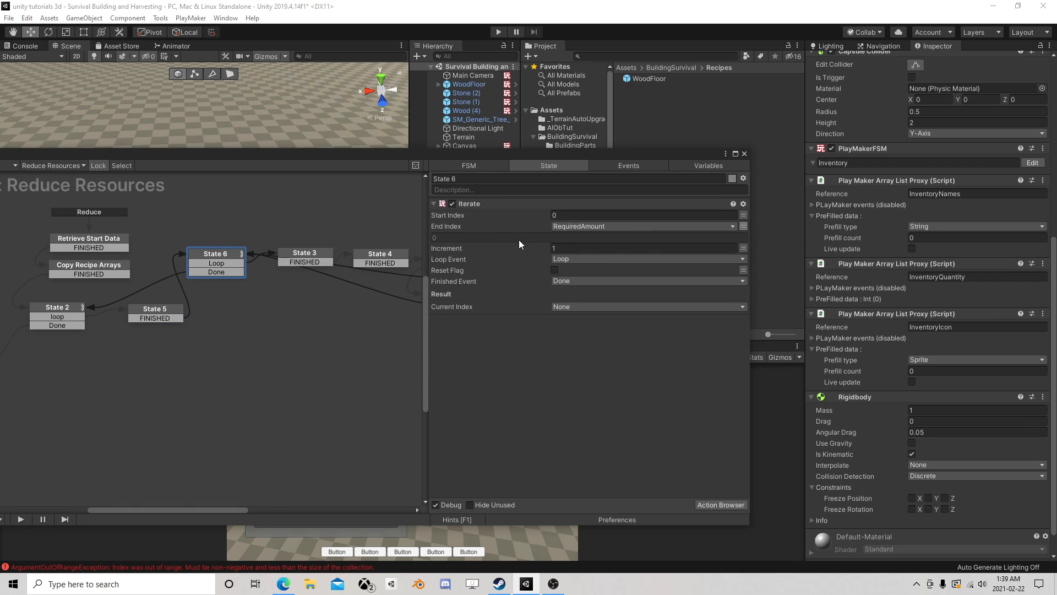
left_click(302, 261)
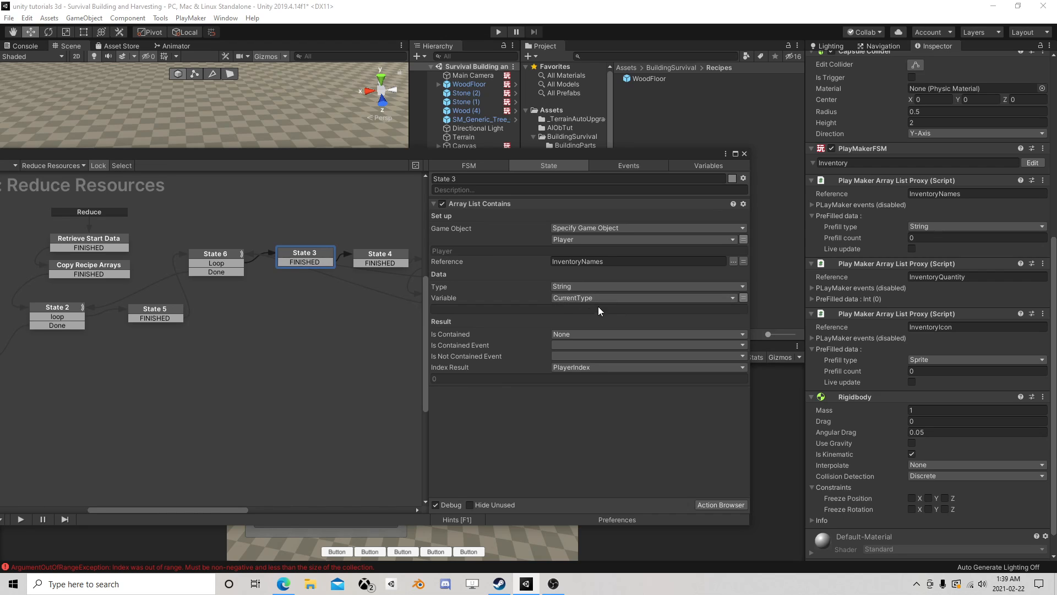
left_click(62, 313)
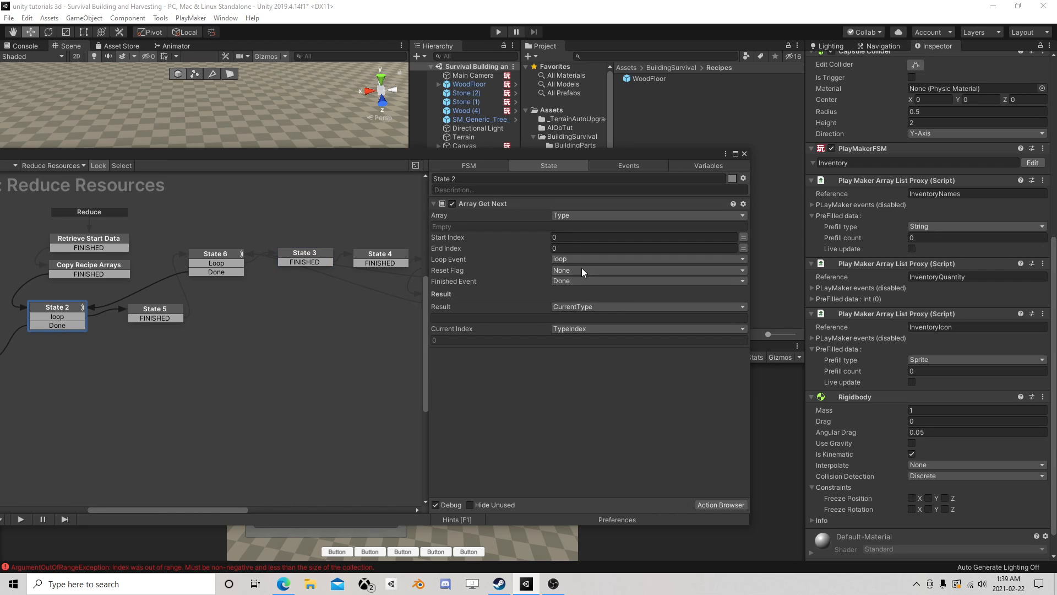
left_click(292, 257)
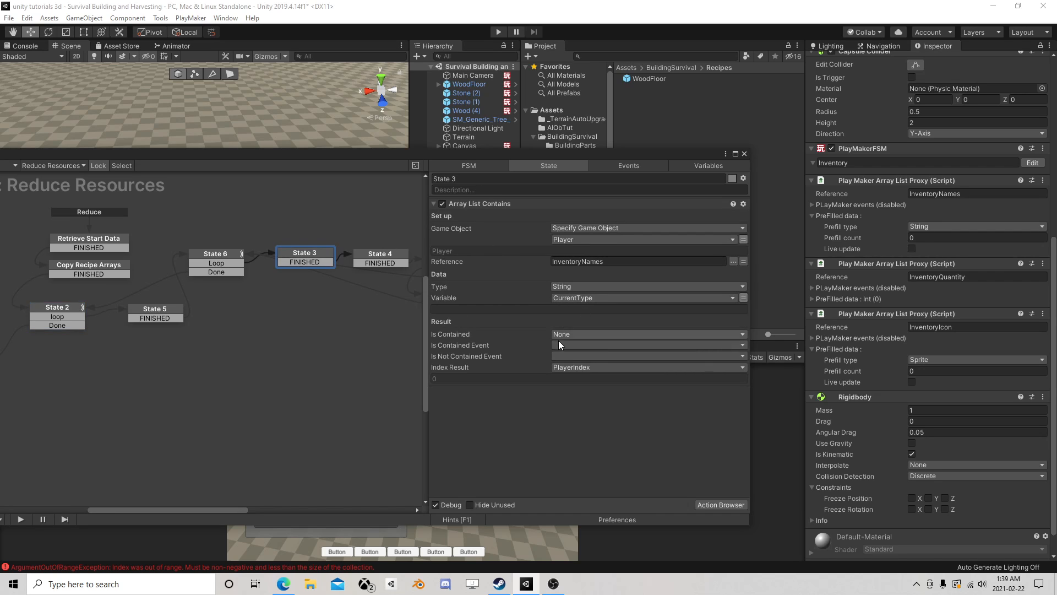
- Close the FSM editor, rerun the game, and craft and place a WoodFloor from collected wood to check the Player's InventoryQuantity
left_click(744, 153)
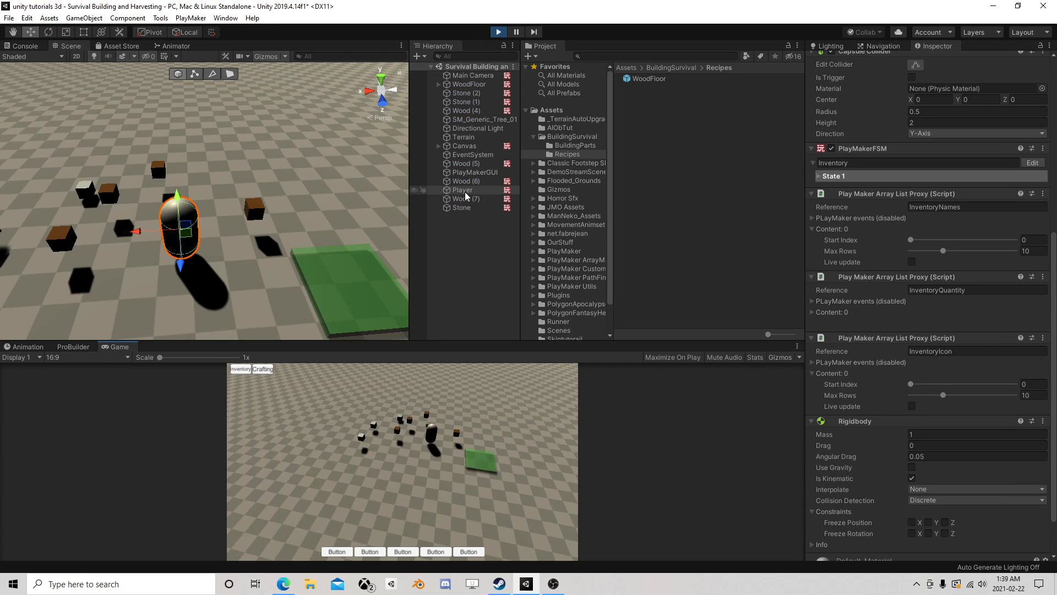
left_click_drag(211, 228, 177, 216)
scroll(878, 405, "down", 5)
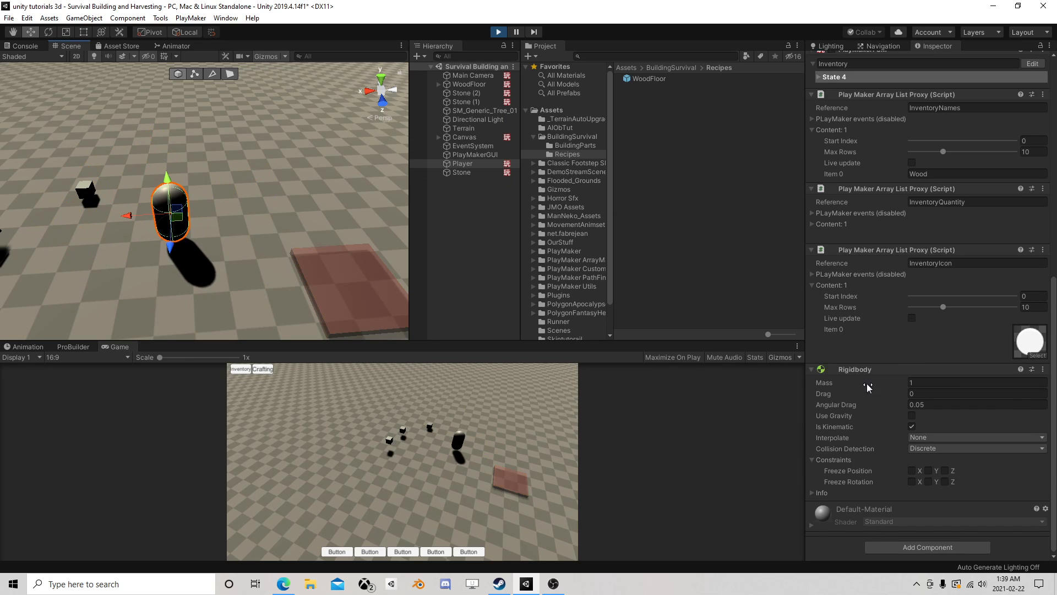
left_click(264, 368)
left_click(282, 428)
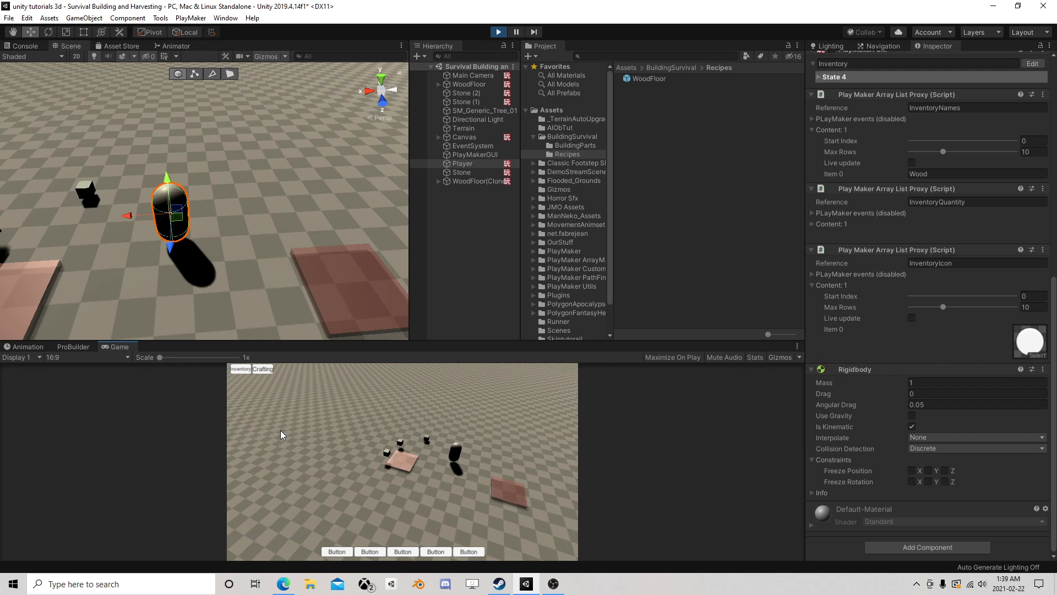
left_click(396, 449)
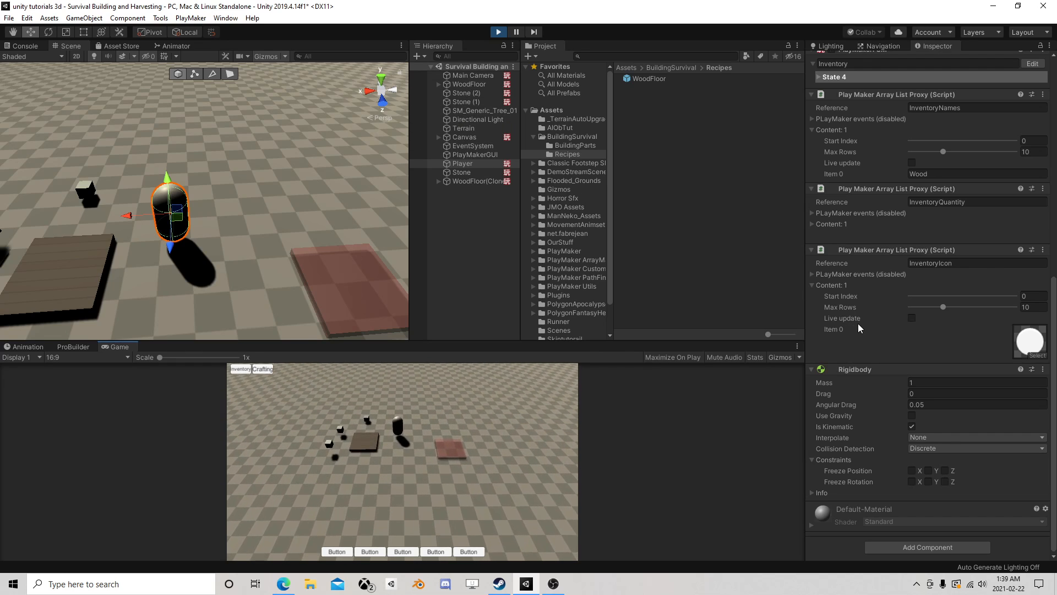
left_click(812, 223)
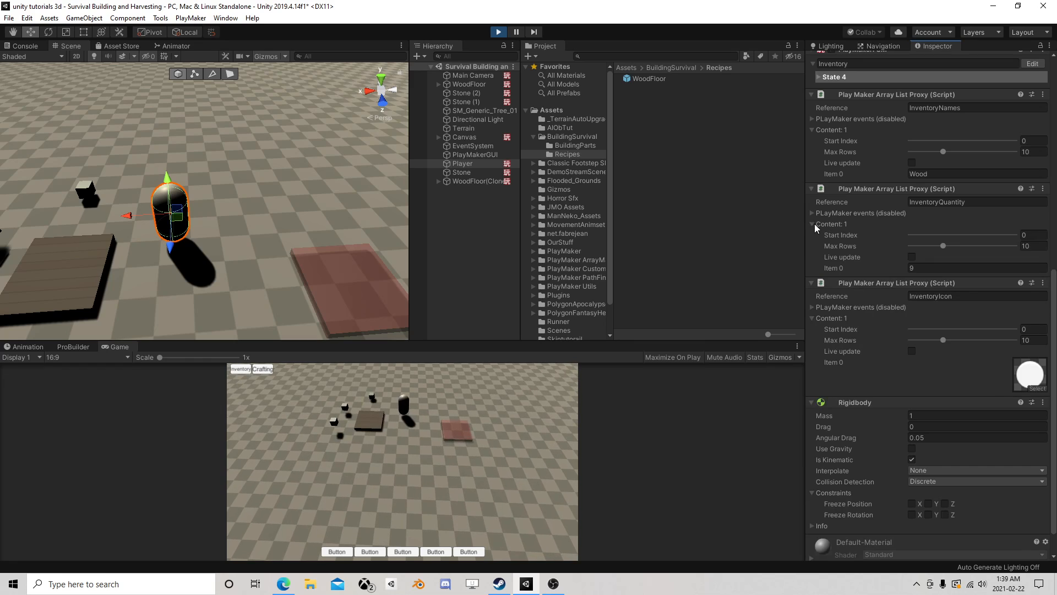
- Restart the game, collect the wood, and compare the Player's InventoryQuantity before and after crafting and placing a WoodFloor
left_click(498, 32)
left_click(498, 32)
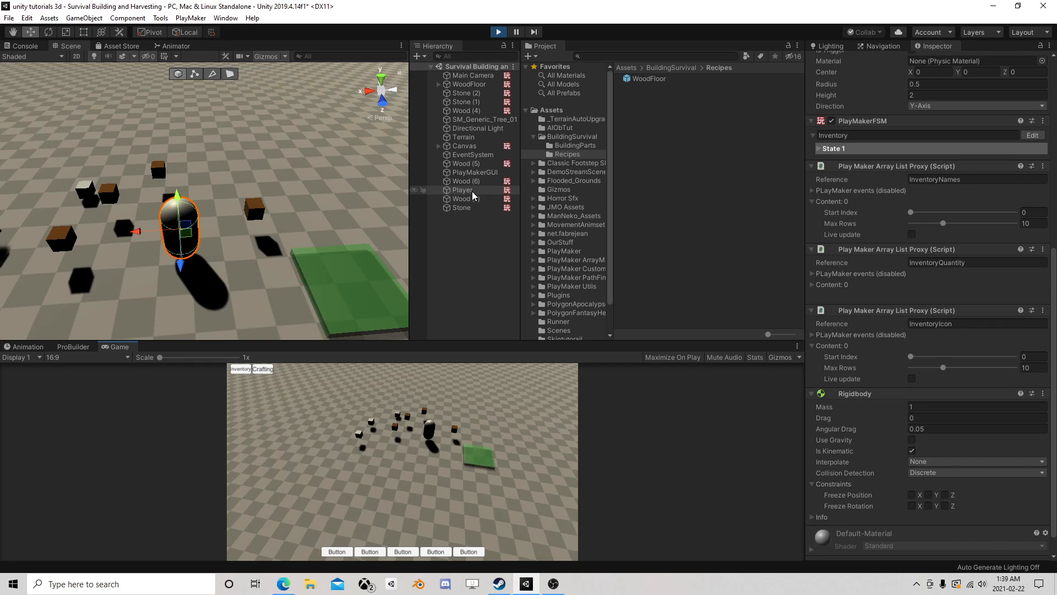
left_click(468, 190)
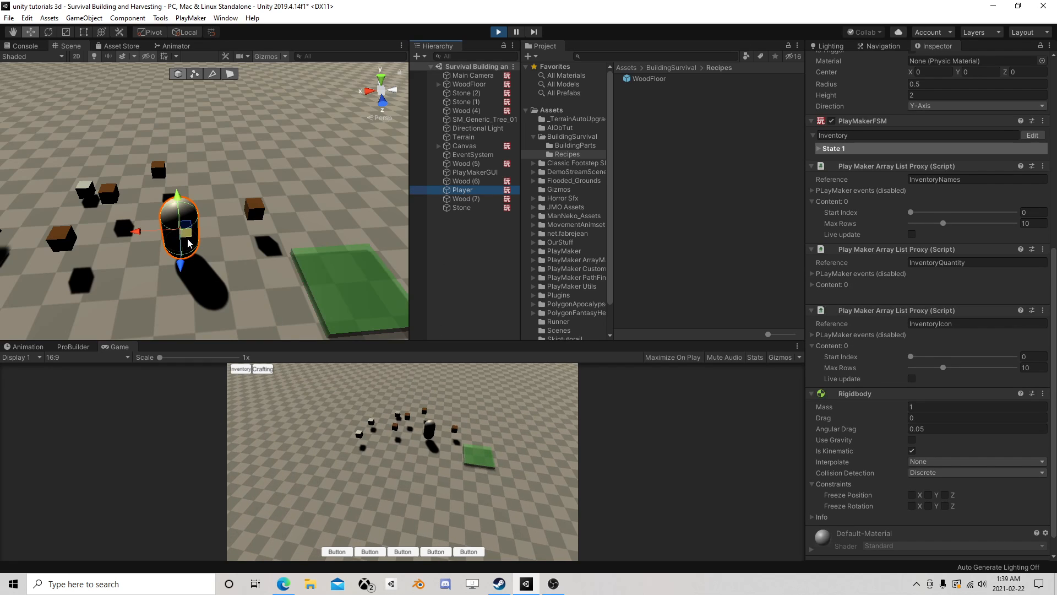
left_click_drag(188, 239, 116, 260)
scroll(906, 376, "down", 3)
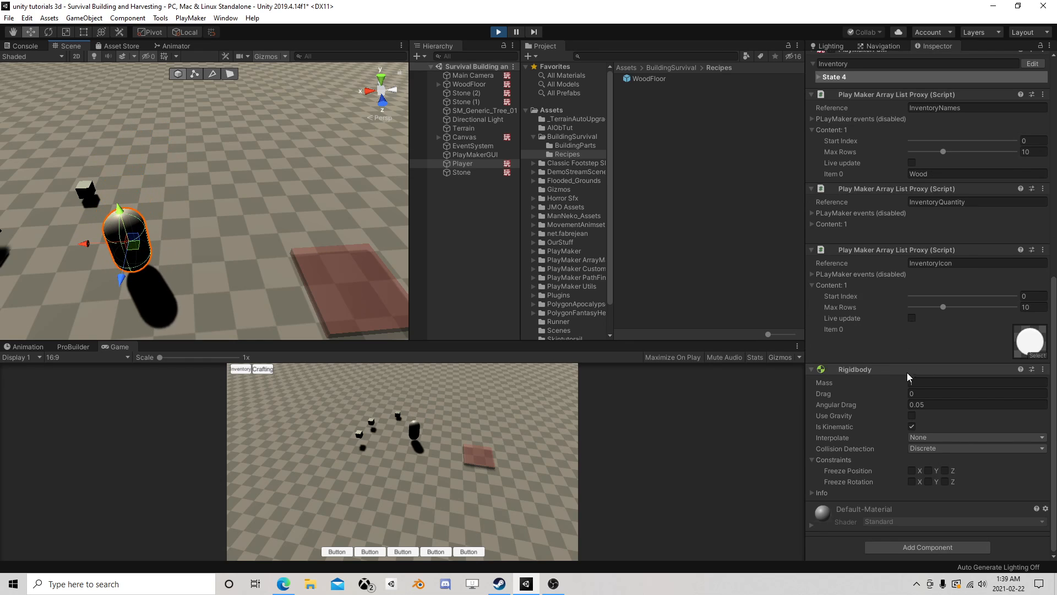
left_click(812, 224)
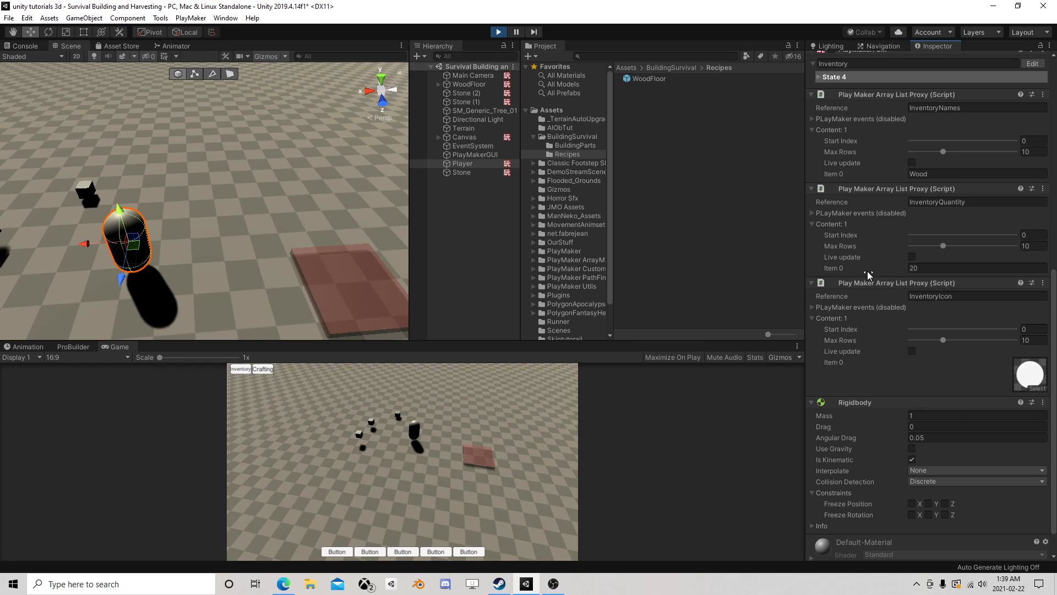
left_click(262, 368)
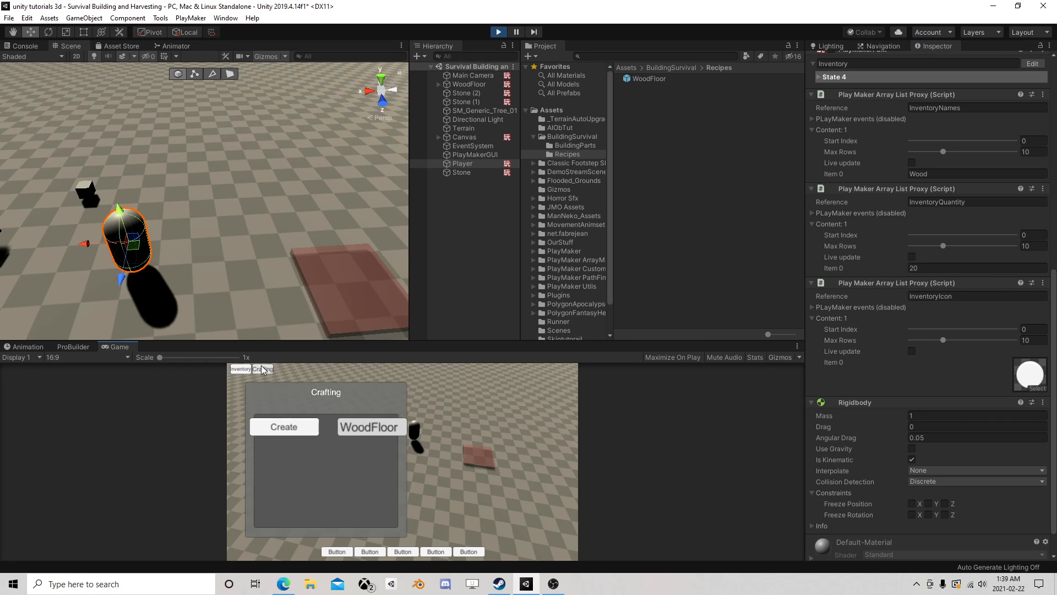
left_click(279, 425)
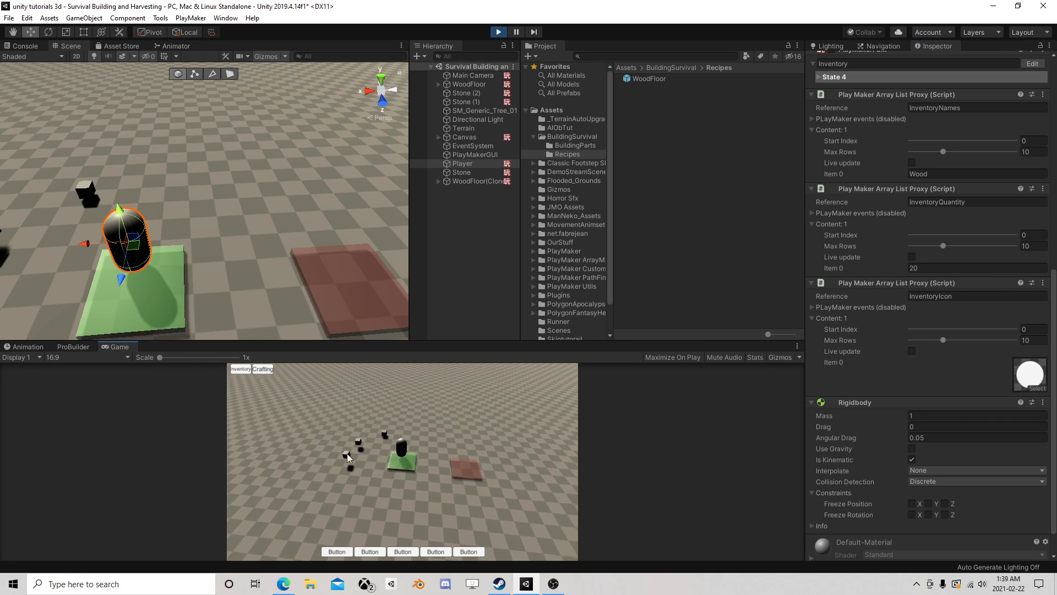
left_click(285, 402)
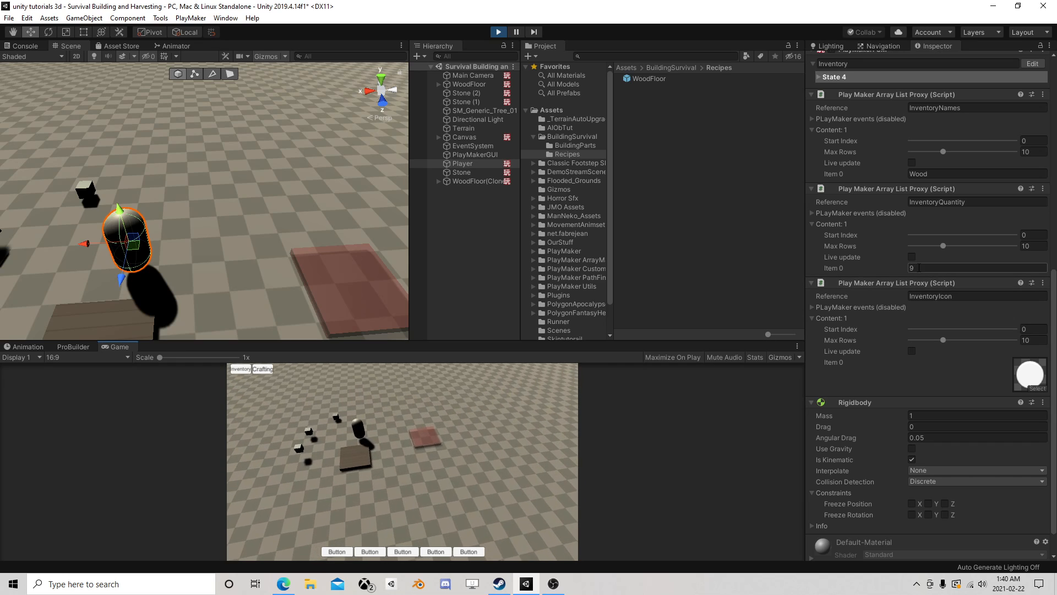
- Stop the game and add an Int Subtract action above Iterate in State 6 of Canvas's Reduce Resources FSM
left_click(498, 32)
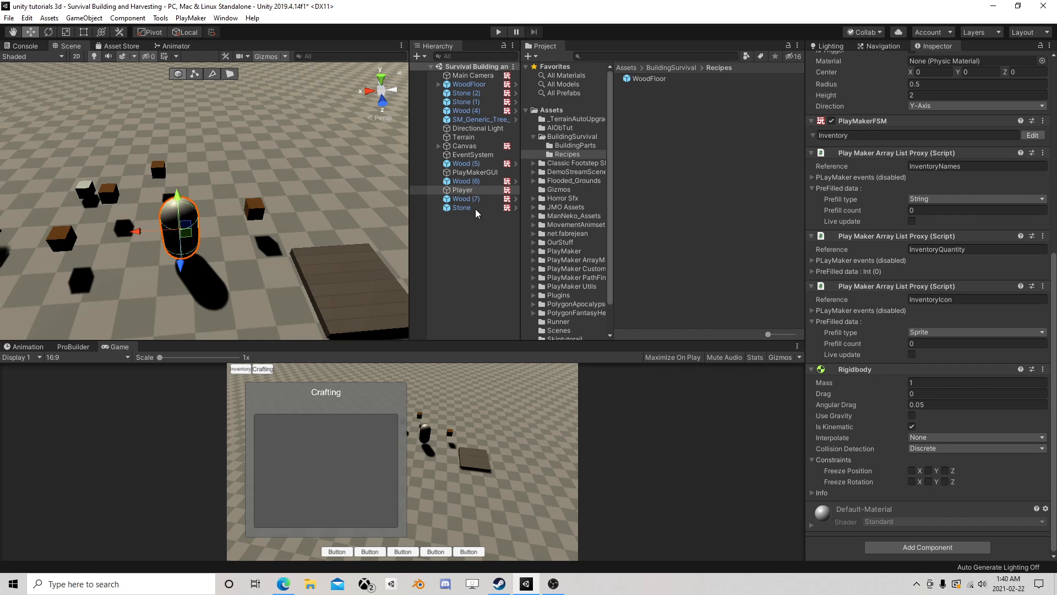
left_click(467, 146)
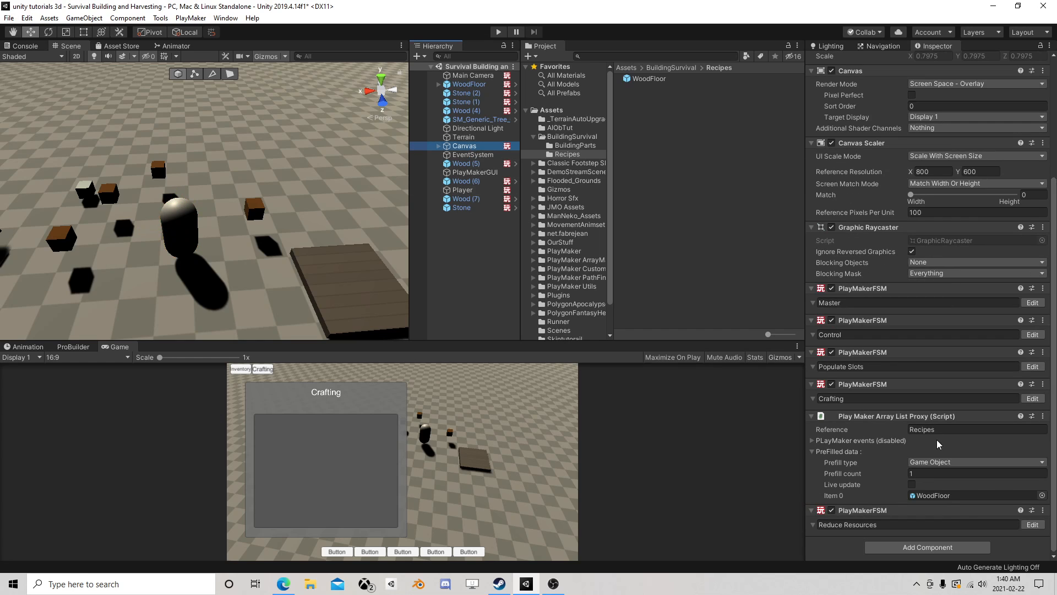
left_click(1032, 524)
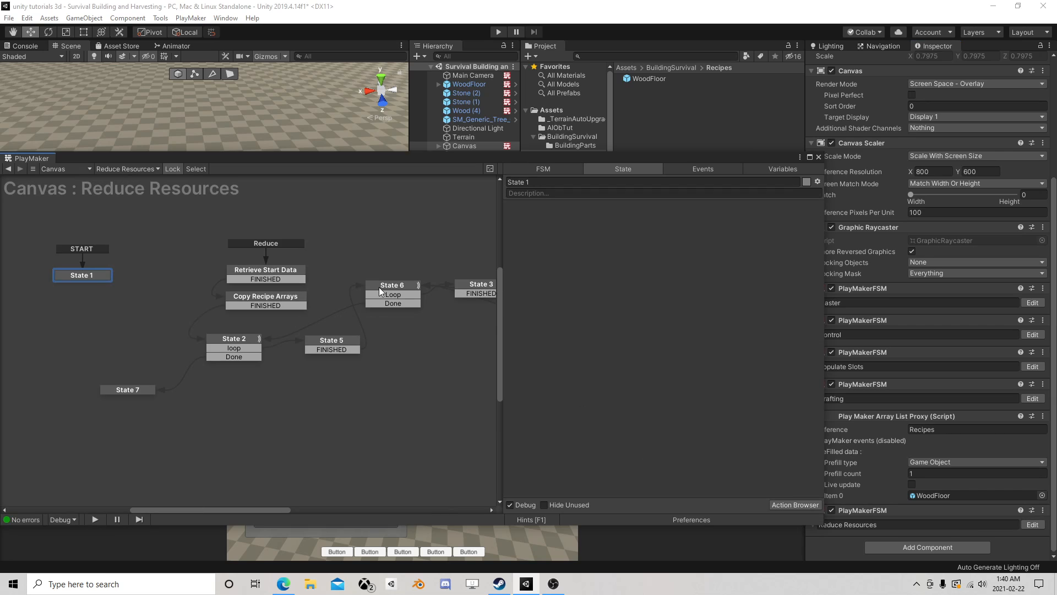
left_click(392, 288)
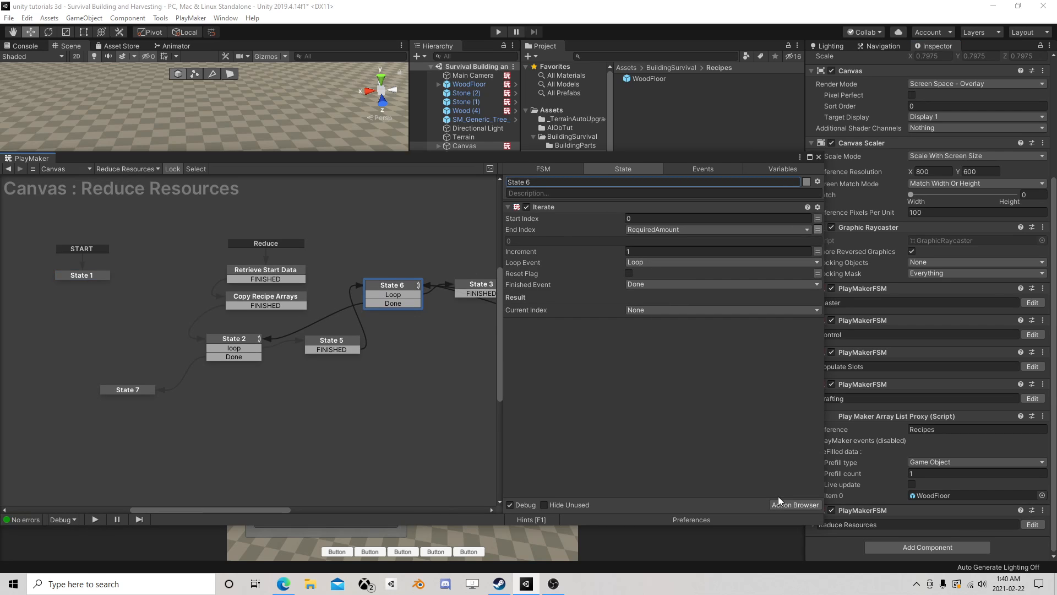
left_click(795, 504)
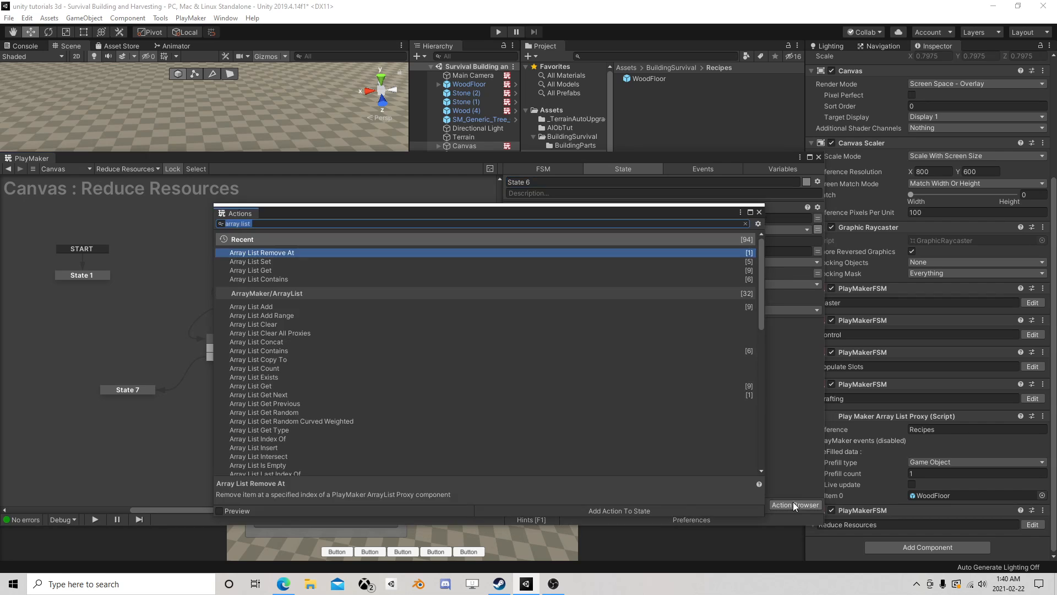
type("int sub")
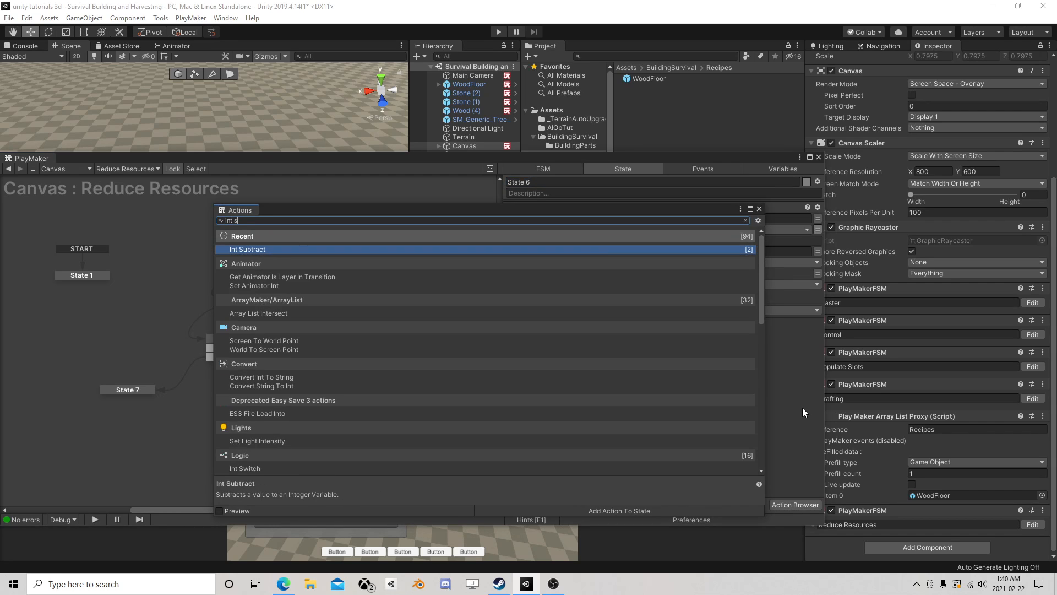
double_click(267, 250)
left_click(759, 209)
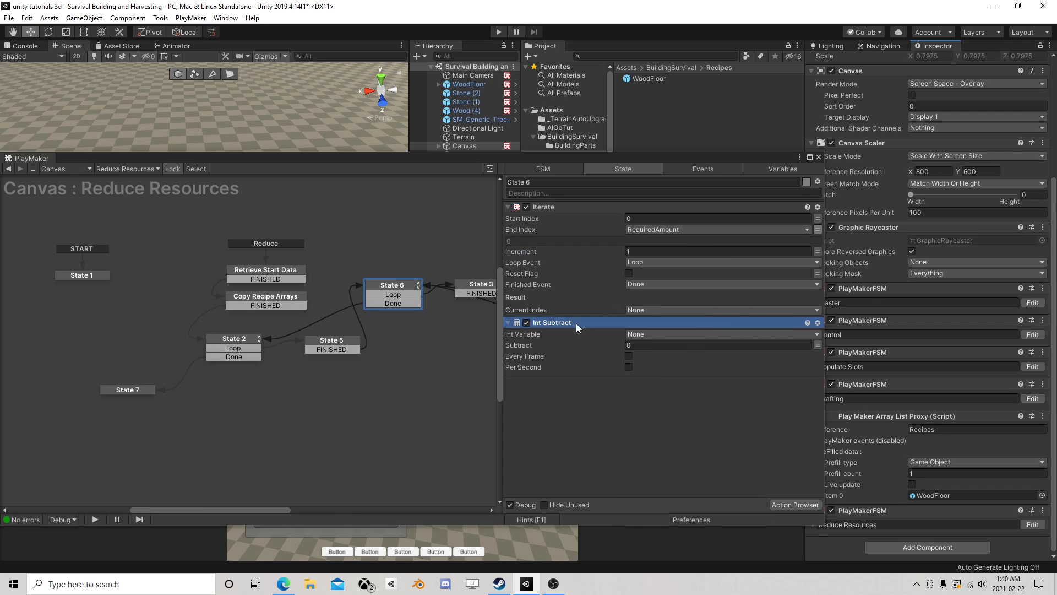
left_click_drag(576, 323, 608, 233)
- Set State 6's Int Subtract to subtract 1 from RequiredAmount, and close the FSM editor
left_click(645, 218)
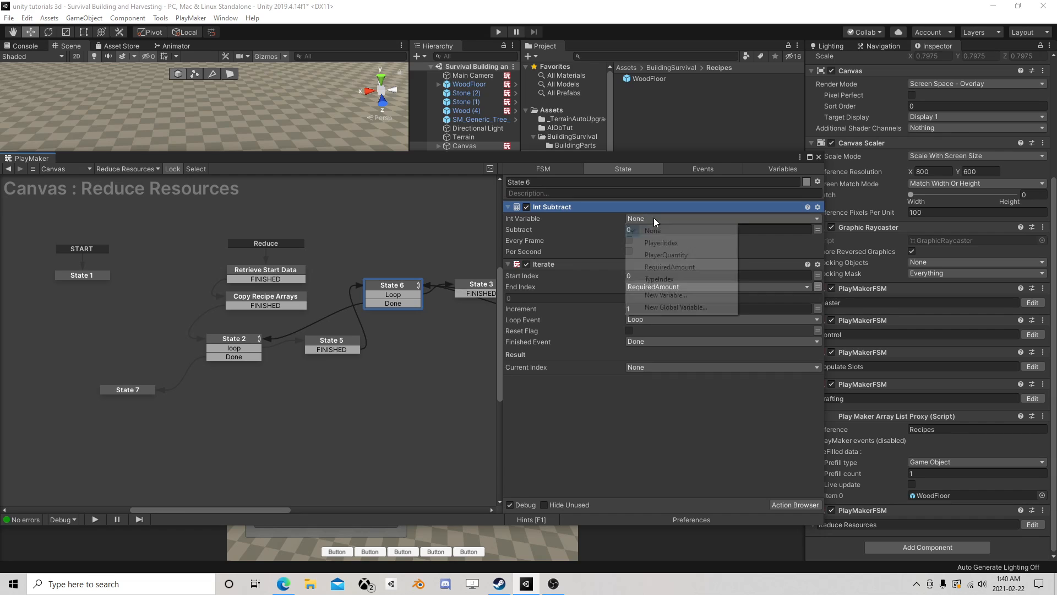
left_click(689, 264)
left_click(642, 240)
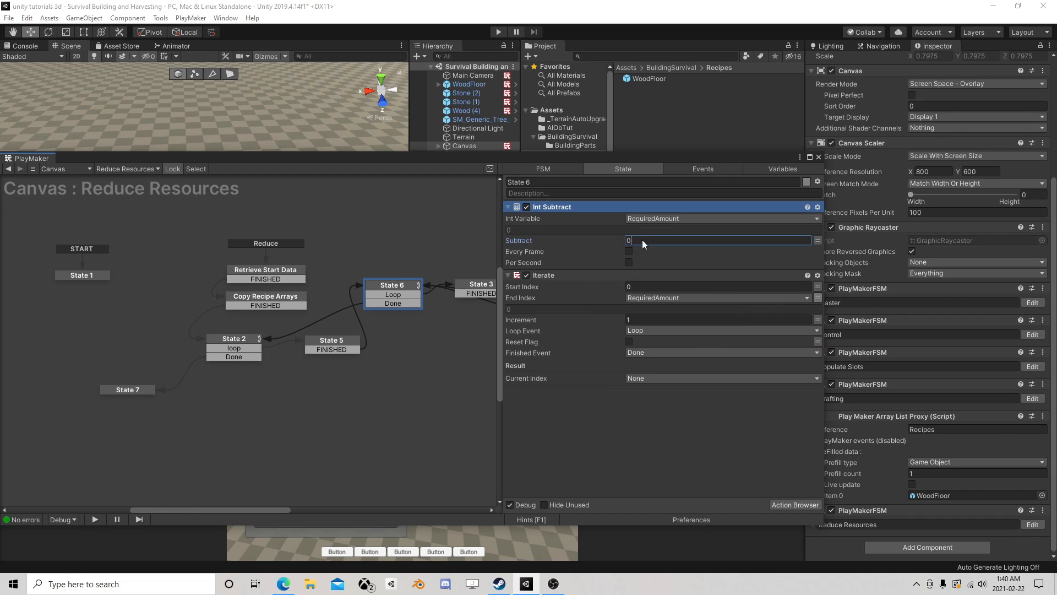
type("1")
left_click(819, 157)
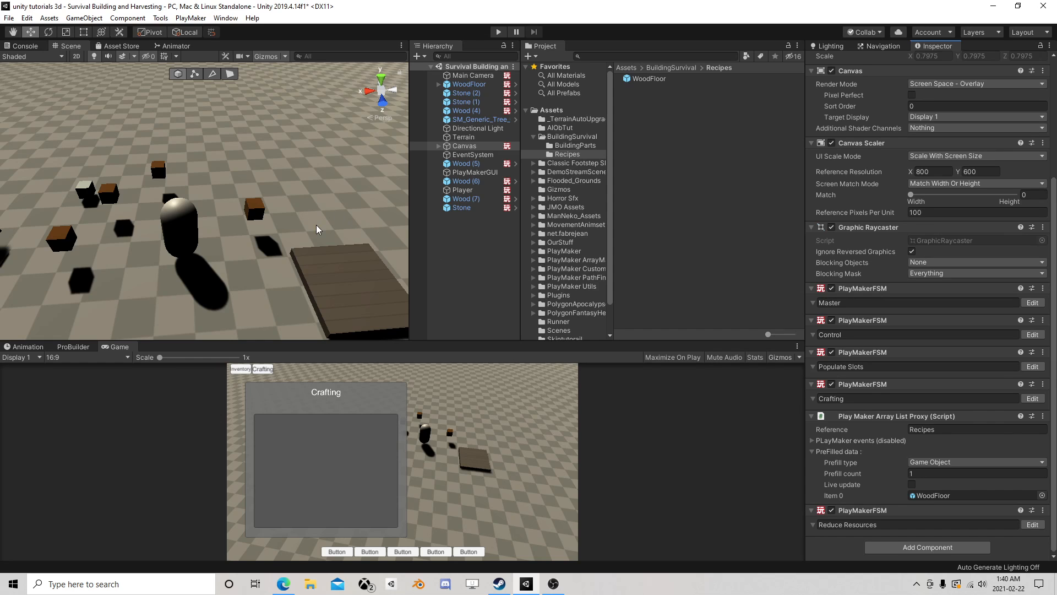
- Run the game, move the Player to collect the wood, and expand its InventoryQuantity contents
scroll(303, 231, "down", 8)
scroll(280, 212, "up", 3)
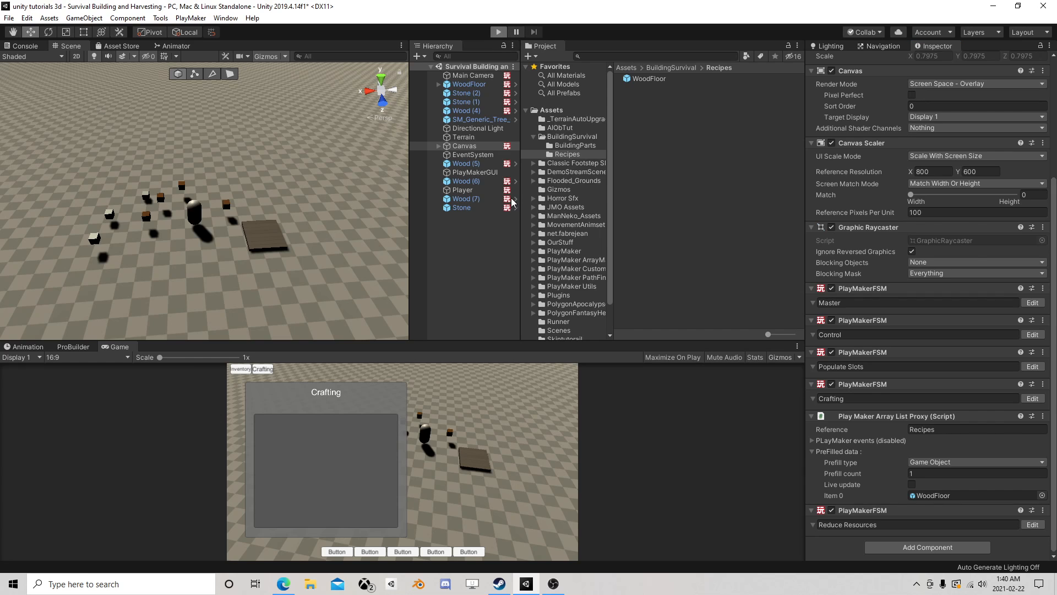
left_click(498, 31)
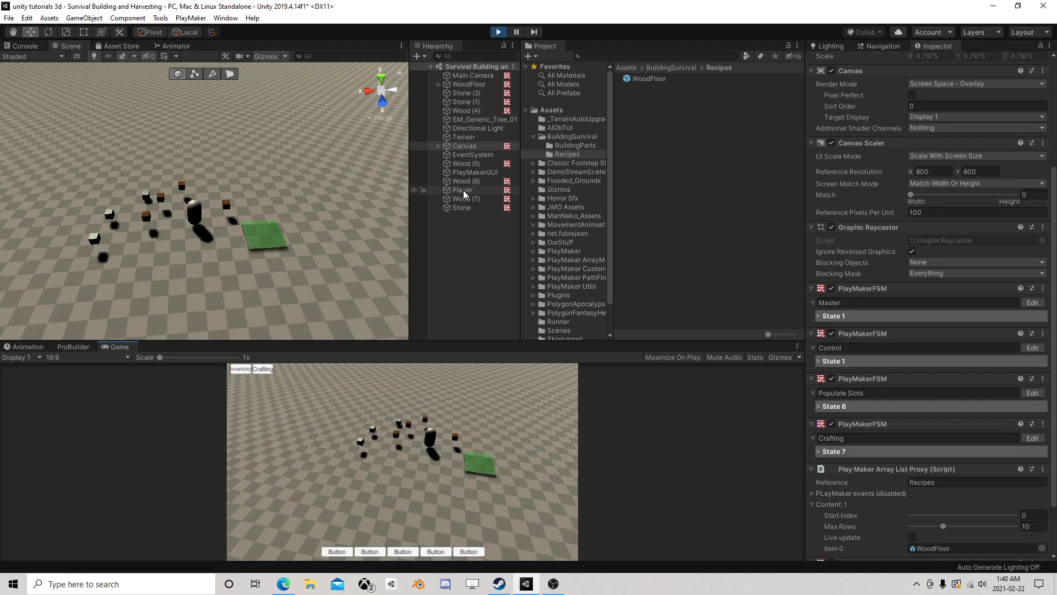
left_click(463, 189)
left_click_drag(190, 218, 179, 243)
scroll(897, 380, "down", 4)
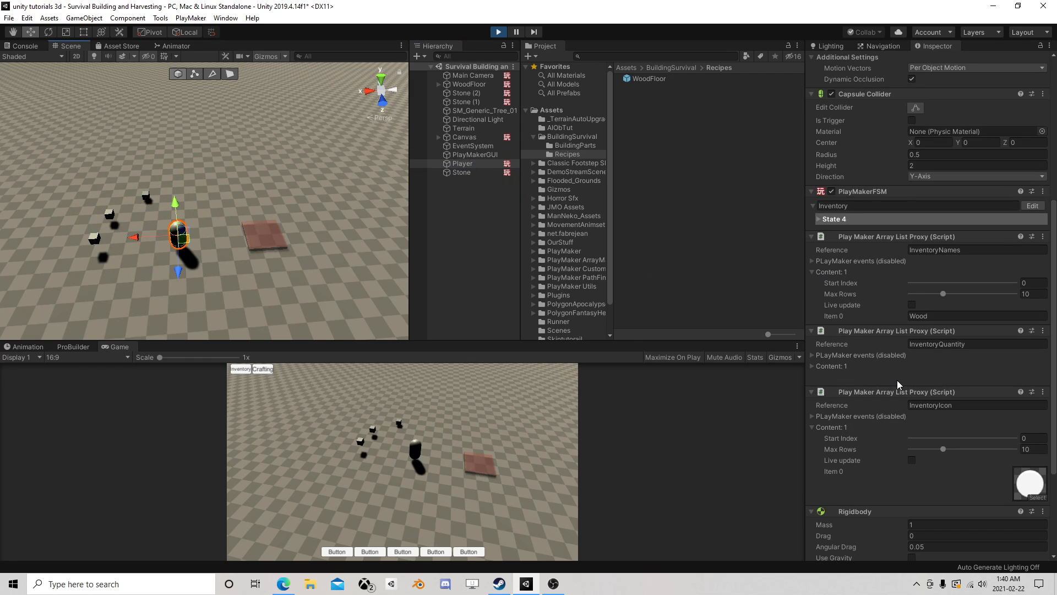
left_click(811, 366)
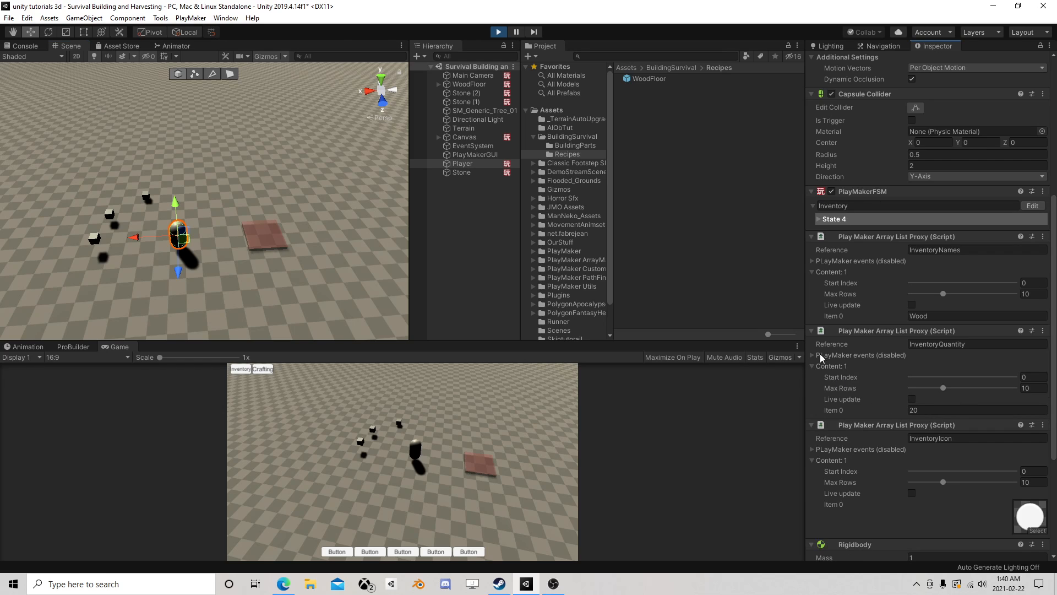
- Craft a WoodFloor and place it beside the Player to check the InventoryQuantity deduction
left_click(263, 369)
left_click(284, 428)
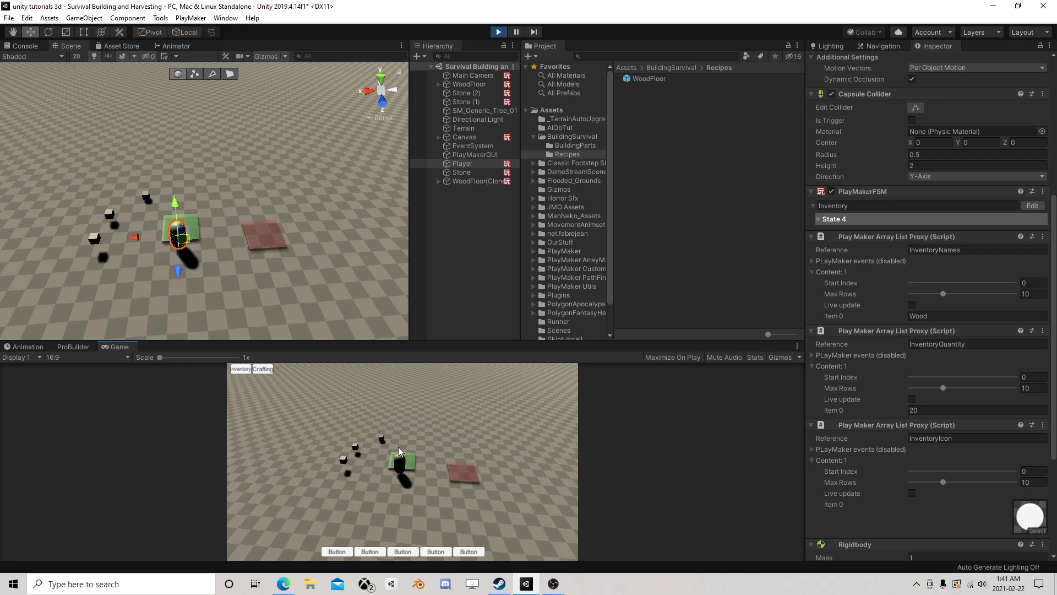
left_click(405, 444)
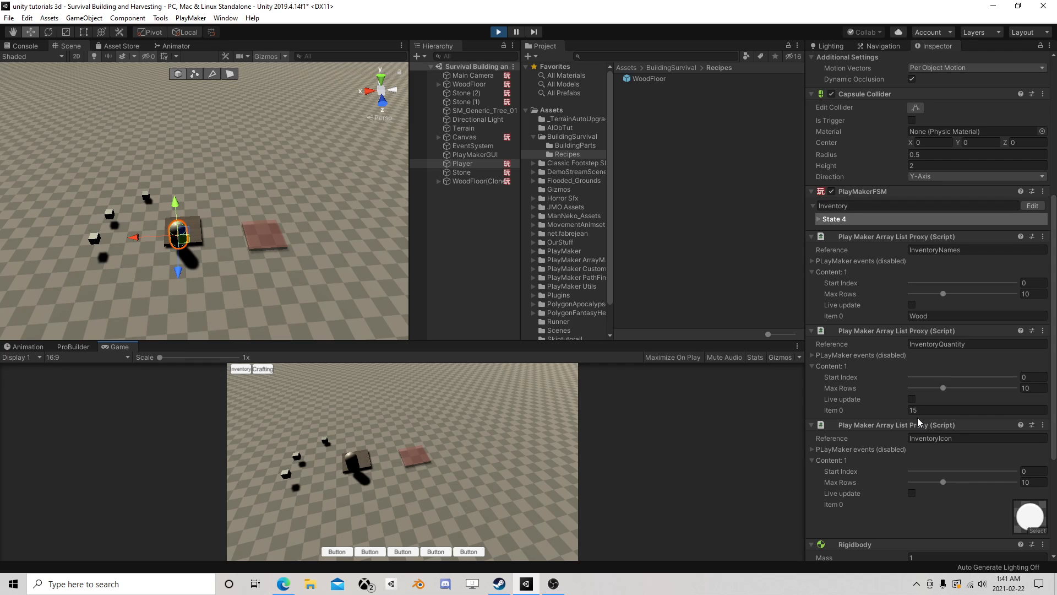
- Restart the game, collect the wood with the Player again, and inspect its InventoryQuantity contents
left_click(496, 32)
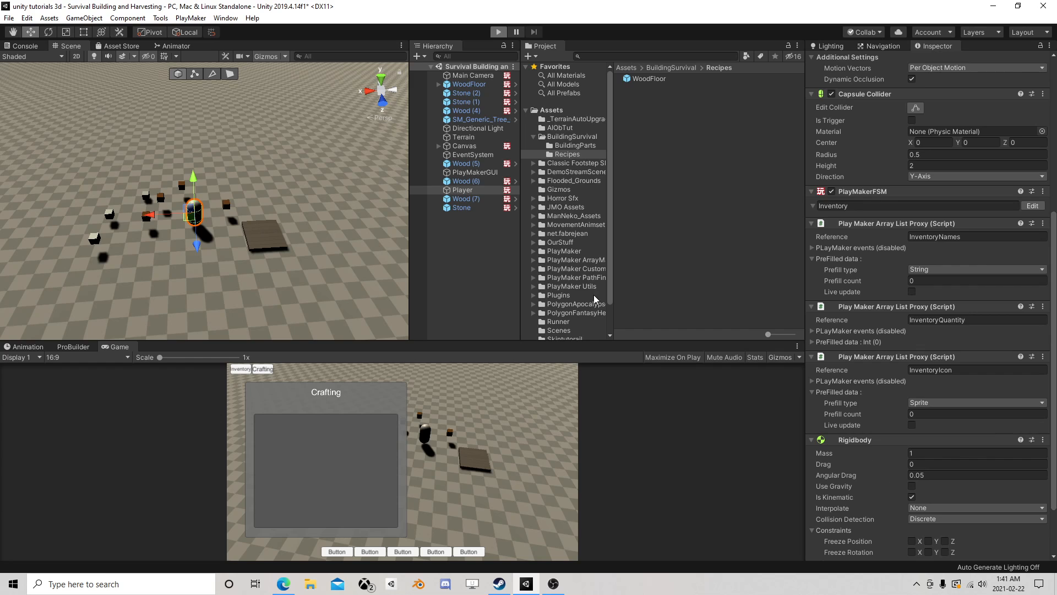
left_click(463, 190)
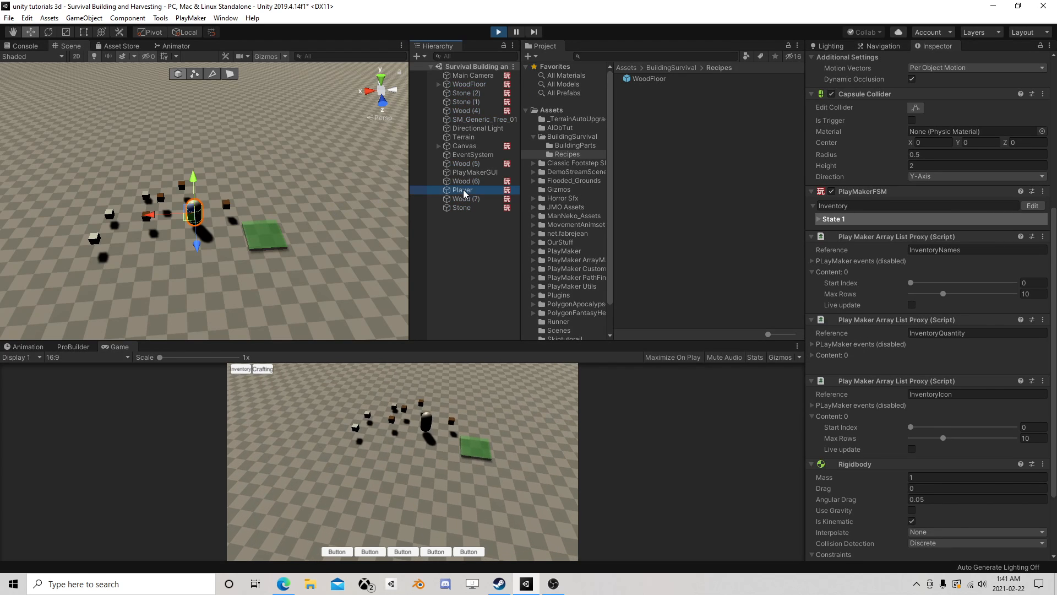
mouse_move(194, 218)
left_mouse_down()
mouse_move(230, 196)
mouse_move(164, 193)
mouse_move(142, 226)
mouse_move(175, 217)
left_mouse_up()
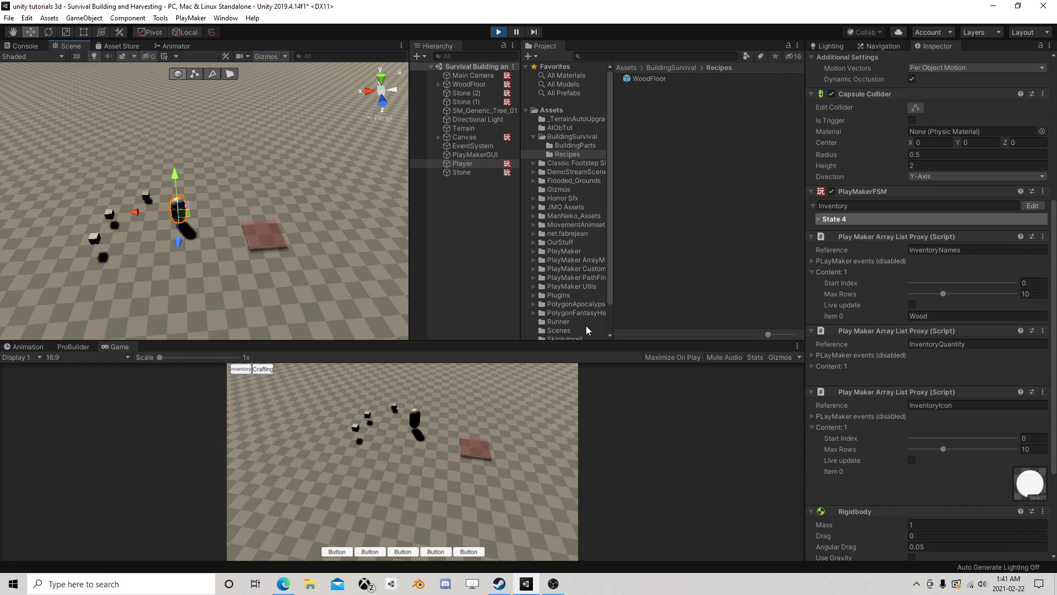
left_click(811, 366)
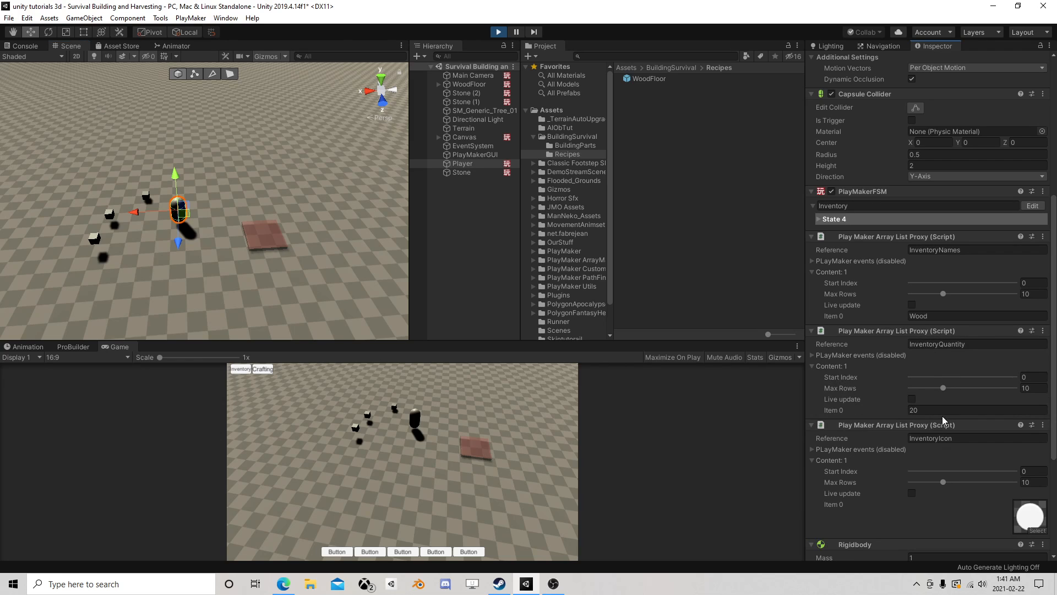
- Craft and place another WoodFloor, and enable Live update on InventoryQuantity to check the deduction
left_click(273, 370)
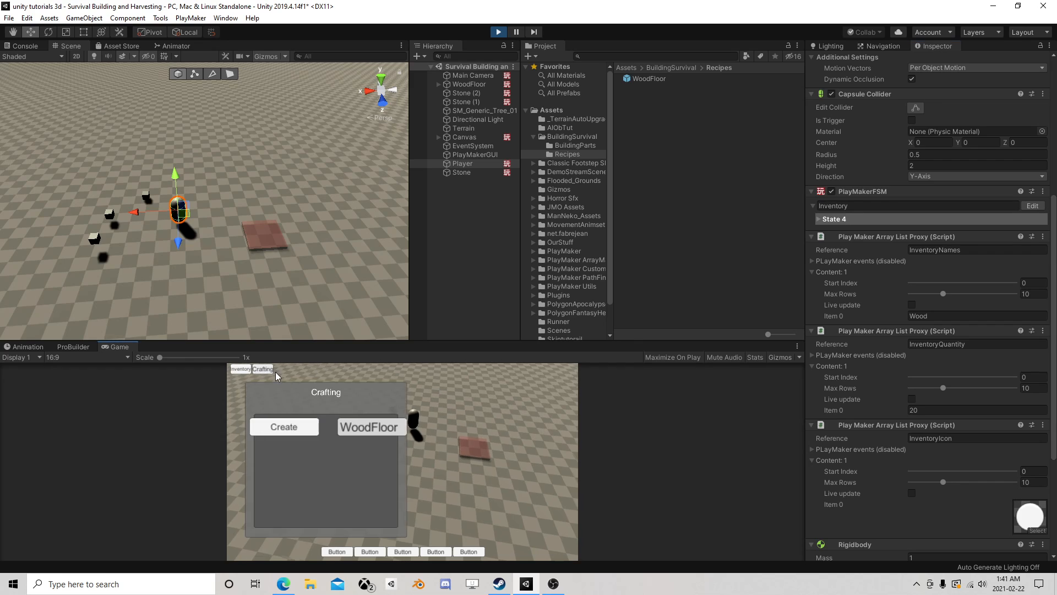
left_click(292, 427)
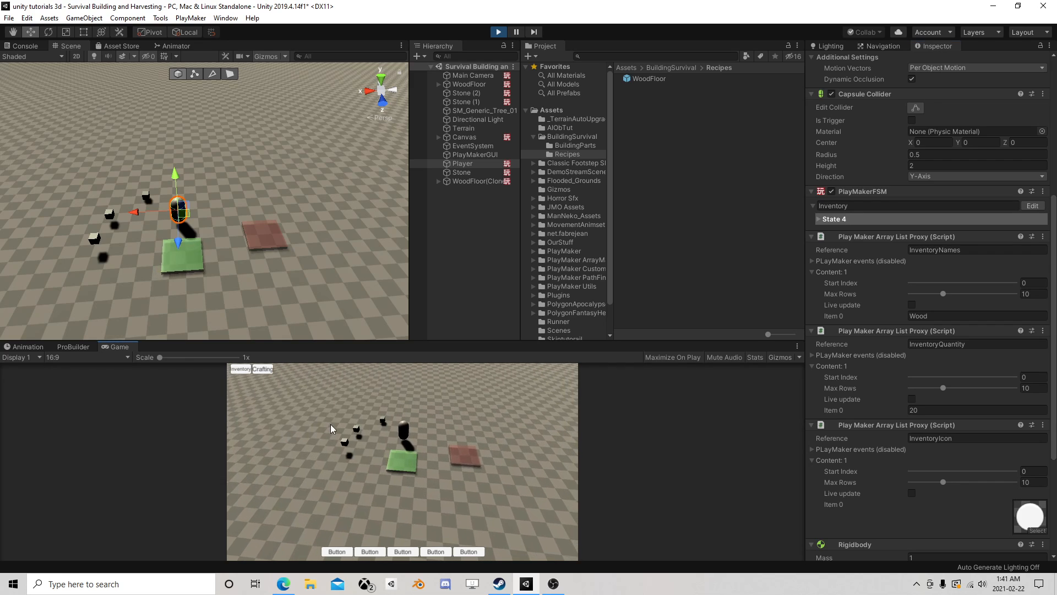
left_click(406, 425)
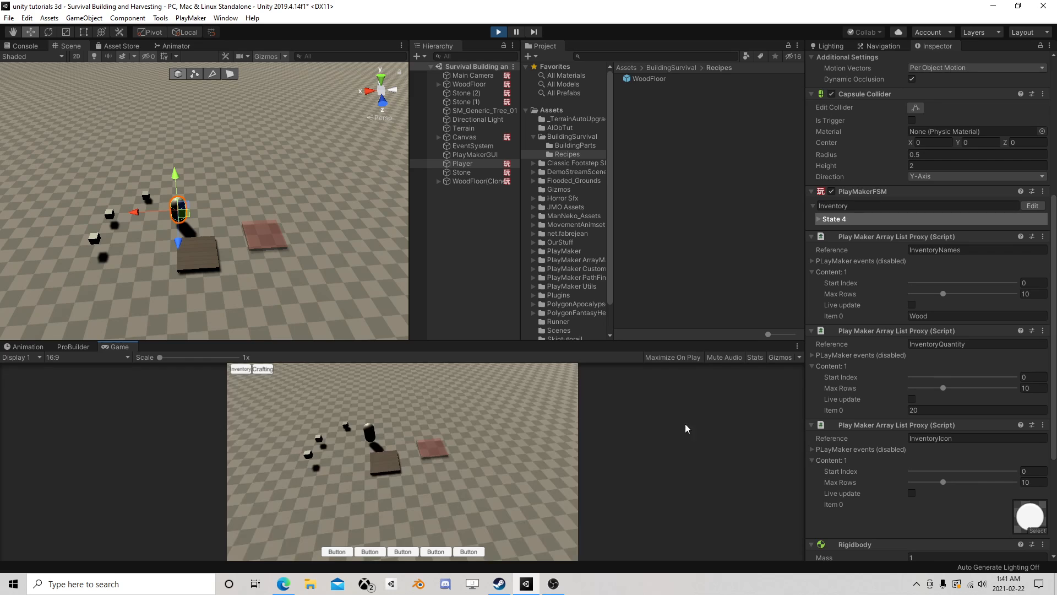
left_click(912, 399)
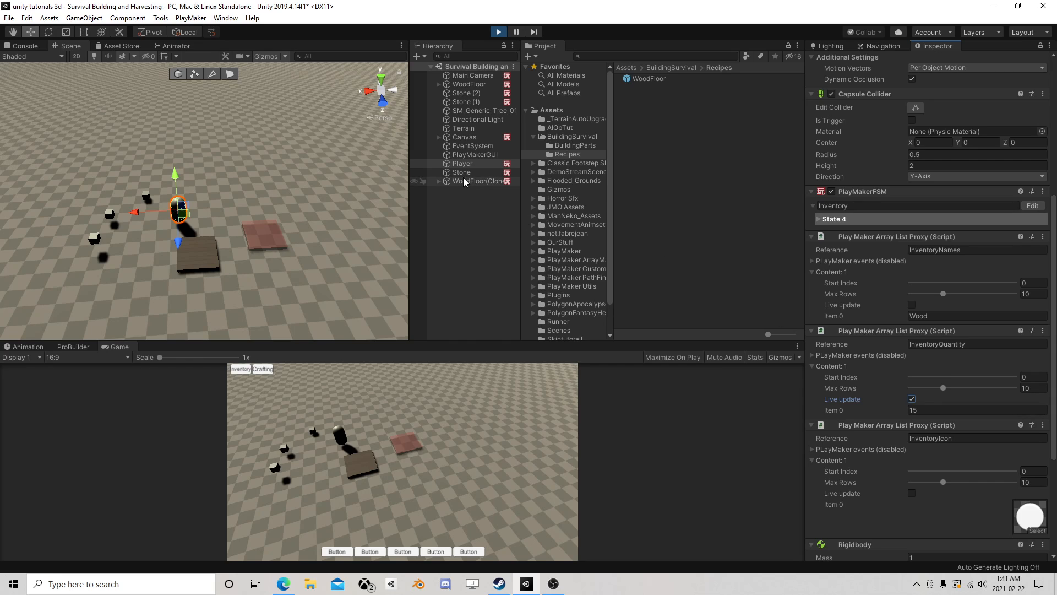
- Examine the runtime values of States 2, 5, 6 and 3 in Canvas's Reduce Resources FSM to trace how RequiredAmount drives the loop
left_click(469, 138)
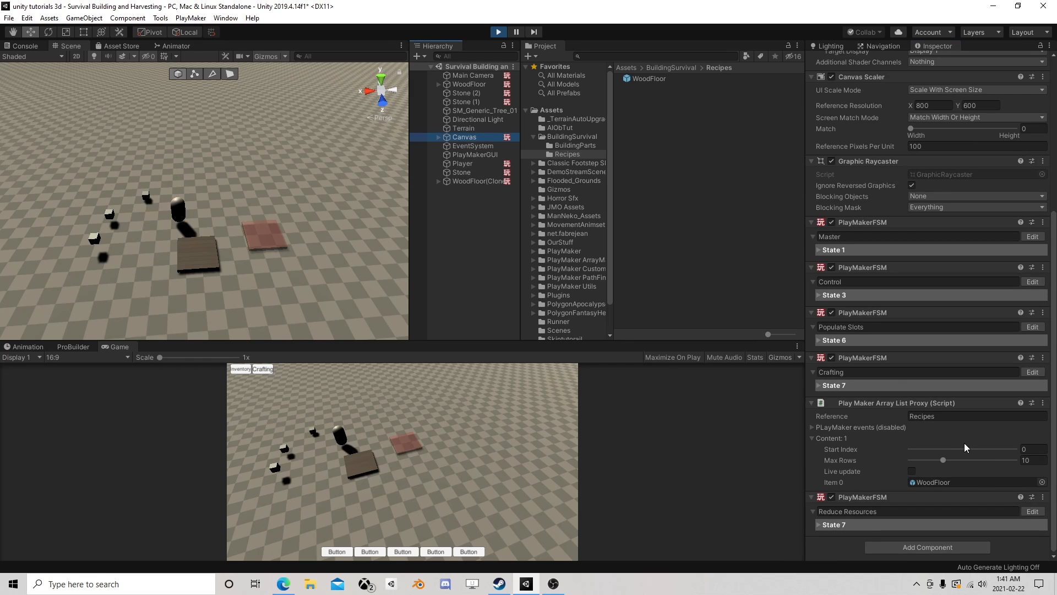
left_click(1032, 511)
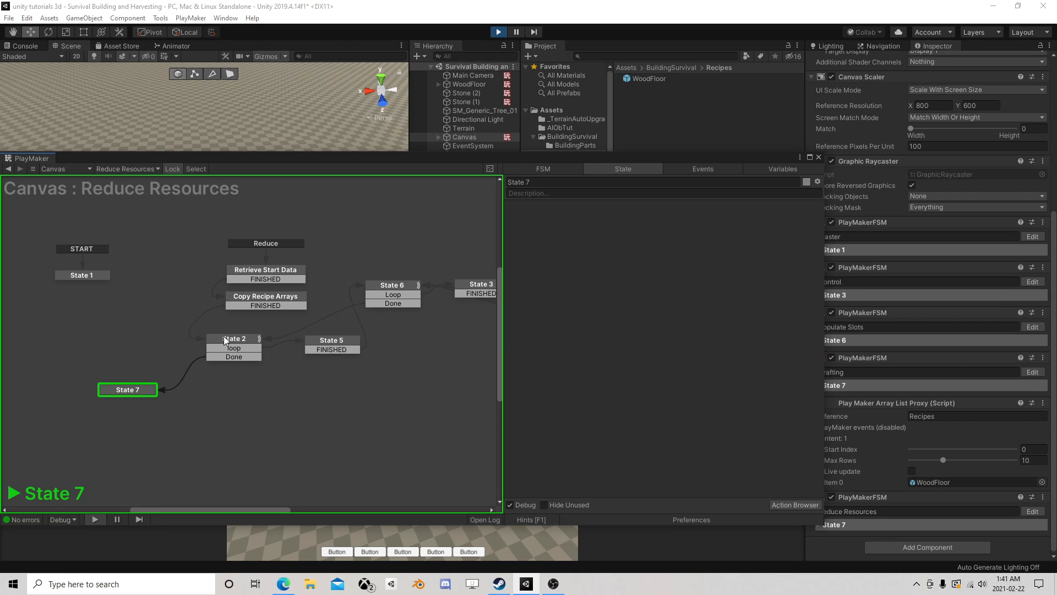
left_click(225, 340)
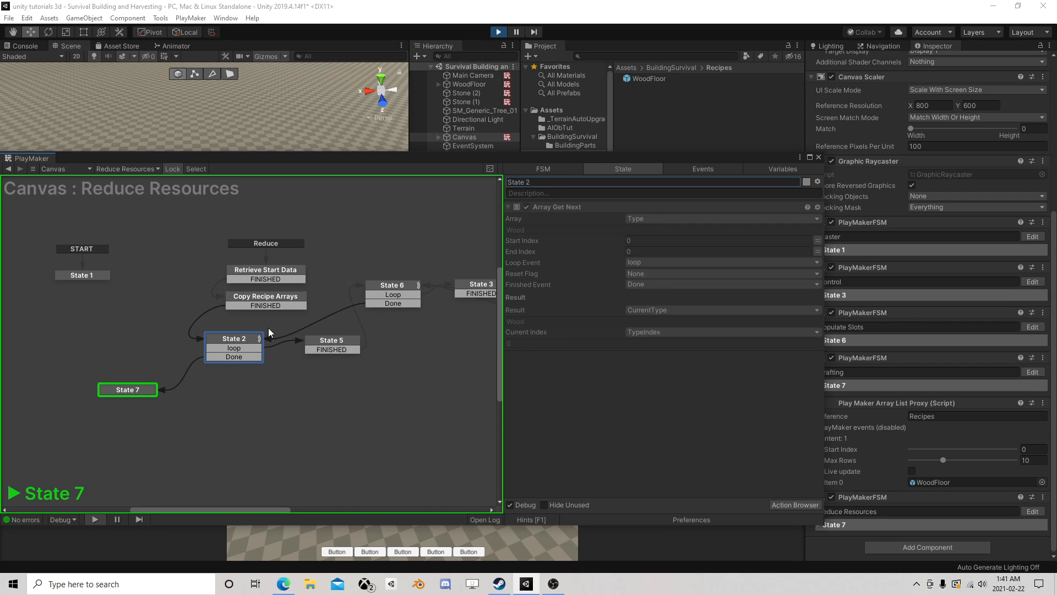
left_click(400, 284)
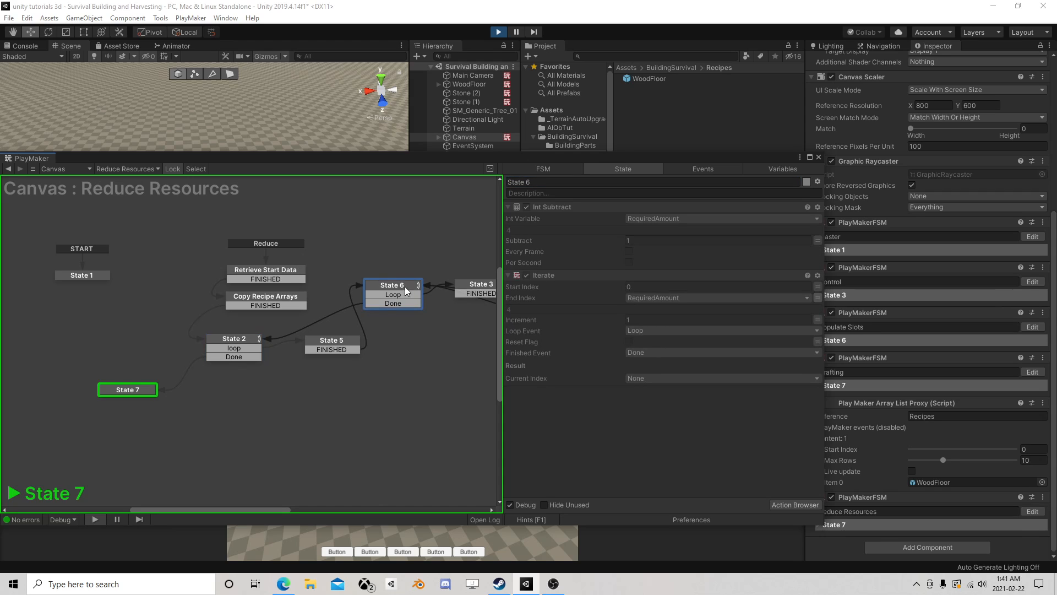
left_click(335, 347)
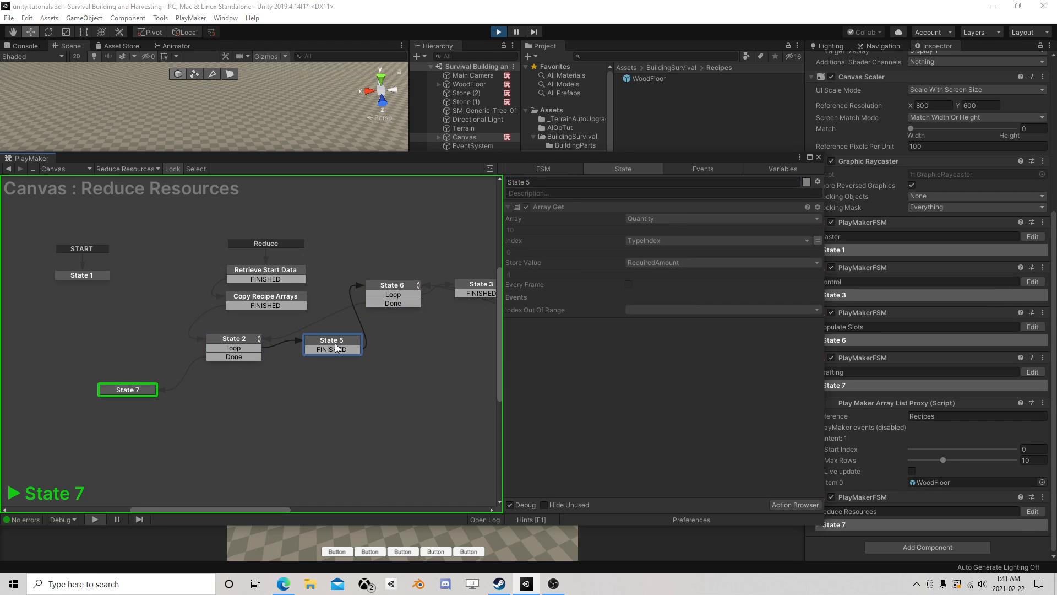
left_click(391, 288)
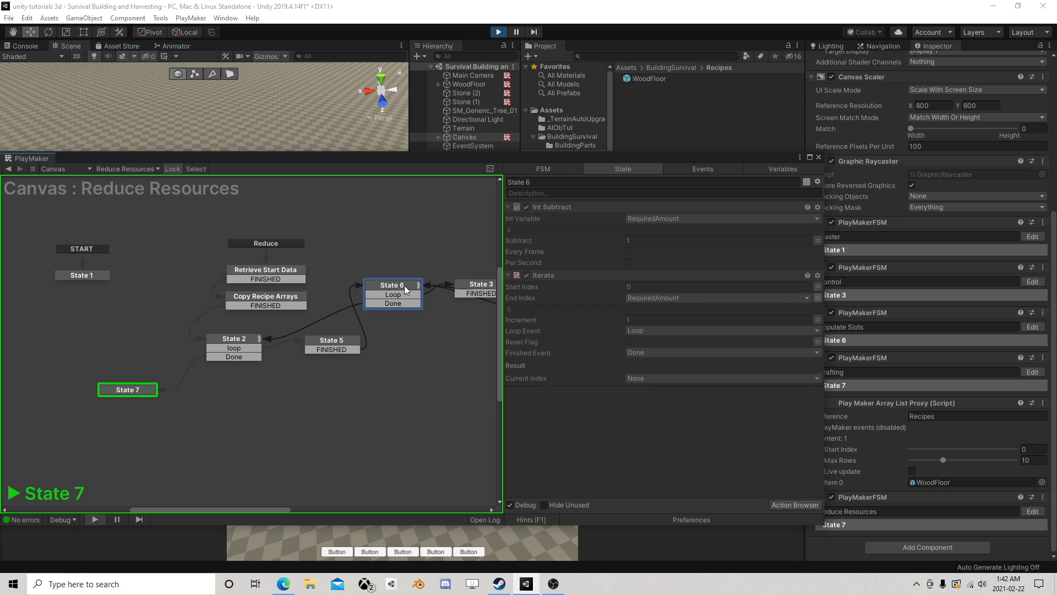
left_click(477, 286)
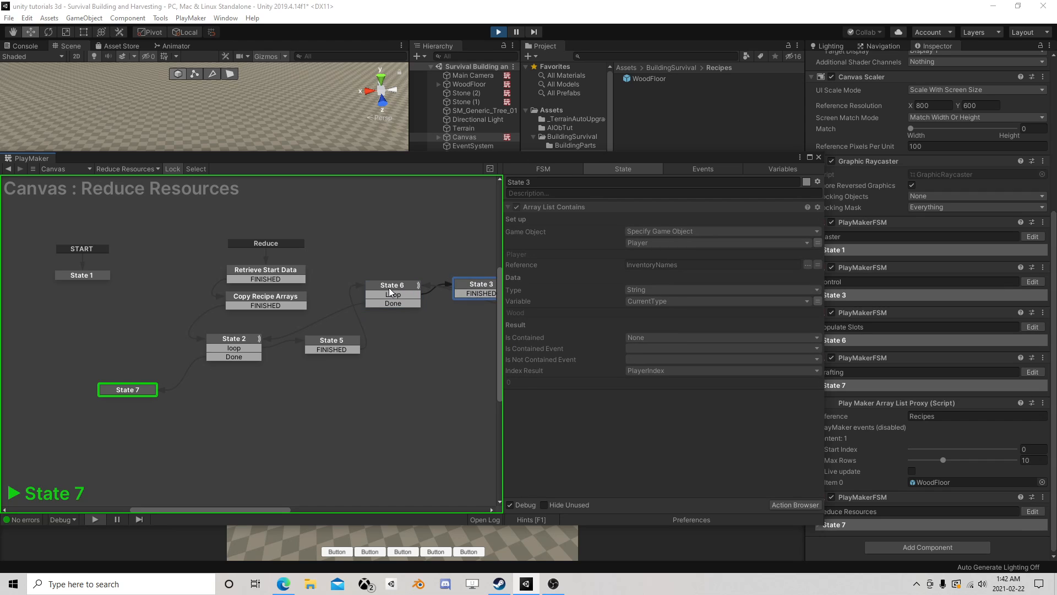
left_click(389, 290)
middle_click_drag(424, 290, 294, 304)
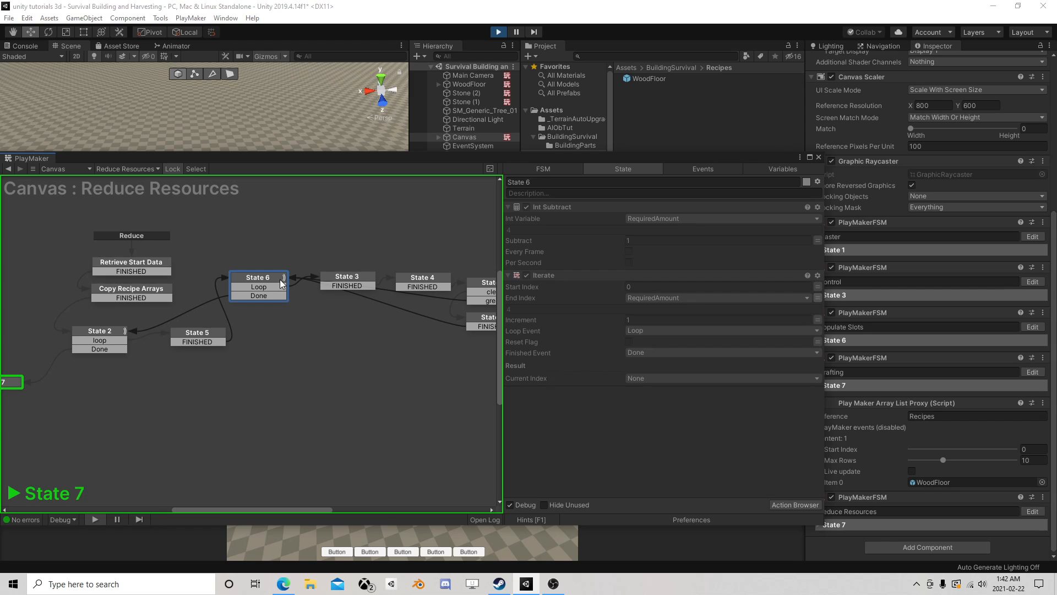
left_click_drag(279, 278, 271, 240)
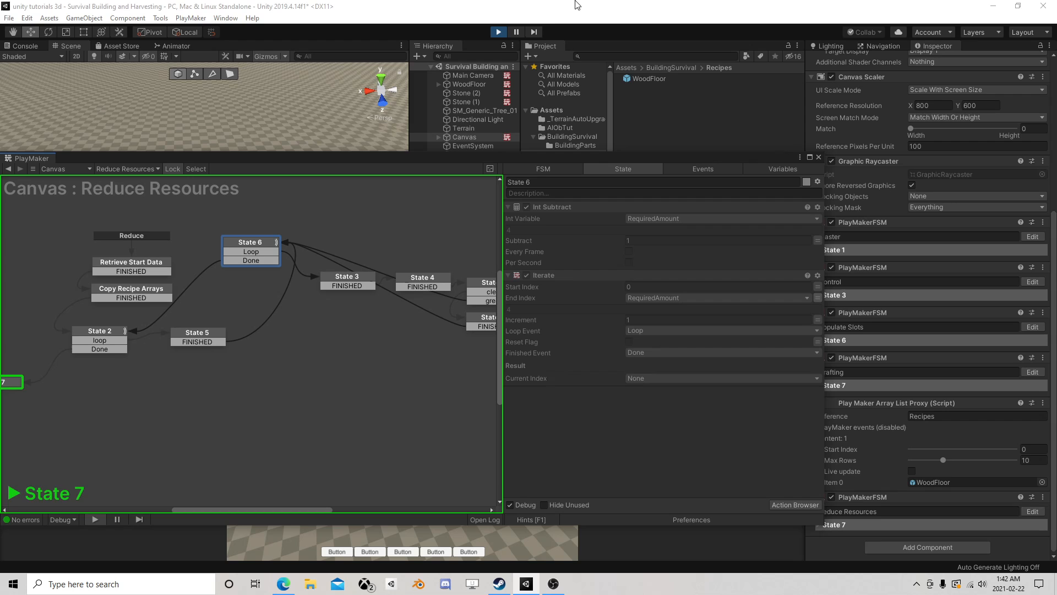
- Stop the game and move State 6's Int Subtract of 1 on RequiredAmount into State 5, below Array Get
left_click(500, 33)
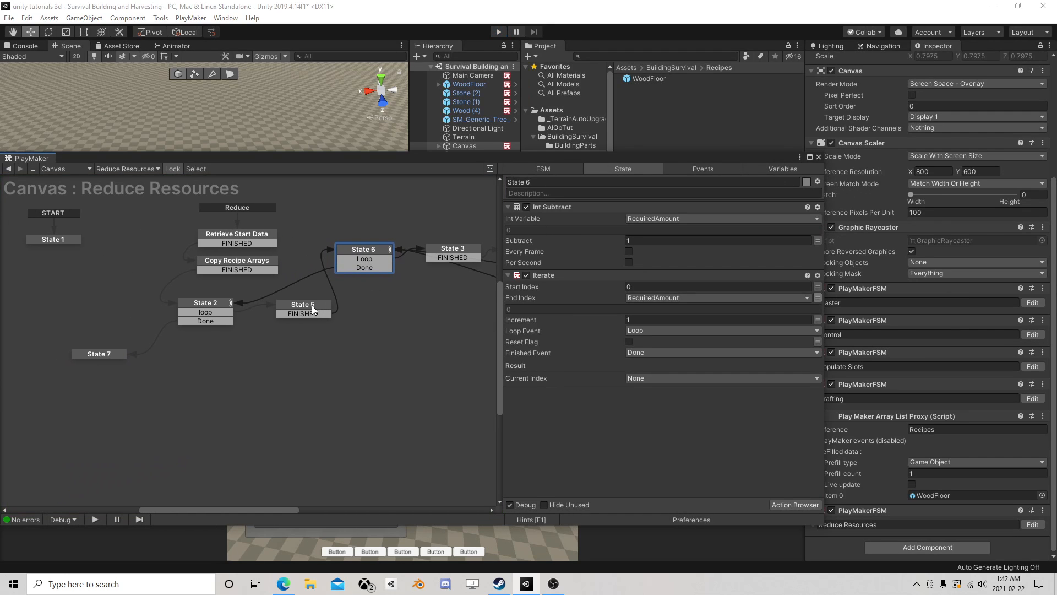
left_click(312, 305)
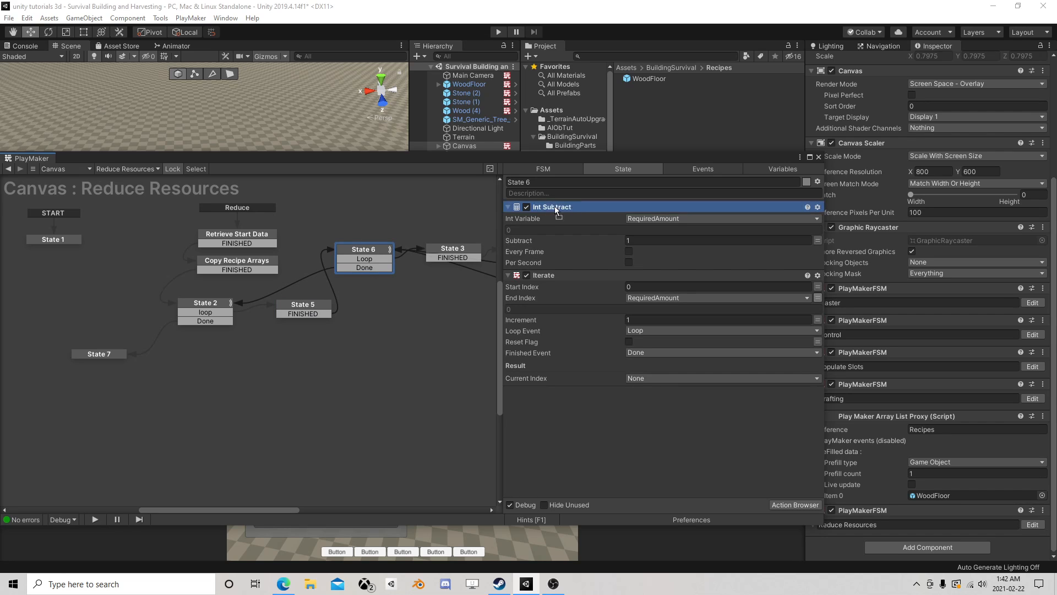
key("ctrl+v")
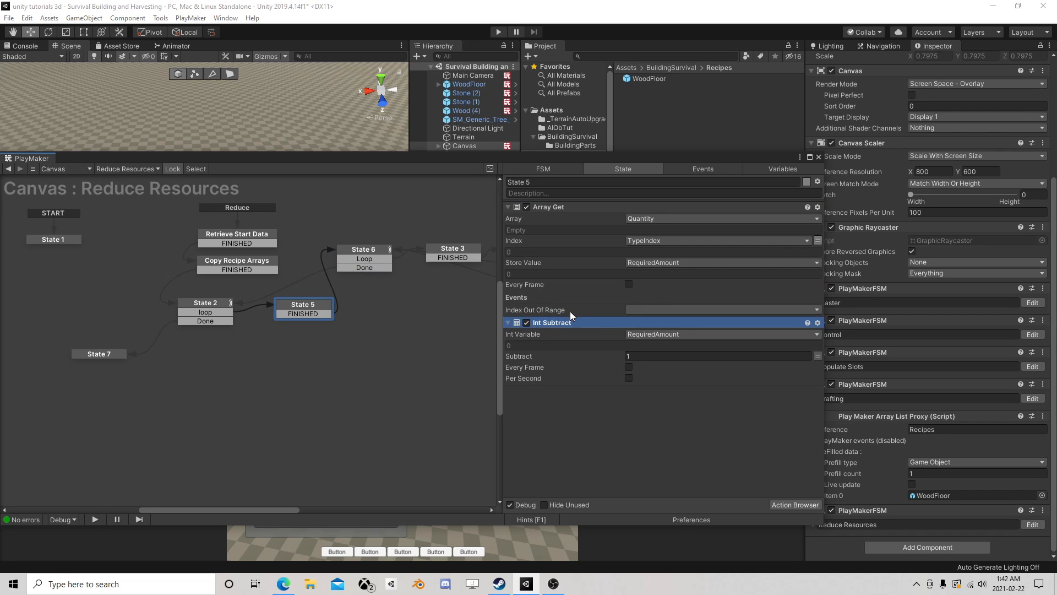
left_click(818, 156)
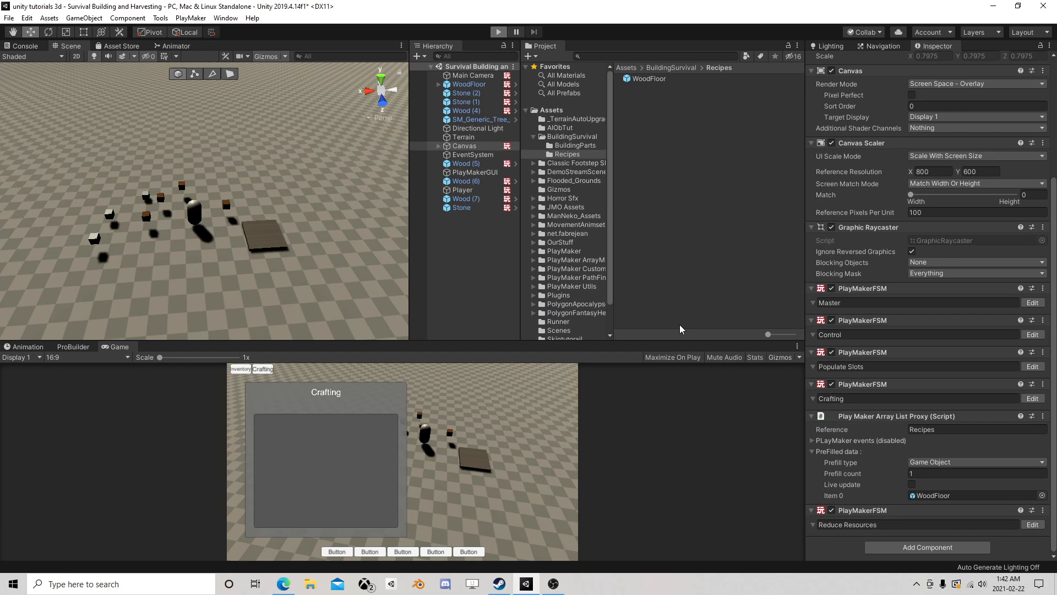
- Run the game, collect the wood with the Player, and enable Live update on its InventoryQuantity contents
key("ctrl+p")
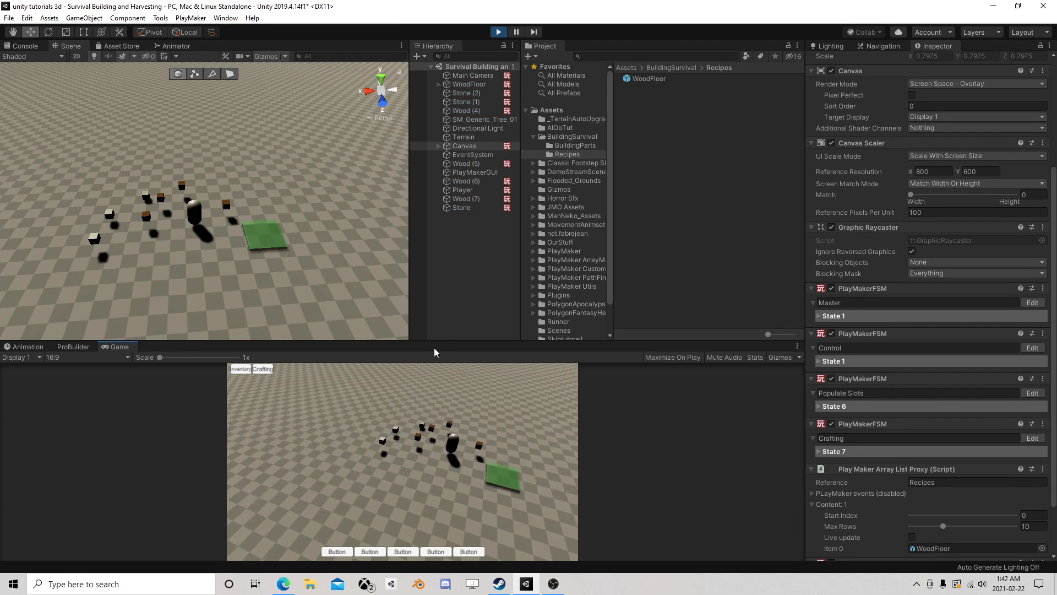
left_click(469, 190)
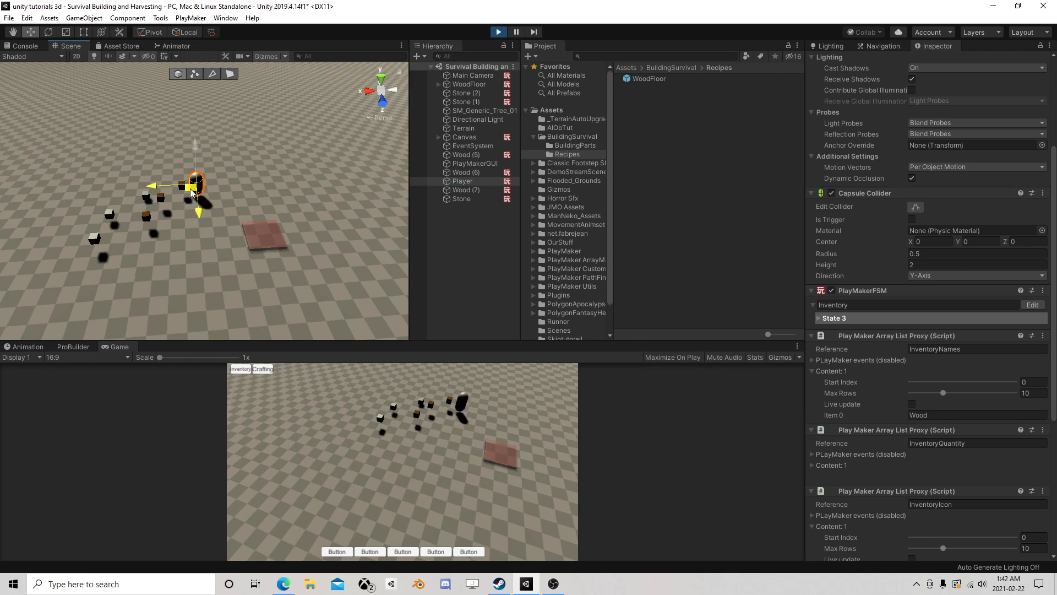
scroll(873, 364, "down", 8)
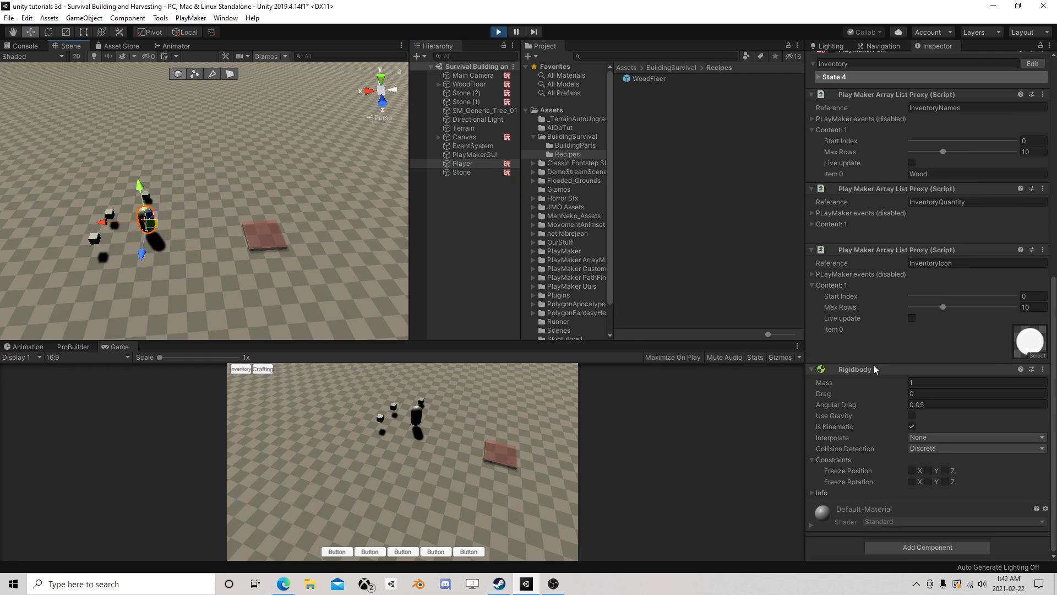
left_click(811, 224)
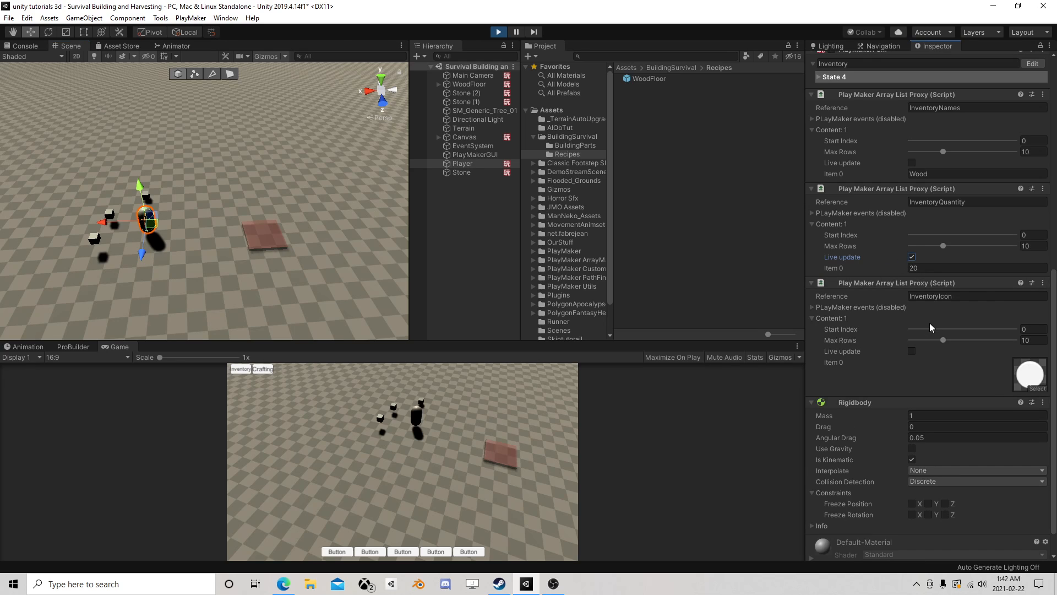
left_click(474, 164)
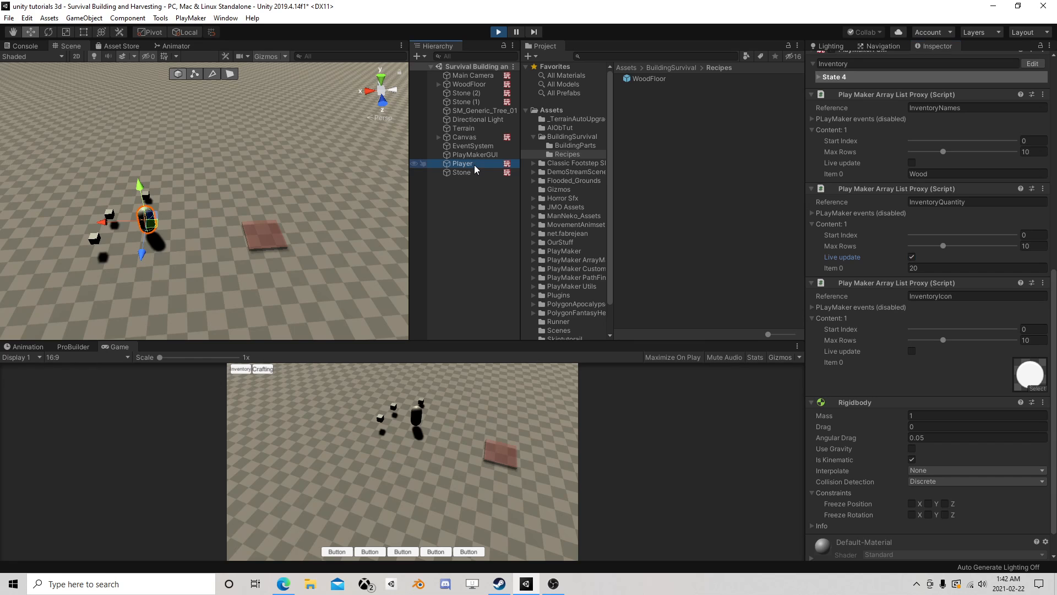
- Craft a WoodFloor and place it in front of the Player to check the InventoryQuantity deduction
left_click(262, 369)
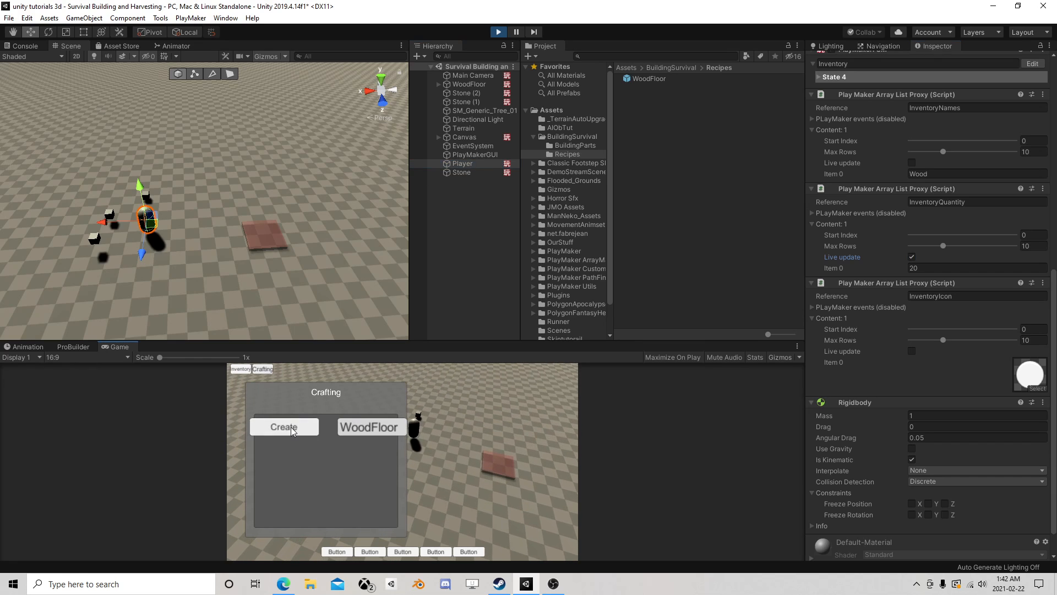
left_click(292, 429)
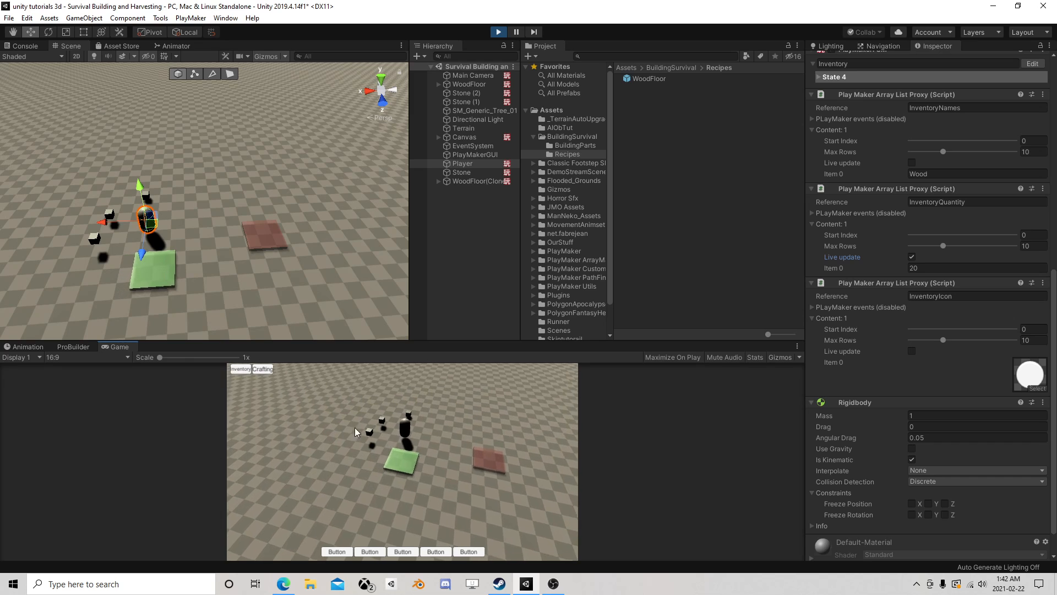
left_click(375, 437)
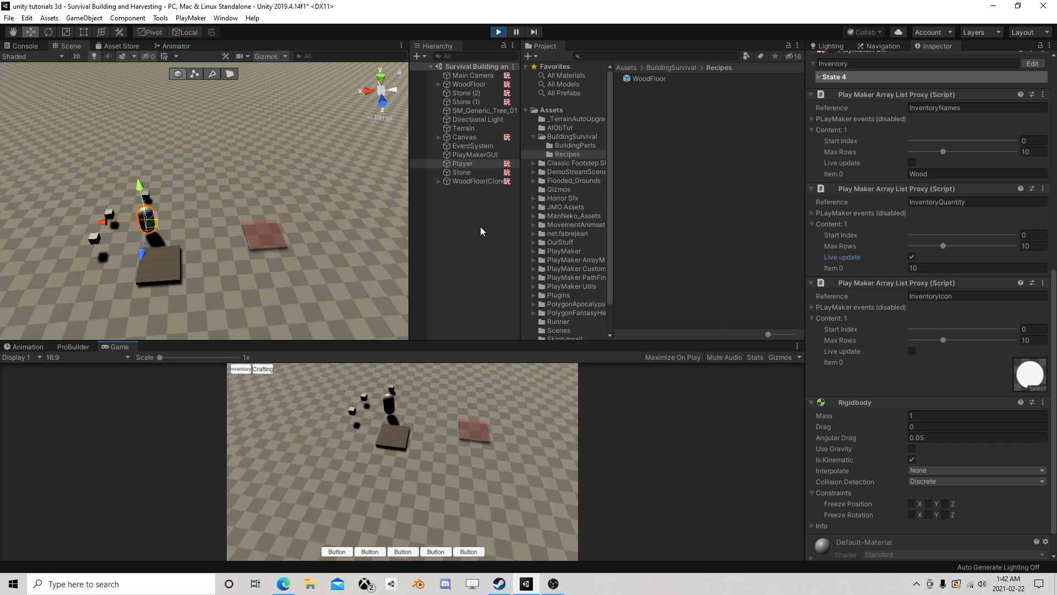
- Stop the game and save the scene
left_click(498, 32)
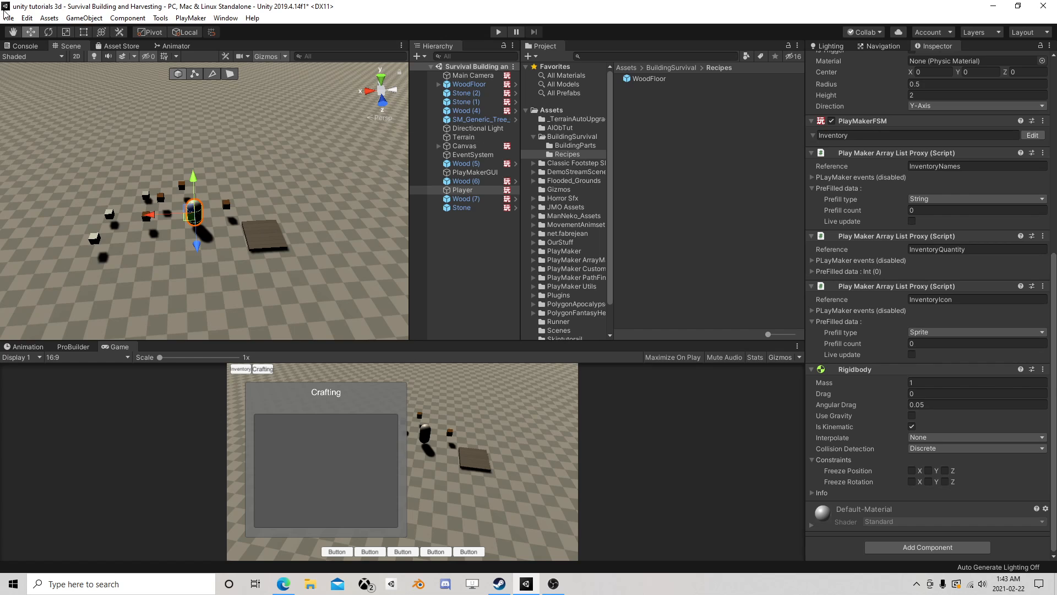
left_click(8, 18)
left_click(22, 61)
- Rerun the game, collect the wood, try crafting a WoodFloor, inspect the InventoryQuantity contents, and stop the game
left_click(498, 32)
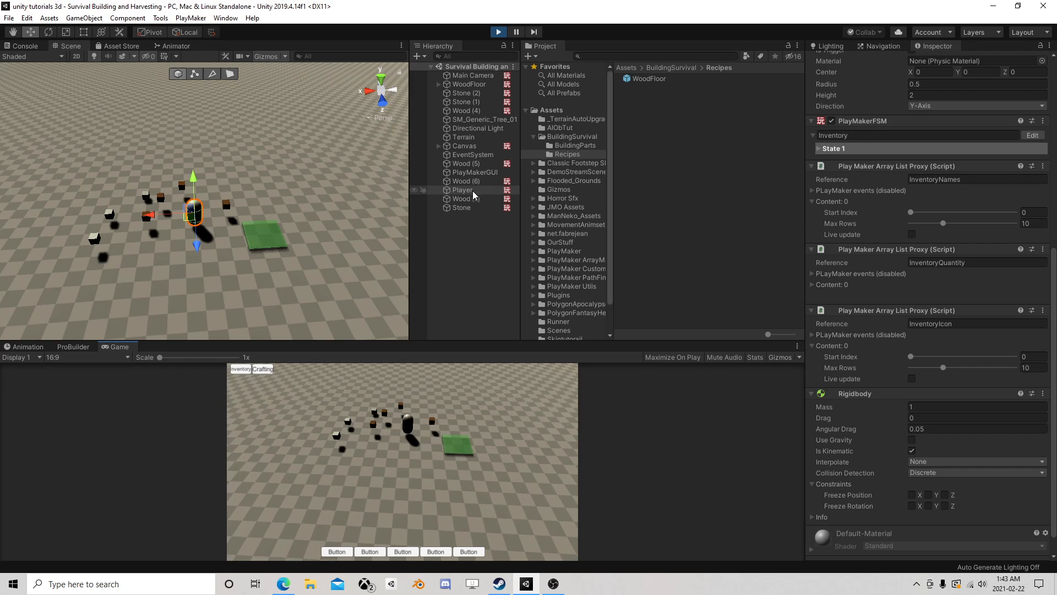
left_click_drag(196, 218, 149, 220)
left_click(263, 368)
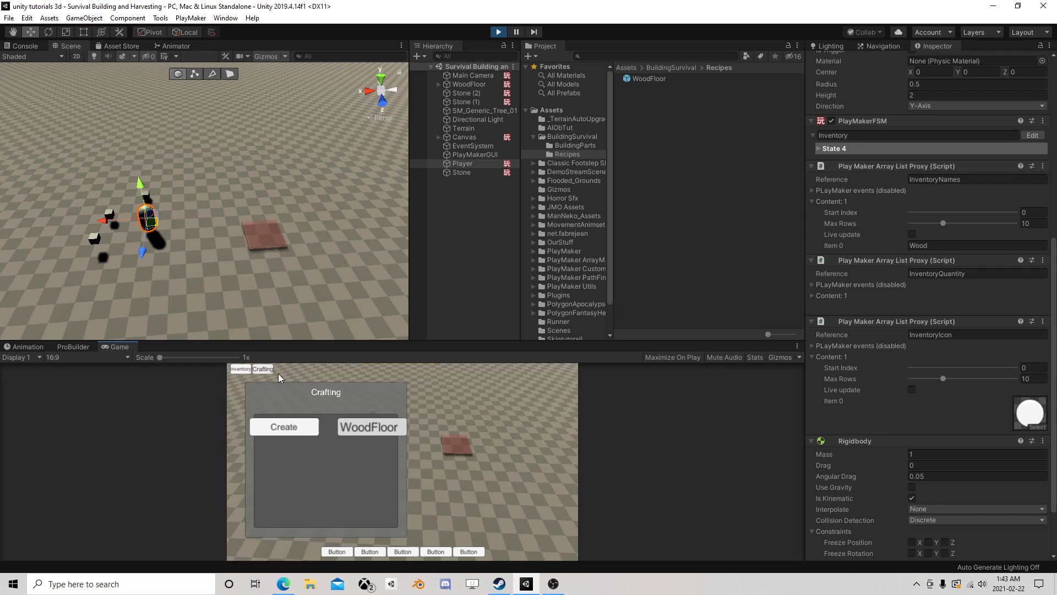
left_click(279, 427)
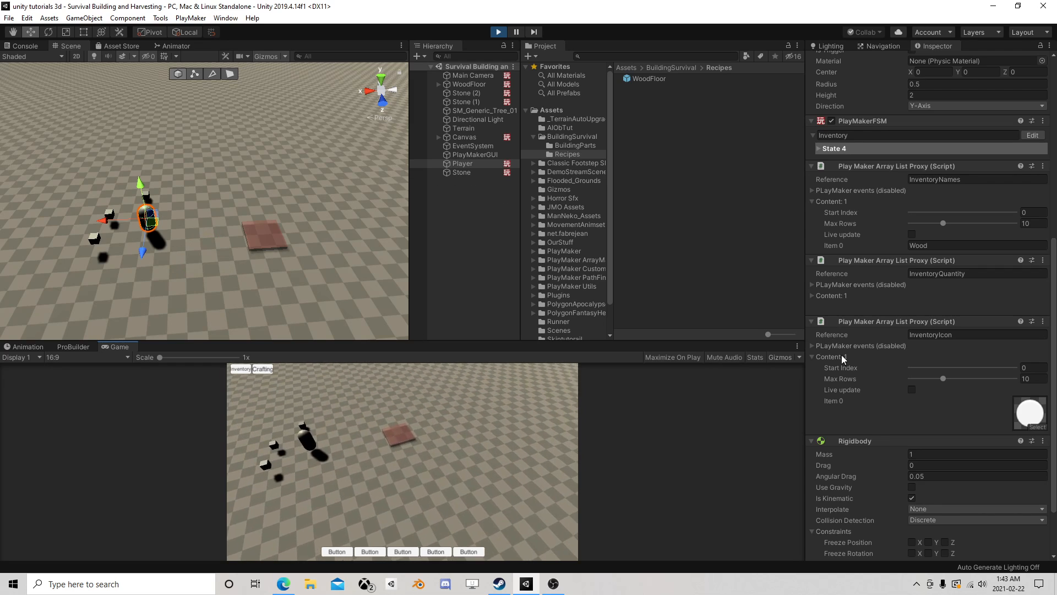
left_click(812, 296)
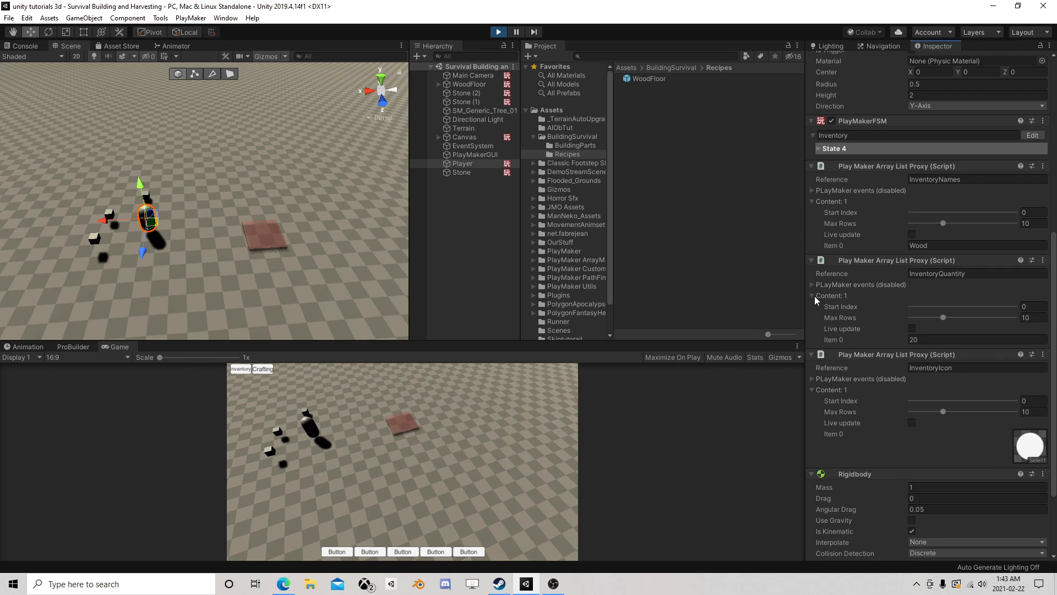
left_click(498, 31)
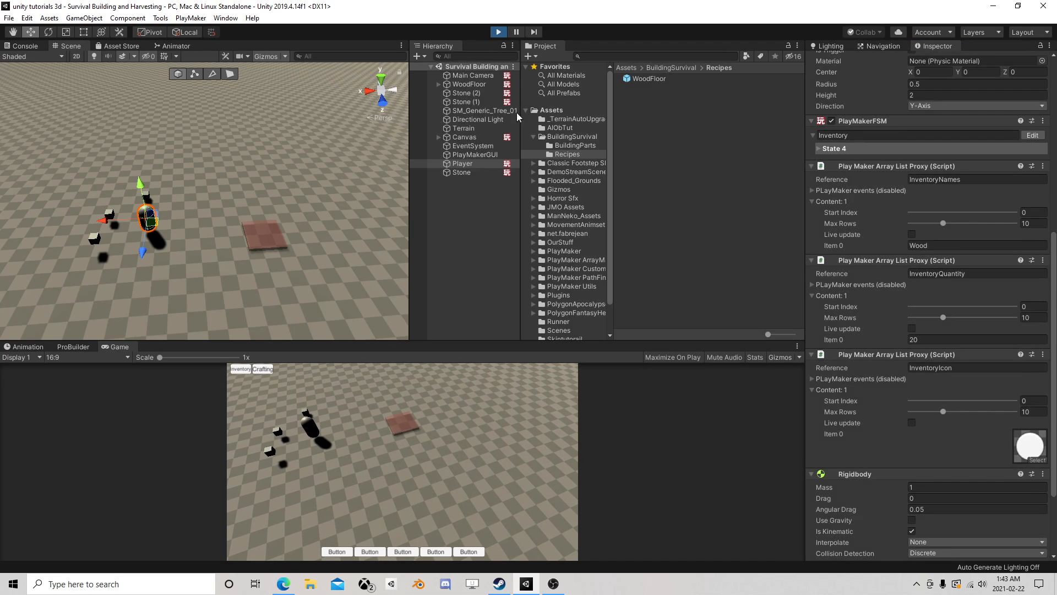
scroll(276, 247, "down", 3)
scroll(277, 251, "up", 7)
scroll(286, 239, "down", 2)
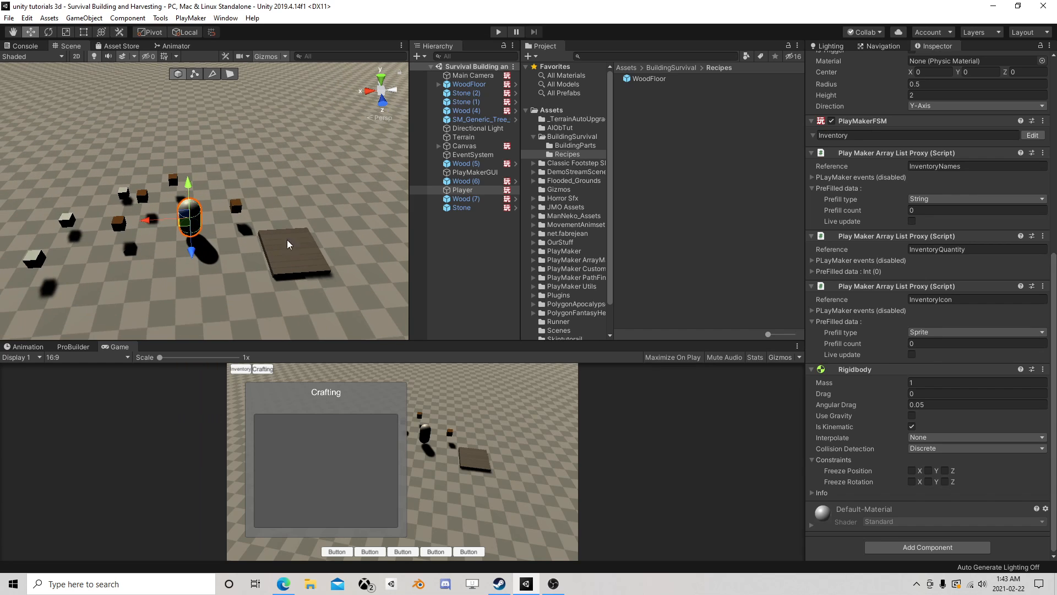
mouse_move(287, 239)
right_mouse_down()
mouse_move(233, 226)
mouse_move(262, 269)
mouse_move(281, 248)
right_mouse_up()
scroll(325, 242, "down", 4)
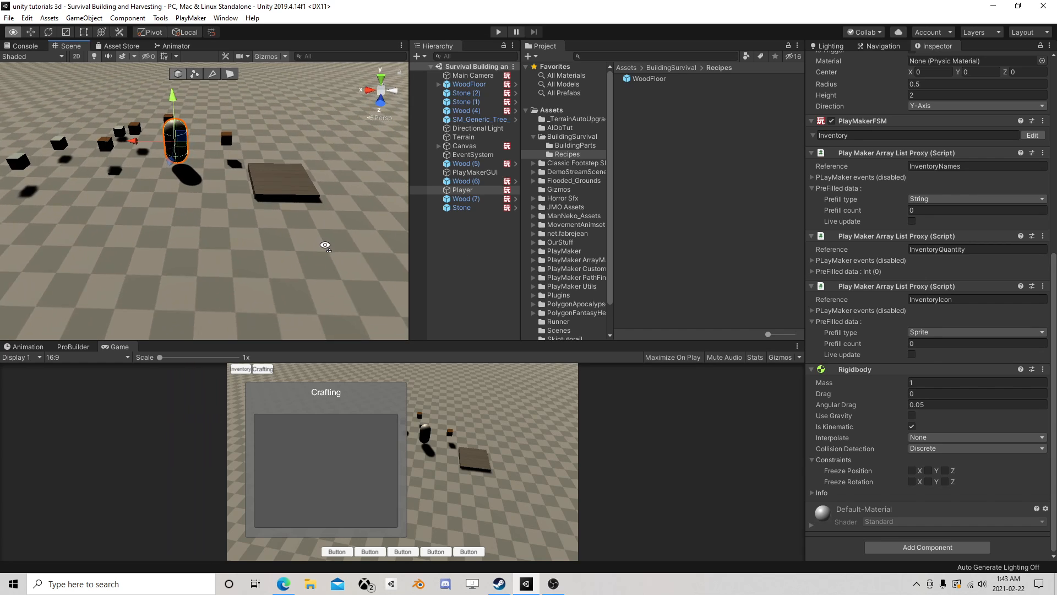
middle_click_drag(326, 243, 335, 257)
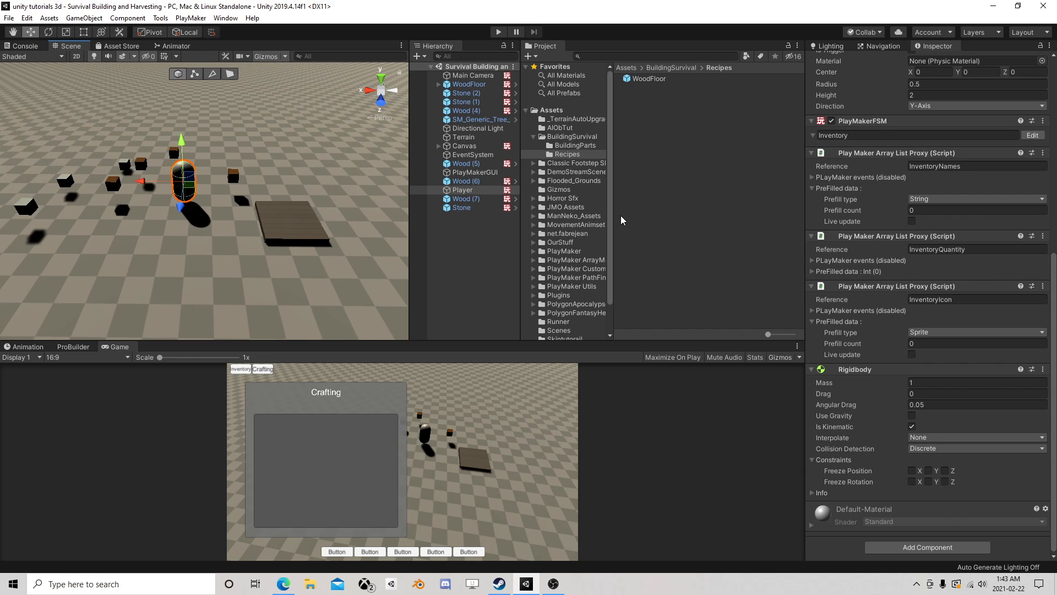
- Widen the project folder tree and the Project panel so the full folder names fit
left_click_drag(612, 220, 707, 214)
left_click_drag(520, 225, 493, 234)
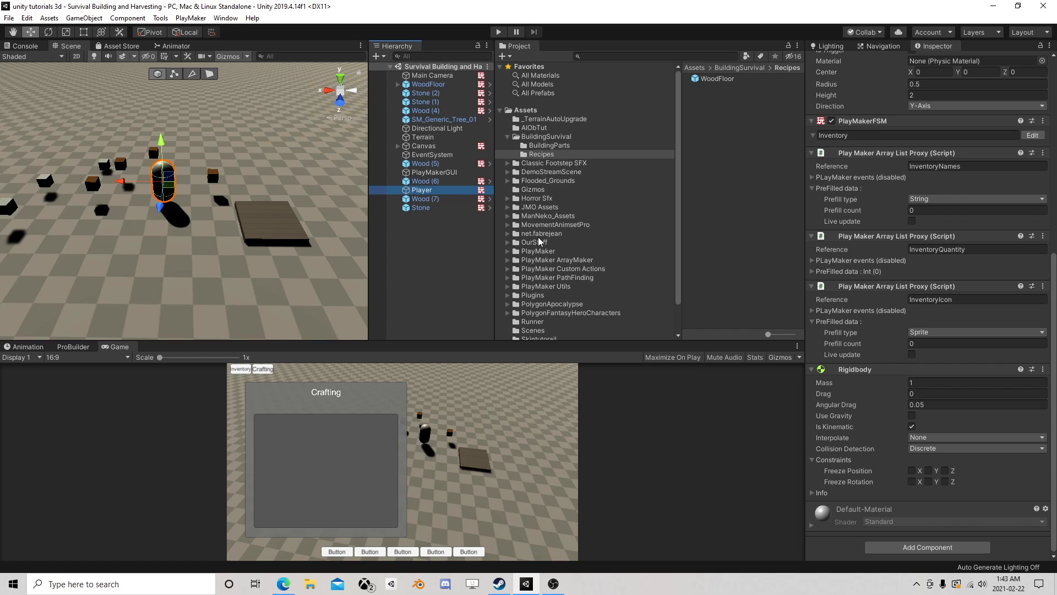
scroll(540, 242, "down", 3)
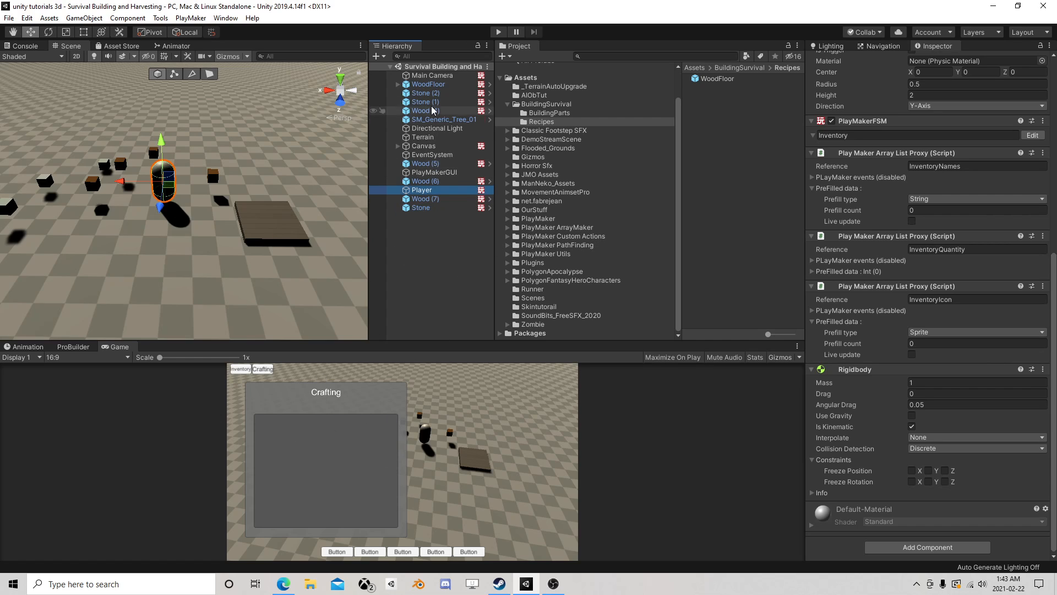
- Select the Inventory panel under Canvas, try activating it, and deactivate it again
left_click(398, 146)
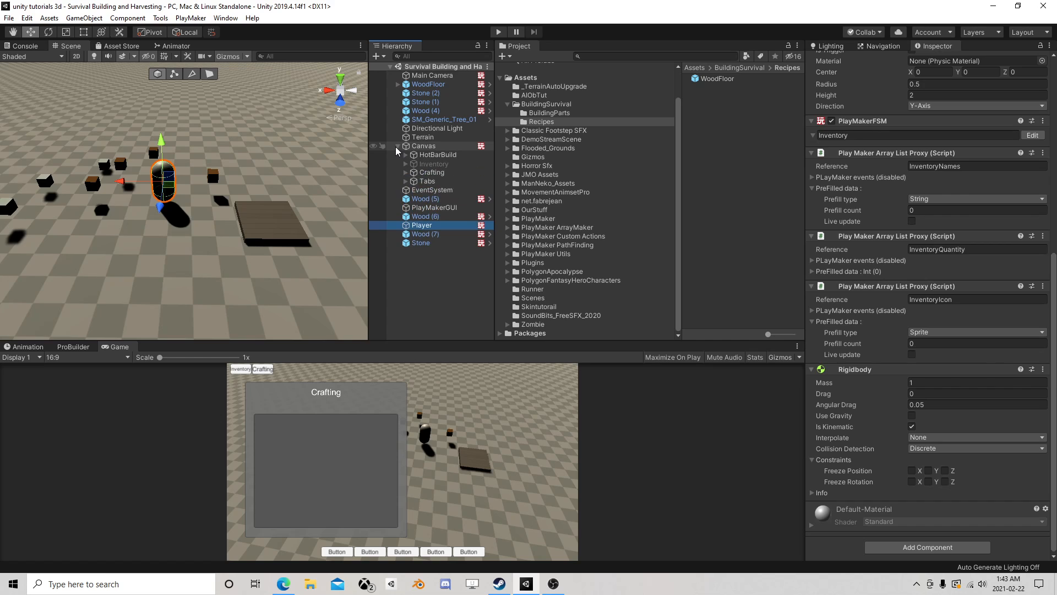
left_click(424, 164)
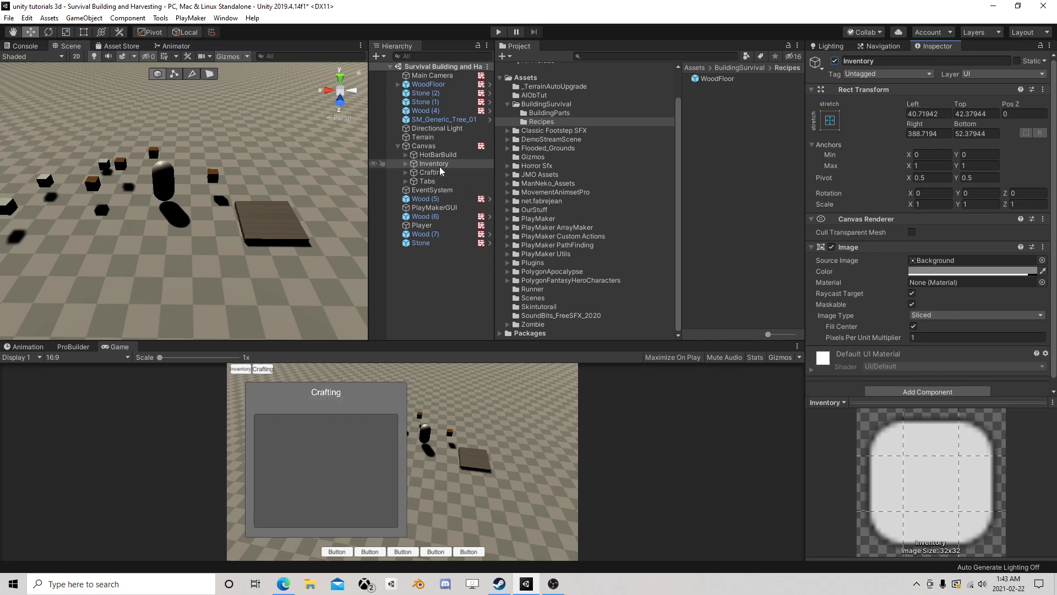
left_click(834, 60)
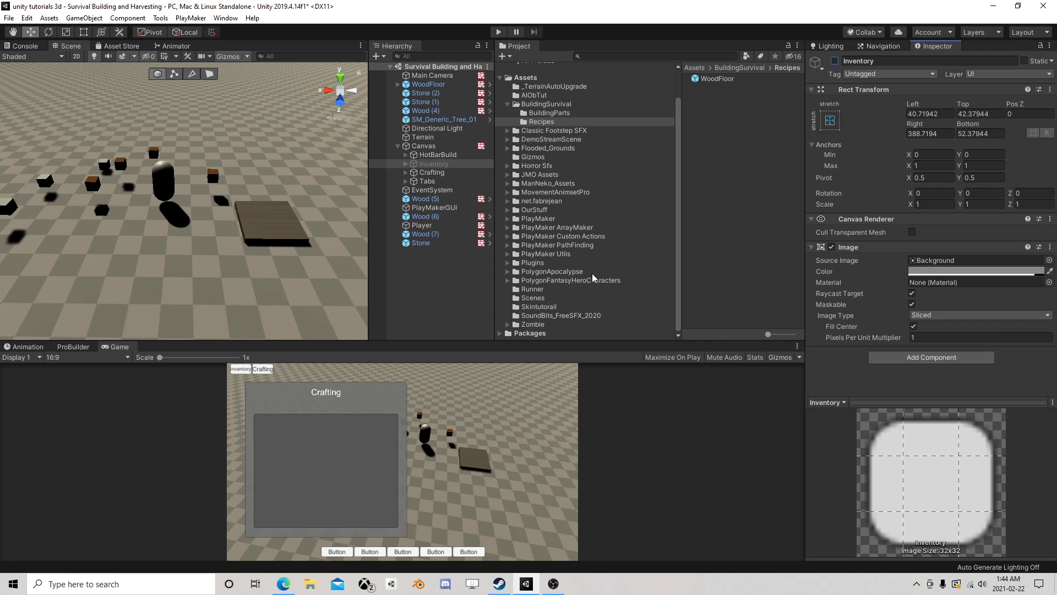
- Open the Buildings folder among the PolygonApocalypse prefabs
scroll(595, 276, "up", 2)
scroll(584, 273, "down", 2)
left_click(508, 272)
scroll(550, 270, "down", 3)
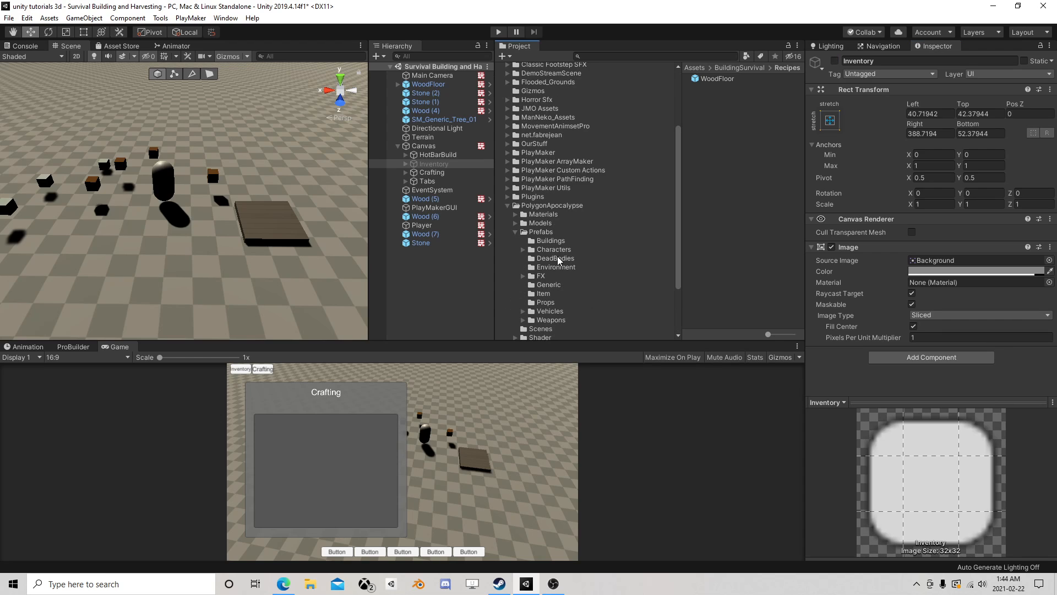
left_click(556, 250)
left_click(551, 240)
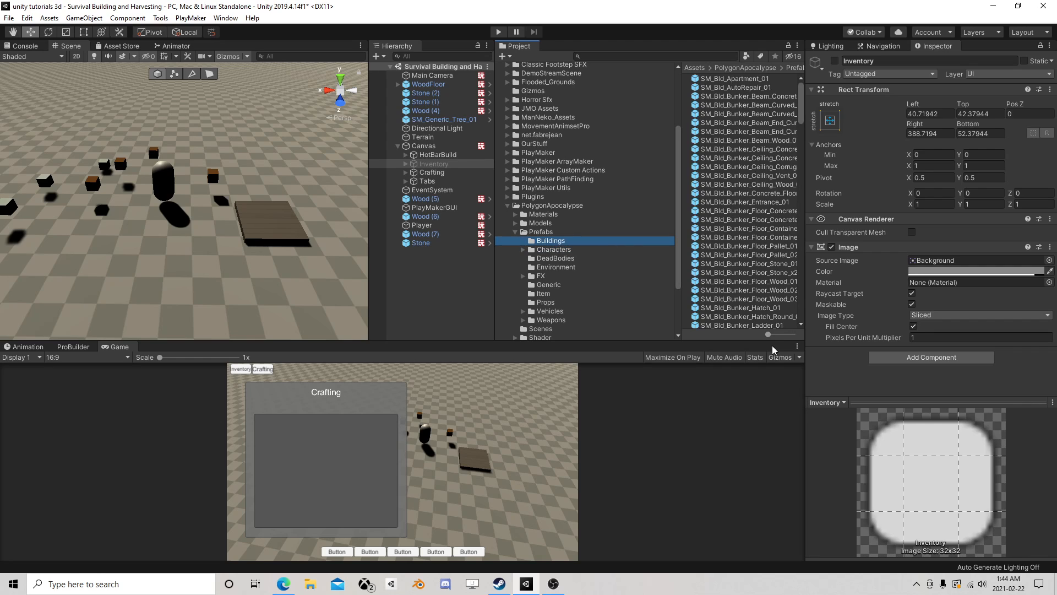
- Preview the bunker wall prefabs in the Buildings folder, comparing container, concrete door, metal door, curved and slab variants
mouse_move(782, 338)
left_mouse_down()
mouse_move(795, 334)
mouse_move(768, 335)
left_mouse_up()
scroll(727, 251, "down", 10)
left_click(746, 221)
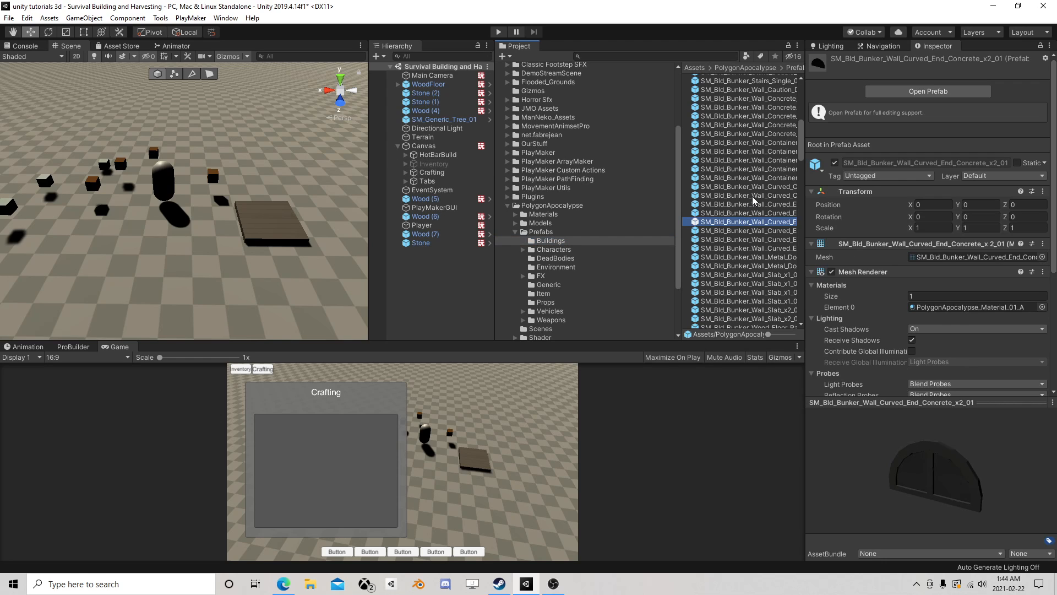
left_click(753, 196)
left_click(752, 169)
left_click(745, 126)
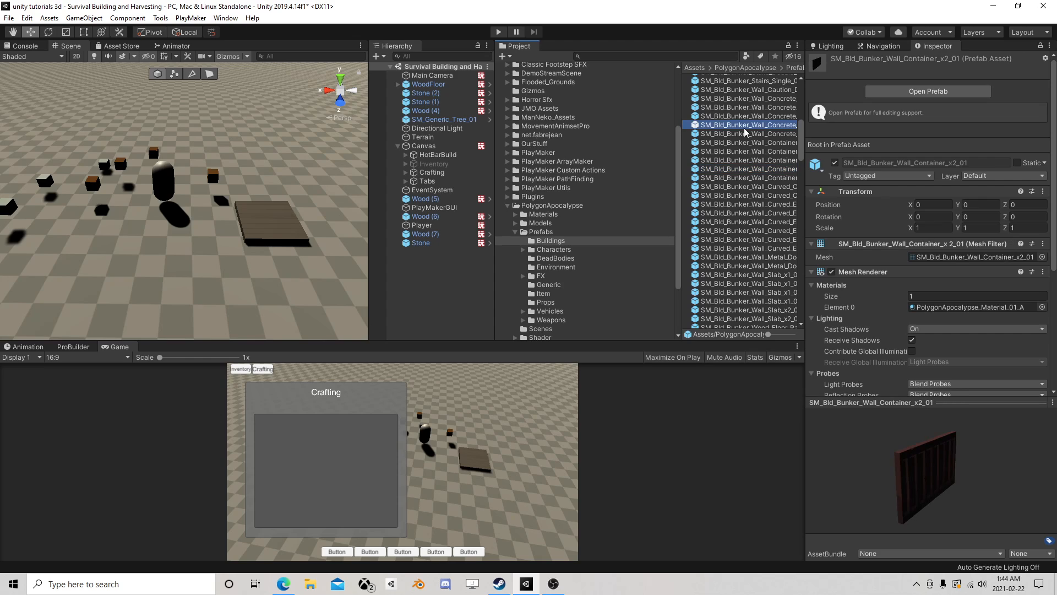
left_click(755, 99)
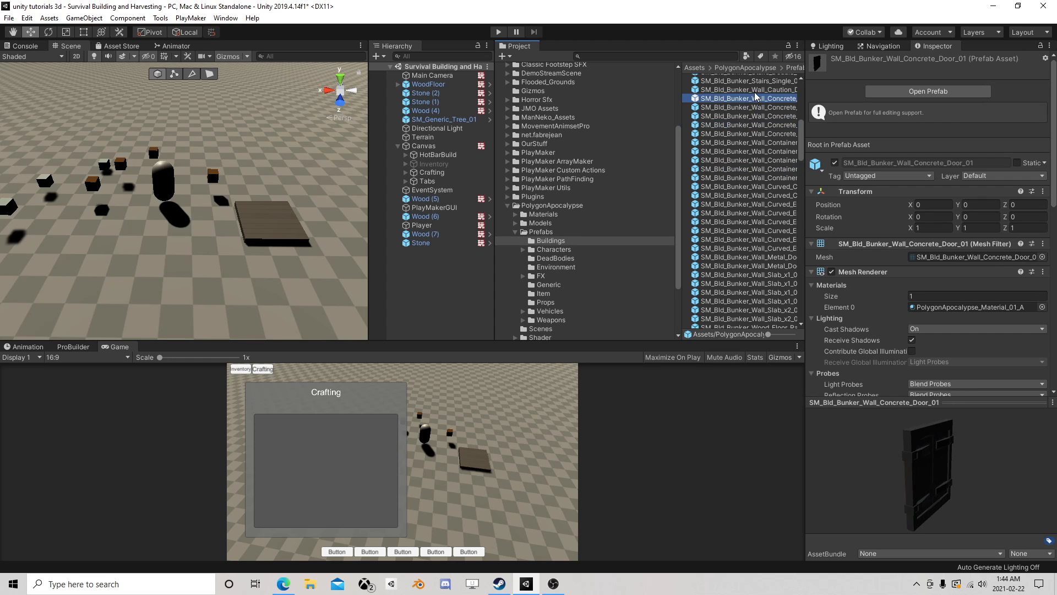
left_click(751, 222)
left_click(752, 283)
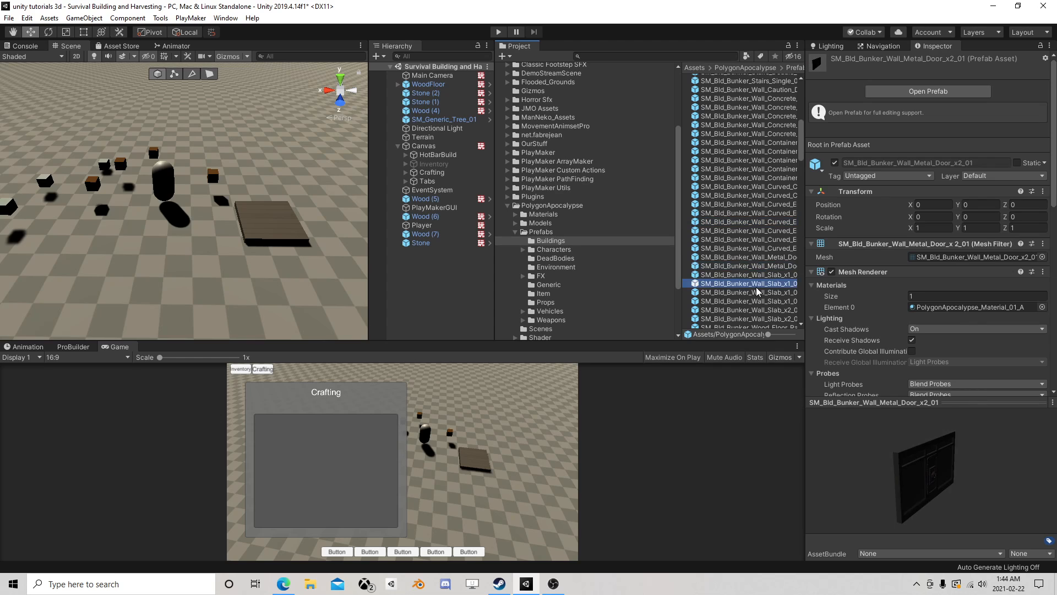
scroll(752, 291, "down", 3)
scroll(752, 291, "down", 3)
left_click(757, 204)
left_click(757, 187)
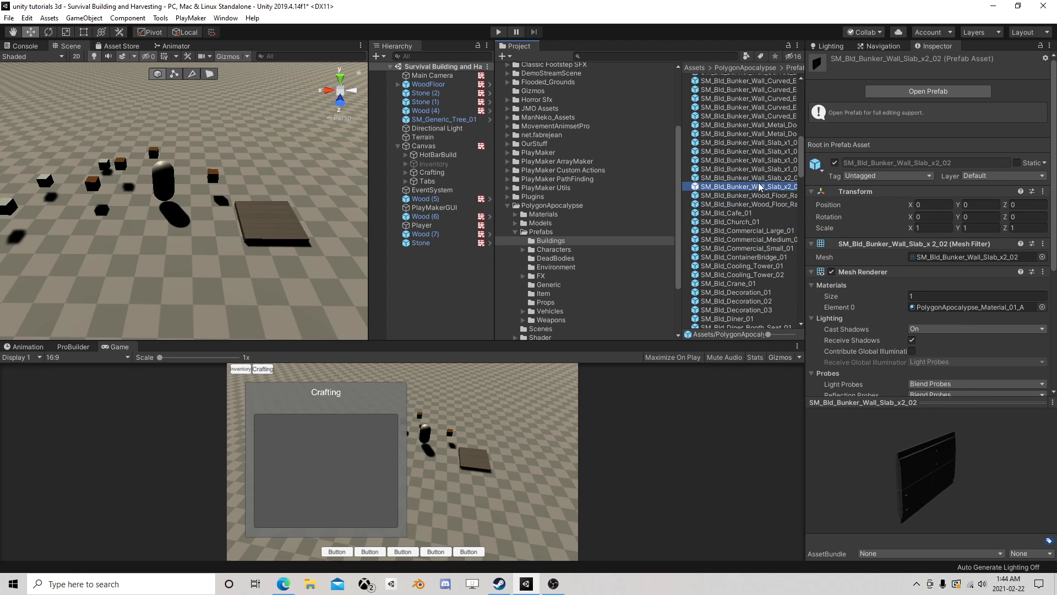
left_click(755, 169)
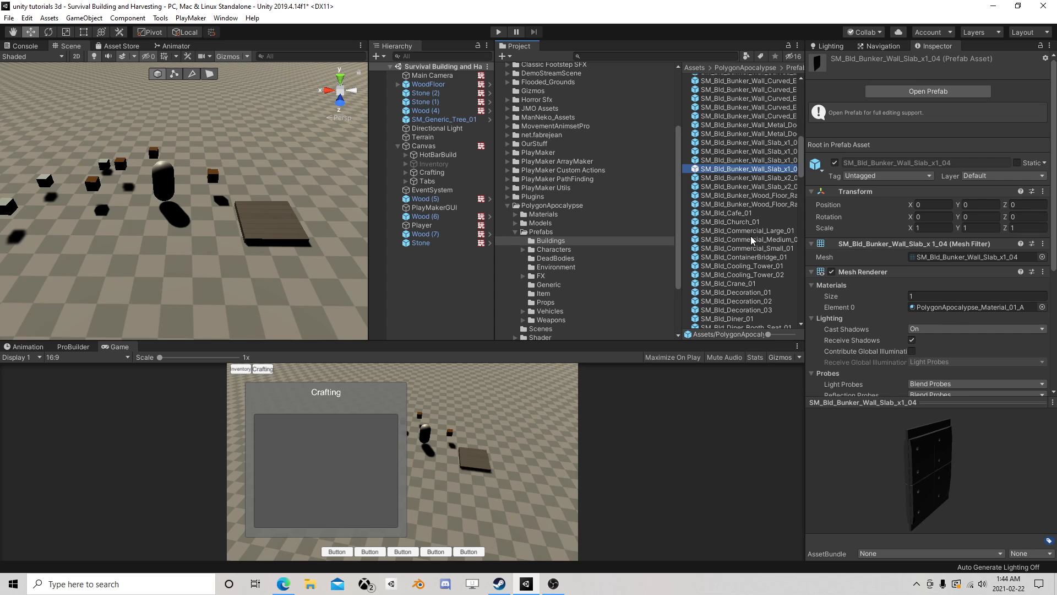
left_click(758, 152)
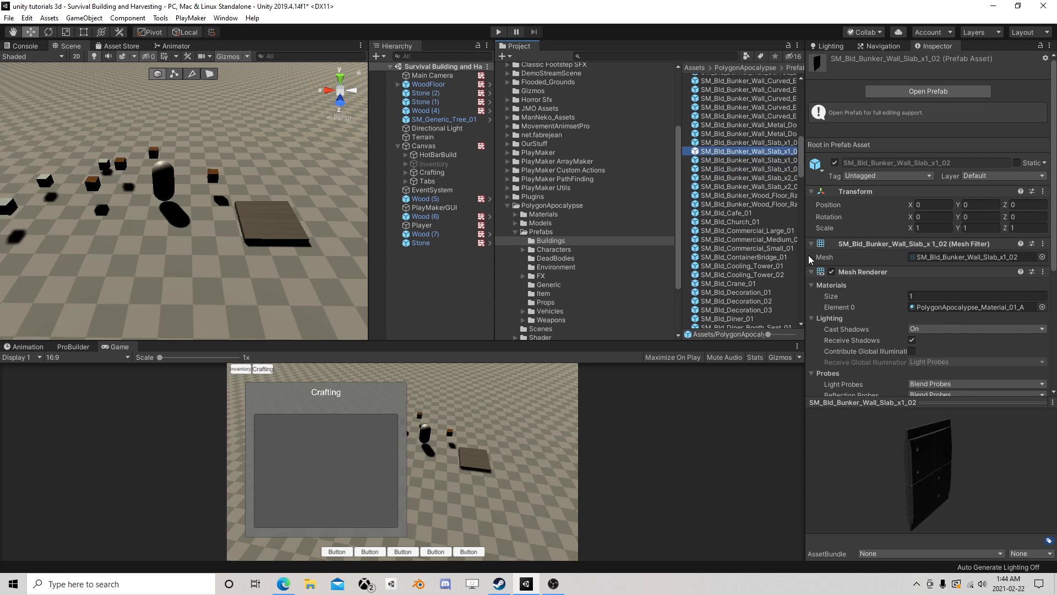
- Widen the prefab list and place SM_Bld_Bunker_Wall_Slab_x1_01 in the scene on the wood floor
left_click_drag(683, 238, 606, 244)
left_click(717, 143)
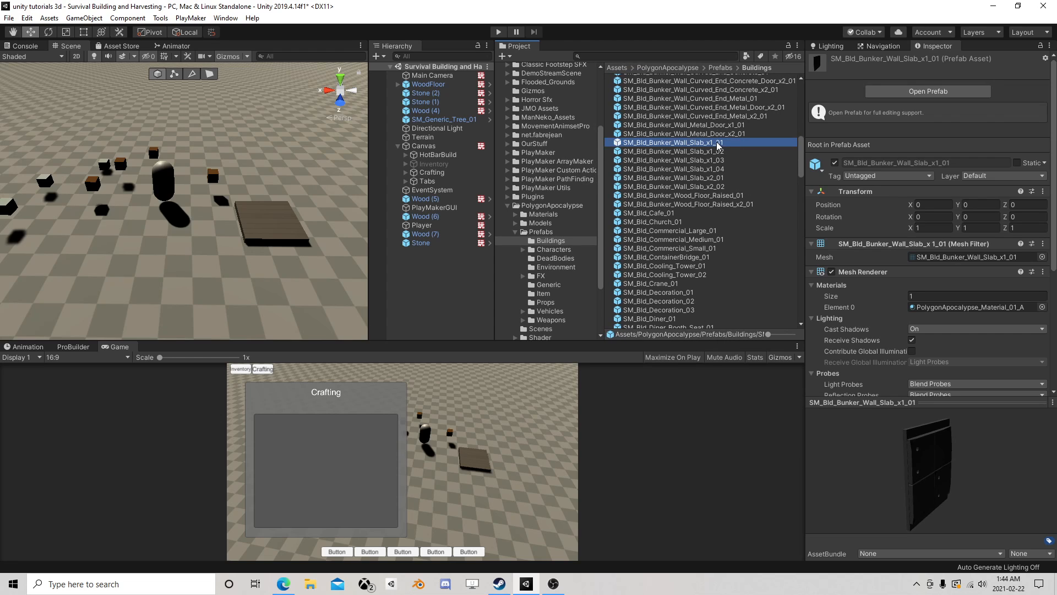
left_click_drag(717, 145, 239, 215)
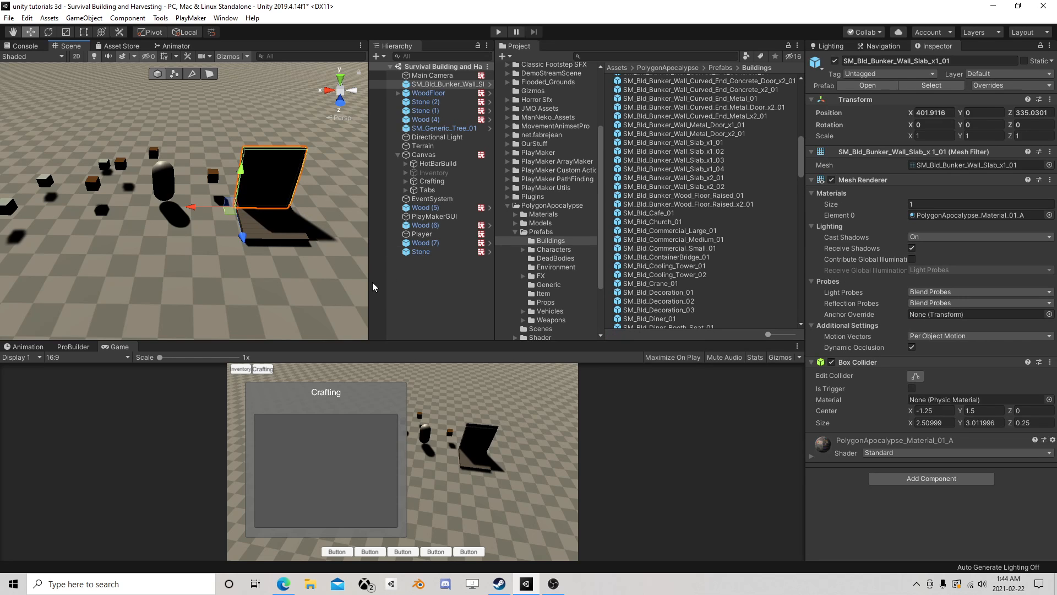
- Enlarge the Scene view and move the wall slab back off the wood floor to about Z 333.36
left_click_drag(369, 286, 596, 306)
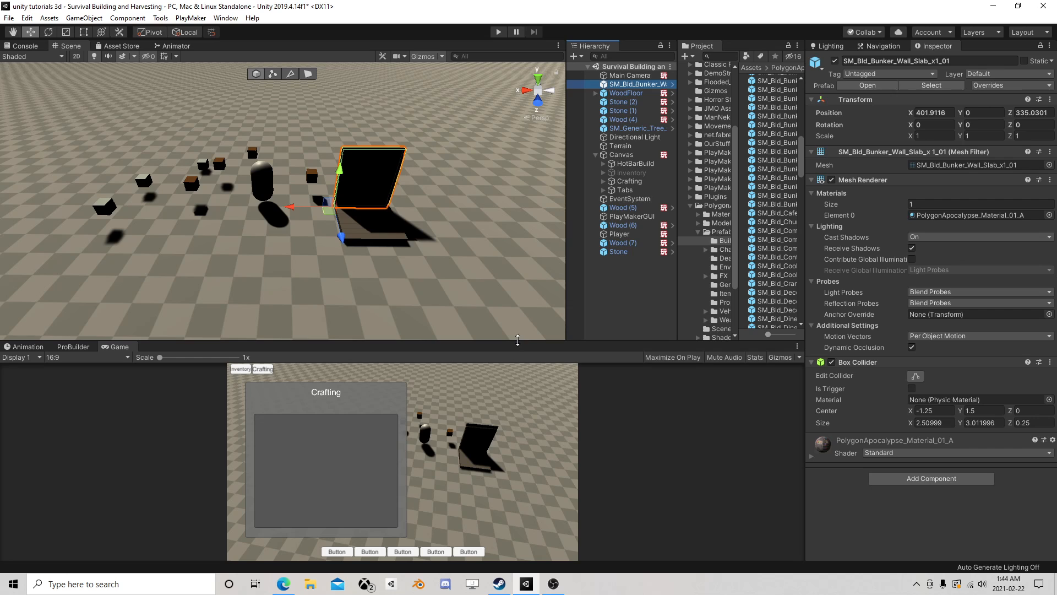
left_click_drag(518, 341, 517, 447)
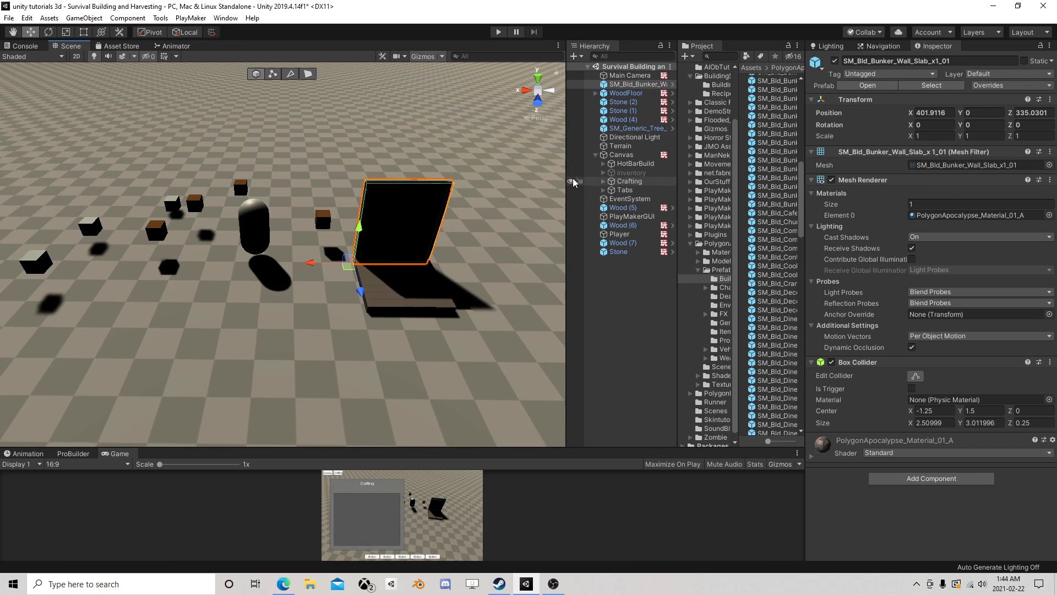
left_click_drag(360, 290, 353, 261)
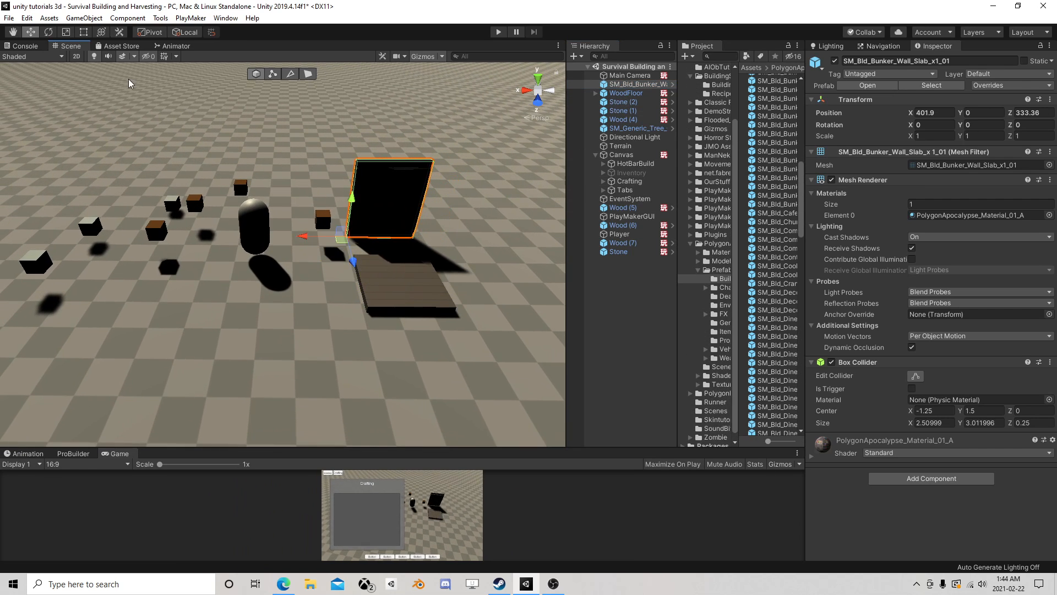
- Turn off the Scene view lighting and shift the wall slab toward the floor, to about X 401.81, Z 333.8
left_click(94, 56)
mouse_move(504, 229)
middle_mouse_down()
mouse_move(401, 255)
mouse_move(438, 238)
middle_mouse_up()
scroll(438, 239, "up", 2)
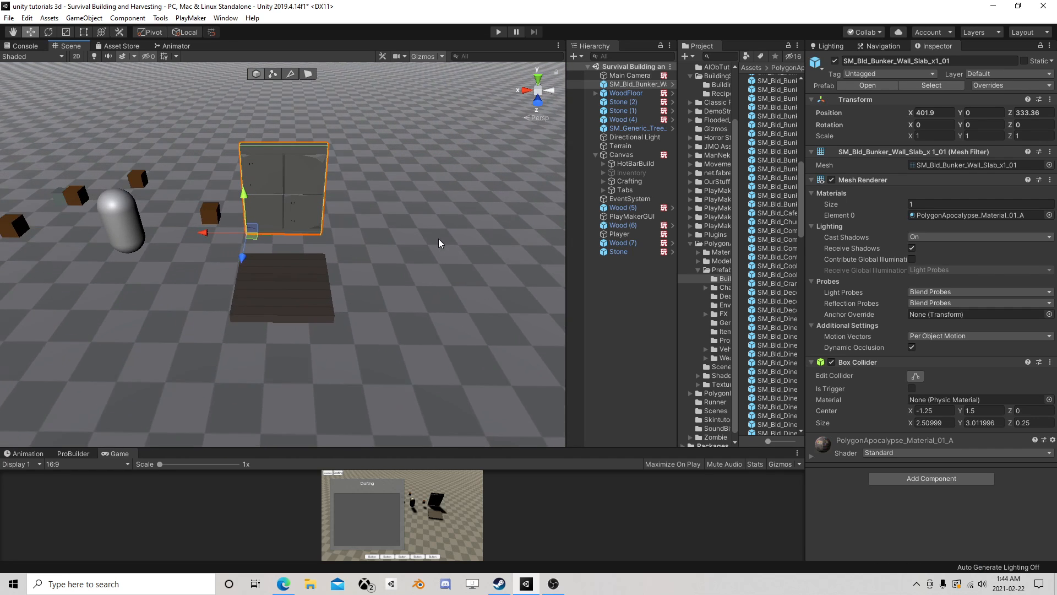
left_click_drag(438, 239, 298, 215, "alt")
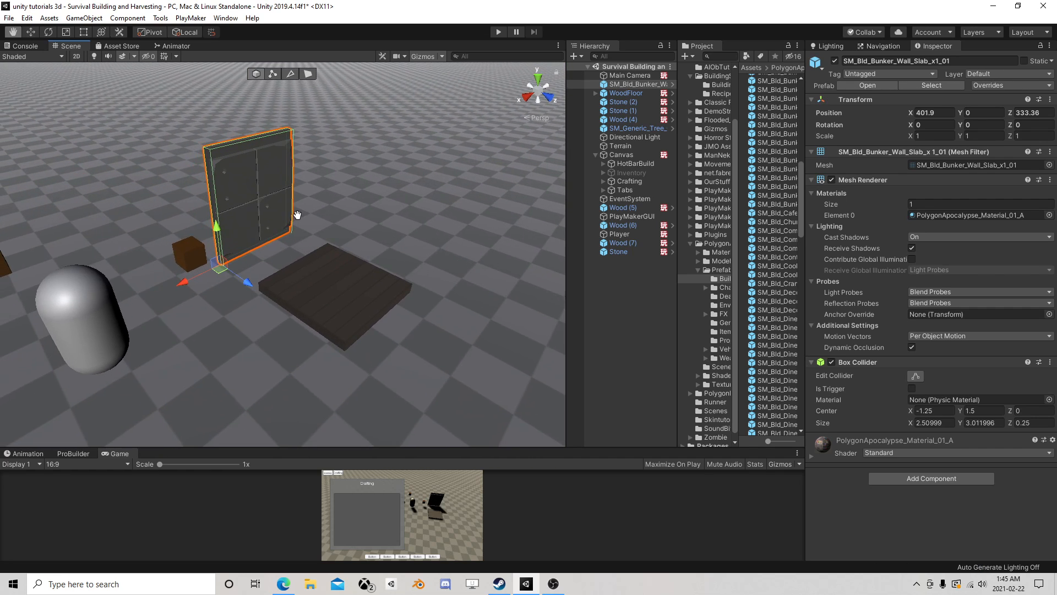
left_click_drag(234, 276, 258, 271)
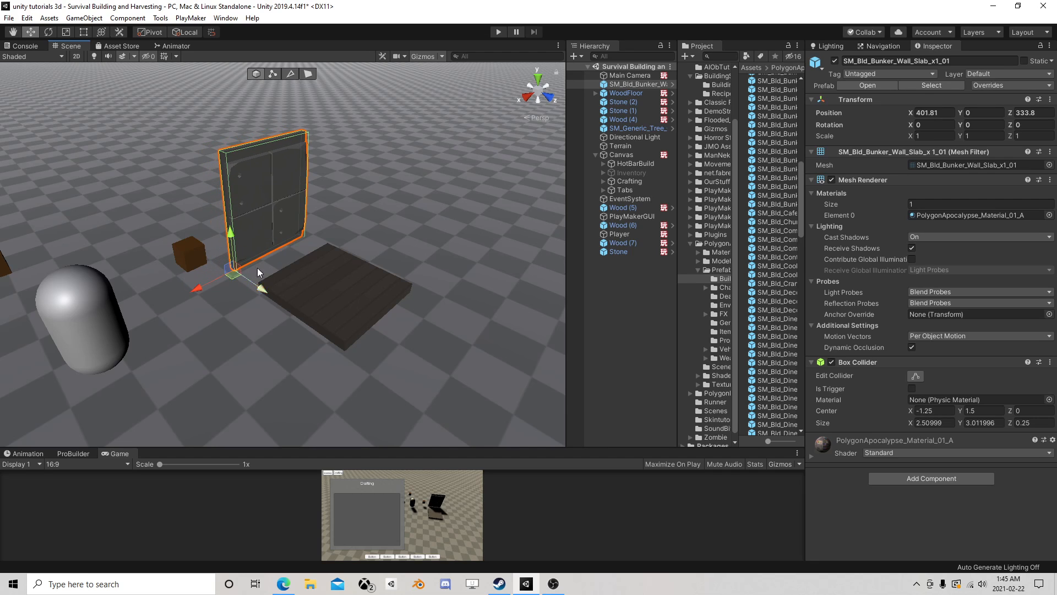
- Locate the WoodFloor's source prefab in the project and unpack the WoodFloor instance in the scene
left_click(633, 93)
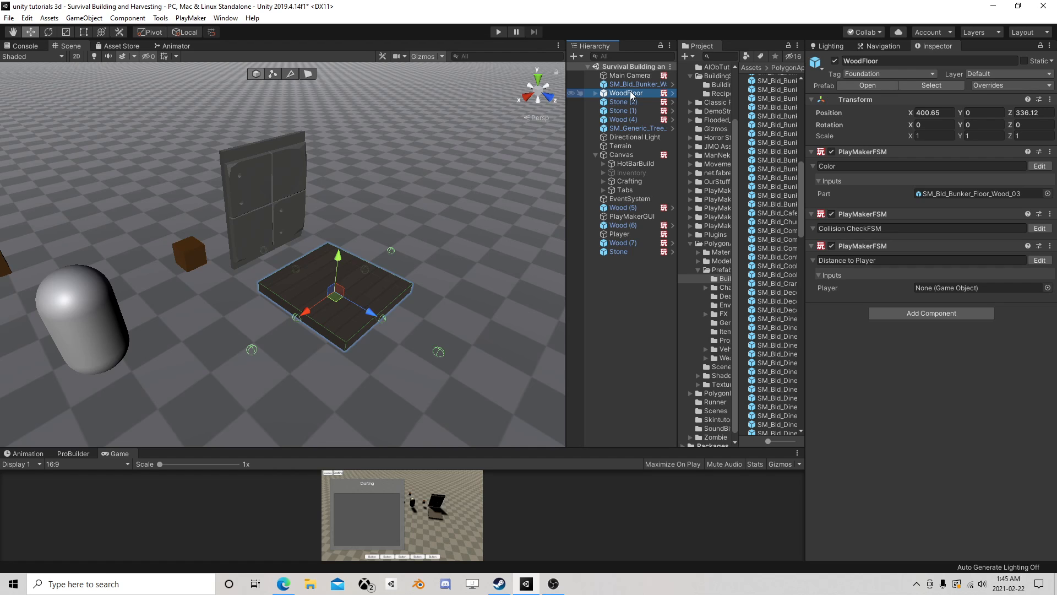
left_click(624, 101)
left_click(631, 94)
left_click(929, 86)
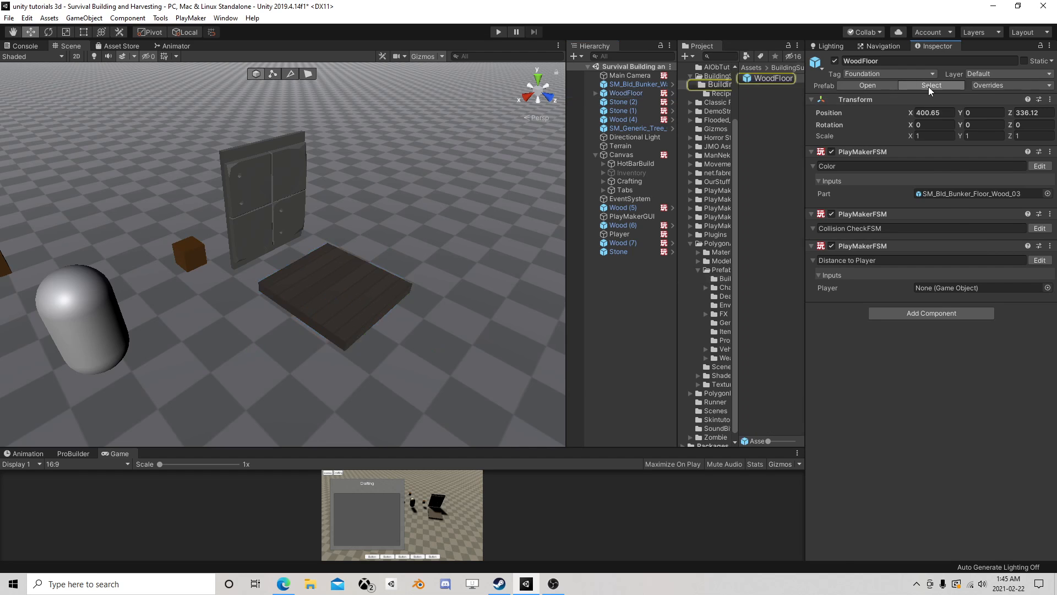
left_click(616, 91)
right_click(619, 92)
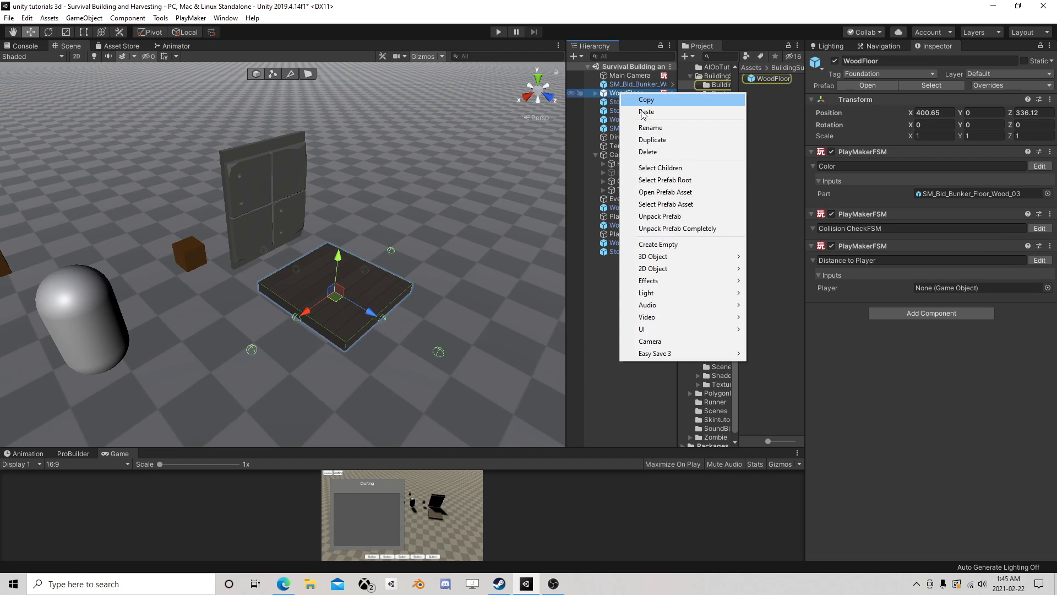
left_click(652, 214)
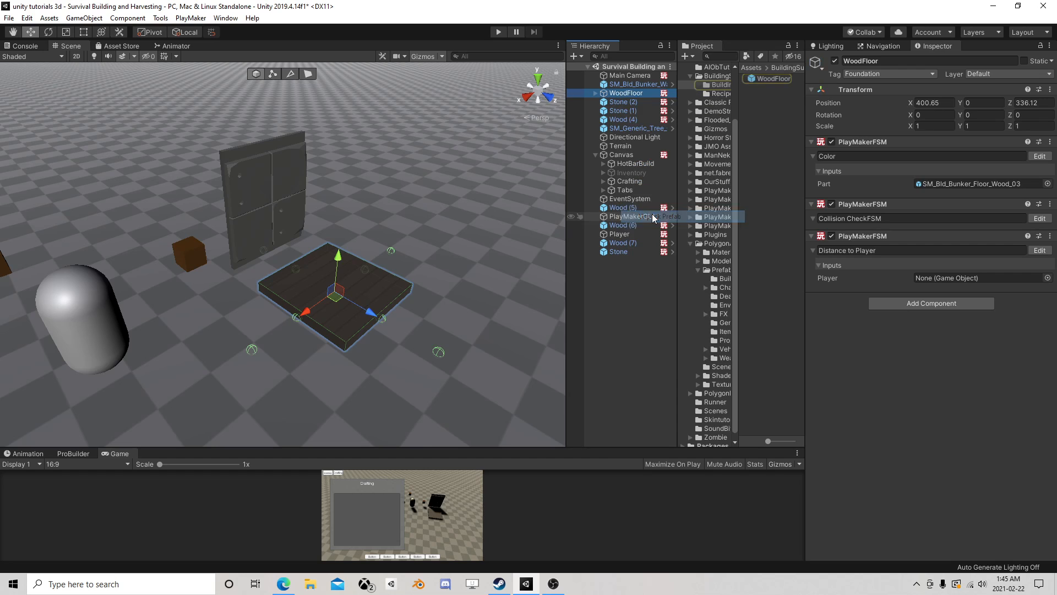
- Change the unpacked WoodFloor object's tag to Wall
left_click(619, 101)
left_click(609, 92)
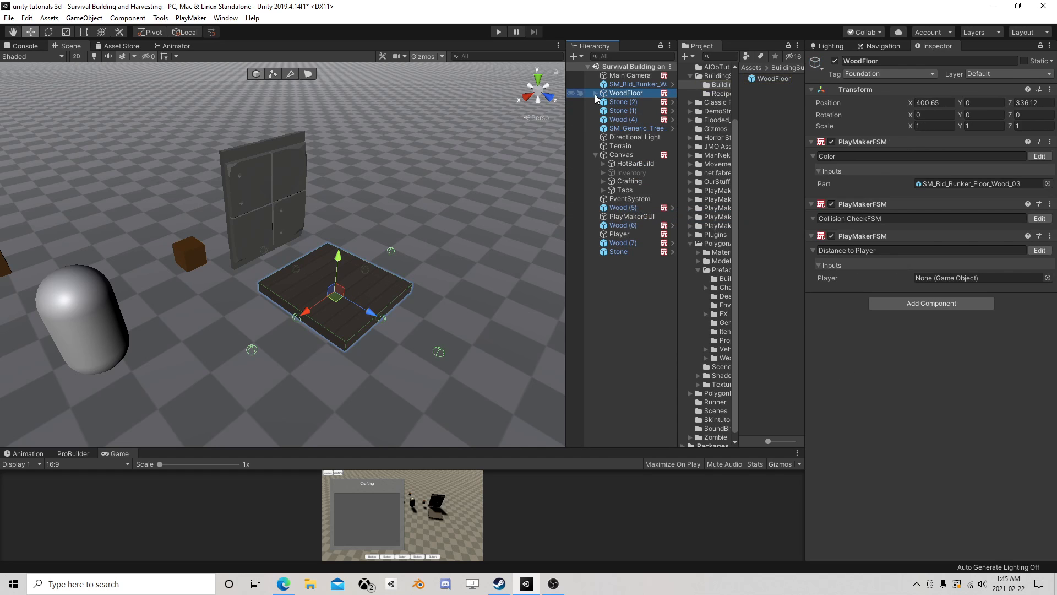
left_click(857, 75)
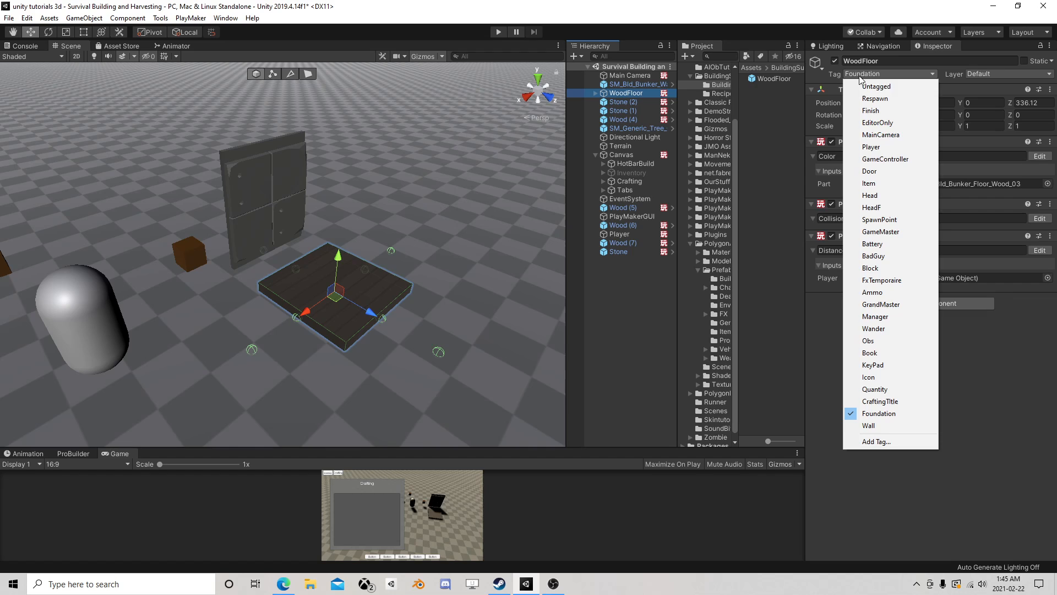
left_click(880, 427)
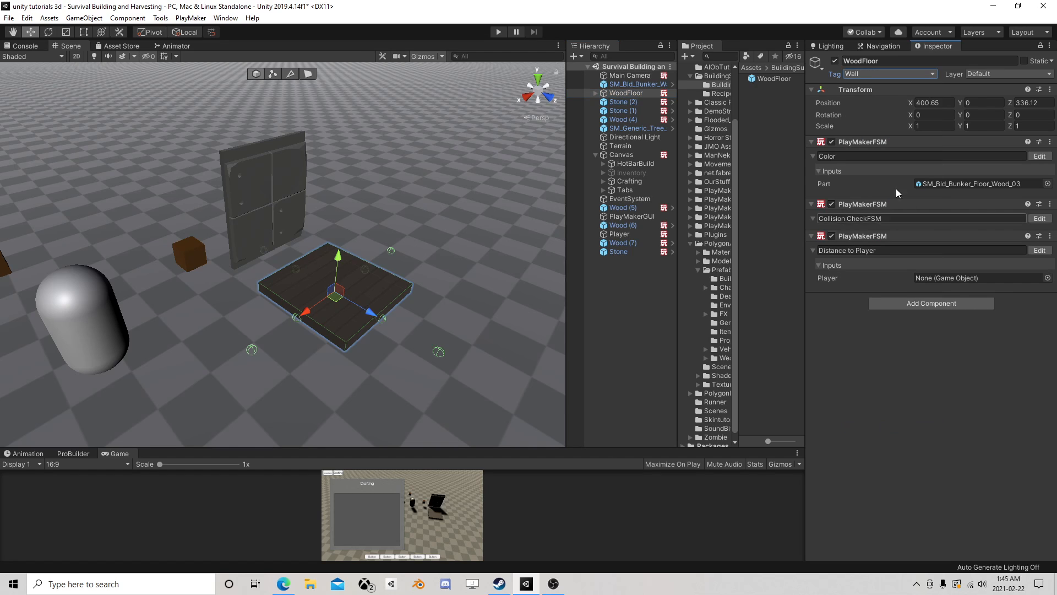
- Delete the wood floor mesh from WoodFloor's Model object and parent the SM_Bld_Bunker_Wall_Slab_x1_01 wall under Model instead
left_click(596, 93)
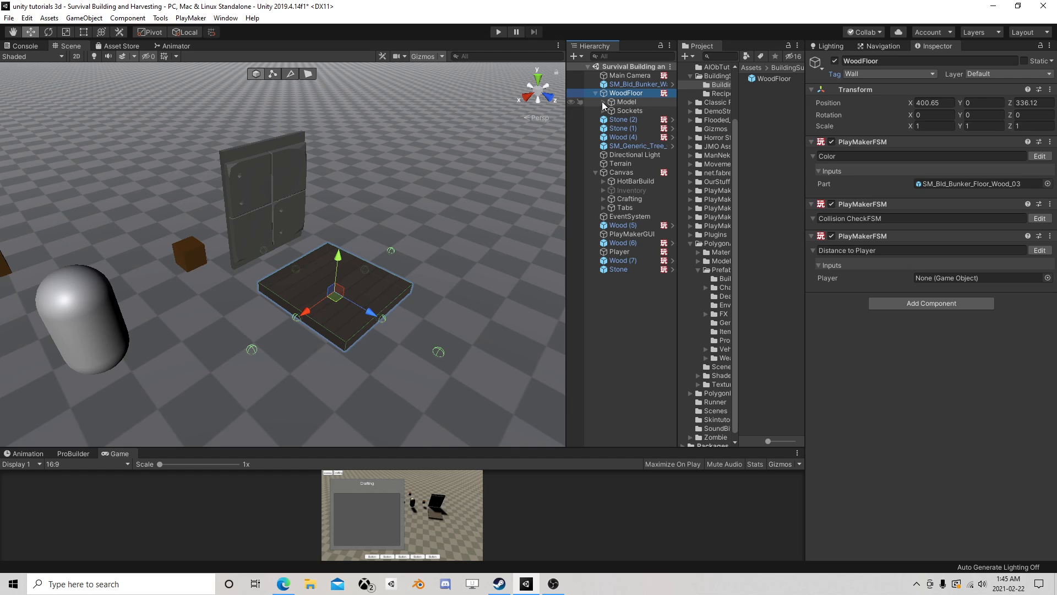
left_click(604, 101)
left_click(633, 111)
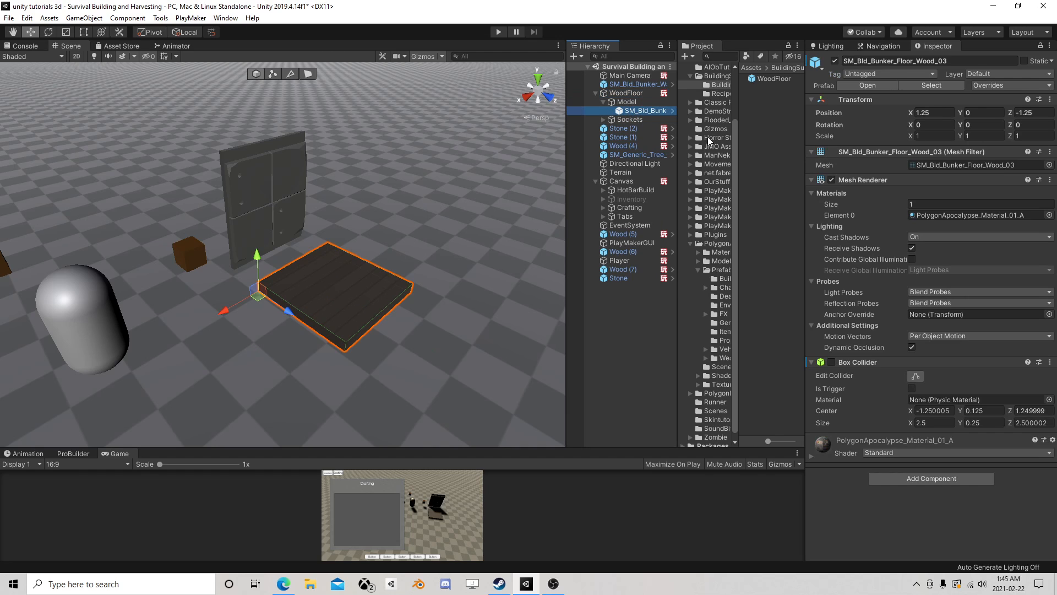
key("Delete")
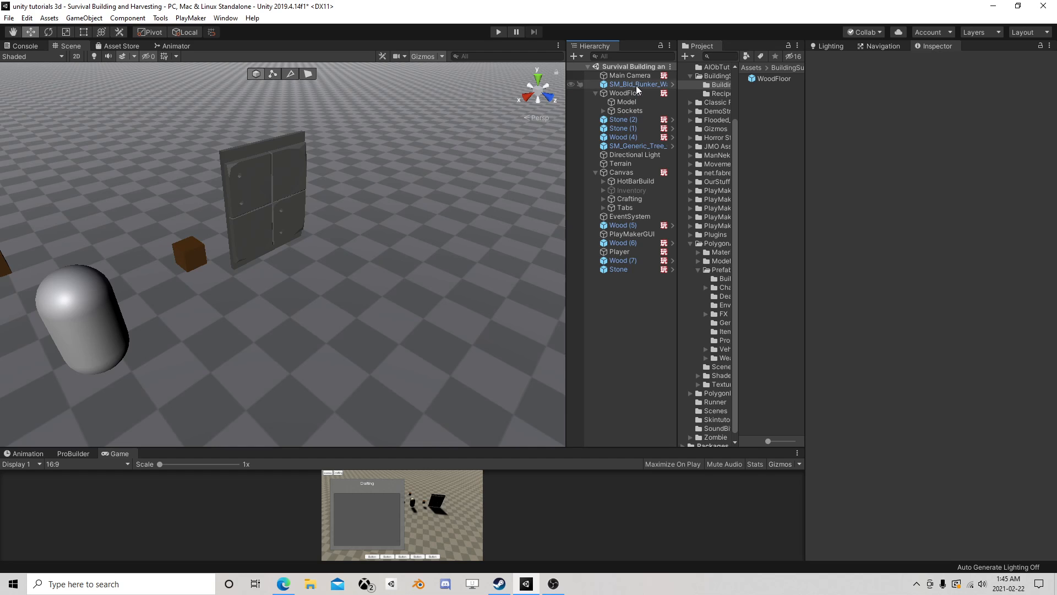
left_click_drag(636, 85, 636, 104)
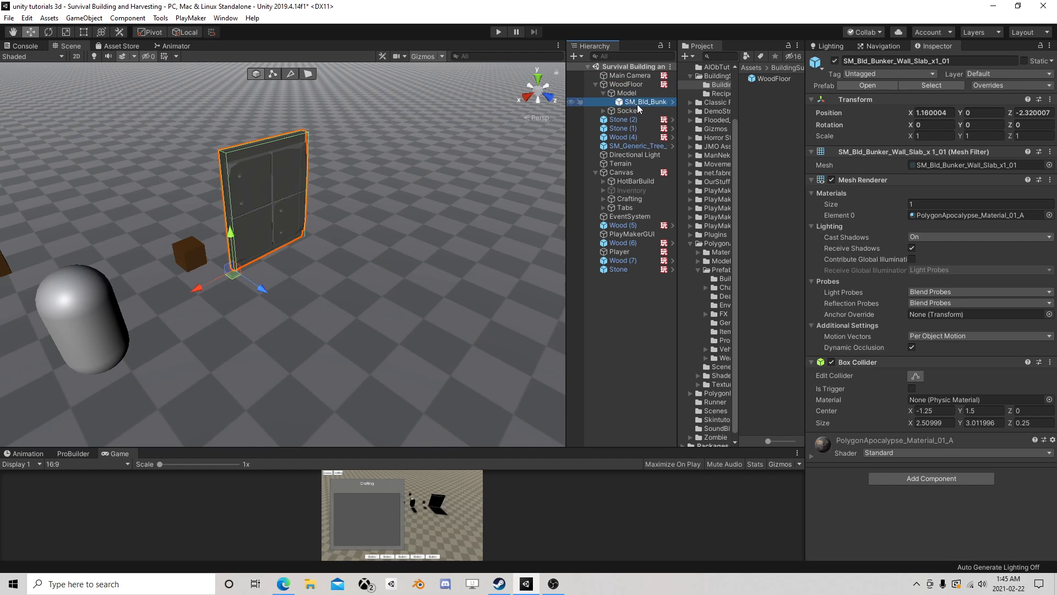
- Set the wall slab's local X and Z position to 0
left_click(927, 112)
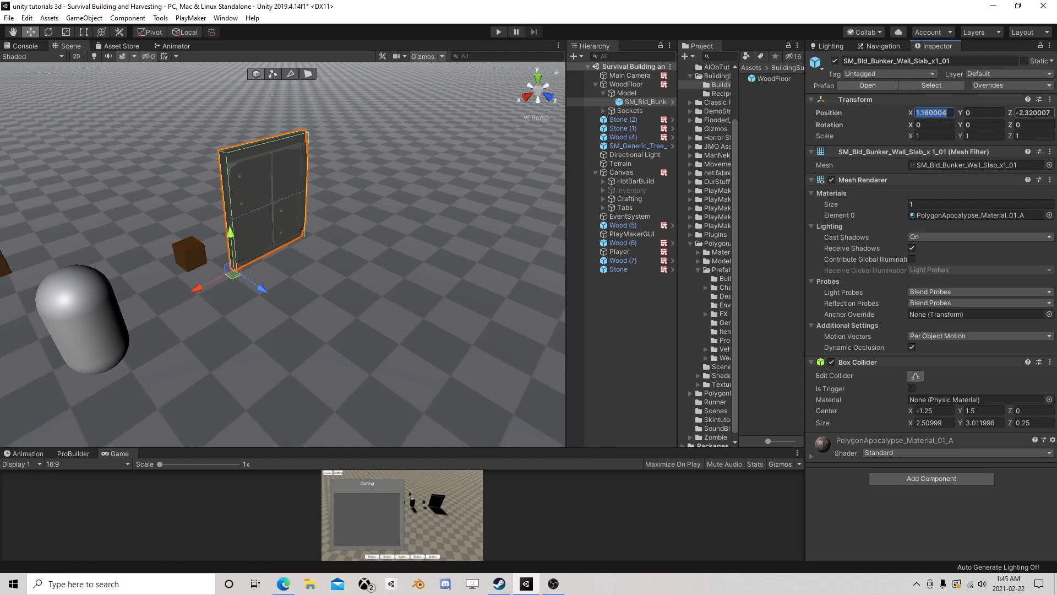
type("0")
left_click(1032, 113)
type("0")
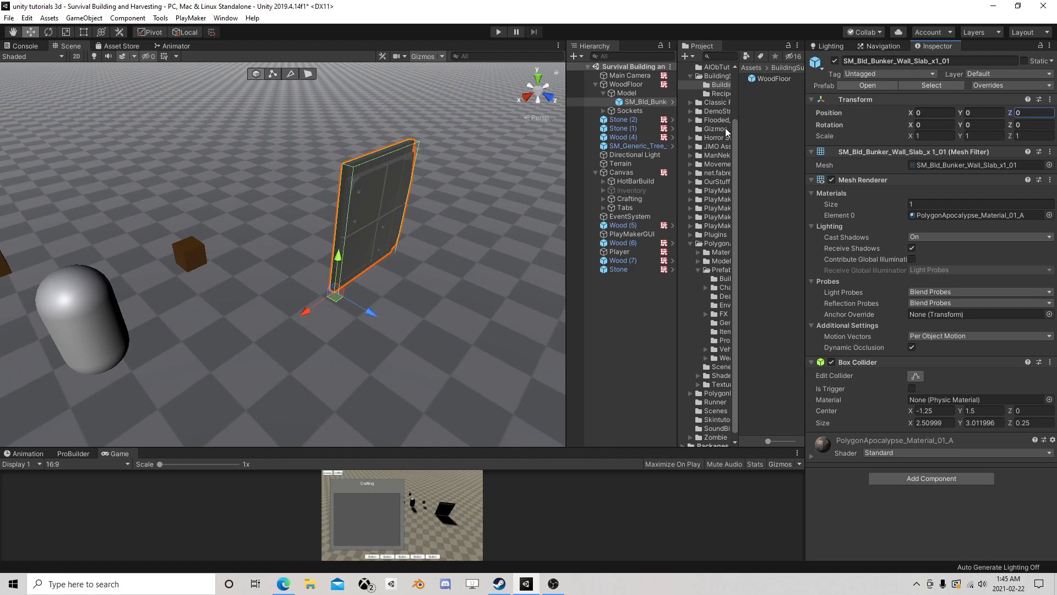
- Inspect the WoodFloor object around its wall model, then expand its Sockets children and widen the Hierarchy to read their names
left_click(628, 85)
middle_click_drag(477, 190, 337, 172)
right_click_drag(458, 195, 352, 208)
middle_click_drag(484, 237, 335, 193)
right_click_drag(394, 217, 318, 157)
middle_click_drag(537, 241, 452, 192)
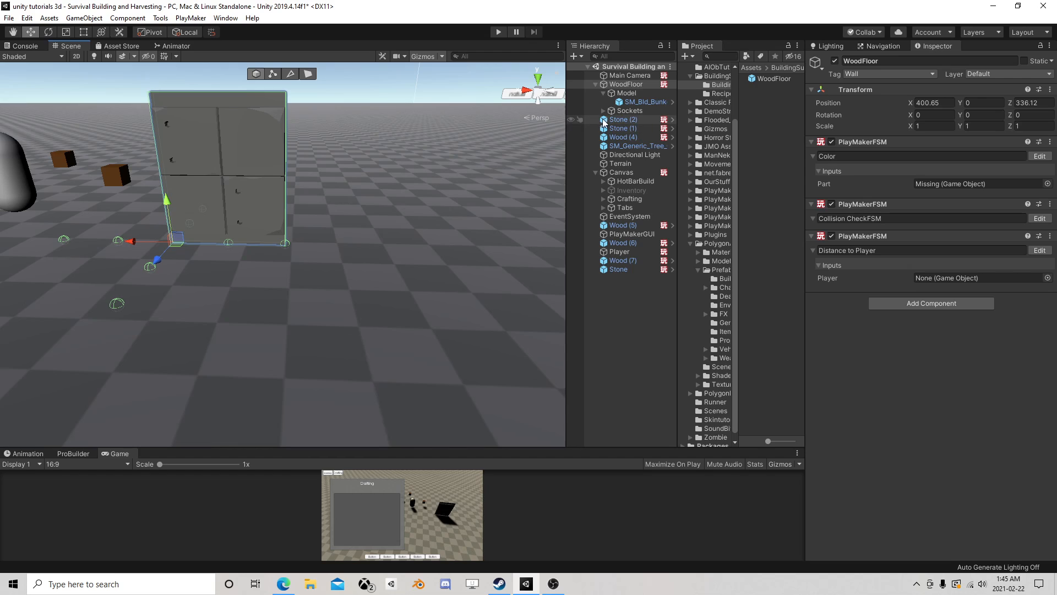
left_click(603, 110)
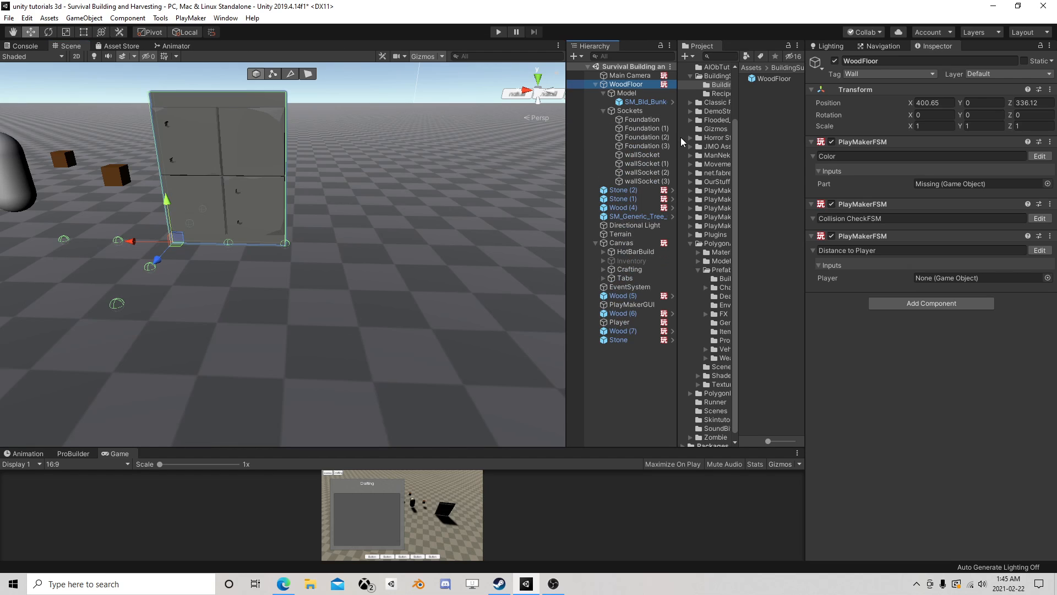
left_click(680, 137)
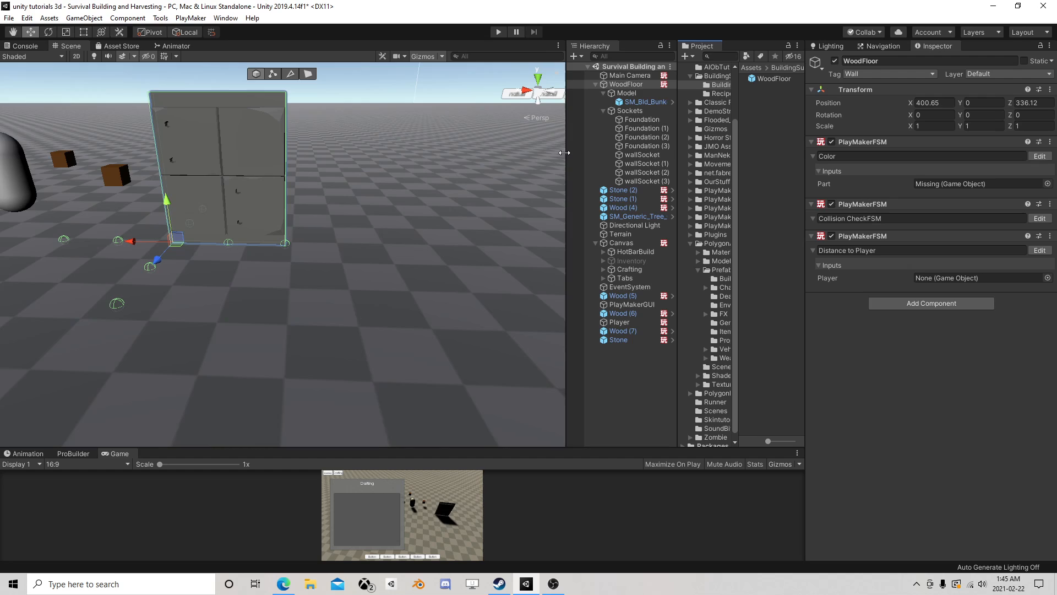
left_click_drag(564, 152, 488, 149)
- Deactivate all eight Foundation and wallSocket objects under WoodFloor's Sockets, then collapse the Sockets group
left_click(569, 119)
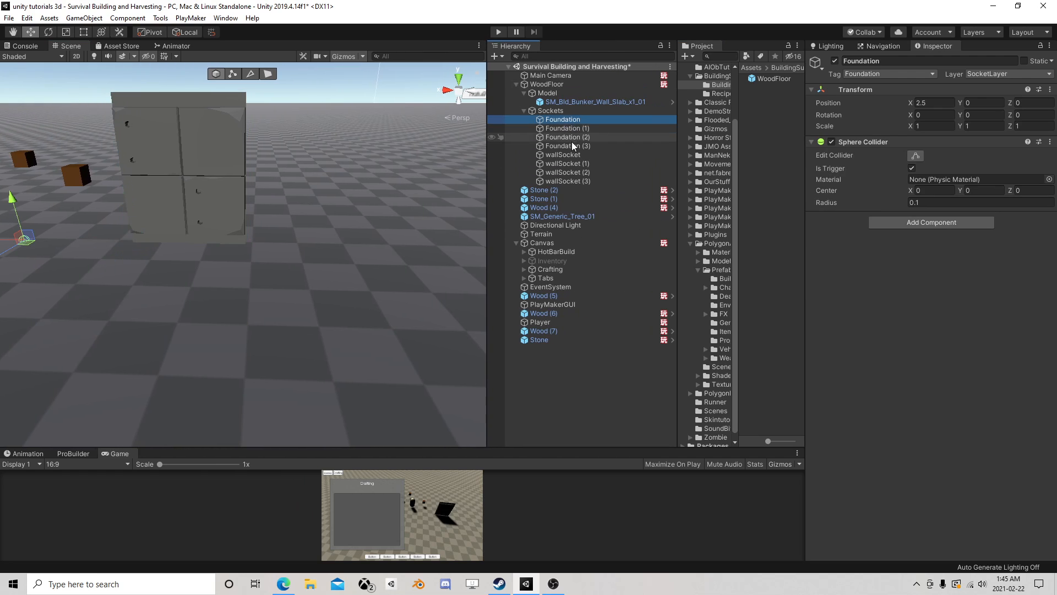
left_click(570, 146, "shift")
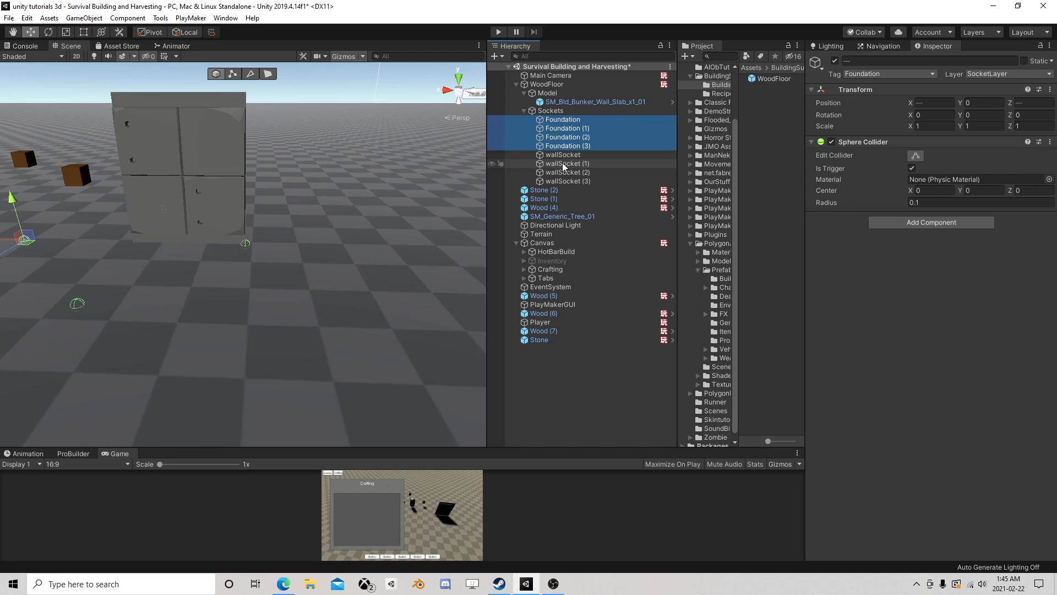
middle_click_drag(248, 161, 266, 181)
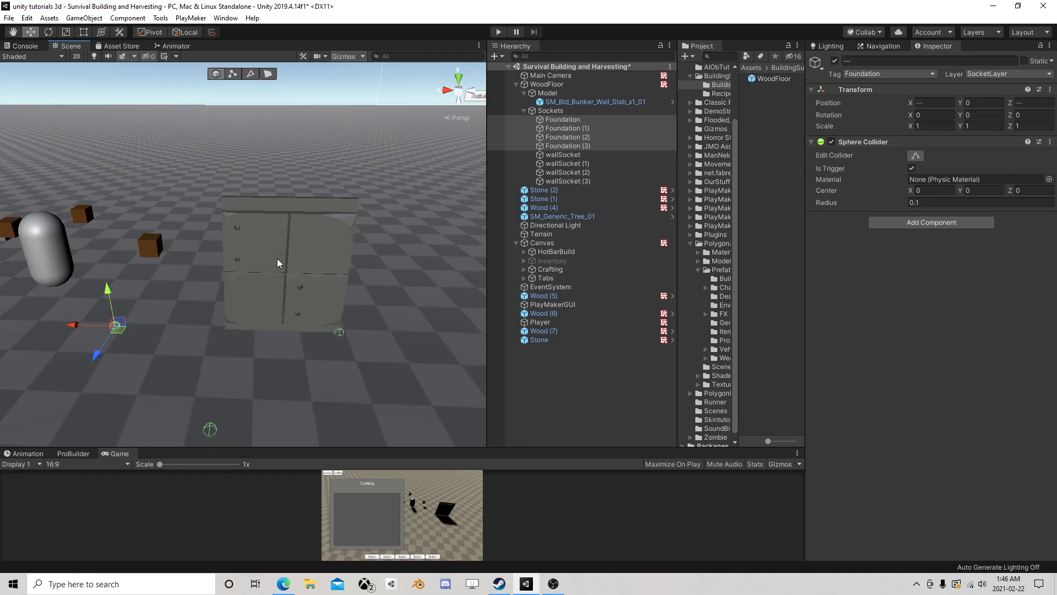
left_click(556, 120)
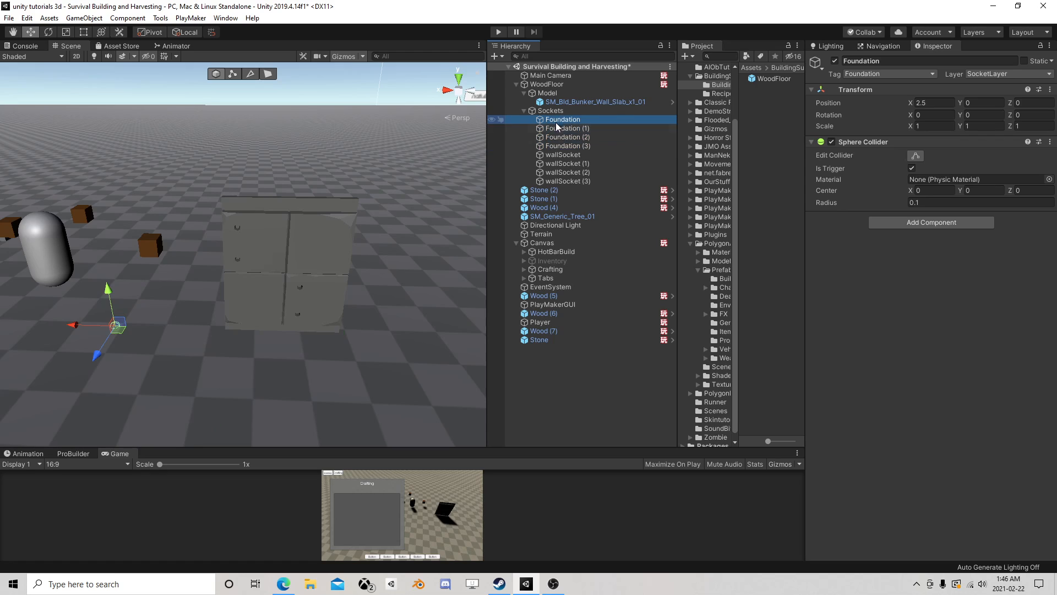
left_click(569, 179, "shift")
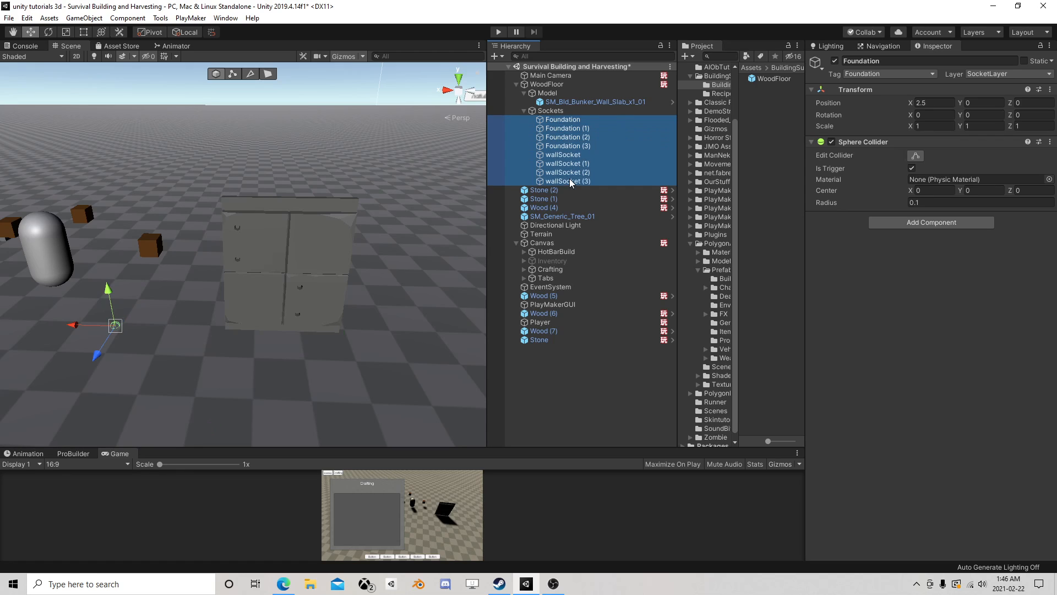
left_click(834, 61)
left_click(556, 113)
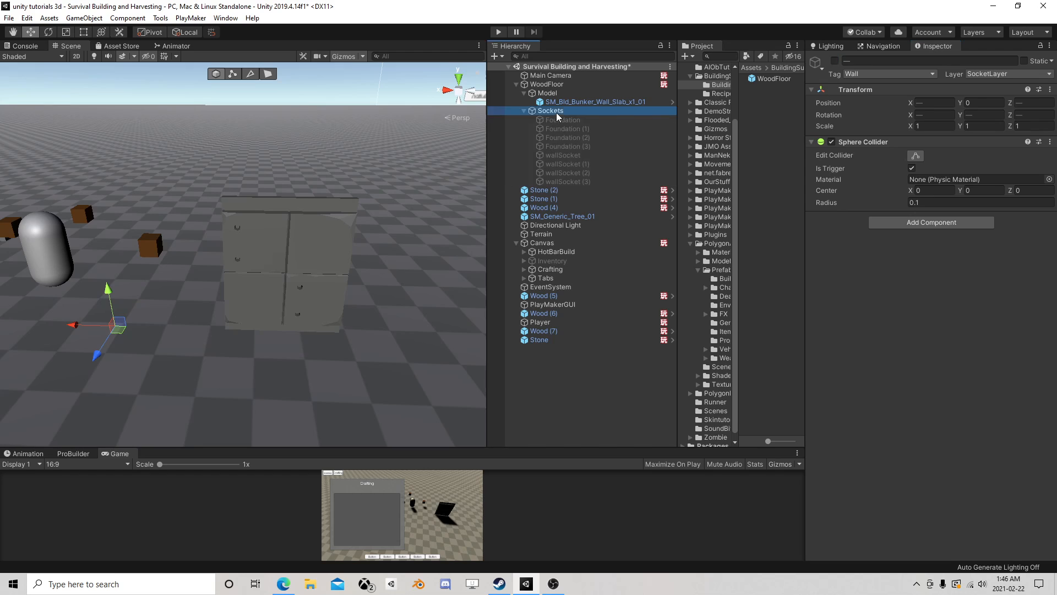
left_click(523, 111)
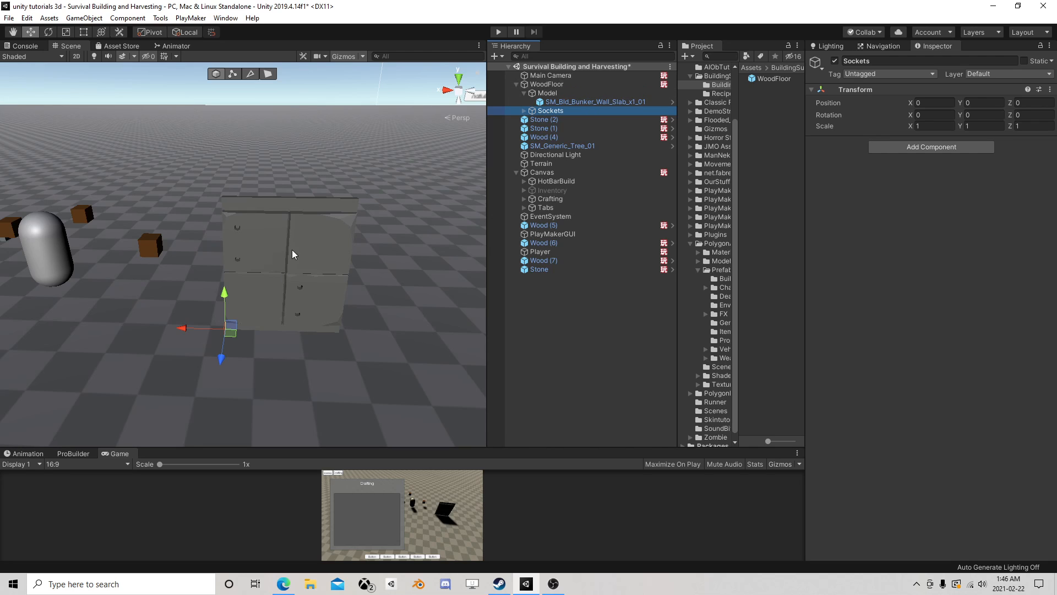
- Set the local X position of SM_Bld_Bunker_Wall_Slab_x1_01 to 1.25 to centre it on the WoodFloor pivot
right_click_drag(292, 254, 213, 264)
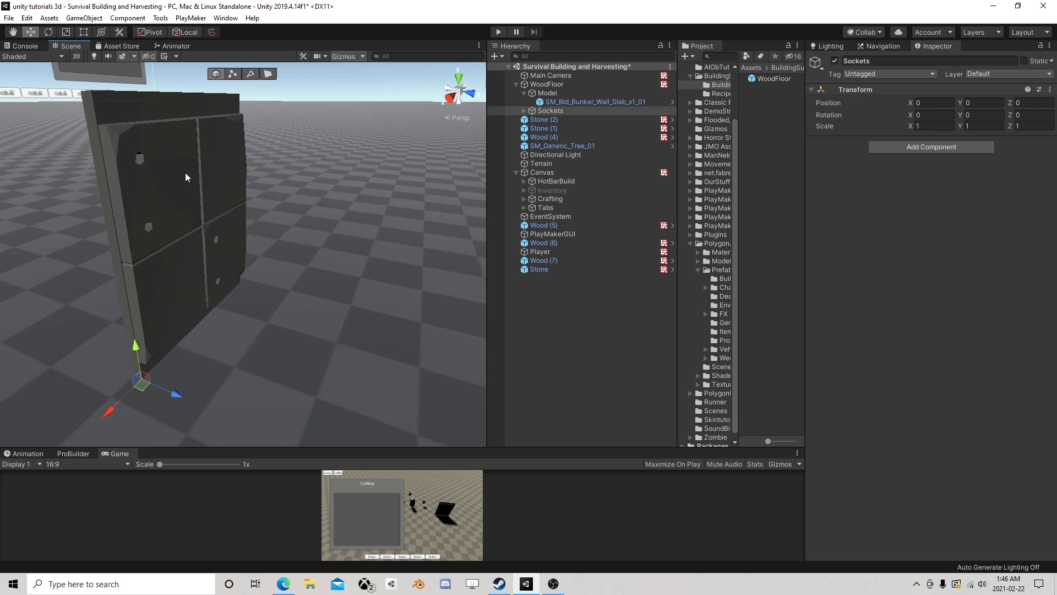
right_click_drag(338, 210, 276, 242)
scroll(276, 242, "down", 6)
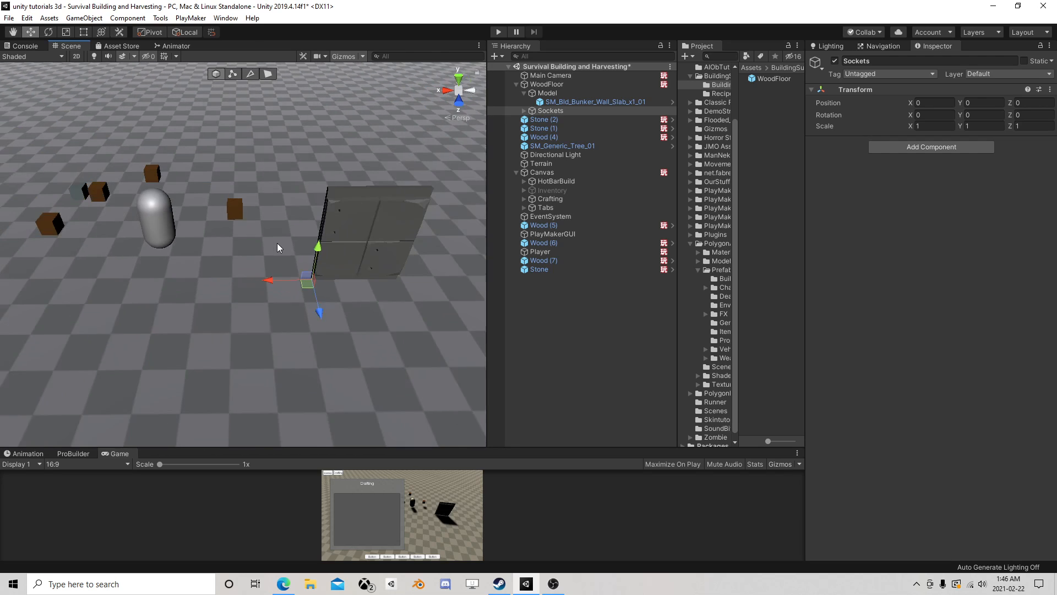
middle_click_drag(276, 243, 250, 234)
scroll(250, 233, "up", 1)
left_click(253, 249)
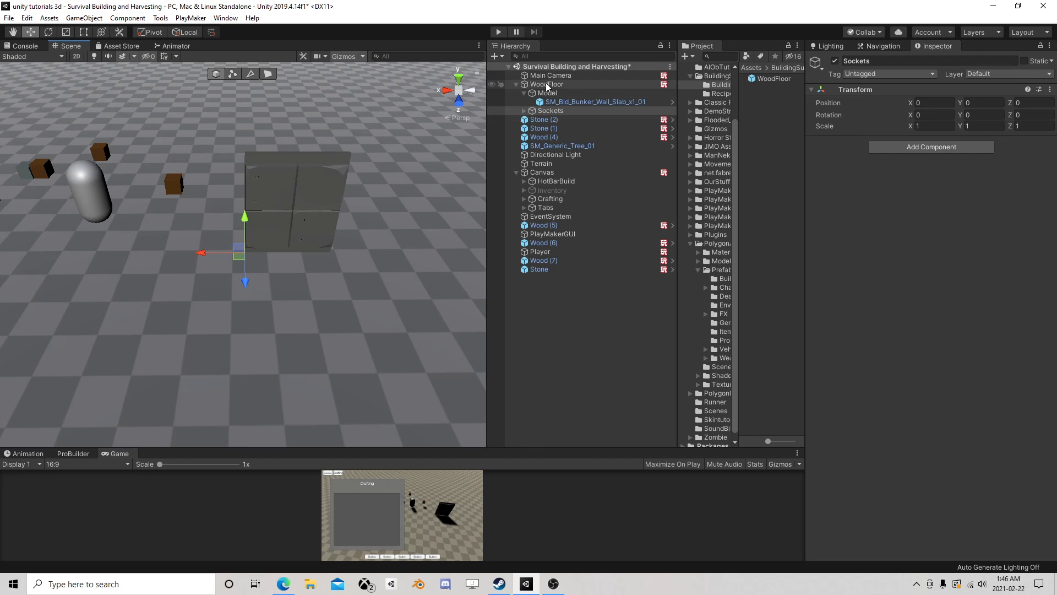
scroll(253, 253, "up", 4)
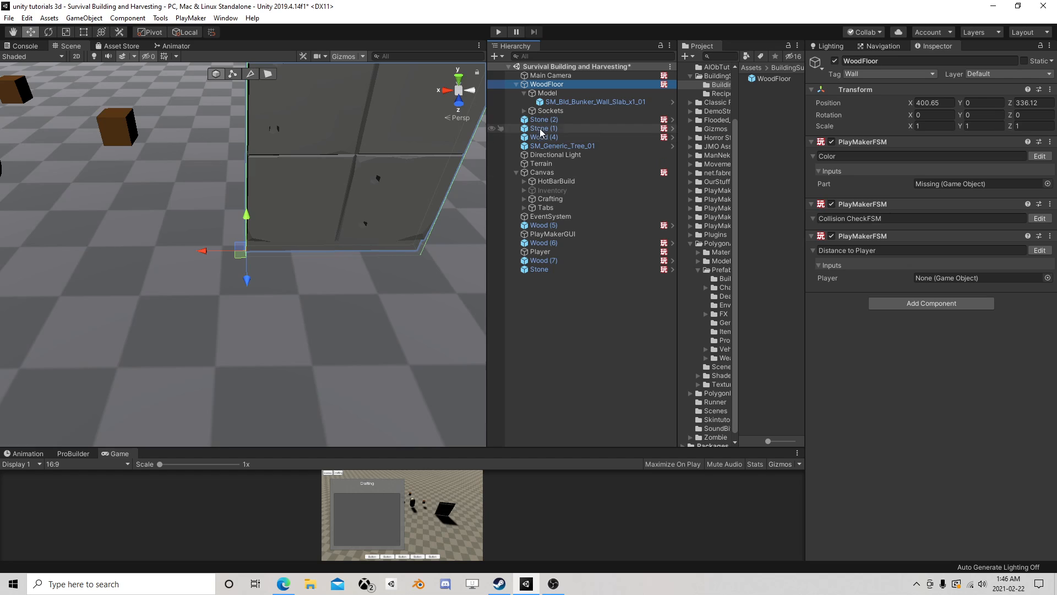
left_click(585, 102)
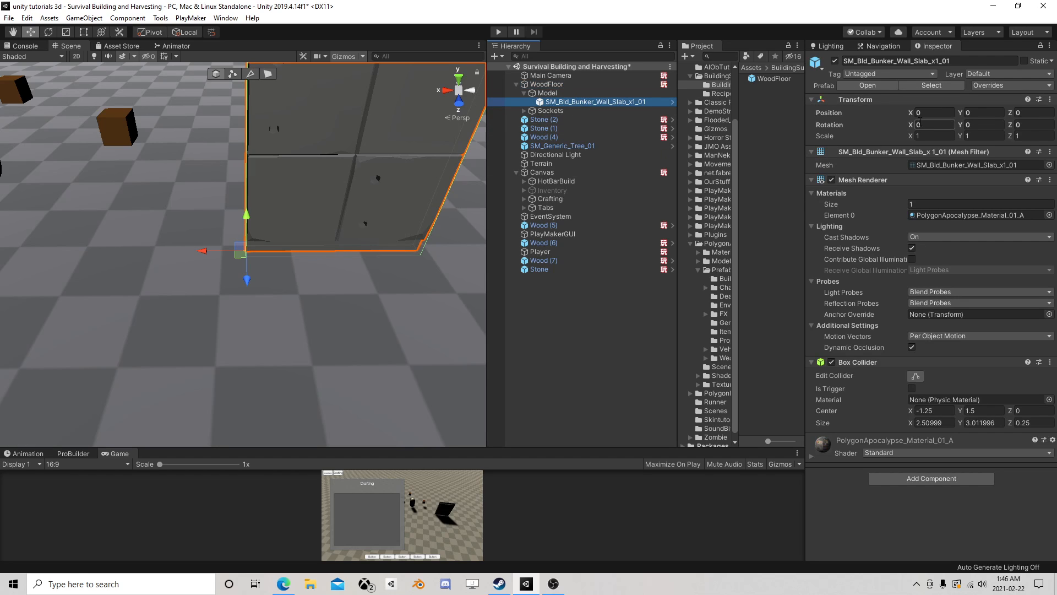
left_click(931, 112)
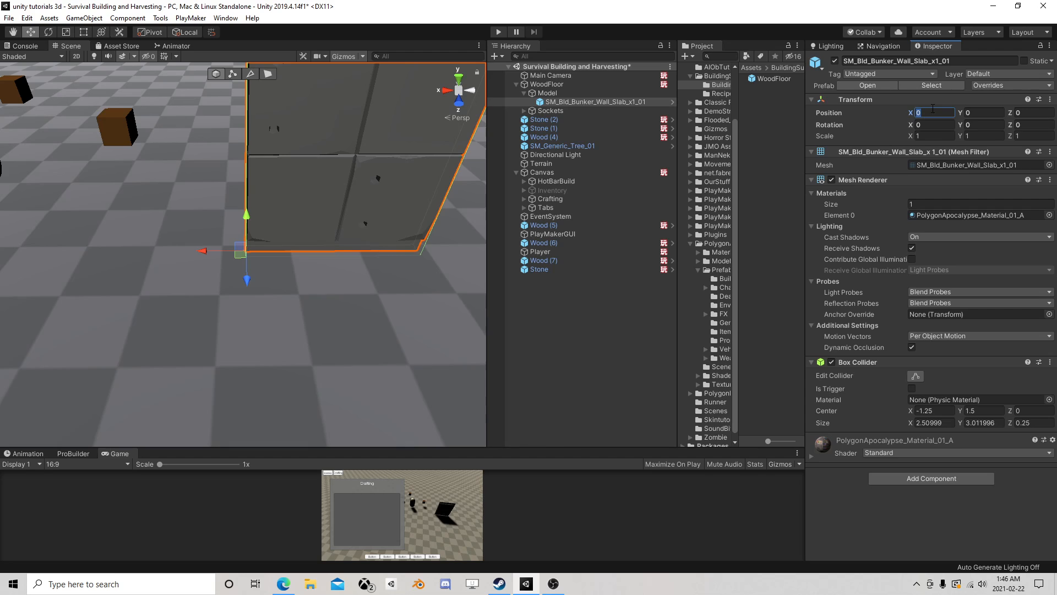
type("1.25")
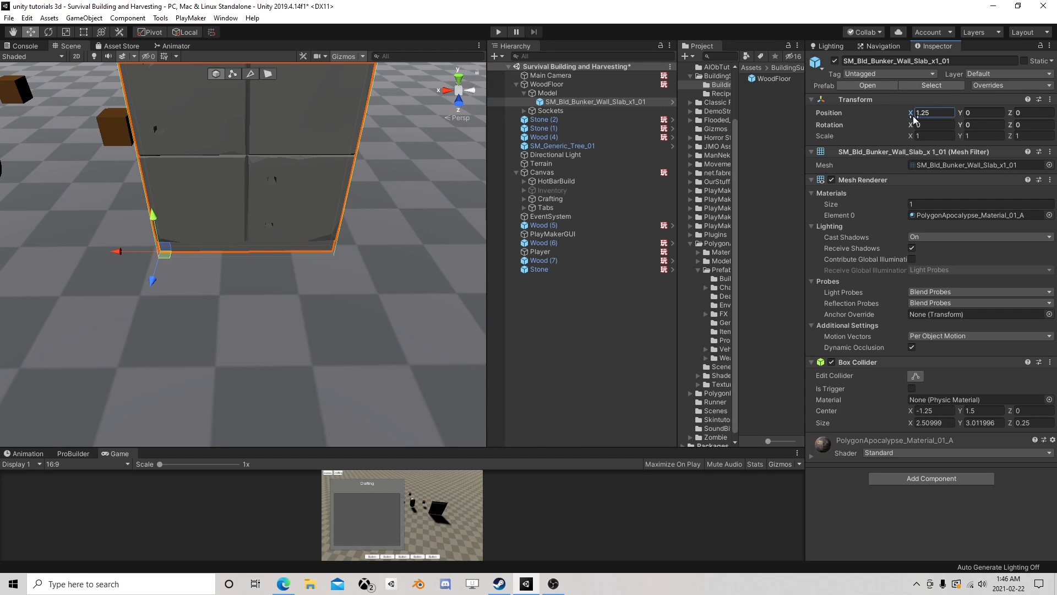
- Examine from several angles how the WoodFloor pivot lines up with the base of the wall slab
left_click(550, 85)
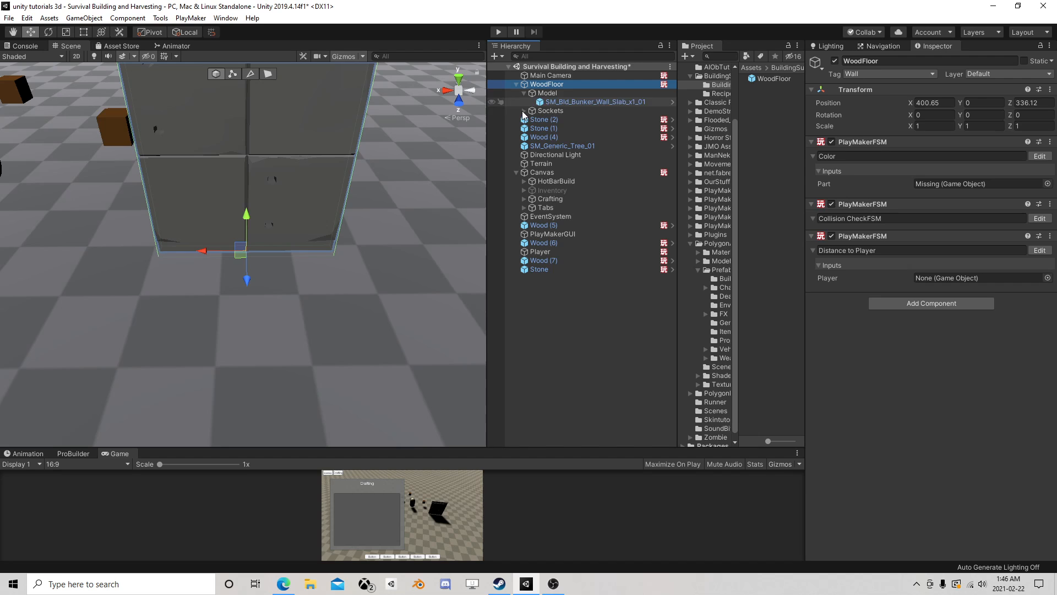
right_click_drag(132, 241, 370, 220)
key("a")
key("s")
scroll(370, 220, "up", 2)
left_click_drag(362, 222, 273, 223, "alt")
middle_click_drag(273, 228, 260, 251)
right_click_drag(259, 251, 220, 260)
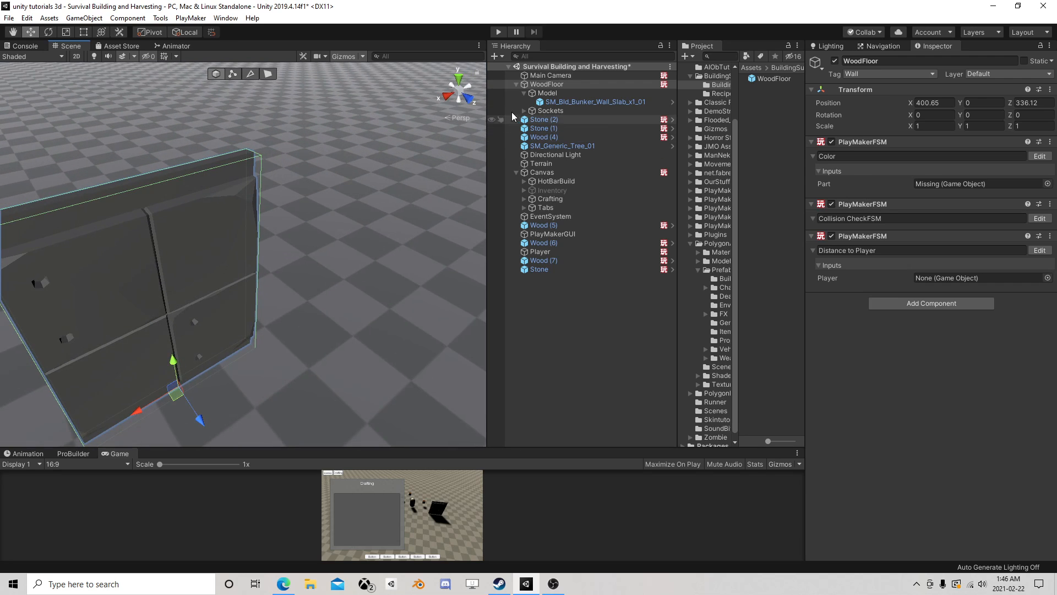
- Rename the WoodFloor object as StoneWall and collapse its children
left_click(553, 87)
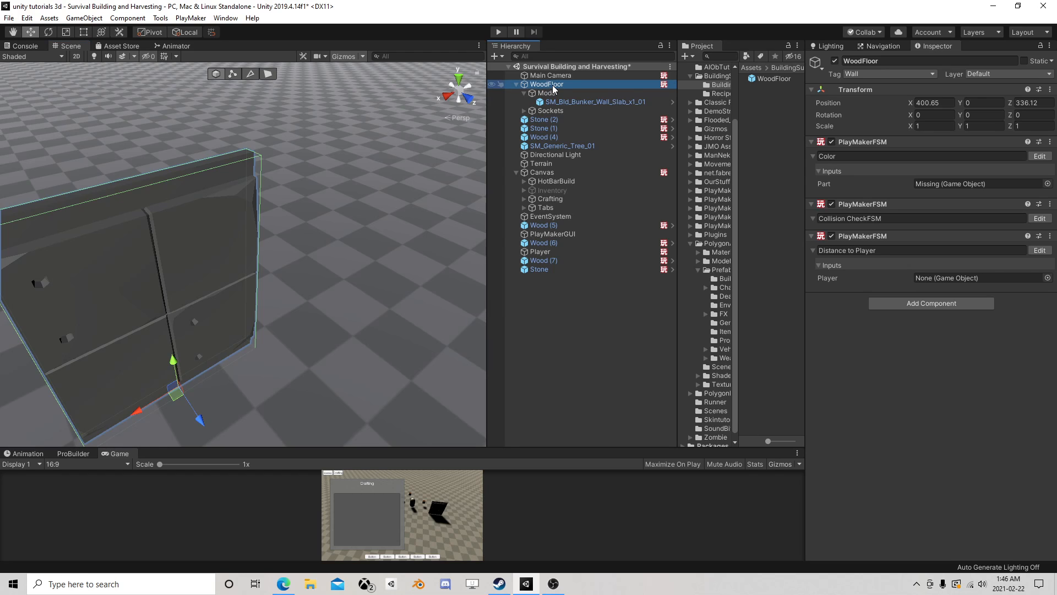
left_click(553, 85)
type("St")
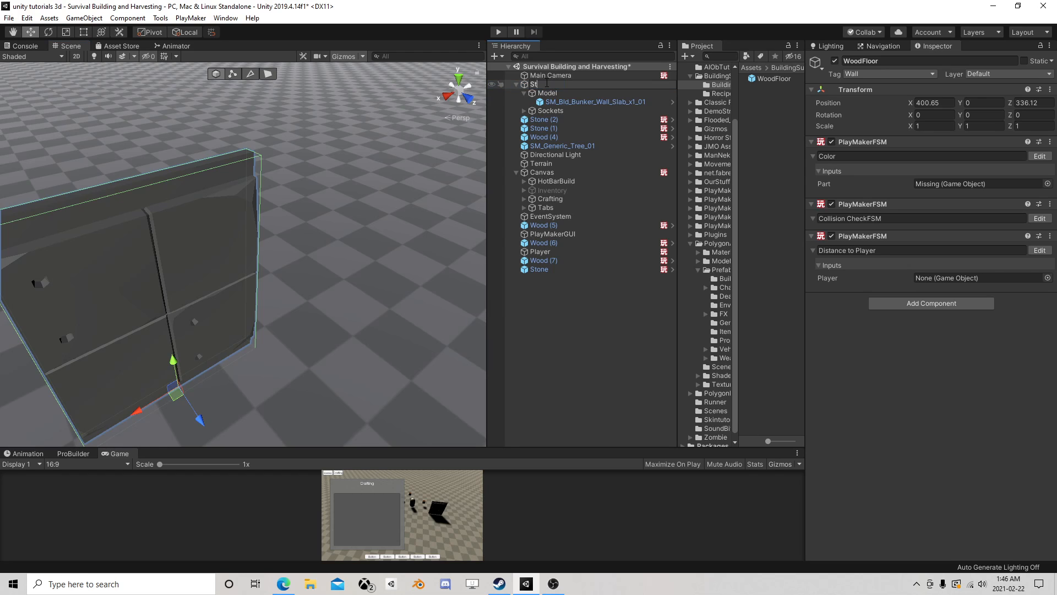
type("oneWall")
key("Return")
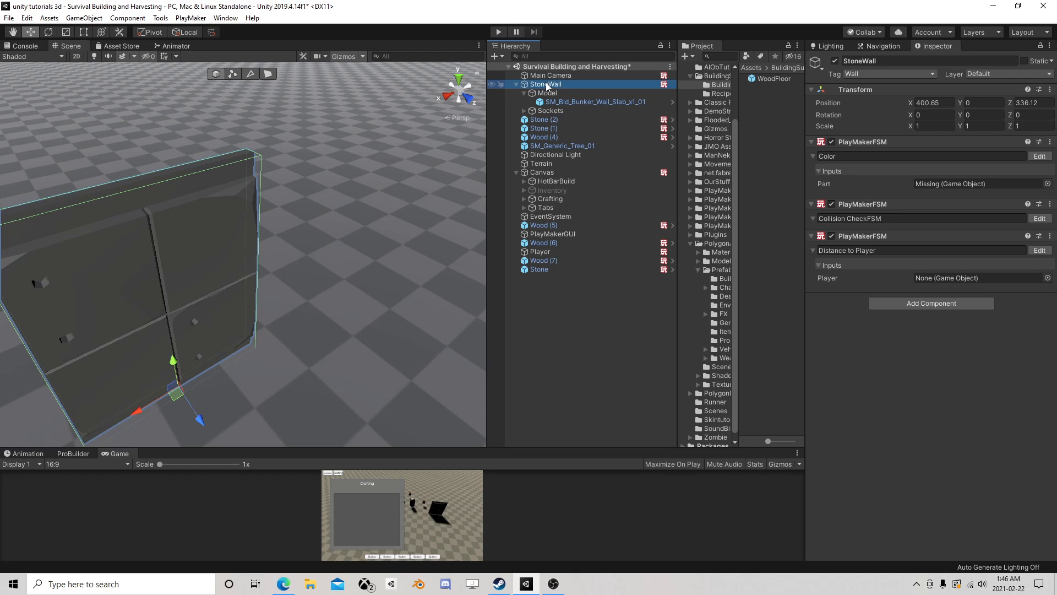
left_click(517, 84)
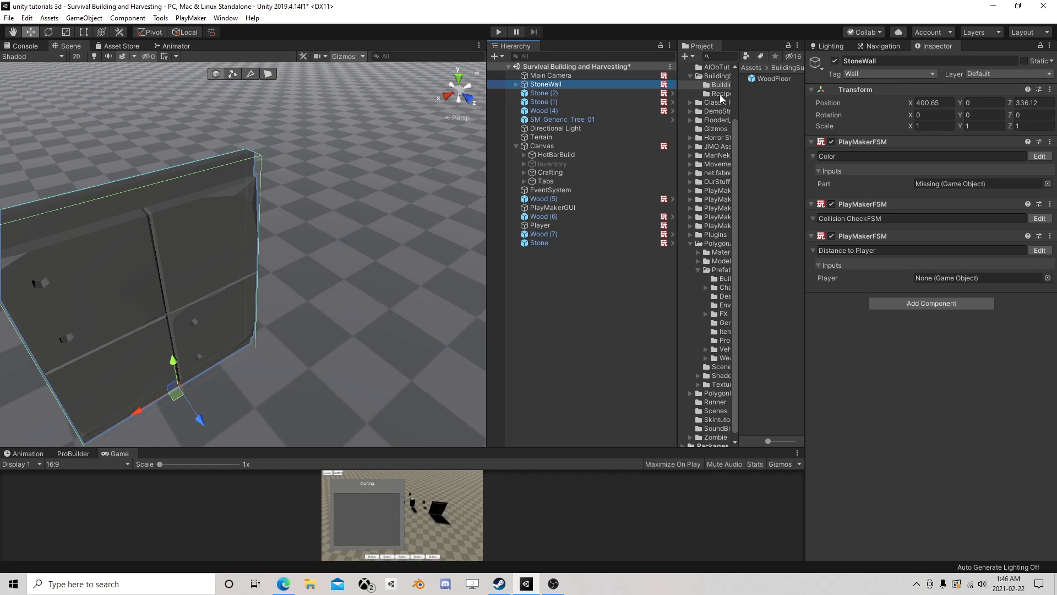
- Save the StoneWall object as a prefab in the BuildingParts folder and select the new asset
left_click_drag(678, 135, 710, 132)
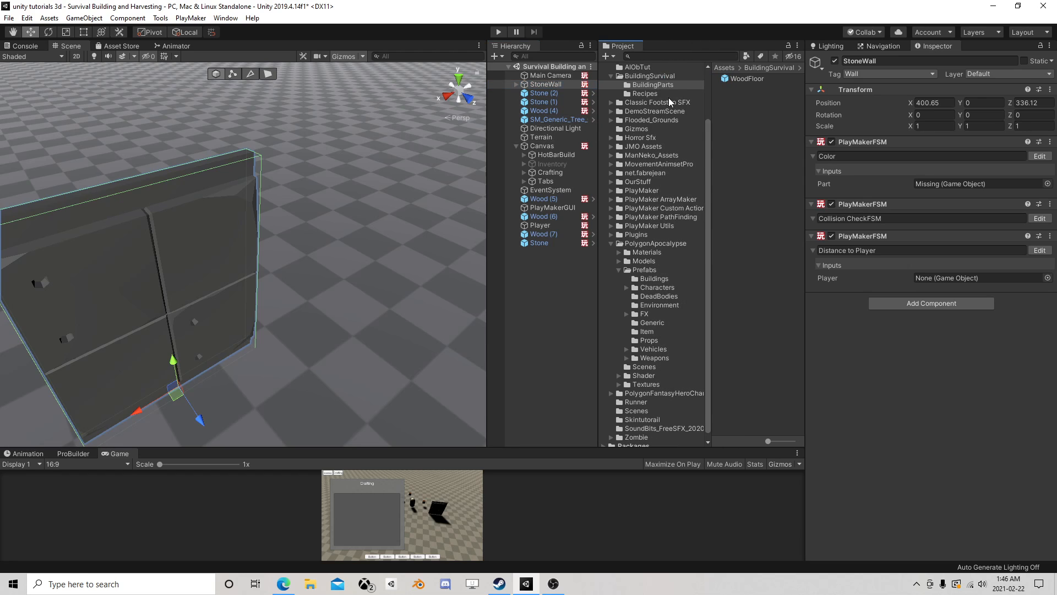
left_click_drag(553, 86, 657, 88)
left_click(545, 84)
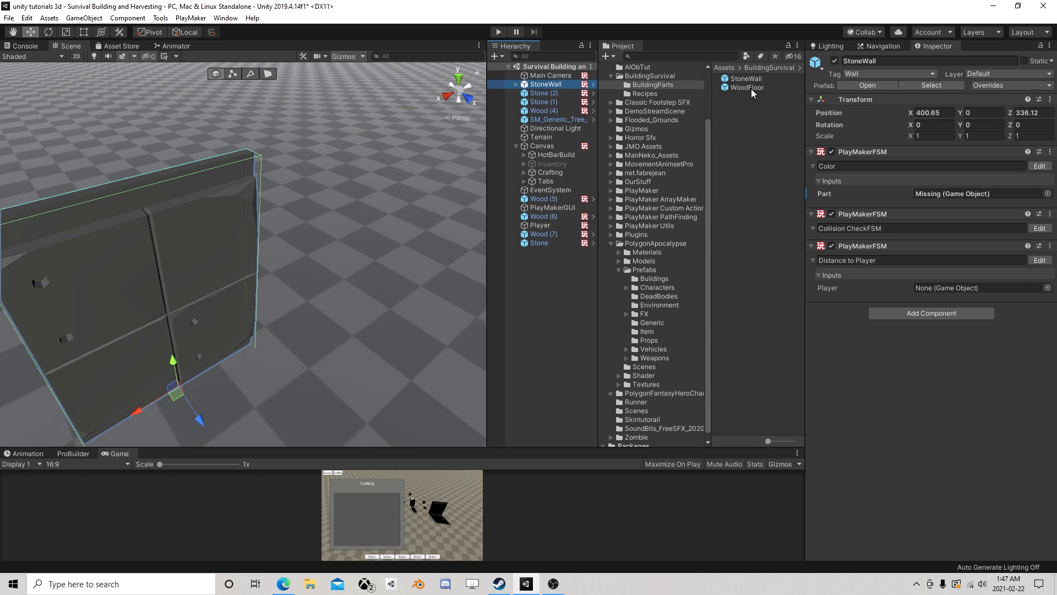
left_click(655, 87)
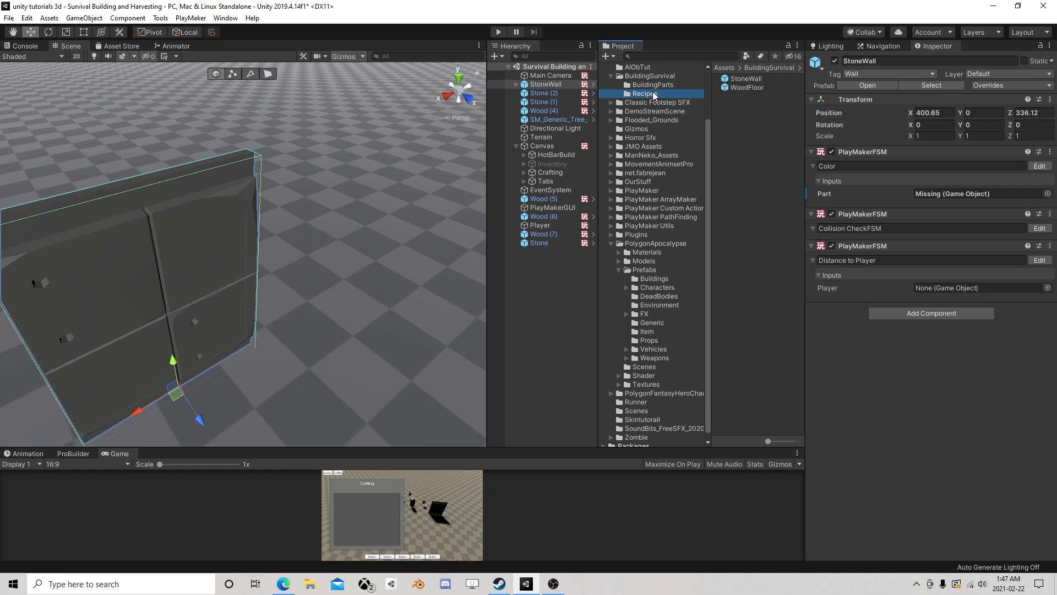
left_click(746, 78)
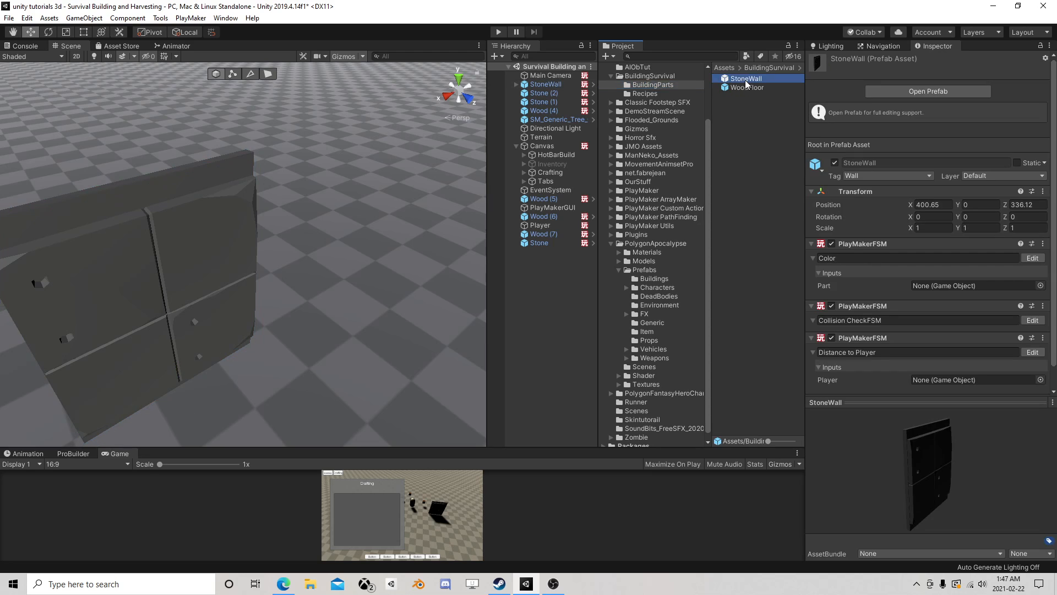
- Open the StoneWall prefab for editing from its scene instance, leaving the instance's Color FSM closed
left_click(545, 84)
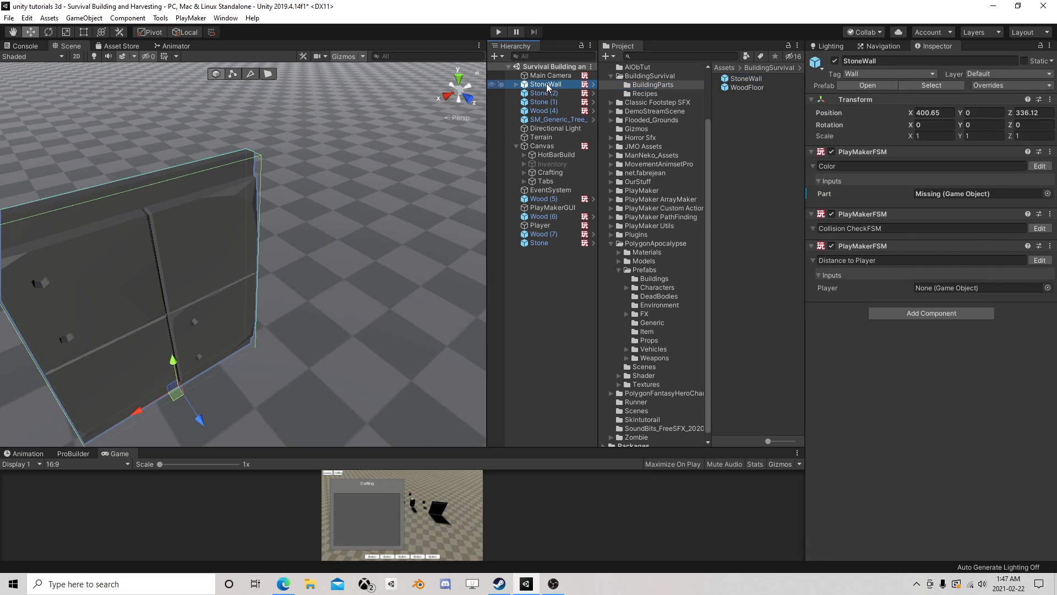
left_click(1038, 166)
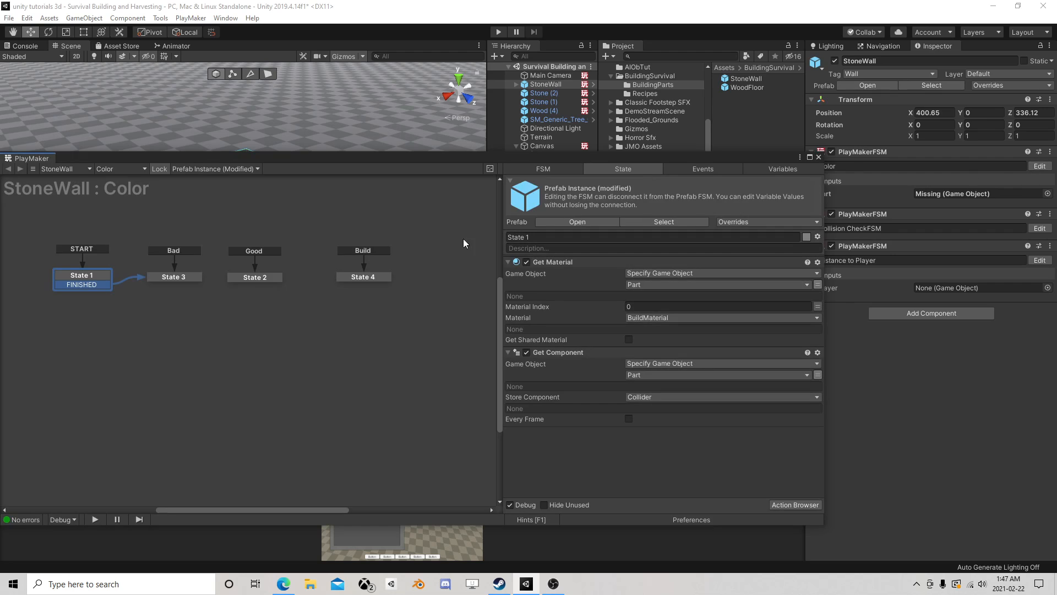
left_click(820, 157)
left_click(882, 84)
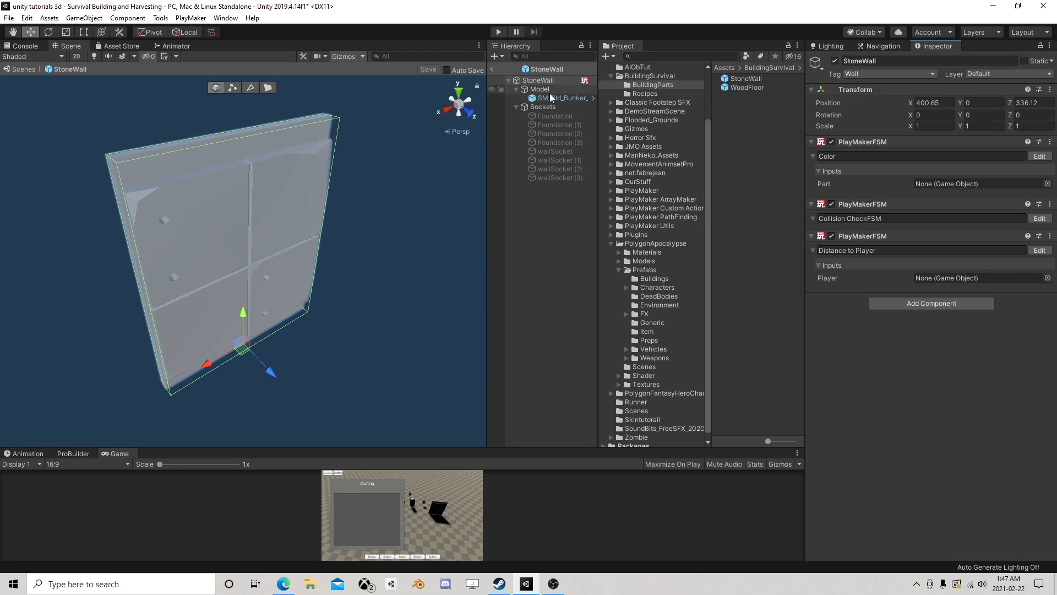
- Review the actions in the prefab's Color FSM for the Bad, Good and Build states and the start state
left_click(1038, 157)
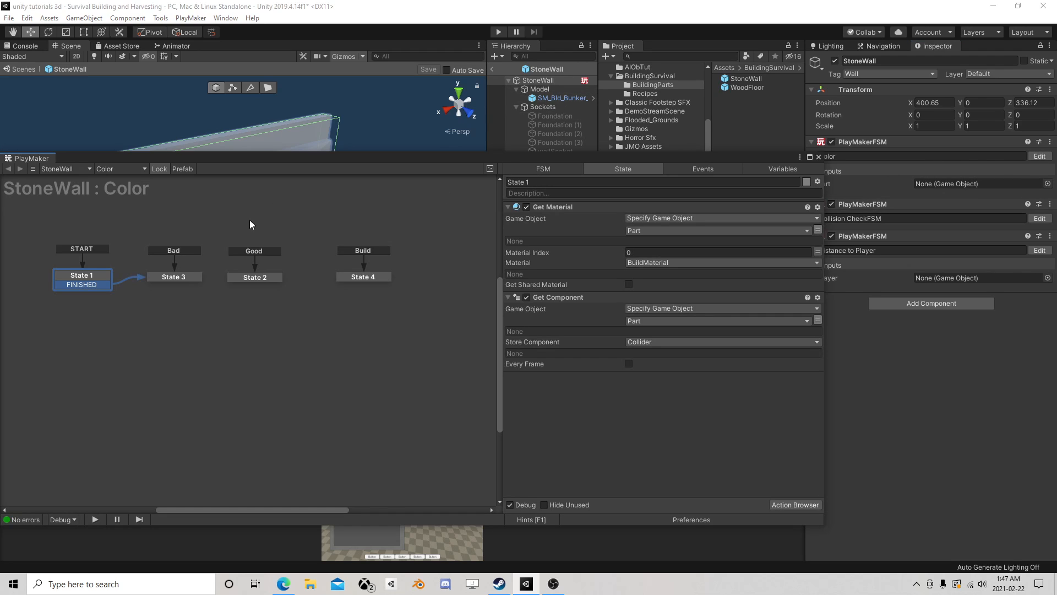
left_click(176, 278)
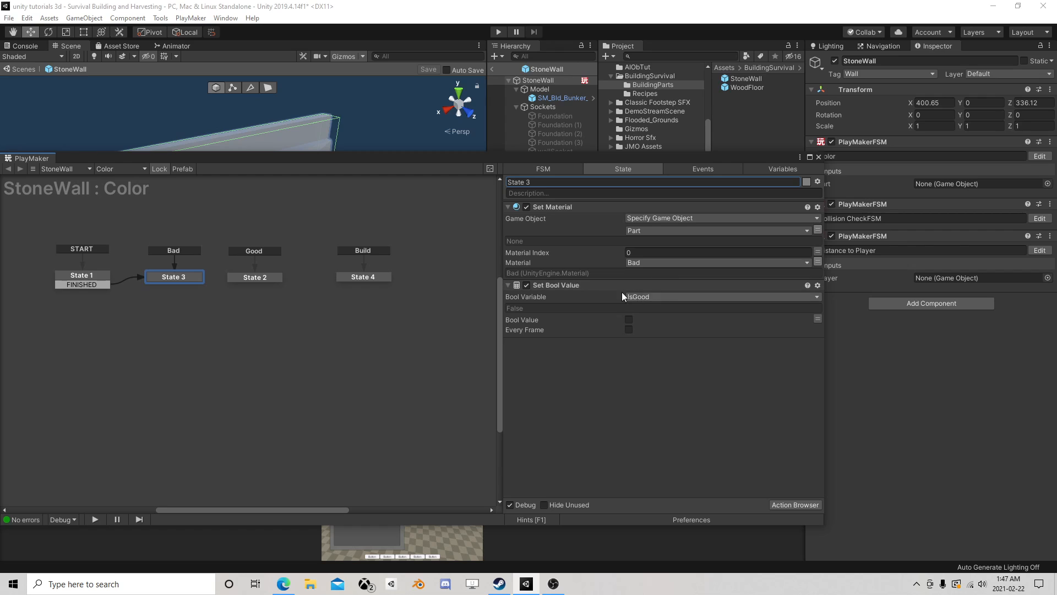
left_click(317, 267)
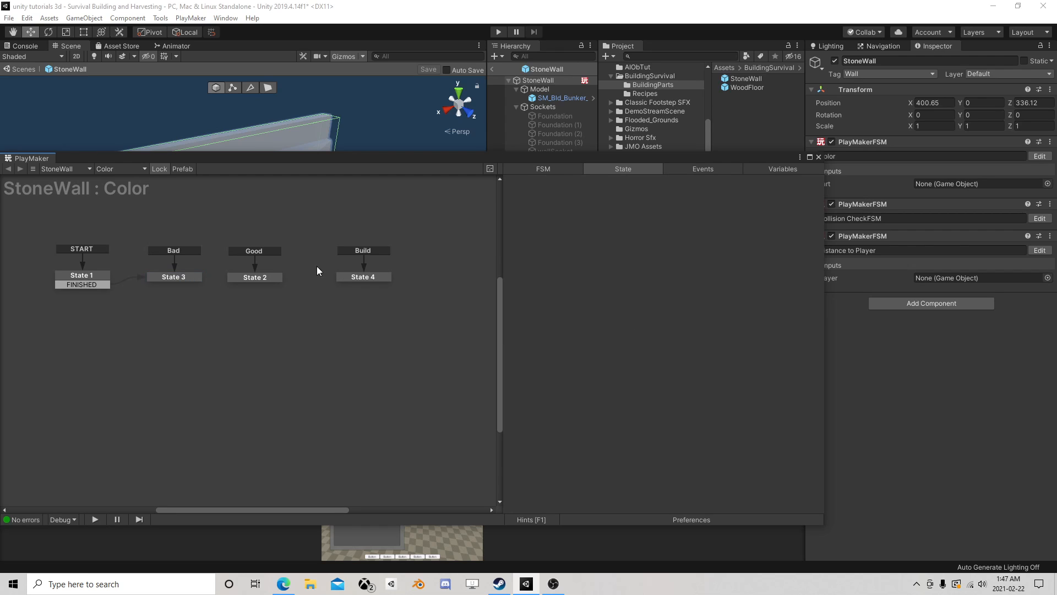
left_click(254, 279)
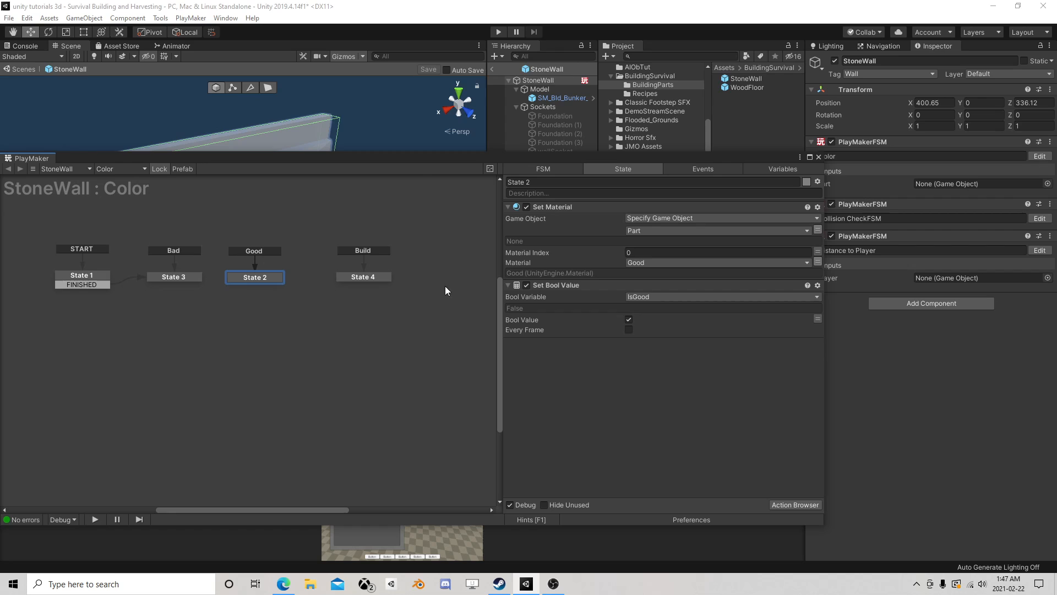
left_click(364, 278)
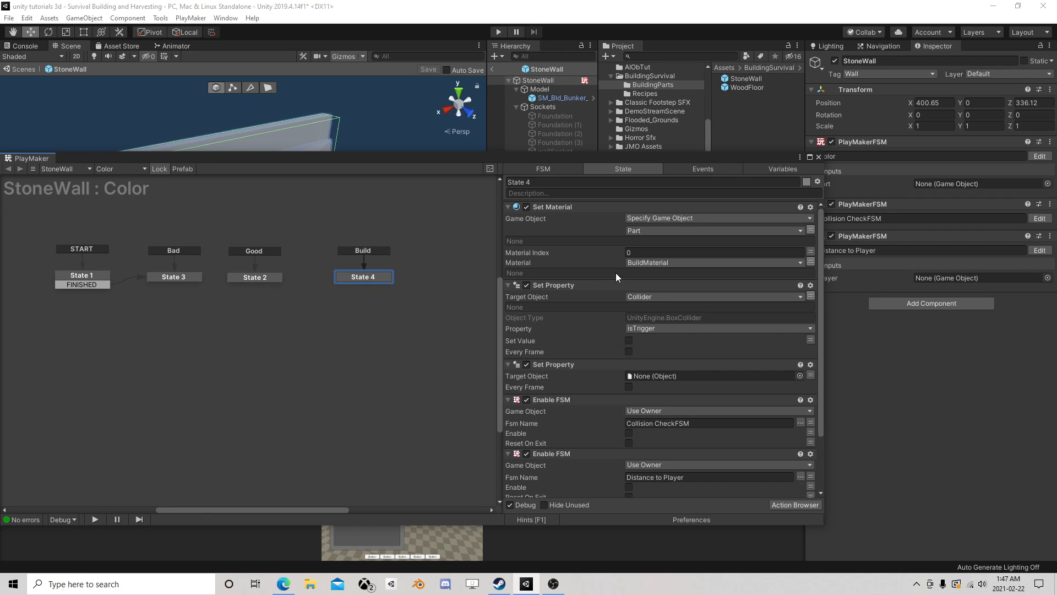
scroll(615, 272, "down", 2)
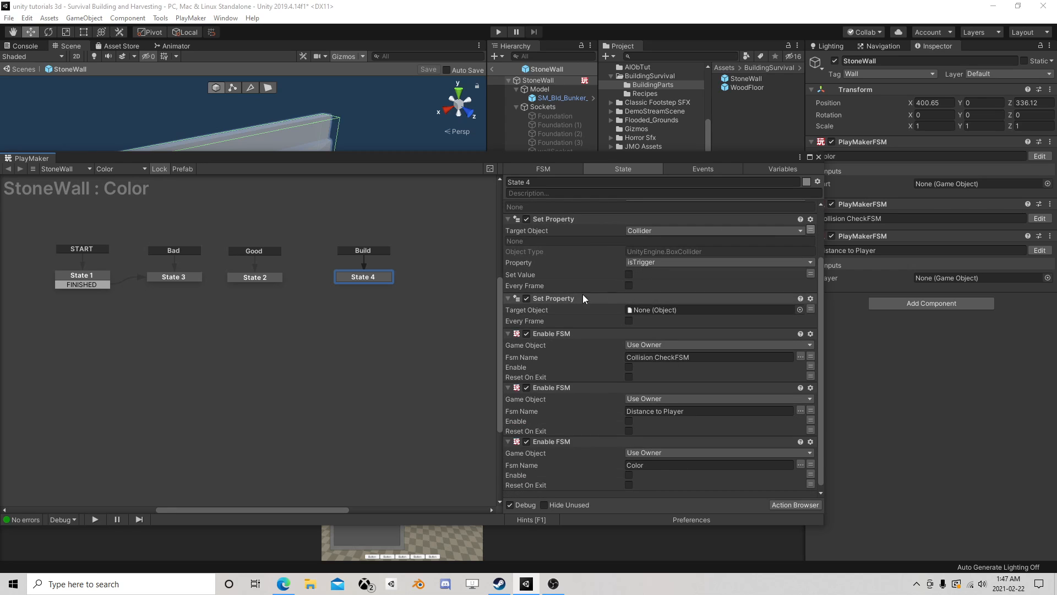
left_click(160, 278)
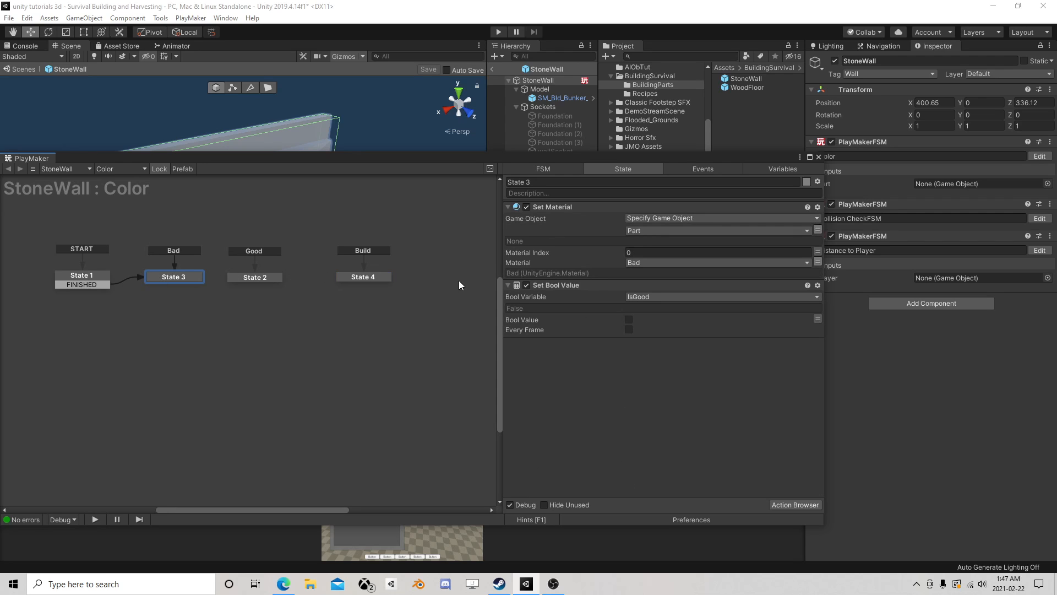
left_click(90, 284)
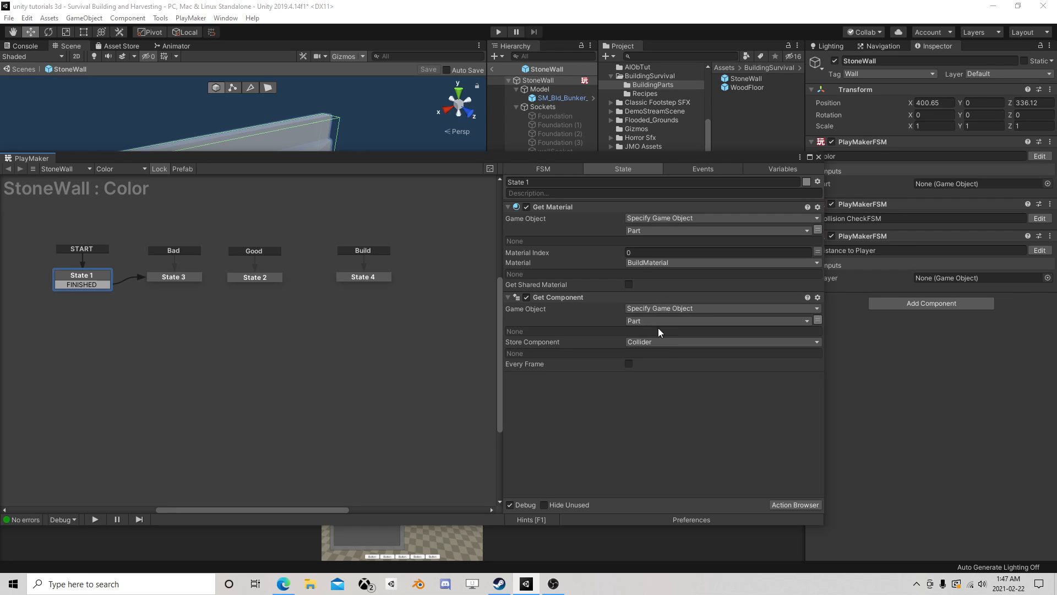
- Assign the SM_Bld_Bunker_Wall_Slab_x1_01 model as the value of the Color FSM's Part variable in the StoneWall prefab
left_click(761, 170)
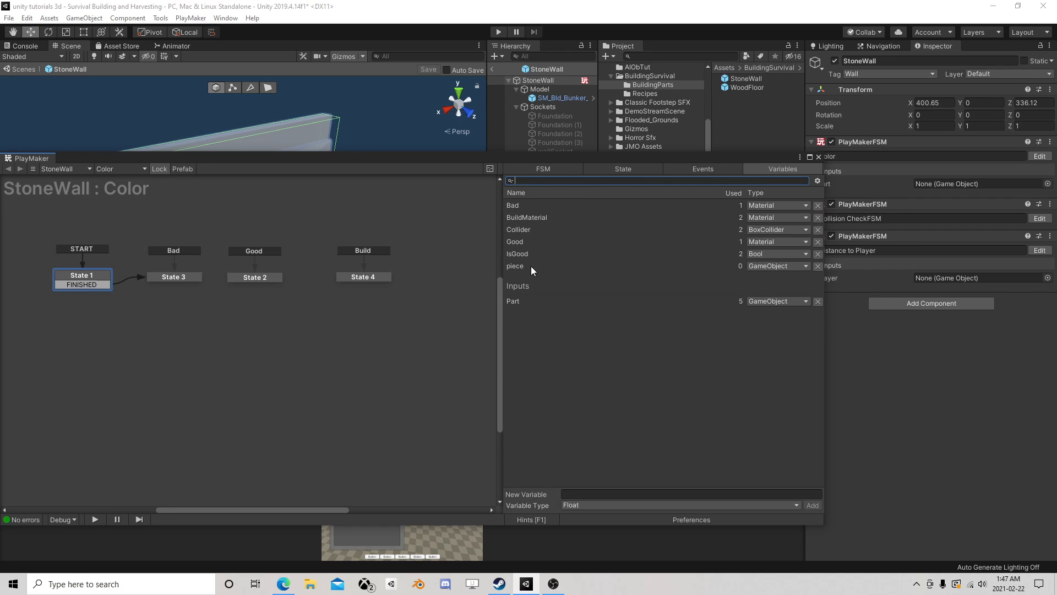
left_click(526, 299)
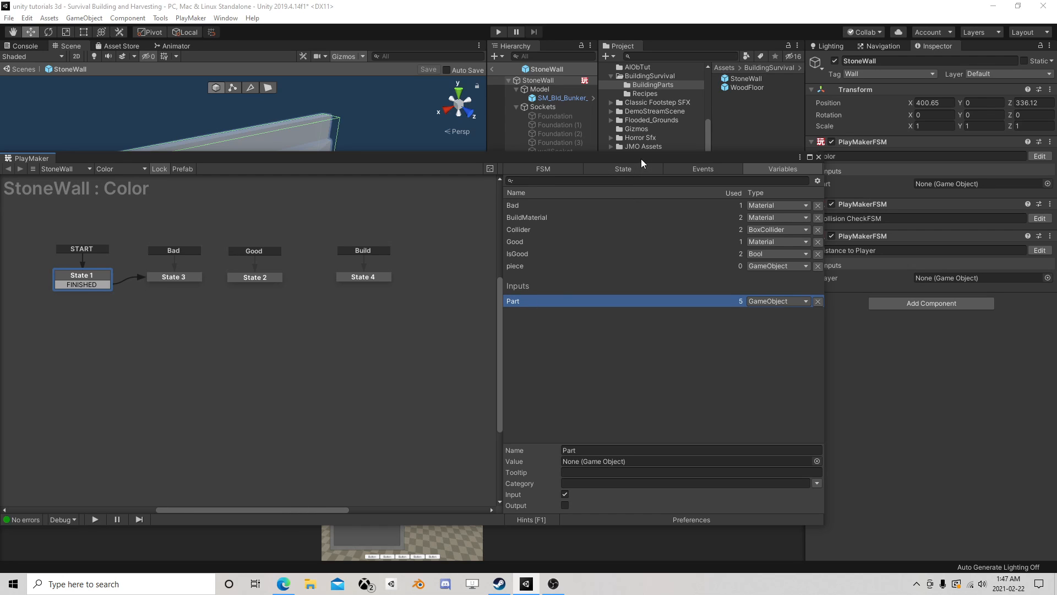
left_click_drag(641, 159, 652, 125)
left_click_drag(556, 98, 613, 428)
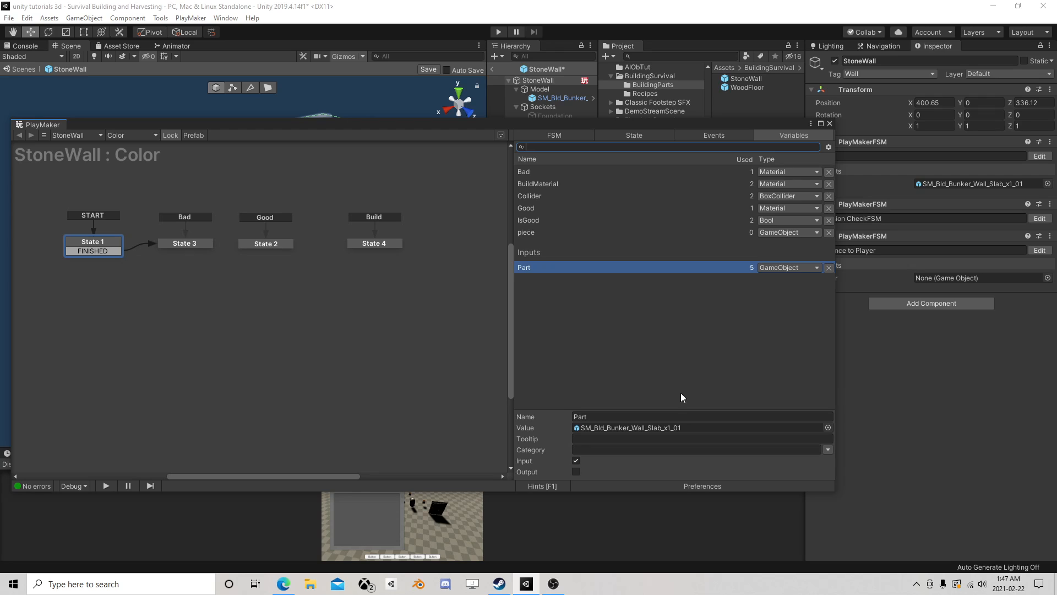
- Check the actions of the start, Bad, Good and Build states, including the Build state's Set Property action without a target object
left_click(612, 137)
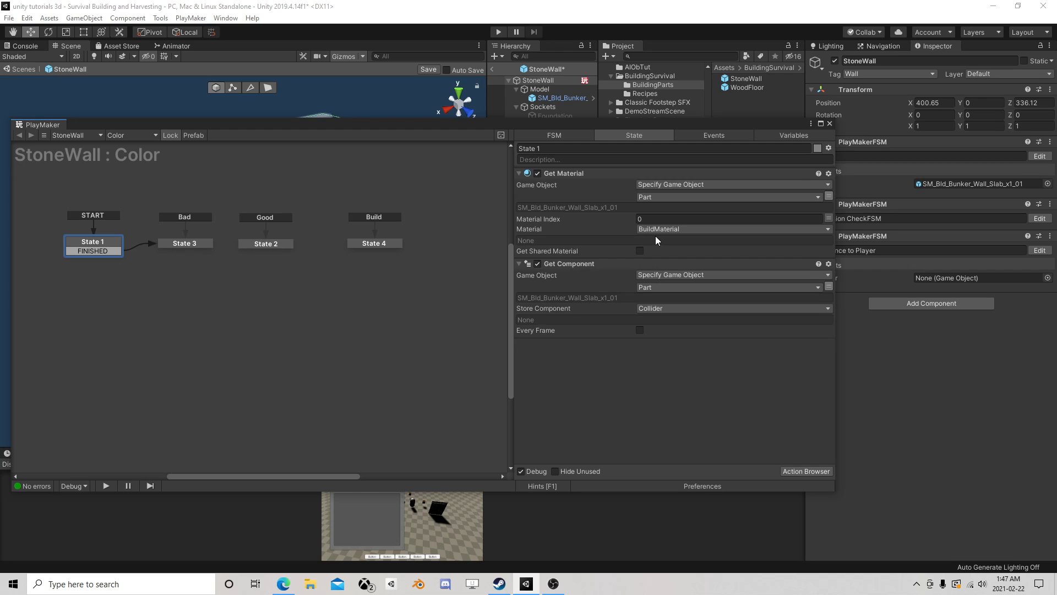
left_click(196, 244)
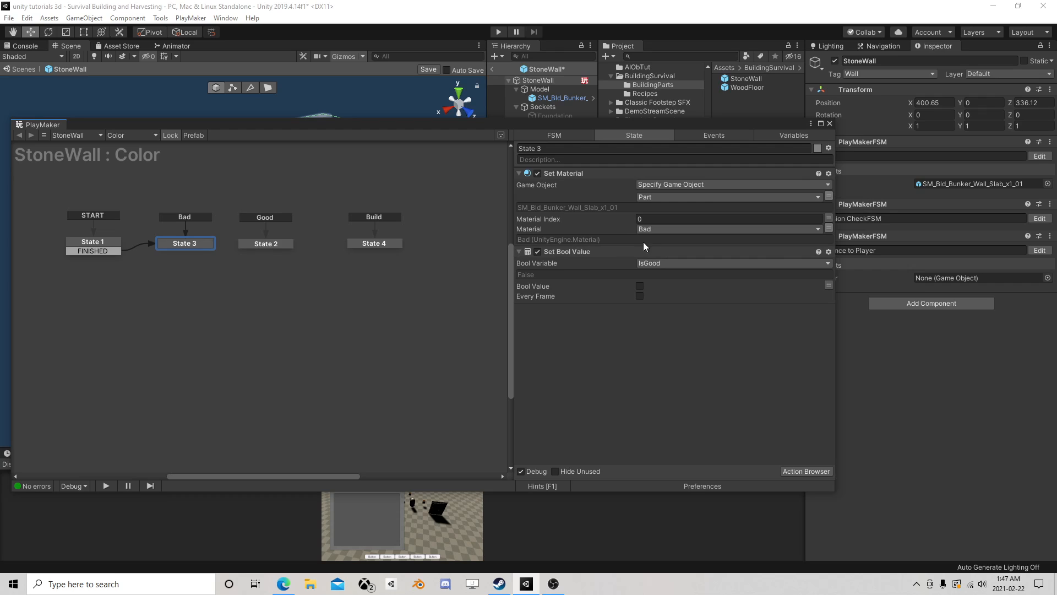
left_click(269, 244)
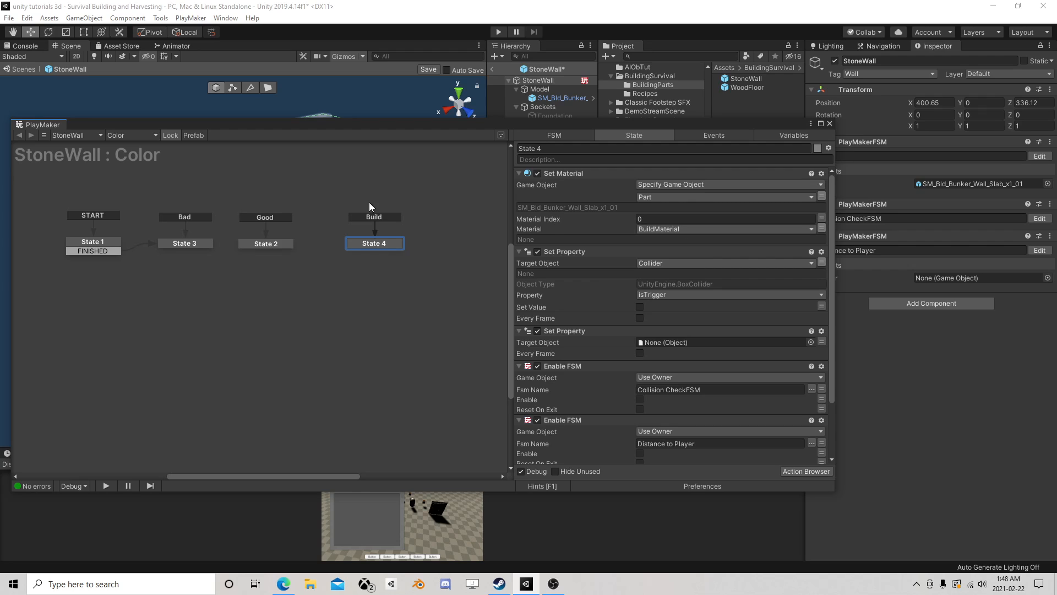
left_click(87, 245)
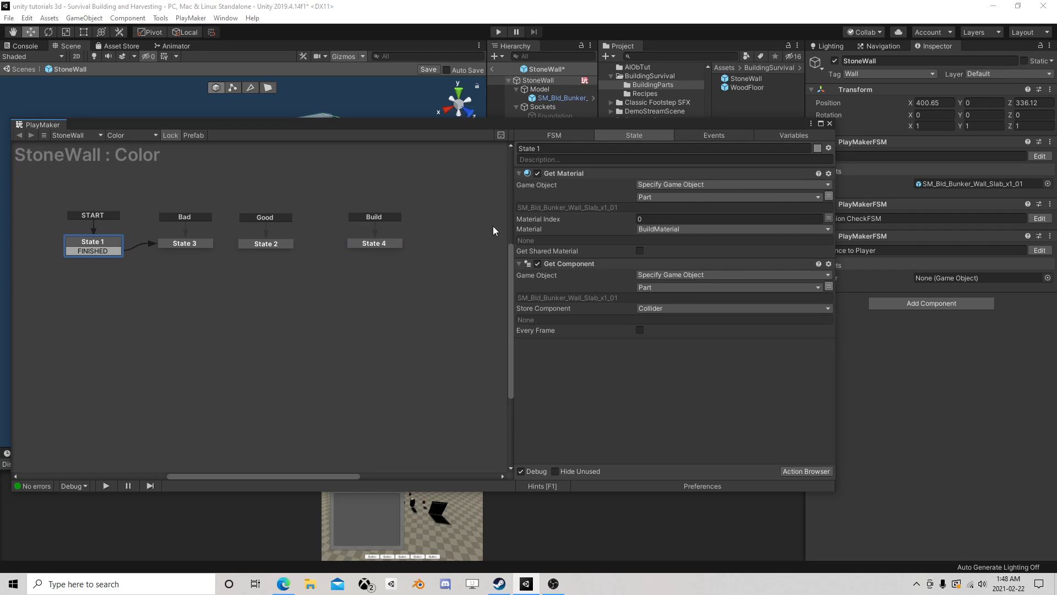
left_click(382, 242)
scroll(611, 242, "down", 1)
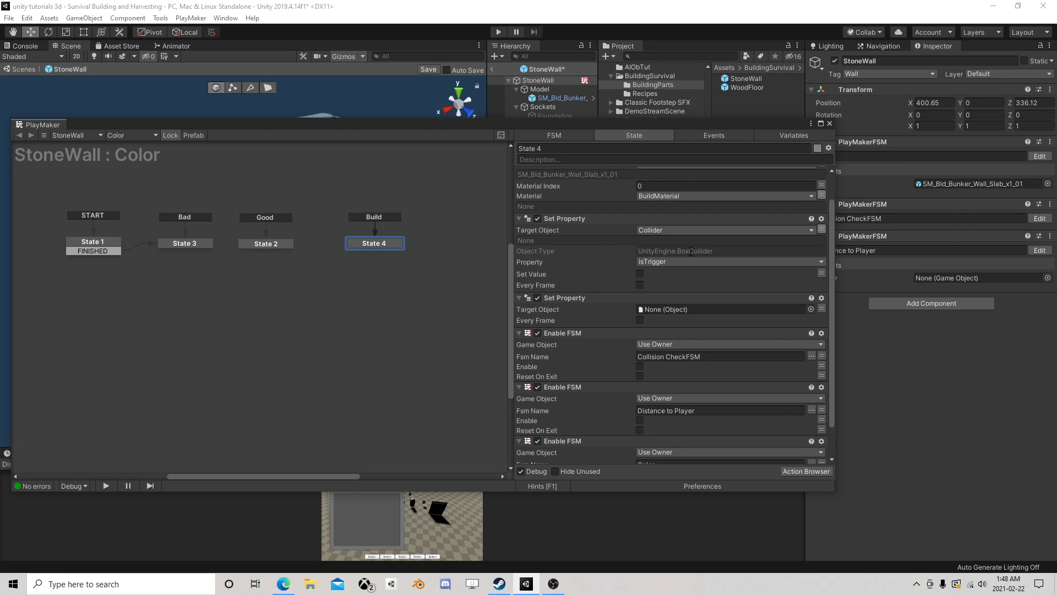
scroll(690, 251, "down", 2)
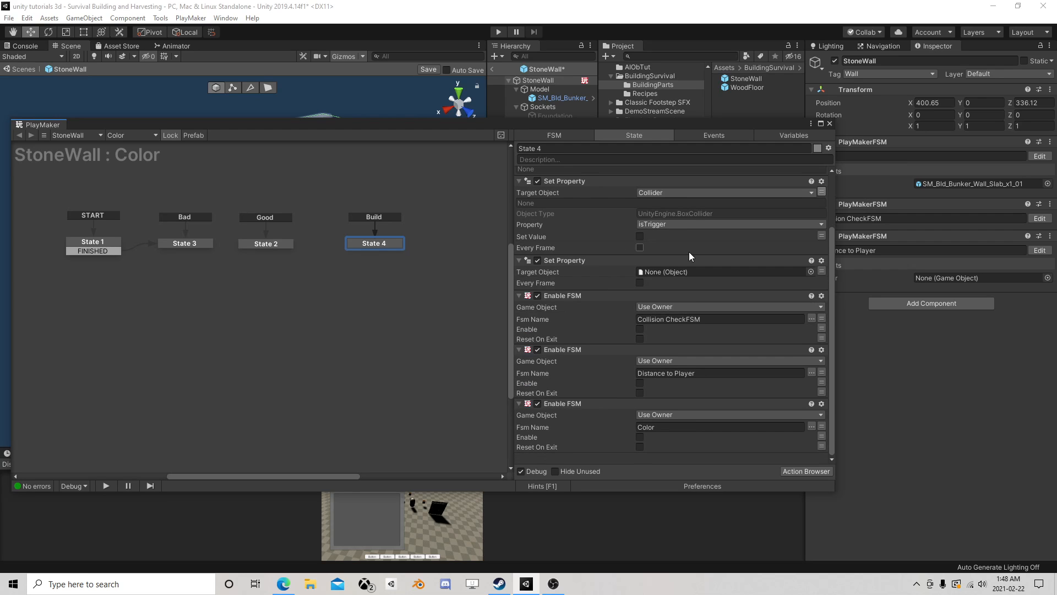
left_click(567, 259)
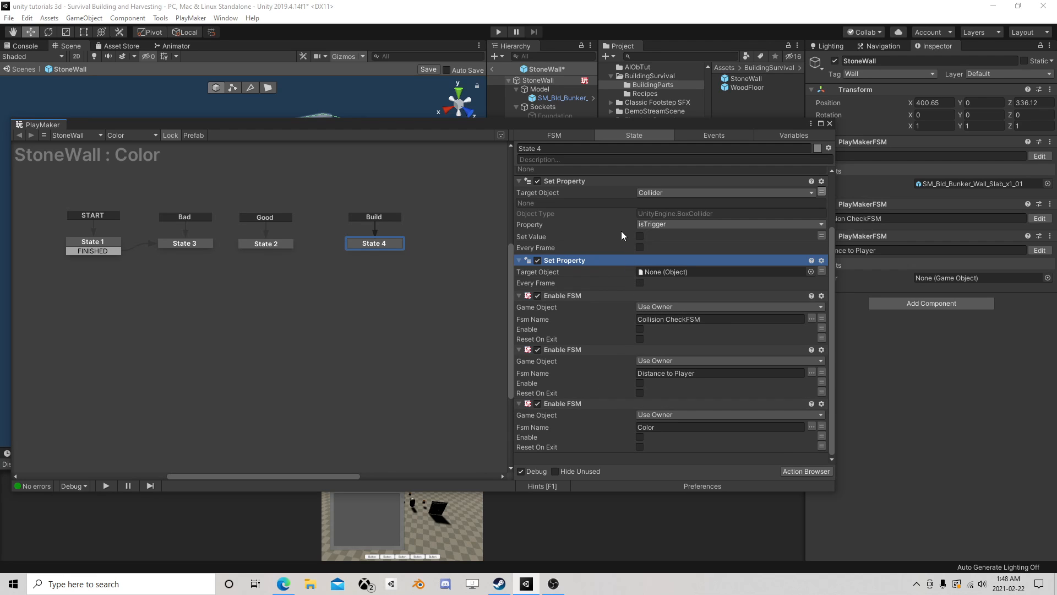
- Save the StoneWall changes, open the WoodFloor prefab and inspect the Set Property actions in its Color FSM's Build state
left_click_drag(606, 128, 564, 174)
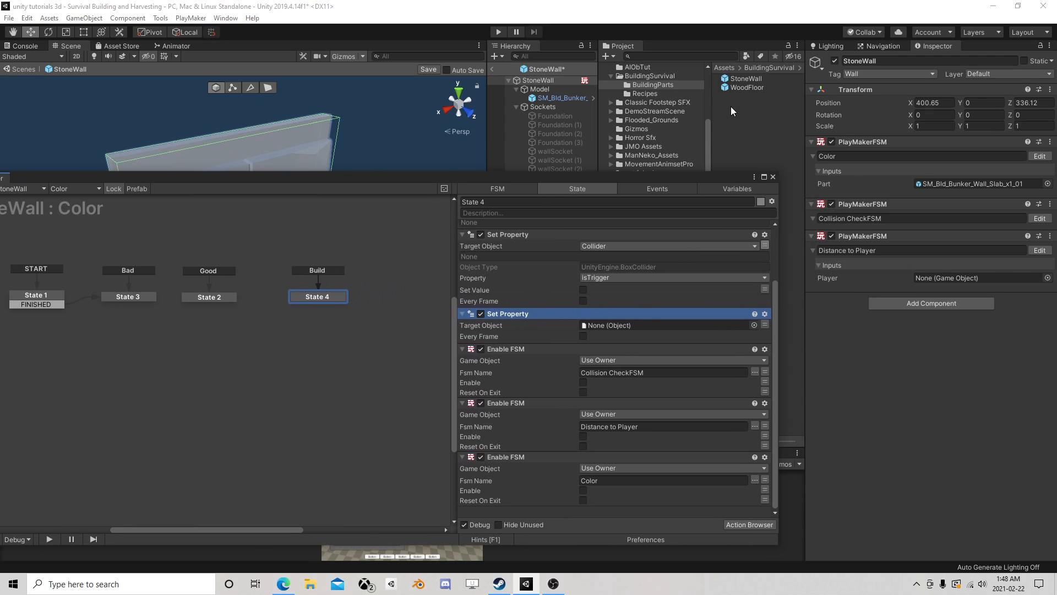
left_click(749, 87)
left_click(903, 90)
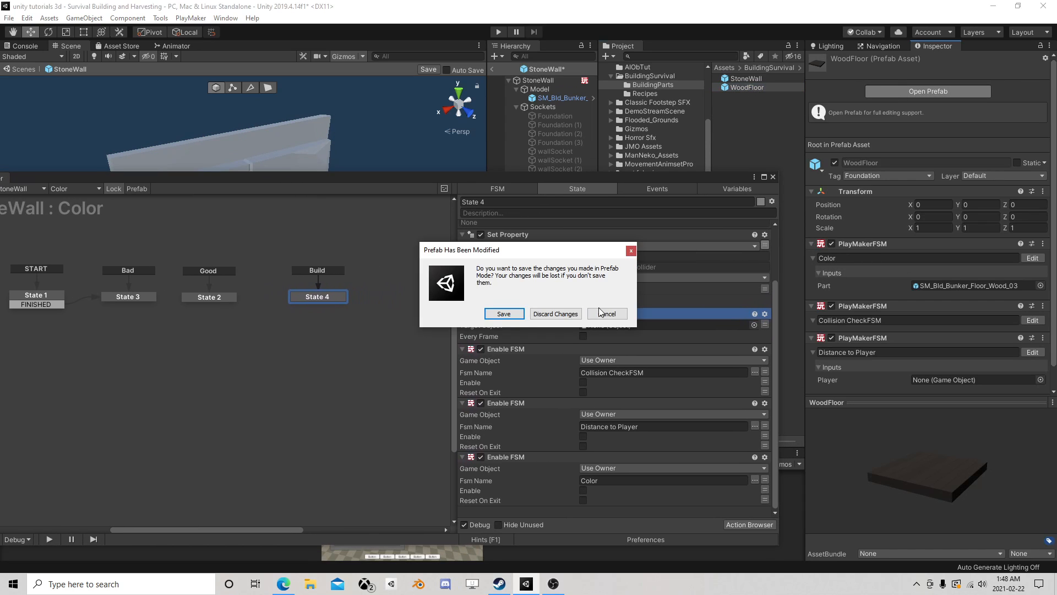
left_click(520, 313)
left_click(312, 297)
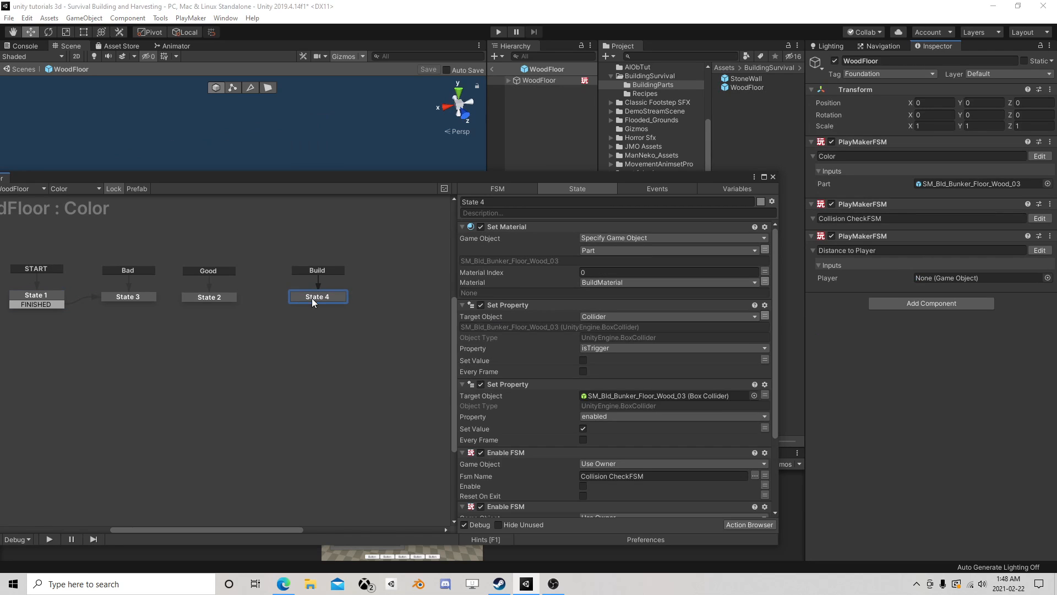
scroll(557, 318, "down", 1)
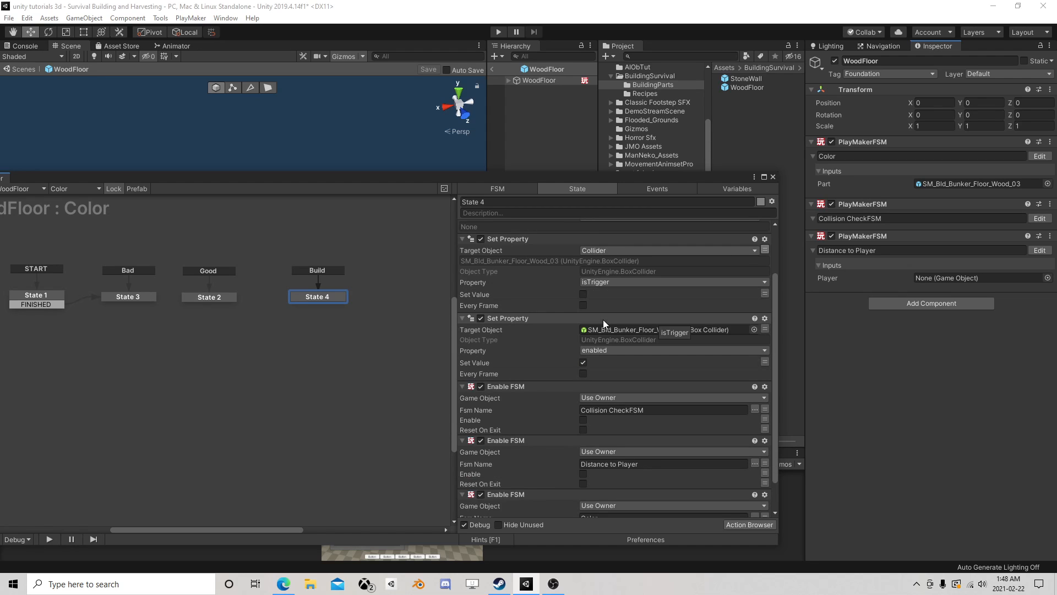
scroll(603, 319, "down", 2)
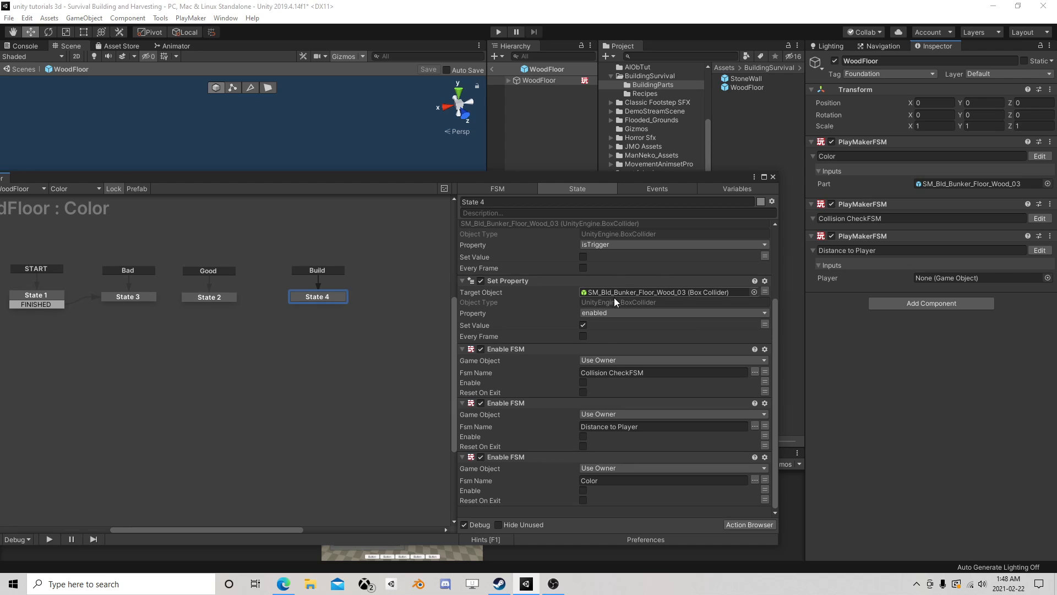
scroll(614, 298, "up", 1)
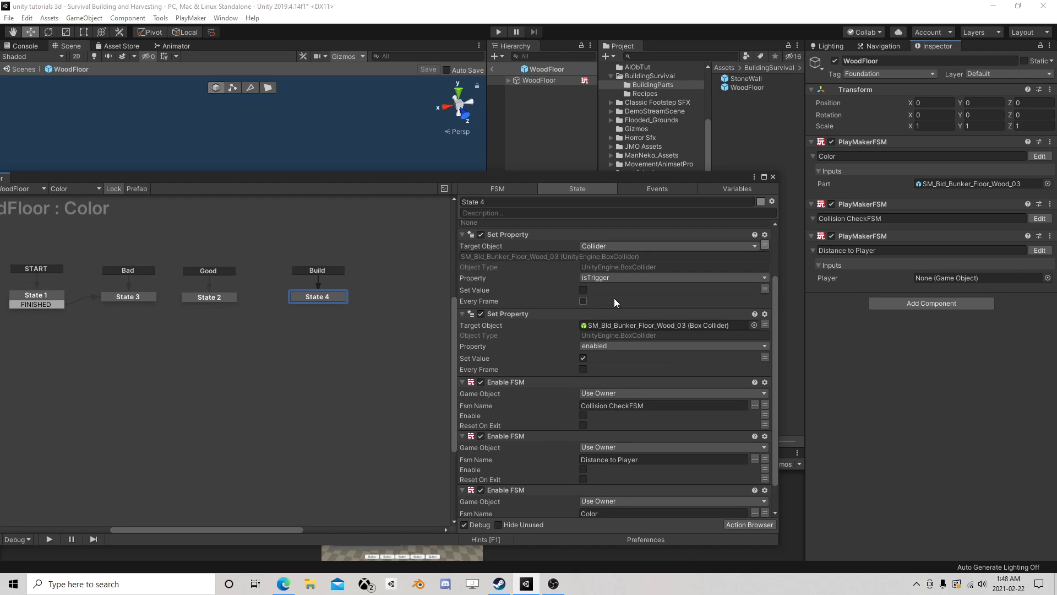
- Delete the Set Property action for the collider's isTrigger from WoodFloor's Build state and close the FSM editor
left_click(516, 235)
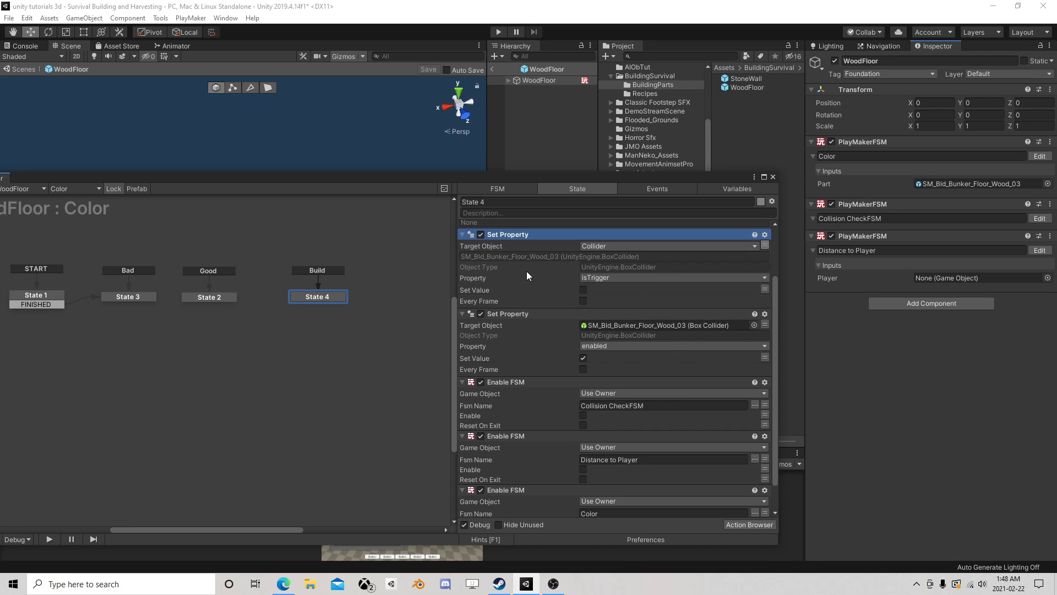
left_click(506, 314)
left_click(508, 234)
key("Delete")
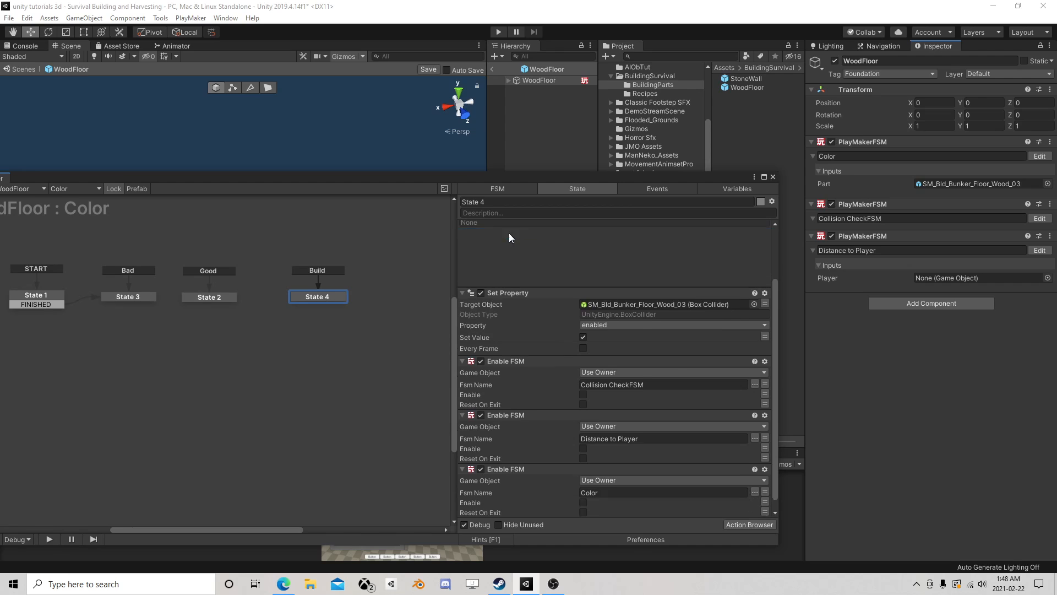
left_click(773, 177)
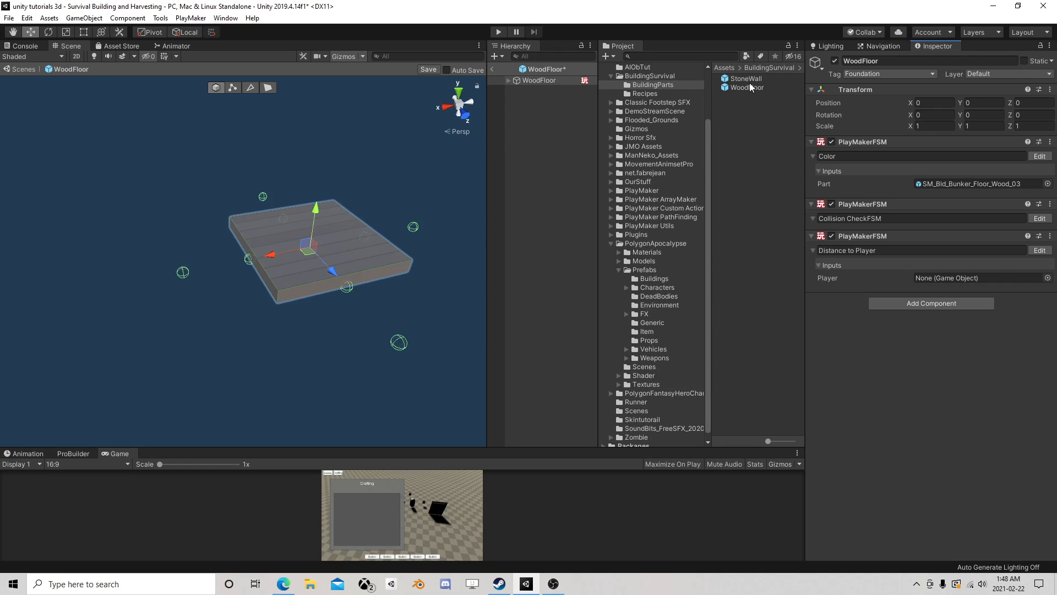
- Save the WoodFloor changes, reopen the StoneWall prefab and open its Color FSM for editing
left_click(747, 79)
left_click(906, 95)
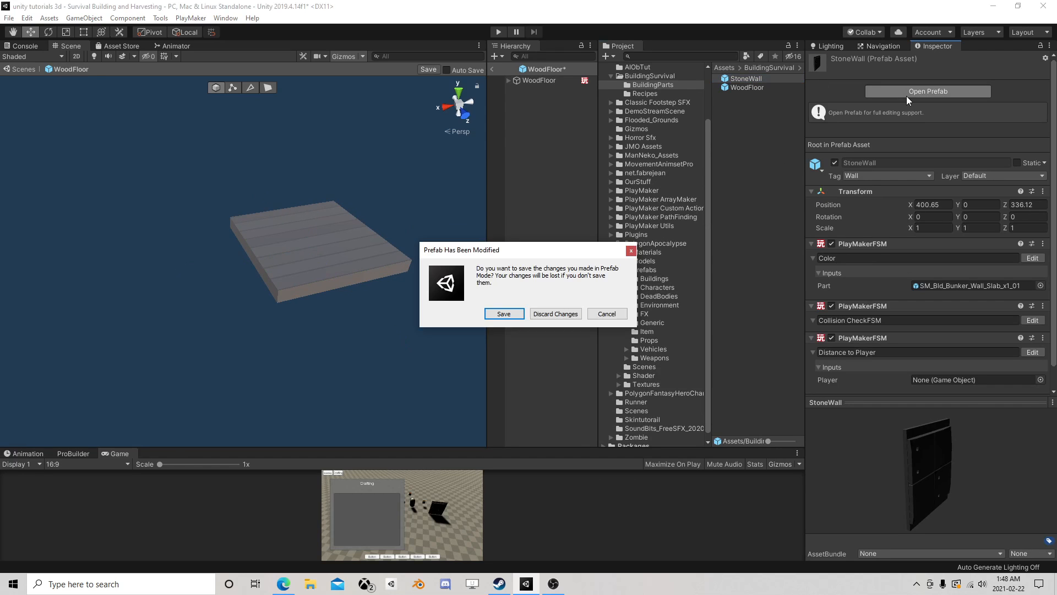
left_click(503, 313)
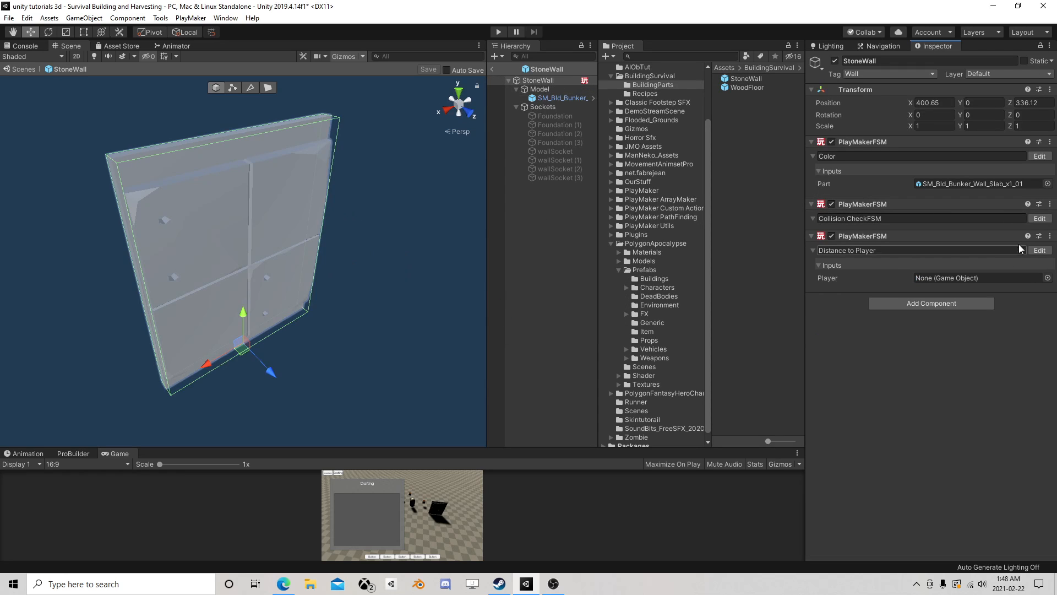
left_click(1039, 157)
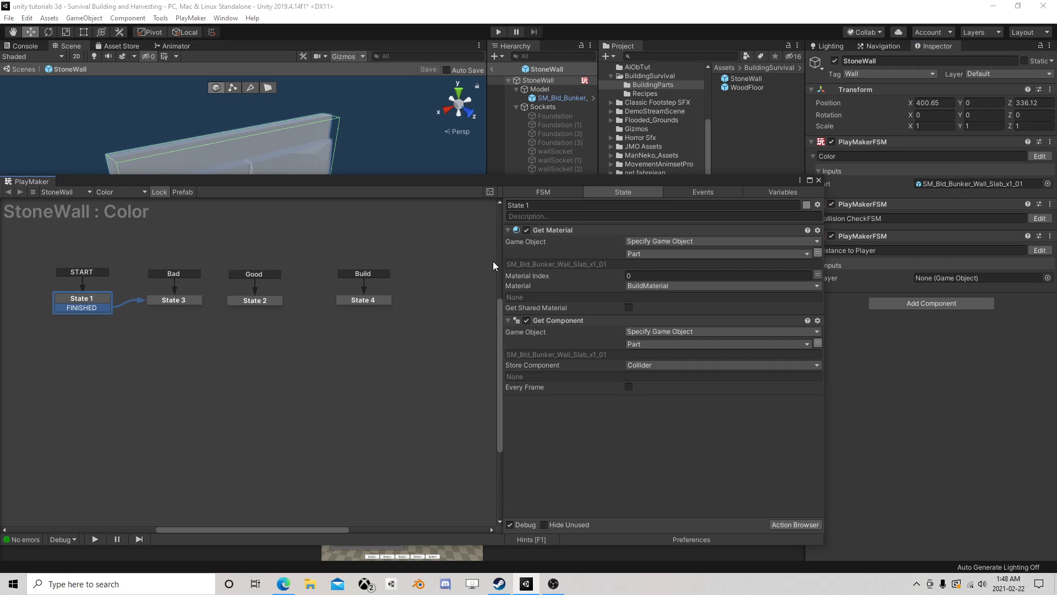
- Delete the Set Property action for the collider's isTrigger from StoneWall's Build state
left_click(364, 301)
scroll(600, 344, "down", 1)
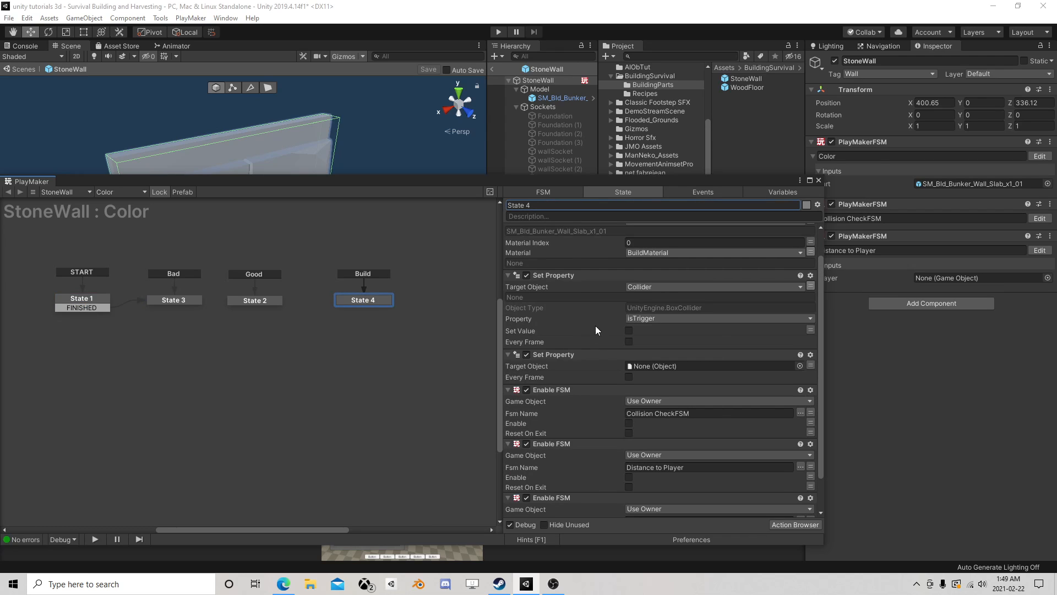
left_click(556, 275)
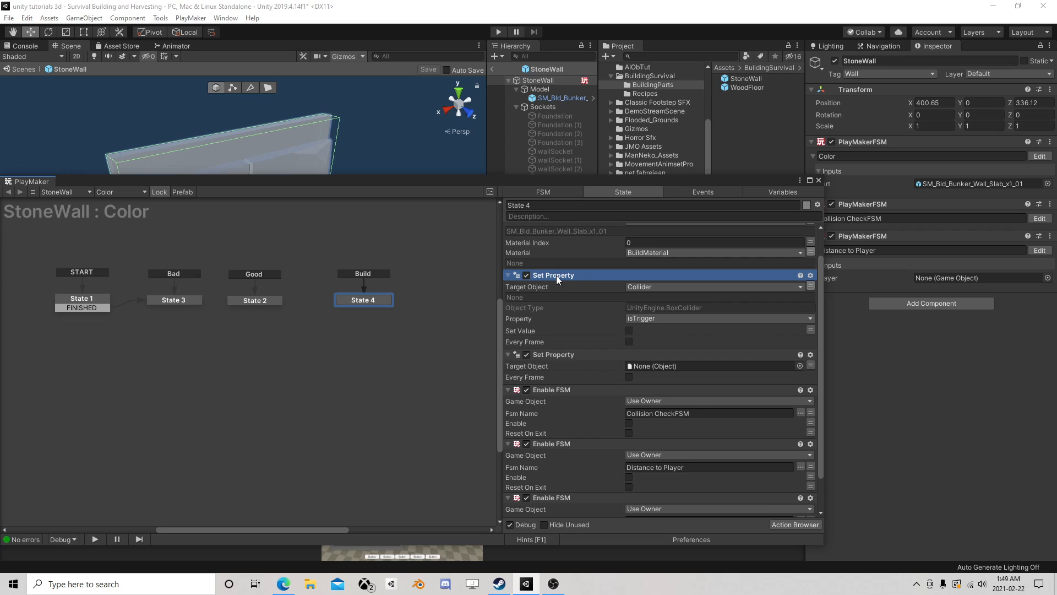
key("Delete")
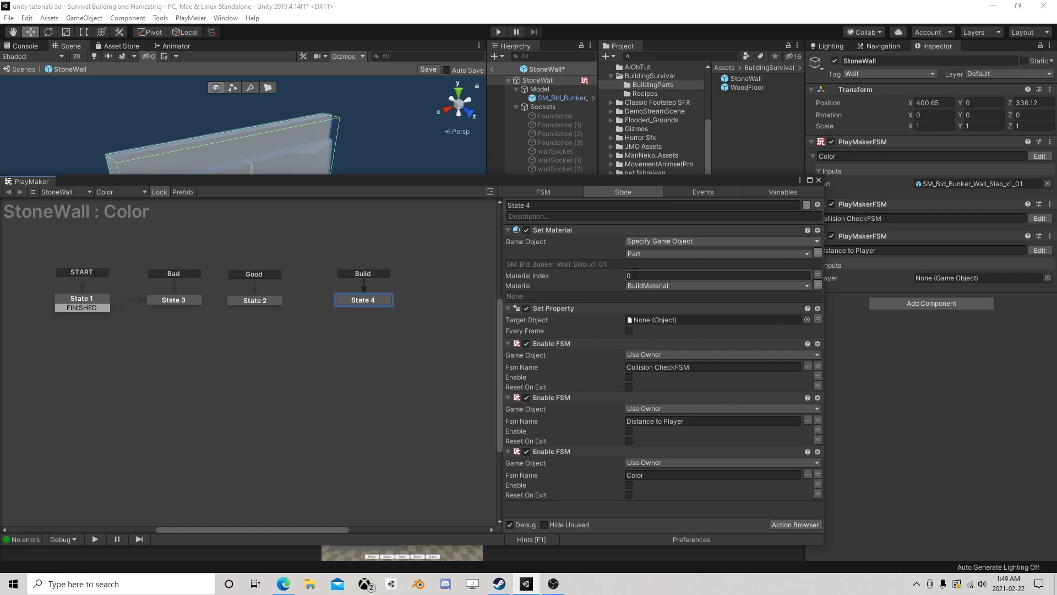
- Point the remaining Set Property action at the Collider variable, choose the enabled property and set its value to true
left_click(818, 319)
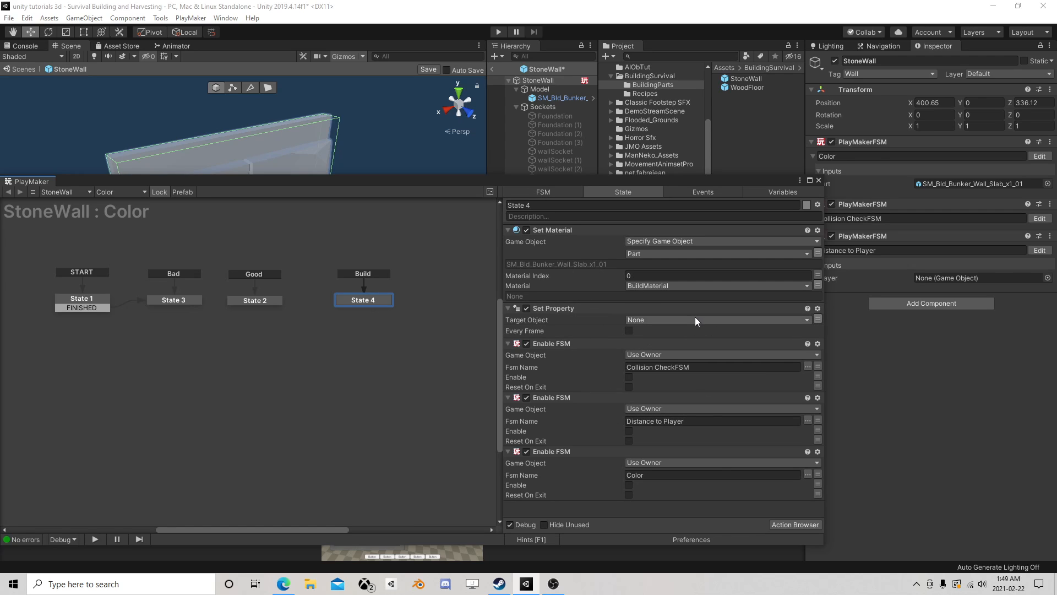
left_click(695, 319)
left_click(668, 350)
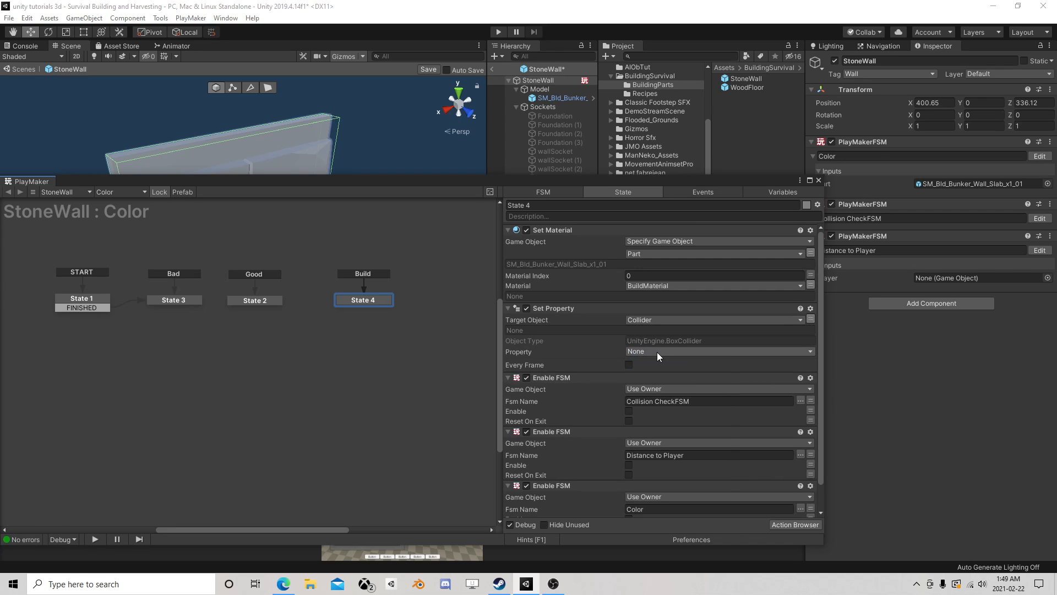
left_click(656, 352)
left_click(669, 402)
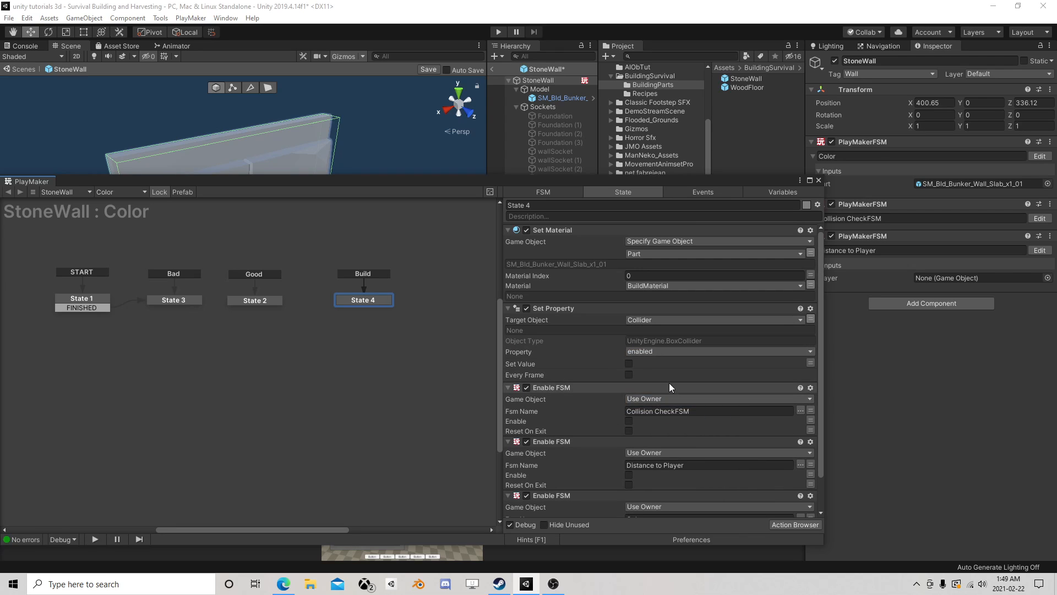
left_click(628, 363)
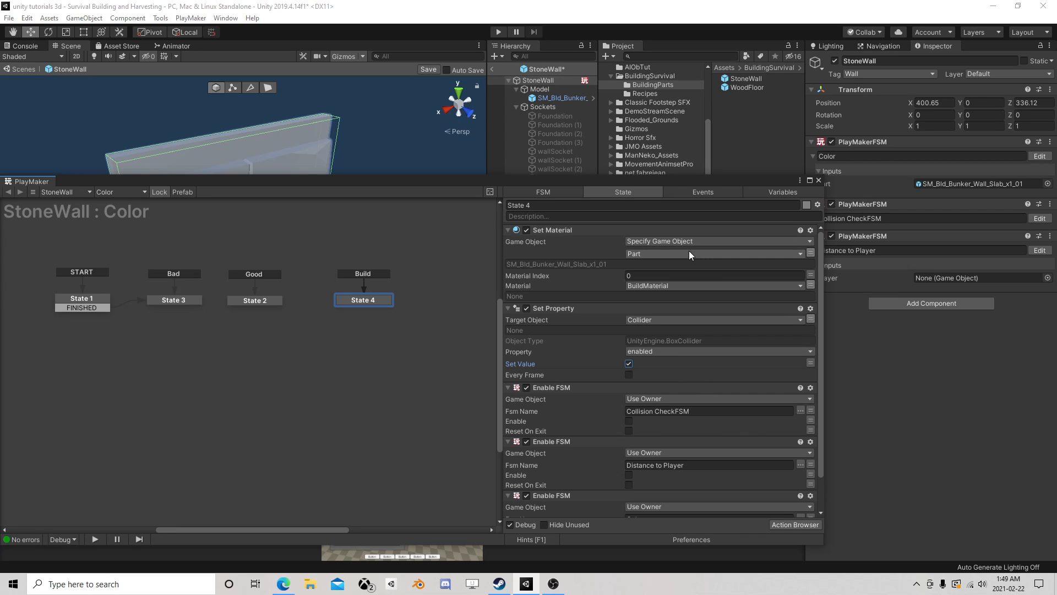
- Check the start and Bad states, then disable the Box Collider on the SM_Bld_Bunker_Wall_Slab_x1_01 model
left_click(80, 305)
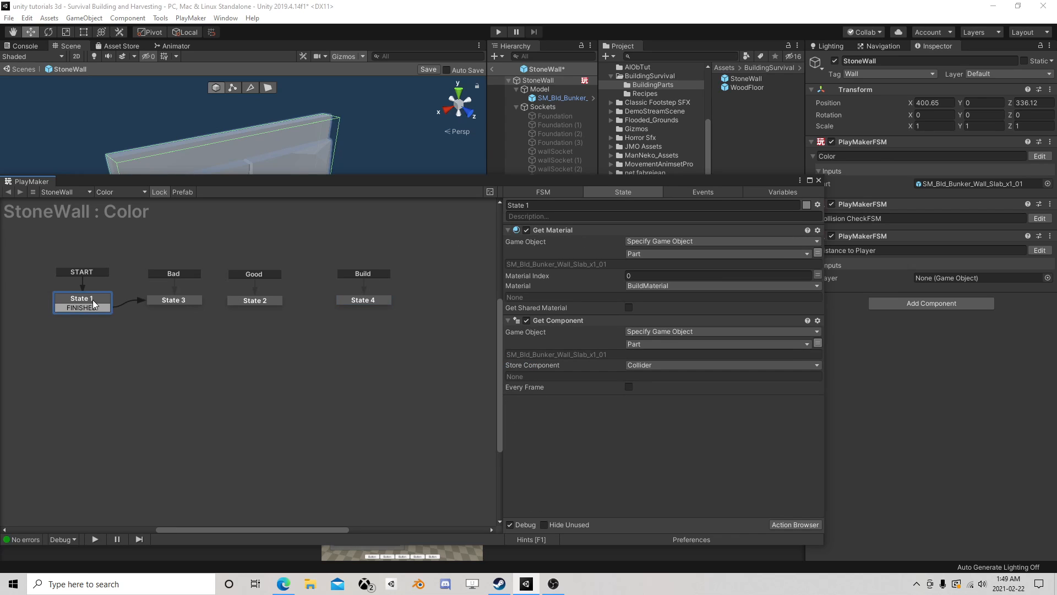
left_click(174, 301)
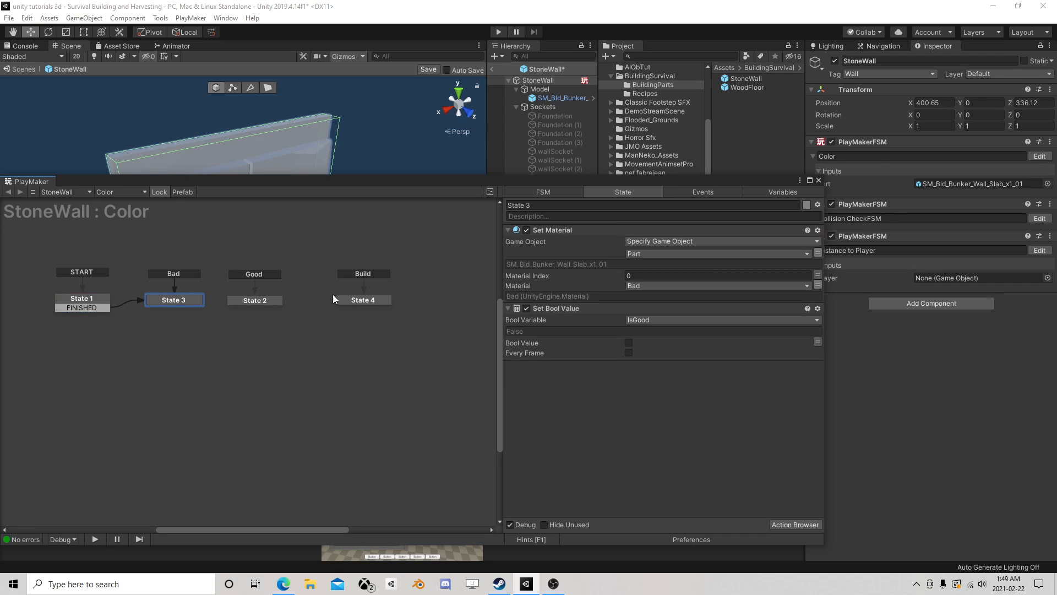
left_click(566, 90)
left_click(563, 97)
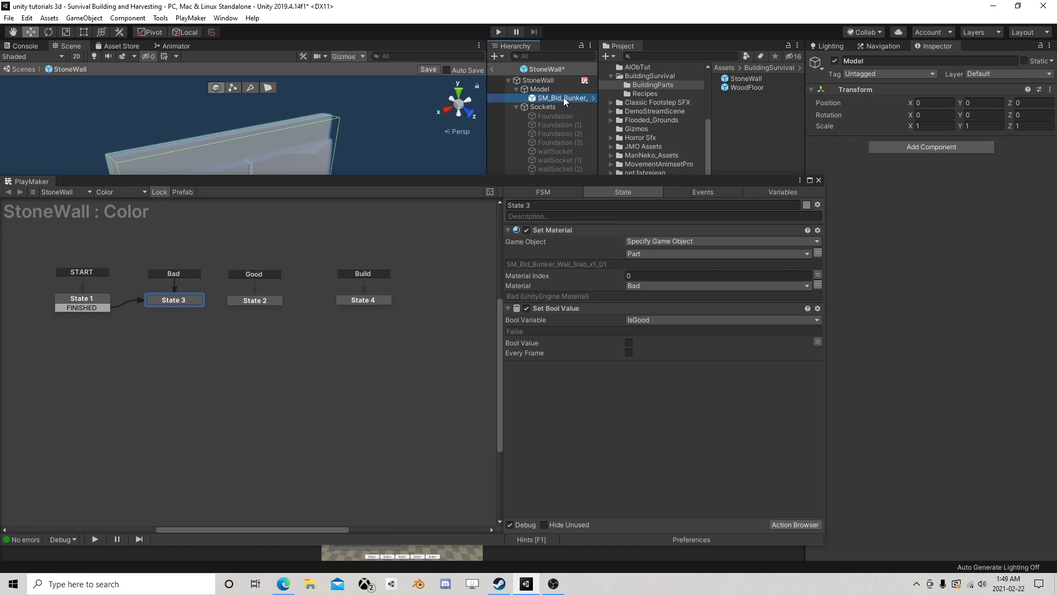
left_click_drag(784, 186, 722, 181)
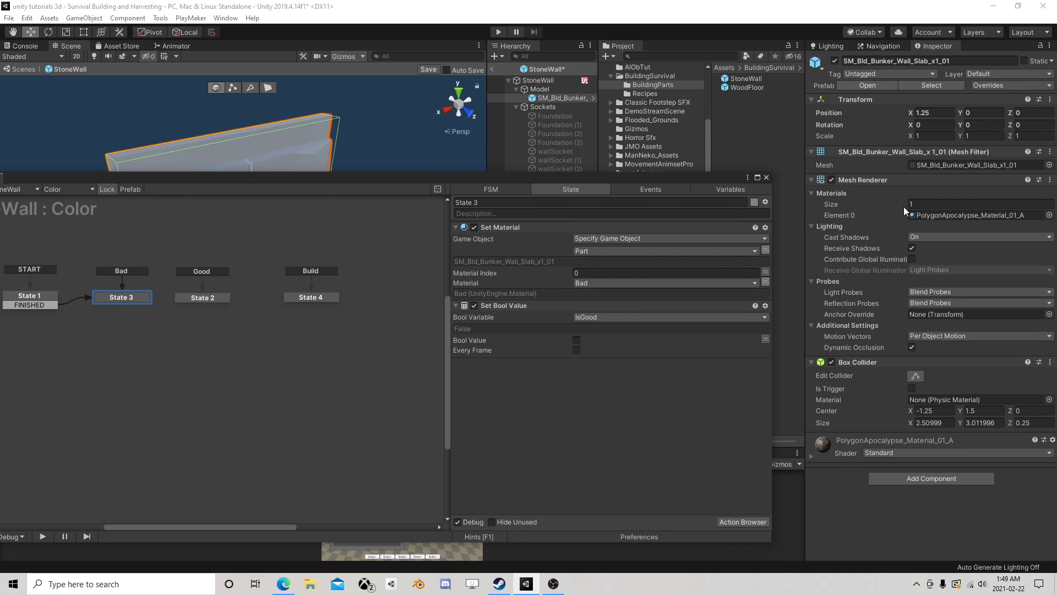
left_click(832, 361)
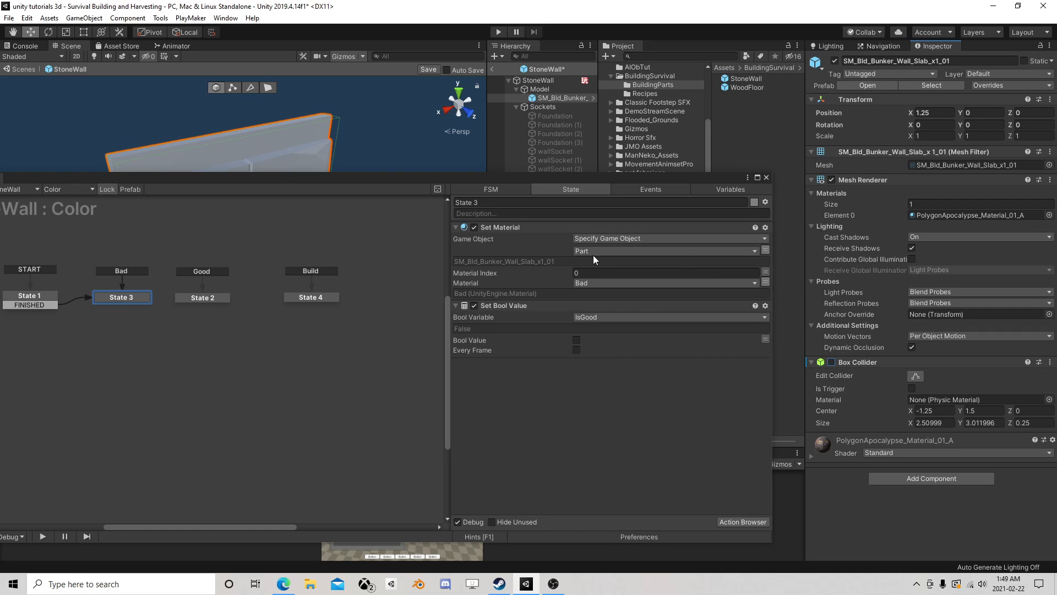
- Check the Build state's actions, the events and the variables of StoneWall's Color FSM, and close the editor
left_click(302, 298)
scroll(550, 305, "down", 3)
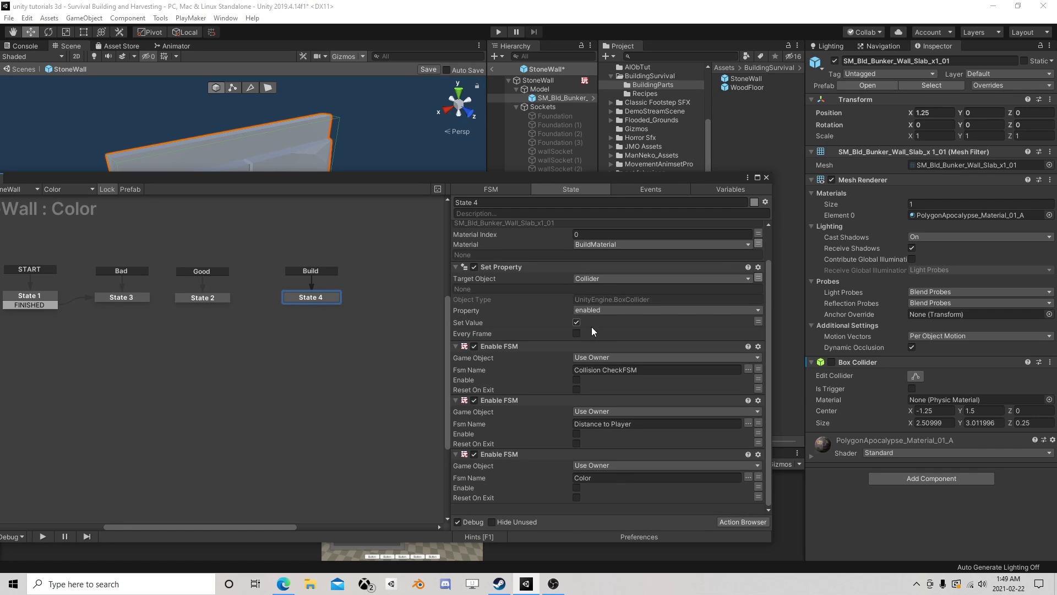
left_click(652, 192)
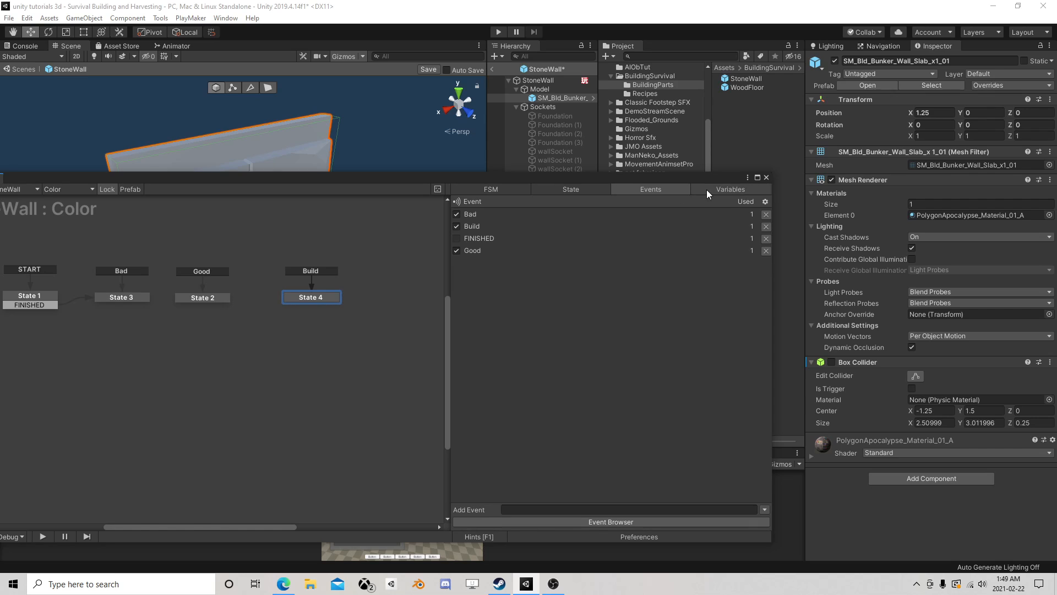
left_click(705, 189)
left_click(766, 177)
- Inspect the start state's actions in the StoneWall root's Collision CheckFSM and close the editor
left_click(538, 80)
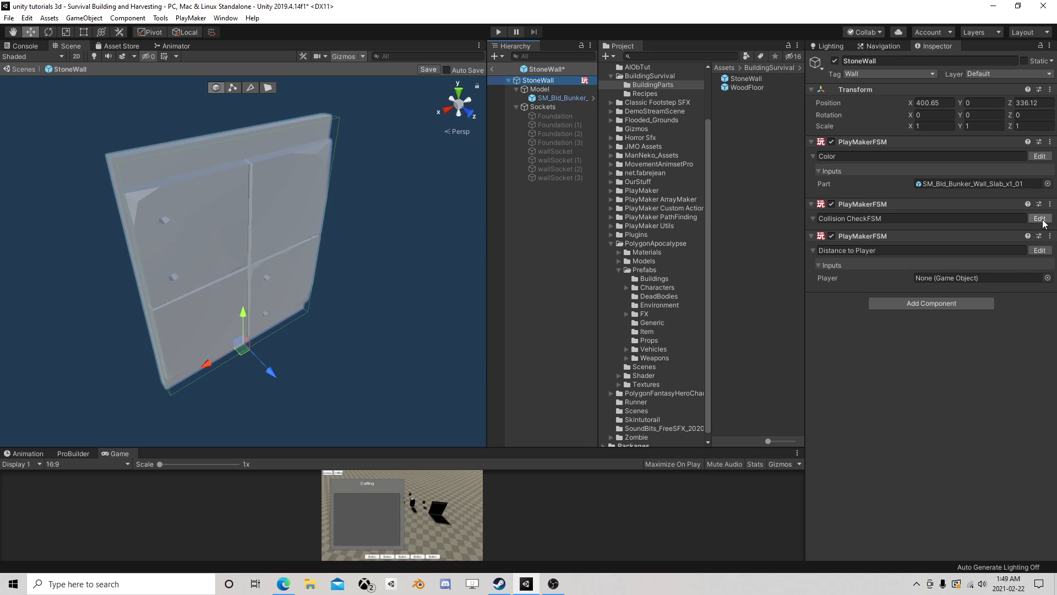
left_click(1040, 218)
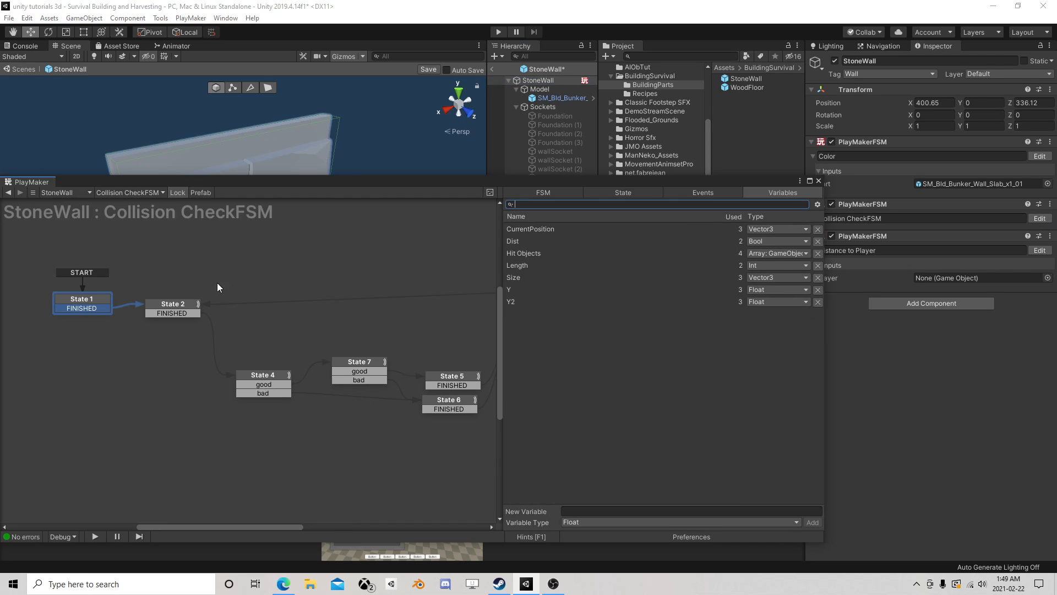
left_click(618, 190)
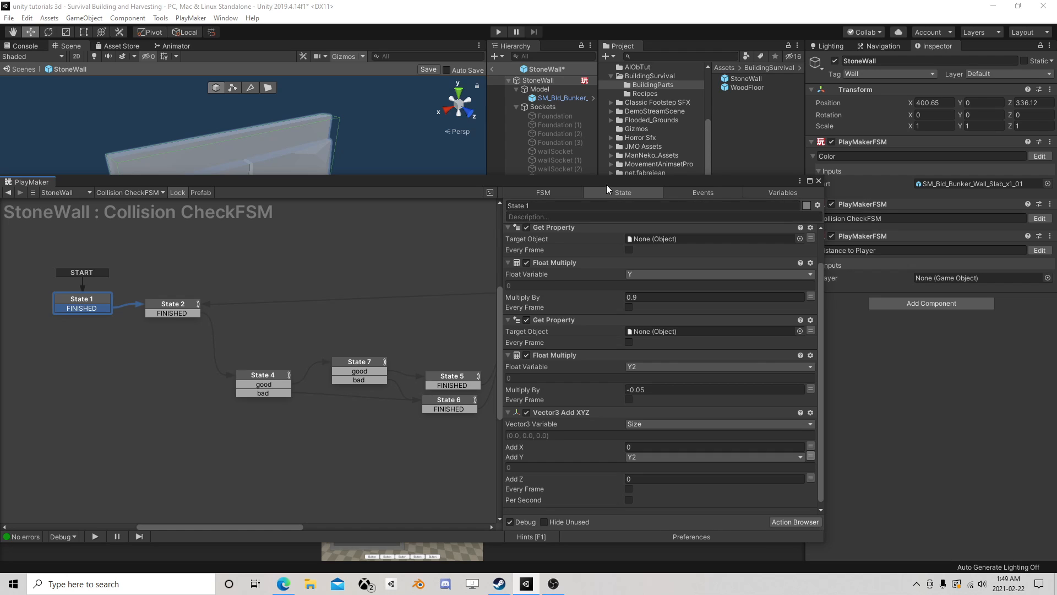
left_click_drag(607, 183, 598, 149)
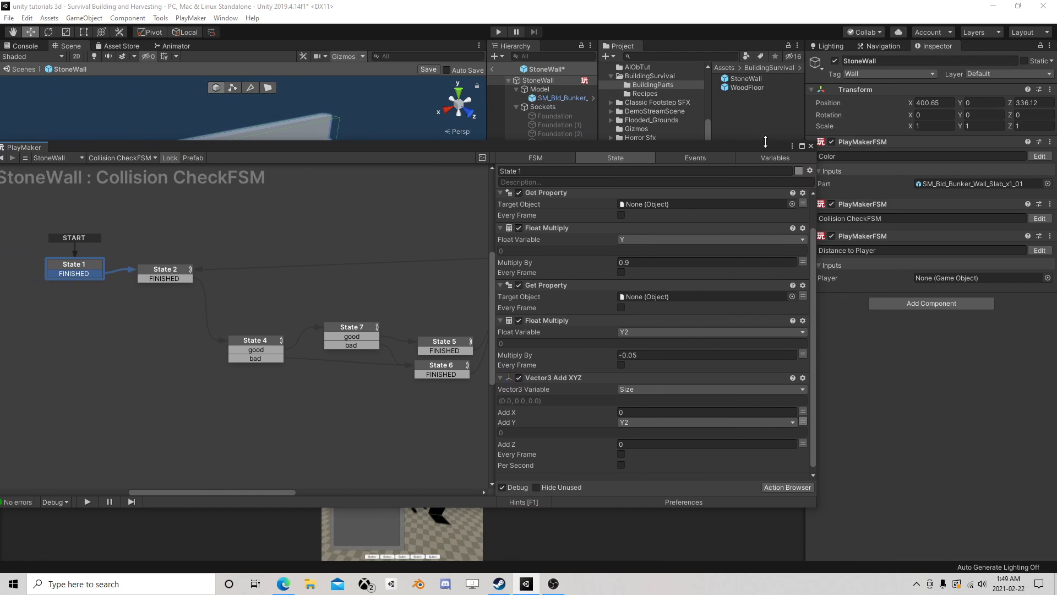
left_click(811, 147)
- Review State 1 and State 2 of the Distance to Player FSM, and reopen the Collision CheckFSM for editing
left_click(1039, 250)
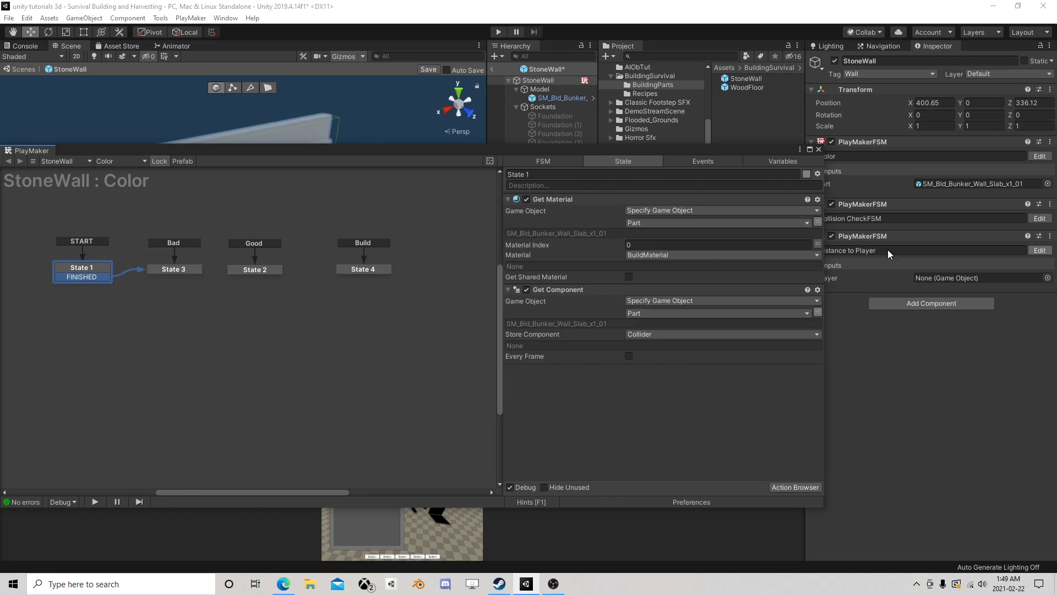
left_click(168, 259)
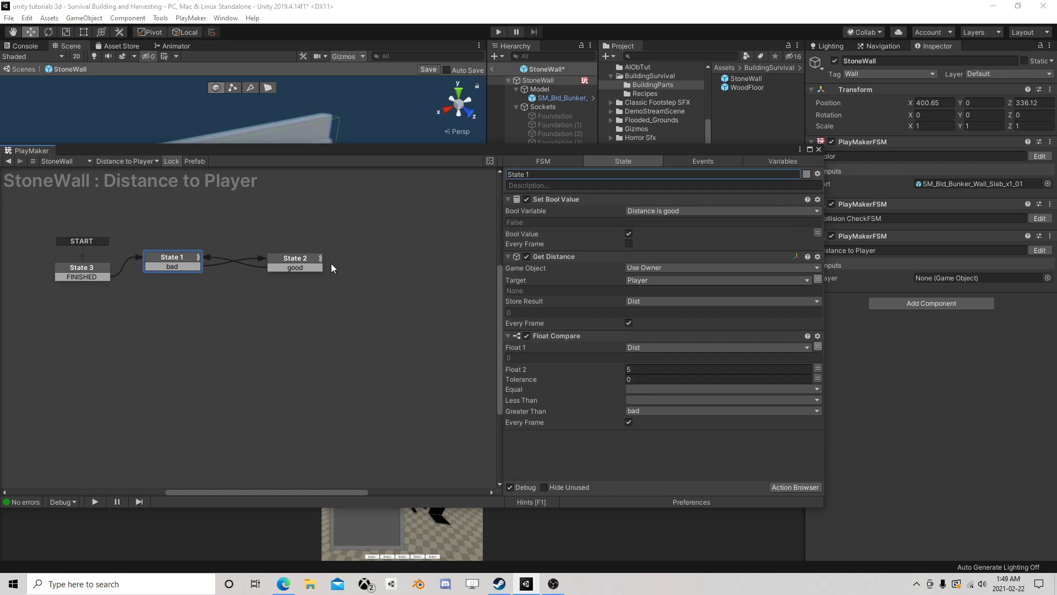
left_click(295, 260)
left_click(818, 149)
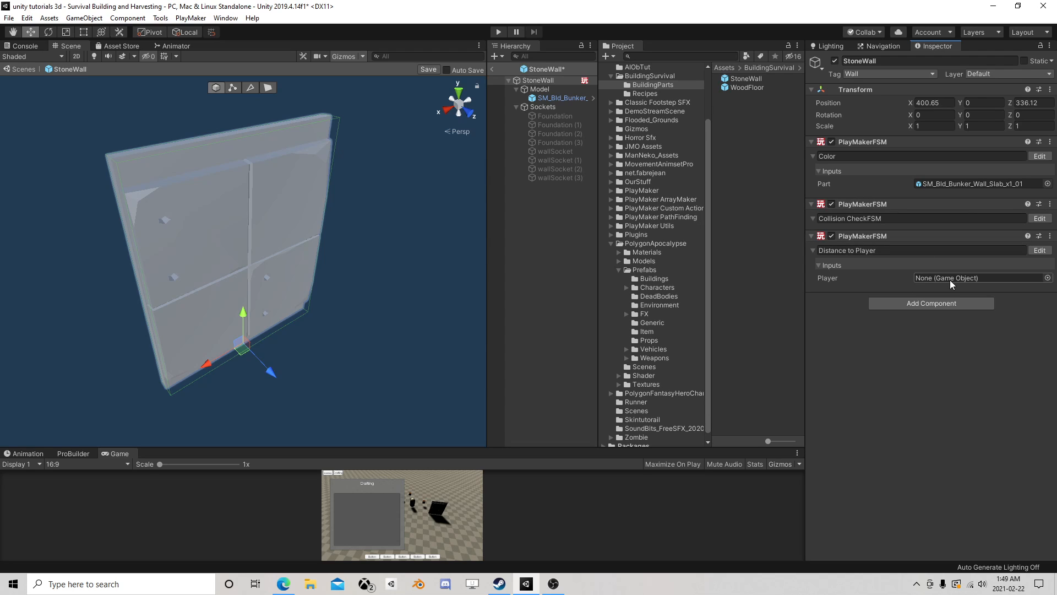
left_click(1040, 219)
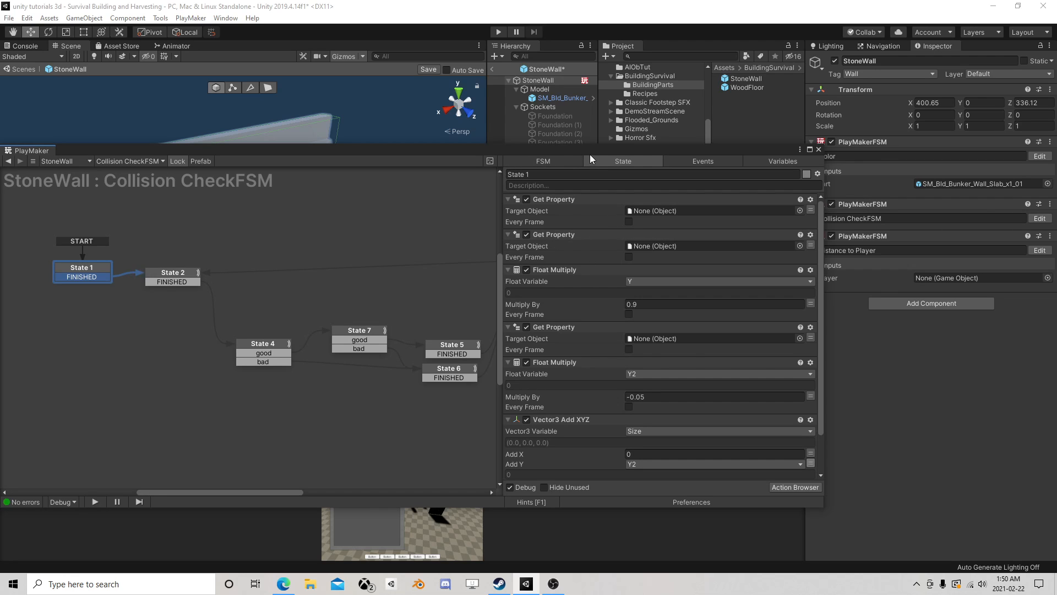
left_click_drag(589, 154, 607, 133)
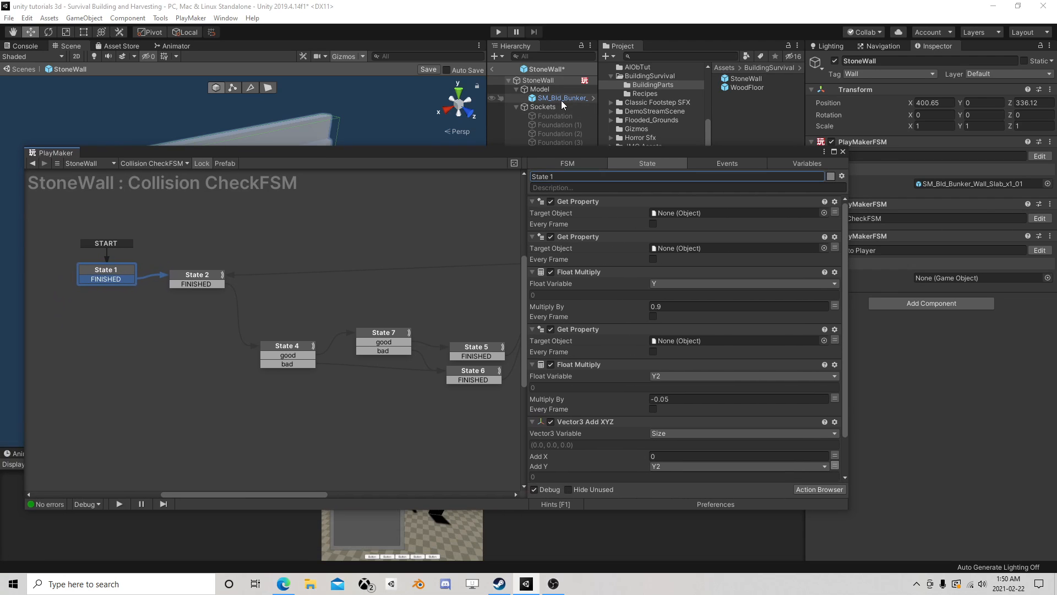
- Assign the SM_Bld_Bunker_Wall_Slab_x1_01 game object as target of the three Get Property actions in State 1
left_click_drag(561, 101, 698, 212)
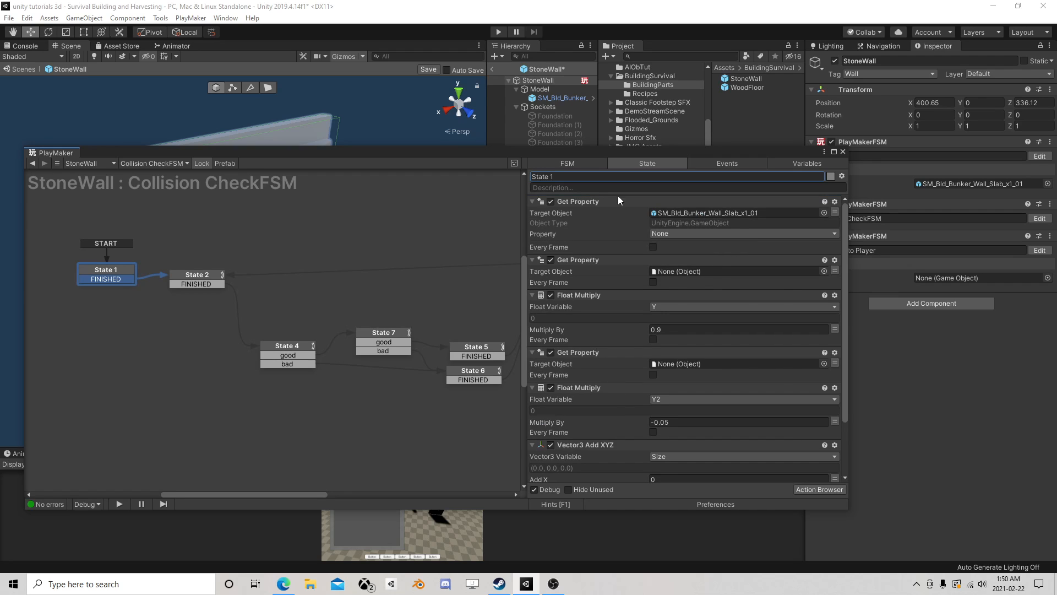
left_click_drag(557, 98, 689, 268)
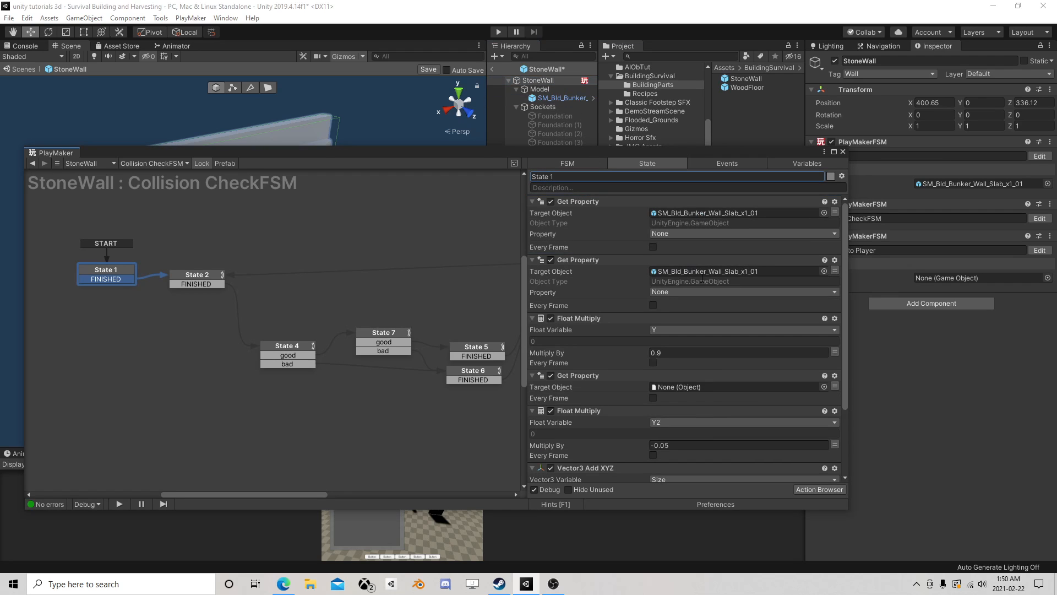
scroll(695, 273, "down", 1)
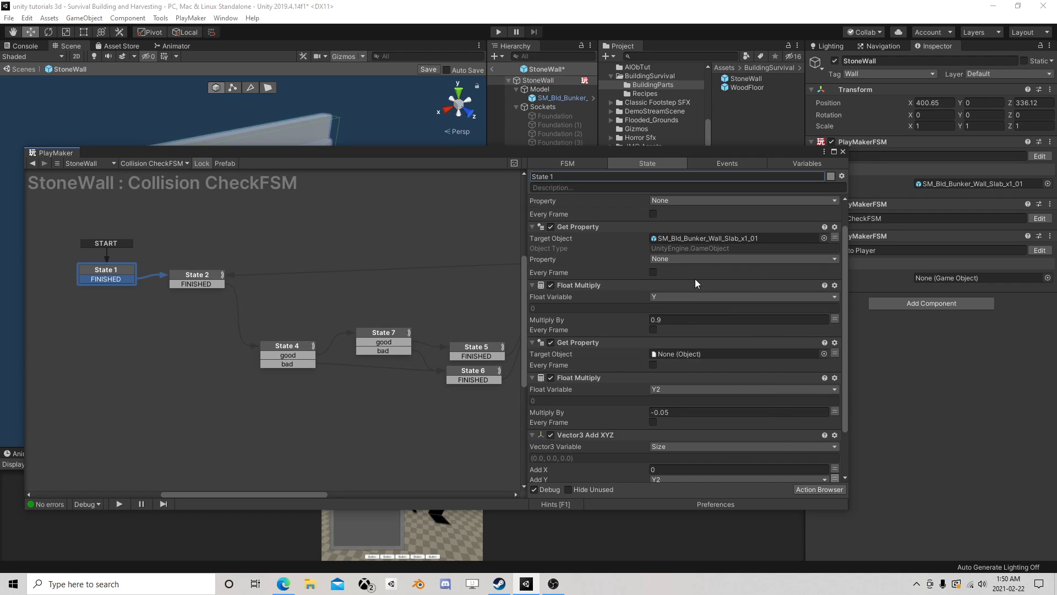
left_click_drag(556, 98, 687, 351)
scroll(694, 347, "down", 3)
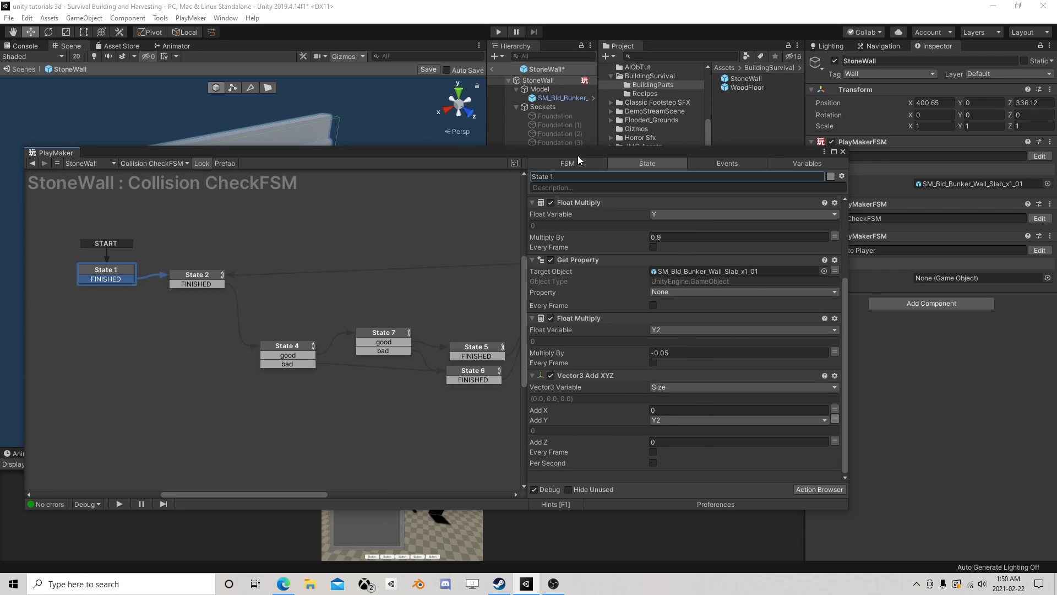
- Review the position and overlap box actions in State 2 of the Collision CheckFSM, and return to State 1
left_click_drag(577, 154, 506, 99)
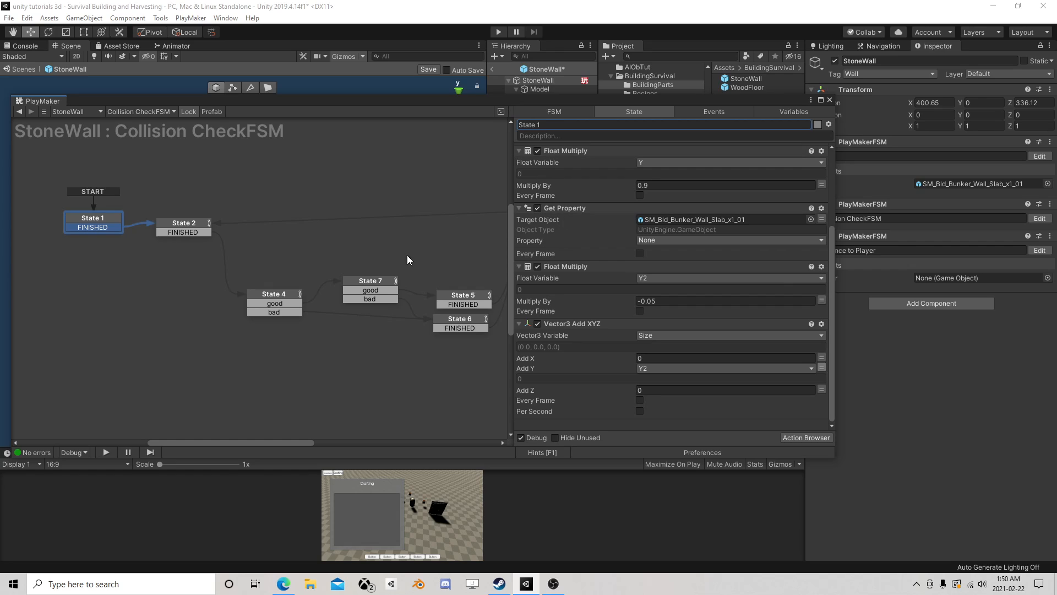
left_click(268, 294)
left_click(191, 226)
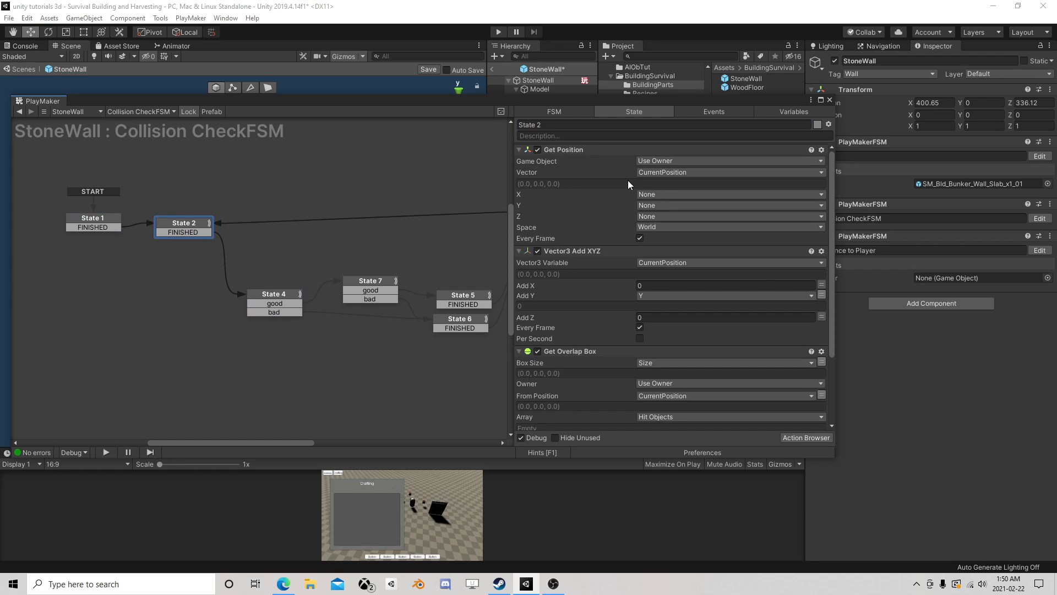
scroll(669, 188, "down", 2)
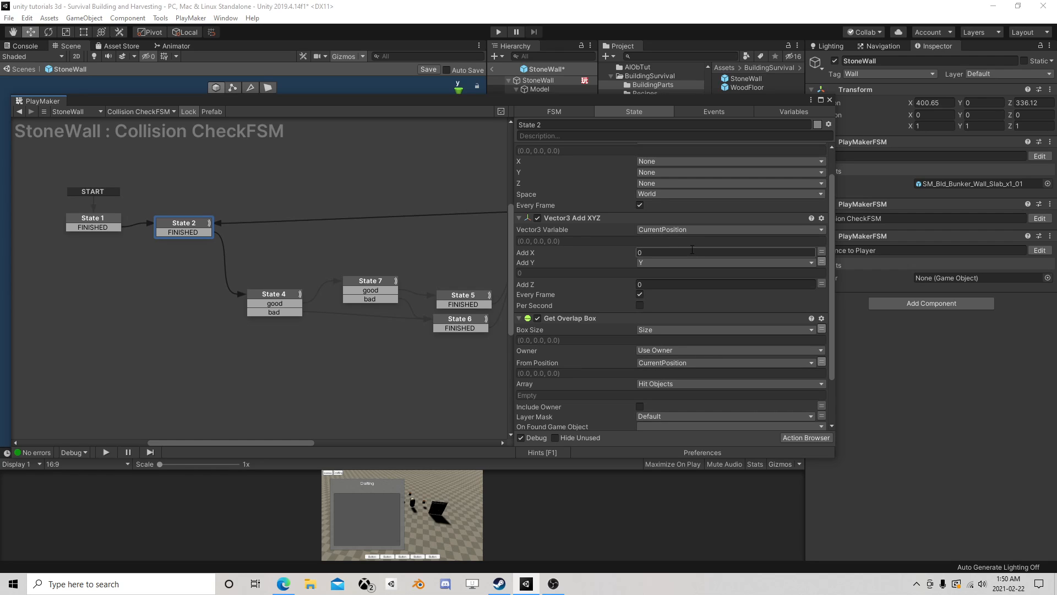
scroll(628, 285, "down", 4)
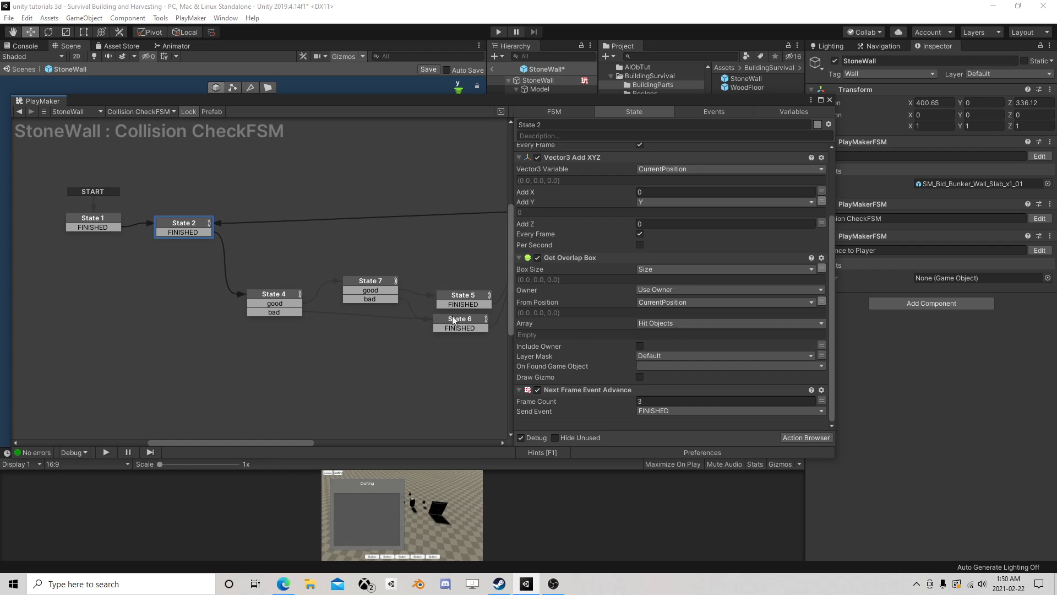
left_click(89, 224)
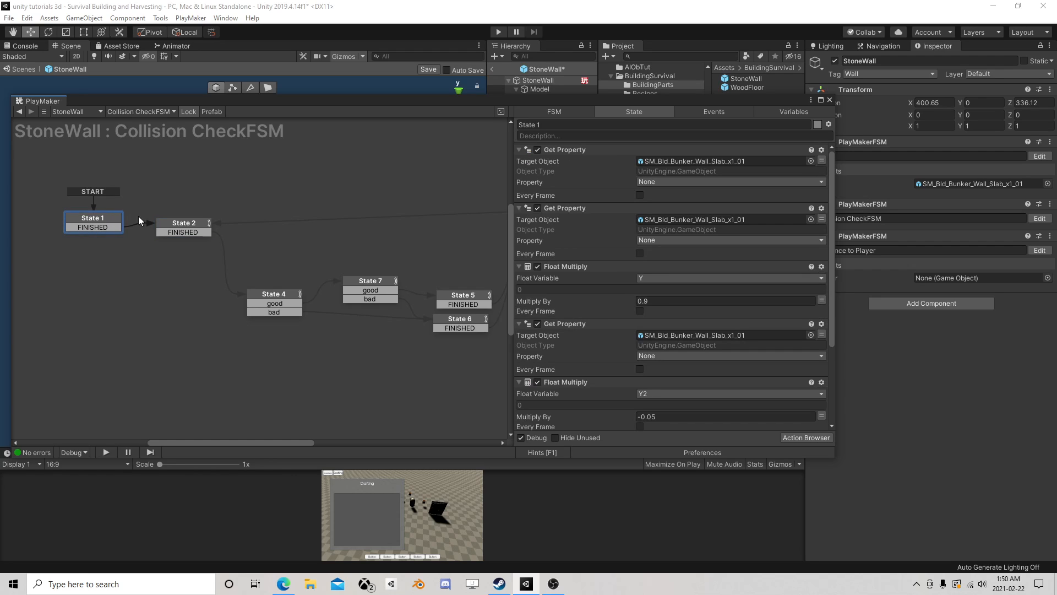
left_click(677, 182)
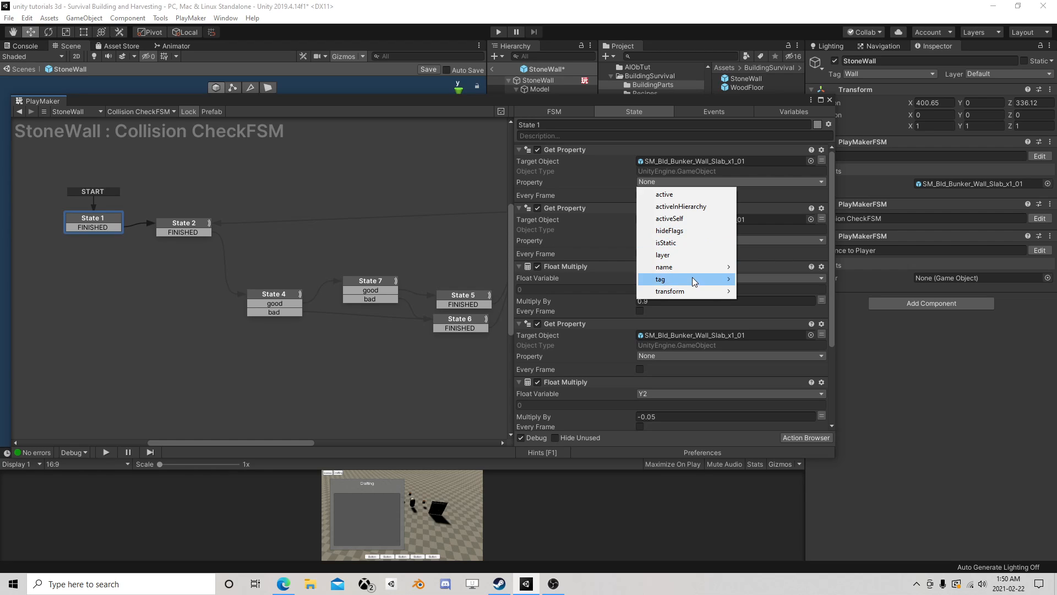
mouse_move(692, 276)
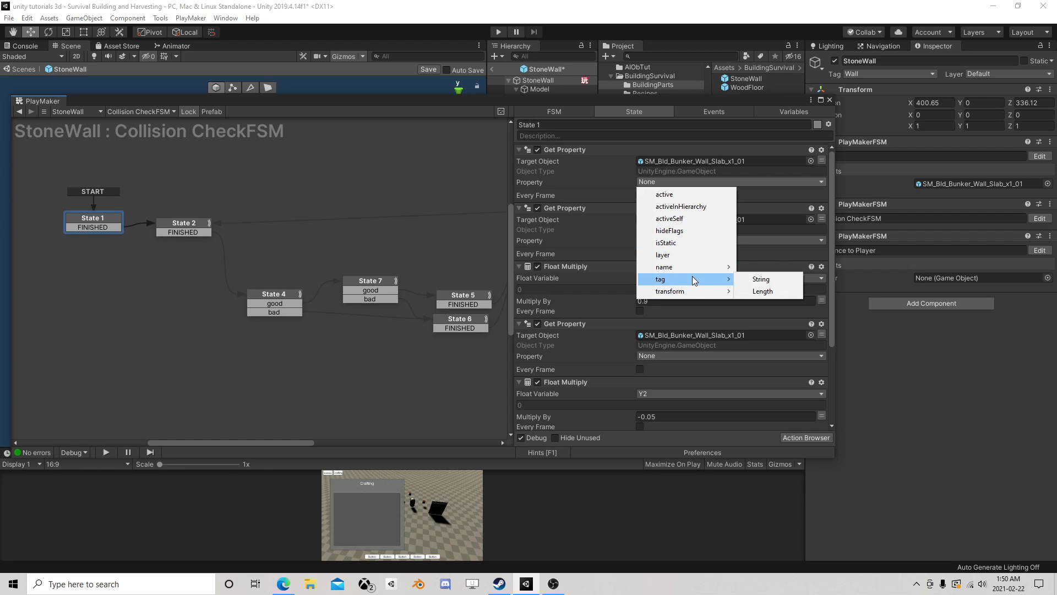
left_click(607, 193)
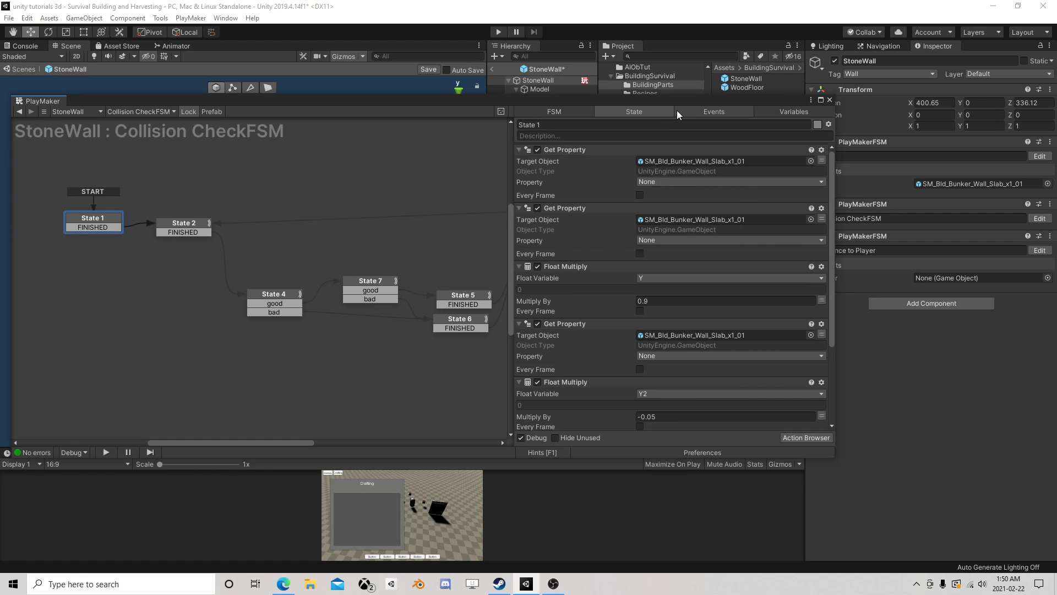
- Target the slab model's Box Collider in State 1's first Get Property action and store its size Vector3 in the Size variable
left_click_drag(676, 106, 678, 163)
left_click(557, 97)
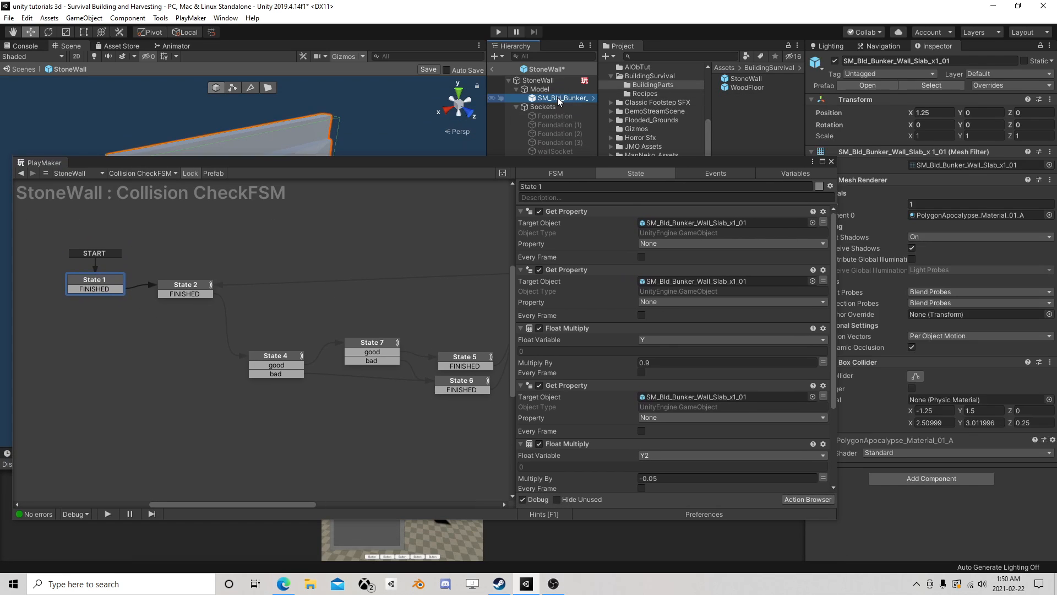
left_click_drag(614, 161, 534, 110)
left_click_drag(850, 361, 612, 175)
left_click(599, 191)
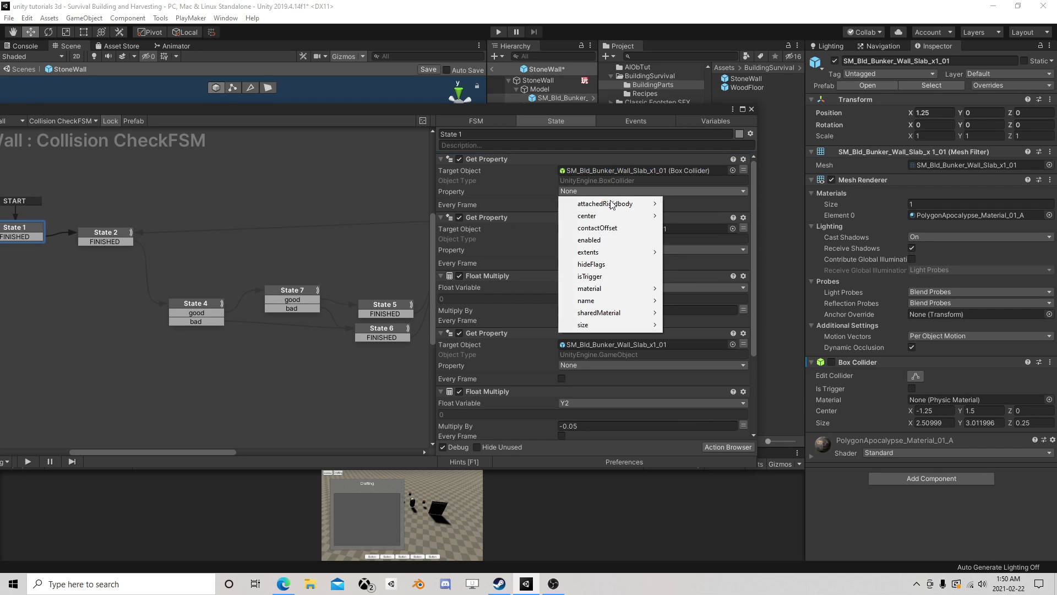
mouse_move(600, 324)
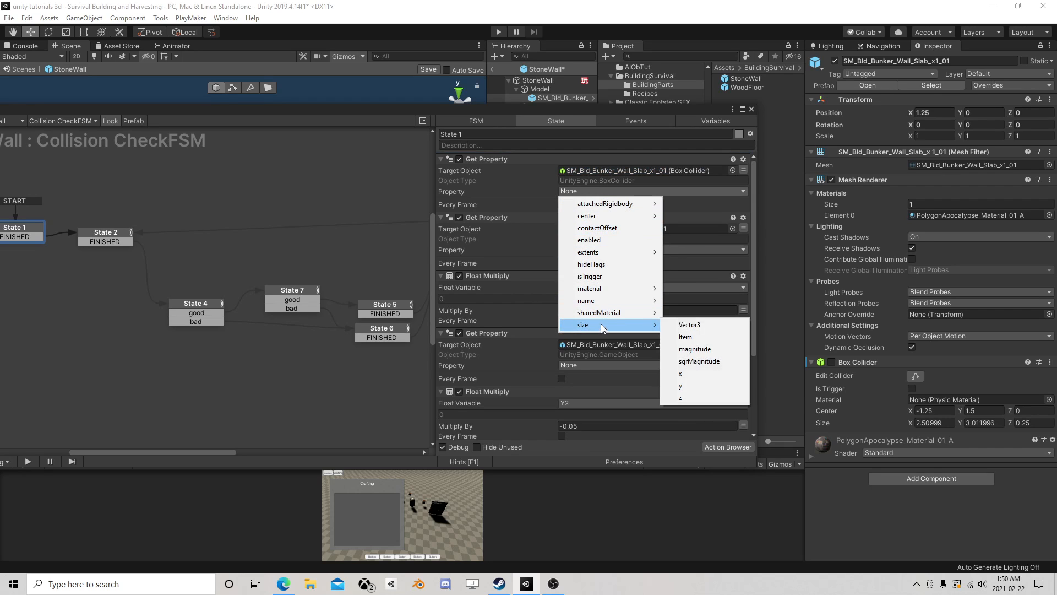
left_click(694, 325)
left_click(613, 202)
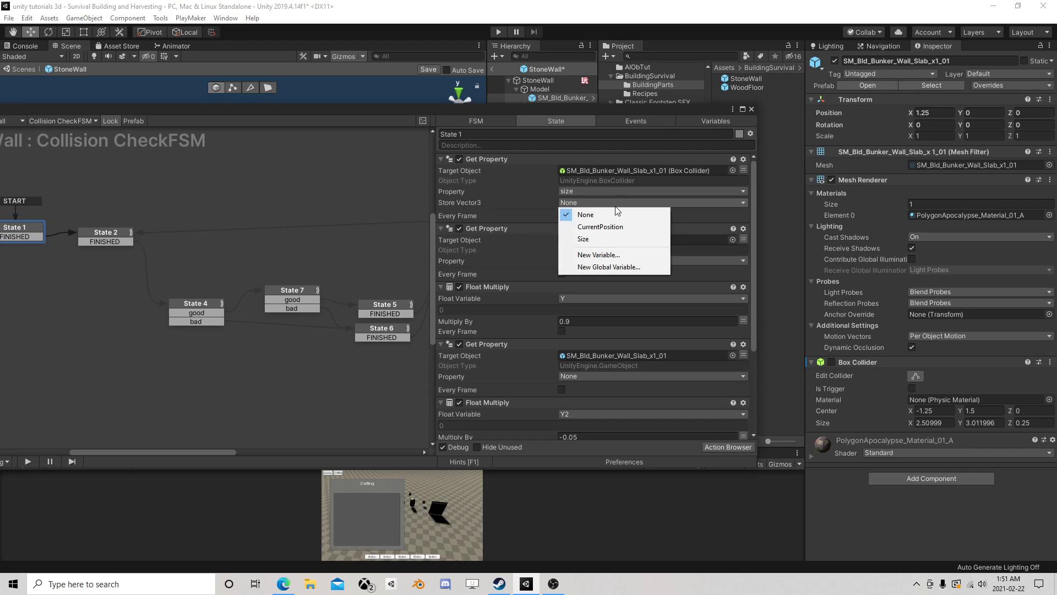
left_click(605, 238)
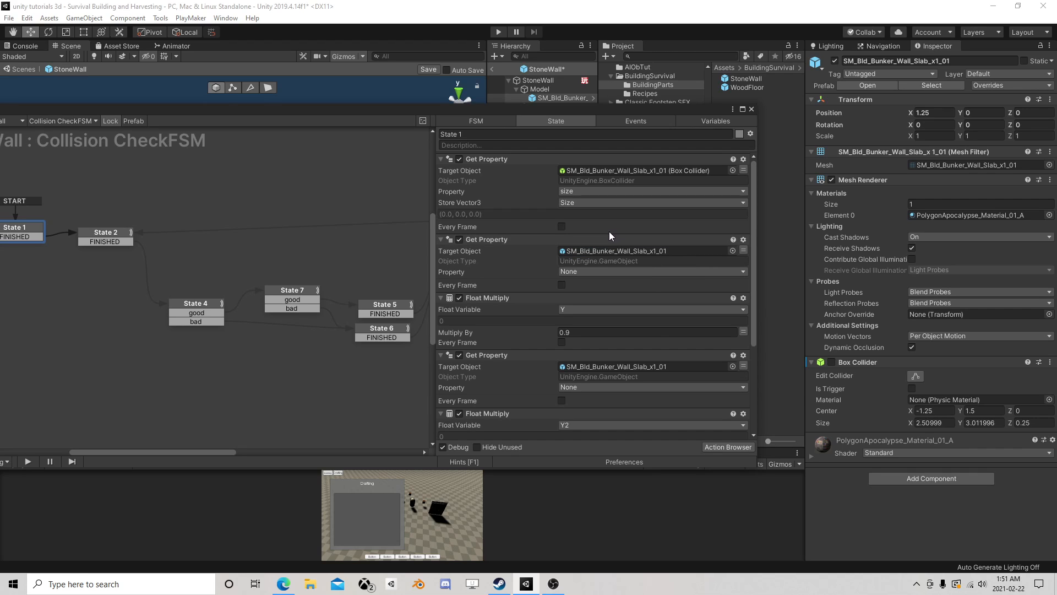
- Target the slab's Box Collider in the second Get Property action and store its size.y in the Y variable
left_click_drag(873, 359, 630, 252)
left_click(603, 273)
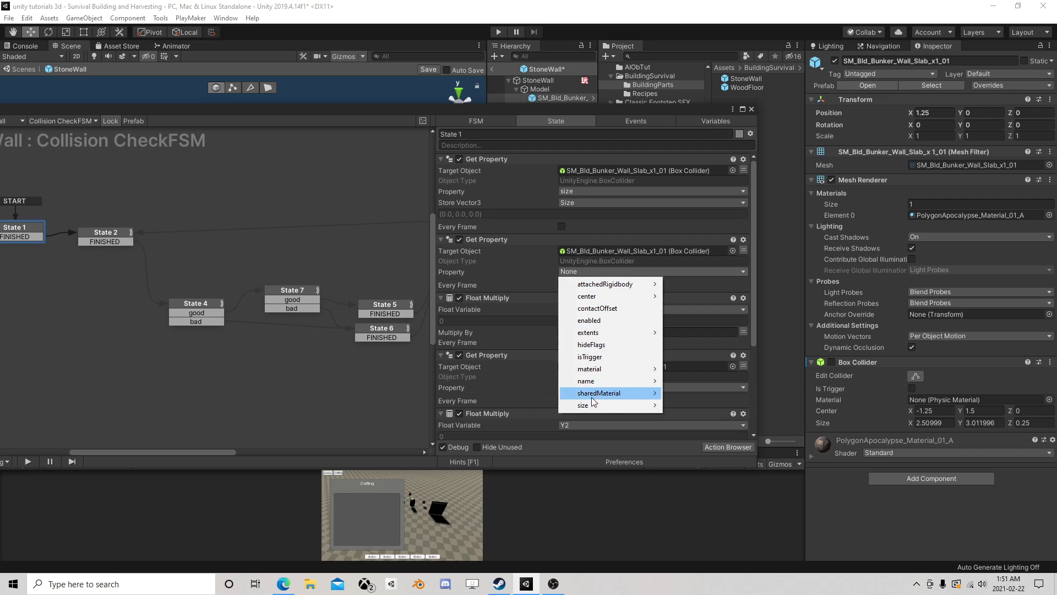
mouse_move(636, 407)
left_click(681, 466)
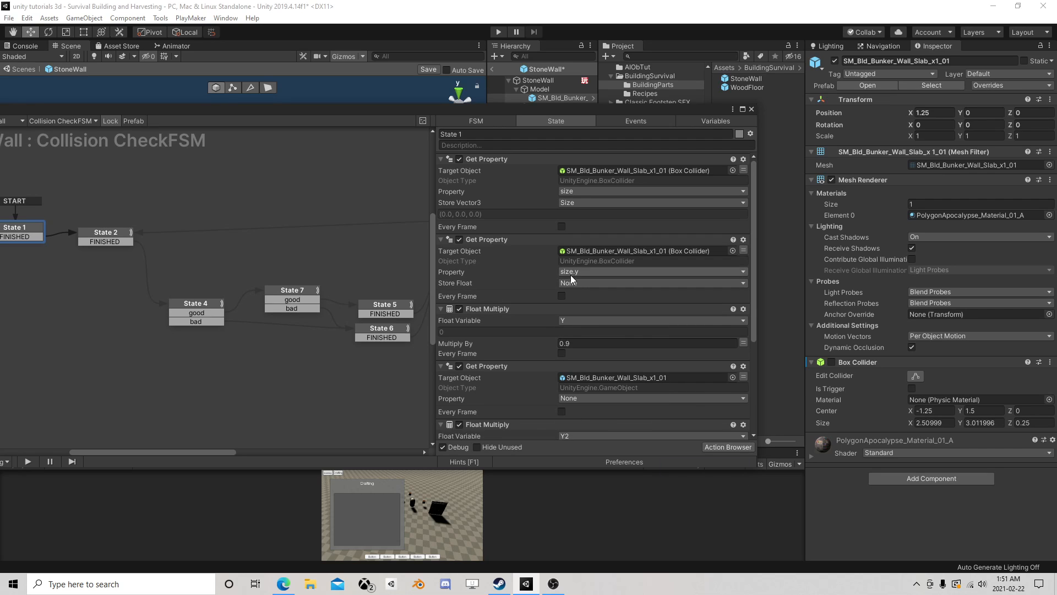
left_click(576, 283)
left_click(597, 306)
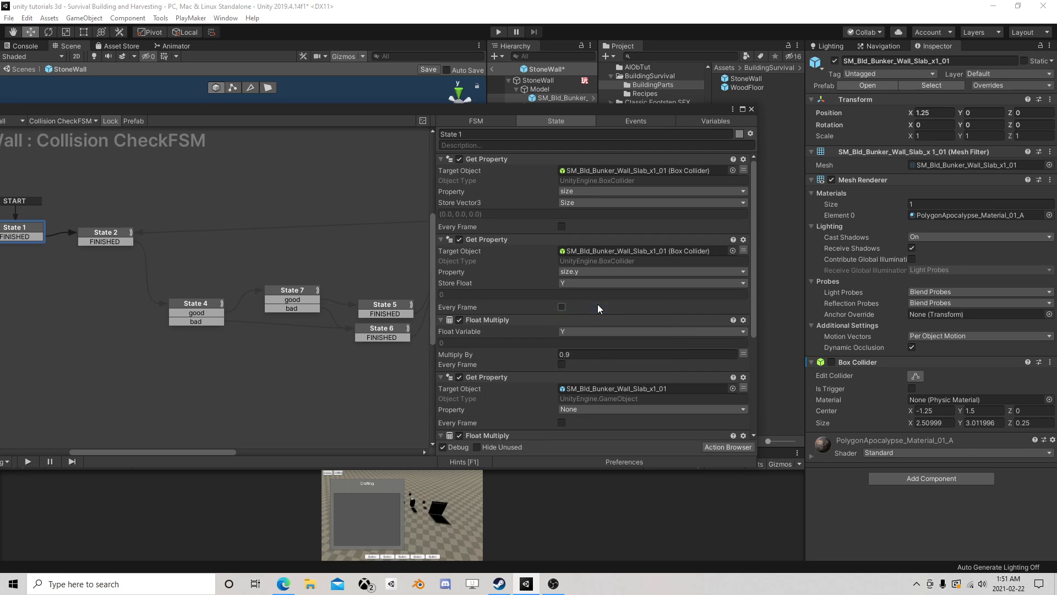
- Target the slab's Box Collider in the third Get Property action and store its size.y in the Y2 variable
scroll(599, 303, "down", 1)
scroll(626, 300, "down", 1)
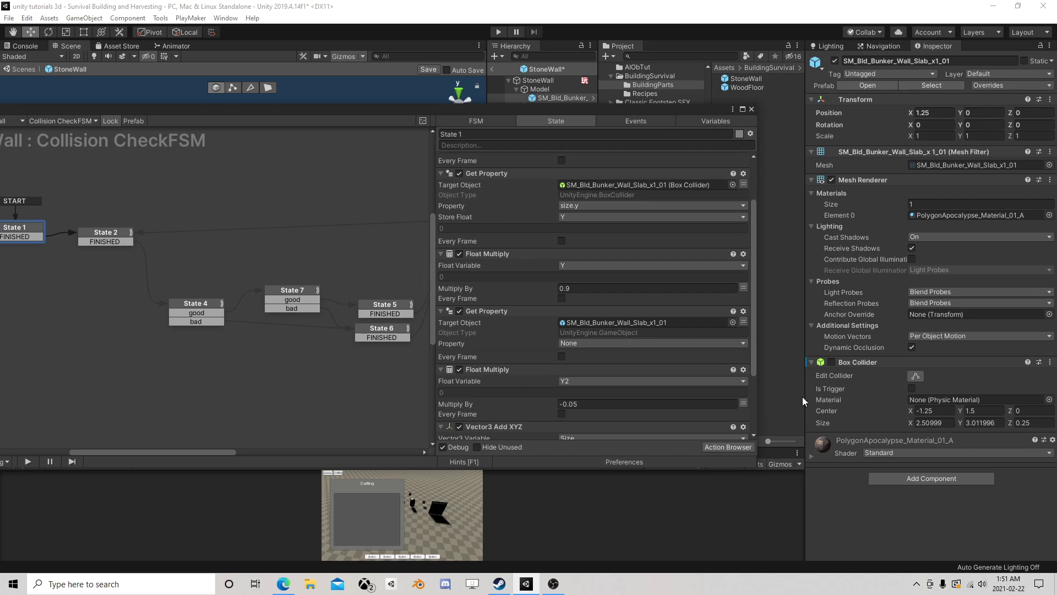
left_click_drag(856, 362, 626, 325)
left_click(619, 343)
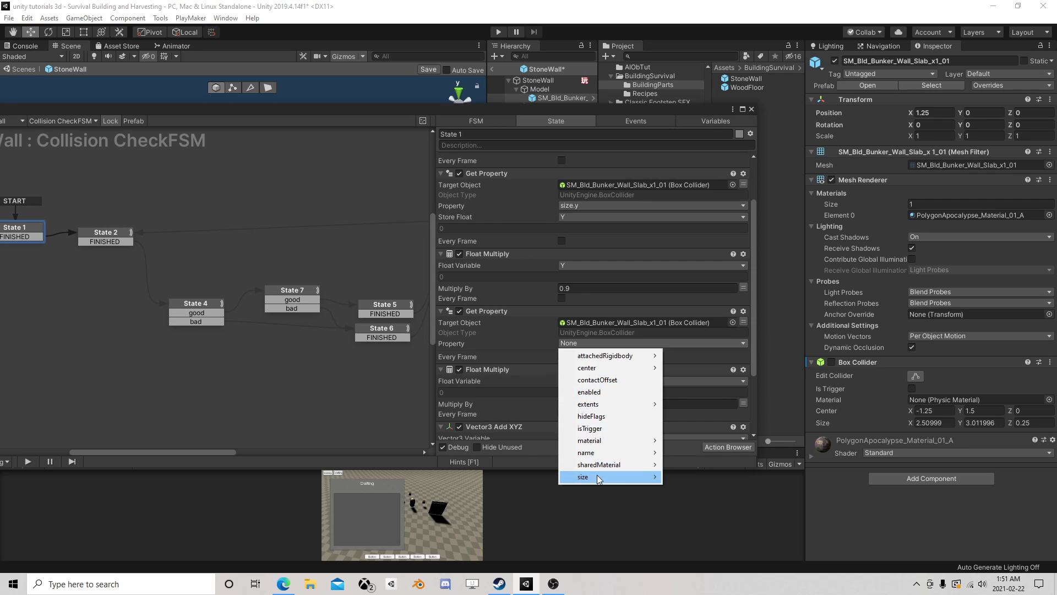
mouse_move(597, 475)
left_click(694, 537)
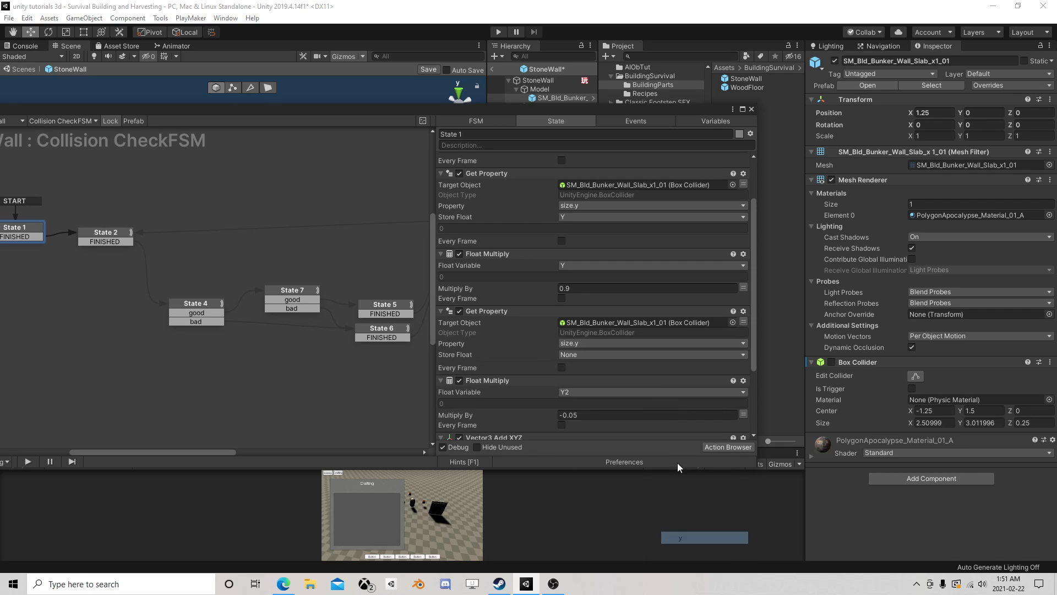
left_click(586, 354)
left_click(607, 390)
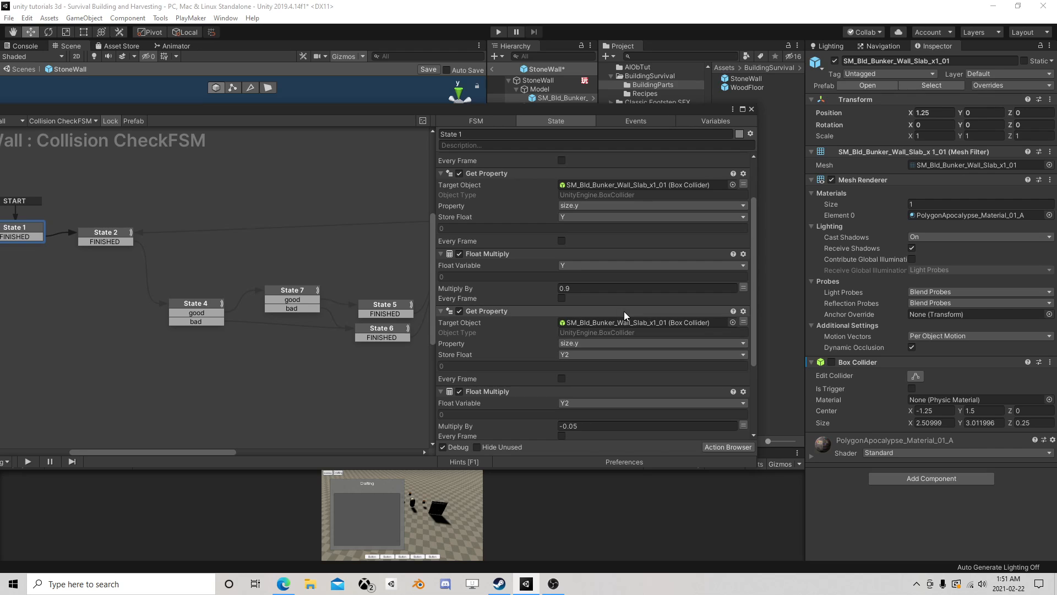
- Review the actions in States 1, 2, 4 and 7 of the Collision CheckFSM, including the multipliers, overlap box and distance test
scroll(625, 312, "down", 4)
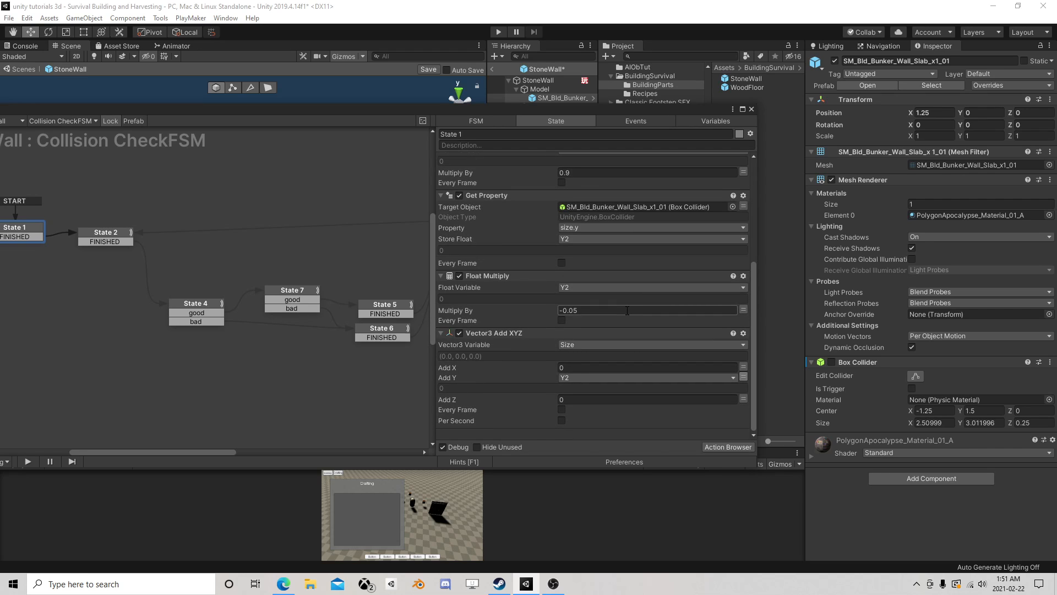
scroll(627, 310, "up", 5)
scroll(600, 251, "up", 2)
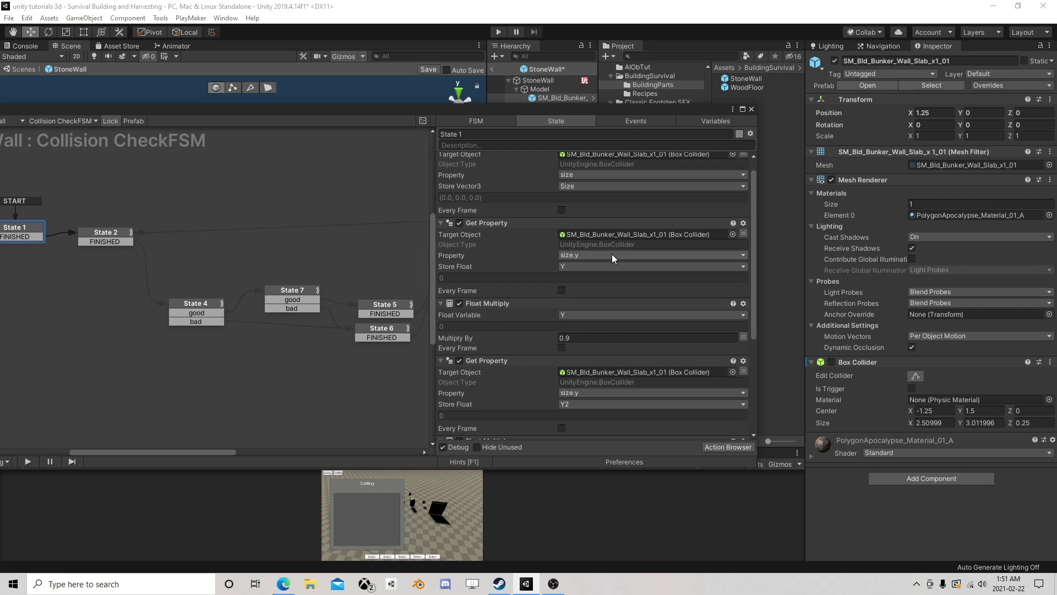
scroll(617, 250, "up", 1)
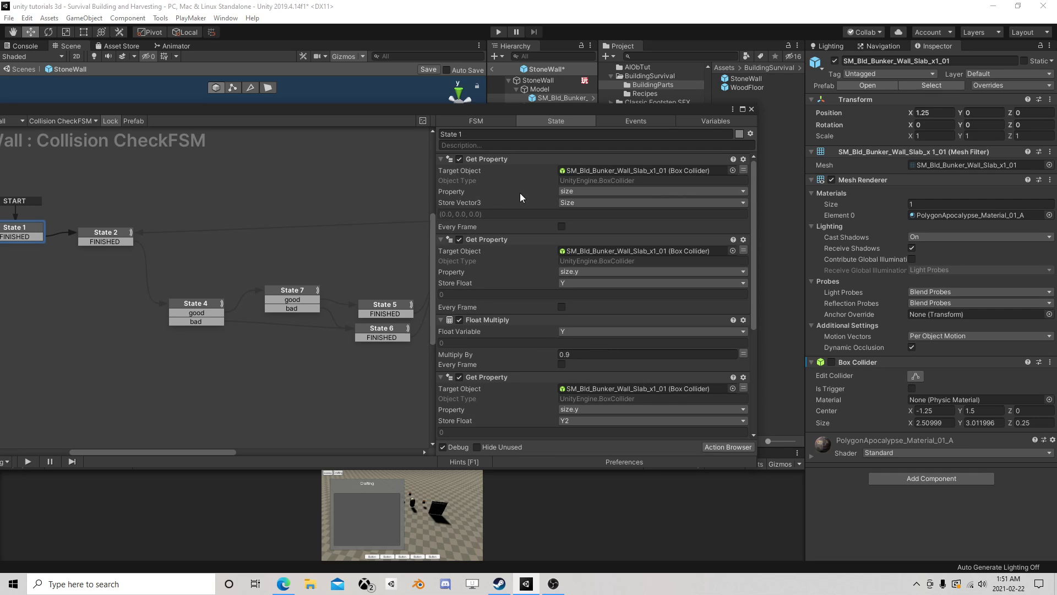
left_click(114, 232)
scroll(568, 264, "down", 3)
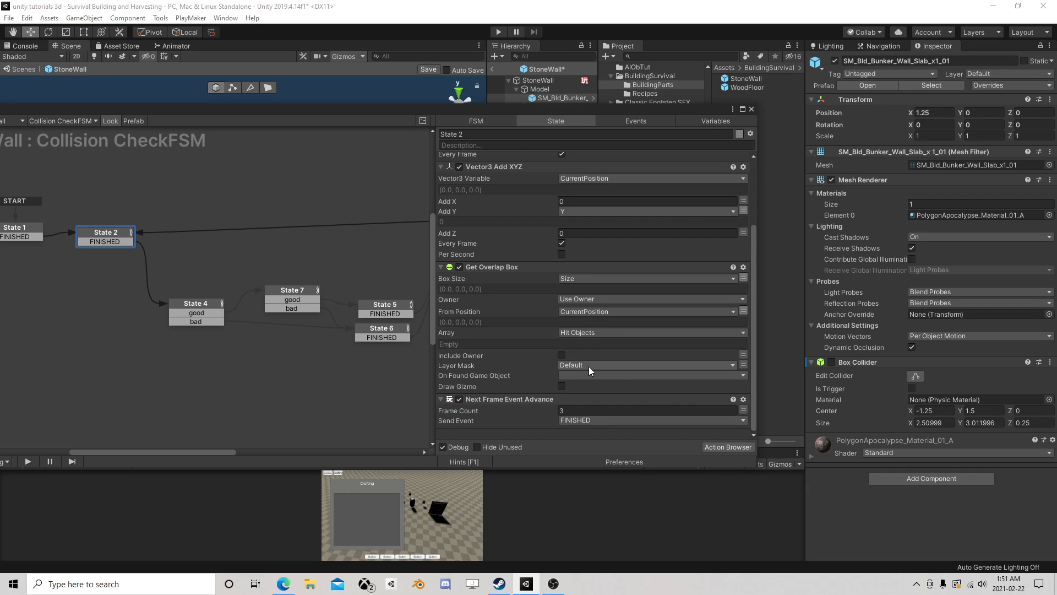
left_click(190, 306)
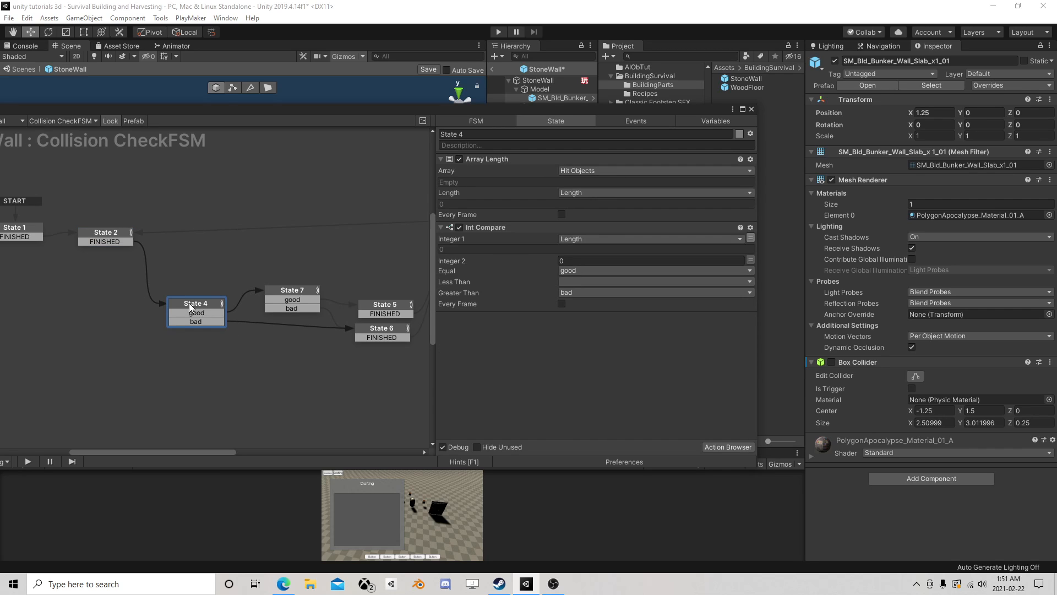
left_click(297, 289)
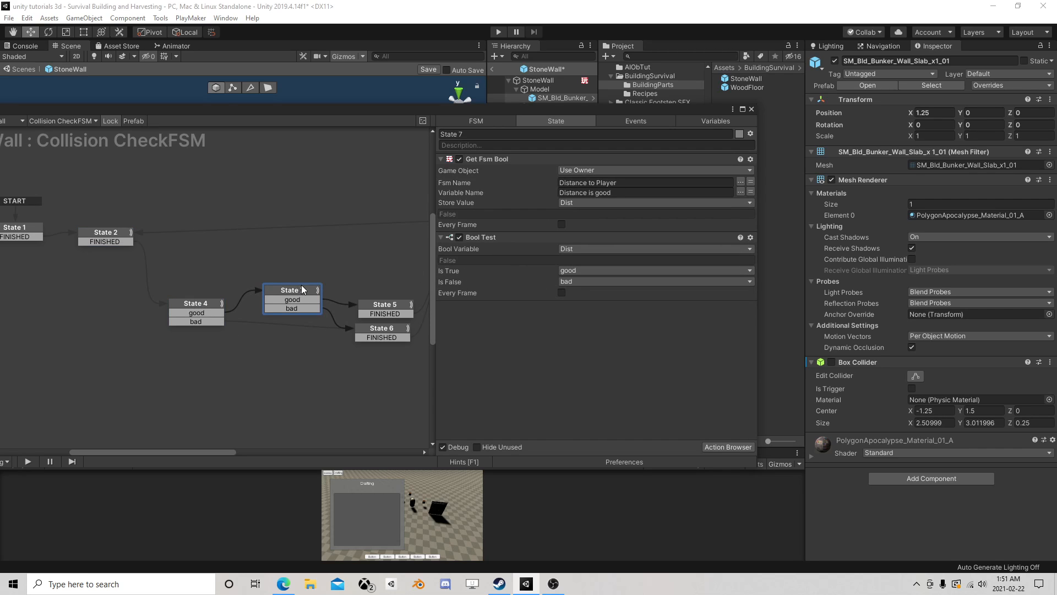
- Close the FSM editor, save the StoneWall prefab and return to the main scene
left_click(751, 109)
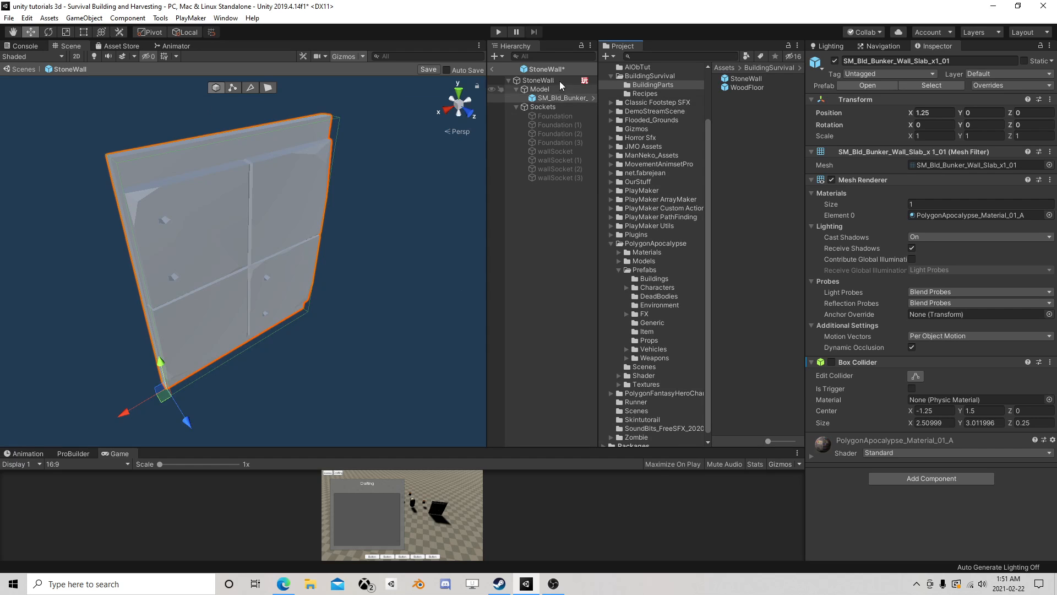
left_click(428, 71)
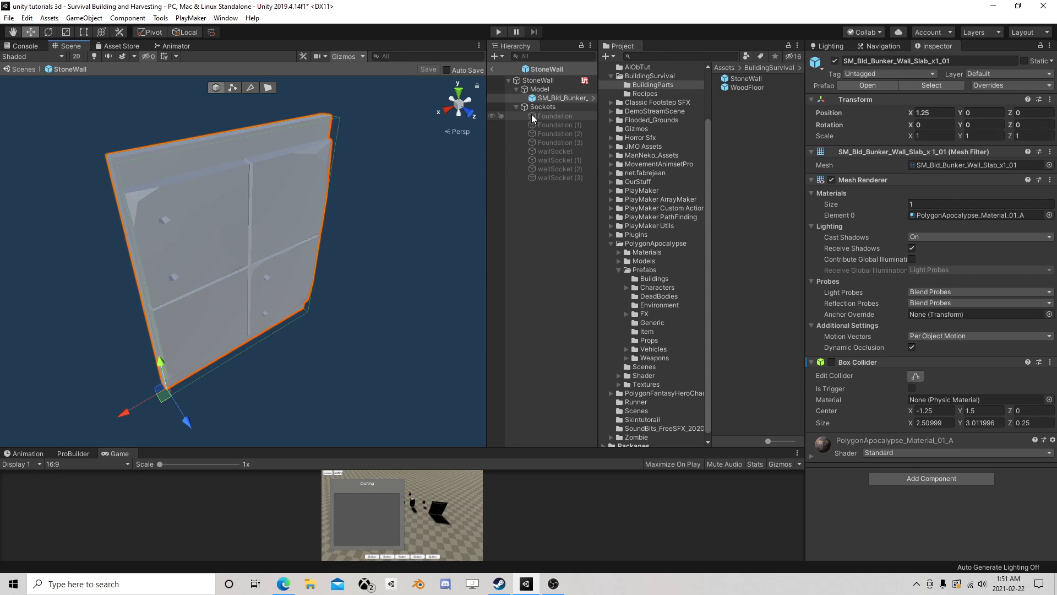
left_click(492, 68)
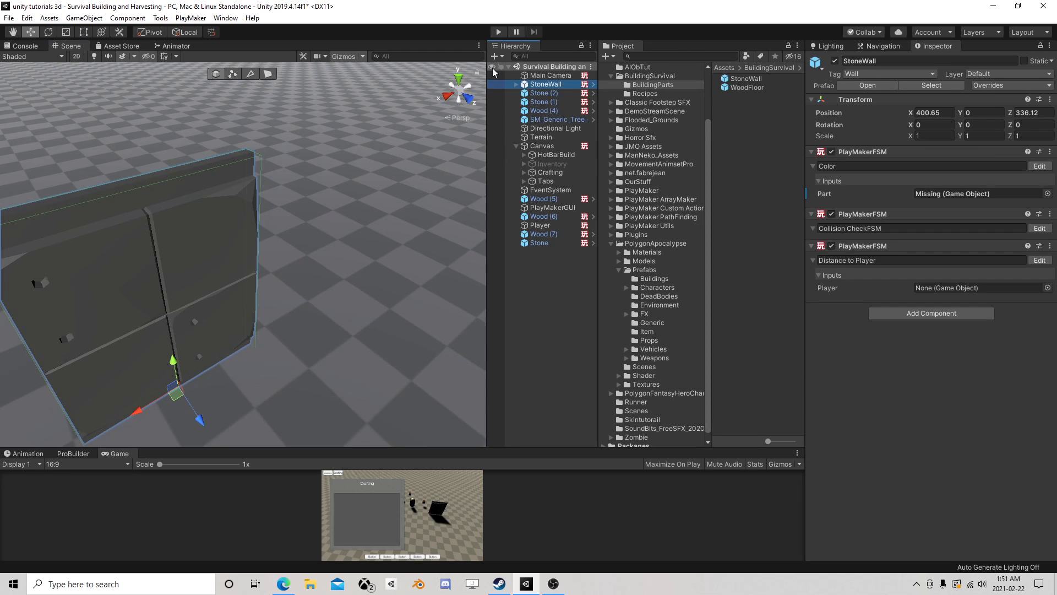
- Run the scene and reposition the StoneWall and the Player near each other to test the wall's placement colour
left_click(498, 32)
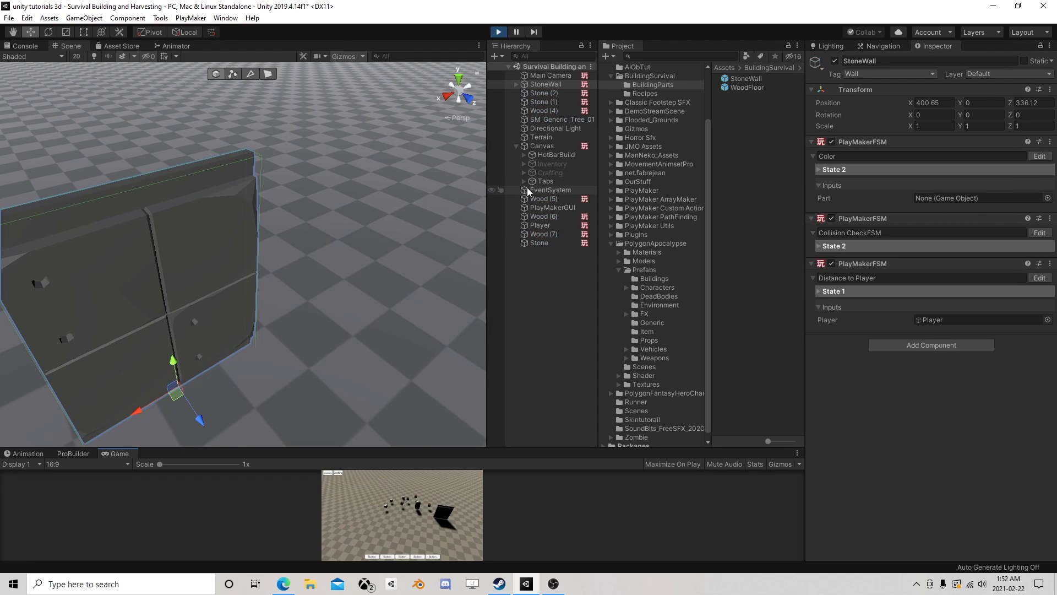
double_click(558, 86)
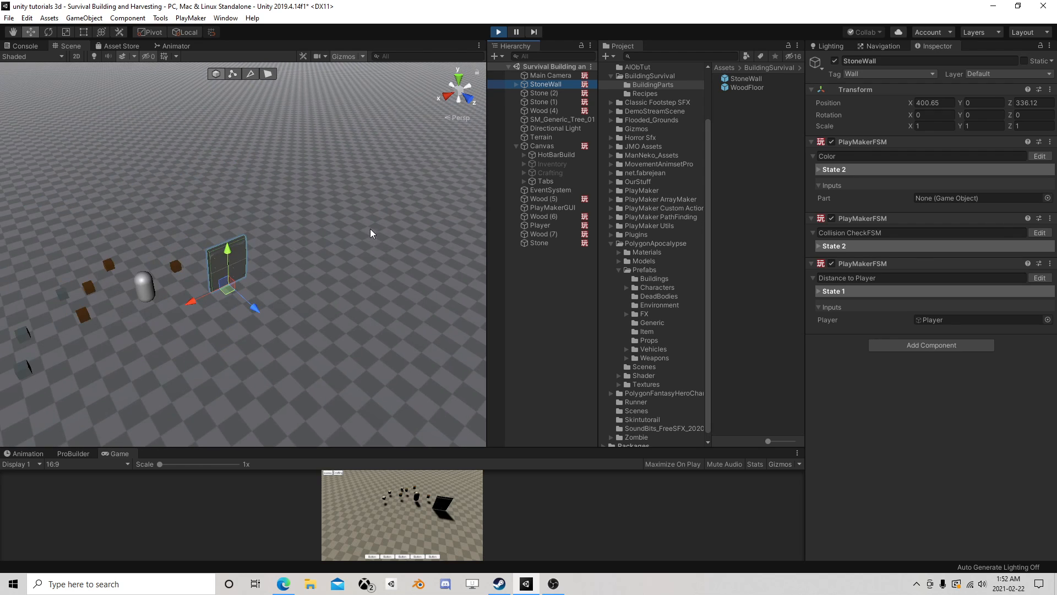
right_click_drag(370, 229, 323, 243)
scroll(324, 244, "up", 3)
left_click_drag(411, 152, 414, 140)
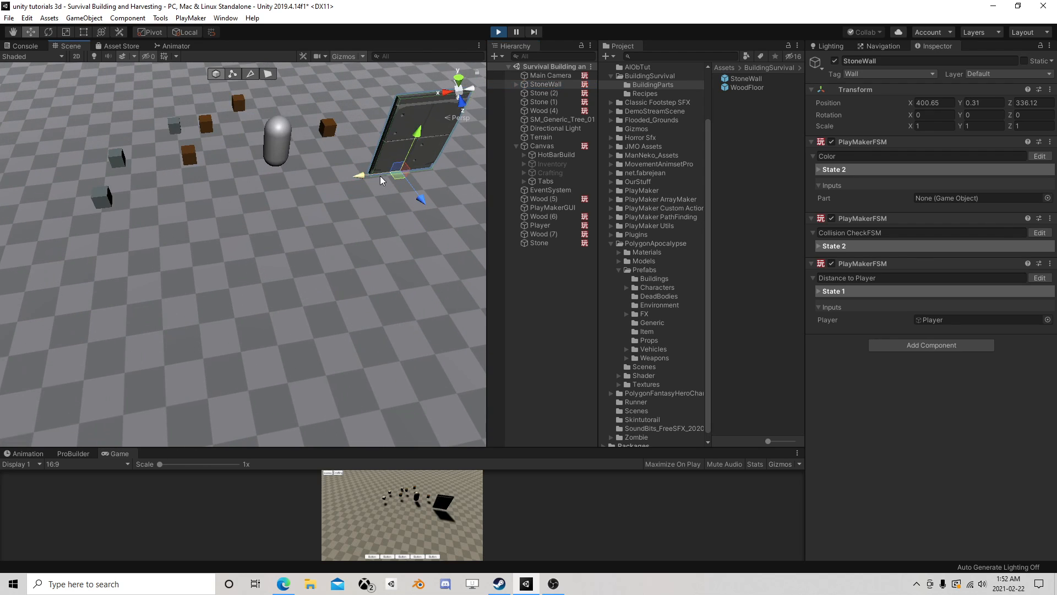
scroll(416, 148, "down", 1)
middle_click_drag(417, 158, 362, 190)
left_click_drag(325, 215, 291, 220)
left_click(209, 194)
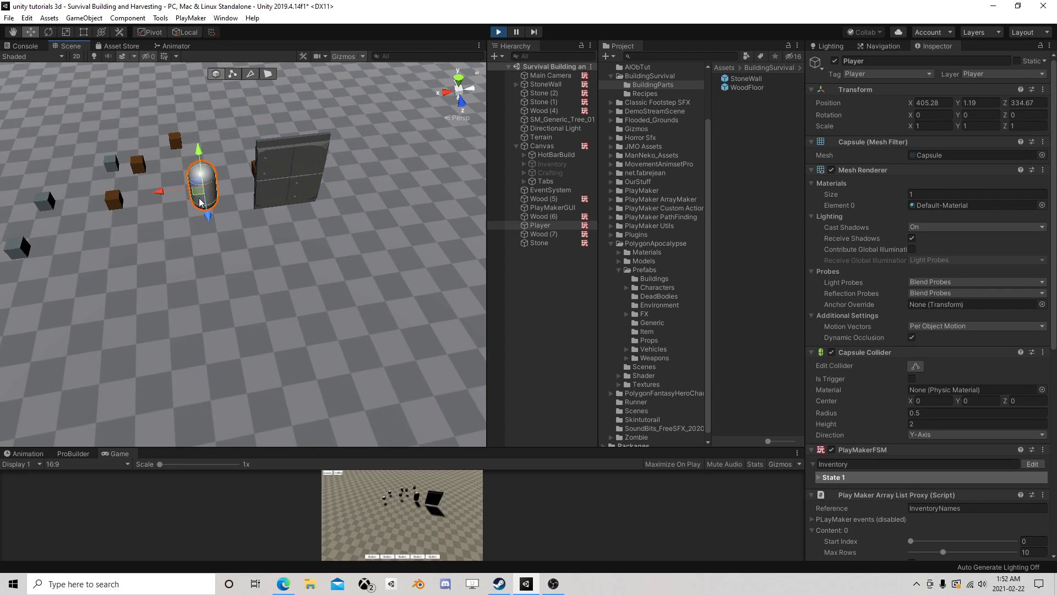
left_click_drag(201, 199, 195, 224)
- Examine the StoneWall's running Collision CheckFSM, then pause play and check the event sent by State 5
left_click(546, 84)
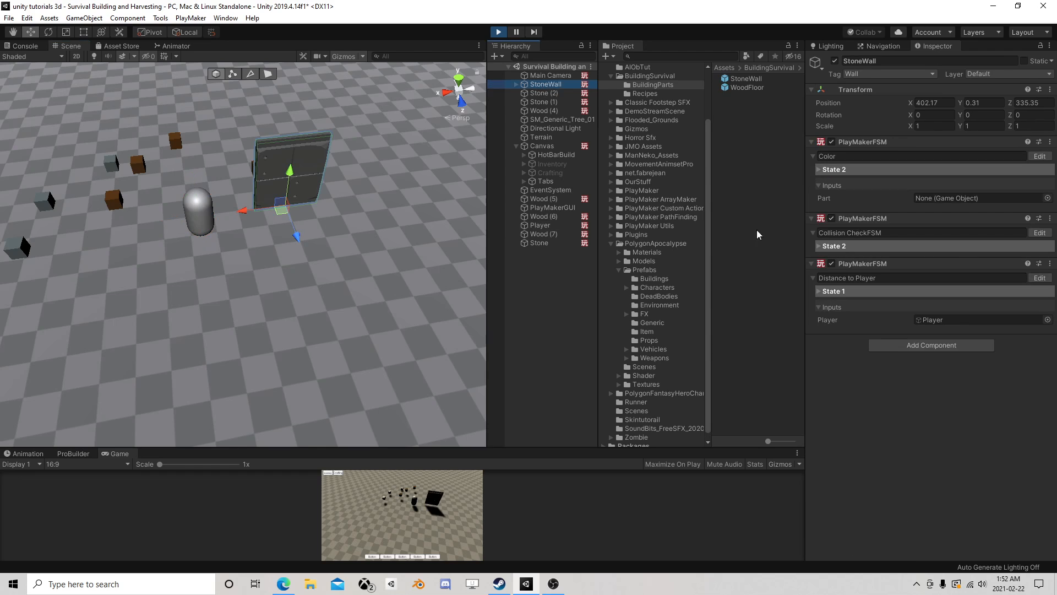
left_click(1040, 233)
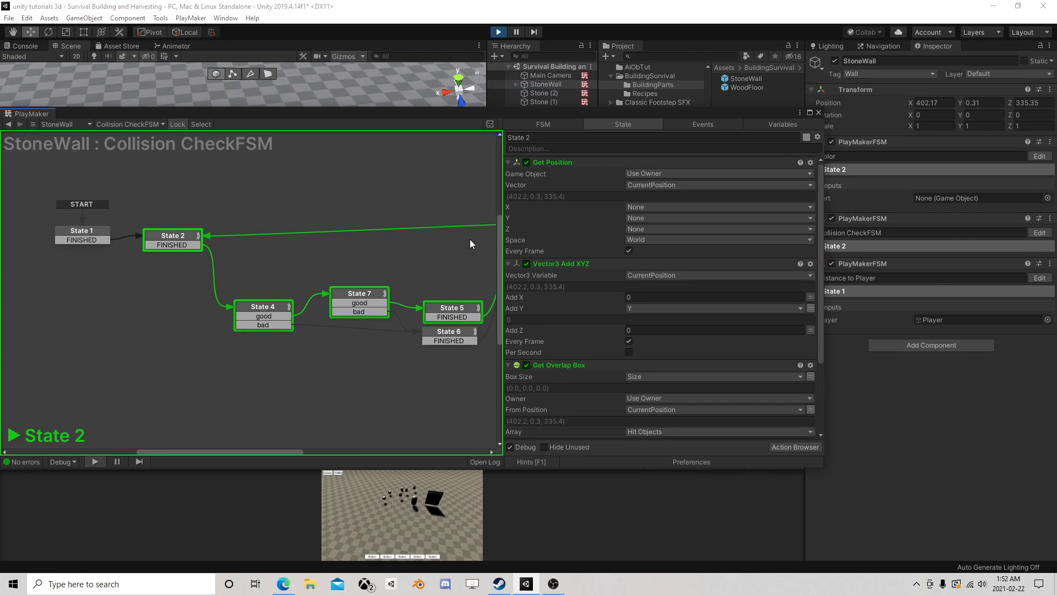
scroll(636, 229, "down", 3)
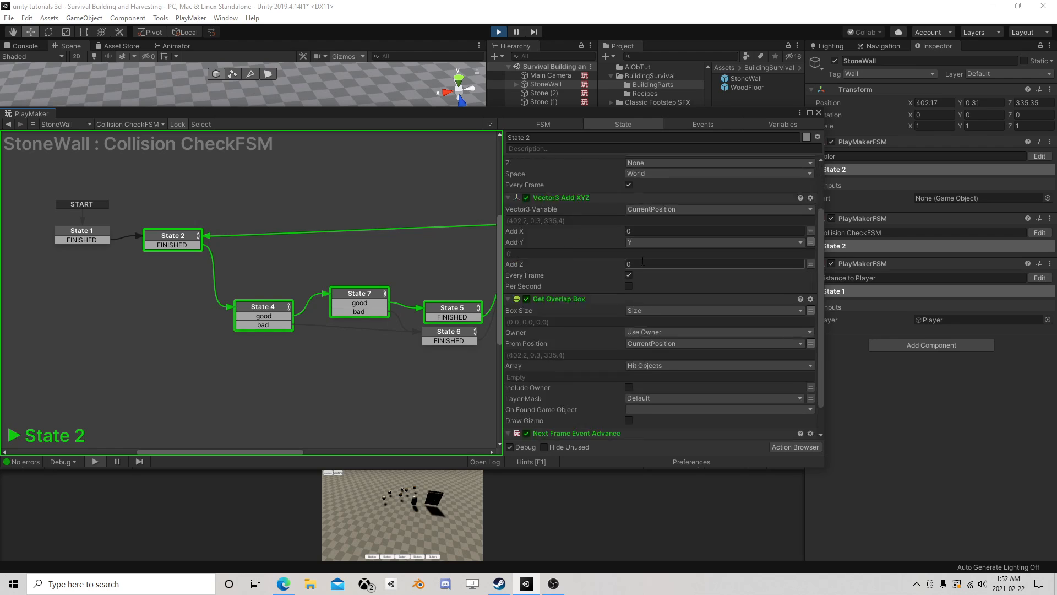
scroll(412, 269, "down", 2)
middle_click_drag(429, 236, 337, 245)
left_click(456, 233)
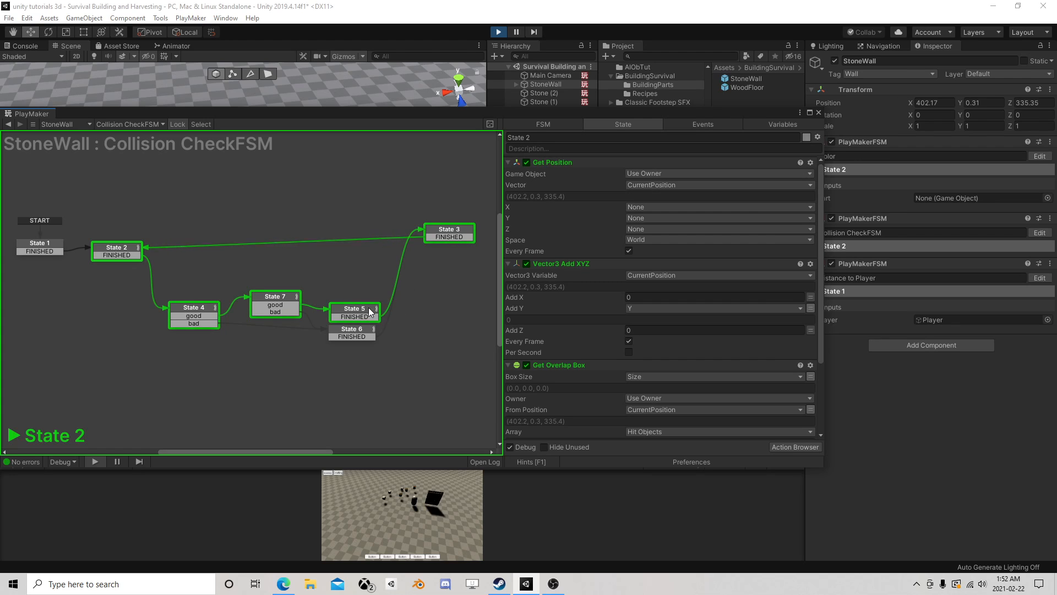
left_click(516, 31)
left_click(359, 312)
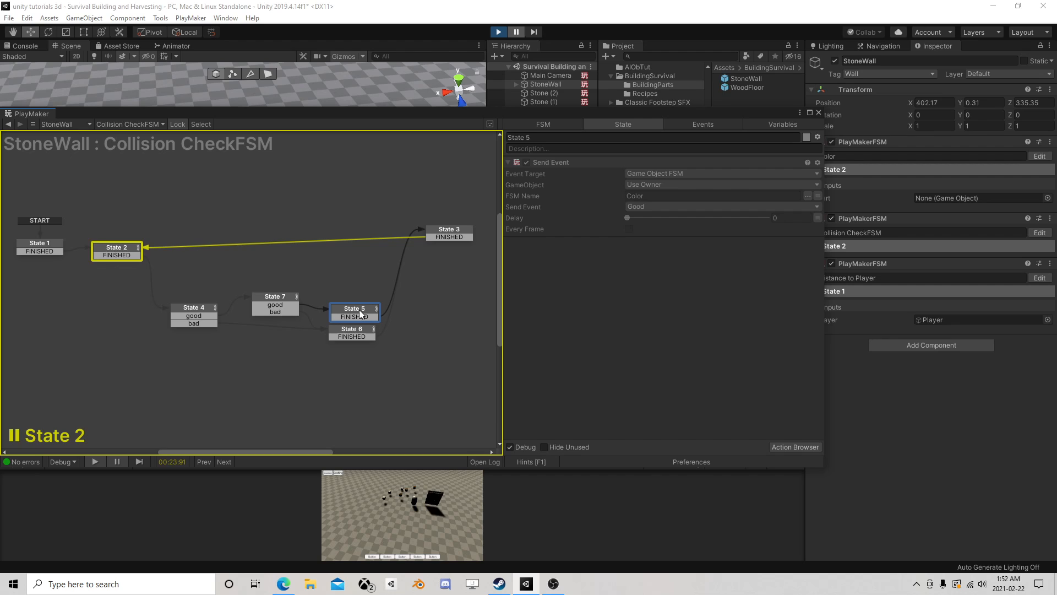
- Examine the Part object and material used by State 2 of the StoneWall's Color FSM
left_click(819, 112)
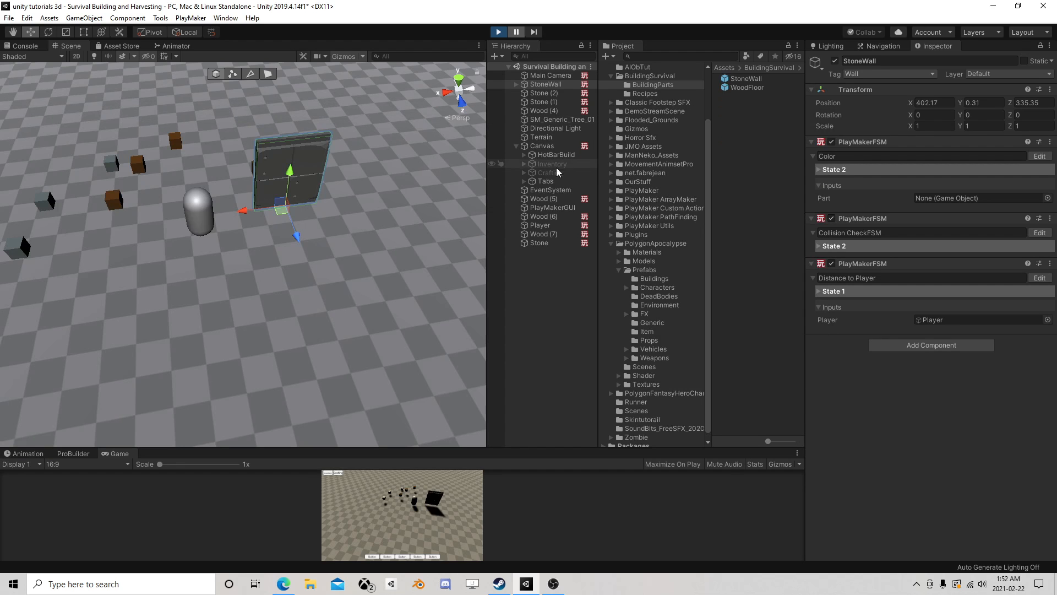
left_click(1039, 156)
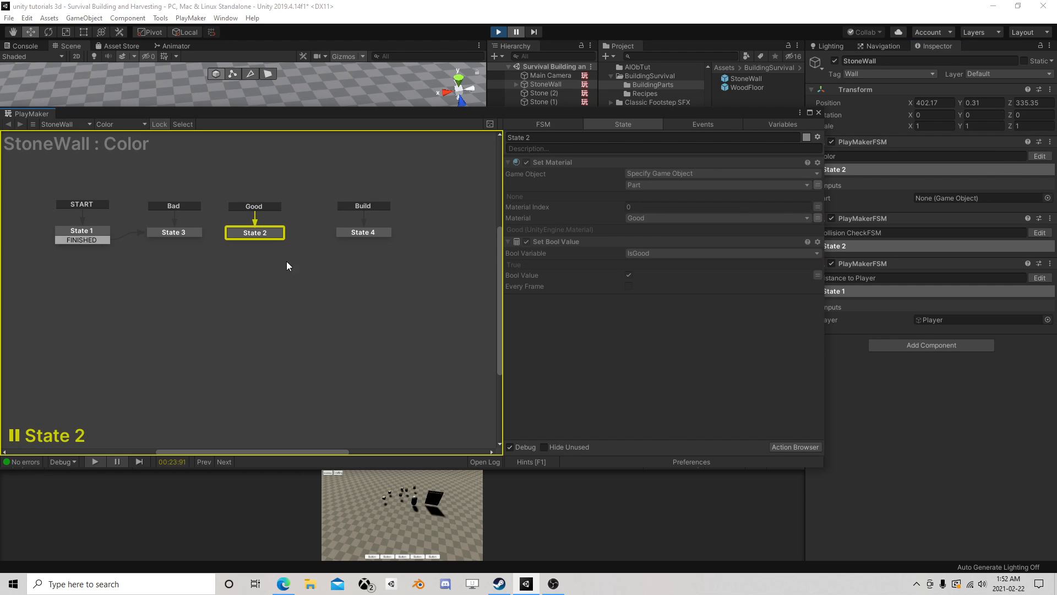
left_click(265, 232)
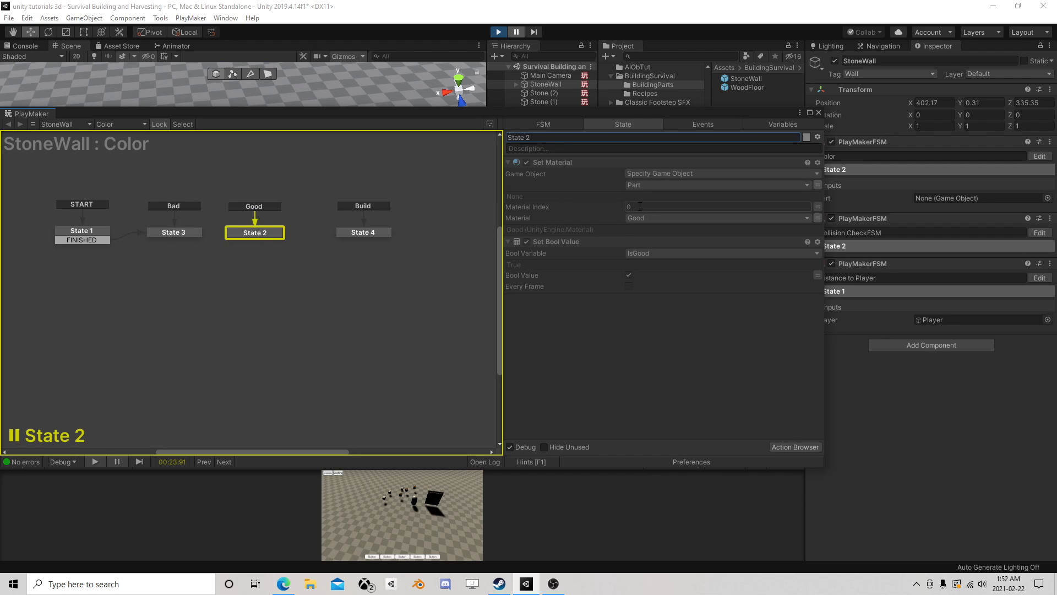
- Stop play mode and replace the scene's StoneWall with a fresh prefab instance at about X 401.78, Z 335.49
left_click(498, 32)
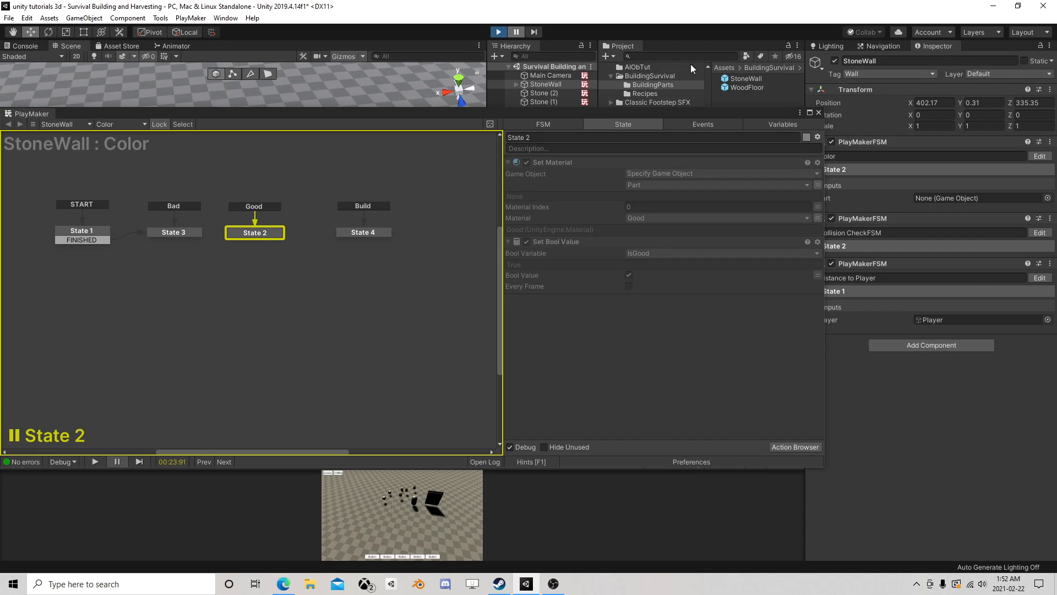
left_click(818, 112)
left_click(556, 85)
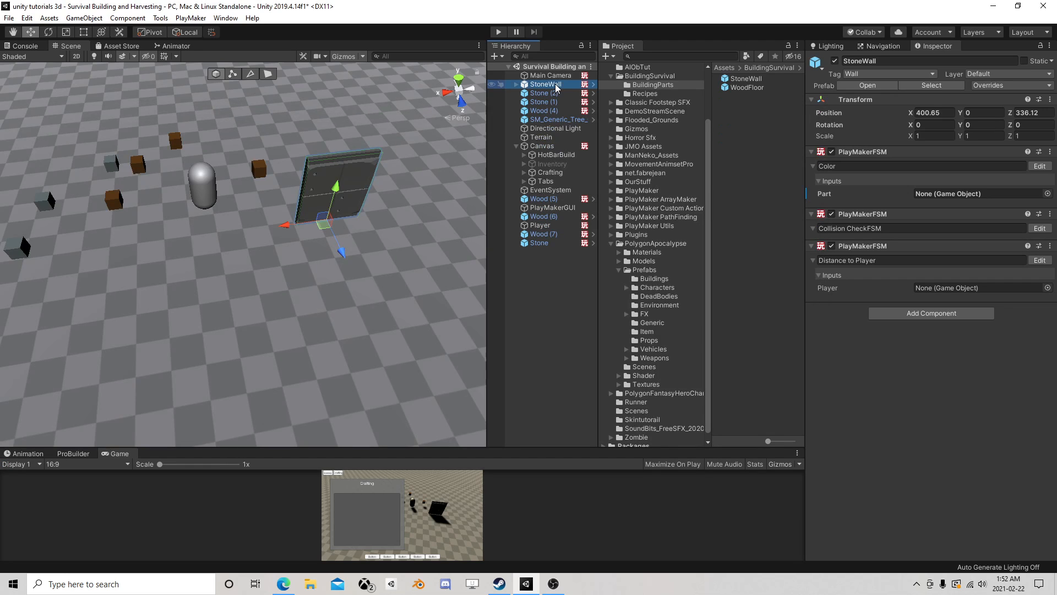
key("Delete")
left_click_drag(739, 81, 297, 212)
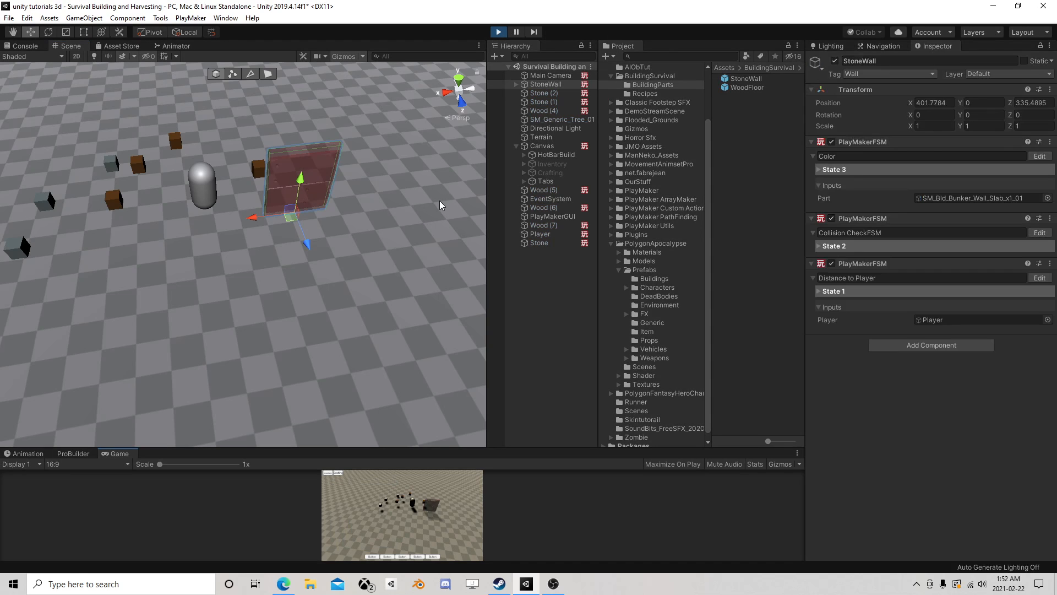
- Test the new StoneWall in play mode by moving it across the Player to about X 404.57, Y 0.02, Z 334.52
scroll(348, 223, "up", 5)
scroll(245, 205, "down", 4)
middle_click_drag(237, 182, 298, 239)
left_click_drag(361, 268, 287, 301, "ctrl")
right_click_drag(288, 301, 296, 265)
key("a")
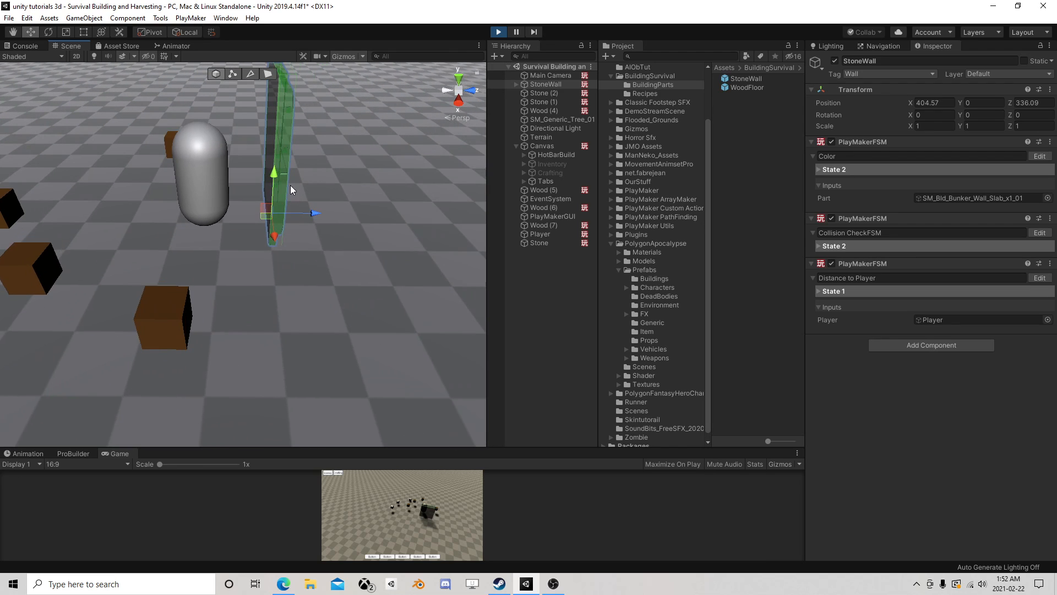
mouse_move(277, 177)
left_mouse_down()
mouse_move(271, 225)
mouse_move(282, 175)
left_mouse_up()
left_click_drag(322, 211, 246, 221)
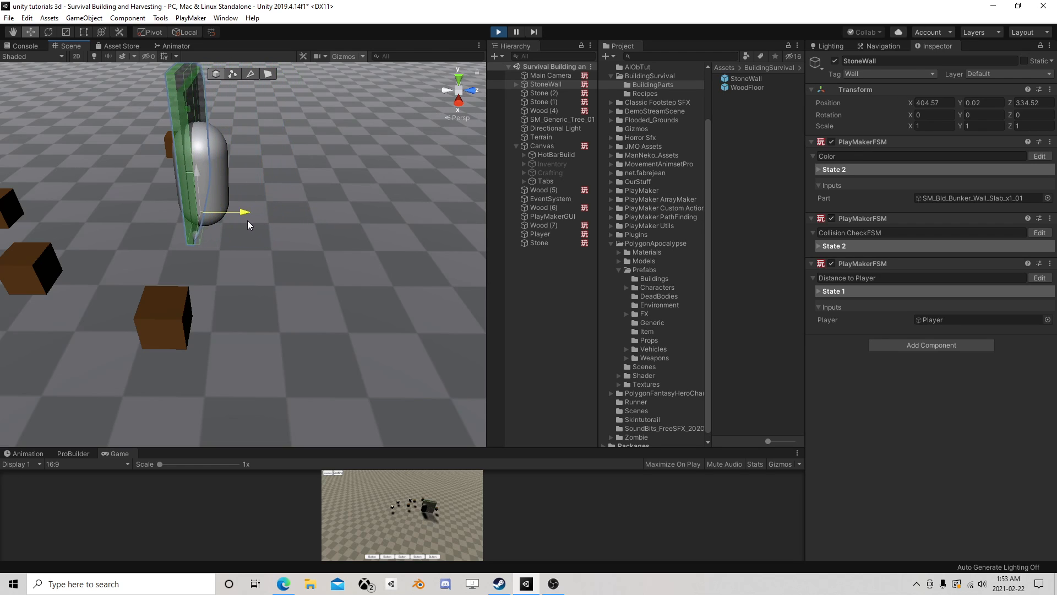
- Test the StoneWall's overlap detection against the wood cubes, moving it to about X 407.89, Y 0.31, Z 335.89
left_click_drag(196, 177, 348, 214)
right_click_drag(391, 199, 288, 230)
key("s")
scroll(290, 234, "up", 3)
left_click_drag(340, 222, 150, 189)
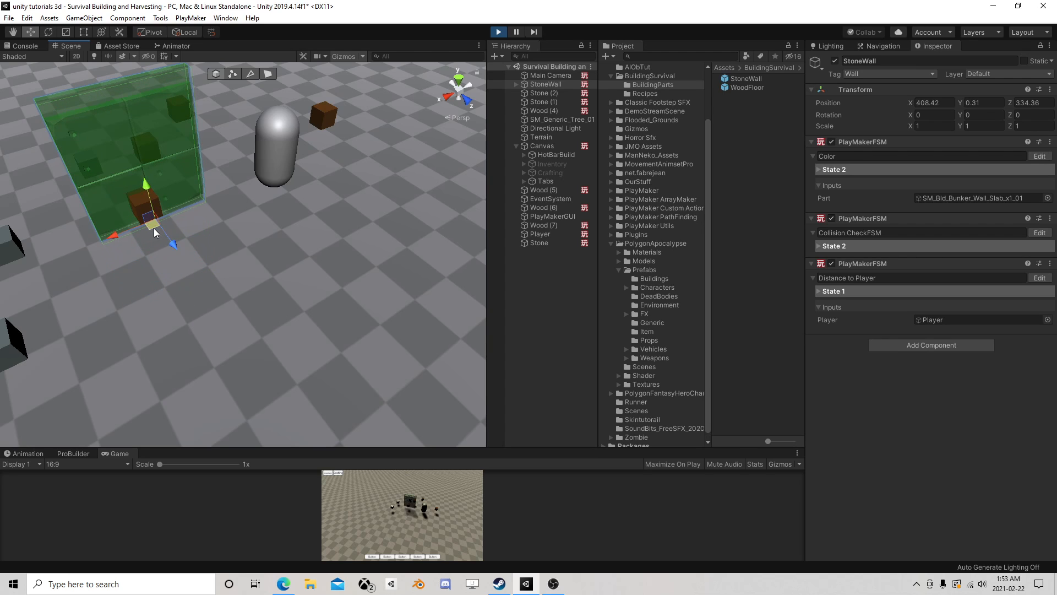
left_click_drag(154, 227, 206, 260)
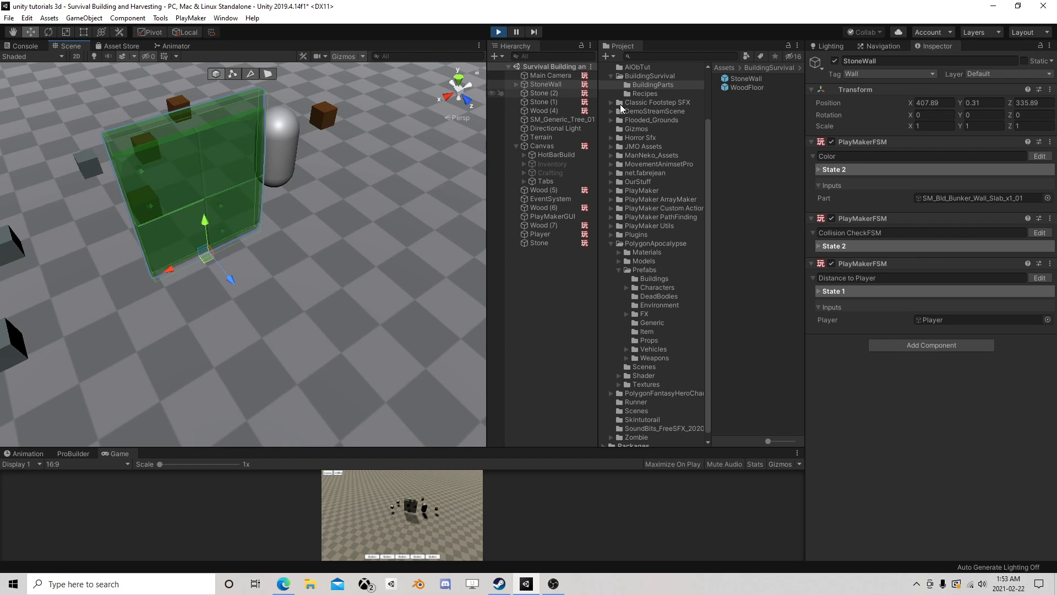
- Pause play and examine the collider size values stored by State 1 of the StoneWall's Collision CheckFSM
left_click(1039, 232)
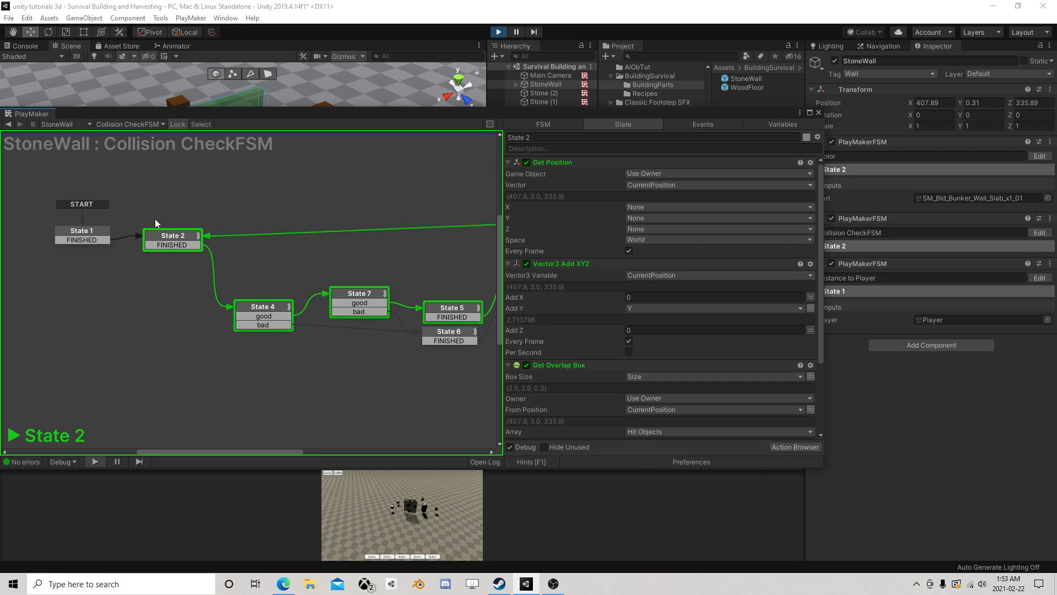
left_click(516, 32)
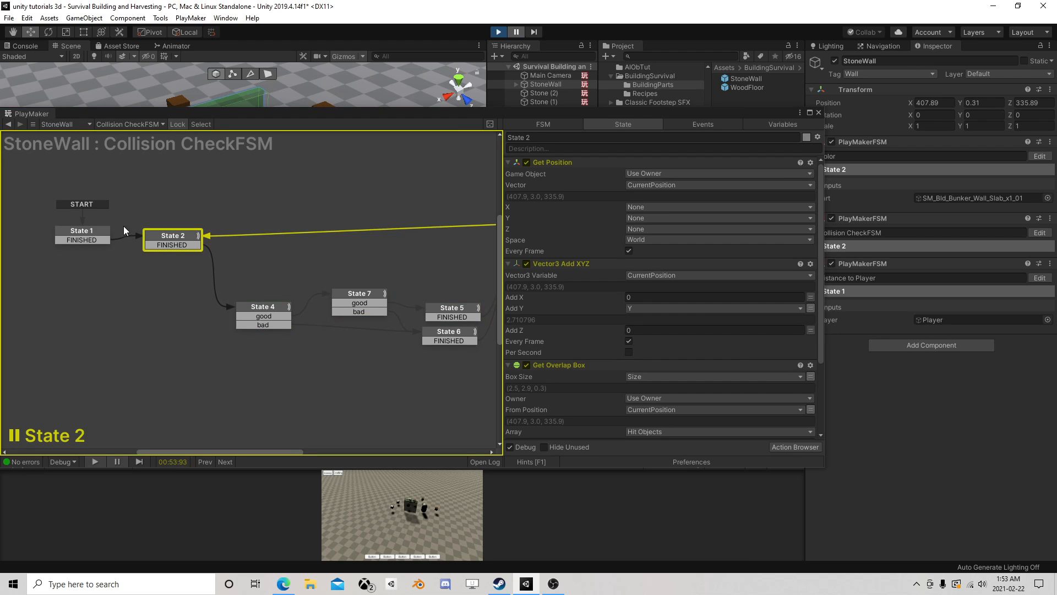
left_click(87, 230)
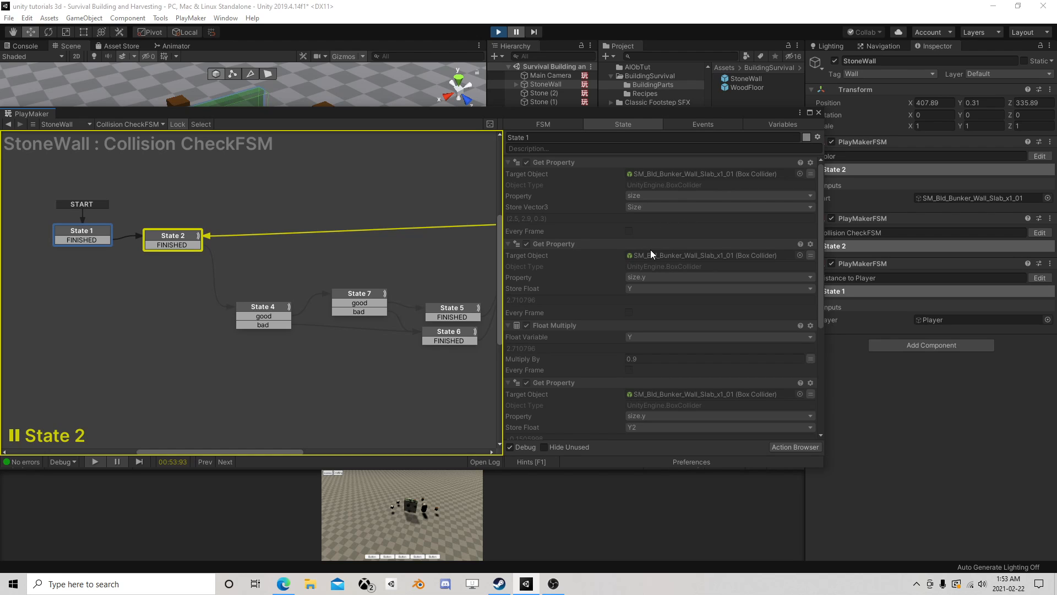
- Stop play mode, open the StoneWall prefab and show State 1 of its Collision CheckFSM for editing
left_click(499, 32)
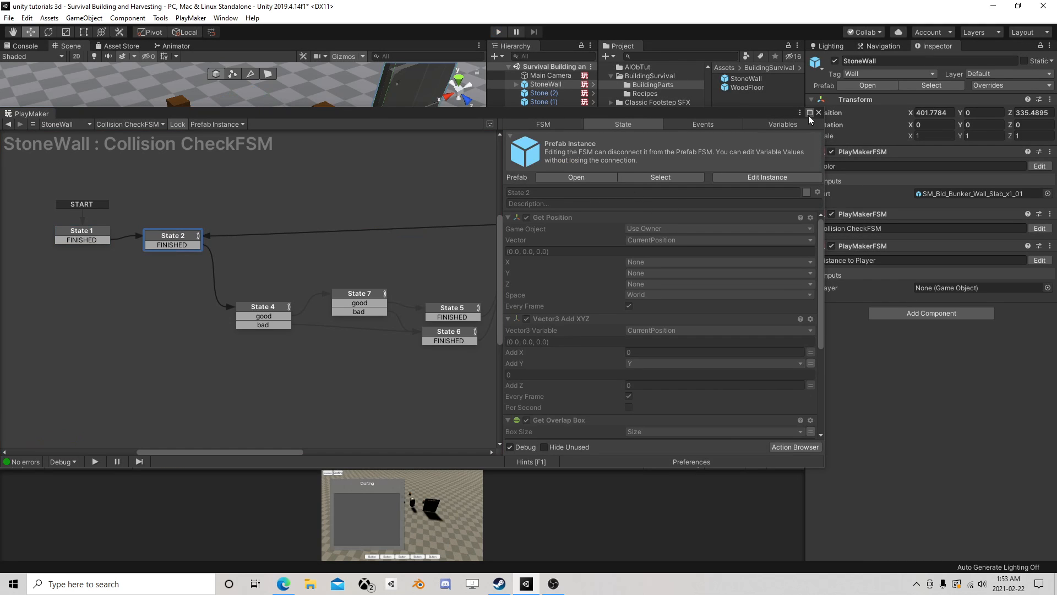
left_click(639, 177)
left_click(892, 92)
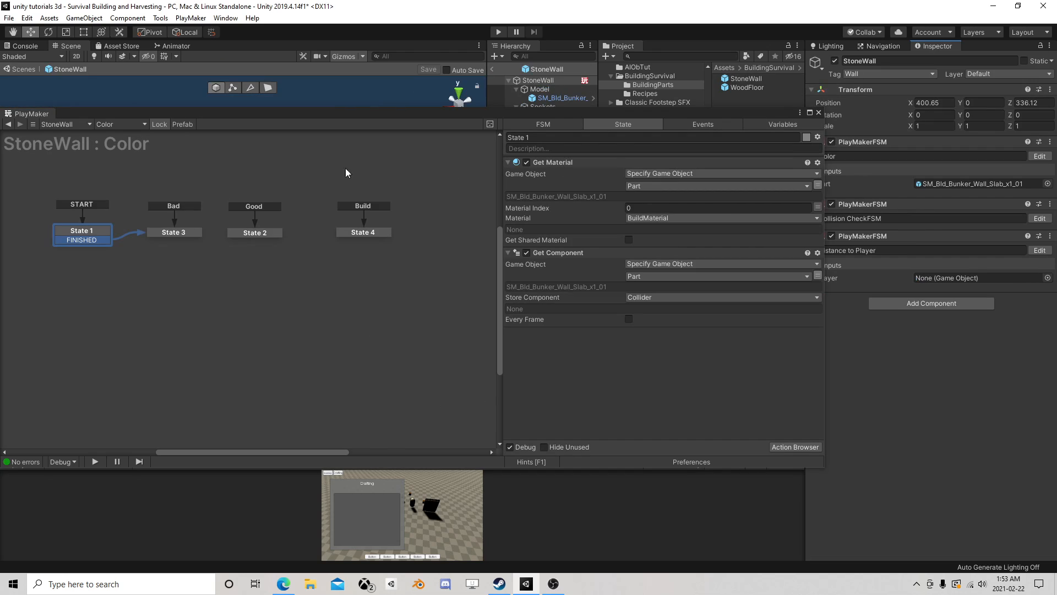
left_click(101, 228)
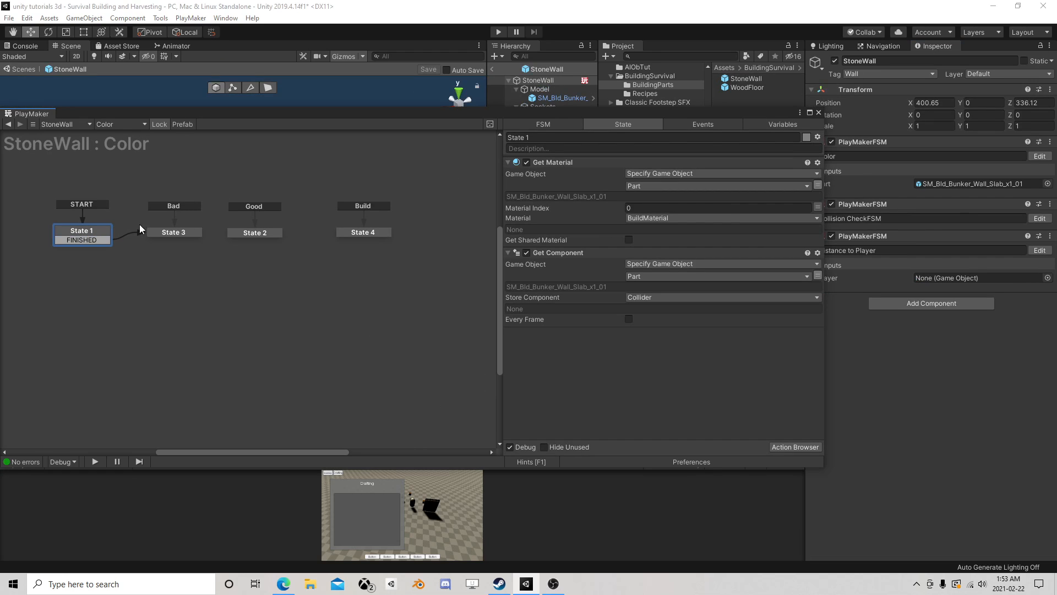
left_click(1039, 218)
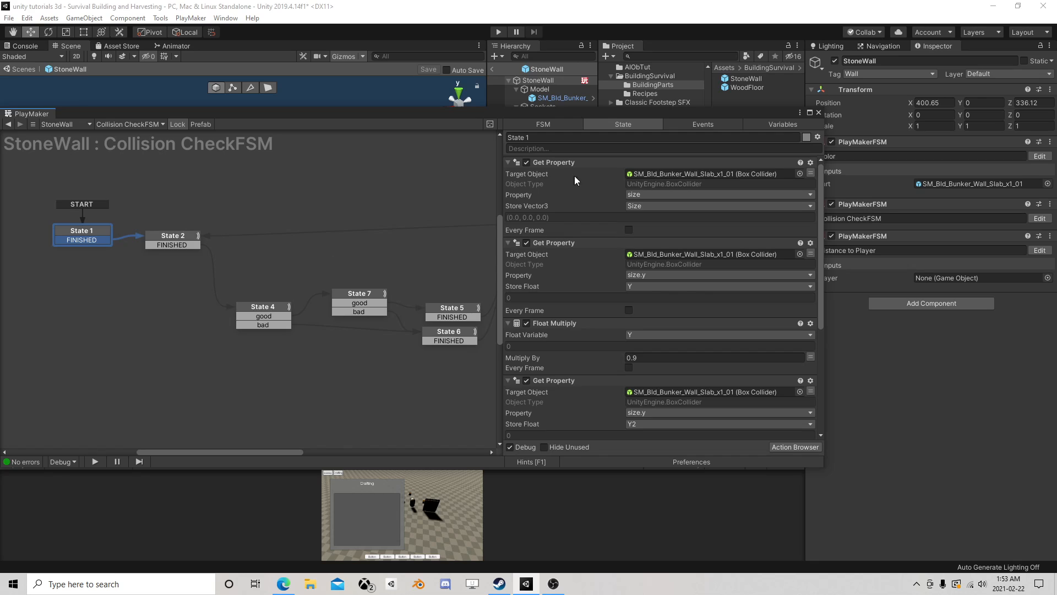
- Disable State 1's Y and Y2 Get Property and Float Multiply actions and its Vector3 Add XYZ action, keeping only the size Get Property
left_click(526, 243)
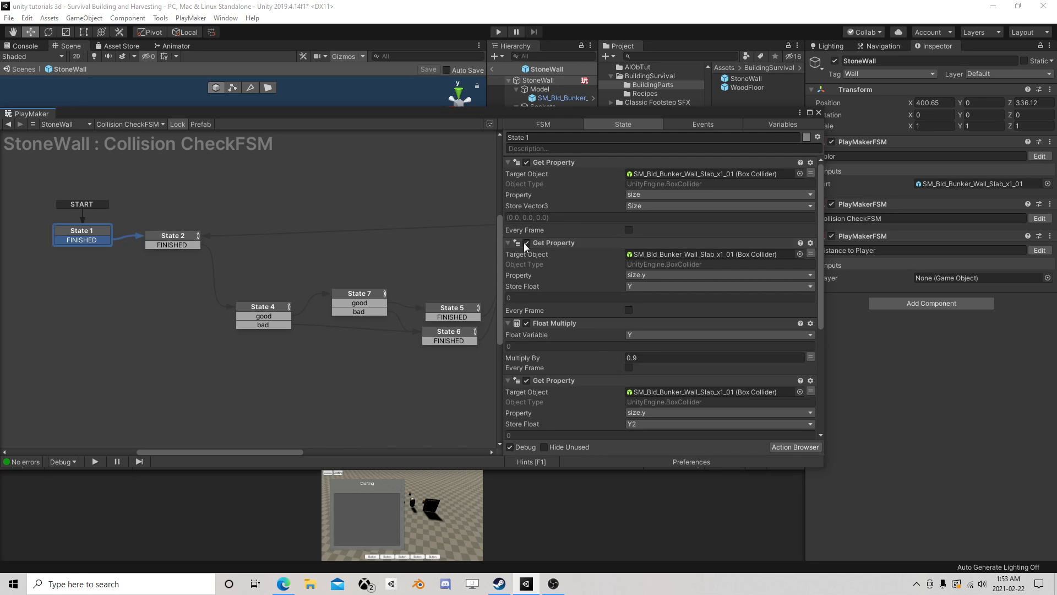
left_click(527, 323)
scroll(534, 303, "down", 3)
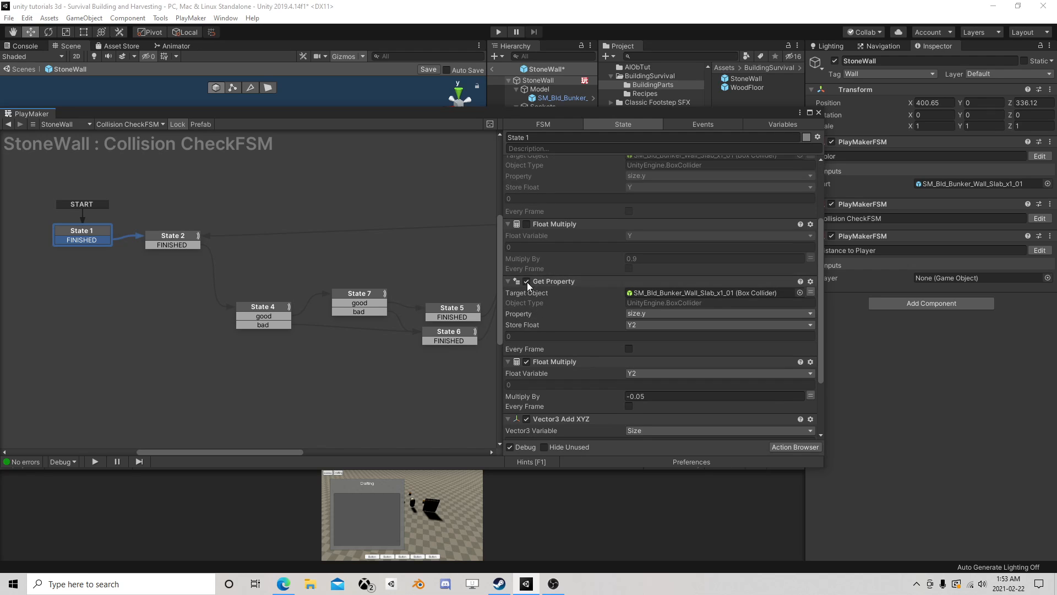
left_click(526, 282)
scroll(541, 263, "down", 2)
scroll(542, 263, "down", 1)
left_click(527, 276)
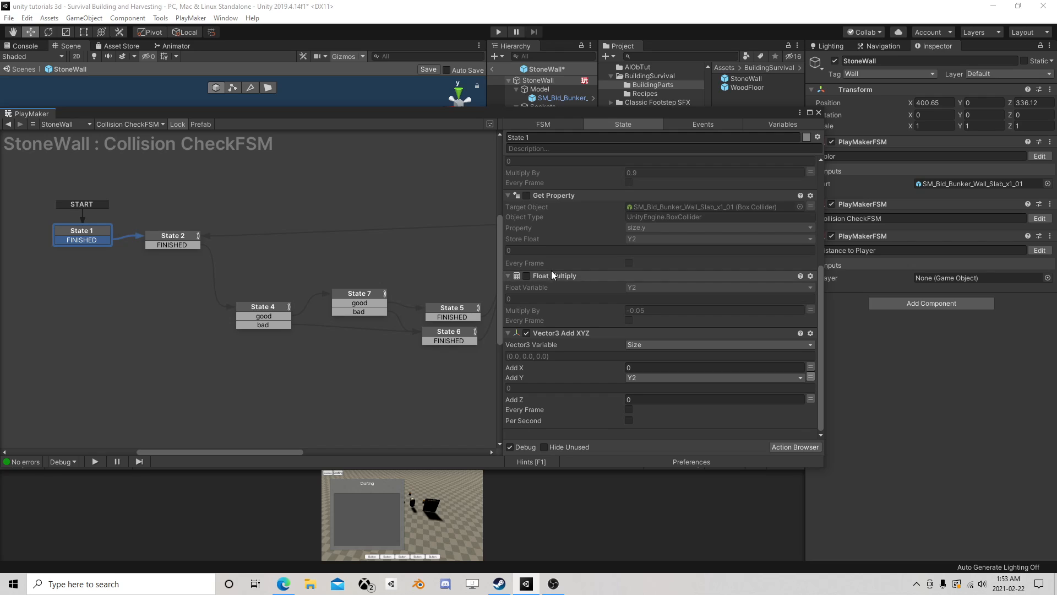
left_click(528, 333)
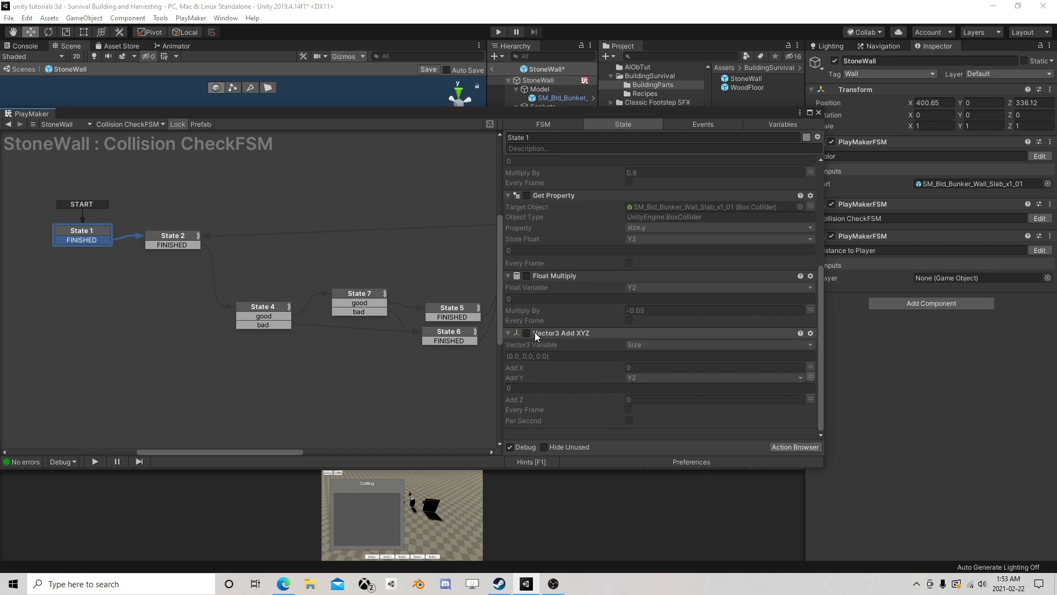
- Disable the Vector3 Add XYZ action on CurrentPosition in State 2 and close the FSM editor
left_click(193, 246)
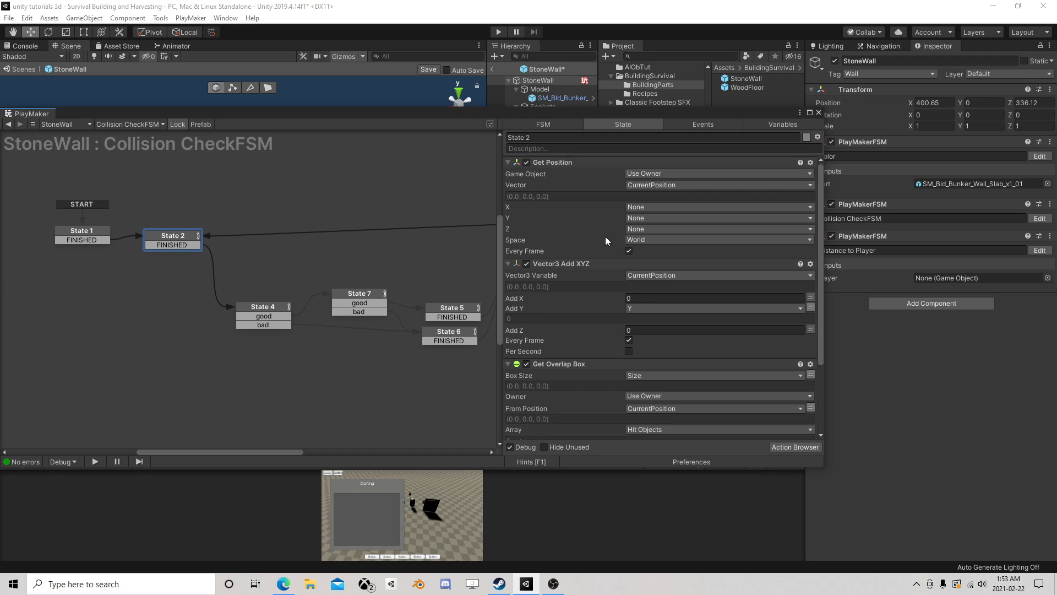
scroll(586, 236, "down", 2)
scroll(584, 234, "up", 2)
left_click(527, 265)
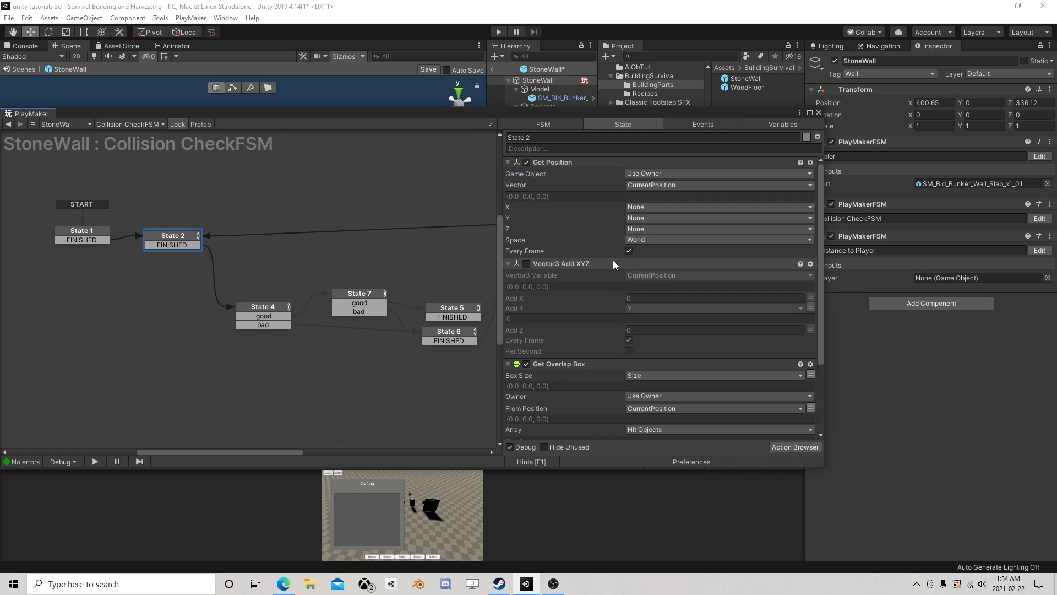
scroll(633, 226, "down", 3)
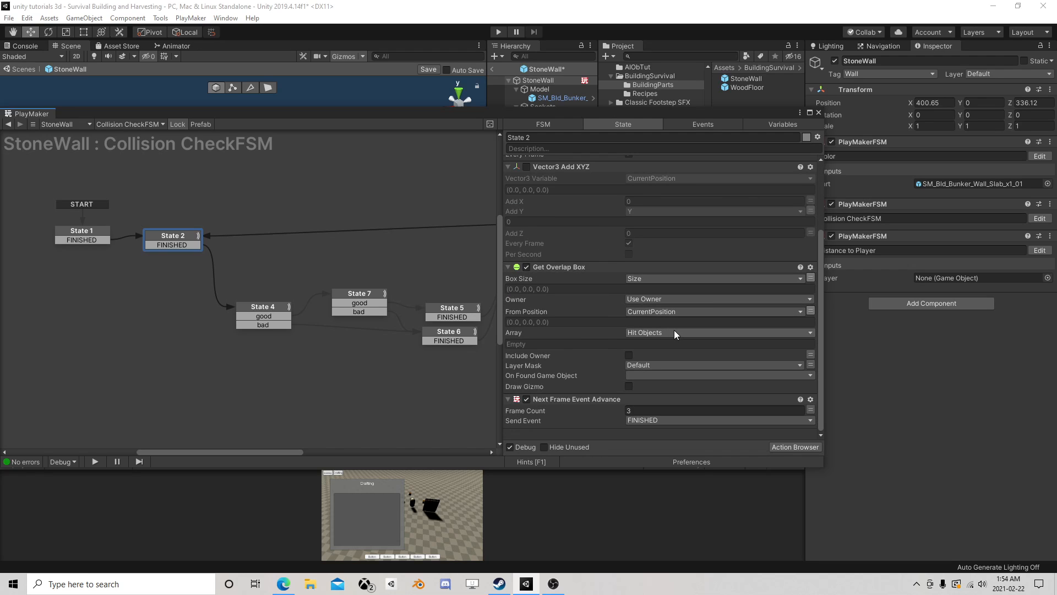
left_click(819, 113)
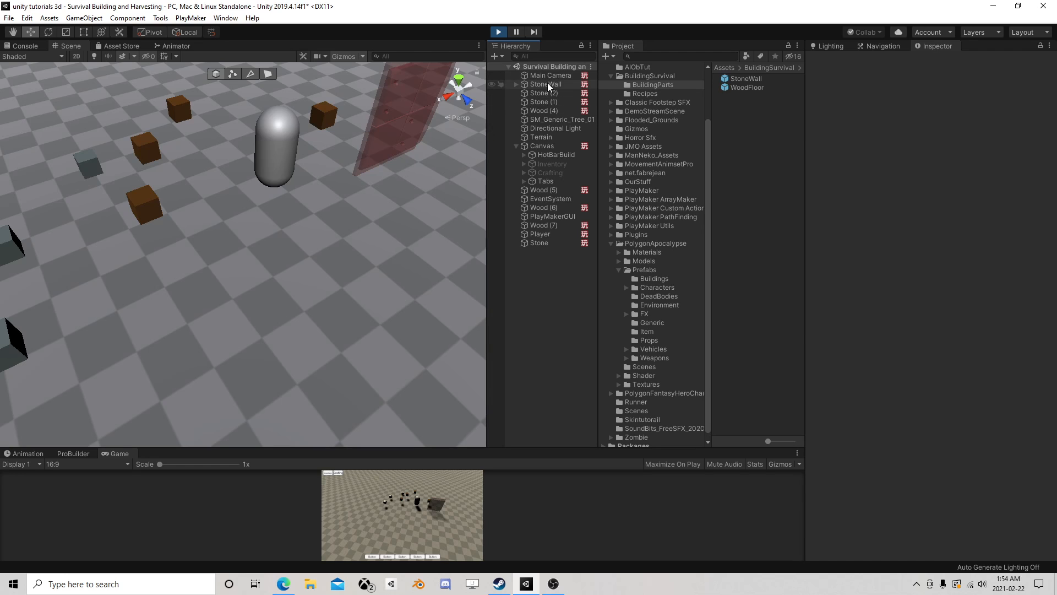
- Test the StoneWall in play mode by moving it to about X 403.4, Y 1.31, Z 336.49 and inspecting it from several angles
left_click(548, 84)
left_click_drag(331, 190, 402, 134)
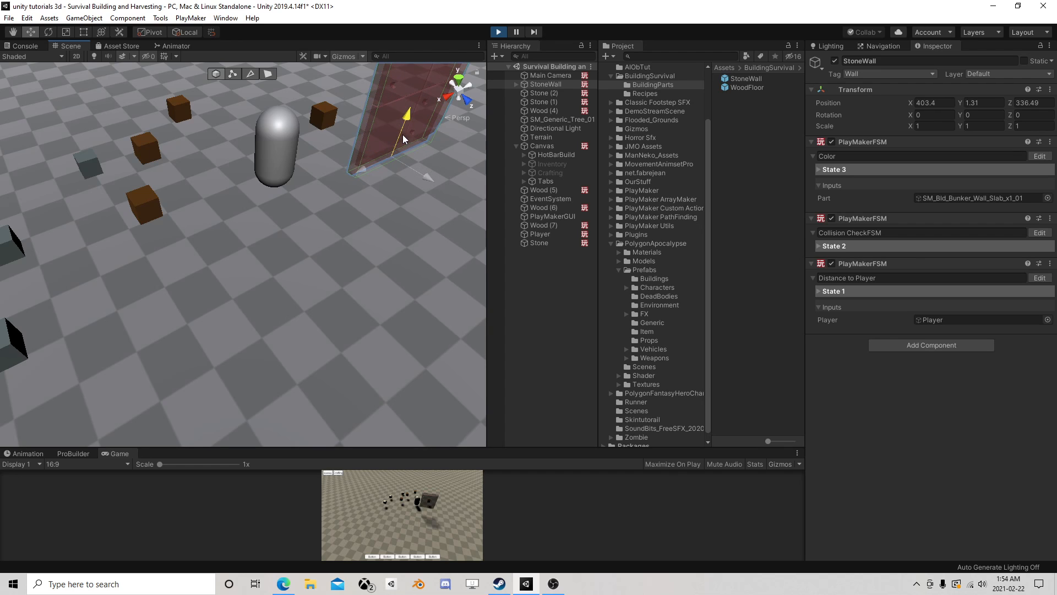
scroll(377, 166, "down", 5)
middle_click_drag(375, 167, 325, 174)
scroll(335, 159, "up", 8)
right_click_drag(297, 175, 283, 134)
scroll(283, 134, "down", 3)
middle_click_drag(291, 147, 293, 161)
scroll(292, 161, "up", 4)
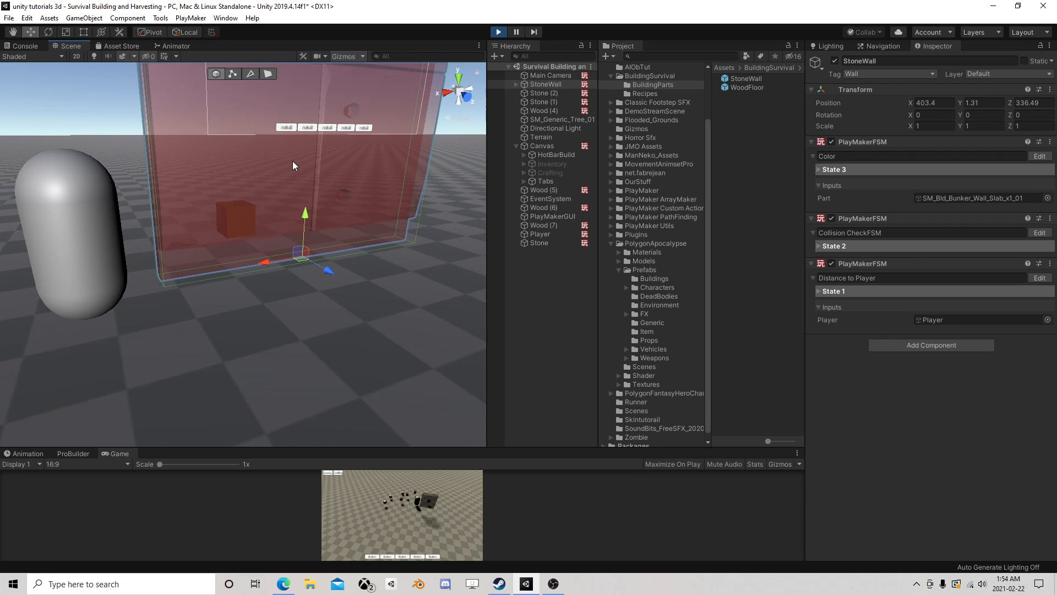
right_click_drag(293, 161, 346, 158)
scroll(259, 164, "down", 3)
mouse_move(259, 164)
middle_mouse_down()
mouse_move(286, 174)
mouse_move(272, 169)
middle_mouse_up()
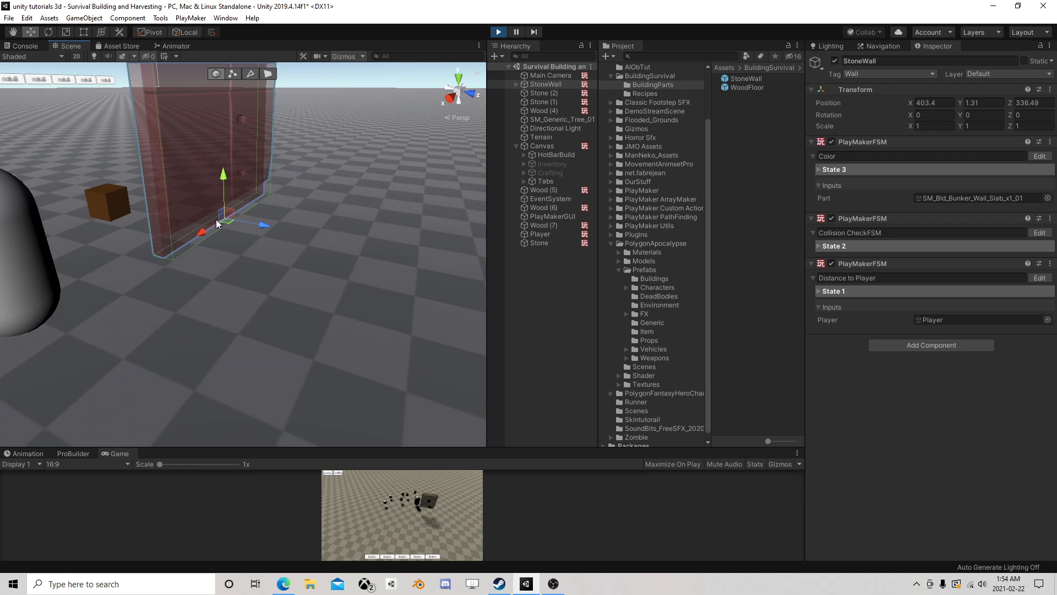
scroll(252, 199, "down", 3)
right_click_drag(252, 200, 306, 231)
middle_click_drag(278, 205, 283, 199)
scroll(273, 219, "up", 4)
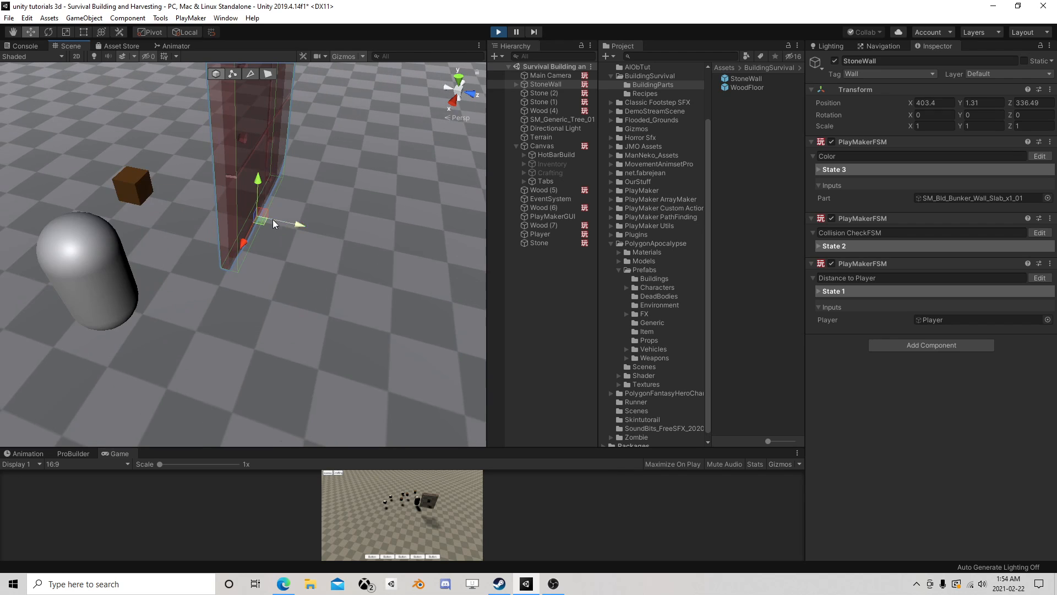
- Test the StoneWall raised above the wood cube beside the Player at about X 404.09, Y 2.48, Z 335.23
left_click_drag(255, 225, 136, 143)
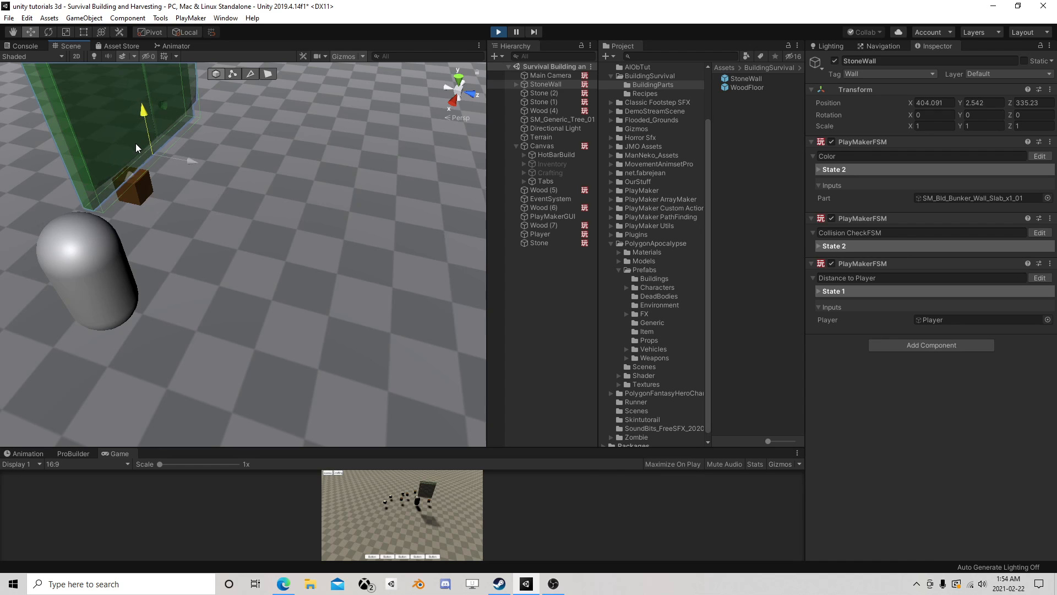
left_click_drag(175, 190, 135, 141, "alt")
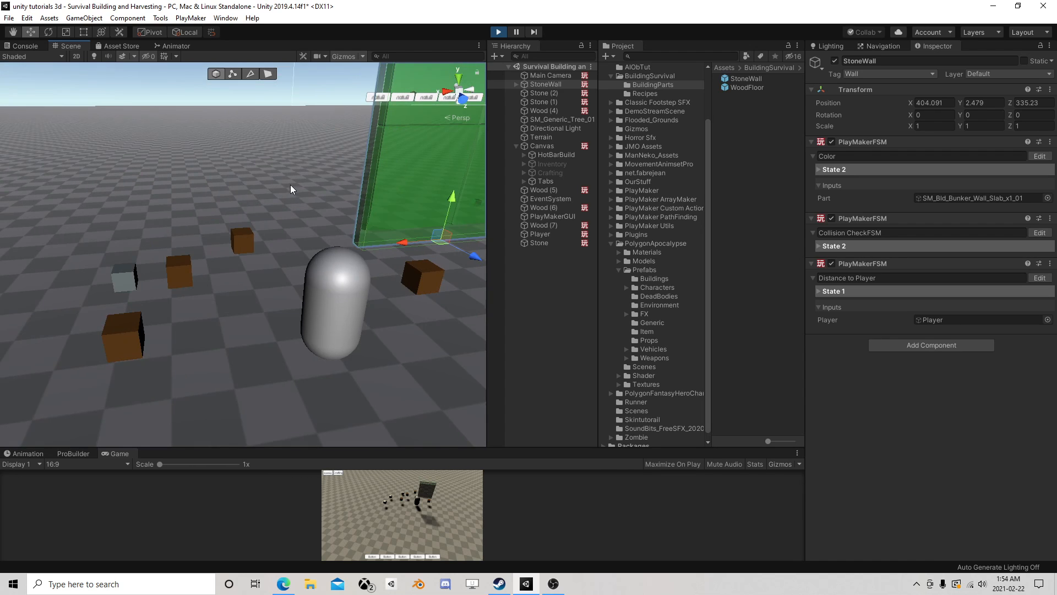
scroll(290, 184, "down", 6)
- Test the overlap detection on the wood cube's other side at about X 402.98, Y 2.48, Z 333.89, and lower the StoneWall from there
mouse_move(322, 225)
left_mouse_down("alt")
mouse_move(309, 242)
mouse_move(294, 225)
mouse_move(271, 253)
mouse_move(255, 251)
mouse_move(281, 254)
mouse_move(255, 246)
mouse_move(316, 217)
mouse_move(324, 237)
left_mouse_up("alt")
right_click_drag(324, 236, 422, 210)
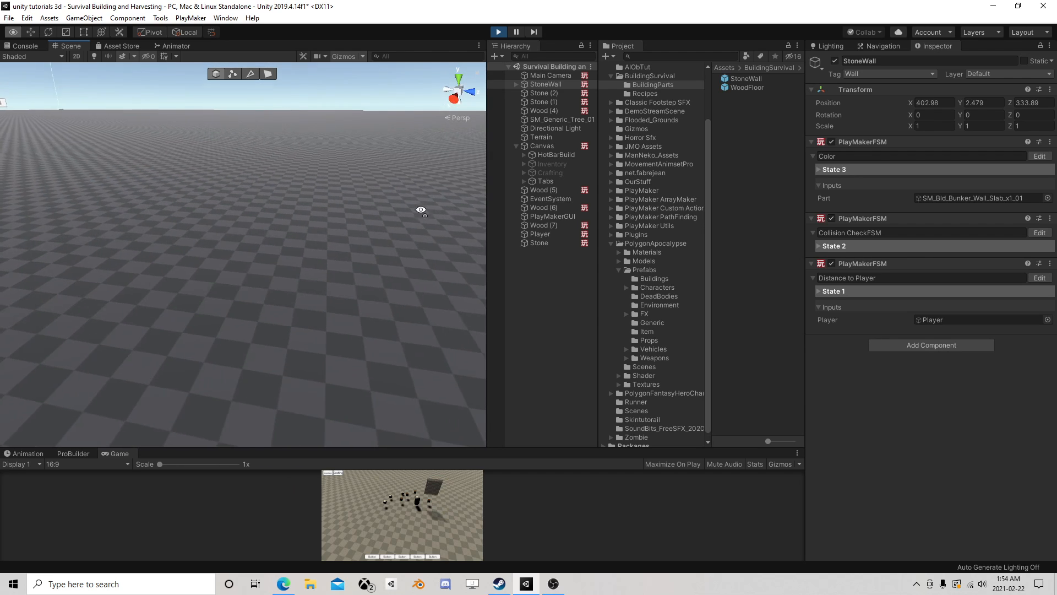
middle_click_drag(182, 234, 245, 240)
right_click_drag(245, 239, 276, 242)
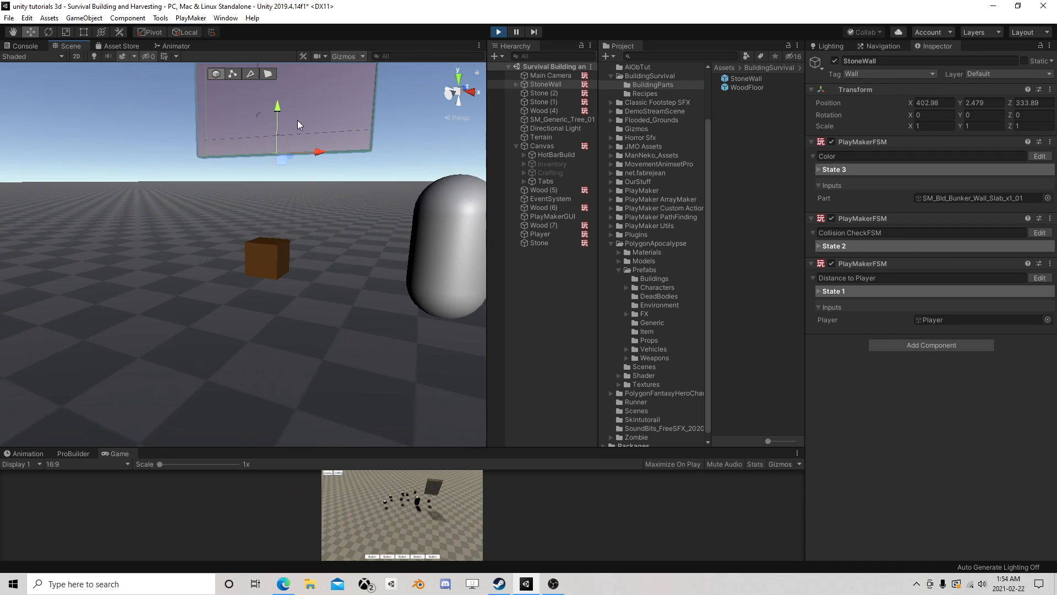
left_click_drag(279, 106, 295, 192)
- Stop play mode, reopen the StoneWall prefab's Collision CheckFSM, and check State 2 before showing State 1
left_click(499, 32)
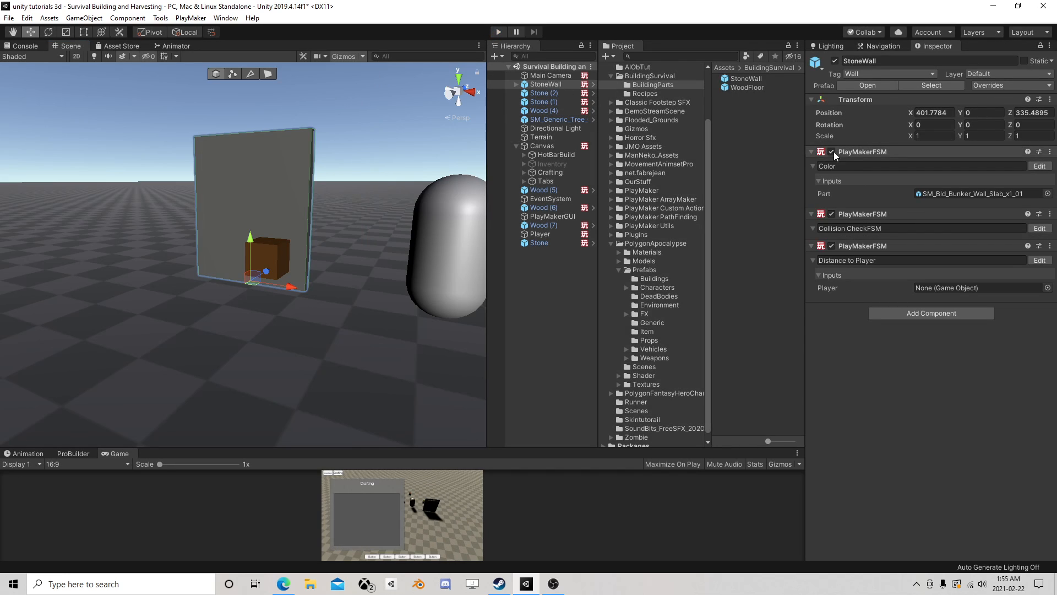
left_click(881, 86)
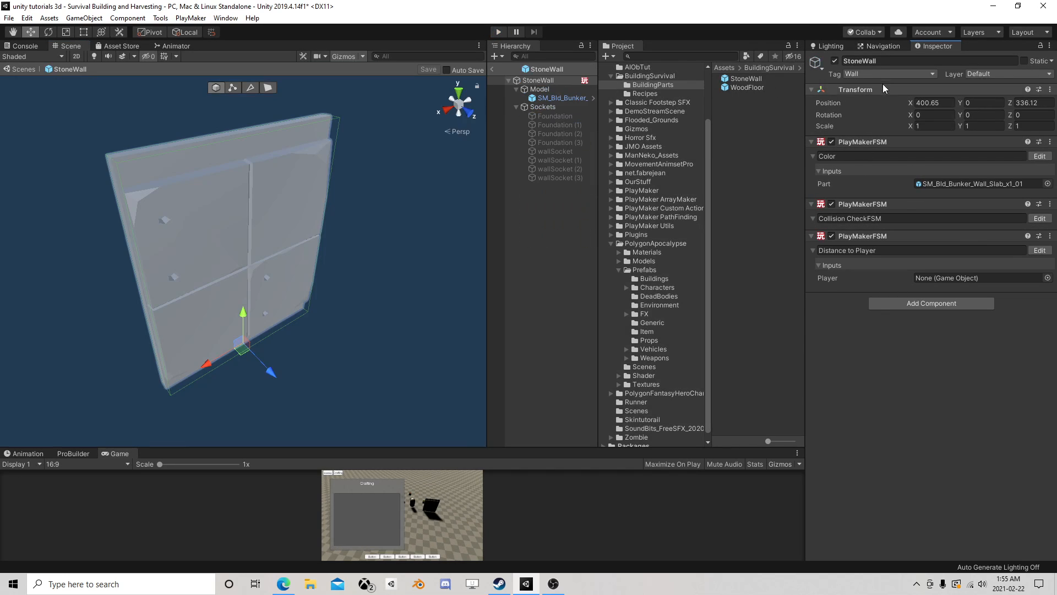
left_click(1039, 218)
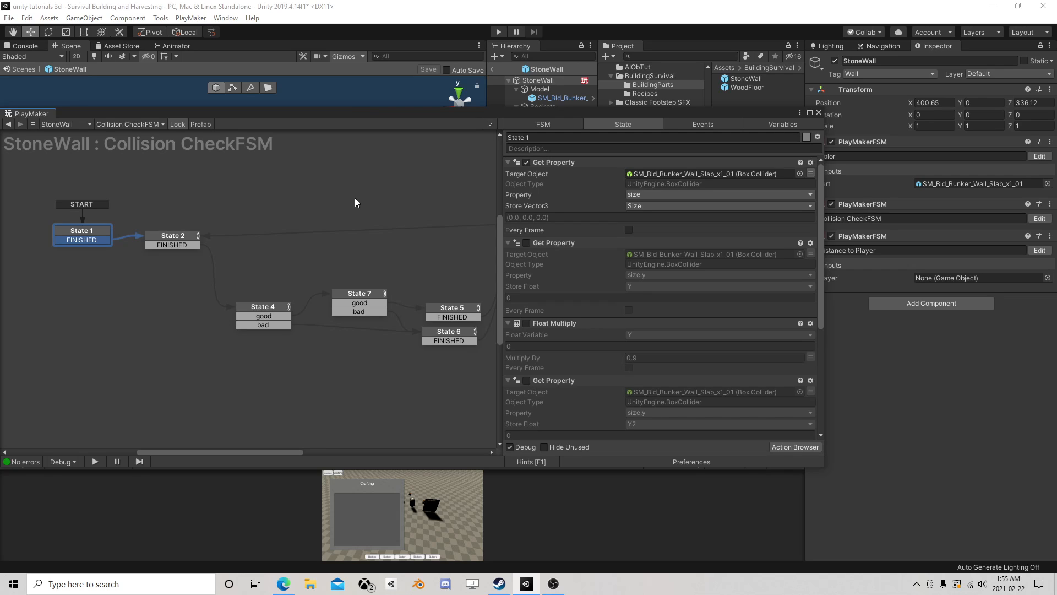
left_click(170, 237)
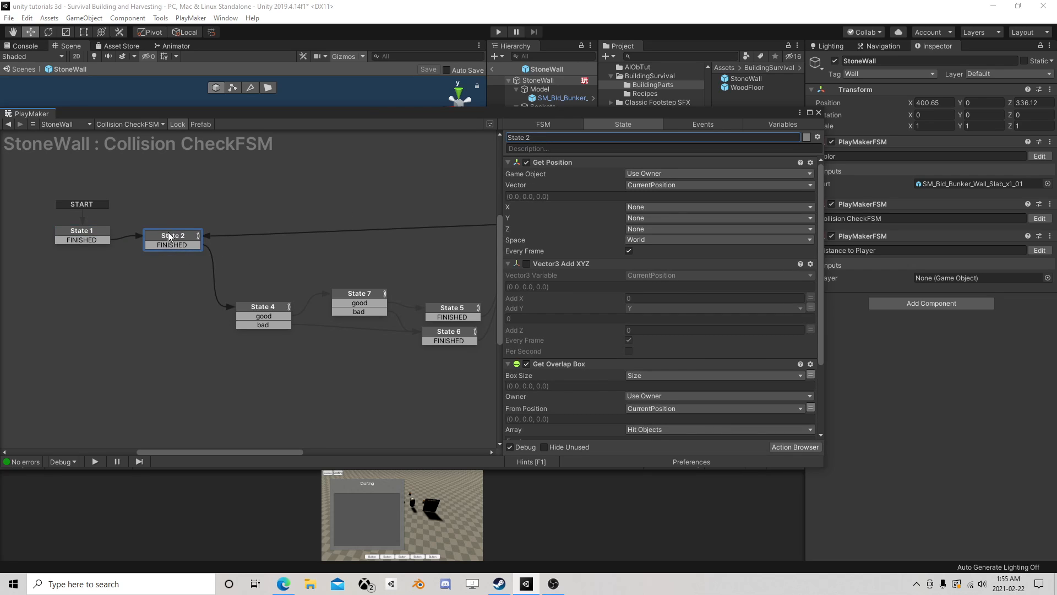
left_click(86, 230)
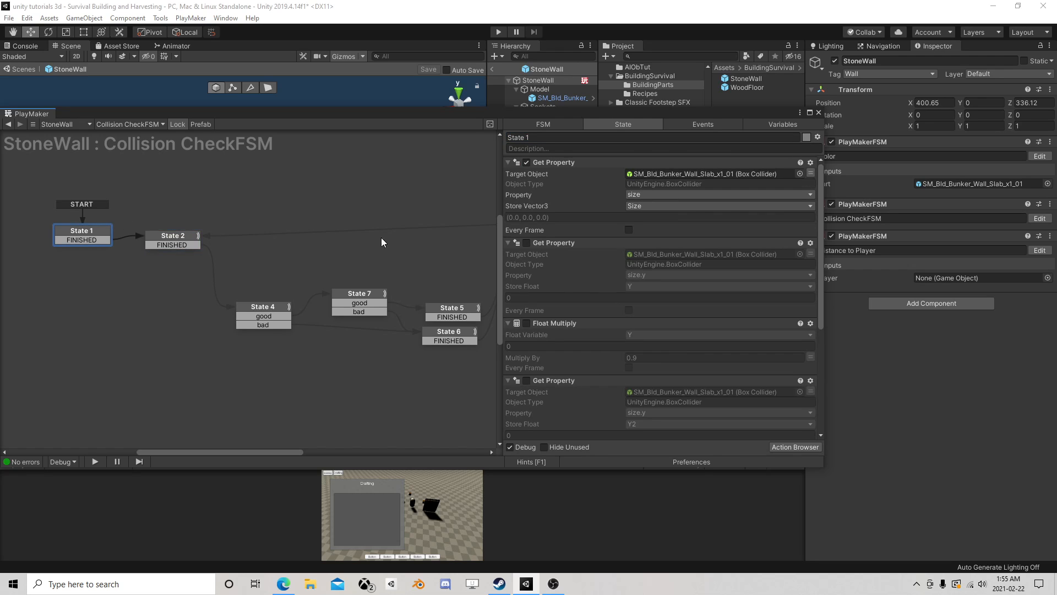
- Re-enable State 1's Get Property and Float Multiply actions for Y, and set the multiplier to 0.5
left_click(526, 242)
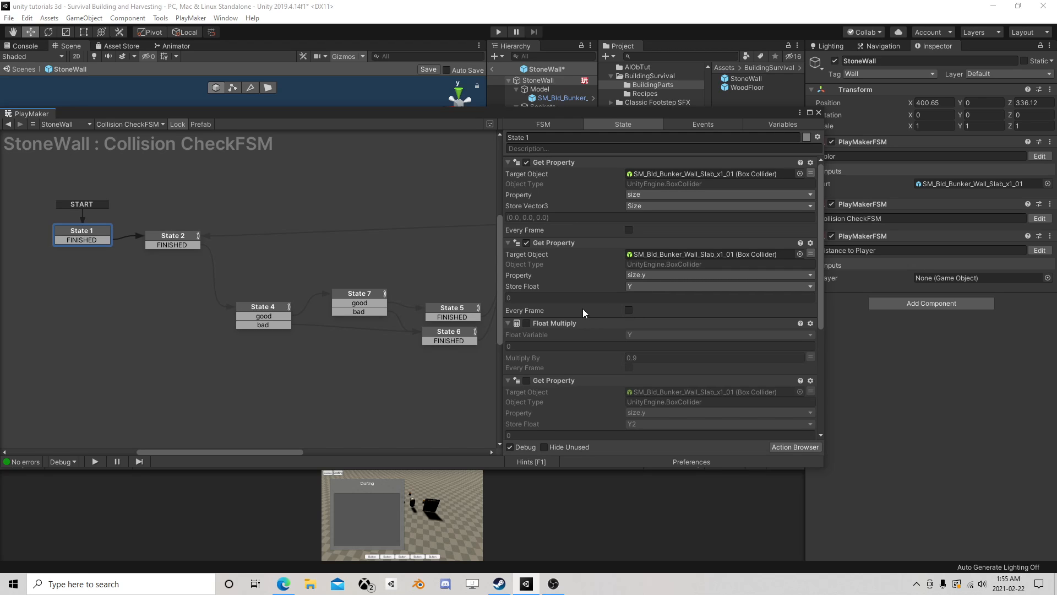
left_click(527, 323)
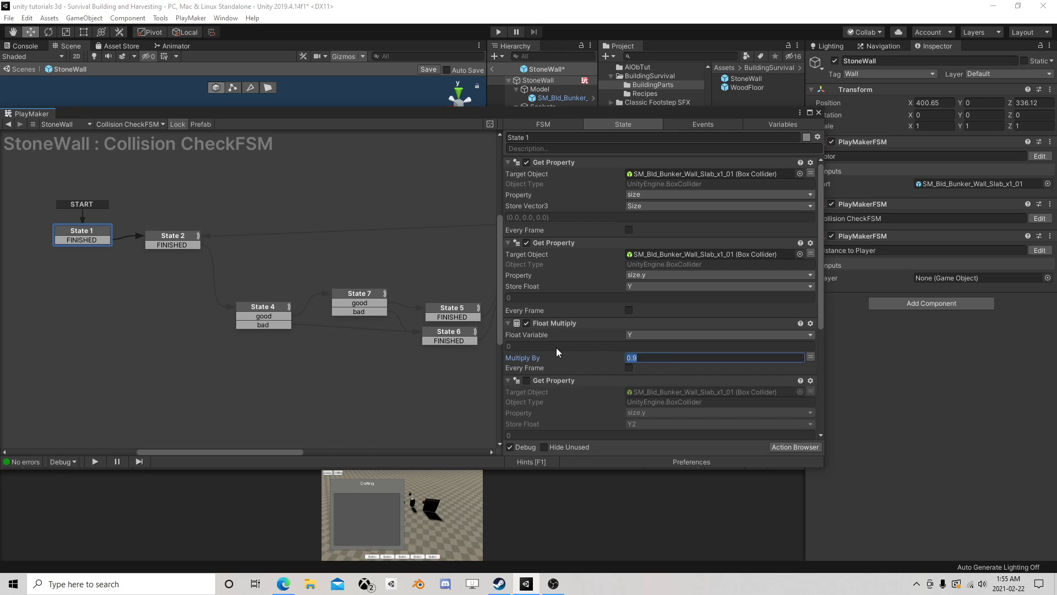
type("0.5")
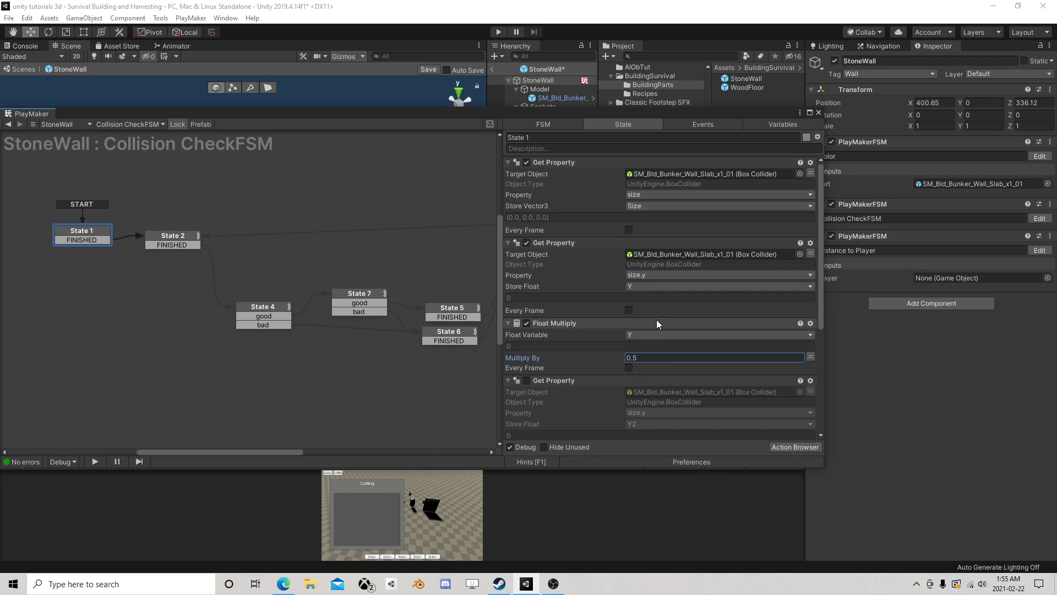
- Re-enable the Vector3 Add XYZ action on Size in State 1 and choose the variable for its Add Y value
scroll(663, 312, "down", 3)
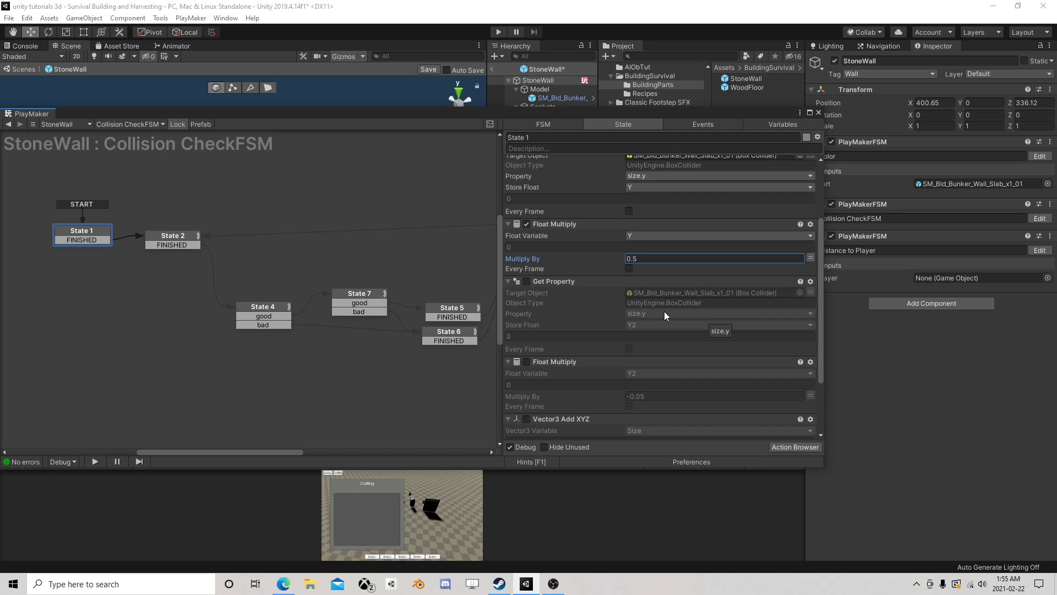
scroll(664, 312, "down", 3)
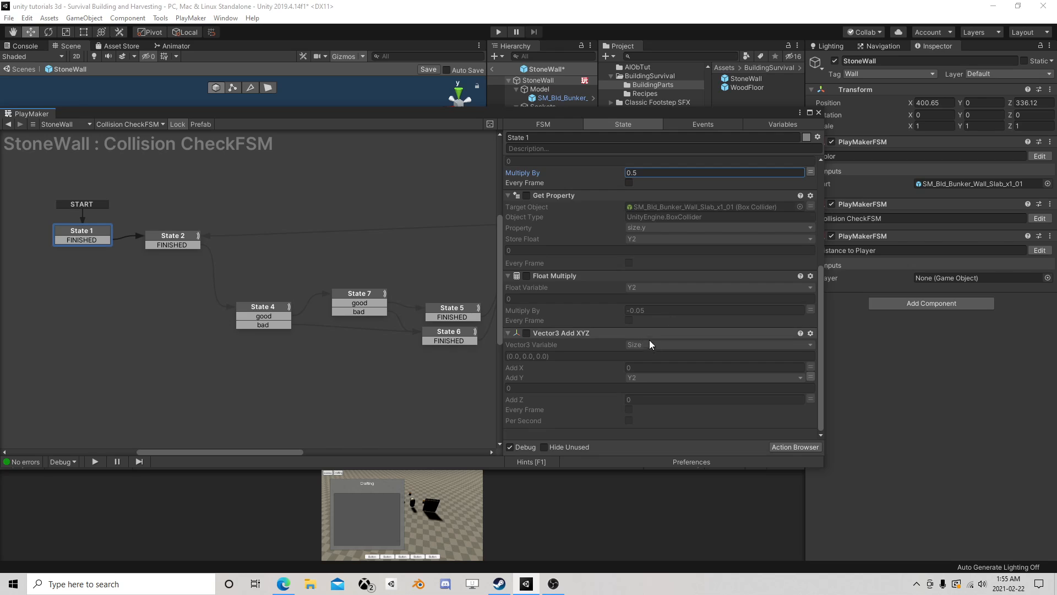
left_click(525, 333)
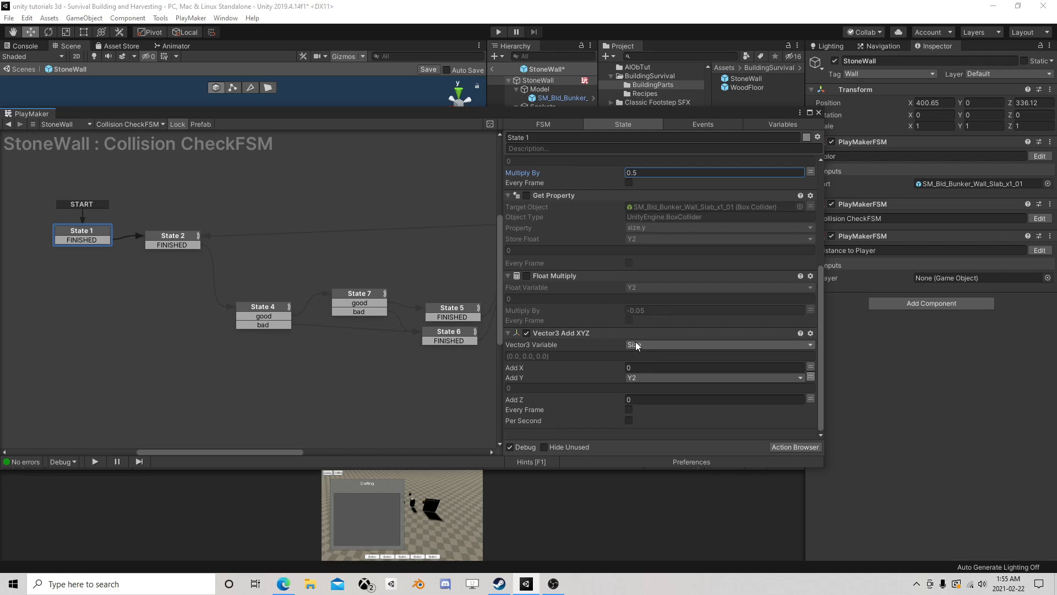
left_click(653, 378)
left_click(662, 401)
- Check State 2, close the FSM editor, save the StoneWall prefab and return to the scene
left_click(180, 240)
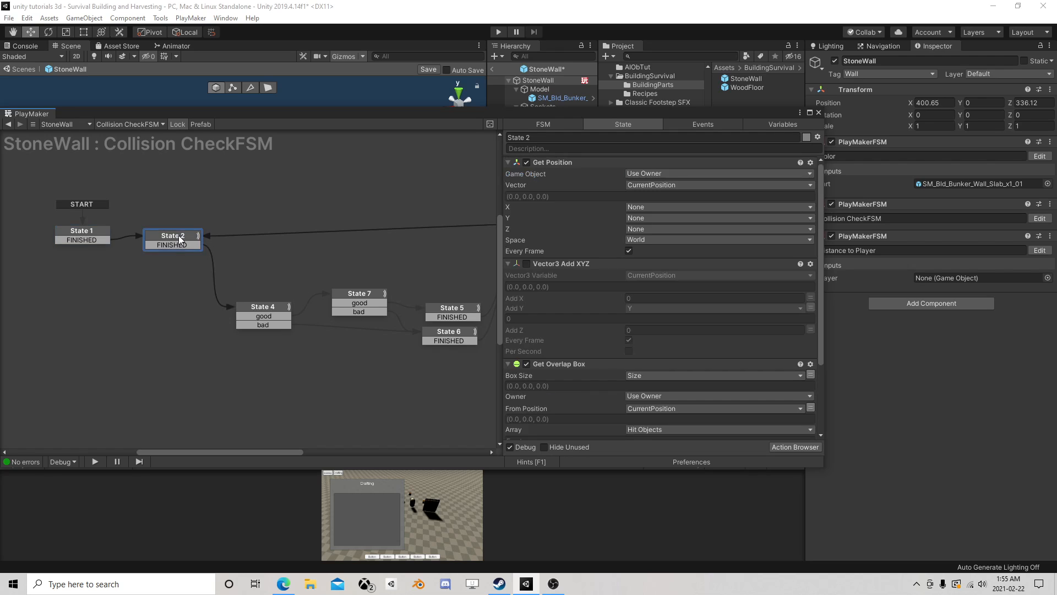
left_click(818, 113)
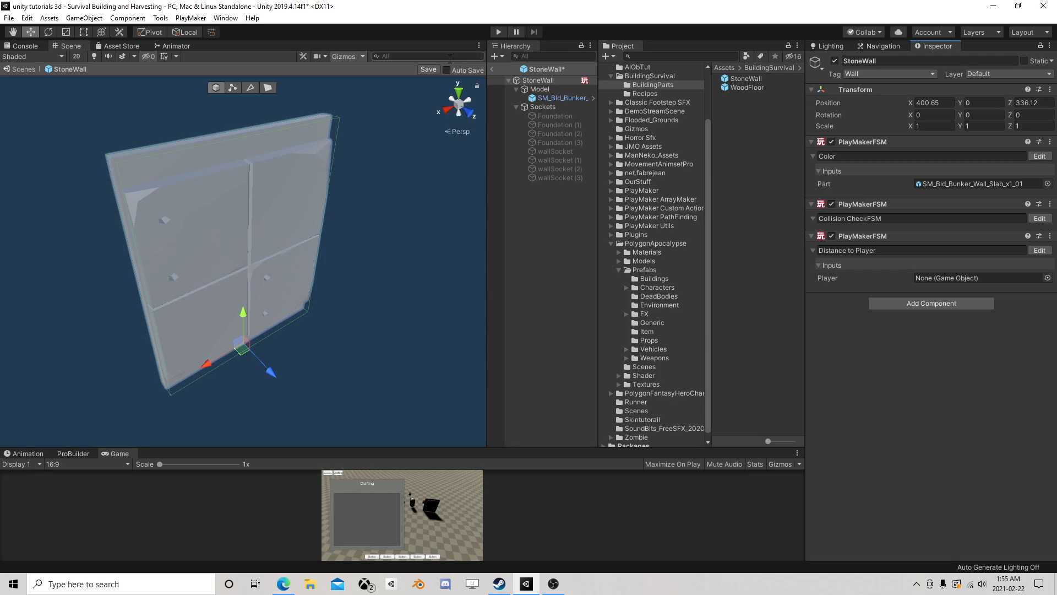
left_click(493, 69)
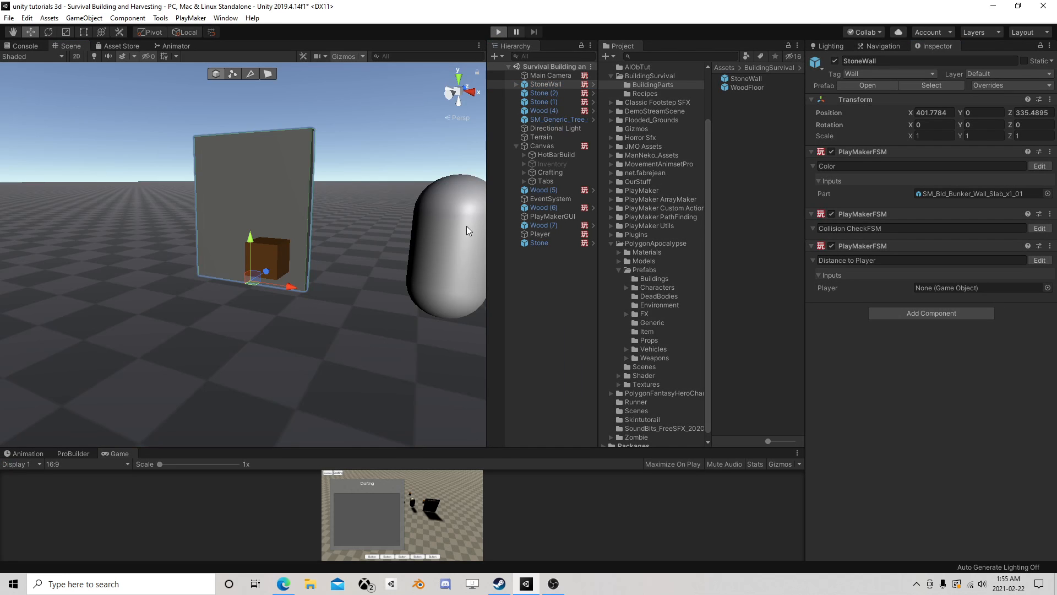
- Start play mode and raise the StoneWall to about Y 2.69 to test its collision check off the ground
key("ctrl+p")
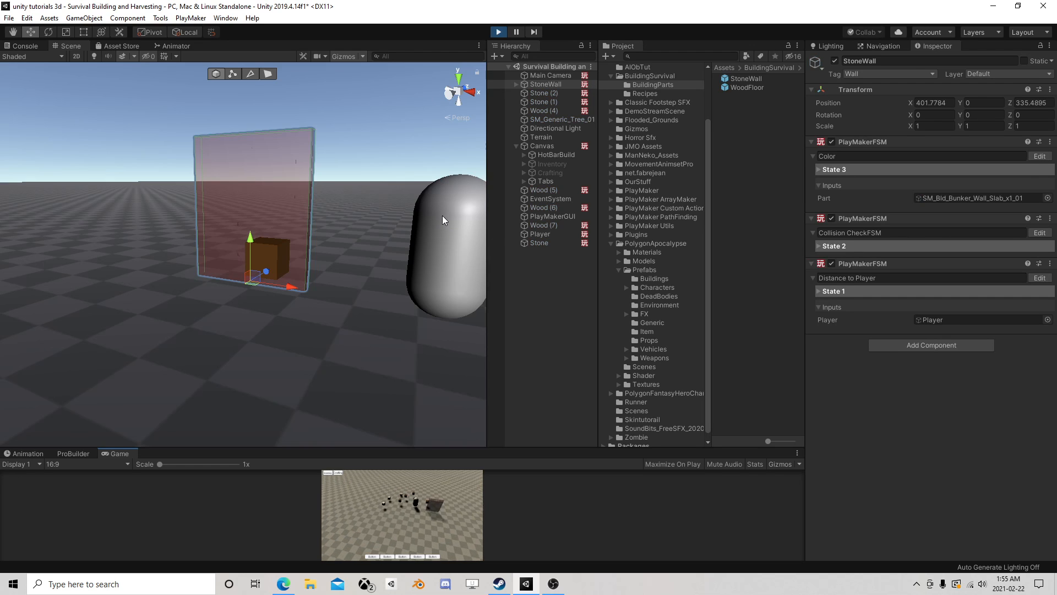
right_click_drag(404, 211, 214, 208)
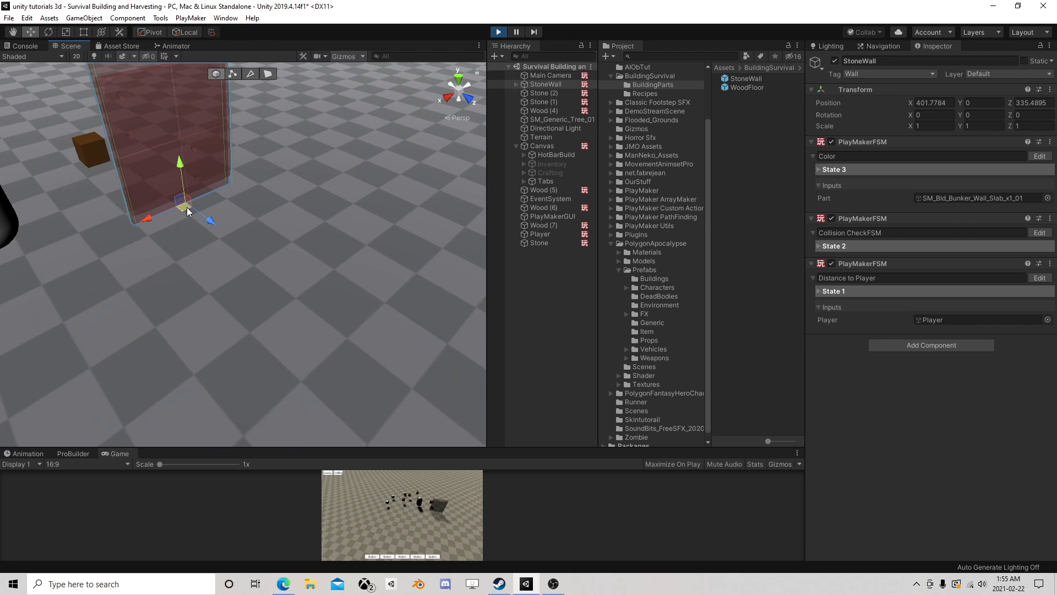
left_click_drag(191, 237, 176, 138)
scroll(266, 256, "down", 4)
right_click_drag(267, 257, 251, 209)
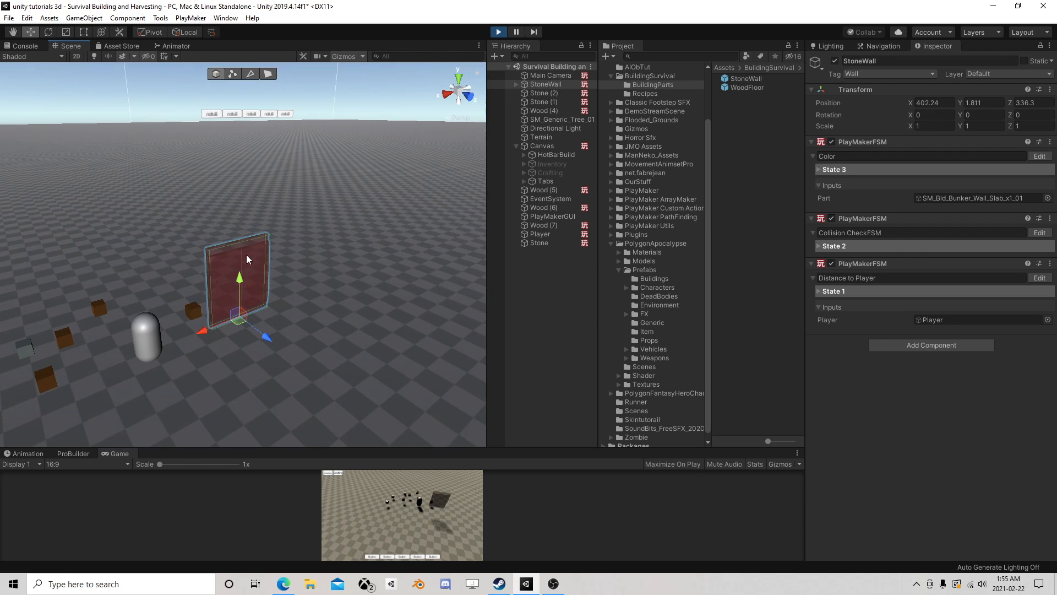
left_click_drag(243, 270, 243, 253)
- Lower the StoneWall to about Y 0.45 to test its collision check near the ground, and stop play mode
right_click_drag(309, 326, 240, 332)
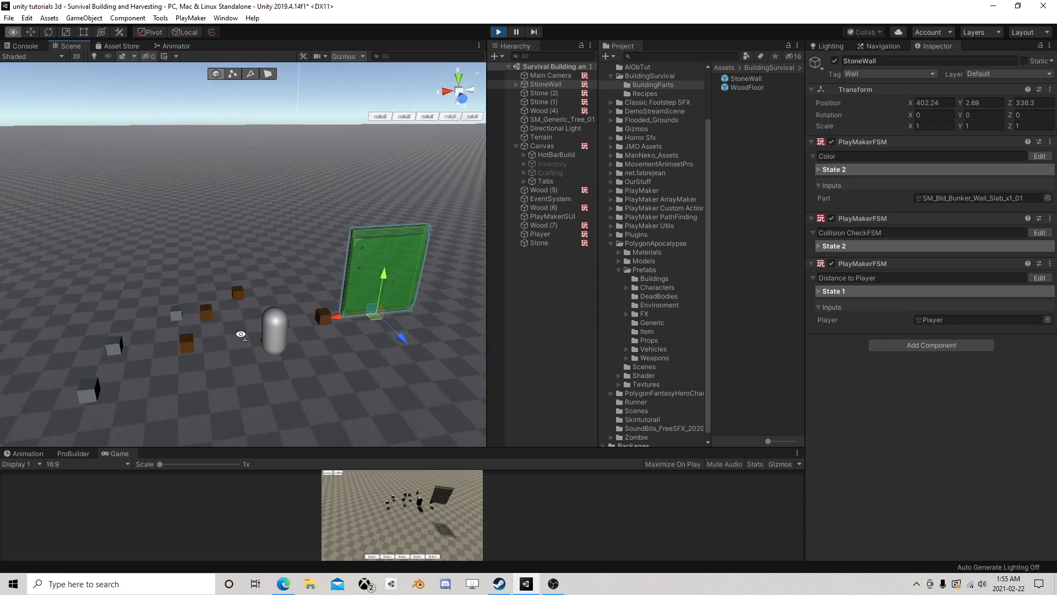
middle_click_drag(258, 352, 243, 297)
scroll(307, 245, "up", 3)
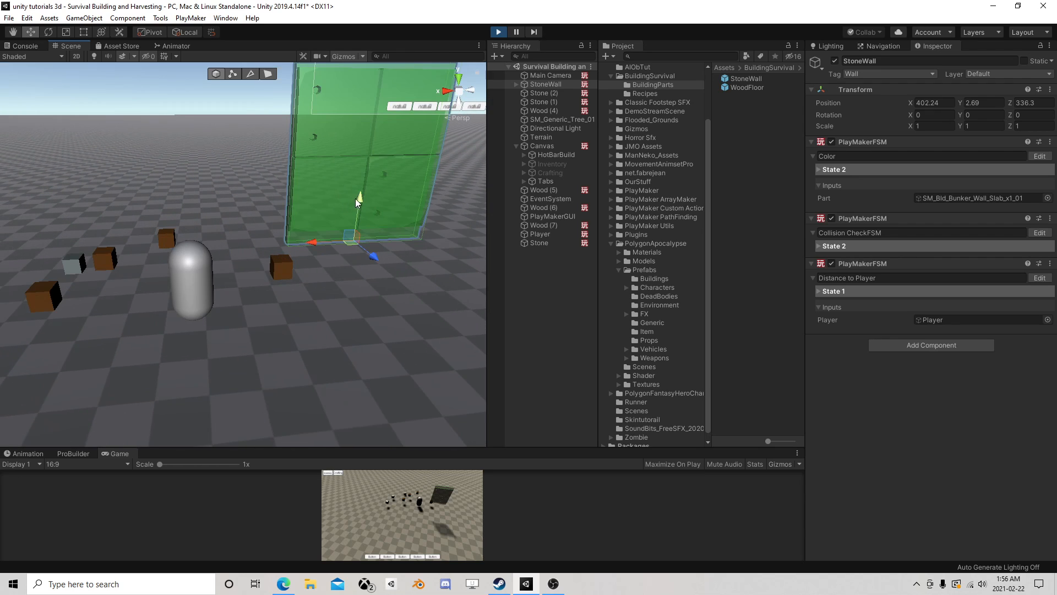
left_click_drag(355, 199, 354, 315)
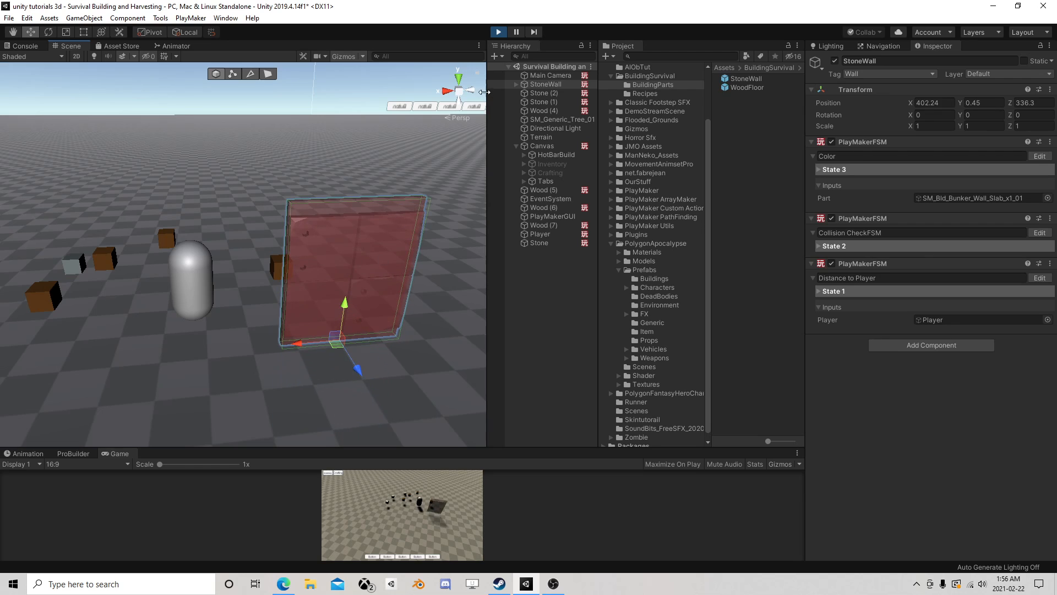
left_click(498, 33)
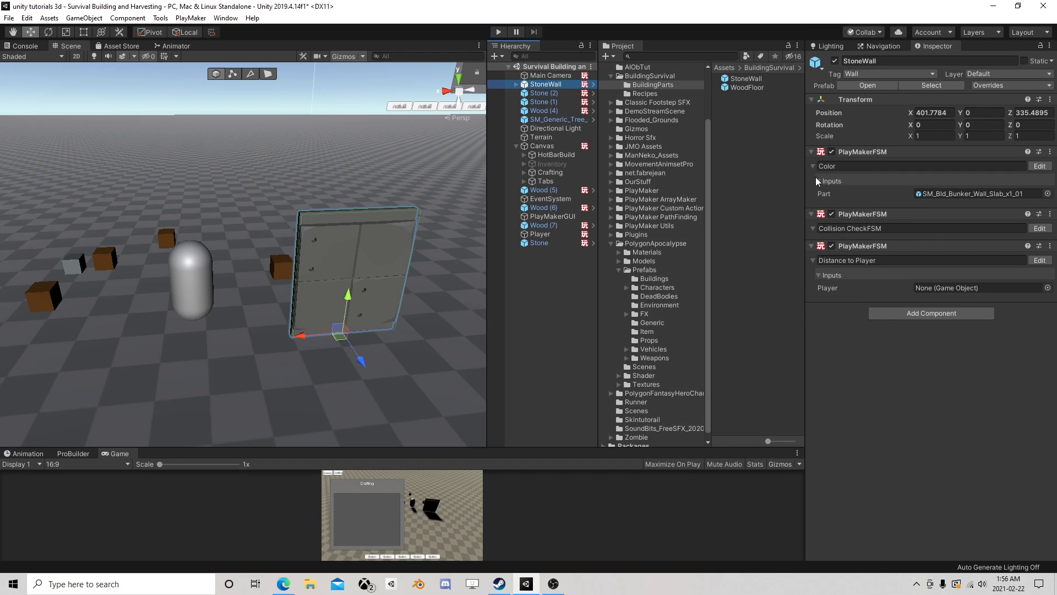
- Open the StoneWall prefab's Collision CheckFSM and set State 1's Float Multiply value for Y to -0.5
left_click(867, 86)
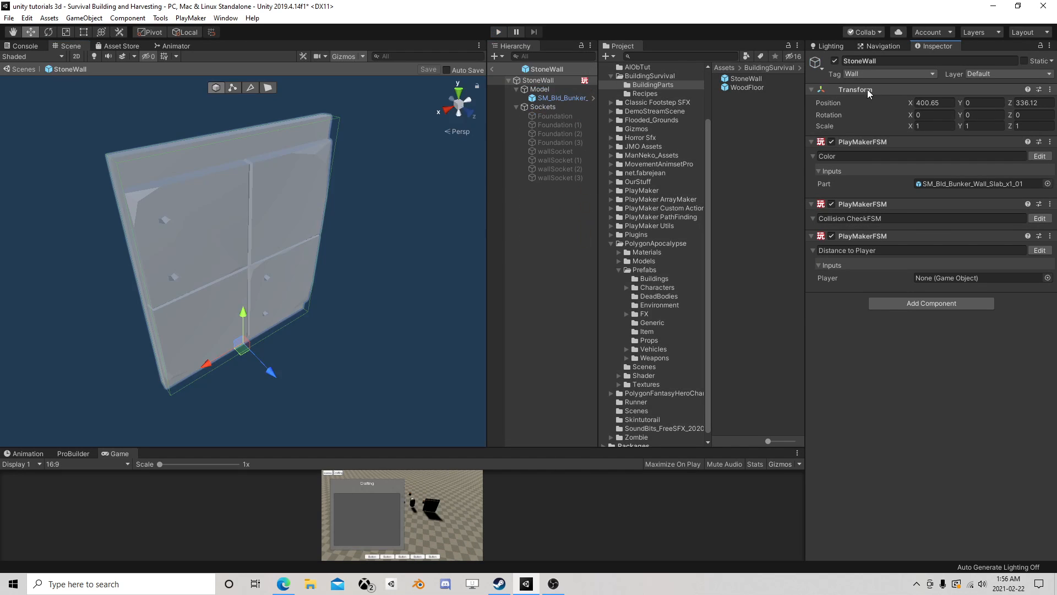
left_click(1039, 218)
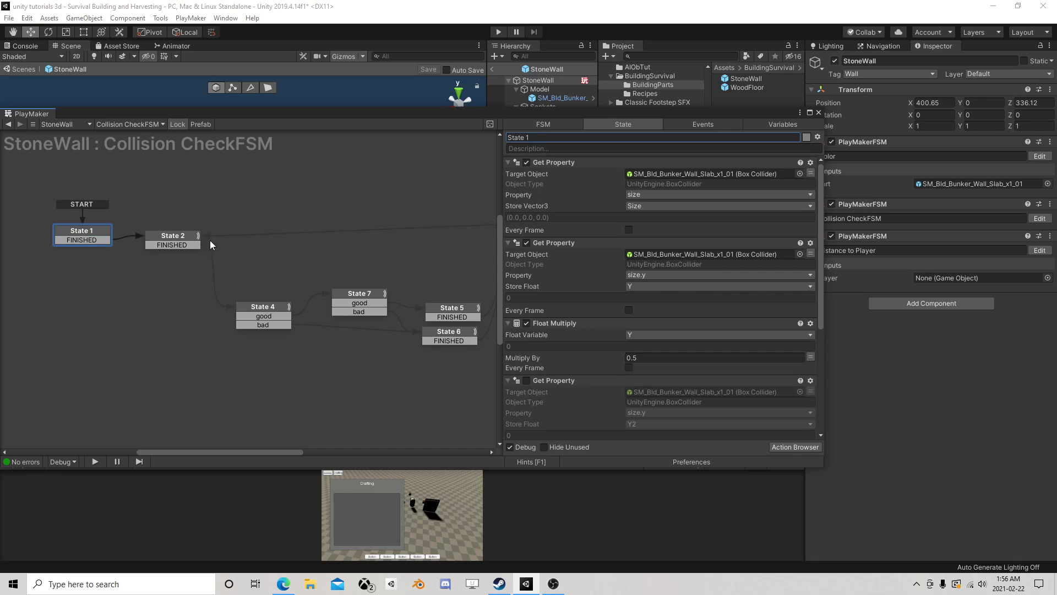
scroll(641, 272, "down", 5)
left_click(628, 259)
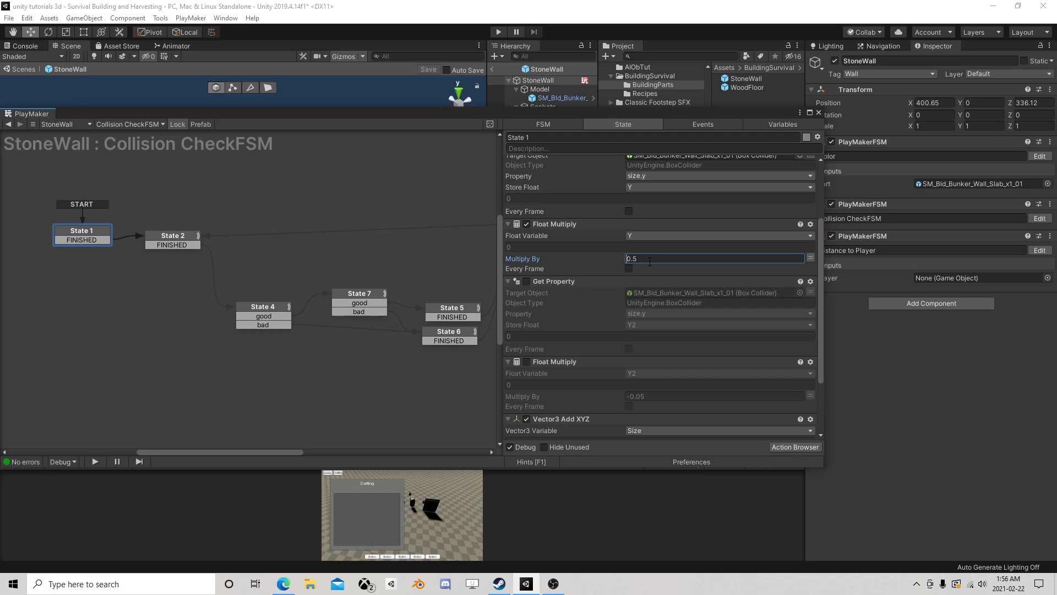
type("-")
scroll(697, 253, "up", 2)
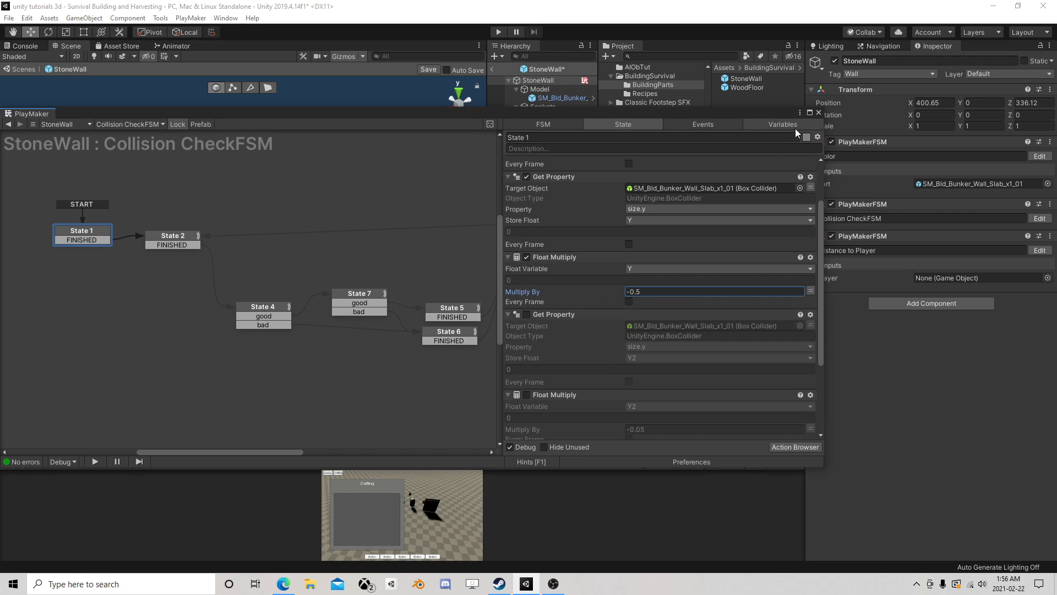
- Close the FSM editor, save the StoneWall prefab and return to the scene
left_click(820, 113)
left_click(428, 69)
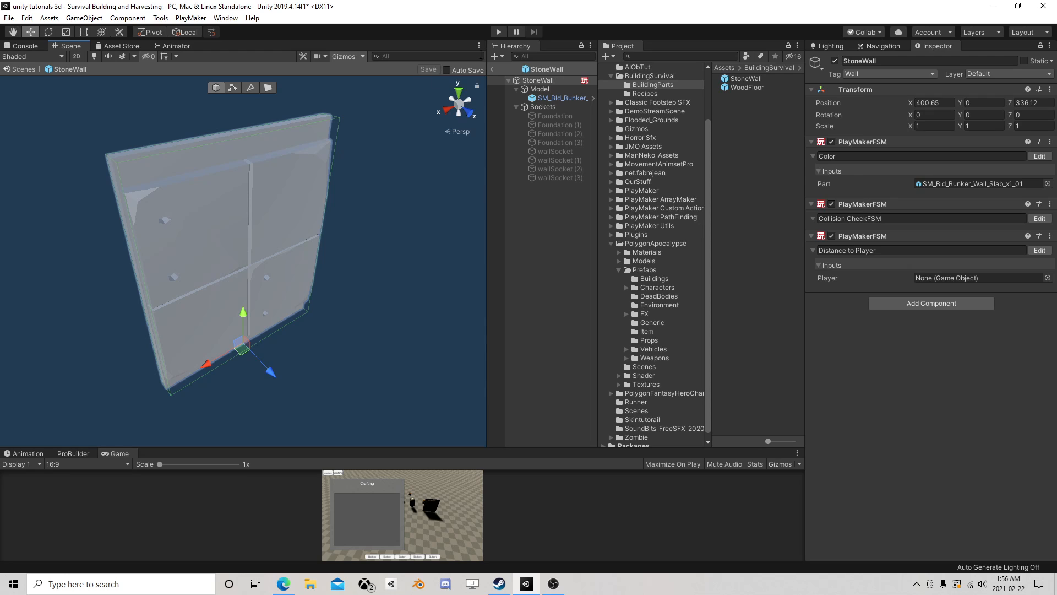
left_click(494, 70)
- Start play mode and move the StoneWall to about X 403.35, Y 0.82, Z 335.2 to test overlap with the wood block
left_click(498, 32)
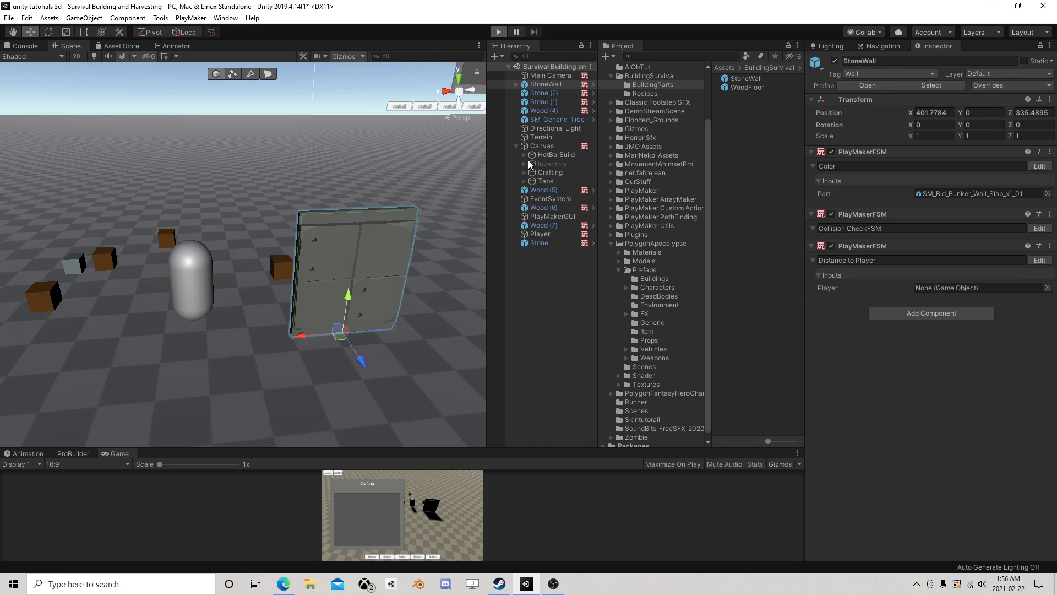
left_click(549, 85)
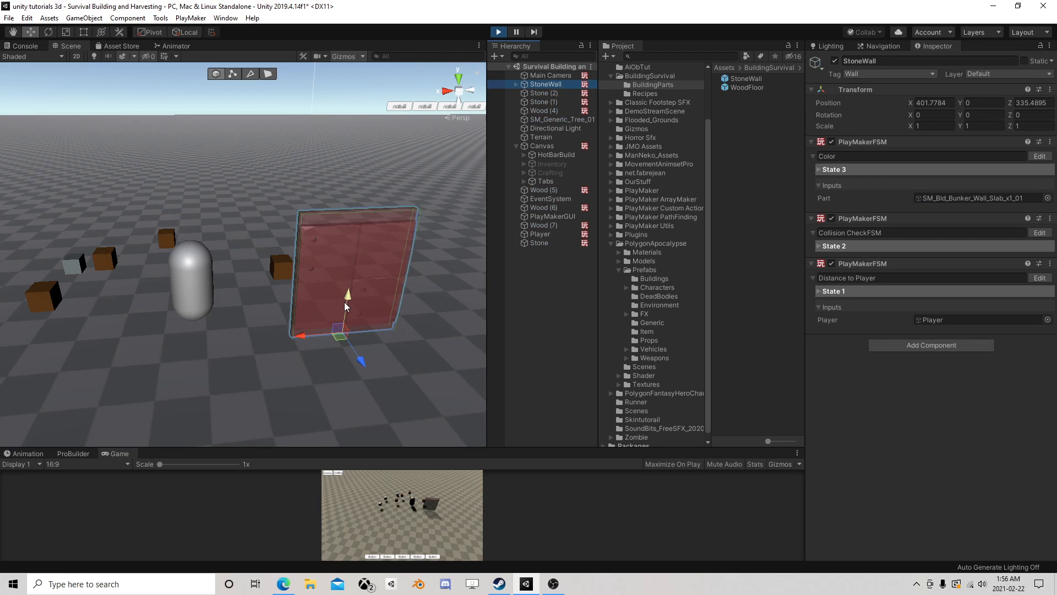
left_click_drag(337, 337, 285, 267)
mouse_move(195, 285)
middle_mouse_down()
mouse_move(196, 262)
mouse_move(203, 279)
middle_mouse_up()
scroll(203, 279, "up", 6)
right_click_drag(171, 250, 302, 206)
scroll(302, 204, "down", 2)
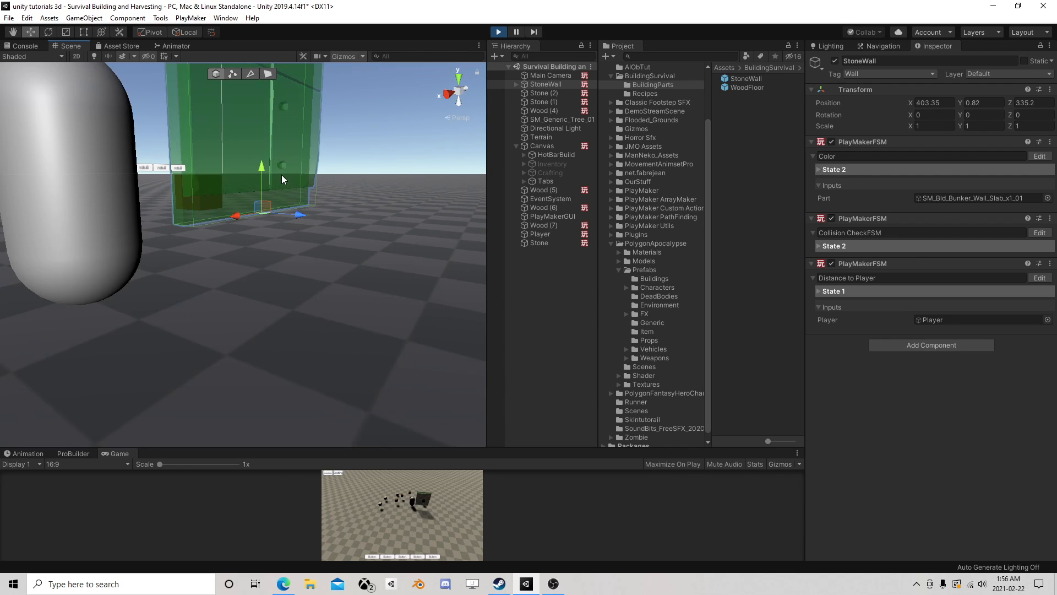
mouse_move(217, 182)
middle_mouse_down()
mouse_move(228, 198)
mouse_move(217, 196)
middle_mouse_up()
right_click_drag(341, 181, 329, 238)
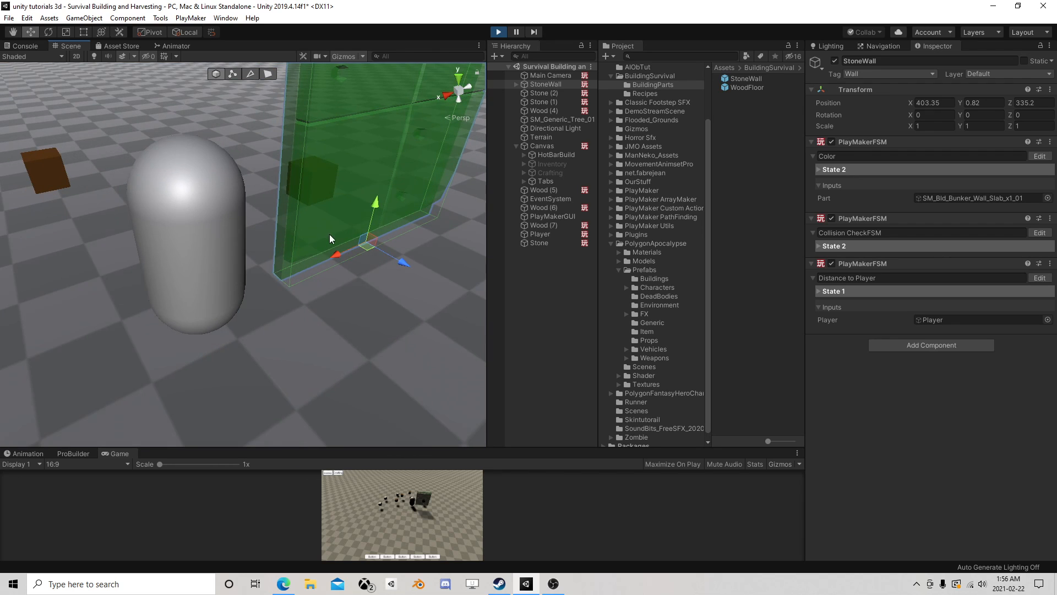
- Move the StoneWall beside the player, to about X 405.62, Z 333.19, to test its collision check there
left_click_drag(367, 248, 116, 229)
scroll(121, 242, "down", 10)
middle_click_drag(129, 258, 154, 250)
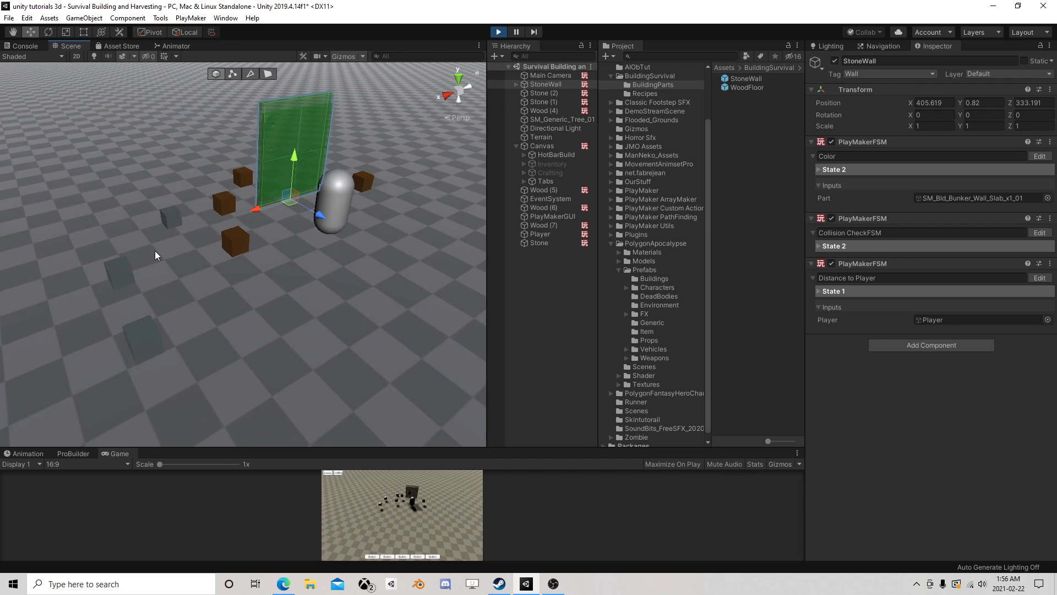
- Move the StoneWall to about X 408.53, Z 335.45, test it lowered to about Y 0.35, and stop play mode
scroll(157, 249, "up", 5)
left_click_drag(325, 158, 275, 280)
right_click_drag(132, 328, 205, 289)
mouse_move(164, 323)
left_mouse_down()
mouse_move(166, 334)
mouse_move(163, 324)
left_mouse_up()
middle_click_drag(193, 307, 209, 277)
right_click_drag(209, 276, 262, 203)
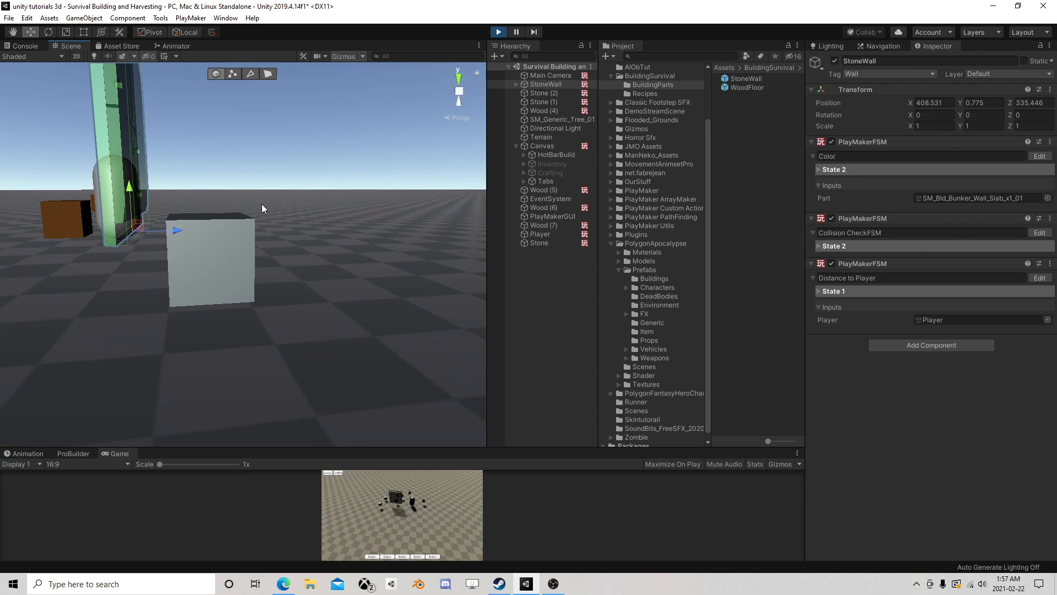
middle_click_drag(249, 199, 262, 201)
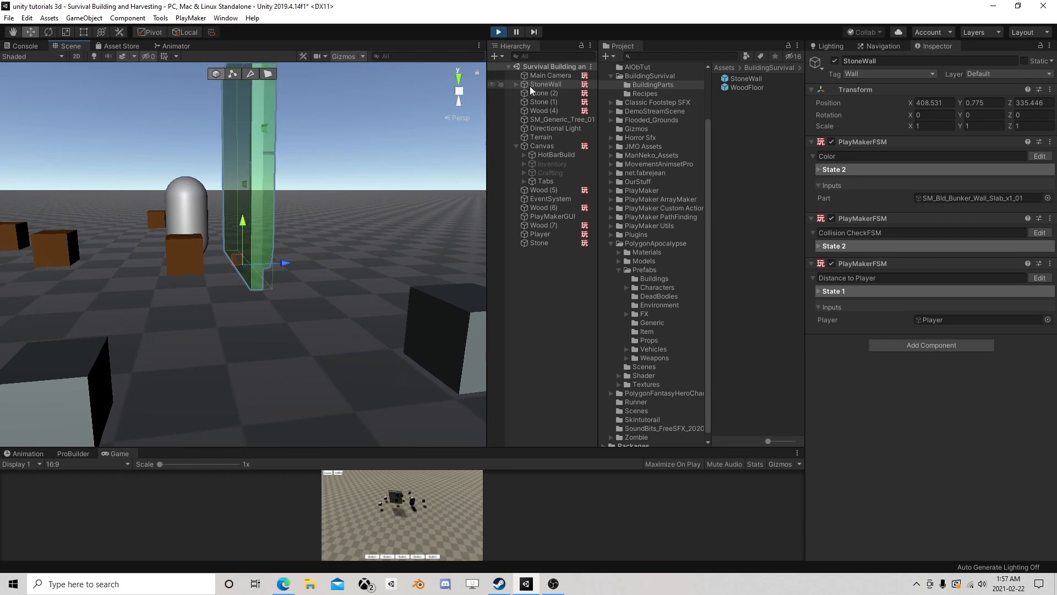
mouse_move(246, 236)
left_mouse_down()
mouse_move(249, 287)
mouse_move(259, 197)
mouse_move(261, 253)
mouse_move(272, 175)
mouse_move(260, 245)
left_mouse_up()
left_click(499, 32)
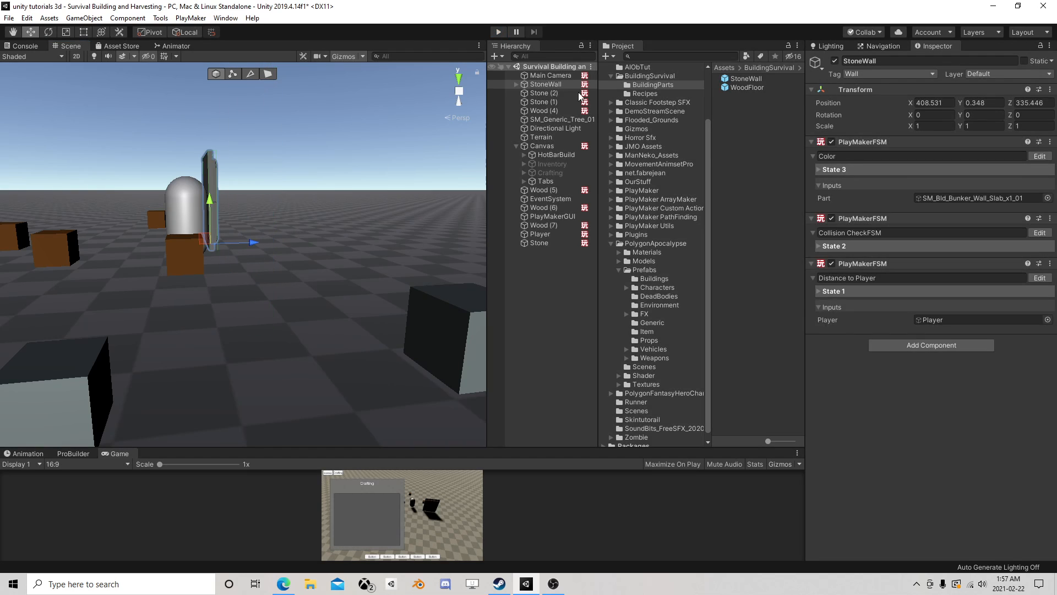
- Reopen the StoneWall prefab and bring up its Collision CheckFSM for editing
left_click(868, 84)
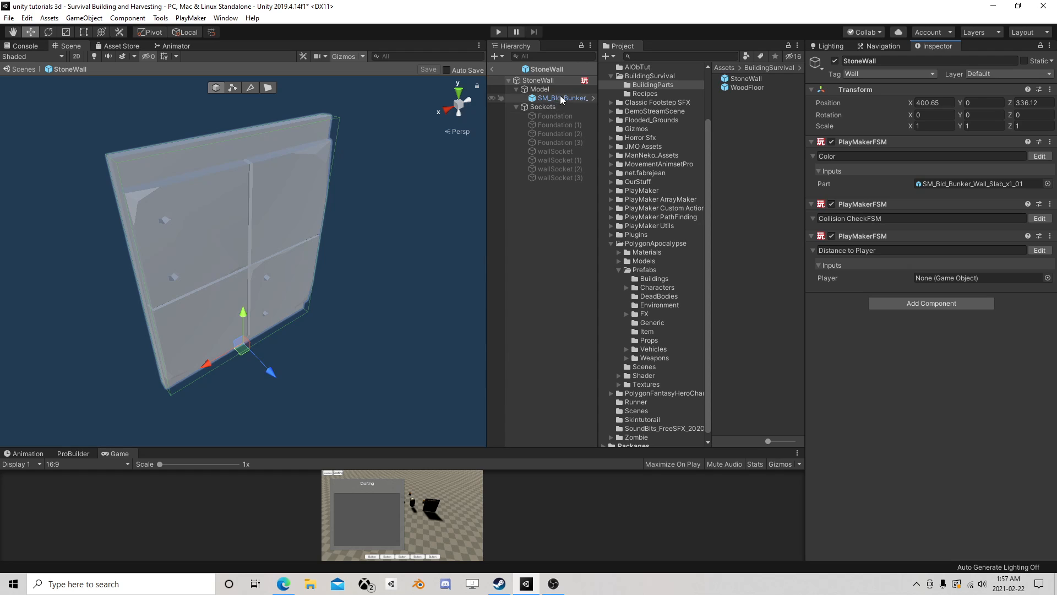
left_click(1038, 219)
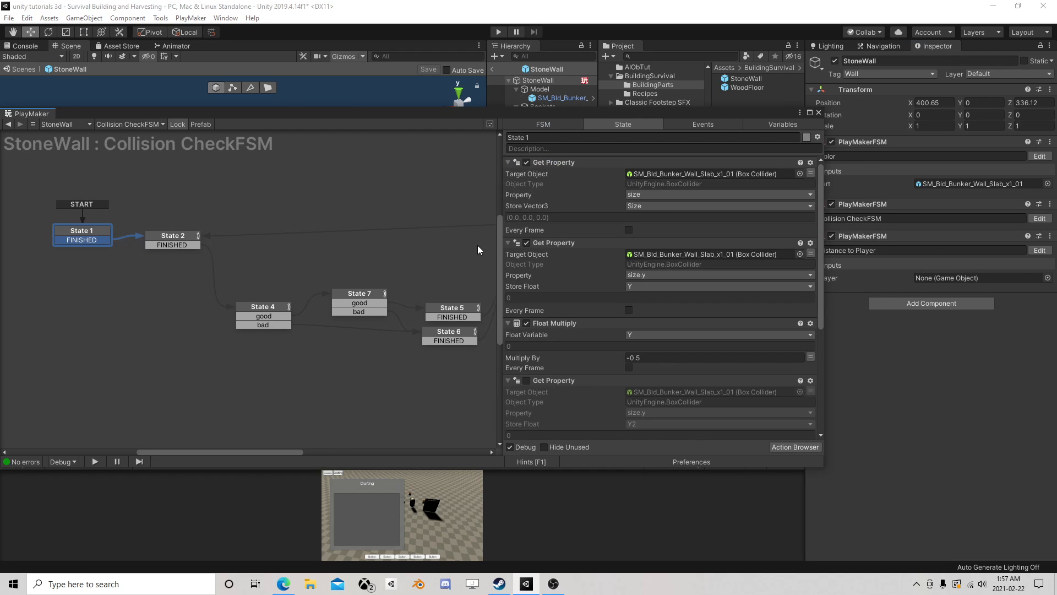
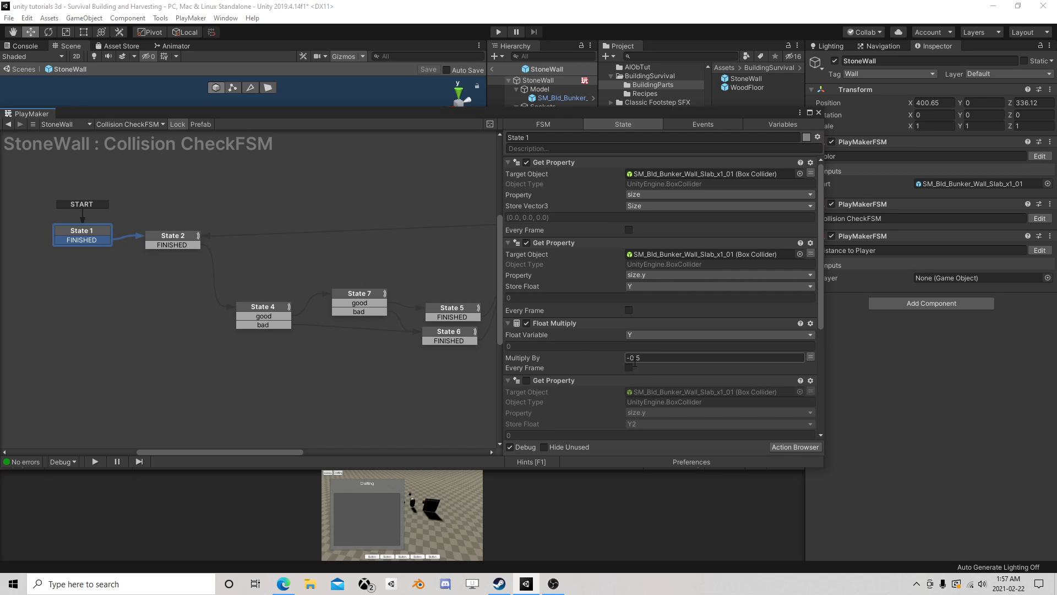
- Enable the Vector3 Add XYZ action in State 2 that adds Y to CurrentPosition
scroll(543, 283, "down", 3)
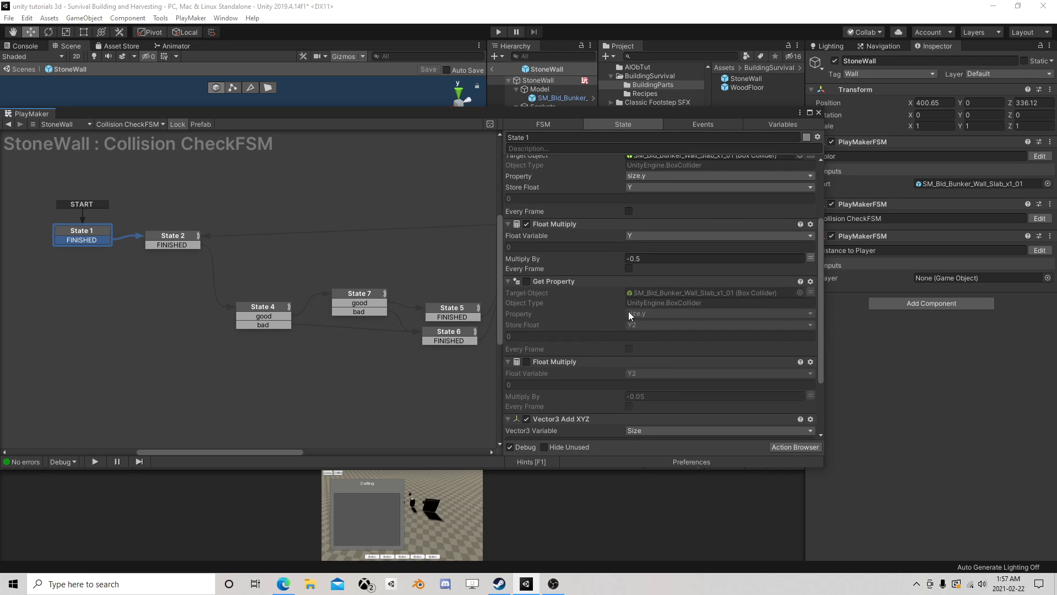
scroll(672, 299, "up", 1)
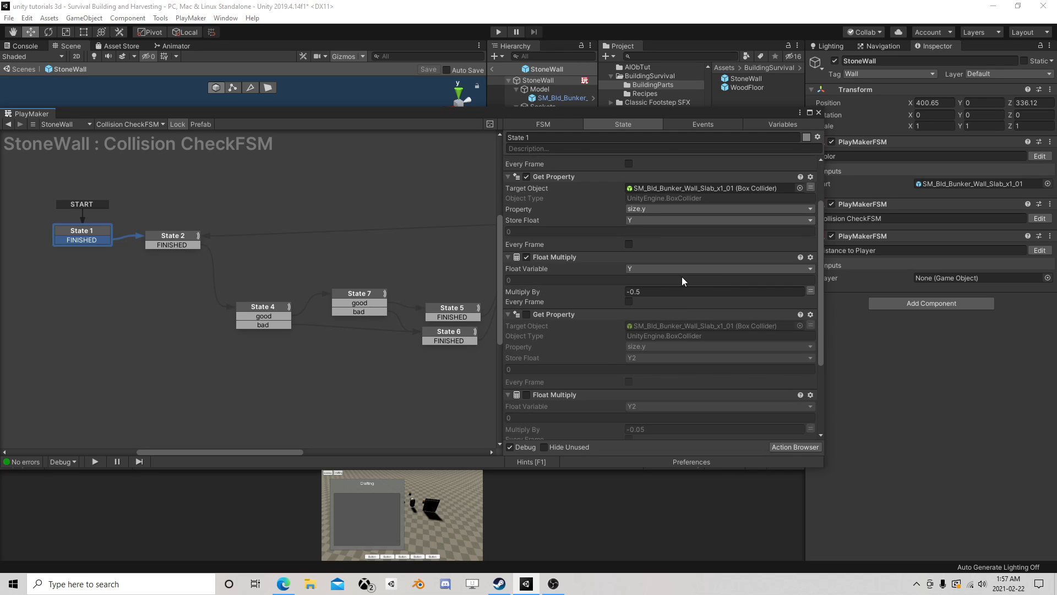
left_click(168, 240)
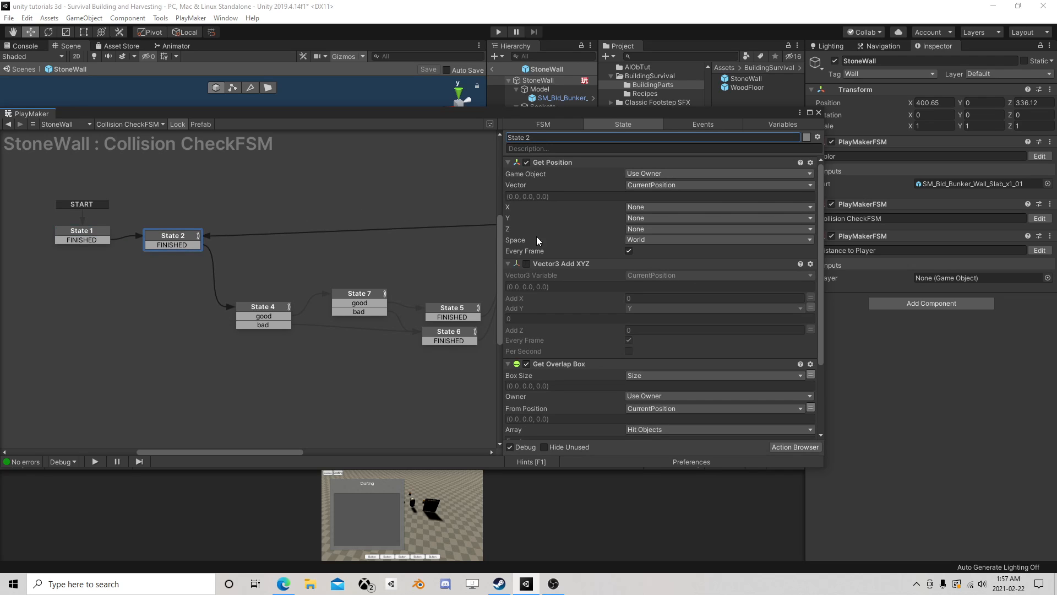
left_click(526, 264)
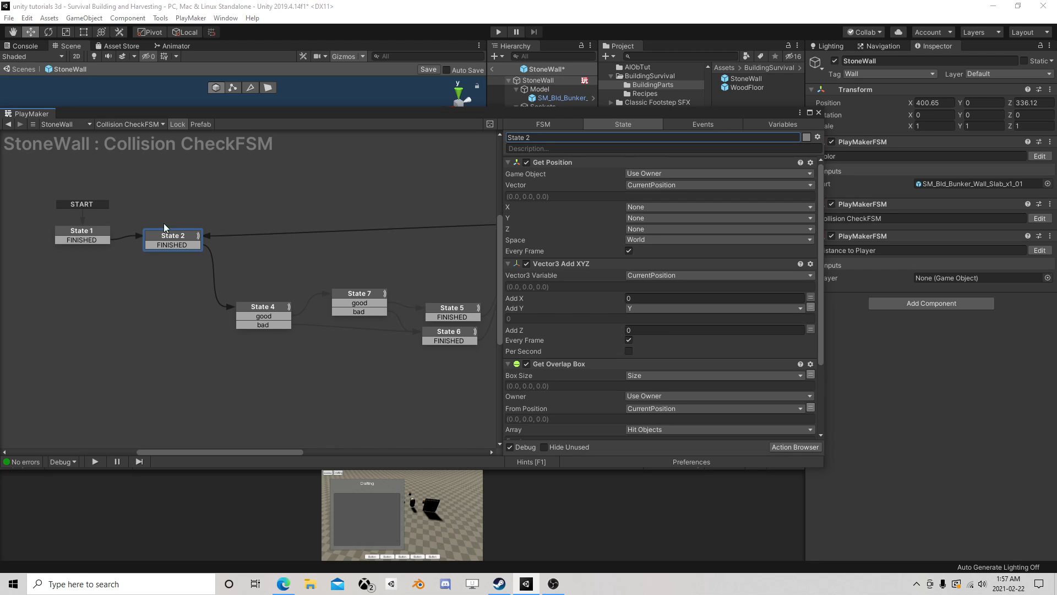
- Disable the Vector3 Add XYZ action on Size in State 1, save the StoneWall prefab and return to the scene
left_click(95, 238)
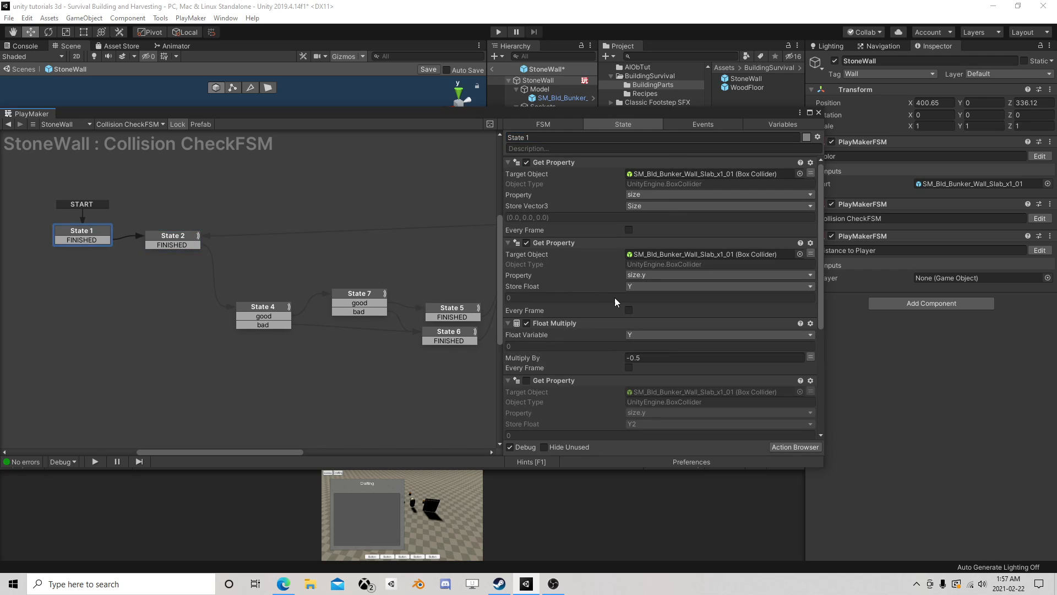
scroll(616, 297, "down", 5)
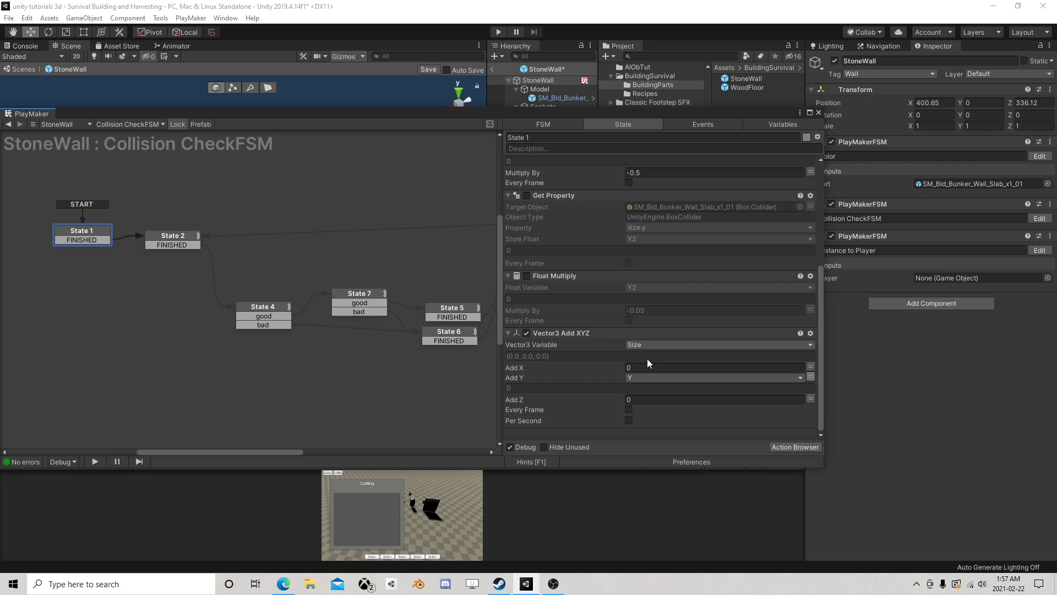
left_click(527, 333)
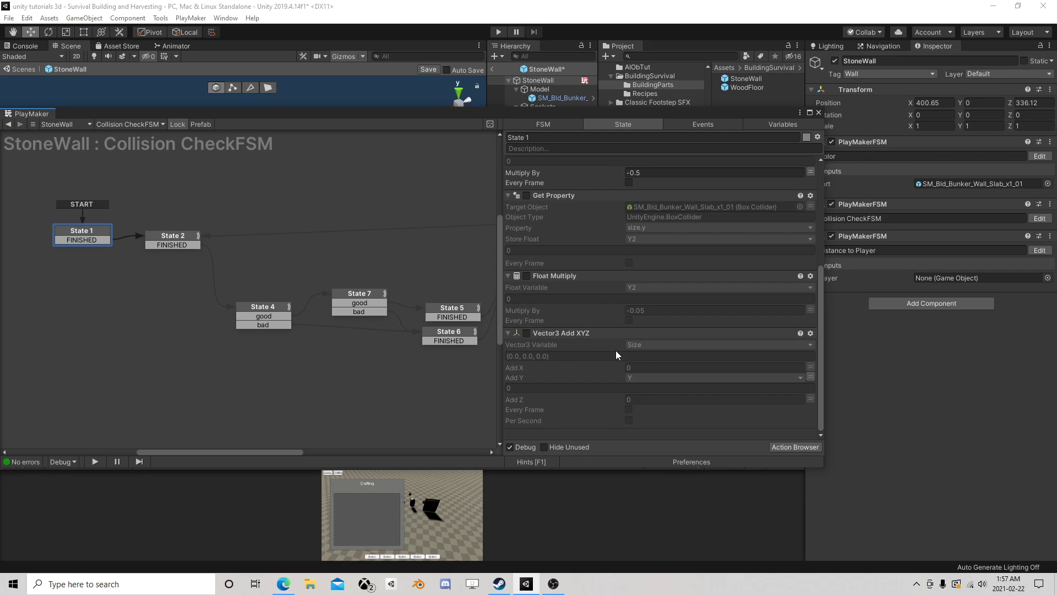
left_click(168, 240)
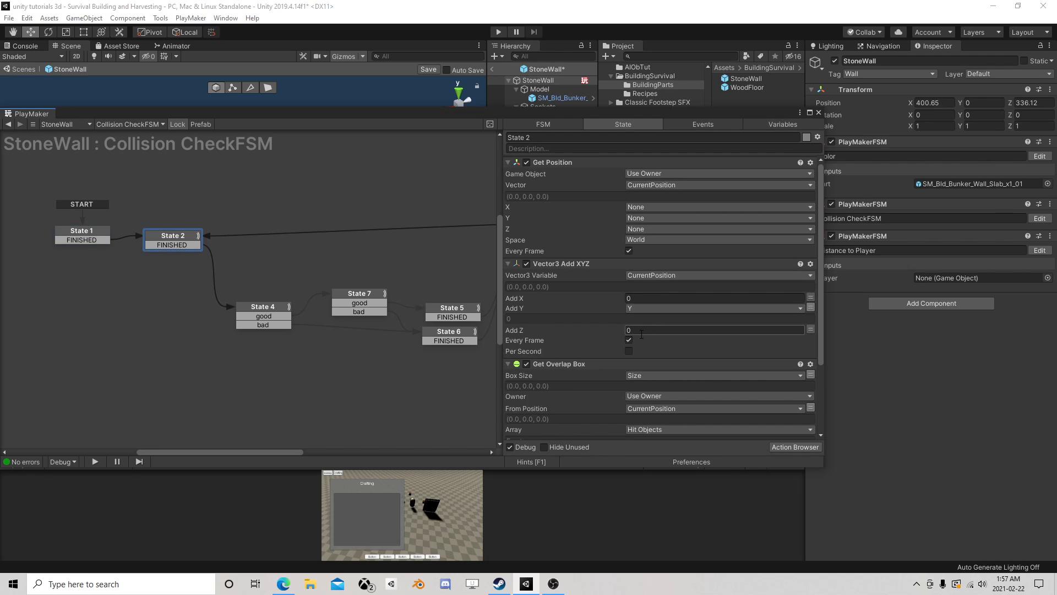
left_click(819, 112)
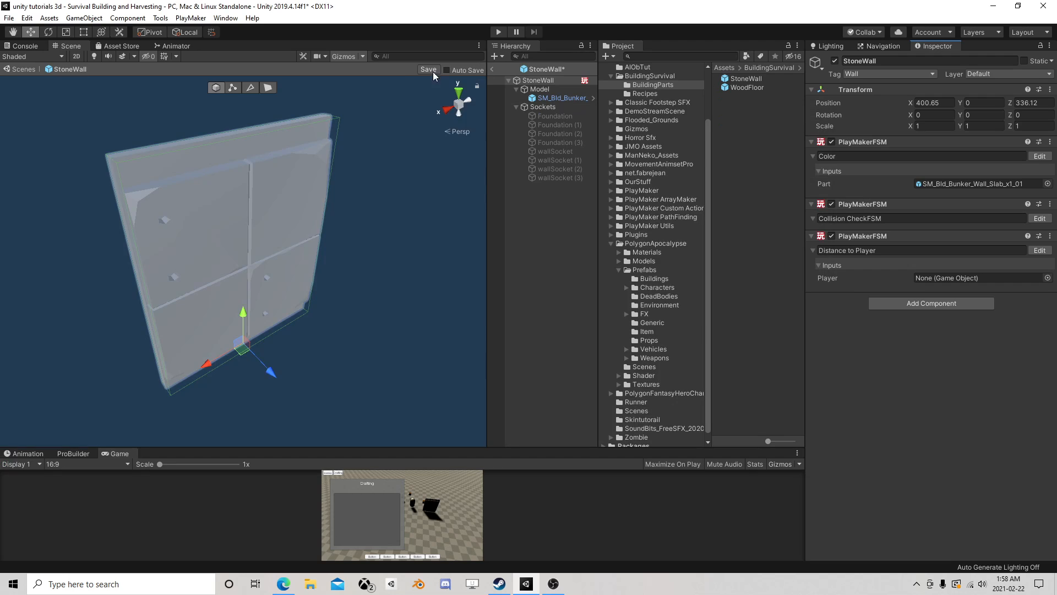
left_click(429, 69)
left_click(492, 69)
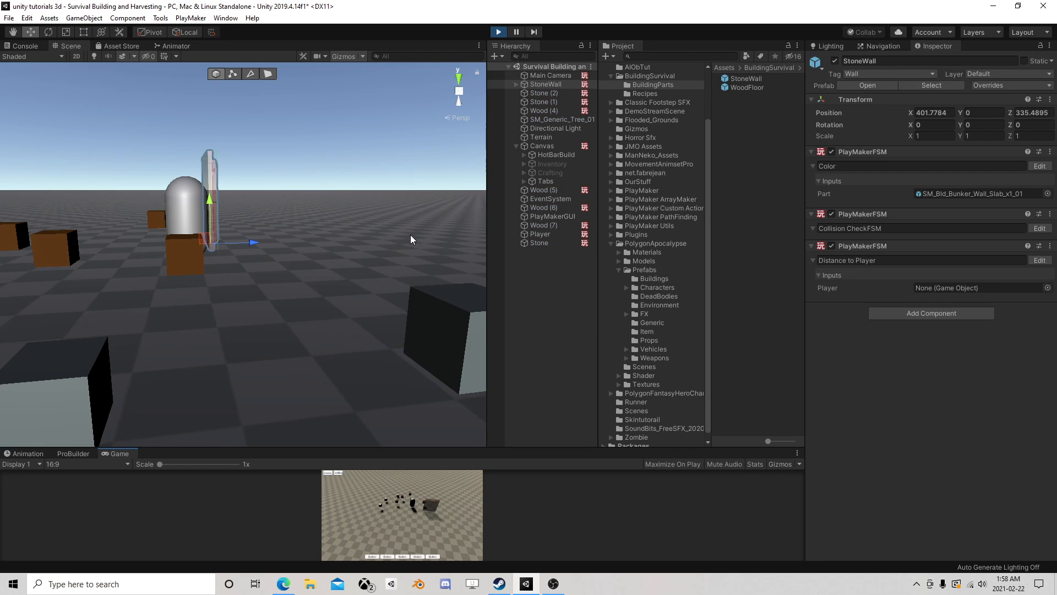
- Test the StoneWall's collision check in play mode by raising the wall to about Y 3.02, and stop play mode
right_click_drag(408, 232, 220, 238)
middle_click_drag(220, 237, 322, 207)
left_click_drag(322, 192, 345, 77)
key("f")
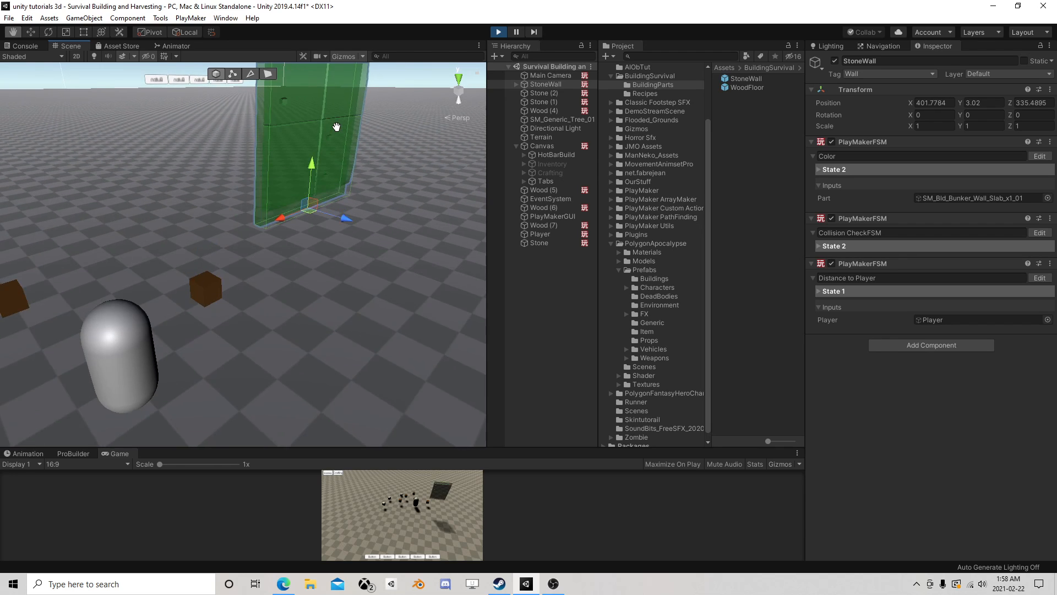
left_click(498, 31)
- Set State 1's Float Multiply of Y to 0.5 in the StoneWall prefab's Collision CheckFSM, save the prefab and return to the scene
left_click(551, 84)
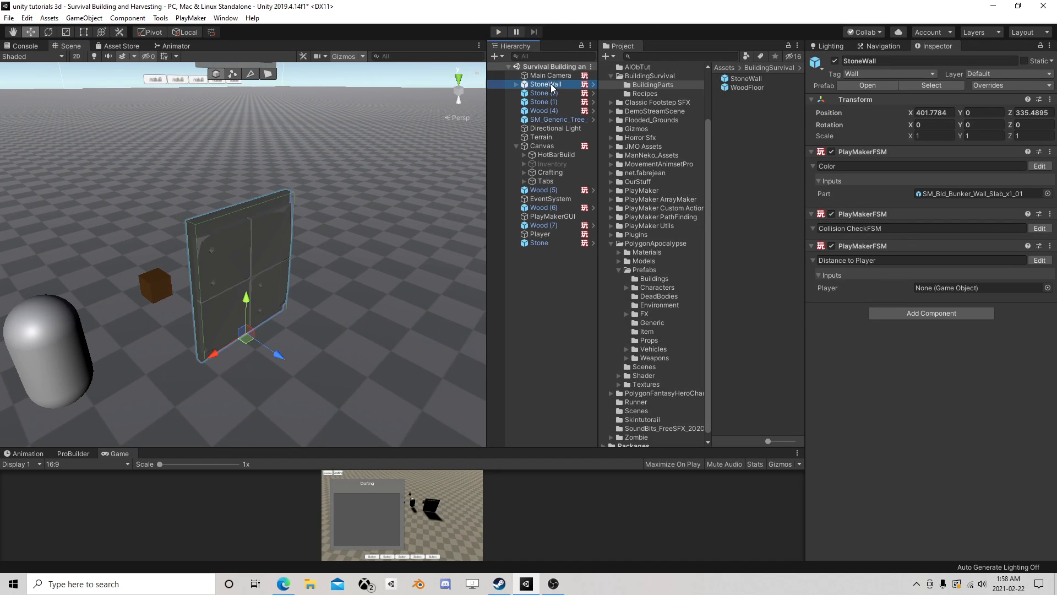
left_click(1050, 228)
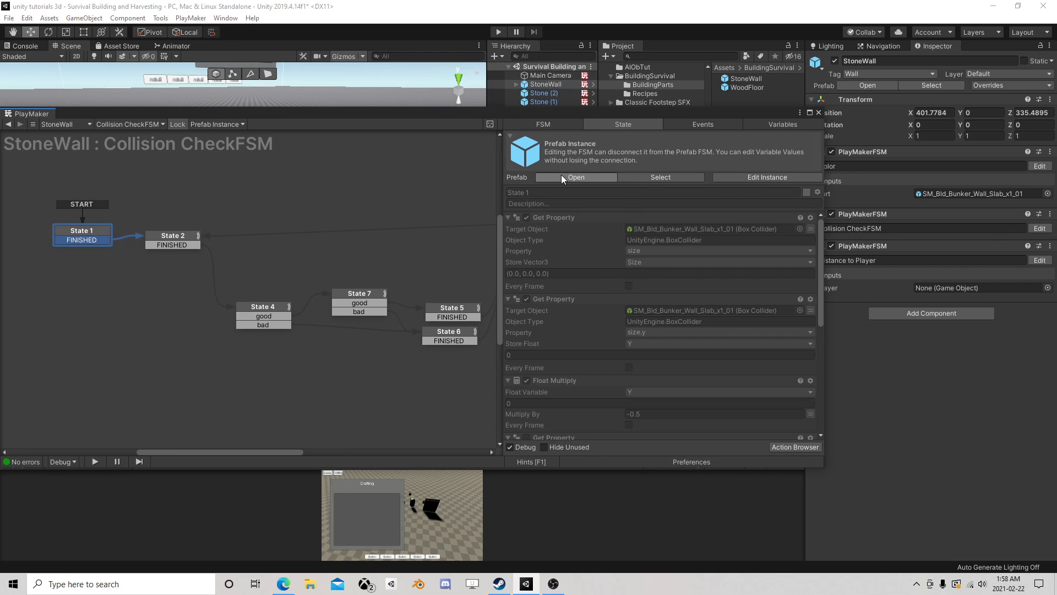
left_click(561, 177)
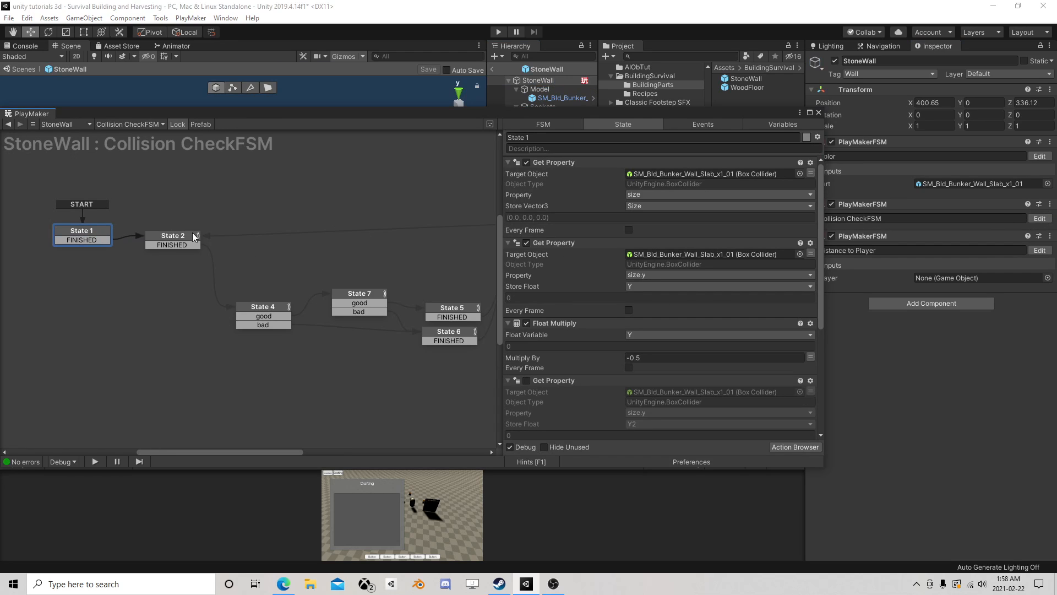
left_click(633, 359)
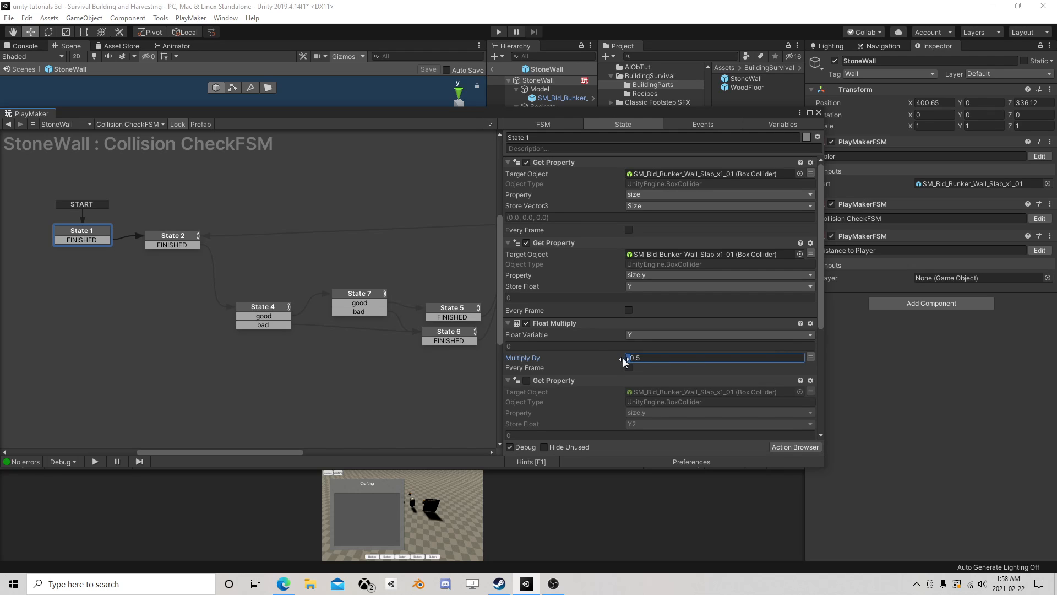
left_click(818, 114)
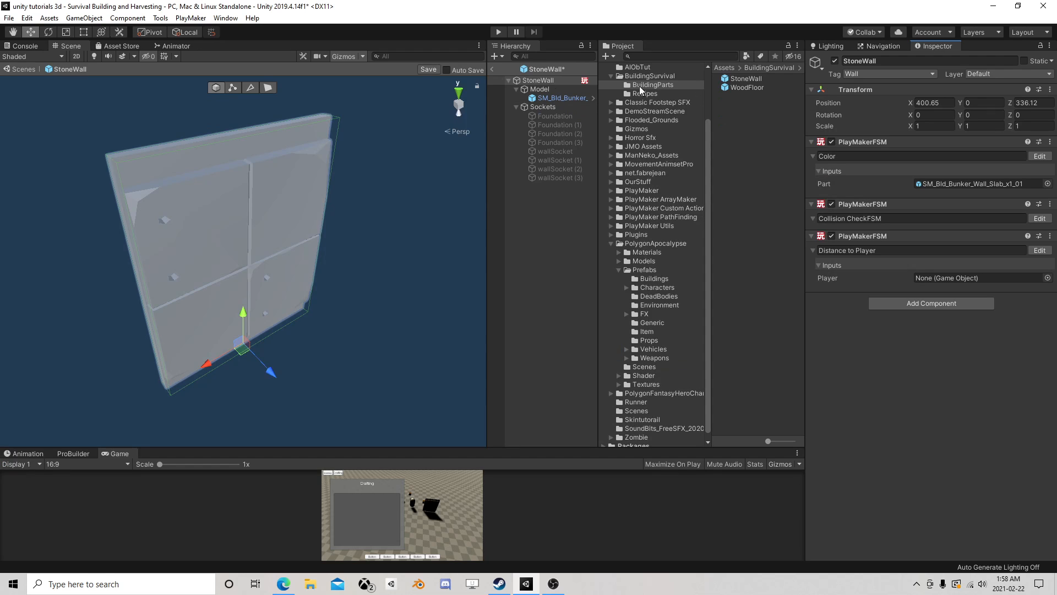
left_click(493, 70)
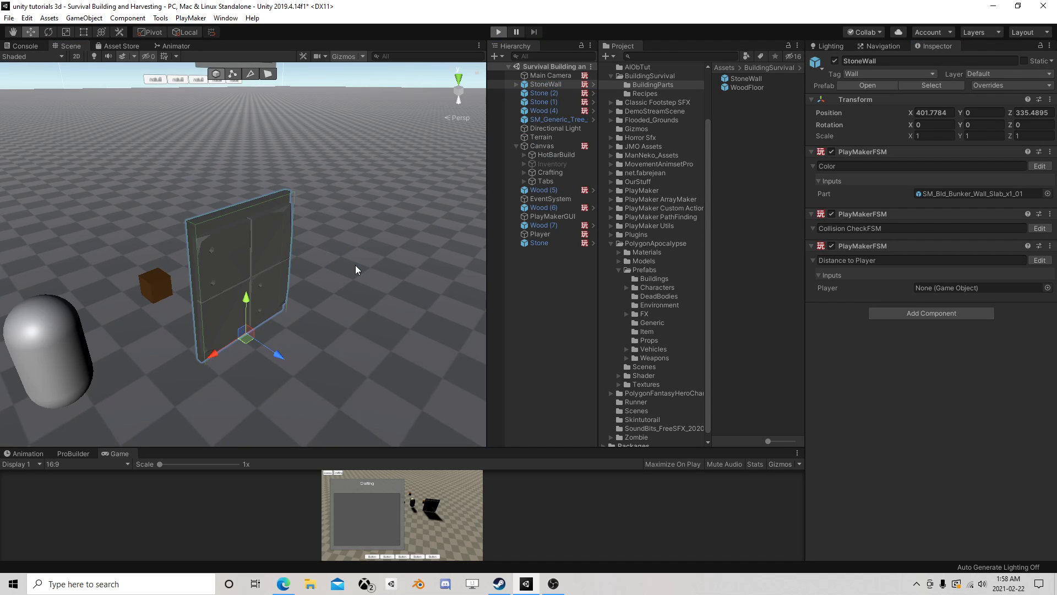
- Start play mode and raise the StoneWall to about Y 0.04 and Y 0.374 to test its ground overlap
key("ctrl+p")
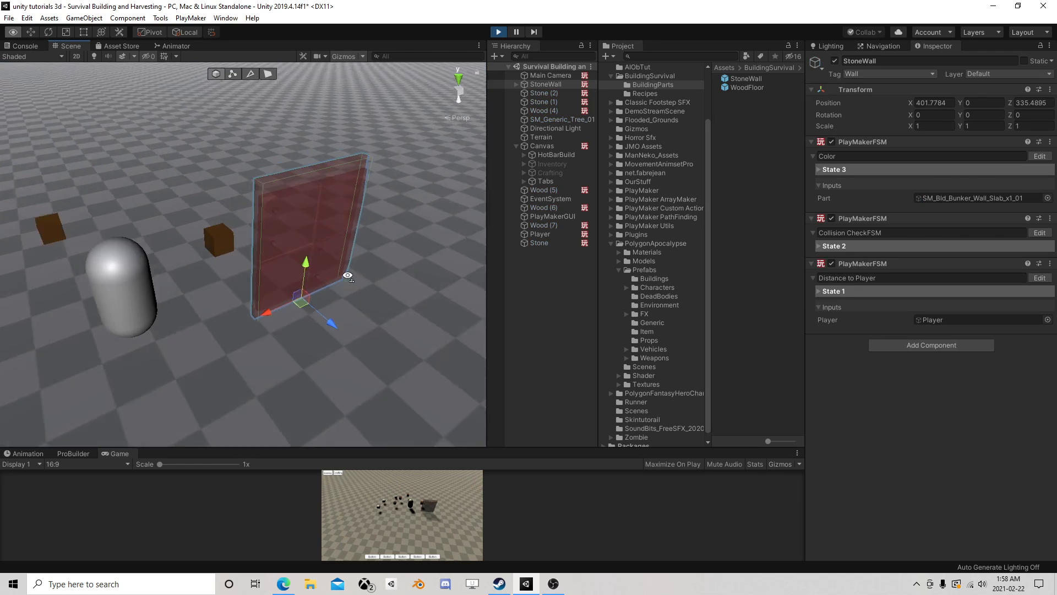
mouse_move(363, 256)
left_mouse_down()
mouse_move(366, 220)
mouse_move(360, 258)
mouse_move(361, 250)
left_mouse_up()
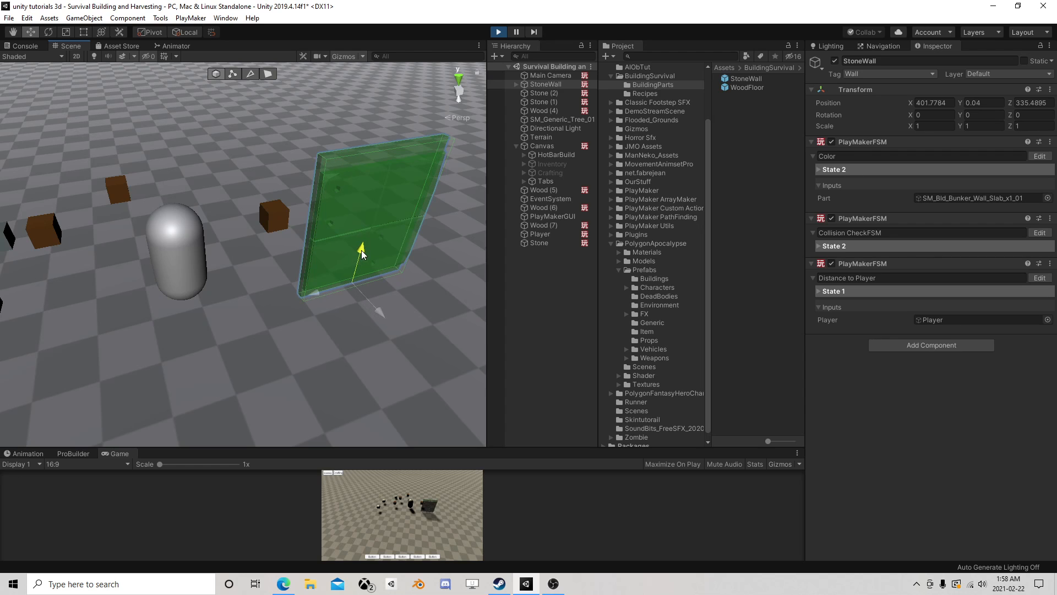
right_click_drag(256, 270, 314, 237)
mouse_move(300, 248)
middle_mouse_down()
mouse_move(268, 265)
mouse_move(287, 231)
middle_mouse_up()
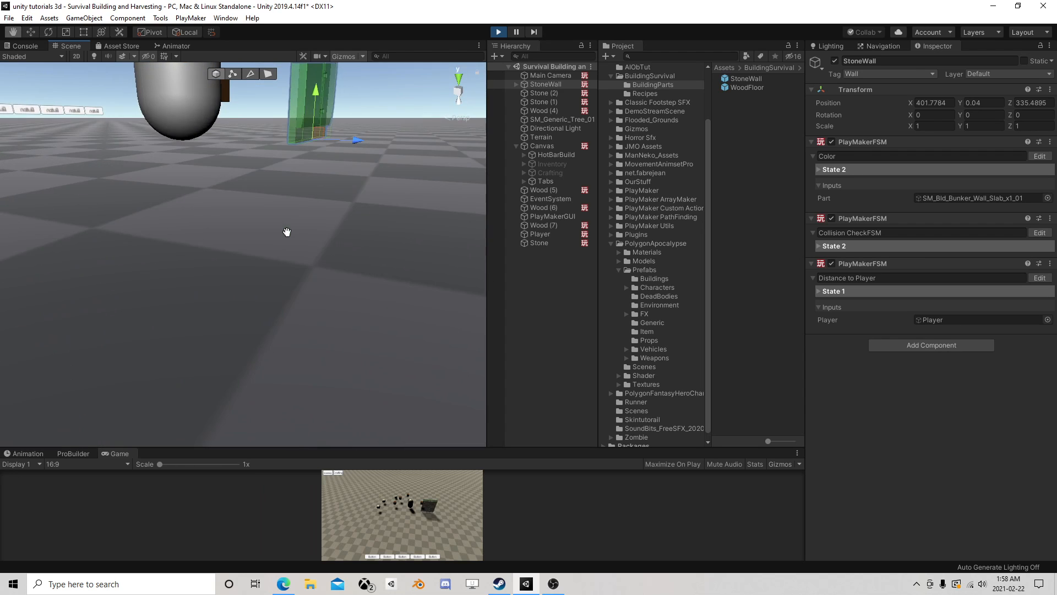
scroll(286, 238, "up", 3)
right_click_drag(286, 239, 302, 224)
middle_click_drag(302, 226, 306, 232)
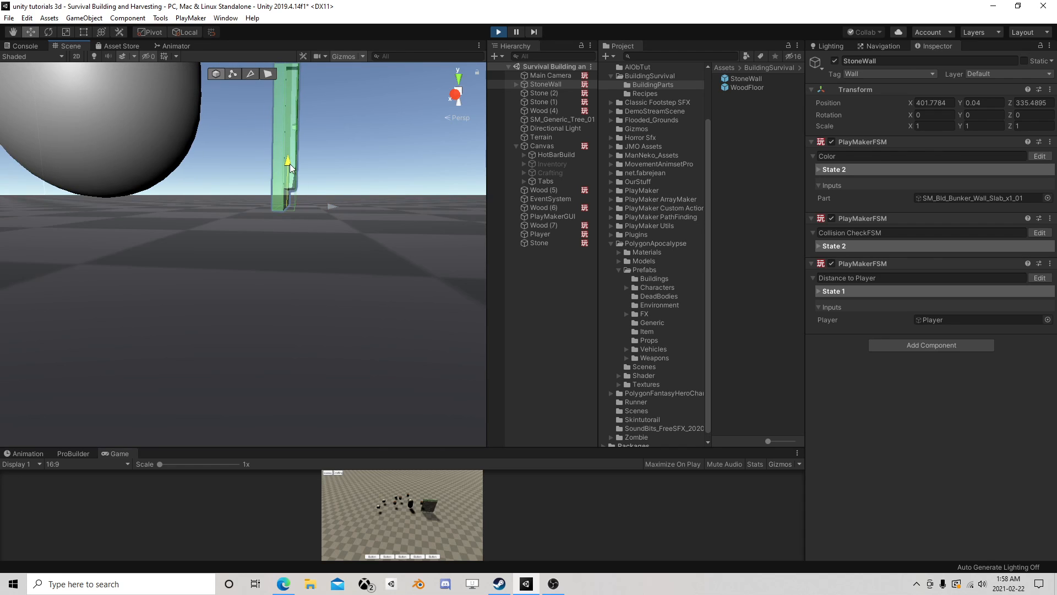
left_click_drag(290, 163, 308, 139)
scroll(318, 137, "down", 3)
middle_click_drag(318, 139, 302, 170)
right_click_drag(302, 170, 249, 258)
middle_click_drag(250, 258, 219, 258)
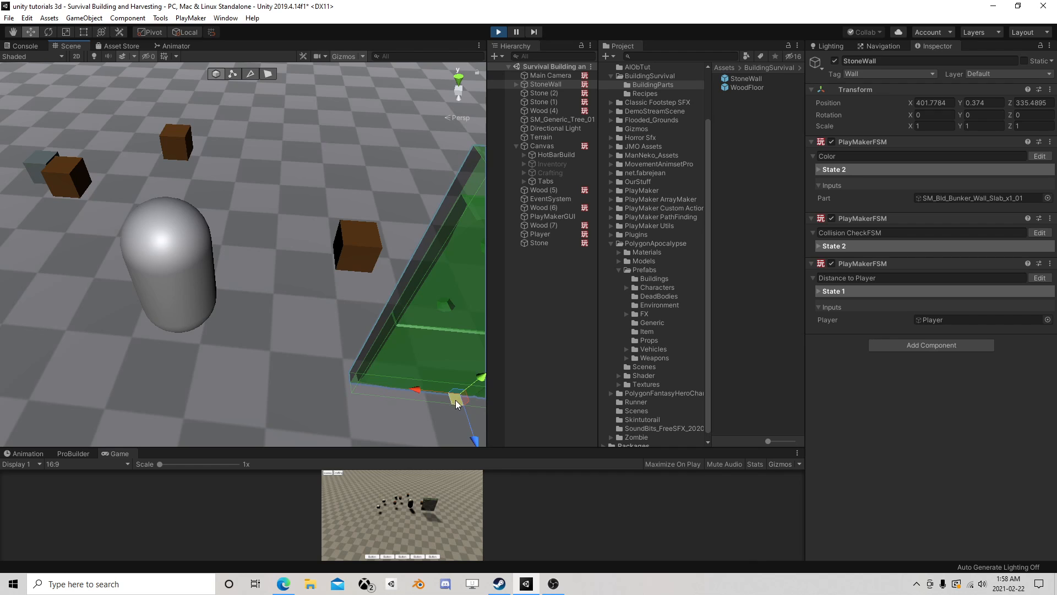
- Move the StoneWall to about X 405.525, Z 333.726, test it lowered to about Y -0.013, and stop play mode
left_click_drag(456, 404, 181, 263)
right_click_drag(181, 264, 336, 156)
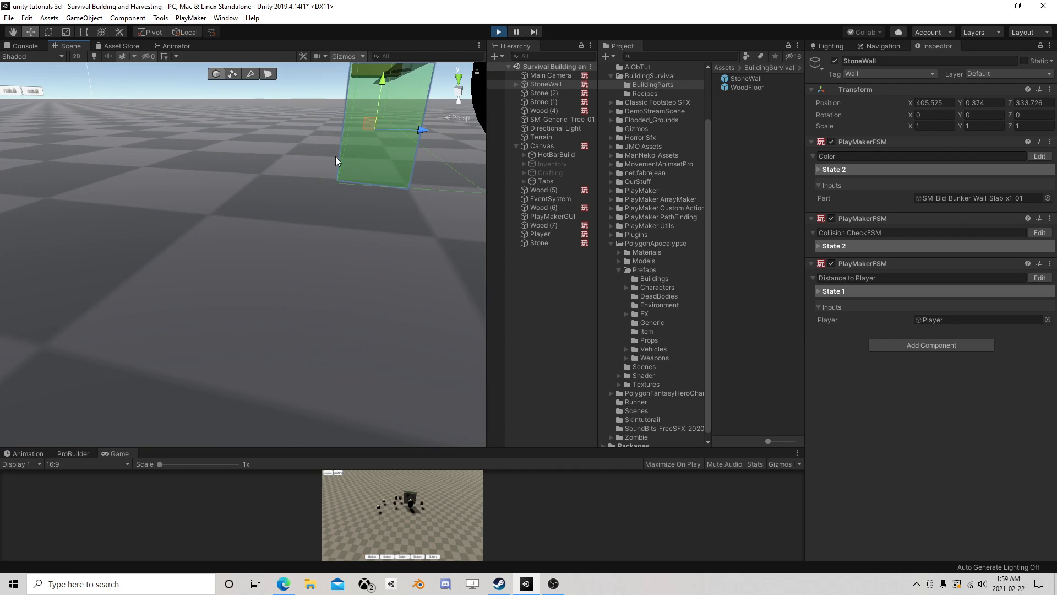
right_click_drag(227, 233, 271, 171)
left_click_drag(259, 209, 253, 246)
right_click_drag(286, 280, 287, 280)
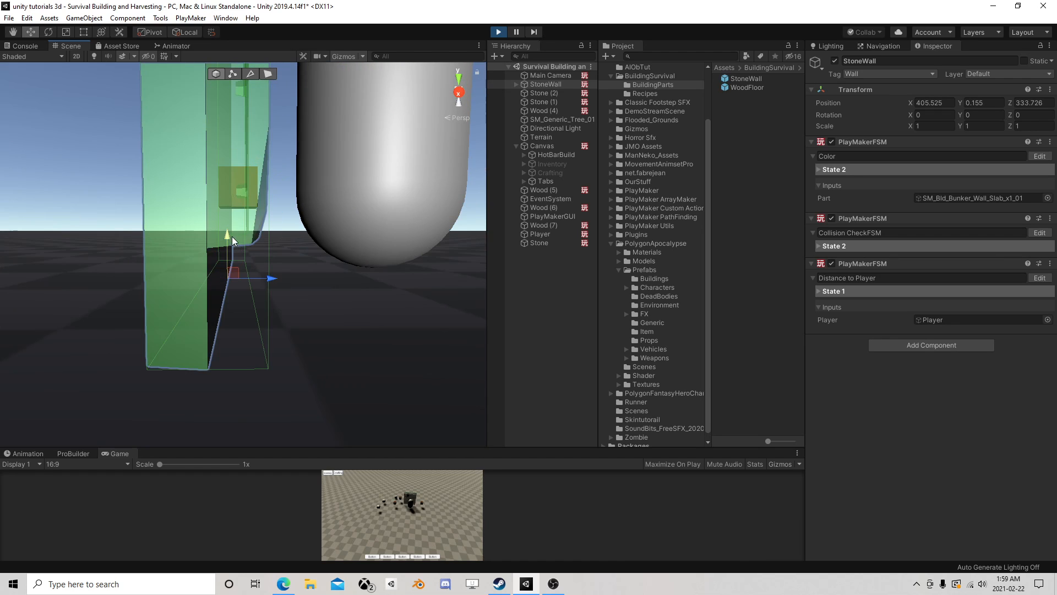
left_click_drag(233, 236, 235, 258)
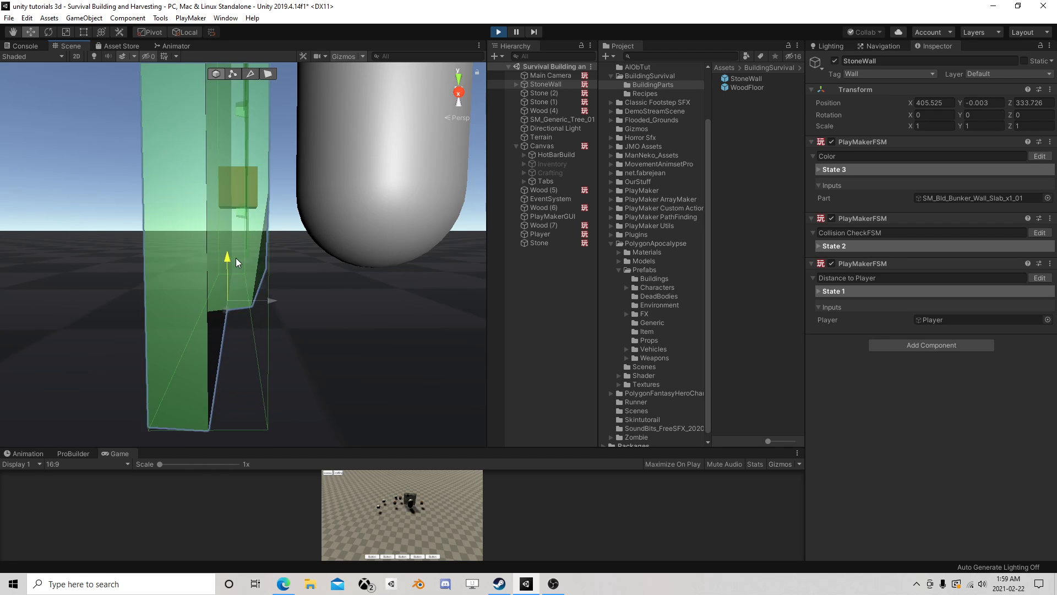
left_click(498, 34)
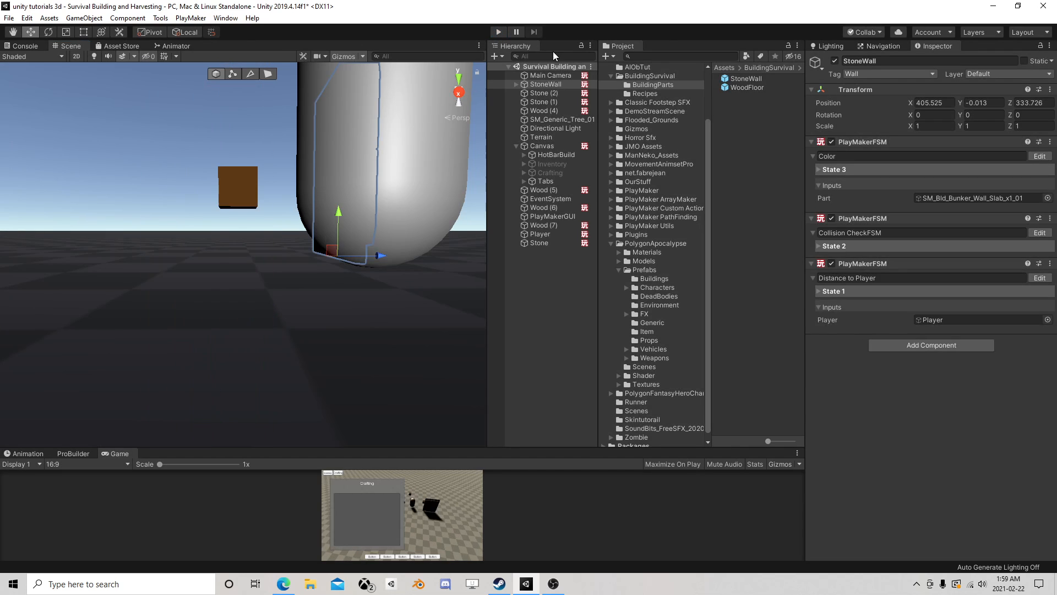
- Reopen the StoneWall prefab's Collision CheckFSM, set State 1's Float Multiply of Y to 0.4, and save the prefab
left_click(839, 86)
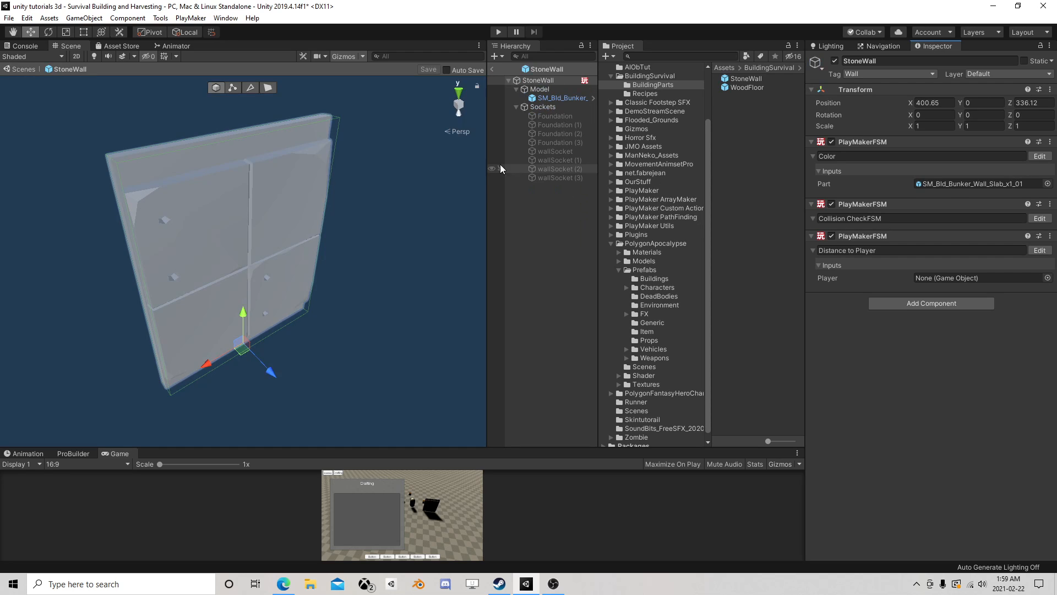
left_click(1040, 218)
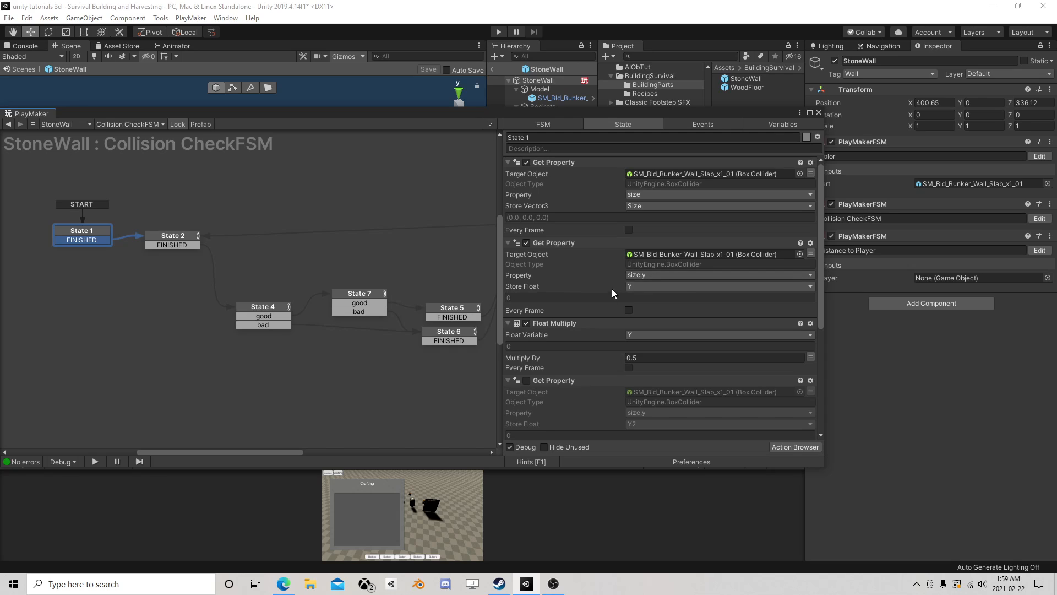
scroll(633, 297, "down", 1)
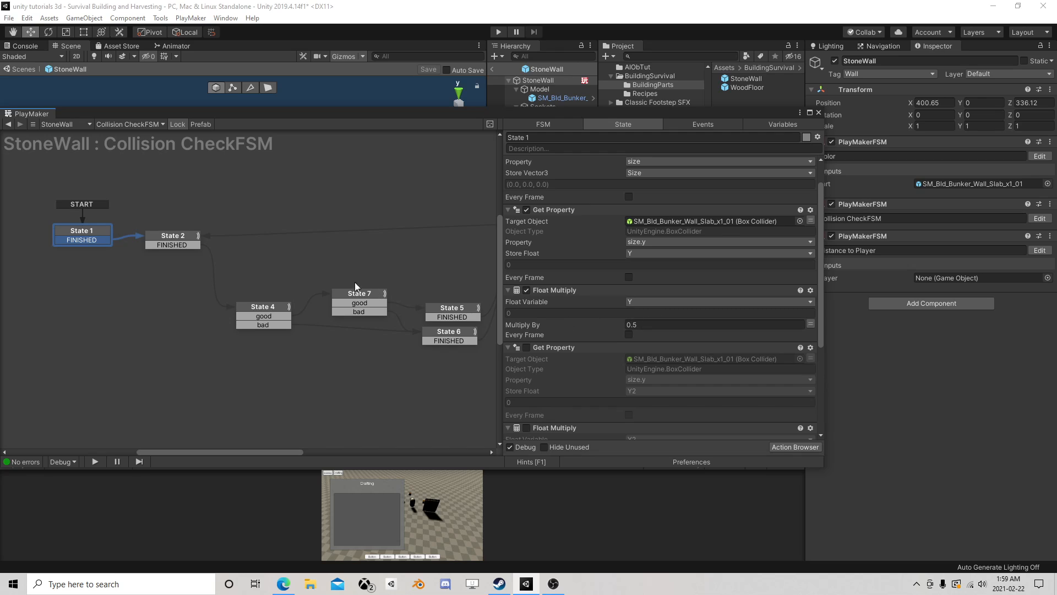
left_click(177, 240)
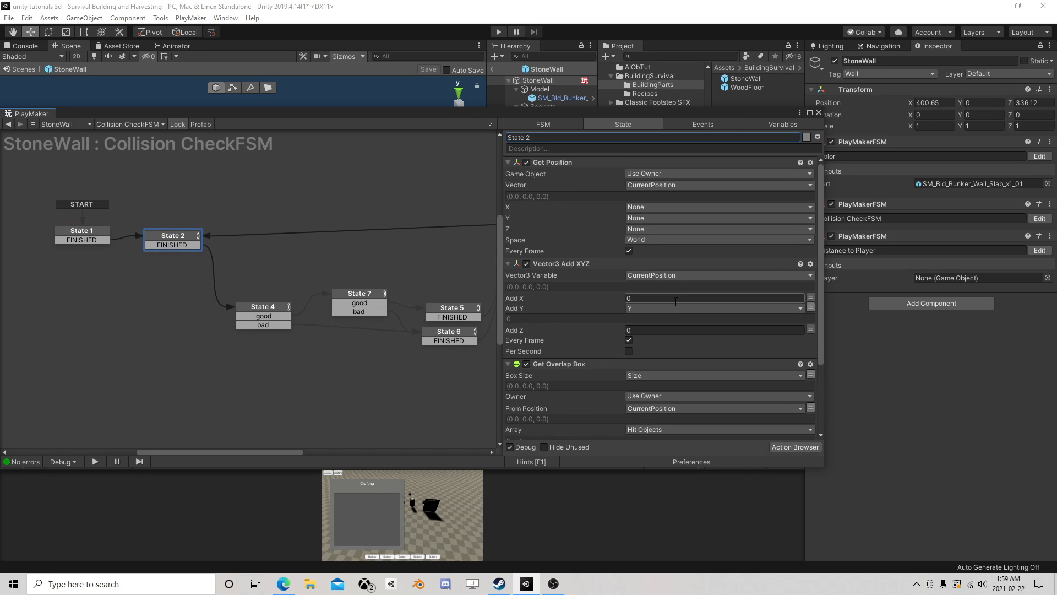
left_click(100, 240)
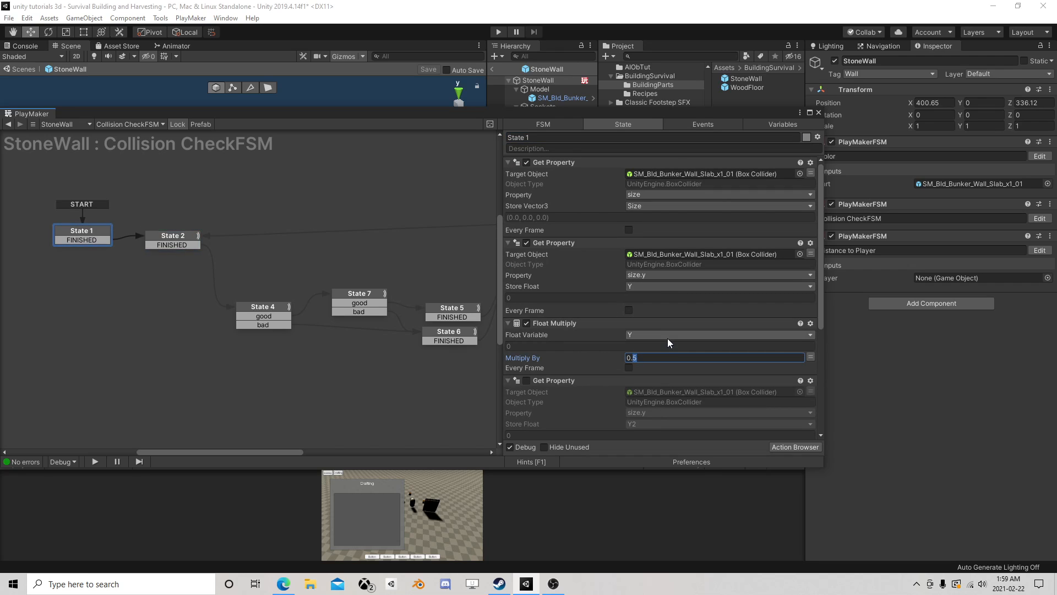
type("4")
left_click(819, 112)
left_click(428, 70)
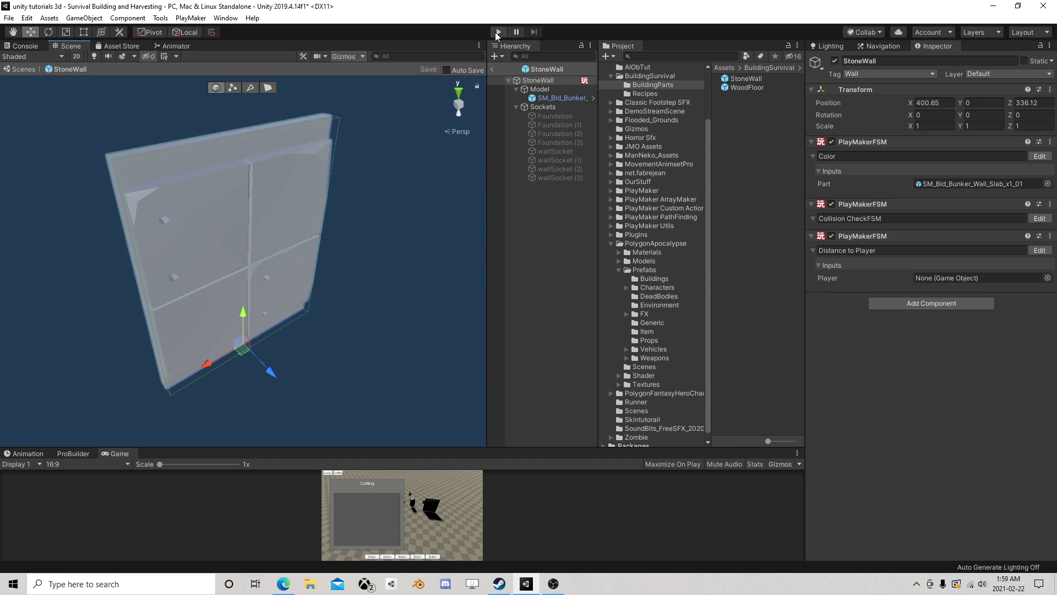
- Start play mode, return to the scene, raise the StoneWall to about Y 0.334 to test its ground overlap, and stop play mode
left_click(499, 32)
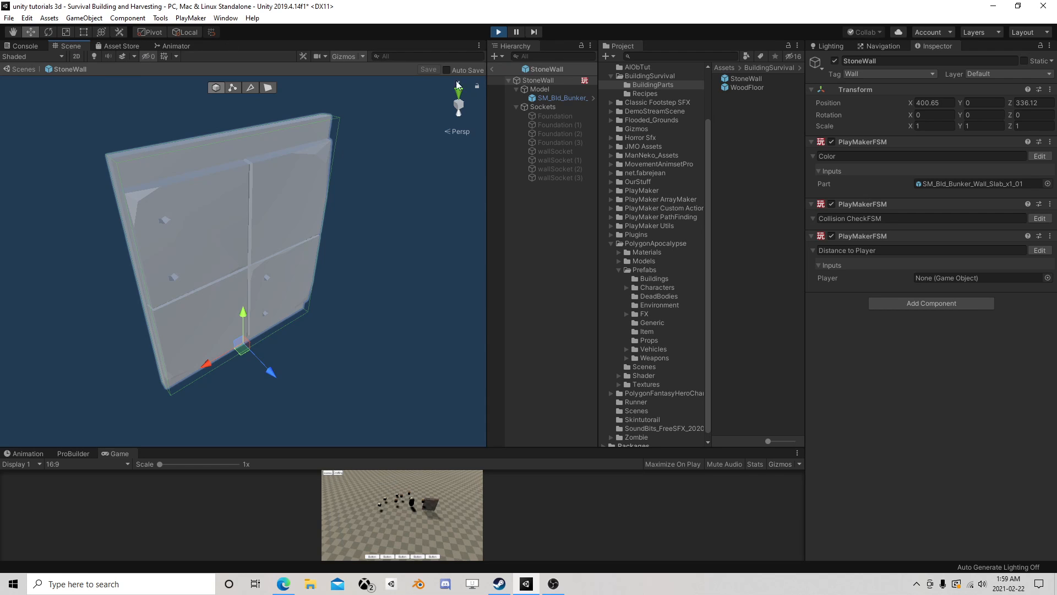
left_click(493, 69)
scroll(360, 156, "down", 5)
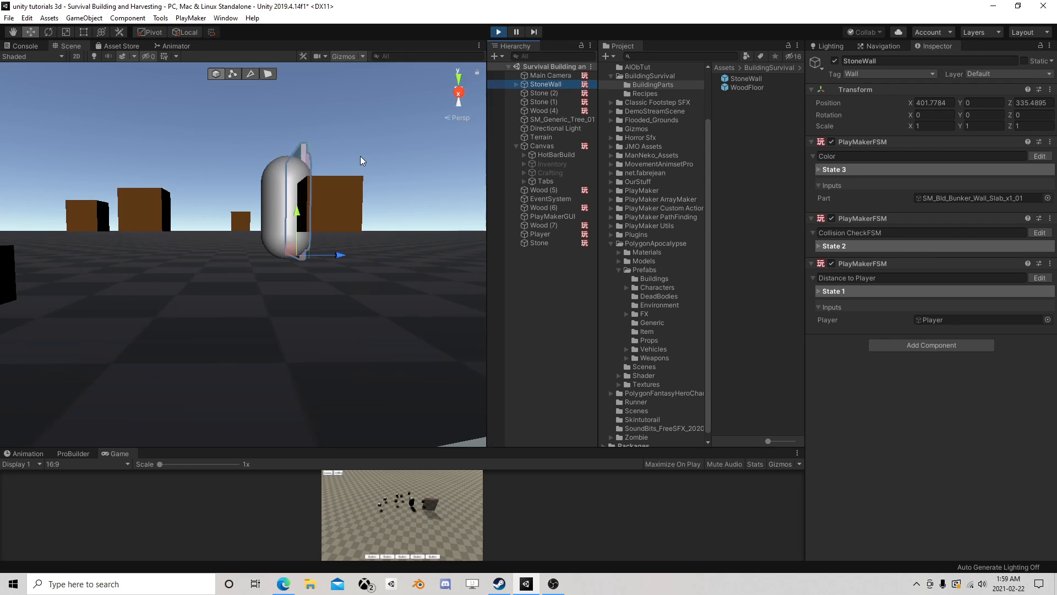
right_click_drag(360, 156, 378, 172)
scroll(377, 172, "down", 5)
middle_click_drag(378, 172, 338, 177)
scroll(334, 179, "up", 3)
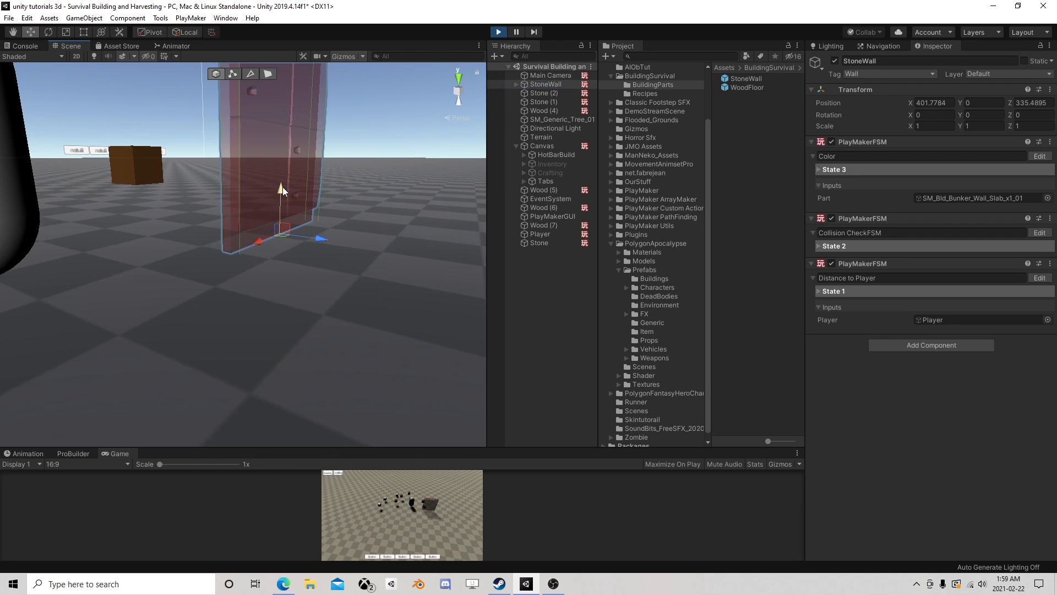
left_click_drag(282, 189, 284, 170)
scroll(289, 172, "up", 3)
right_click_drag(291, 173, 341, 167)
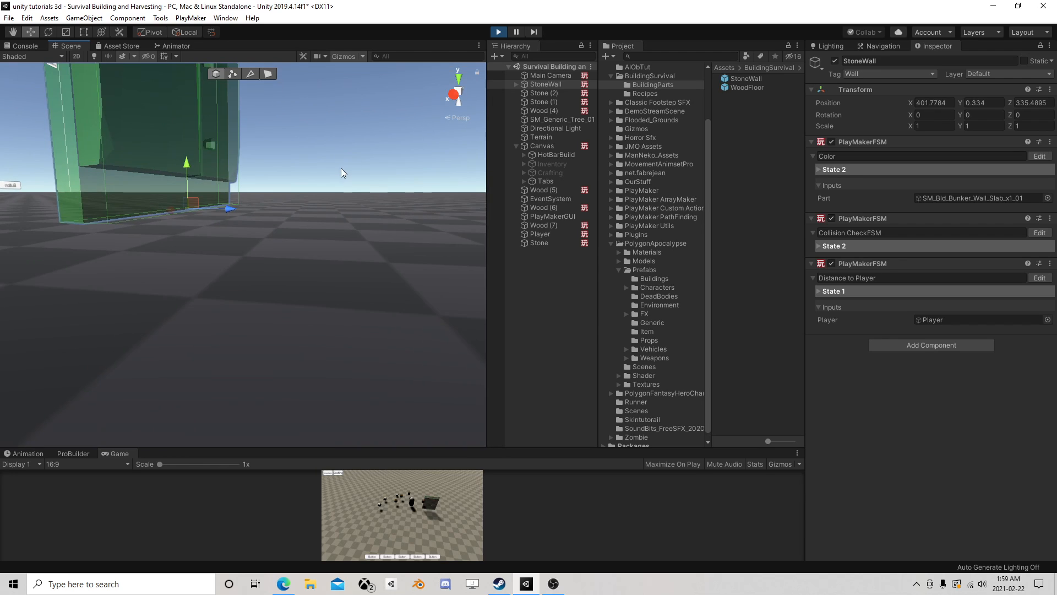
middle_click_drag(341, 168, 348, 163)
left_click(497, 30)
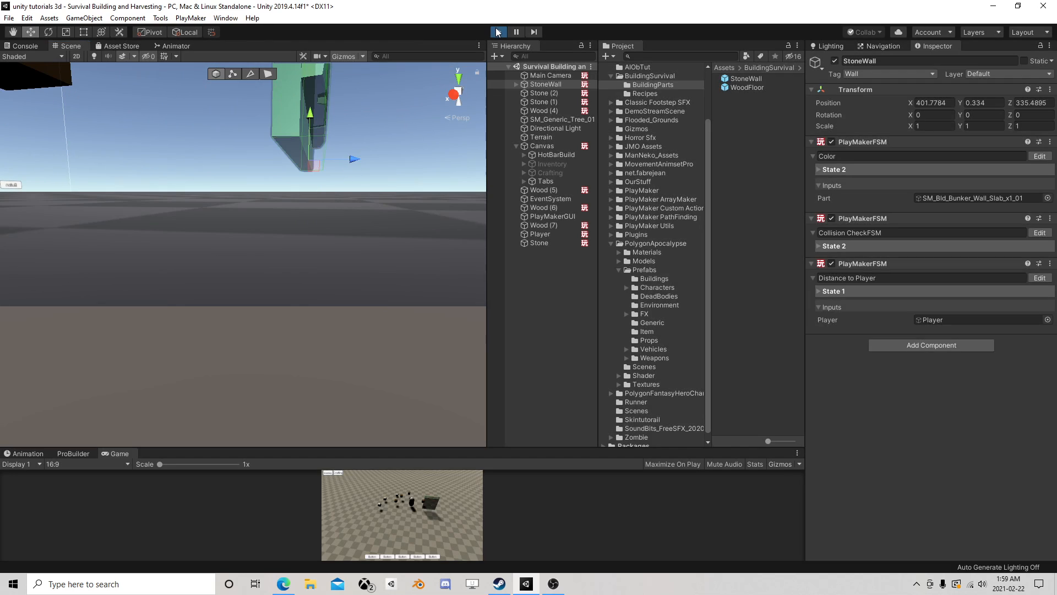
- Set State 1's Float Multiply of Y to 0.55 in the StoneWall prefab's Collision CheckFSM and return to the scene
left_click(883, 85)
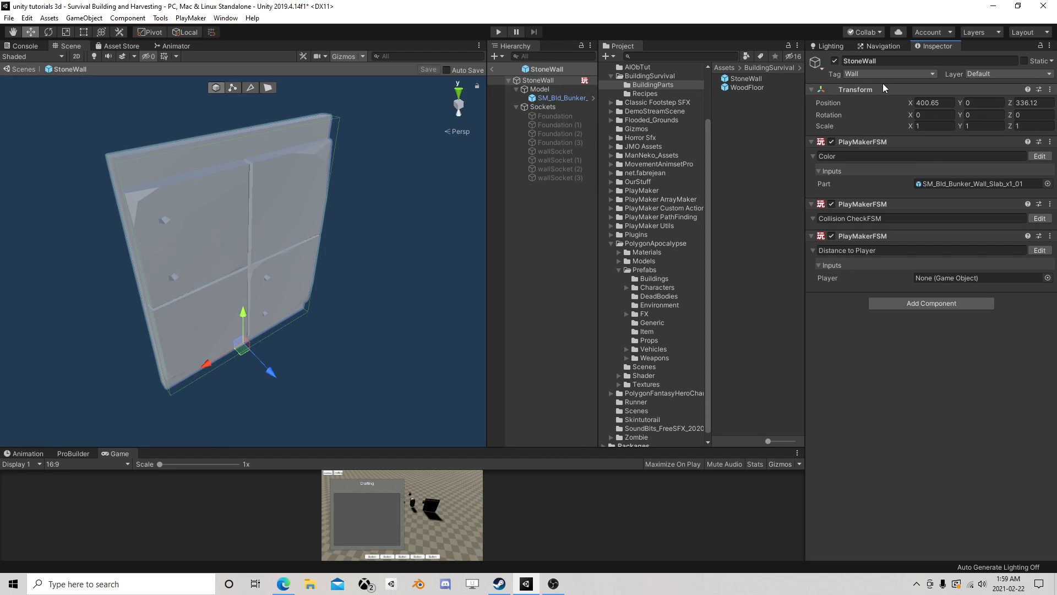
left_click(1039, 218)
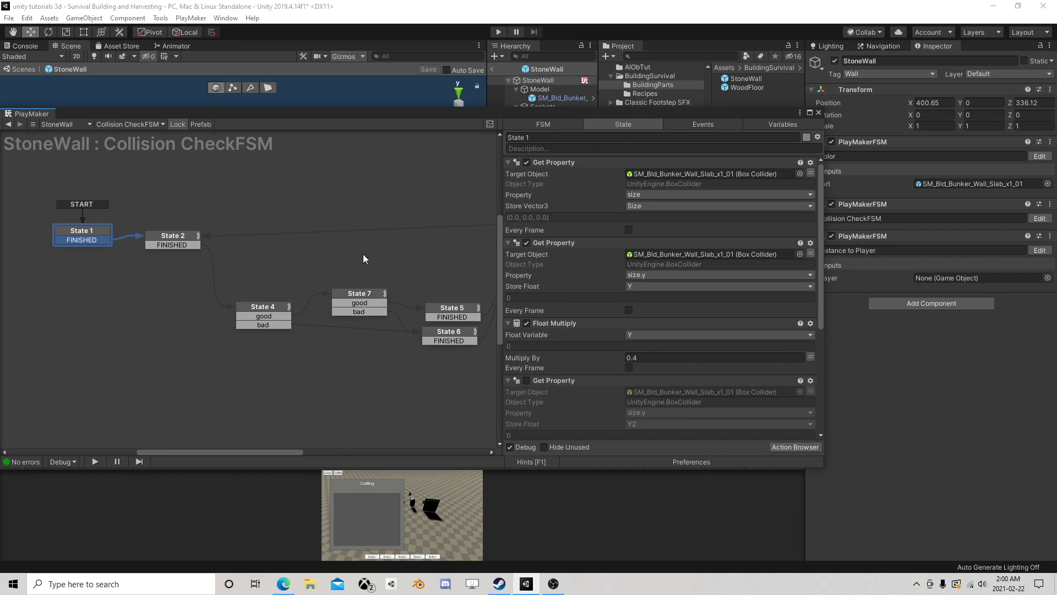
left_click(647, 358)
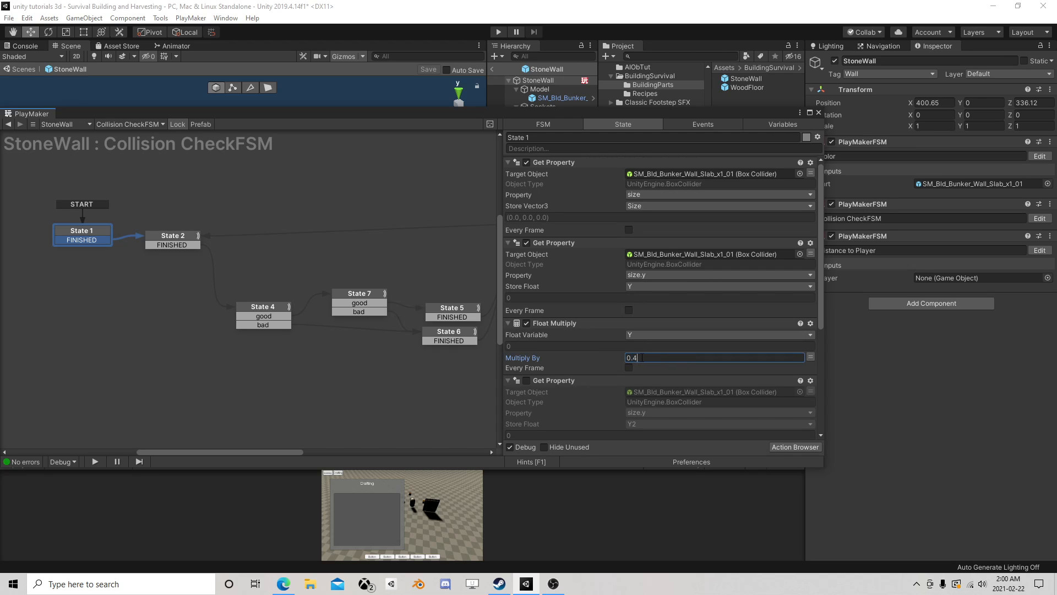
type("6")
left_click(821, 113)
left_click(492, 70)
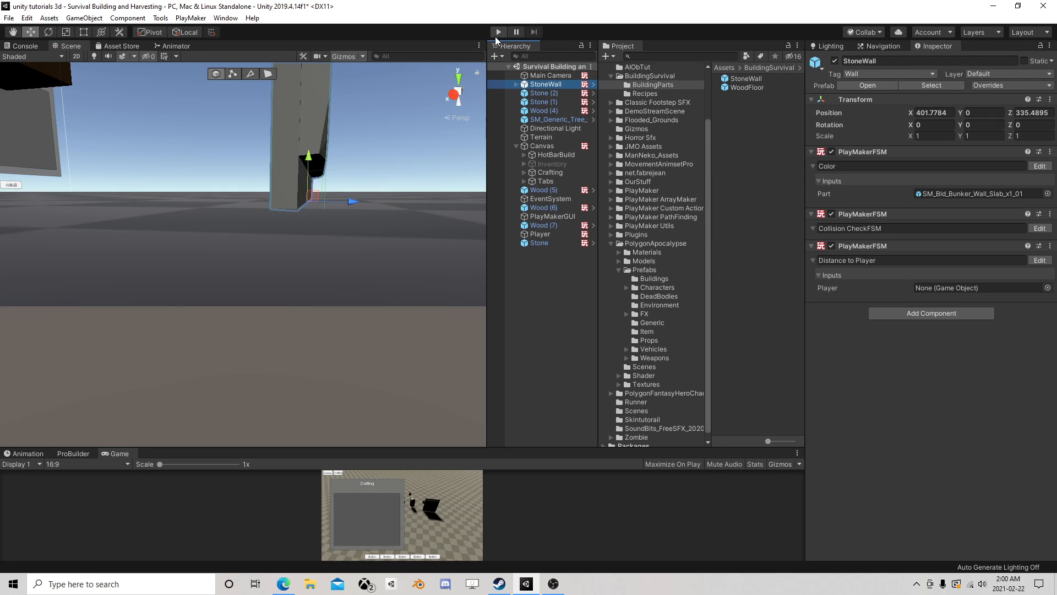
- Start play mode and raise the StoneWall to about Y 0.55 to test its ground overlap
left_click(496, 34)
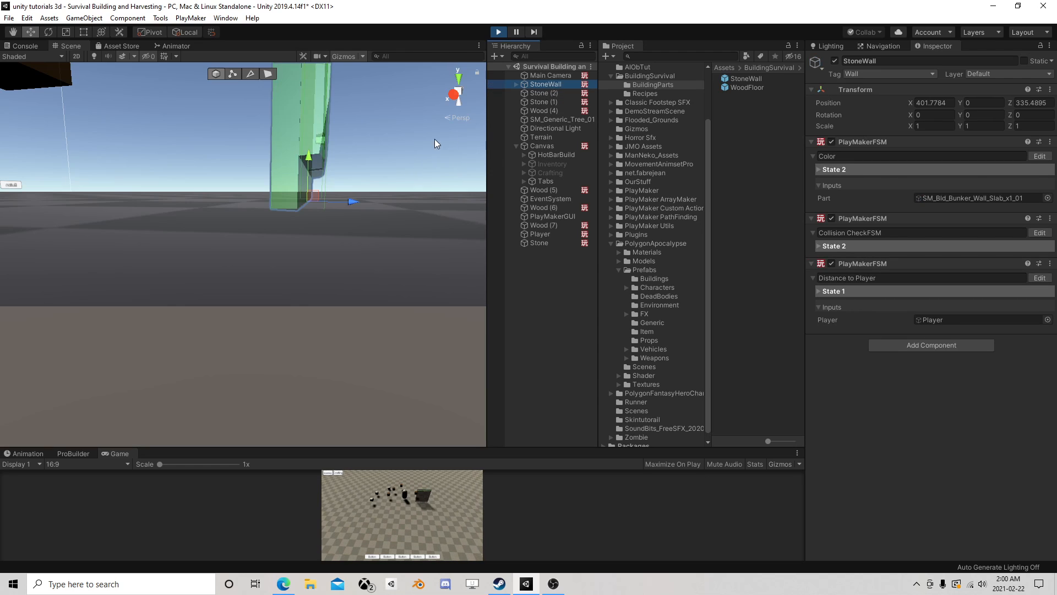
right_click_drag(434, 139, 287, 185)
scroll(287, 187, "down", 5)
middle_click_drag(286, 181, 293, 166)
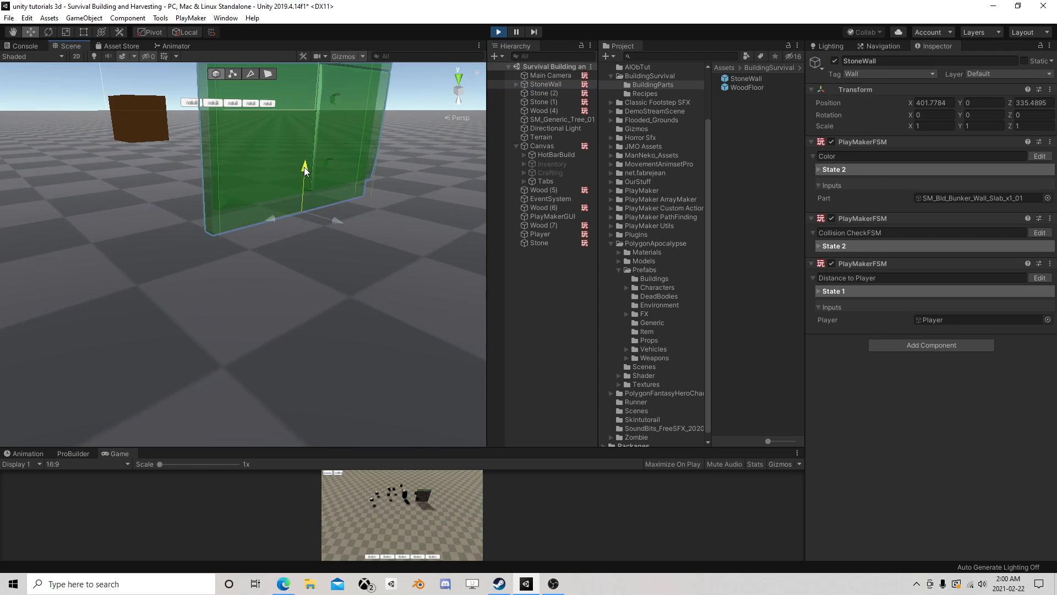
left_click_drag(305, 170, 306, 138)
scroll(305, 139, "down", 6)
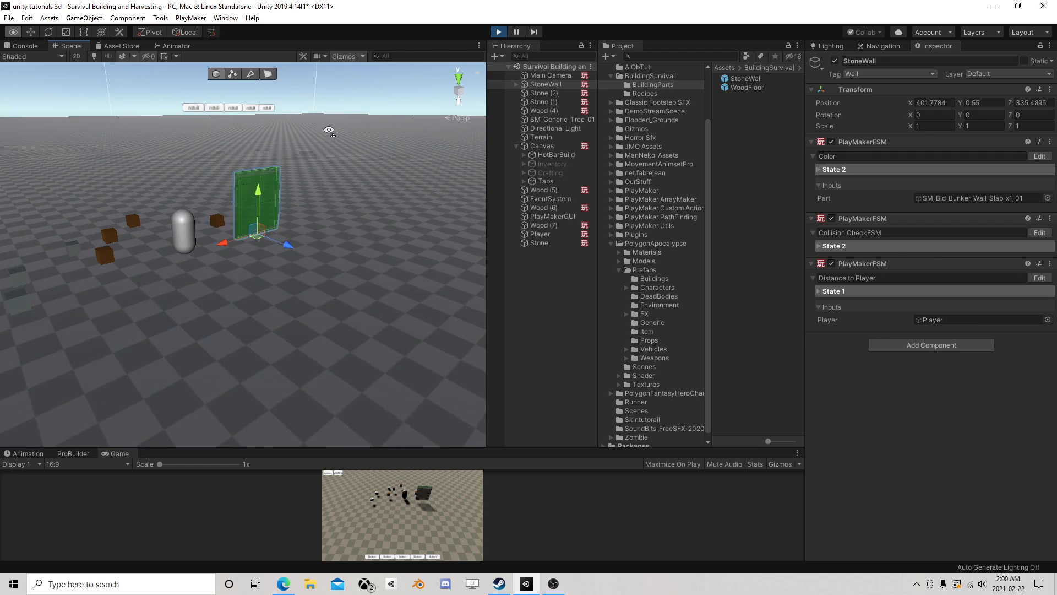
- Move the raised StoneWall to about X 402.46, Z 334.94 to test its overlap there, and stop play mode
right_click_drag(328, 127, 282, 164)
middle_click_drag(282, 164, 289, 239)
scroll(289, 238, "up", 3)
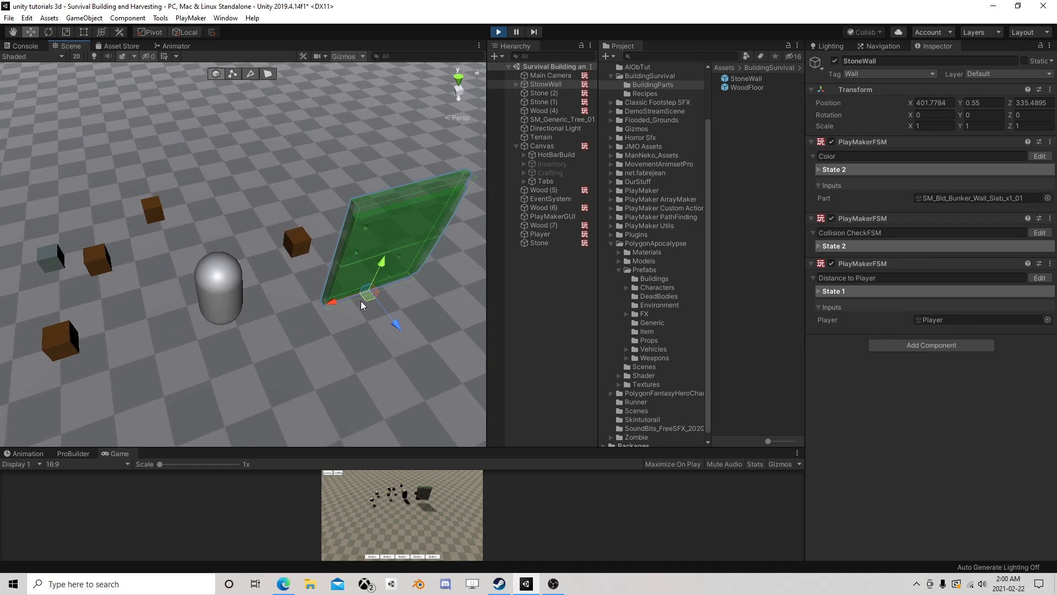
left_click_drag(361, 301, 325, 291)
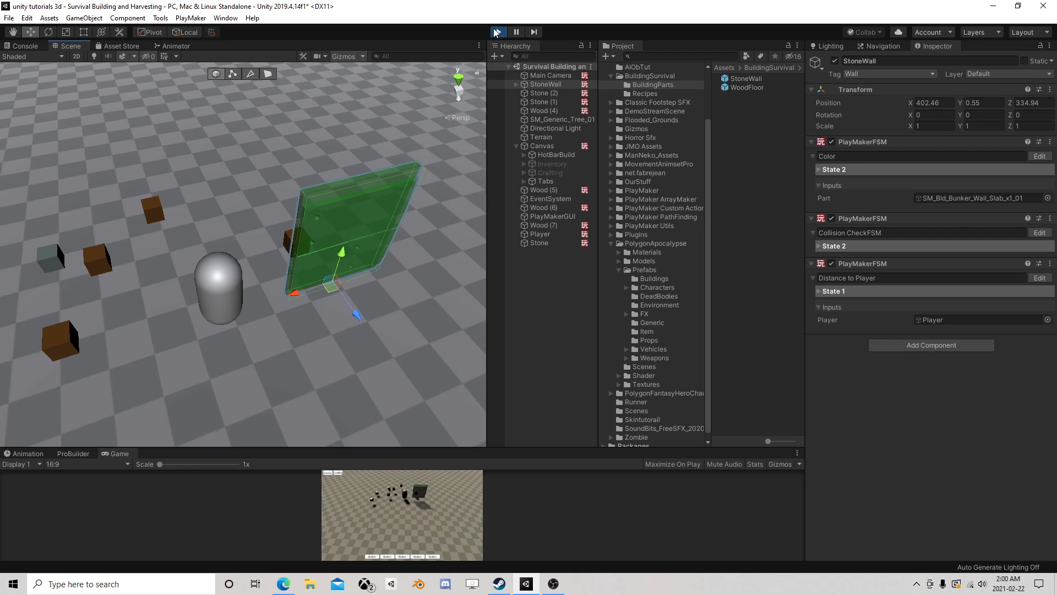
left_click(497, 32)
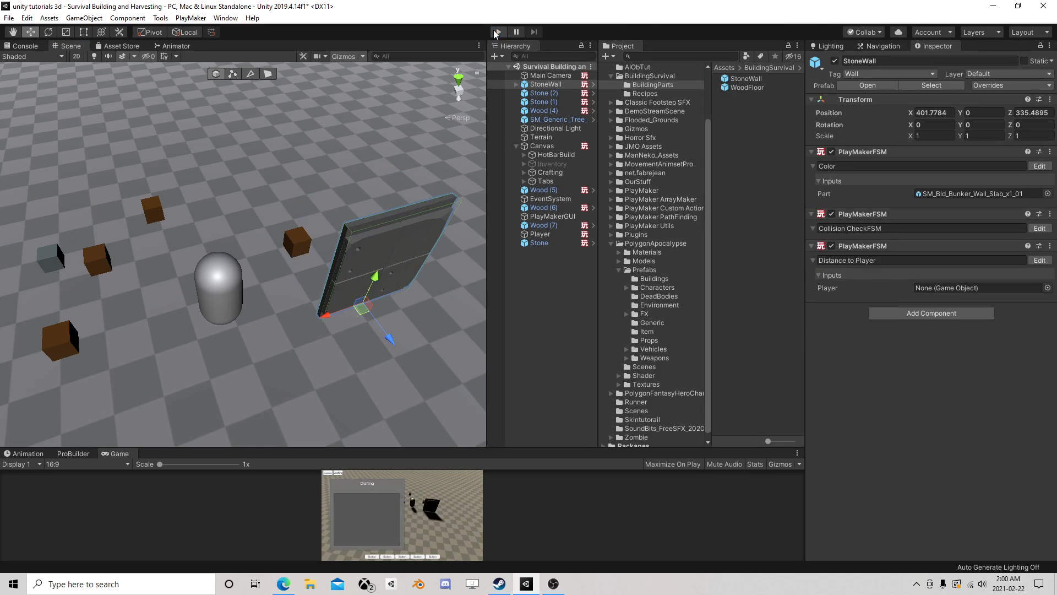
- Delete the disabled Get Property and Float Multiply actions for Y2 from State 1 of the StoneWall prefab's Collision CheckFSM
left_click(761, 81)
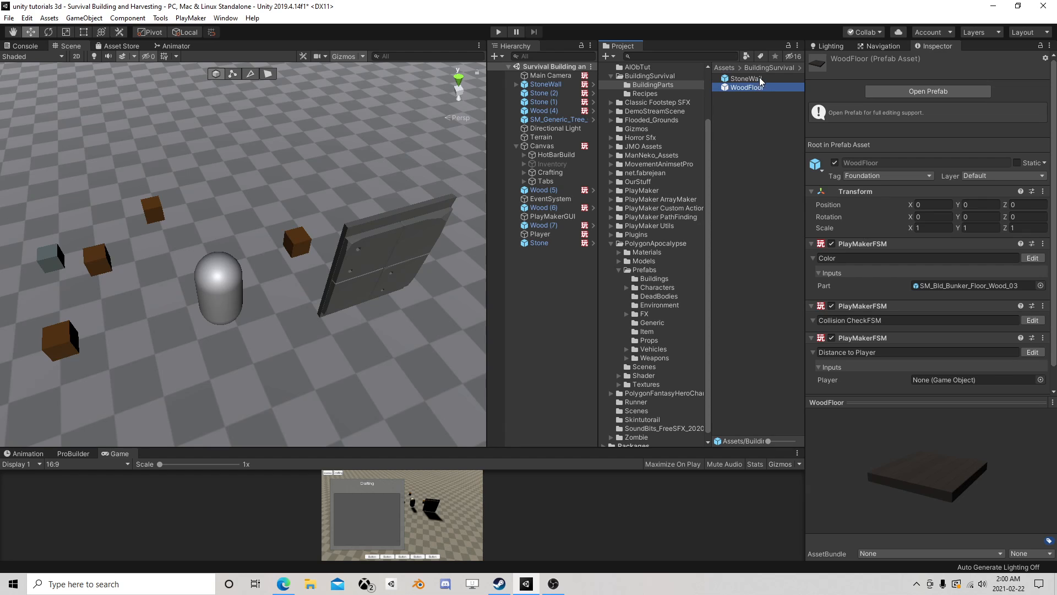
left_click(1032, 320)
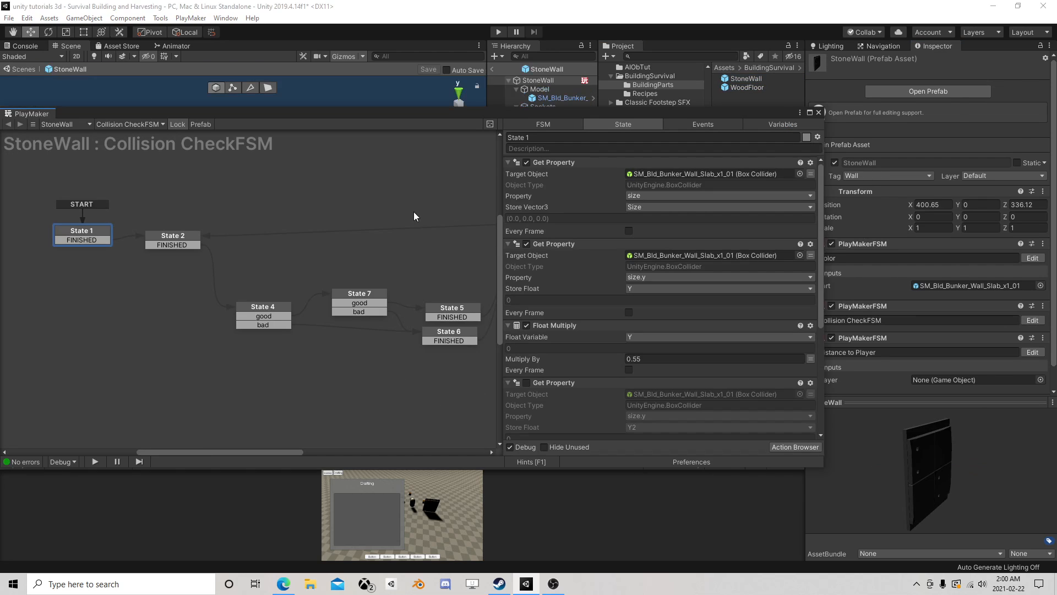
left_click(555, 385)
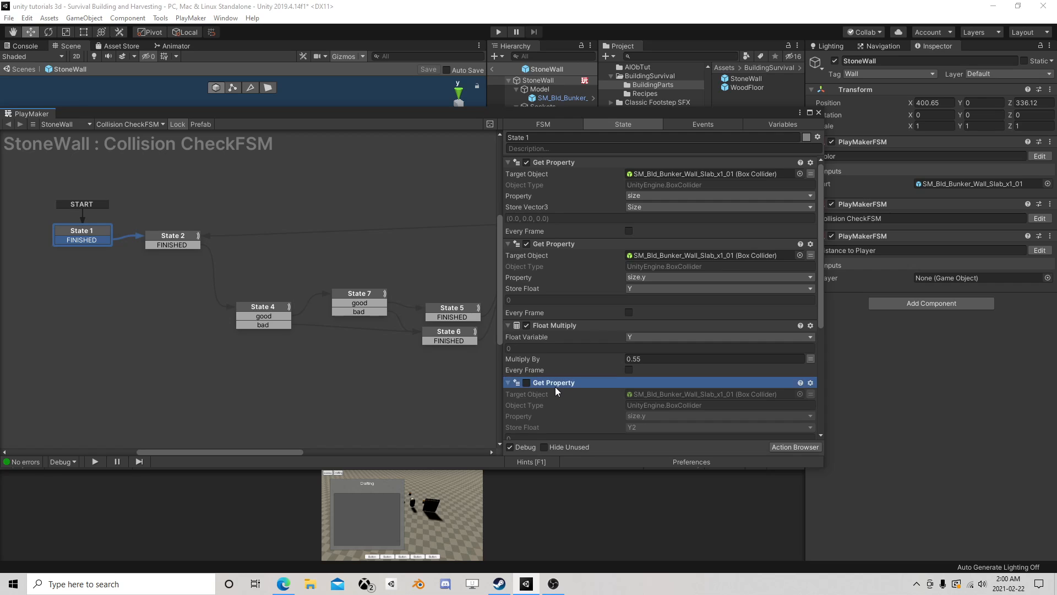
key("Delete")
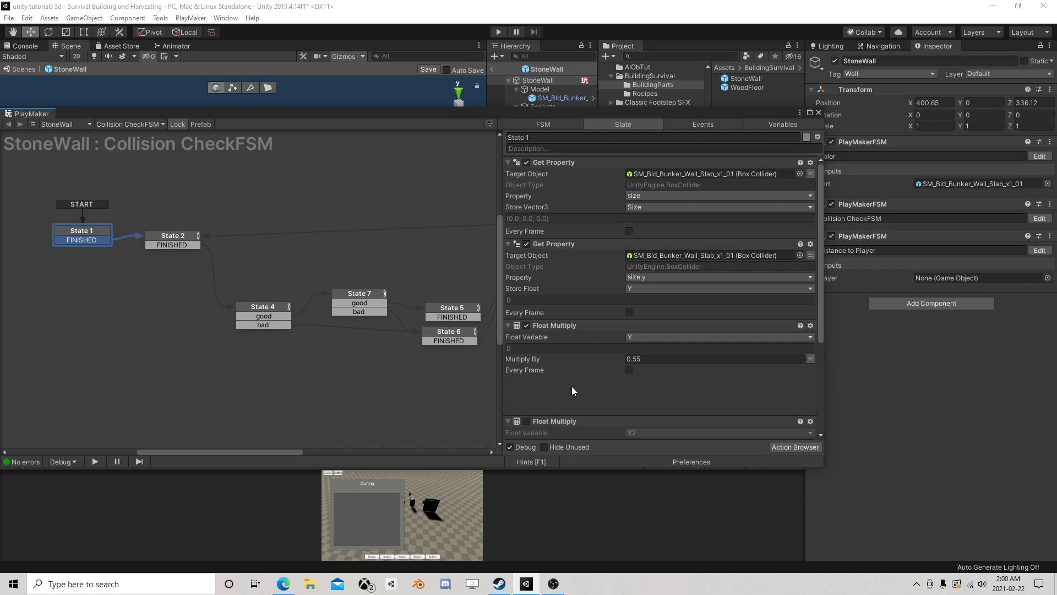
left_click(562, 382)
key("Delete")
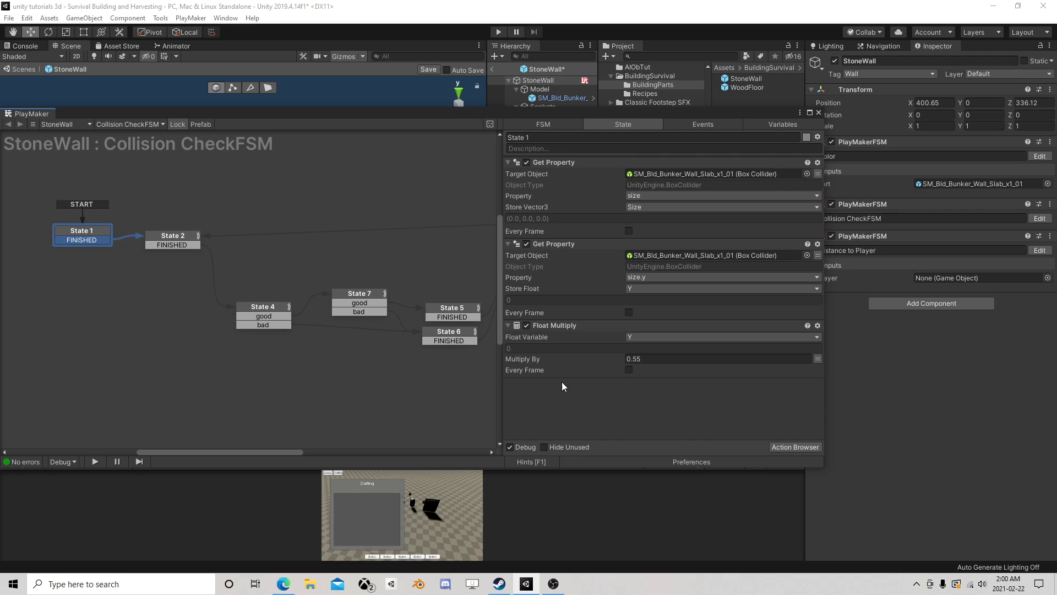
- Review the actions of State 2 and State 4, close the FSM editor, and return from the prefab to the scene
left_click(171, 236)
scroll(602, 289, "down", 3)
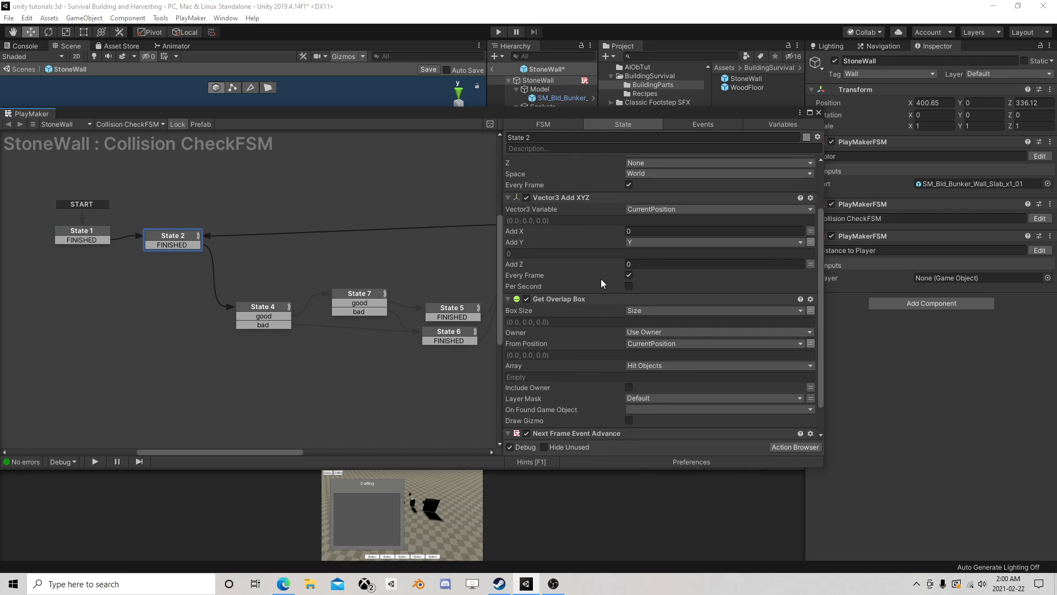
left_click(246, 312)
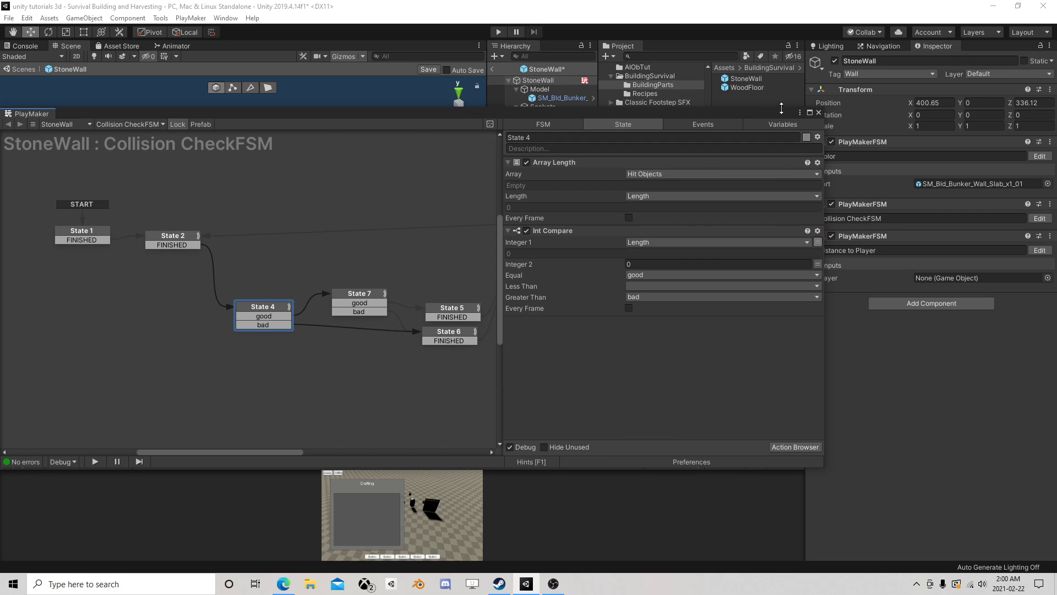
left_click(819, 113)
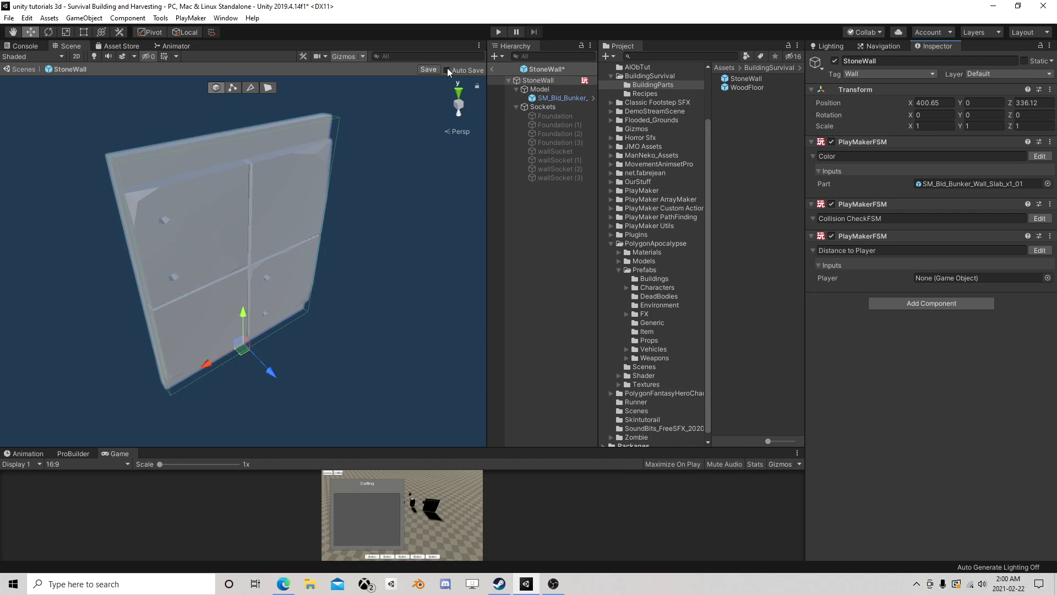
left_click(492, 69)
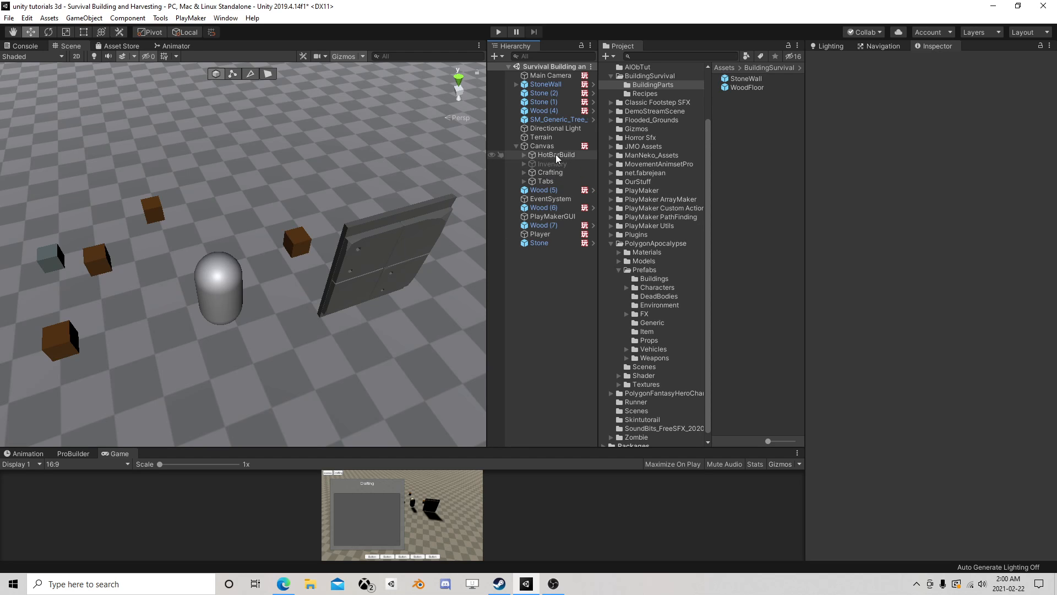
- Duplicate the WoodFloor prefab in the Recipes folder and rename the copy StoneWall
middle_click_drag(430, 180, 372, 185)
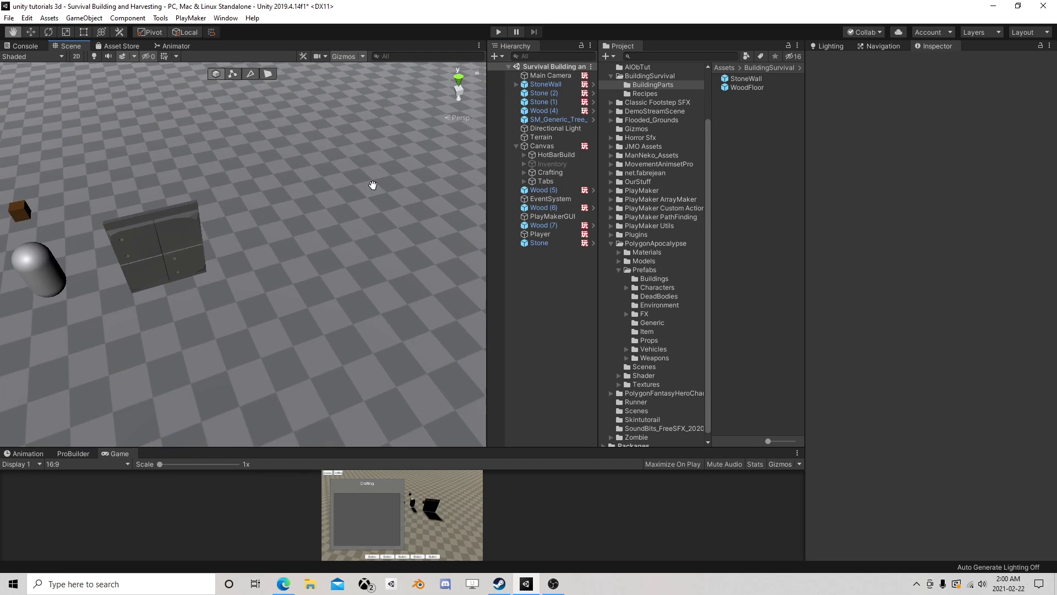
left_click(650, 94)
left_click(747, 78)
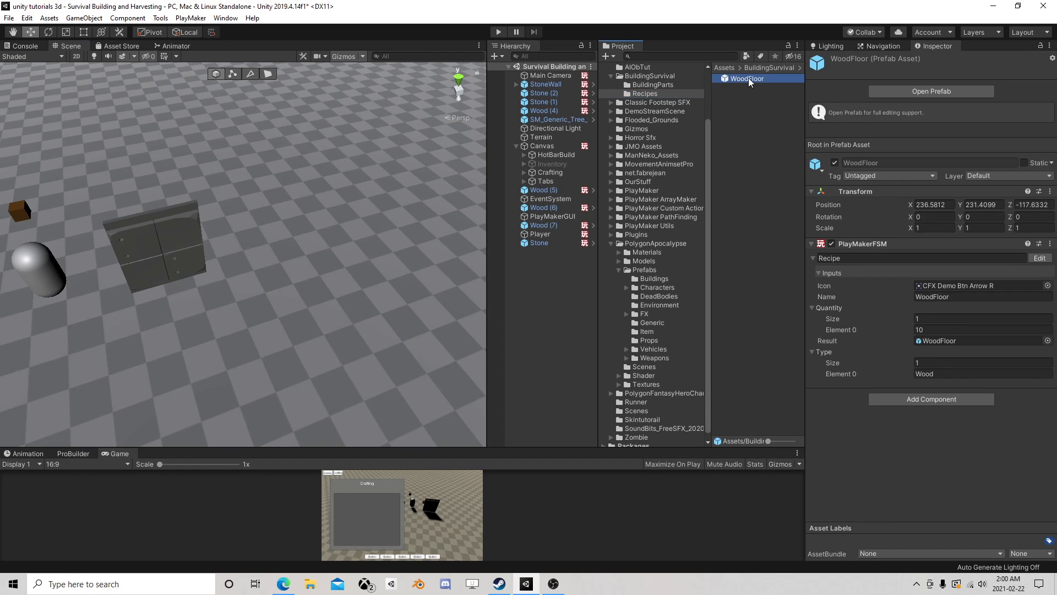
key("ctrl+d")
left_click(758, 78)
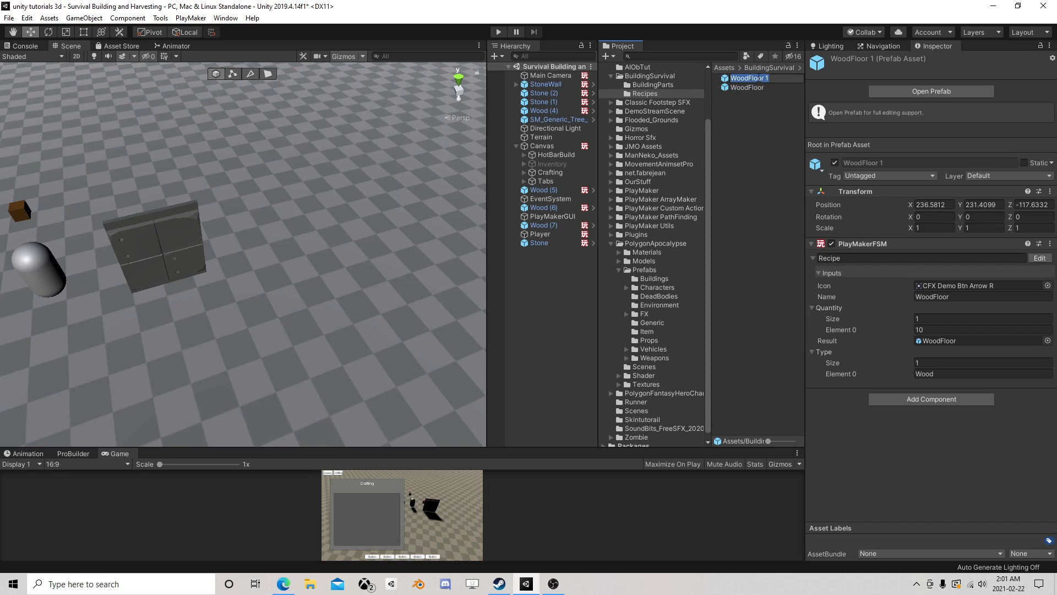
type("StoneWall")
key("Return")
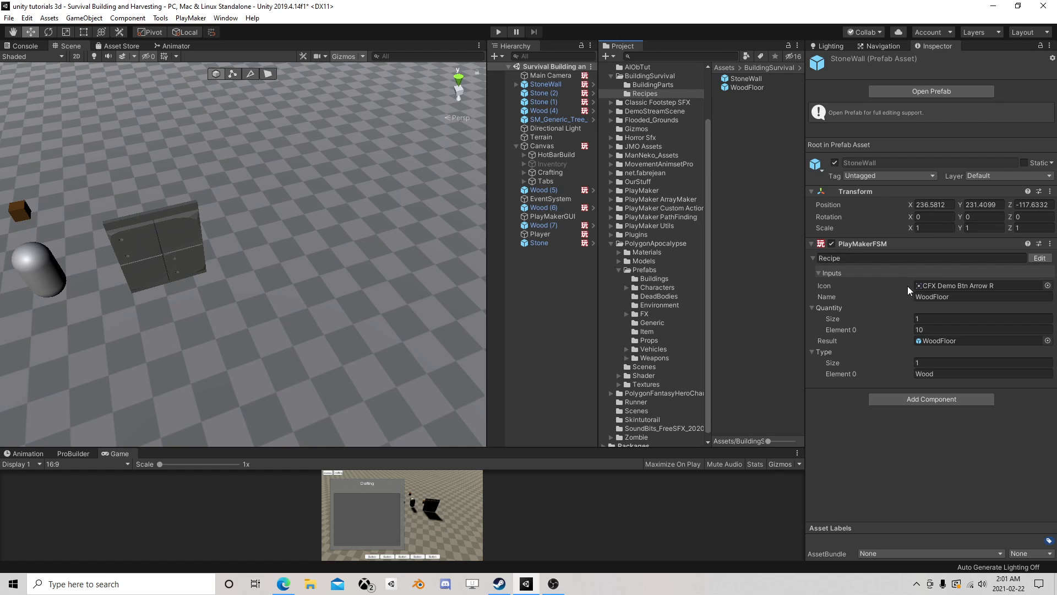
- Set the StoneWall recipe's Name to StoneWall and its Icon to the CFX Demo Btn Ground sprite
left_click(949, 296)
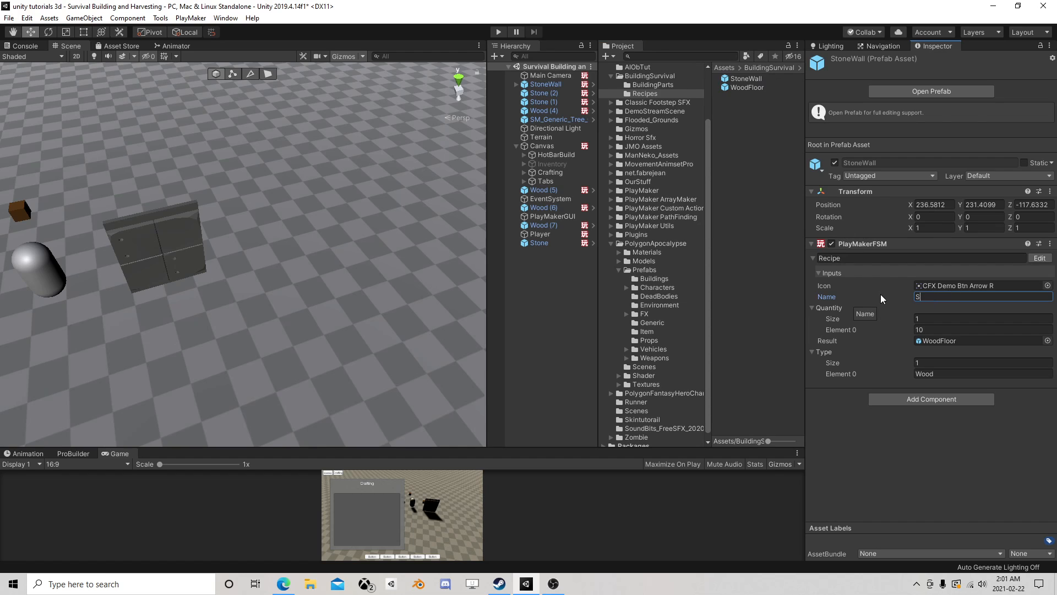
type("StoneWall")
left_click(1047, 285)
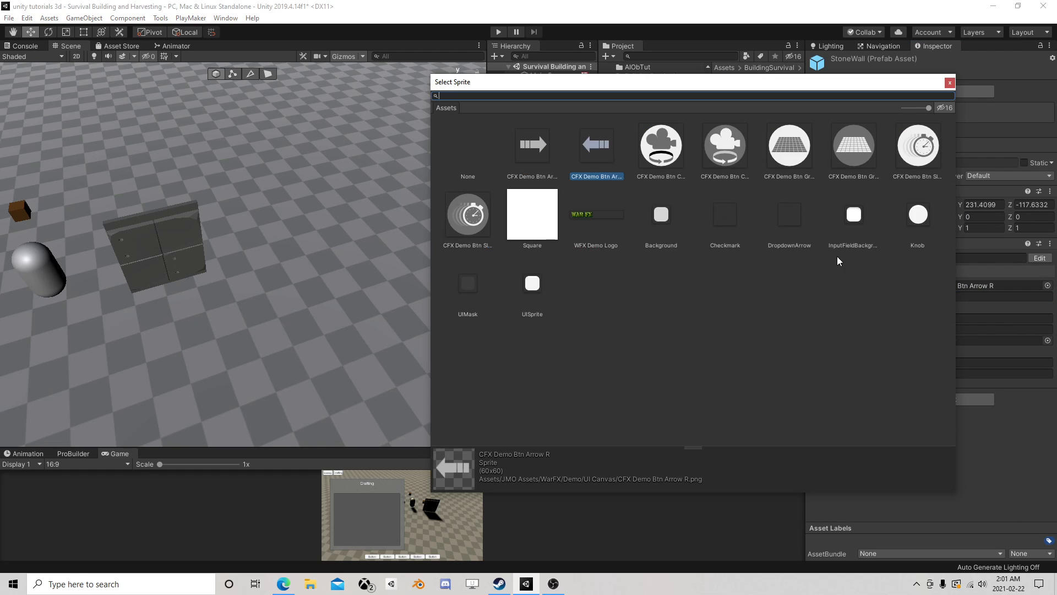
left_click(800, 146)
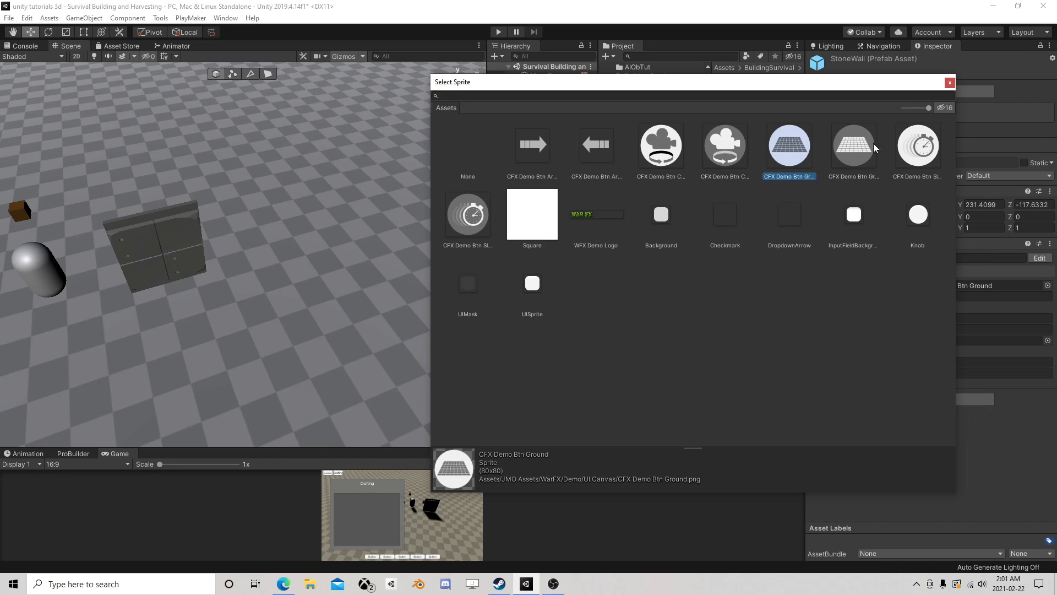
left_click(949, 82)
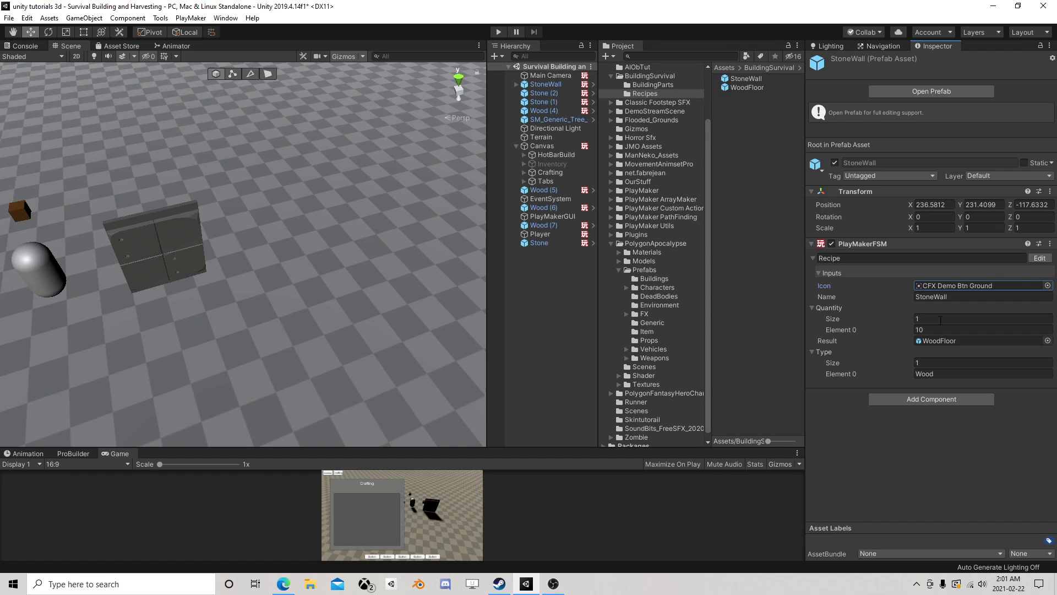
- Assign the StoneWall prefab from BuildingParts as the recipe's Result and set Type Element 0 to Stone
left_click(939, 340)
left_click_drag(746, 80, 964, 349)
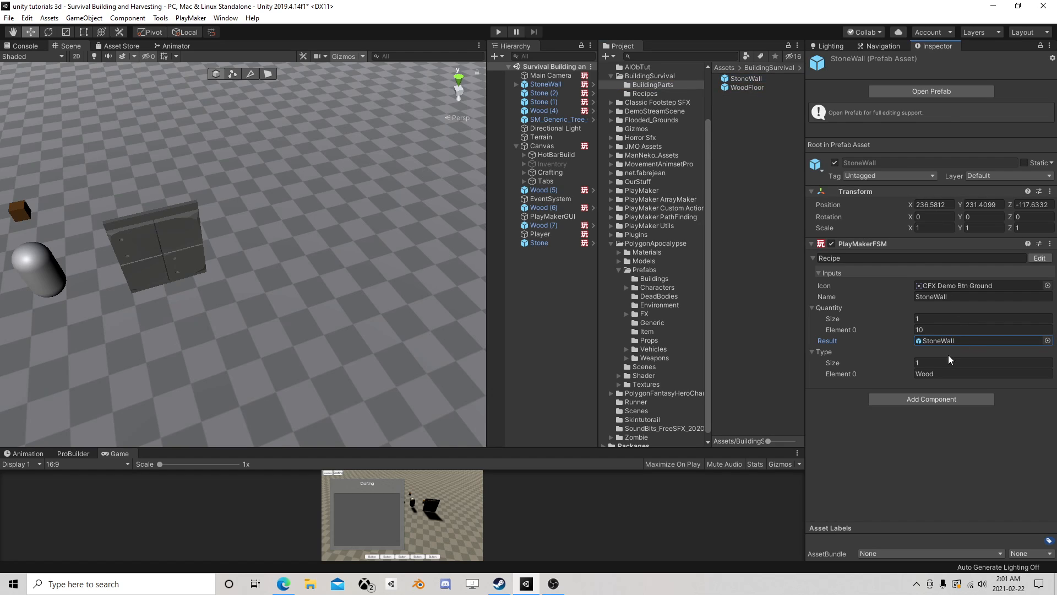
left_click(937, 375)
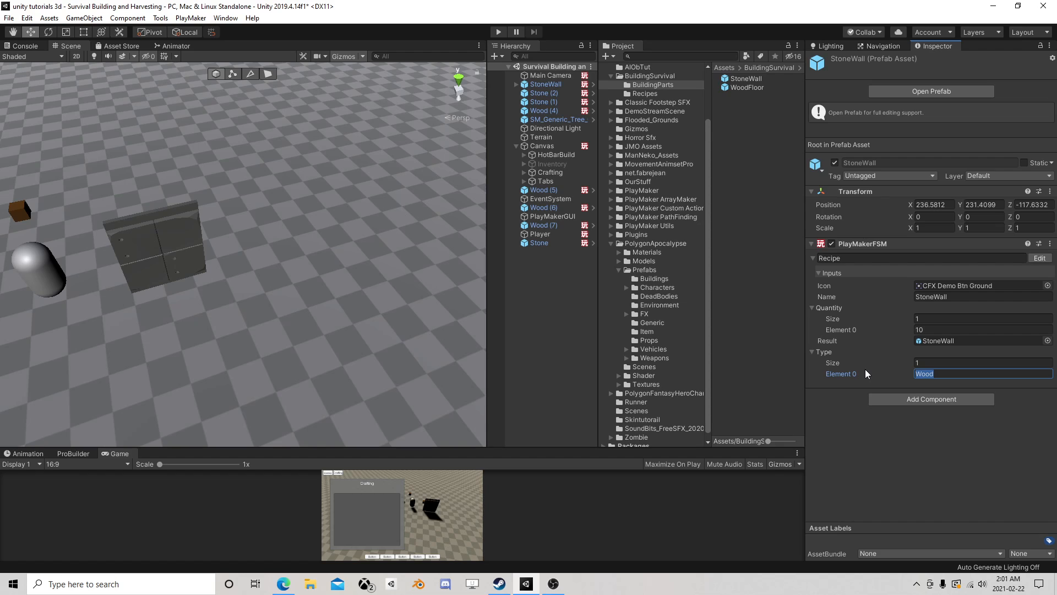
type("Stone")
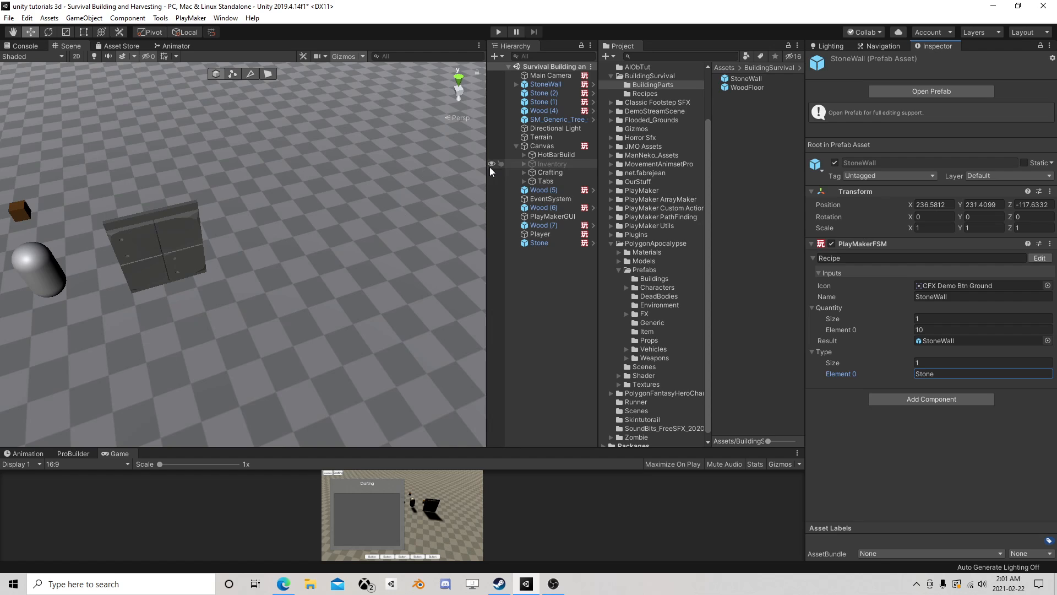
- Set the Canvas Recipes array's prefill count to 2 and assign the StoneWall prefab from the Recipes folder as Item 1
left_click_drag(488, 168, 401, 174)
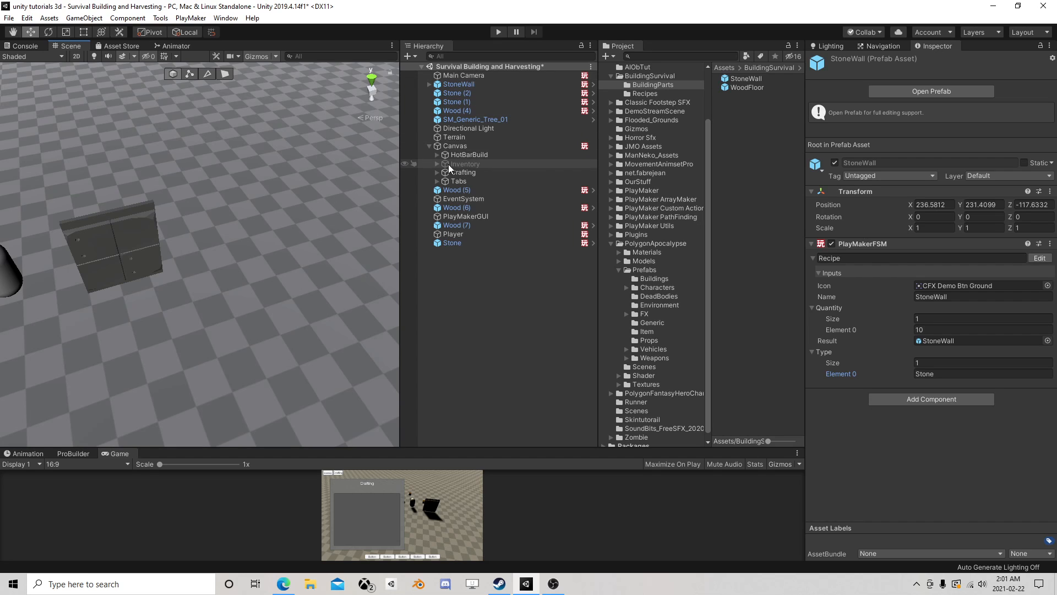
left_click(463, 146)
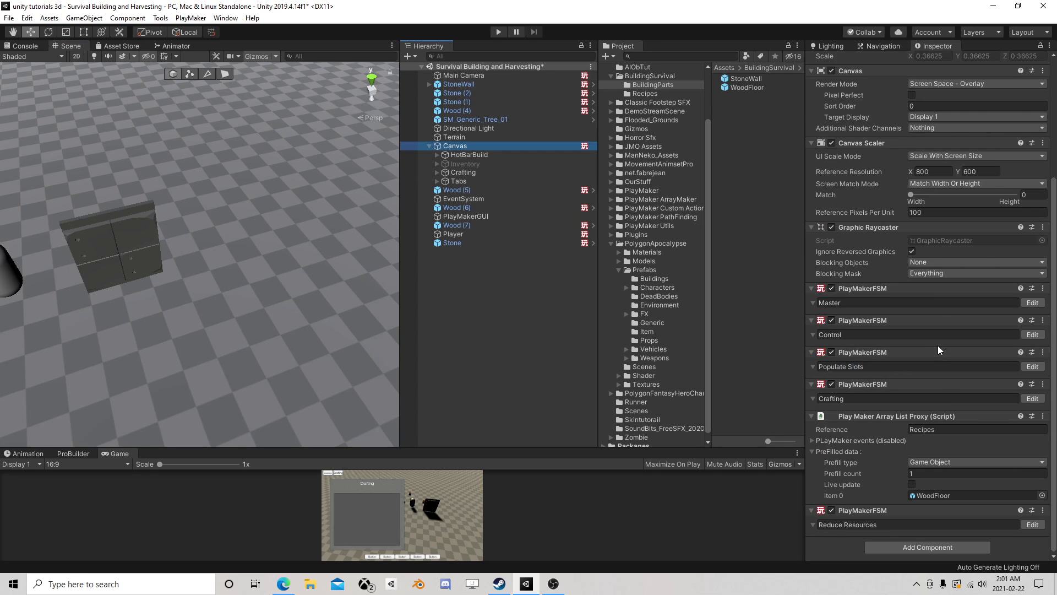
left_click(915, 474)
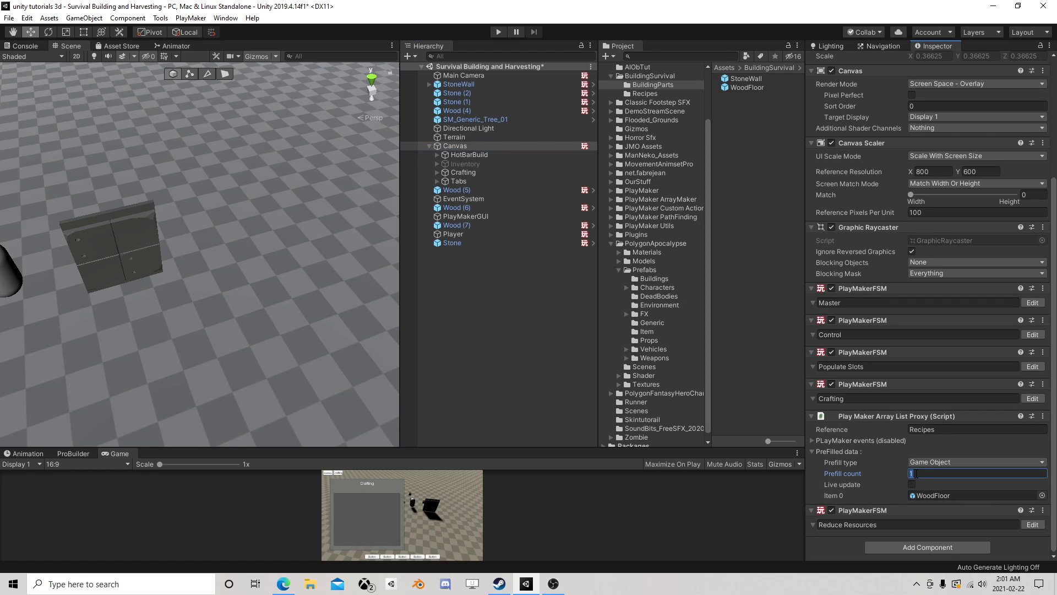
type("2")
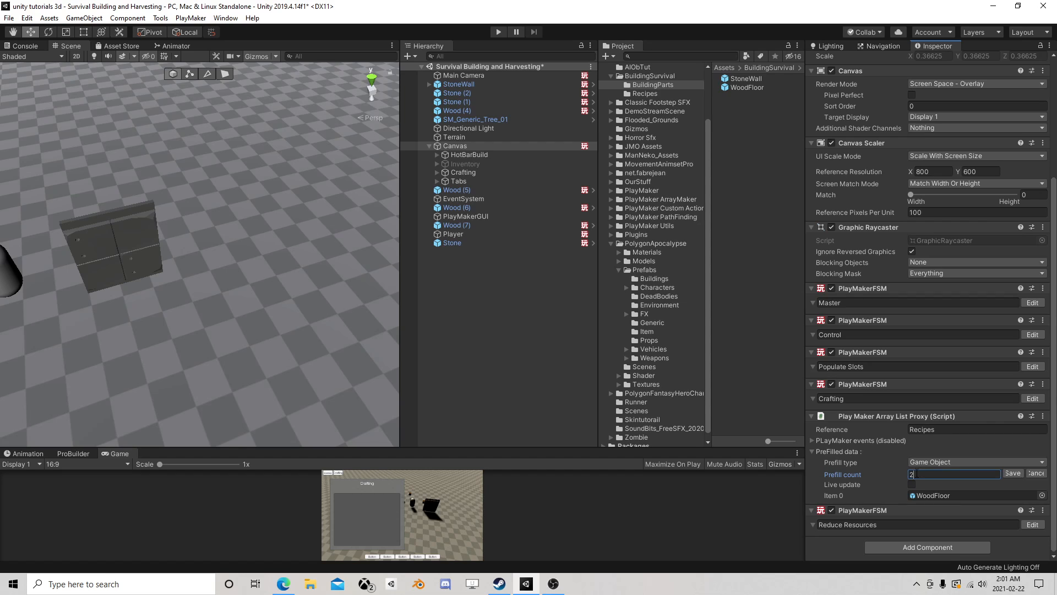
left_click(1011, 472)
left_click(656, 94)
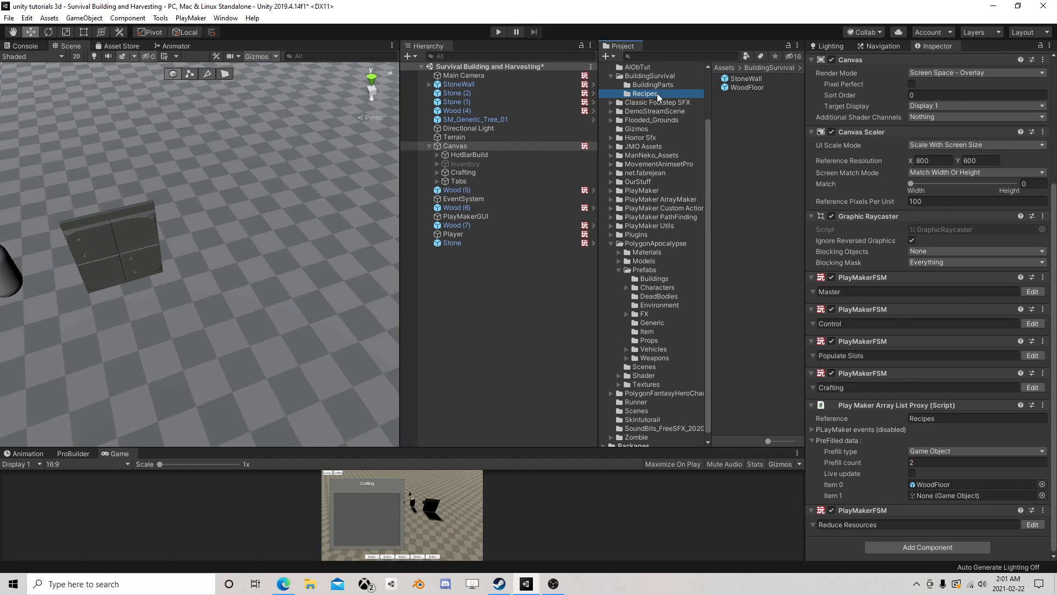
left_click_drag(746, 79, 976, 494)
- Delete the StoneWall instance from the scene
scroll(302, 206, "down", 6)
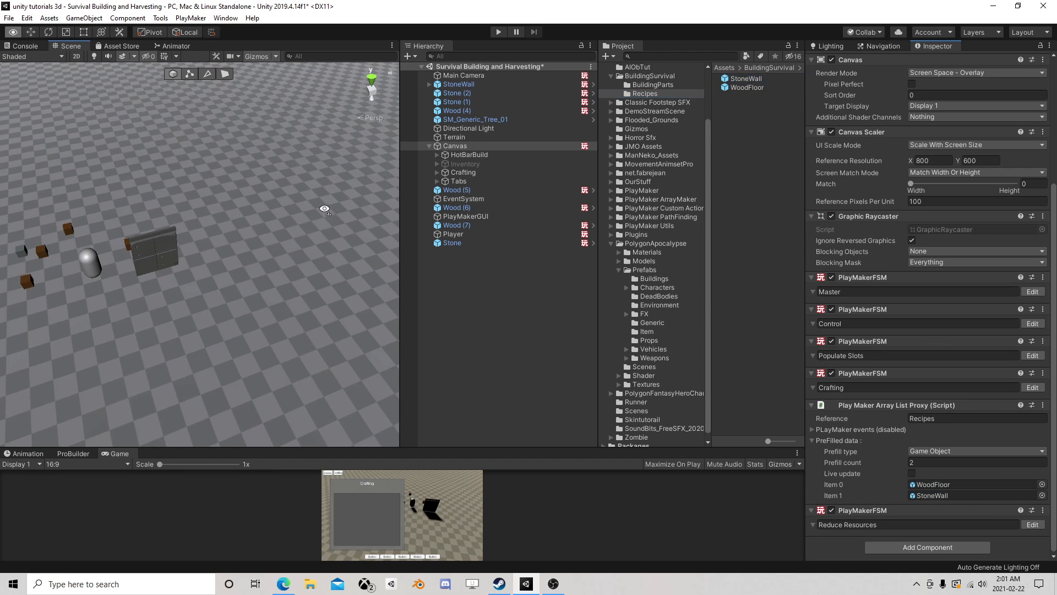
scroll(334, 216, "up", 5)
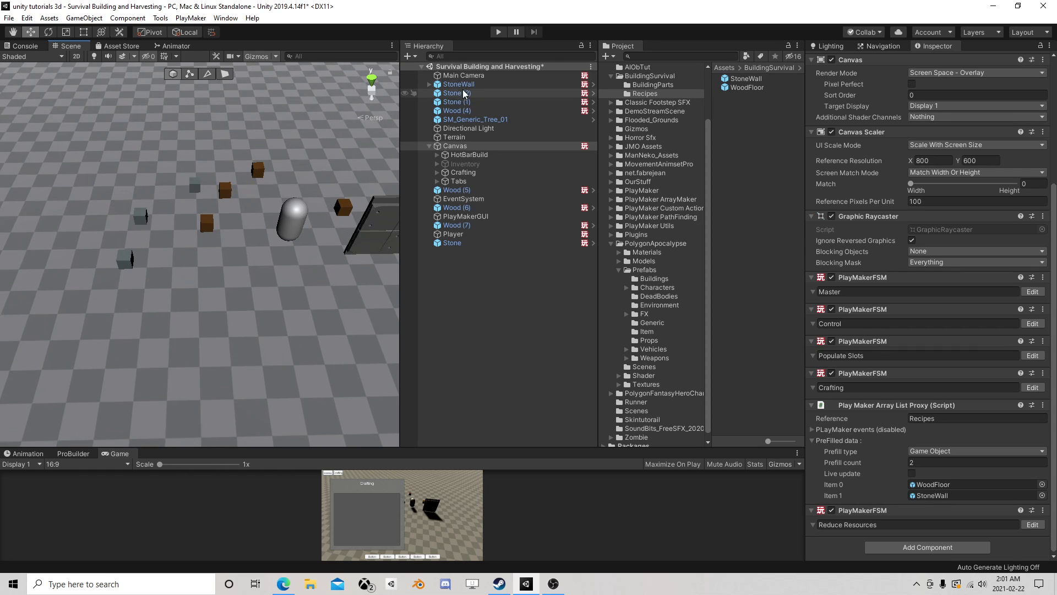
left_click(463, 84)
key("Delete")
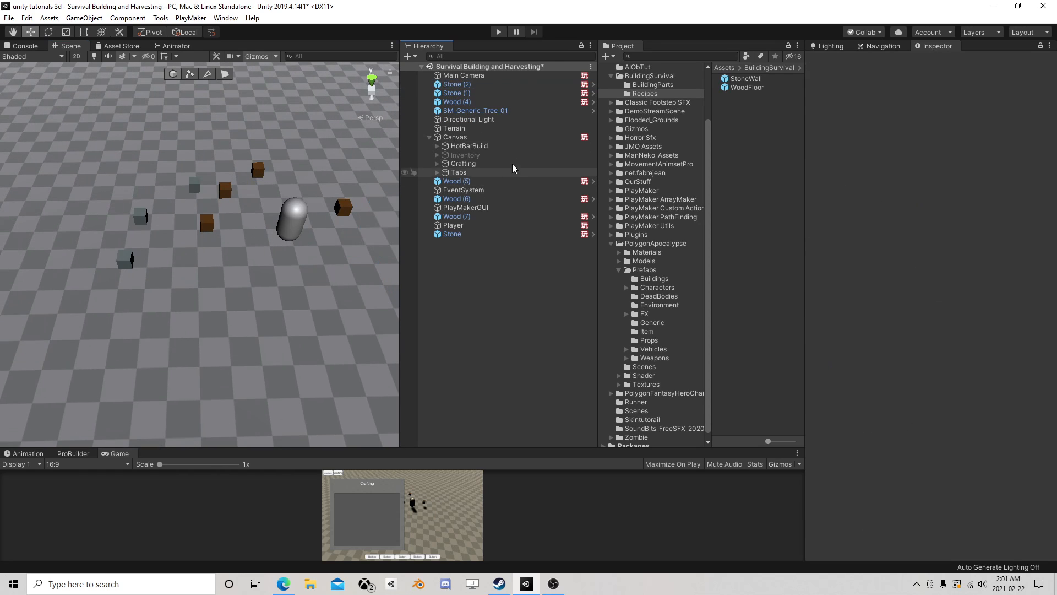
- Run the scene in an enlarged Game view and open the in-game Crafting window
left_click(498, 32)
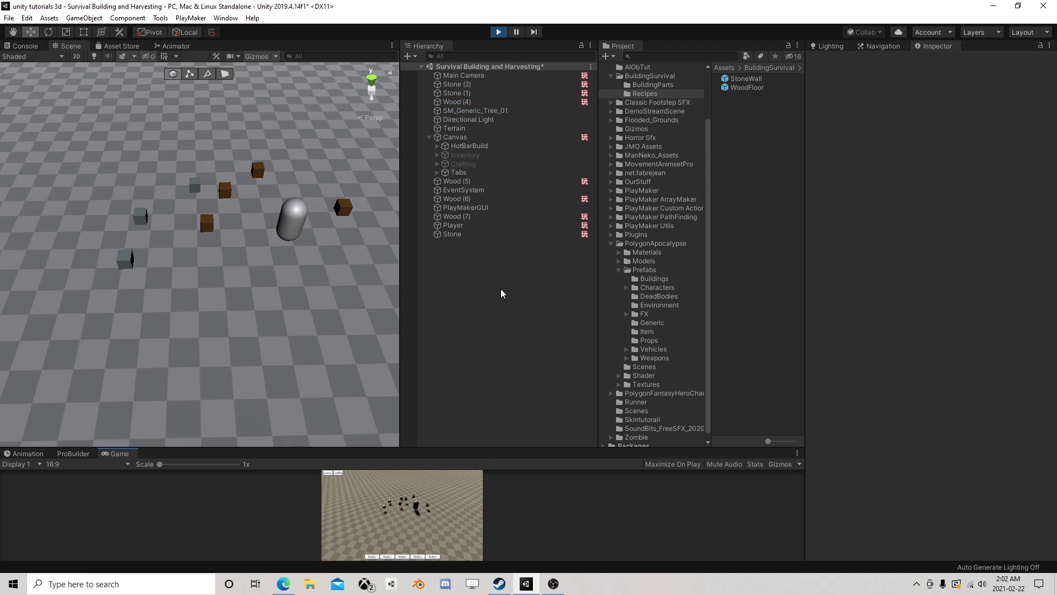
left_click_drag(419, 447, 418, 190)
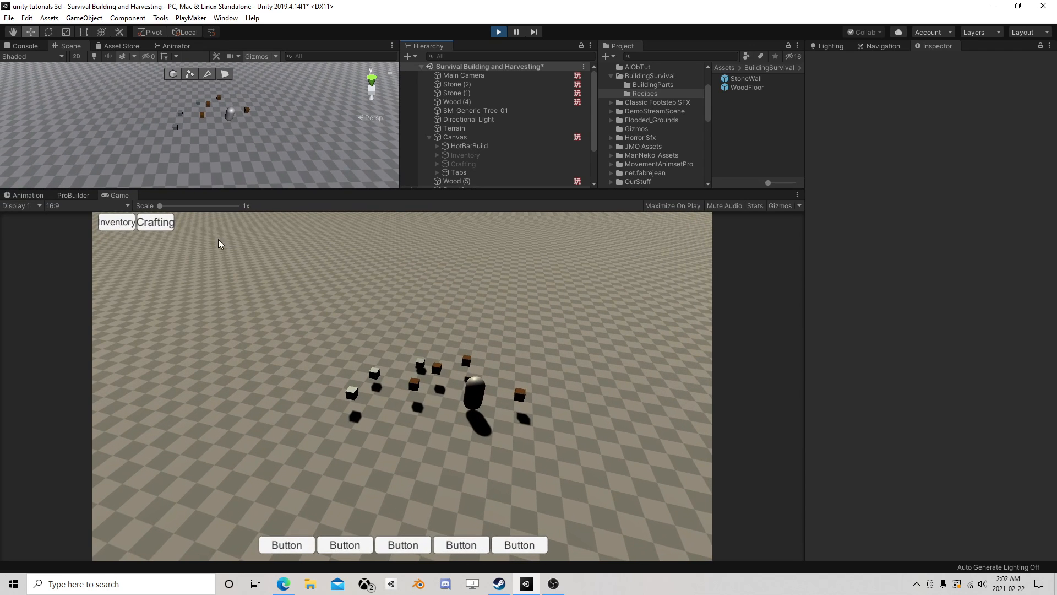
left_click(157, 222)
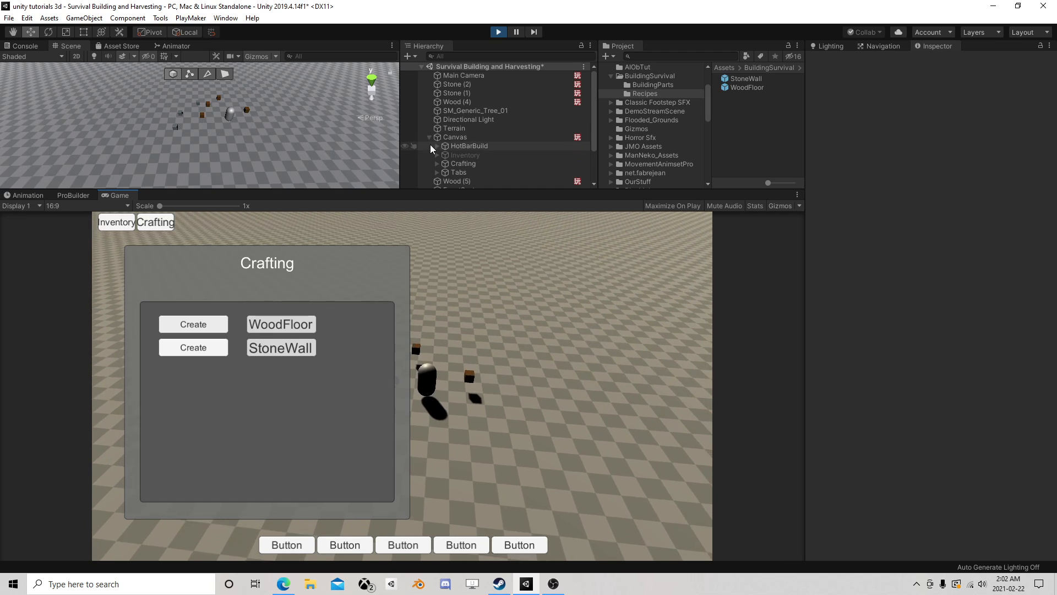
- Move the Player to about X 407, Z 336 through the wood and stone blocks to collect them
left_click(429, 137)
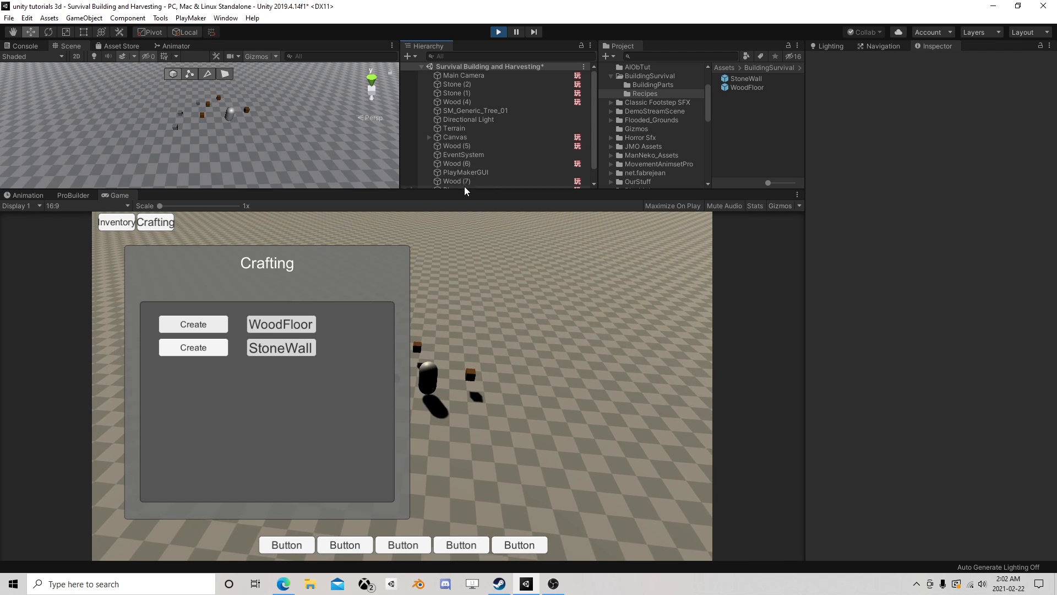
scroll(468, 166, "down", 1)
left_click(454, 175)
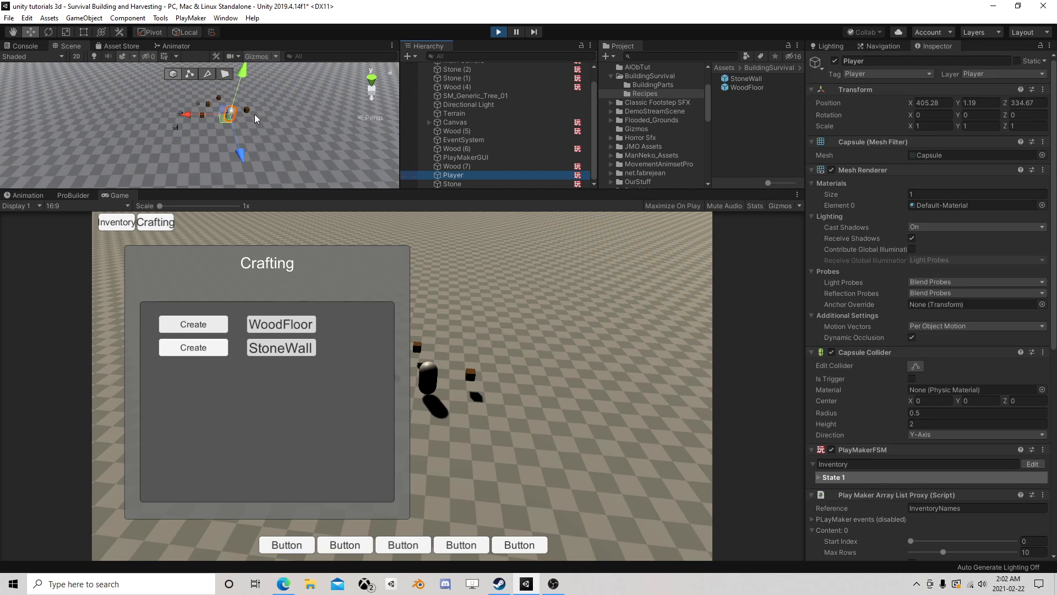
mouse_move(223, 121)
left_mouse_down()
mouse_move(192, 106)
mouse_move(171, 130)
mouse_move(239, 119)
mouse_move(195, 103)
mouse_move(207, 123)
left_mouse_up()
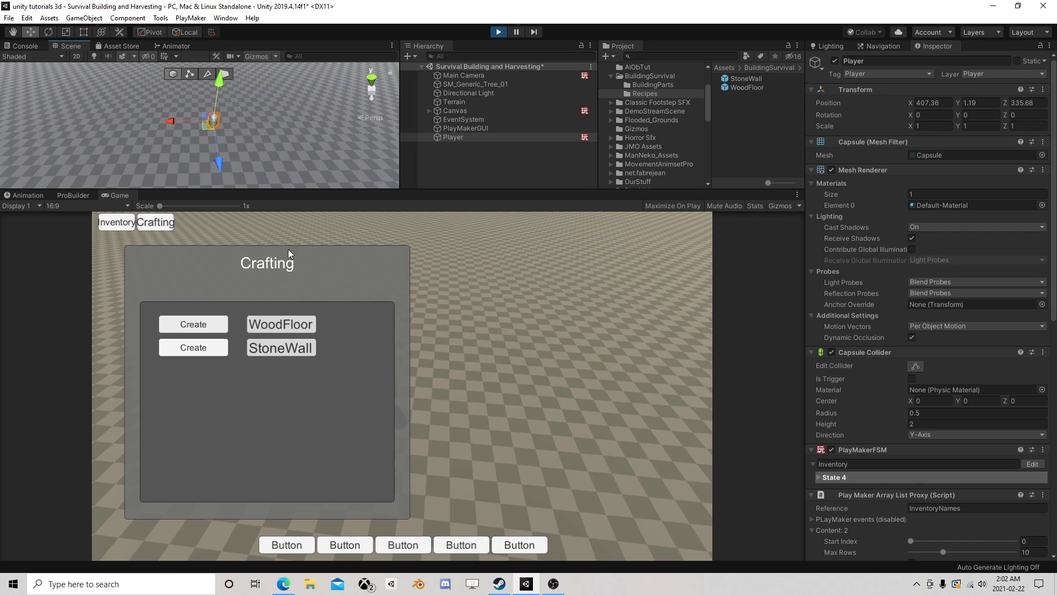
- Try to create a StoneWall in the Crafting window and check the Player's InventoryQuantity array
left_click(203, 349)
left_click(203, 349)
left_click(204, 349)
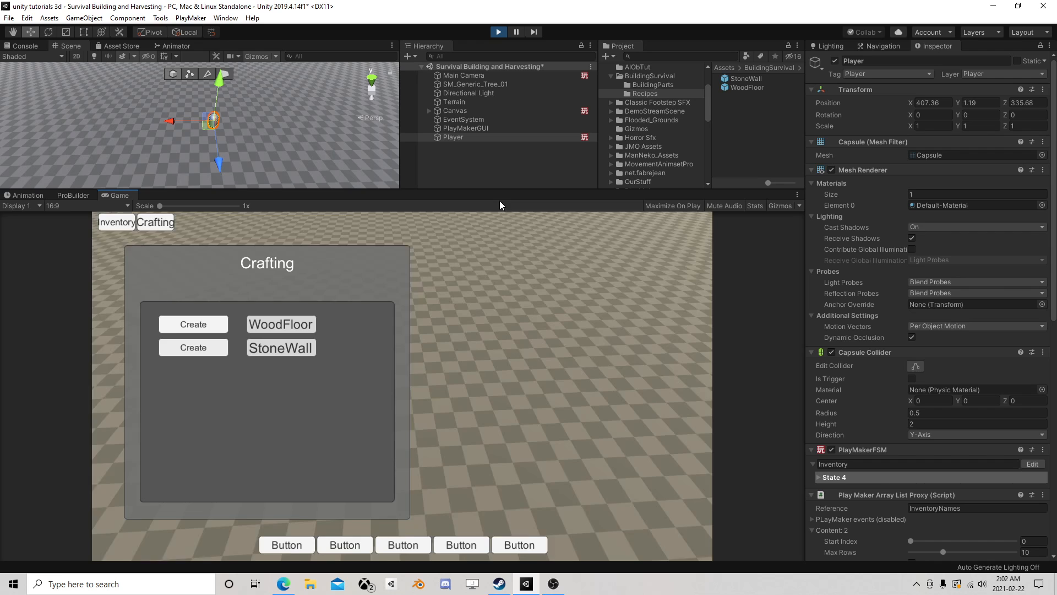
scroll(876, 352, "down", 10)
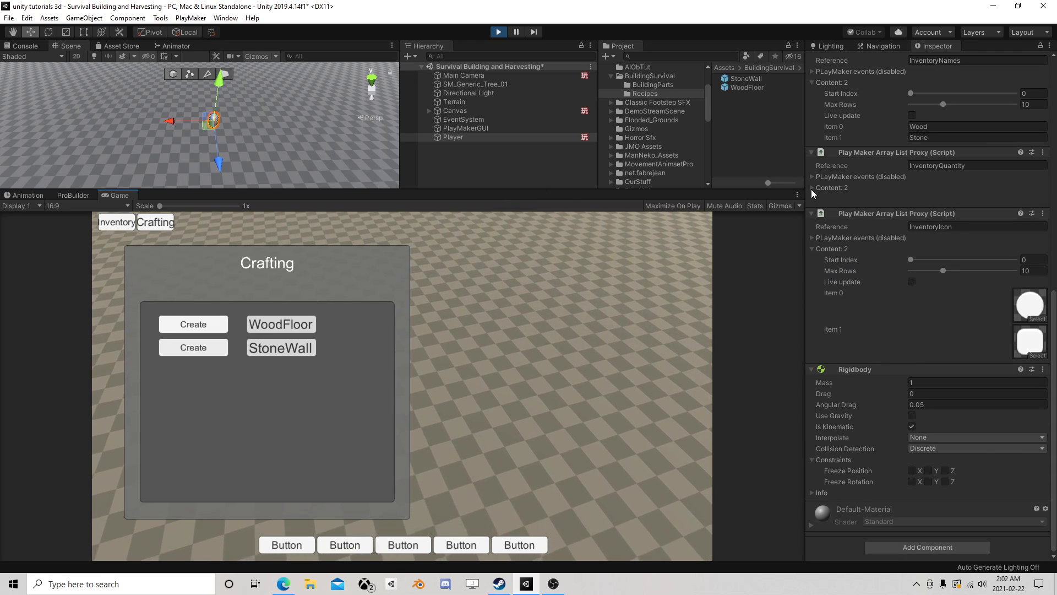
left_click(812, 188)
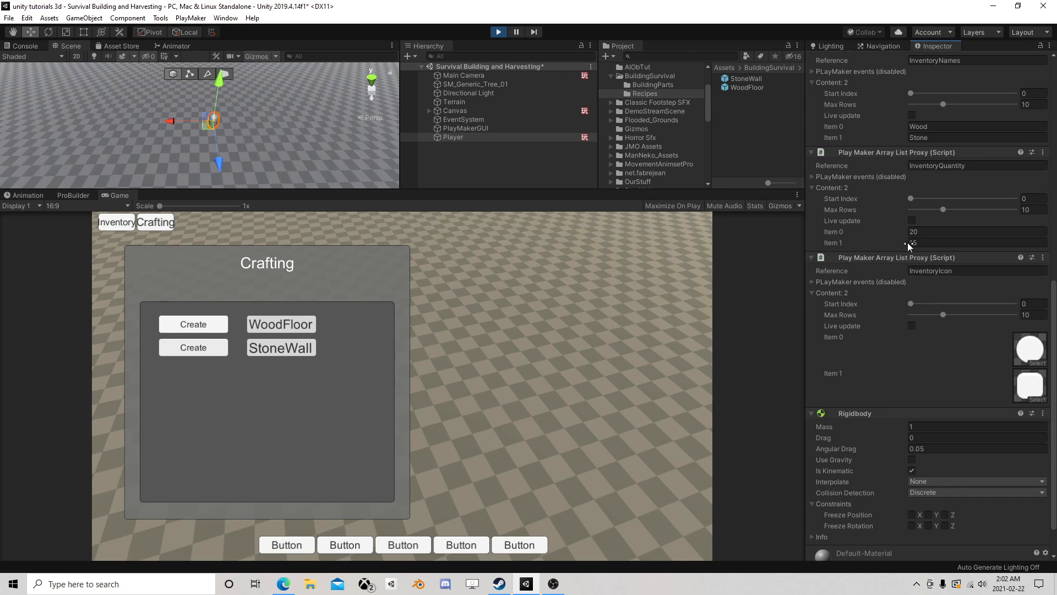
left_click(192, 347)
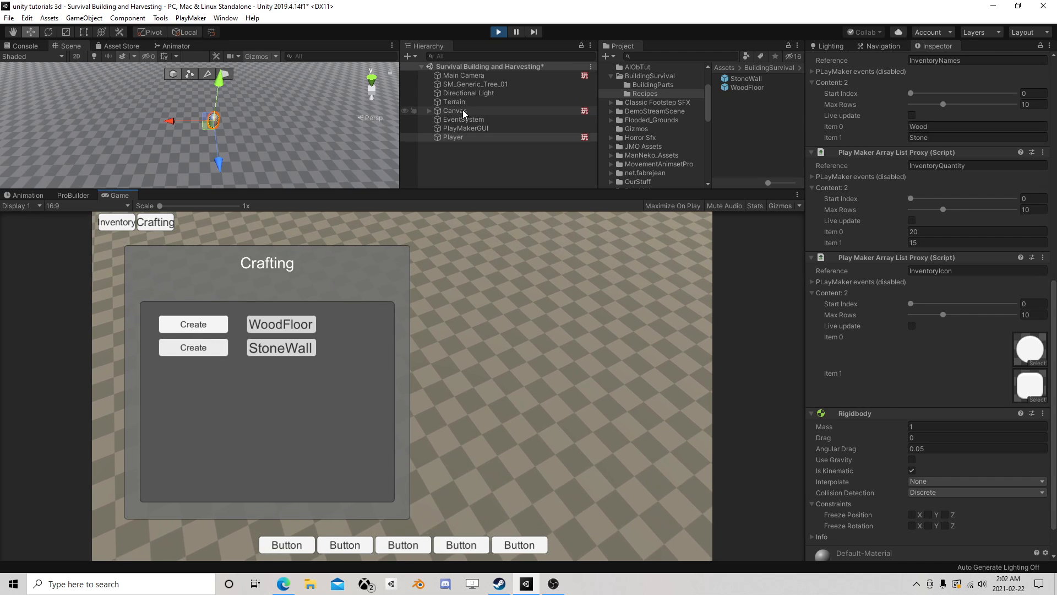
- Open the Canvas's Crafting FSM for editing and try to create a StoneWall while watching its active state
left_click(463, 110)
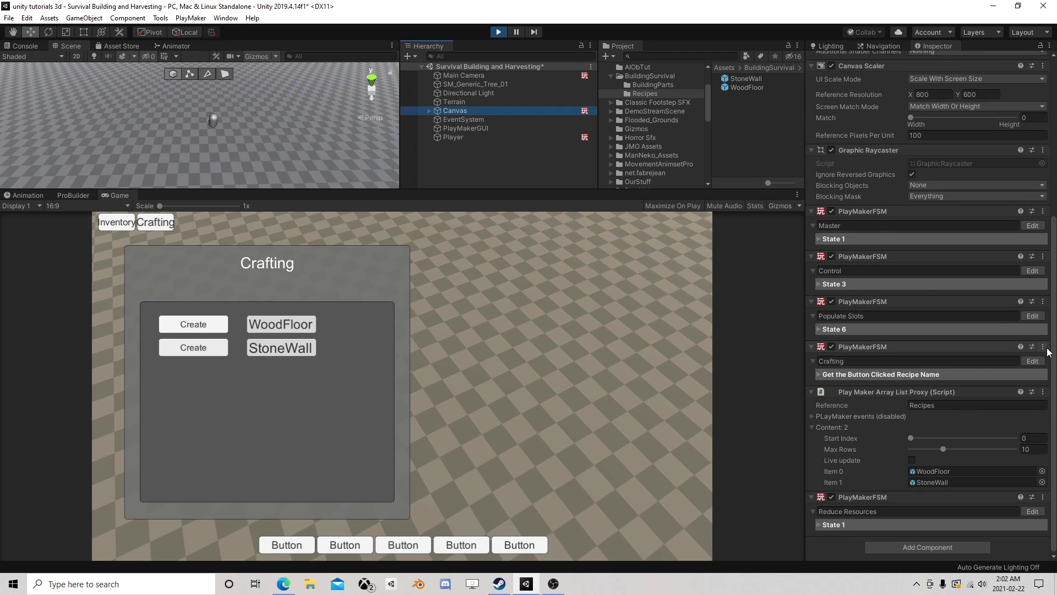
left_click(1032, 361)
left_click_drag(463, 120, 757, 88)
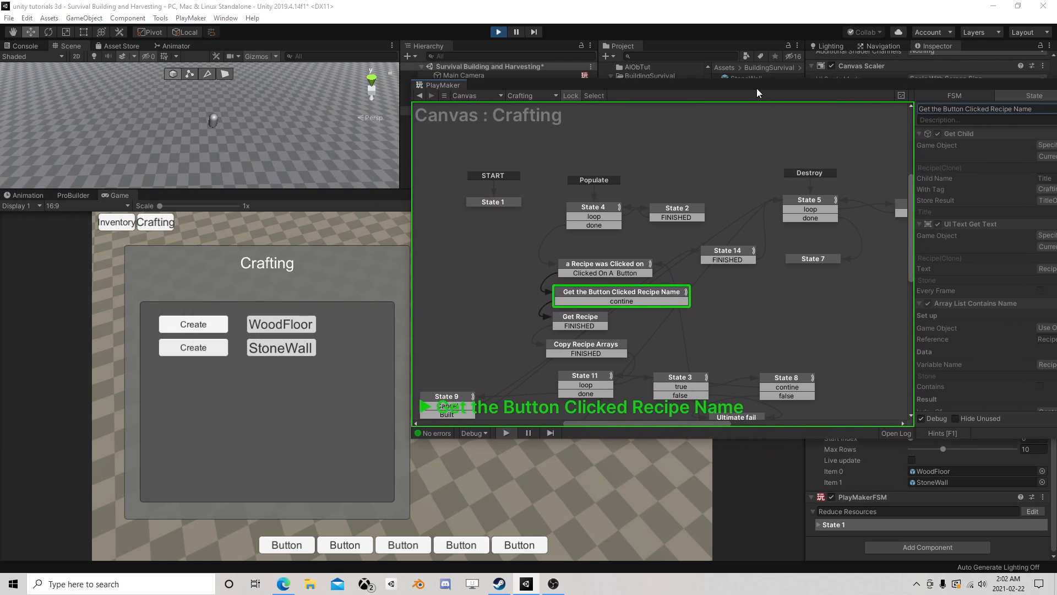
left_click(192, 346)
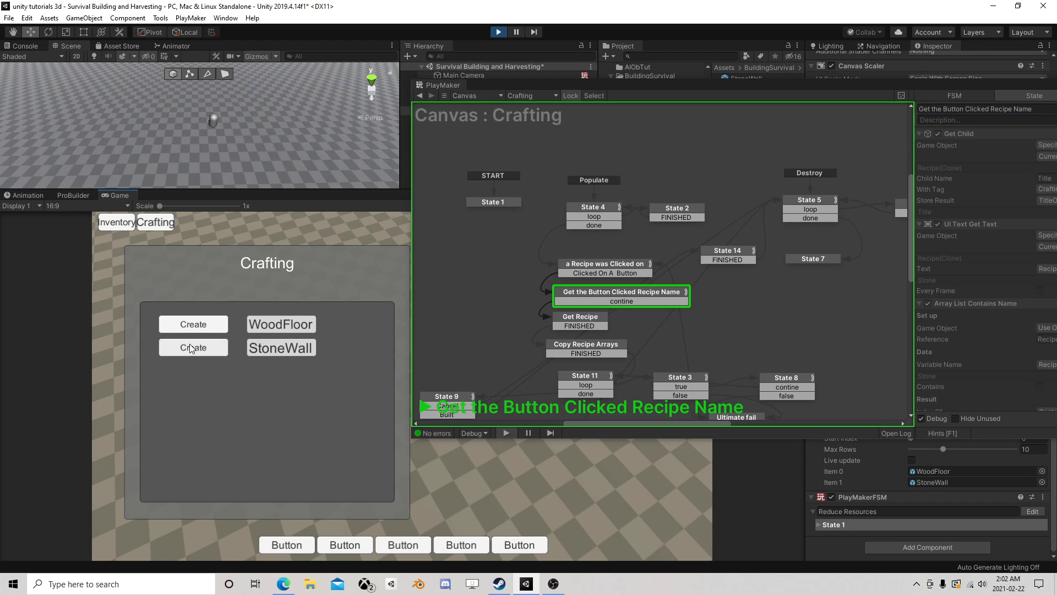
left_click(194, 347)
left_click(194, 347)
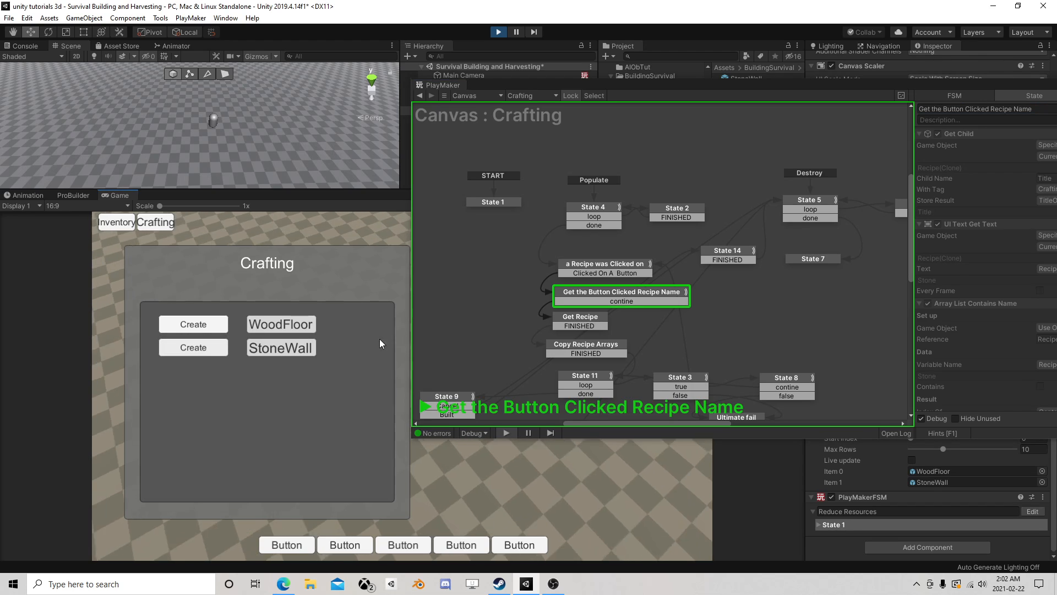
- Try to create a WoodFloor while watching the Crafting FSM's active state
left_click_drag(766, 85, 622, 45)
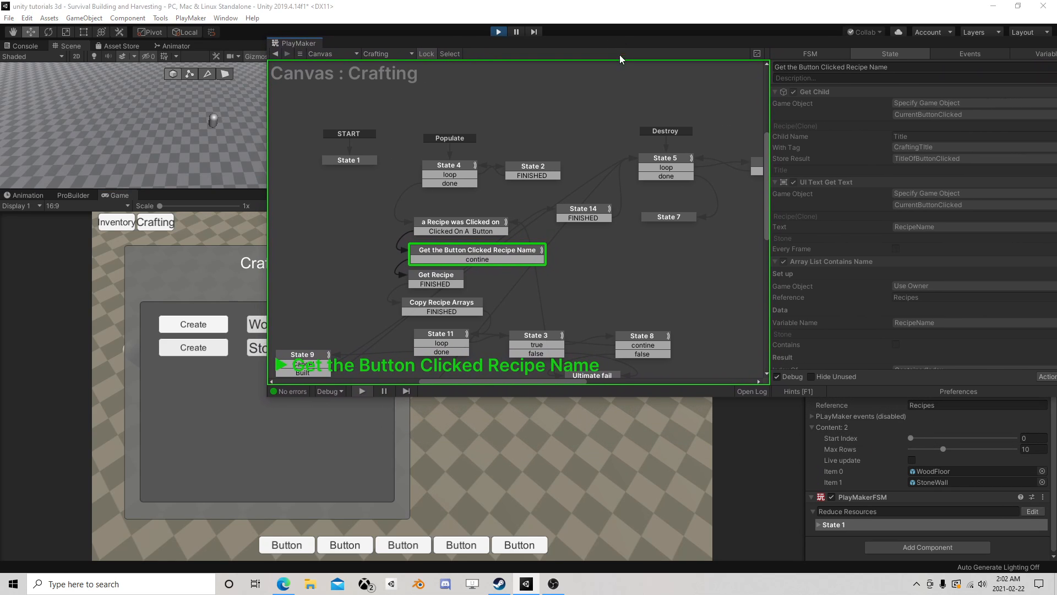
left_click(199, 325)
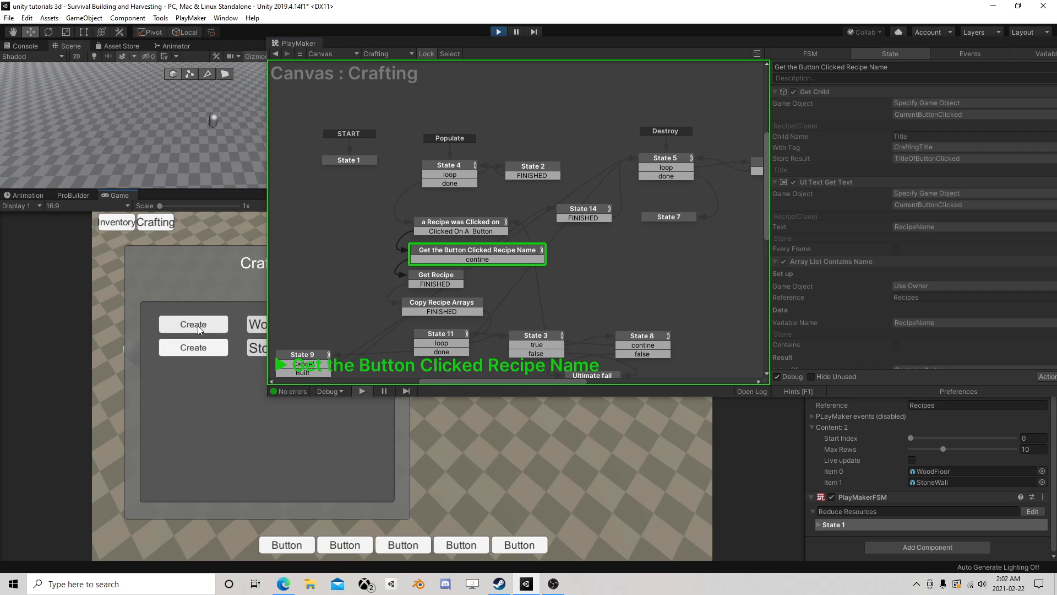
left_click(200, 325)
left_click(200, 325)
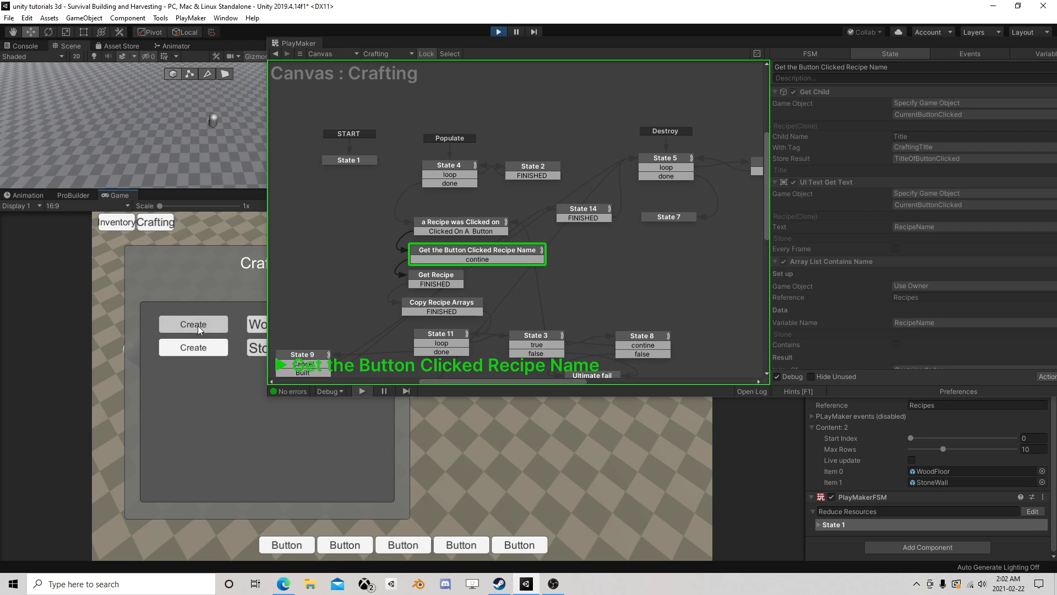
- Move the FSM editor clear of the Crafting window and retry creating the WoodFloor and StoneWall recipes alternately
left_click_drag(540, 45, 687, 127)
left_click(204, 328)
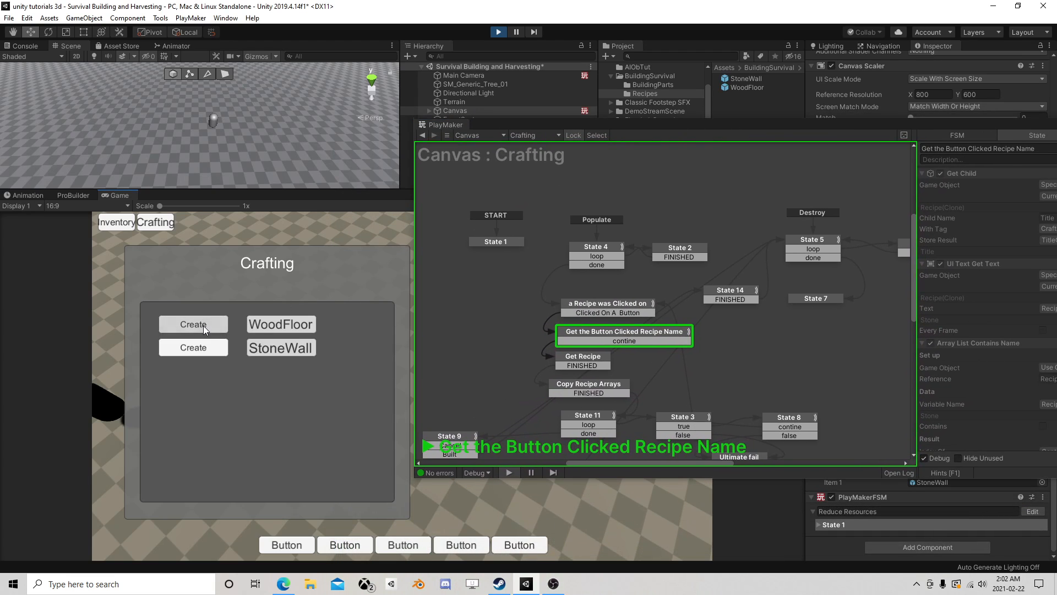
left_click(200, 329)
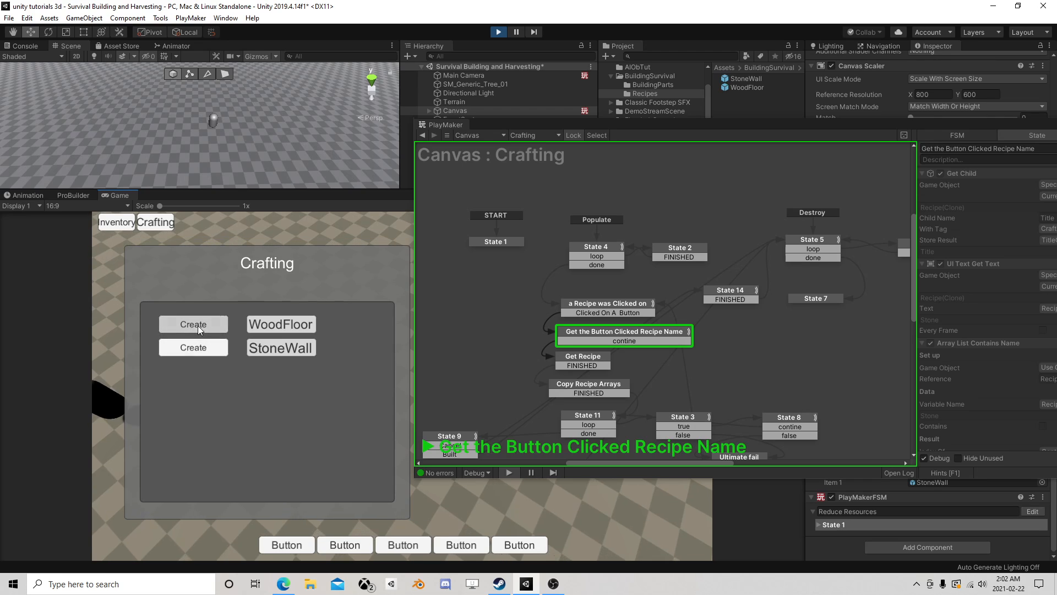
left_click(201, 348)
left_click(203, 328)
left_click(204, 346)
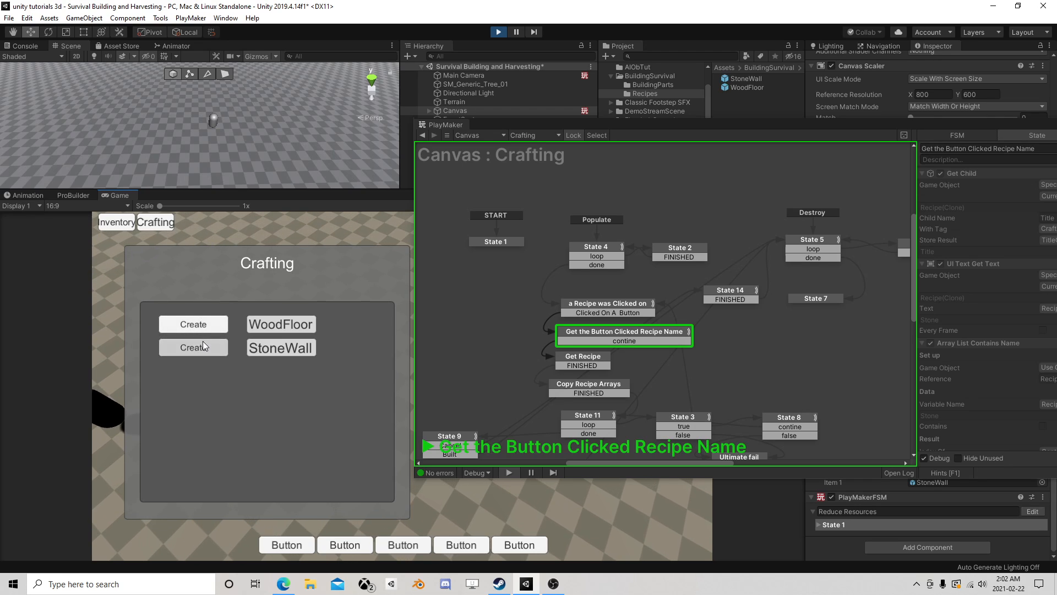
left_click(201, 328)
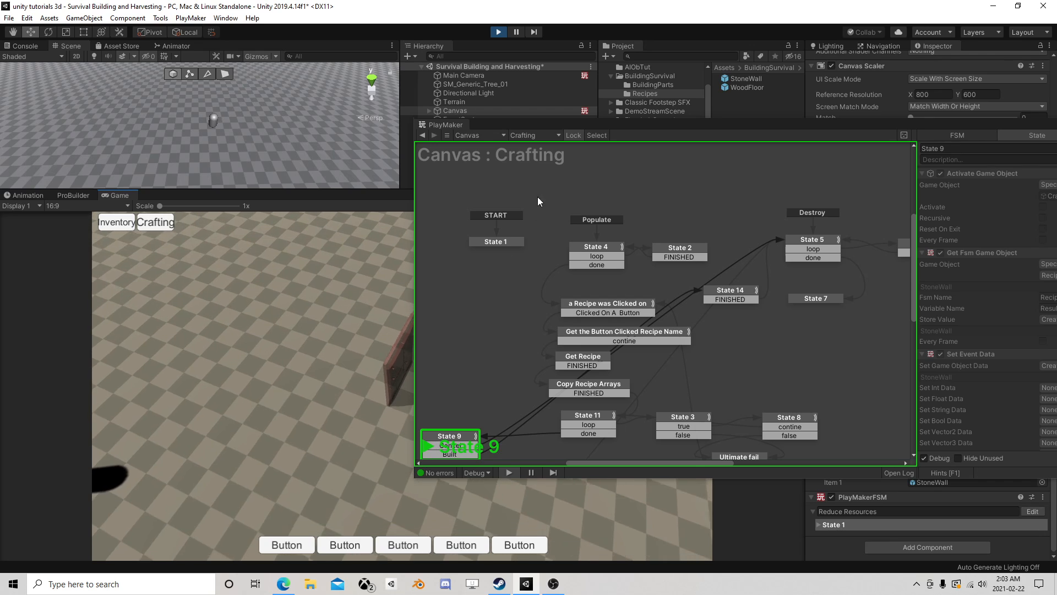
- Close the FSM editor and place the crafted StoneWall on the ground beside the player
left_click_drag(979, 129, 726, 145)
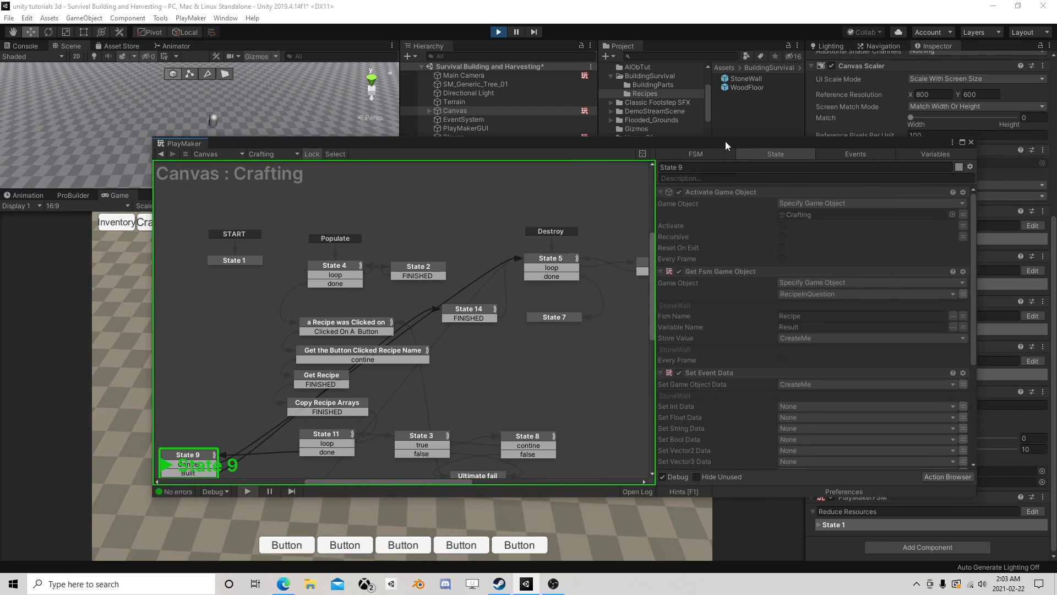
left_click(971, 142)
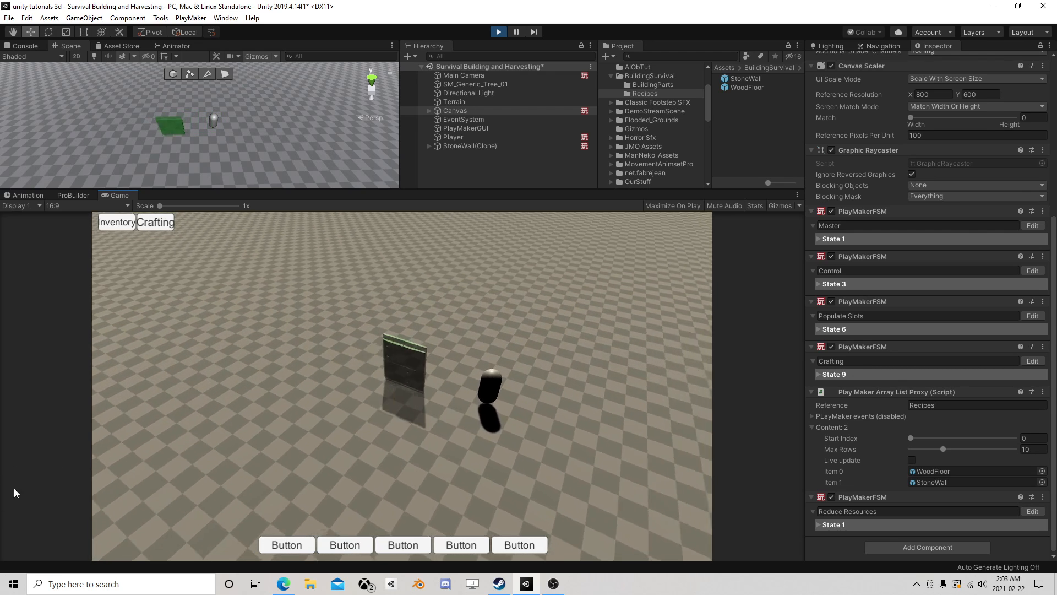
left_click(252, 487)
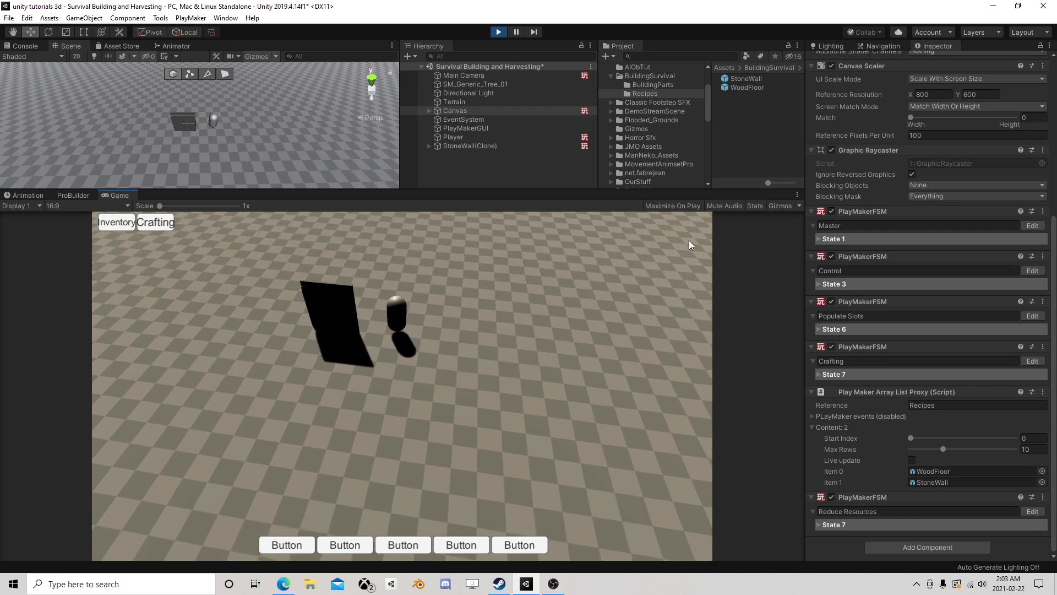
- Check the Player's InventoryQuantity array after building the wall, and stop play mode
left_click(449, 136)
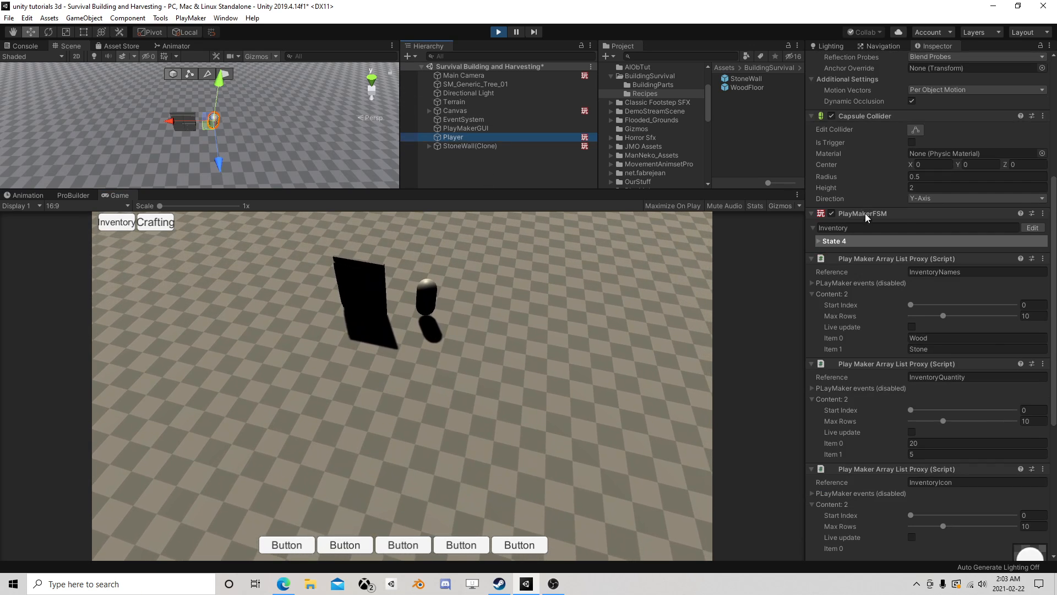
scroll(872, 251, "down", 6)
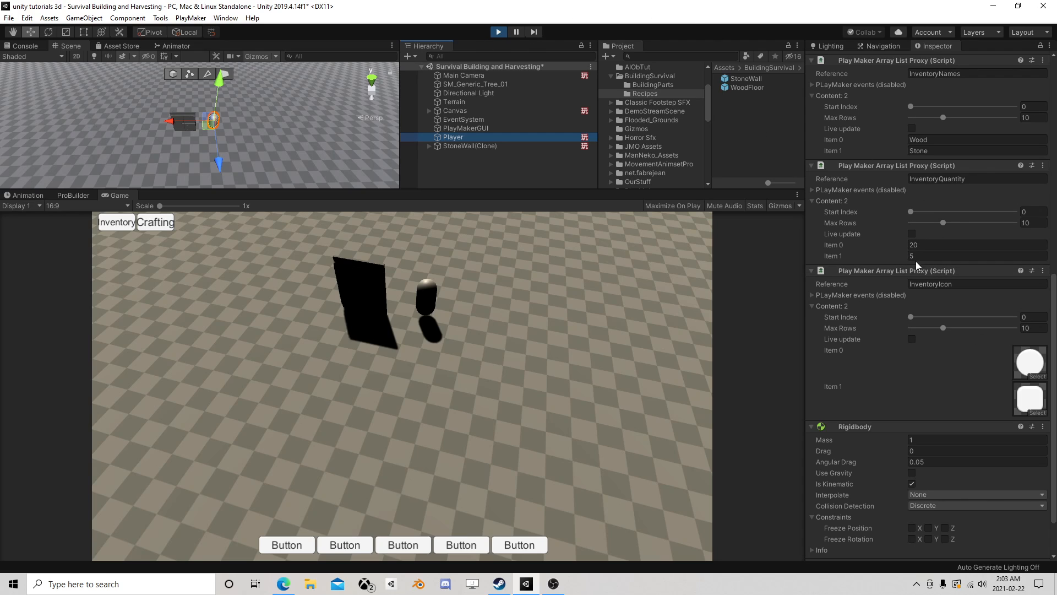
left_click(497, 33)
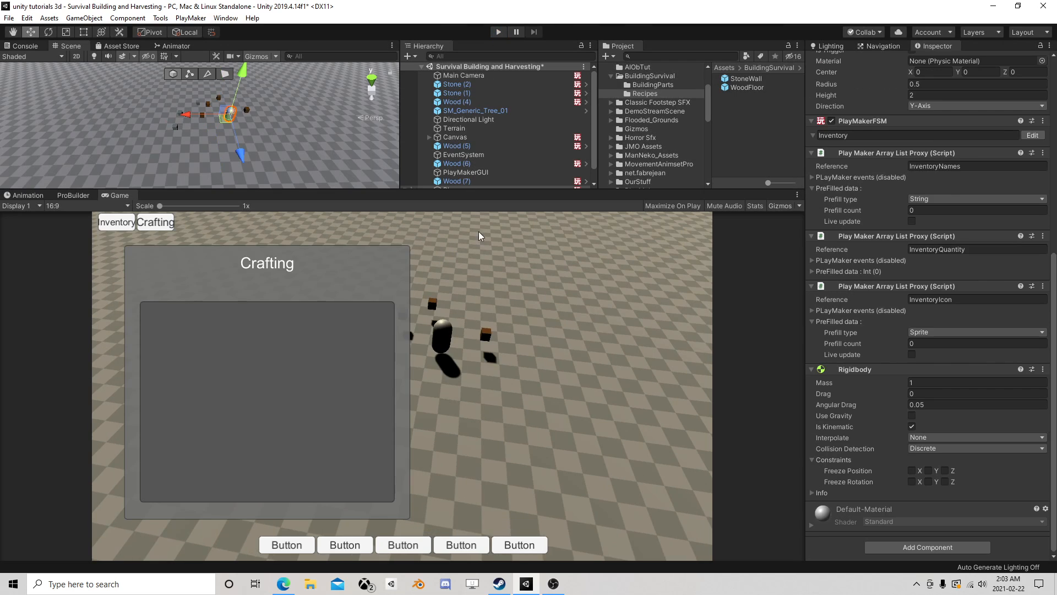
- Enlarge the Scene view above the Game view and save the scene
left_click_drag(520, 190, 522, 260)
scroll(912, 236, "up", 10)
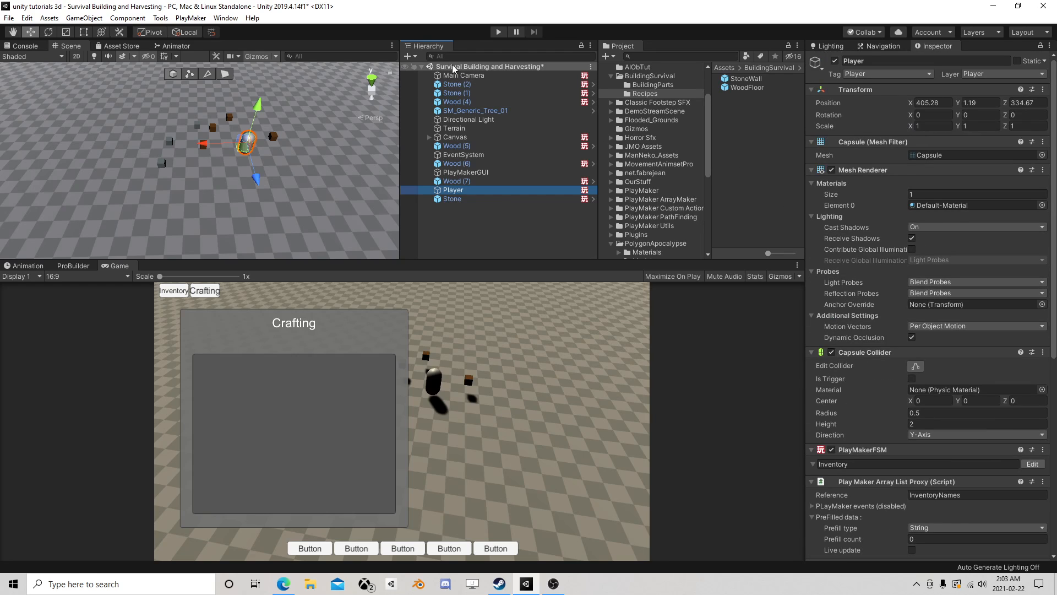
left_click(8, 18)
left_click(25, 59)
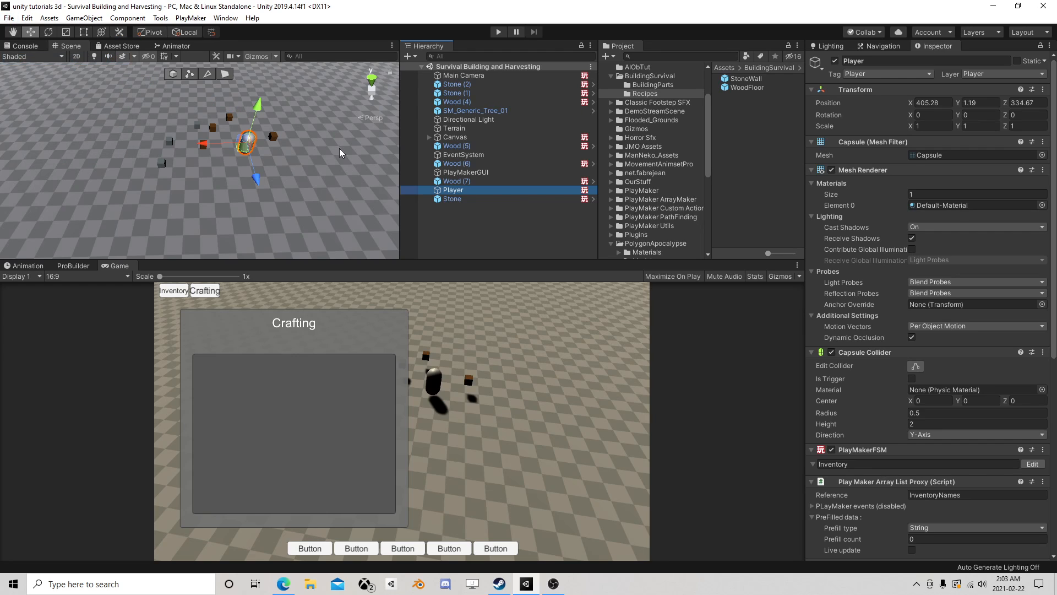
- Examine State 2 and State 3 of the Main Camera's Snap FSM
left_click(468, 76)
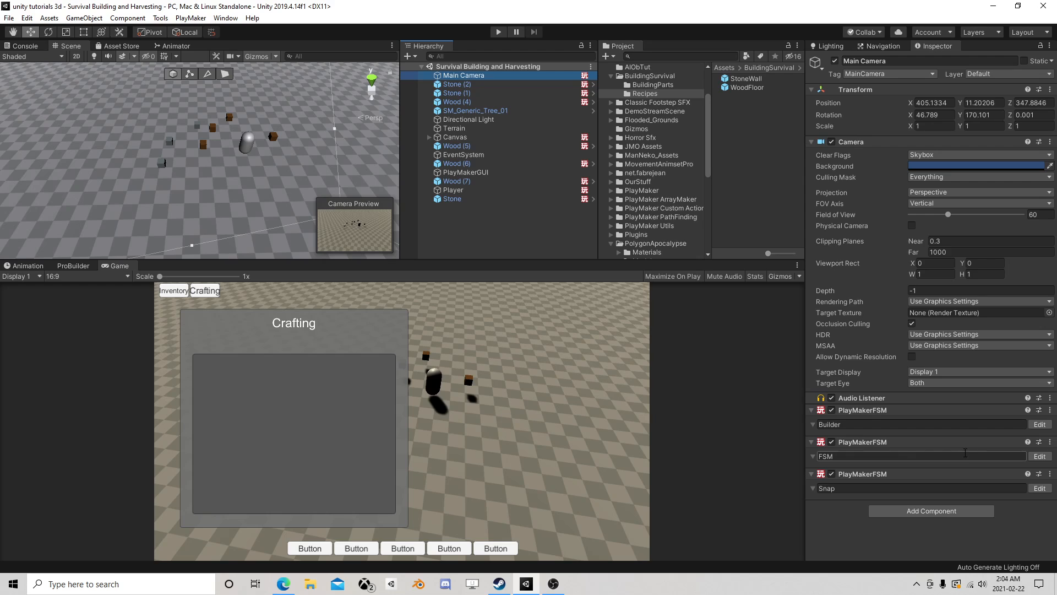
left_click(1040, 425)
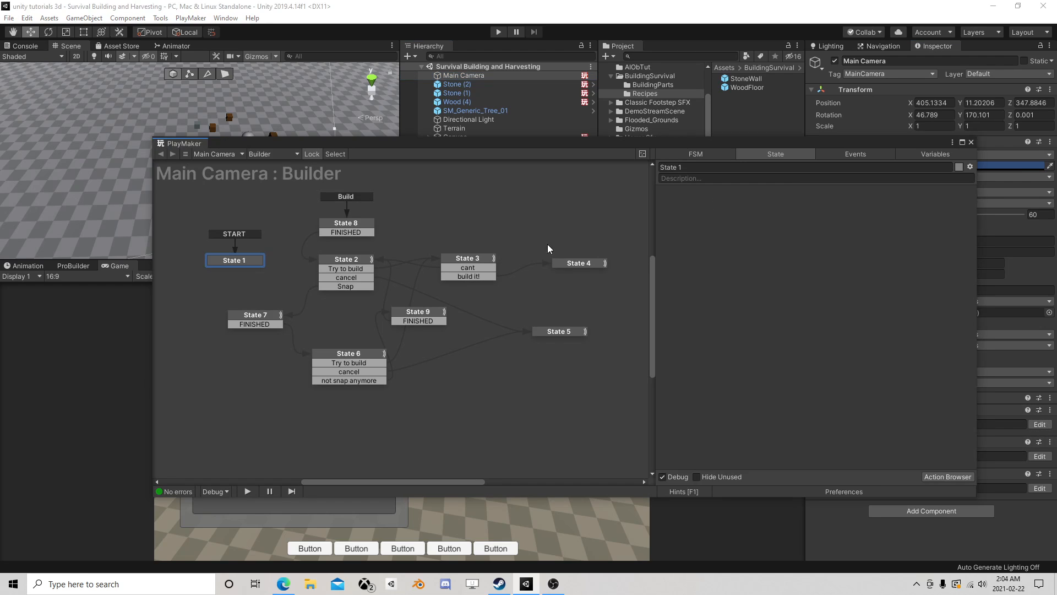
left_click(971, 143)
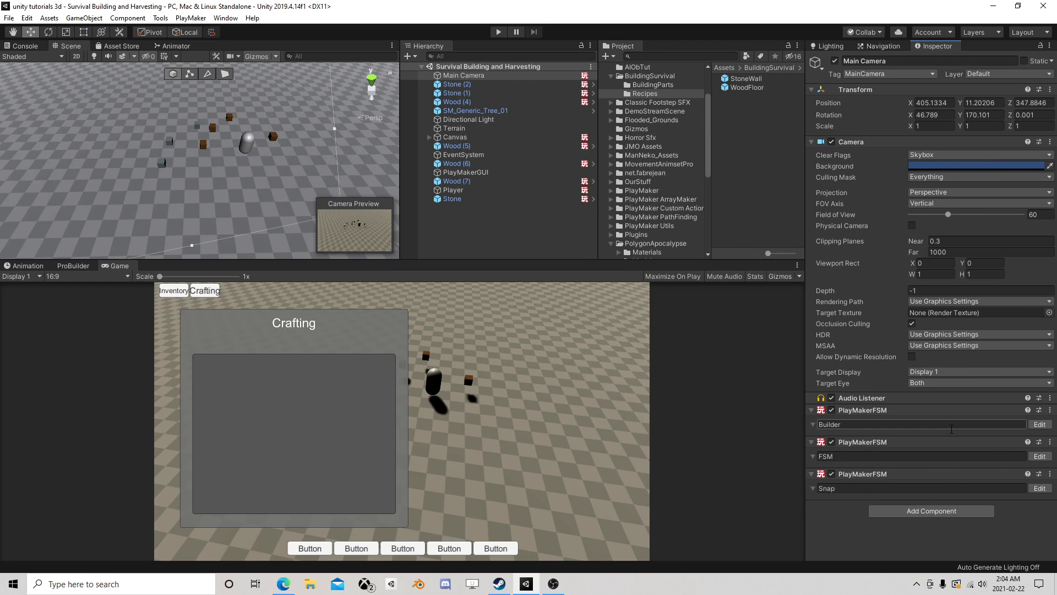
left_click(1040, 488)
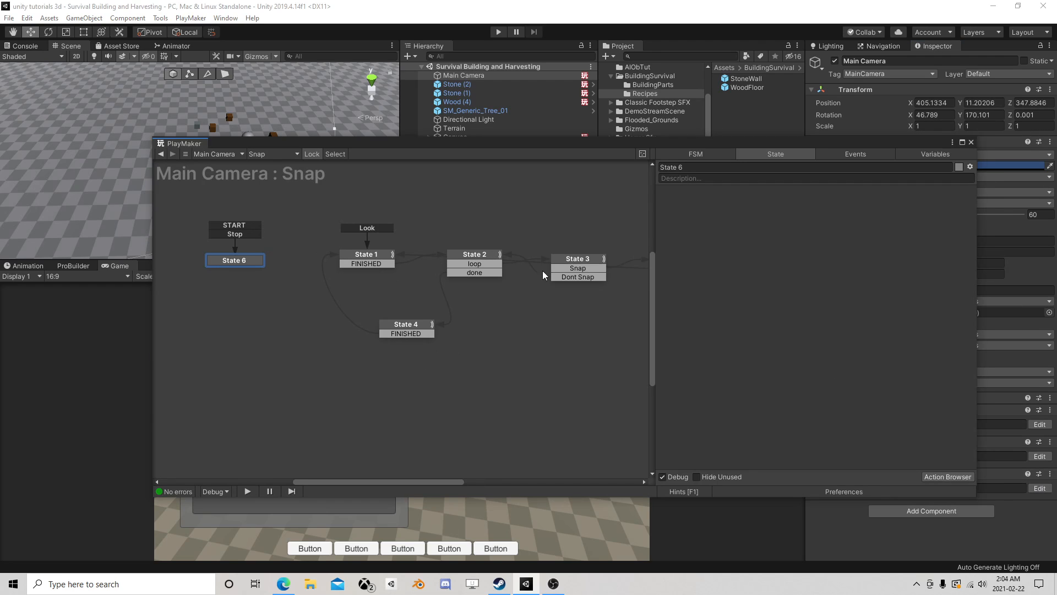
middle_click_drag(551, 273, 339, 265)
left_click(317, 272)
left_click(289, 249)
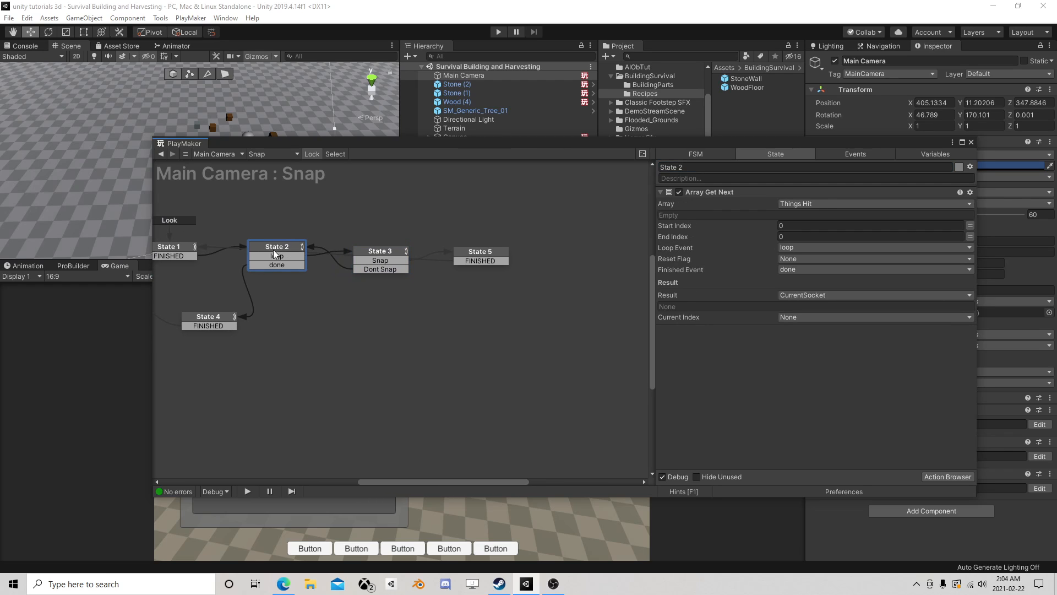
left_click(372, 253)
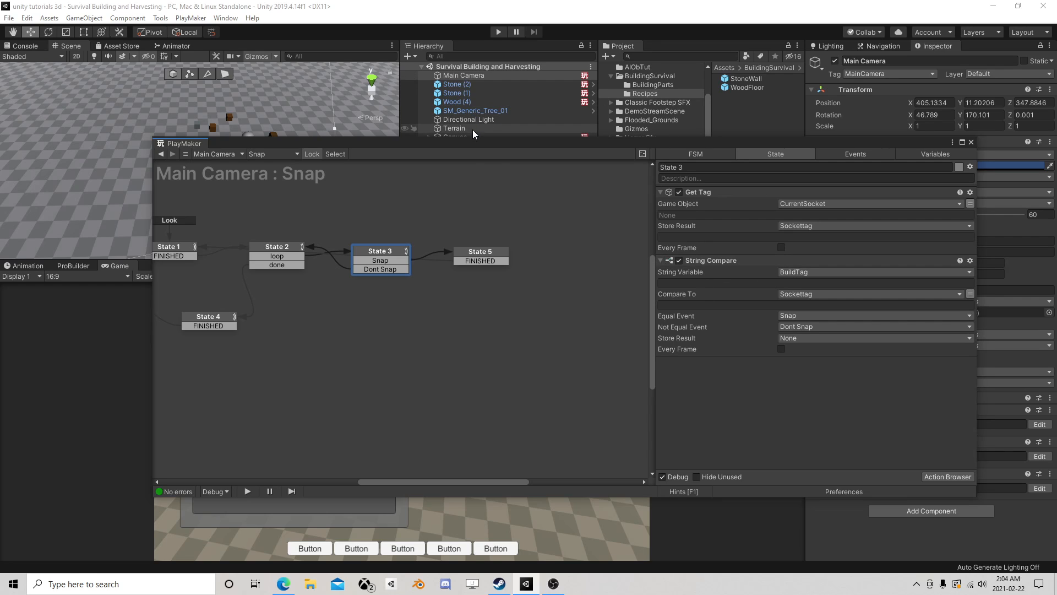
- Check the tags of the WoodFloor and StoneWall building-part prefabs against the Snap FSM's State 3 and State 5 actions
left_click_drag(473, 143, 441, 172)
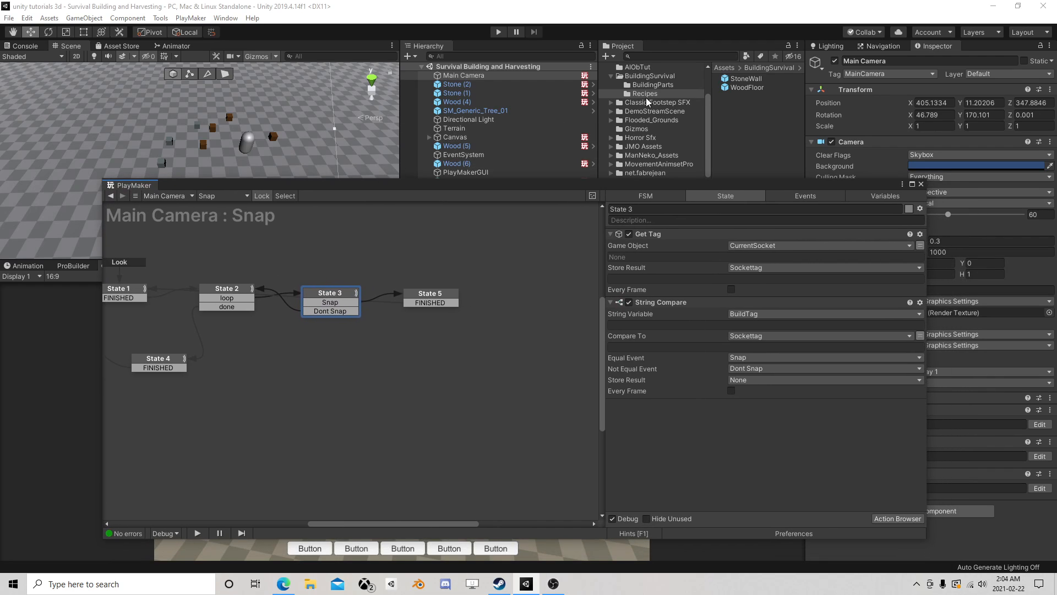
left_click(651, 85)
left_click(745, 79)
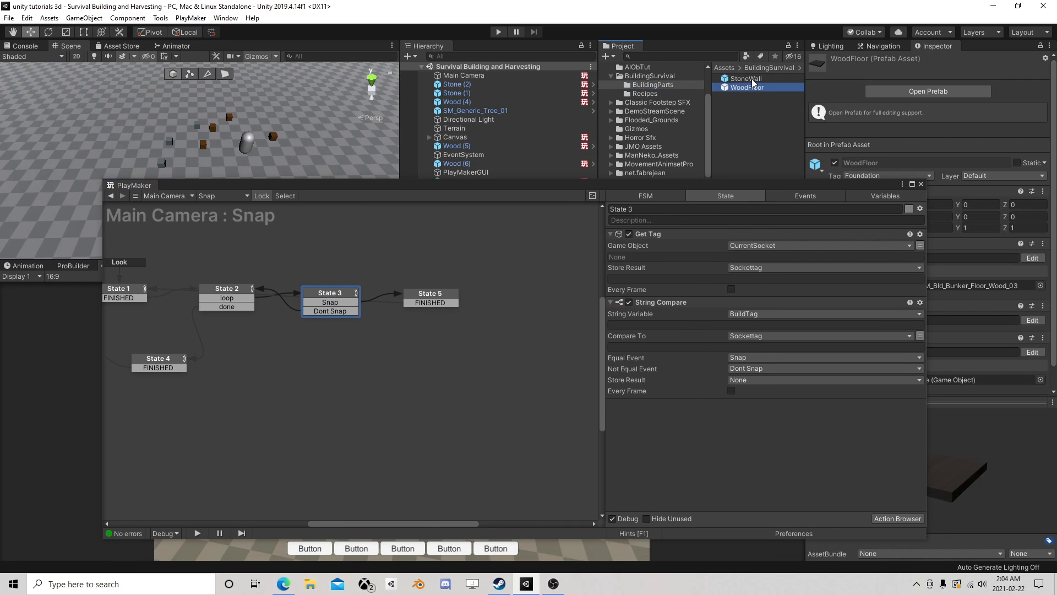
left_click(430, 298)
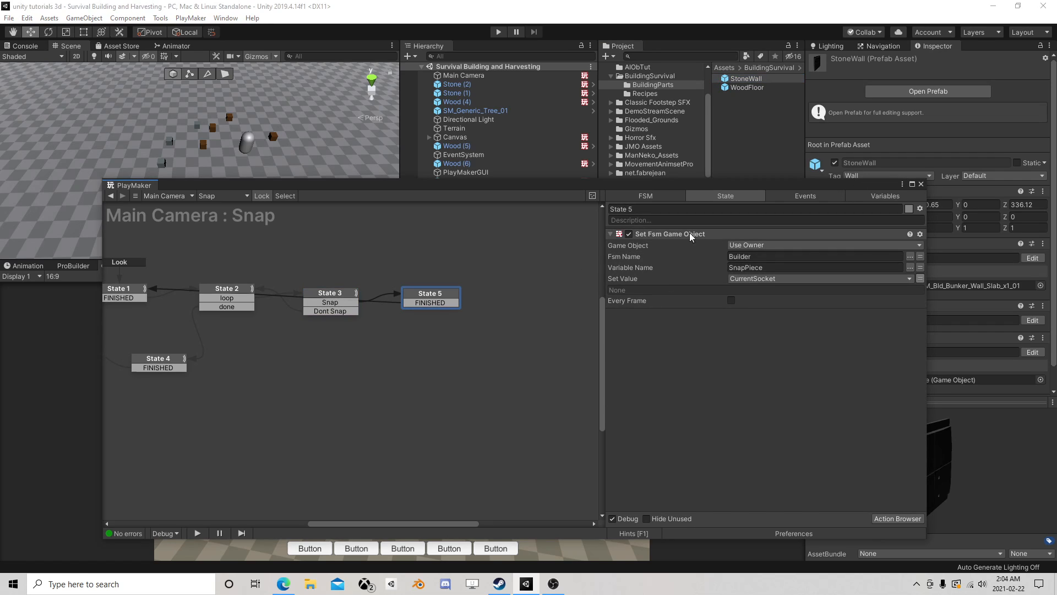
left_click(332, 296)
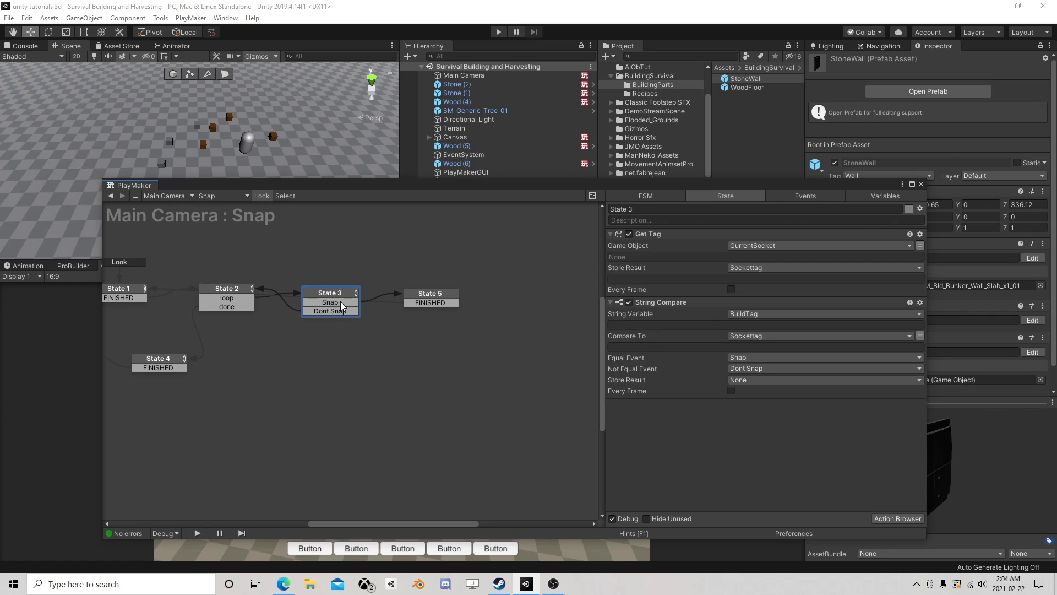
left_click(434, 294)
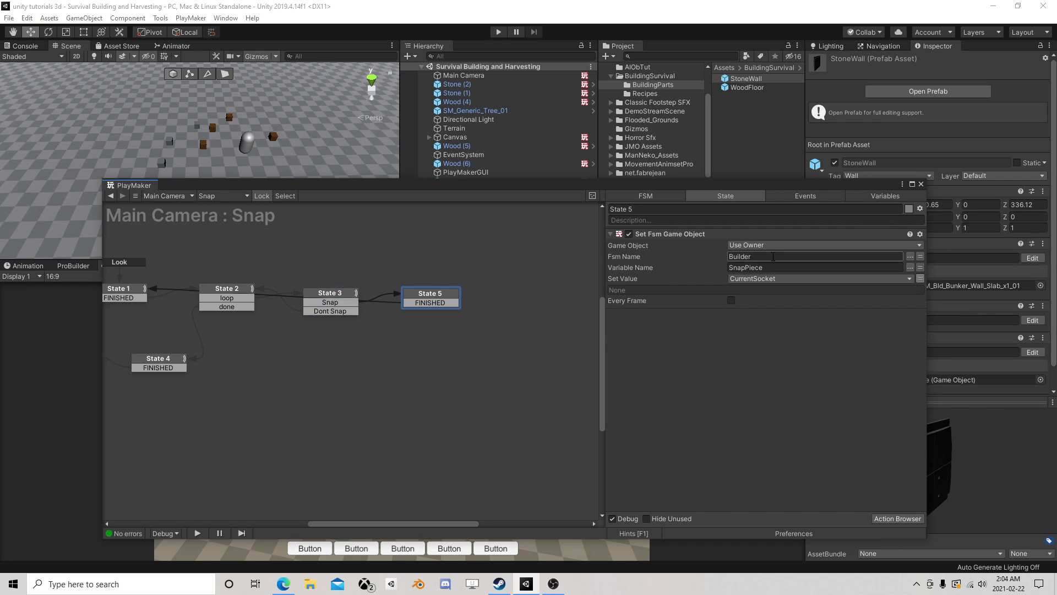
left_click_drag(425, 295, 419, 298)
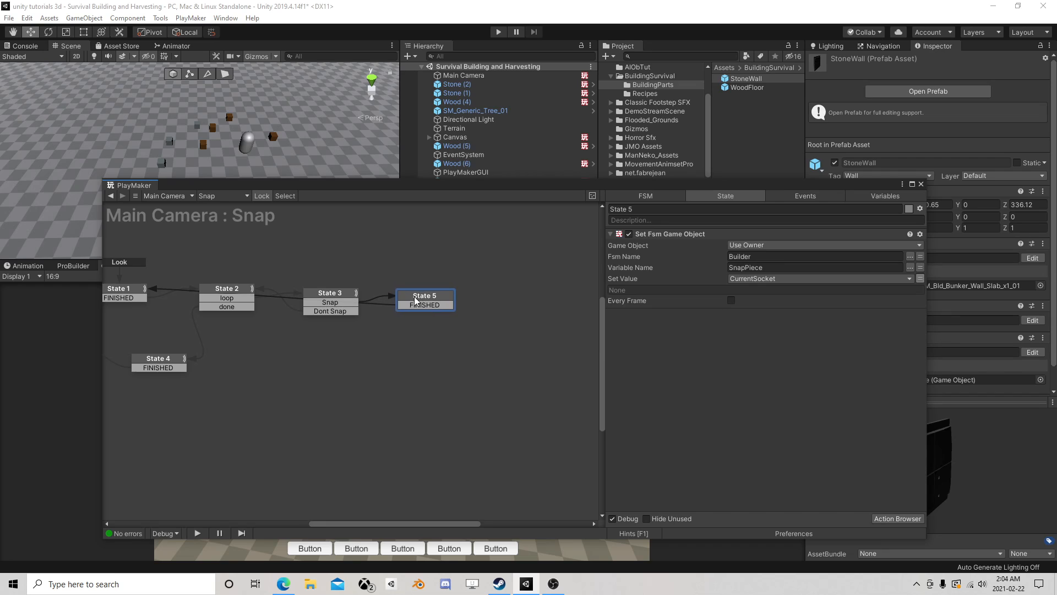
middle_click_drag(251, 336, 315, 343)
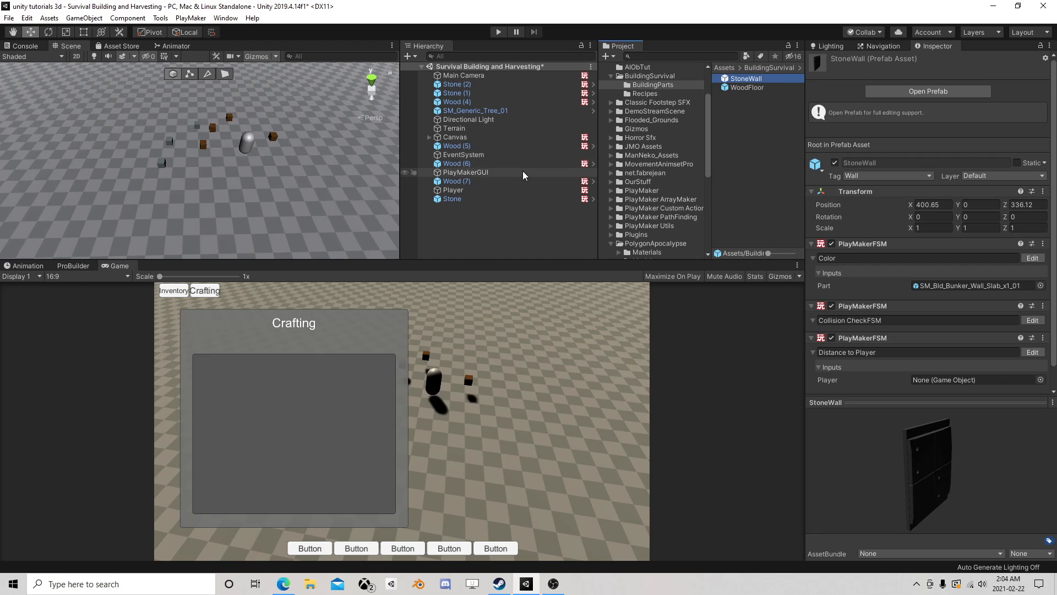
scroll(929, 331, "down", 1)
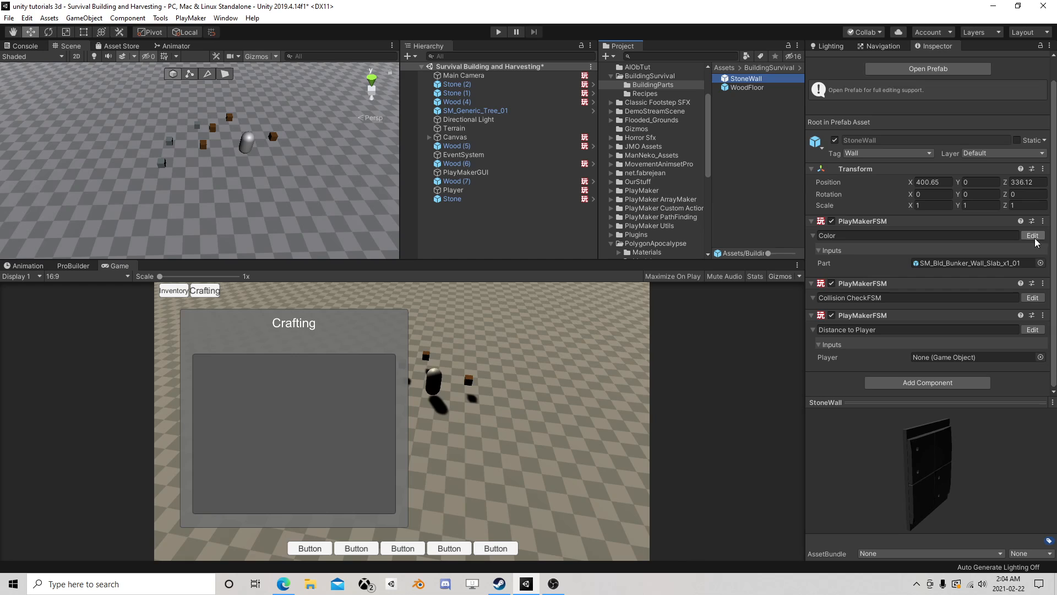
- Review all actions in State 2 of the Main Camera's Builder FSM, and close the FSM editor
left_click(484, 77)
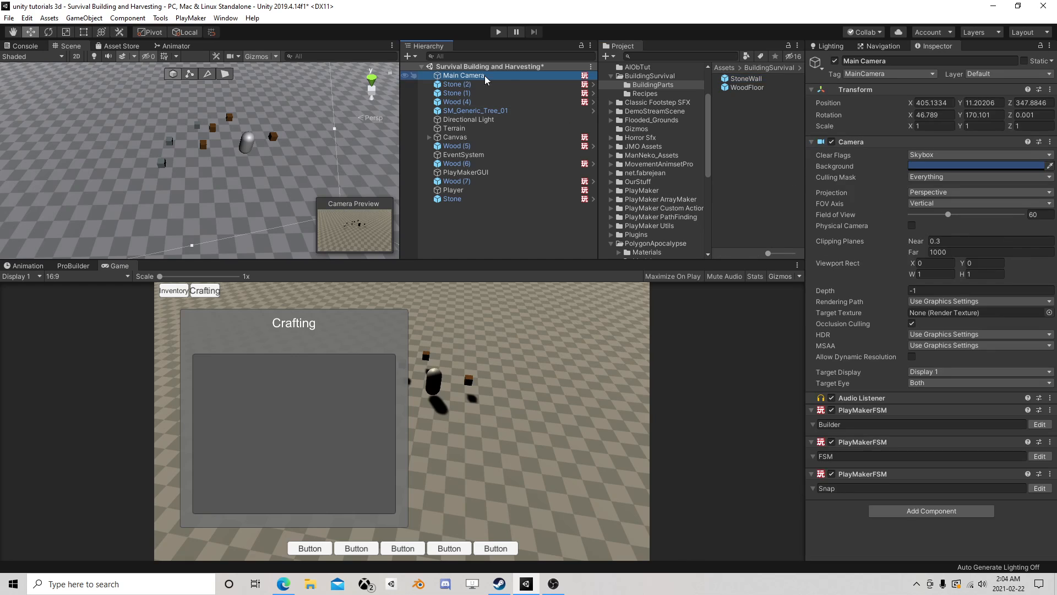
left_click(1039, 424)
middle_click_drag(326, 327, 347, 302)
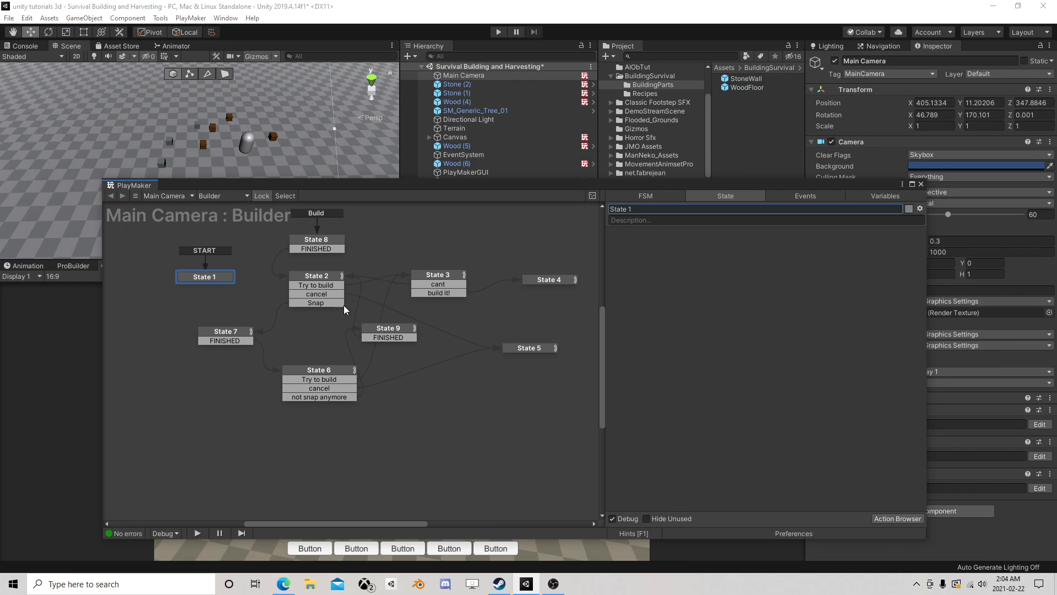
middle_click_drag(383, 273, 376, 295)
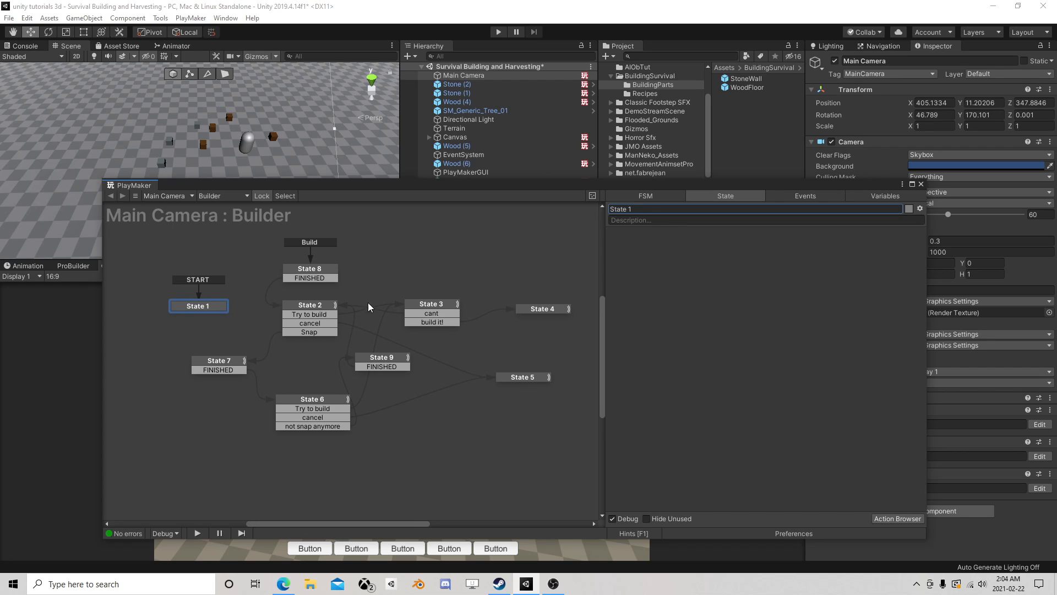
left_click(307, 310)
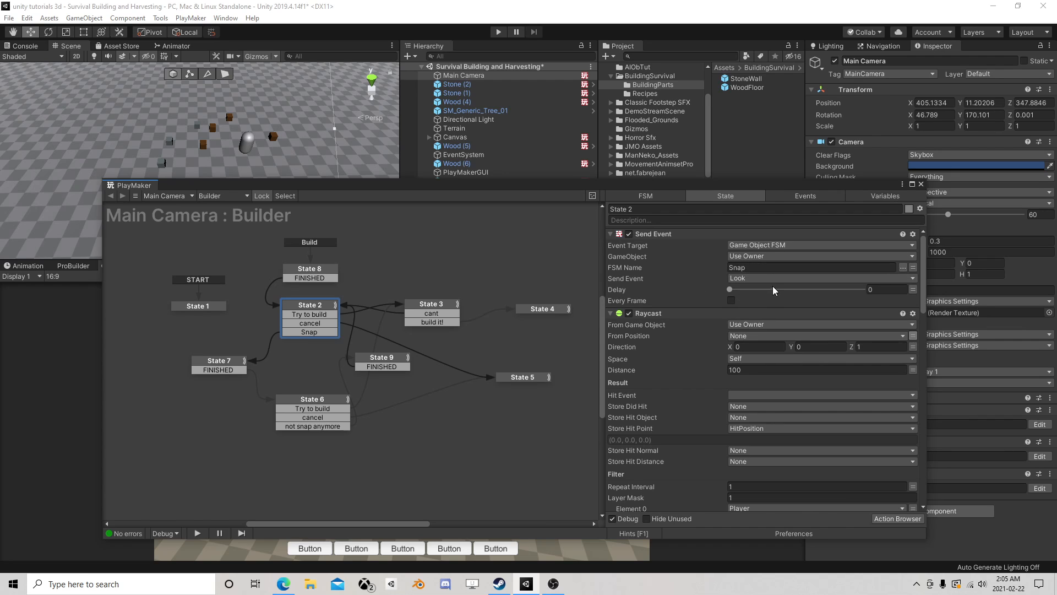
scroll(763, 289, "down", 6)
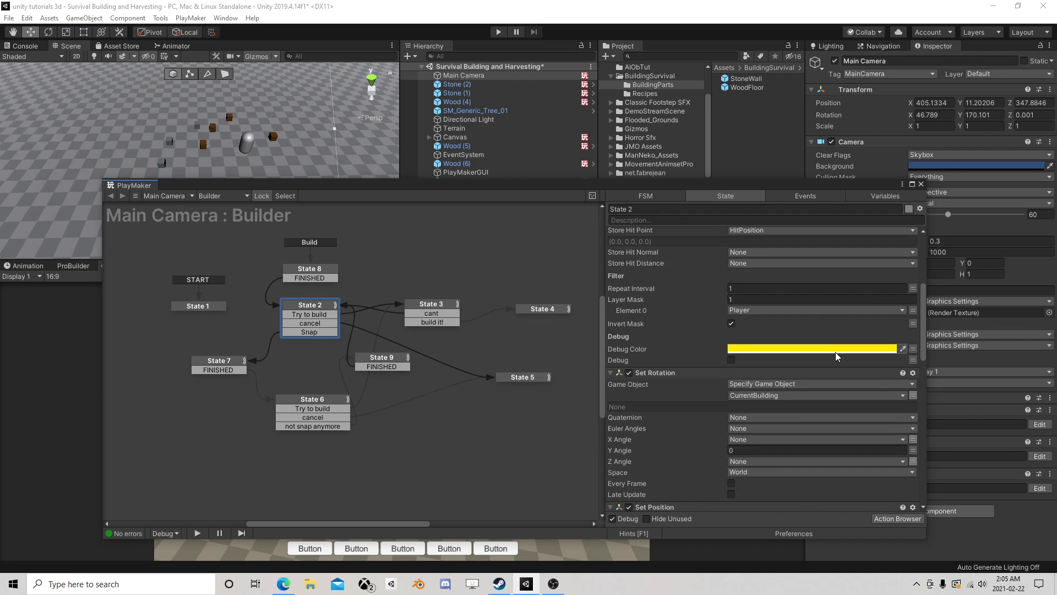
scroll(834, 352, "down", 9)
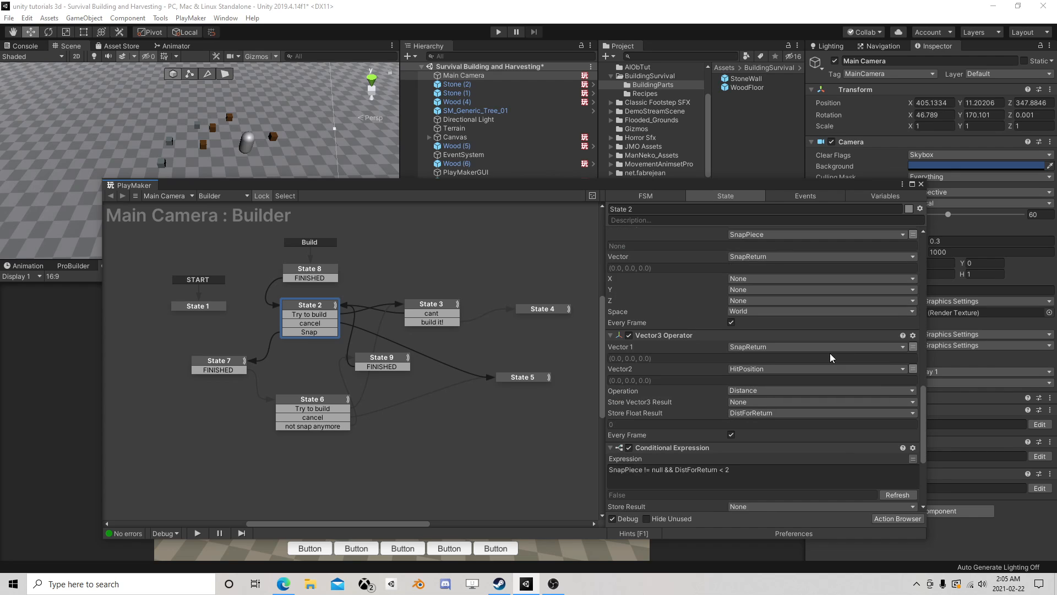
scroll(830, 352, "down", 5)
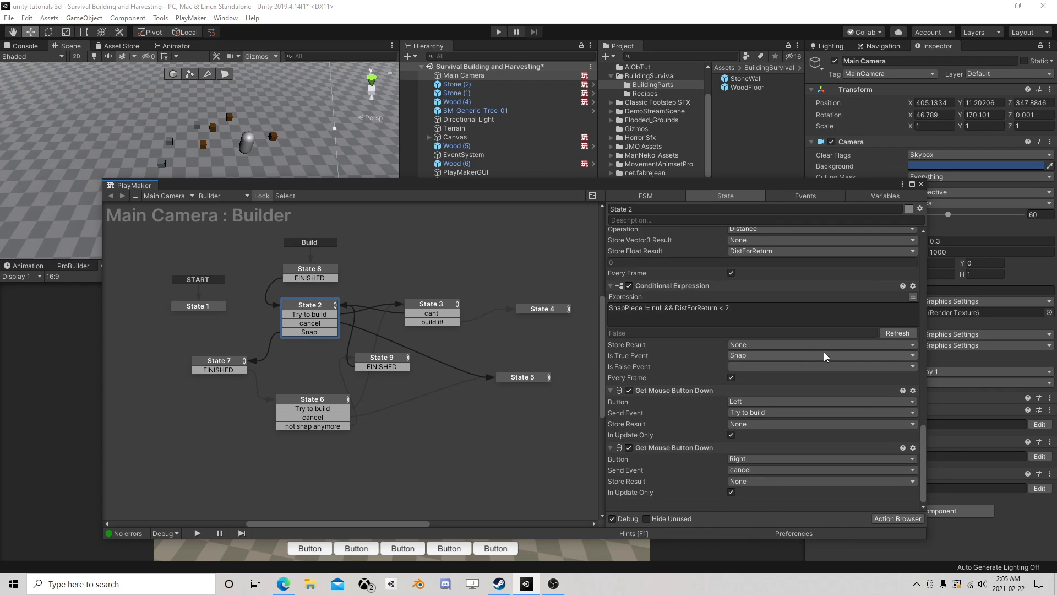
scroll(815, 351, "up", 14)
scroll(808, 348, "up", 2)
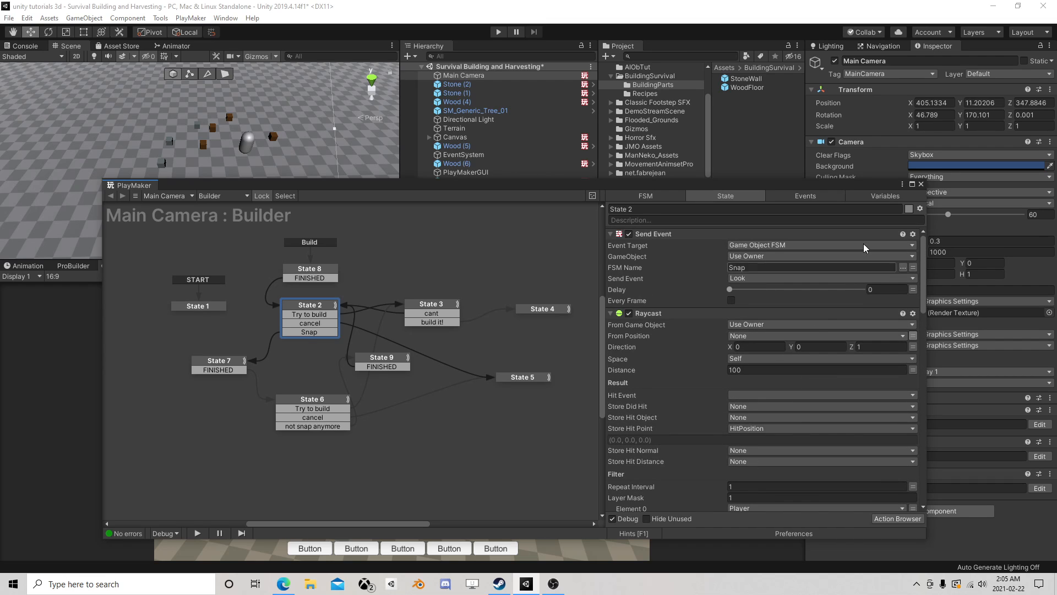
left_click(921, 184)
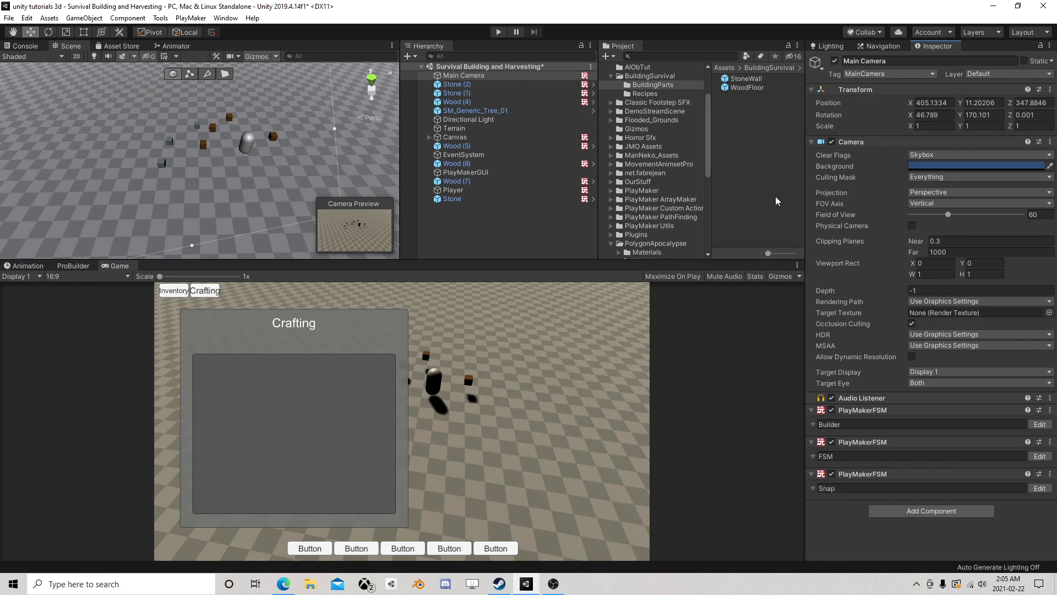
- Open the StoneWall prefab for editing and review the states of its Color FSM
left_click(747, 80)
left_click(890, 90)
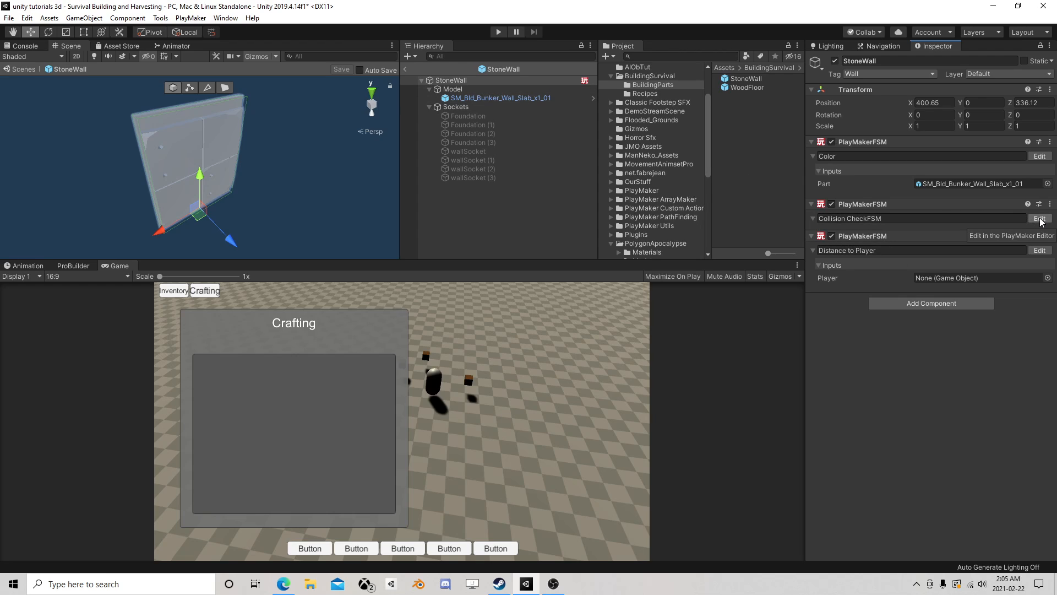
left_click(1039, 156)
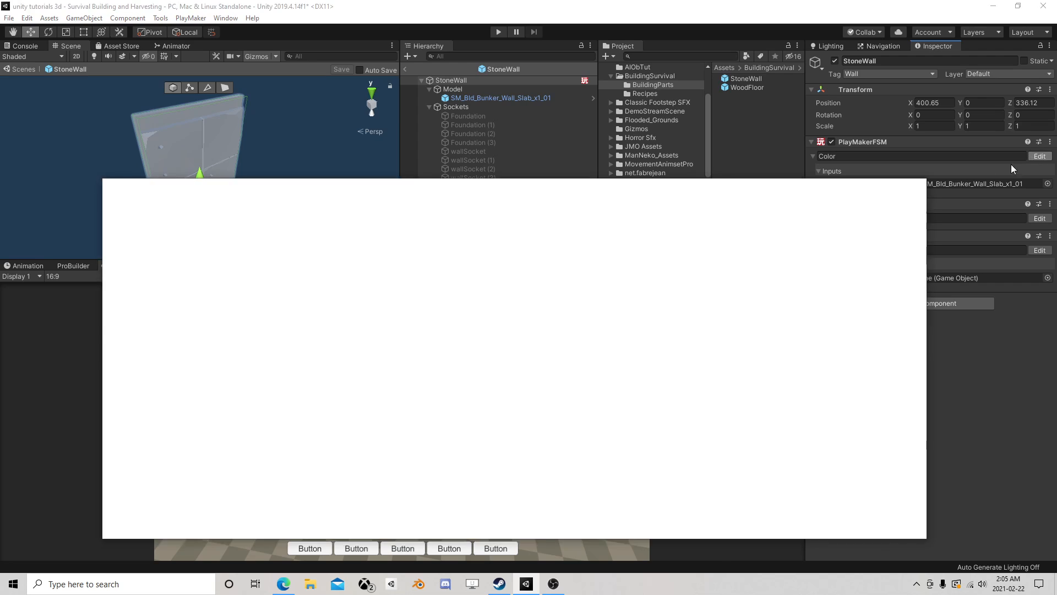
left_click(375, 303)
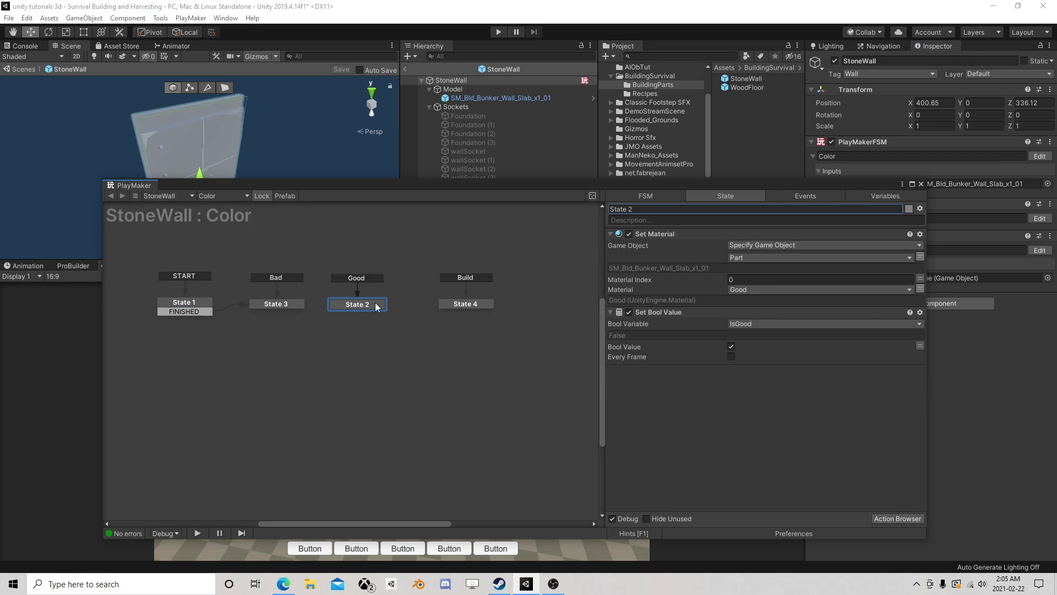
left_click(476, 305)
left_click(293, 303)
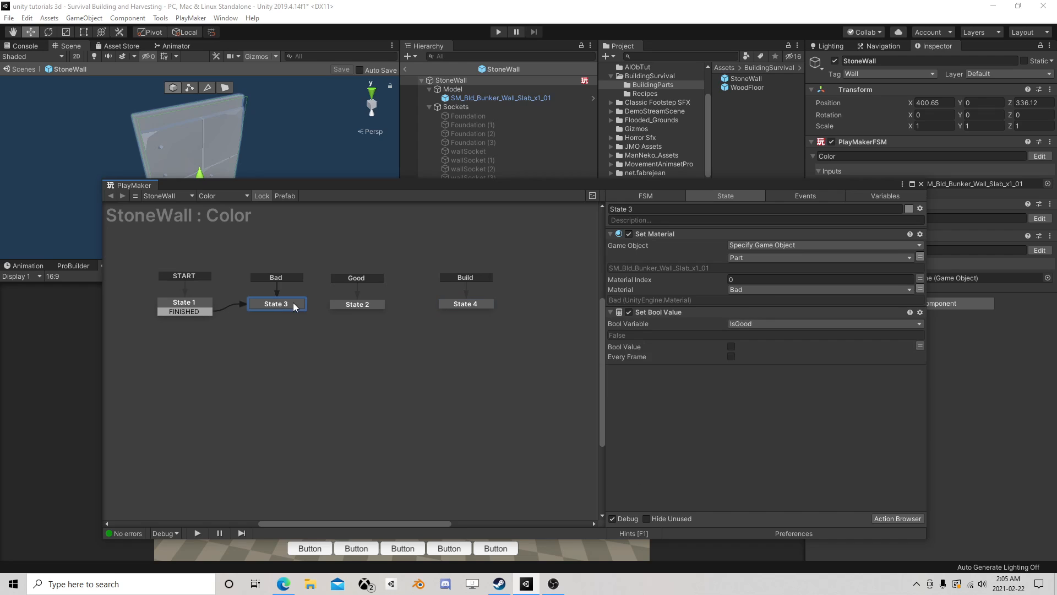
left_click(191, 302)
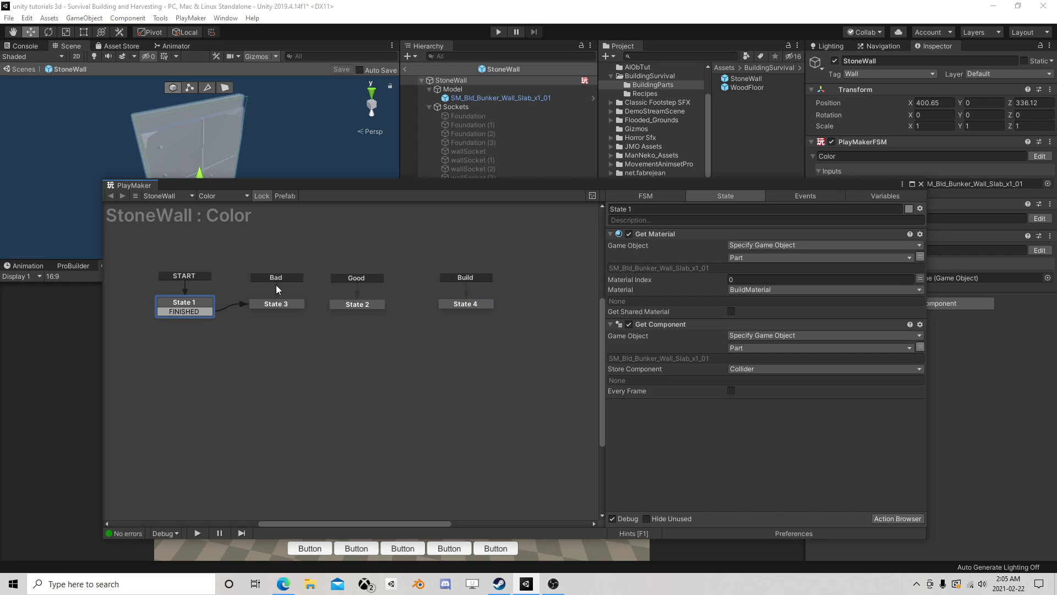
left_click(921, 184)
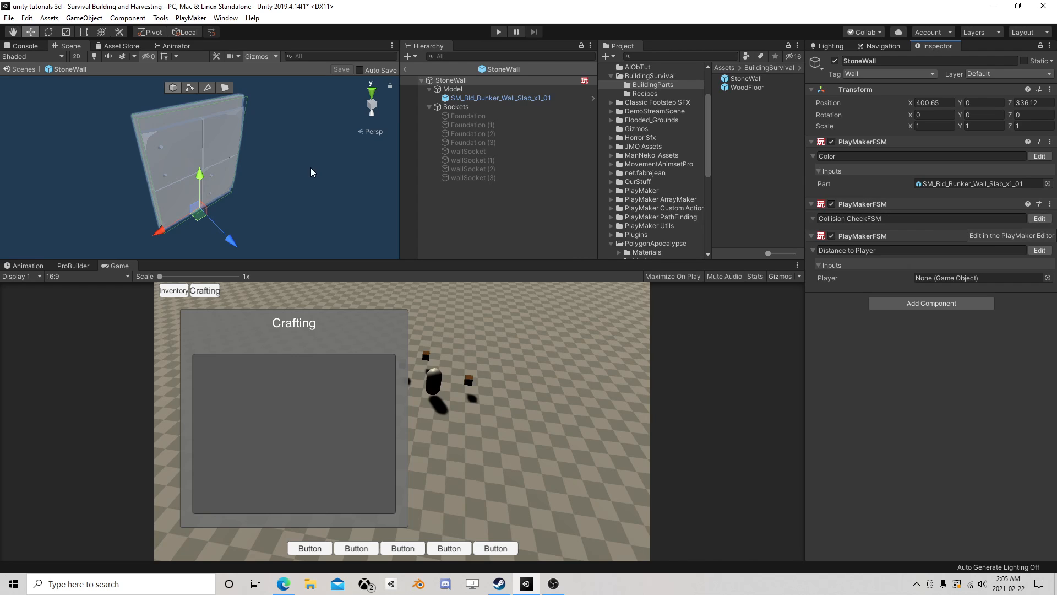
- Inspect StoneWall's Collision CheckFSM states and move State 3 down level with State 5 in the graph
left_click(1039, 219)
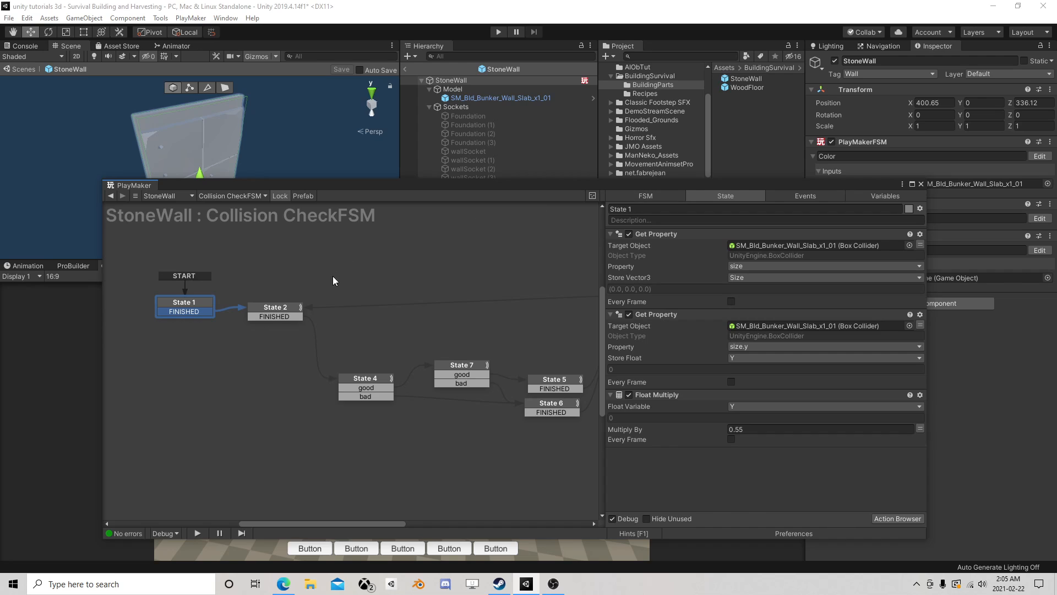
left_click(278, 309)
middle_click_drag(500, 349, 407, 352)
left_click(563, 291)
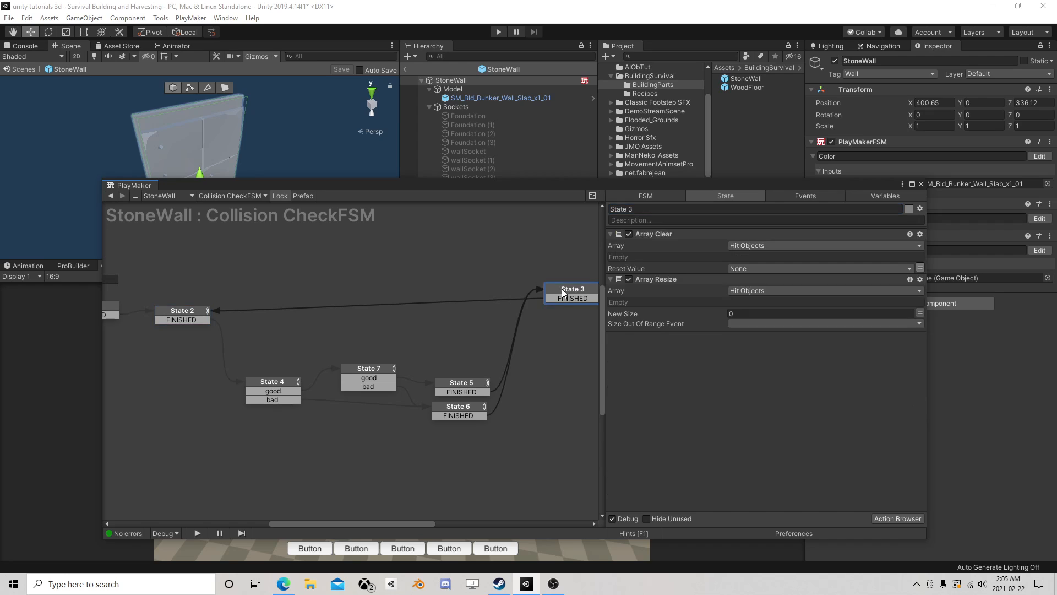
left_click_drag(569, 291, 565, 369)
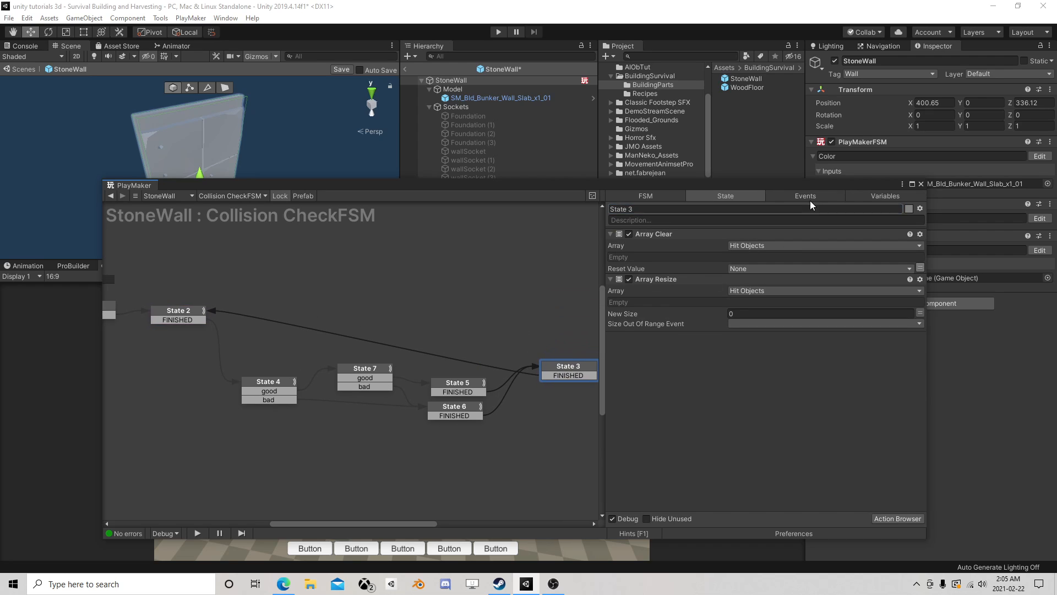
left_click(920, 184)
- Add another PlayMakerFSM component to the StoneWall prefab and name it SnapCheck
left_click(910, 303)
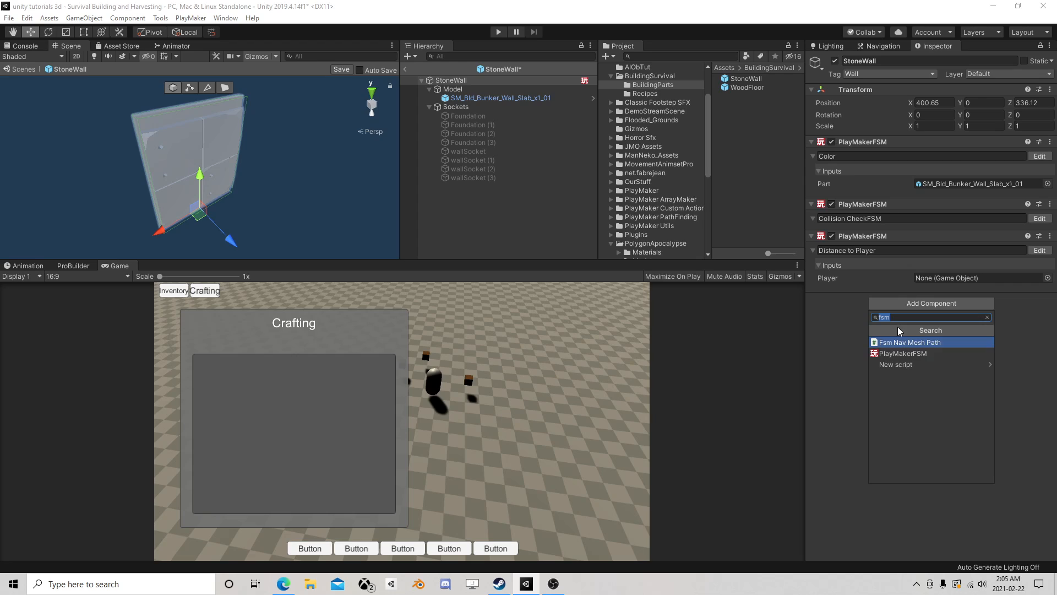
left_click(894, 357)
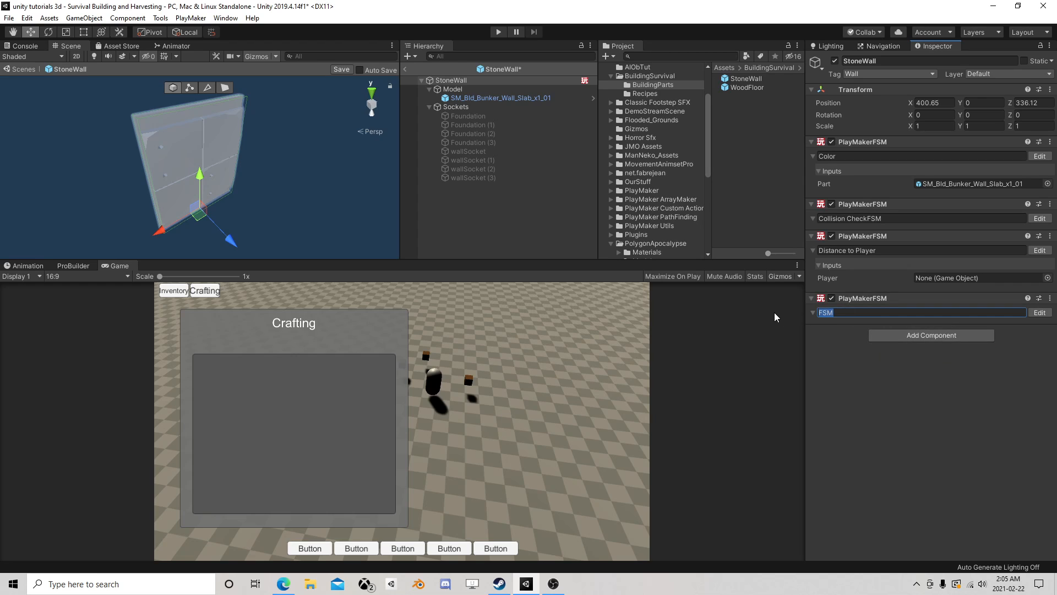
type("SnapCheck")
left_click(553, 584)
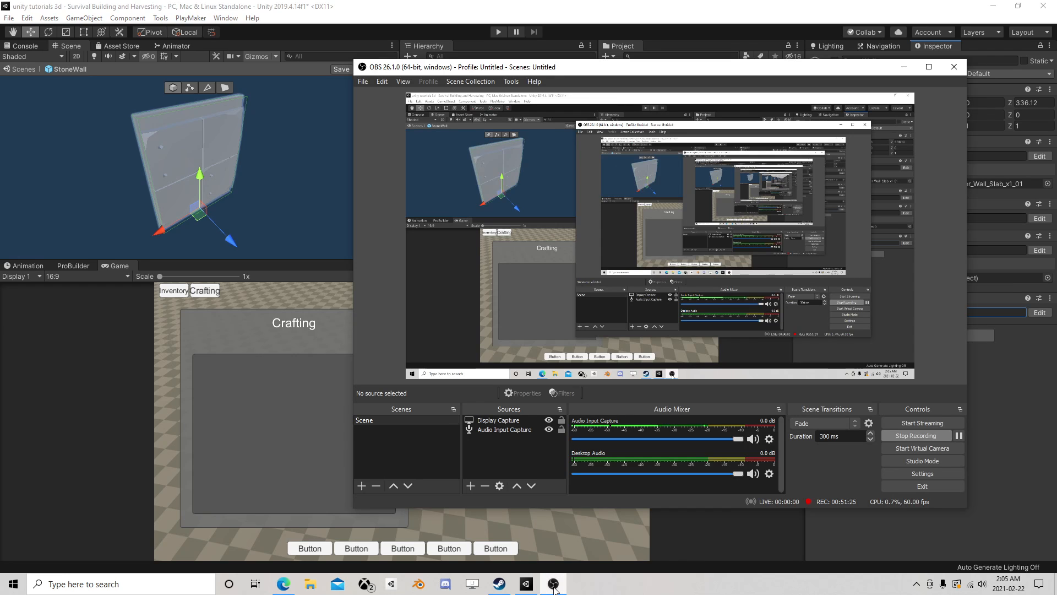
left_click(554, 584)
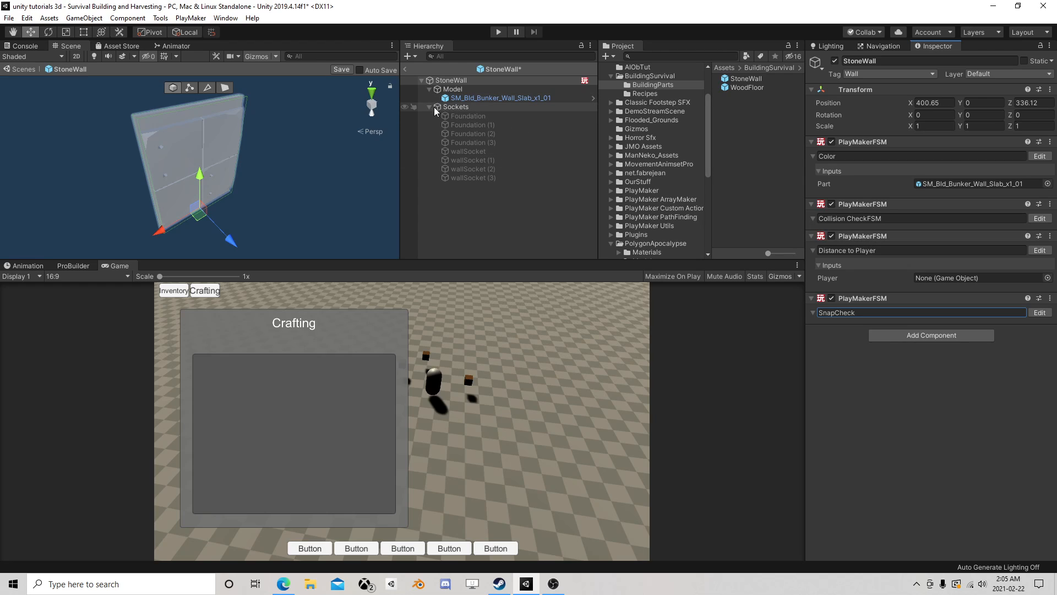
- Check the tag, layer and Sphere Collider of StoneWall's first wallSocket, and reselect the StoneWall root
left_click(464, 151)
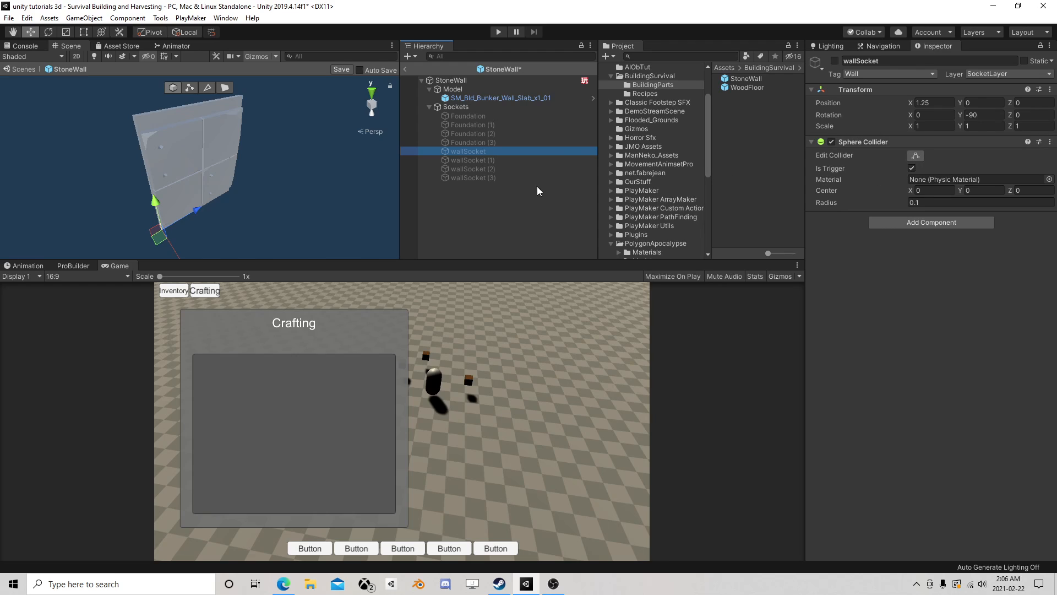
left_click(451, 81)
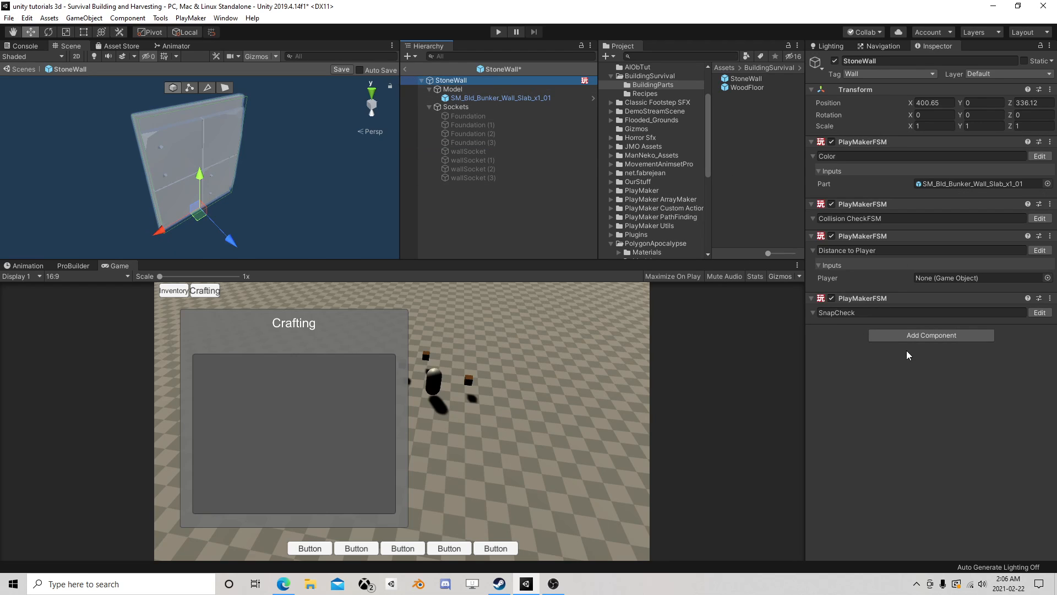
right_click_drag(213, 205, 323, 169)
middle_click_drag(240, 198, 303, 165)
- Review States 1, 2 and 7 of StoneWall's Collision CheckFSM, and close the FSM editor
left_click(1039, 218)
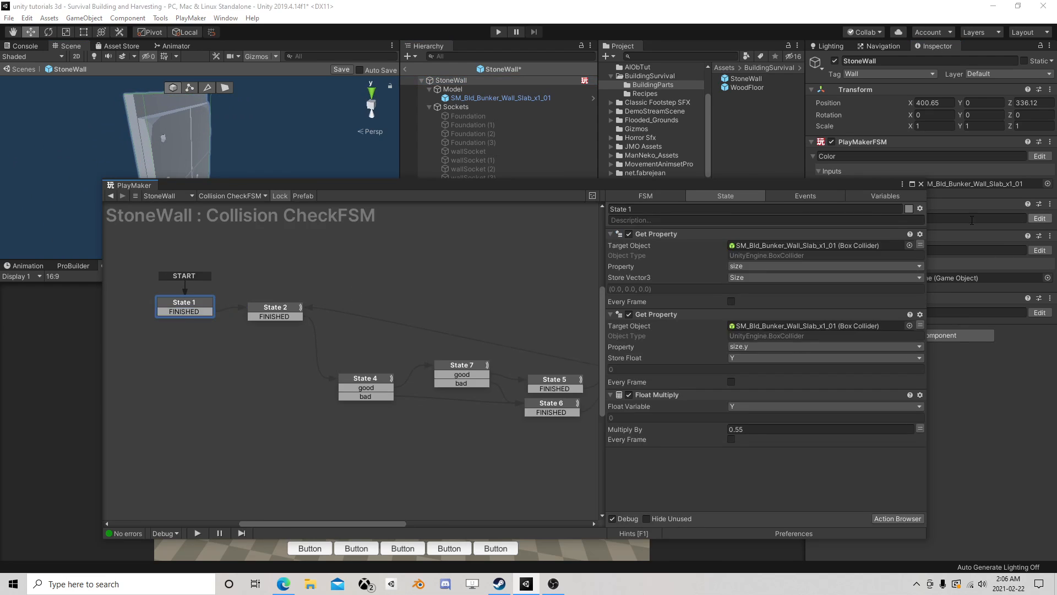
middle_click_drag(468, 329, 492, 311)
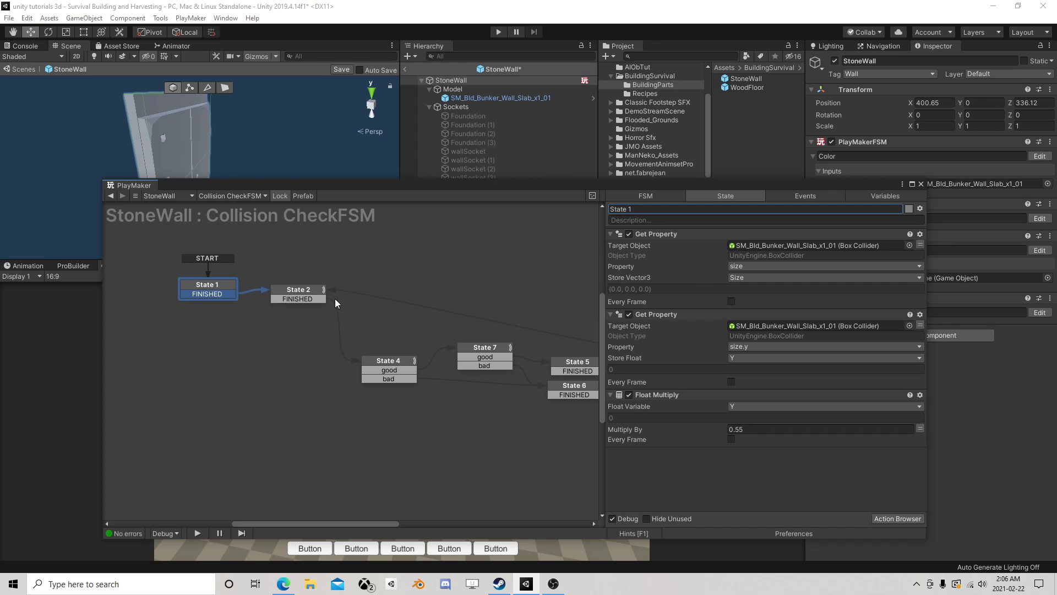
left_click(319, 289)
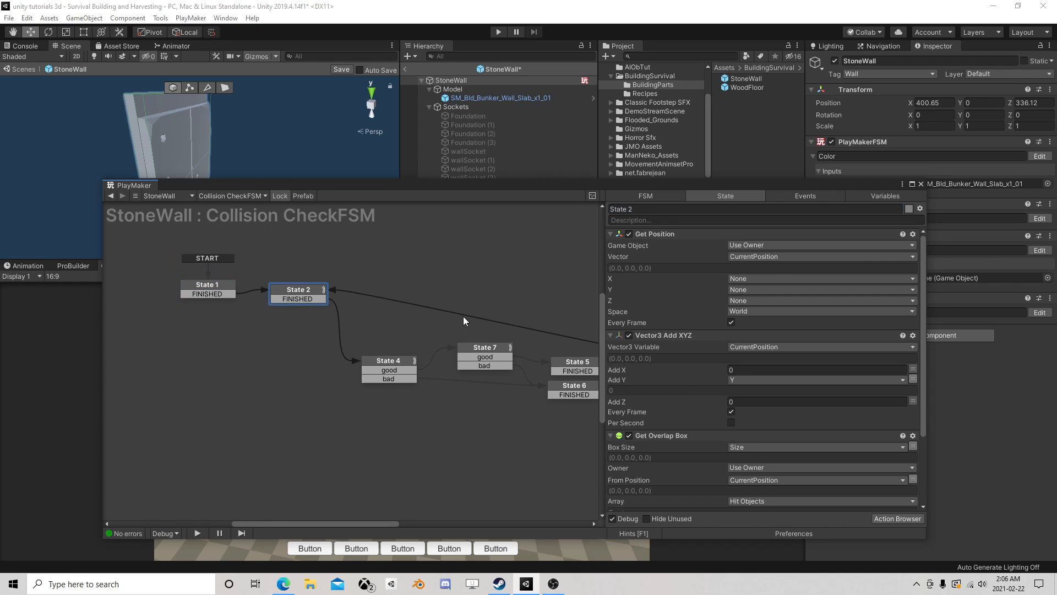
middle_click_drag(465, 323, 497, 324)
left_click(247, 291)
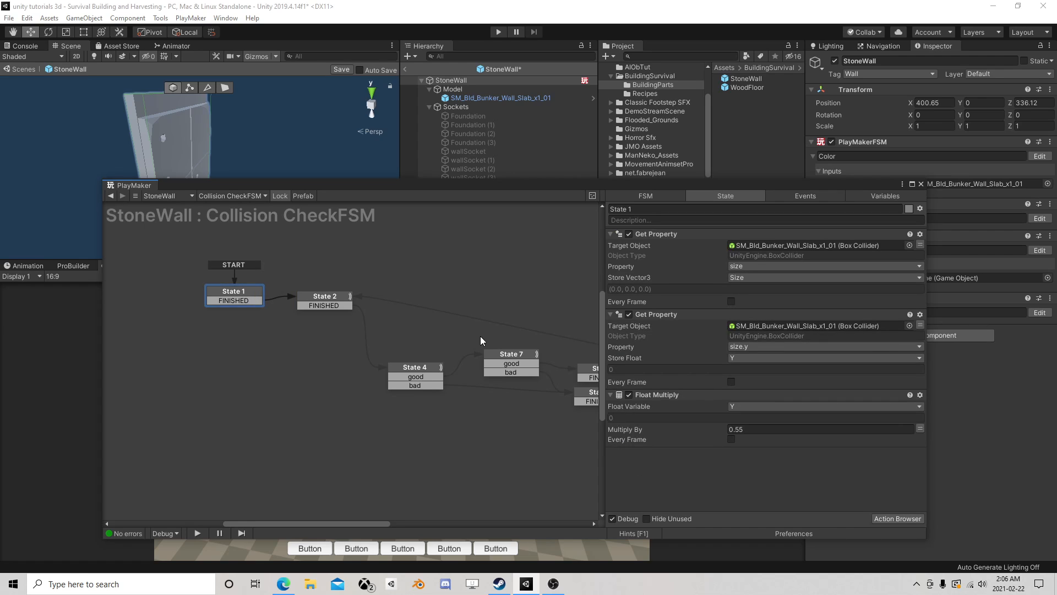
middle_click_drag(435, 313, 317, 296)
left_click(337, 323)
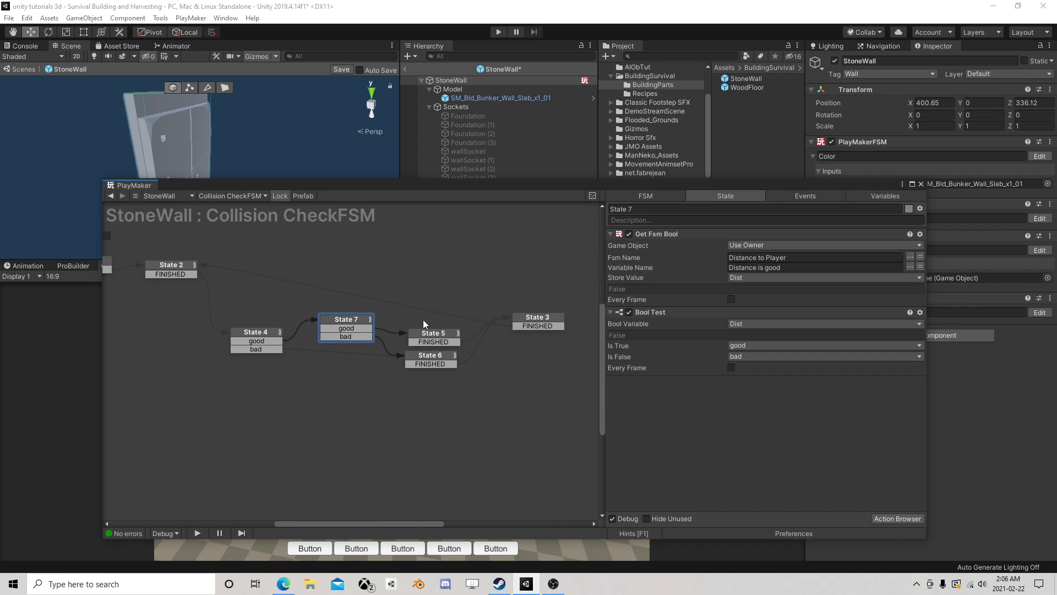
middle_click_drag(295, 302, 359, 295)
scroll(325, 277, "up", 1)
left_click(237, 261)
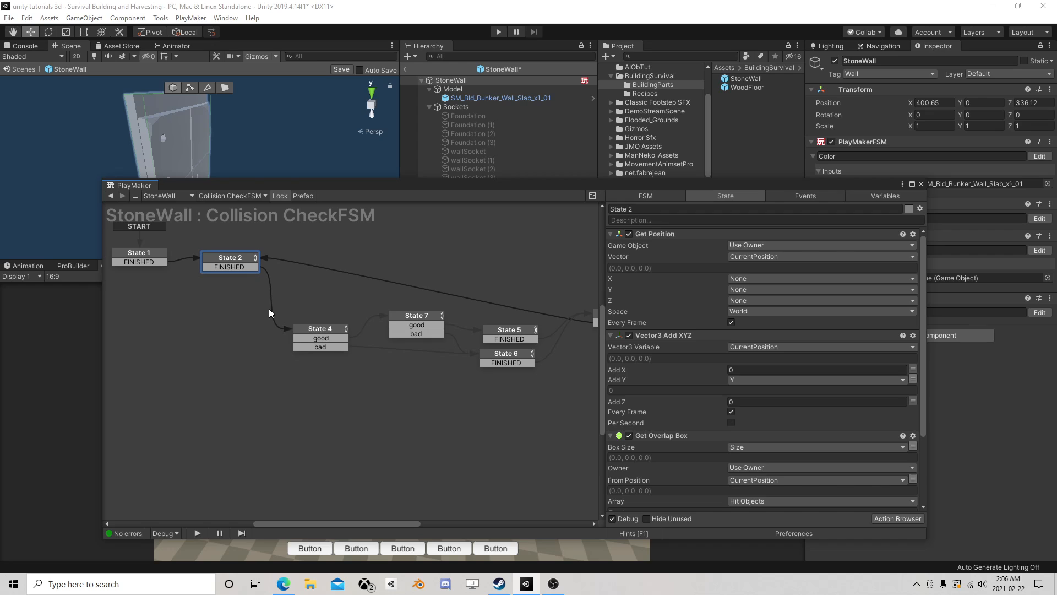
left_click(921, 183)
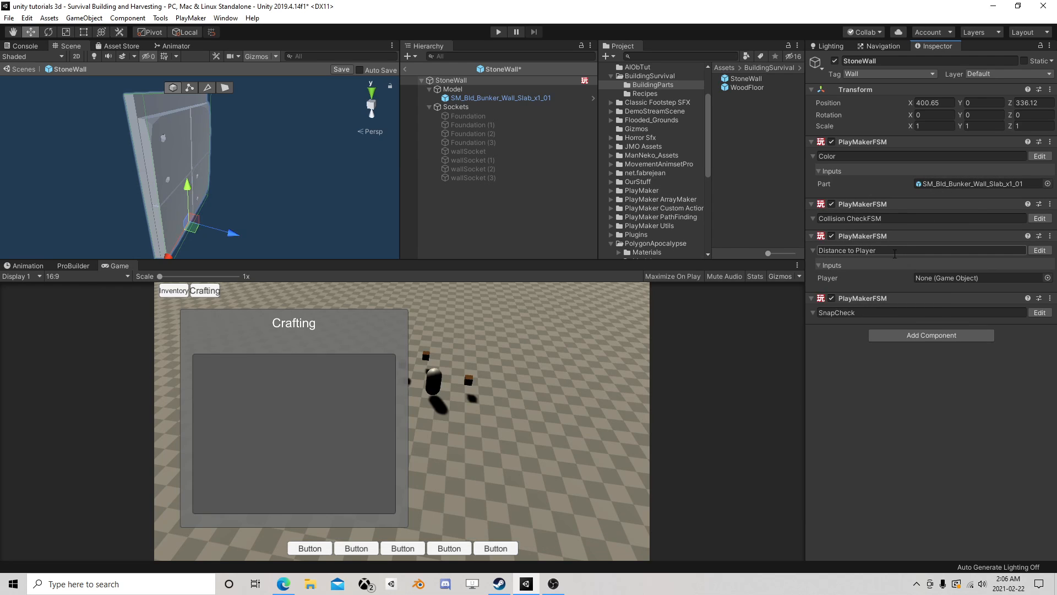
right_click_drag(345, 179, 173, 188)
middle_click_drag(273, 190, 360, 197)
right_click_drag(334, 220, 399, 172)
middle_click_drag(279, 201, 337, 164)
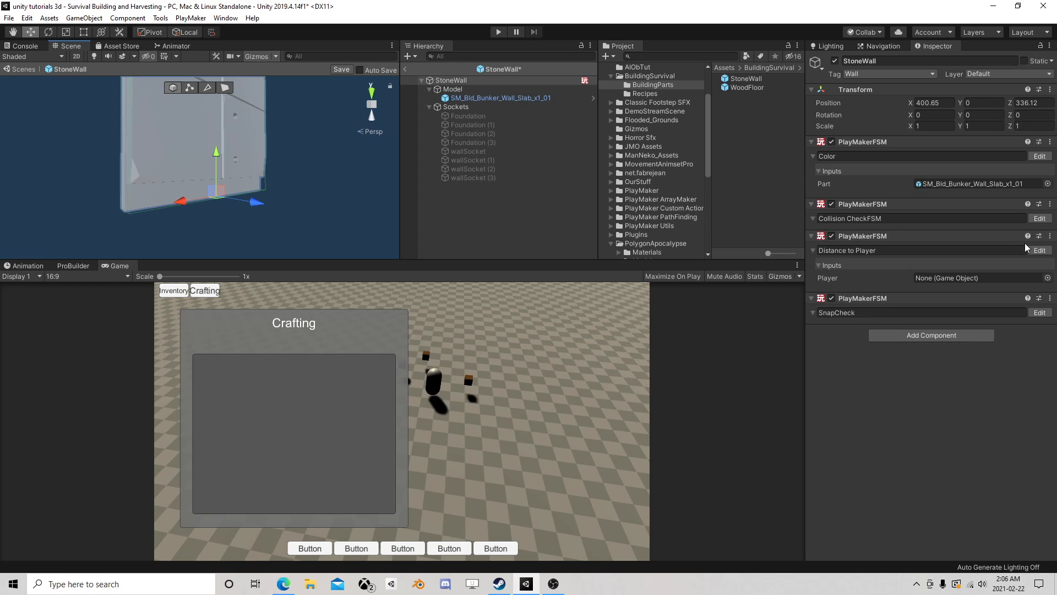
- Examine the overlap-box actions in Collision CheckFSM's State 2 and the checks in States 4 and 7
left_click(1039, 218)
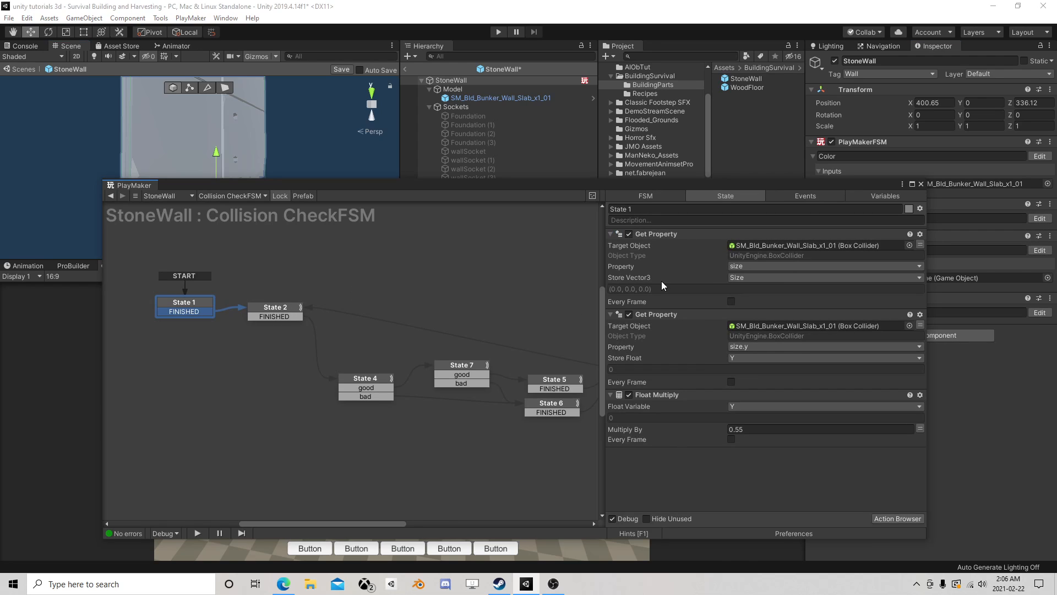
scroll(341, 348, "down", 2)
left_click(293, 316)
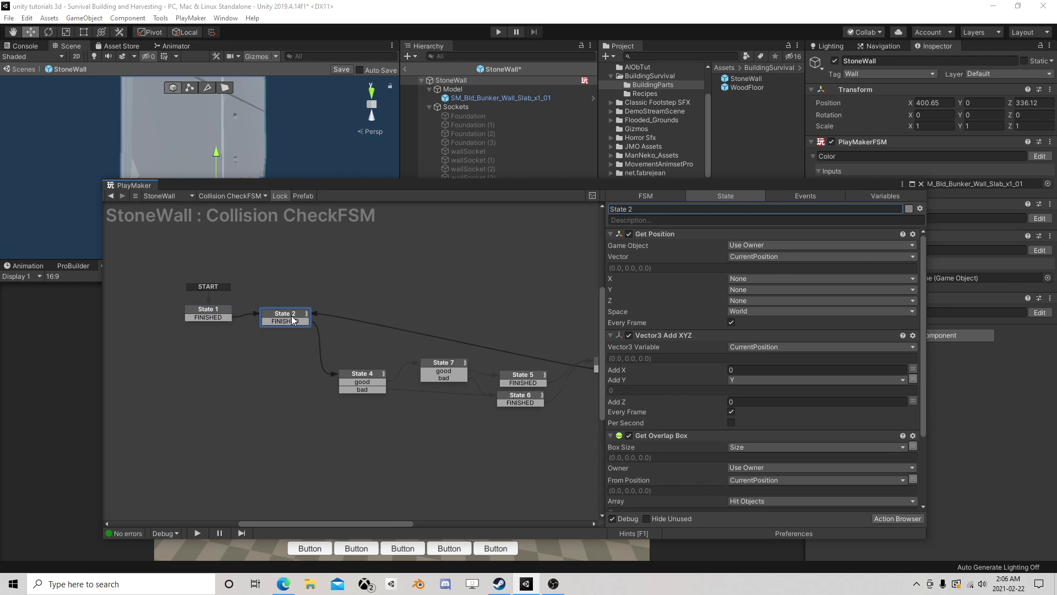
middle_click_drag(381, 335, 366, 309)
scroll(774, 403, "down", 3)
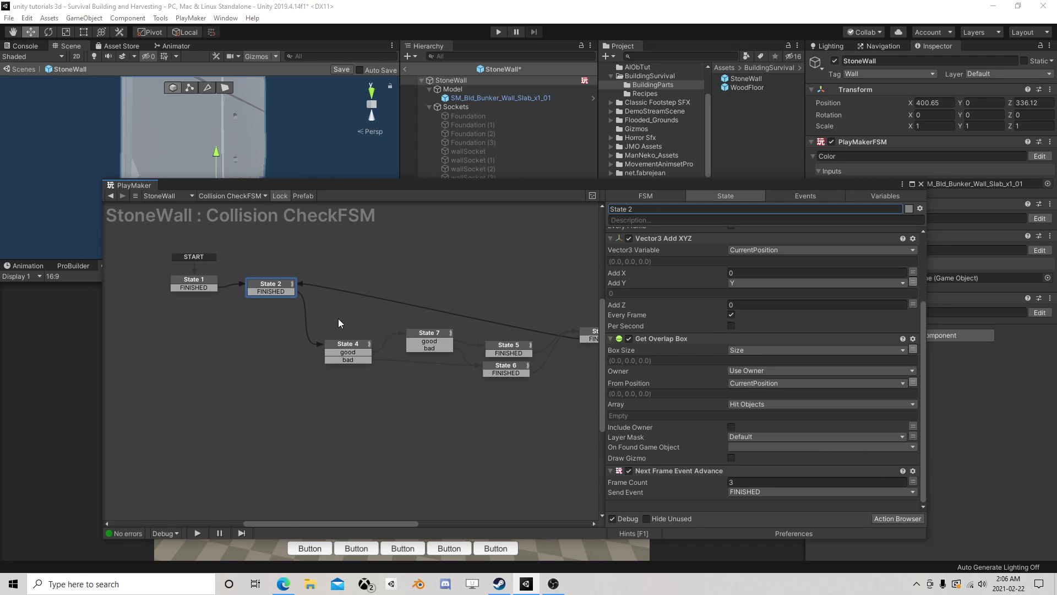
left_click(352, 350)
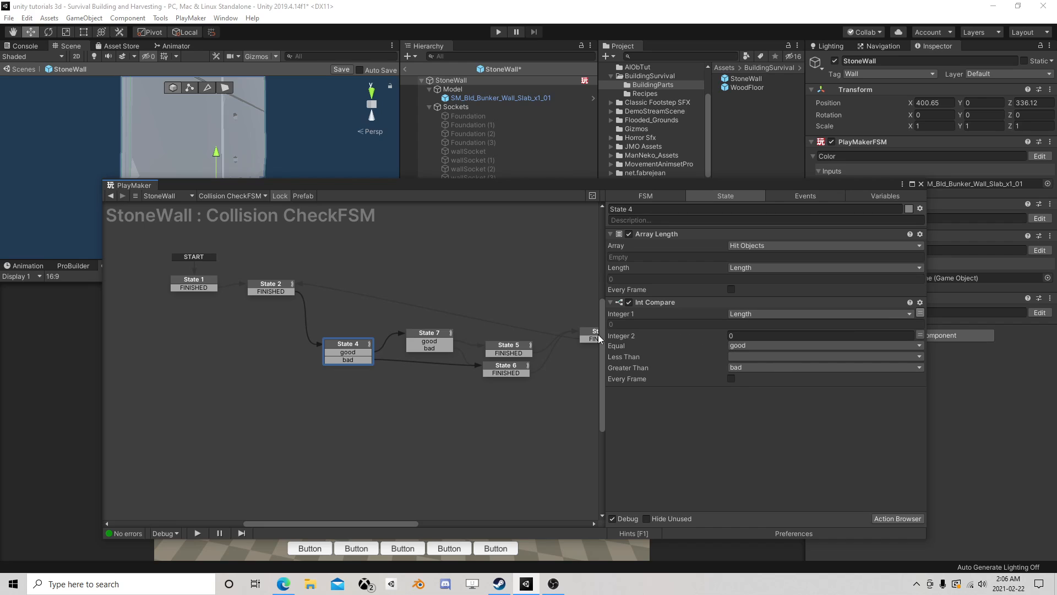
left_click(435, 338)
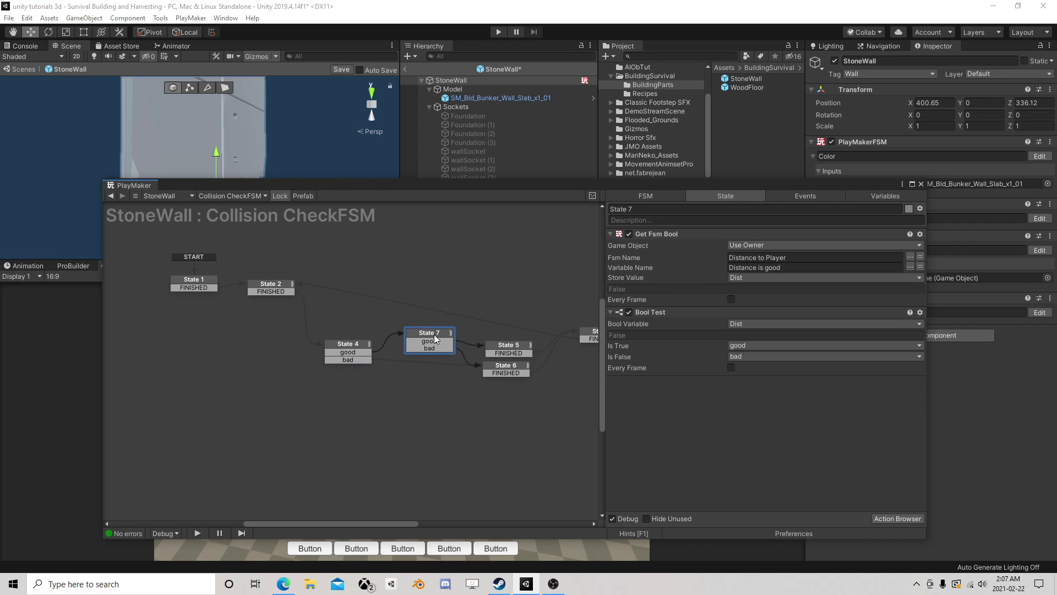
left_click(356, 344)
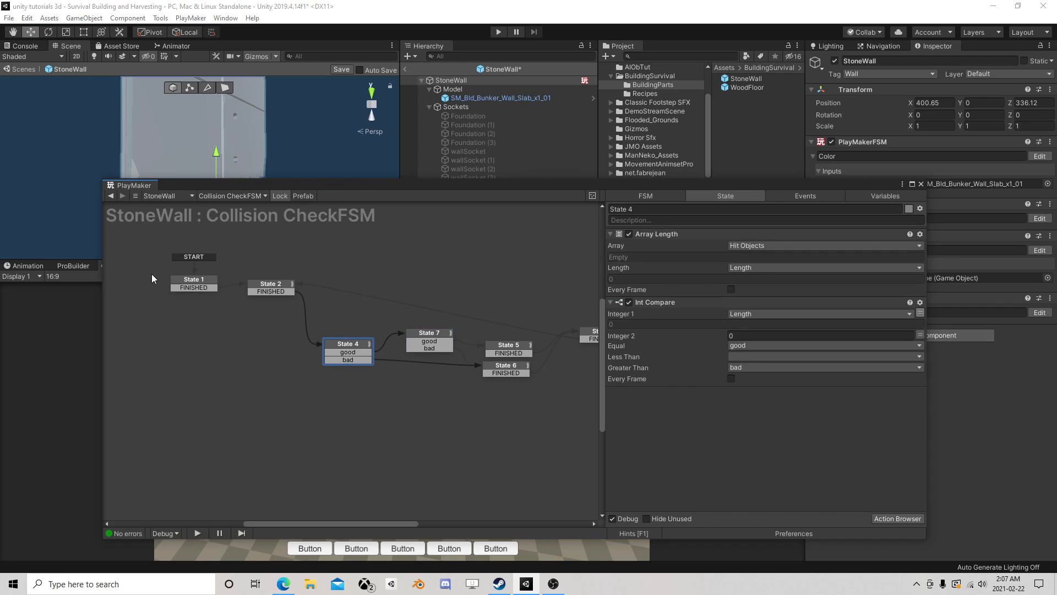
- Try to copy States 1, 2 and 4 from Collision CheckFSM into the SnapCheck FSM
left_click_drag(151, 273, 386, 406)
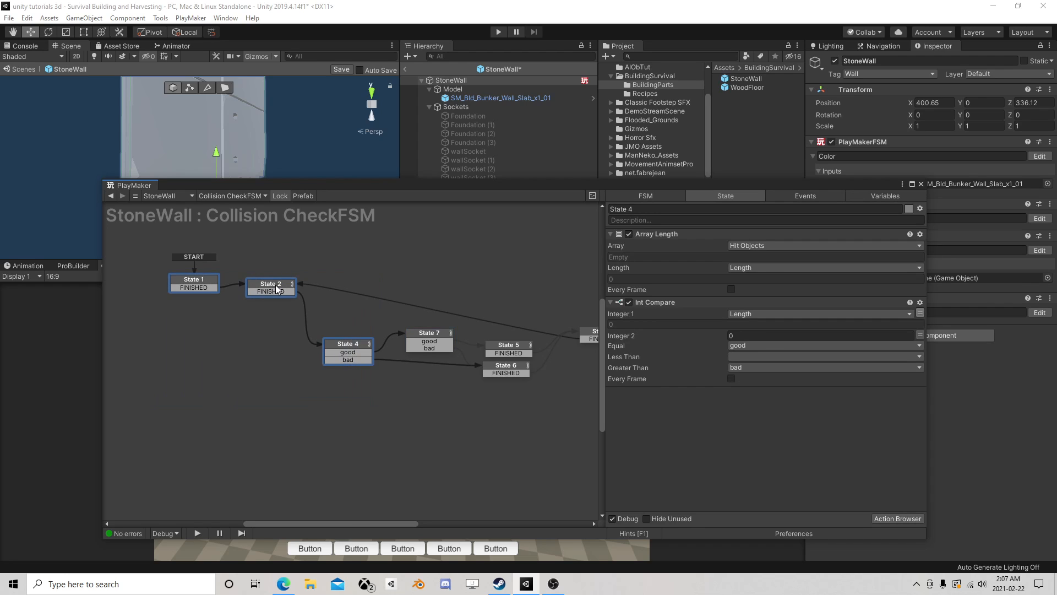
right_click(276, 285)
left_click(333, 348)
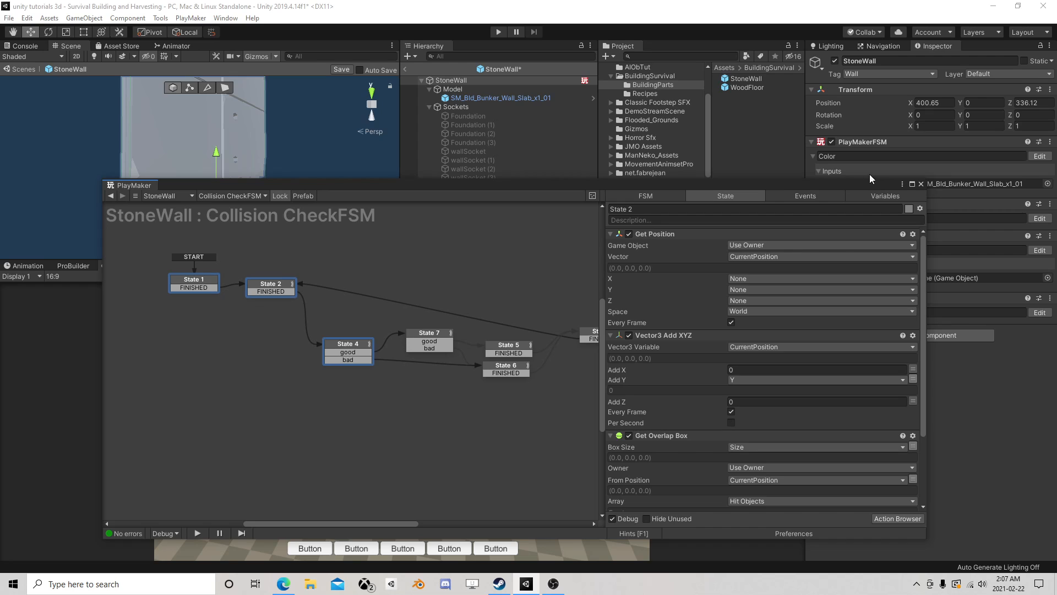
left_click(921, 183)
left_click(1039, 312)
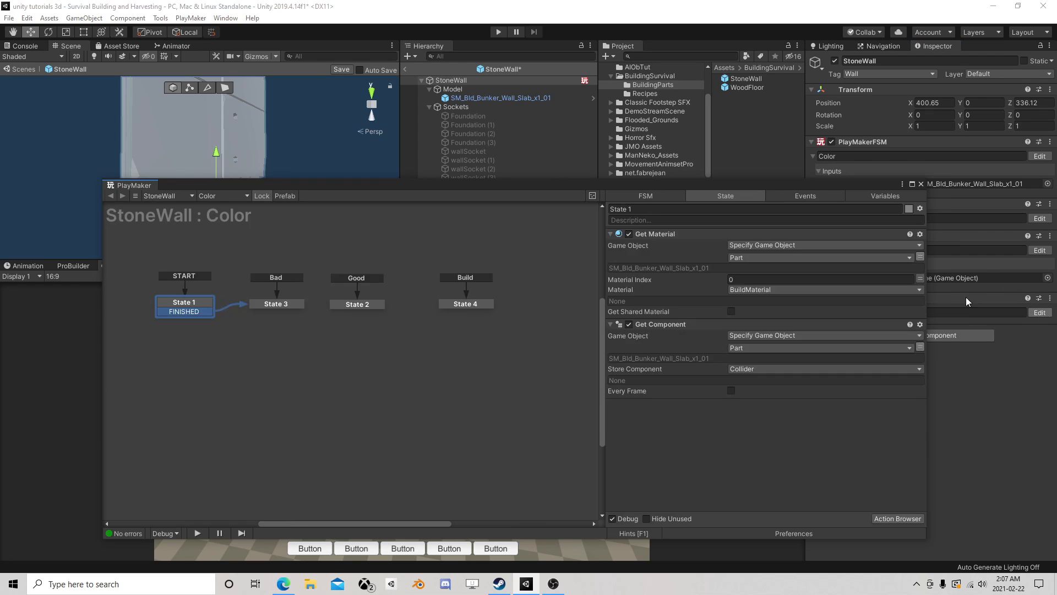
right_click(250, 336)
left_click(701, 226)
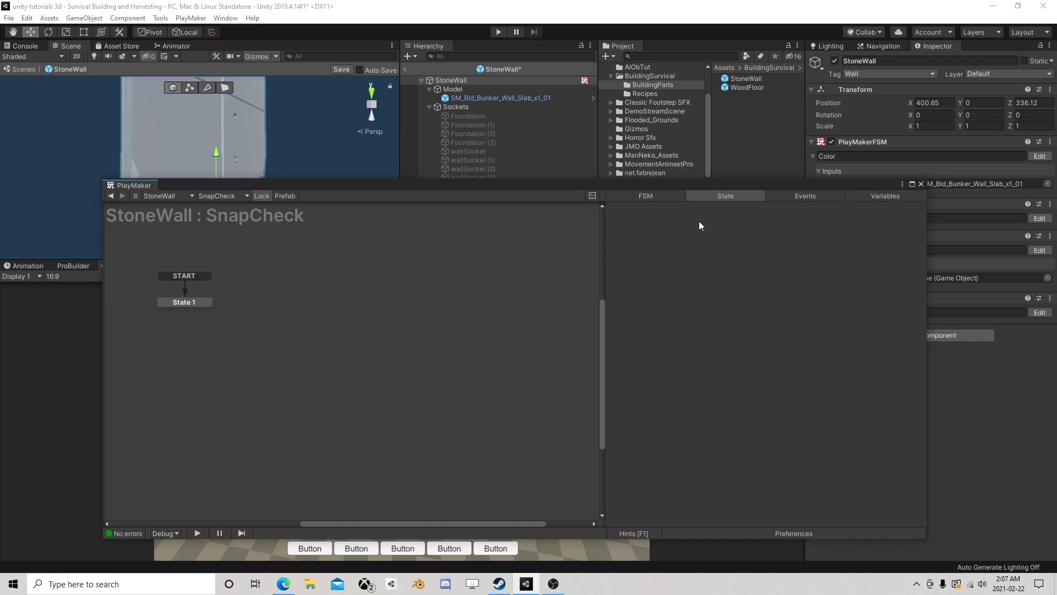
left_click(1039, 250)
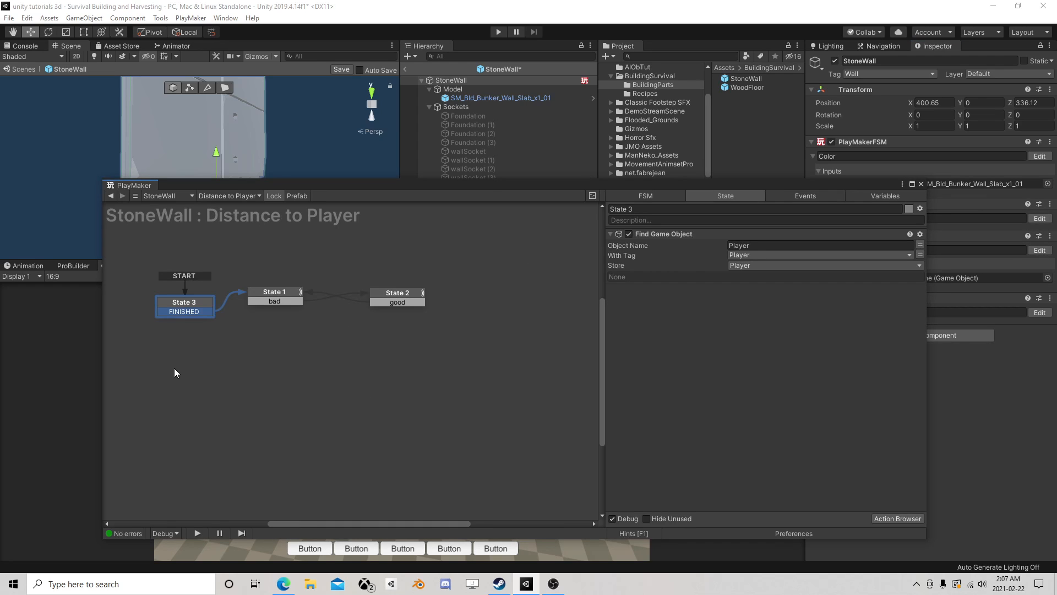
- Copy States 1, 2 and 4 of Collision CheckFSM and paste them into the SnapCheck FSM
left_click(1039, 218)
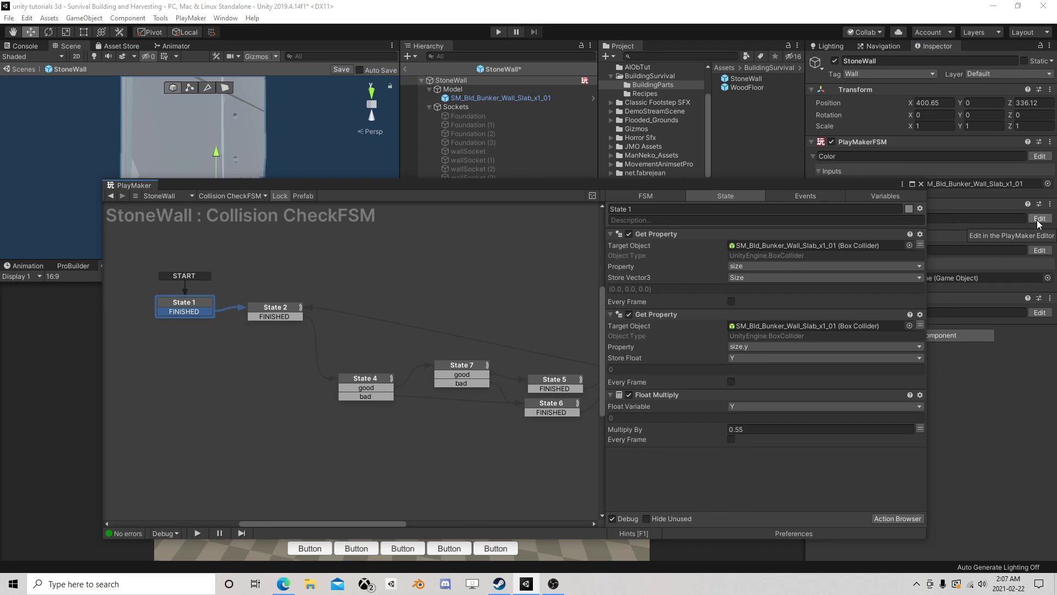
left_click_drag(139, 290, 414, 424)
right_click(290, 317)
left_click(322, 371)
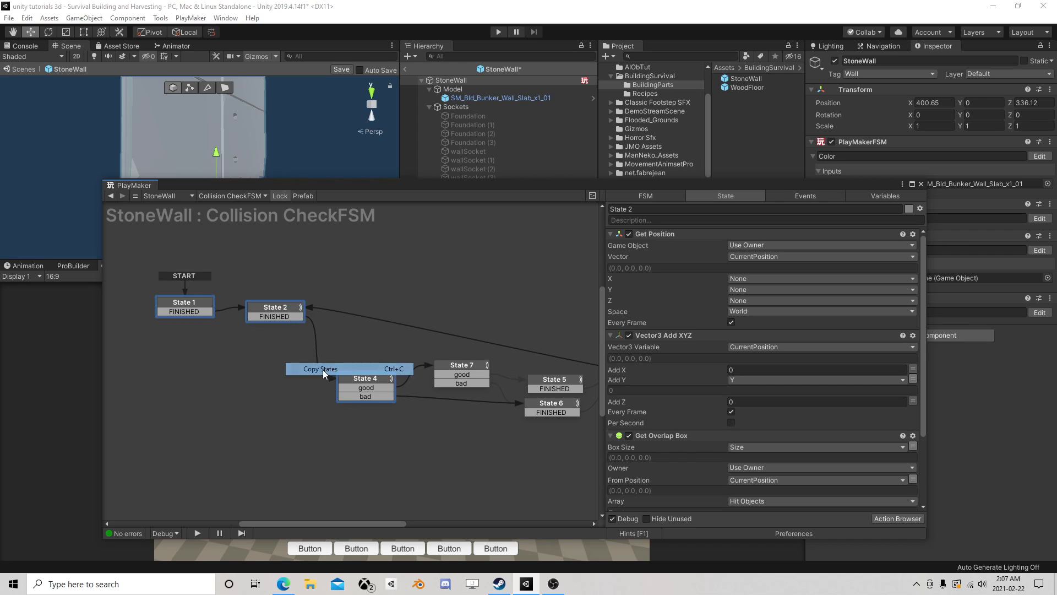
left_click(1039, 313)
right_click(224, 335)
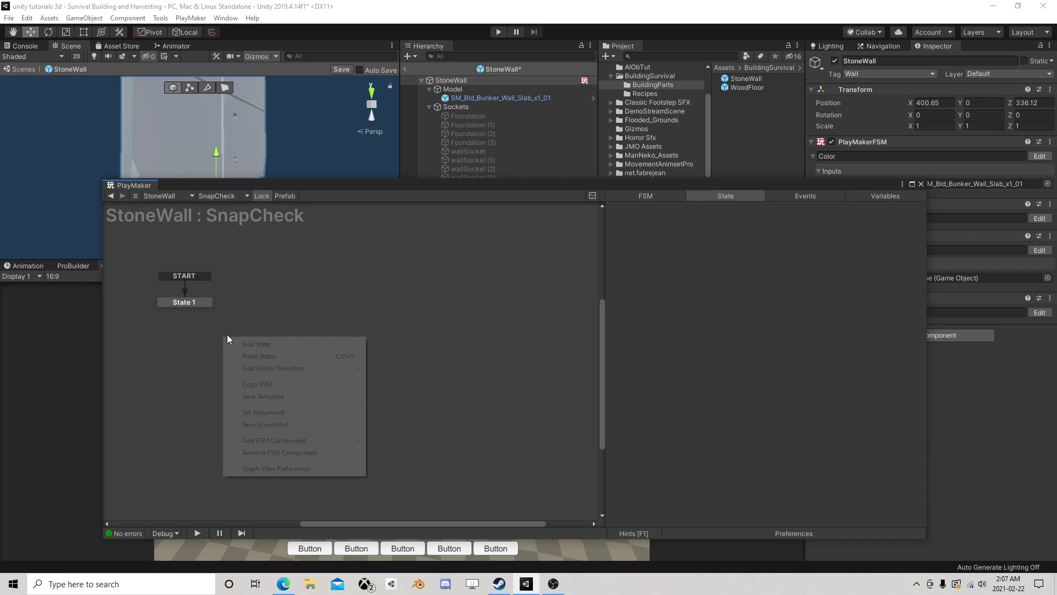
left_click(250, 357)
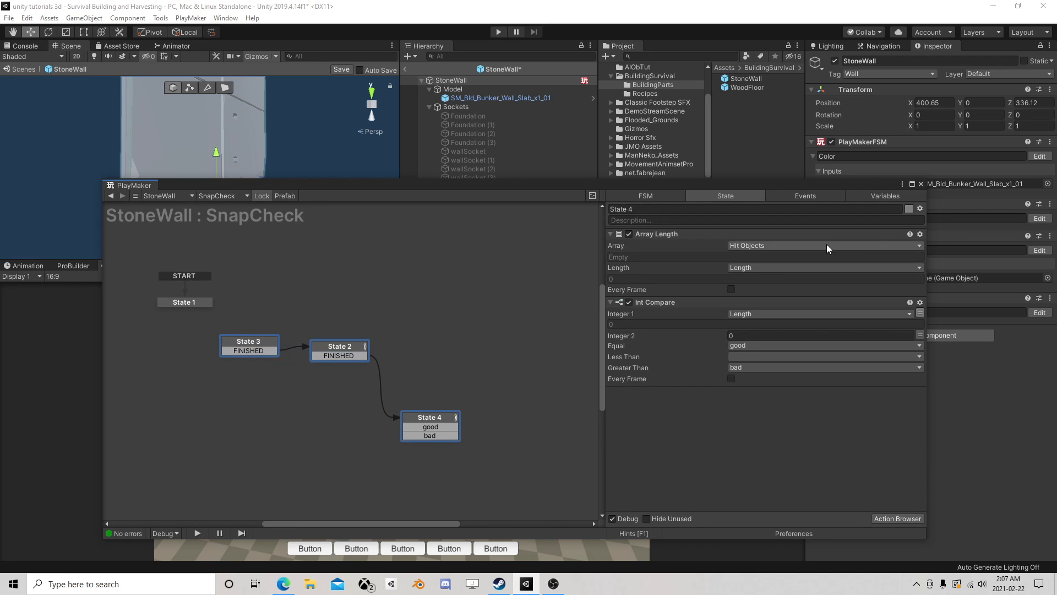
- Set the pasted State 3 as SnapCheck's start state and delete the empty State 1
left_click(921, 184)
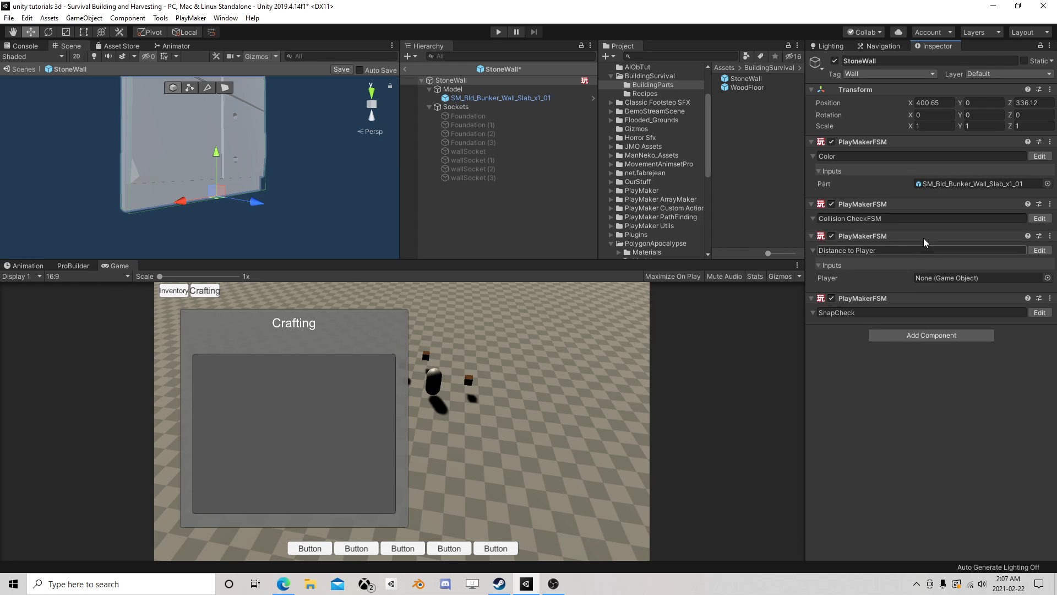
left_click(1040, 312)
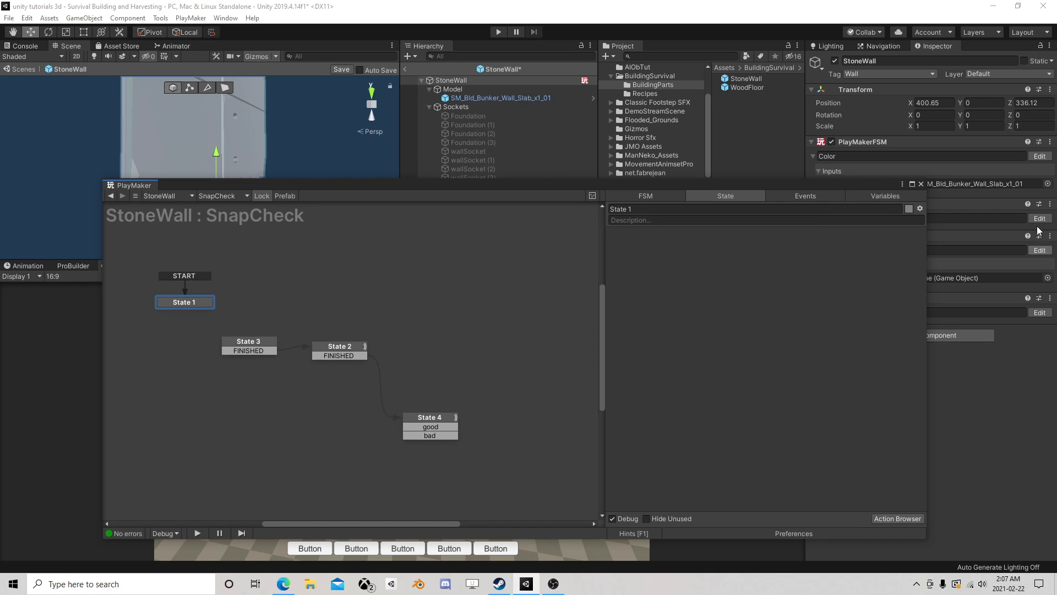
right_click(253, 345)
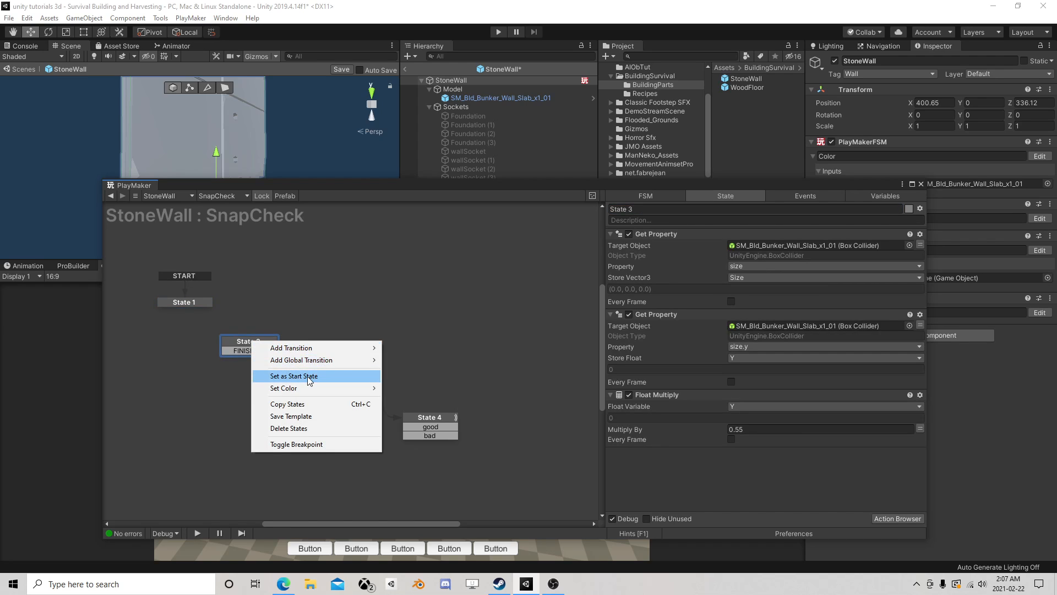
left_click(309, 376)
left_click(197, 304)
key("Delete")
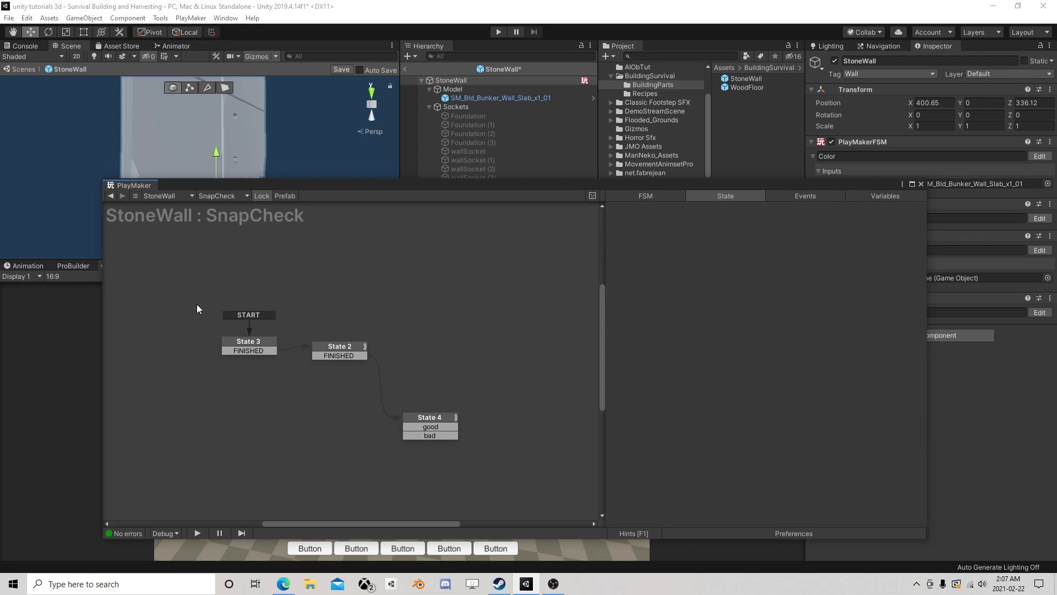
- Move States 3, 2 and 4 together up and to the left in the SnapCheck graph
left_click_drag(238, 327, 487, 454)
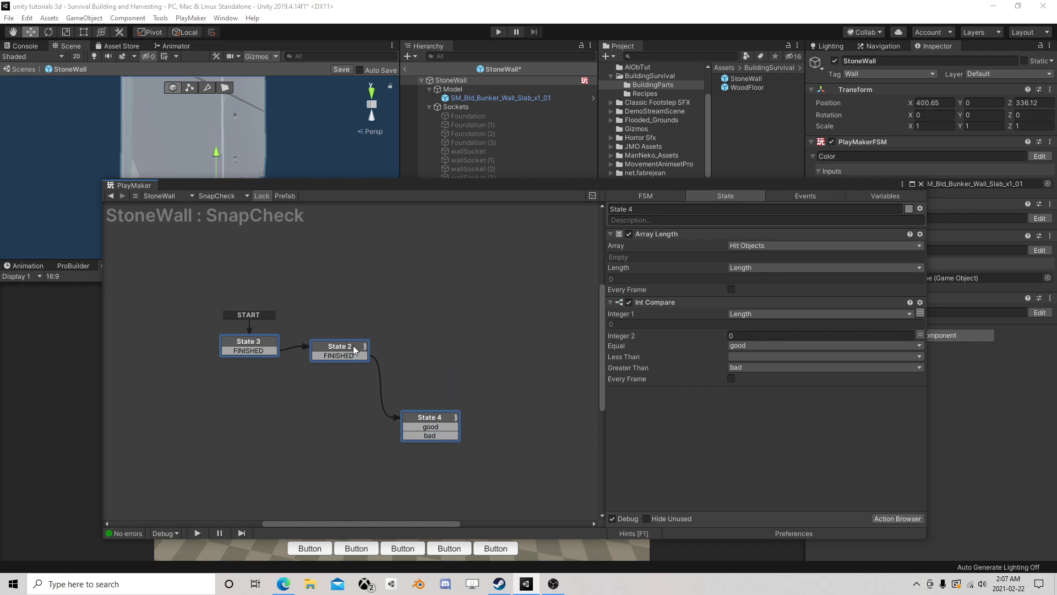
left_click_drag(352, 345, 300, 315)
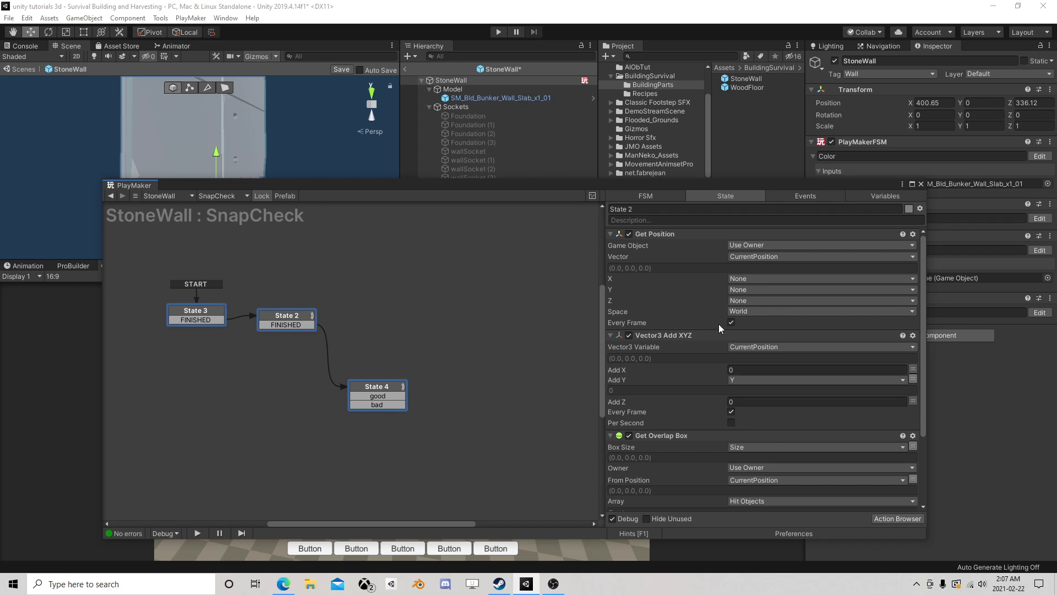
- Set the Layer Mask of State 2's Get Overlap Box action to SocketLayer
scroll(719, 323, "down", 3)
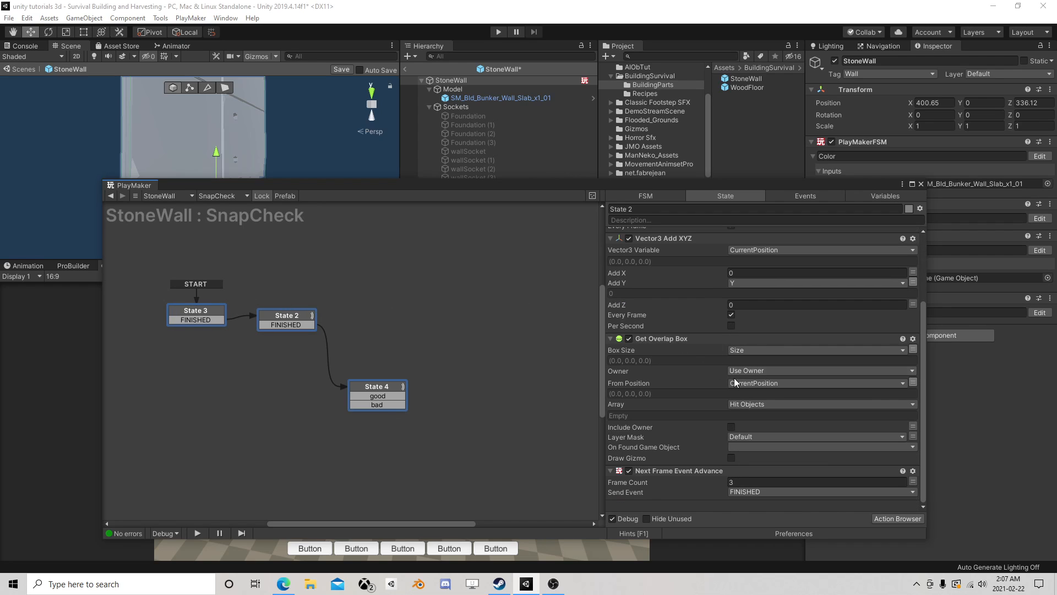
left_click(738, 437)
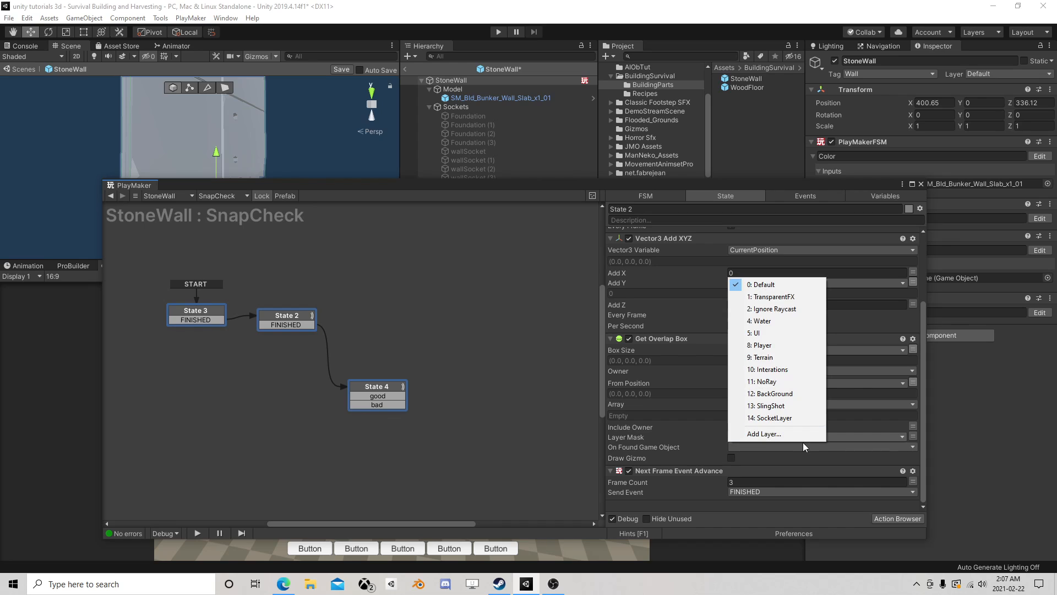
left_click(784, 420)
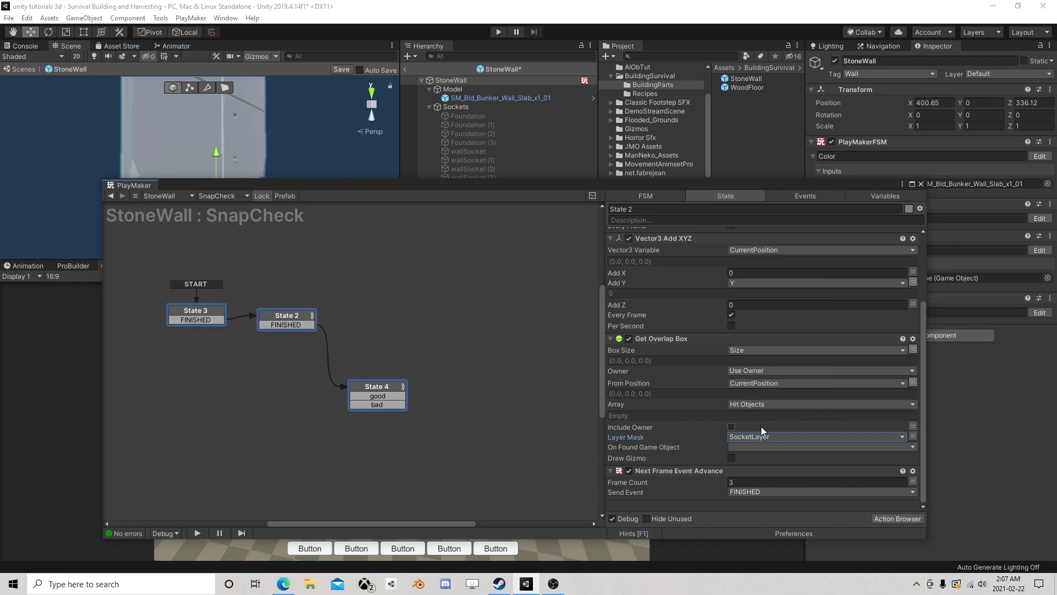
- Add a new State 1 above State 4 in the SnapCheck graph and connect State 4's good event to it
left_click(375, 386)
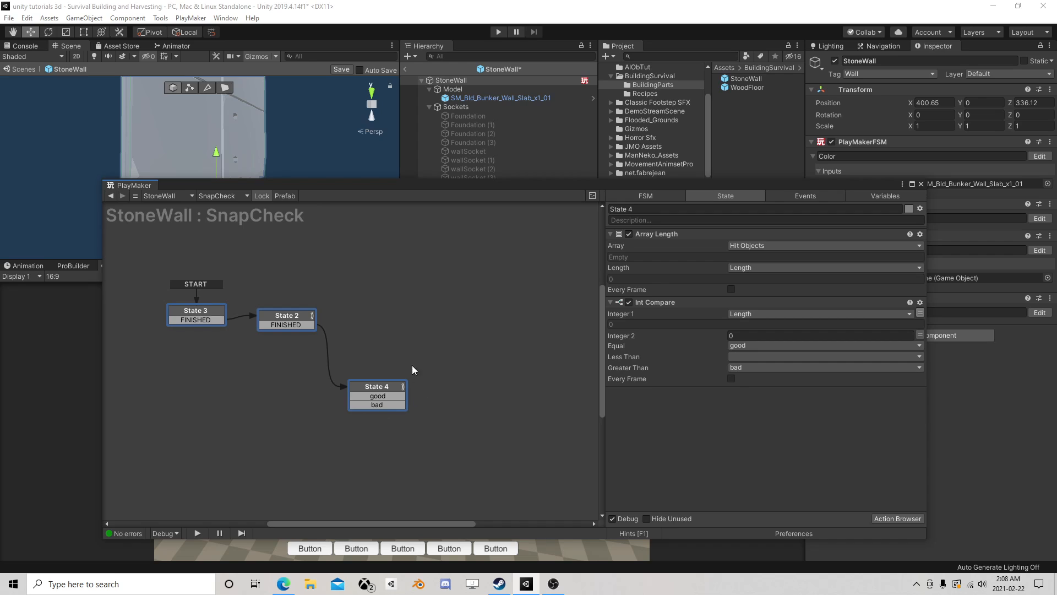
right_click(382, 286)
left_click(401, 291)
left_click(395, 387)
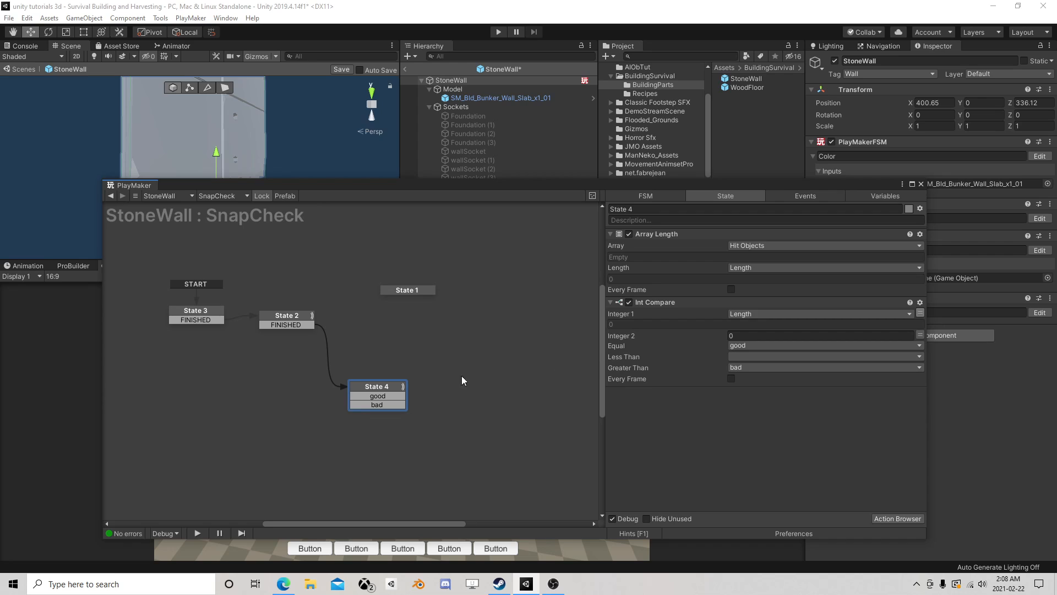
left_click(391, 396)
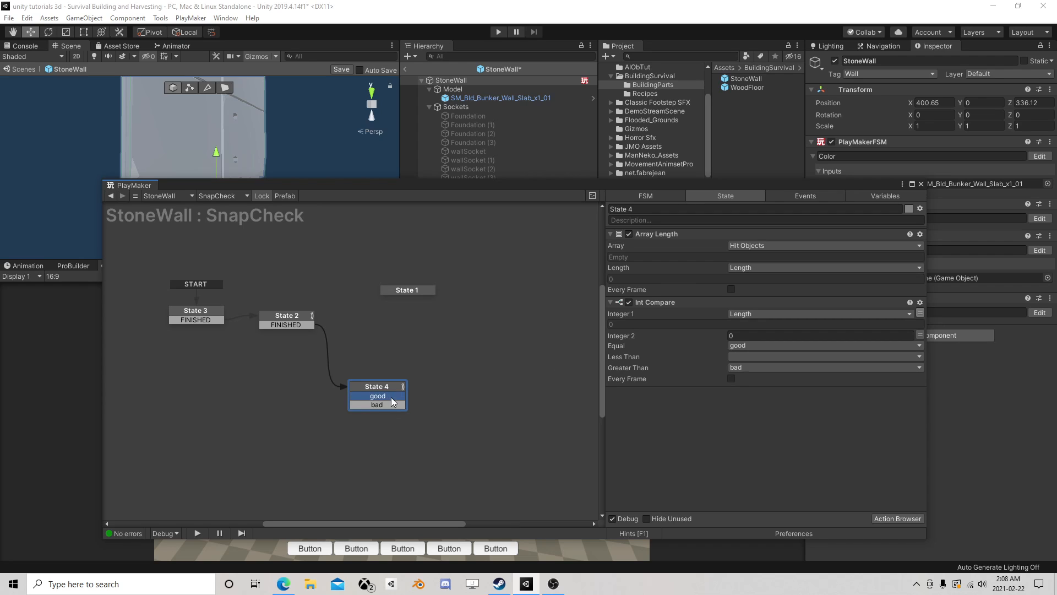
left_click(297, 322)
left_click_drag(388, 396, 317, 319)
- Give State 1 a FINISHED transition that leads back to State 2
right_click(414, 289)
mouse_move(468, 295)
left_click(567, 293)
- Add a Next Frame Event action sending FINISHED to State 1, and move the state closer to State 2
left_click(412, 288)
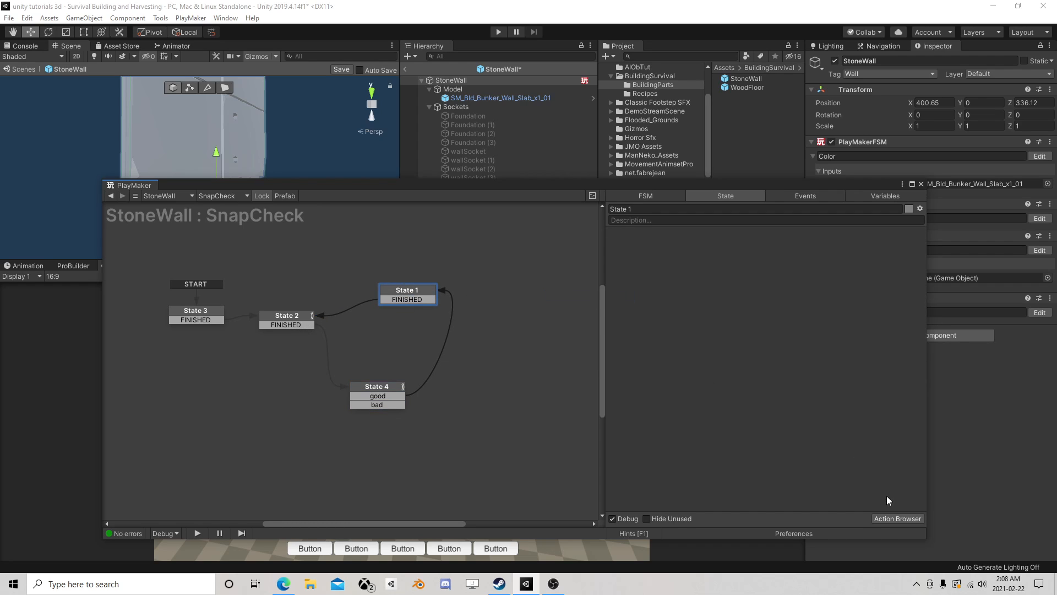
left_click(896, 518)
type("ne")
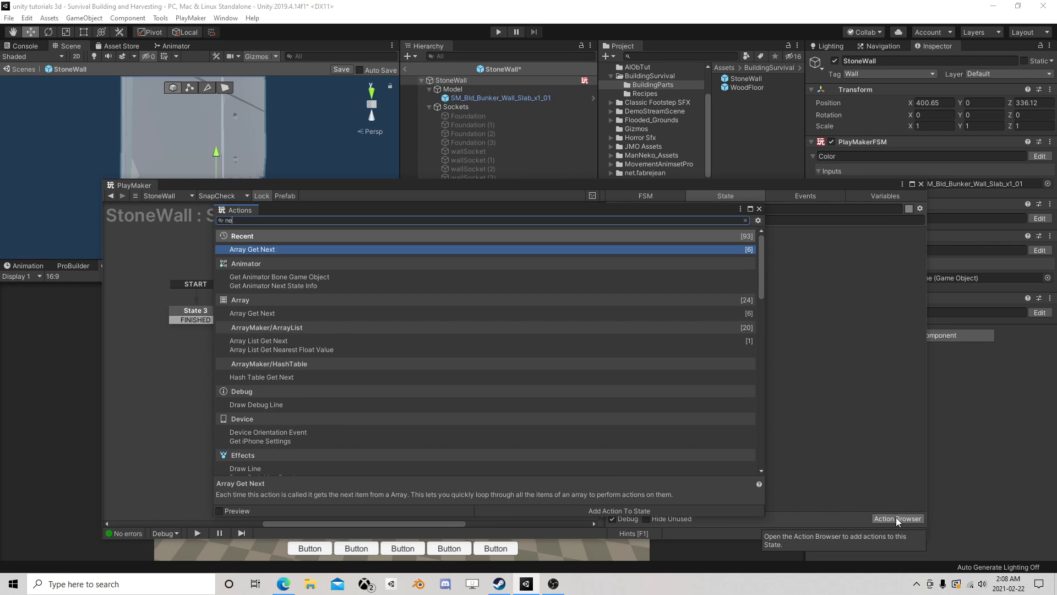
type("xt fra")
left_click(270, 256)
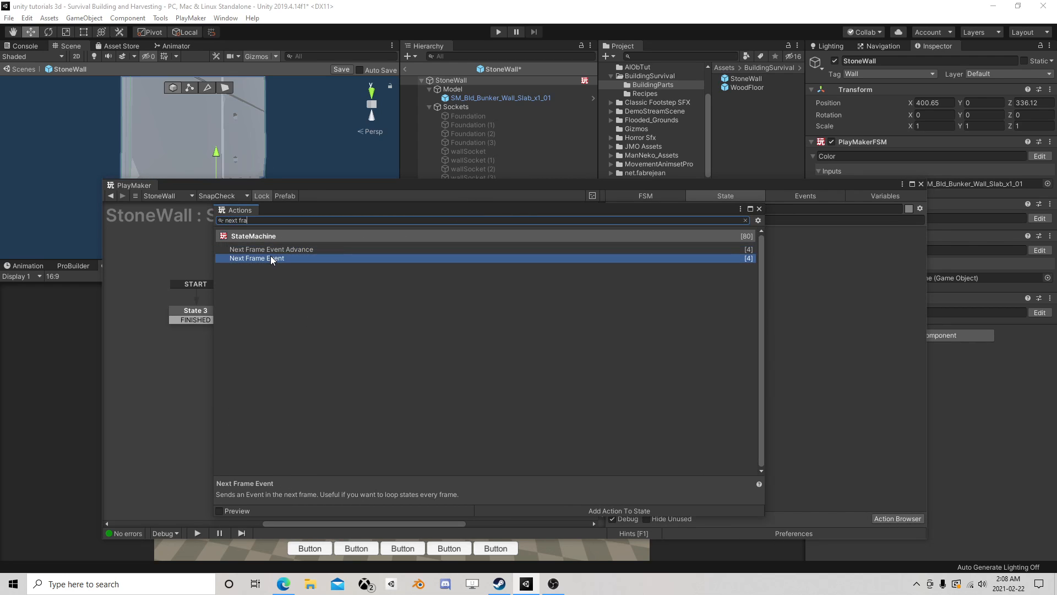
double_click(270, 256)
left_click(759, 209)
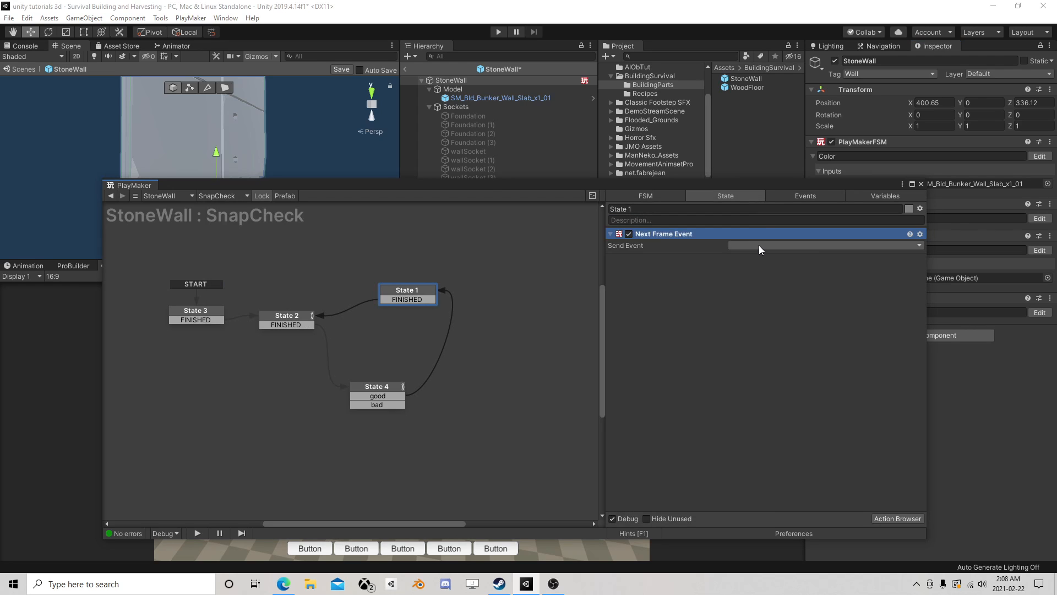
left_click(759, 246)
left_click(748, 269)
left_click_drag(431, 290, 383, 281)
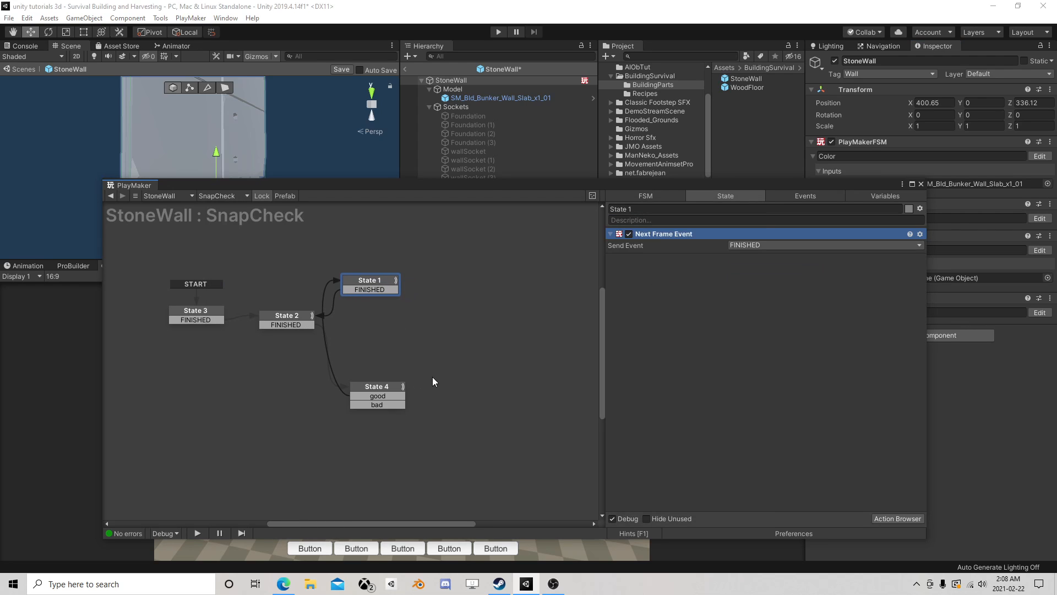
- Add State 5 to the right of State 4 and connect State 4's bad event to it
right_click(450, 342)
left_click(482, 347)
left_click(374, 387)
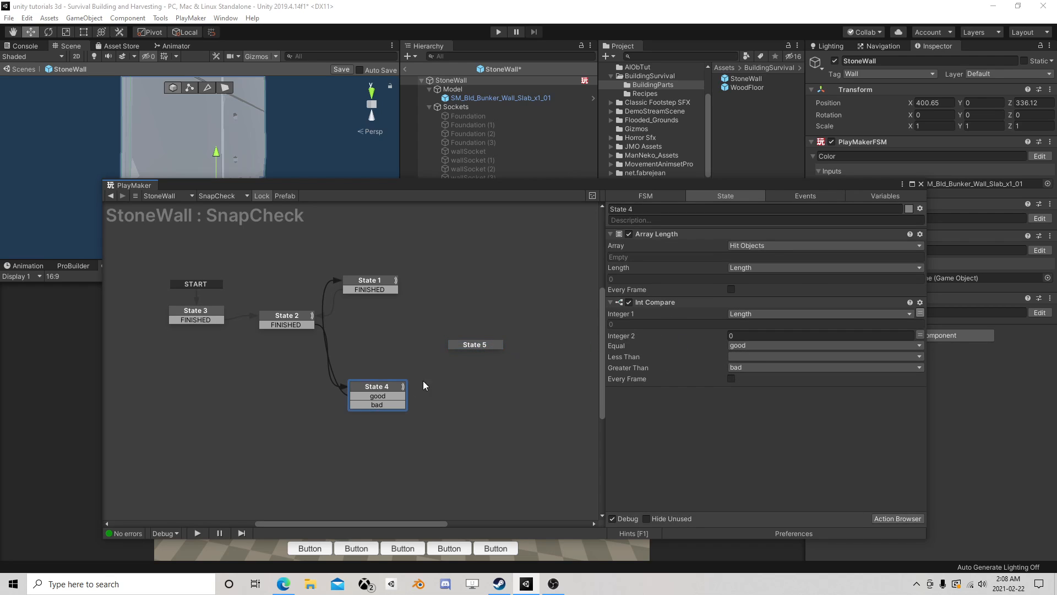
left_click_drag(396, 404, 470, 345)
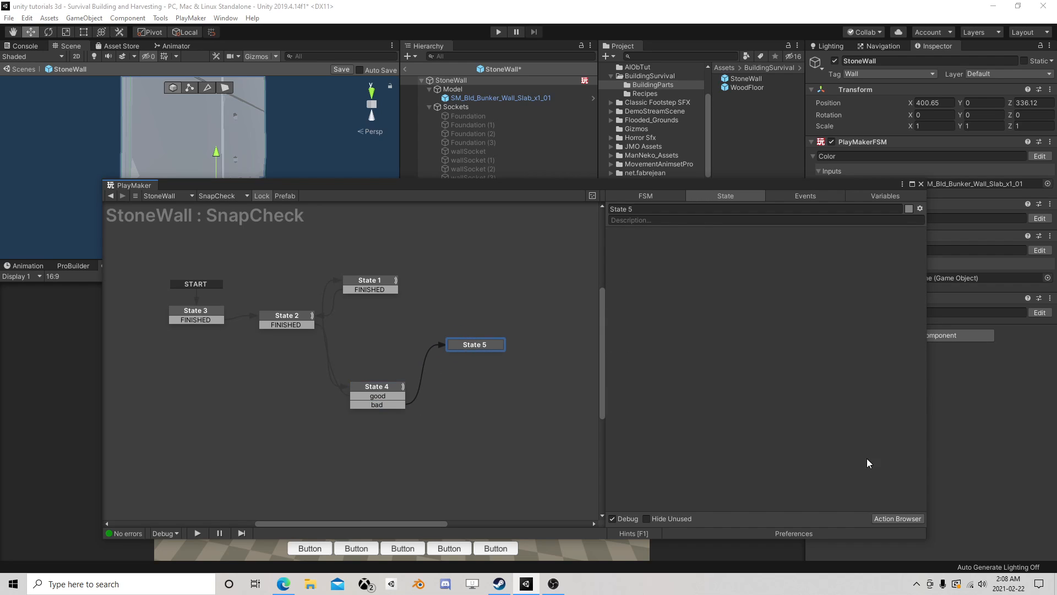
- Add a Get Tag action to State 5 and duplicate it within the same state
left_click(899, 518)
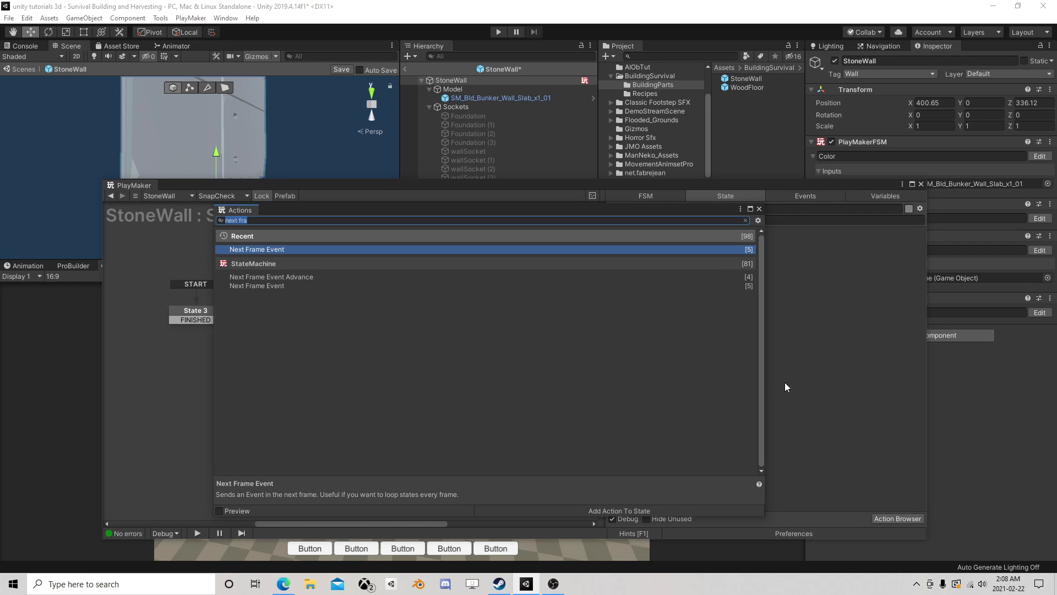
type("get tag")
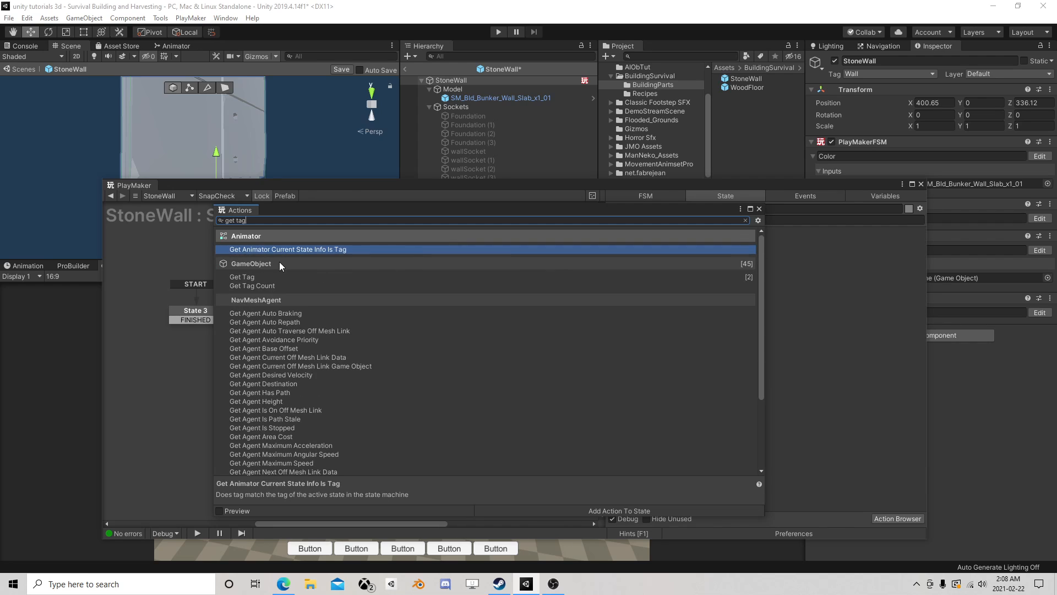
double_click(253, 276)
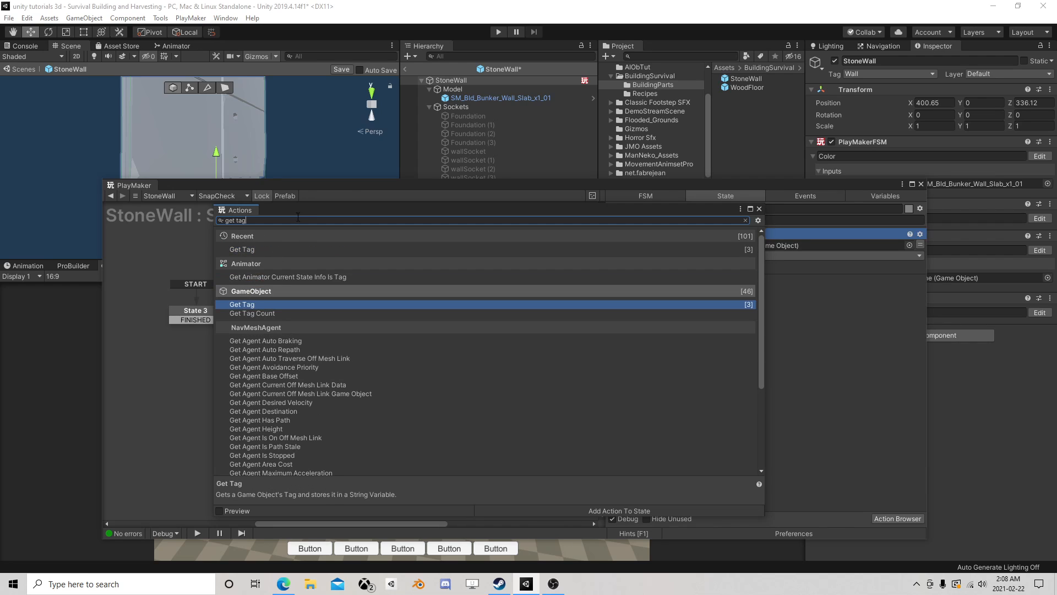
left_click(760, 209)
right_click(662, 233)
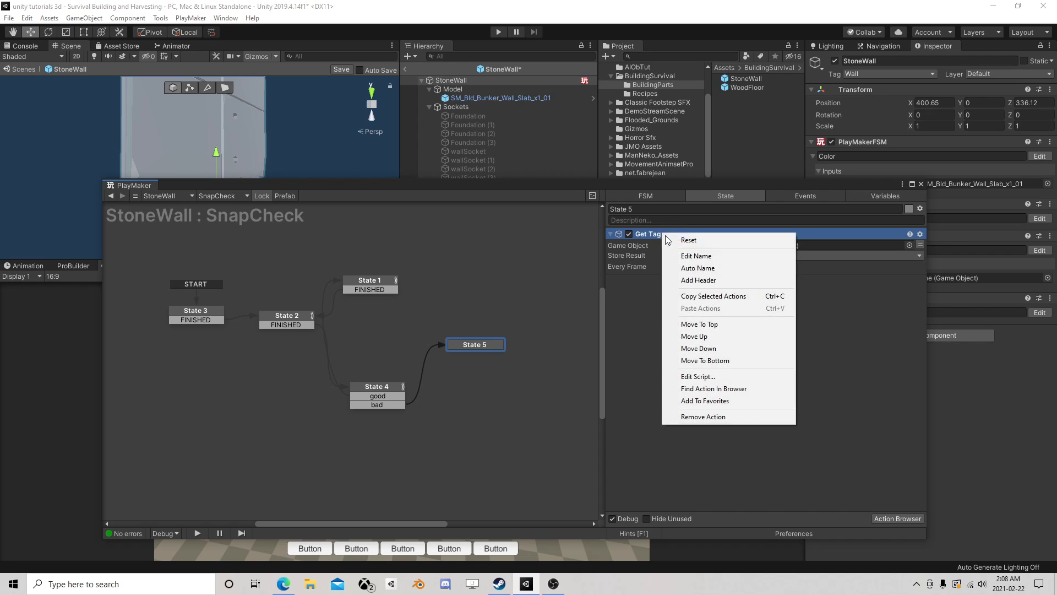
left_click(699, 295)
right_click(646, 296)
left_click(679, 392)
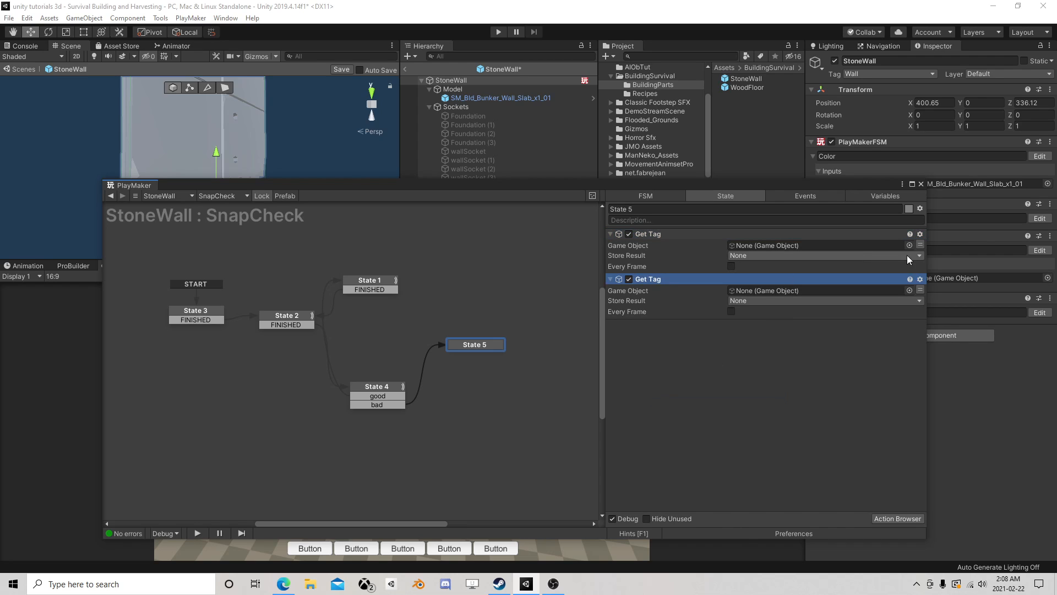
- Add a Get Owner action to State 3 that stores the game object in a new variable named self
left_click(202, 315)
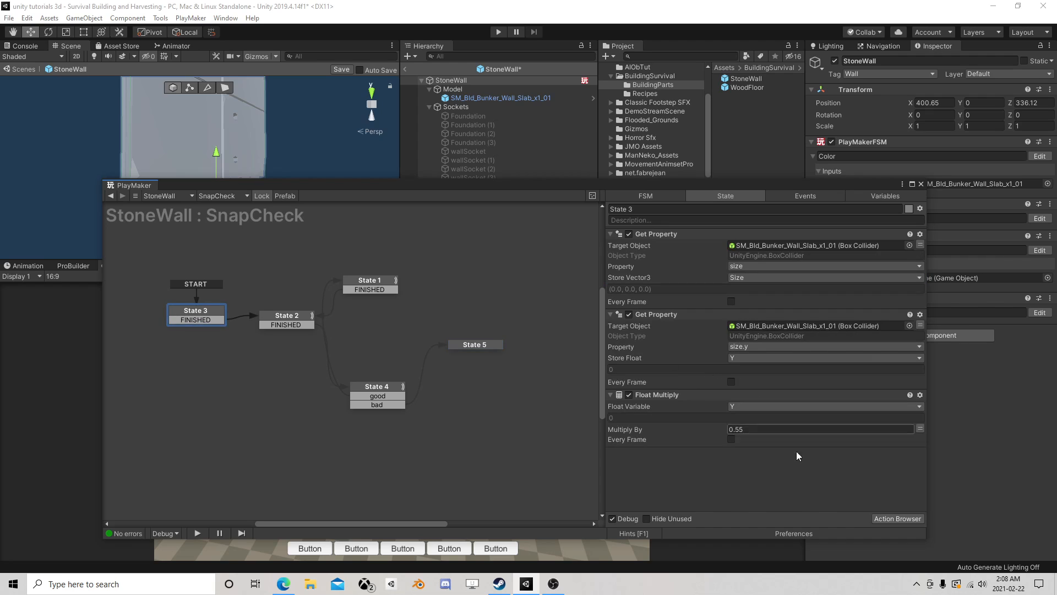
left_click(902, 520)
type("o")
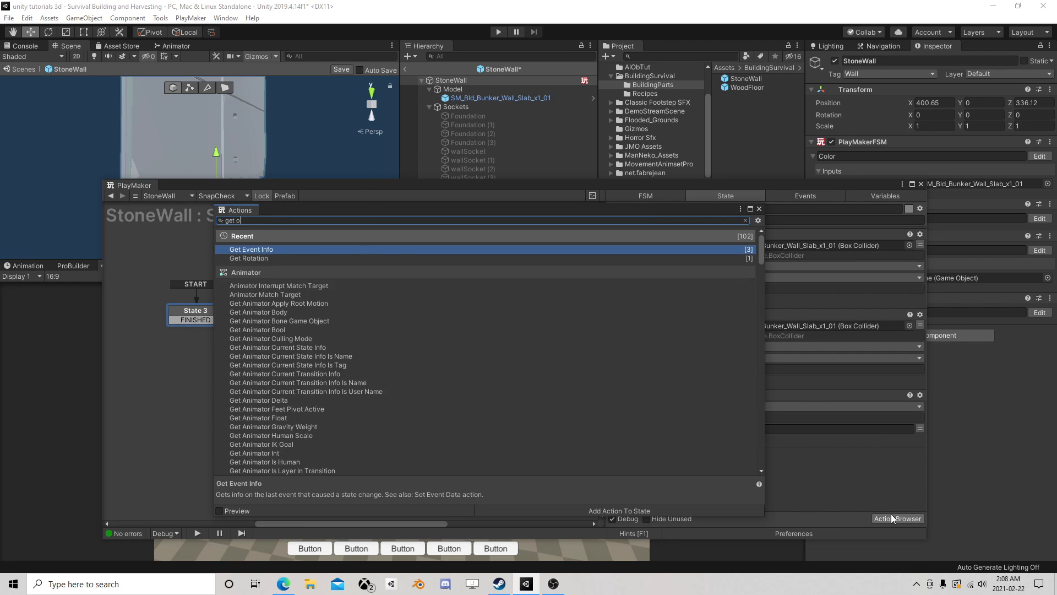
type("wn")
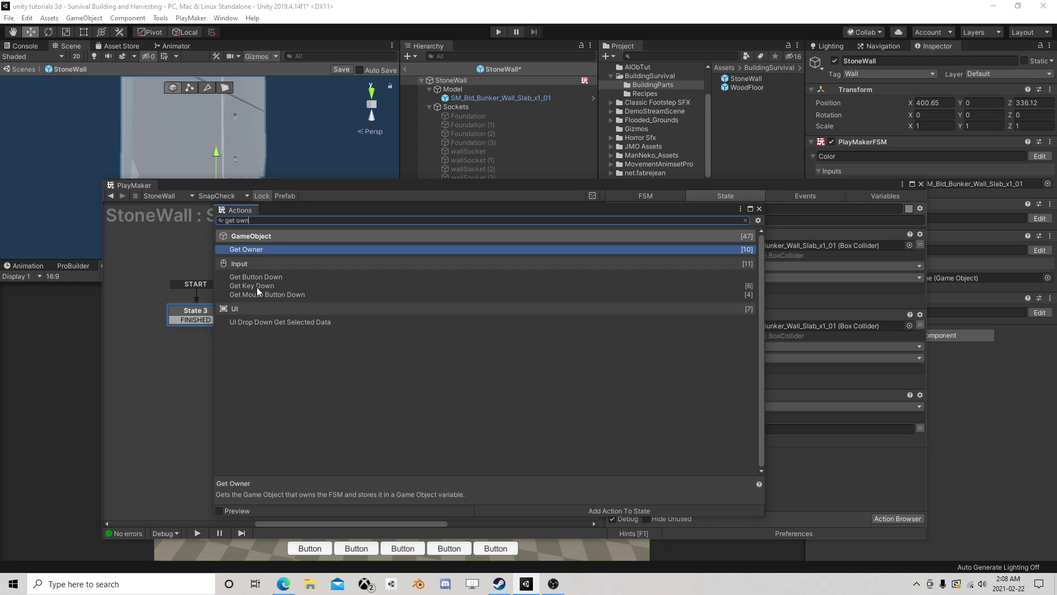
double_click(251, 250)
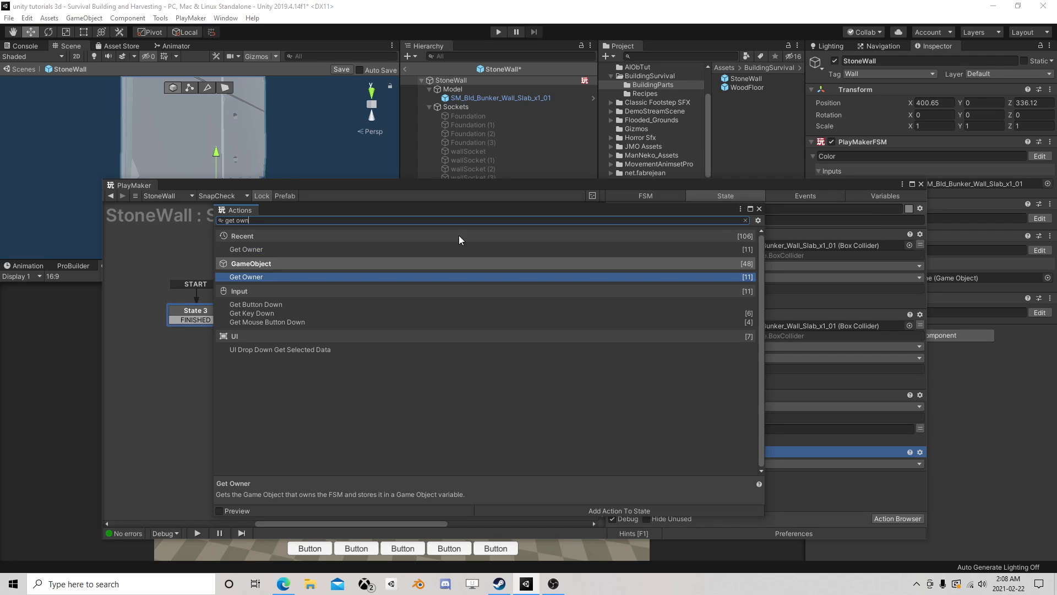
left_click(758, 209)
left_click(751, 463)
left_click(767, 502)
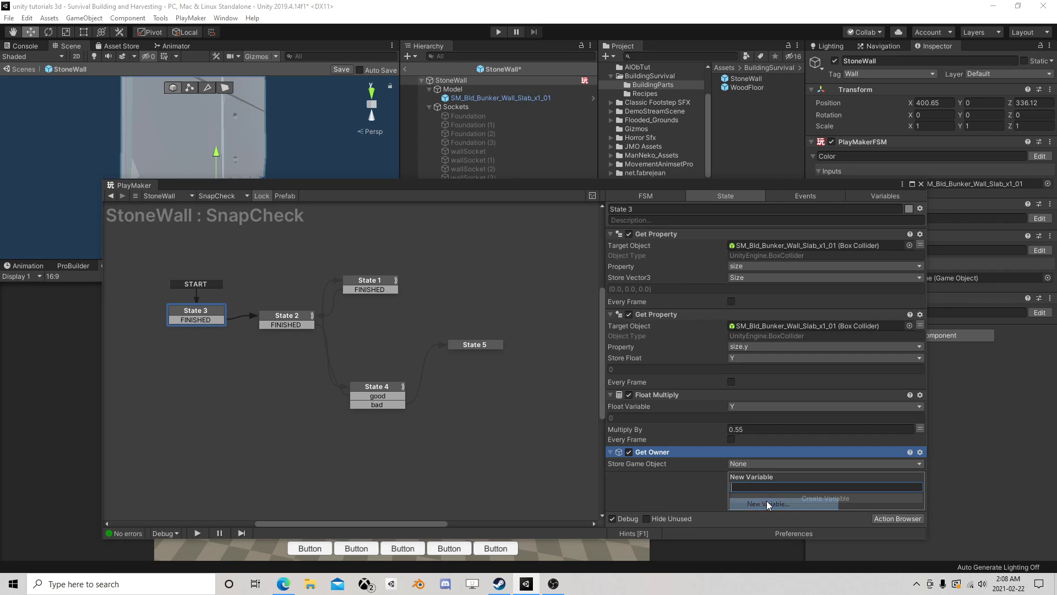
type("self")
key("Return")
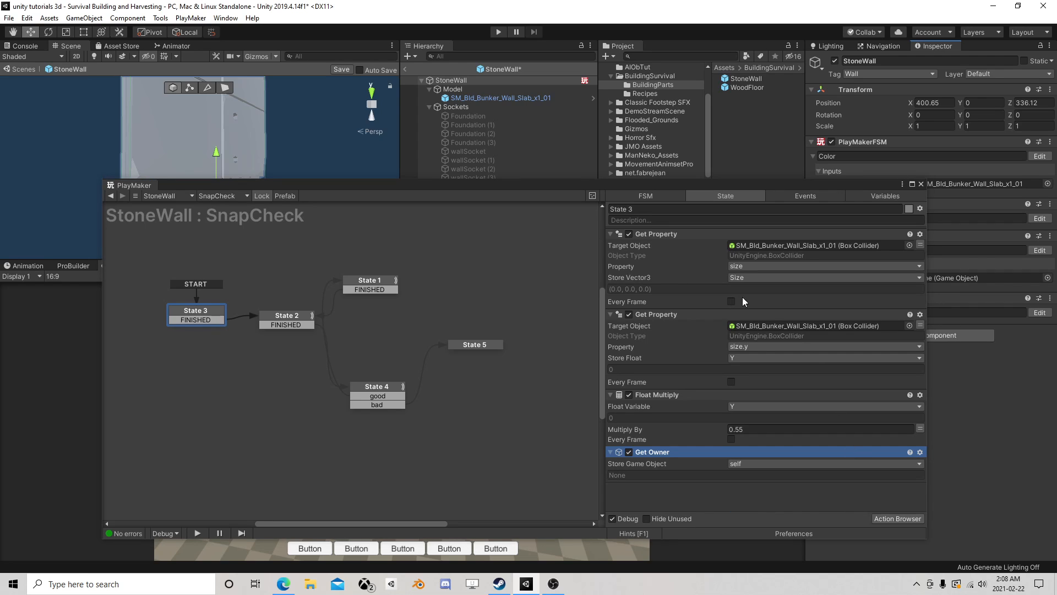
- Set State 5's first Get Tag to read the self variable and store its result in a new variable named OurTag
left_click(461, 344)
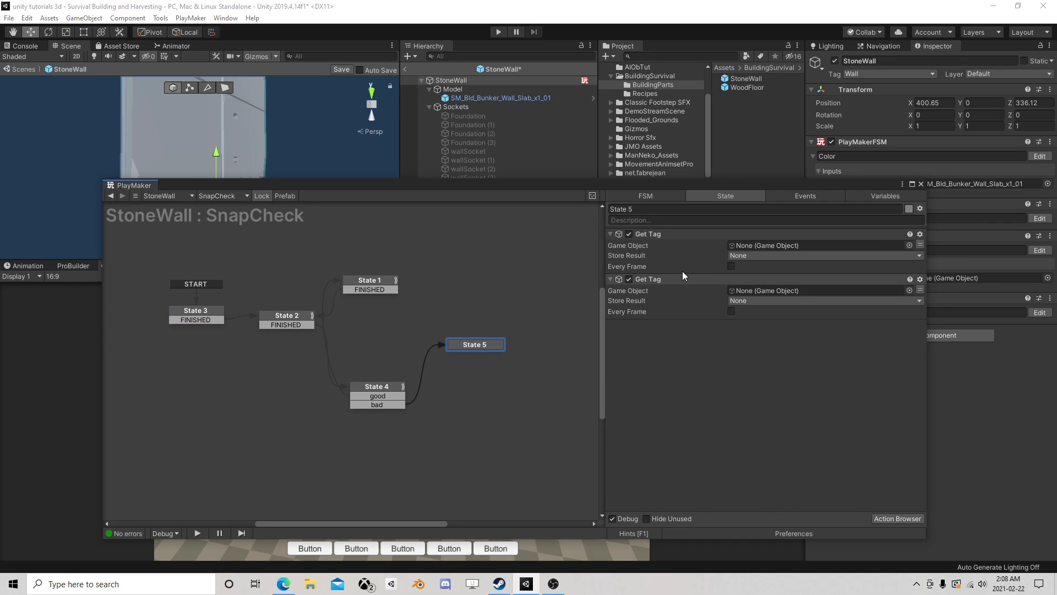
left_click(919, 245)
left_click(834, 246)
left_click(765, 270)
left_click(757, 266)
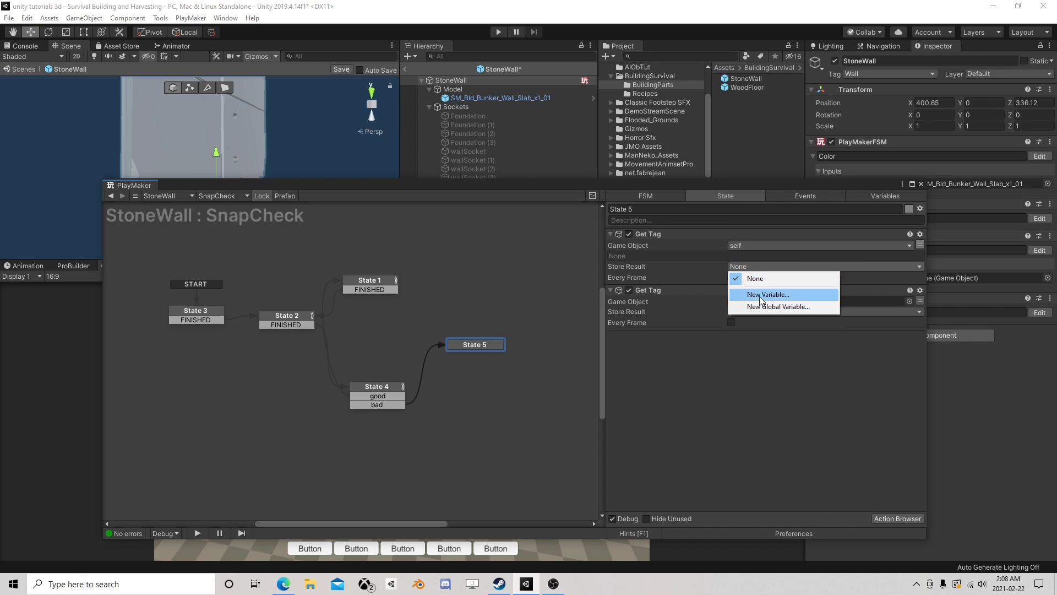
left_click(763, 296)
type("OurTag")
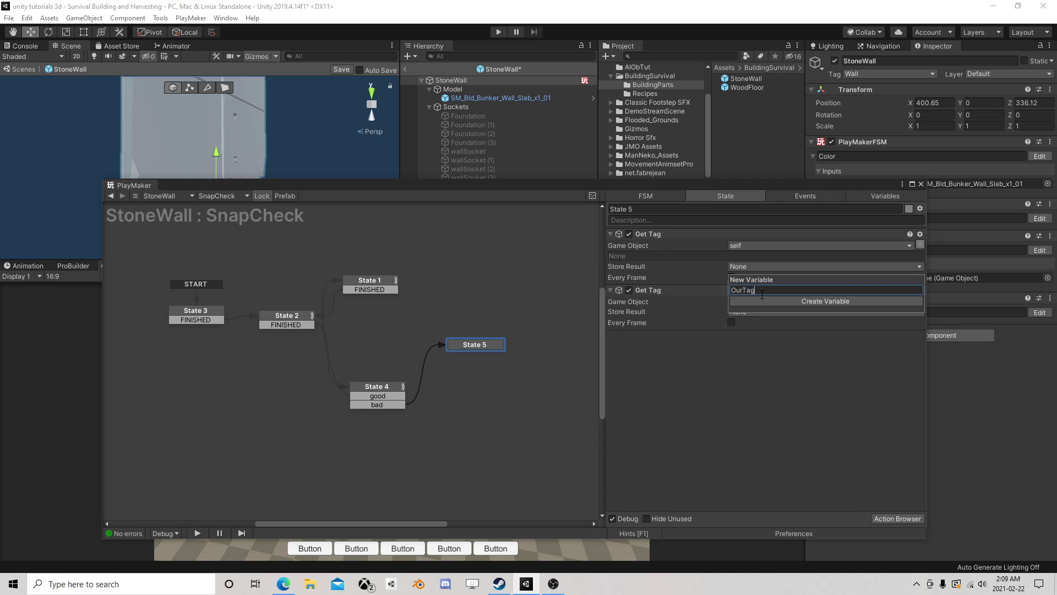
key("Return")
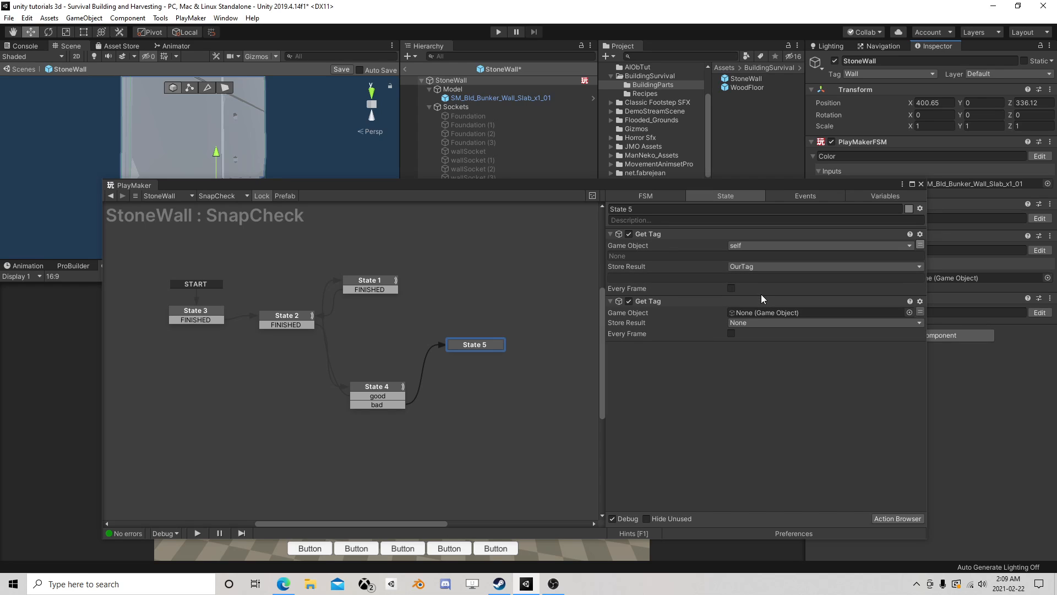
- Switch the second Get Tag's Game Object in State 5 to a variable reference and check State 4's array actions
left_click(920, 311)
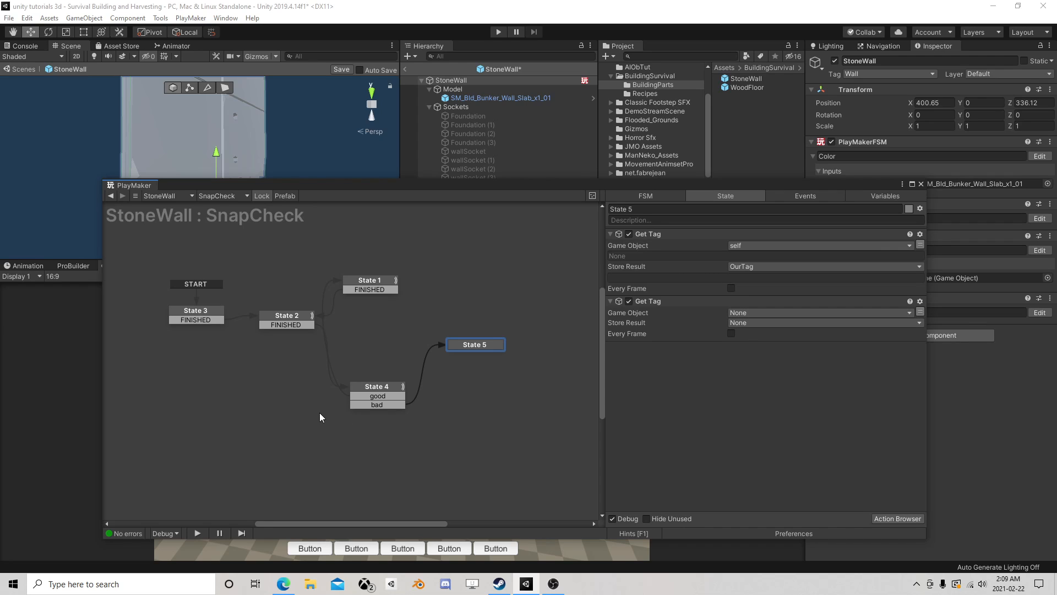
left_click(399, 386)
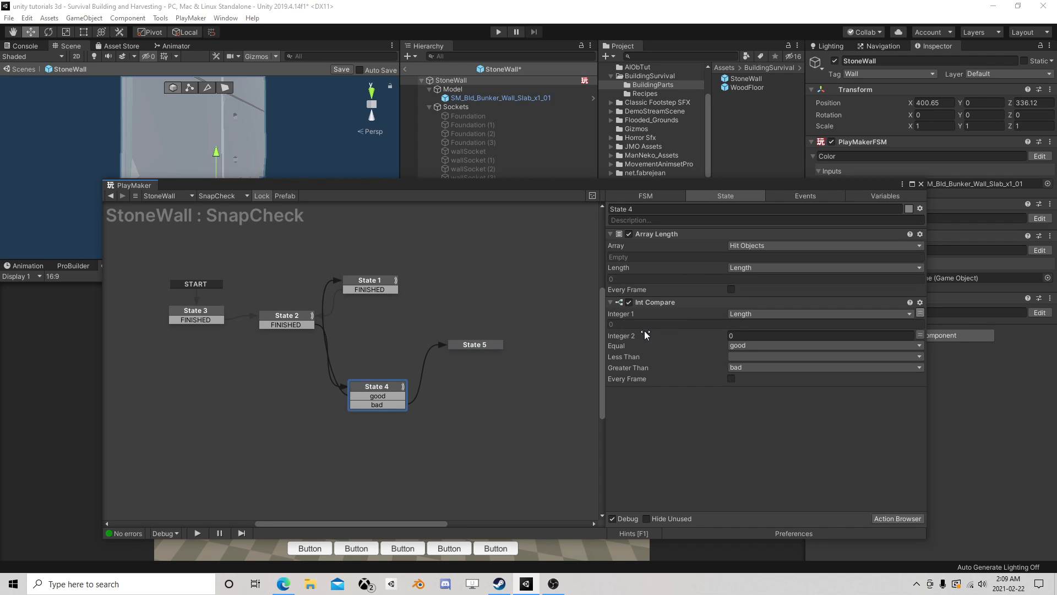
left_click(475, 345)
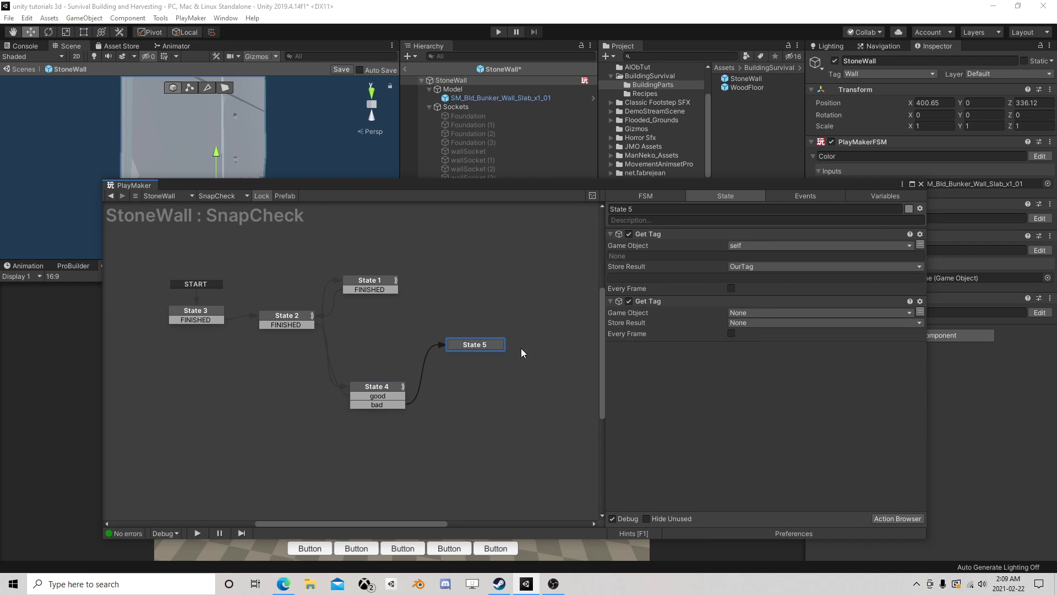
- Add an Array Get action to State 5 and set its array to Hit Objects
left_click(896, 519)
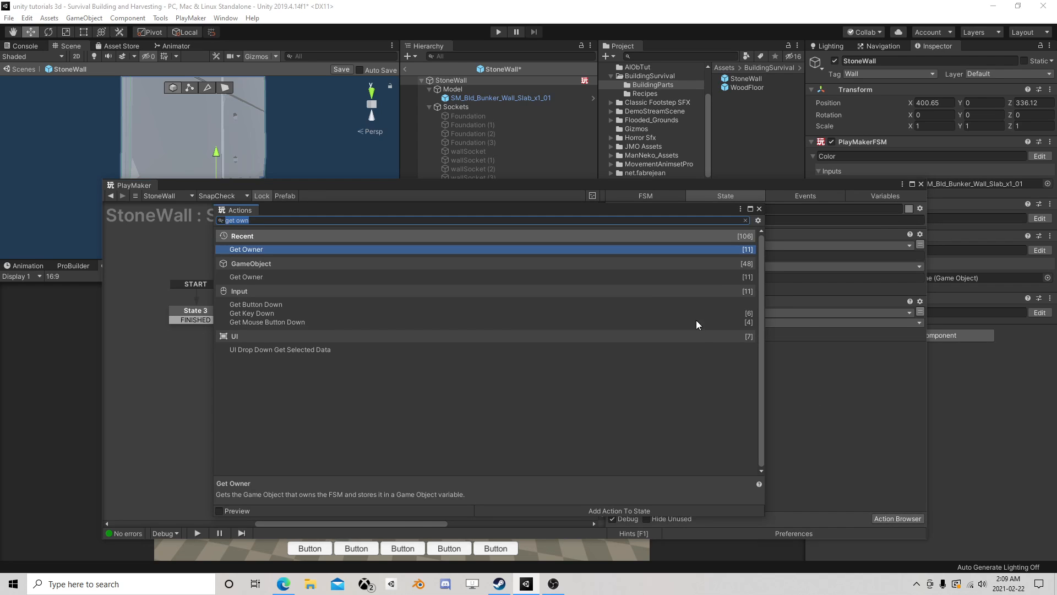
type("arra")
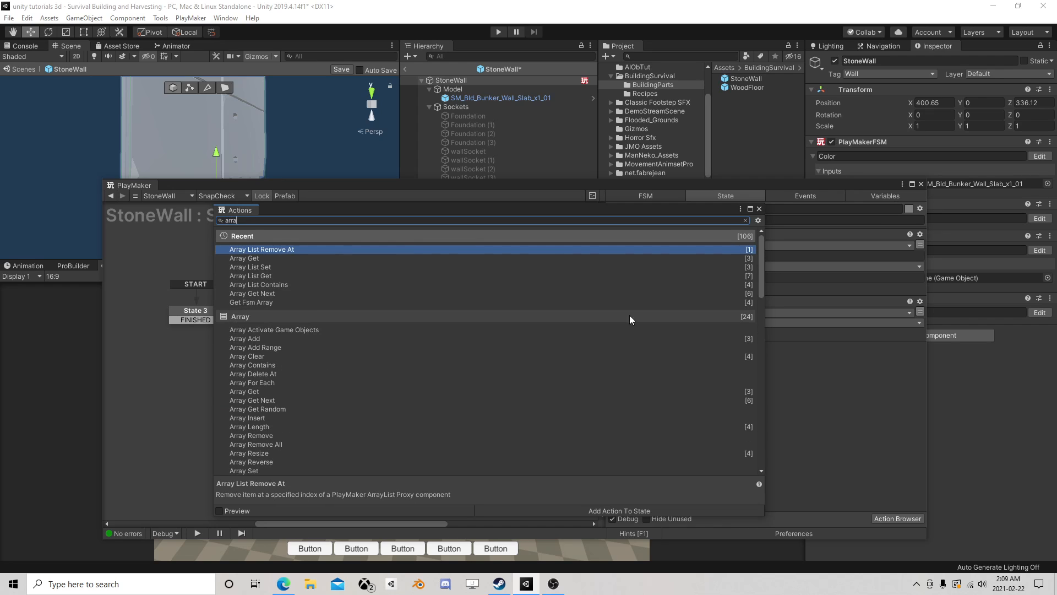
double_click(243, 257)
left_click(759, 209)
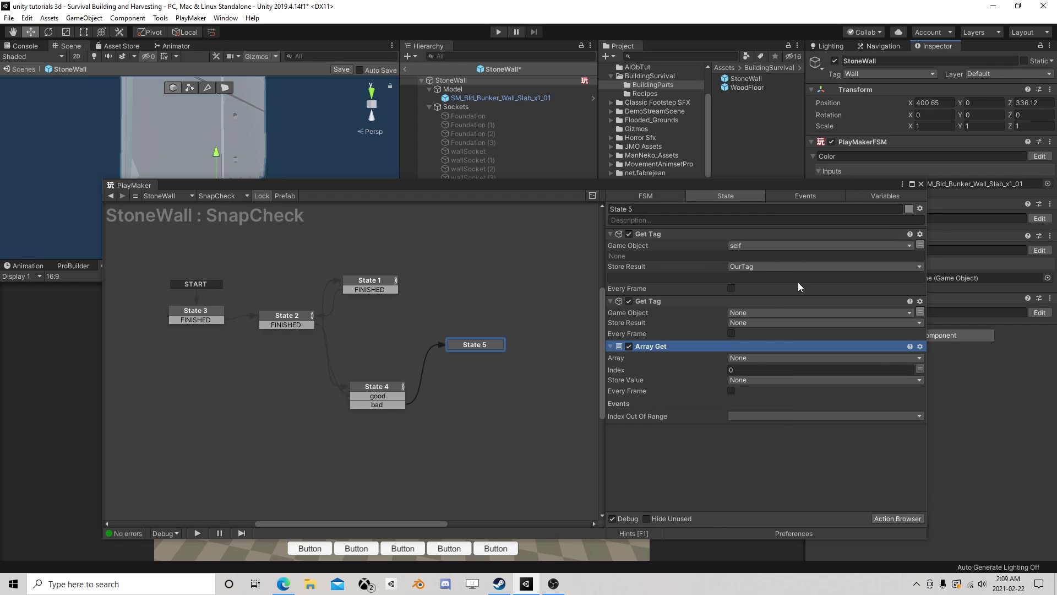
left_click(752, 357)
left_click(764, 381)
left_click(748, 381)
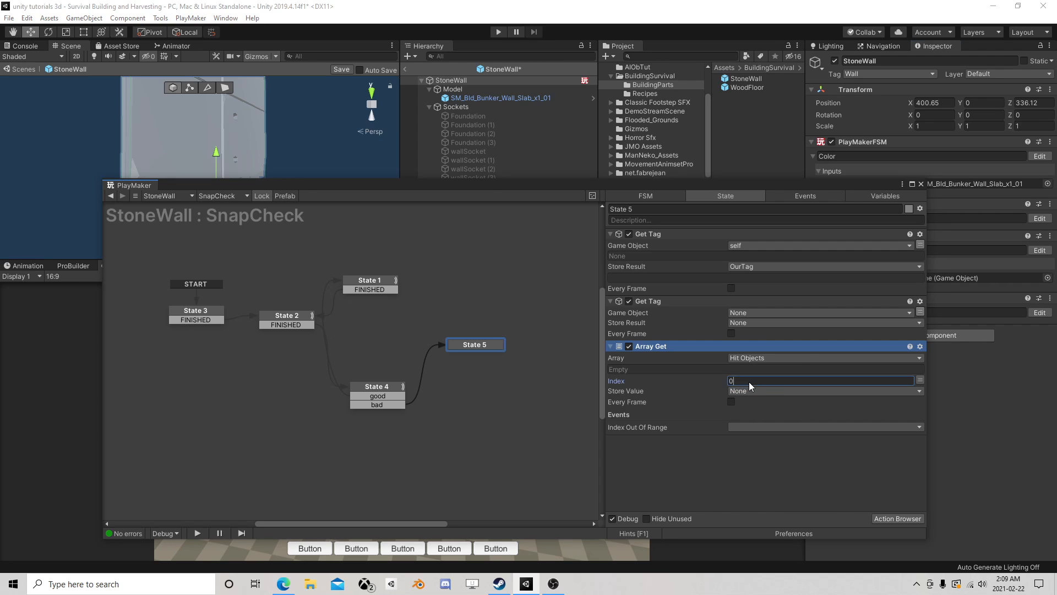
- Store the Array Get value in a new variable named Sockettag and move the action above the second Get Tag
left_click(742, 391)
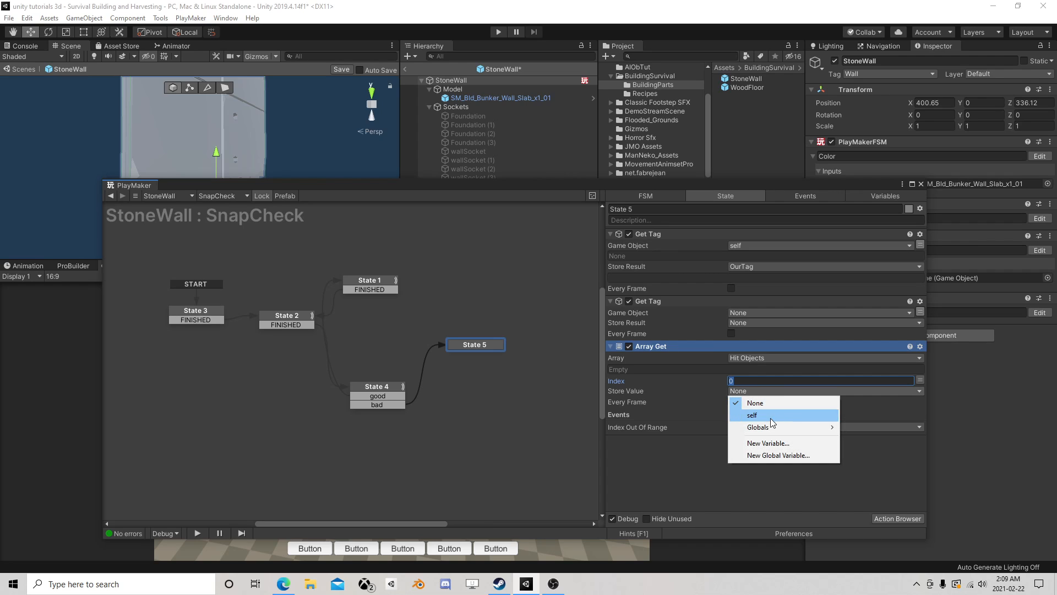
mouse_move(778, 424)
left_click(777, 443)
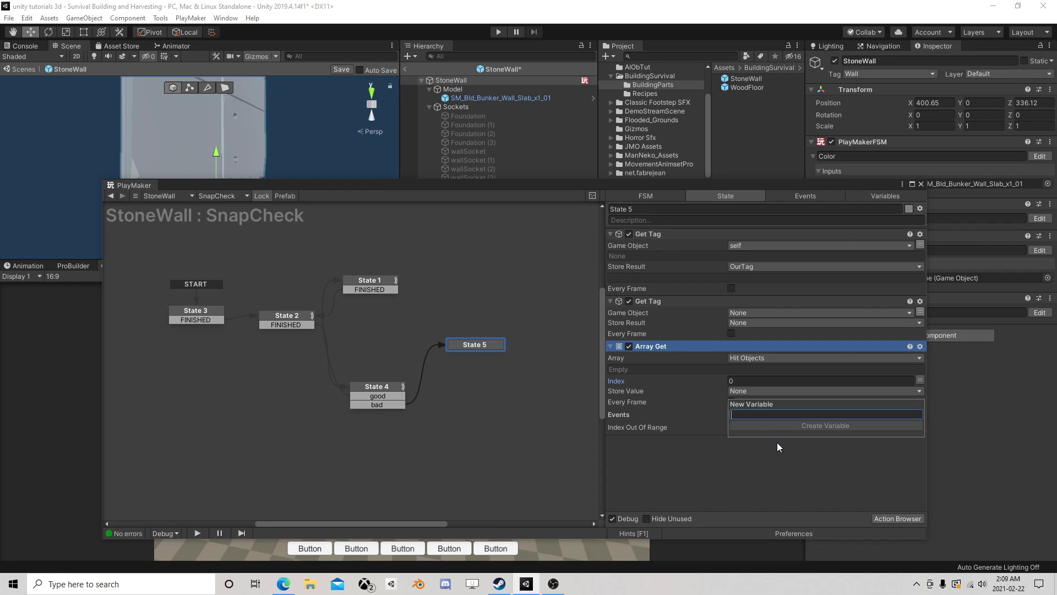
type("Socket")
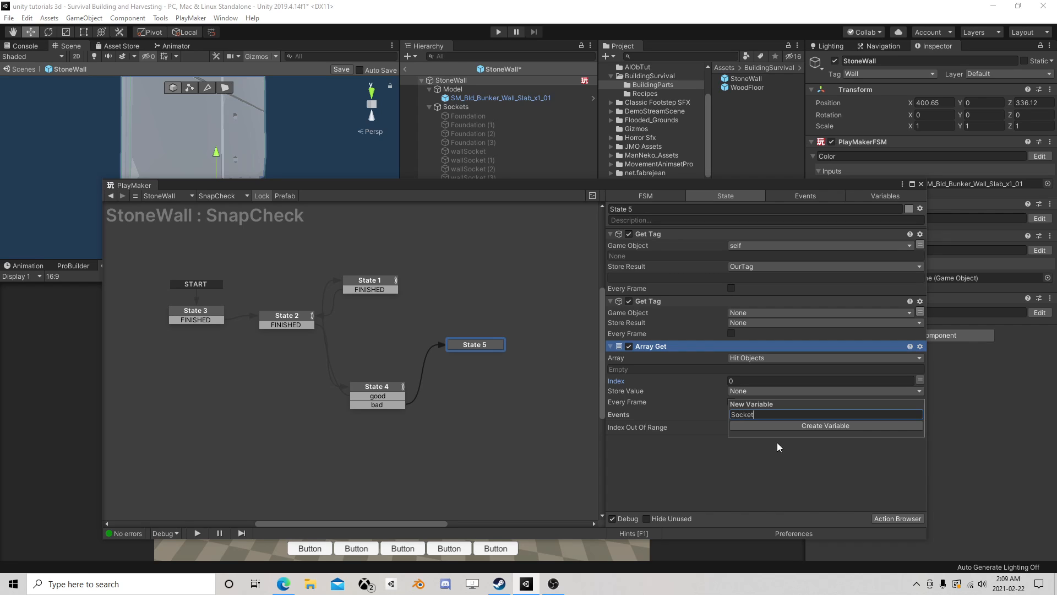
type("Obj")
key("Return")
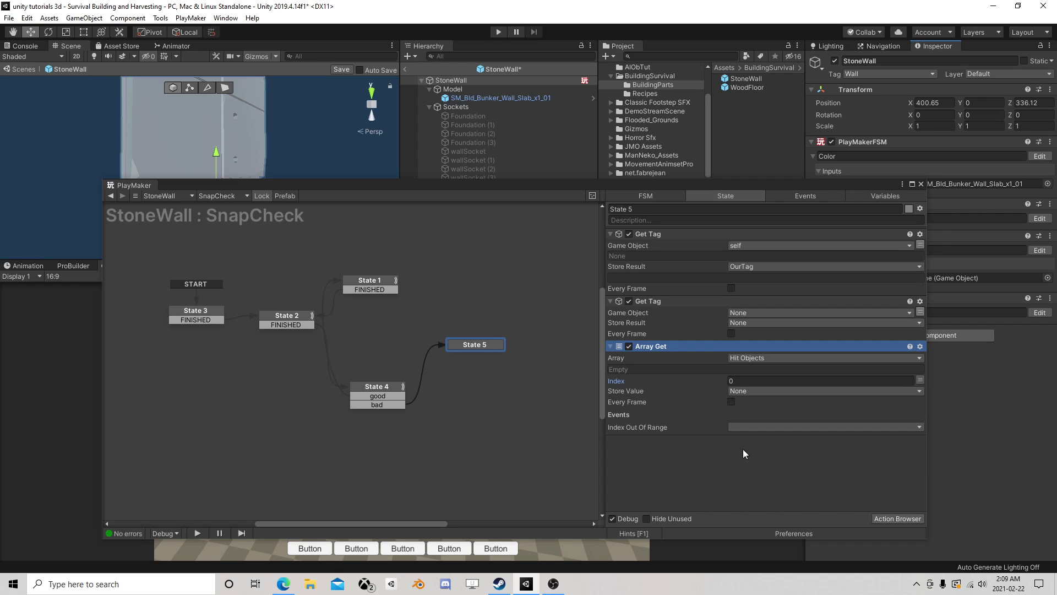
left_click_drag(641, 348, 674, 301)
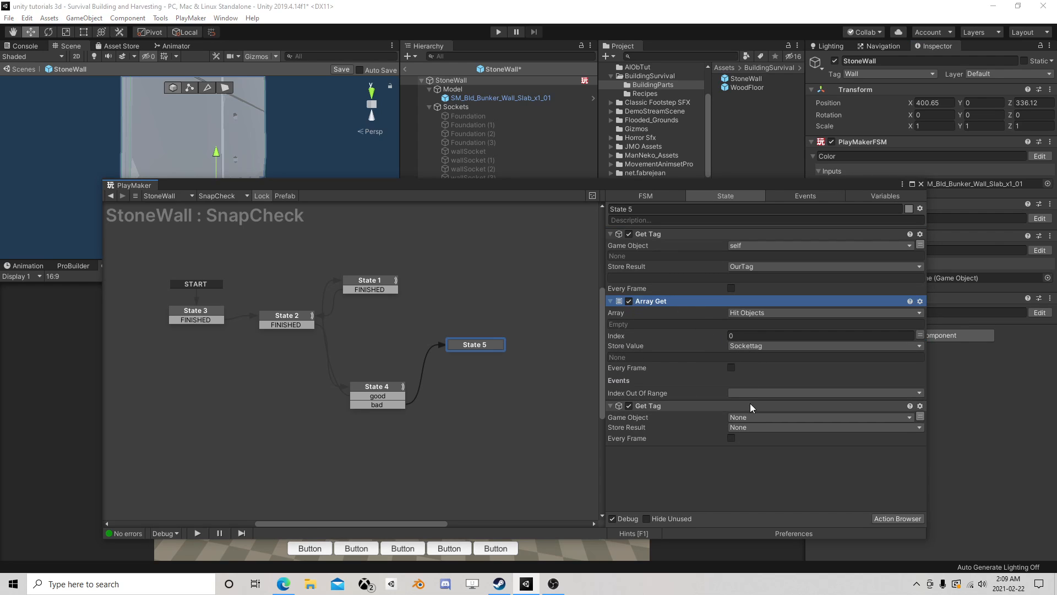
- Set the second Get Tag in State 5 to read Sockettag and store its result in a new variable named SocketTag
left_click(743, 416)
left_click(773, 441)
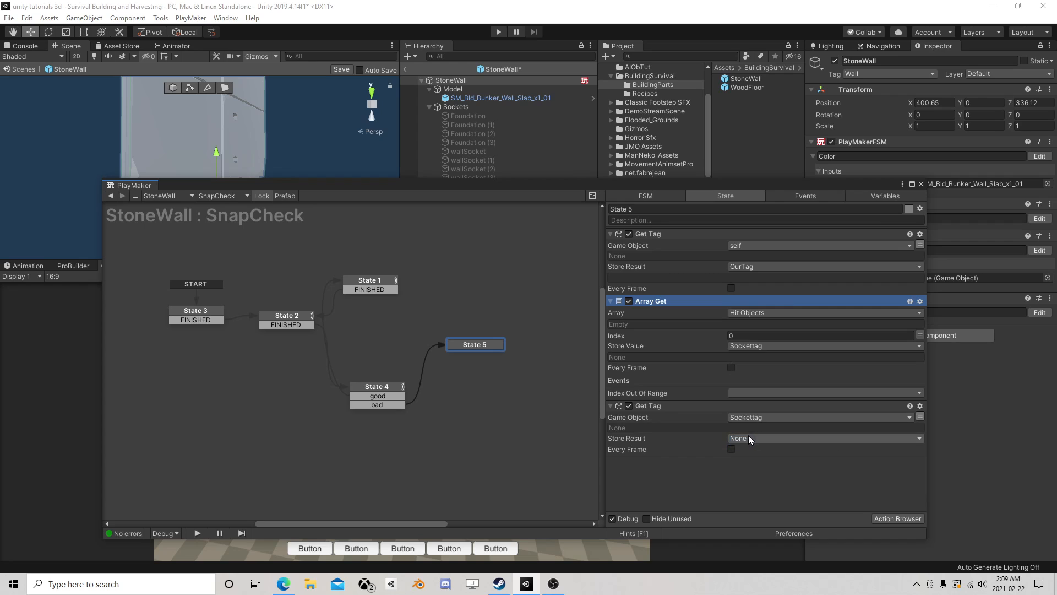
left_click(748, 437)
left_click(770, 479)
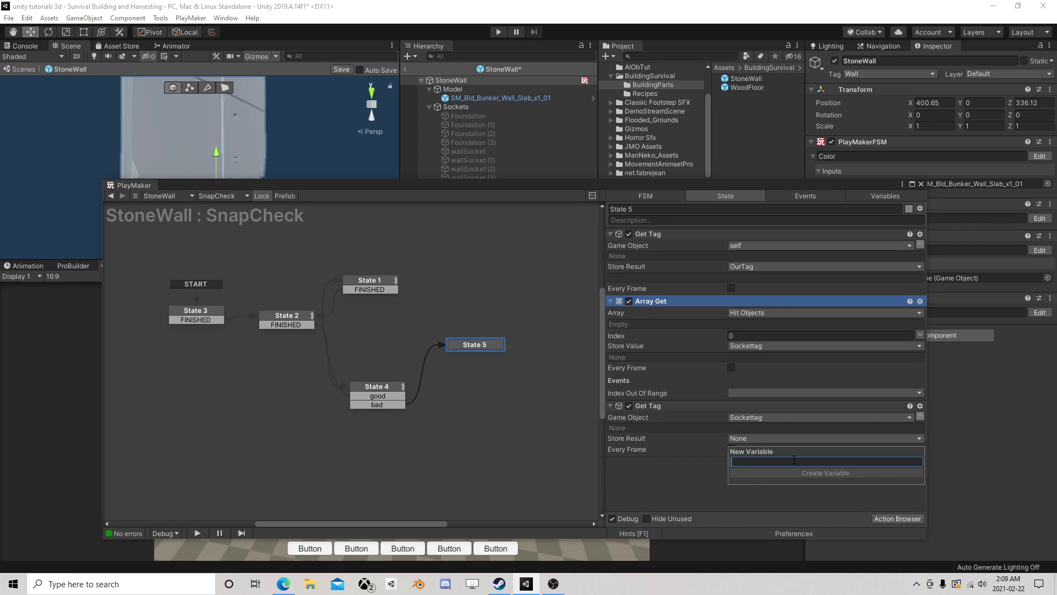
type("Socket")
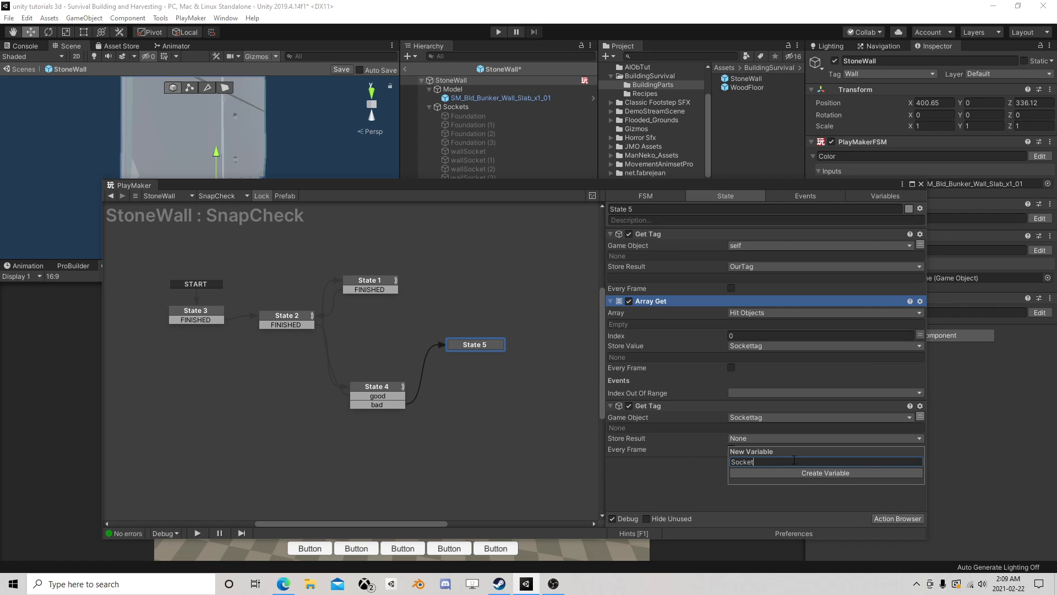
type("Tag")
key("Return")
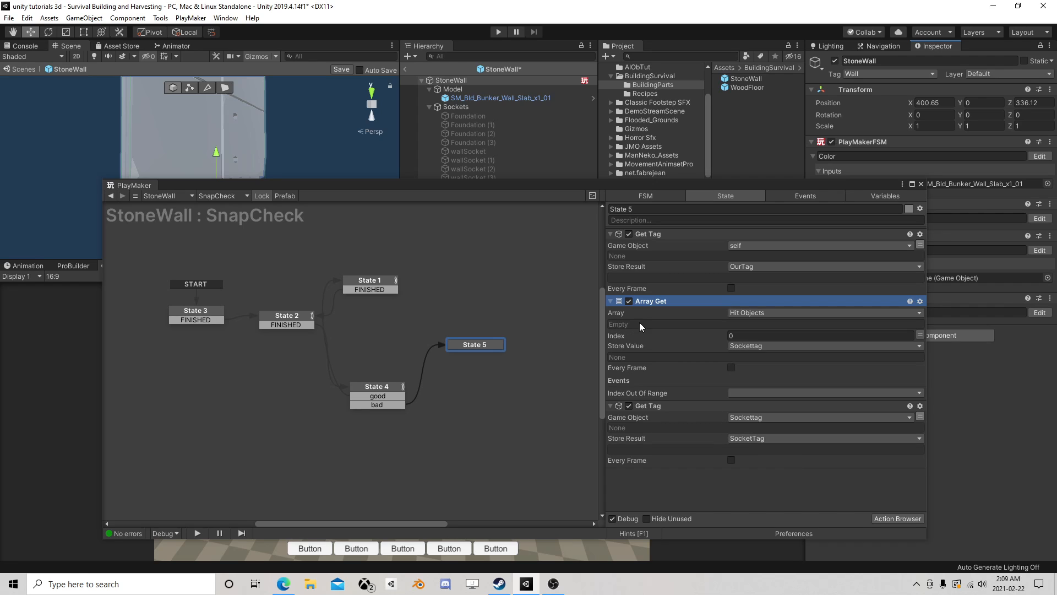
- Move the Get Tag action that stores OurTag from State 5 to the end of State 3's actions, and return to State 5
left_click(654, 235)
left_click_drag(676, 235, 201, 315)
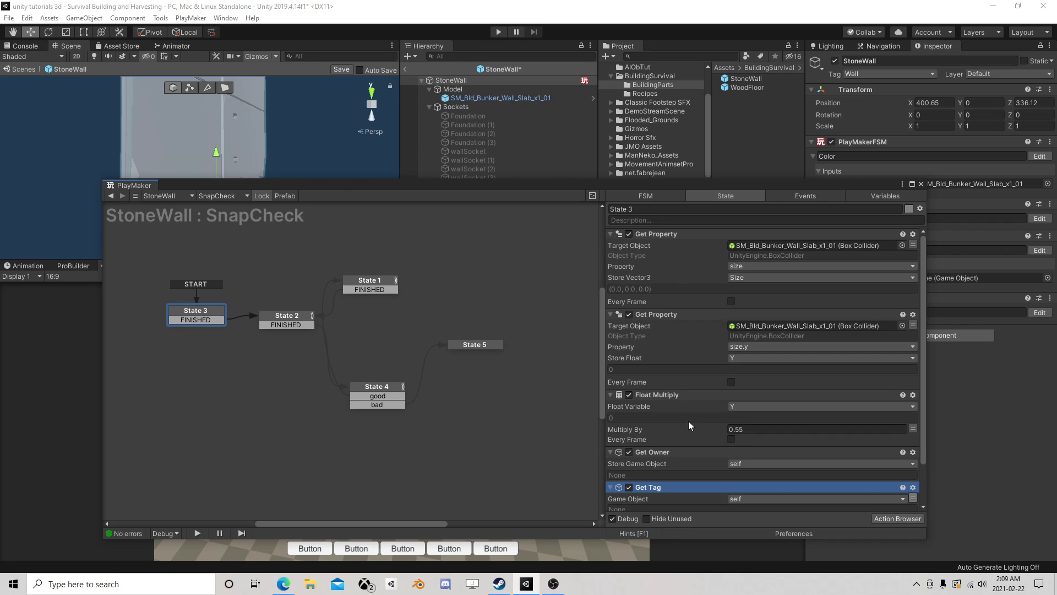
scroll(675, 407, "down", 3)
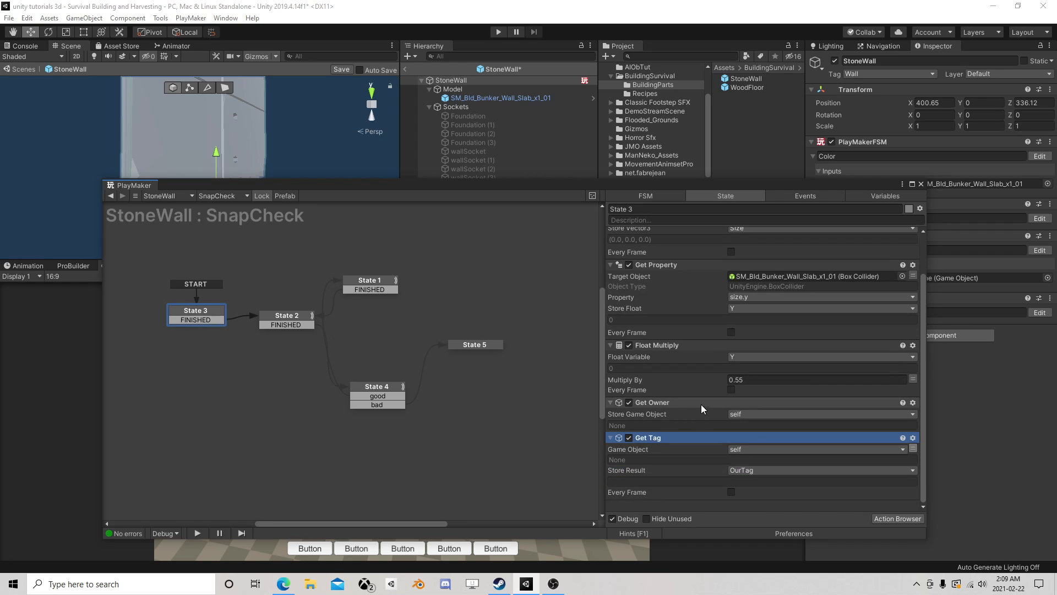
left_click(455, 343)
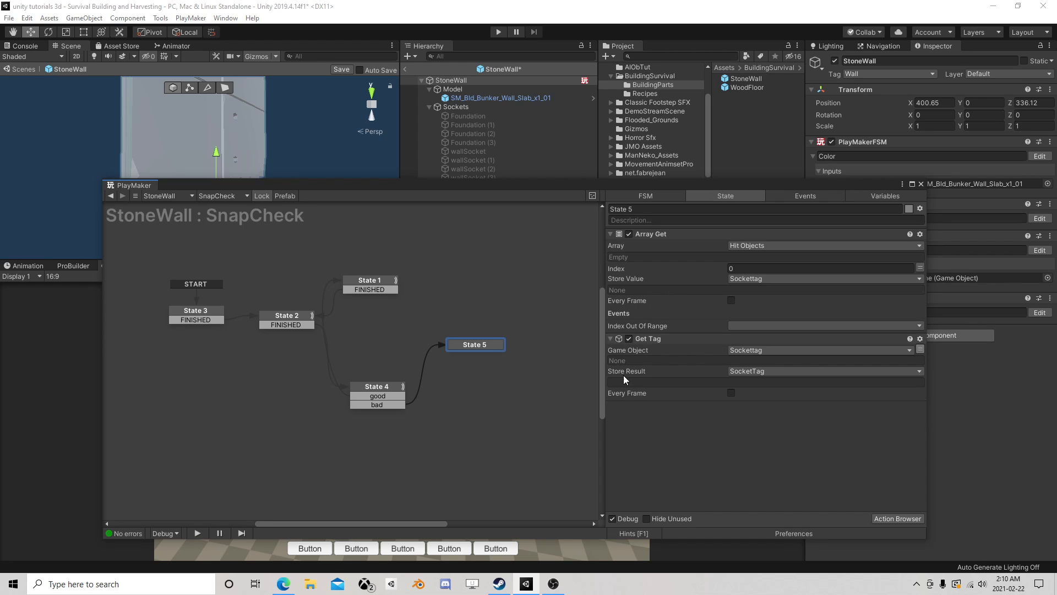
- Add a String Compare action to State 5 of the SnapCheck FSM
left_click(886, 517)
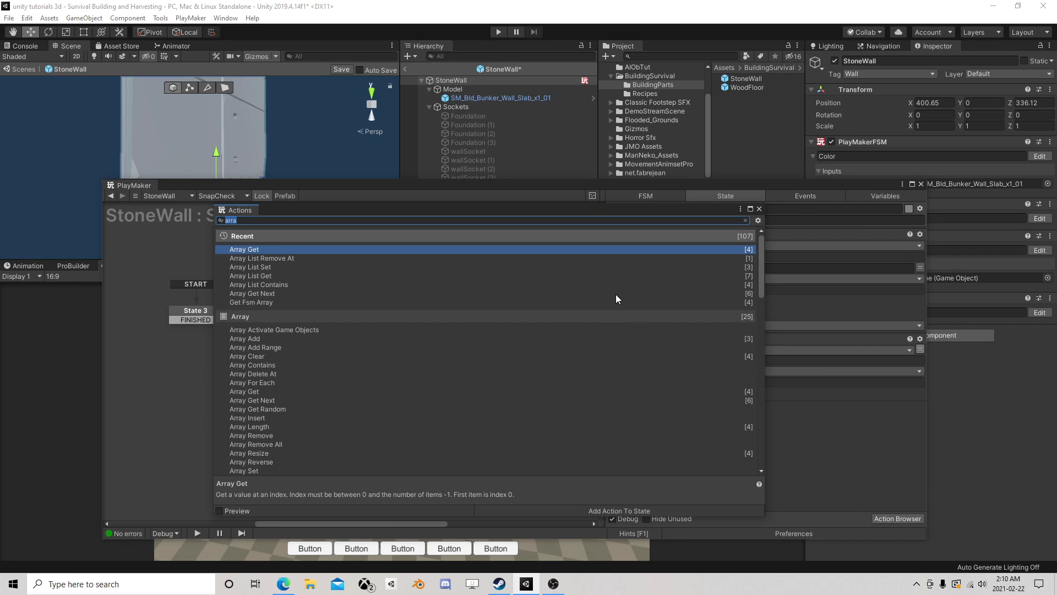
type("str")
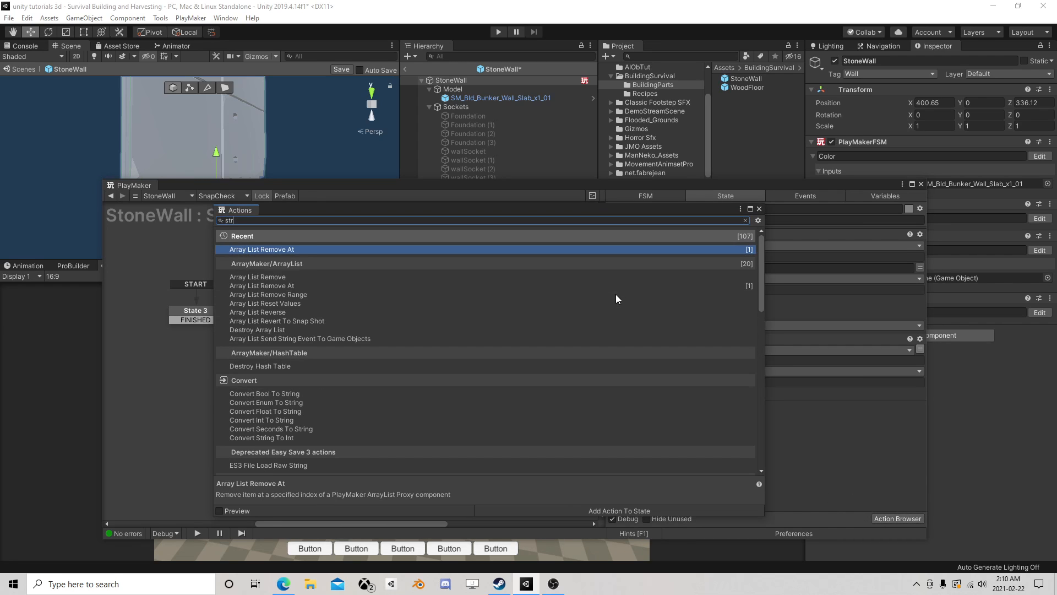
type("ing")
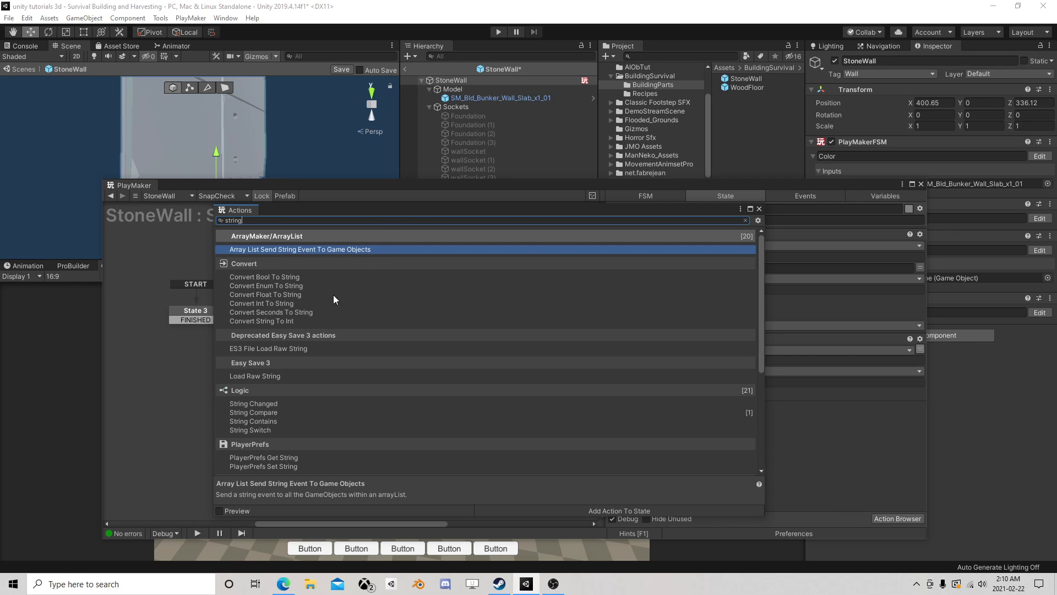
scroll(317, 364, "down", 6)
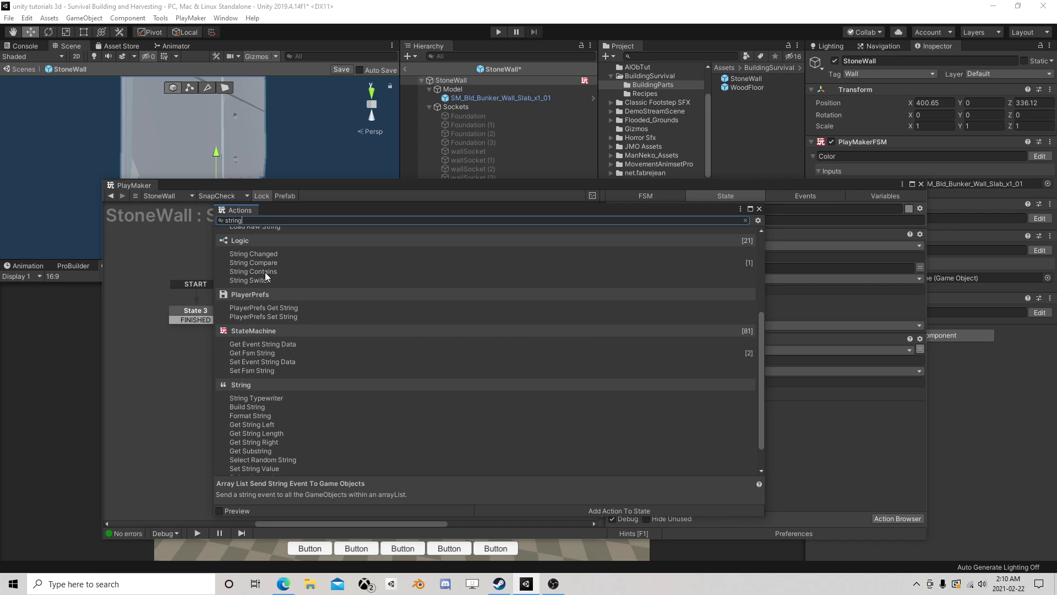
double_click(264, 262)
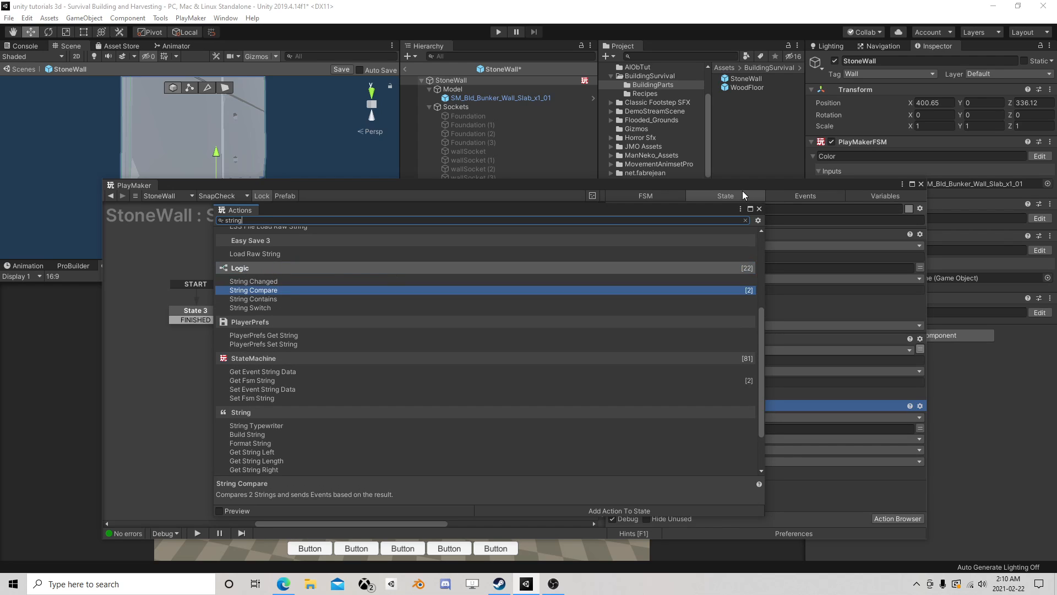
left_click(759, 208)
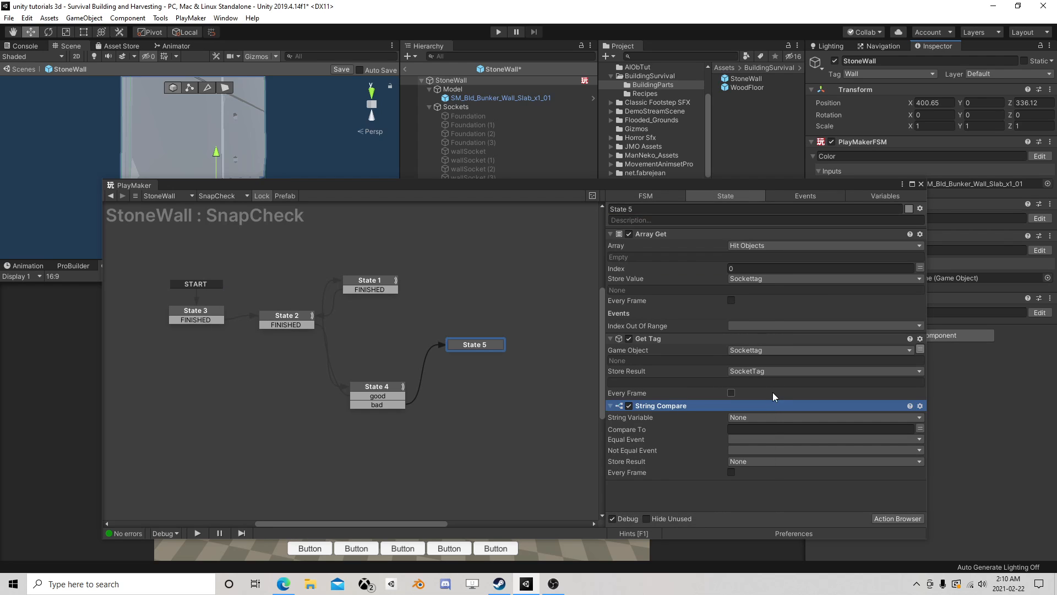
- Set State 5's String Compare to compare the SocketTag variable with the OurTag variable
left_click(749, 417)
left_click(777, 453)
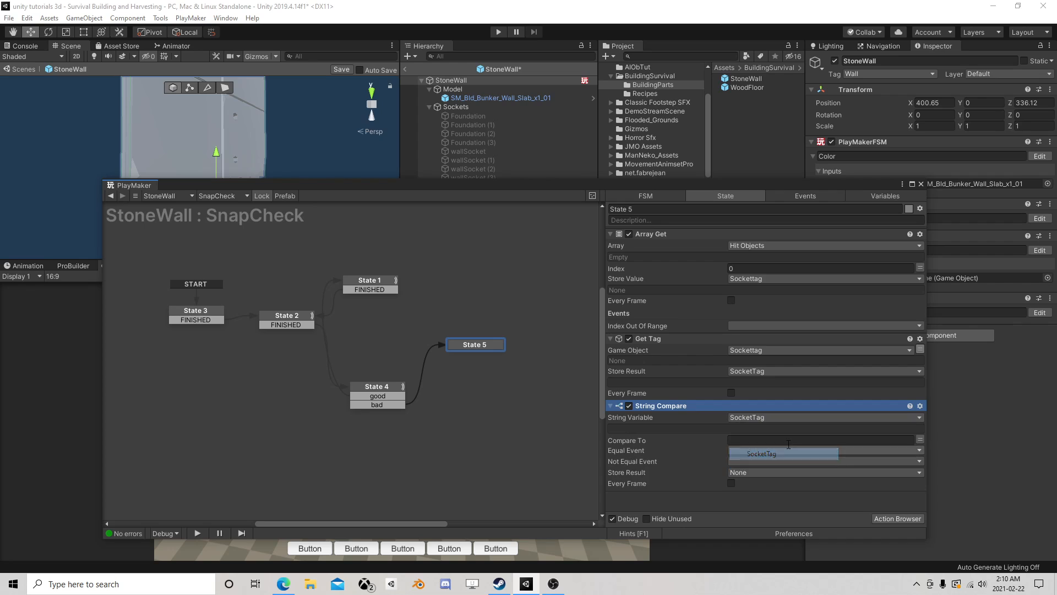
left_click(920, 439)
left_click(909, 440)
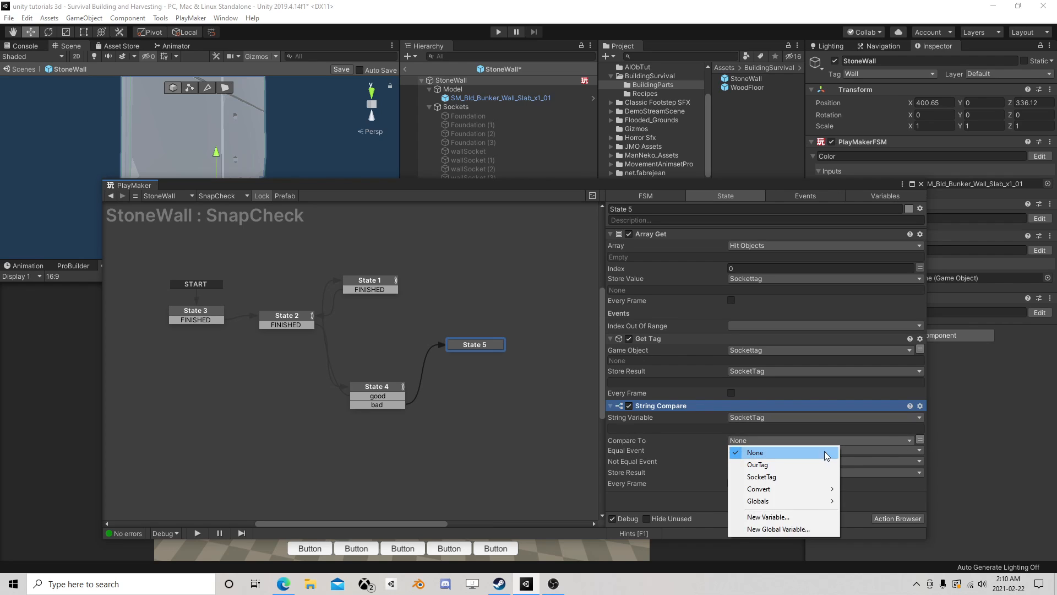
left_click(777, 464)
- Assign a new event named Match as String Compare's Equal Event and bad as its Not Equal Event
left_click(752, 463)
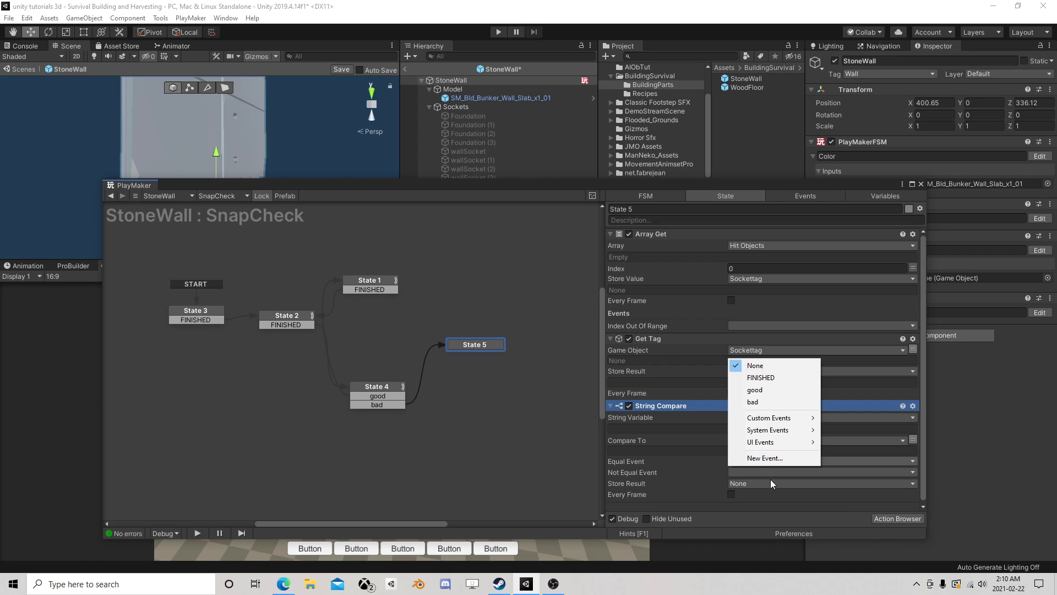
left_click(771, 461)
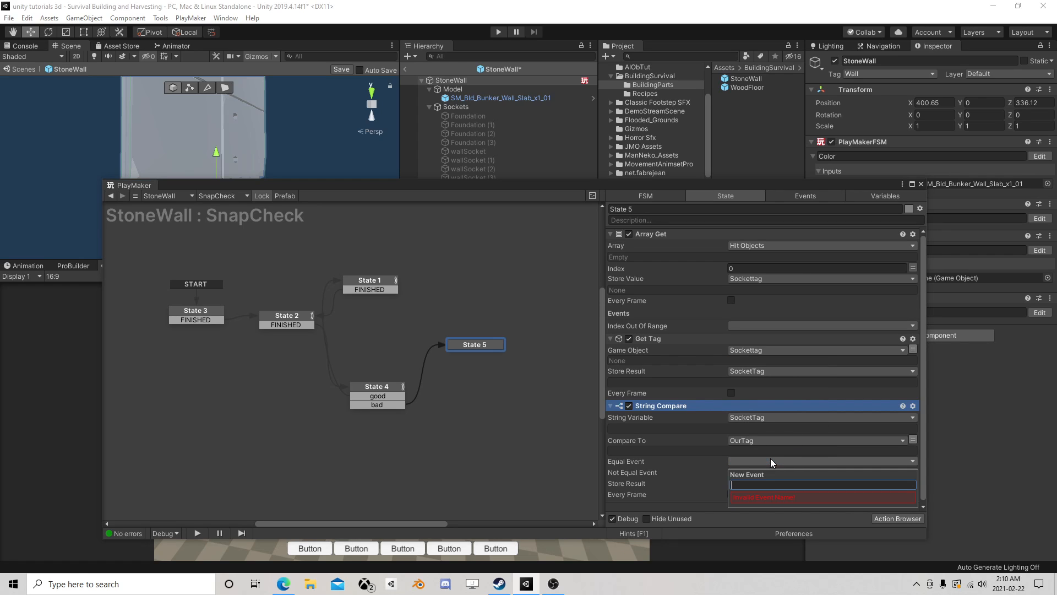
type("G")
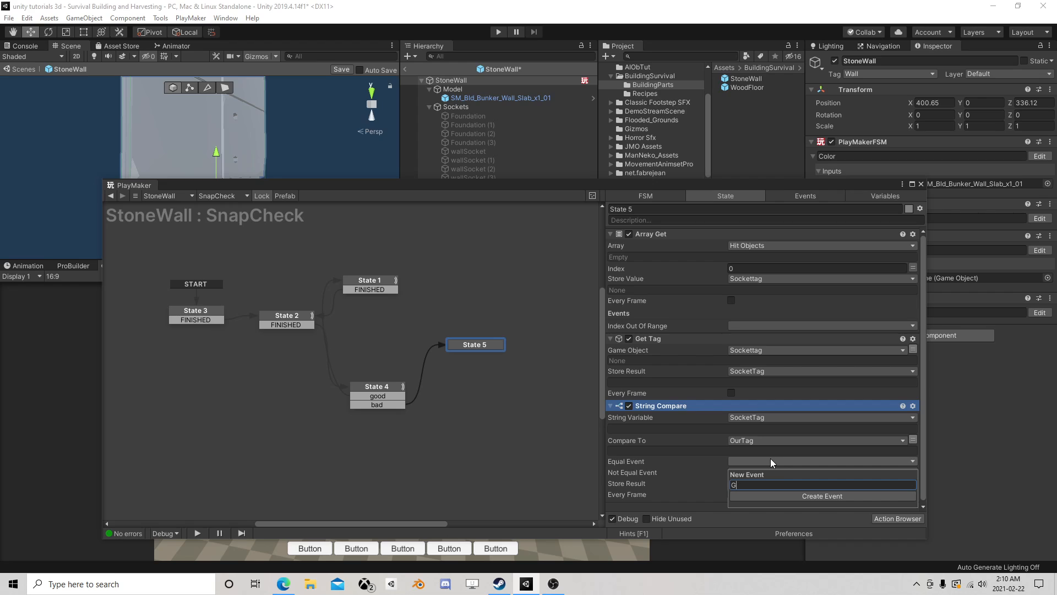
key("BackSpace")
type("Match")
key("Return")
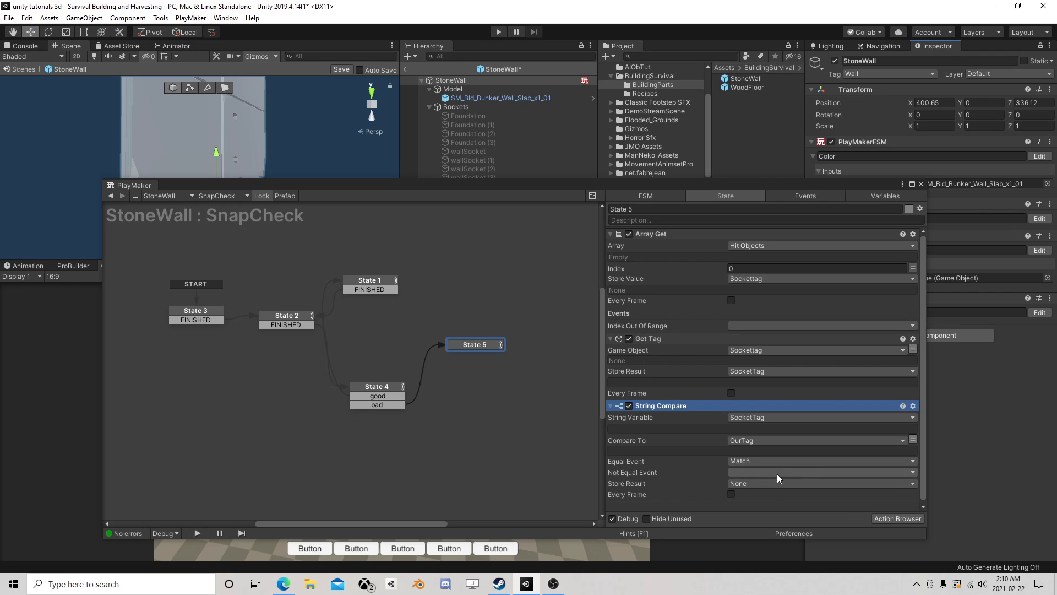
left_click(777, 474)
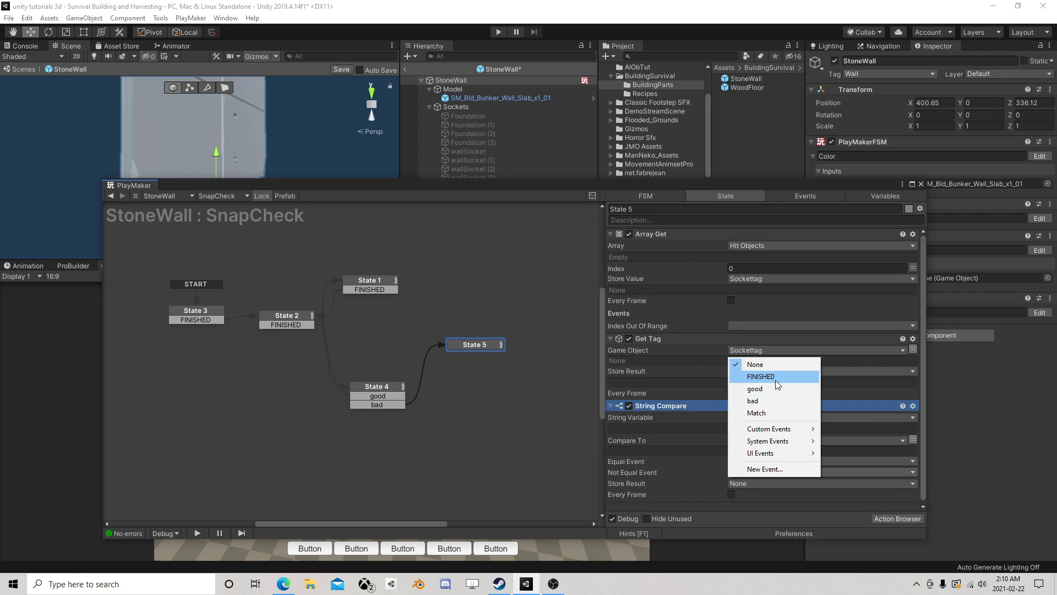
left_click(772, 400)
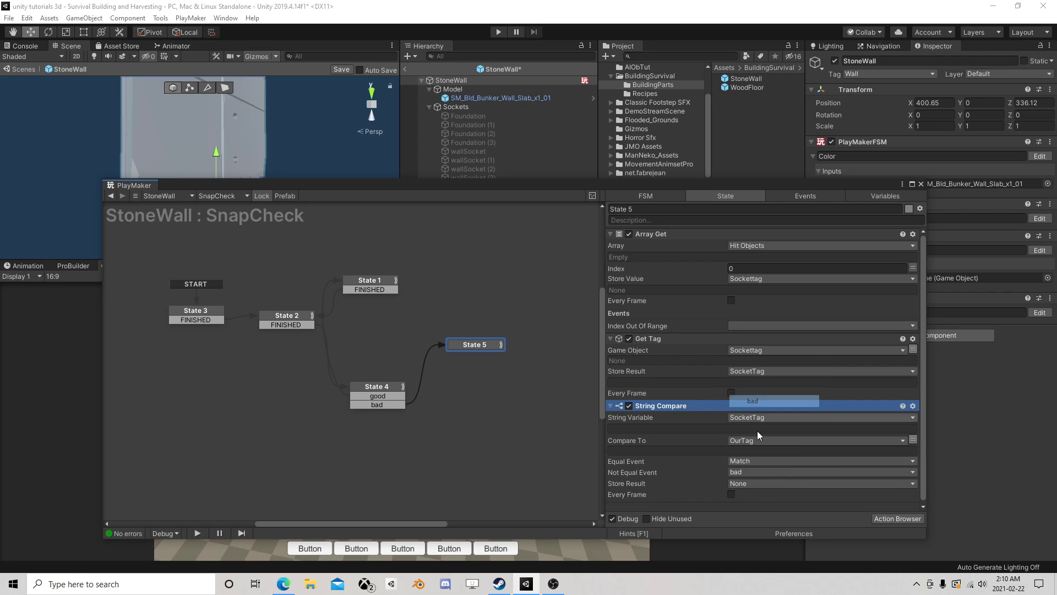
- Add a bad transition to State 5, link it to State 1, and move State 5 slightly higher in the graph
right_click(477, 346)
mouse_move(496, 351)
left_click(628, 379)
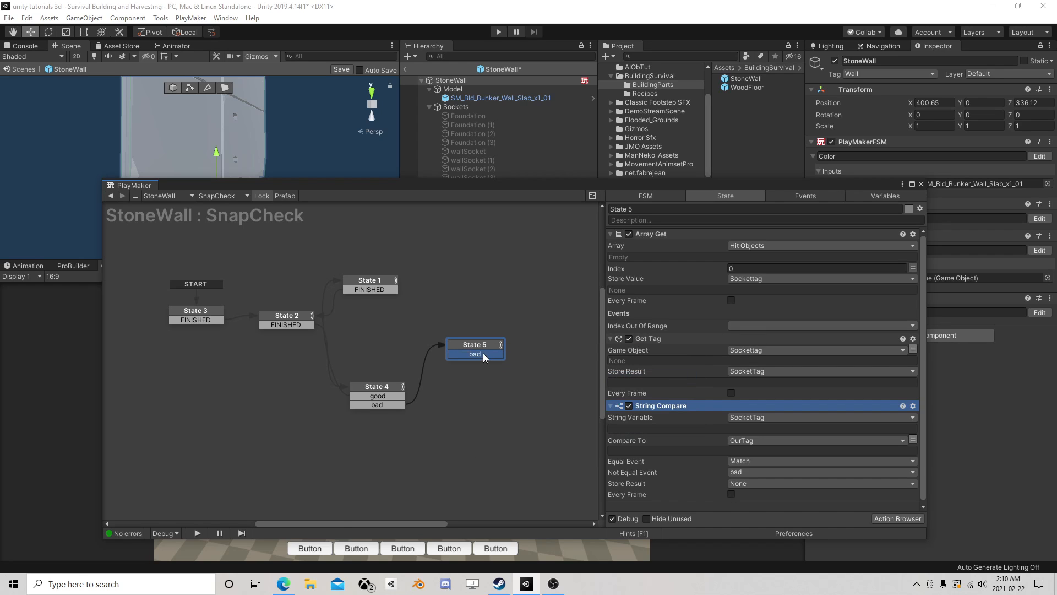
left_click_drag(483, 353, 371, 289)
left_click_drag(482, 348, 489, 311)
- Add a new state below State 5 and connect State 5 to it with a Match transition
right_click(464, 357)
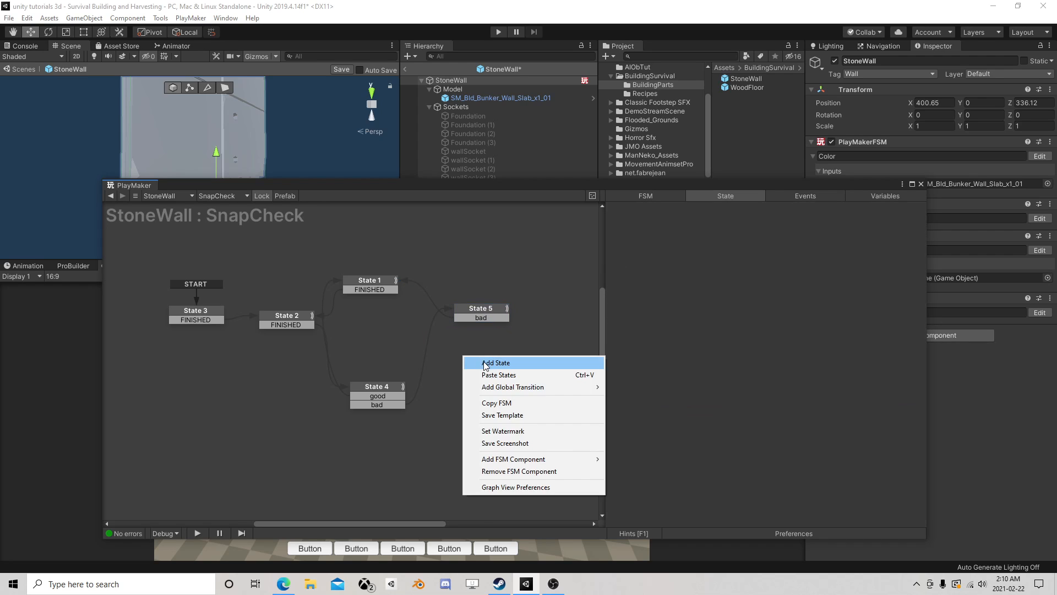
left_click(485, 363)
left_click(481, 311)
right_click(484, 311)
mouse_move(550, 316)
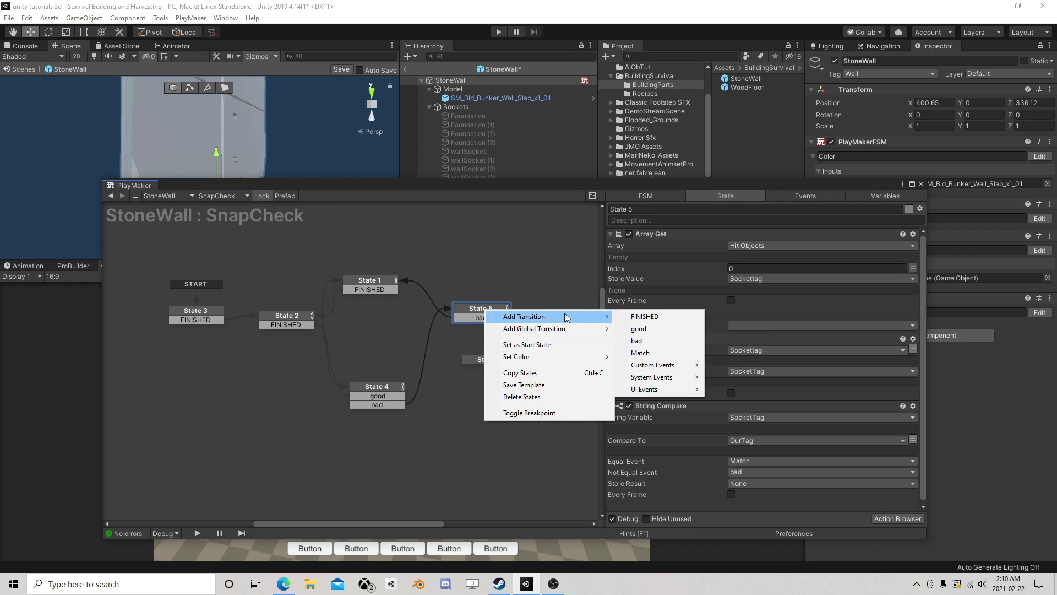
left_click(640, 353)
left_click_drag(499, 327, 494, 353)
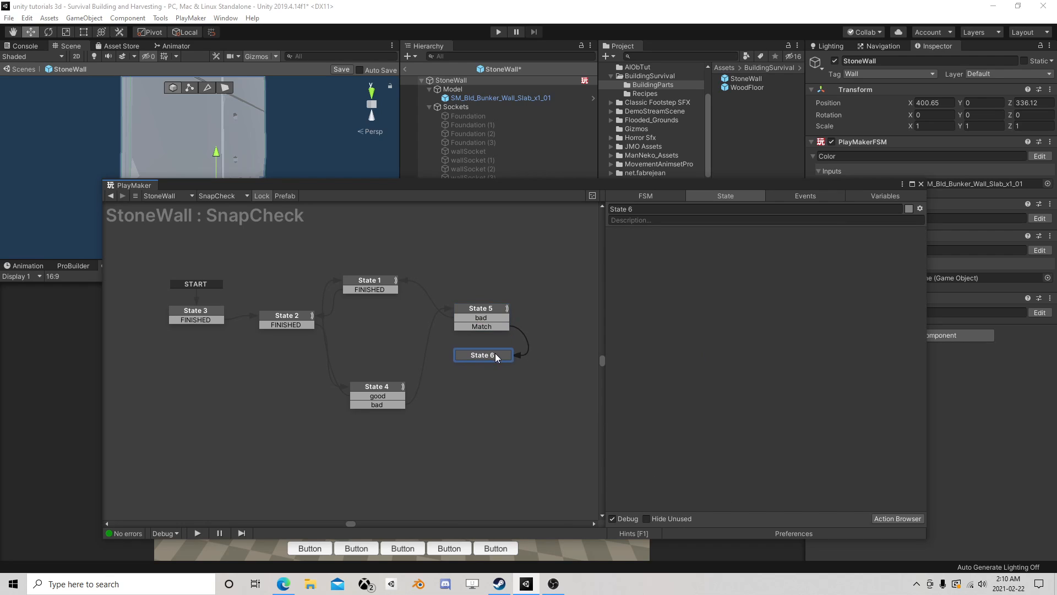
- Add a Send Event action to State 6
left_click(896, 519)
type("send")
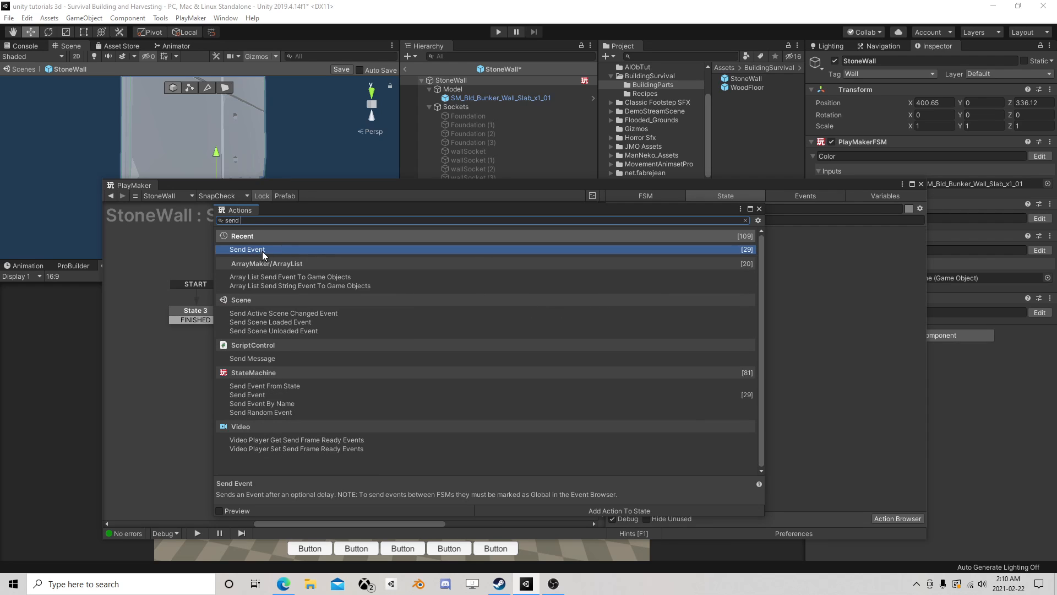
double_click(262, 250)
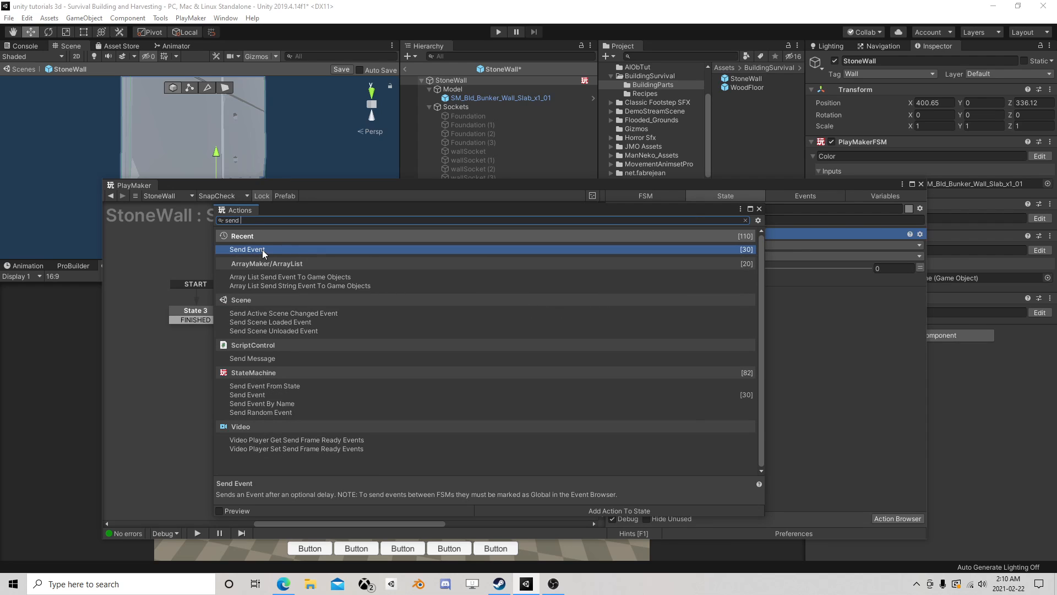
left_click(758, 209)
- Configure State 6's Send Event to target the owner's Color FSM through Game Object FSM and send the Good event
left_click(743, 246)
left_click(743, 269)
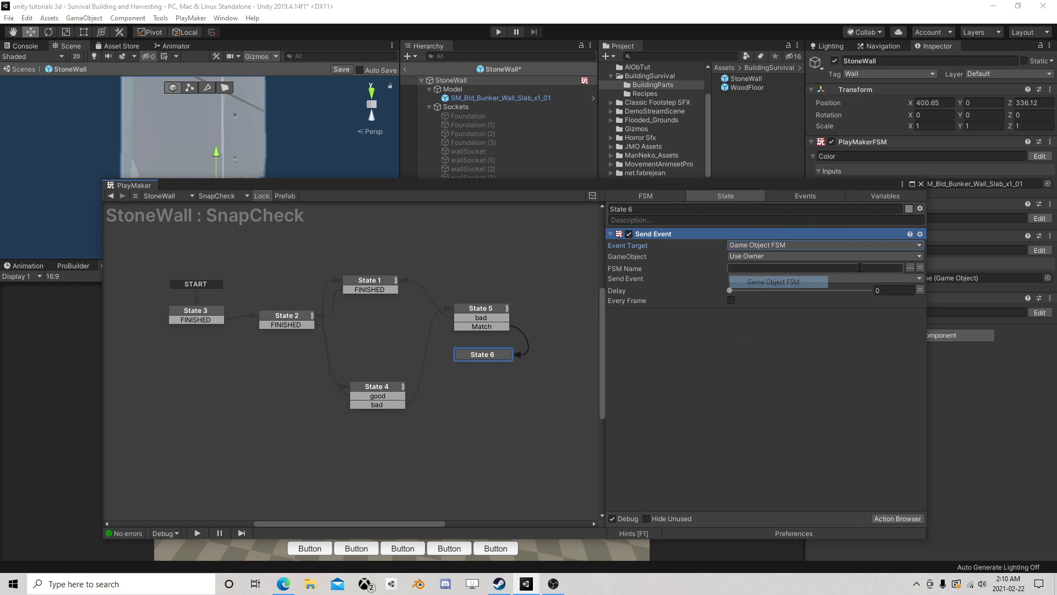
left_click(910, 268)
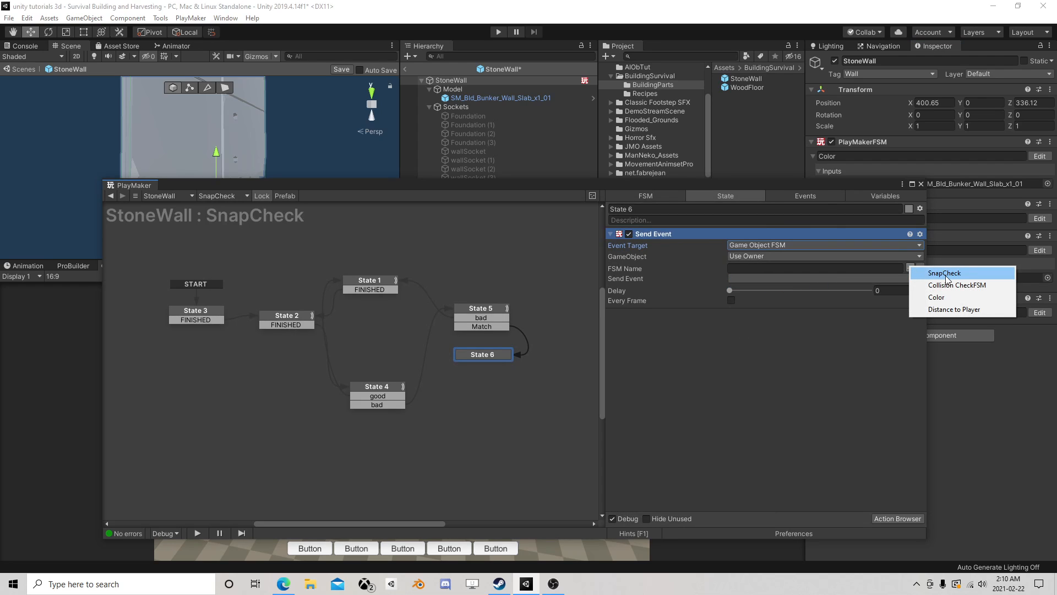
left_click(936, 297)
left_click(881, 278)
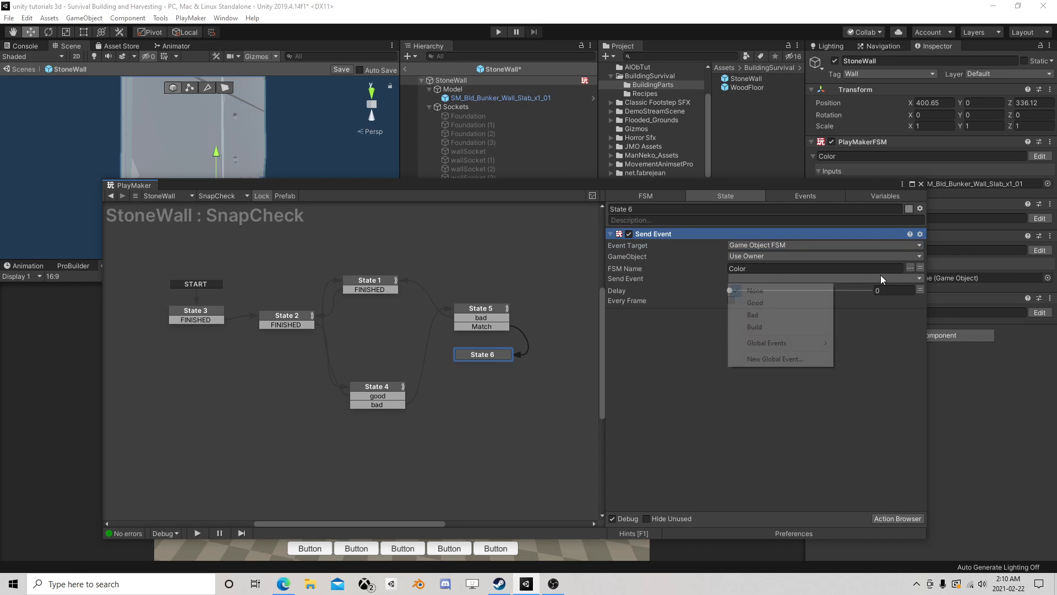
left_click(775, 306)
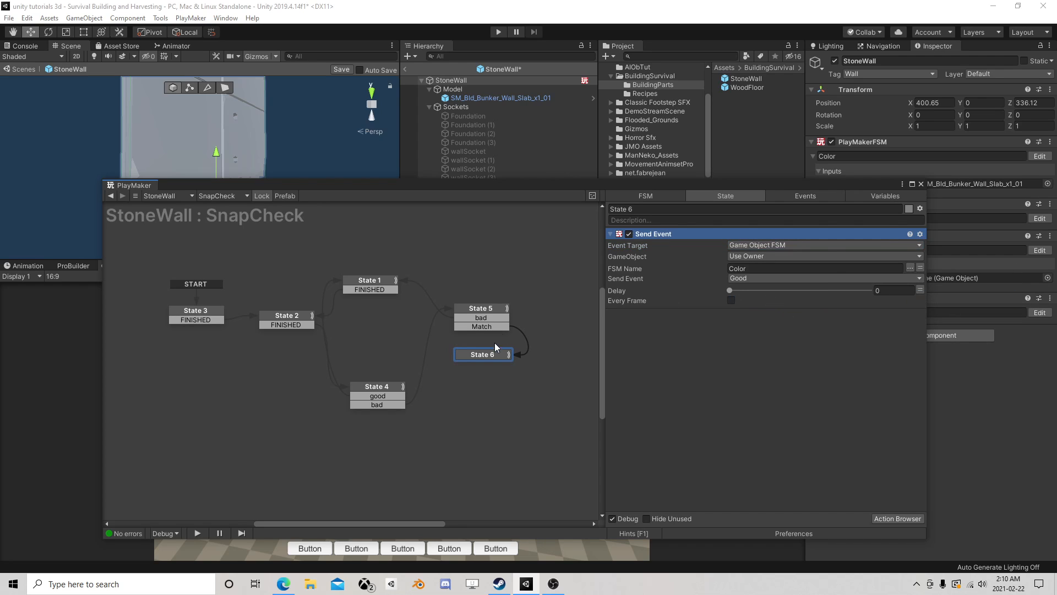
- Add a FINISHED transition to State 6 and link it to State 1
right_click(478, 355)
mouse_move(566, 358)
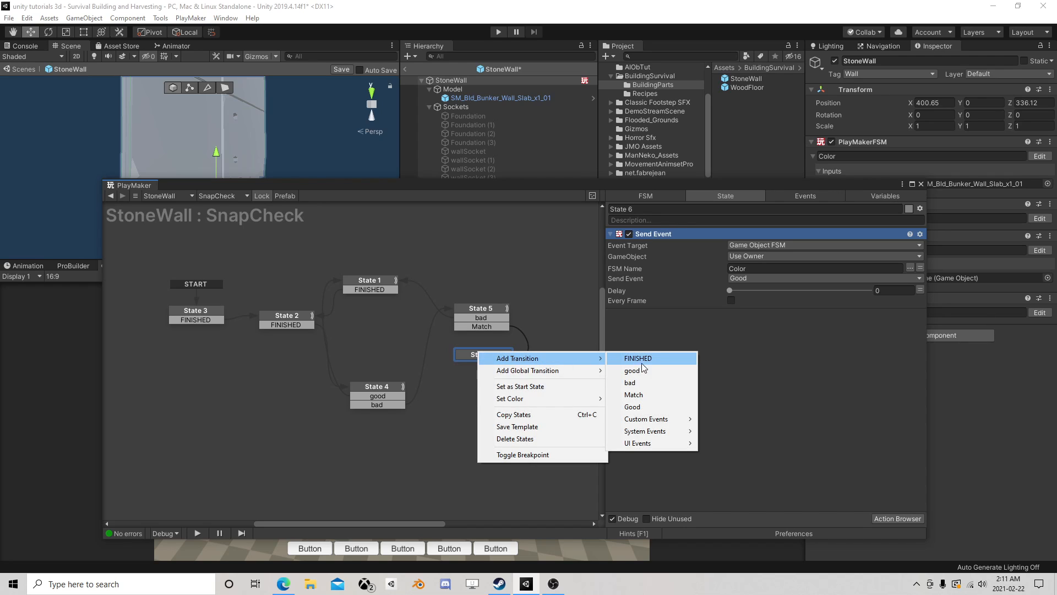
left_click(636, 358)
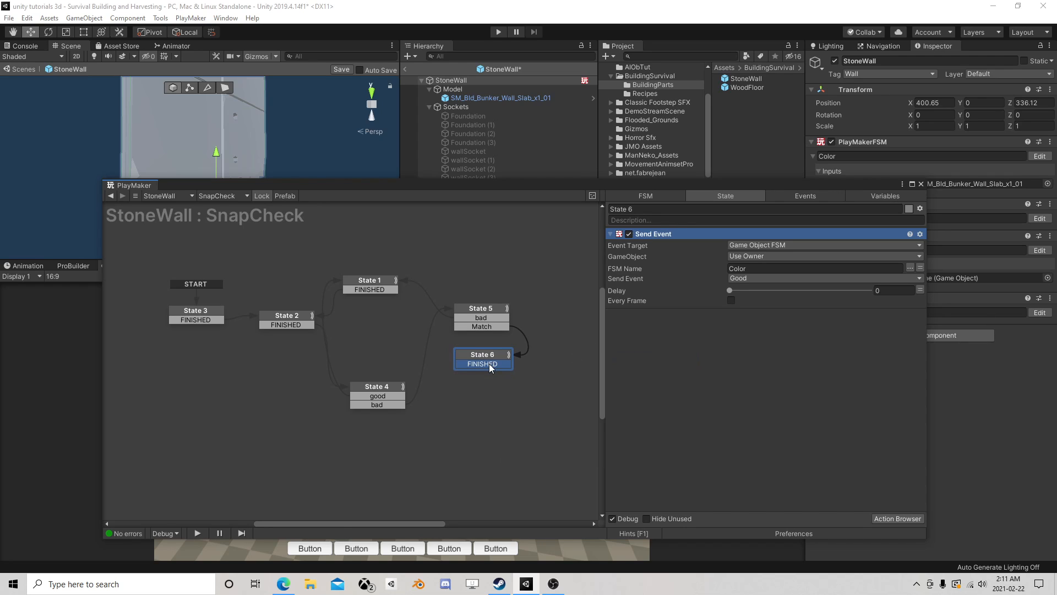
left_click_drag(488, 363, 378, 283)
left_click(374, 282)
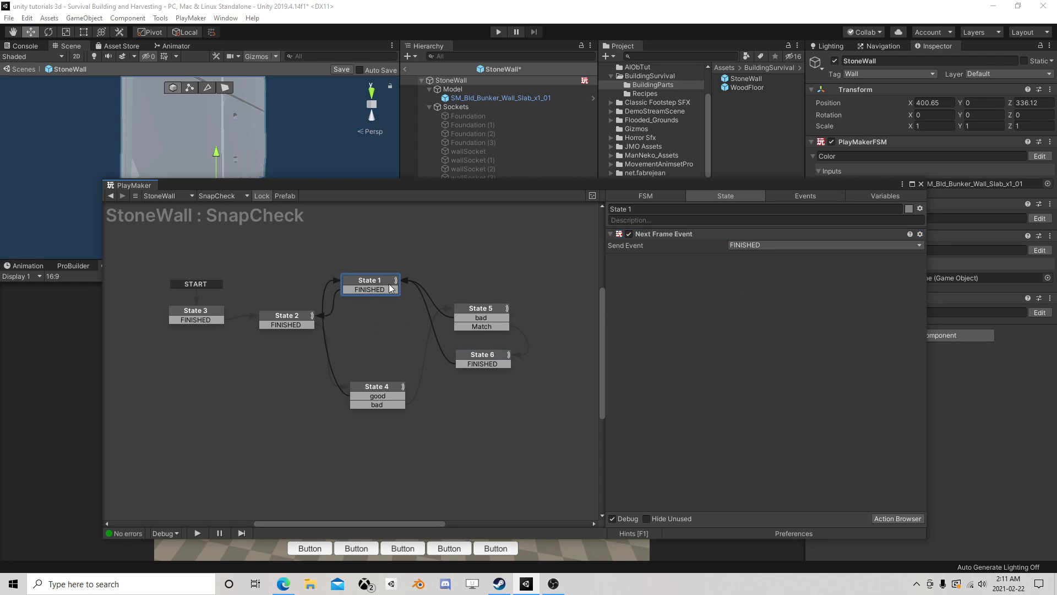
left_click(493, 355)
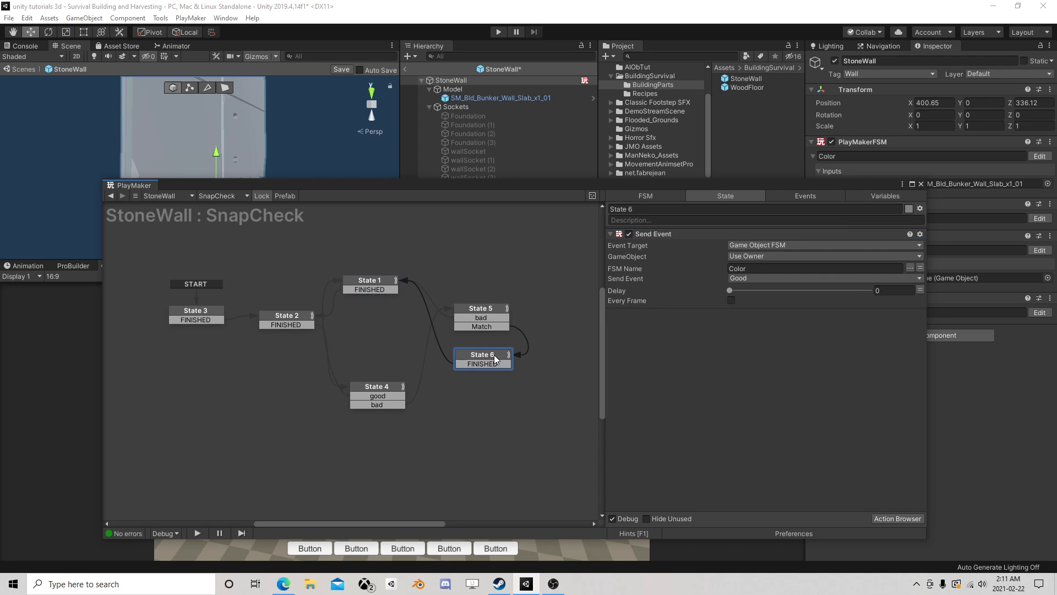
- Review the state flow and the State 3 actions in the wall's Collision CheckFSM
left_click(921, 184)
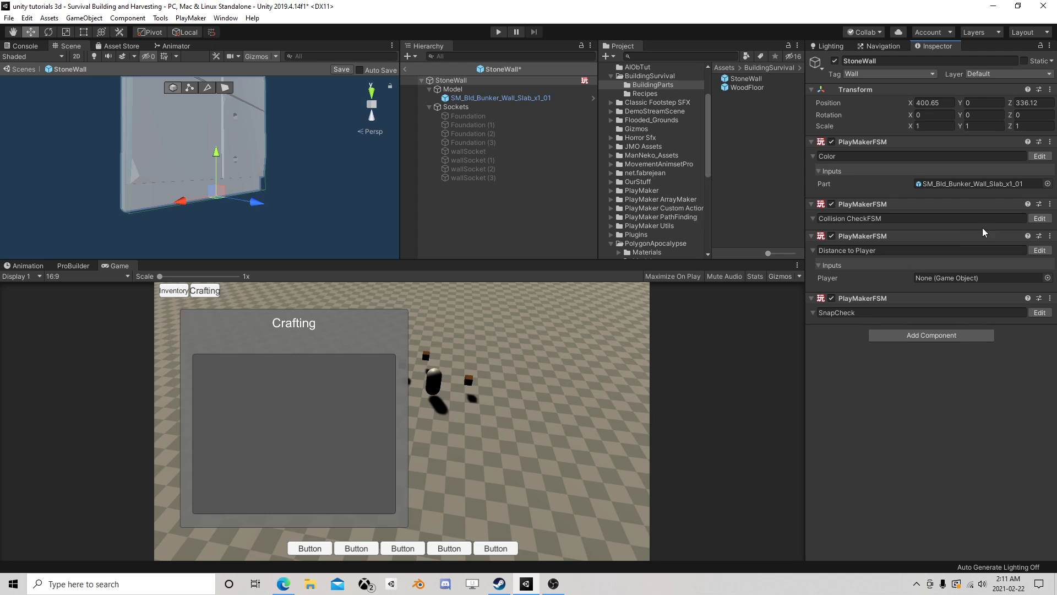
left_click(1039, 218)
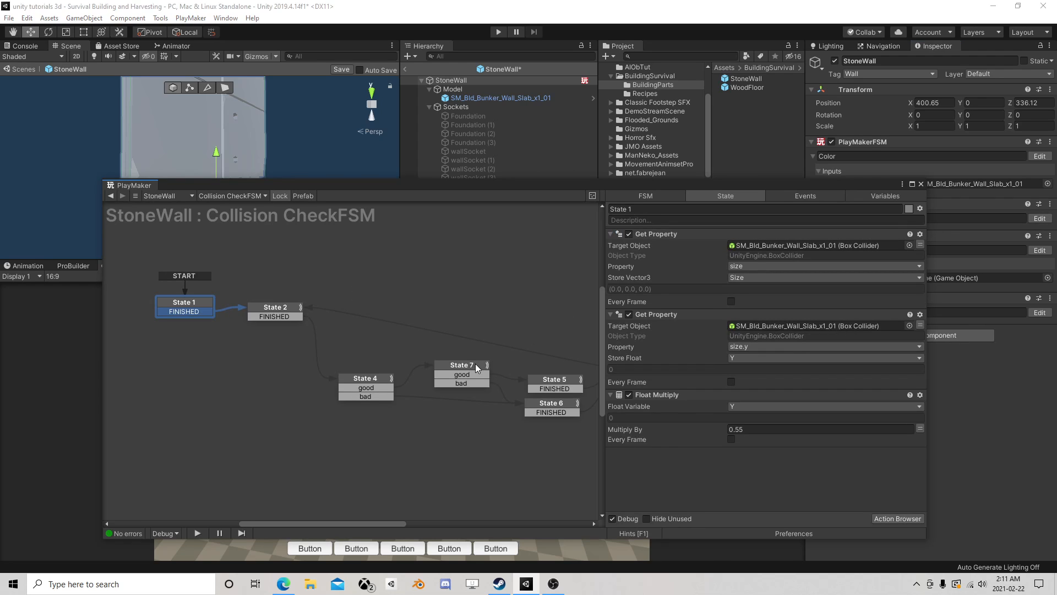
middle_click_drag(475, 364, 318, 312)
left_click(488, 327)
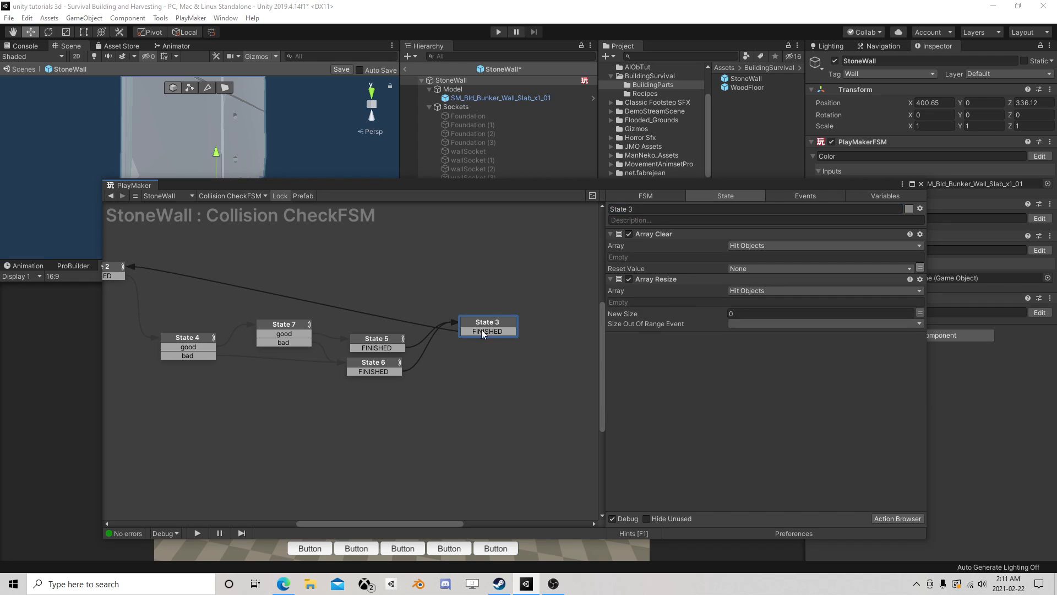
left_click(921, 184)
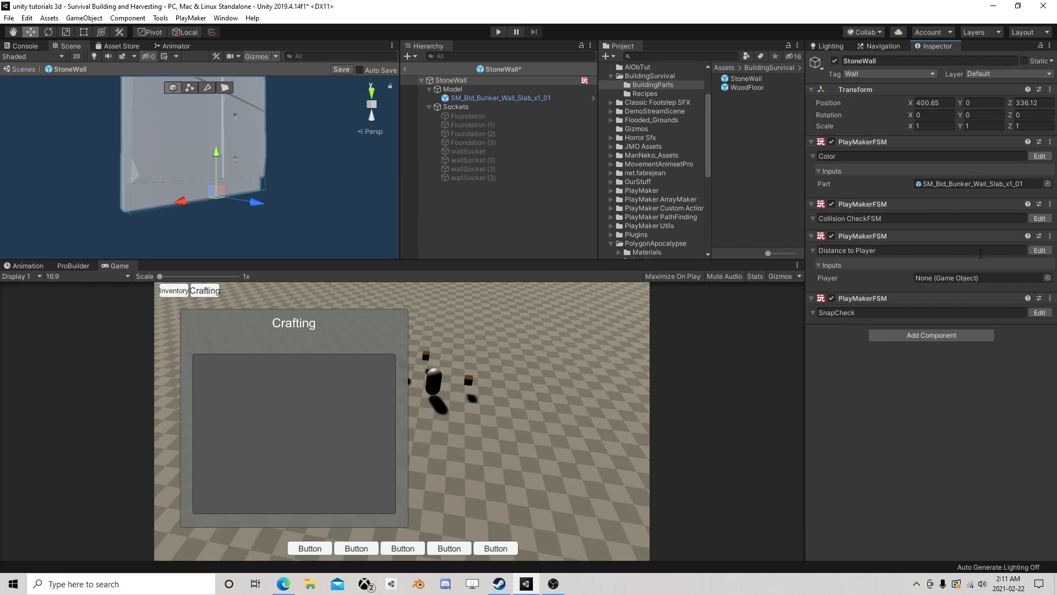
- Delete the Send Event action from State 6 of the SnapCheck FSM
left_click(1040, 313)
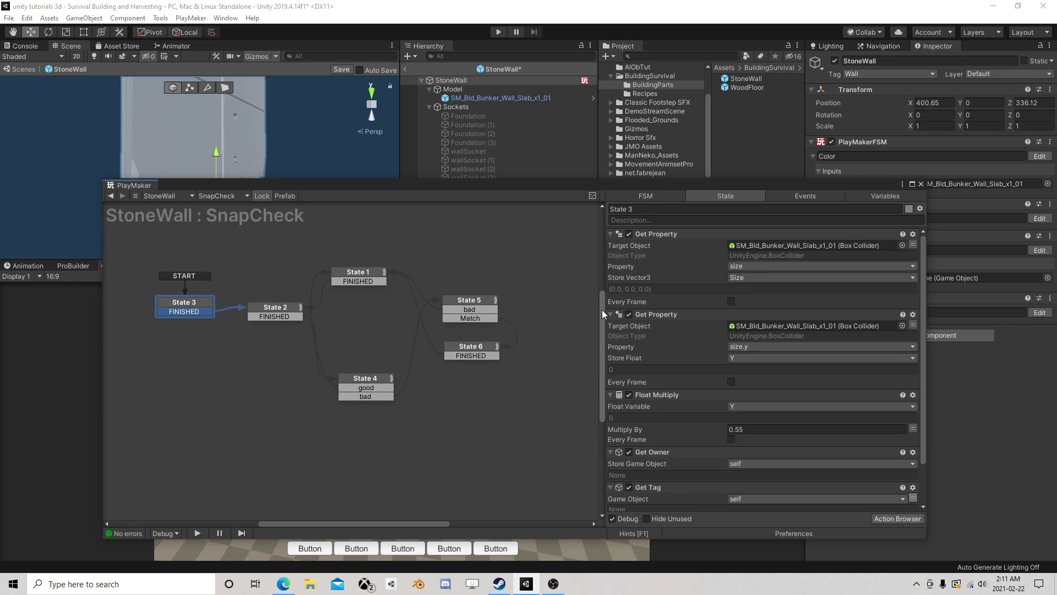
left_click(471, 347)
left_click(676, 236)
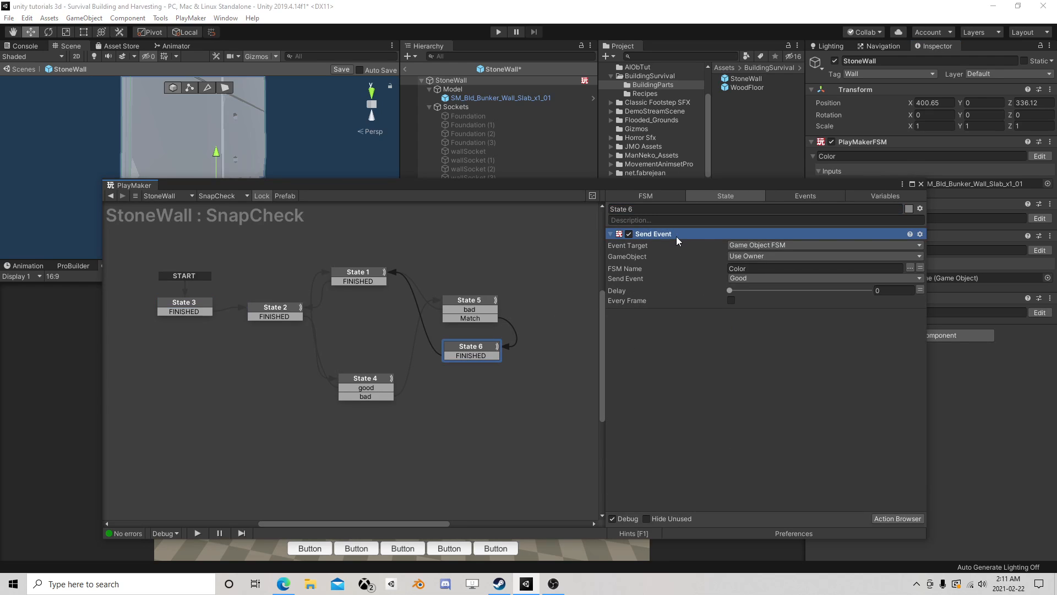
key("Delete")
- Create a Bool variable named OnSnap in the SnapCheck FSM
left_click(877, 197)
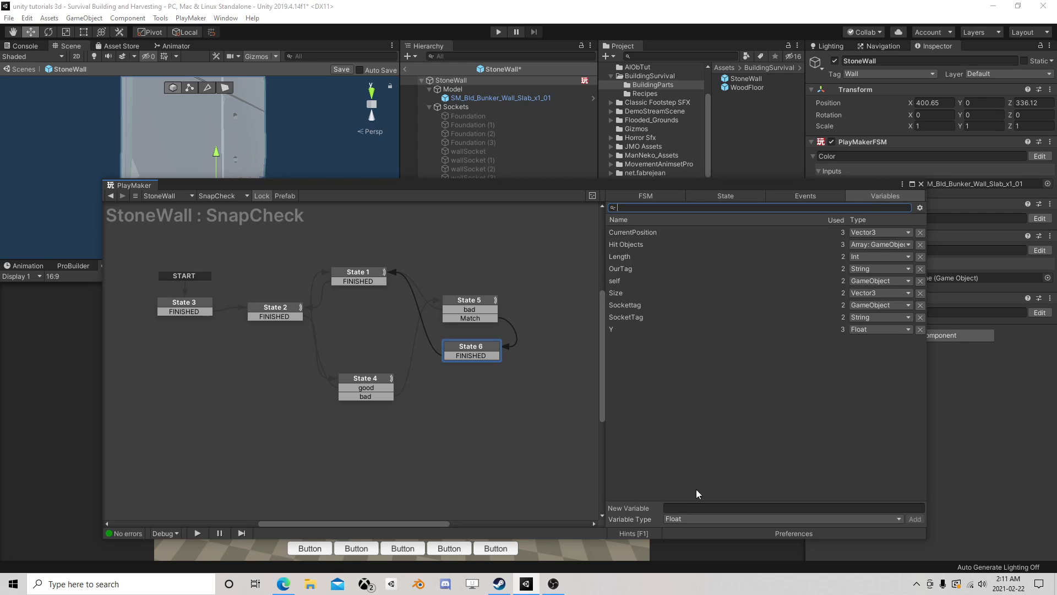
left_click(676, 519)
left_click(687, 347)
left_click(696, 507)
type("OnSnap")
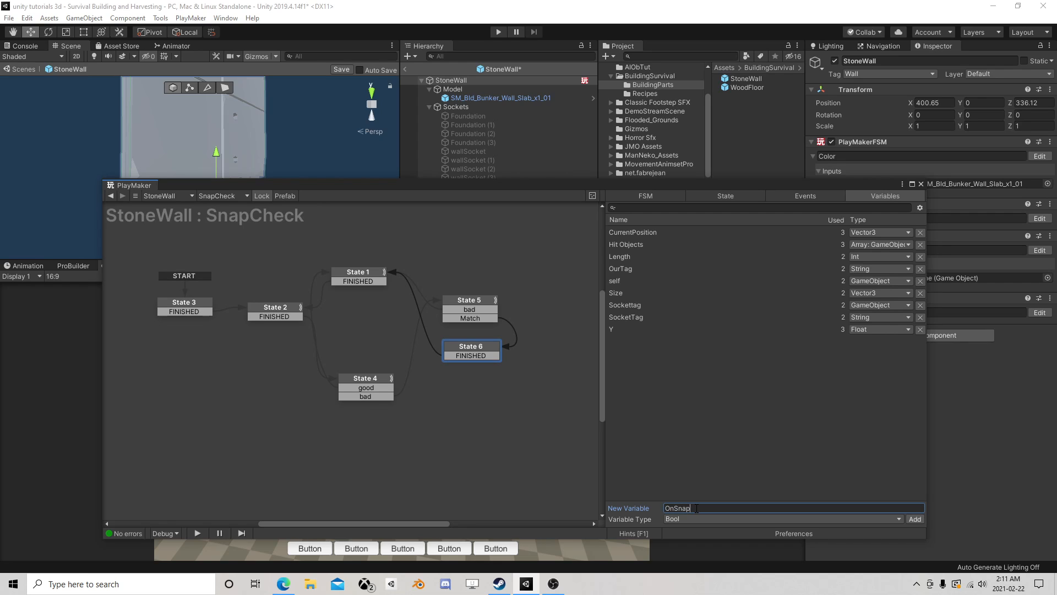
key("Return")
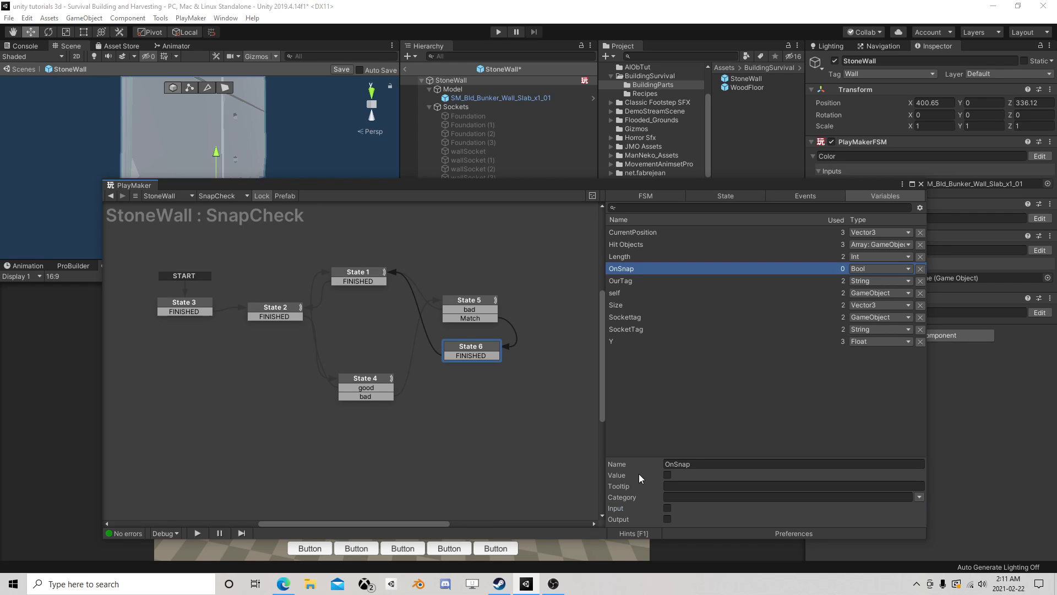
- Add a Set Bool Value action to State 6 that sets the OnSnap variable to true
left_click(481, 352)
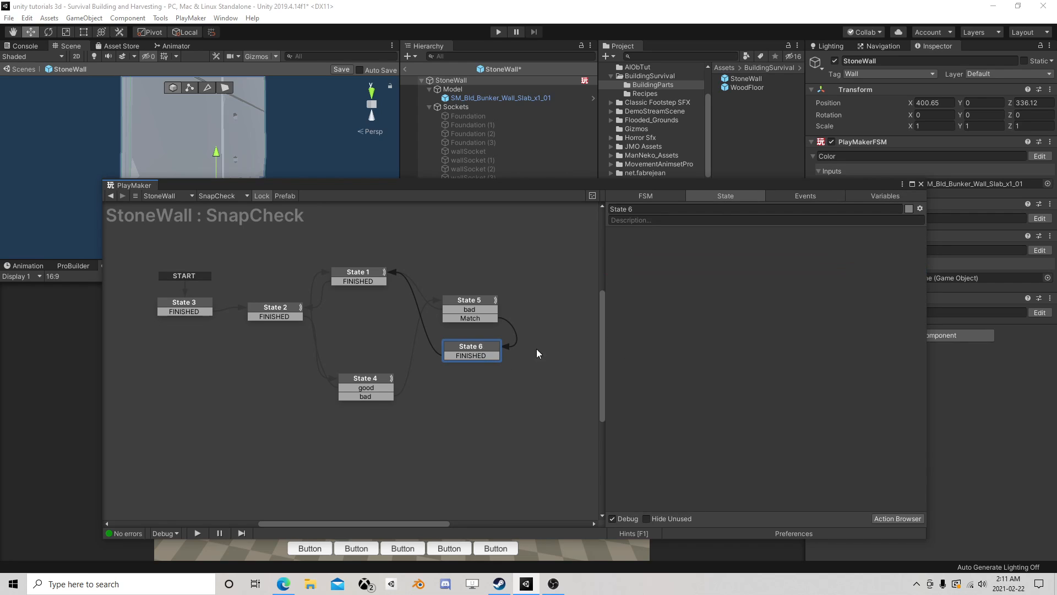
left_click(489, 366)
left_click(491, 354)
left_click(484, 318)
left_click(480, 347)
left_click(897, 518)
type("set bool")
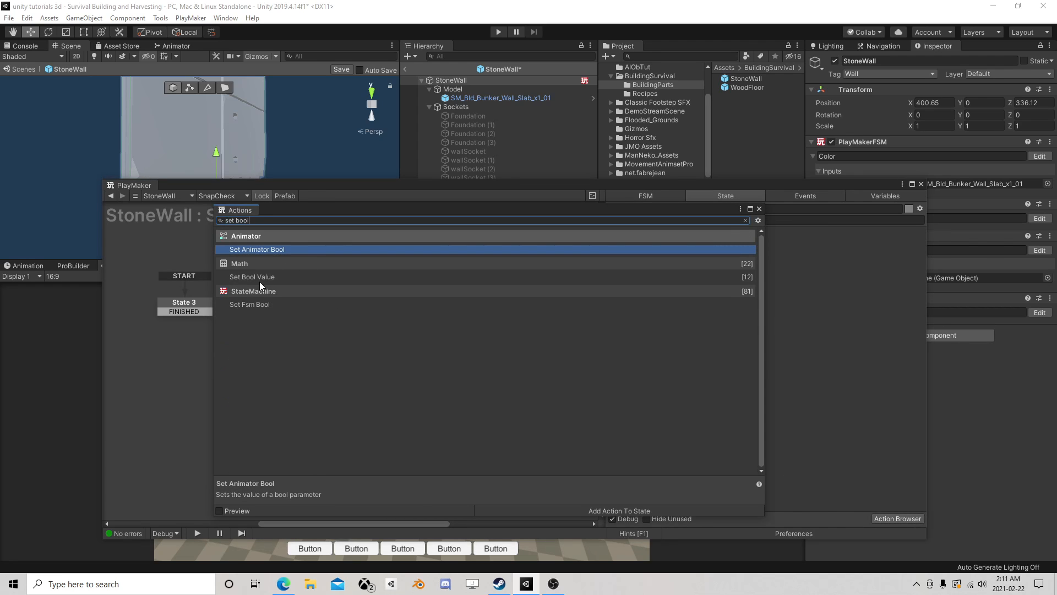
left_click(260, 277)
double_click(260, 278)
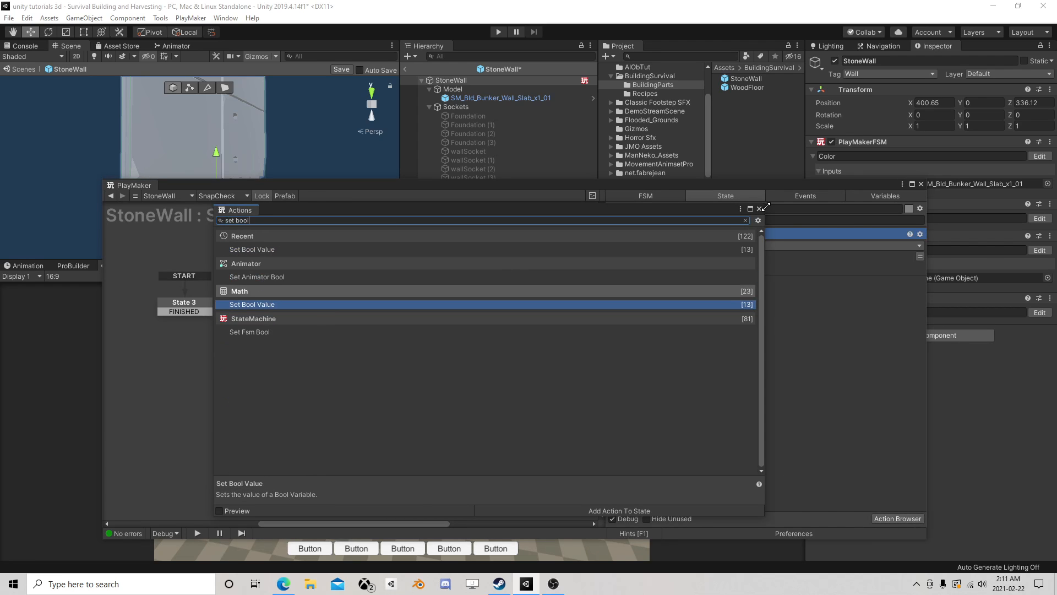
left_click(758, 208)
left_click(732, 245)
left_click(775, 270)
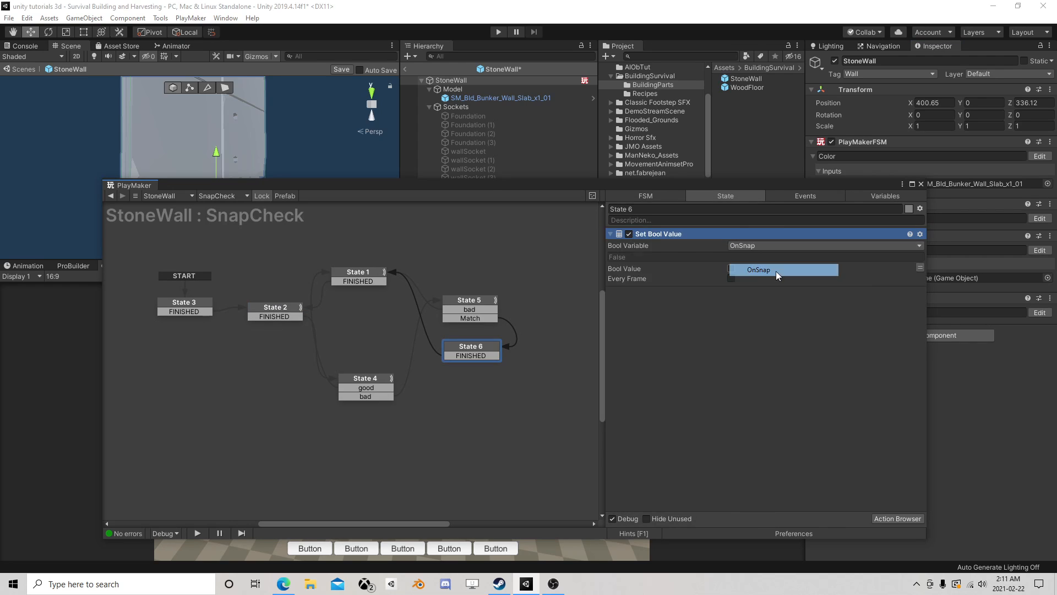
- Copy State 6's Set Bool Value action, and add State 7 above State 5 with a FINISHED transition linked to State 1
right_click(695, 236)
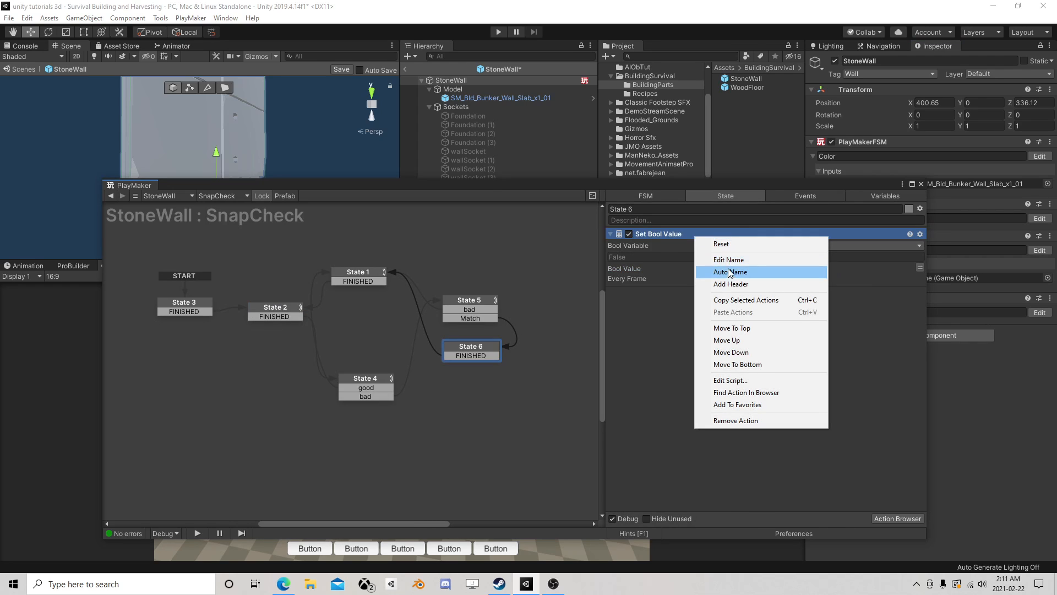
left_click(736, 301)
left_click(437, 308)
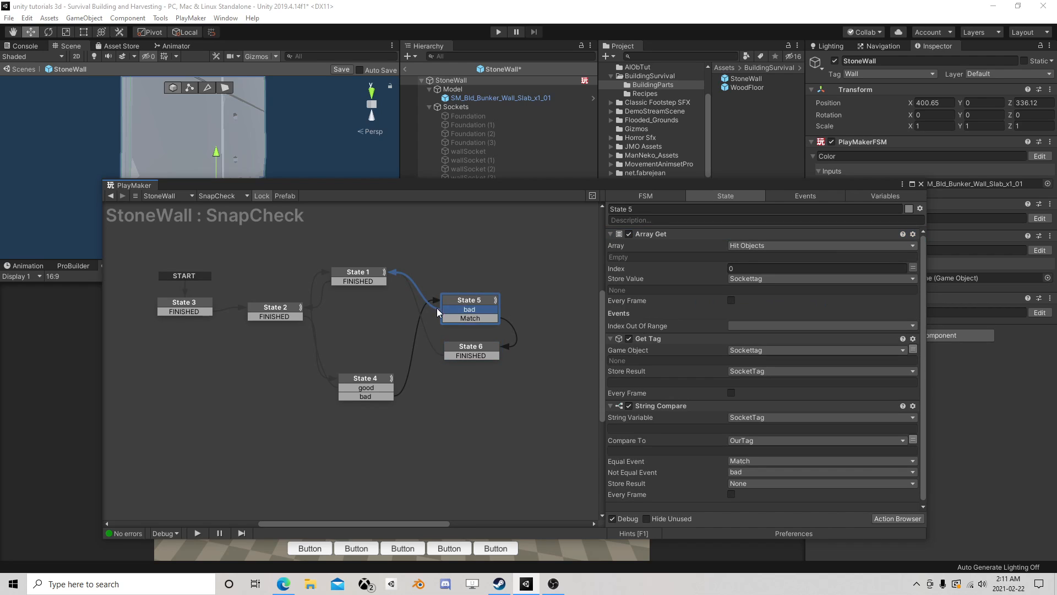
right_click(441, 253)
left_click(464, 254)
right_click(461, 253)
mouse_move(590, 255)
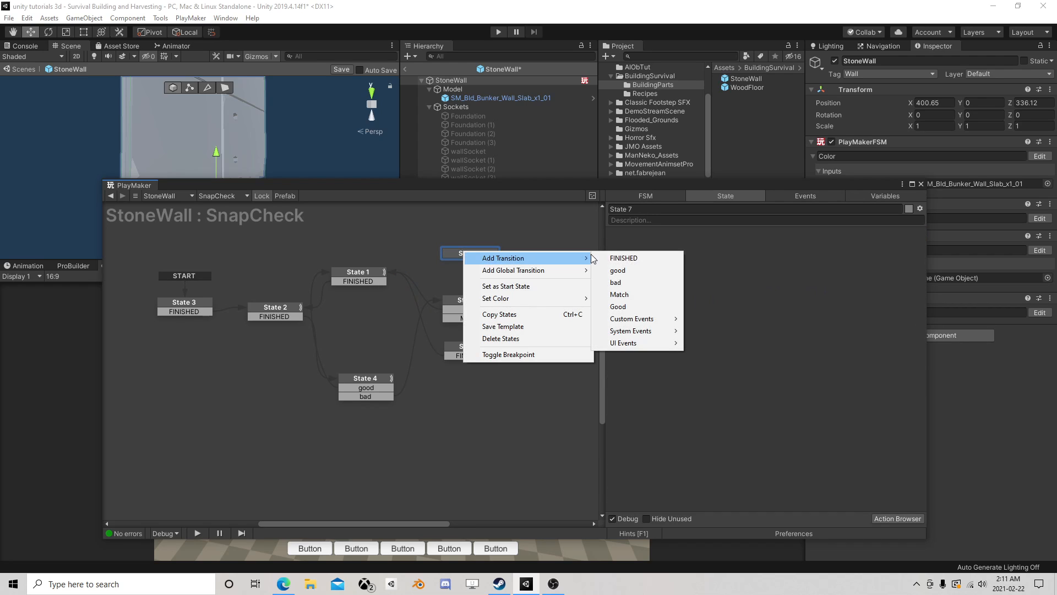
left_click(623, 258)
left_click_drag(470, 262, 380, 271)
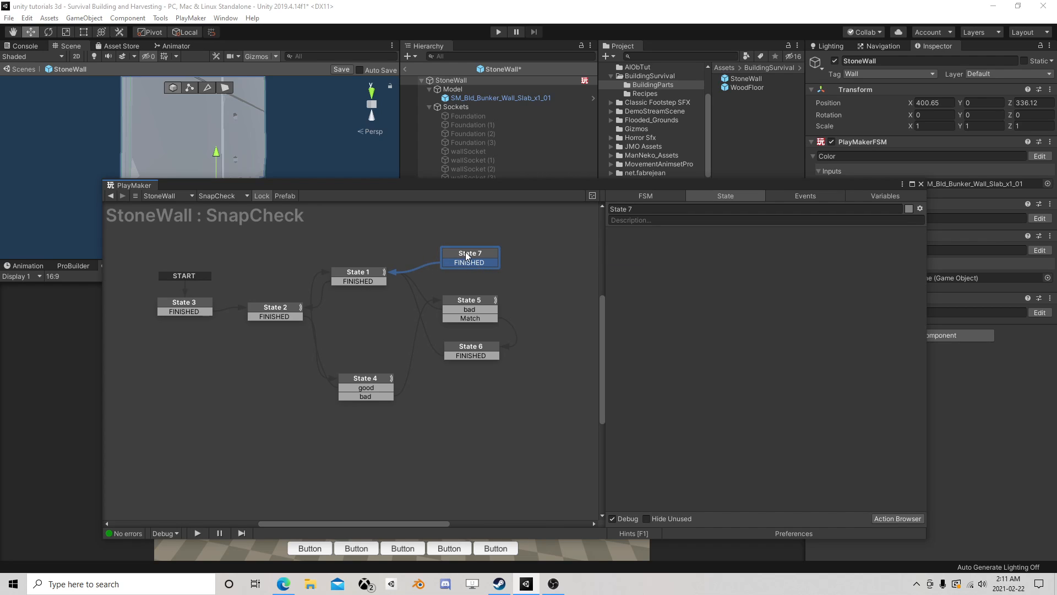
- Paste the Set Bool Value action into State 7 with OnSnap set to false, and link State 5's bad transition to State 7
right_click(679, 258)
left_click(719, 356)
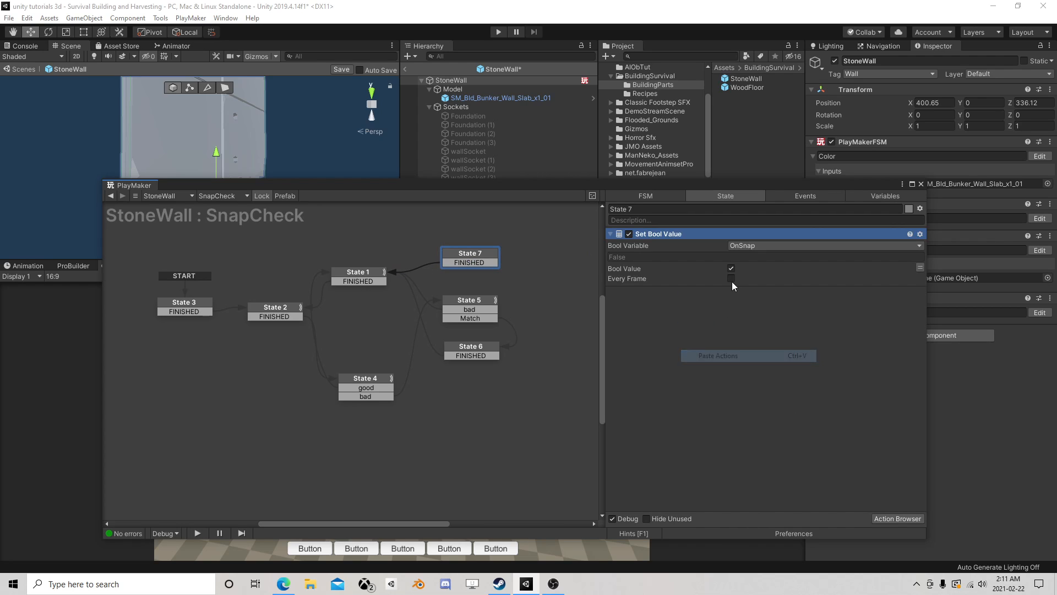
left_click_drag(490, 308, 497, 253)
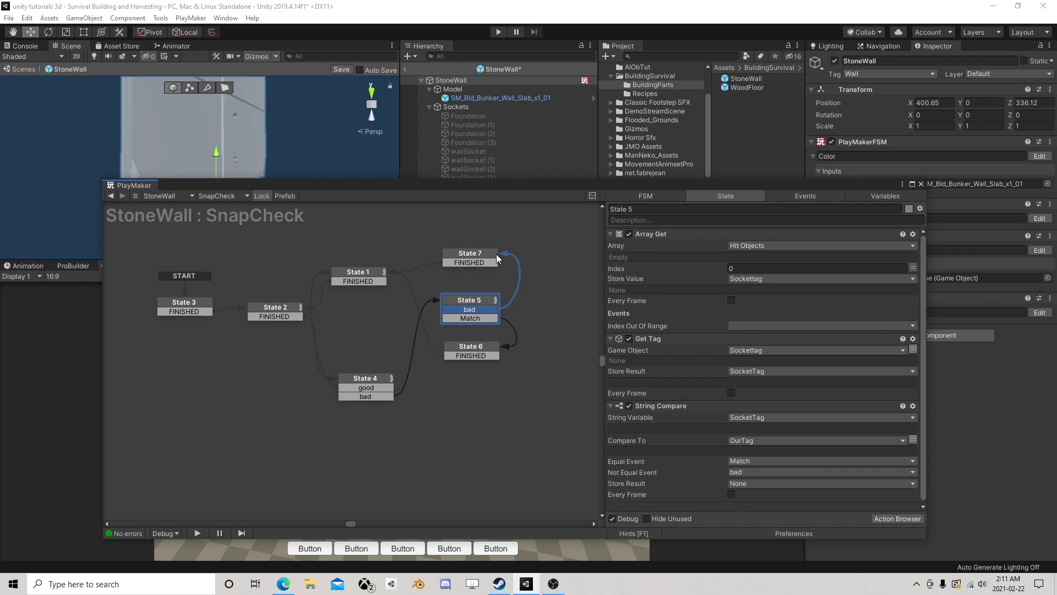
- Move State 4 up in the SnapCheck graph so it sits just below State 1
left_click(276, 315)
left_click_drag(369, 380, 369, 324)
- Review the SnapCheck flow by examining the actions and transitions of States 2, 4, 1, 5, 7 and 6
left_click(283, 311)
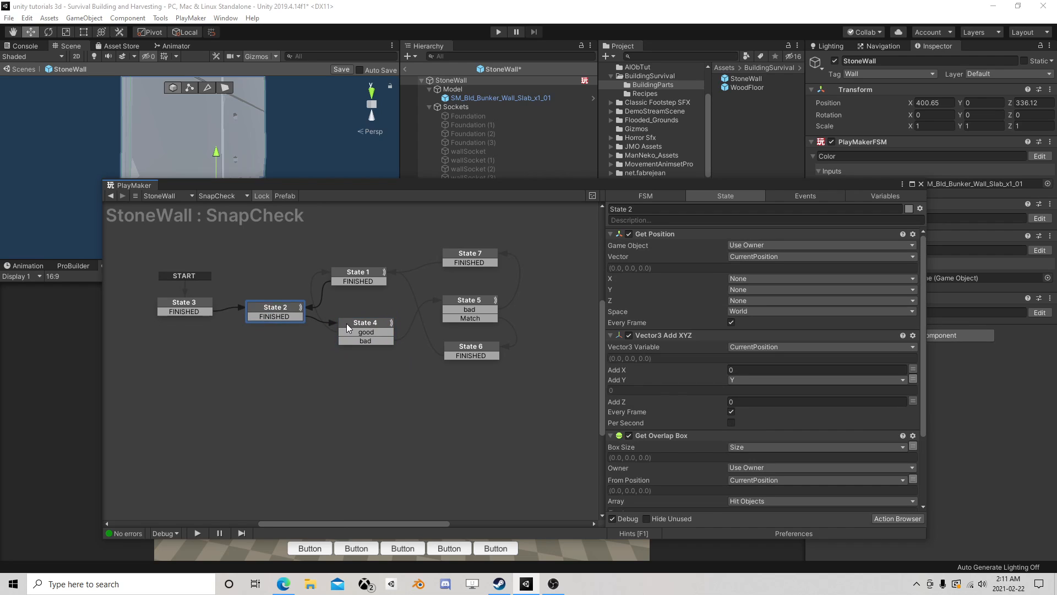
left_click(368, 335)
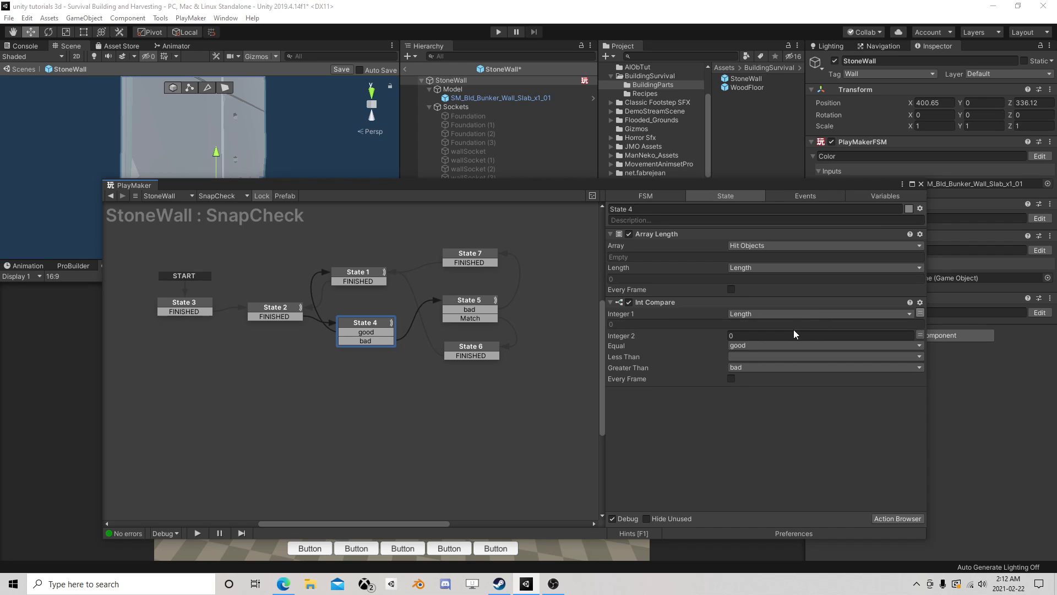
left_click(281, 311)
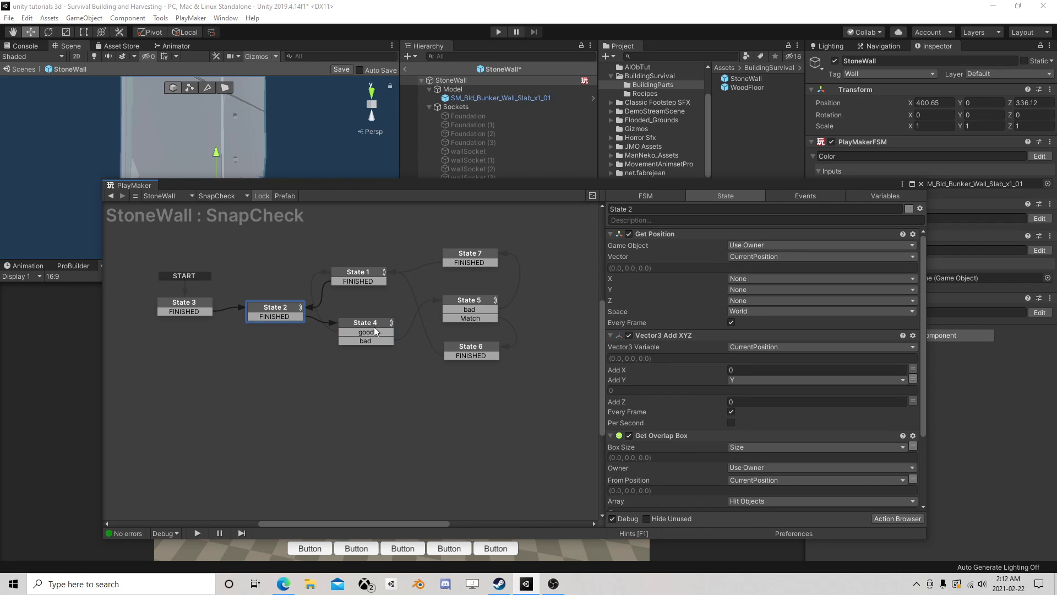
left_click(375, 330)
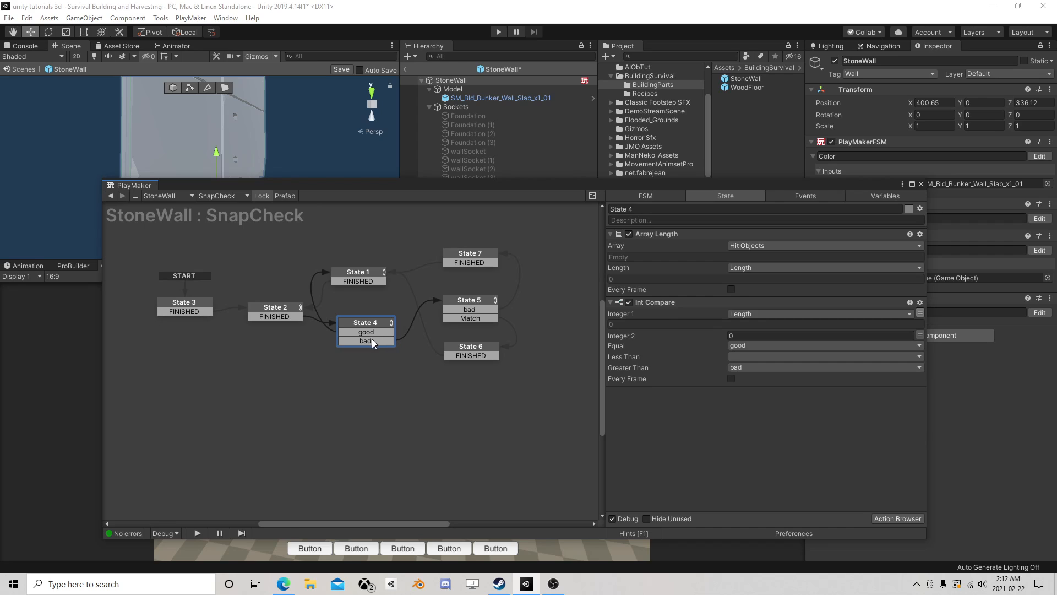
left_click(366, 332)
left_click(364, 276)
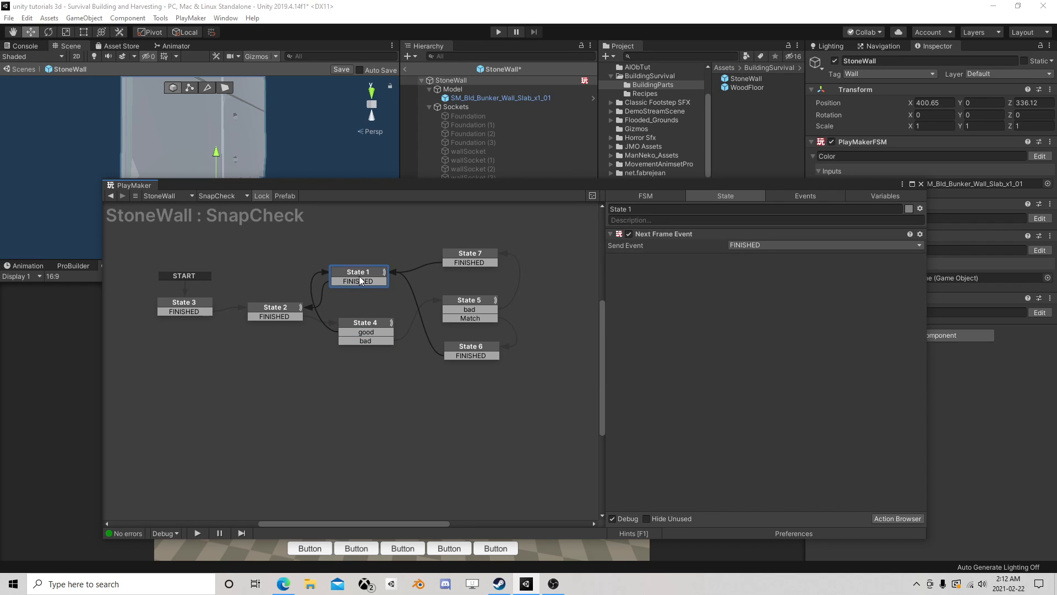
left_click(366, 341)
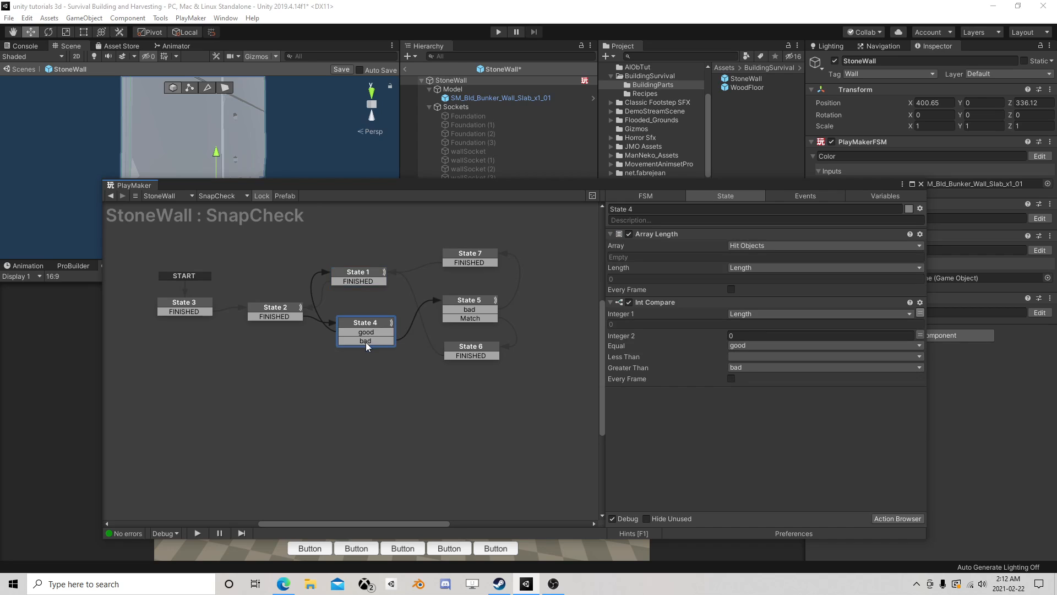
left_click(456, 312)
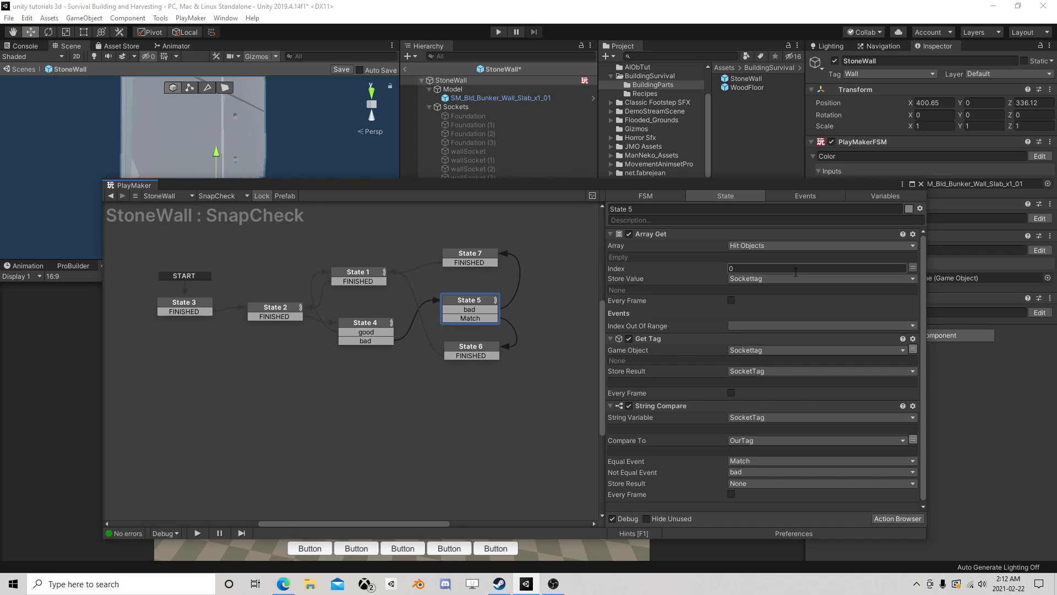
scroll(756, 306, "down", 1)
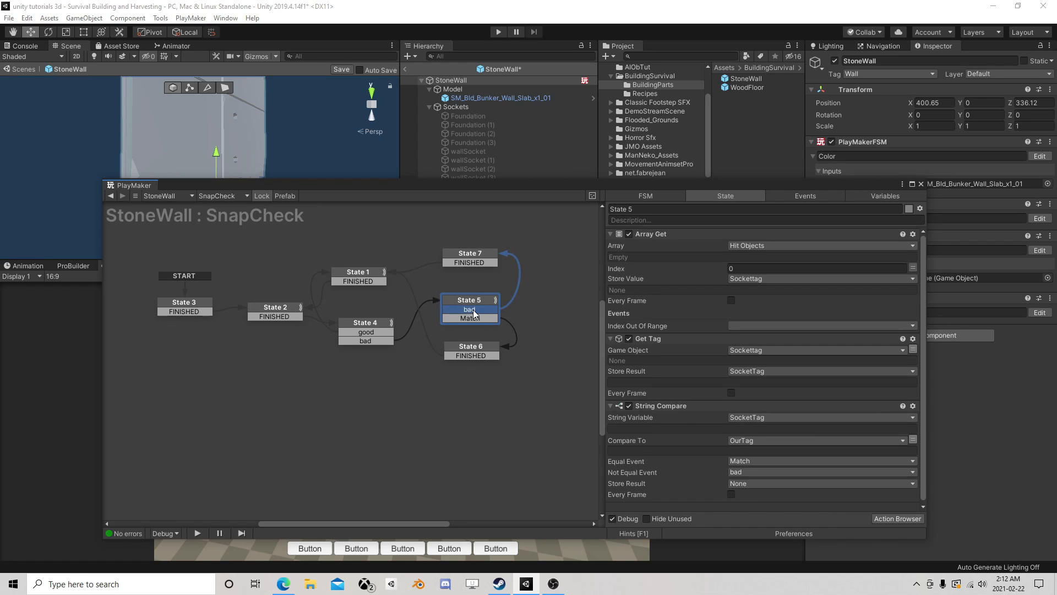
left_click(480, 256)
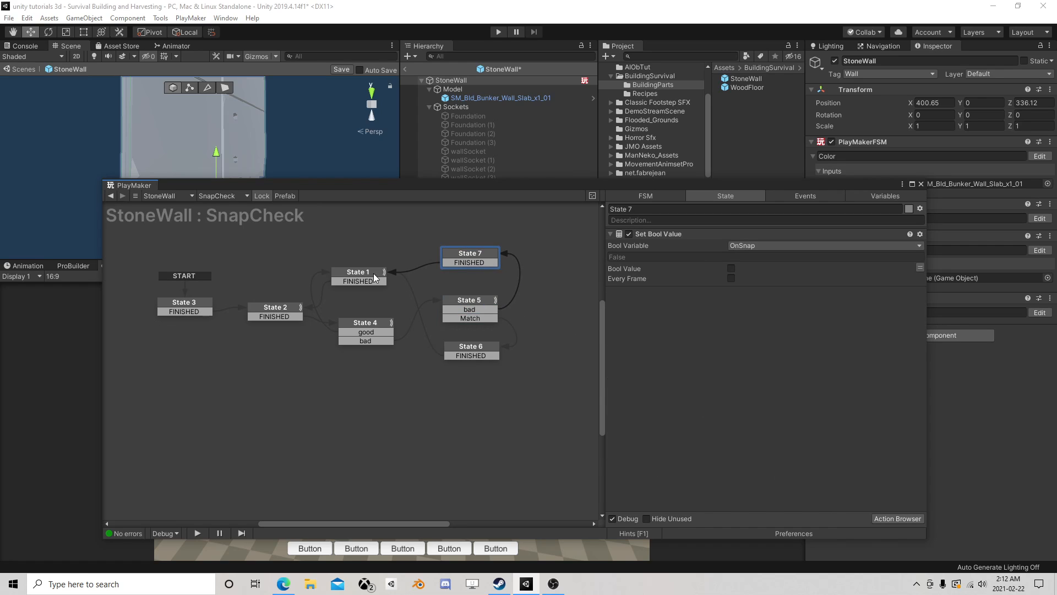
left_click(477, 350)
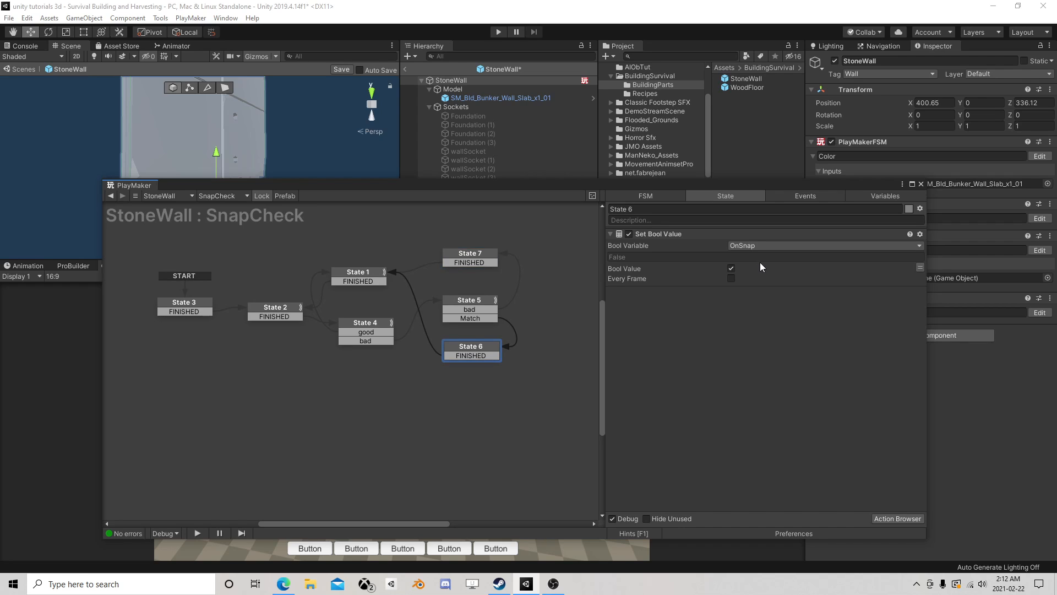
left_click(361, 271)
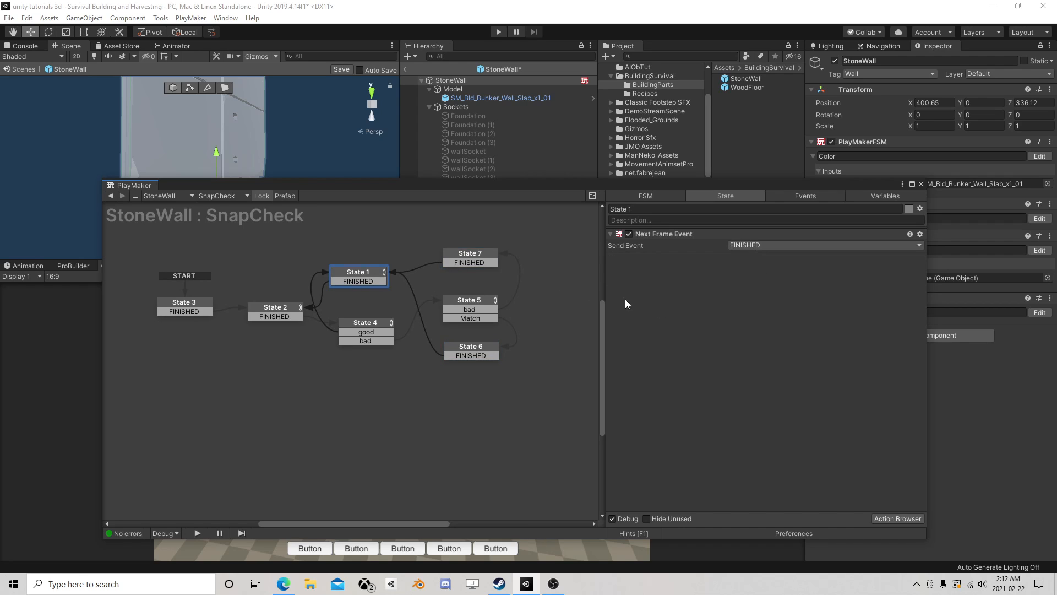
- Open the wall's Collision CheckFSM and examine the actions in State 2, State 4 and State 7
left_click(921, 184)
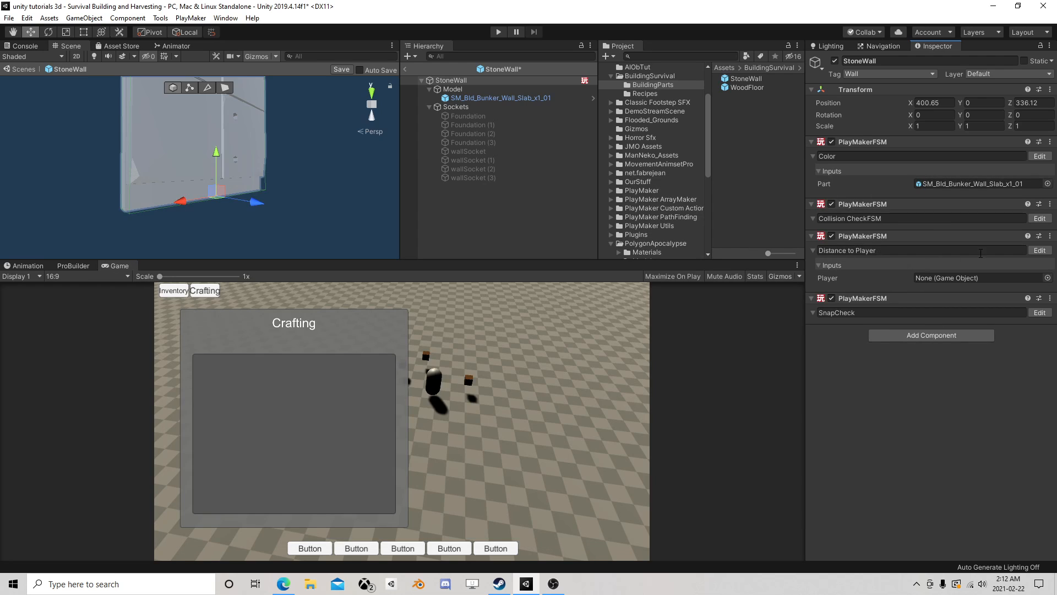
left_click(1039, 218)
scroll(457, 329, "down", 2)
middle_click_drag(457, 329, 356, 306)
scroll(351, 307, "up", 1)
left_click(205, 284)
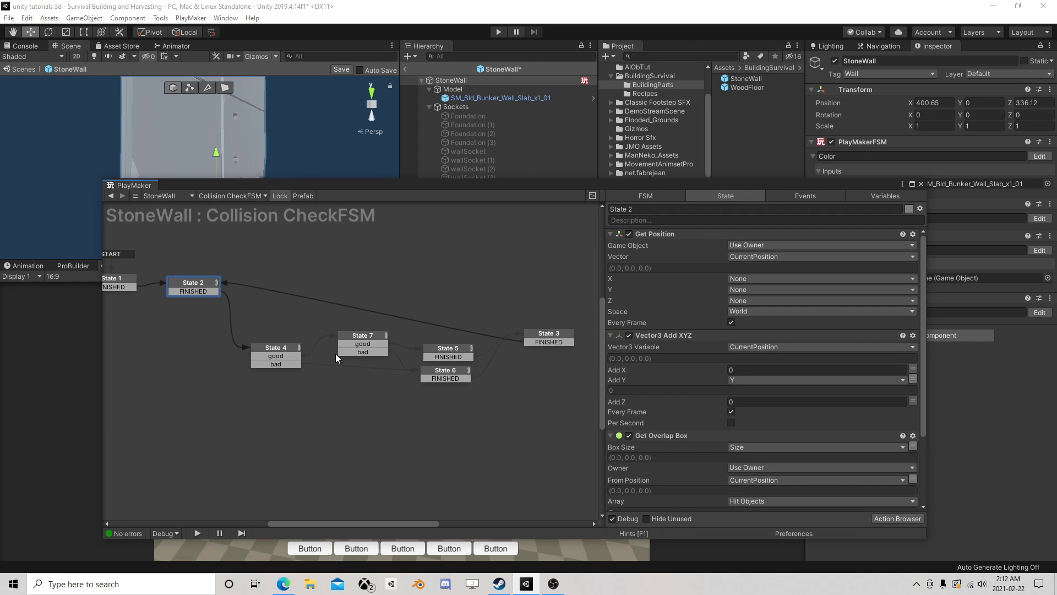
scroll(748, 304, "down", 3)
left_click(280, 348)
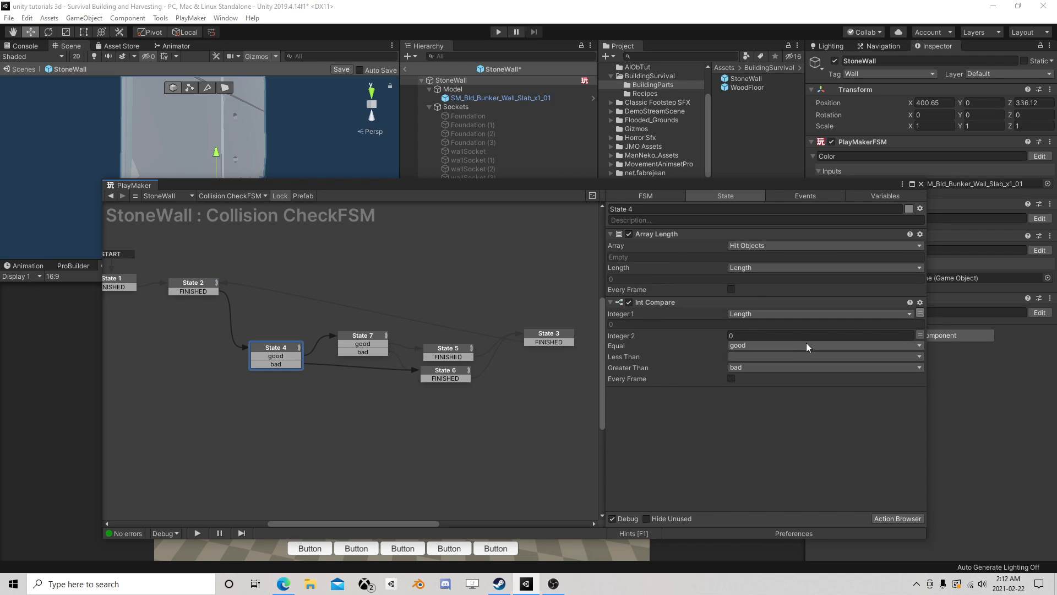
left_click(364, 337)
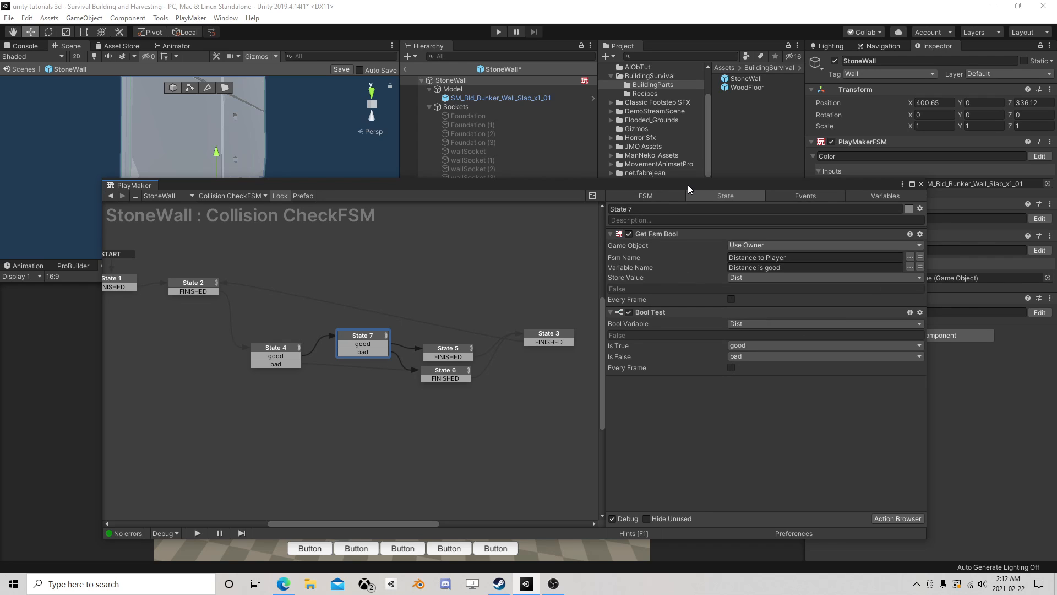
- Duplicate State 7's Get Fsm Bool action by pasting a copy before the Bool Test action
left_click_drag(688, 184, 614, 144)
left_click(588, 193)
right_click(588, 194)
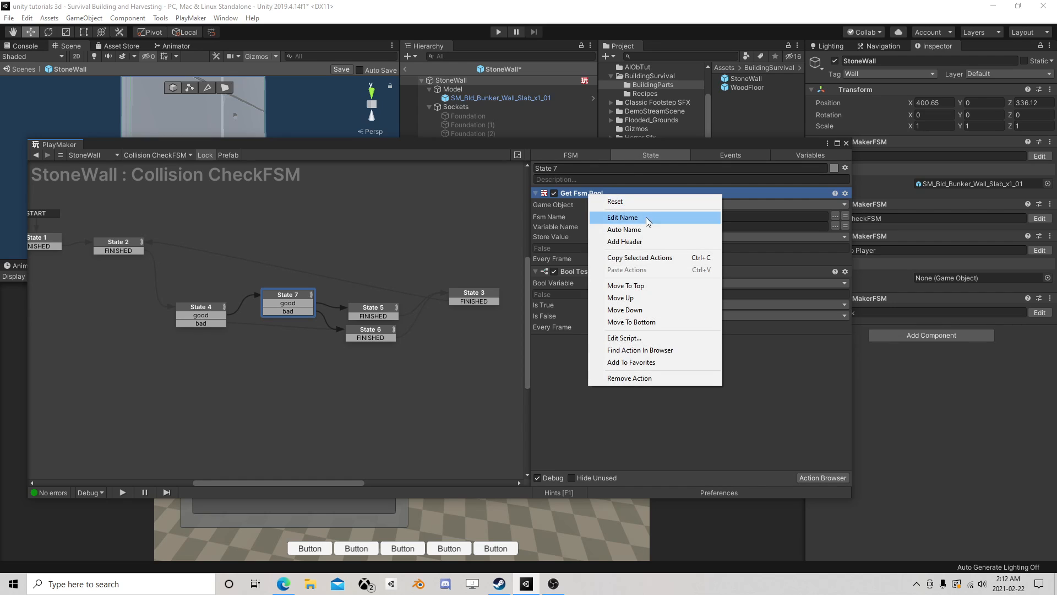
left_click(639, 258)
right_click(577, 277)
left_click(612, 350)
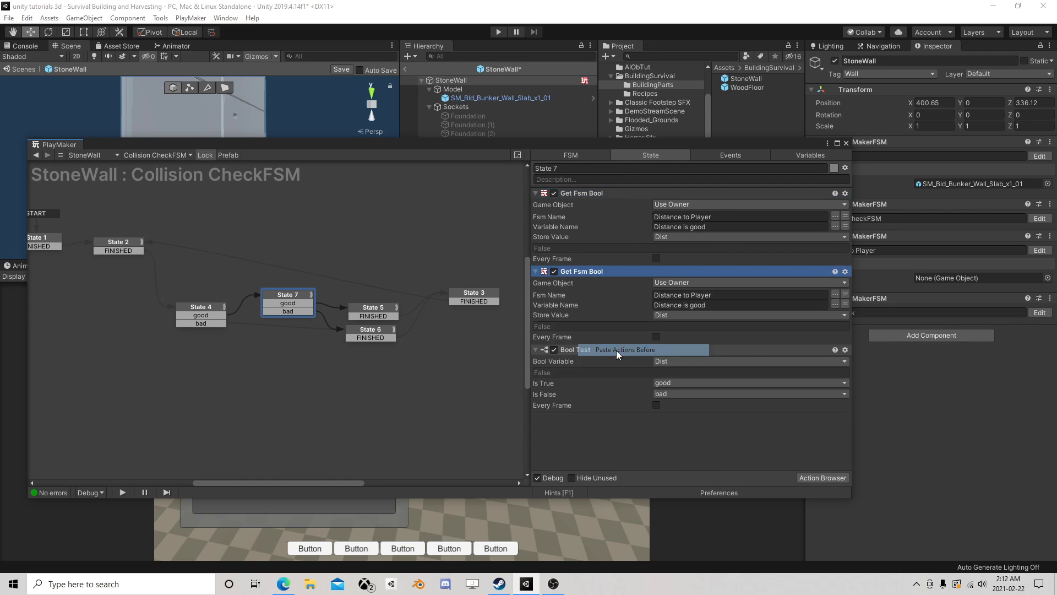
- Set the copied Get Fsm Bool to read OnSnap from the SnapCheck FSM and store it in a new OnSnap variable
left_click(835, 294)
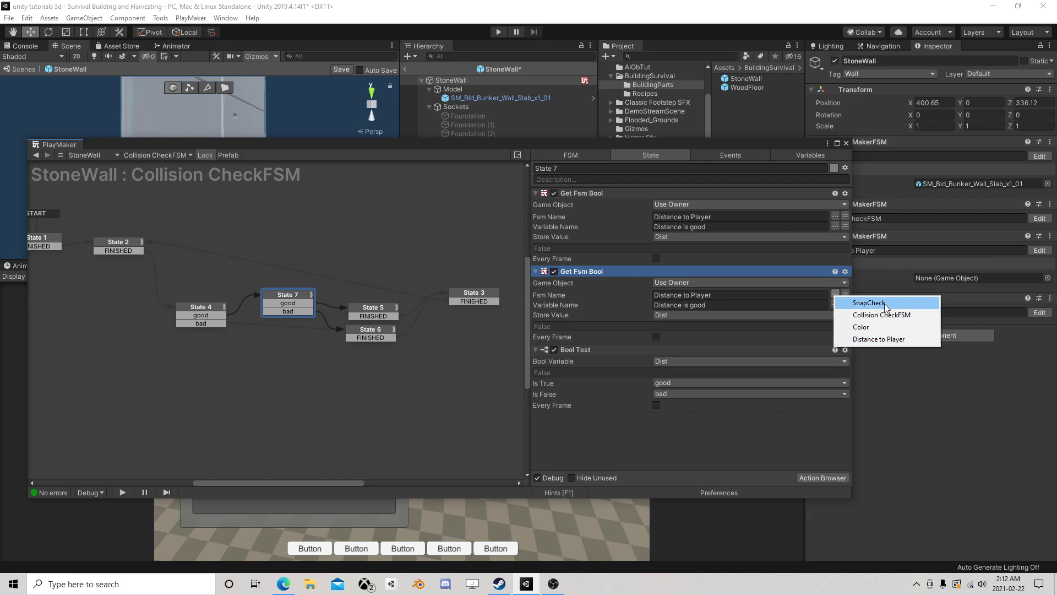
left_click(870, 302)
left_click(835, 304)
left_click(863, 312)
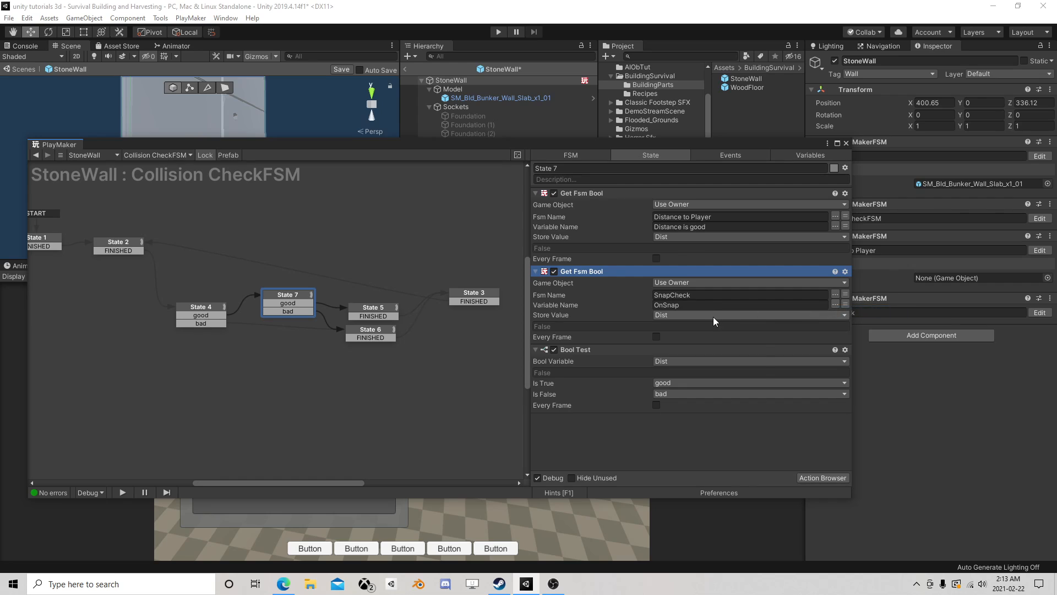
left_click(714, 315)
left_click(707, 354)
type("OnSnap")
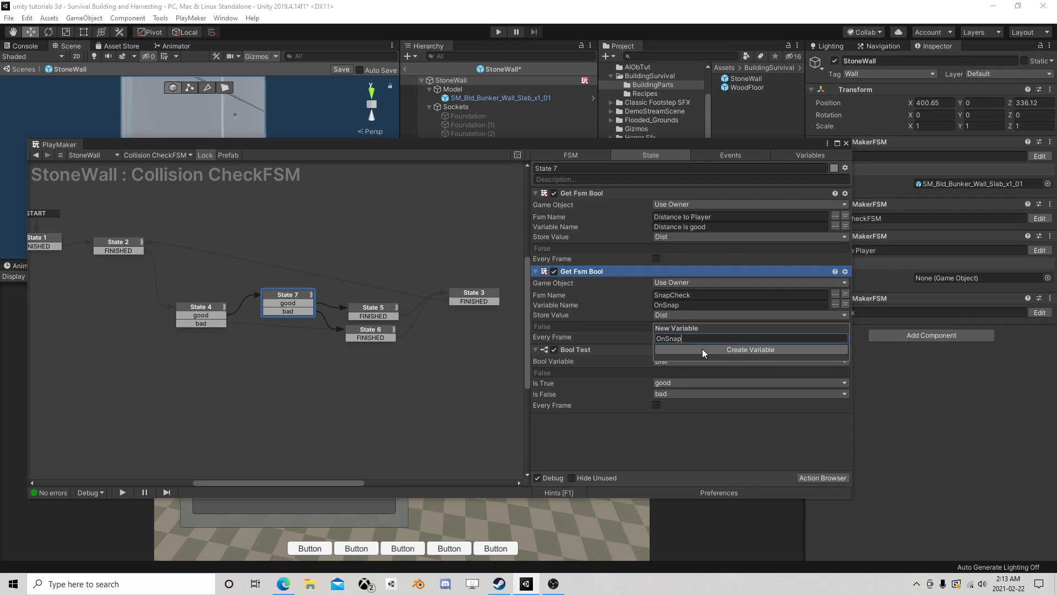
left_click(702, 350)
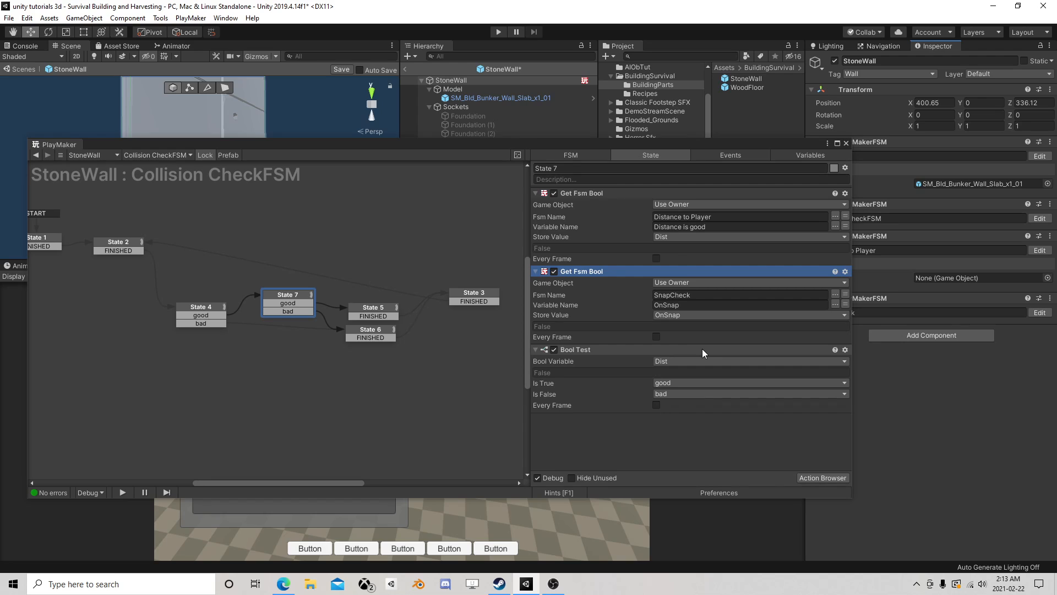
- Add a Bool All True action before the Bool Test in State 7 of the Collision CheckFSM
left_click(594, 350)
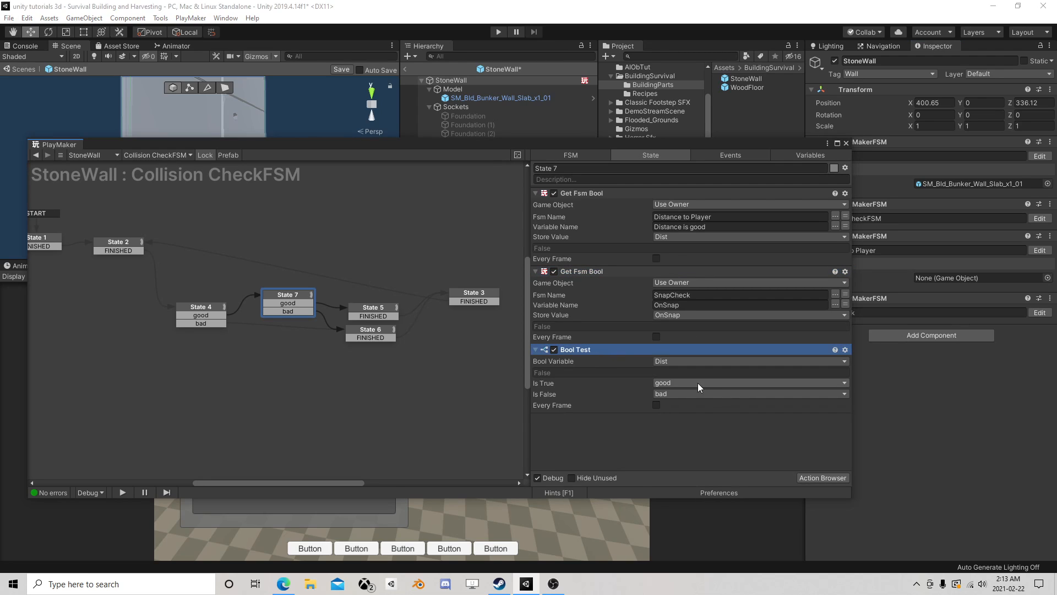
left_click(828, 477)
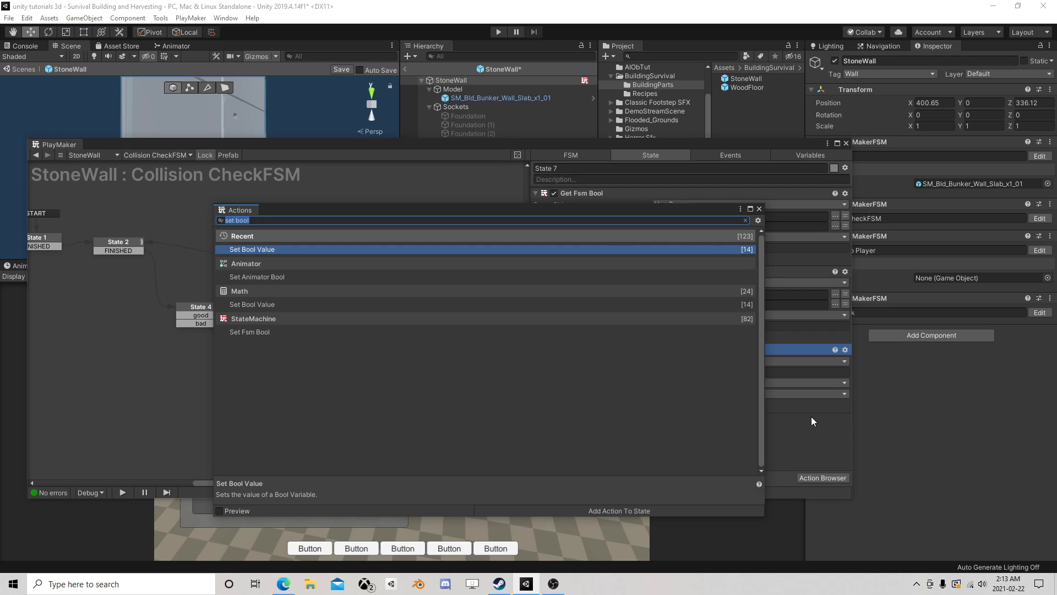
type("bool")
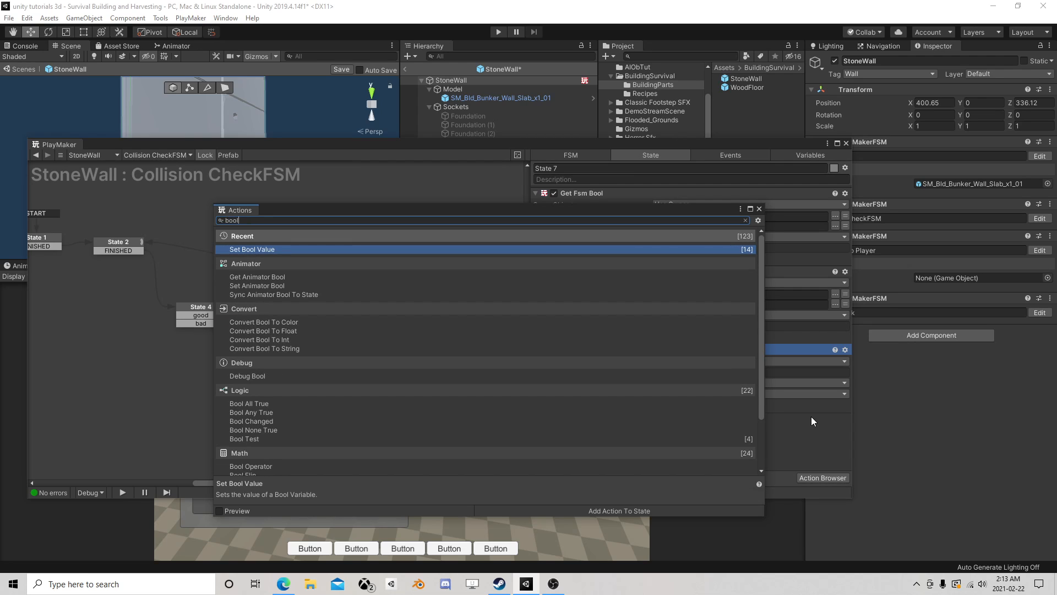
type(" mult")
key("BackSpace")
key("BackSpace")
key("BackSpace")
key("BackSpace")
key("BackSpace")
key("BackSpace")
key("BackSpace")
key("BackSpace")
key("BackSpace")
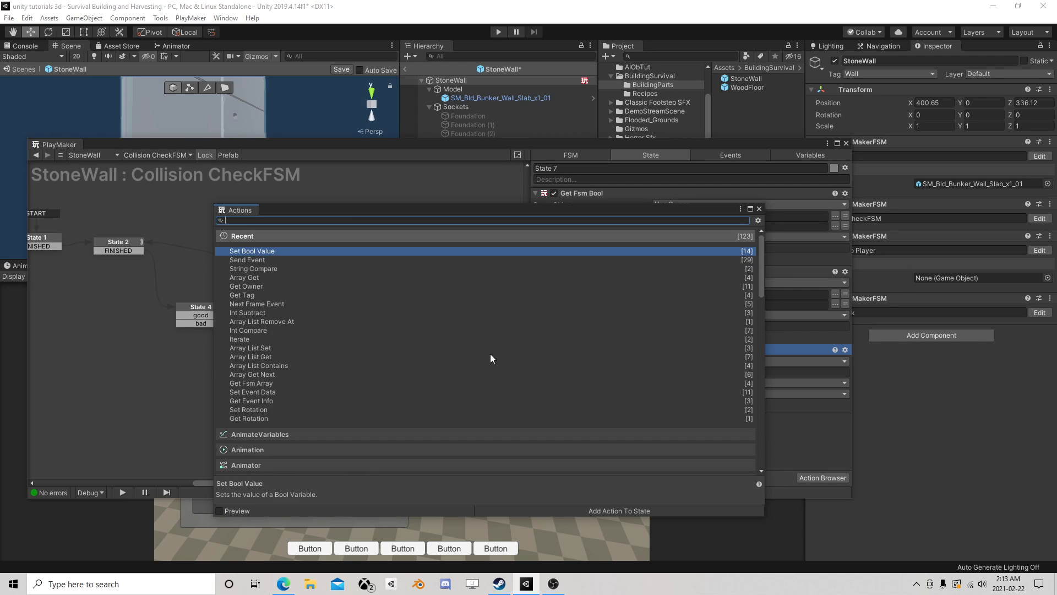
type("all")
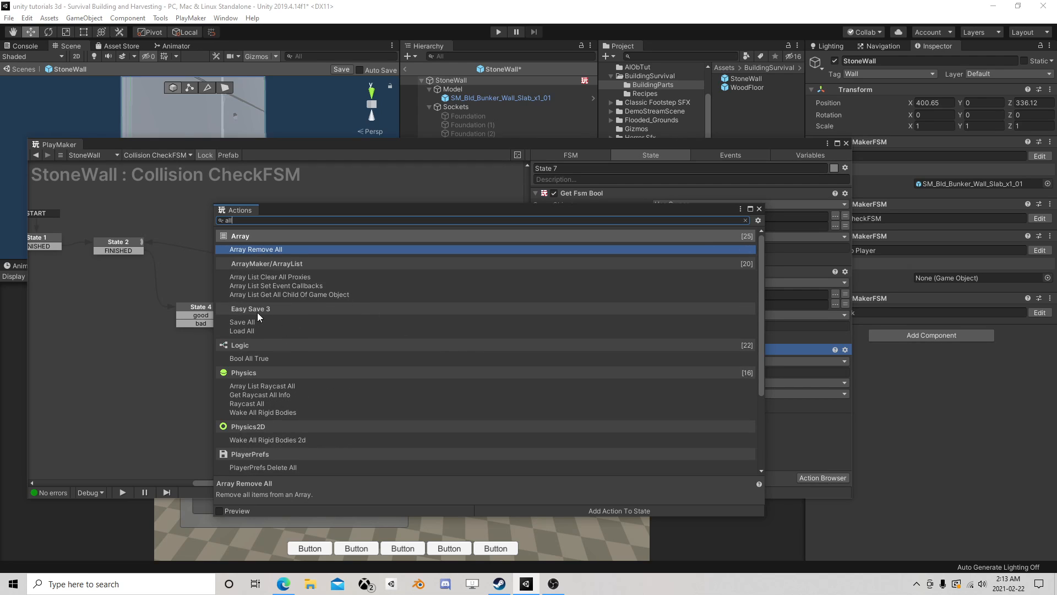
double_click(260, 359)
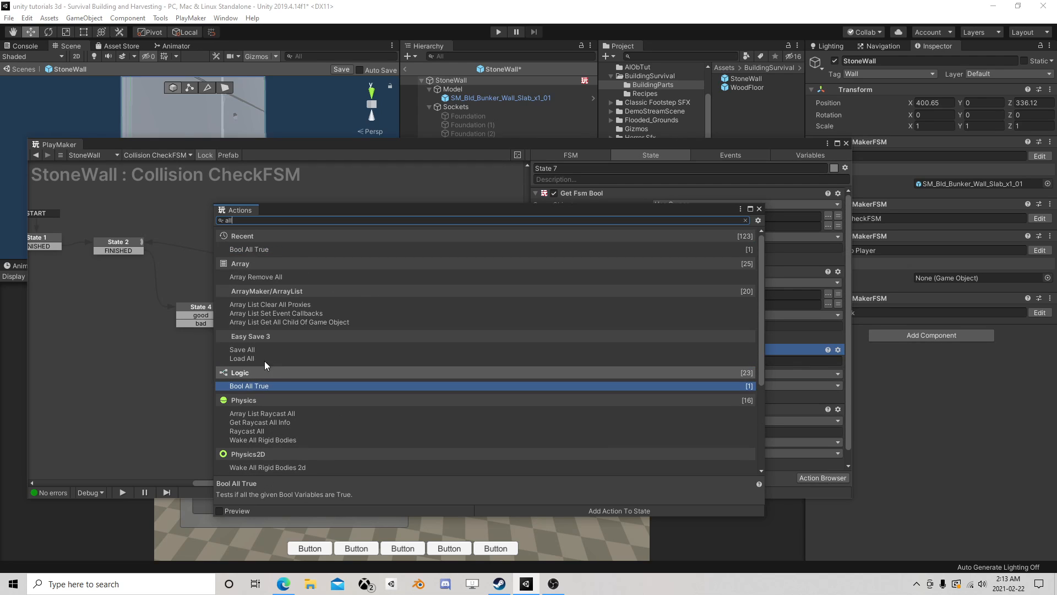
left_click(758, 208)
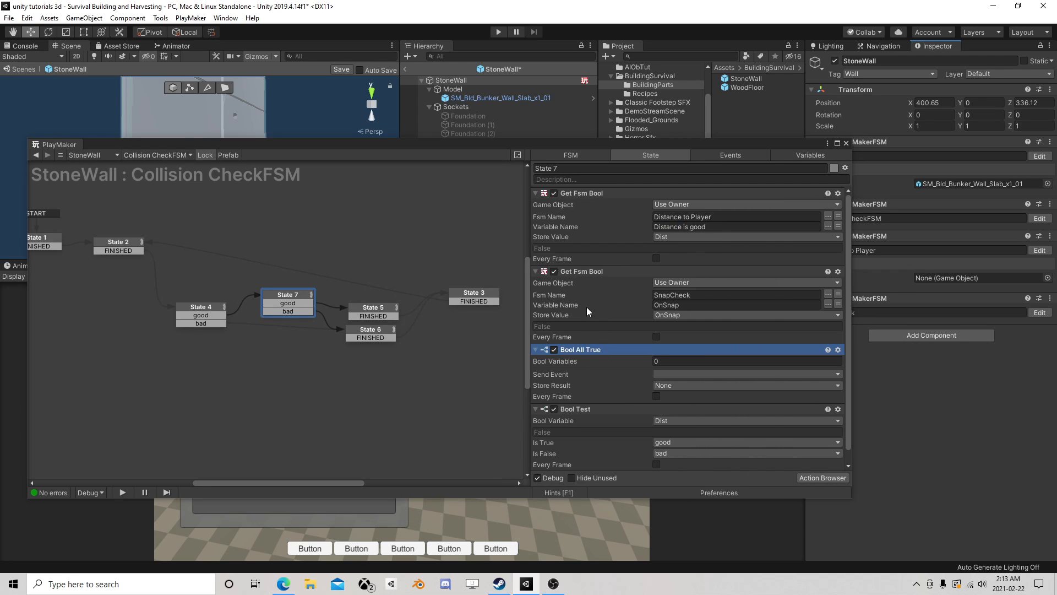
- Give the Bool All True action 2 bool variables, with OnSnap as Element 0 and Dist as Element 1
left_click(574, 410)
scroll(642, 351, "down", 1)
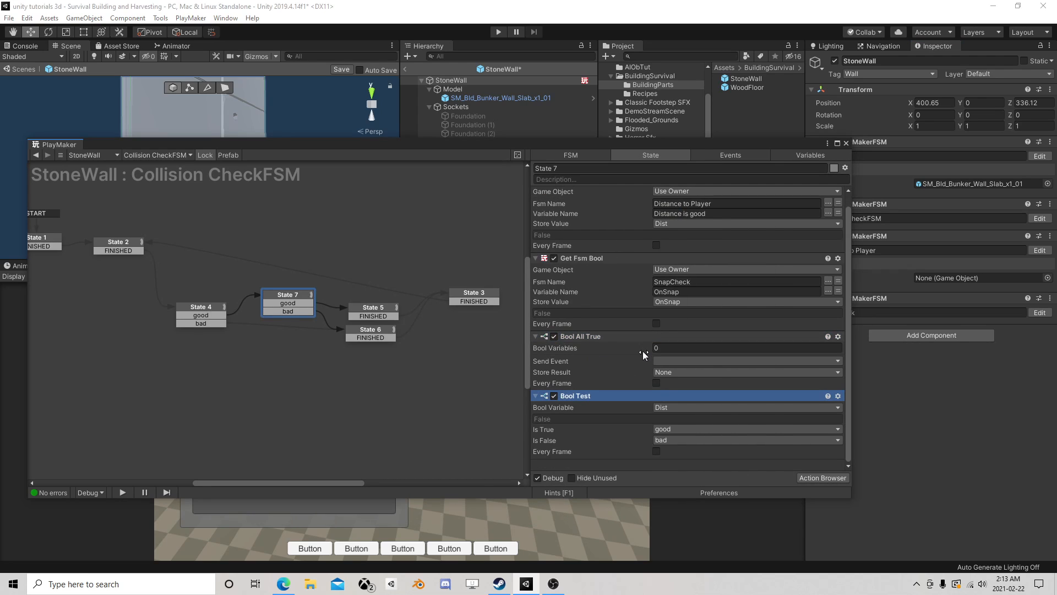
left_click(683, 347)
type("2")
left_click(702, 292)
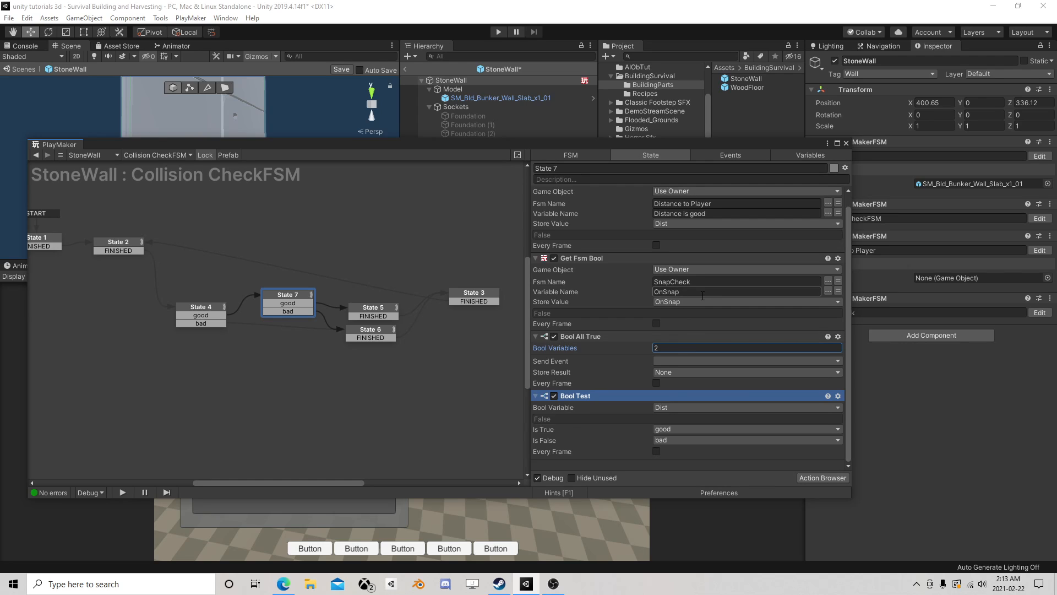
left_click(674, 359)
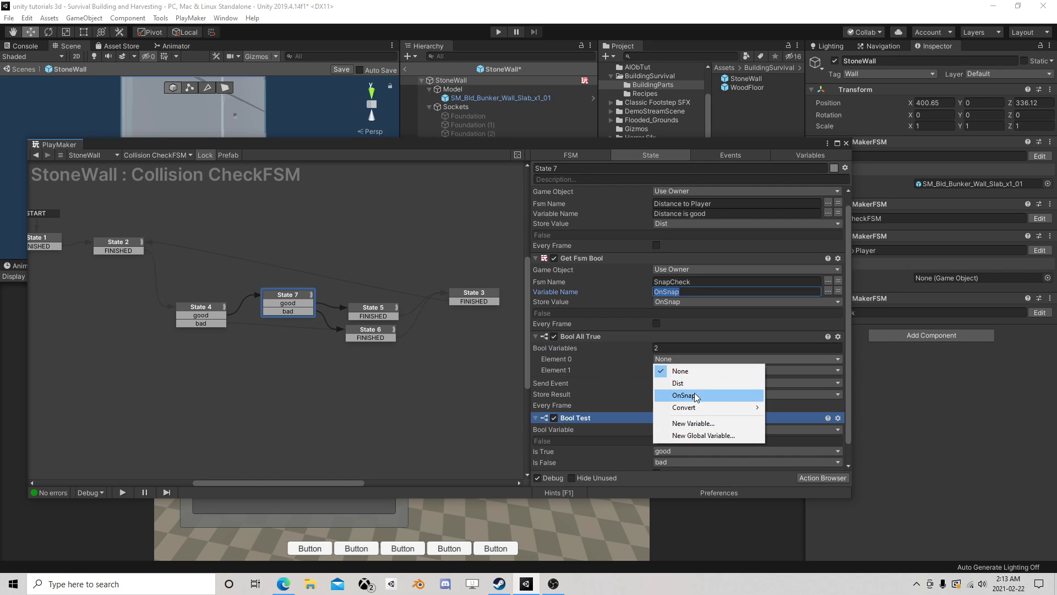
left_click(684, 395)
left_click(671, 381)
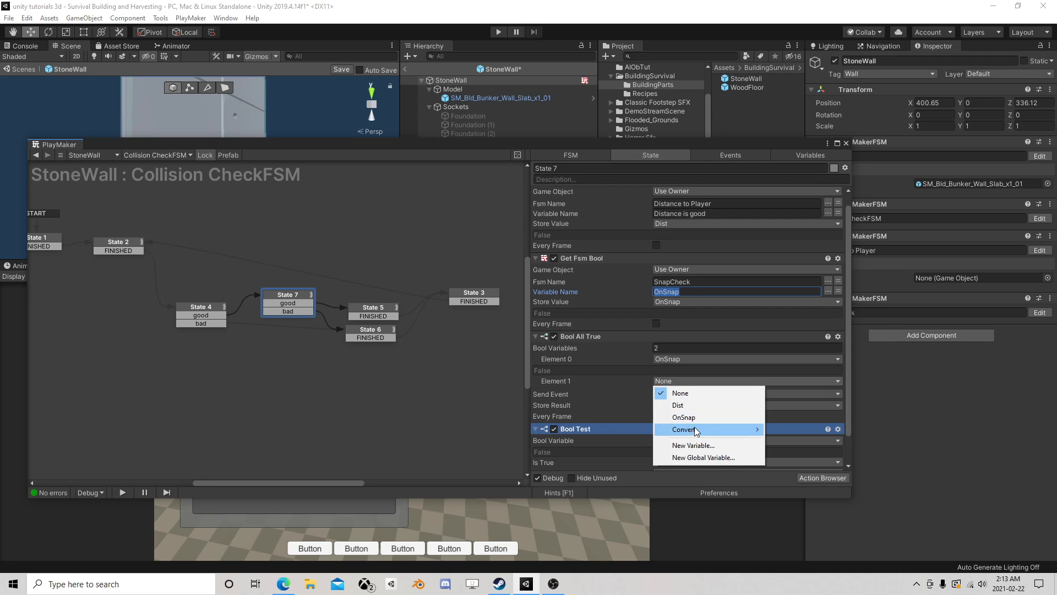
left_click(678, 405)
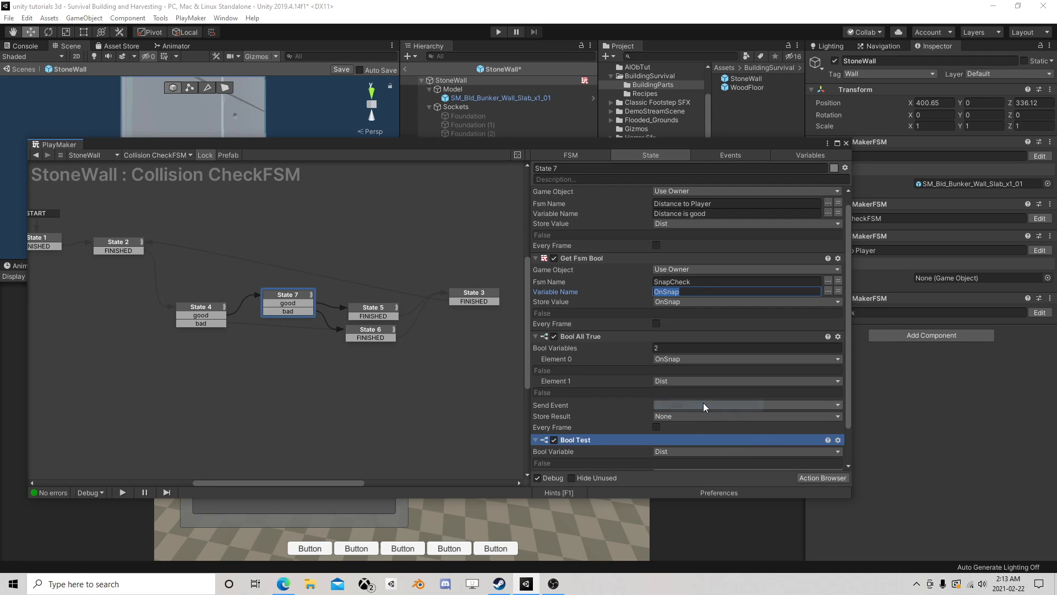
- Make Bool All True send the lowercase good event and delete the Bool Test action from State 7
scroll(592, 270, "up", 1)
scroll(642, 311, "down", 4)
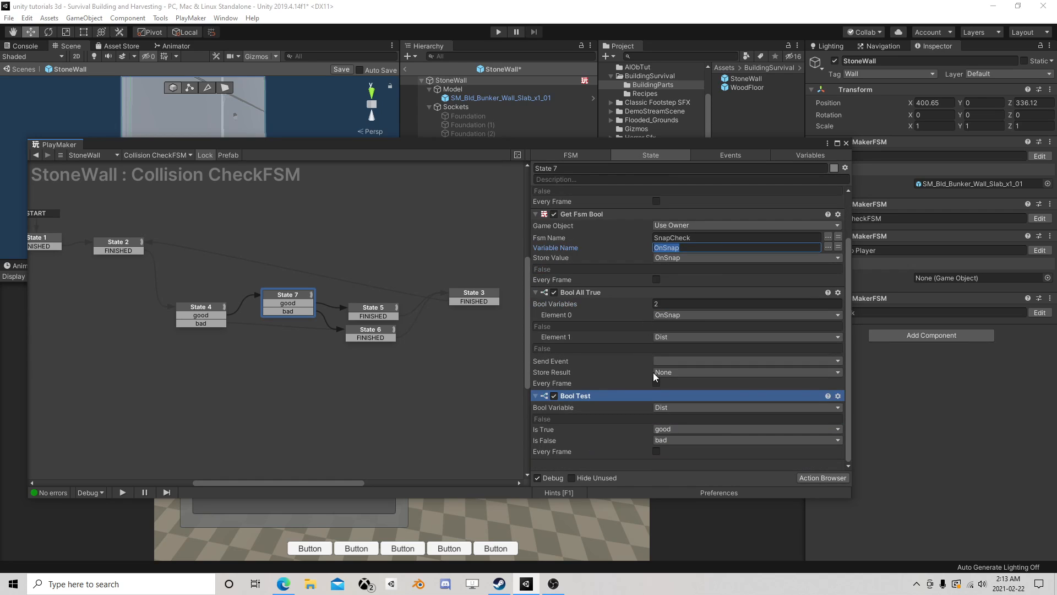
left_click(674, 361)
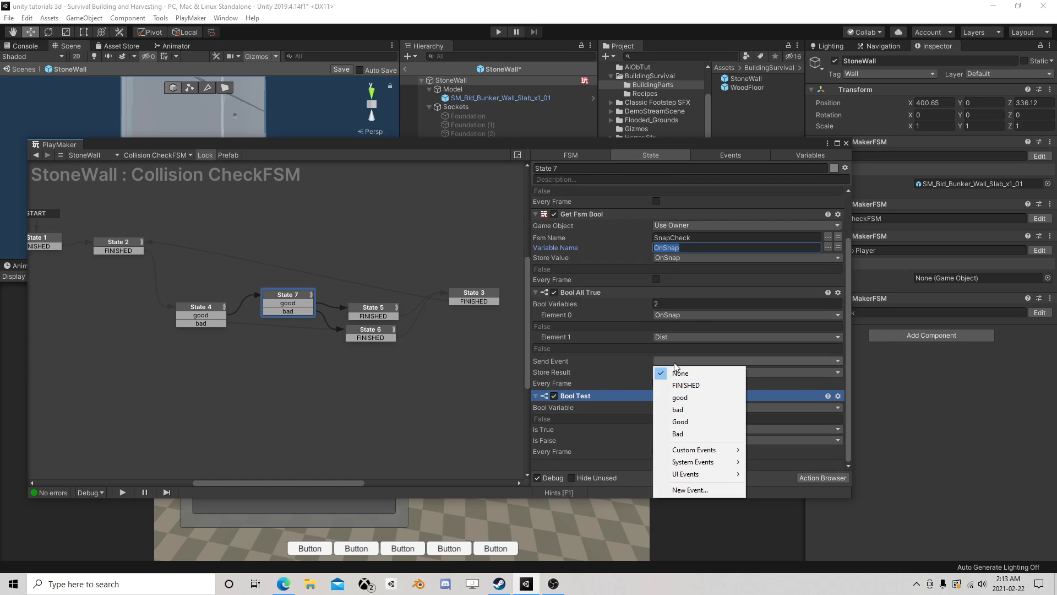
left_click(688, 425)
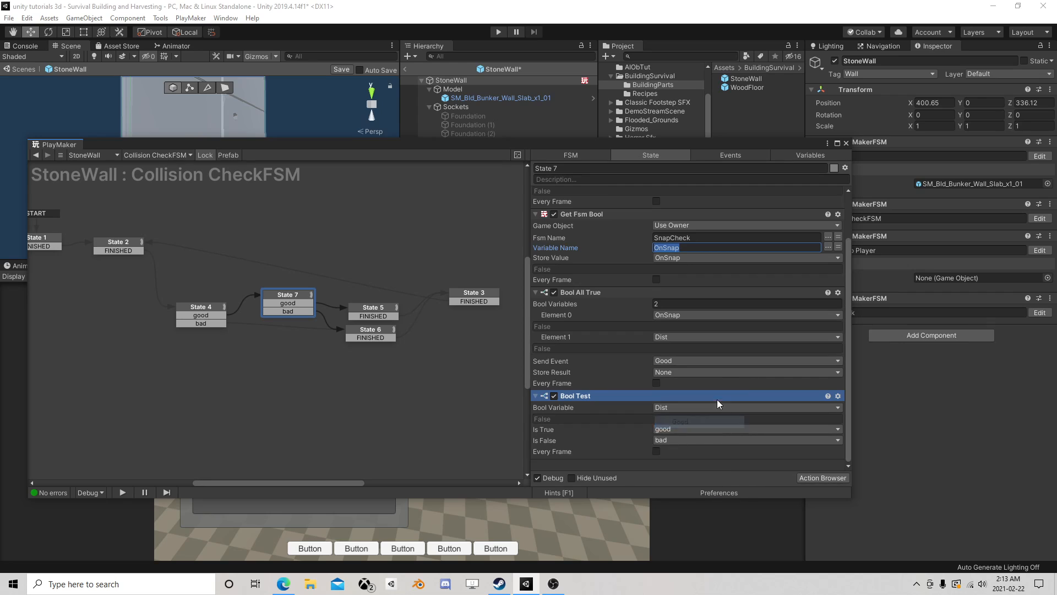
left_click(681, 363)
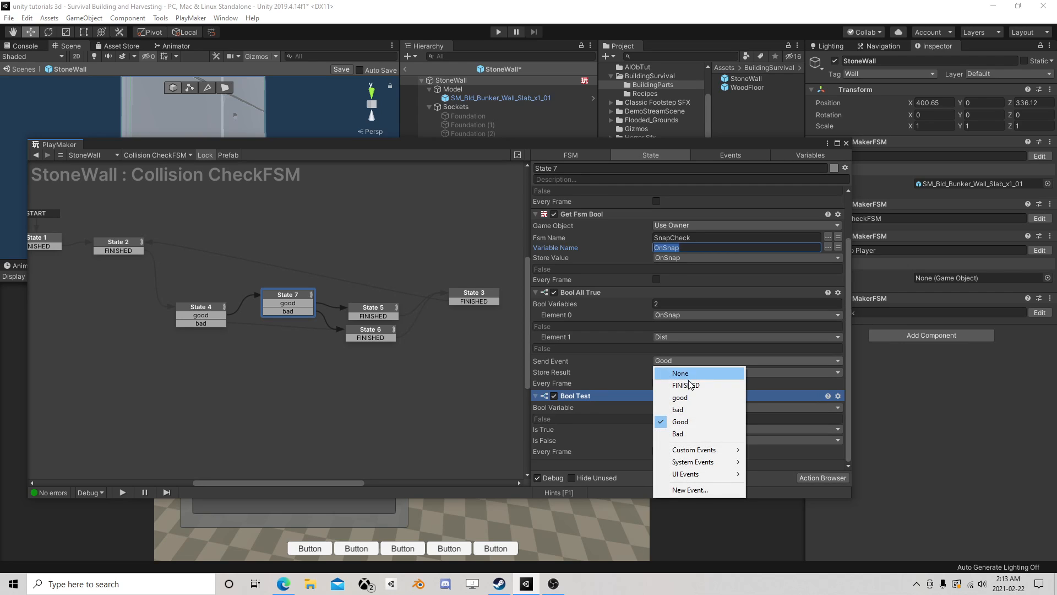
left_click(681, 393)
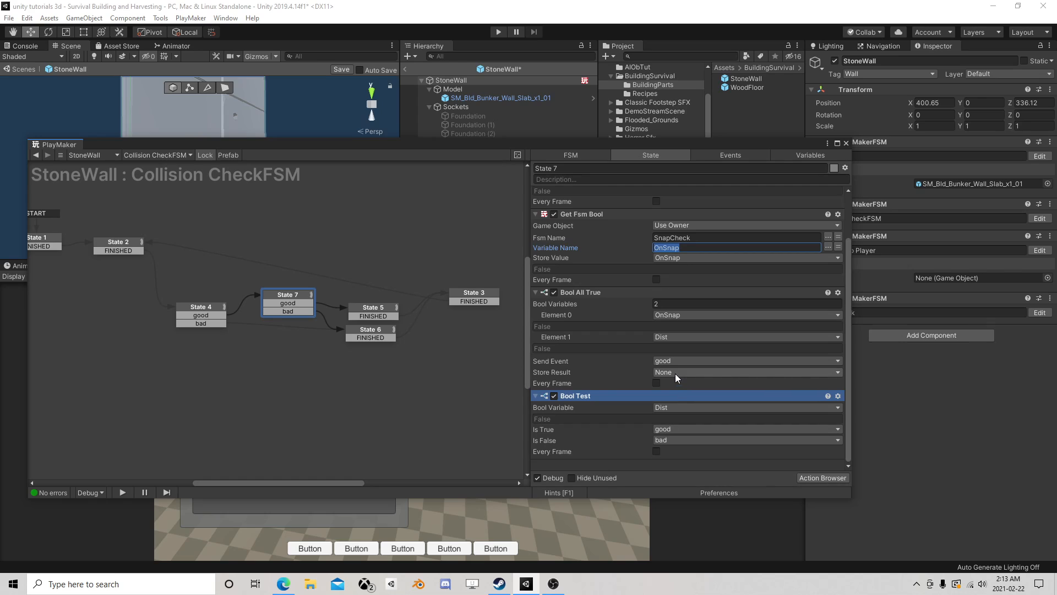
left_click(583, 401)
key("Delete")
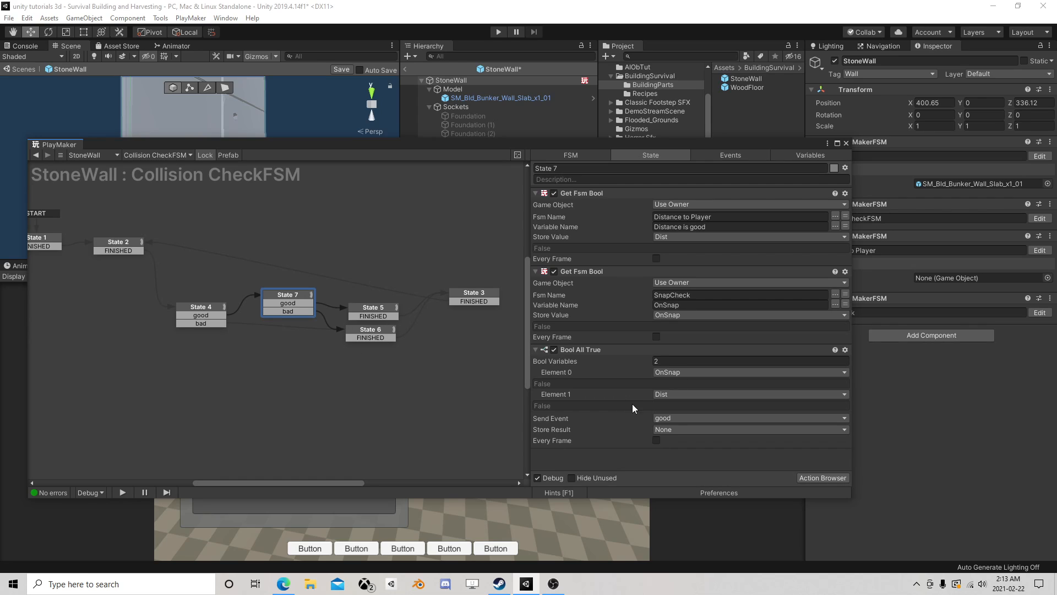
left_click(824, 478)
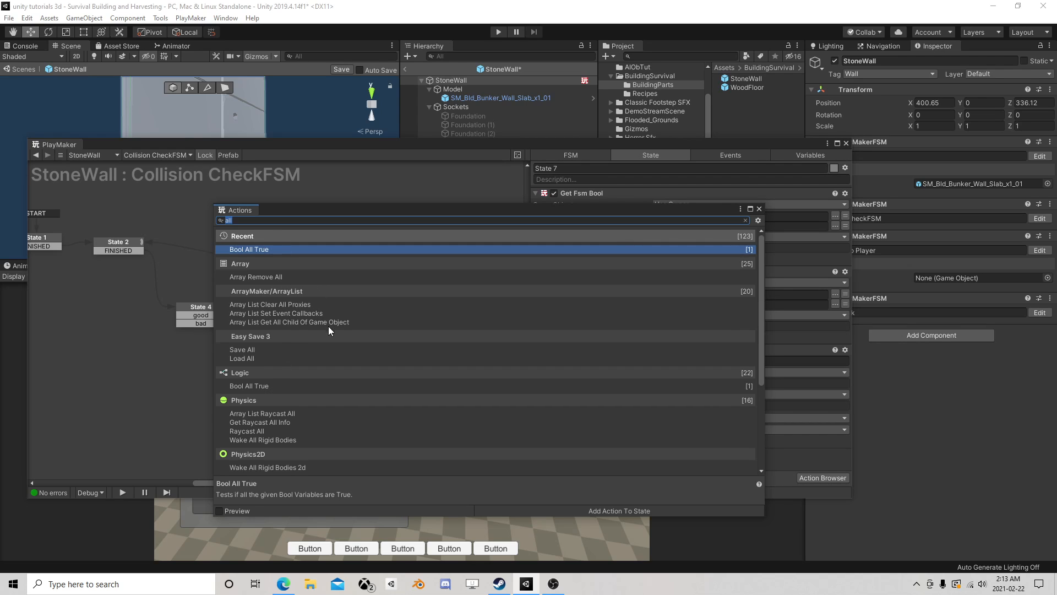
scroll(329, 331, "down", 1)
scroll(336, 350, "down", 3)
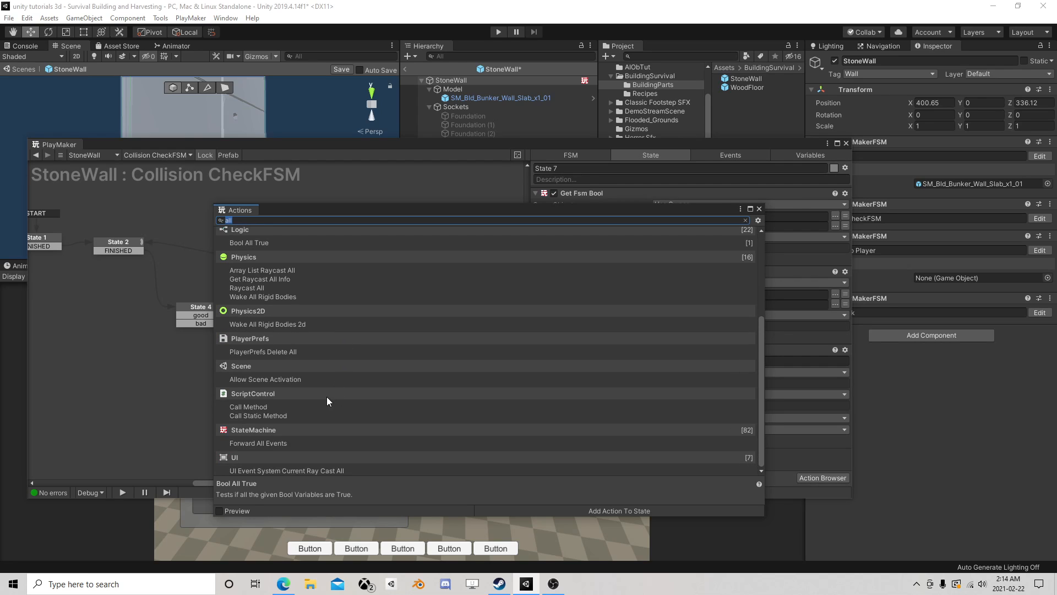
left_click(759, 208)
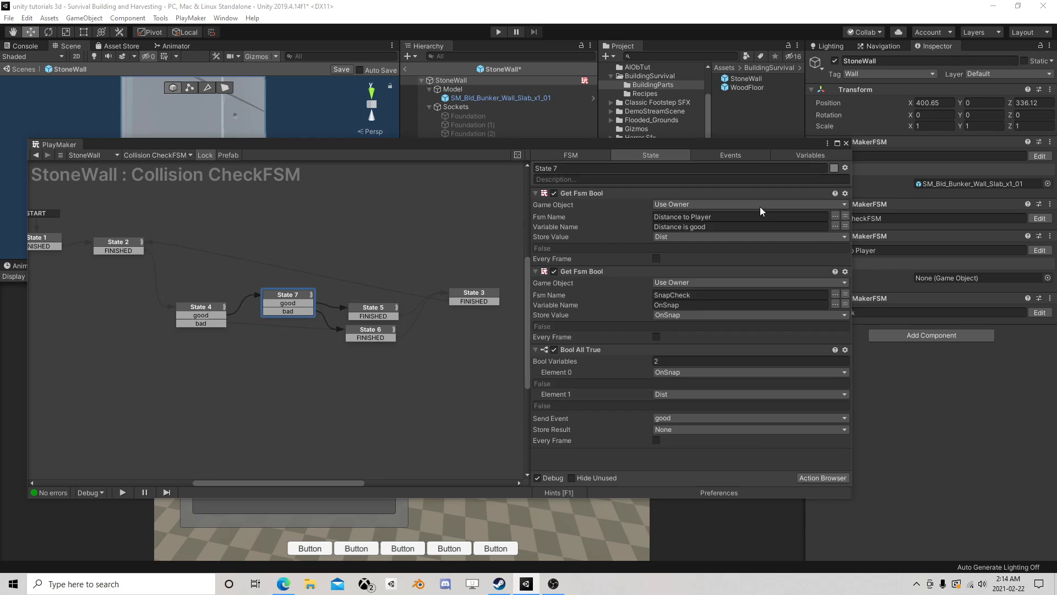
- Add a Next Frame Event action at the start of State 7's action list and have it send FINISHED
left_click(815, 476)
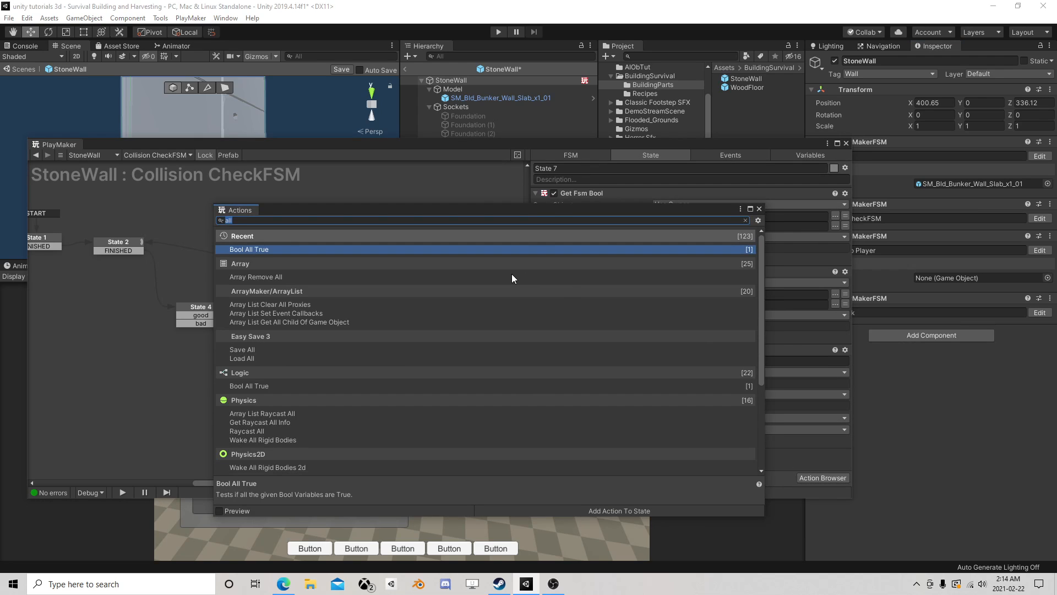
type("next")
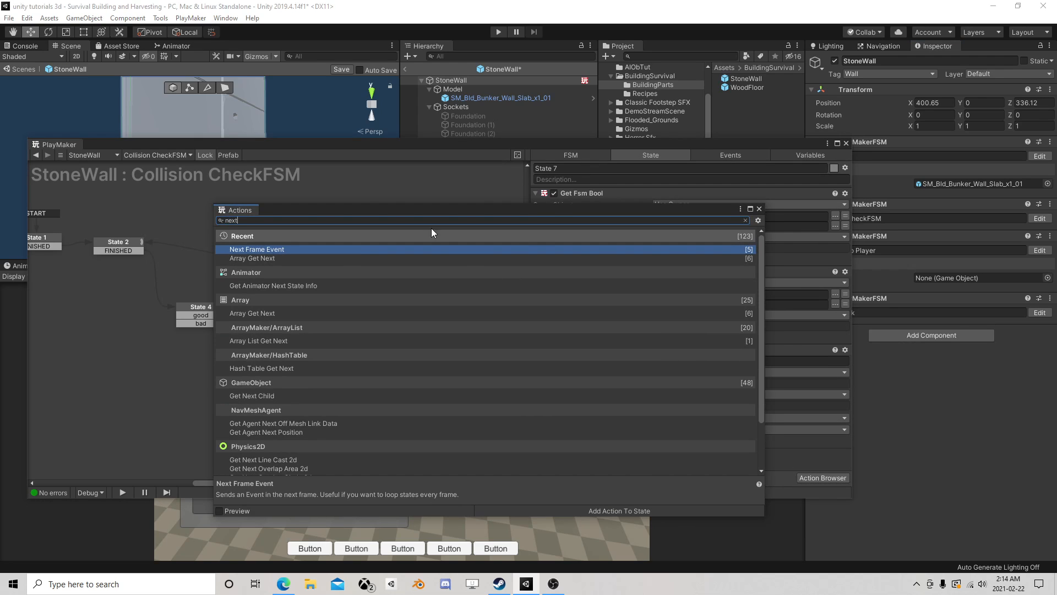
left_click_drag(258, 249, 687, 187)
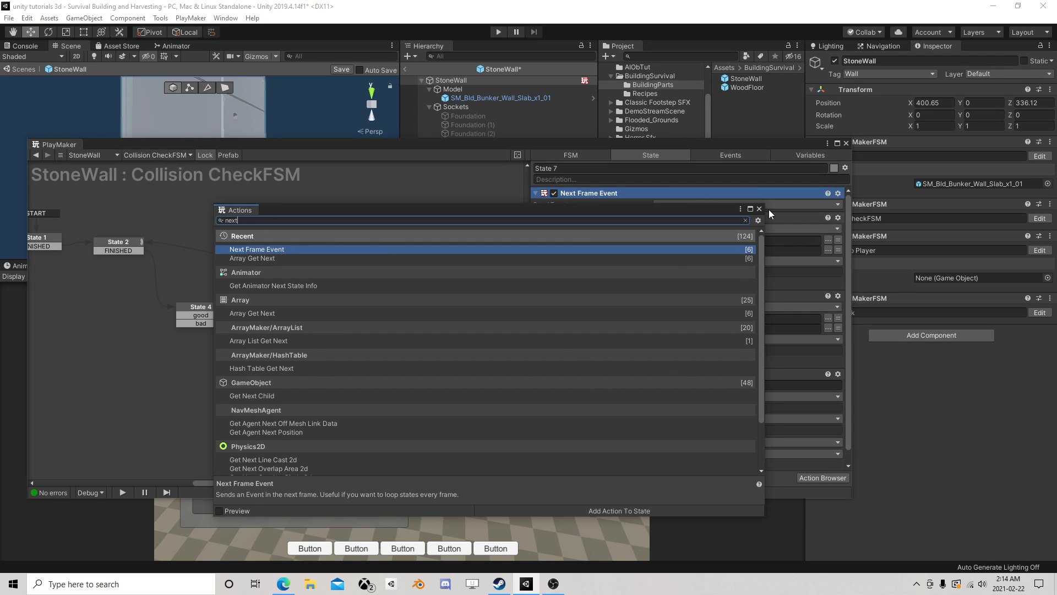
left_click(758, 208)
left_click(691, 205)
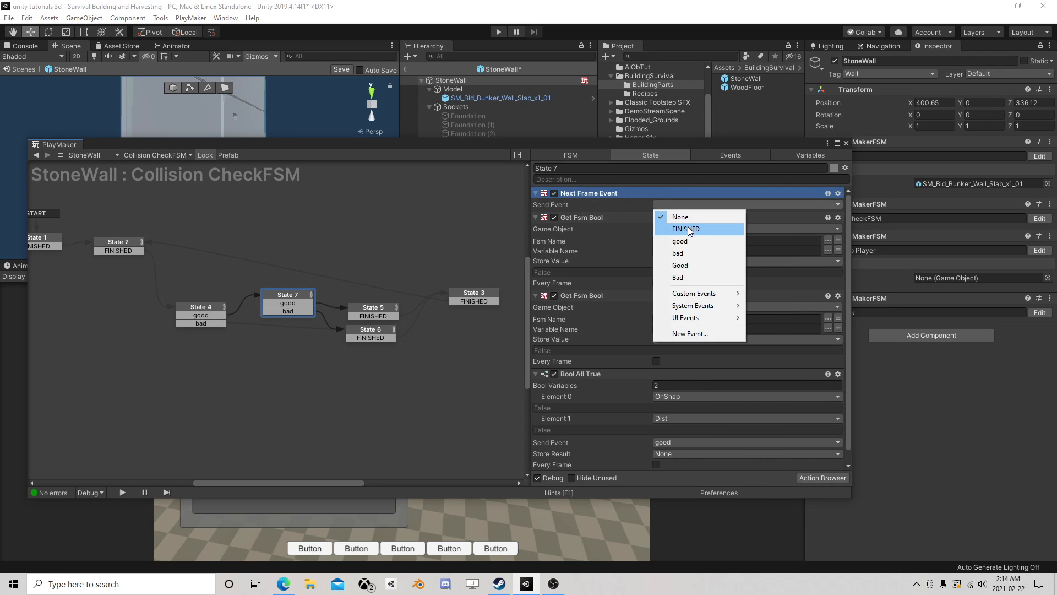
left_click(688, 228)
- Reorder the Next Frame Event to follow Bool All True and change its event to the lowercase bad
scroll(643, 451, "down", 1)
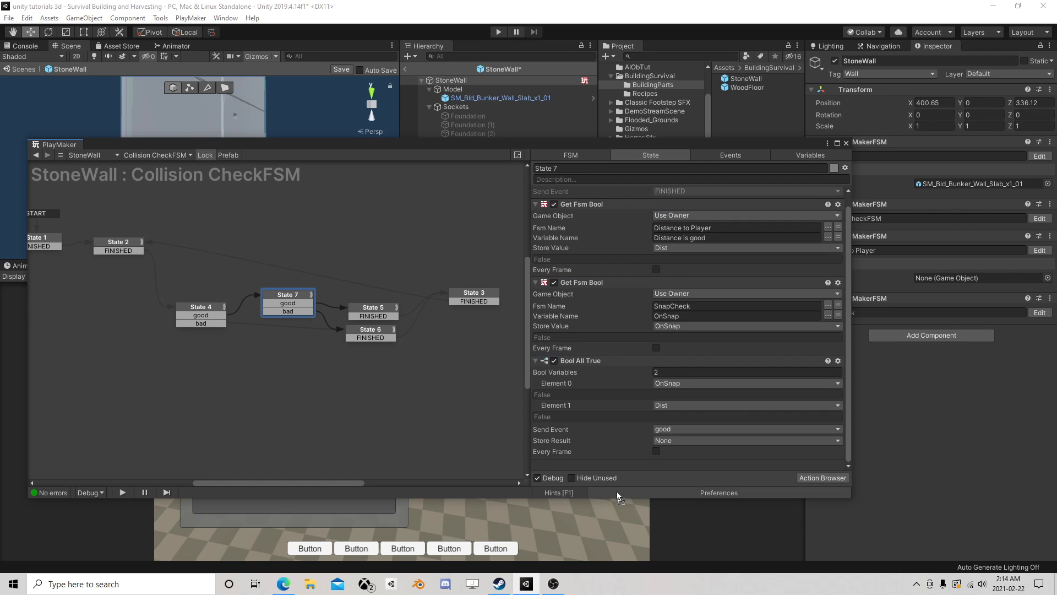
left_click_drag(617, 496, 614, 462)
scroll(616, 454, "down", 1)
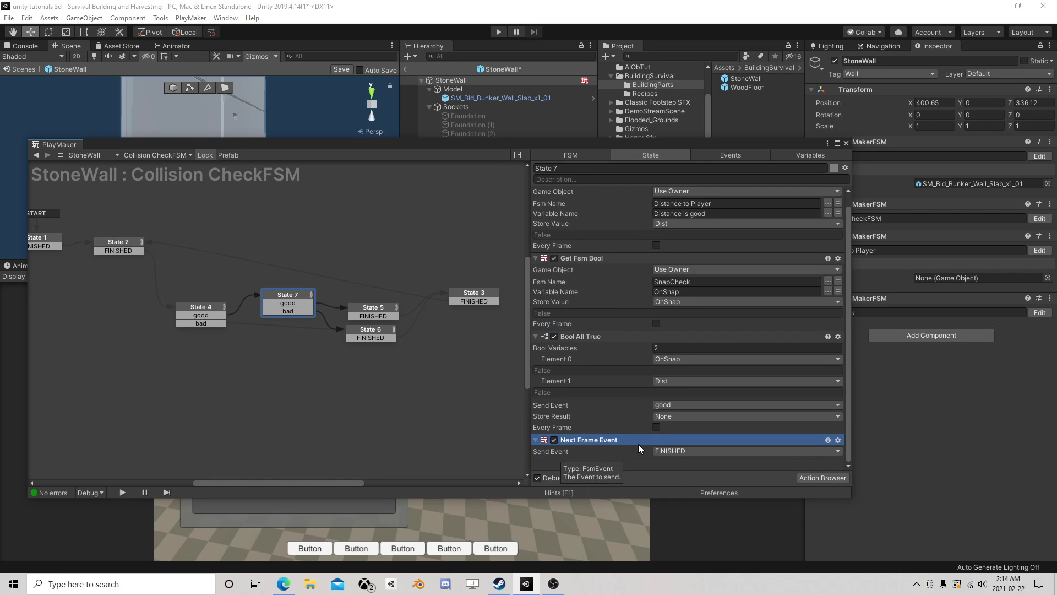
left_click(673, 452)
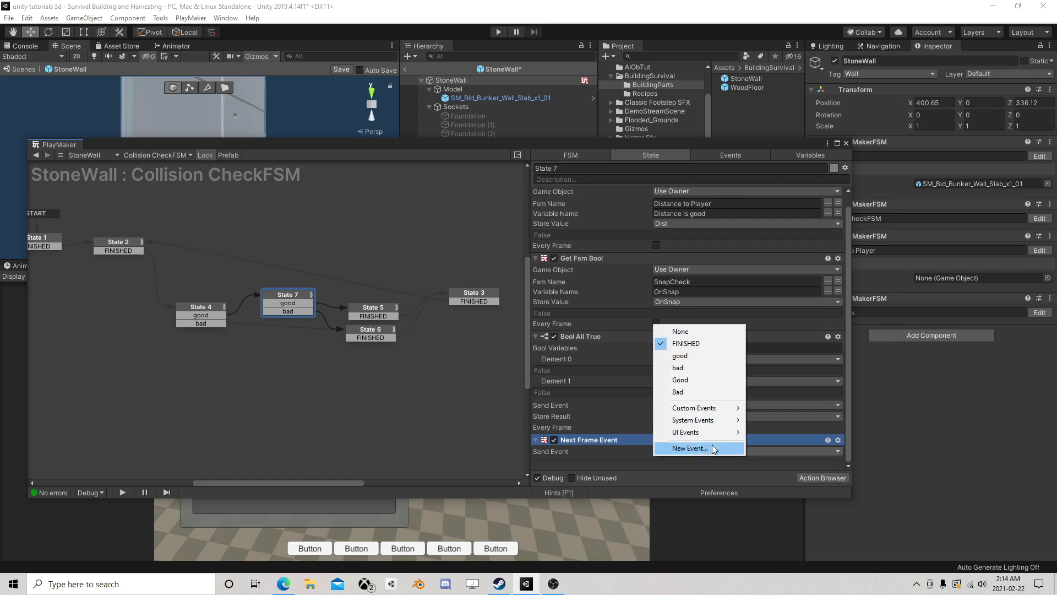
left_click(698, 368)
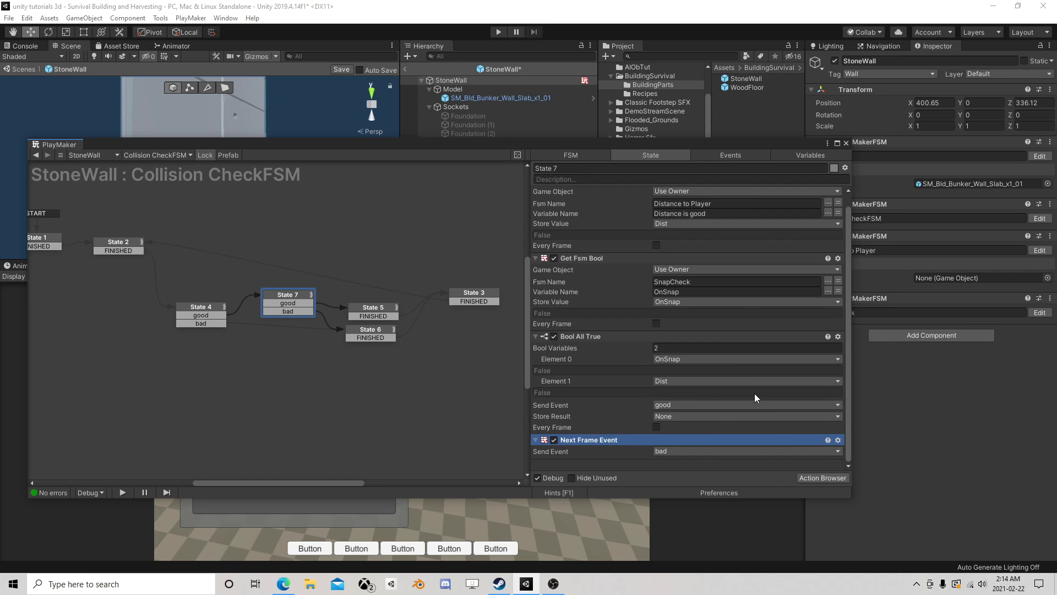
- Close the PlayMaker editor, save the StoneWall prefab and return to the main scene
left_click(846, 143)
left_click(348, 70)
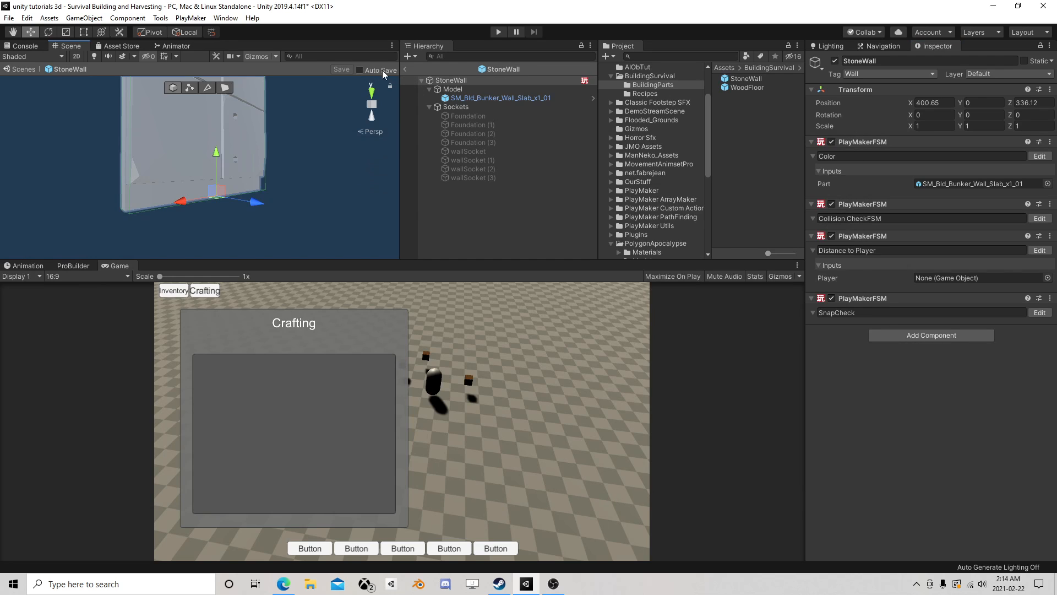
left_click(405, 69)
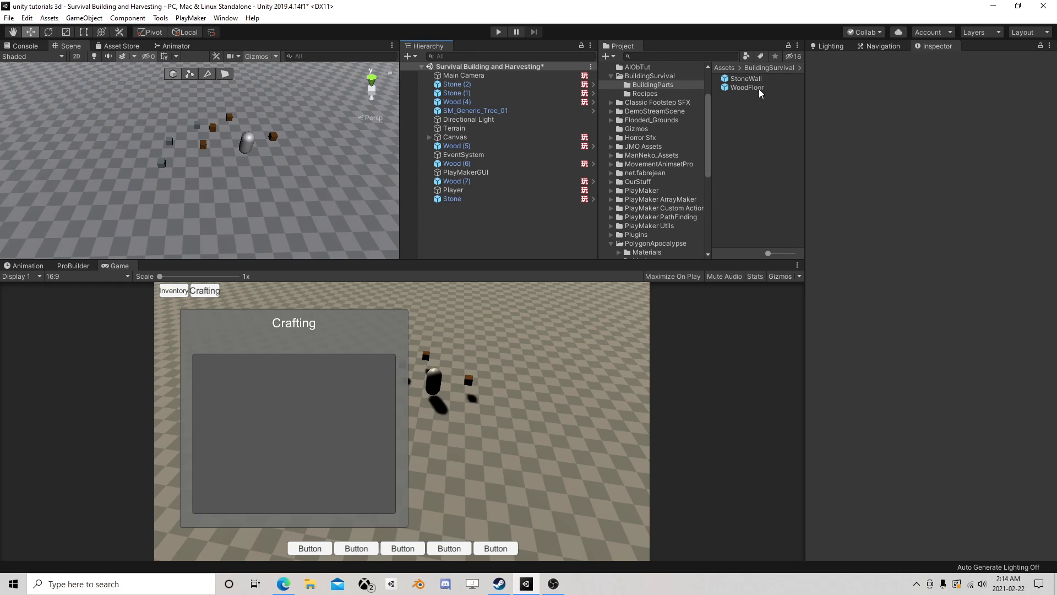
- Place a WoodFloor prefab on the ground near the player and start play mode
left_click_drag(758, 89, 299, 163)
left_click(496, 33)
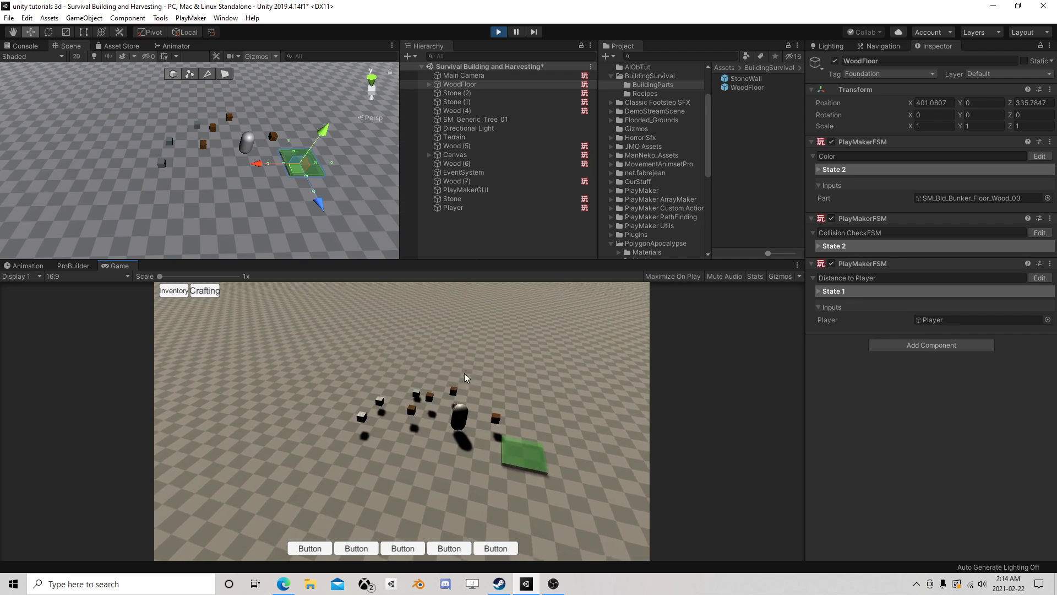
- Move the Player through the wood and stone pickups to collect them, and create a StoneWall from the crafting list
left_click(458, 207)
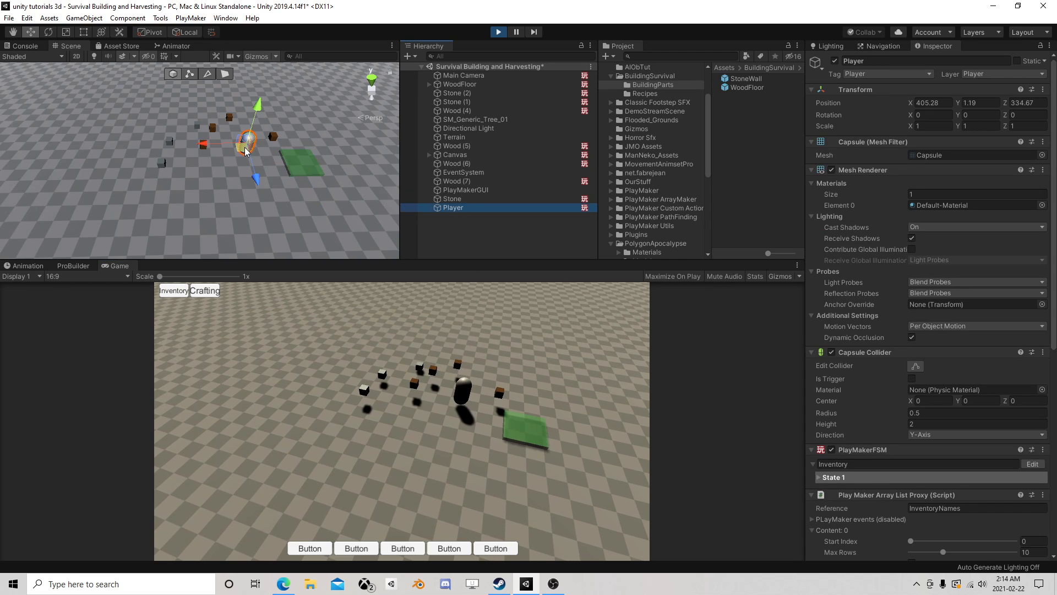
left_click_drag(246, 151, 191, 148)
left_click_drag(165, 161, 208, 172)
left_click(204, 290)
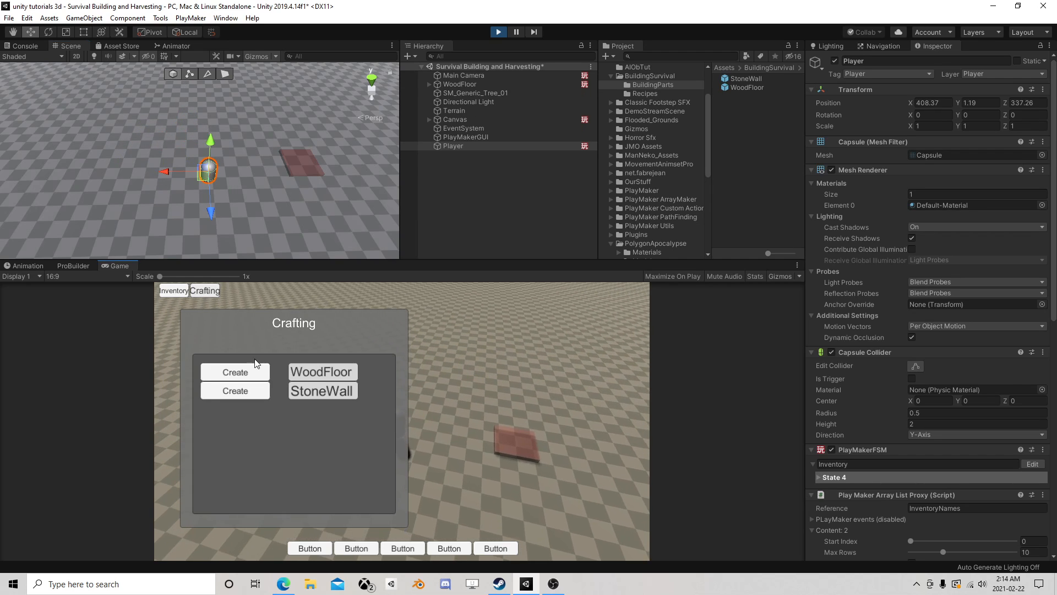
left_click(240, 391)
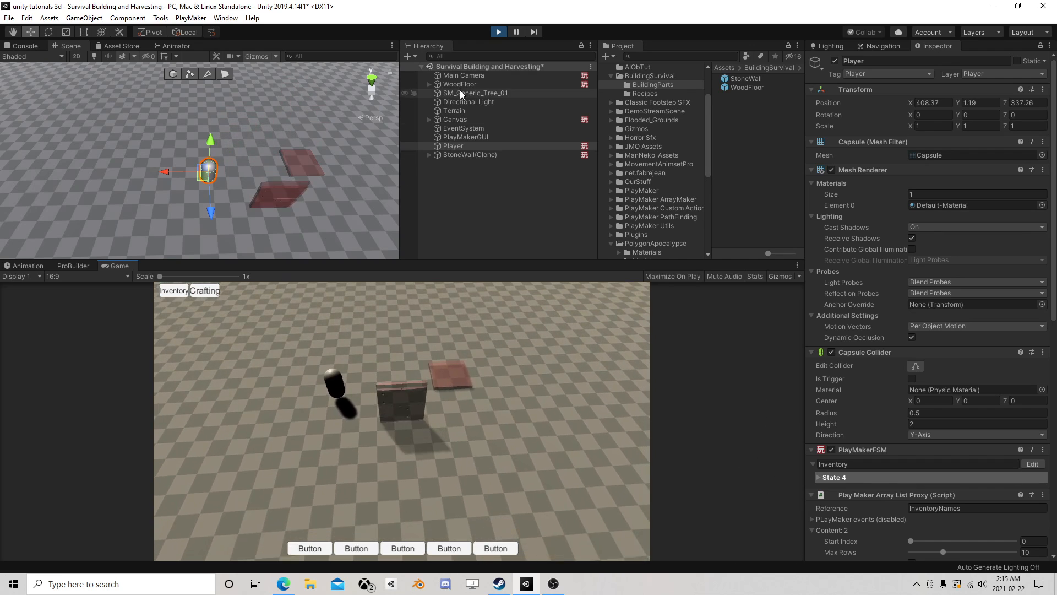
- Move the WoodFloor up against the crafted StoneWall and pause play mode to check their alignment
left_click(458, 84)
left_click_drag(311, 169, 234, 167)
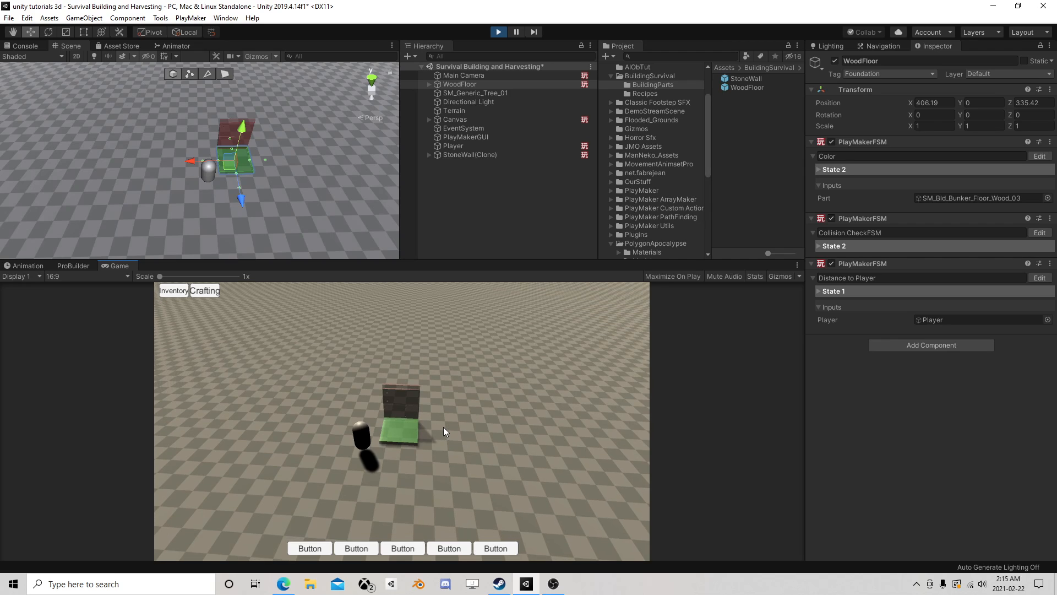
key("ctrl+shift+p")
scroll(342, 154, "up", 10)
right_click_drag(342, 154, 419, 127)
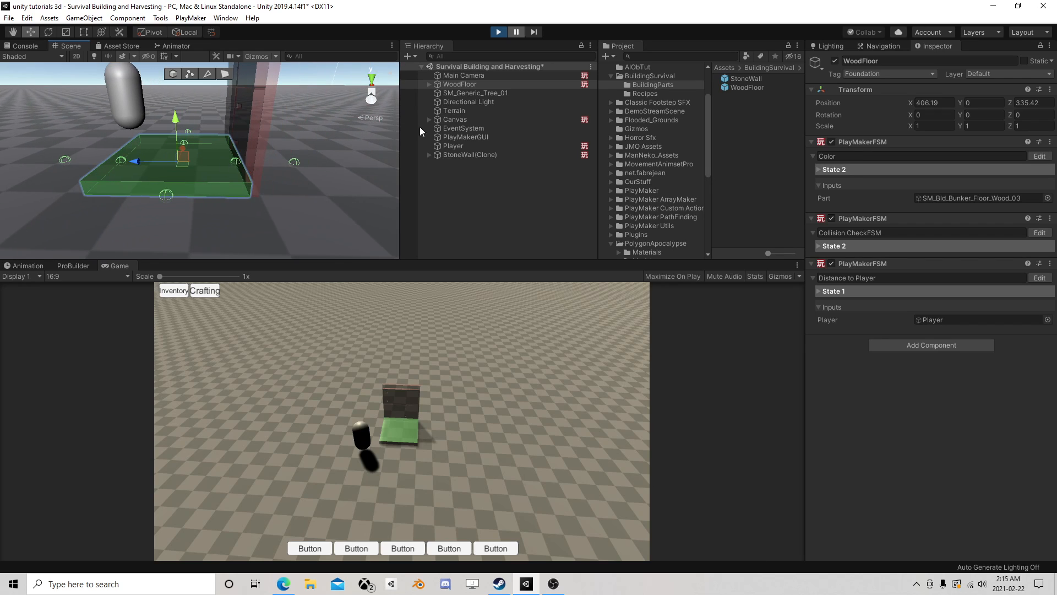
- Examine the OnSnap variable in the SnapCheck FSM of the StoneWall clone
left_click(459, 154)
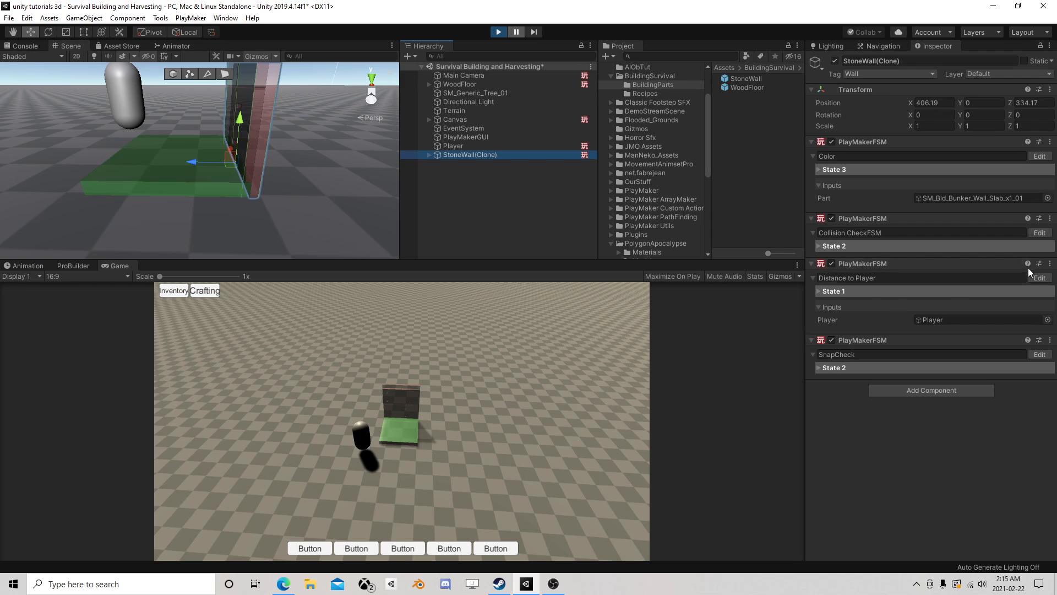
left_click(1039, 354)
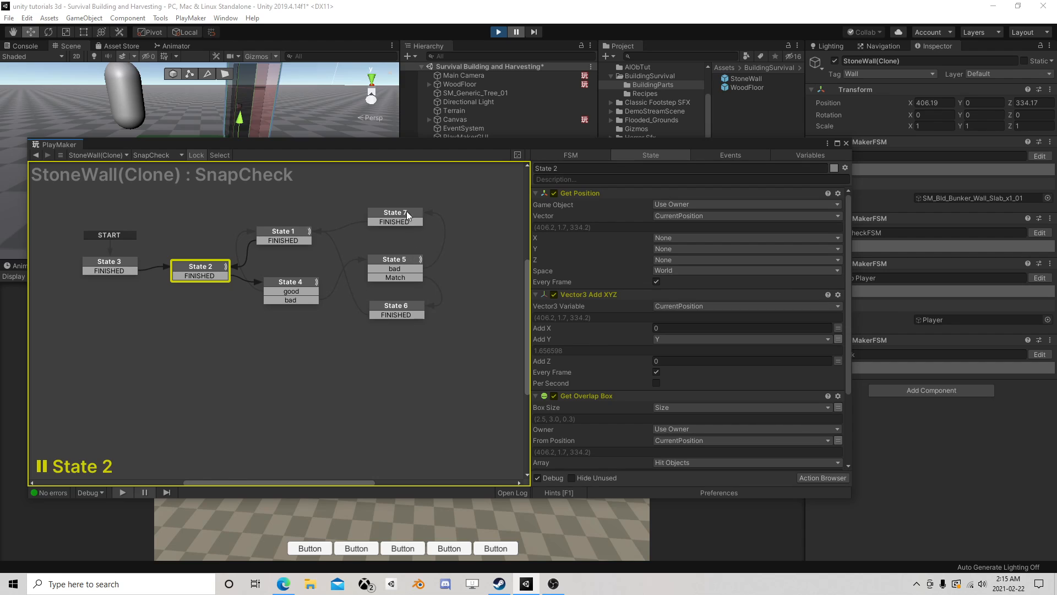
left_click(799, 156)
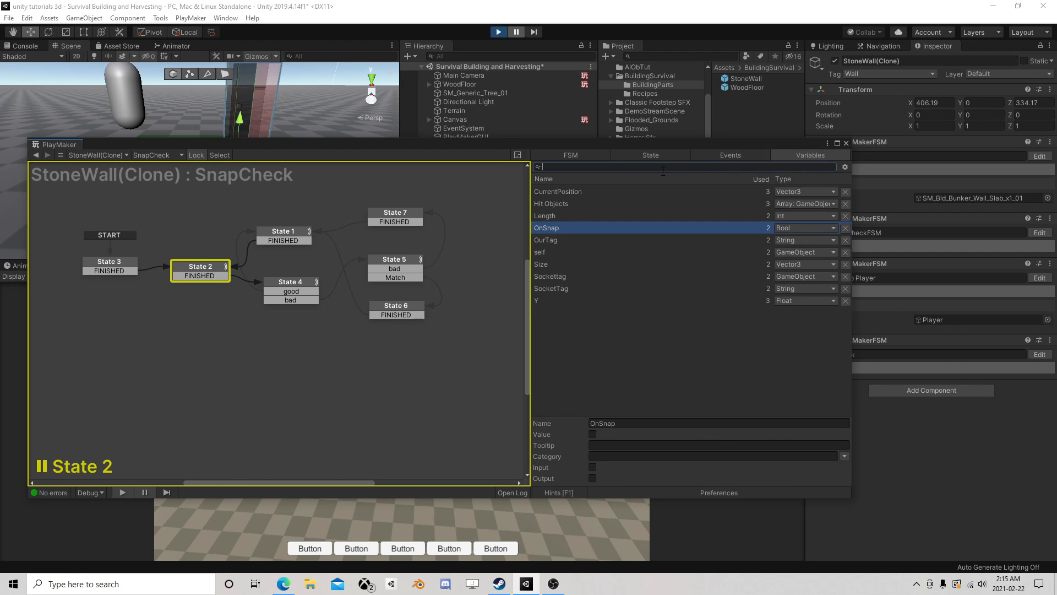
left_click(549, 228)
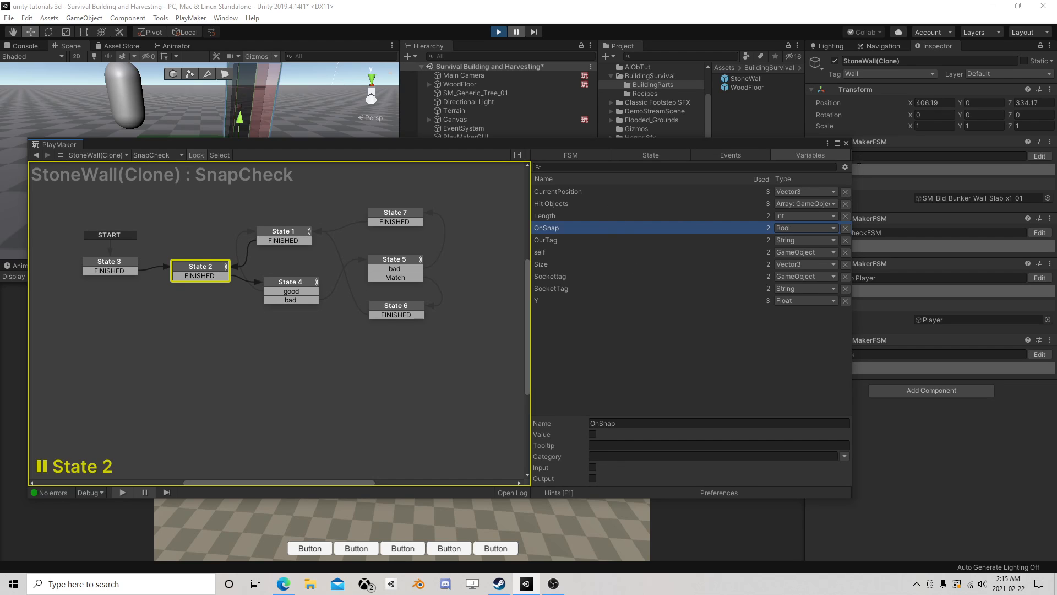
left_click(846, 144)
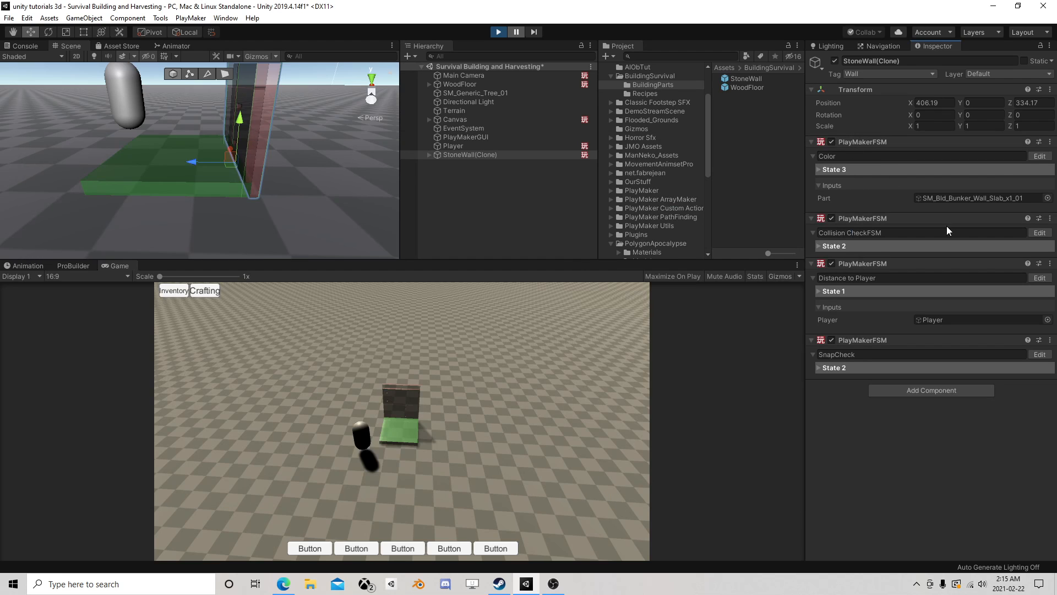
- Advance the paused game by frames and examine State 4 and State 7 of the clone's Collision CheckFSM
left_click(1037, 233)
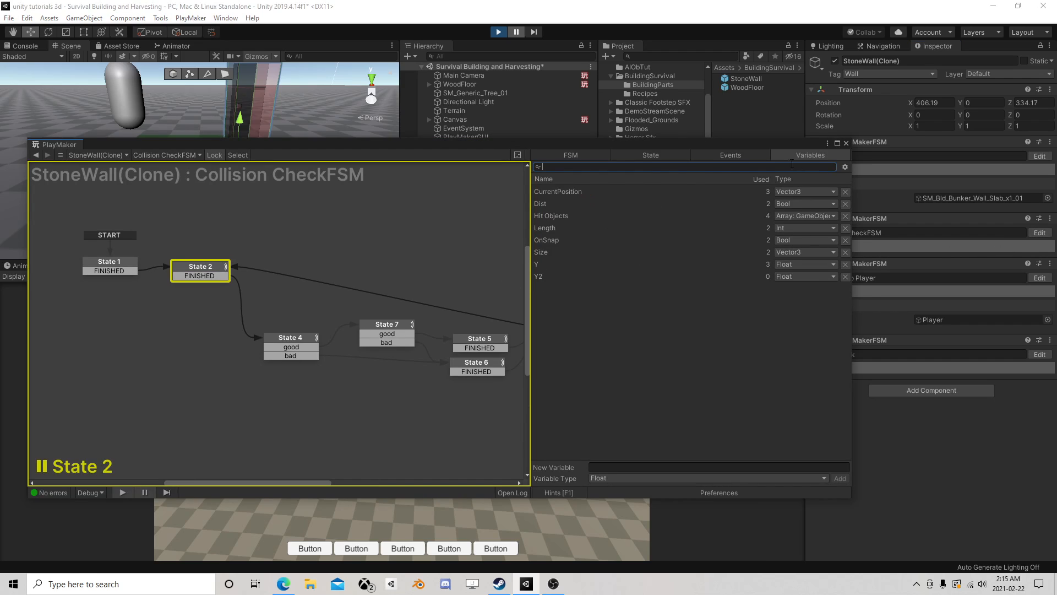
left_click(533, 33)
left_click(532, 33)
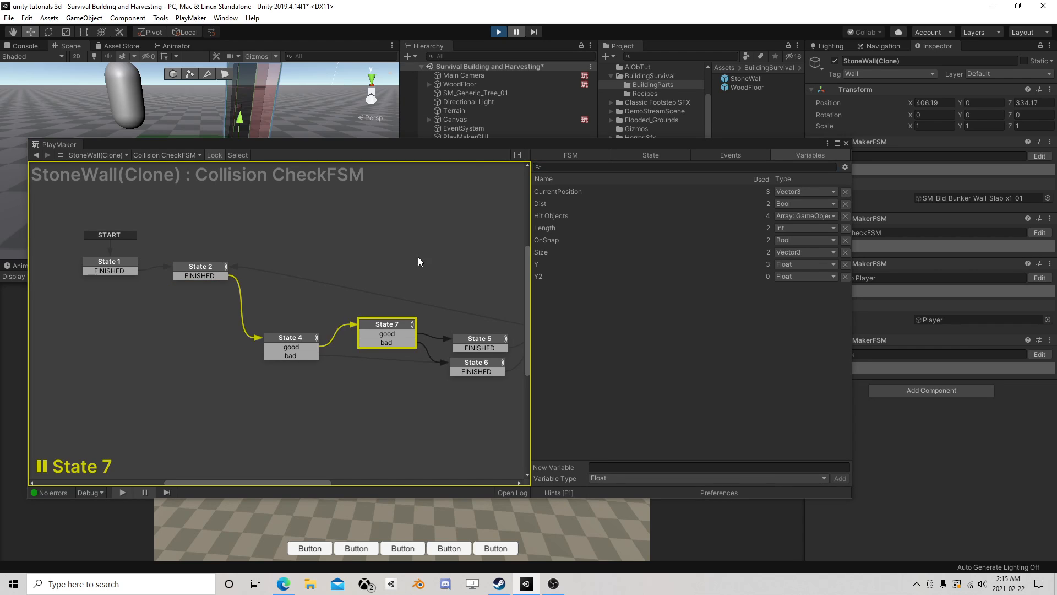
left_click(240, 319)
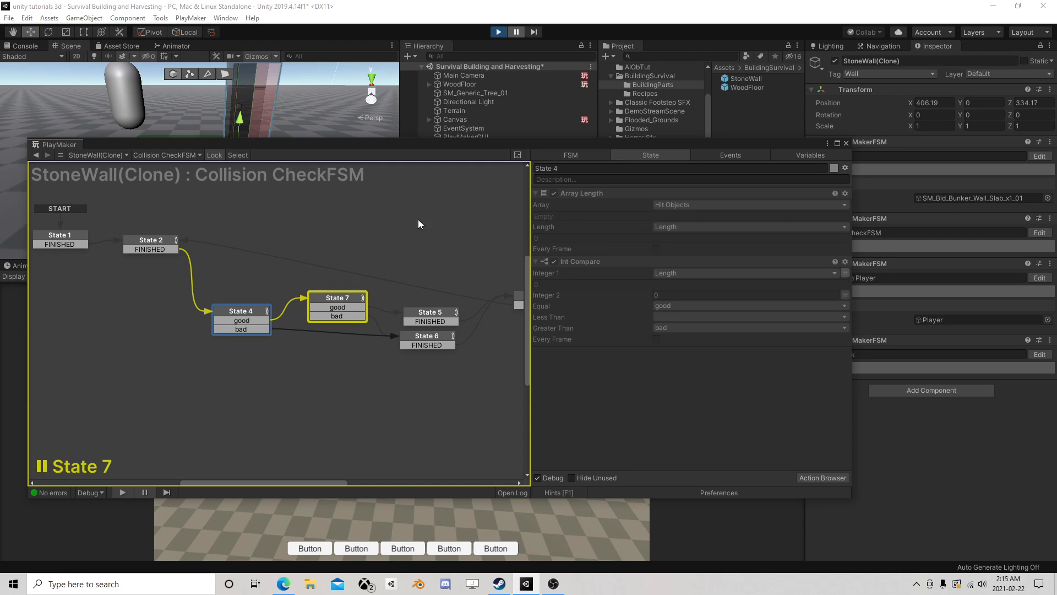
left_click(337, 298)
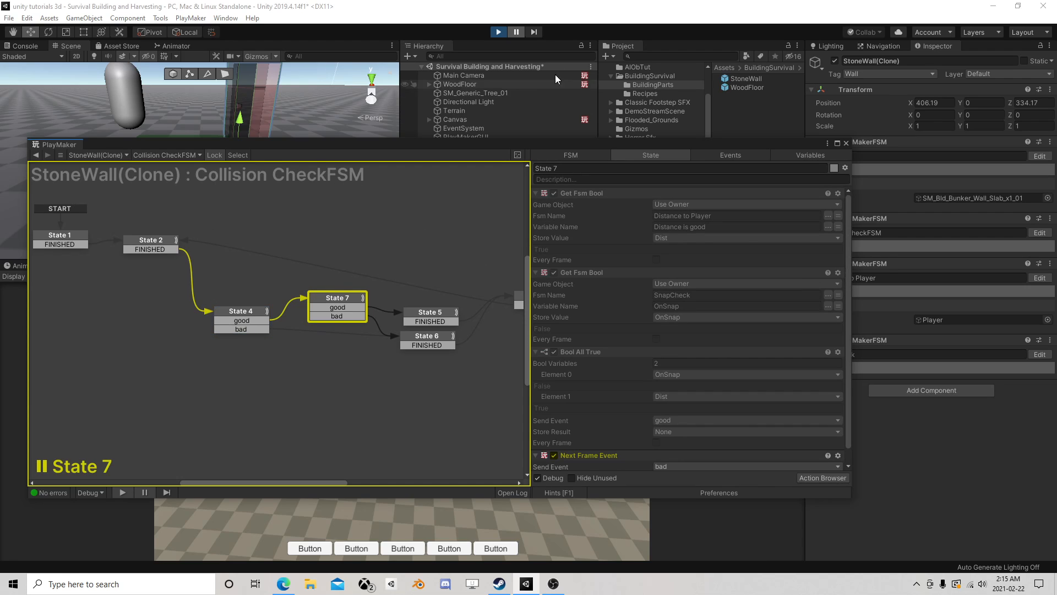
scroll(679, 289, "down", 1)
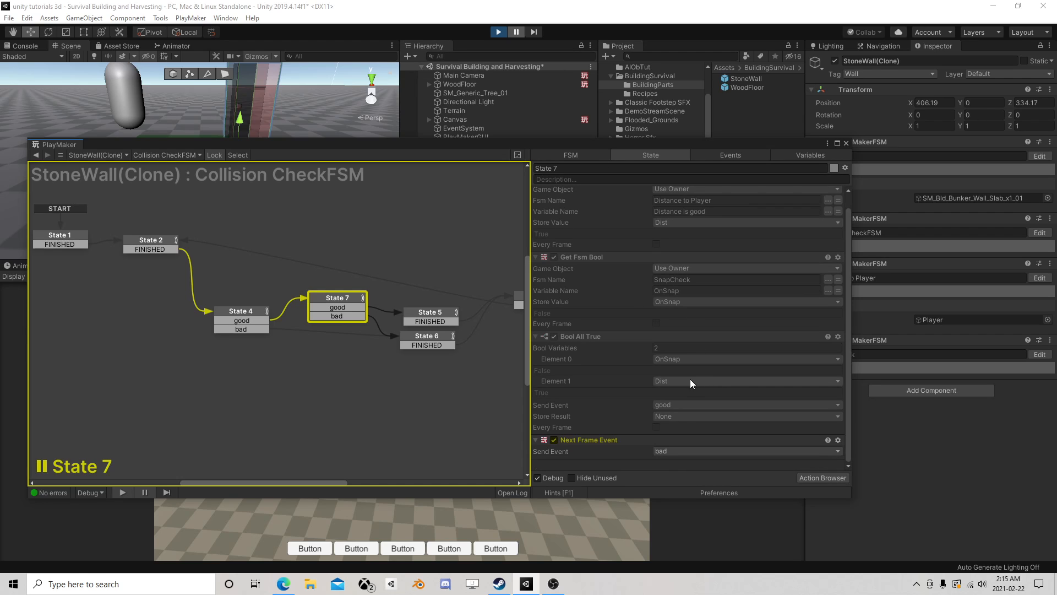
left_click(846, 142)
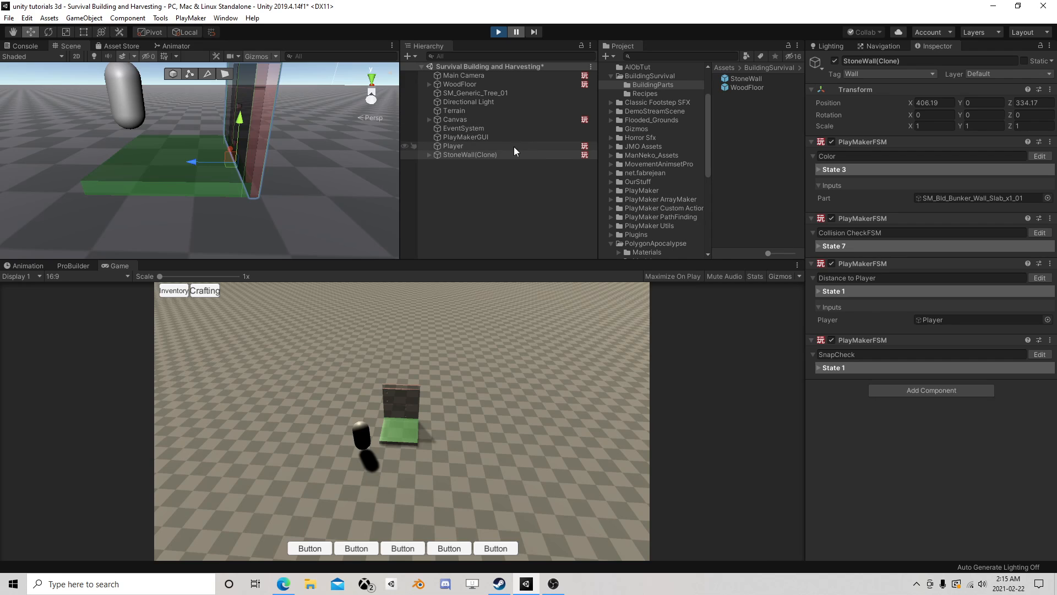
- Examine the overlap box actions in State 2 of the clone's SnapCheck FSM
left_click(1039, 354)
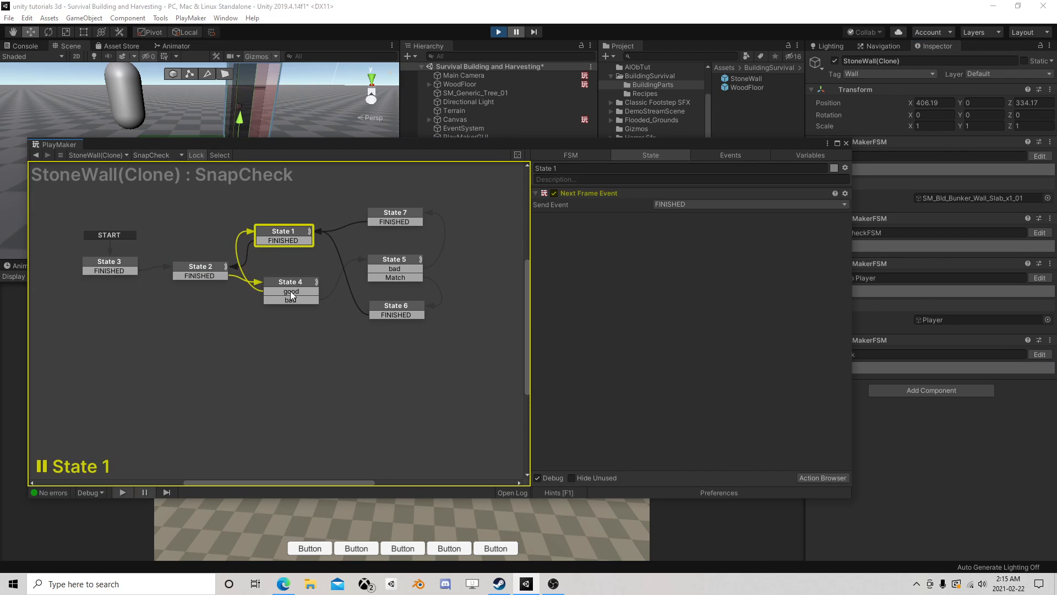
left_click(179, 272)
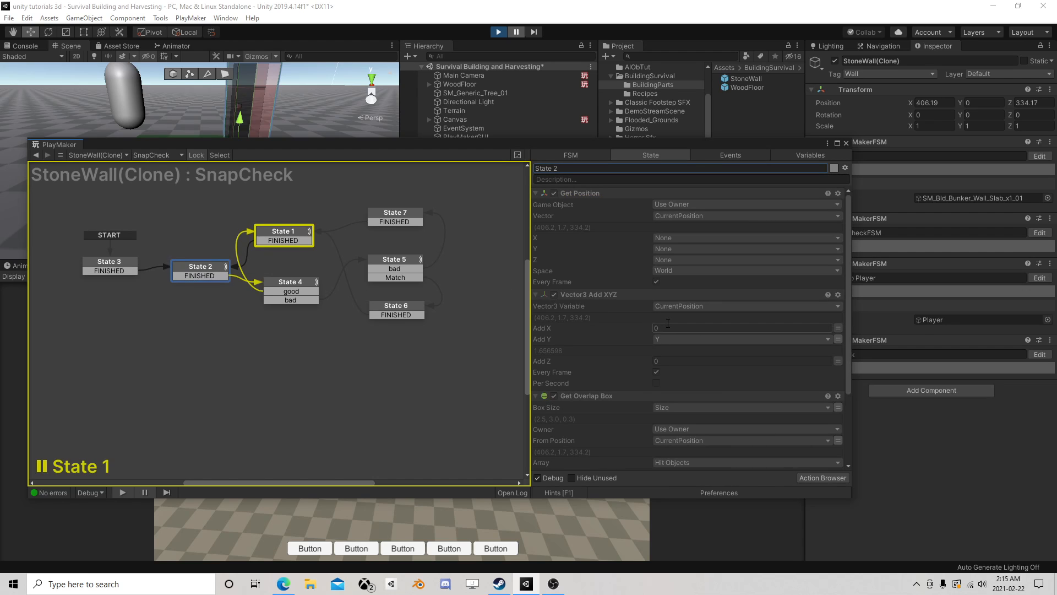
scroll(678, 339, "down", 5)
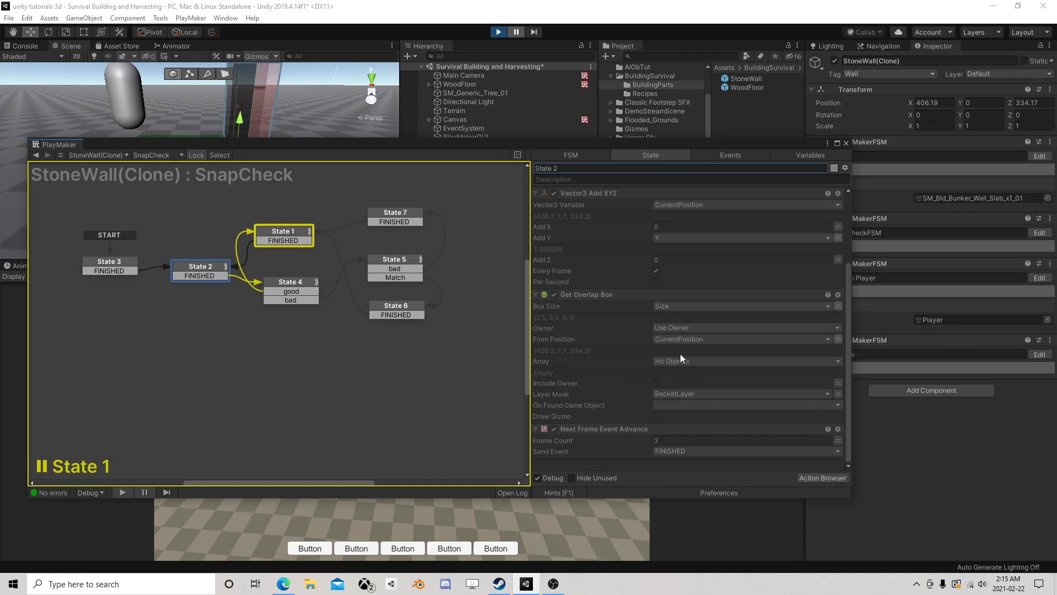
left_click(846, 143)
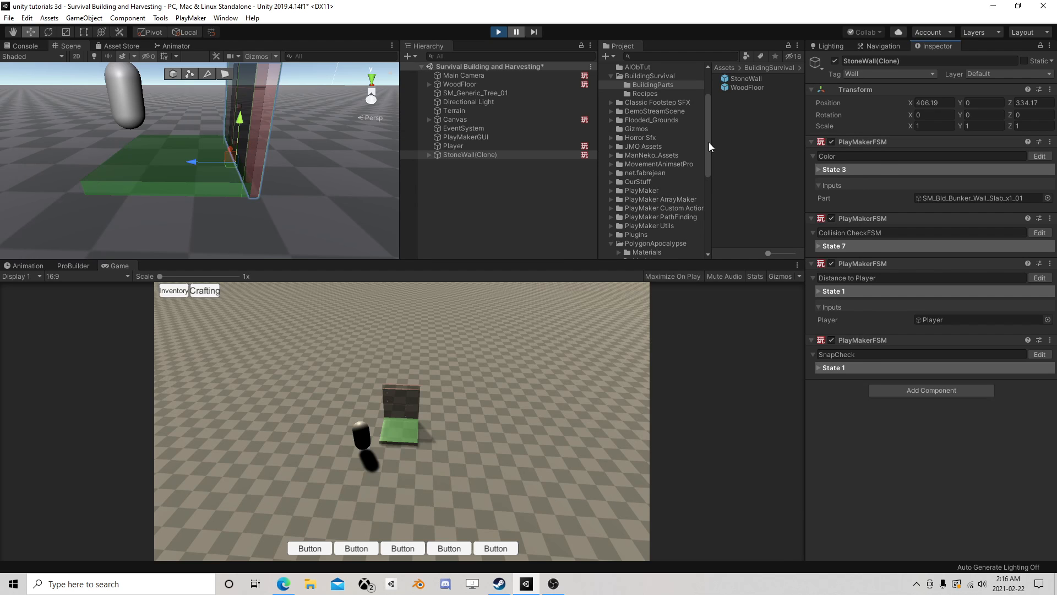
- Inspect the WoodFloor's wallSocket objects and compare wallSocket (2) with the StoneWall's position in the scene
right_click_drag(337, 182, 299, 186)
scroll(295, 171, "up", 3)
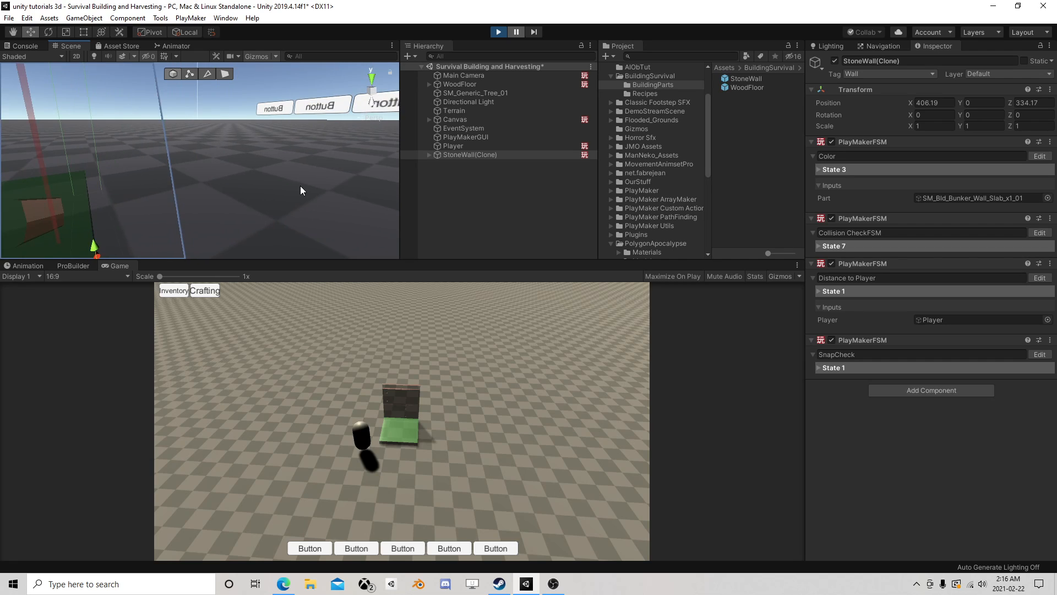
scroll(306, 180, "down", 3)
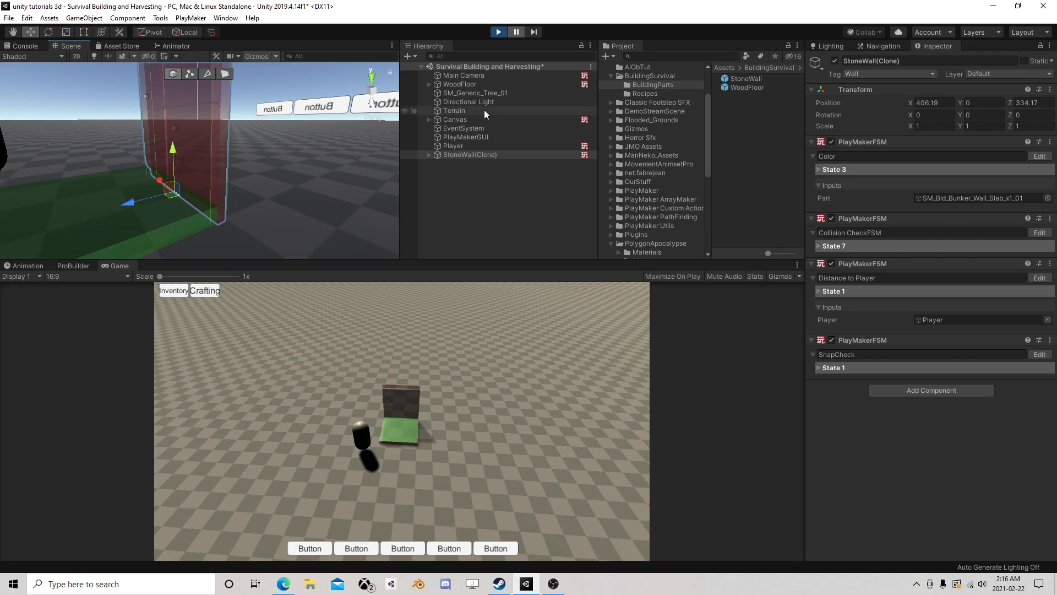
left_click(422, 85)
left_click(430, 84)
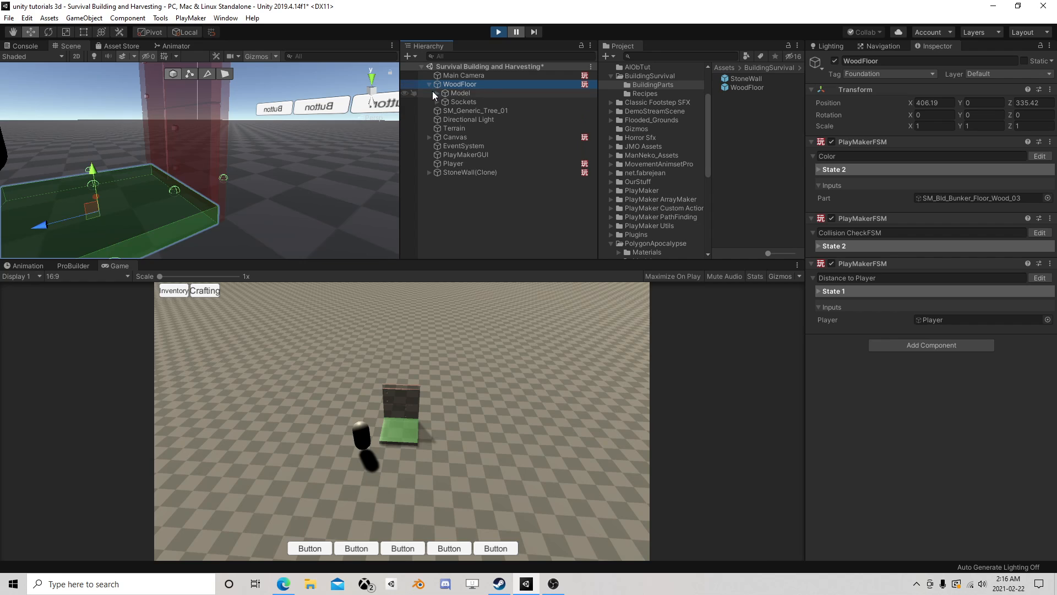
left_click(436, 102)
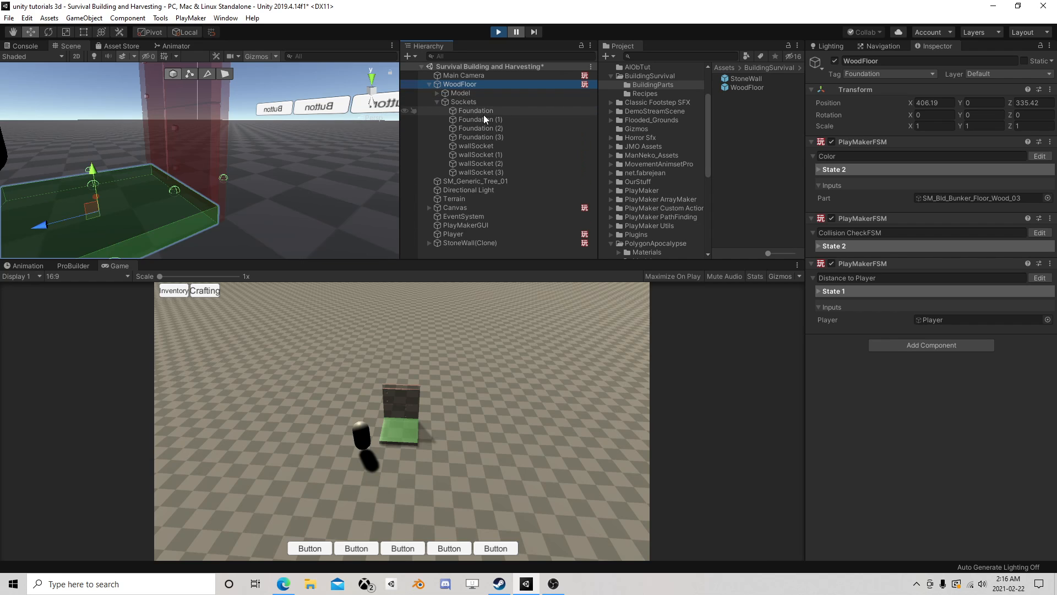
left_click(483, 147)
key("f")
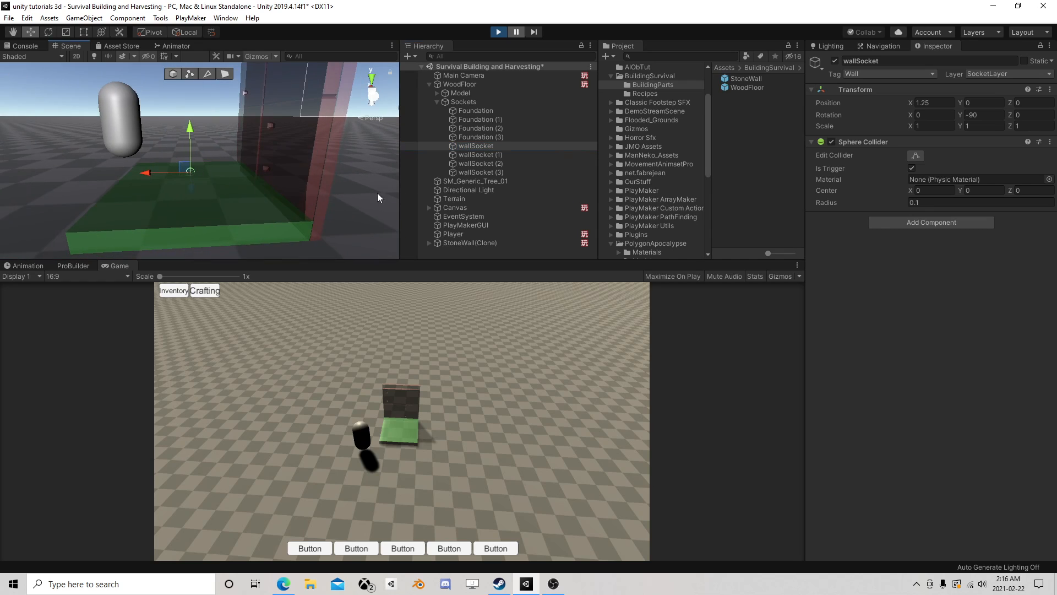
left_click(487, 155)
left_click(484, 165)
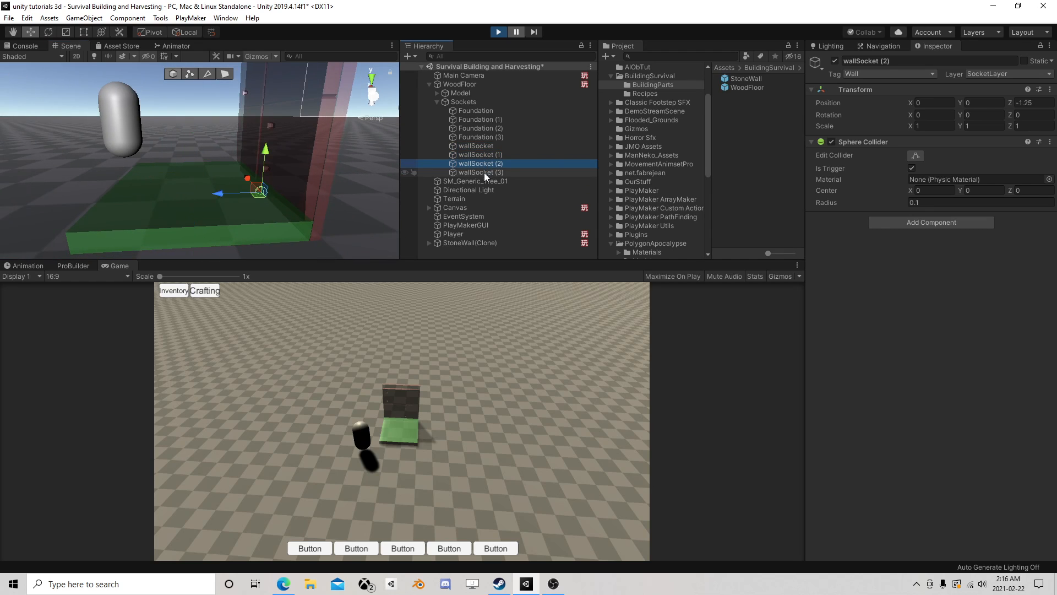
key("f")
middle_click_drag(348, 198, 279, 184)
right_click_drag(265, 183, 282, 161)
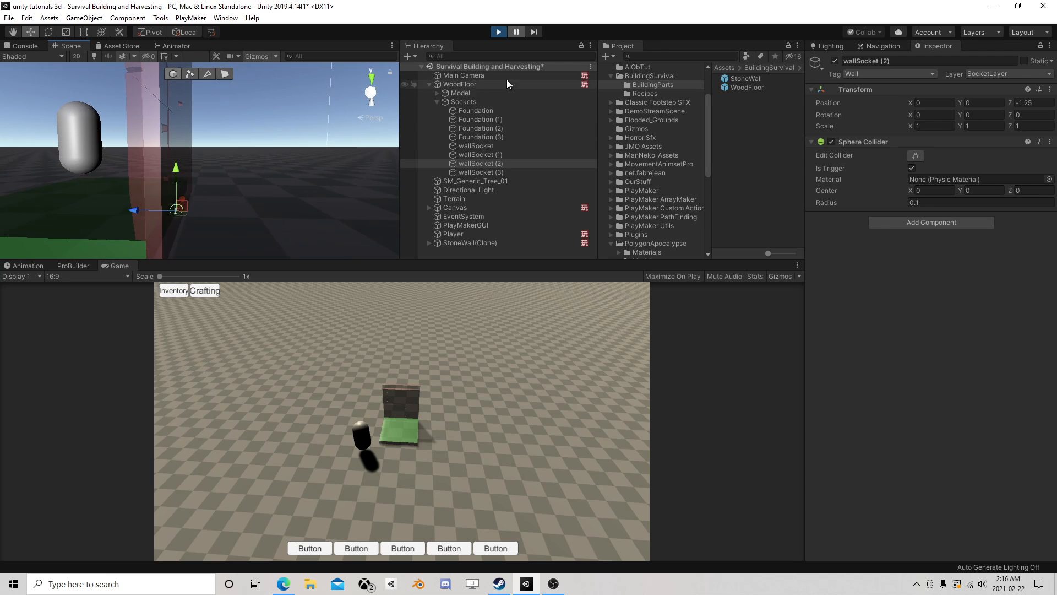
left_click(429, 85)
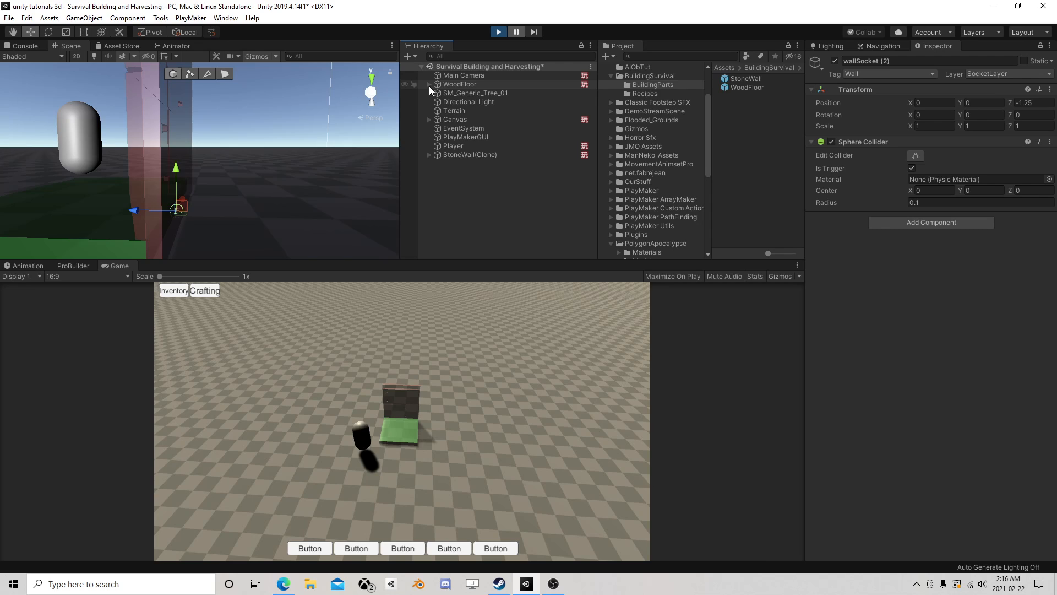
- Advance the clone's SnapCheck FSM by one frame and examine the actions in State 2 and State 3
left_click(488, 156)
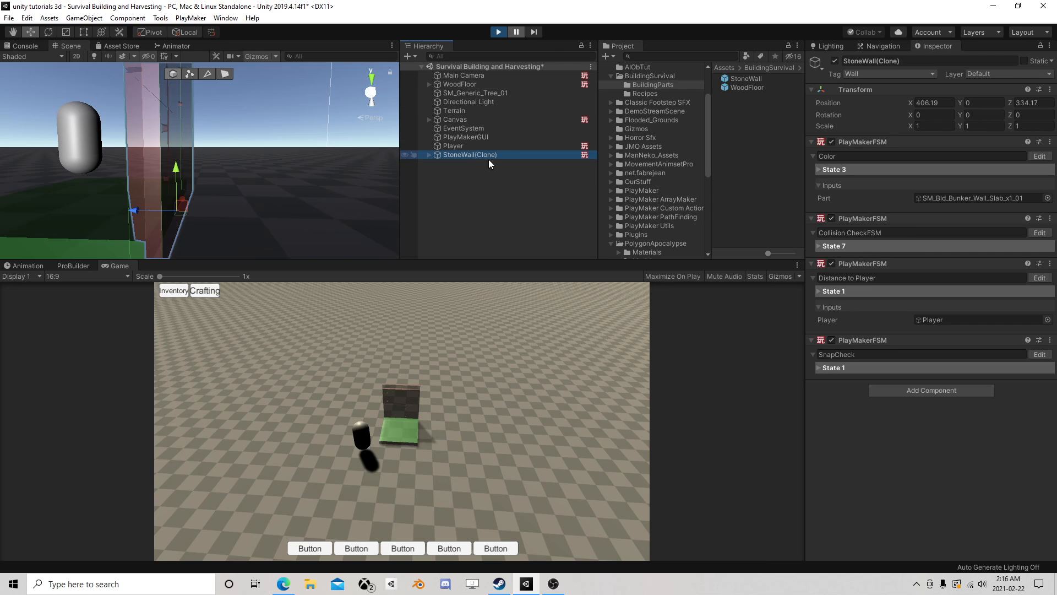
left_click(1038, 354)
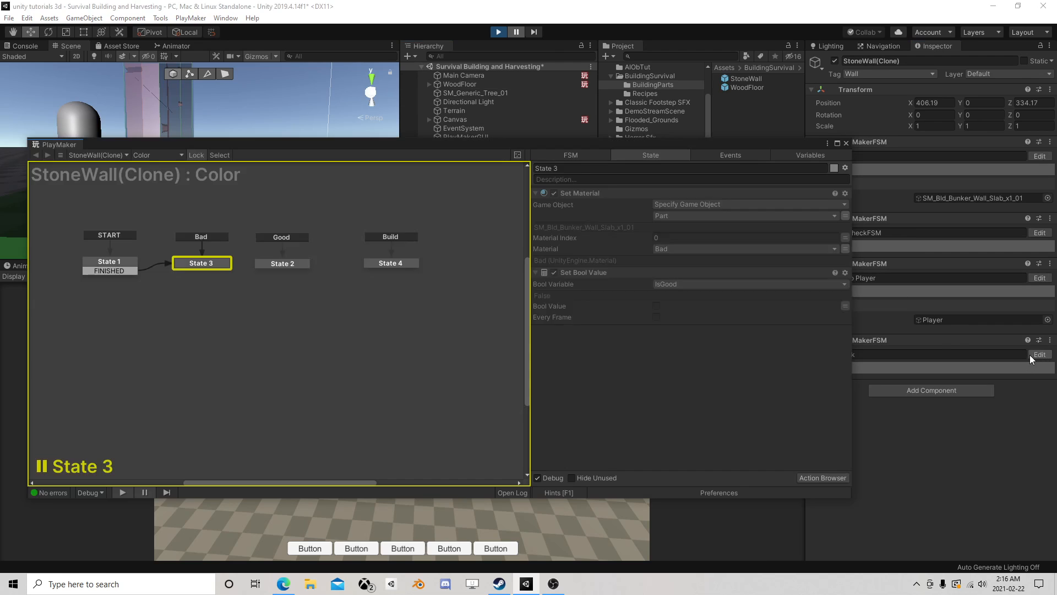
left_click(536, 32)
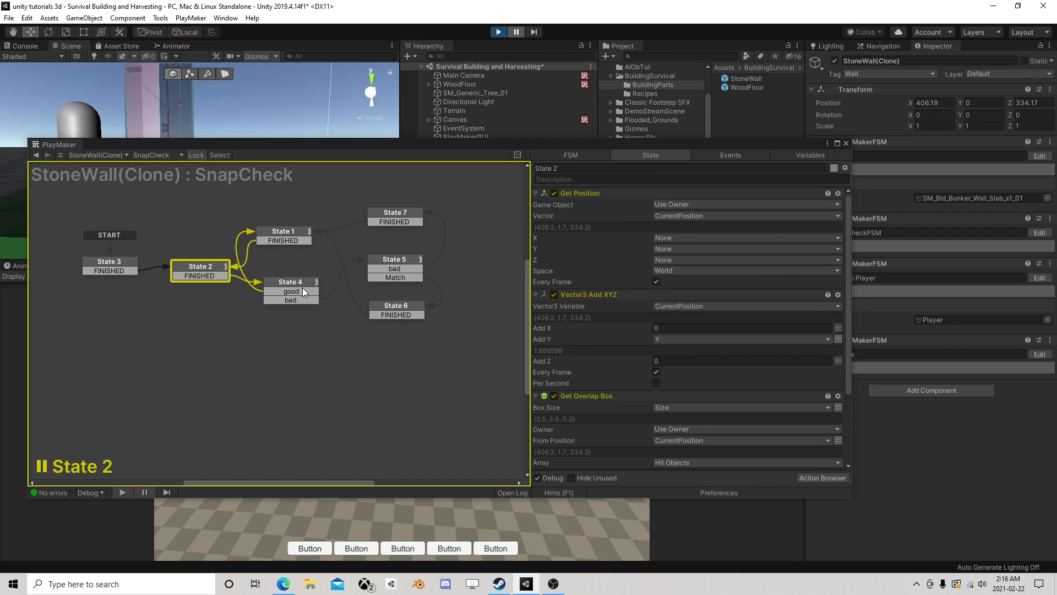
scroll(630, 304, "down", 1)
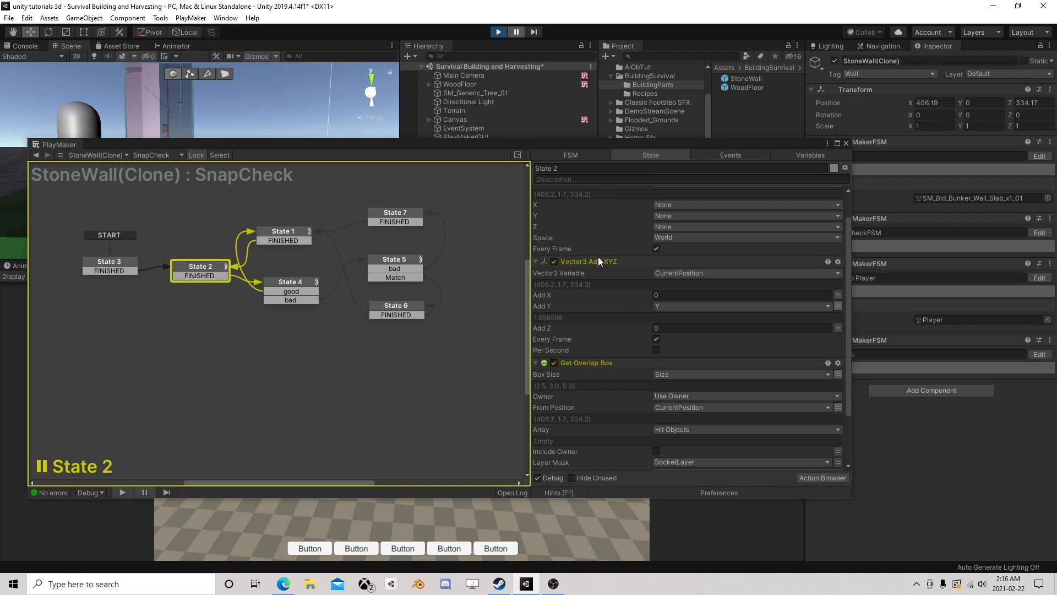
left_click(120, 262)
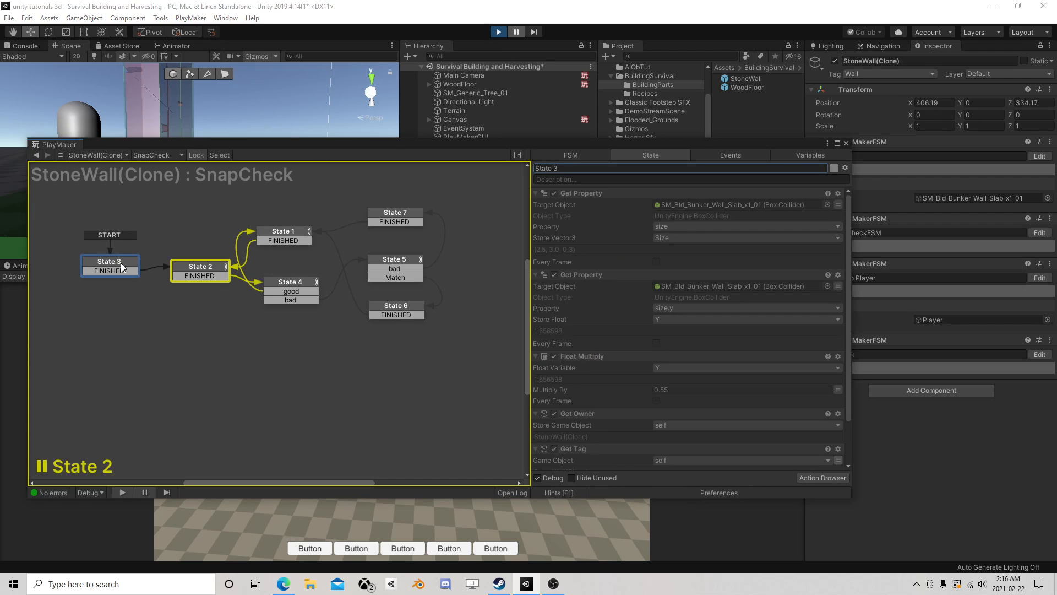
- Stop play mode, close the PlayMaker editor and open the StoneWall prefab for editing
left_click(498, 32)
left_click(846, 143)
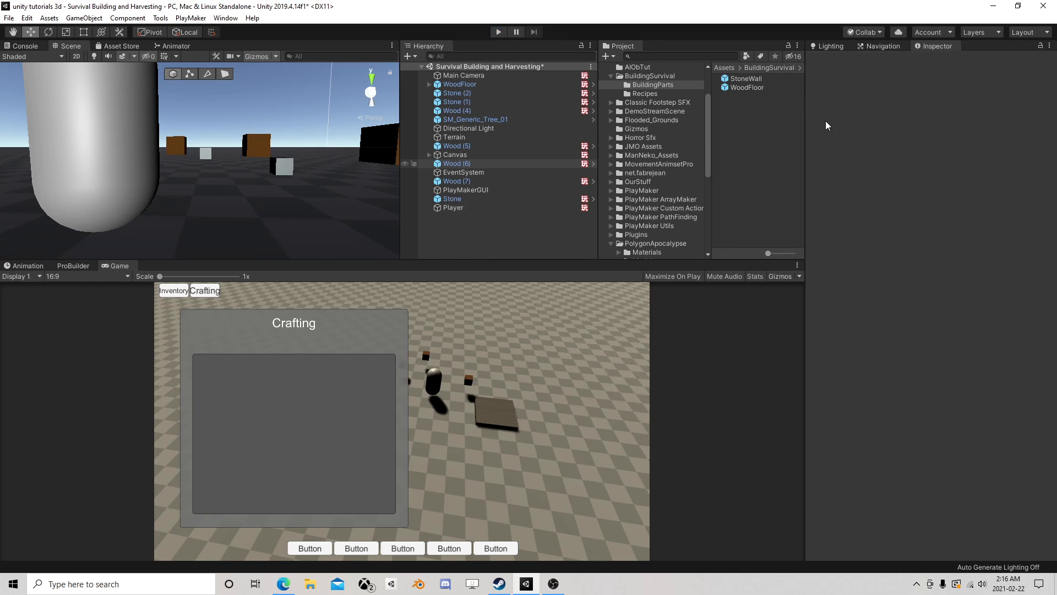
left_click(749, 79)
left_click(928, 91)
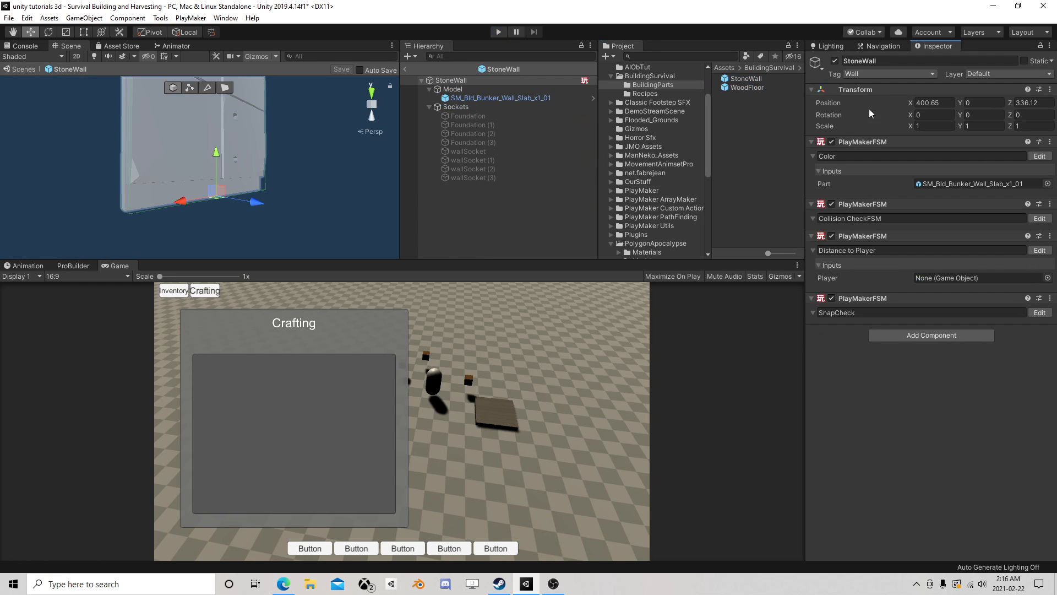
- Set the Float Multiply factor in State 3 of the StoneWall's SnapCheck FSM to 0.5 and close the PlayMaker editor
left_click(1040, 312)
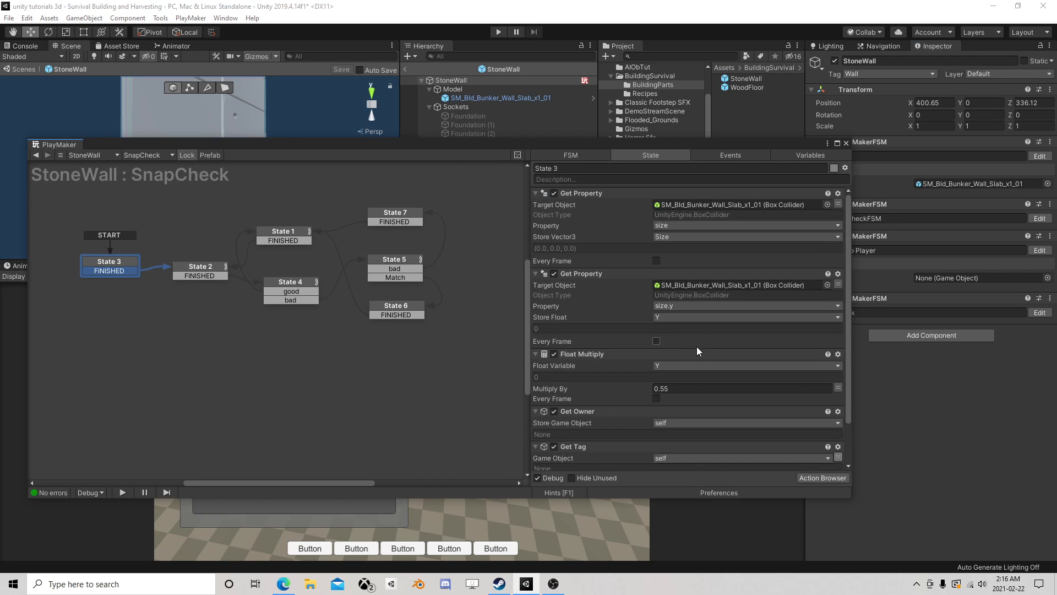
left_click(674, 389)
key("BackSpace")
type("0")
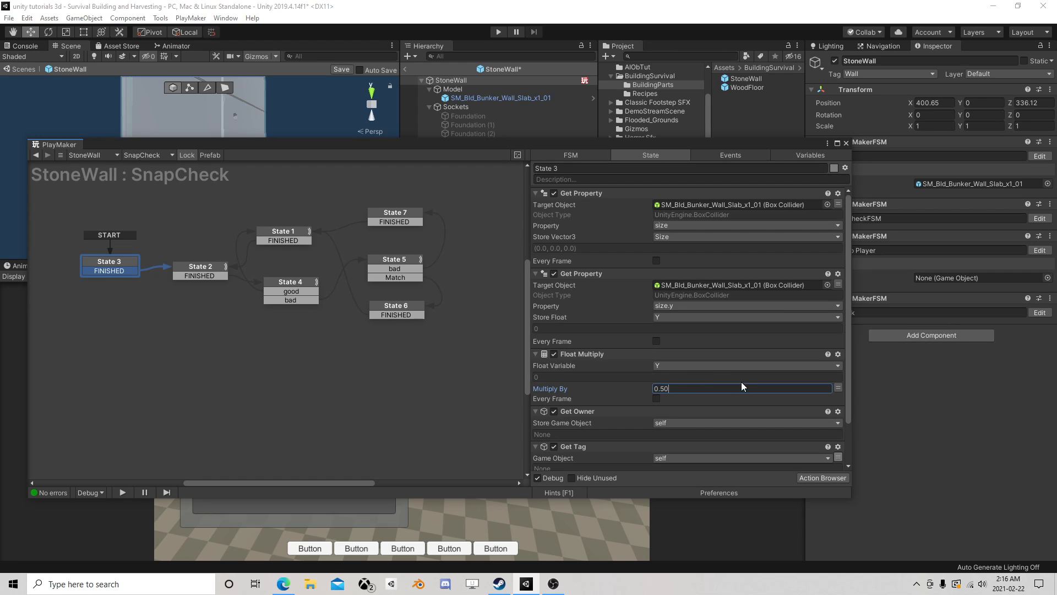
key("BackSpace")
left_click(846, 143)
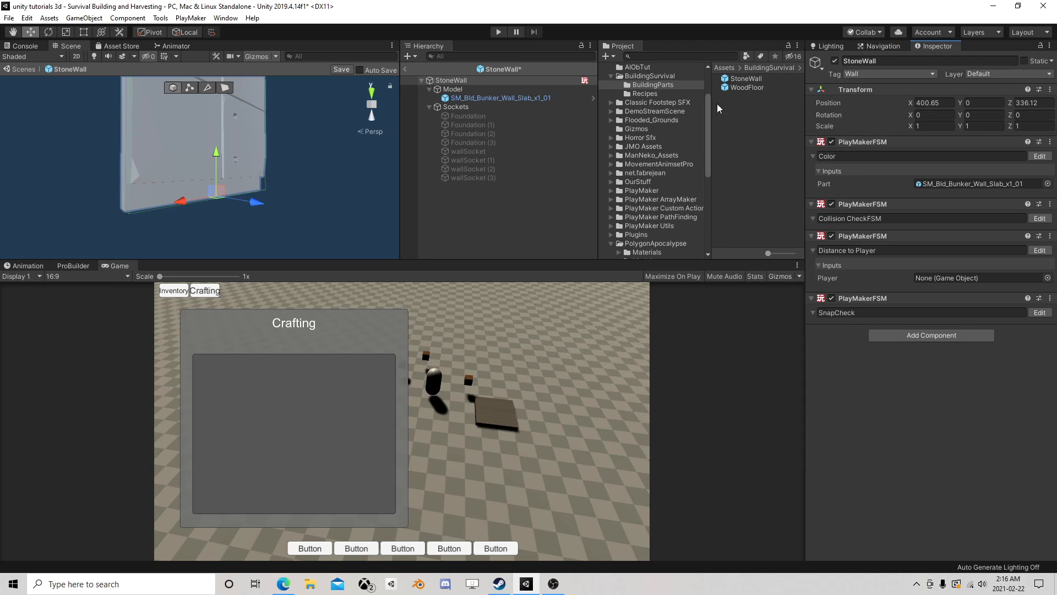
- Save the StoneWall prefab, return to the main scene and start play mode
left_click(349, 68)
left_click(404, 70)
left_click(495, 32)
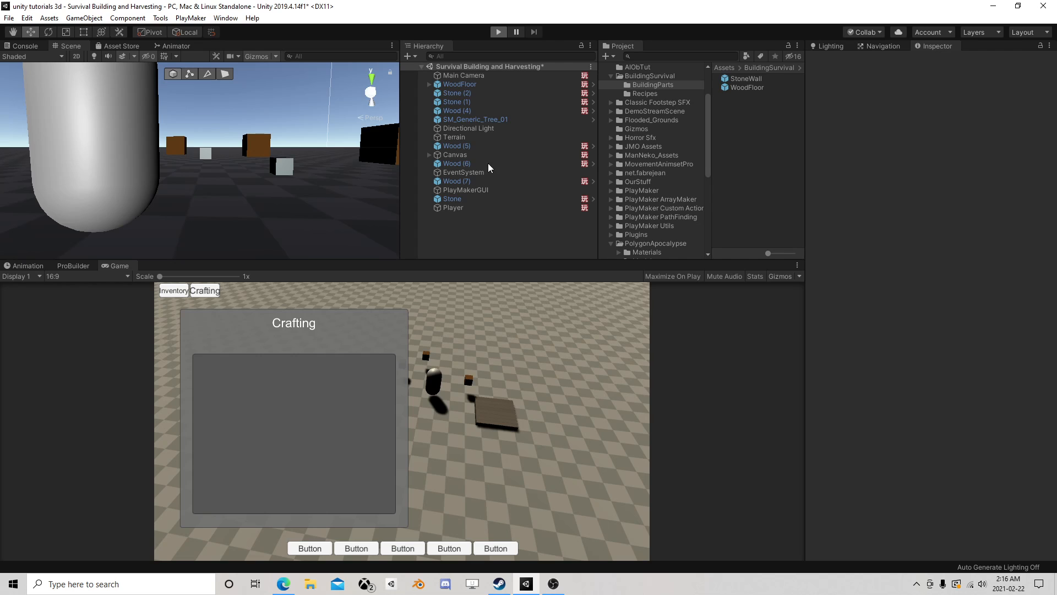
- Move the Player past the wood and stone pickups to about X 399.2, Z 333.7 beside the WoodFloor, and craft a StoneWall
left_click(456, 206)
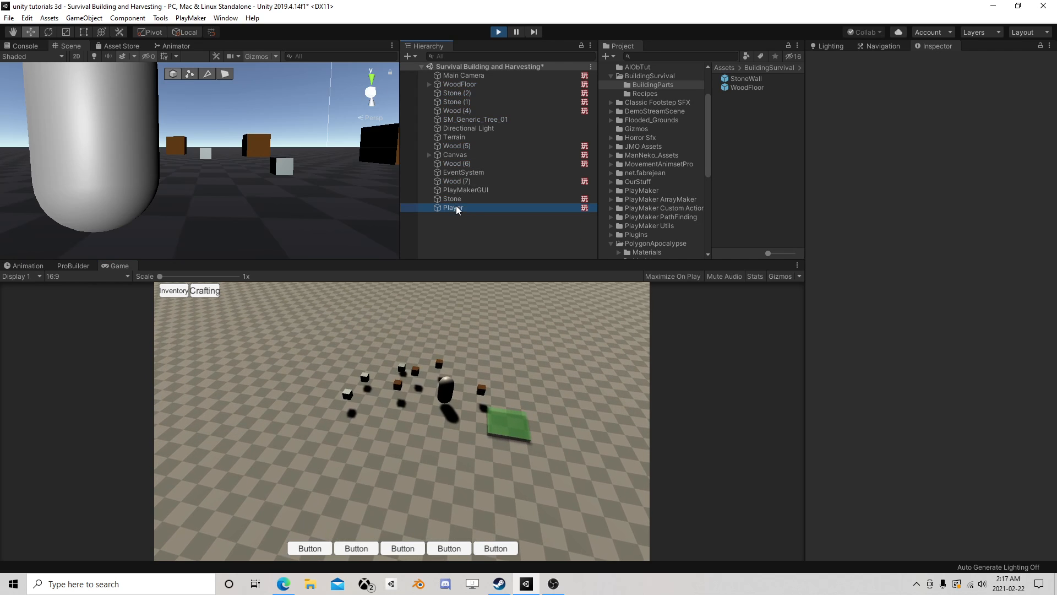
scroll(252, 134, "down", 8)
right_click_drag(252, 132, 251, 204)
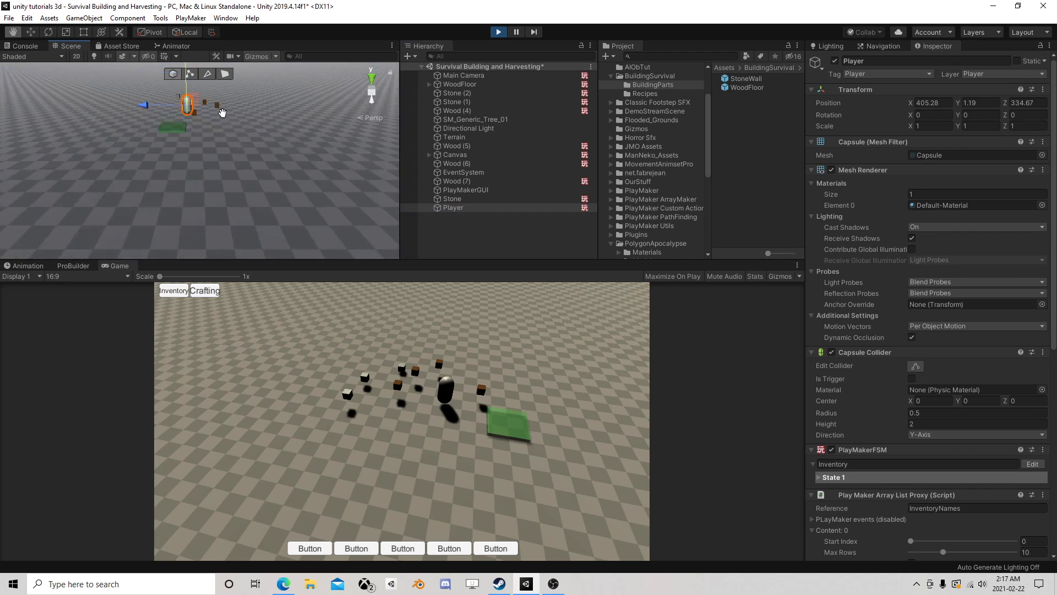
middle_click_drag(193, 94, 243, 132)
scroll(243, 133, "up", 2)
right_click_drag(136, 127, 292, 172)
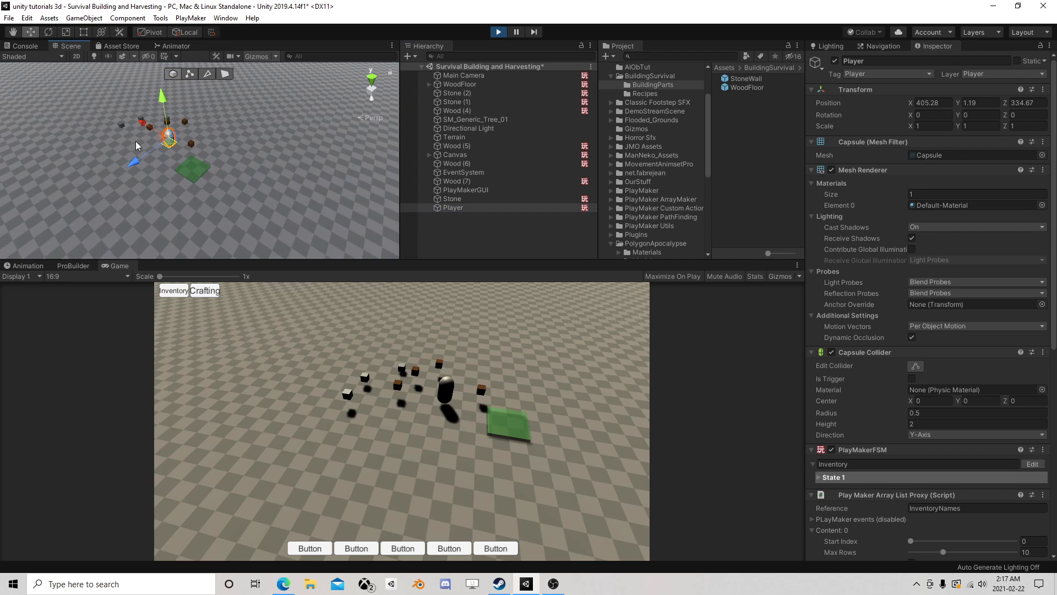
left_click_drag(169, 145, 222, 172)
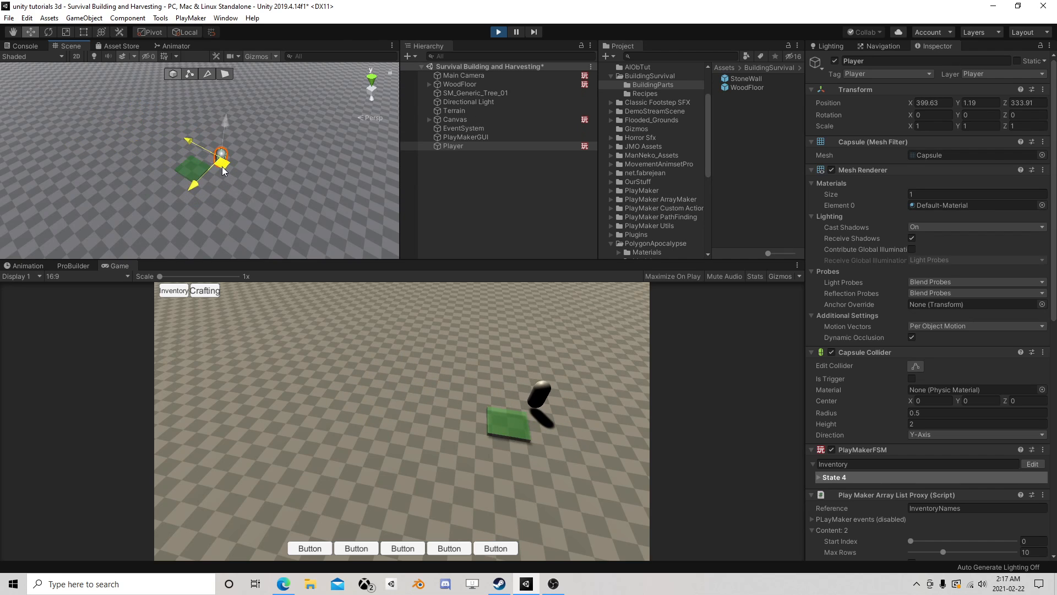
left_click(217, 290)
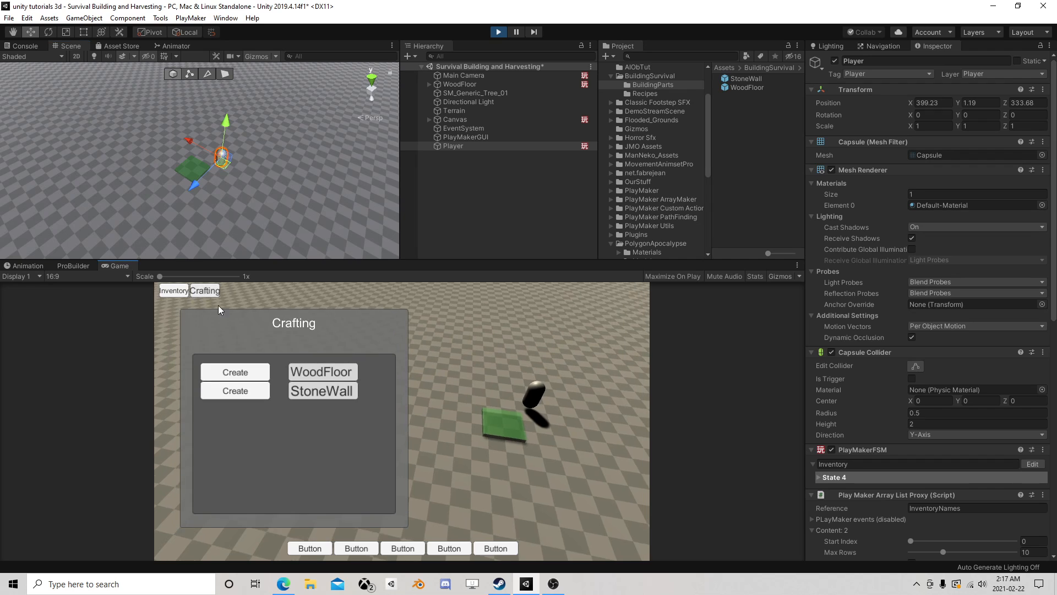
left_click(236, 394)
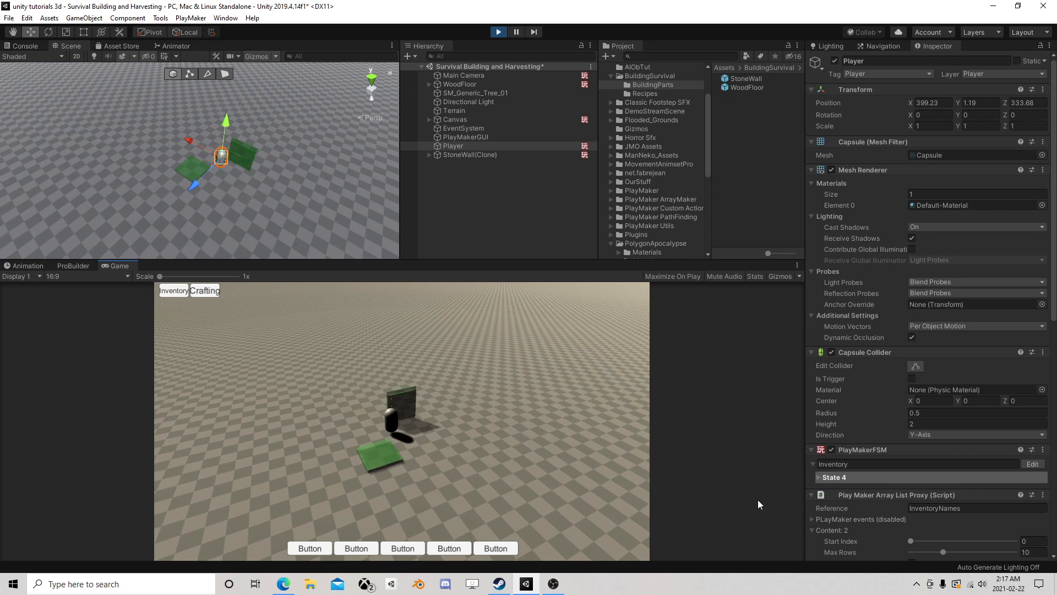
- Pause the game and examine State 1, State 2 and State 4 in the StoneWall clone's SnapCheck FSM
key("ctrl+shift+p")
left_click(465, 155)
left_click(1040, 354)
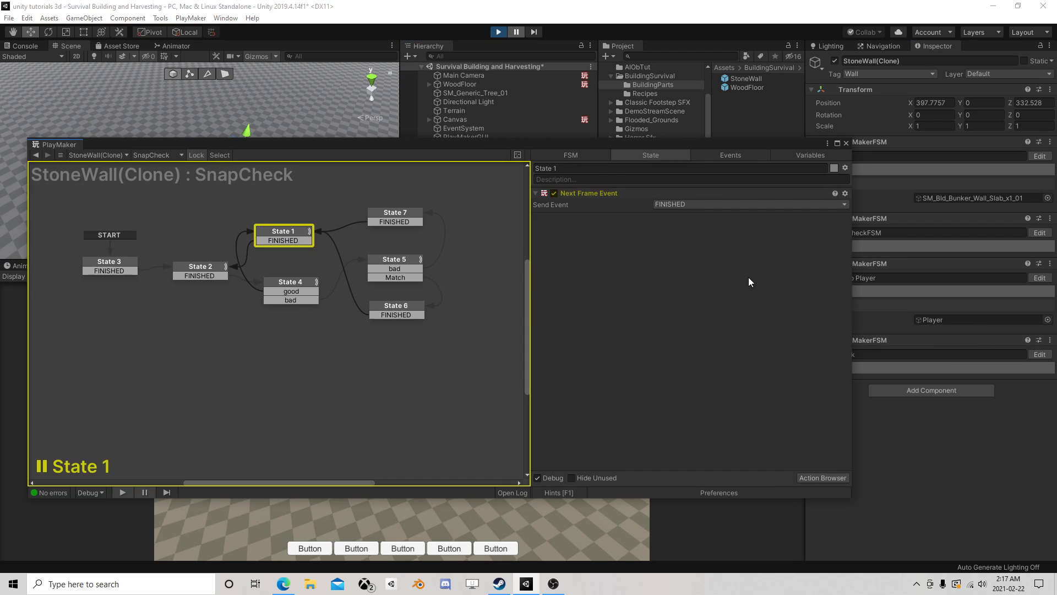
left_click(289, 231)
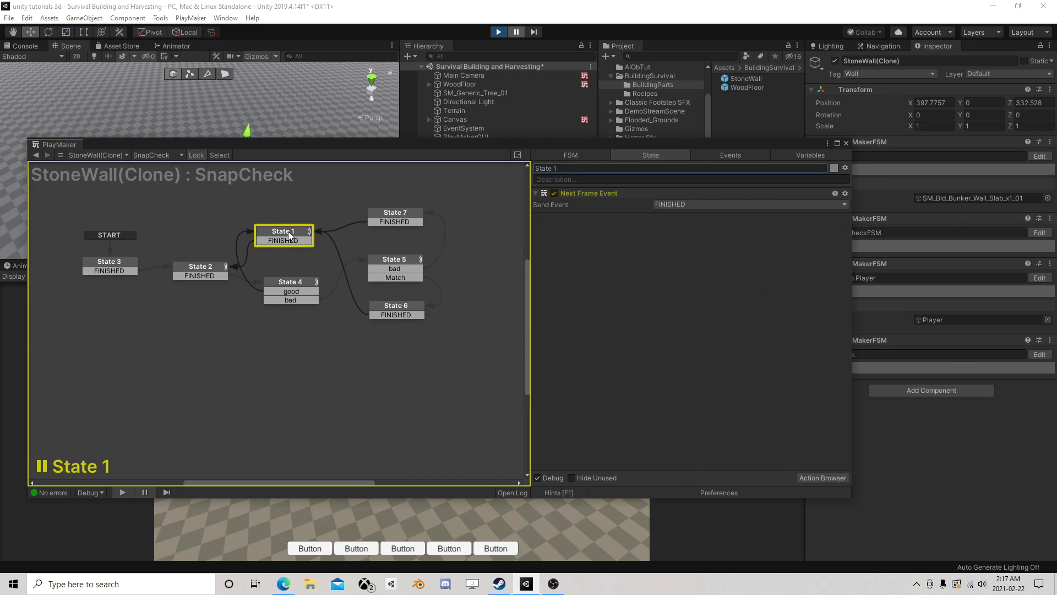
left_click(207, 267)
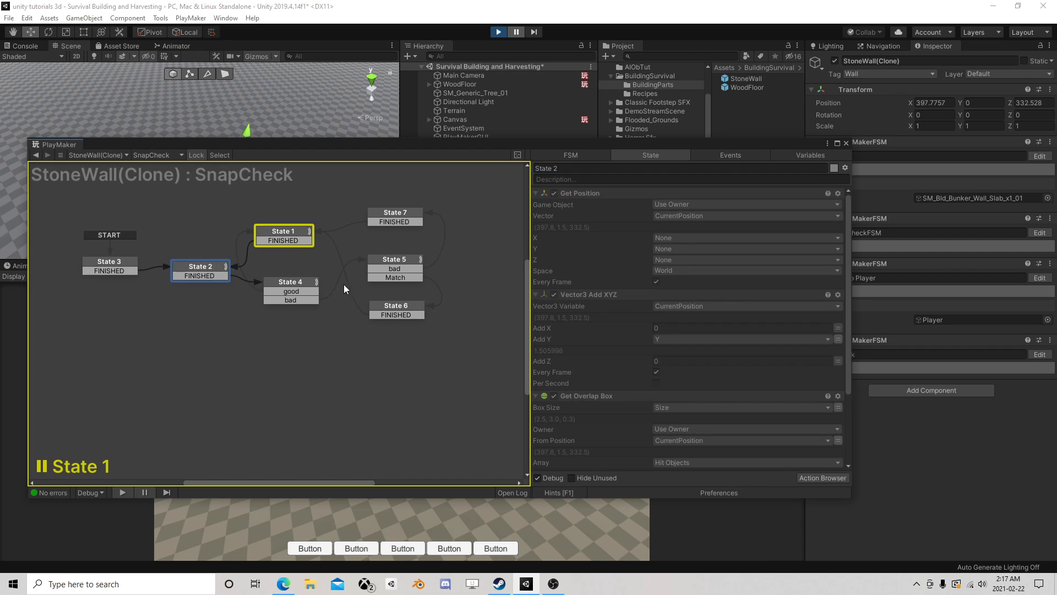
left_click(284, 283)
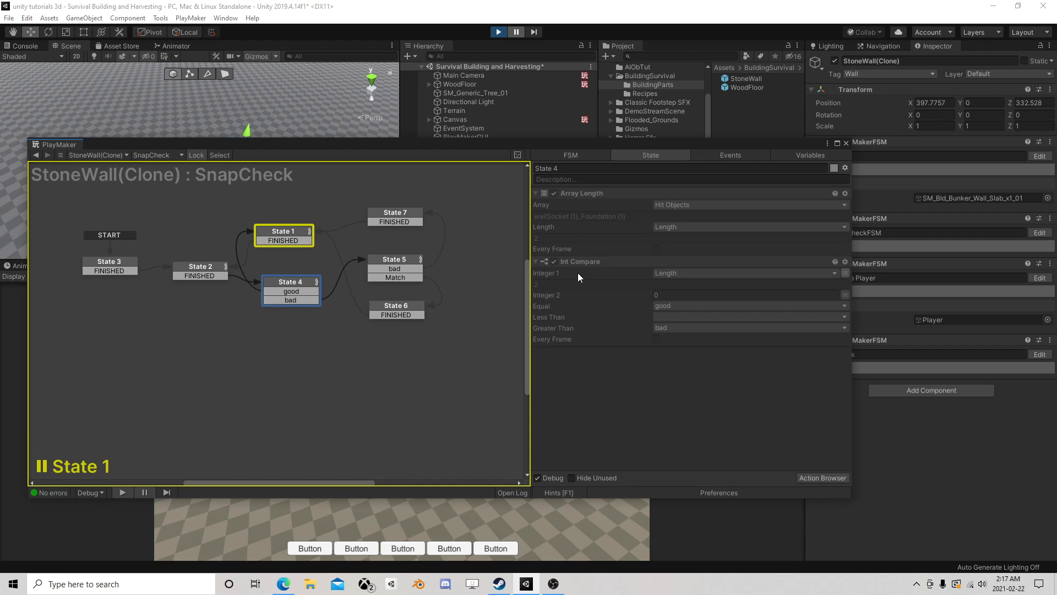
left_click(298, 291)
- Stop play mode and open the StoneWall prefab's SnapCheck FSM for editing
left_click(498, 32)
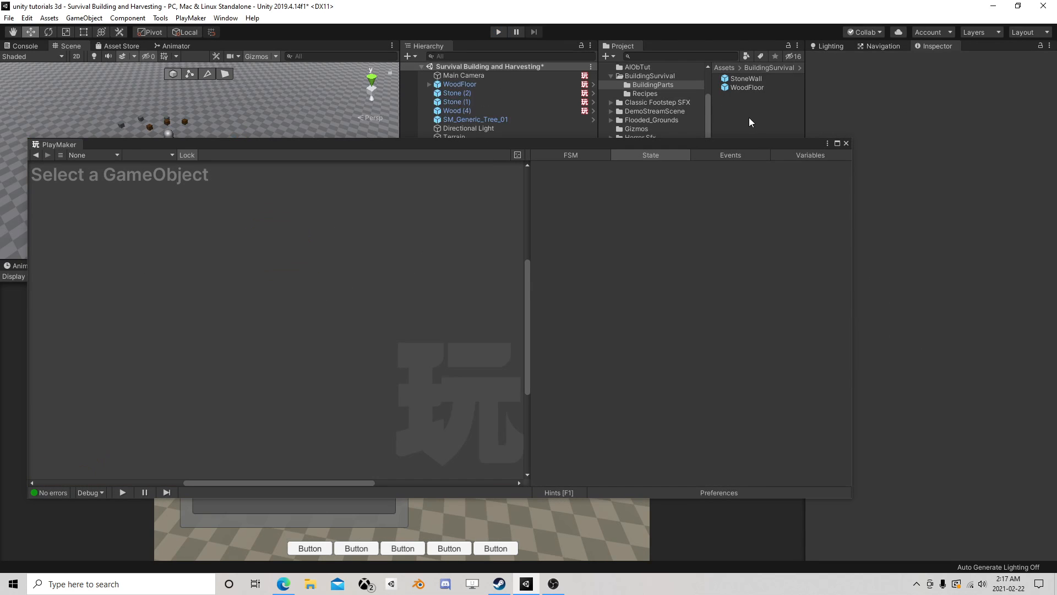
left_click(846, 144)
left_click(746, 87)
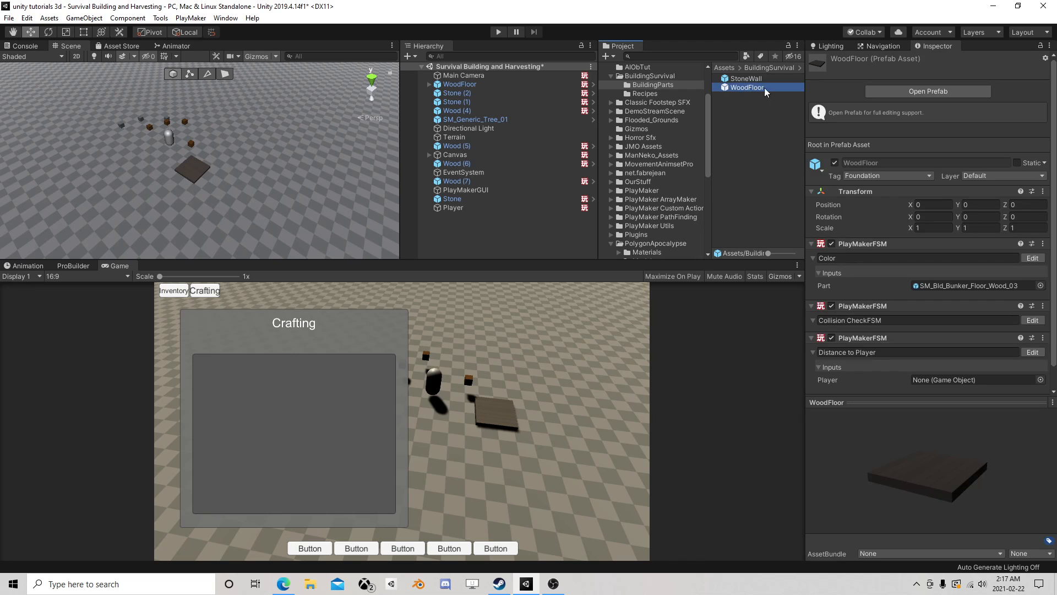
scroll(965, 260, "down", 1)
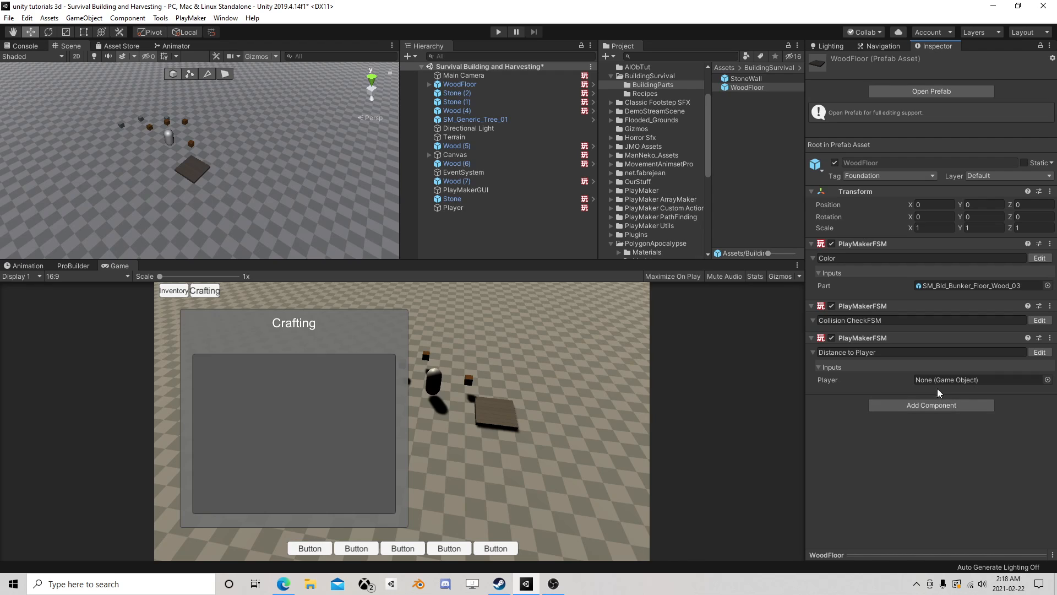
left_click(746, 78)
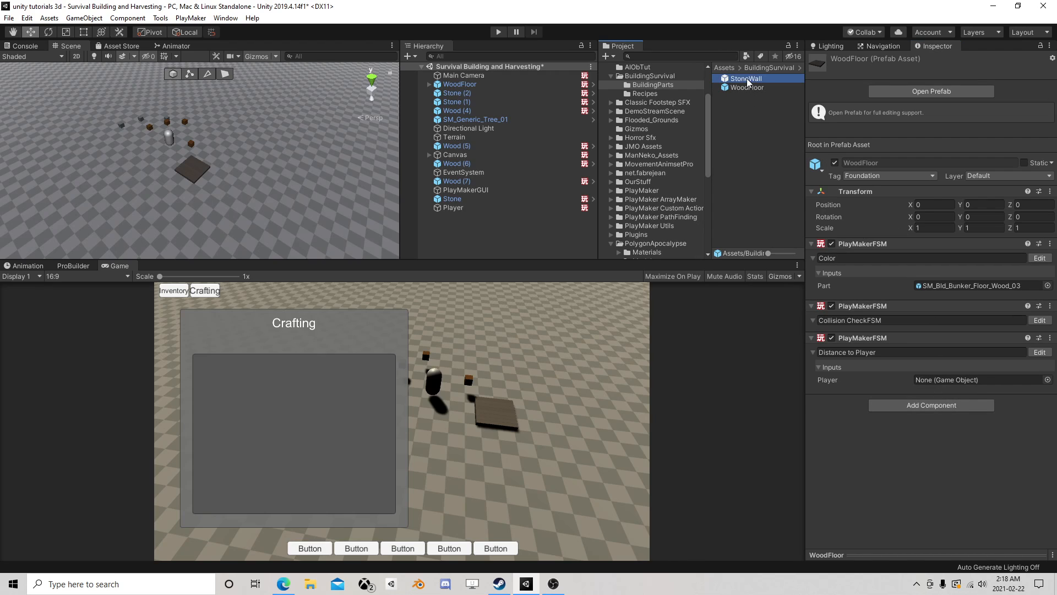
left_click(1039, 414)
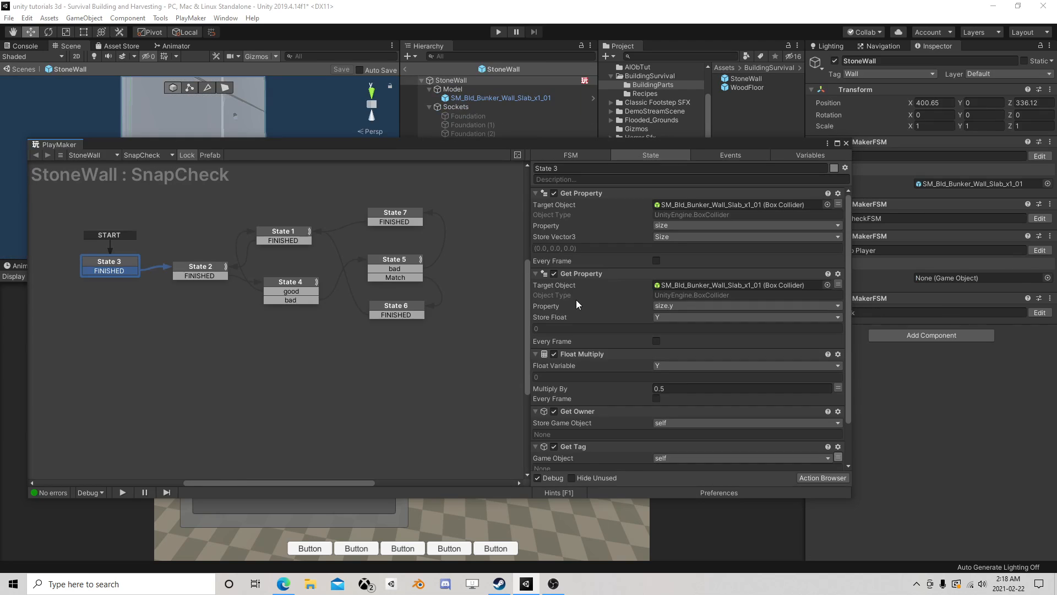
- Add Array Clear and Array Resize actions to State 1 of the StoneWall's SnapCheck FSM
left_click(390, 267)
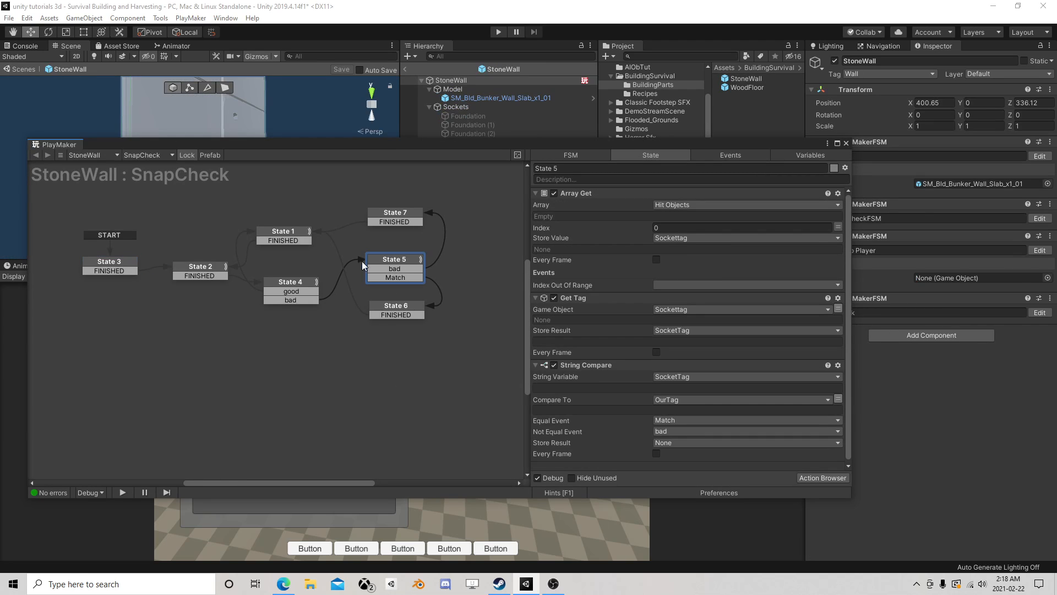
left_click(297, 283)
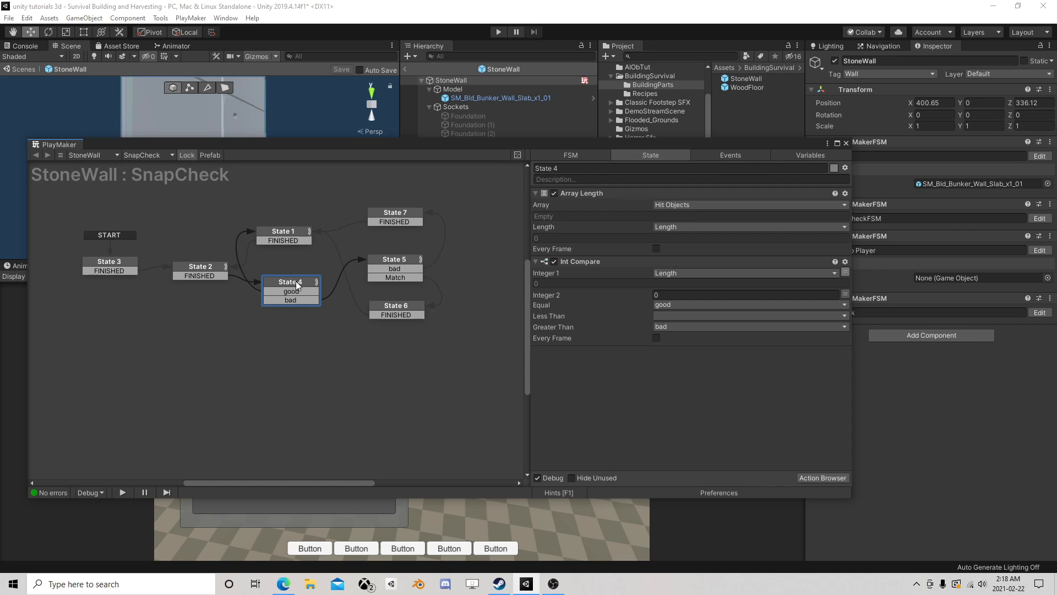
left_click(287, 231)
left_click(822, 478)
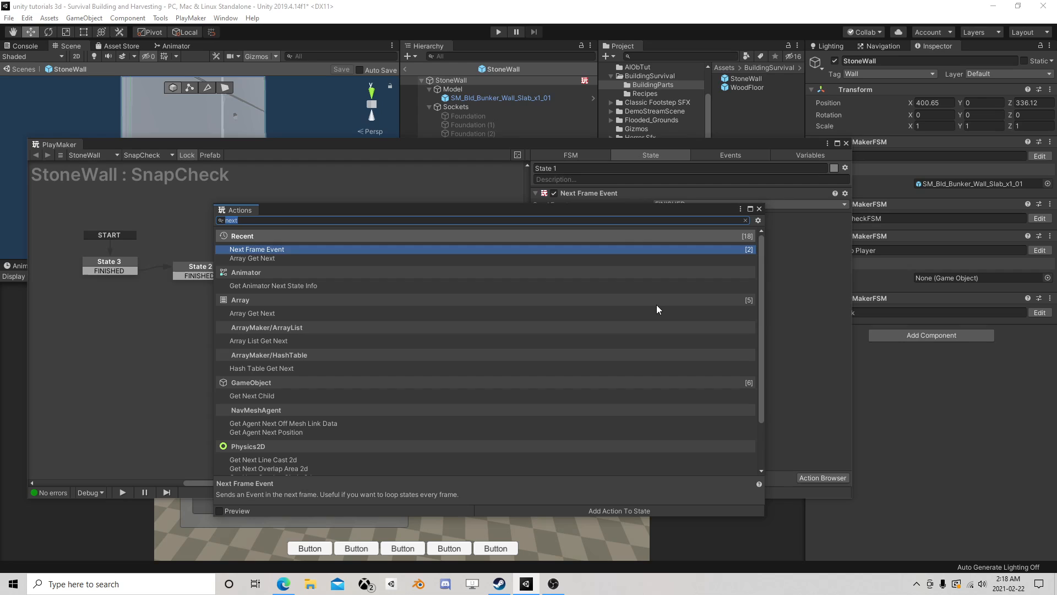
type("array")
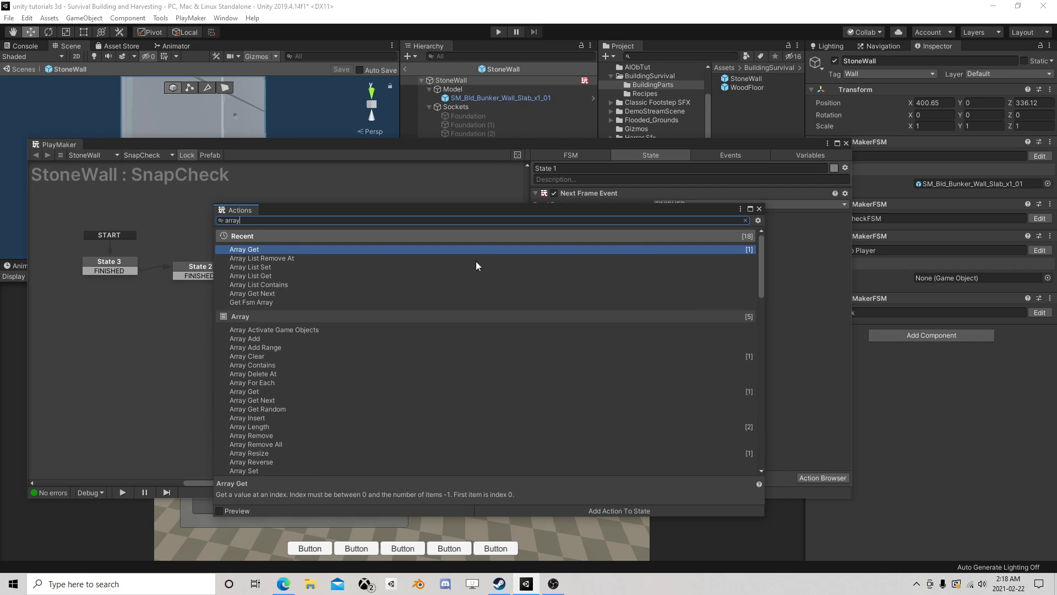
double_click(267, 358)
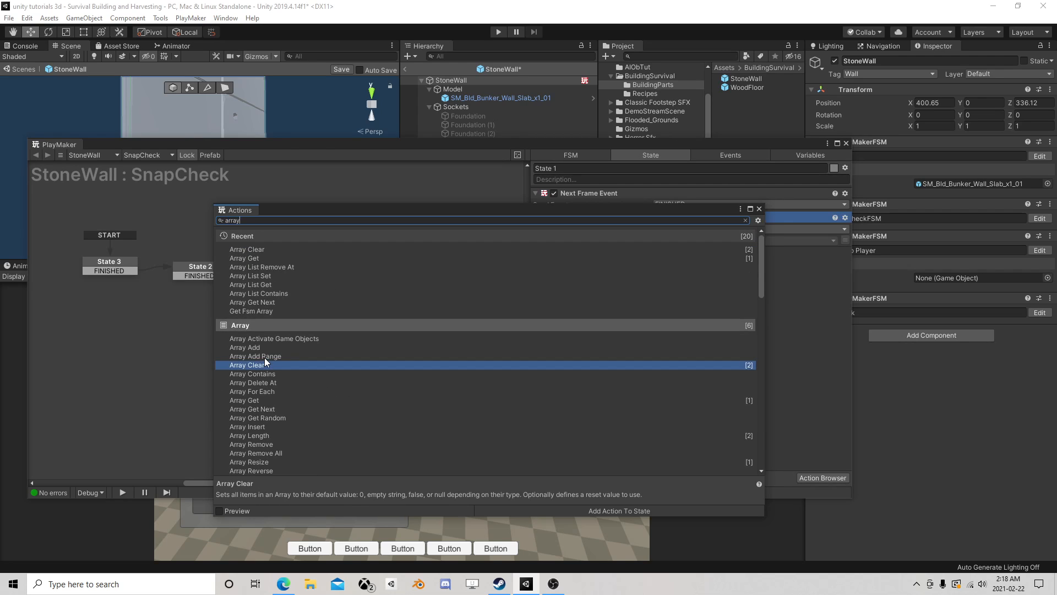
type("y ")
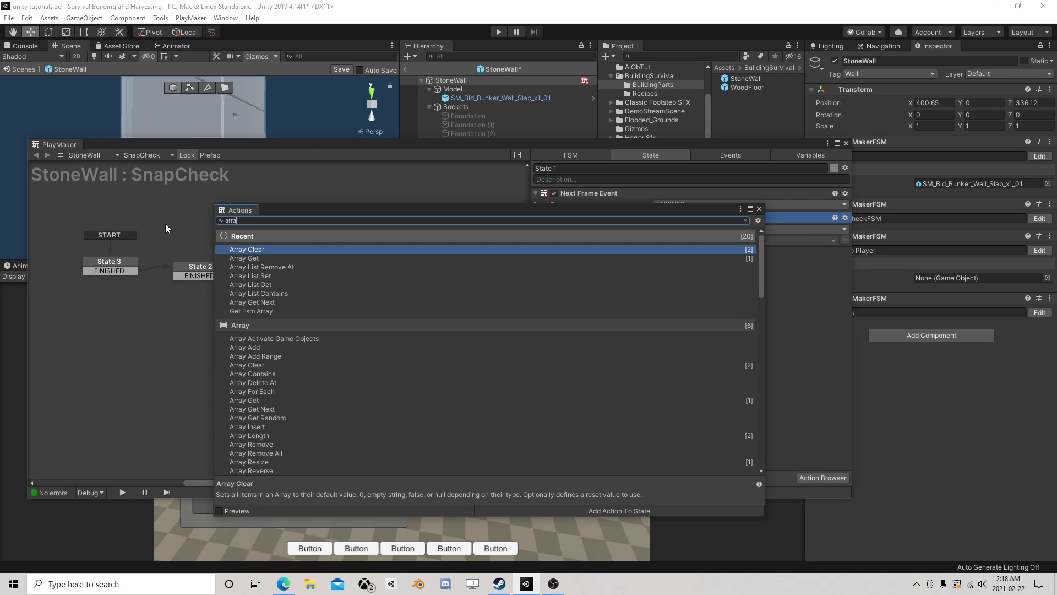
type("re")
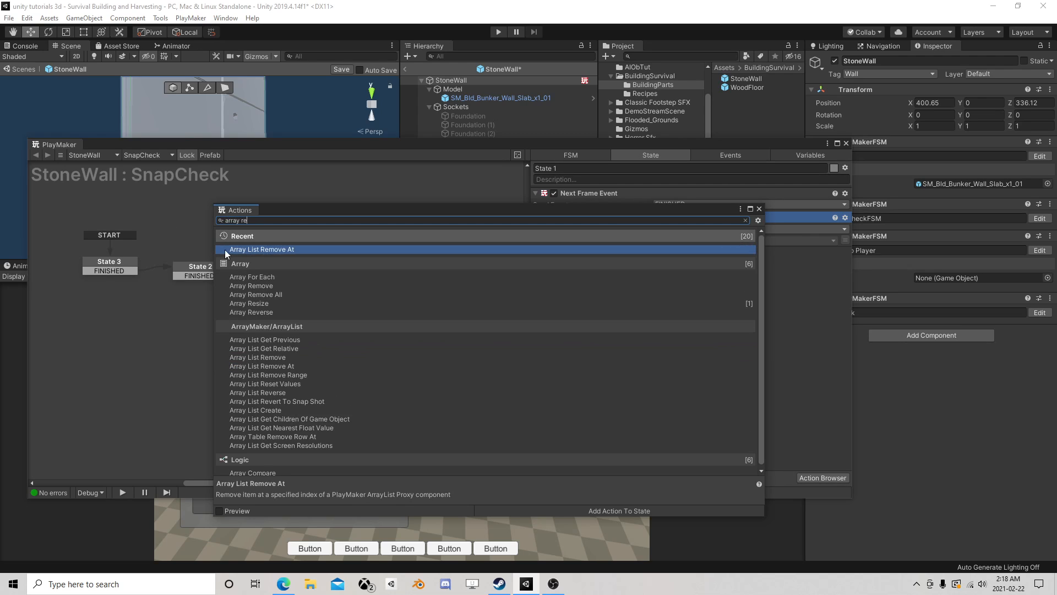
double_click(260, 305)
left_click(759, 210)
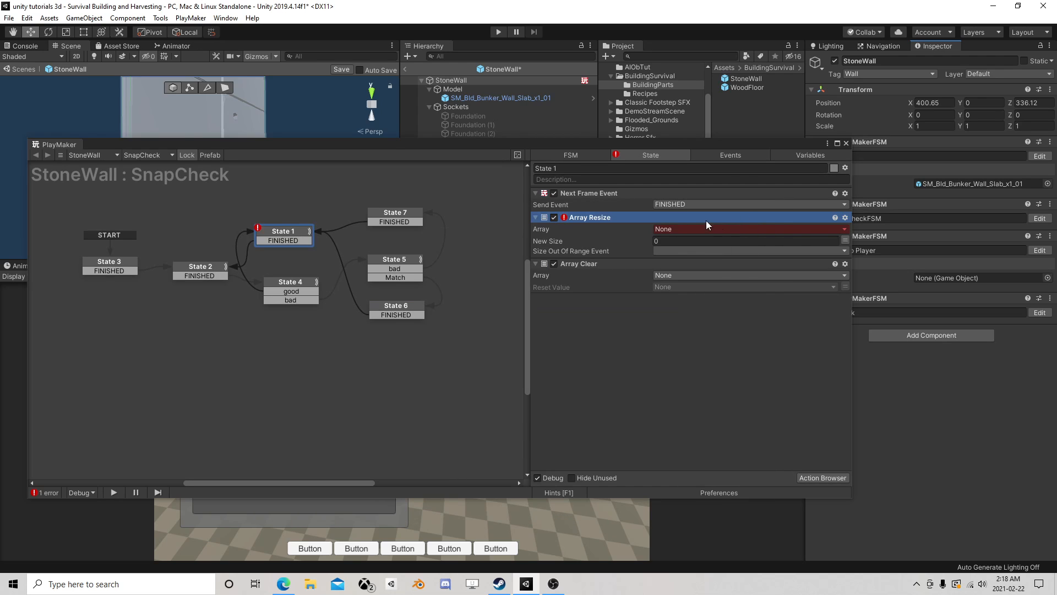
- Assign Hit Objects to Array Clear and Array Resize, and place both above Next Frame Event in State 1, with Array Clear first
left_click(682, 275)
left_click(689, 292)
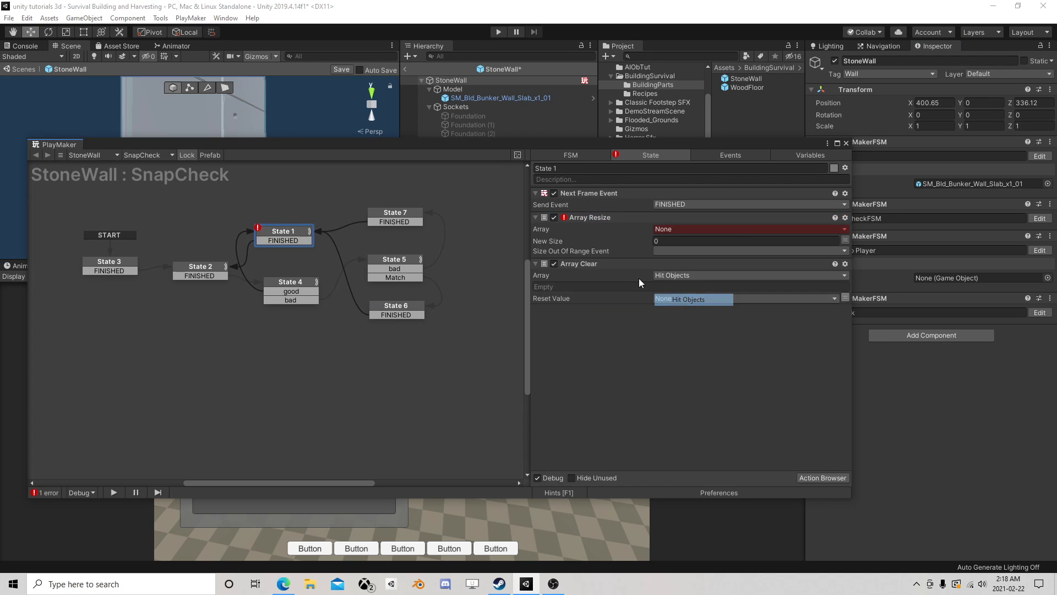
left_click(608, 264)
left_click_drag(608, 263, 616, 200)
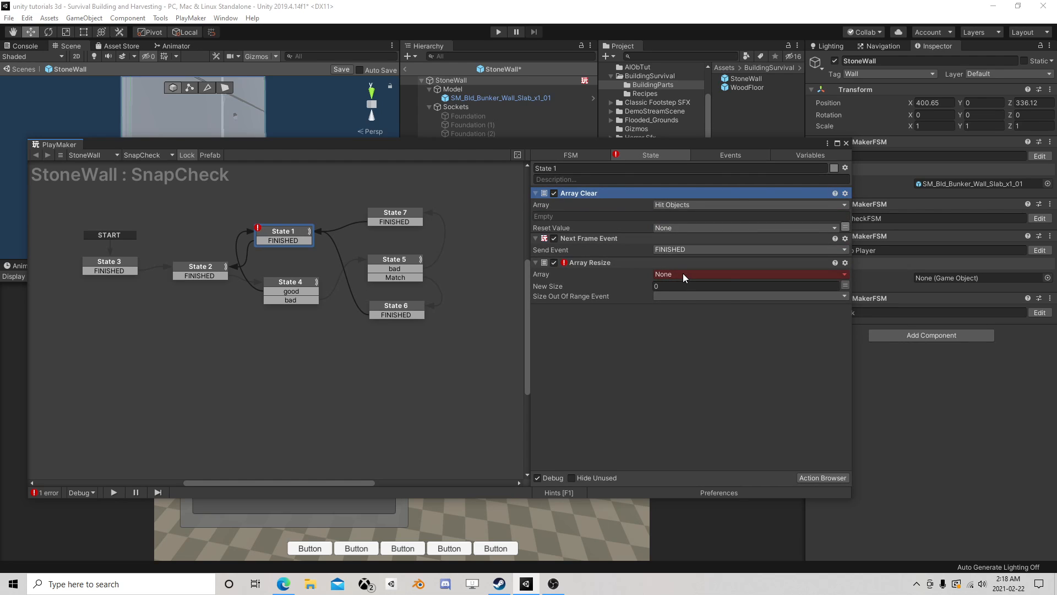
left_click(683, 274)
left_click(688, 298)
left_click_drag(591, 262, 622, 246)
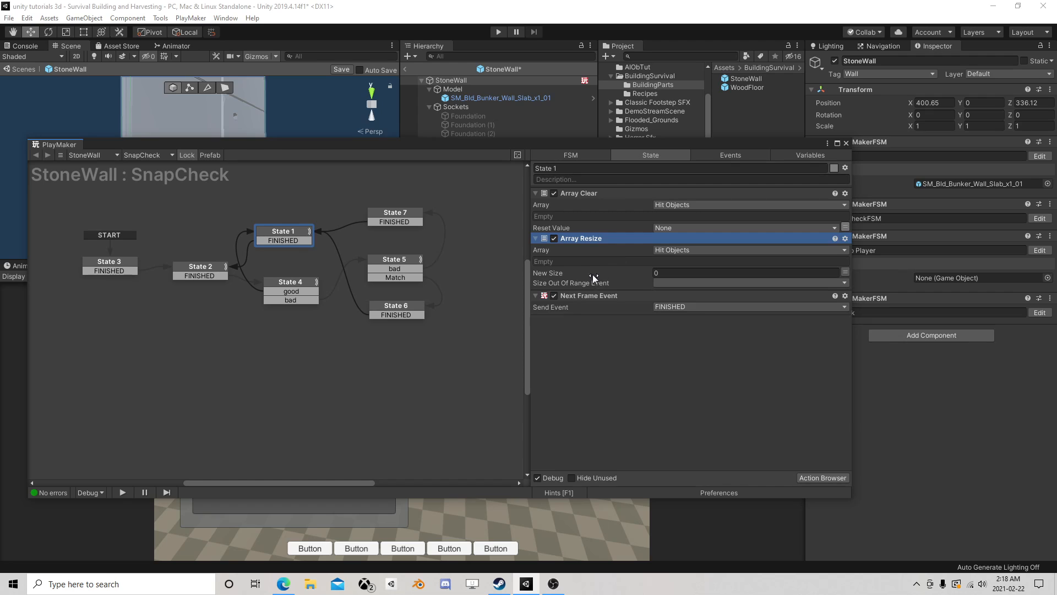
- Close the PlayMaker editor, save and exit the StoneWall prefab, and run the scene again
left_click(846, 144)
left_click(342, 70)
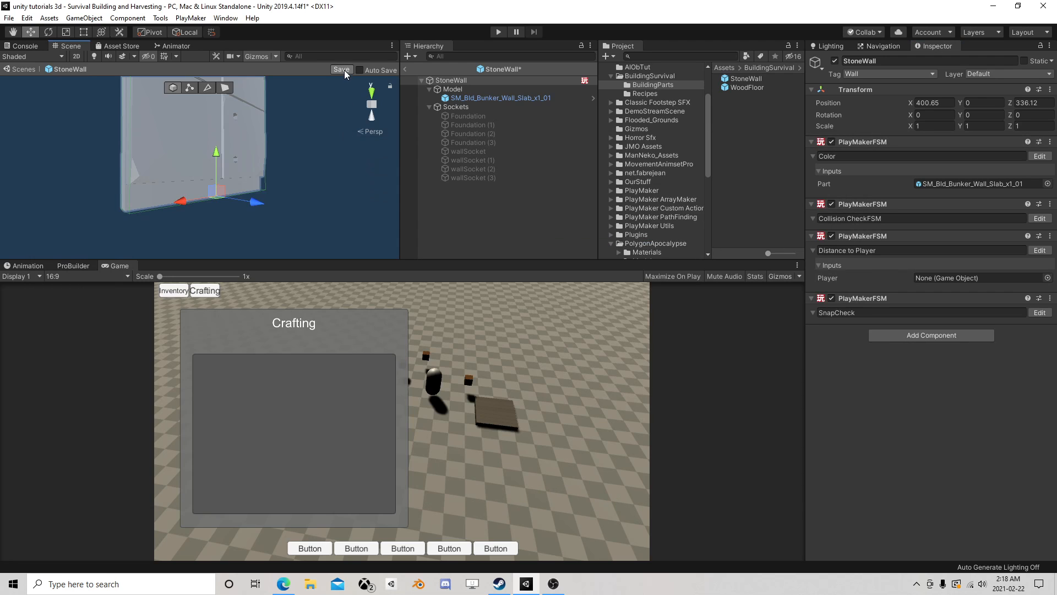
left_click(406, 70)
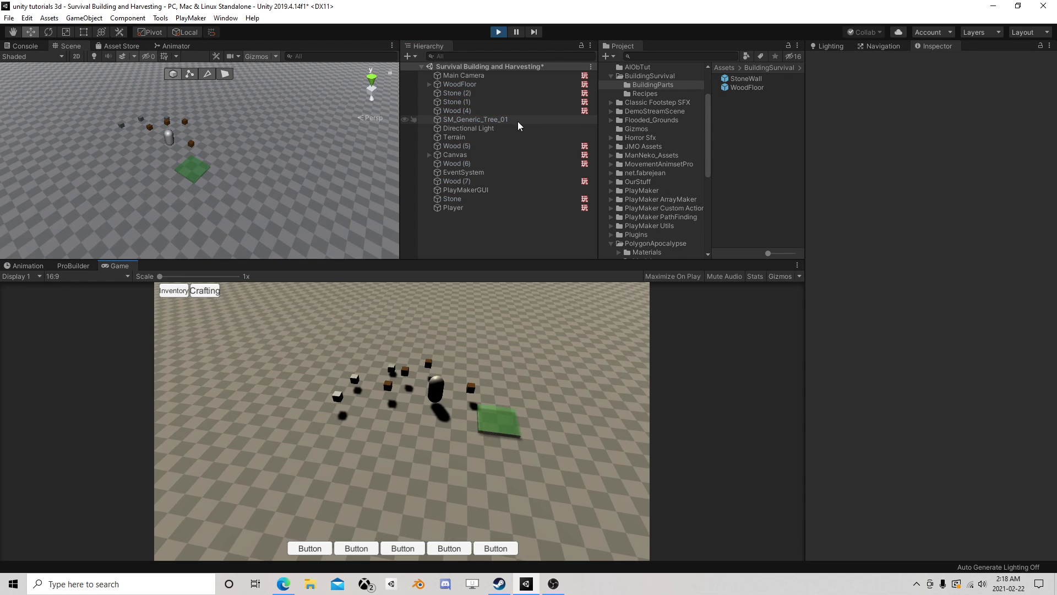
- Collect the pickups by moving the Player to about X 398.7, Z 334.5 near the WoodFloor, and craft another StoneWall
left_click(463, 207)
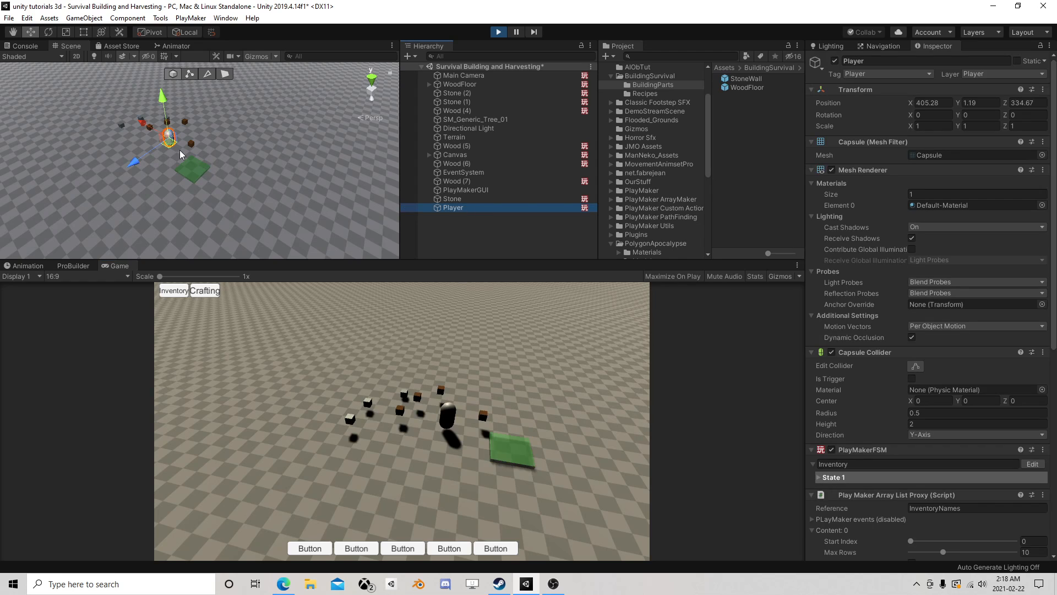
left_click_drag(171, 147, 228, 165)
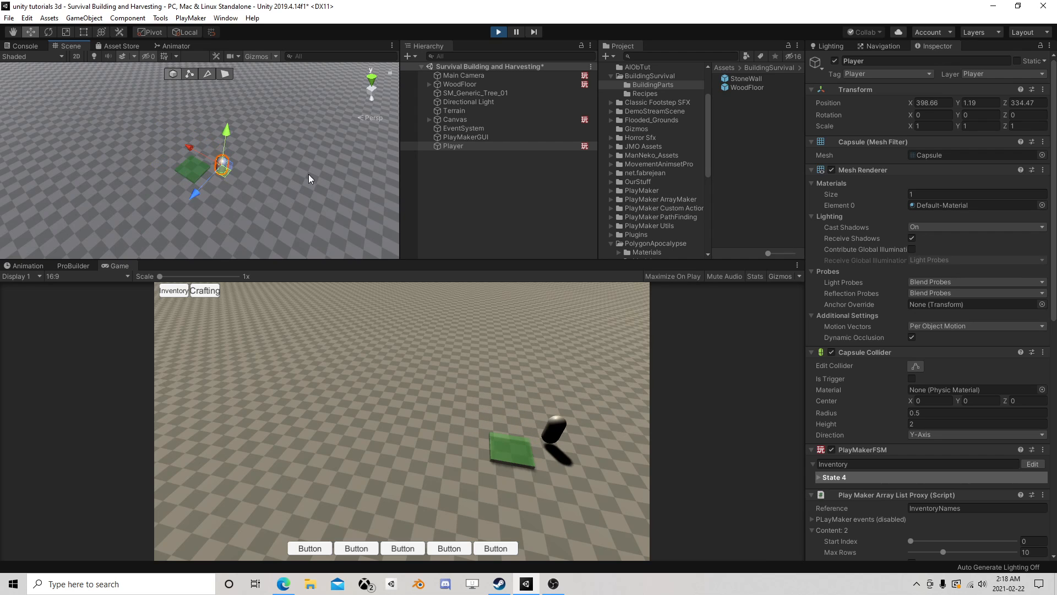
left_click(199, 292)
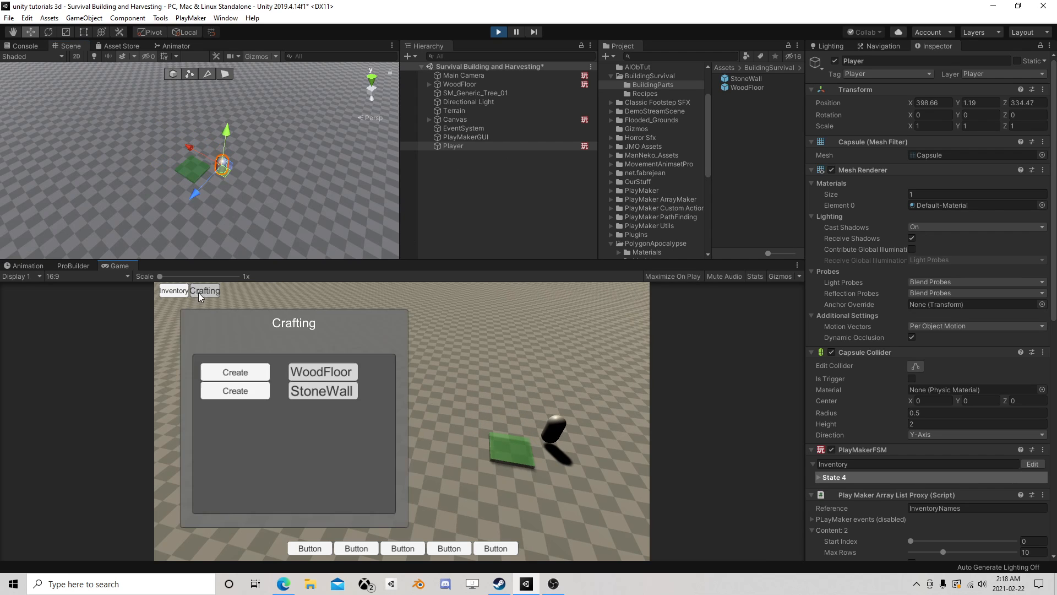
left_click(240, 392)
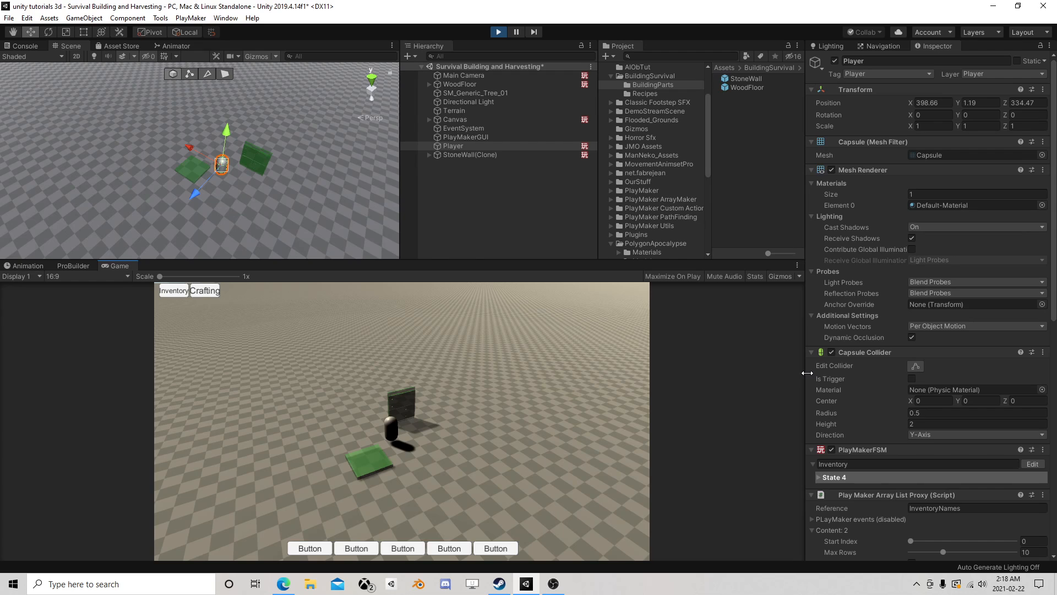
- Pause play mode and open the new StoneWall clone's SnapCheck FSM to check its active state
key("ctrl+shift+p")
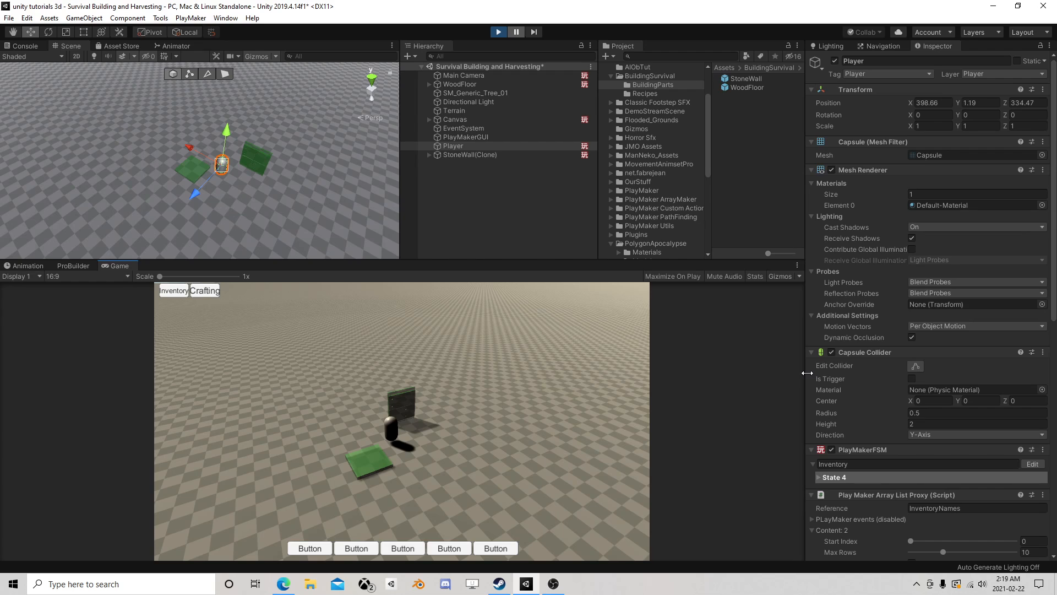
left_click(465, 155)
left_click(1039, 354)
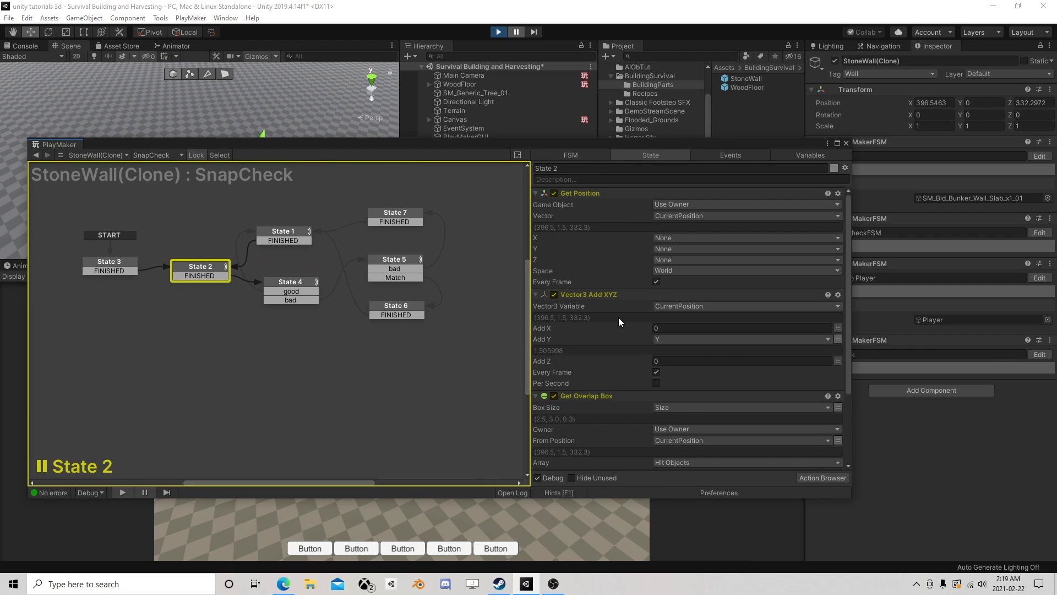
- Advance the paused game by one frame and inspect State 4, State 1 and State 7 of the clone's SnapCheck FSM
scroll(619, 317, "down", 3)
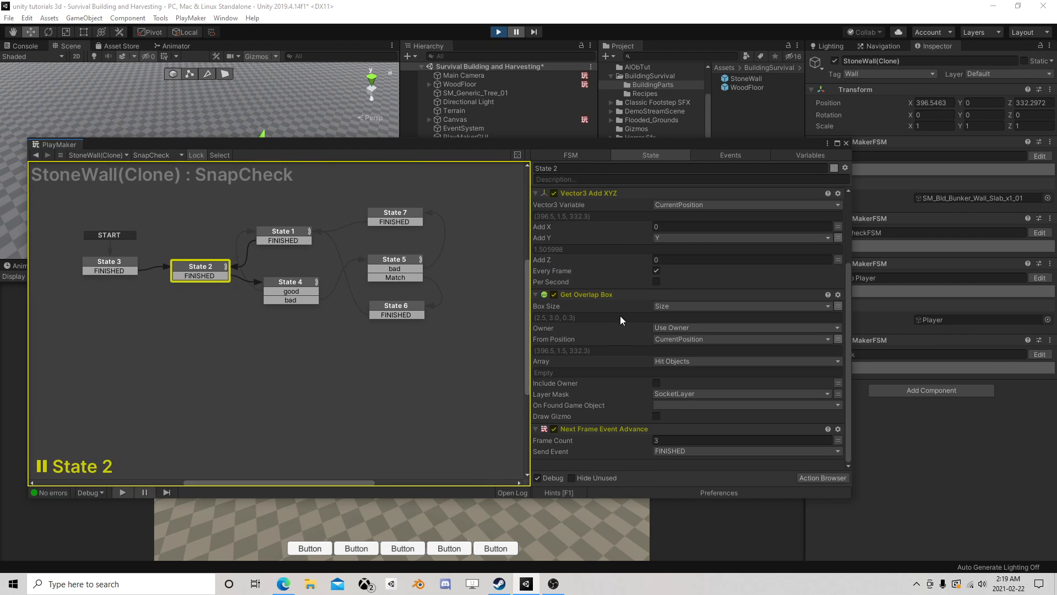
left_click(533, 32)
left_click(292, 281)
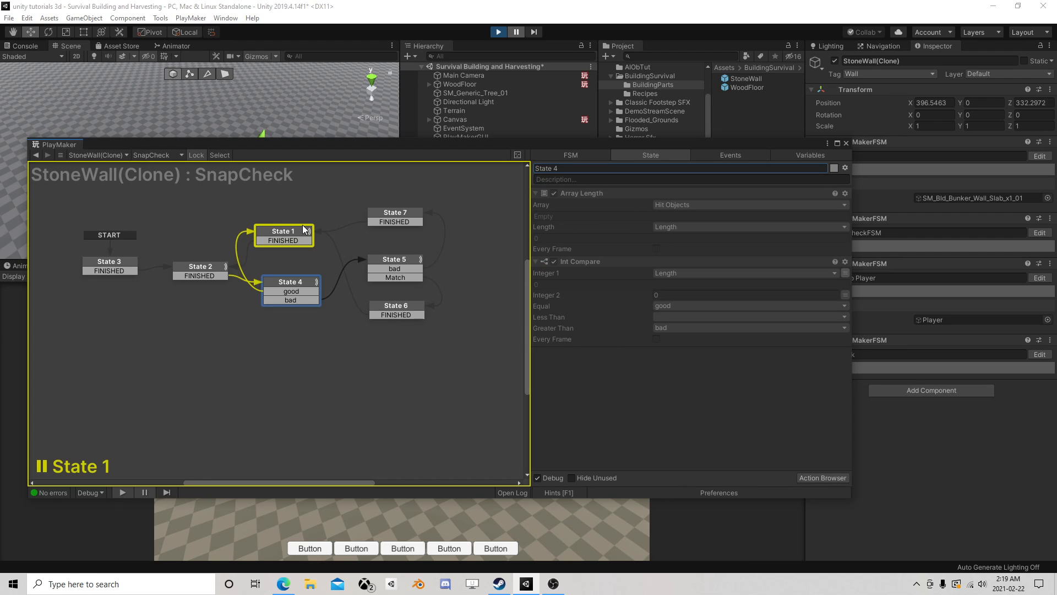
left_click(289, 231)
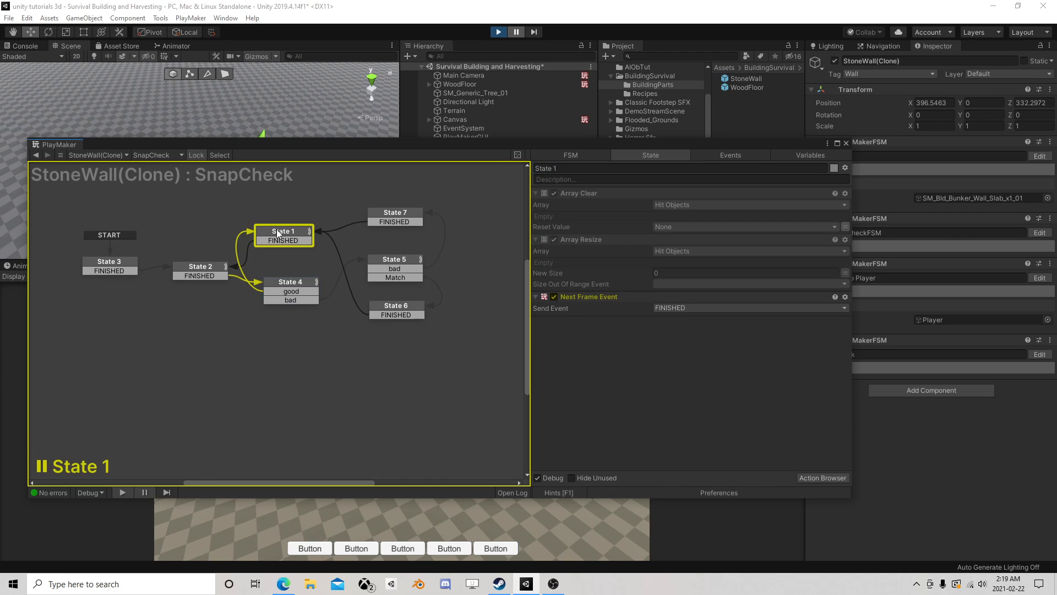
left_click(394, 219)
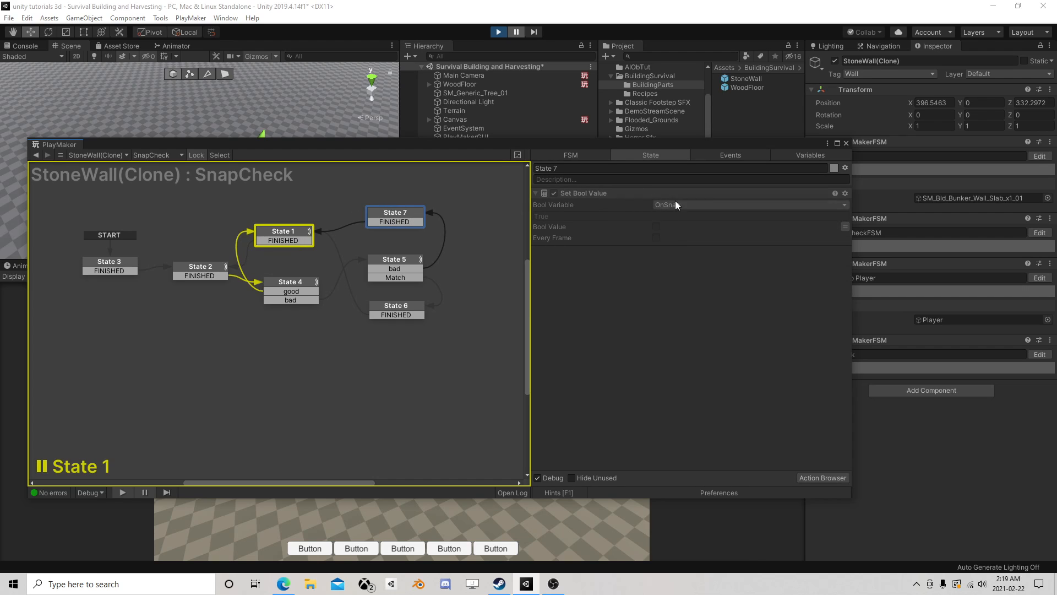
left_click(293, 281)
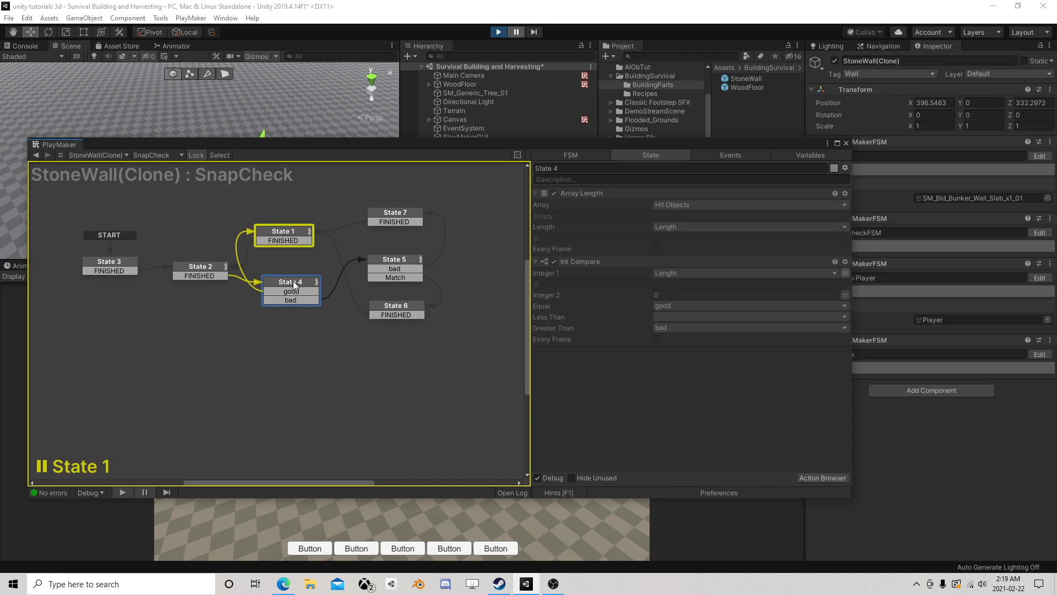
left_click(288, 231)
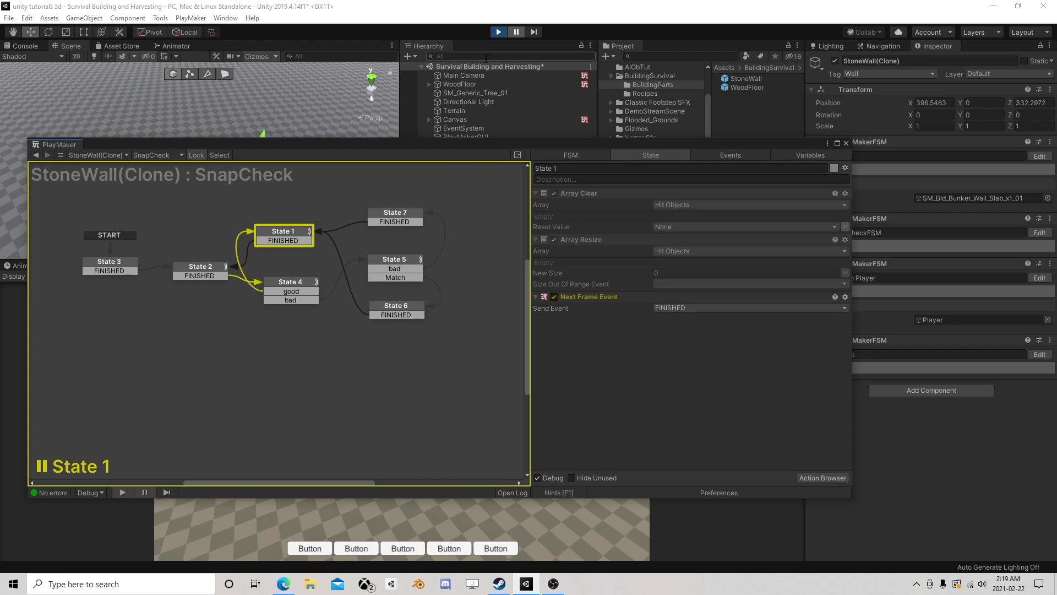
- Stop play mode and open the SnapCheck FSM of the StoneWall prefab for editing
left_click(499, 31)
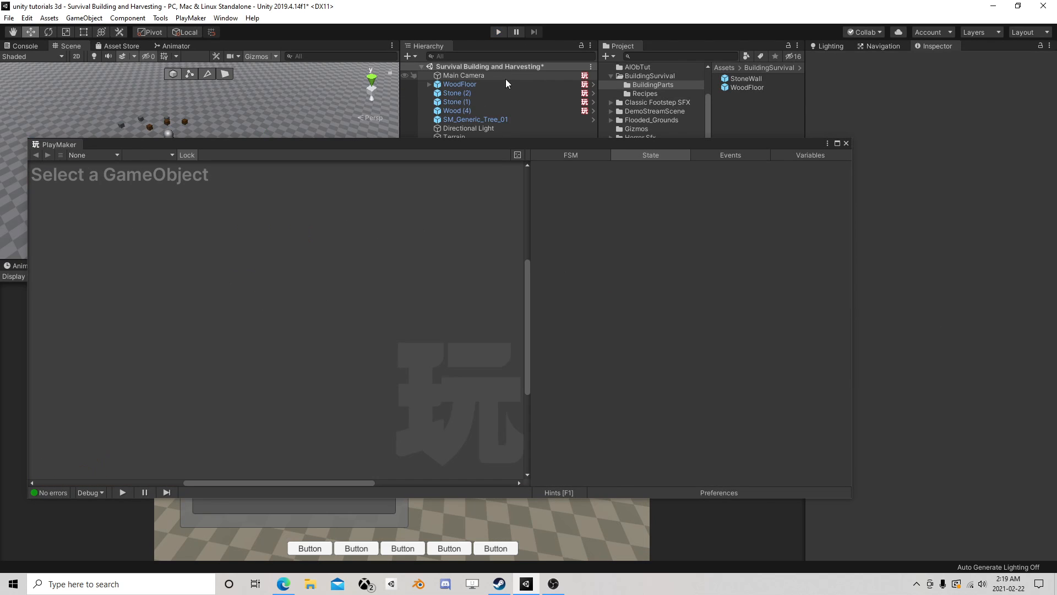
left_click(743, 78)
left_click(1039, 415)
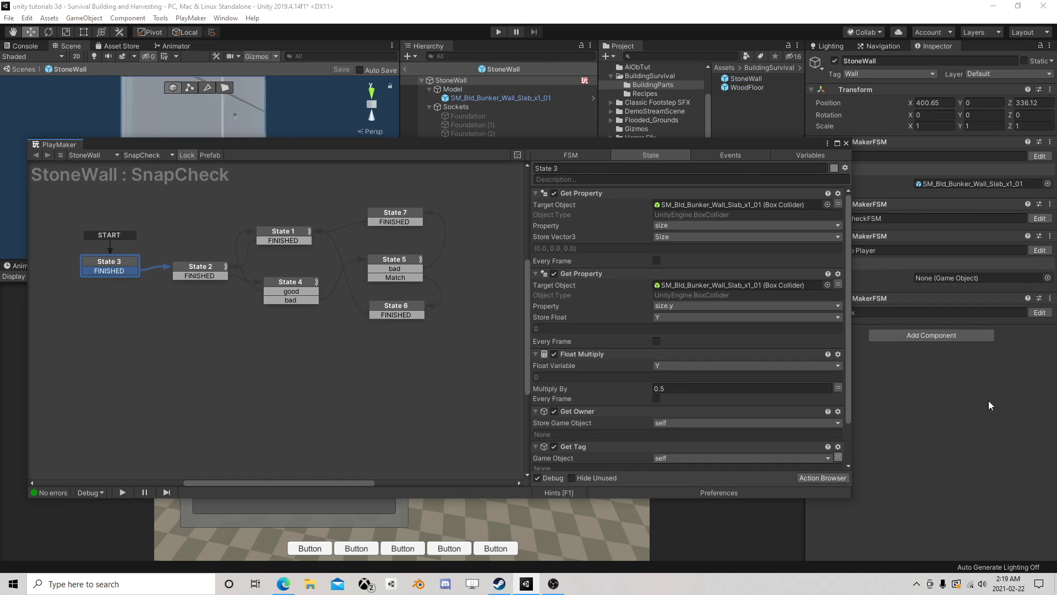
- Move State 4 slightly down and redirect its good transition from State 1 to State 7
left_click_drag(282, 283, 278, 293)
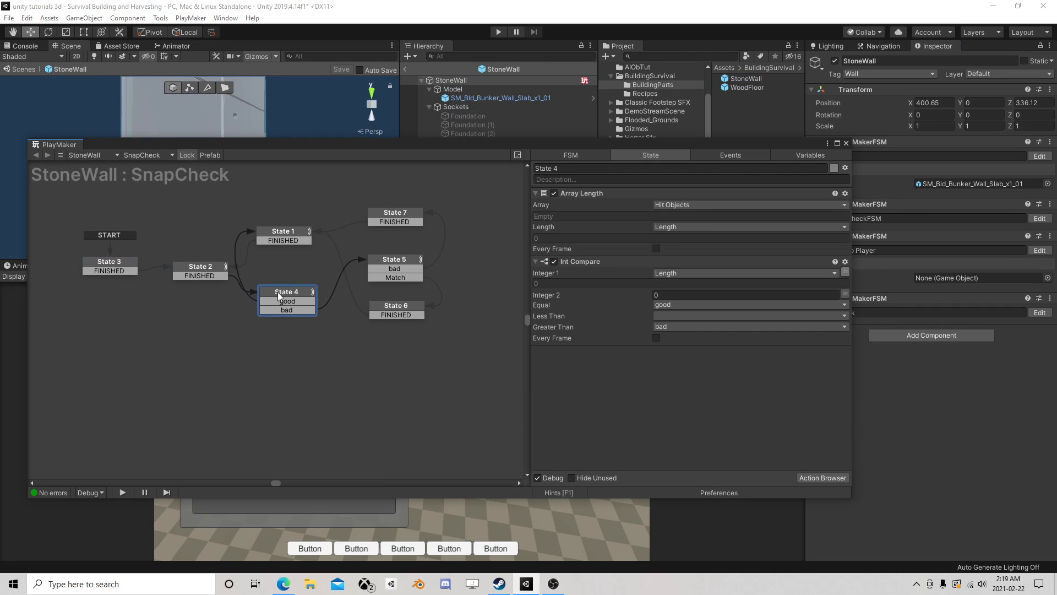
left_click(284, 310)
left_click(286, 240)
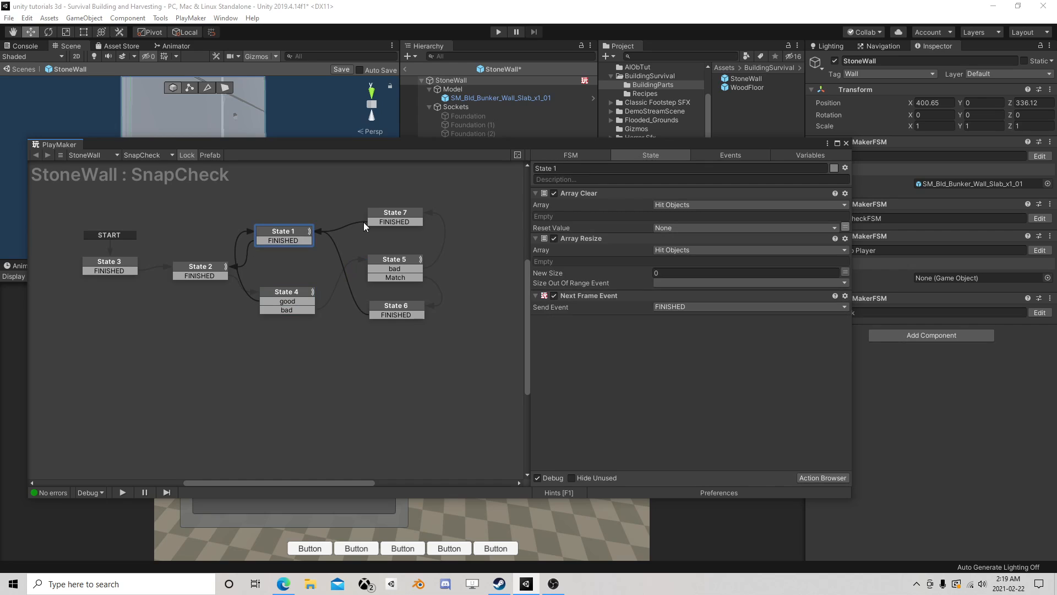
left_click(408, 208)
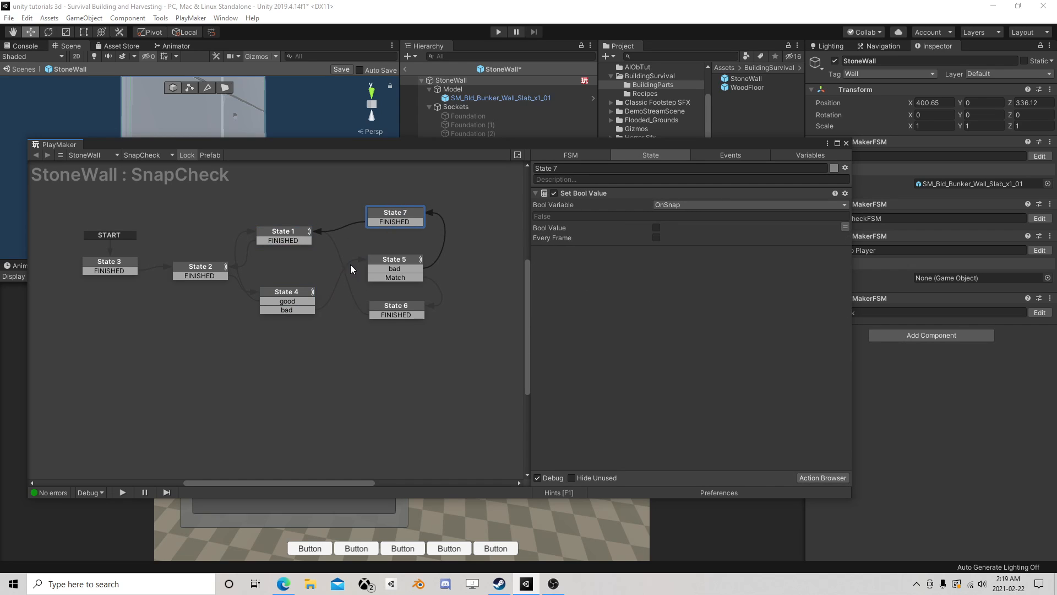
left_click(289, 310)
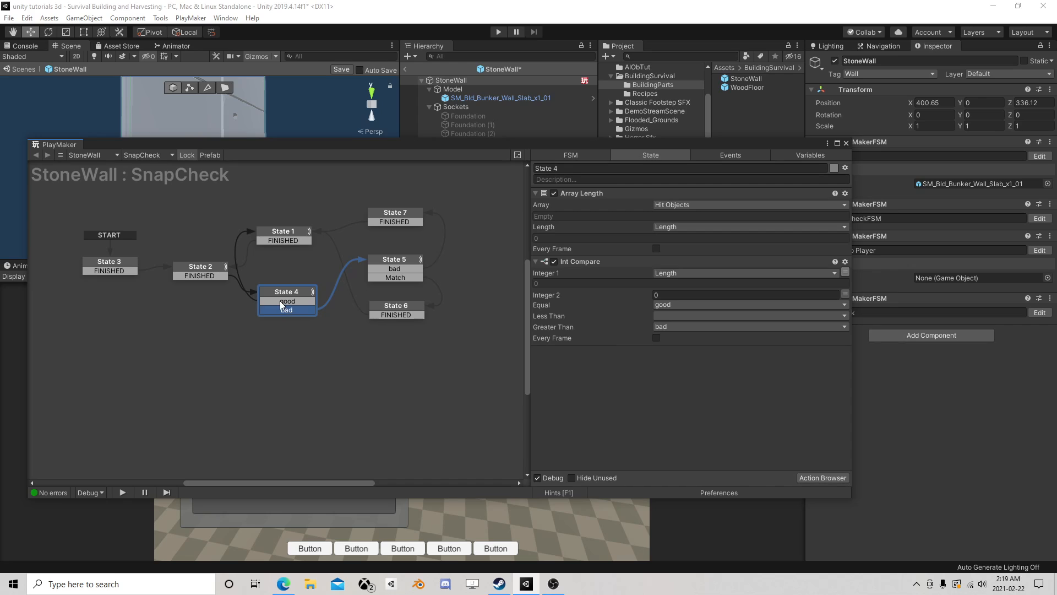
left_click(283, 301)
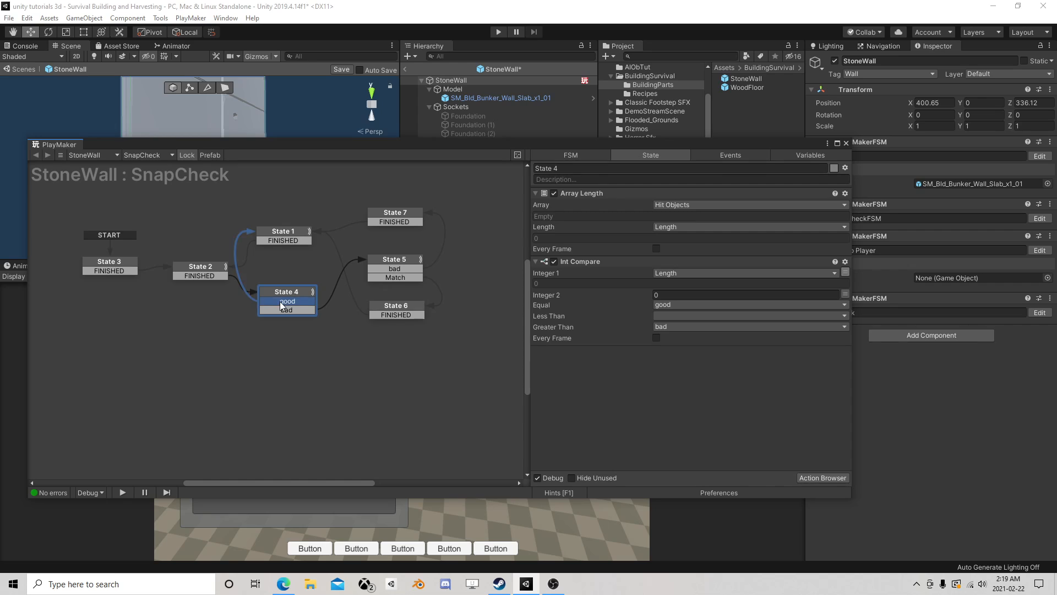
left_click_drag(286, 300, 382, 214)
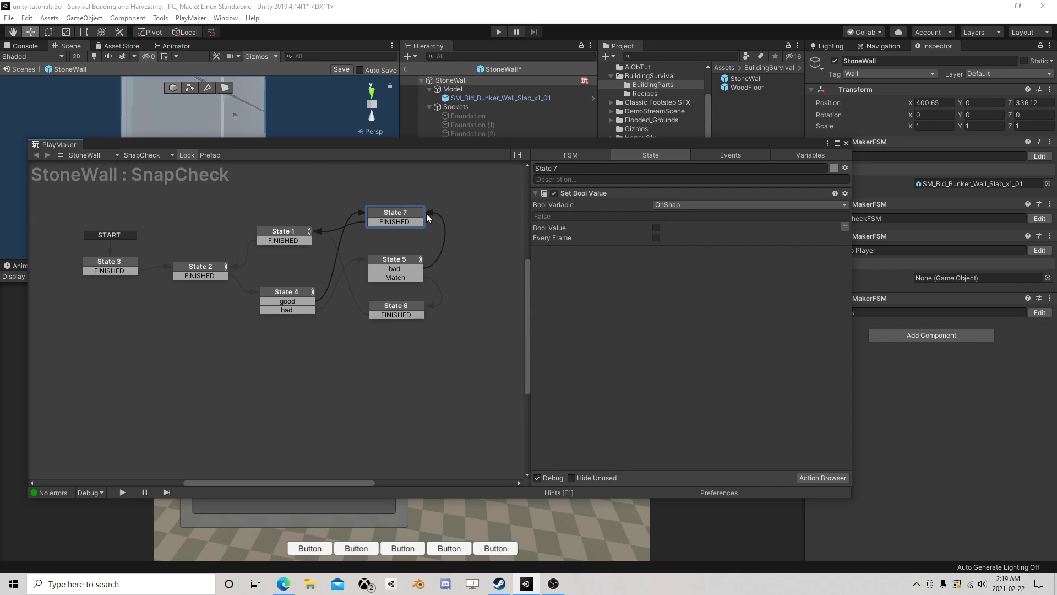
left_click(287, 236)
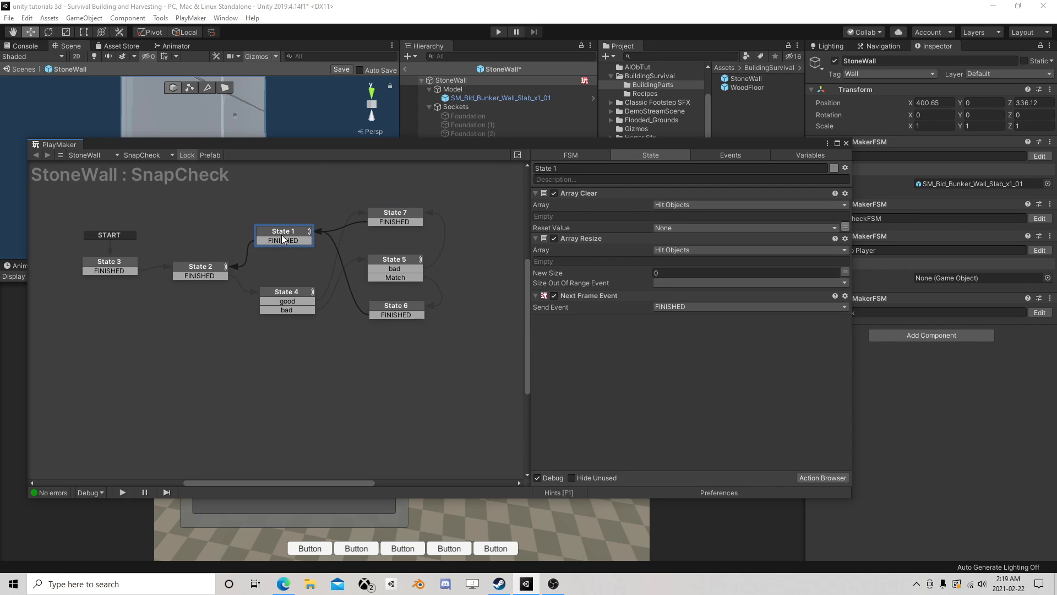
- Close the PlayMaker editor, leave the StoneWall prefab, and run the scene
left_click(847, 144)
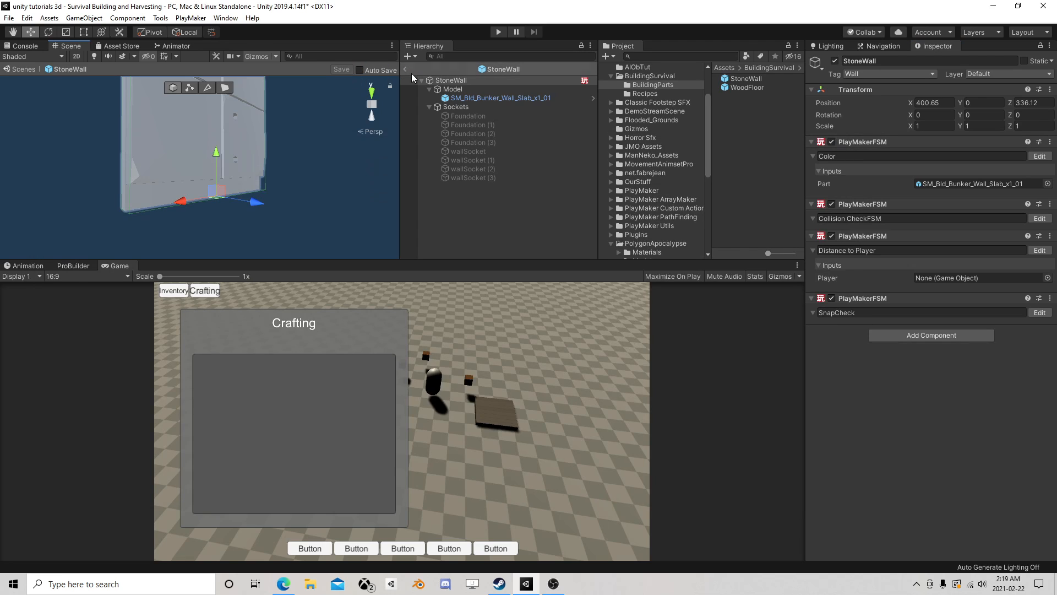
left_click(407, 70)
left_click(497, 33)
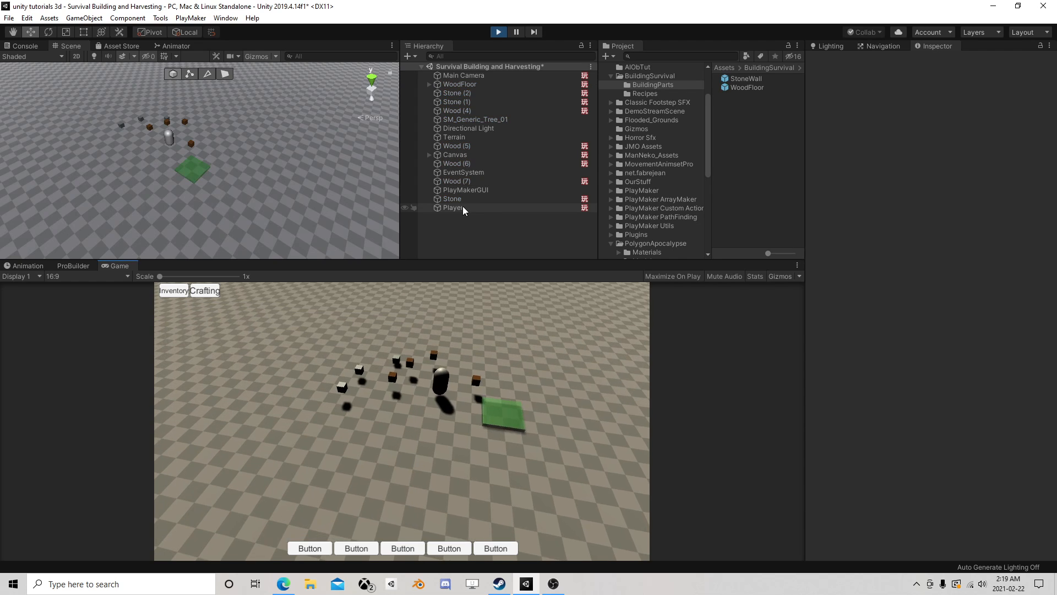
- Collect the pickups by moving the Player to about X 398.7, Z 334.4 beside the WoodFloor, and craft a StoneWall to test snapping
left_click(463, 207)
left_click_drag(168, 138, 228, 182)
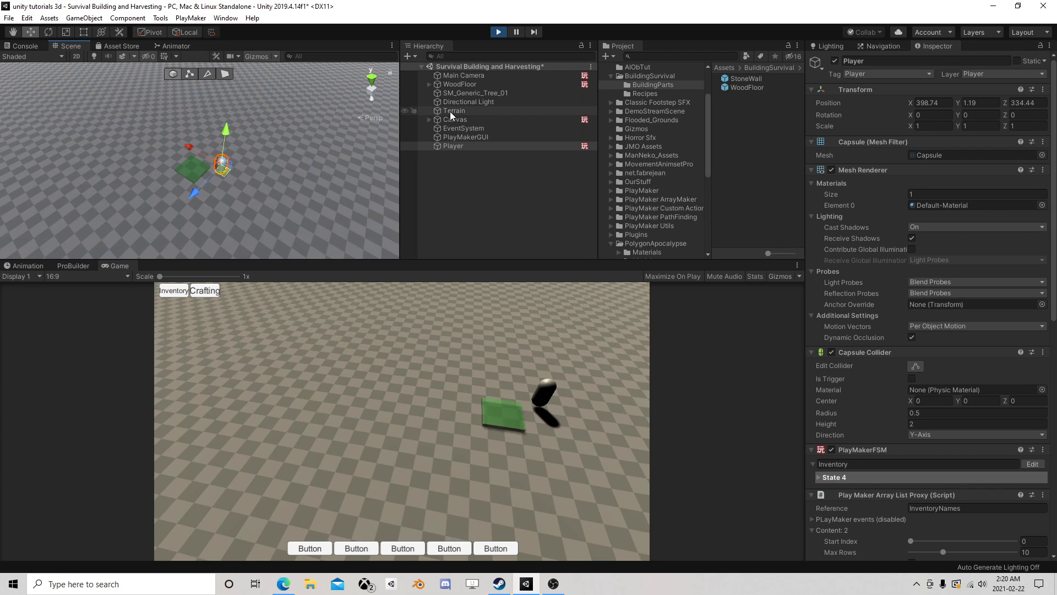
left_click(204, 290)
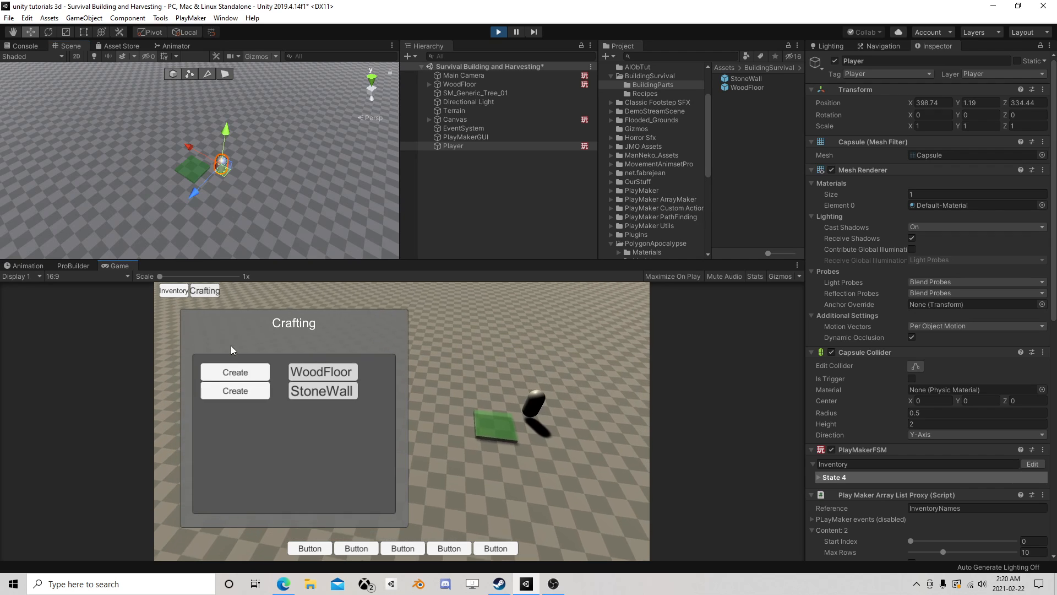
left_click(235, 390)
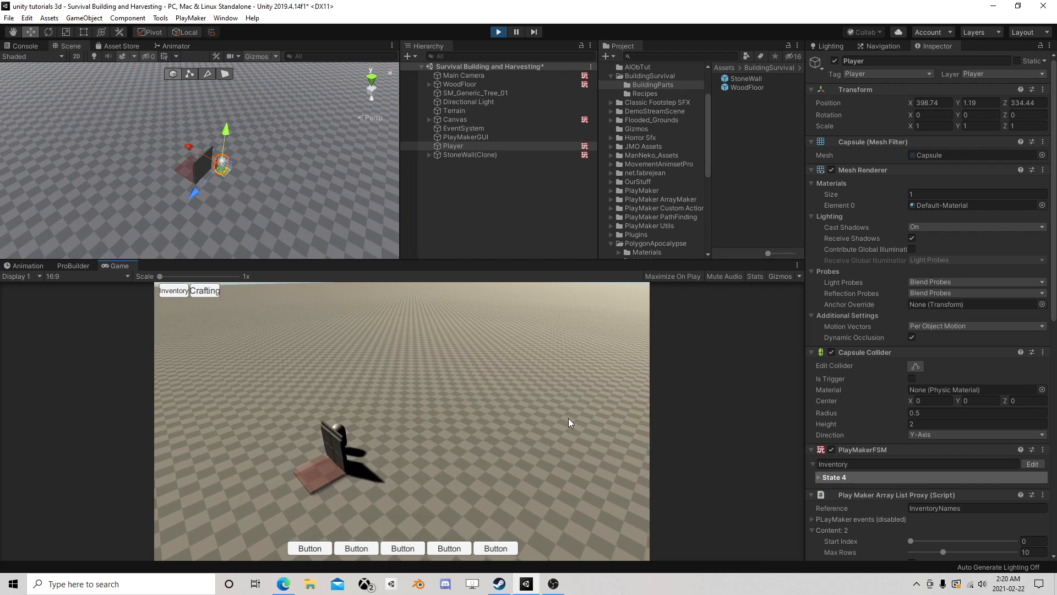
- Stop play mode and save the Survival Building and Harvesting scene
left_click(502, 32)
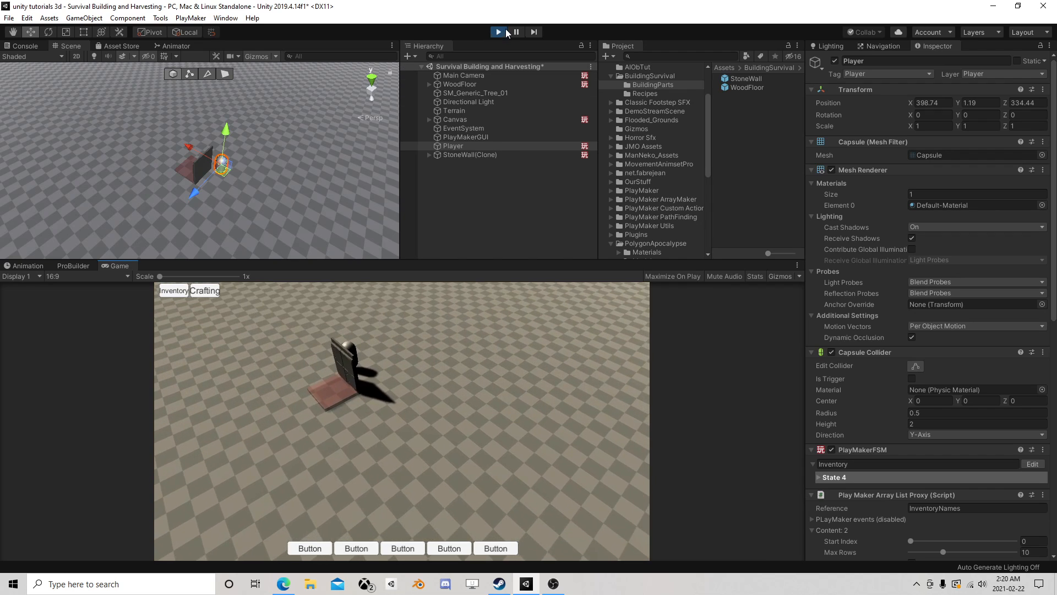
left_click(9, 18)
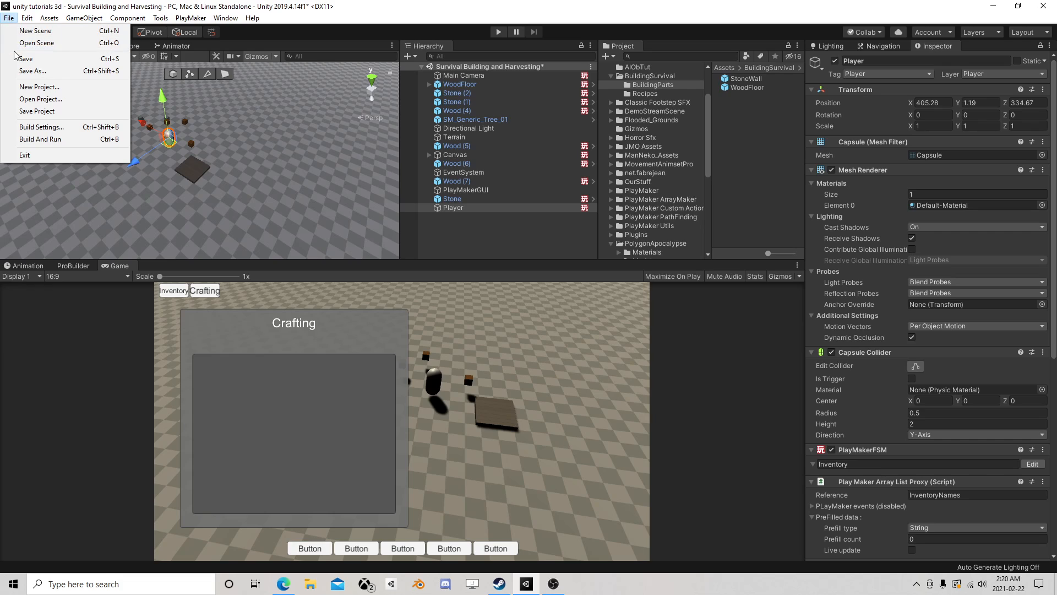
left_click(26, 59)
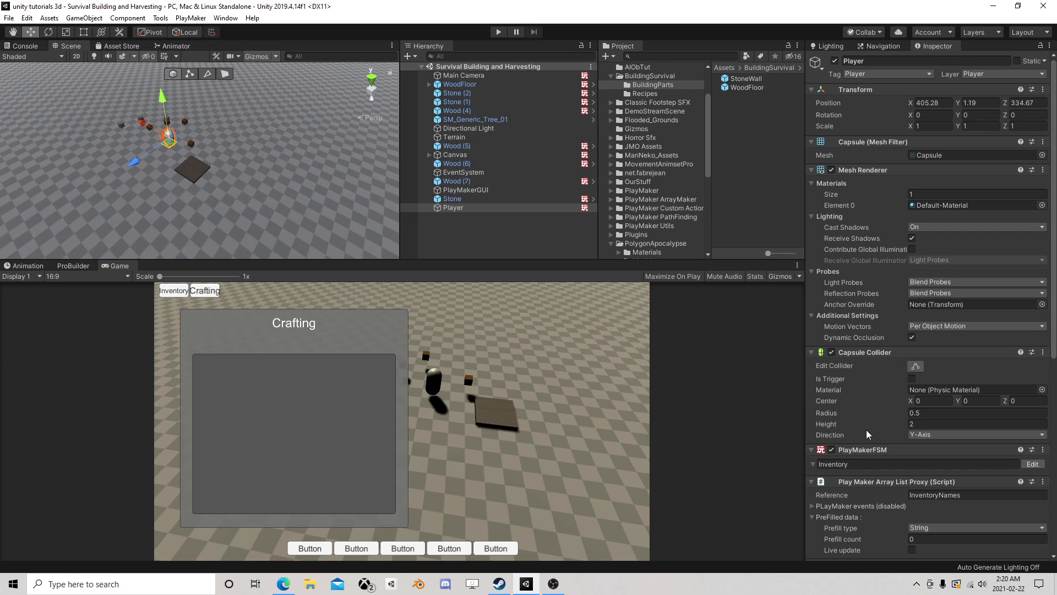
scroll(880, 425, "down", 5)
scroll(894, 411, "up", 5)
scroll(894, 412, "down", 5)
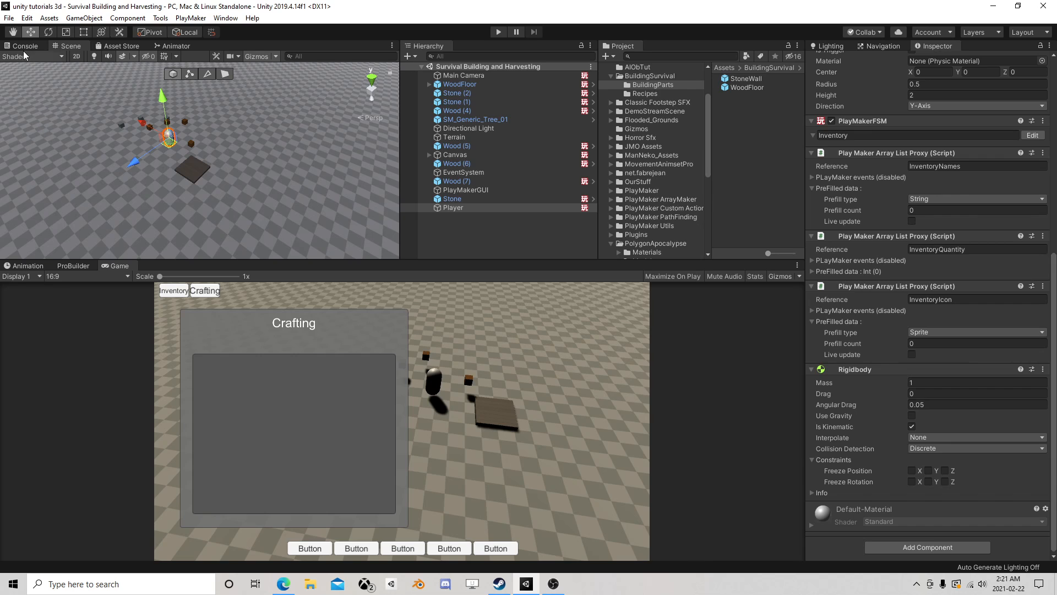
- Save the scene once more to finish the session
left_click(9, 18)
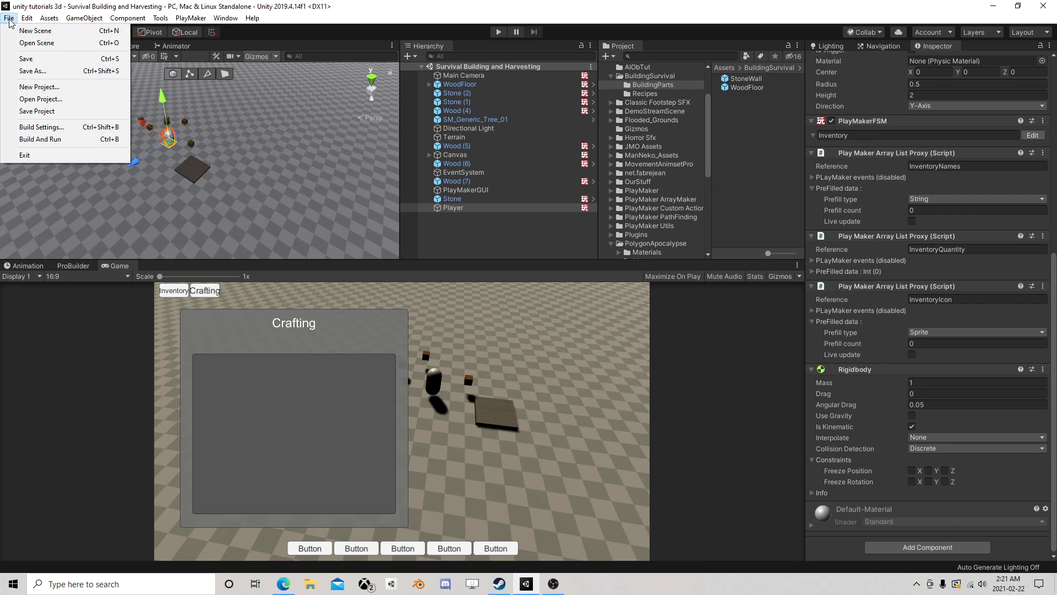
left_click(22, 60)
left_click(553, 584)
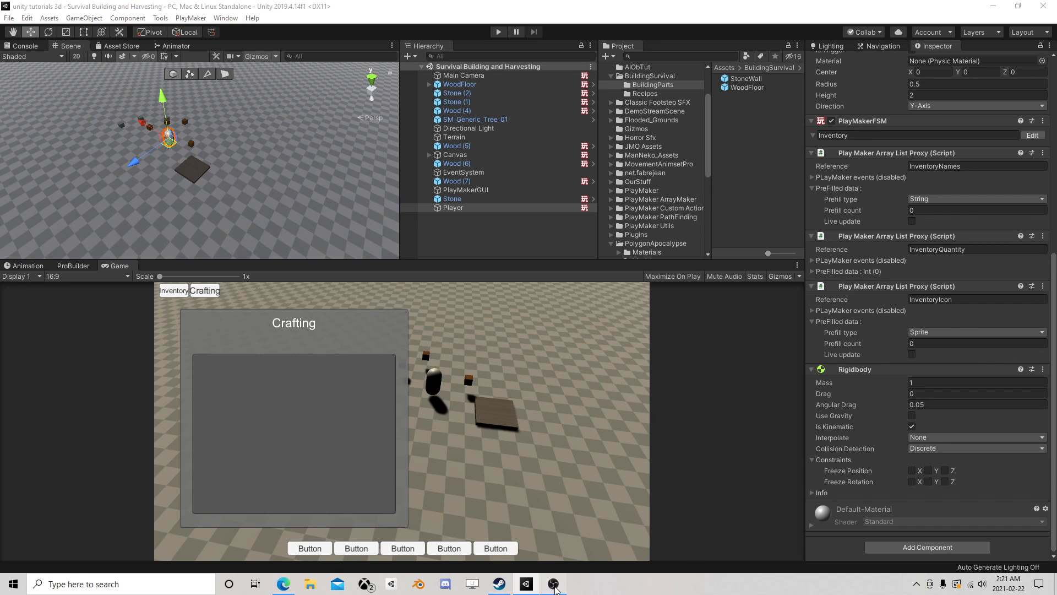